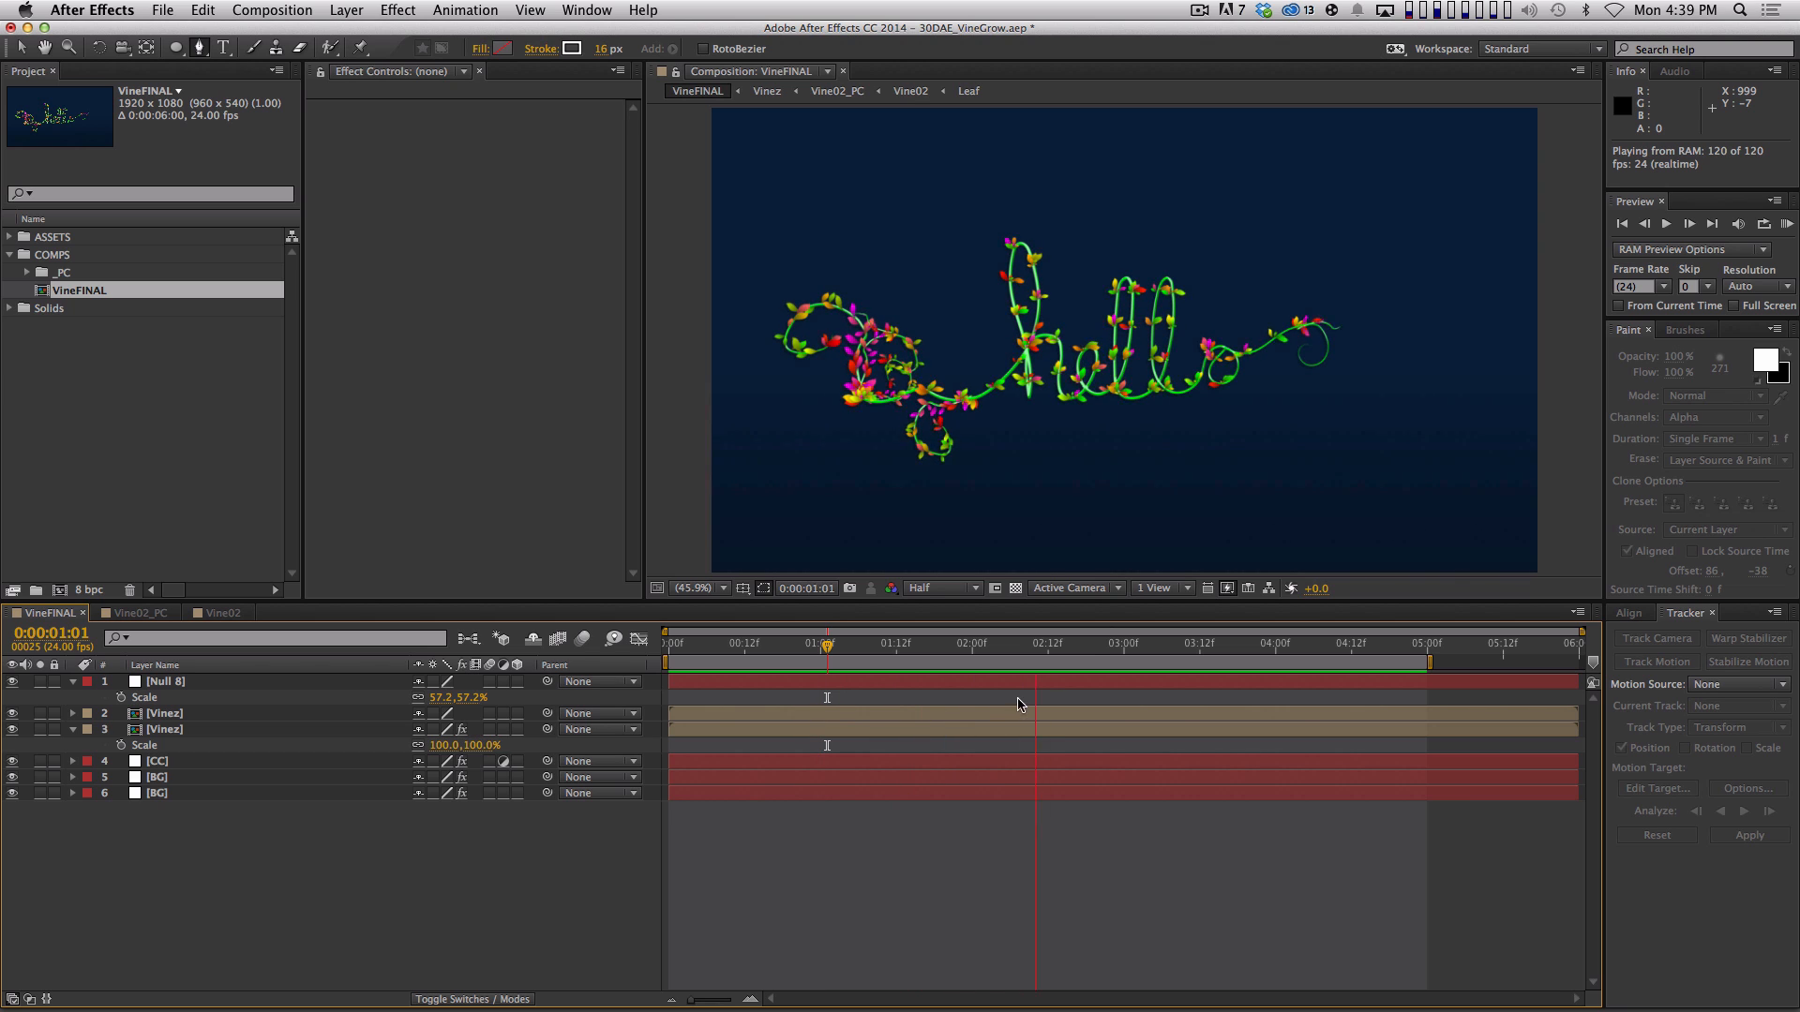
Stop the preview of the finished vine and create a new composition named Vine01
{"action": "key", "text": "space"}
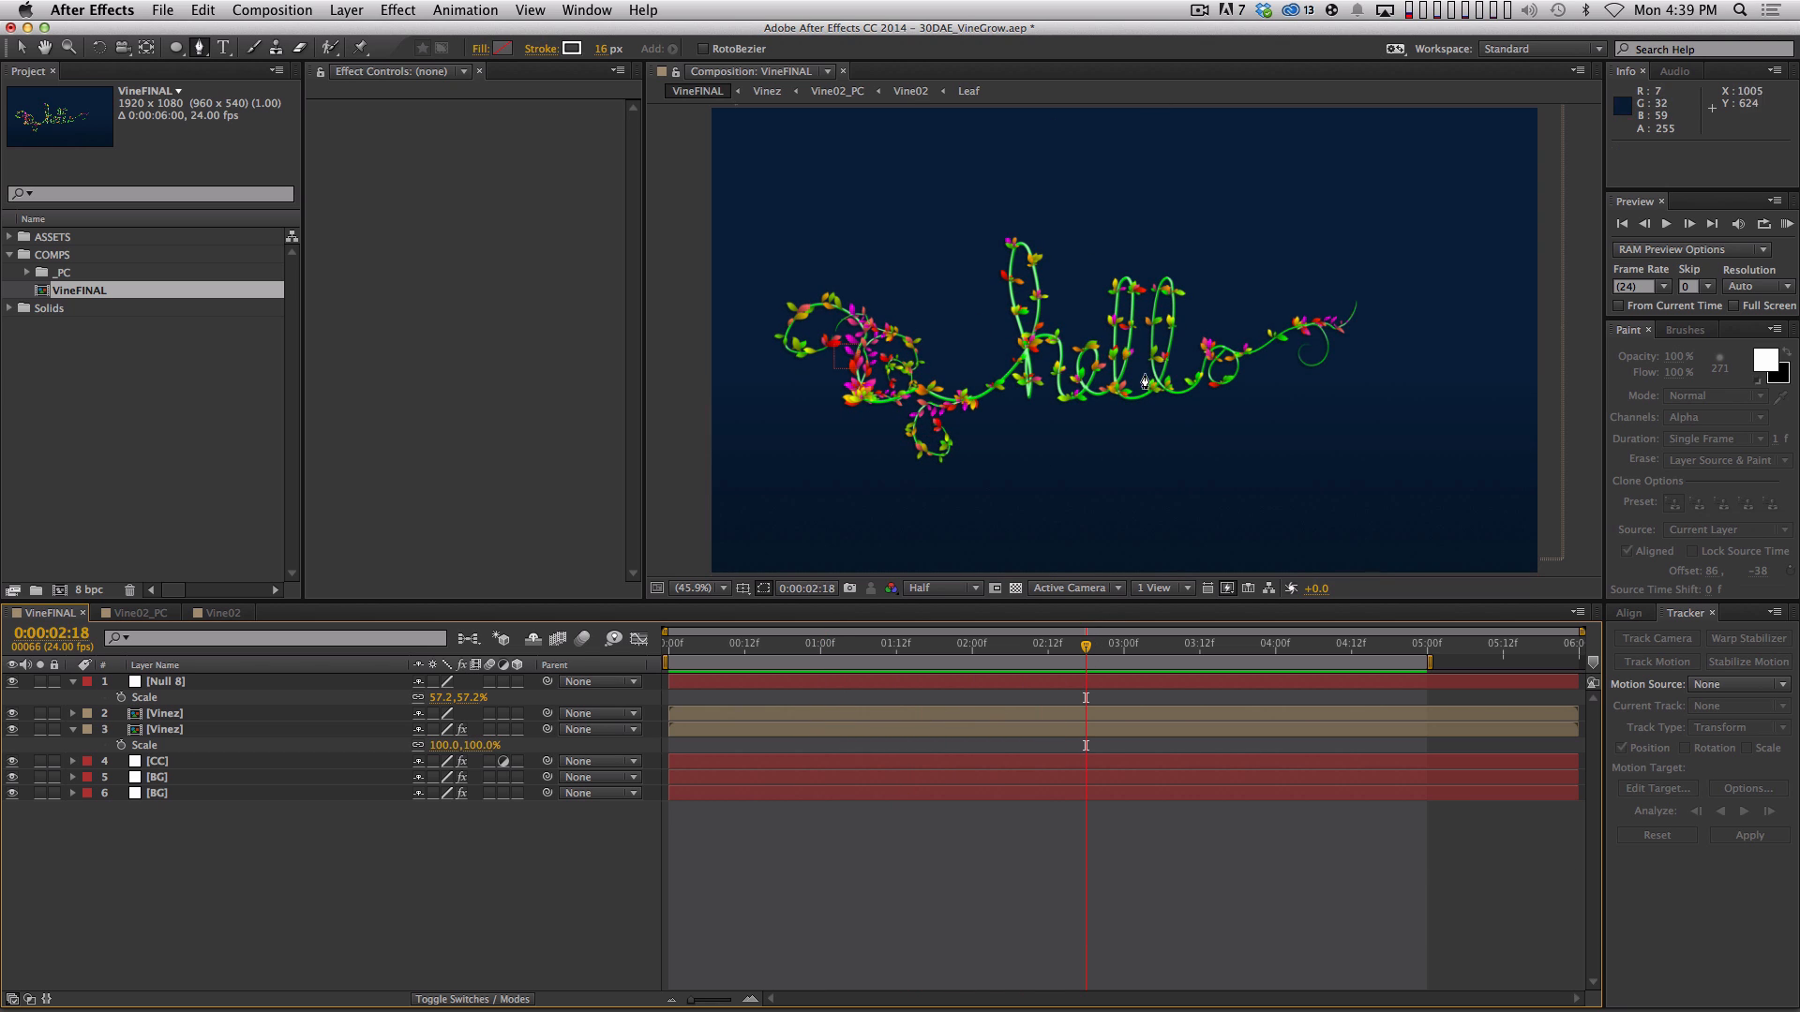
{"action": "key", "text": "v"}
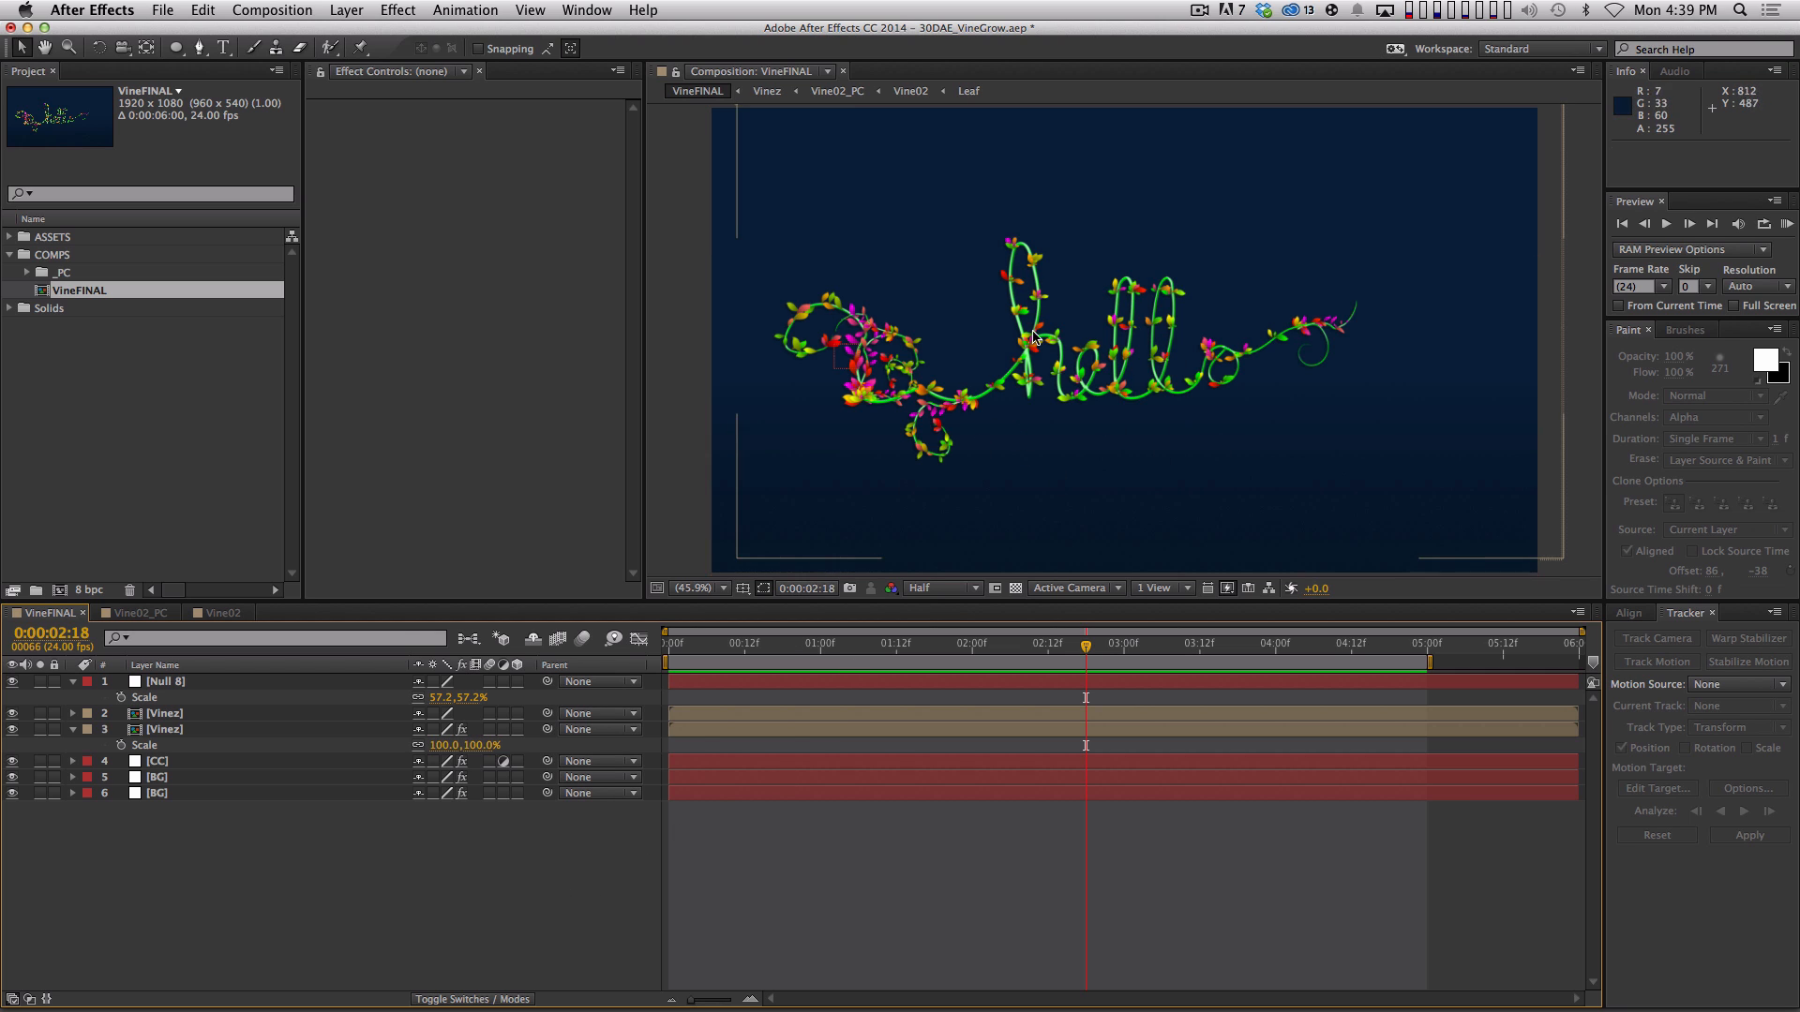
{"action": "left_click", "coordinate": [165, 454]}
{"action": "key", "text": "super+n"}
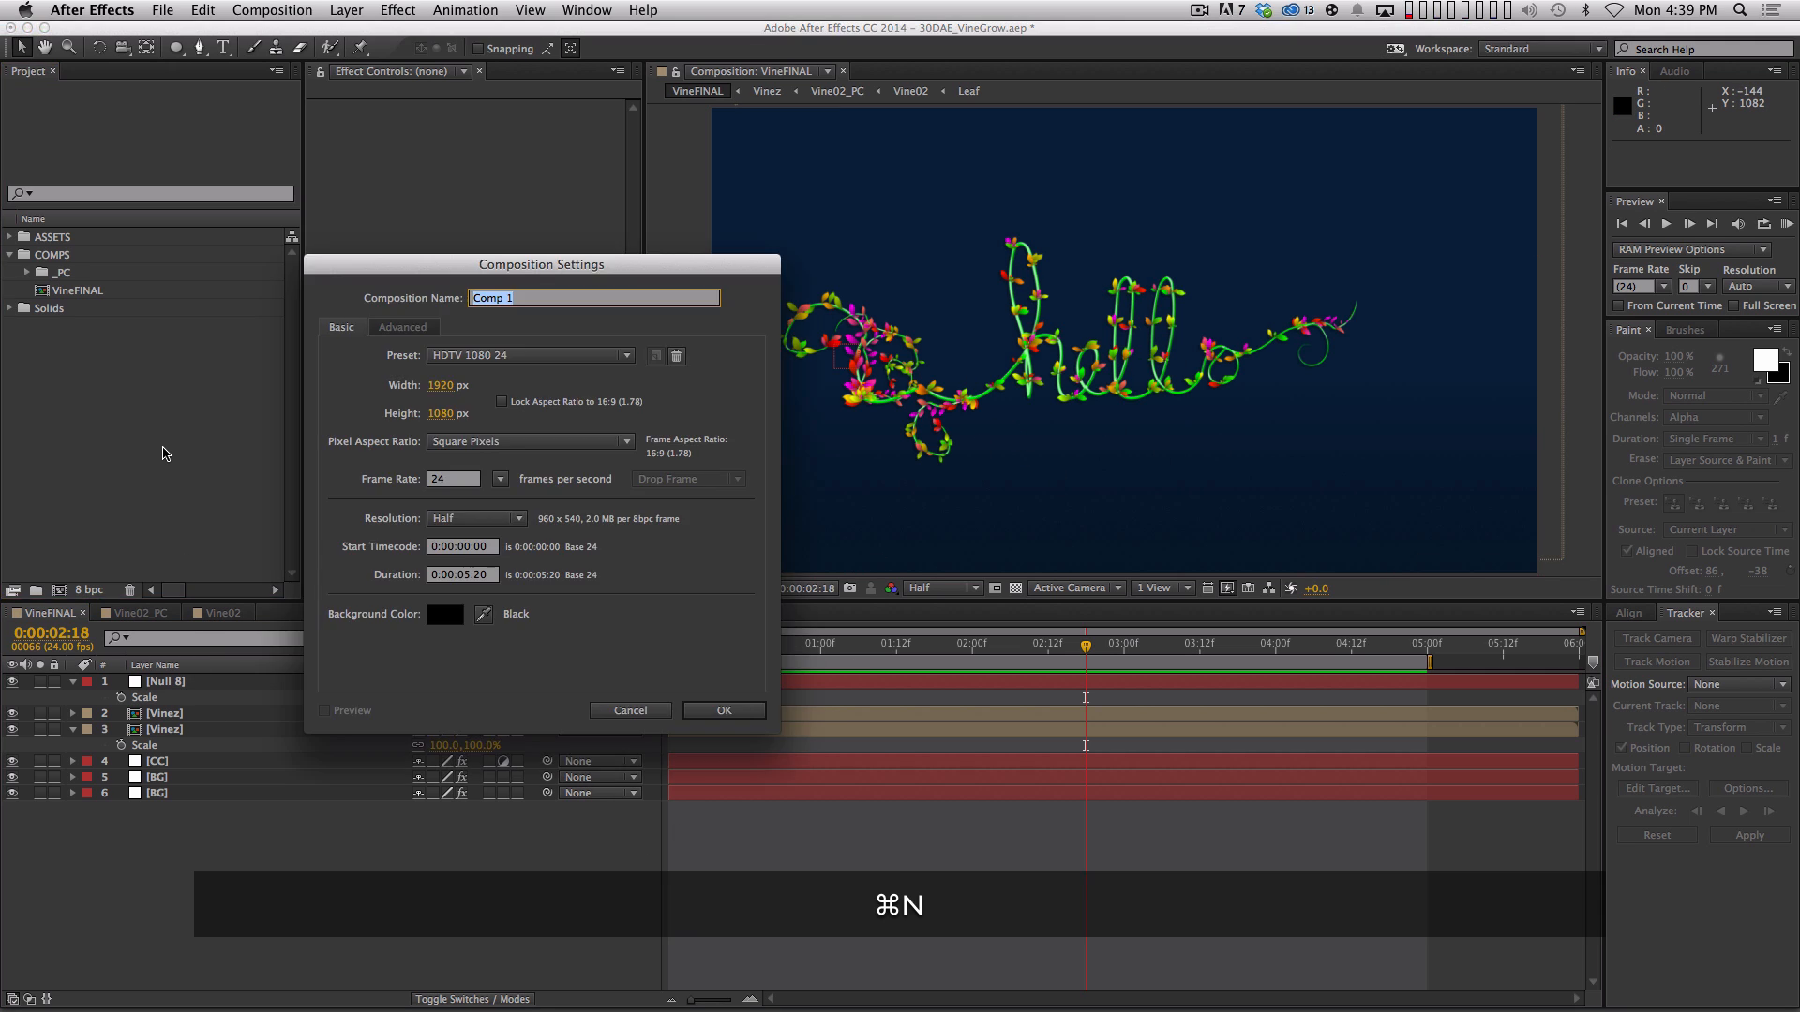
{"action": "type", "text": "Vine01"}
{"action": "key", "text": "Return"}
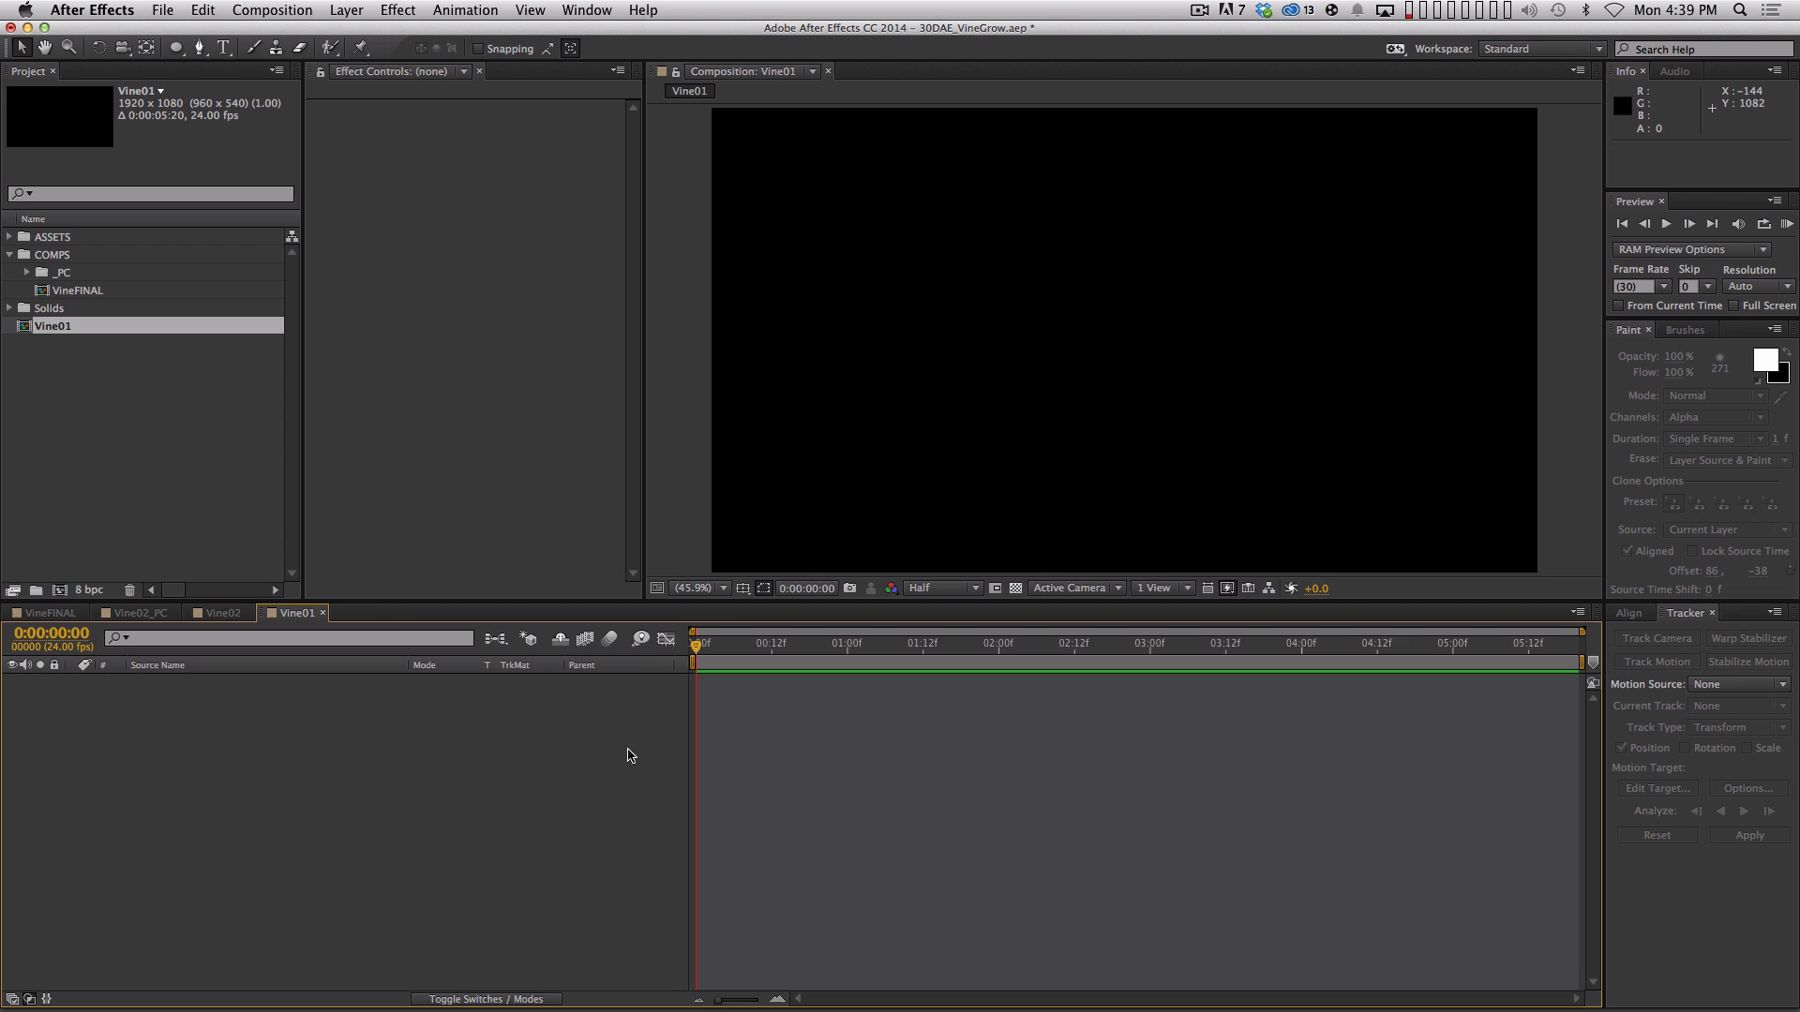
Draw a winding open path across the Vine01 composition with the Pen tool and smooth its sharp upper corner into a curve
{"action": "key", "text": "super"}
{"action": "left_click", "coordinate": [199, 47]}
{"action": "left_click", "coordinate": [806, 293]}
{"action": "left_click_drag", "start_coordinate": [778, 366], "coordinate": [779, 398]}
{"action": "left_click_drag", "start_coordinate": [844, 466], "coordinate": [859, 477]}
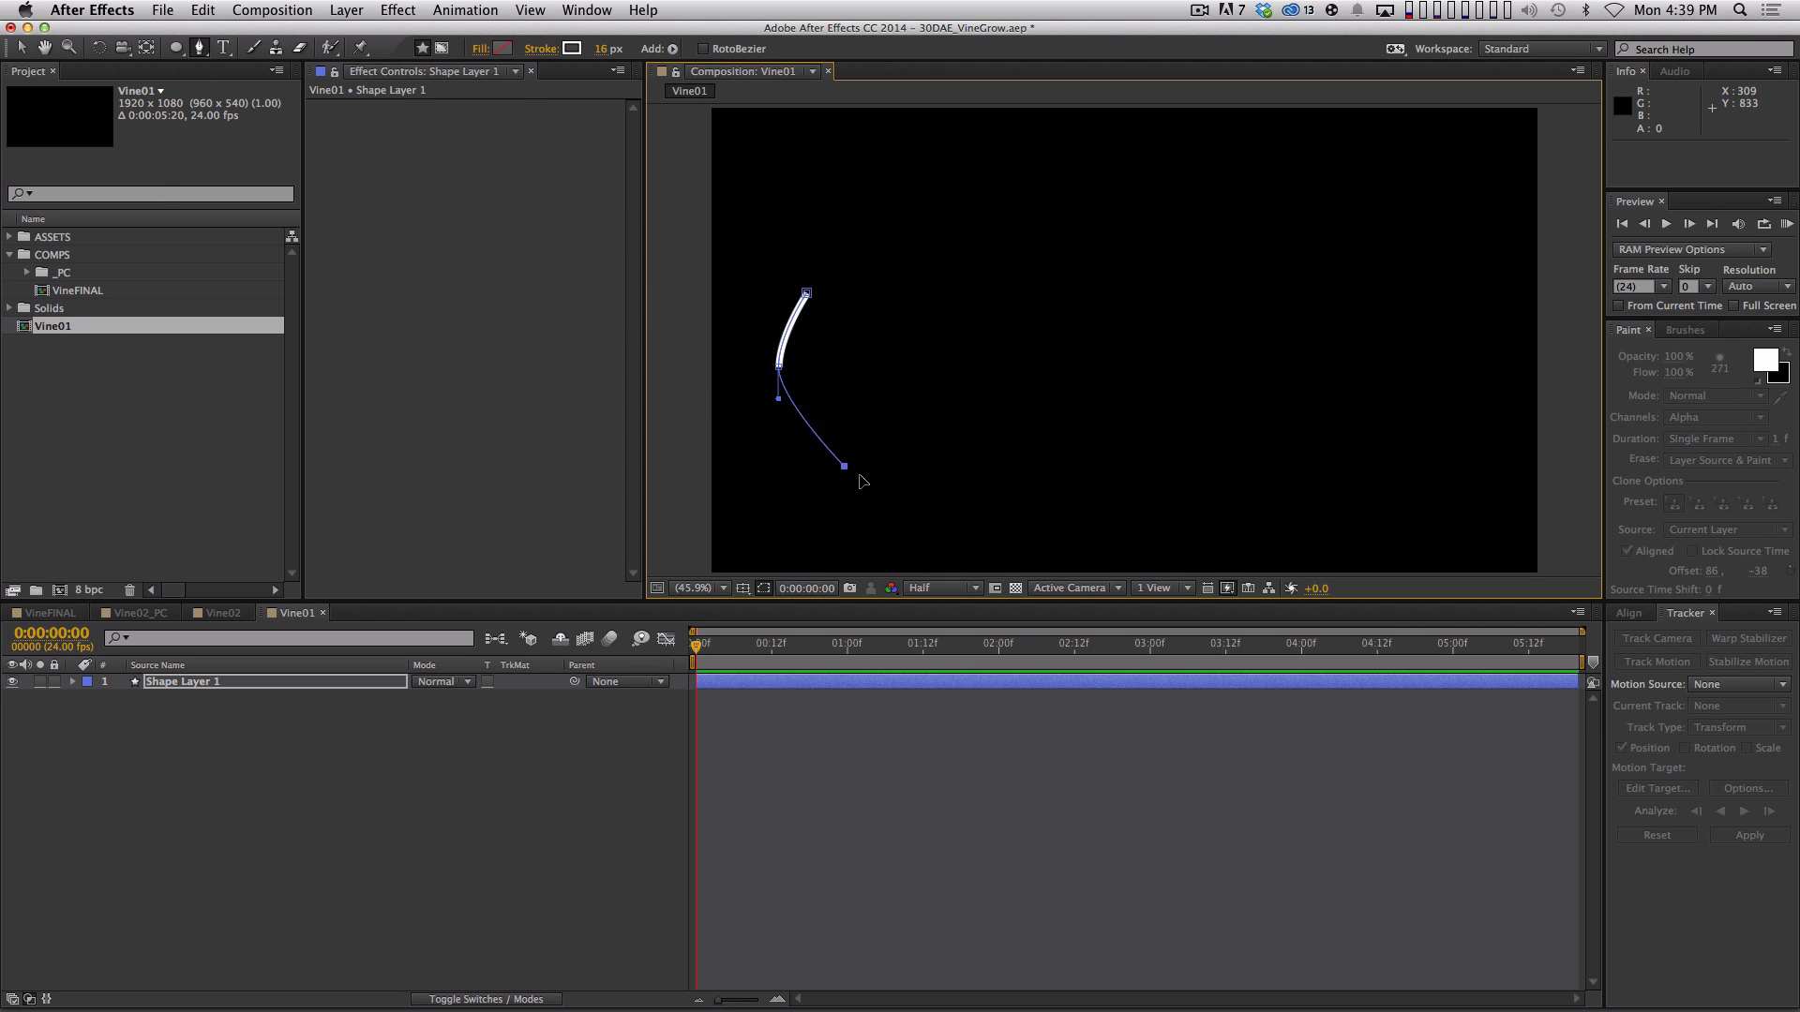
{"action": "left_click_drag", "start_coordinate": [1038, 445], "coordinate": [1060, 434]}
{"action": "left_click_drag", "start_coordinate": [1090, 368], "coordinate": [1086, 347]}
{"action": "left_click_drag", "start_coordinate": [1043, 296], "coordinate": [1022, 286]}
{"action": "left_click", "coordinate": [990, 246]}
{"action": "left_click_drag", "start_coordinate": [1078, 207], "coordinate": [1104, 213]}
{"action": "left_click_drag", "start_coordinate": [1167, 251], "coordinate": [1173, 274]}
{"action": "left_click_drag", "start_coordinate": [1183, 359], "coordinate": [1195, 388]}
{"action": "left_click_drag", "start_coordinate": [1420, 395], "coordinate": [1423, 380]}
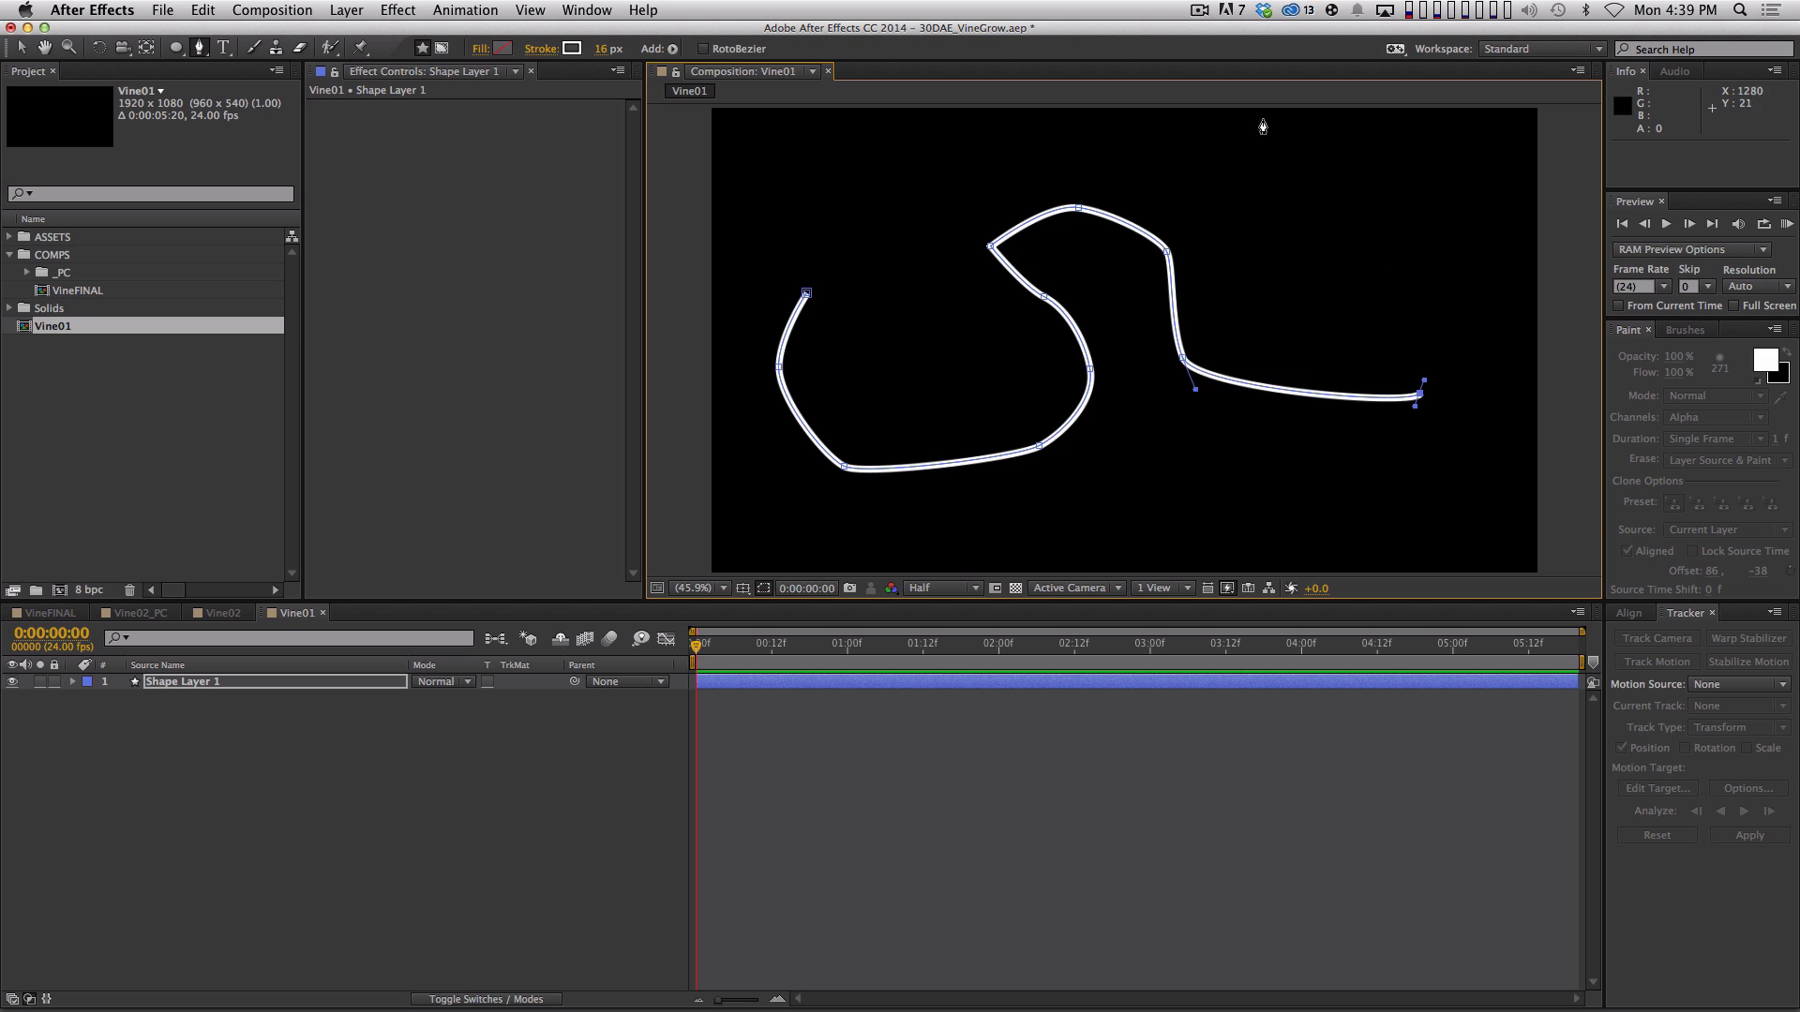
{"action": "key", "text": "alt"}
{"action": "left_click_drag", "start_coordinate": [989, 246], "coordinate": [987, 279]}
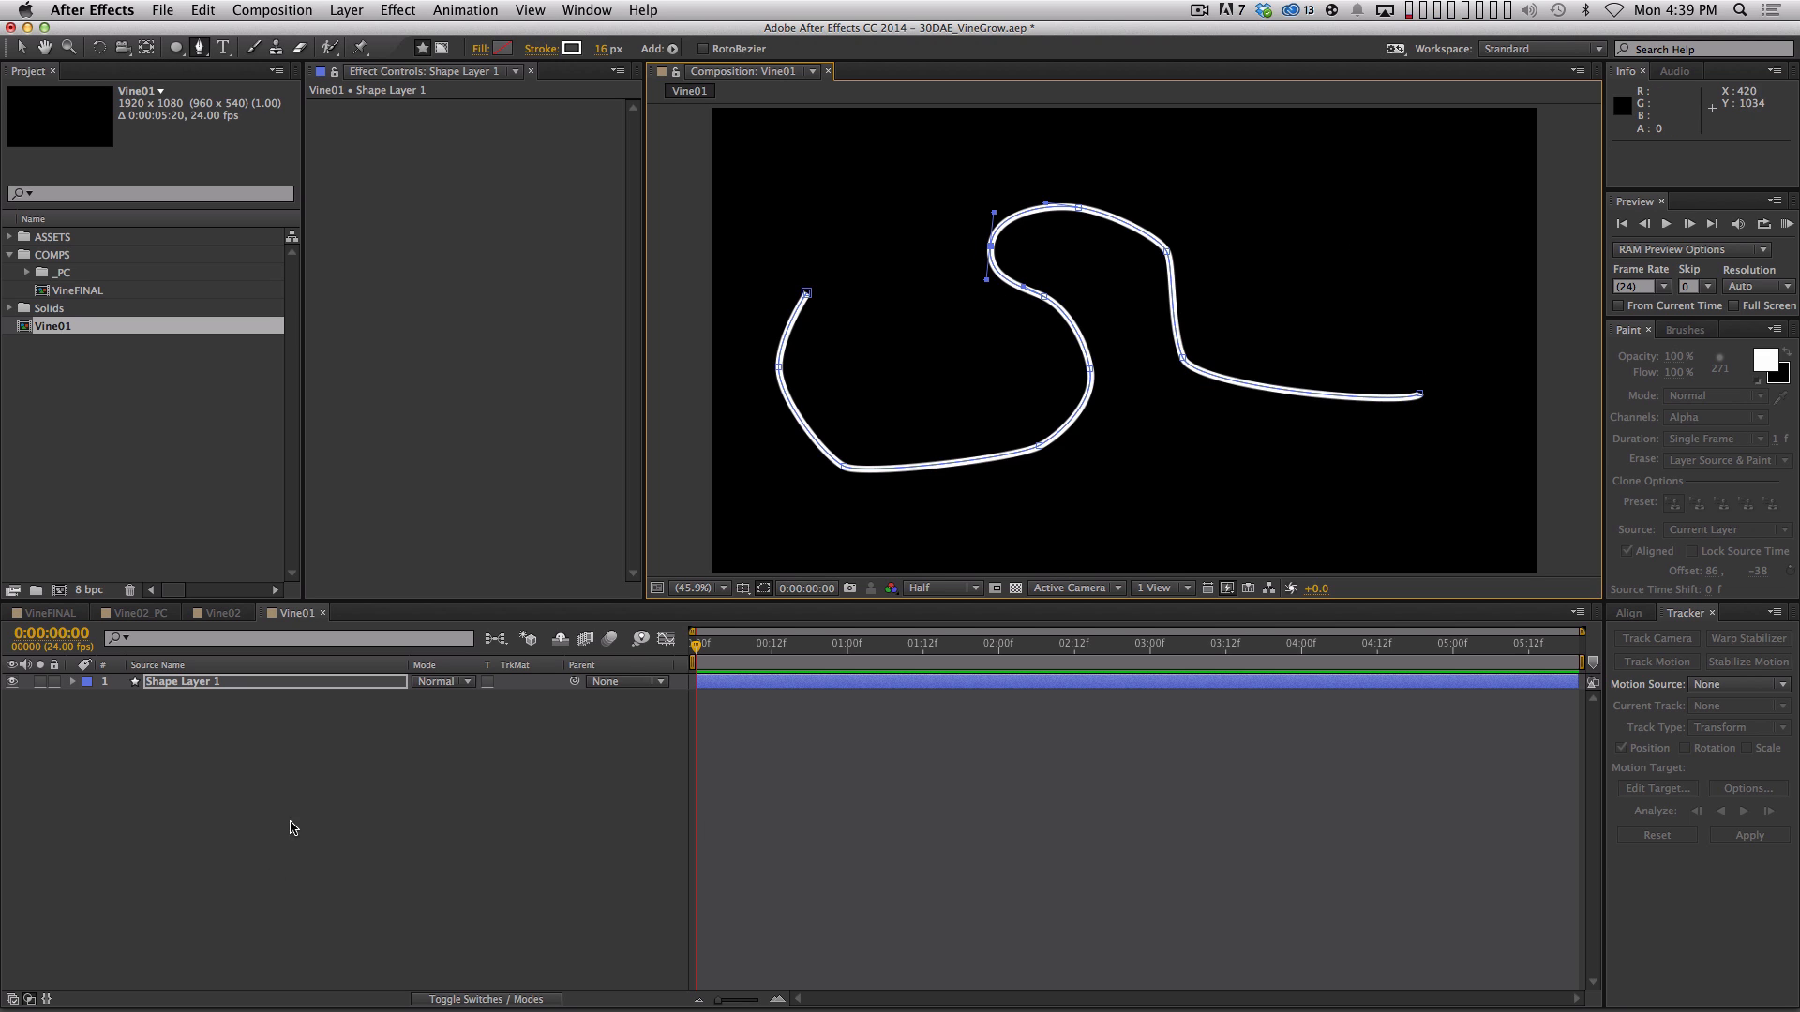
Delete the winding shape layer and review the vine in the VineFINAL composition before returning to Vine01
{"action": "left_click", "coordinate": [288, 685]}
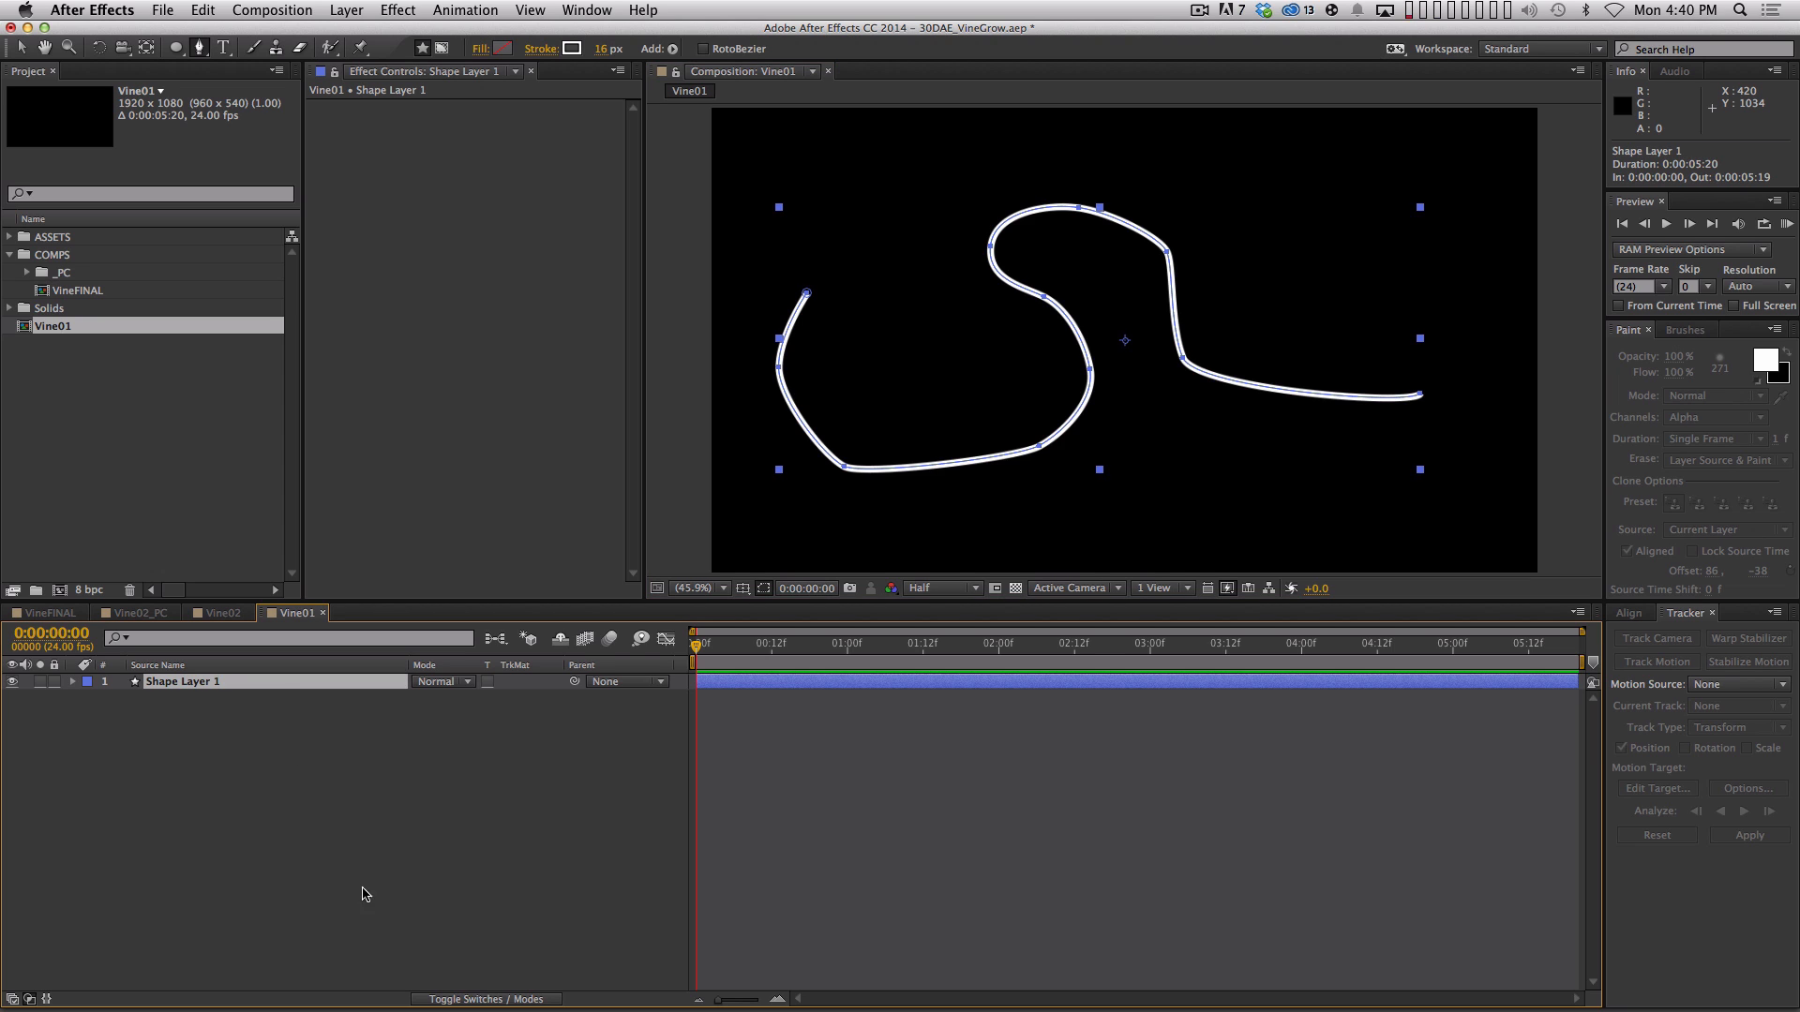
{"action": "key", "text": "BackSpace"}
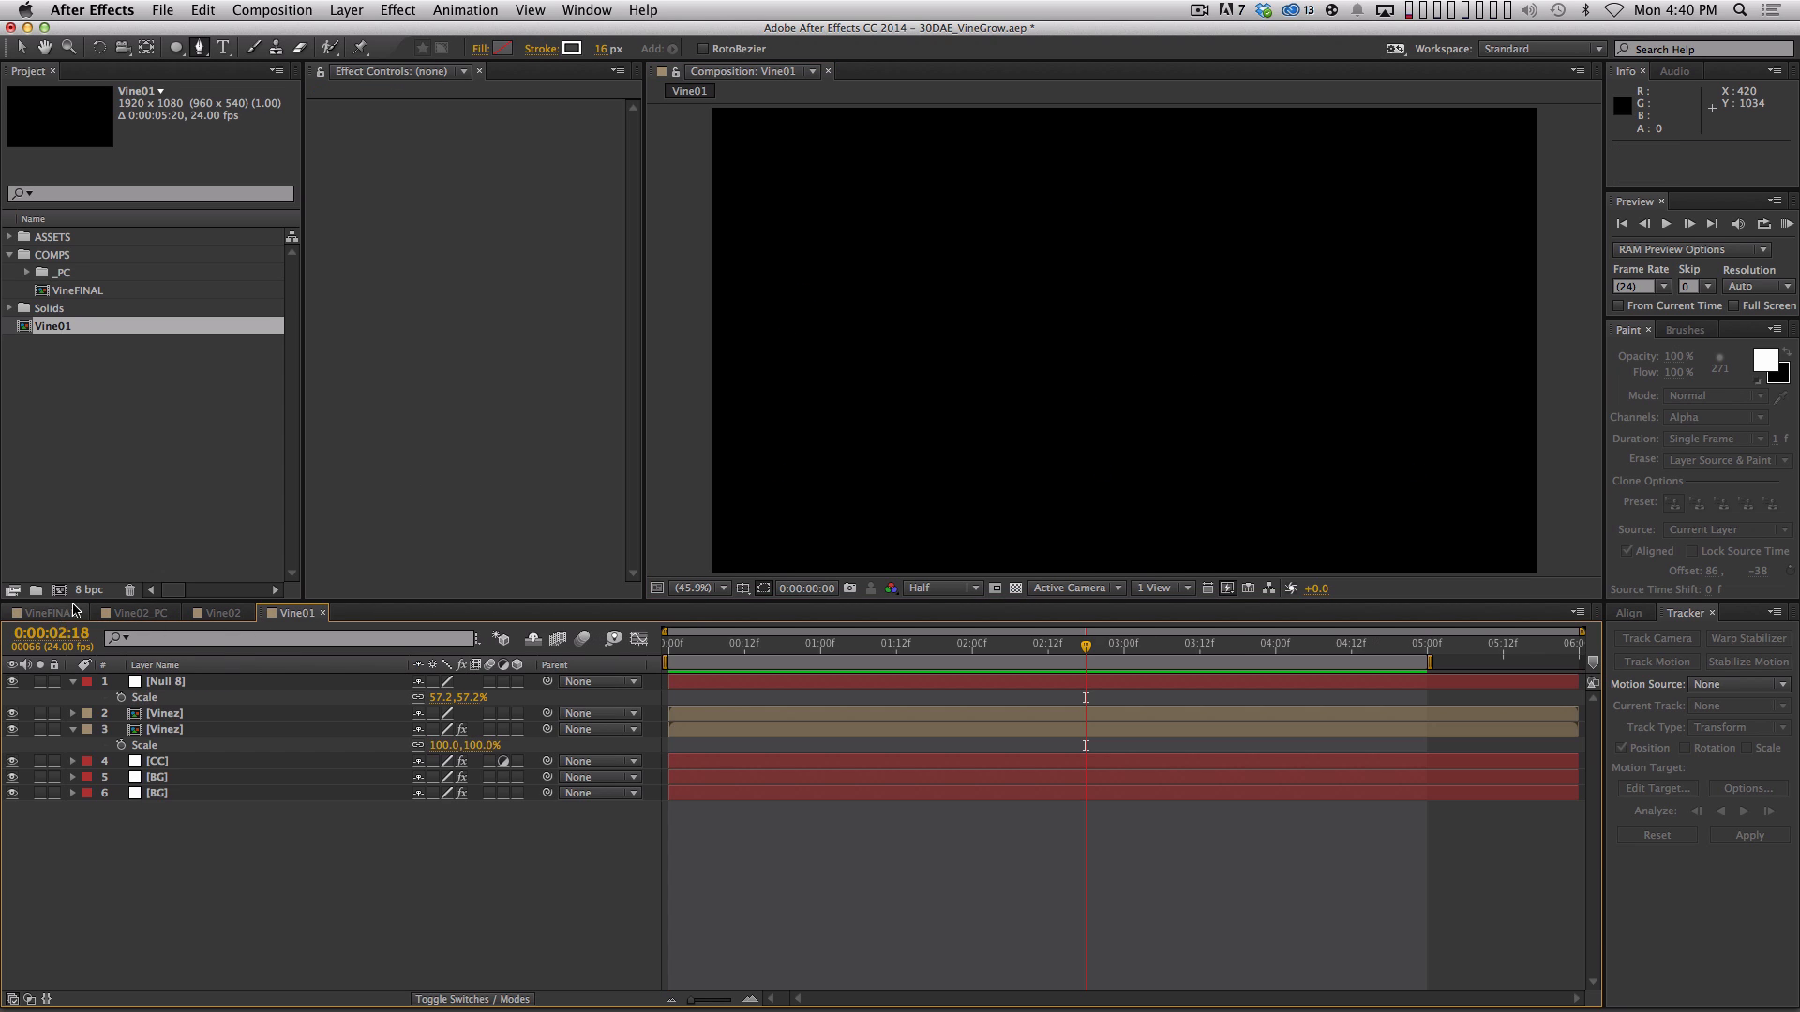
{"action": "left_click", "coordinate": [75, 610]}
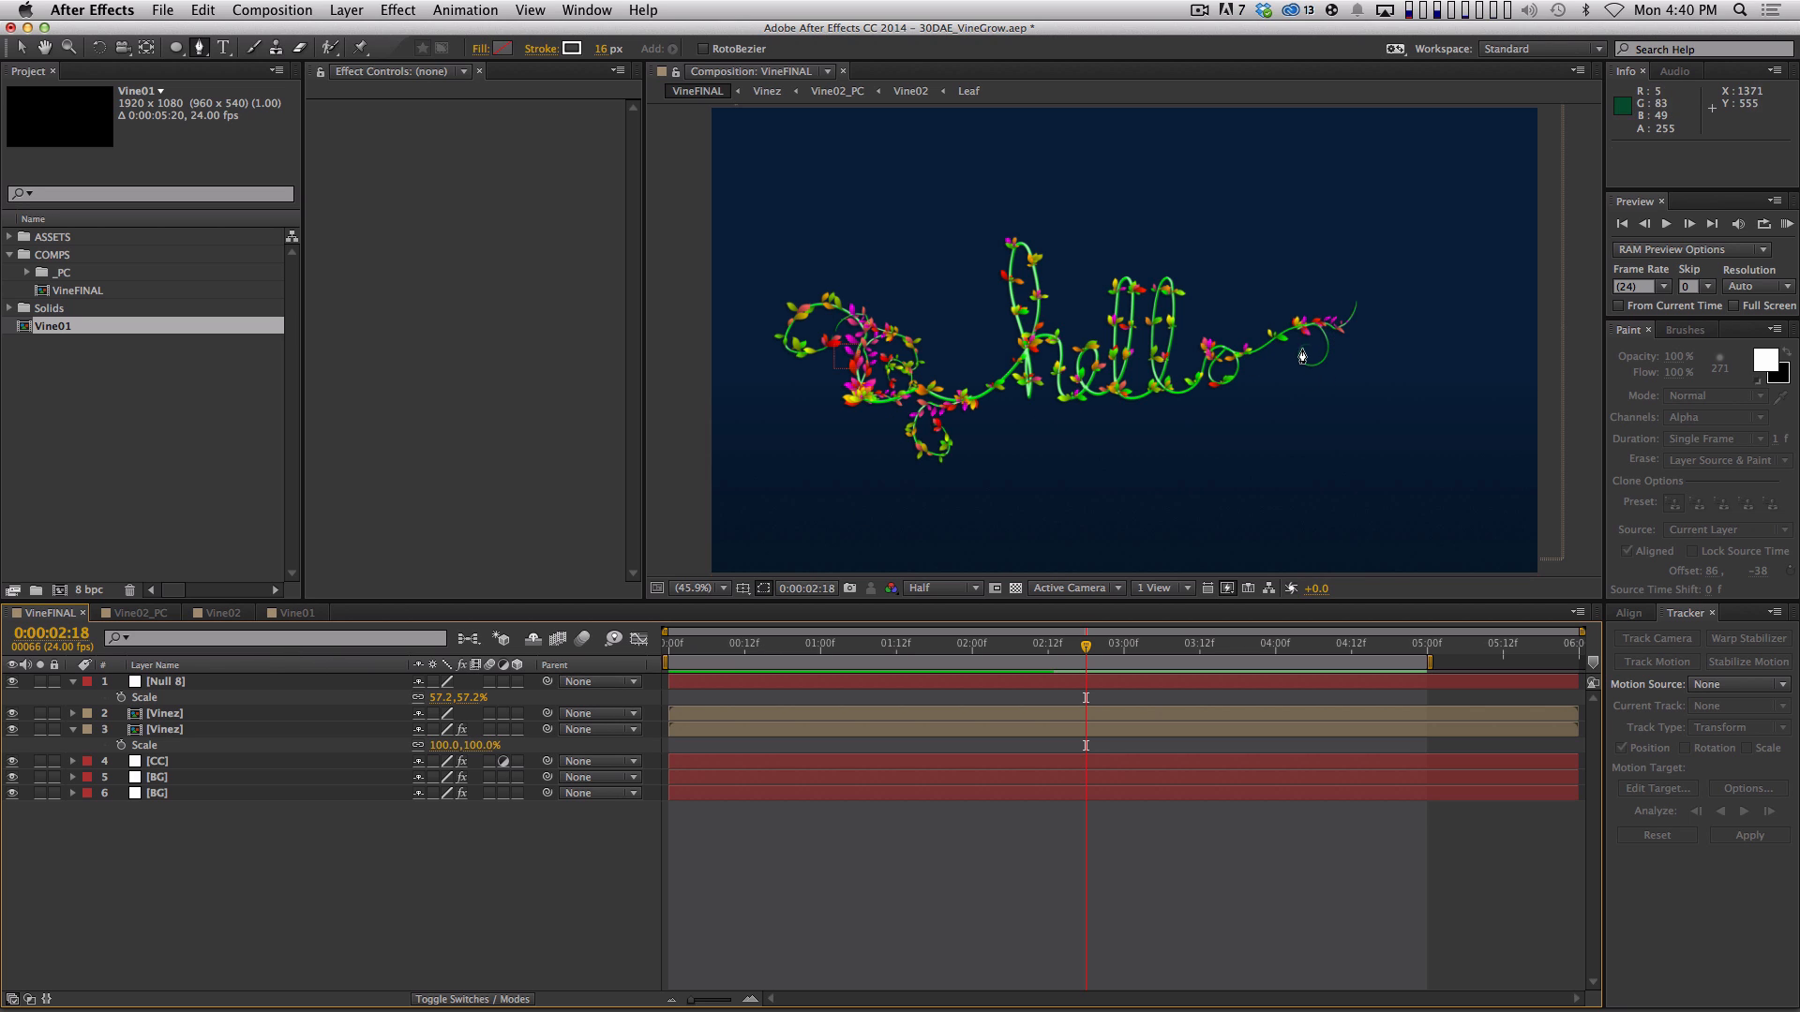
{"action": "left_click", "coordinate": [298, 614]}
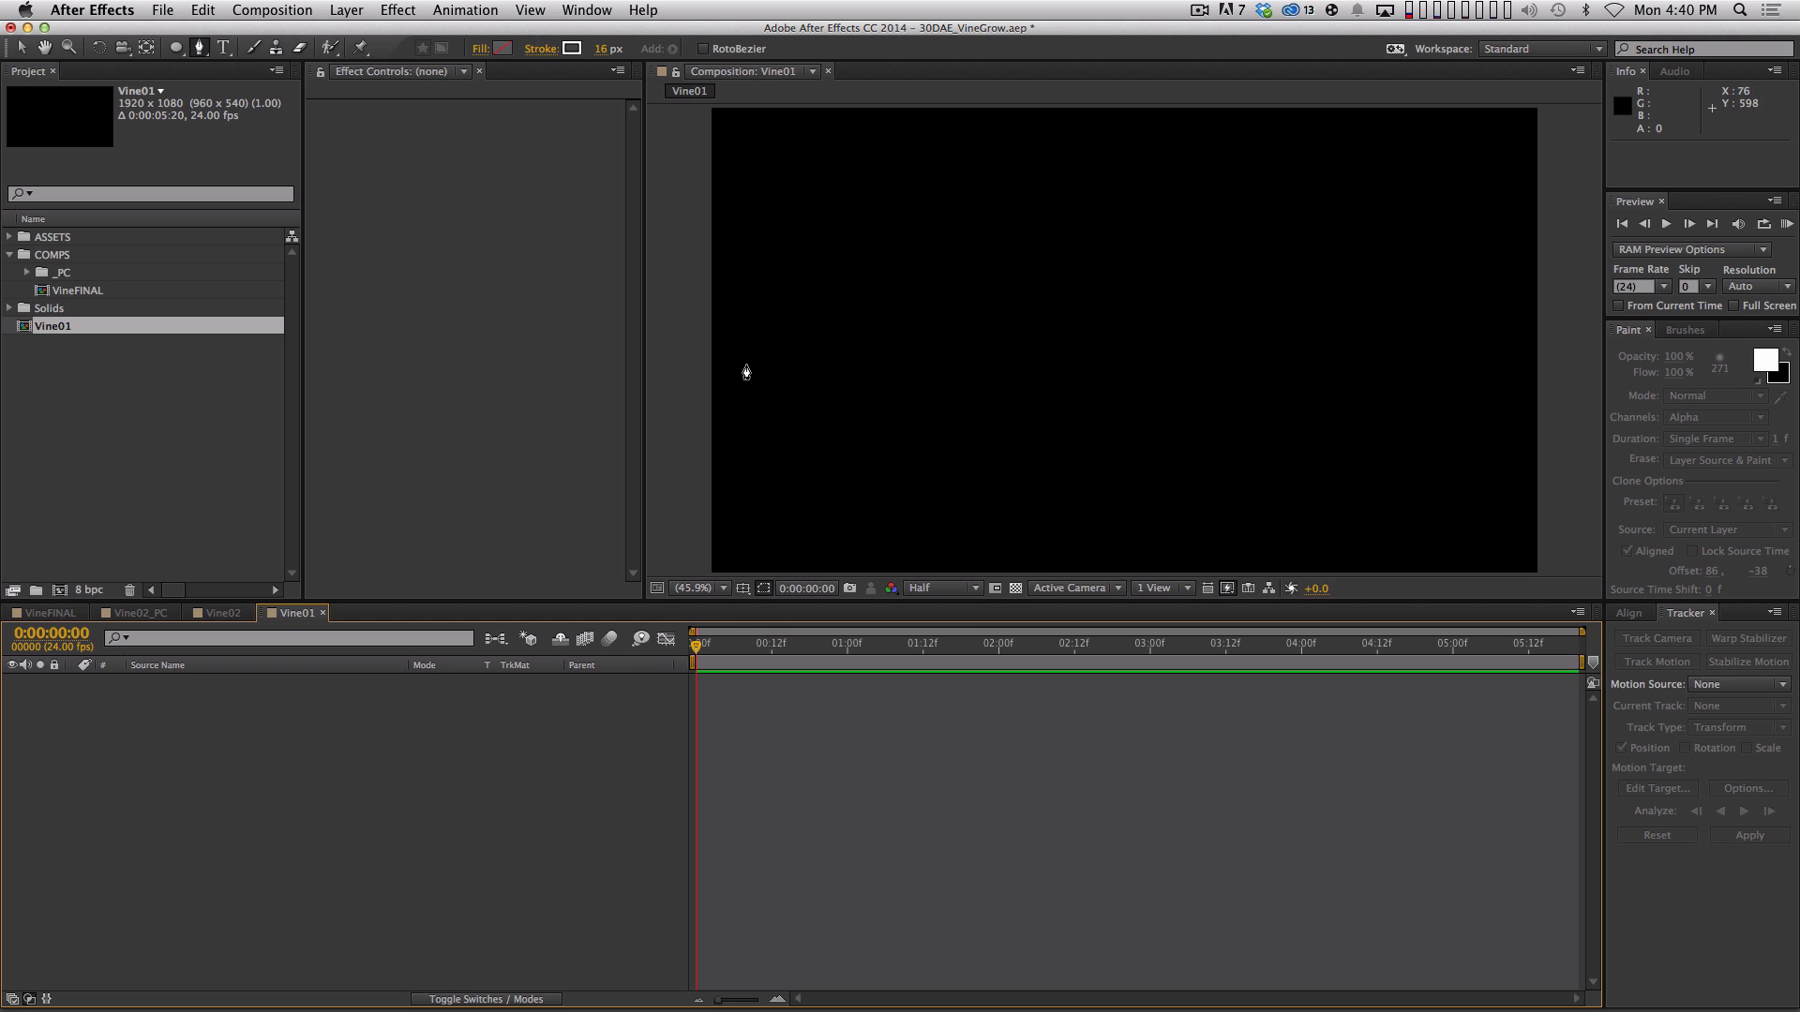
Try a curved S-shaped path of five points as a shape layer, and delete the layer
{"action": "left_click", "coordinate": [822, 321]}
{"action": "left_click_drag", "start_coordinate": [785, 401], "coordinate": [821, 460]}
{"action": "left_click_drag", "start_coordinate": [936, 477], "coordinate": [989, 469]}
{"action": "left_click_drag", "start_coordinate": [1029, 413], "coordinate": [1026, 372]}
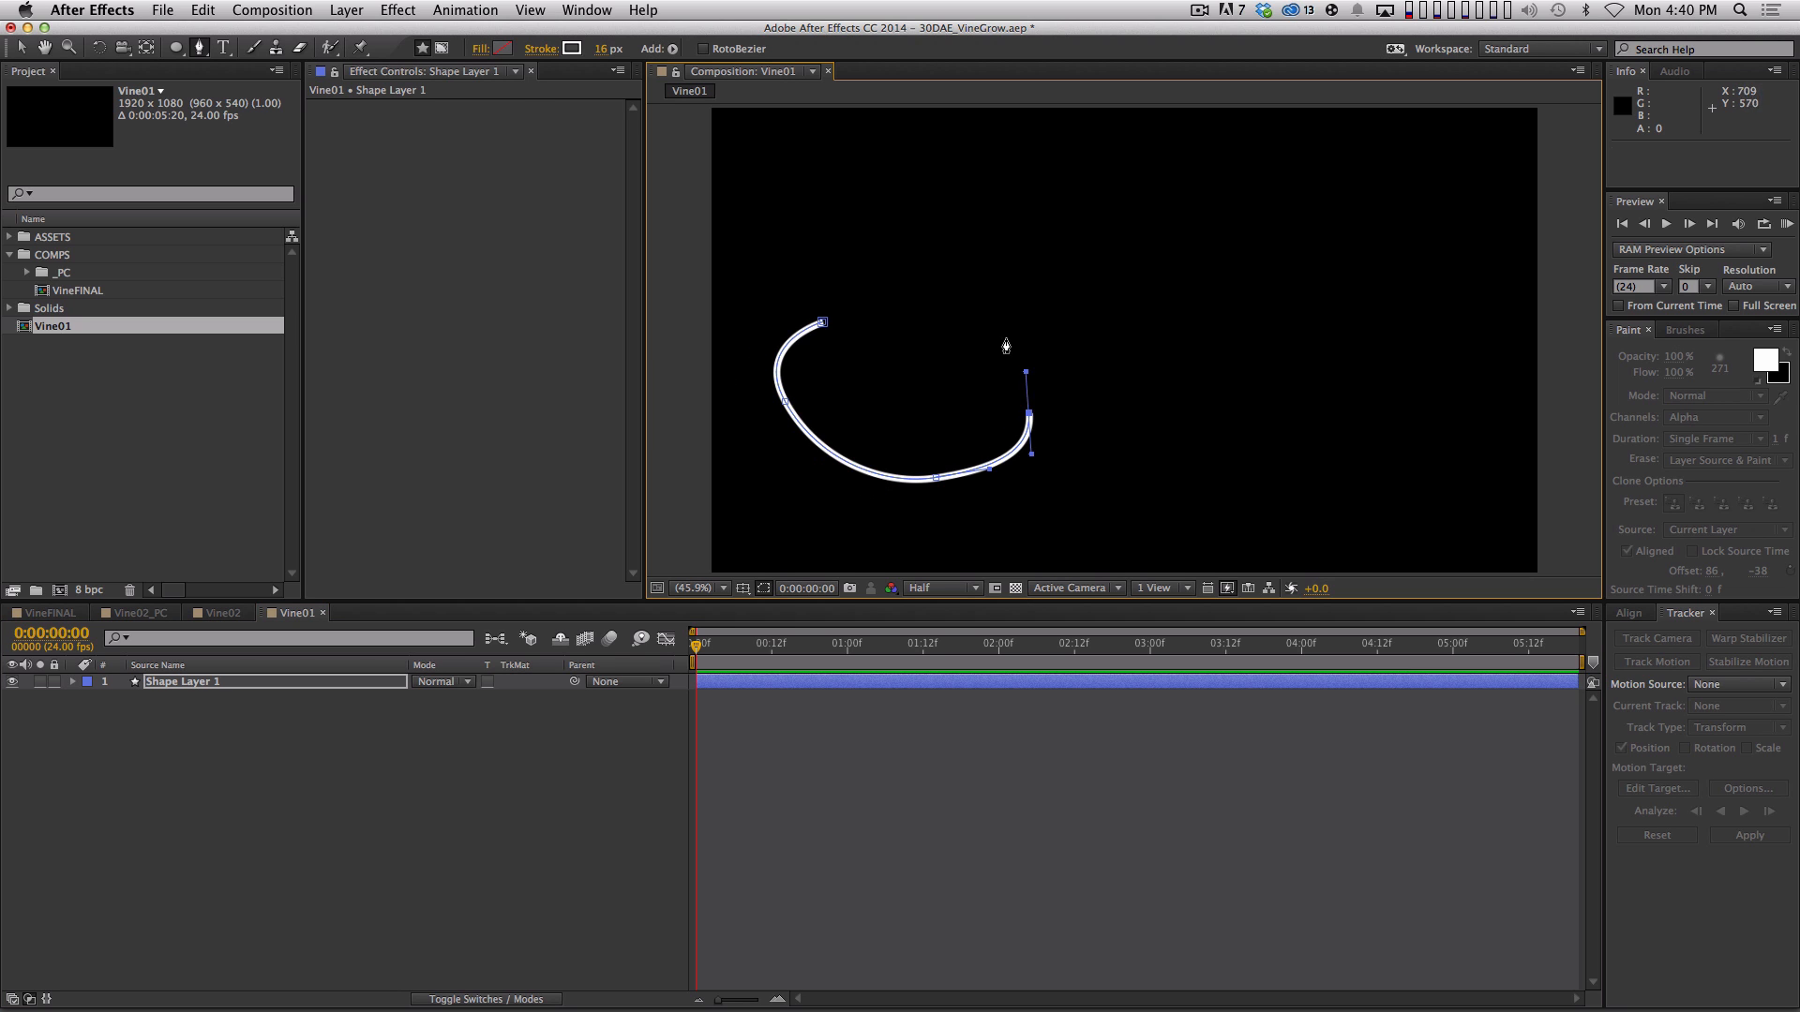
{"action": "left_click_drag", "start_coordinate": [996, 286], "coordinate": [1078, 241]}
{"action": "left_click", "coordinate": [305, 682]}
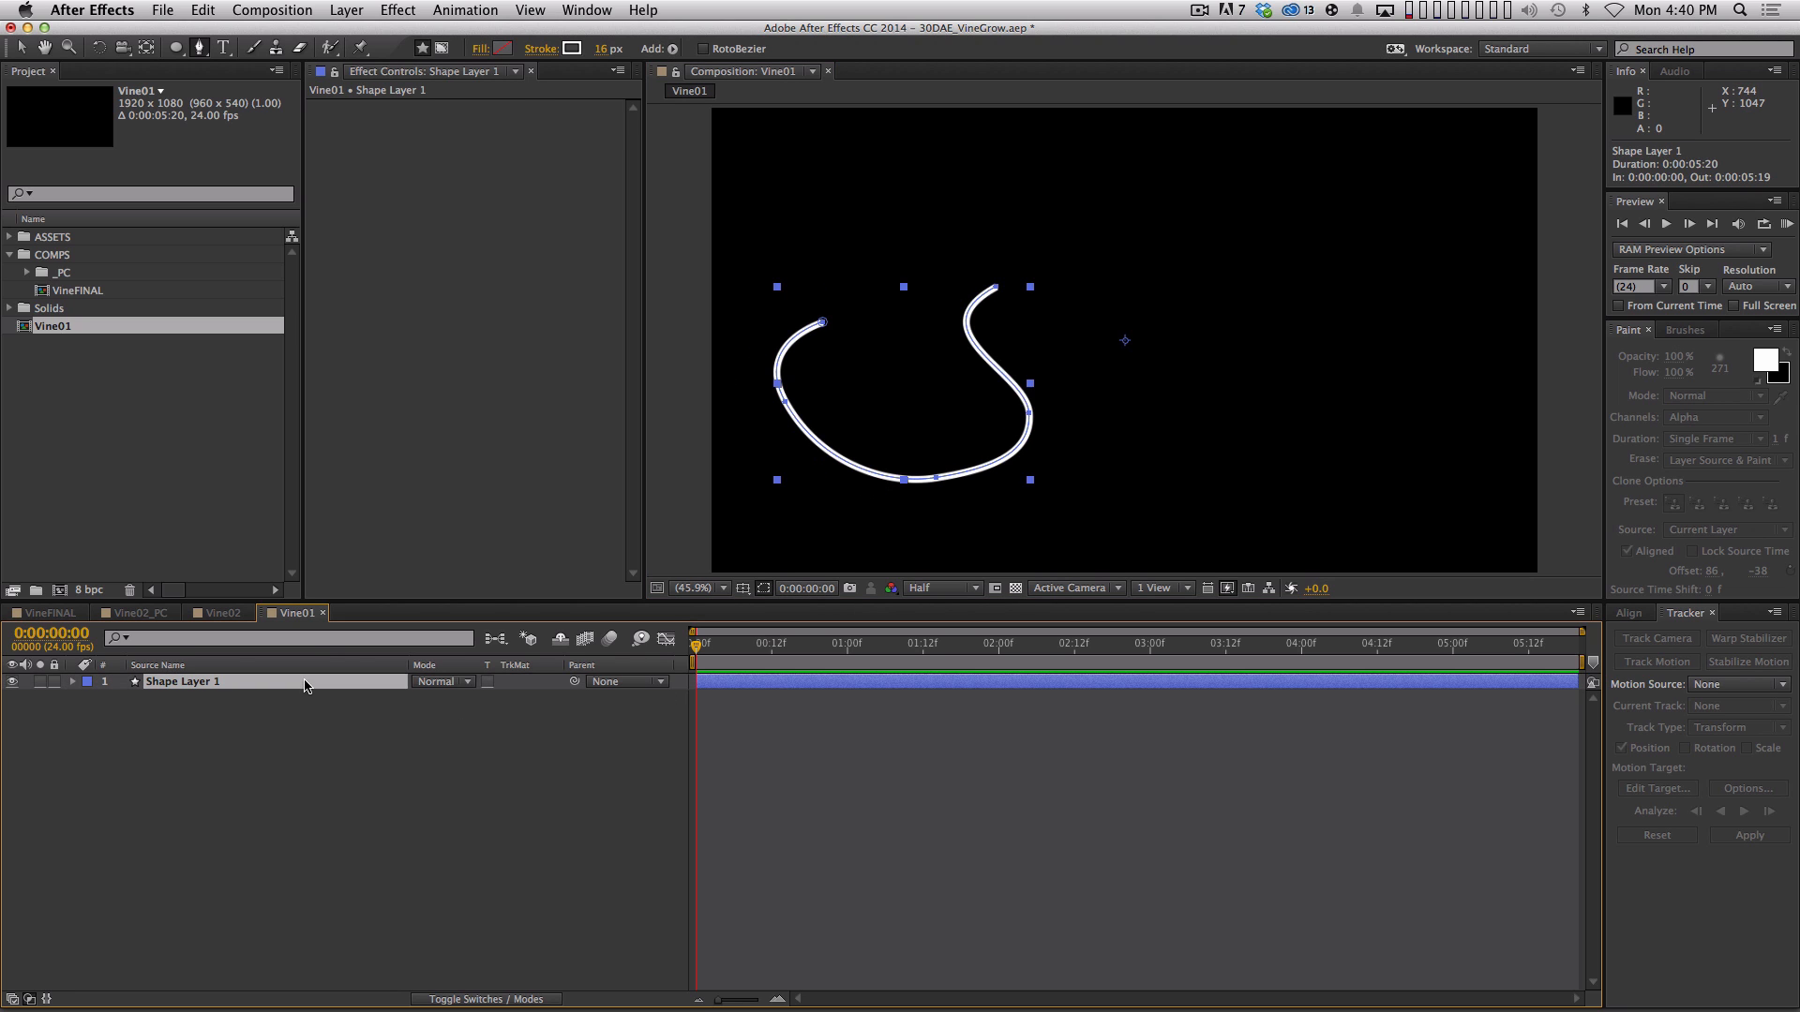
{"action": "key", "text": "BackSpace"}
Create a composition-sized solid named Vine
{"action": "key", "text": "super+y"}
{"action": "type", "text": "Vine"}
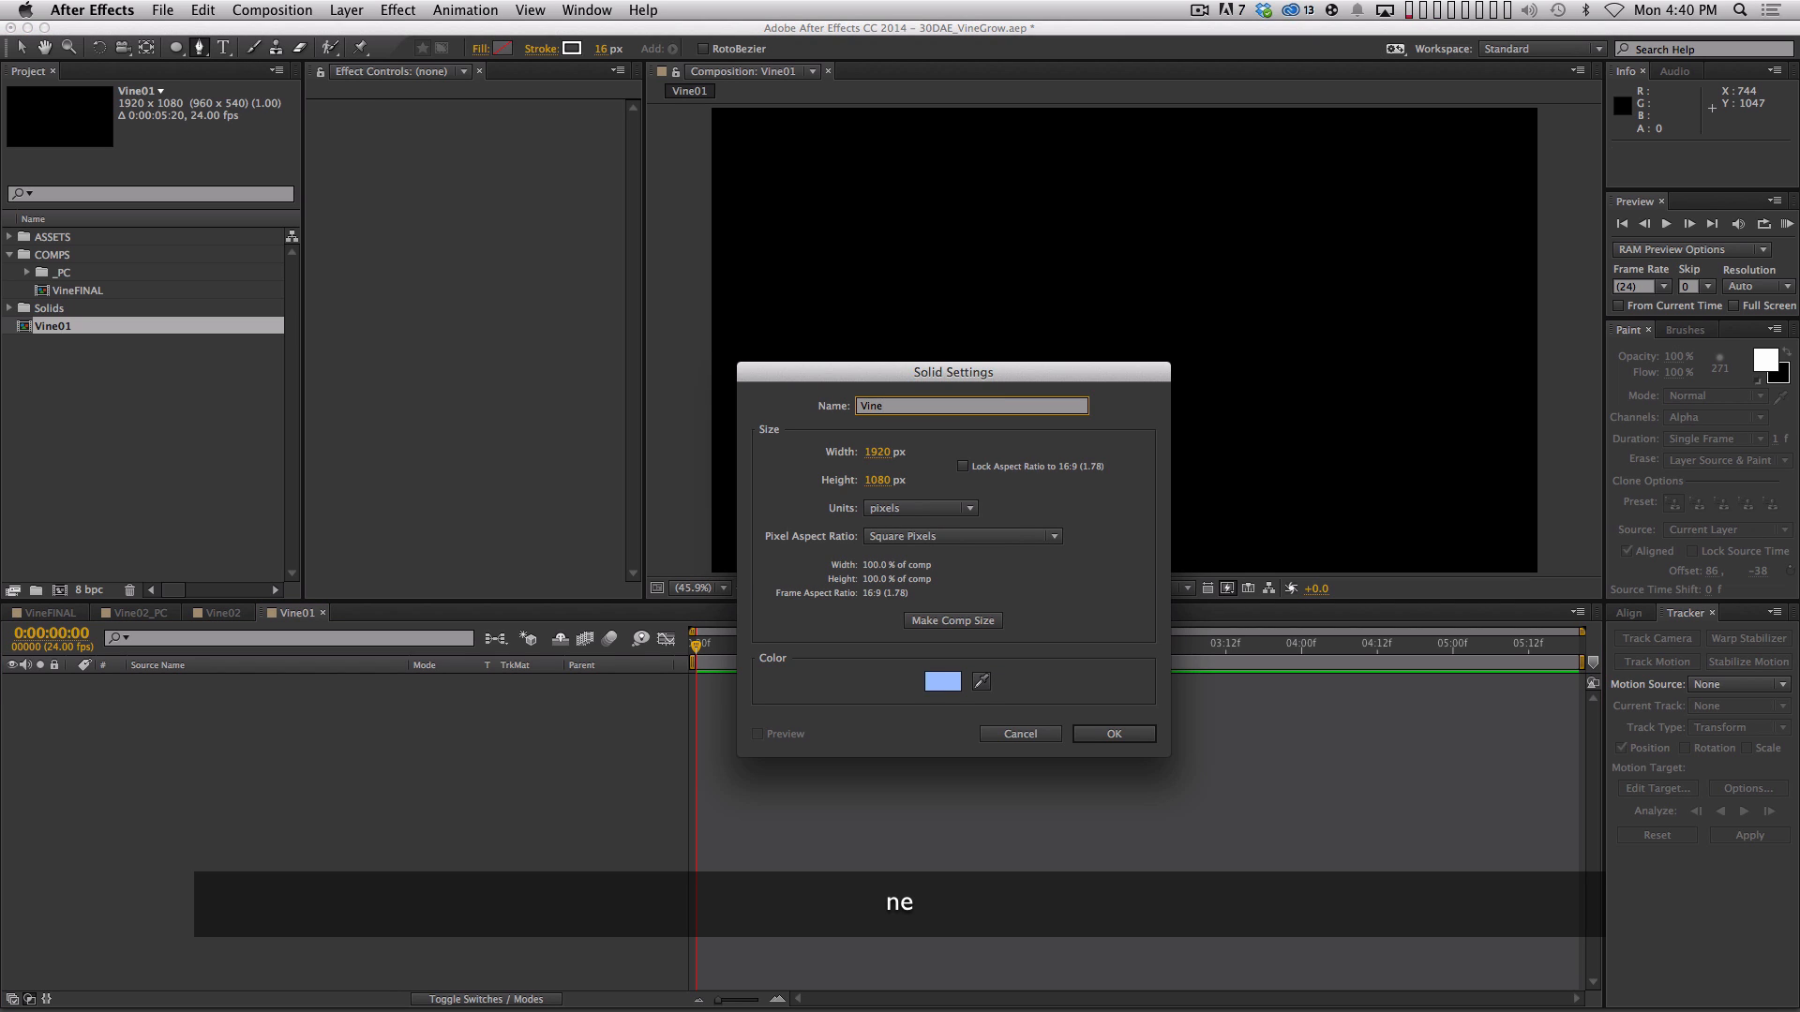
{"action": "key", "text": "Return"}
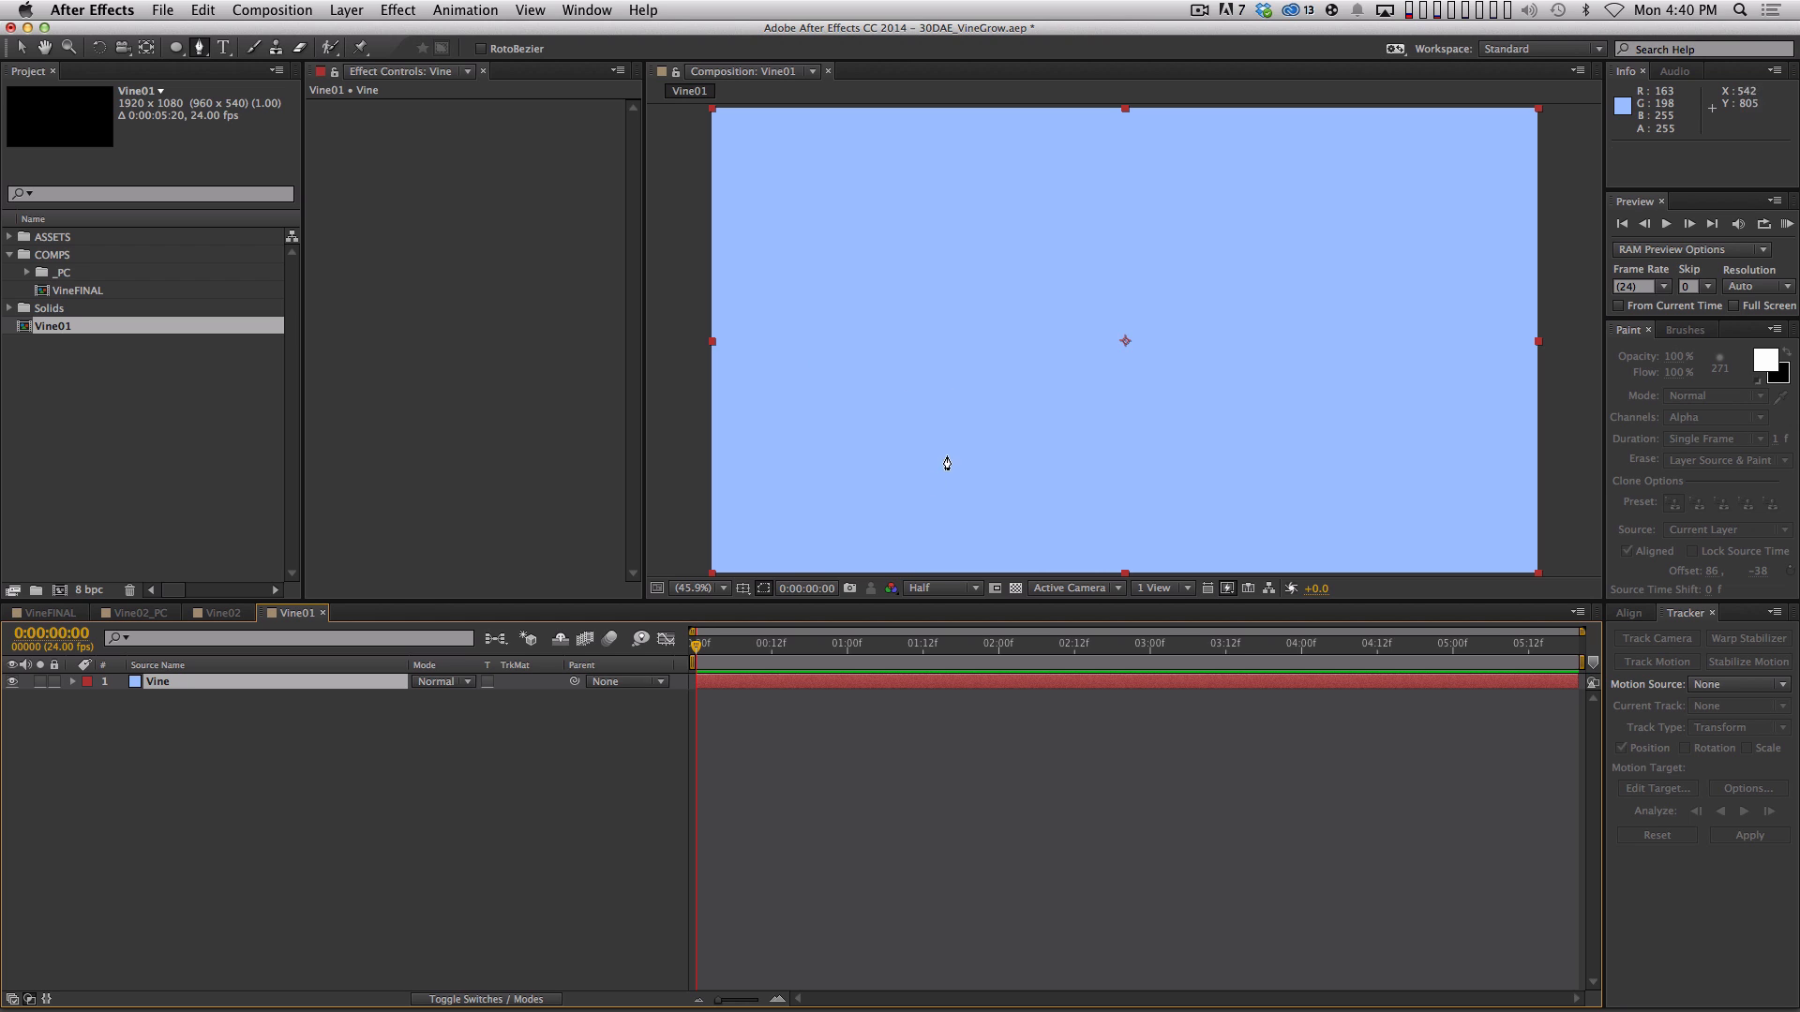
Draw an open six-point spiral mask path on the Vine solid and adjust the inner lower vertex to round the curl
{"action": "left_click", "coordinate": [1056, 493]}
{"action": "mouse_move", "coordinate": [1158, 399]}
{"action": "left_mouse_down"}
{"action": "mouse_move", "coordinate": [1159, 334]}
{"action": "mouse_move", "coordinate": [1106, 261]}
{"action": "mouse_move", "coordinate": [1105, 277]}
{"action": "left_mouse_up"}
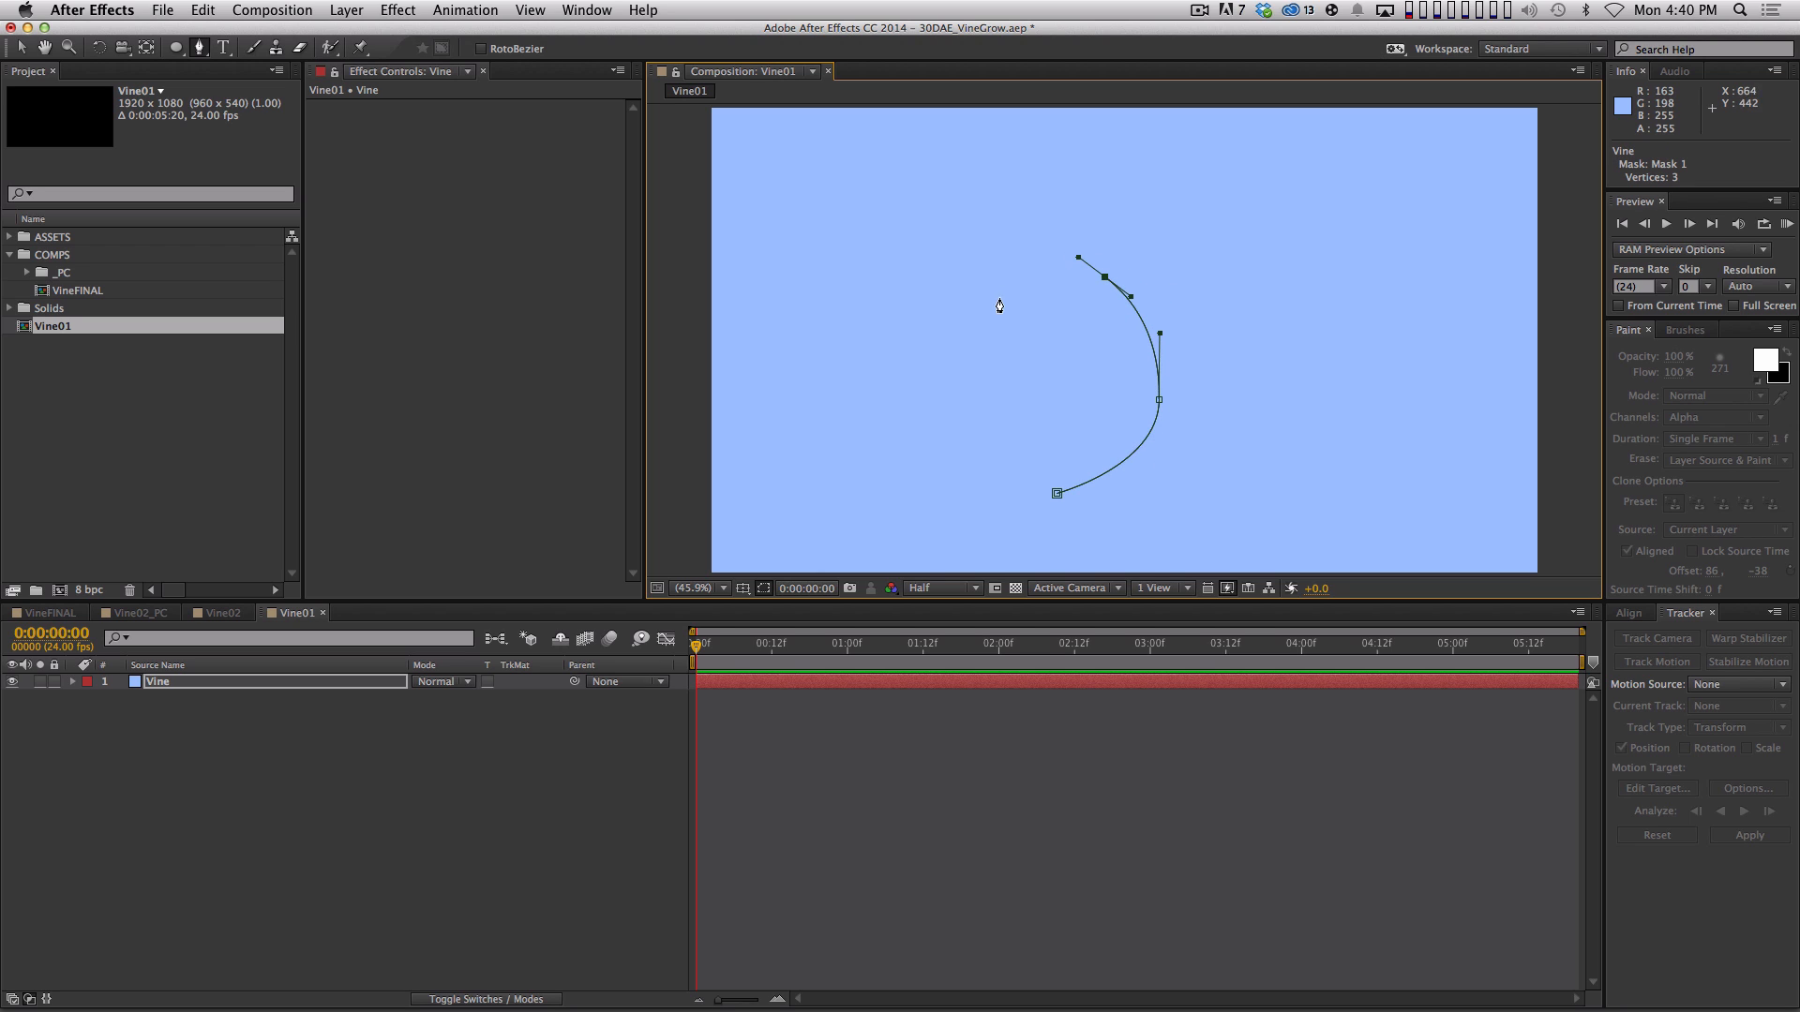
{"action": "left_click_drag", "start_coordinate": [1007, 311], "coordinate": [1081, 316]}
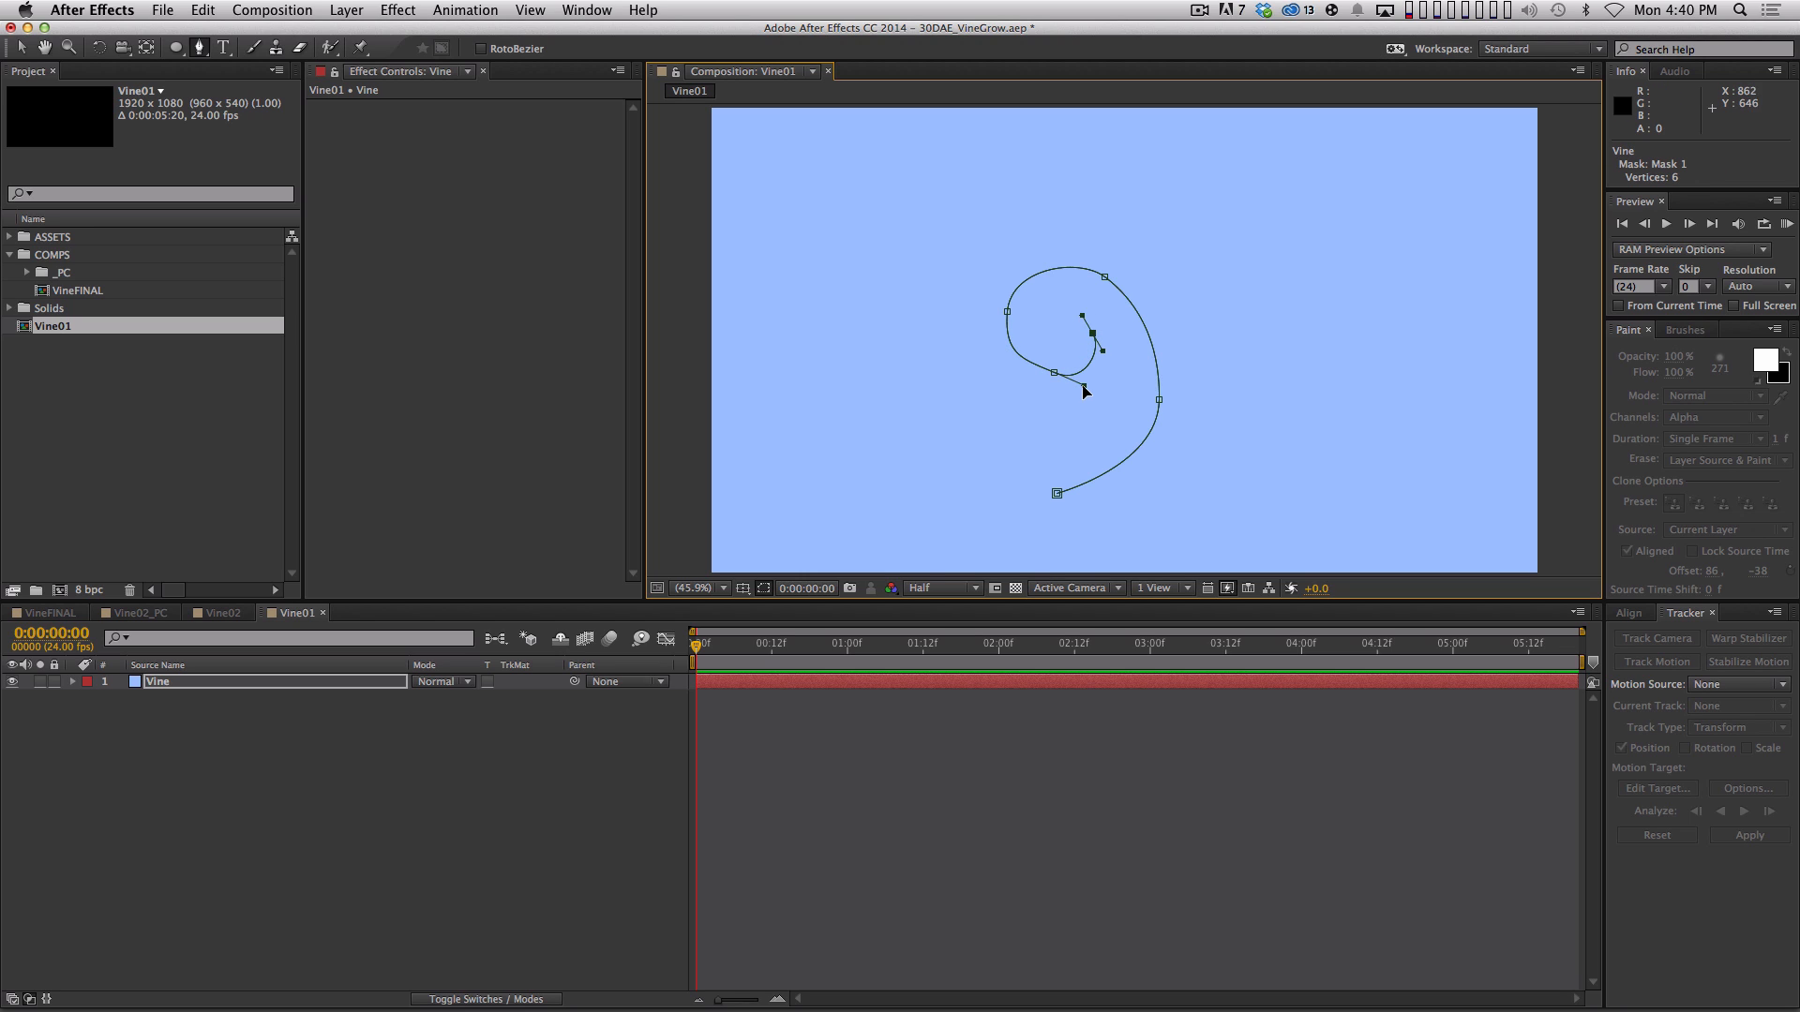
{"action": "left_click_drag", "start_coordinate": [1085, 386], "coordinate": [1029, 379]}
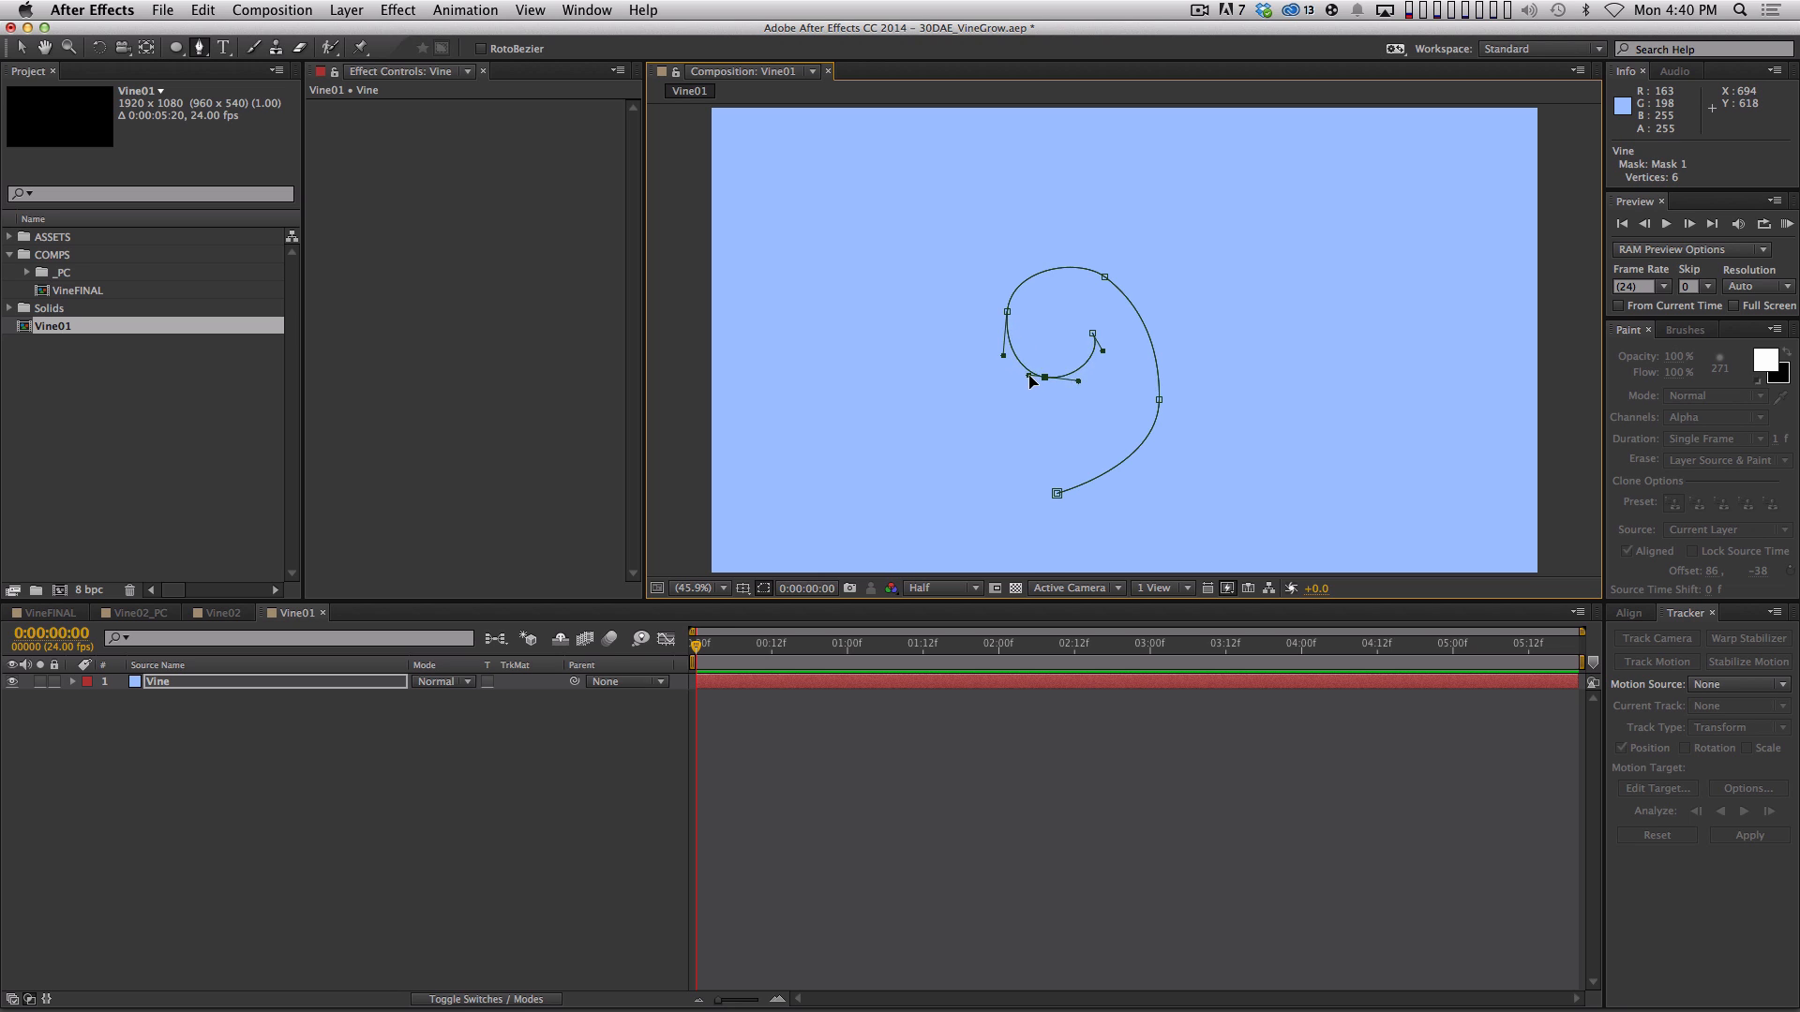
{"action": "left_click", "coordinate": [920, 822]}
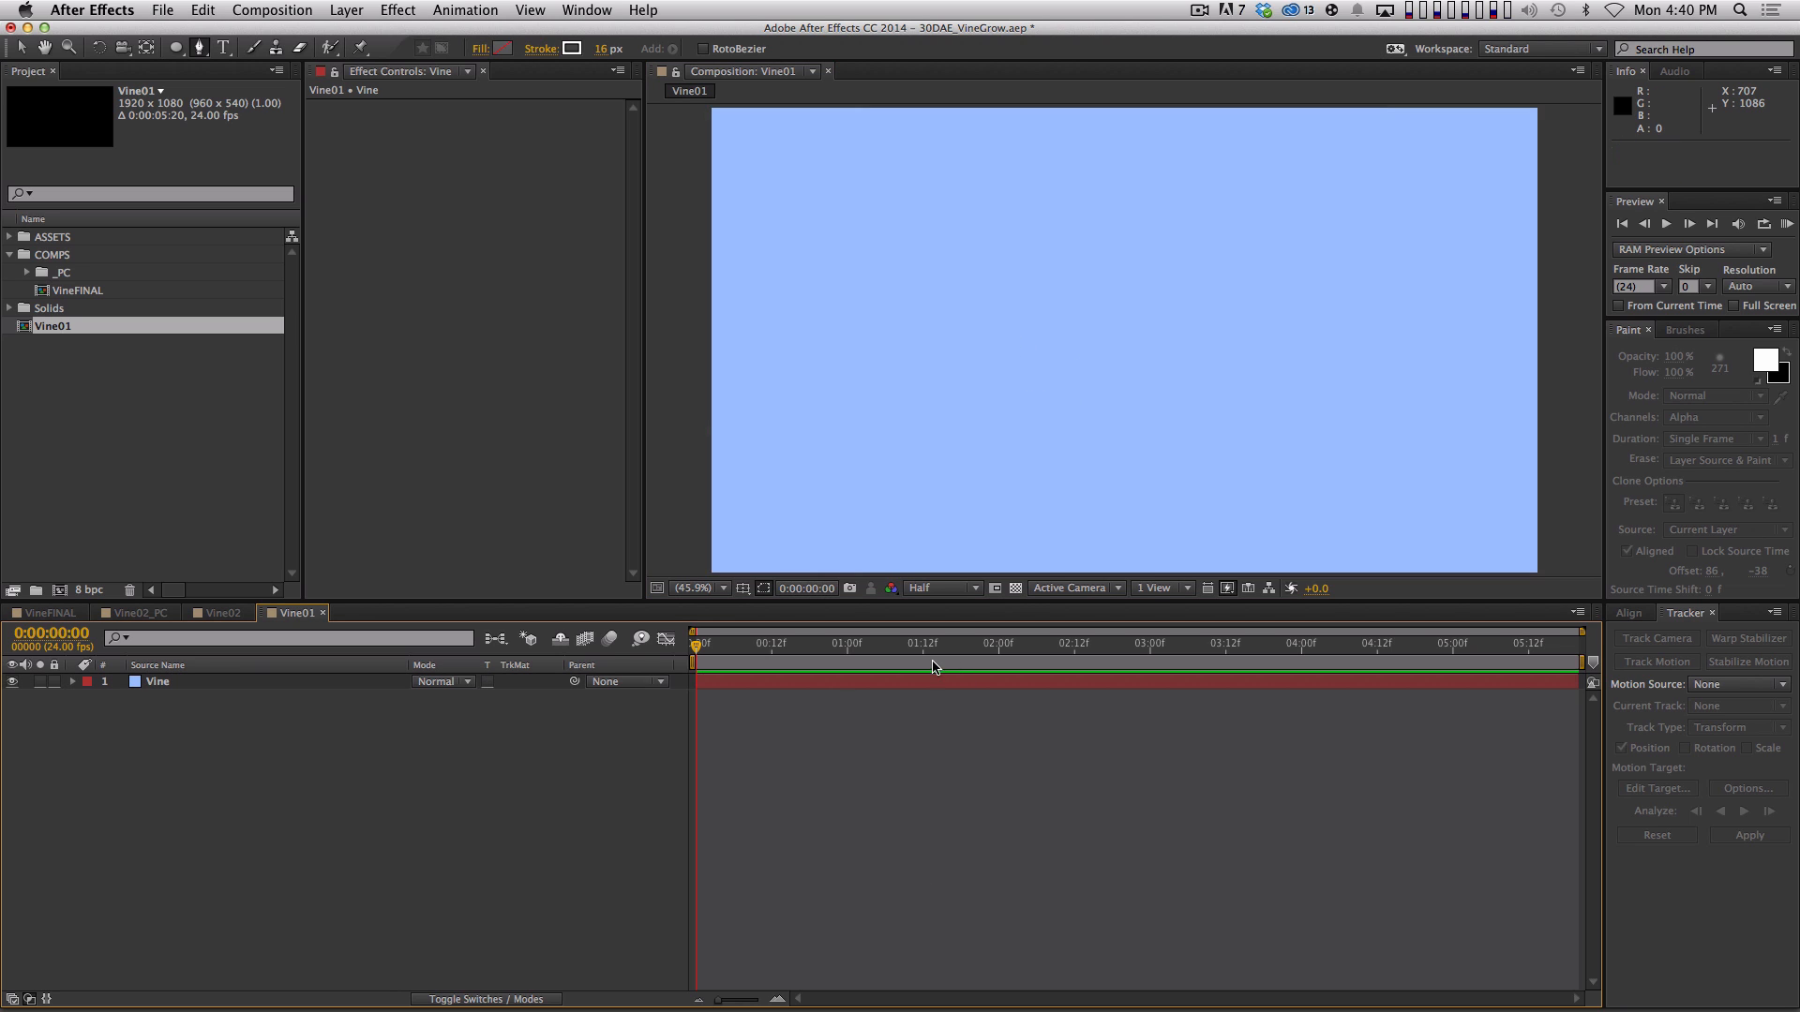
{"action": "left_click", "coordinate": [202, 683]}
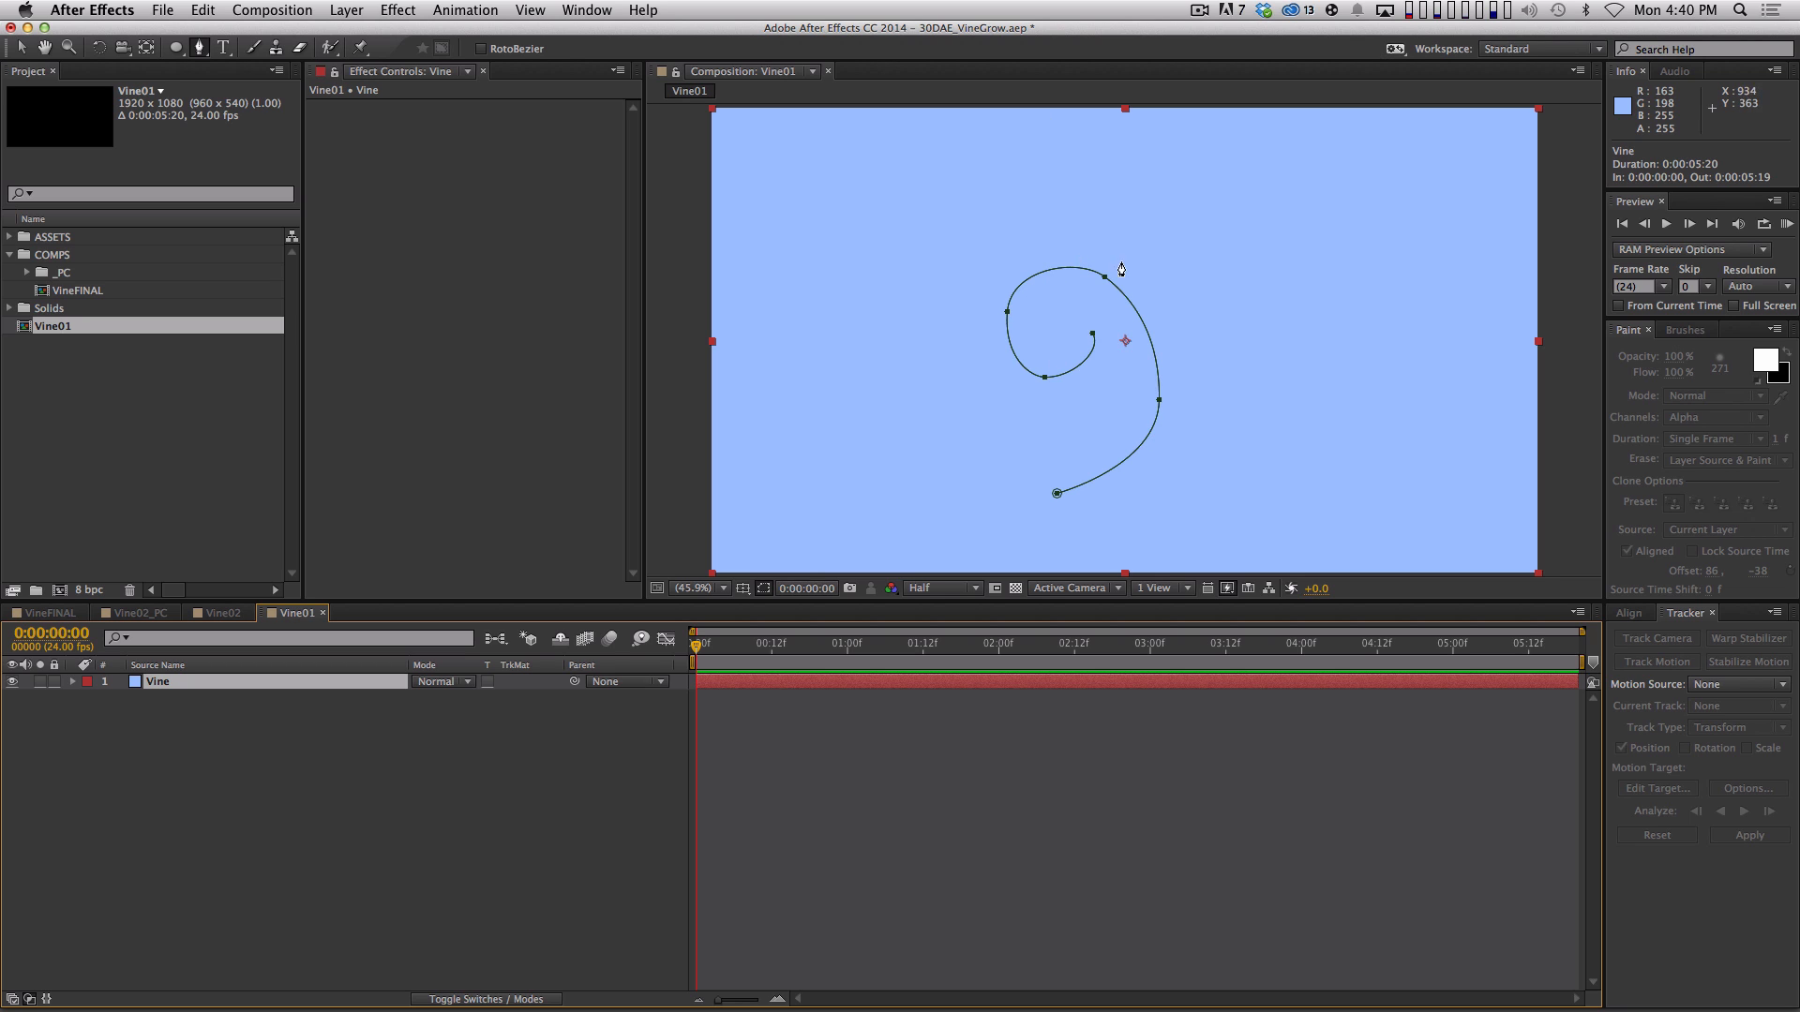
Shift every vertex of the spiral mask except its bottom starting point slightly to the left
{"action": "key", "text": "v"}
{"action": "left_click", "coordinate": [1160, 400]}
{"action": "left_click_drag", "start_coordinate": [1190, 207], "coordinate": [984, 424]}
{"action": "left_click_drag", "start_coordinate": [1162, 403], "coordinate": [1120, 402]}
{"action": "left_click", "coordinate": [867, 857]}
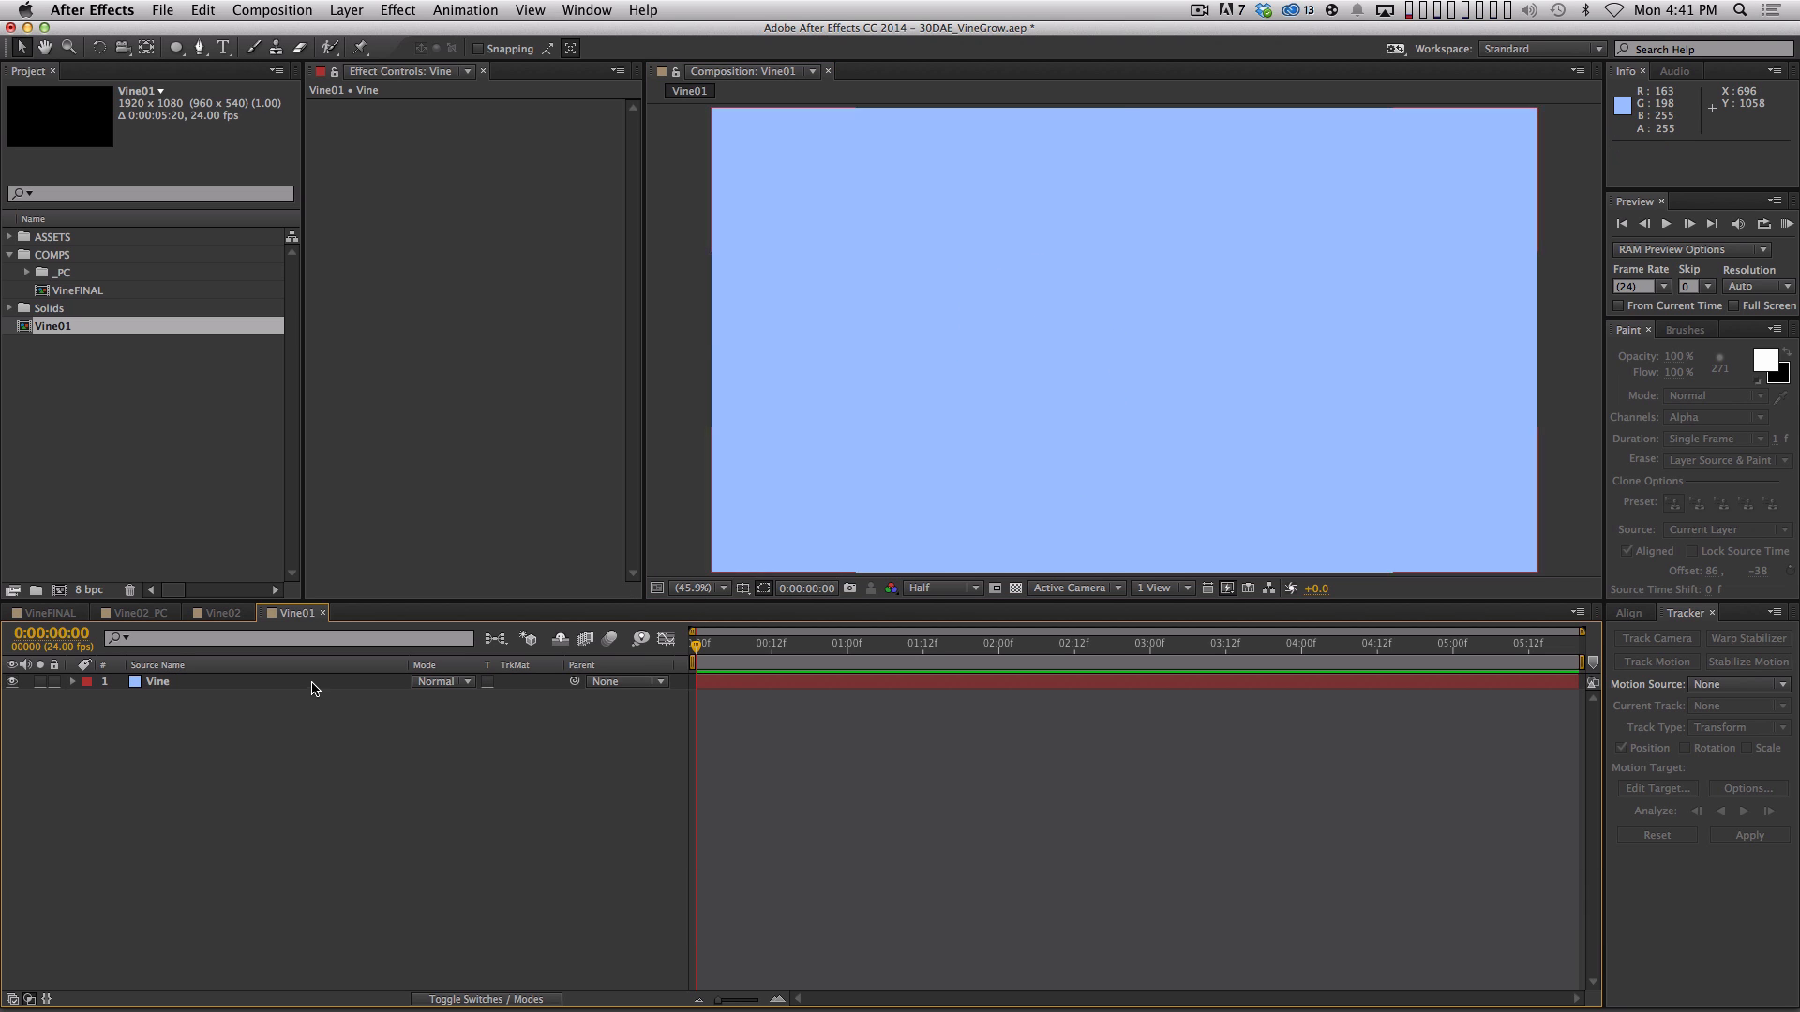
Apply the Trapcode 3D Stroke effect to the Vine solid
{"action": "left_click_drag", "start_coordinate": [319, 687], "coordinate": [1092, 323]}
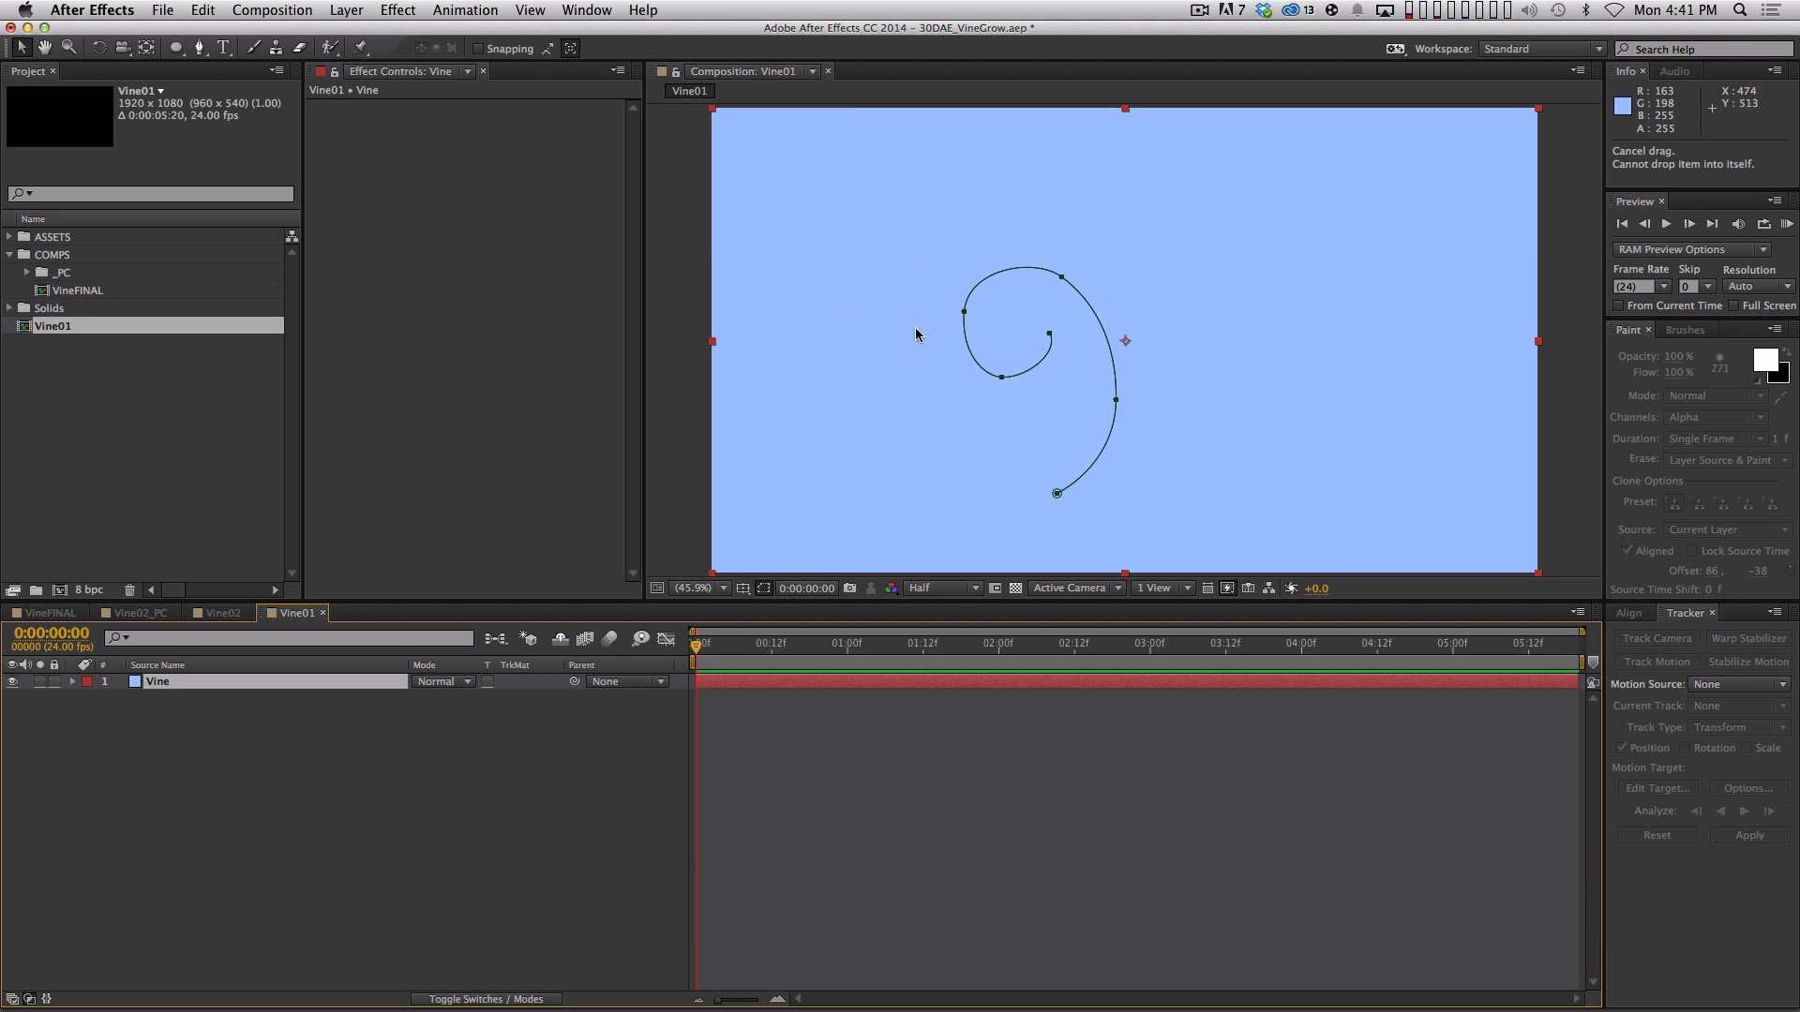
{"action": "left_click", "coordinate": [398, 9]}
{"action": "mouse_move", "coordinate": [422, 613]}
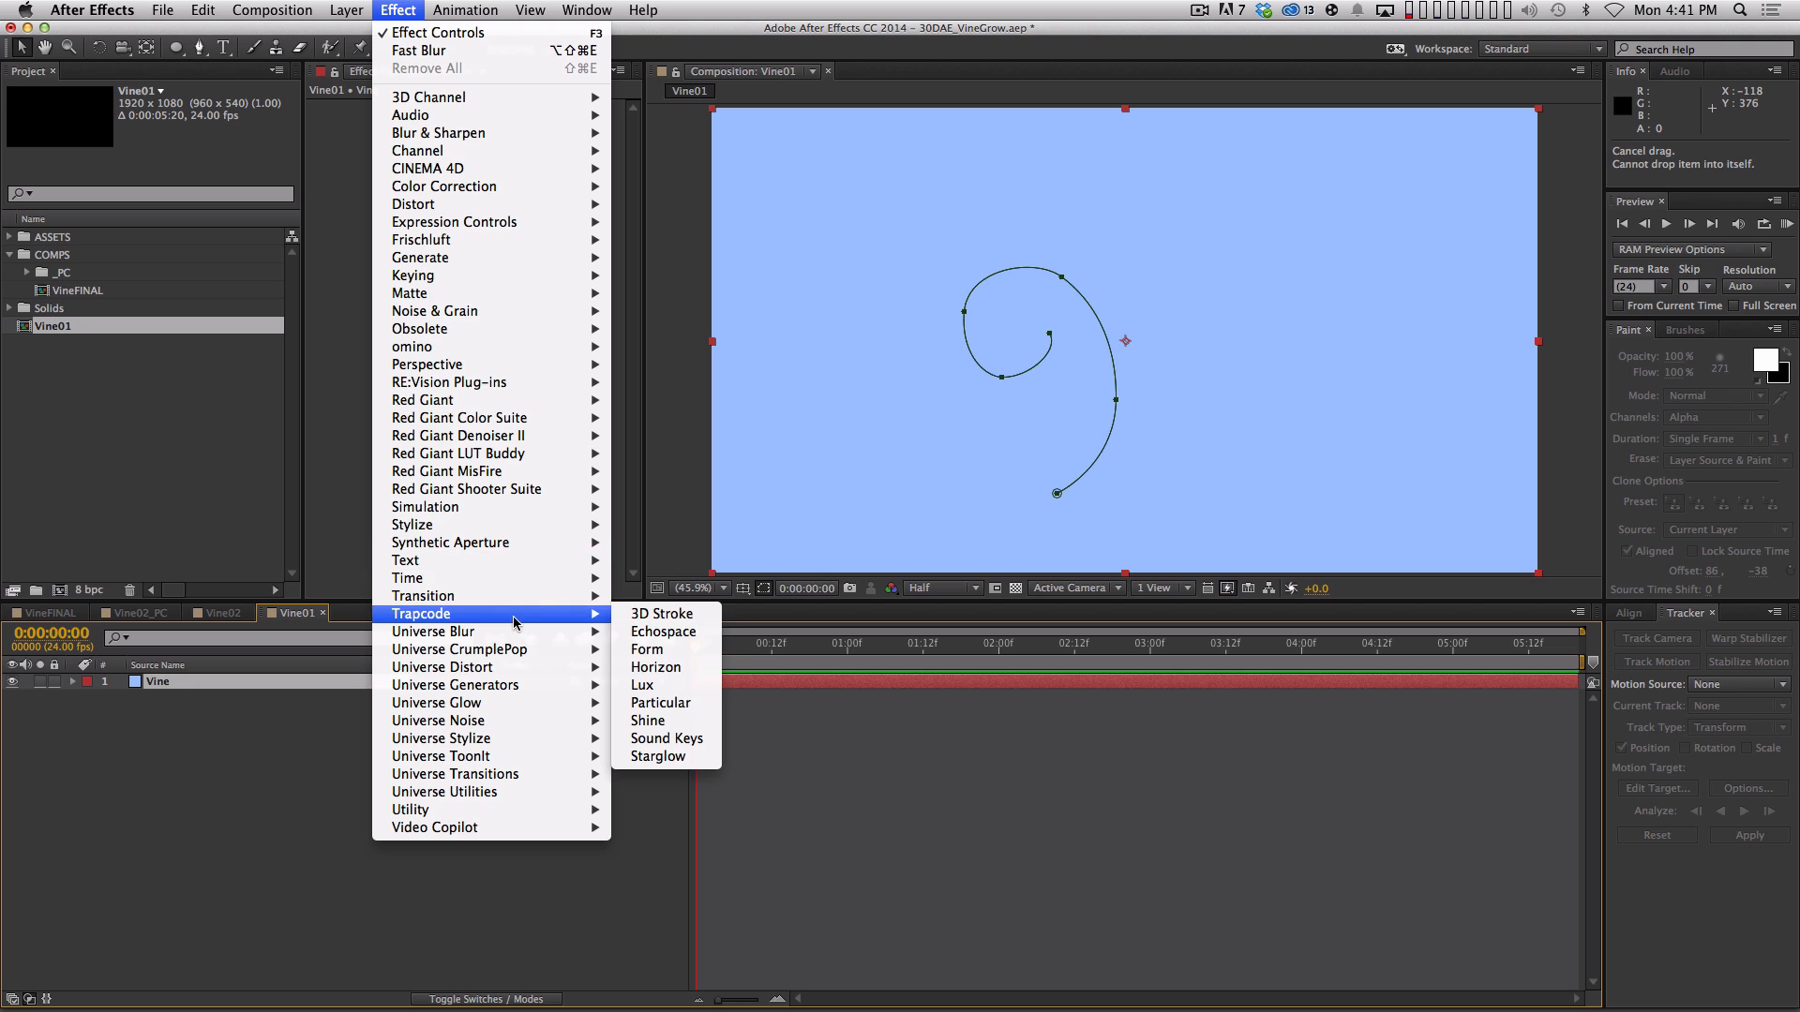
{"action": "left_click", "coordinate": [647, 617]}
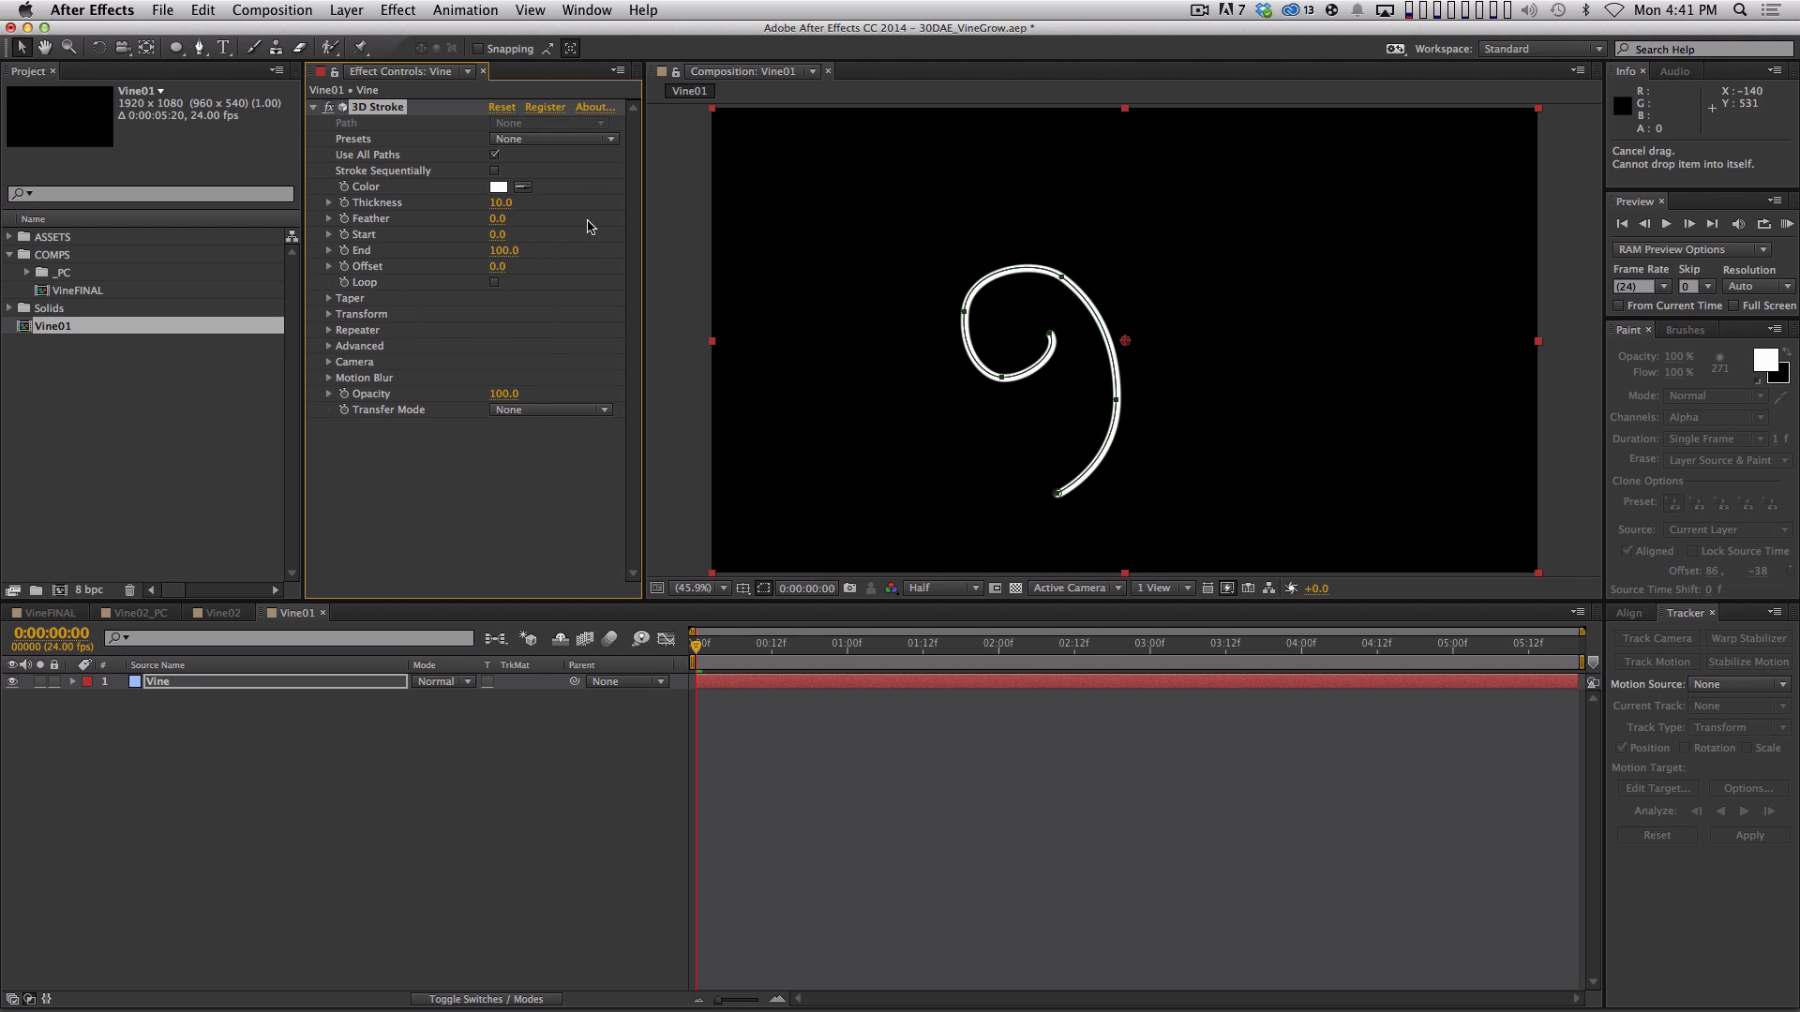
Enable Taper in the 3D Stroke effect and set Taper Start to 0 so only the tip narrows
{"action": "left_click", "coordinate": [329, 299]}
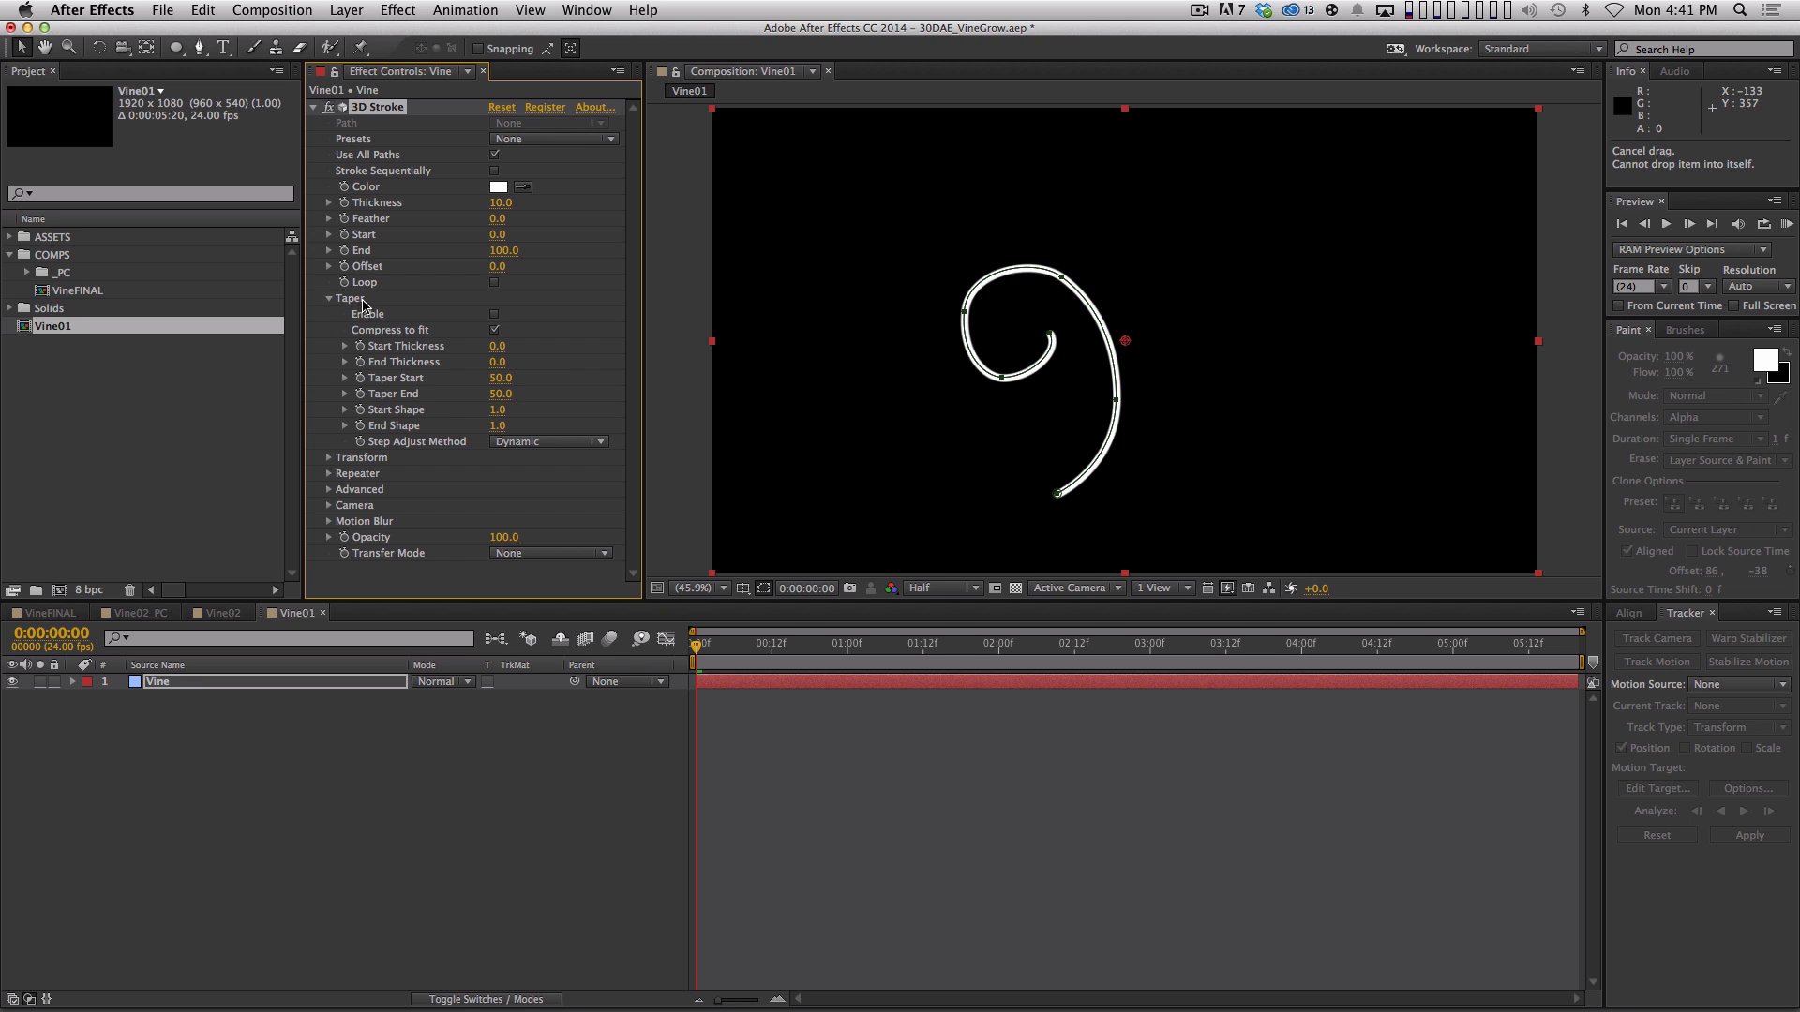
{"action": "left_click", "coordinate": [494, 330]}
{"action": "left_click", "coordinate": [1087, 386]}
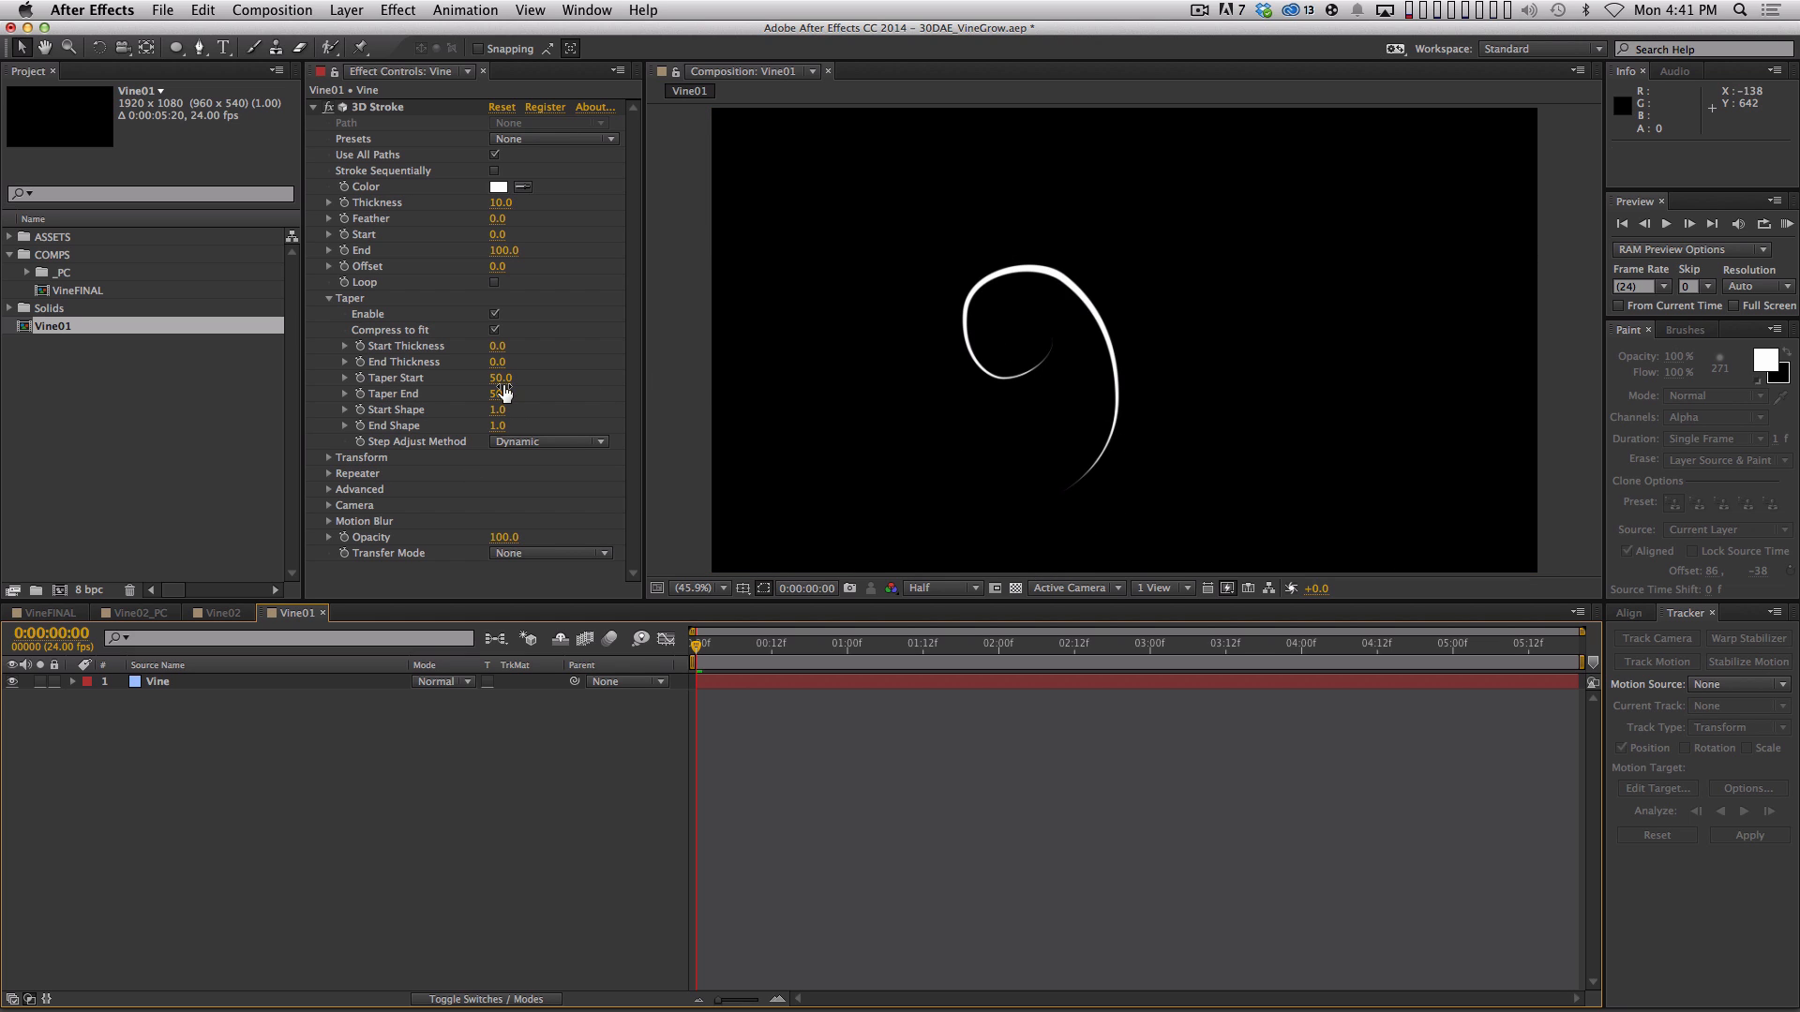
{"action": "left_click_drag", "start_coordinate": [500, 380], "coordinate": [379, 395]}
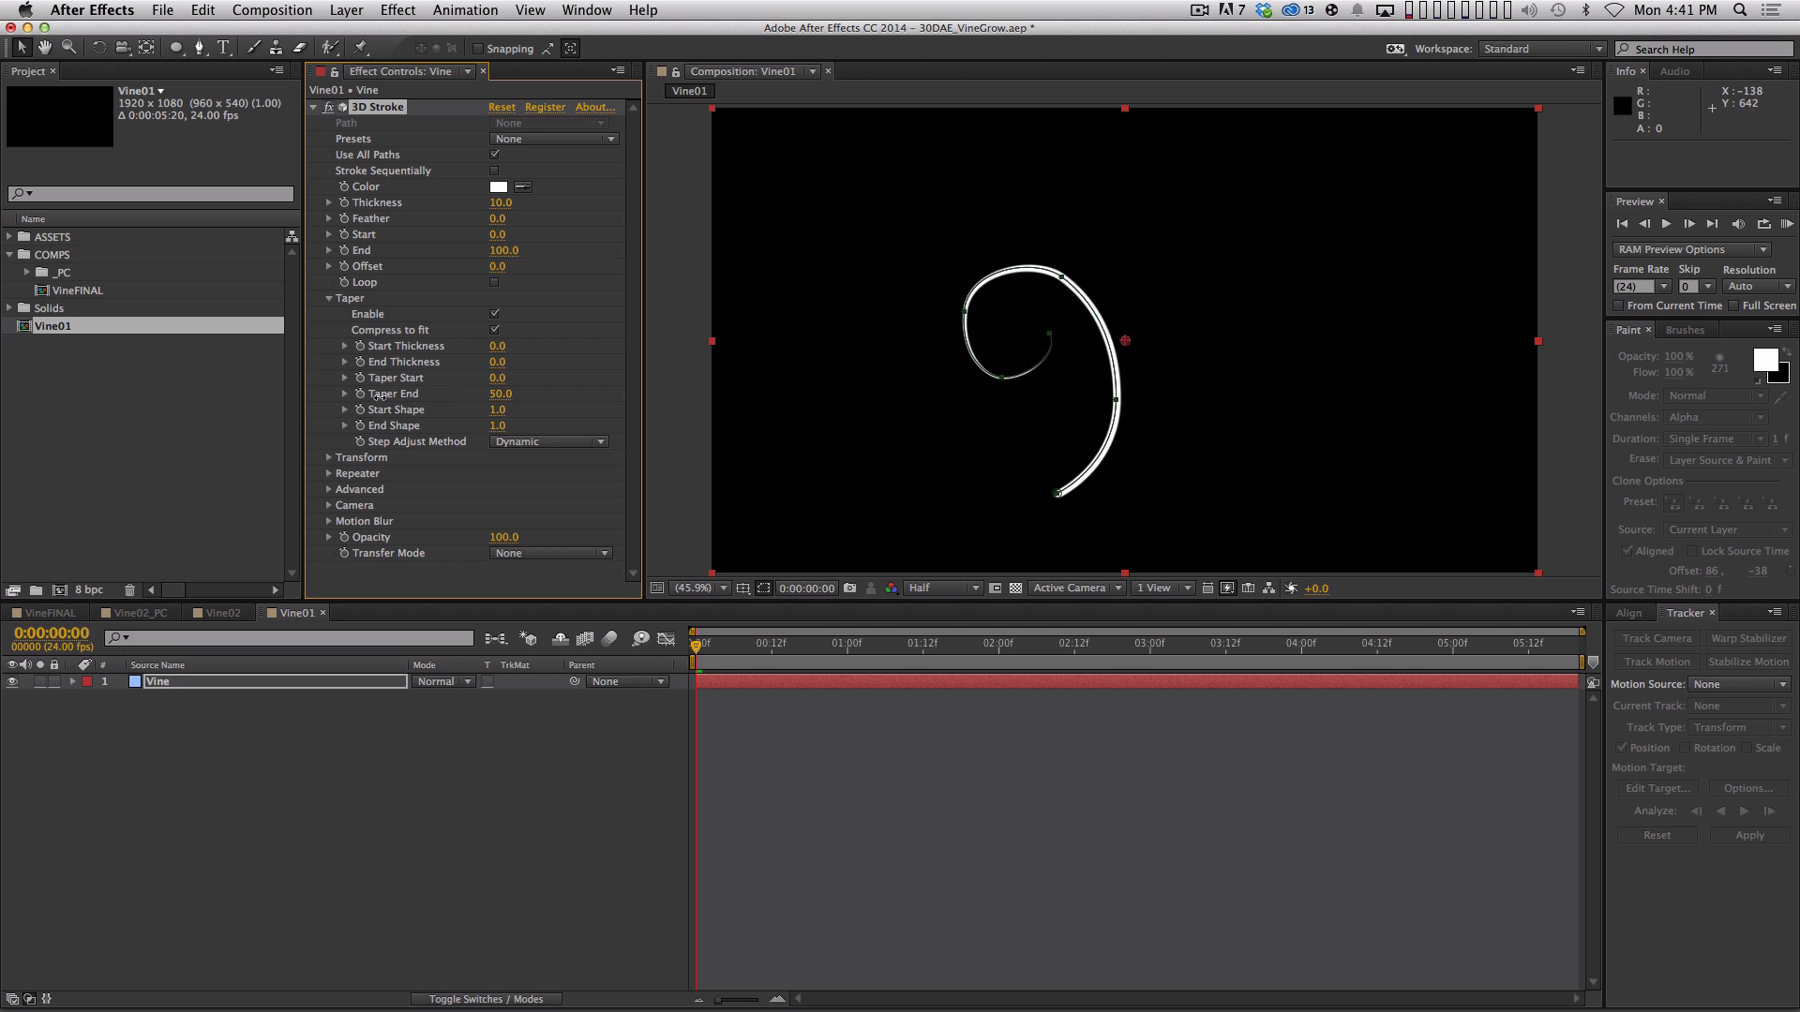
{"action": "left_click", "coordinate": [630, 881]}
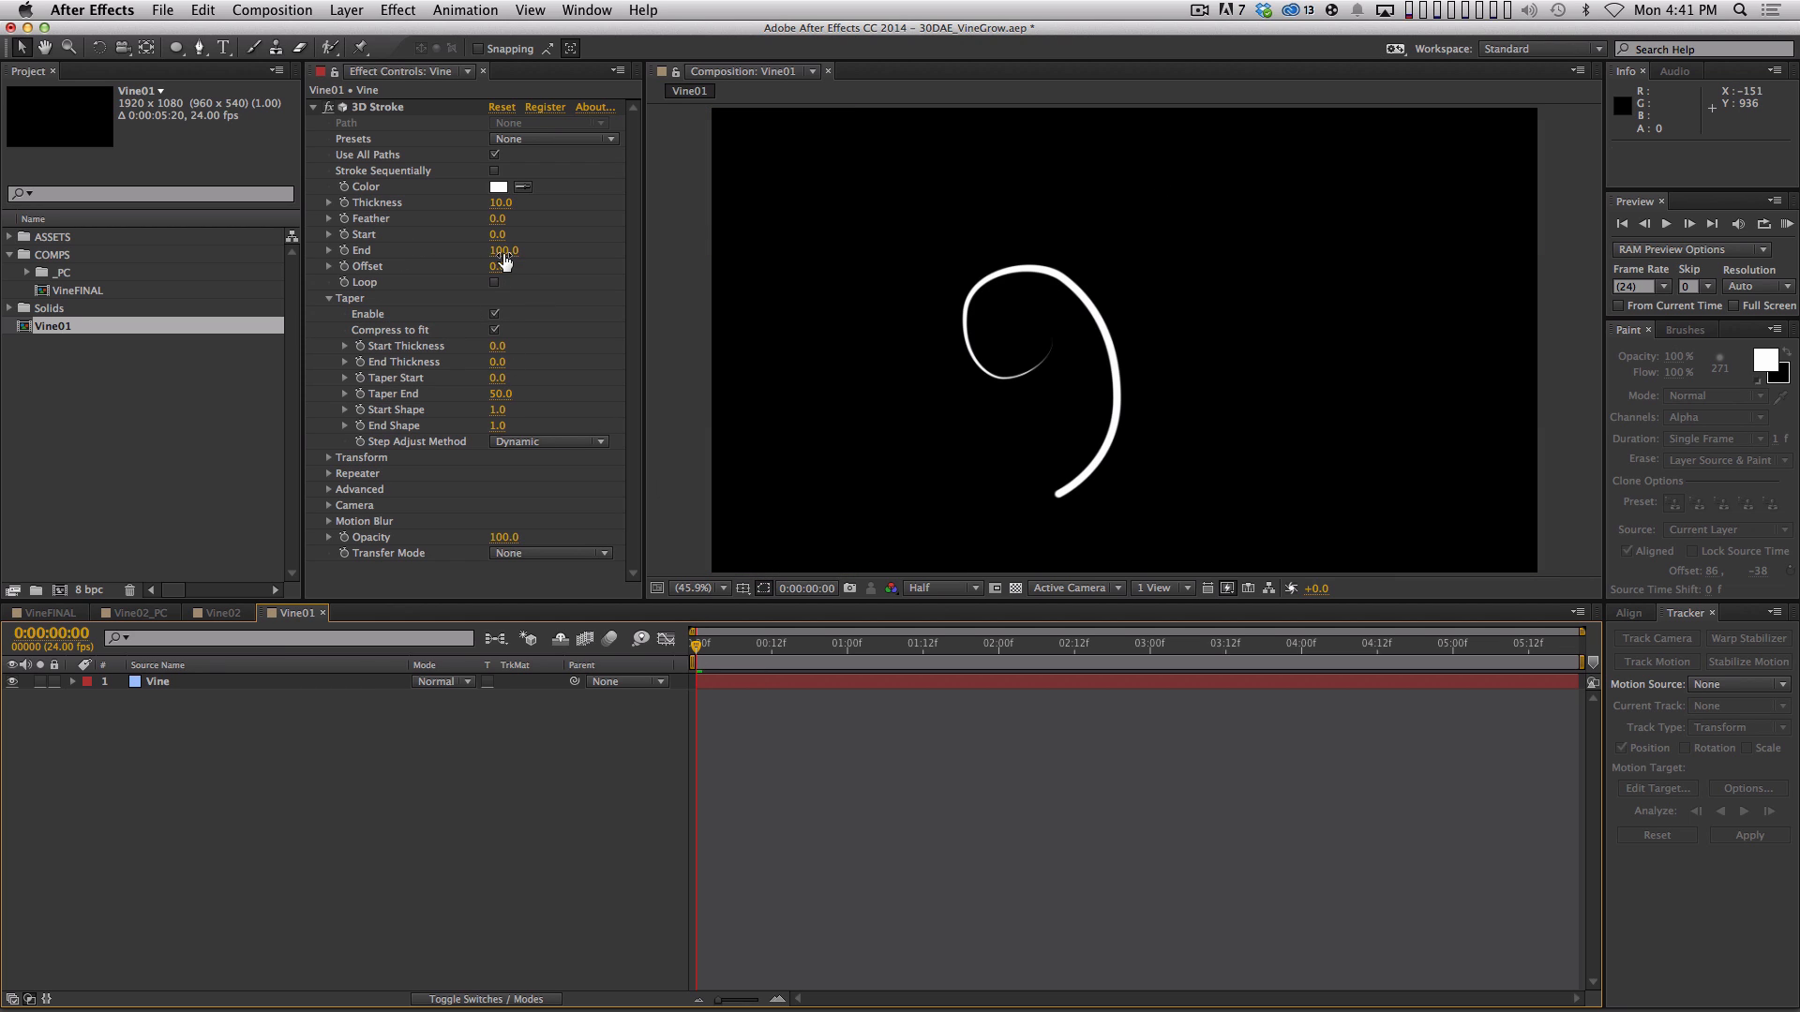
Keyframe the 3D Stroke End from 0 at the first frame to 100 at 0:00:02:00, with Easy Ease on both keyframes
{"action": "mouse_move", "coordinate": [504, 250]}
{"action": "left_mouse_down"}
{"action": "mouse_move", "coordinate": [271, 300]}
{"action": "mouse_move", "coordinate": [471, 249]}
{"action": "left_mouse_up"}
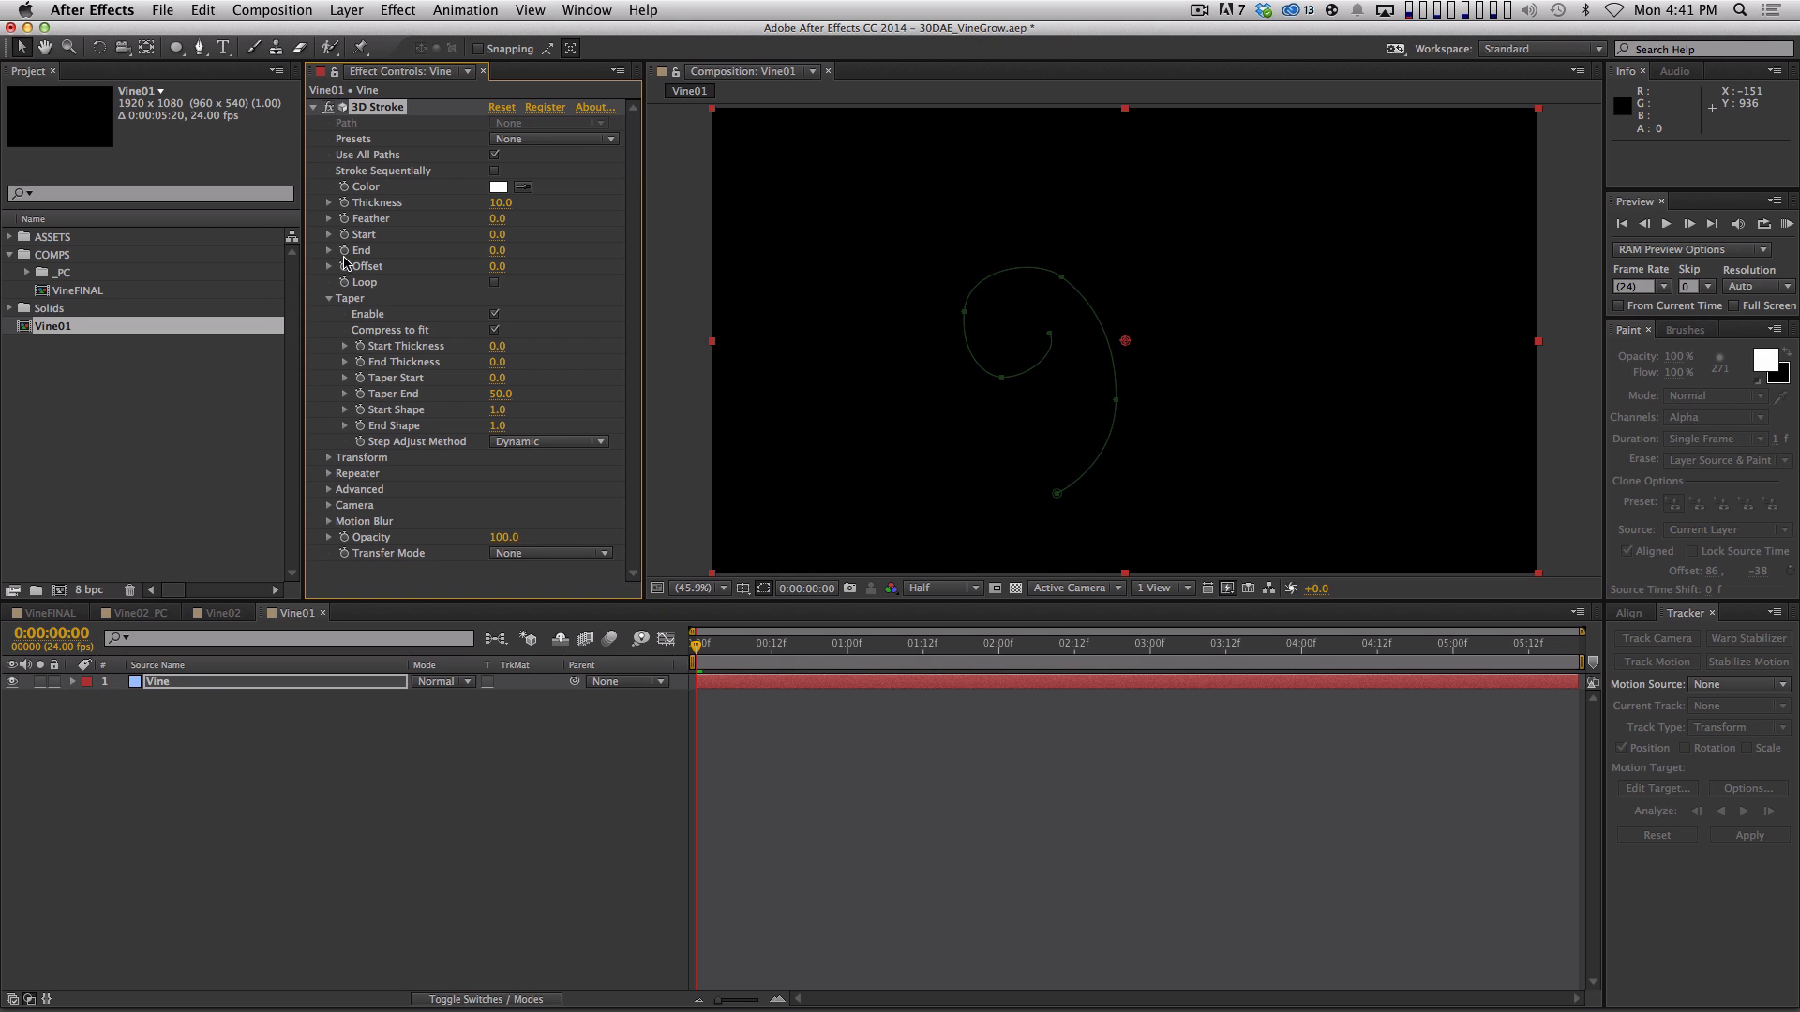
{"action": "left_click", "coordinate": [344, 250]}
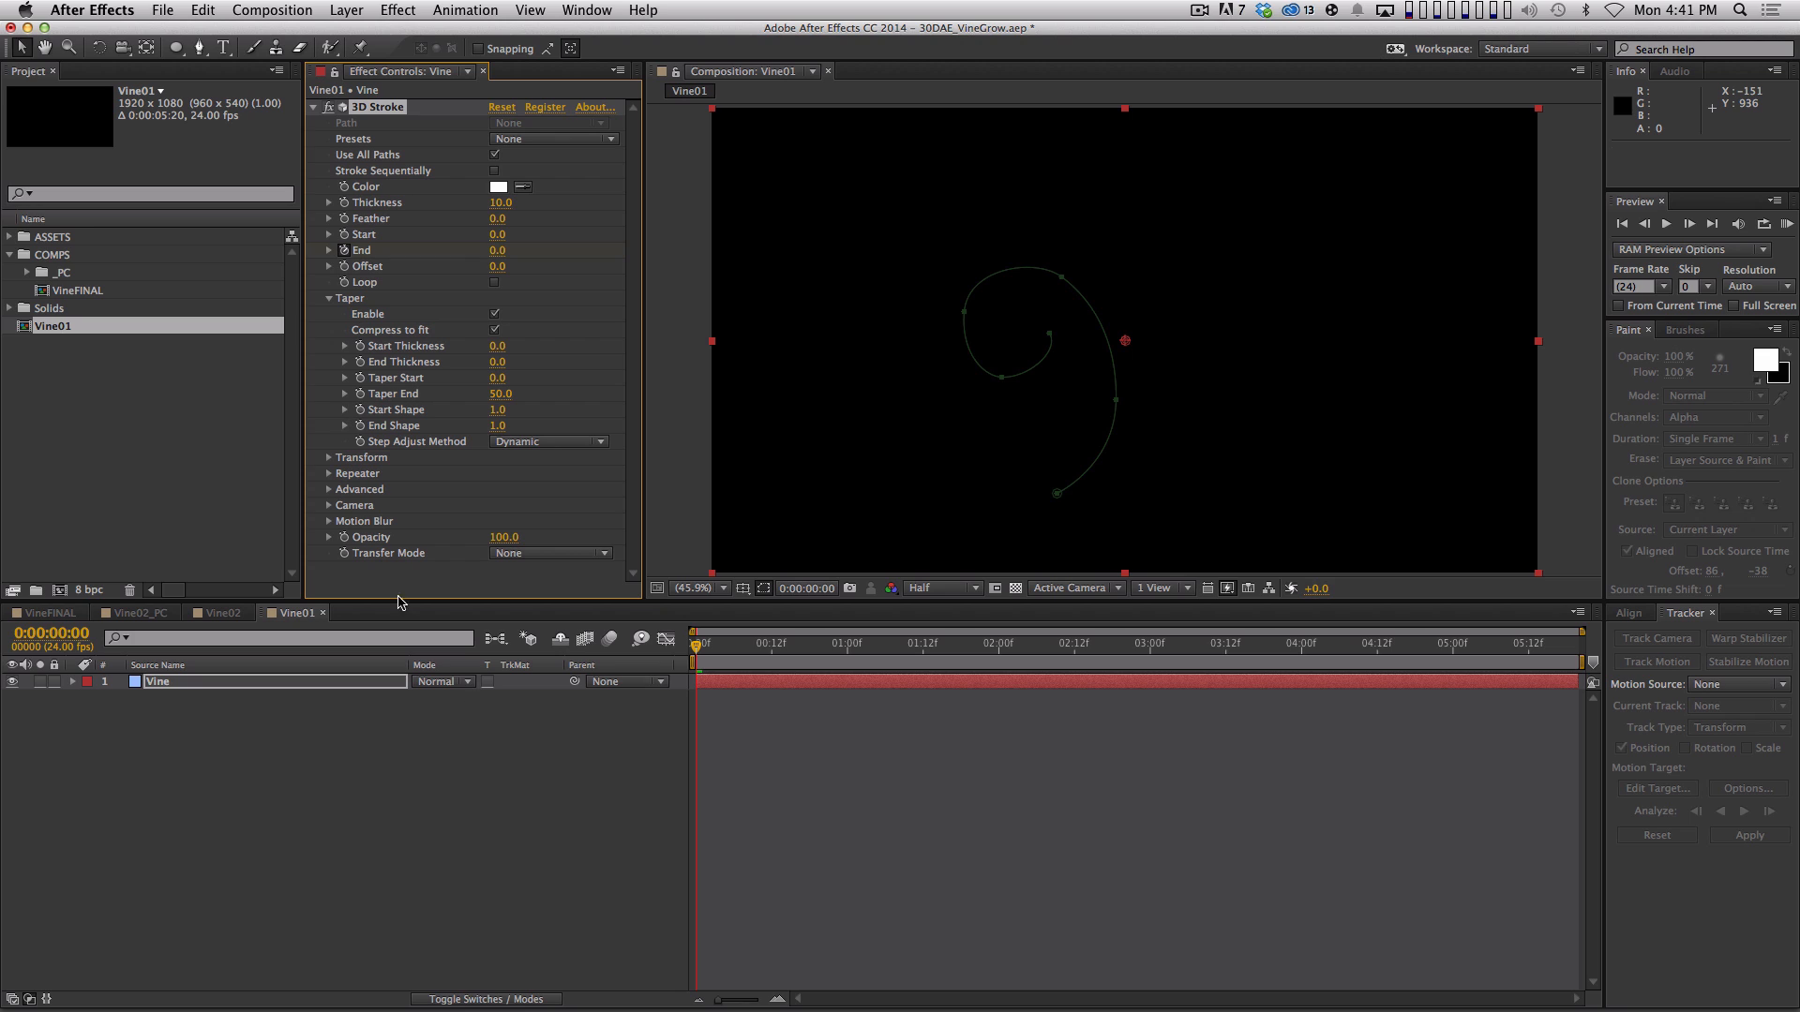
{"action": "left_click", "coordinate": [999, 647]}
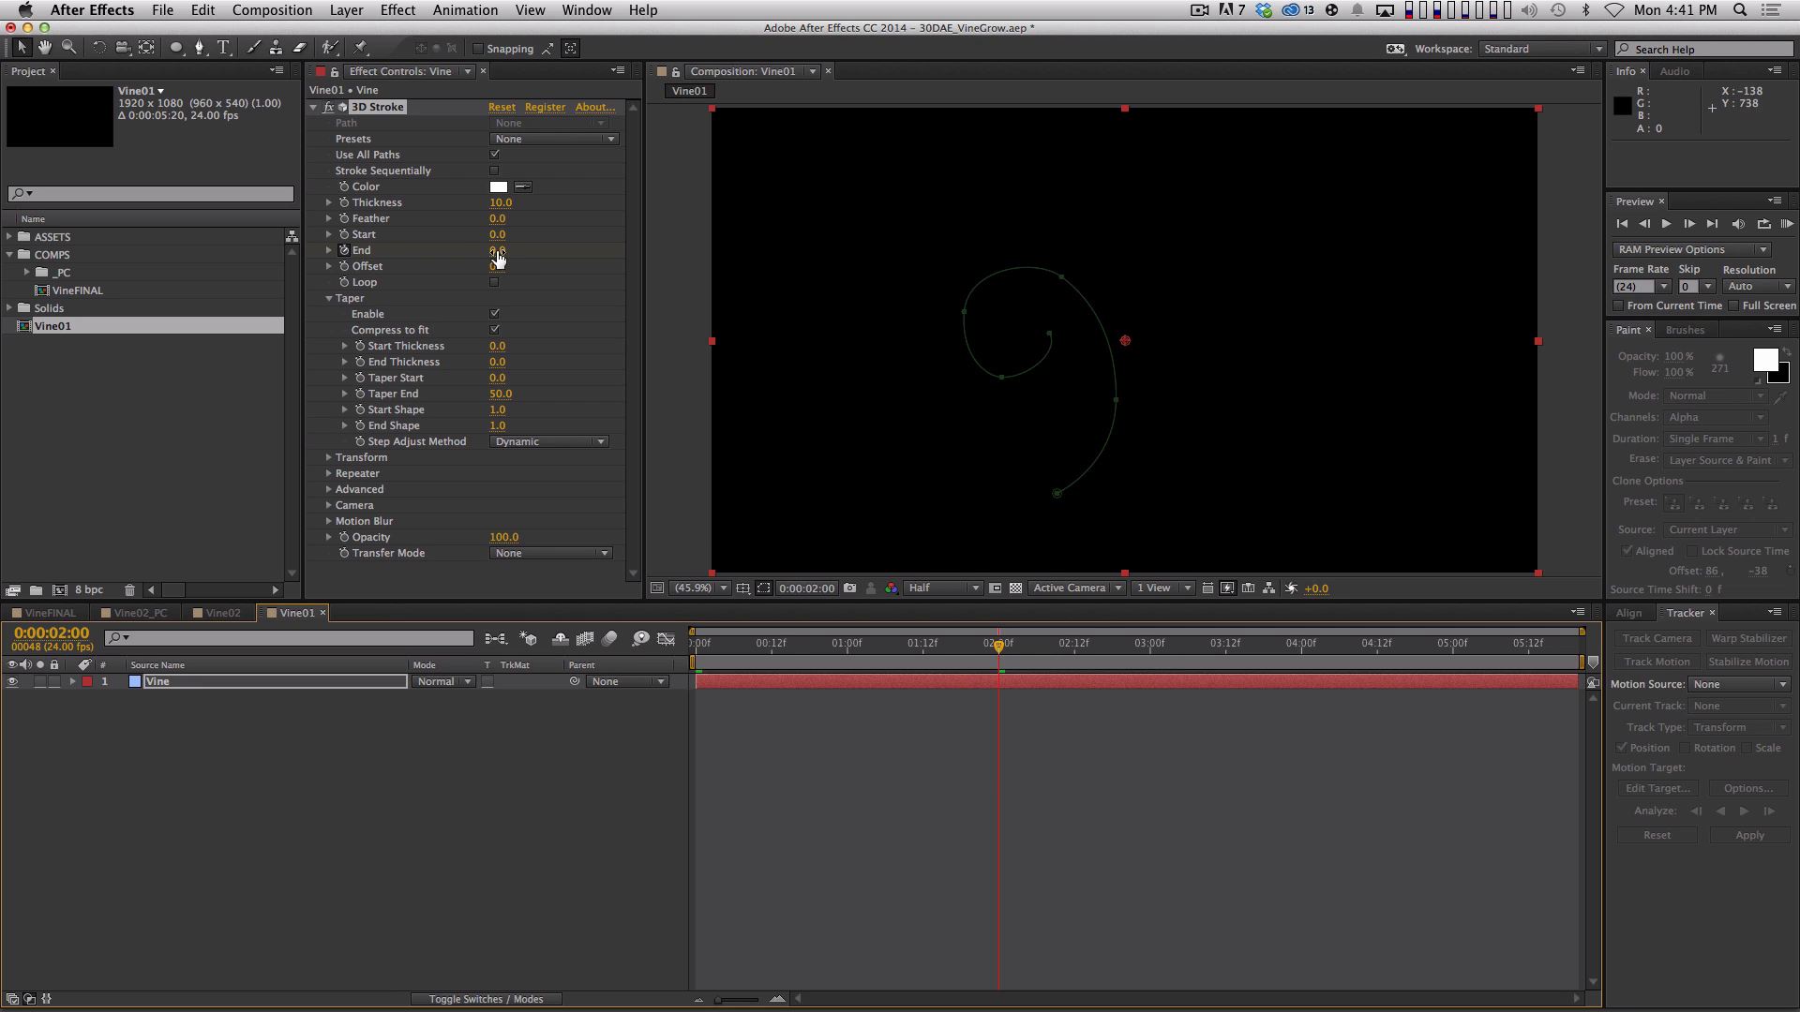
{"action": "left_click_drag", "start_coordinate": [497, 250], "coordinate": [863, 200]}
{"action": "key", "text": "u"}
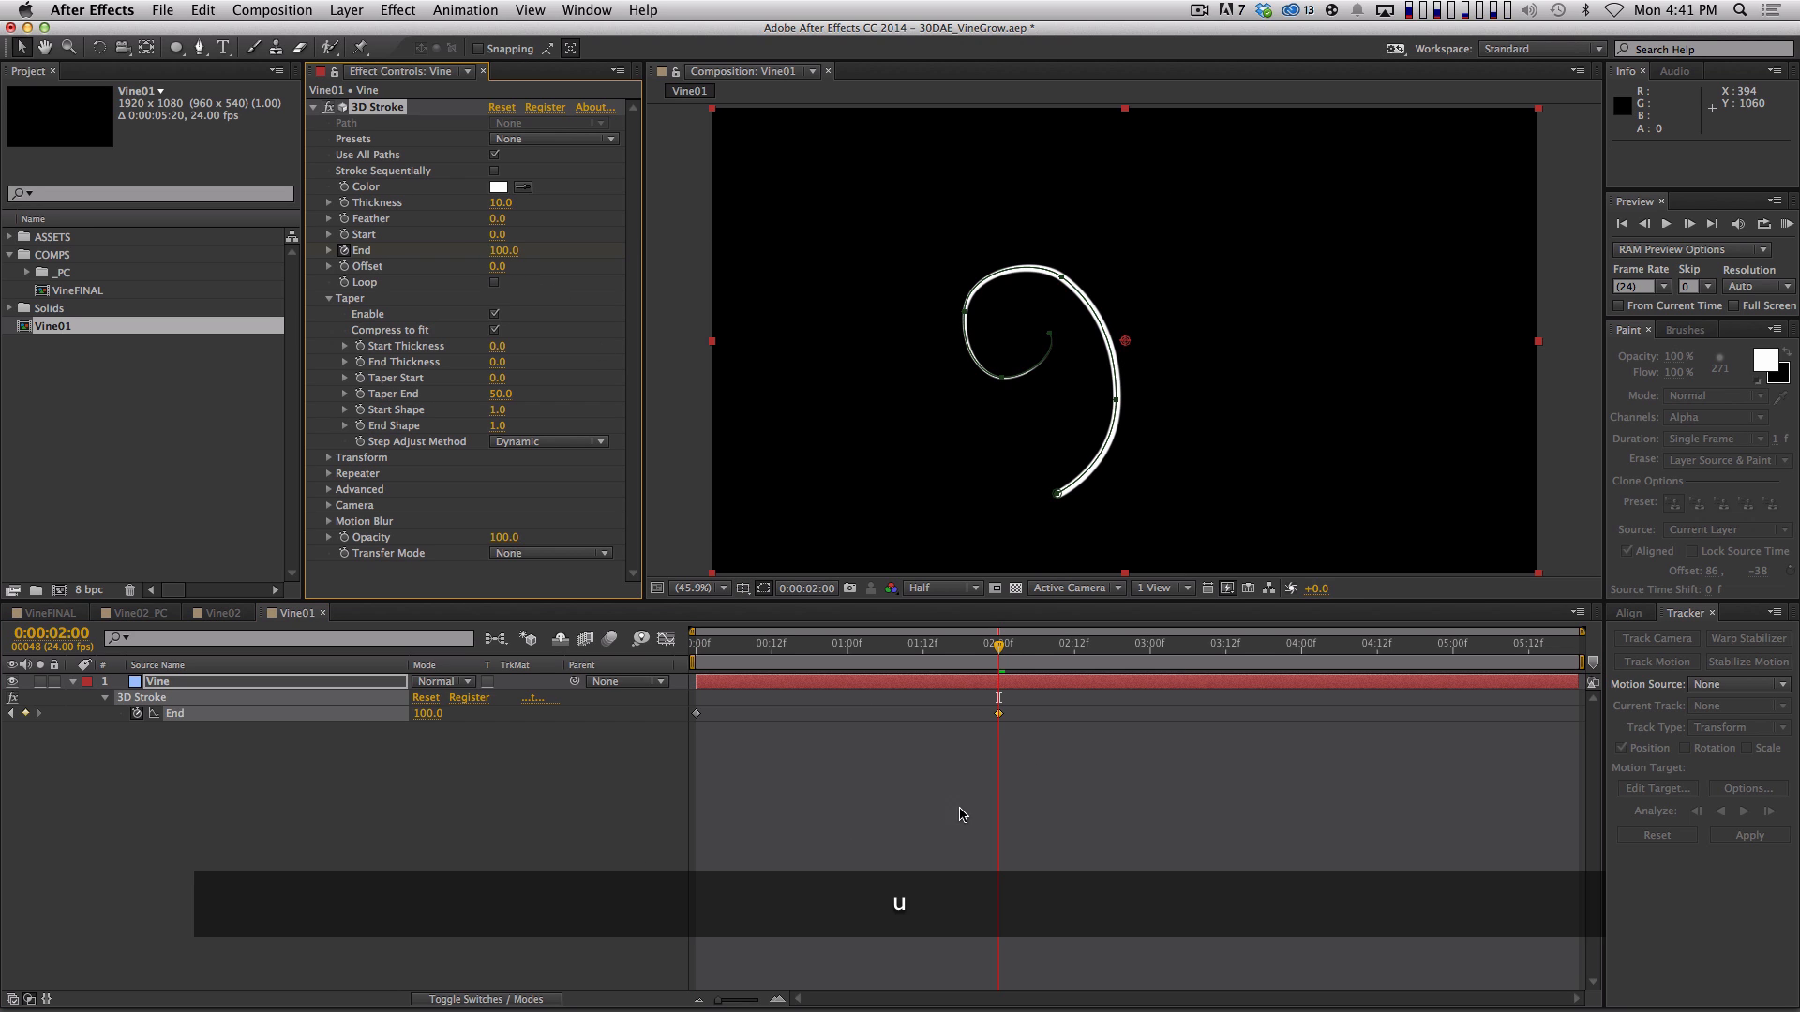
{"action": "left_click_drag", "start_coordinate": [1045, 703], "coordinate": [627, 781]}
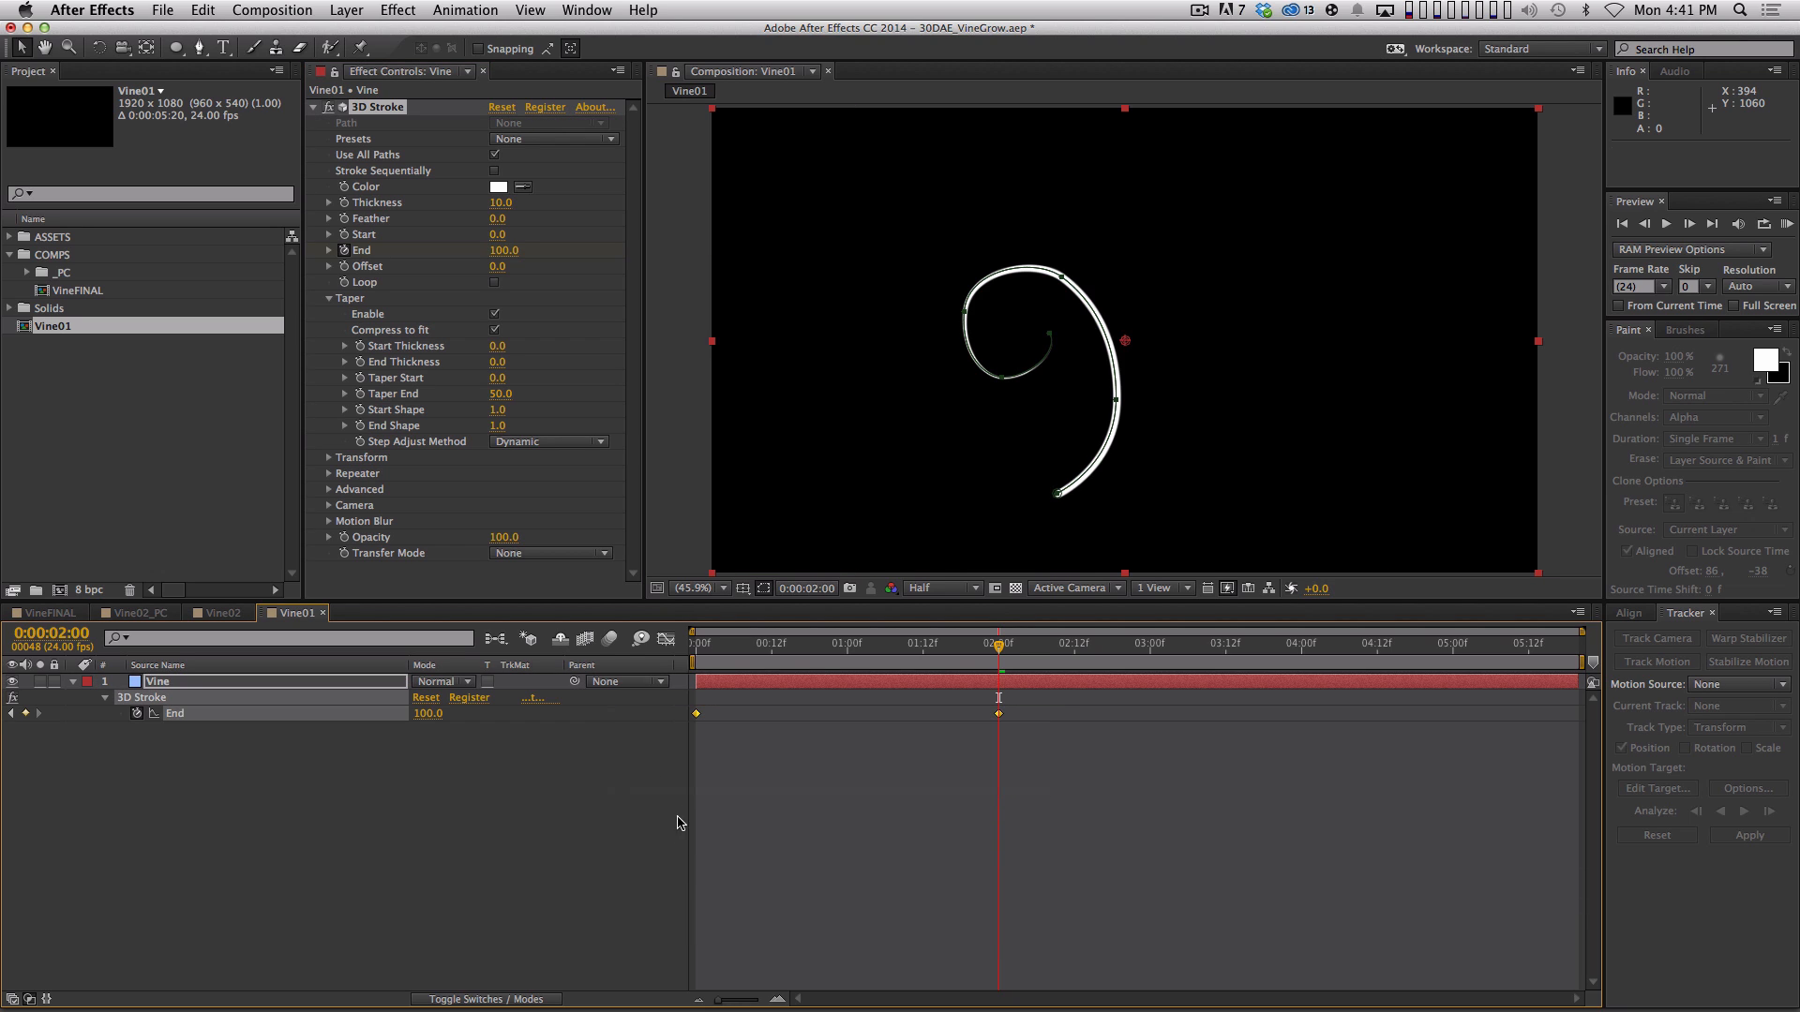
{"action": "key", "text": "F9"}
End the work area at 0:00:02:14 and run a RAM preview of the growing stroke
{"action": "left_click_drag", "start_coordinate": [1064, 646], "coordinate": [1086, 647]}
{"action": "key", "text": "n"}
{"action": "key", "text": "KP_0"}
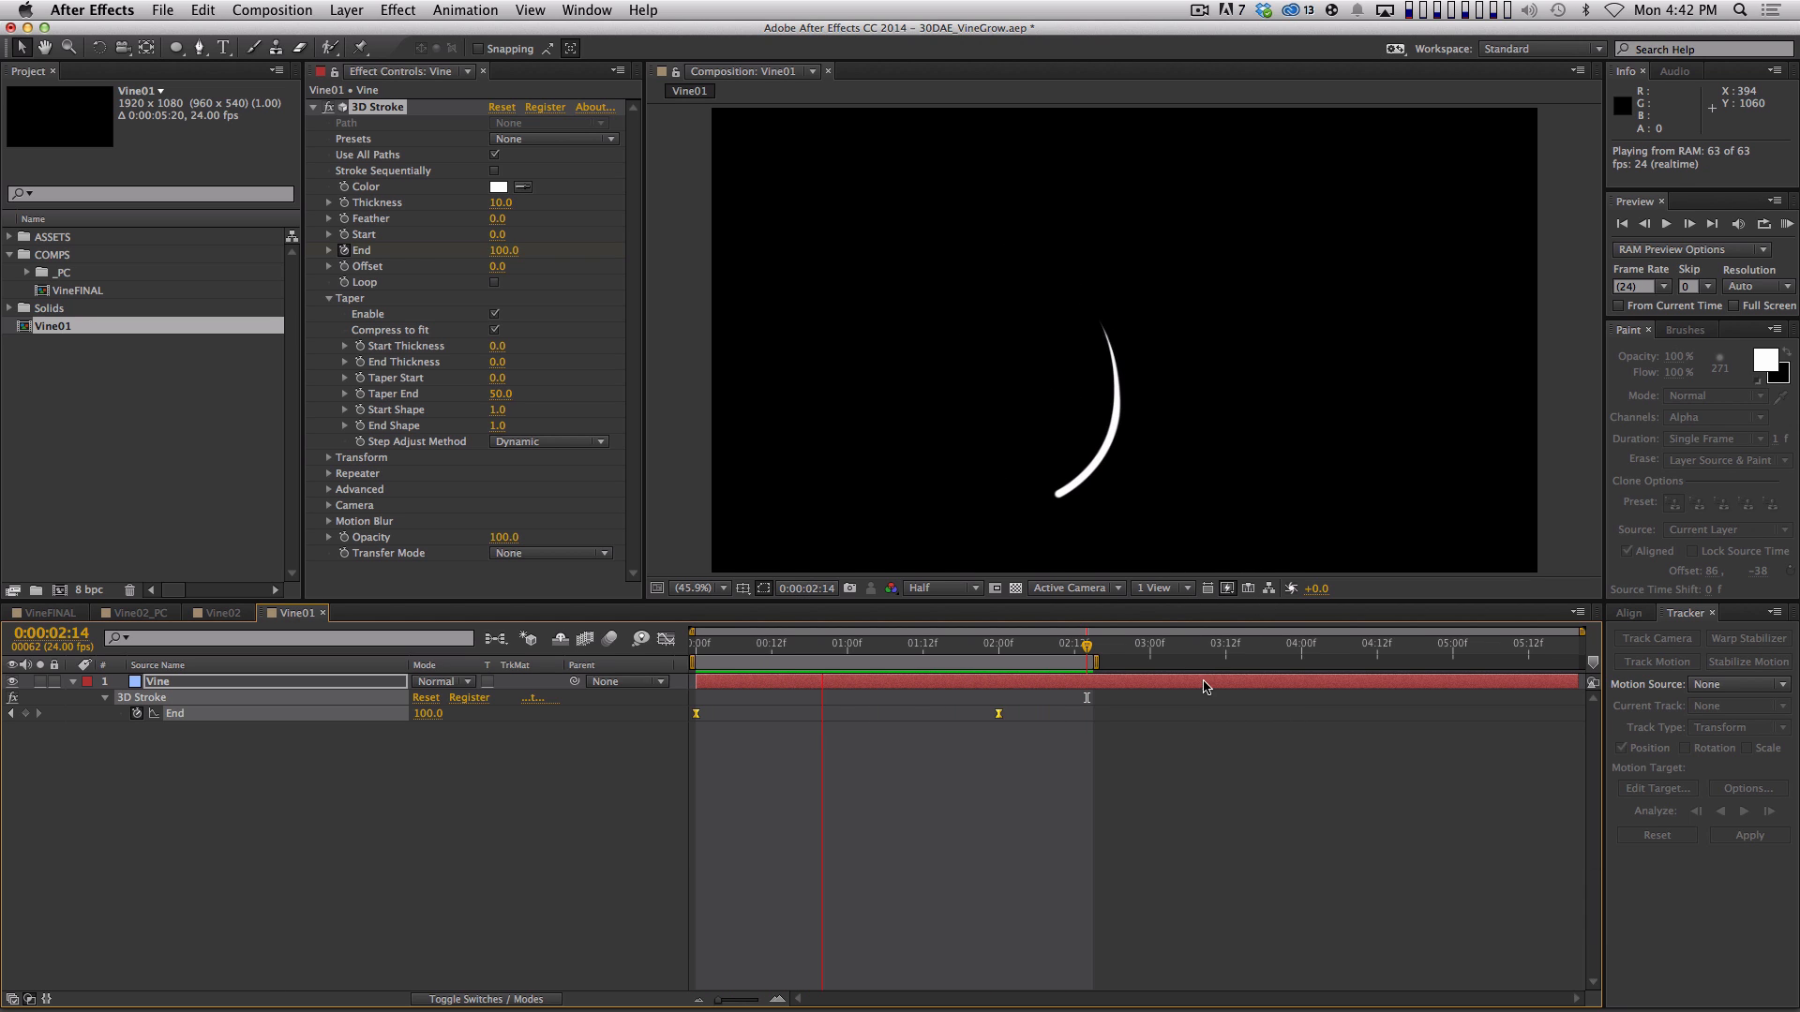
{"action": "key", "text": "space"}
{"action": "left_click", "coordinate": [723, 879]}
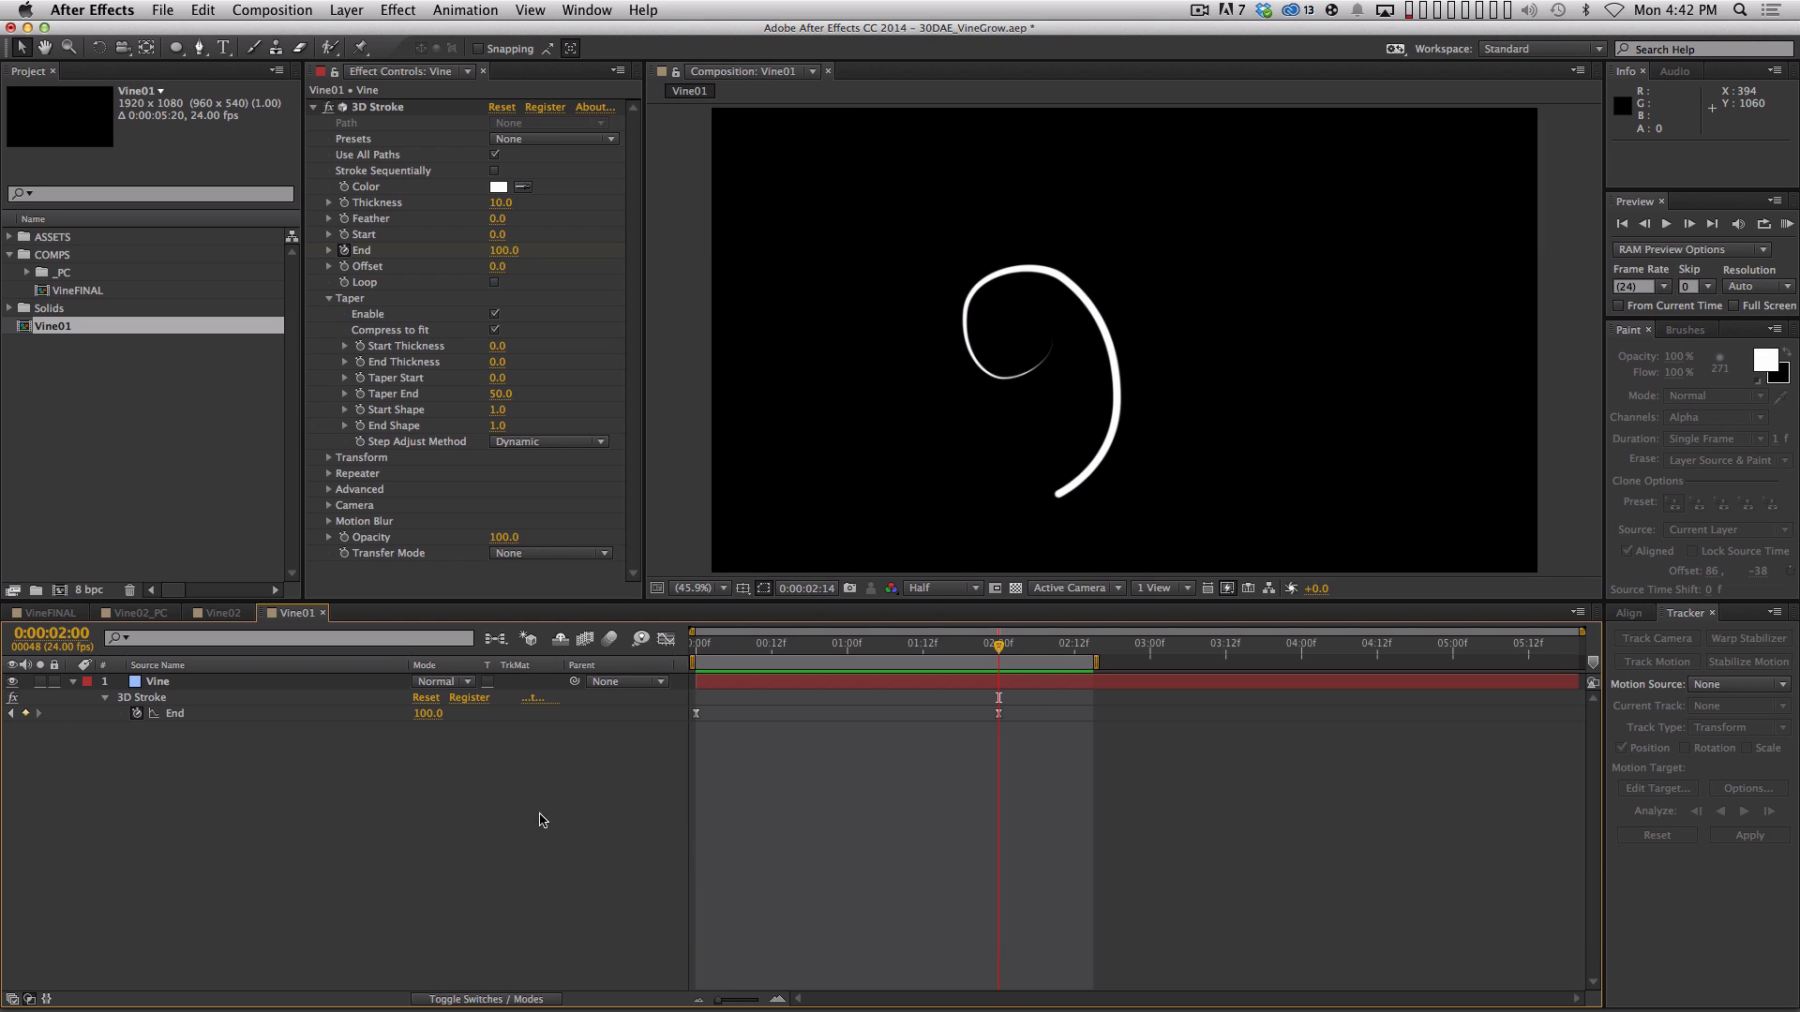
Collapse the Vine layer and its 3D Stroke settings and create a new 1920 x 1080 solid named Particles
{"action": "left_click", "coordinate": [73, 681]}
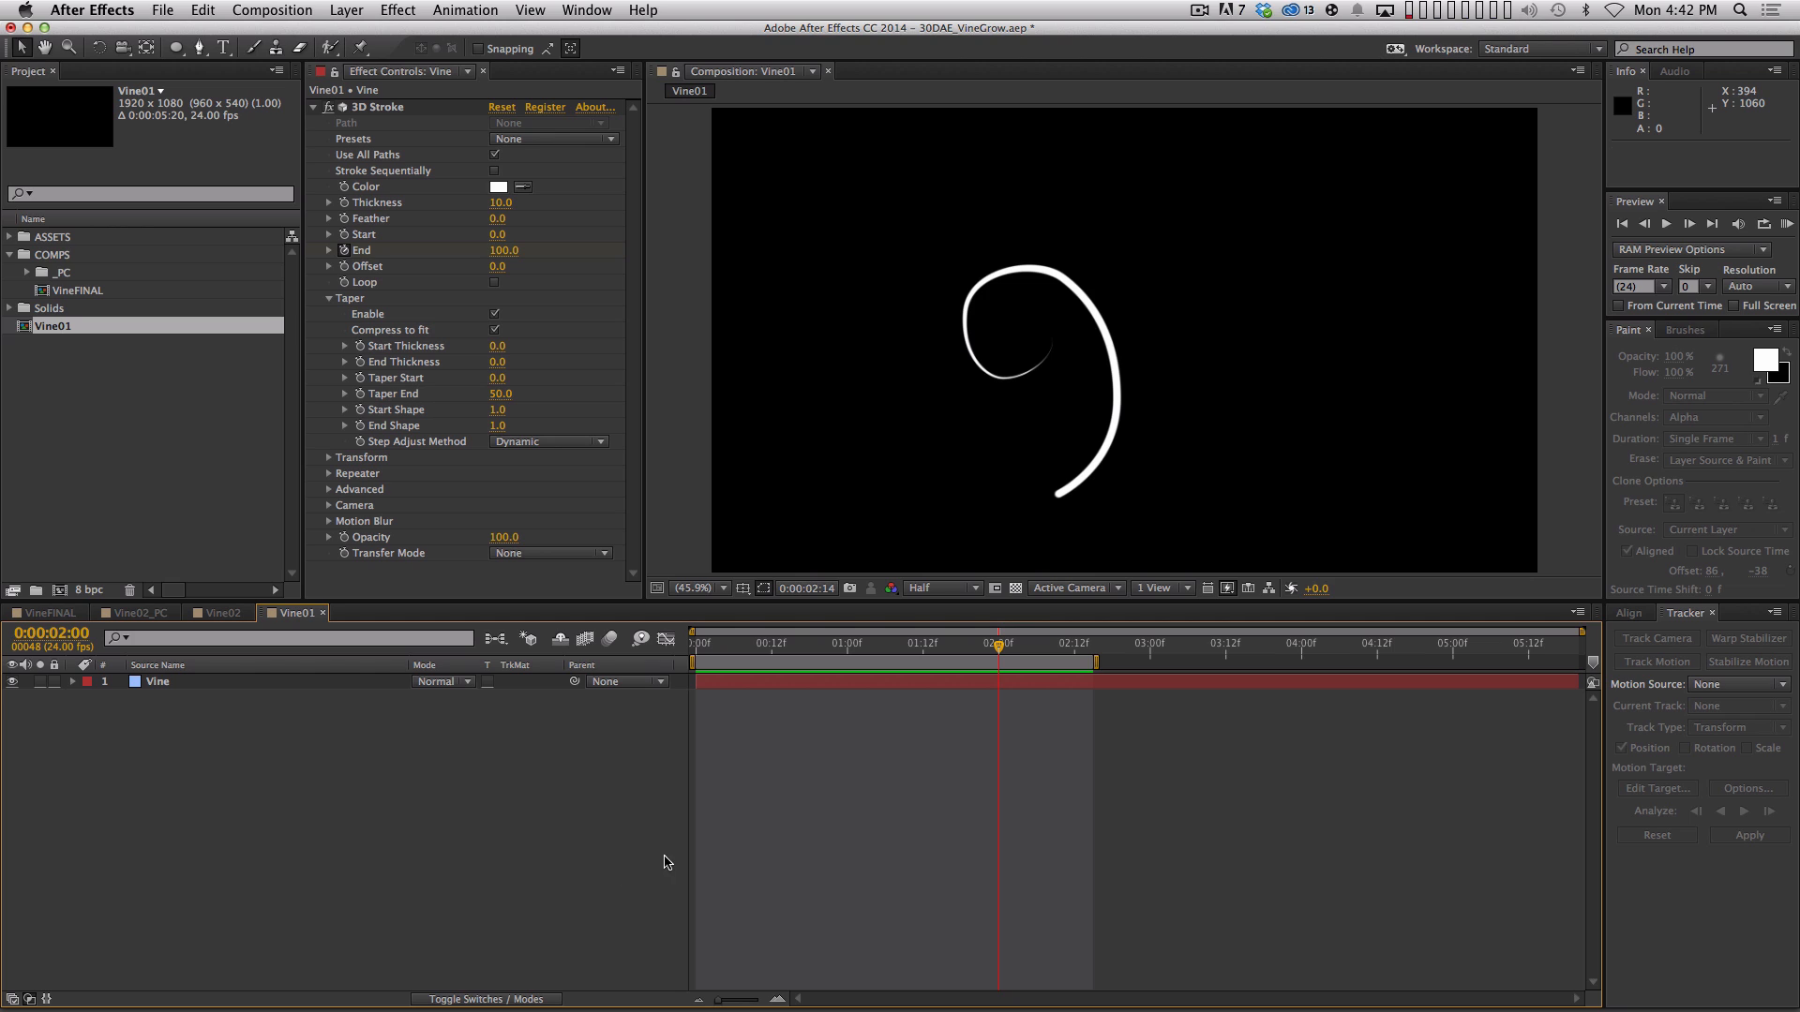
{"action": "left_click", "coordinate": [313, 107]}
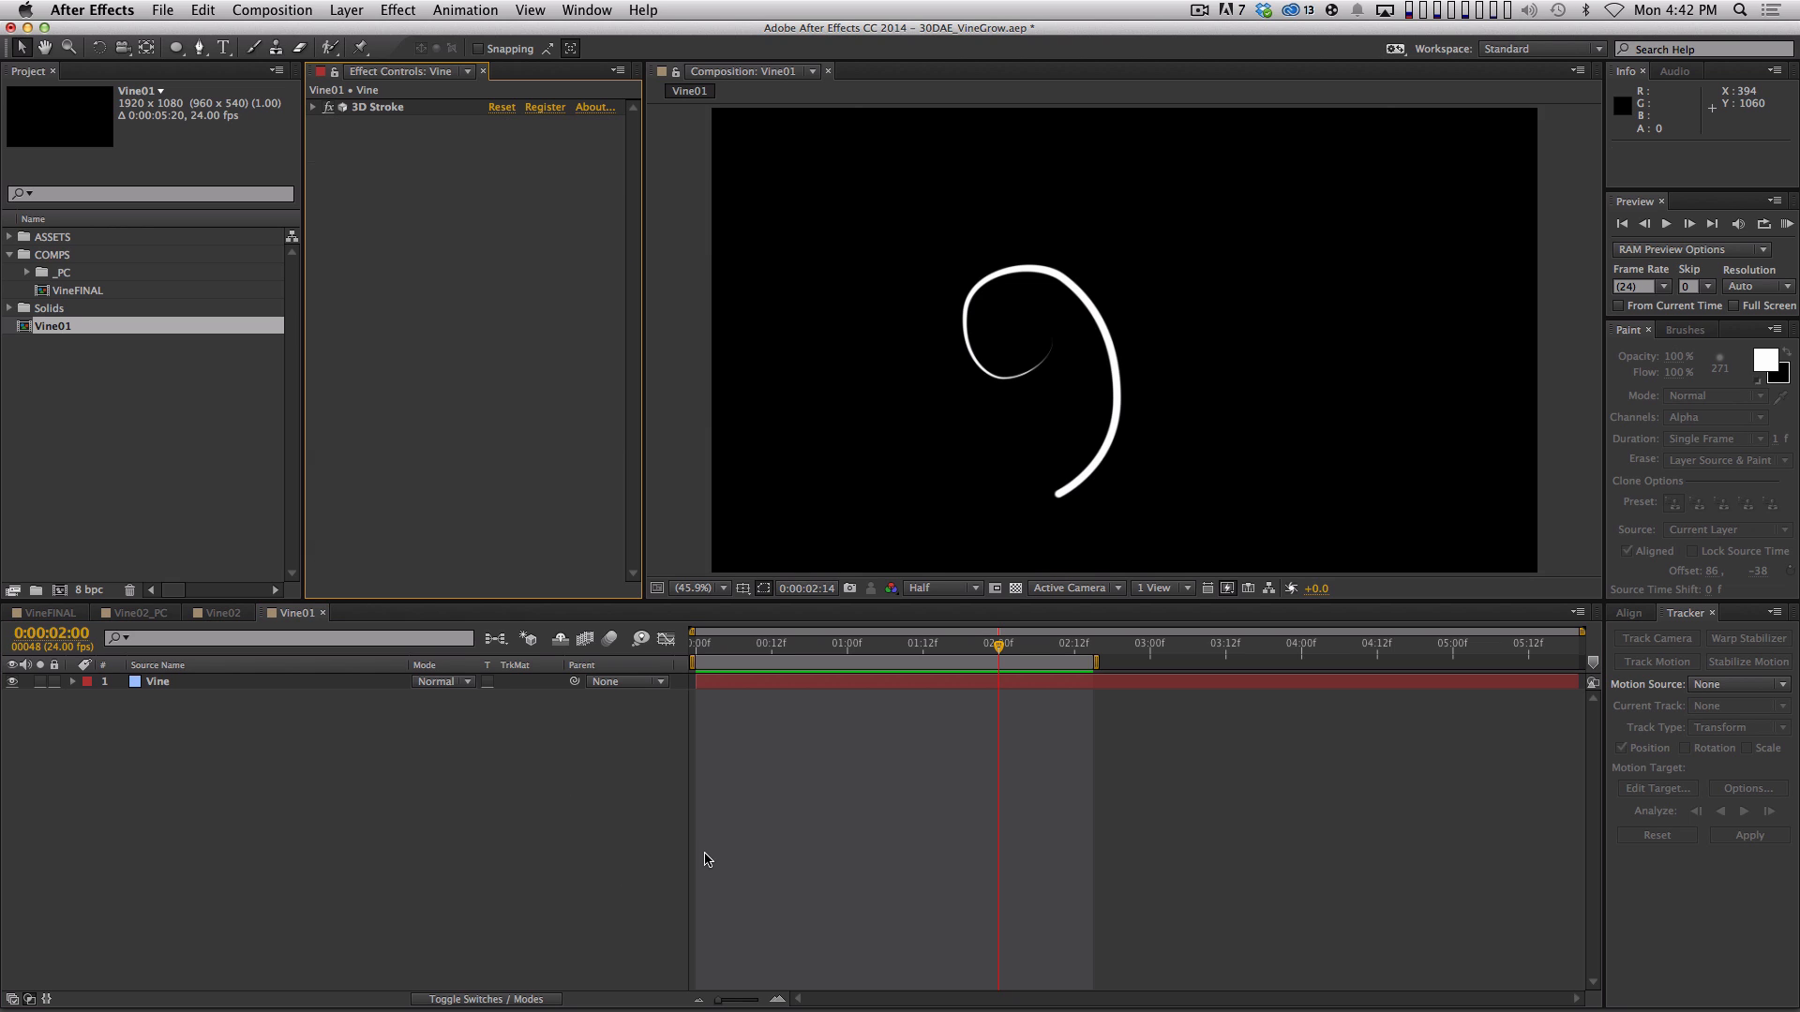
{"action": "key", "text": "super+y"}
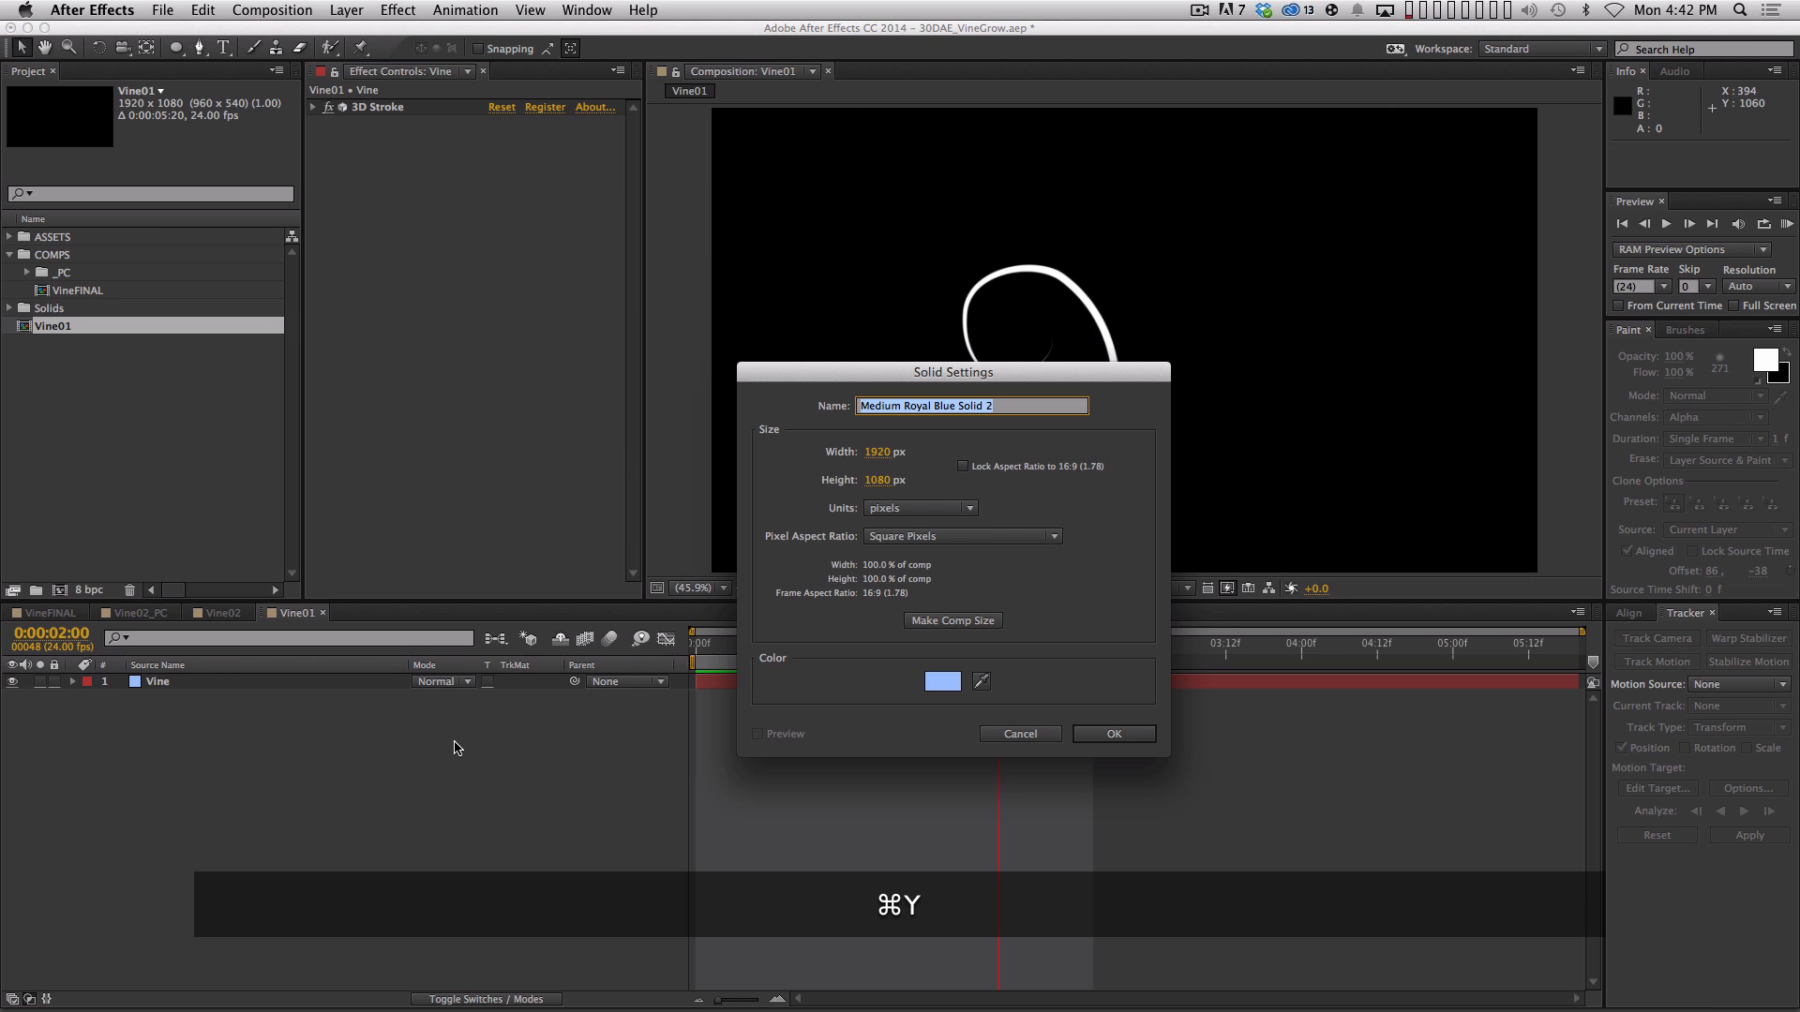
{"action": "type", "text": "Part"}
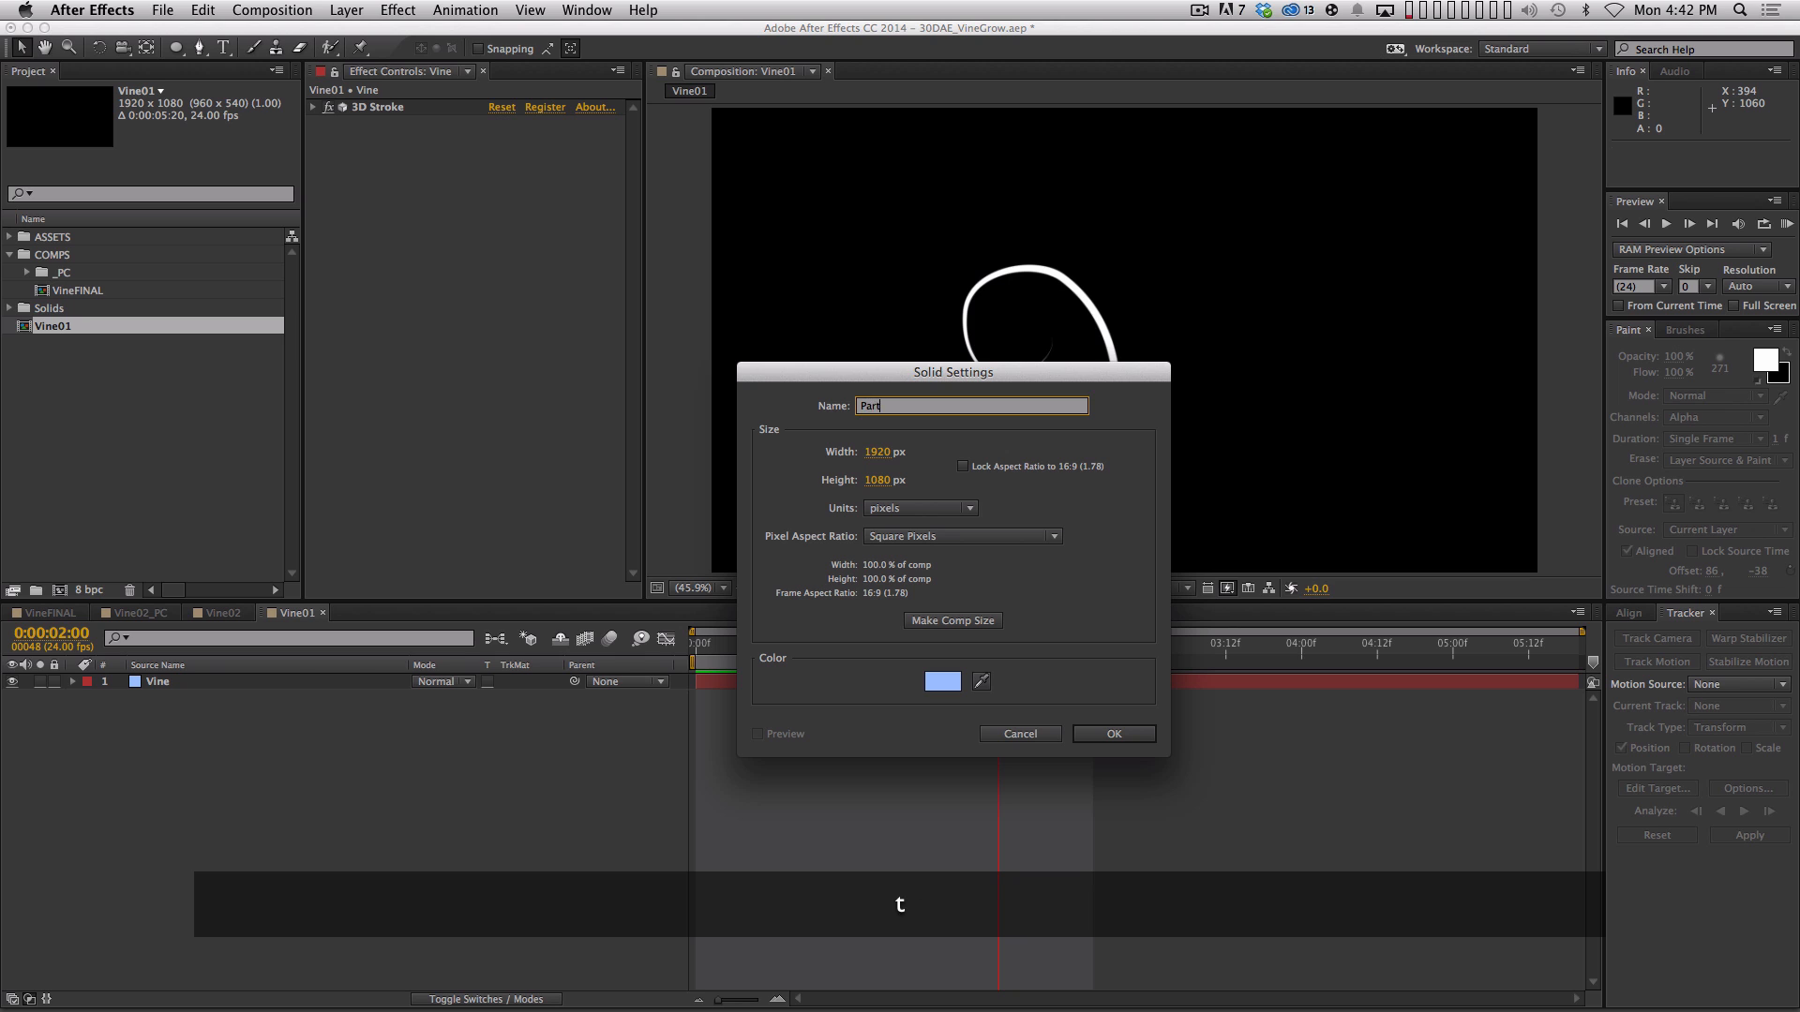
{"action": "type", "text": "icles"}
{"action": "key", "text": "Return"}
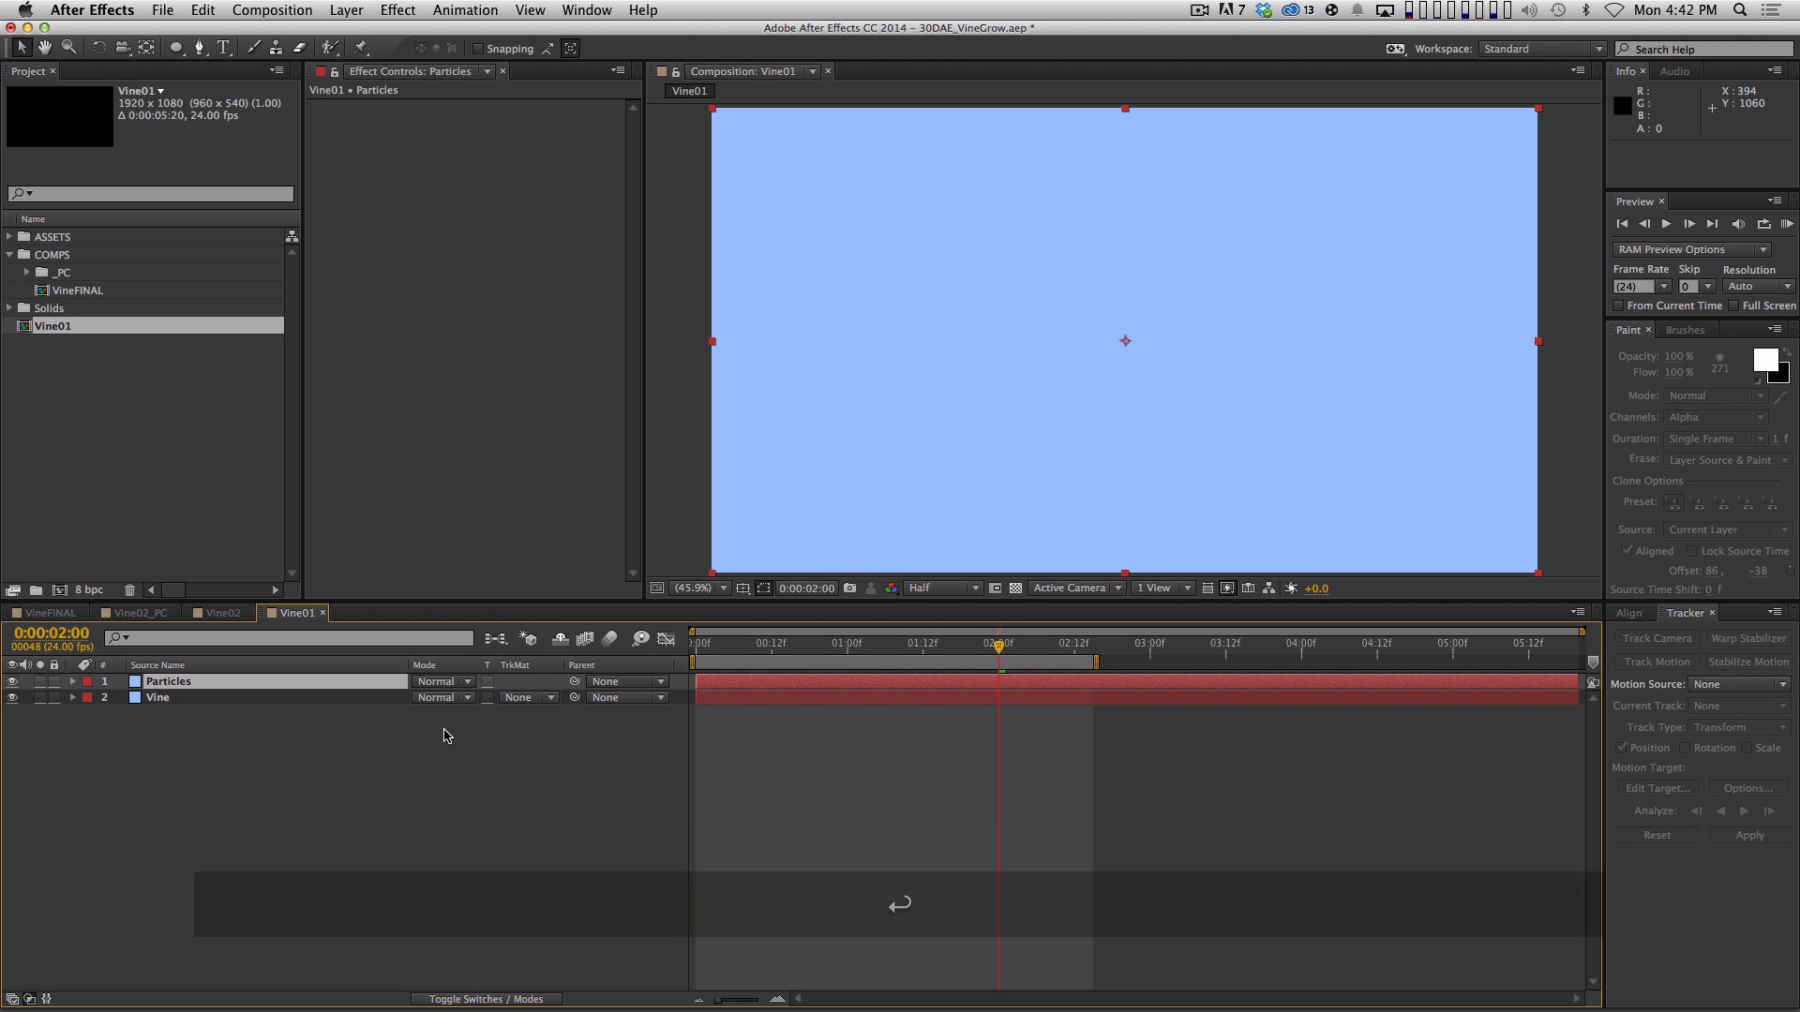
Apply the Trapcode Particular effect to the Particles solid and preview its default emission
{"action": "left_click", "coordinate": [397, 10]}
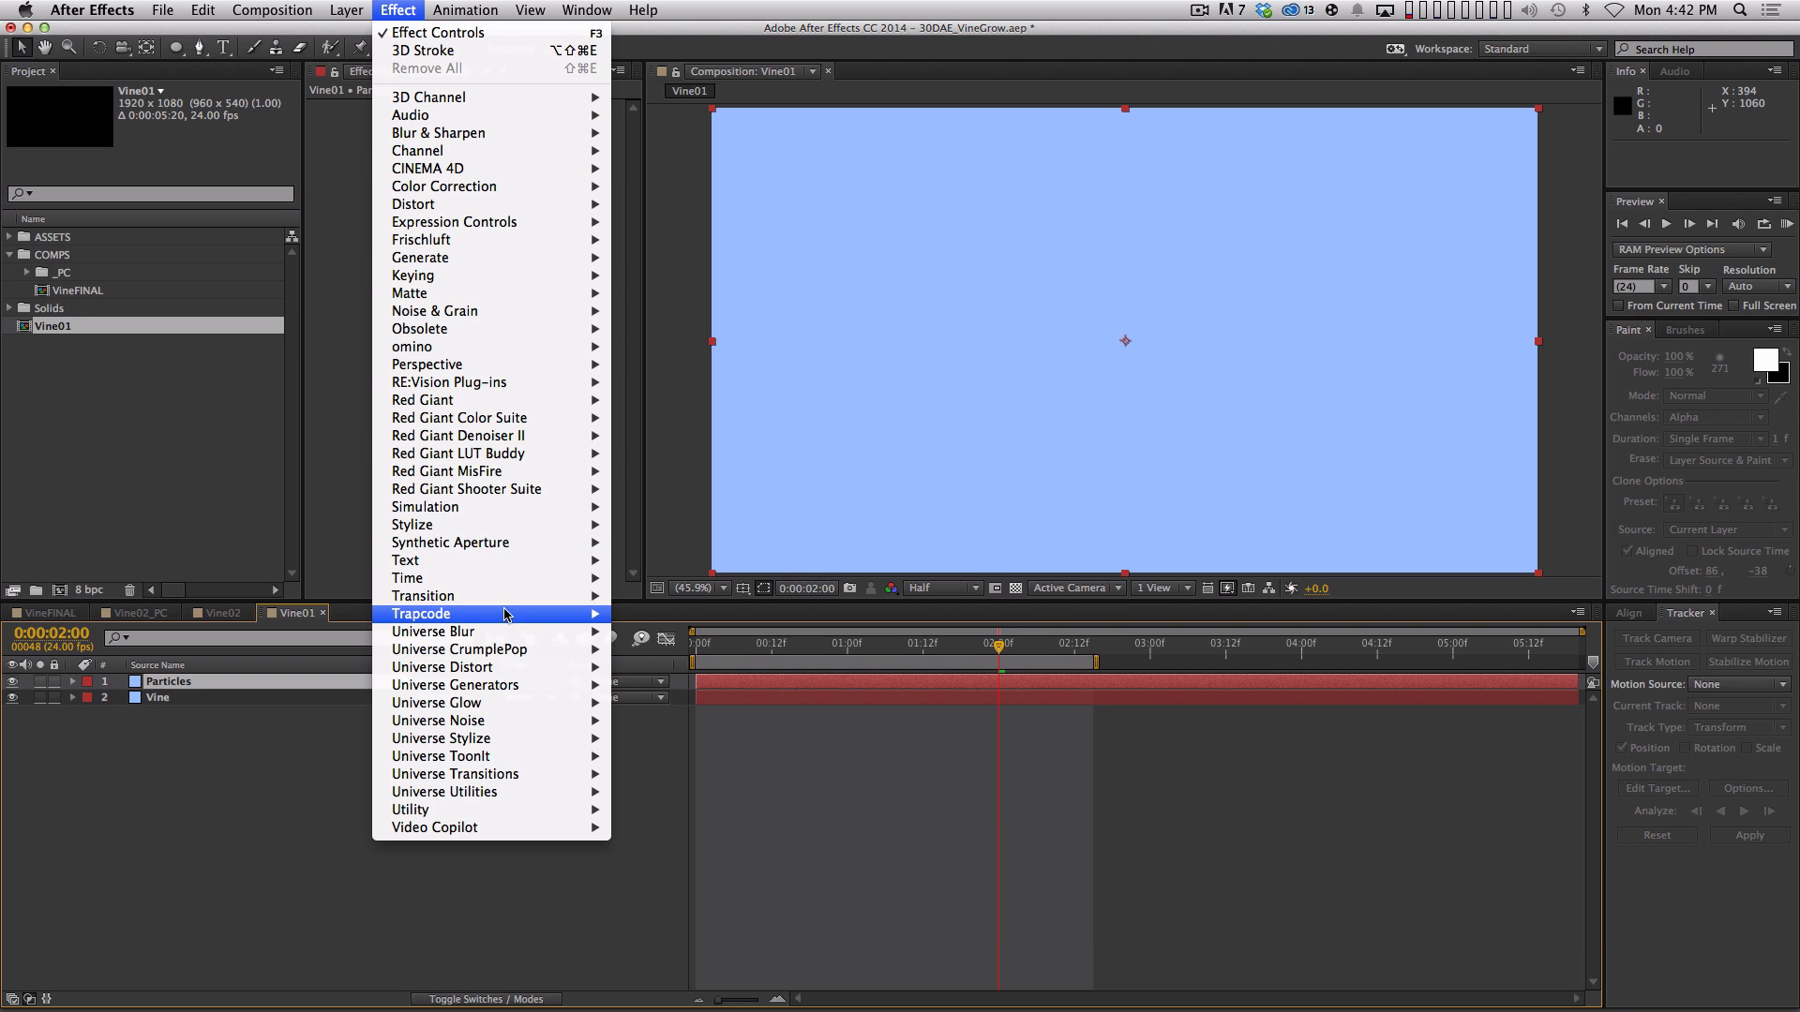
{"action": "mouse_move", "coordinate": [548, 614]}
{"action": "left_click", "coordinate": [659, 703]}
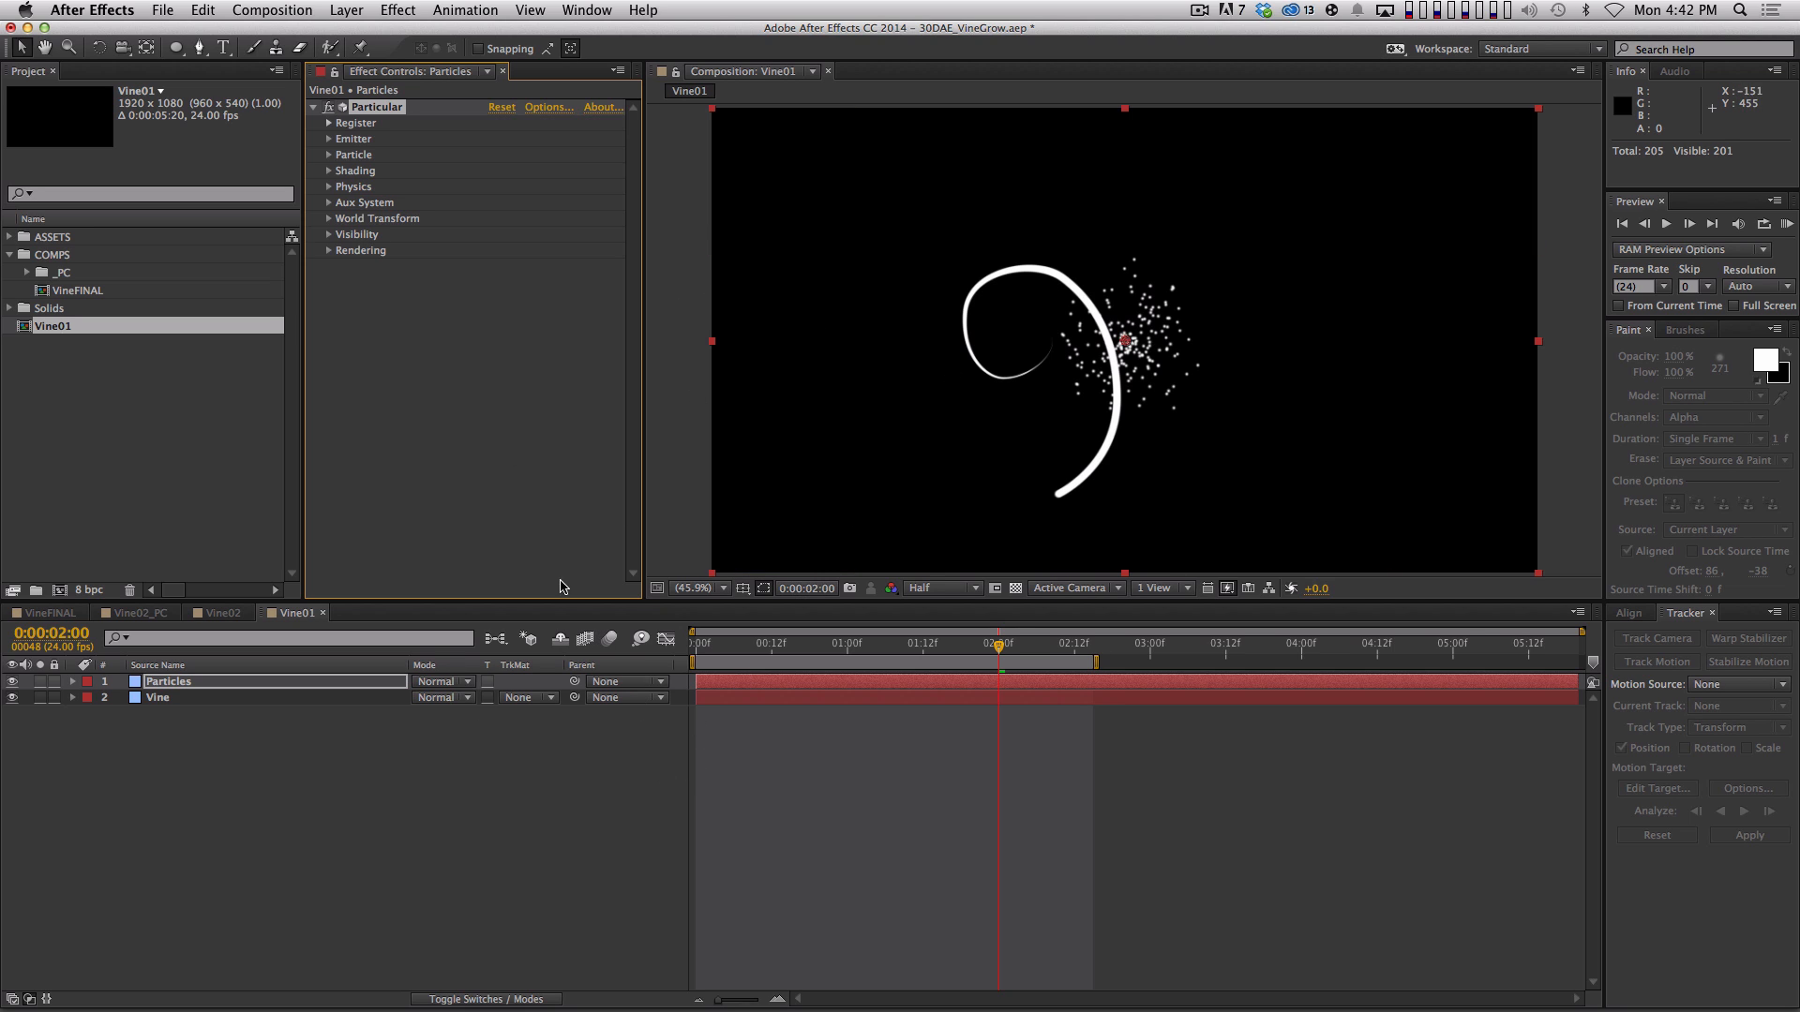
{"action": "key", "text": "space"}
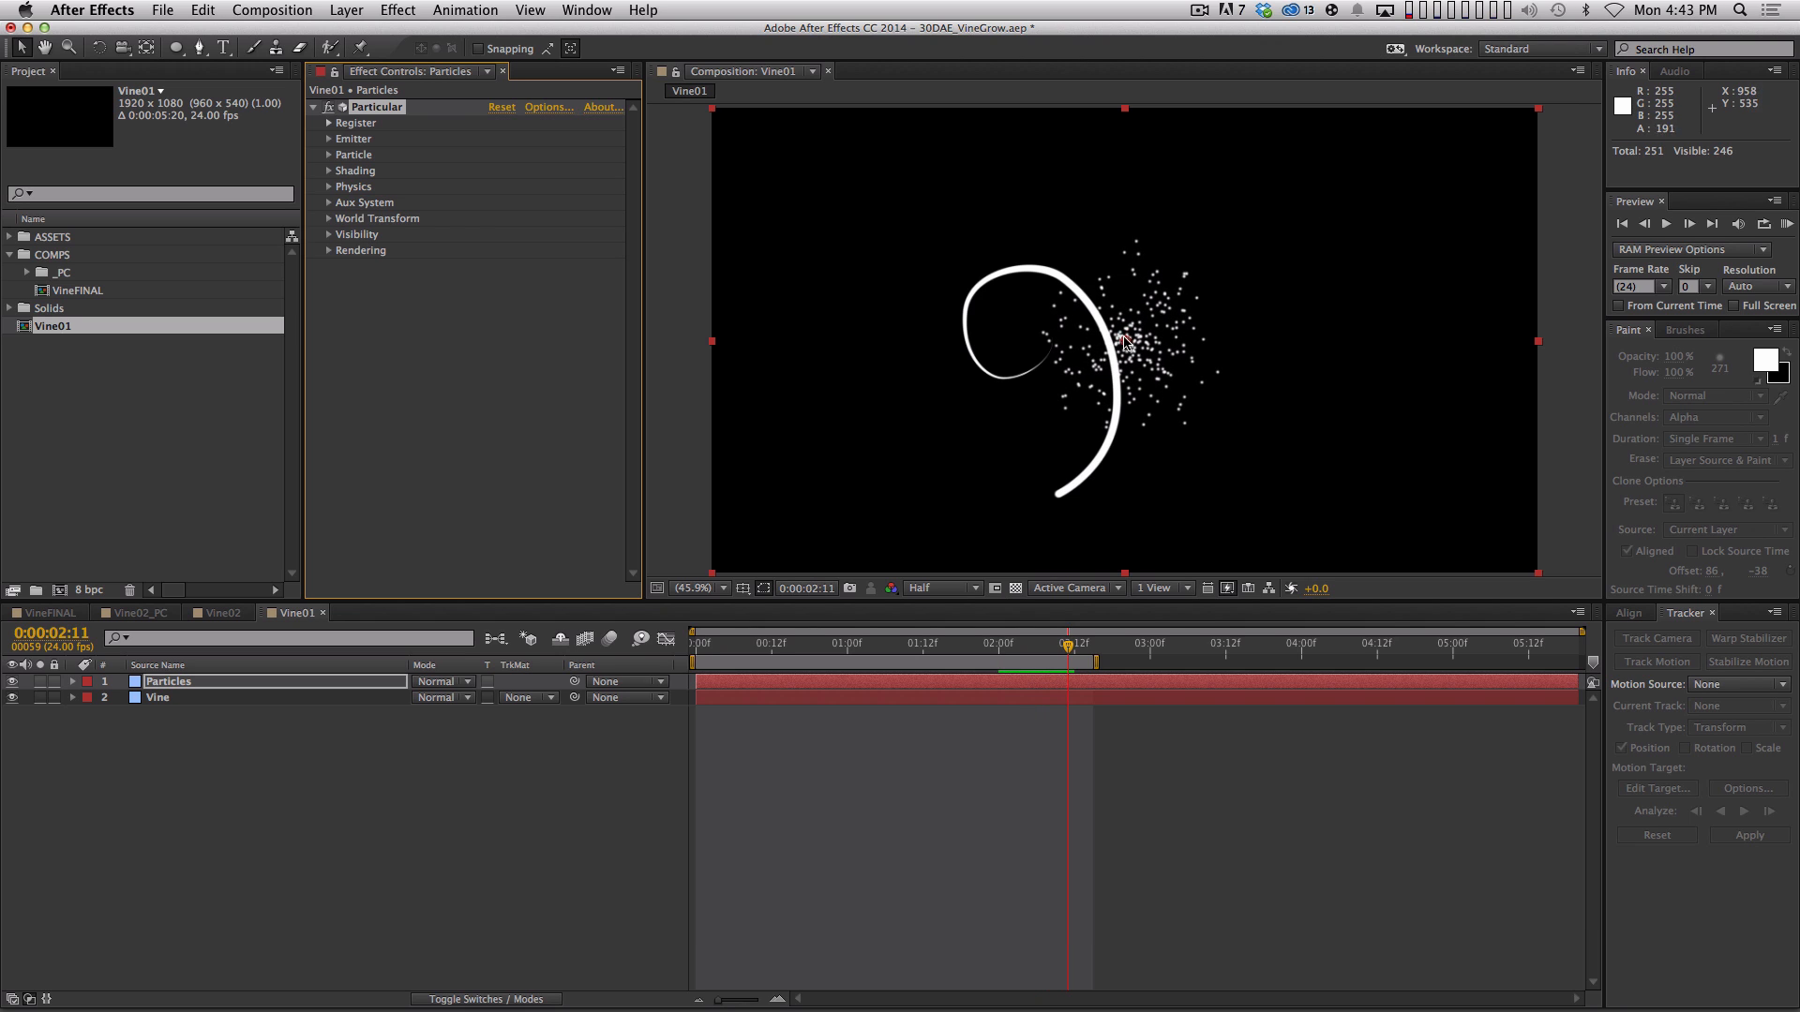
{"action": "key", "text": "space"}
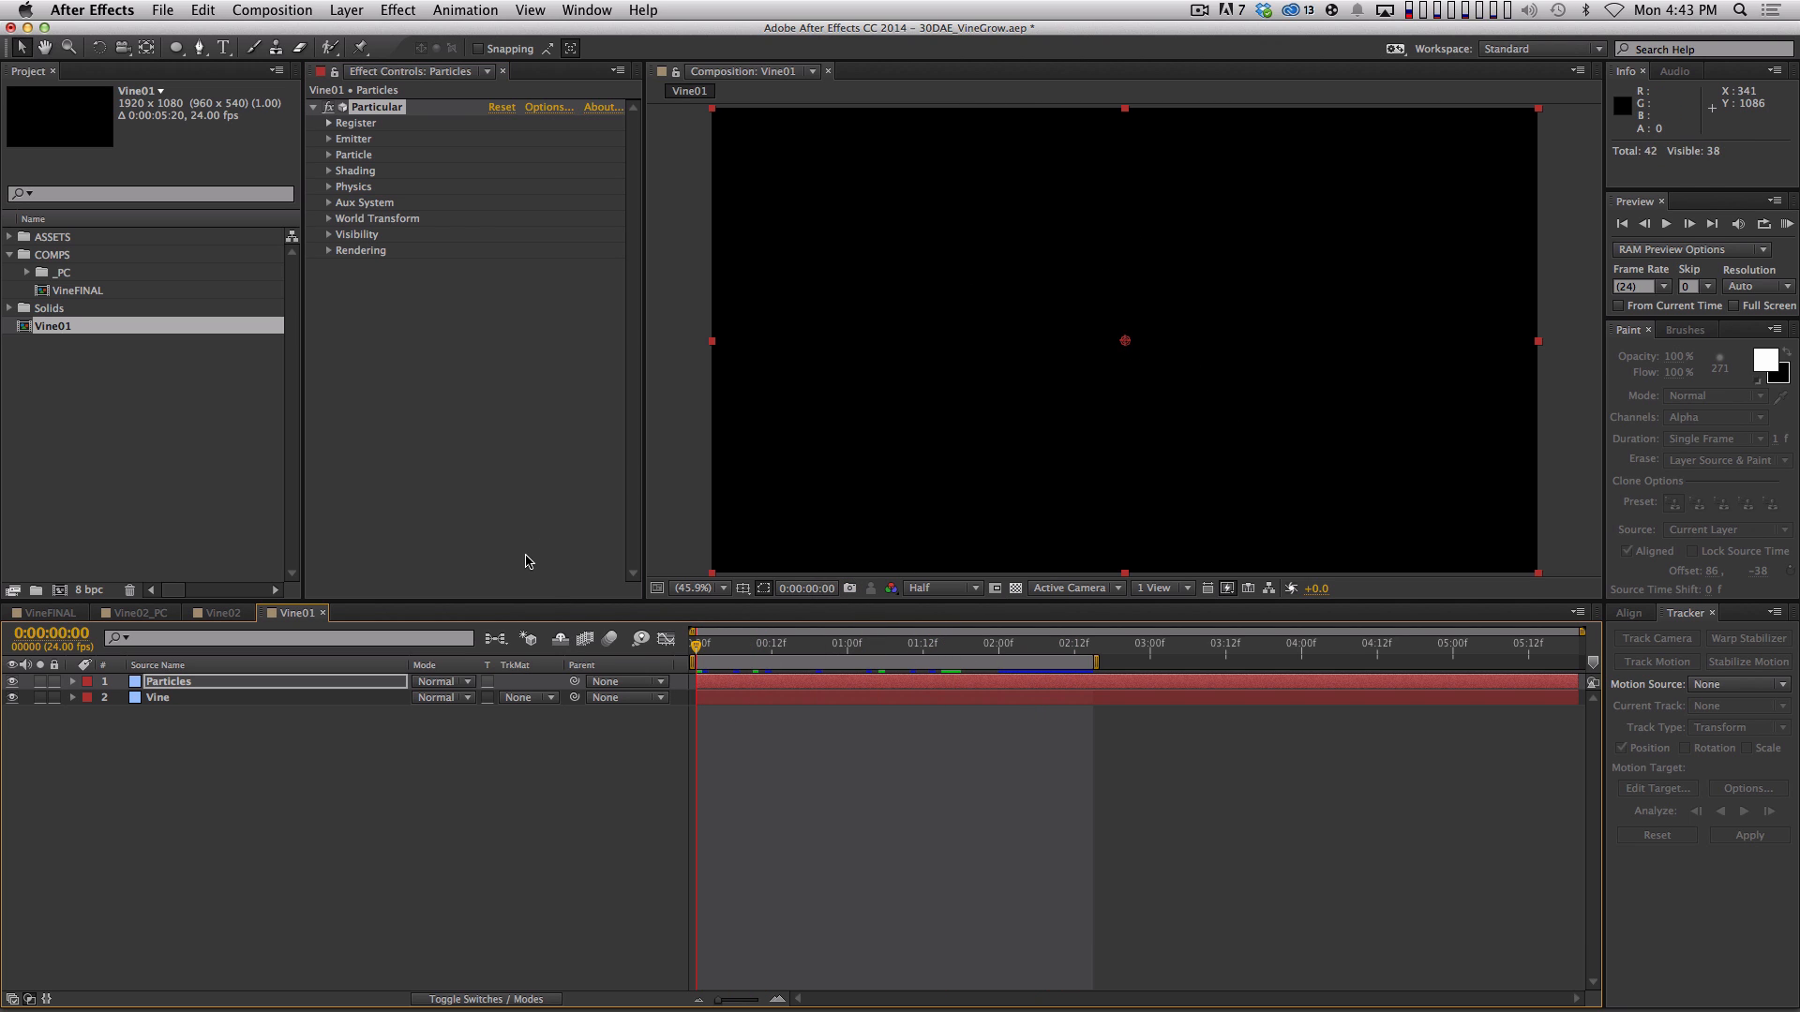
Reposition the Particular emitter to about 430.6, 661.9 in Position XY and check it from the first frame
{"action": "left_click", "coordinate": [328, 139]}
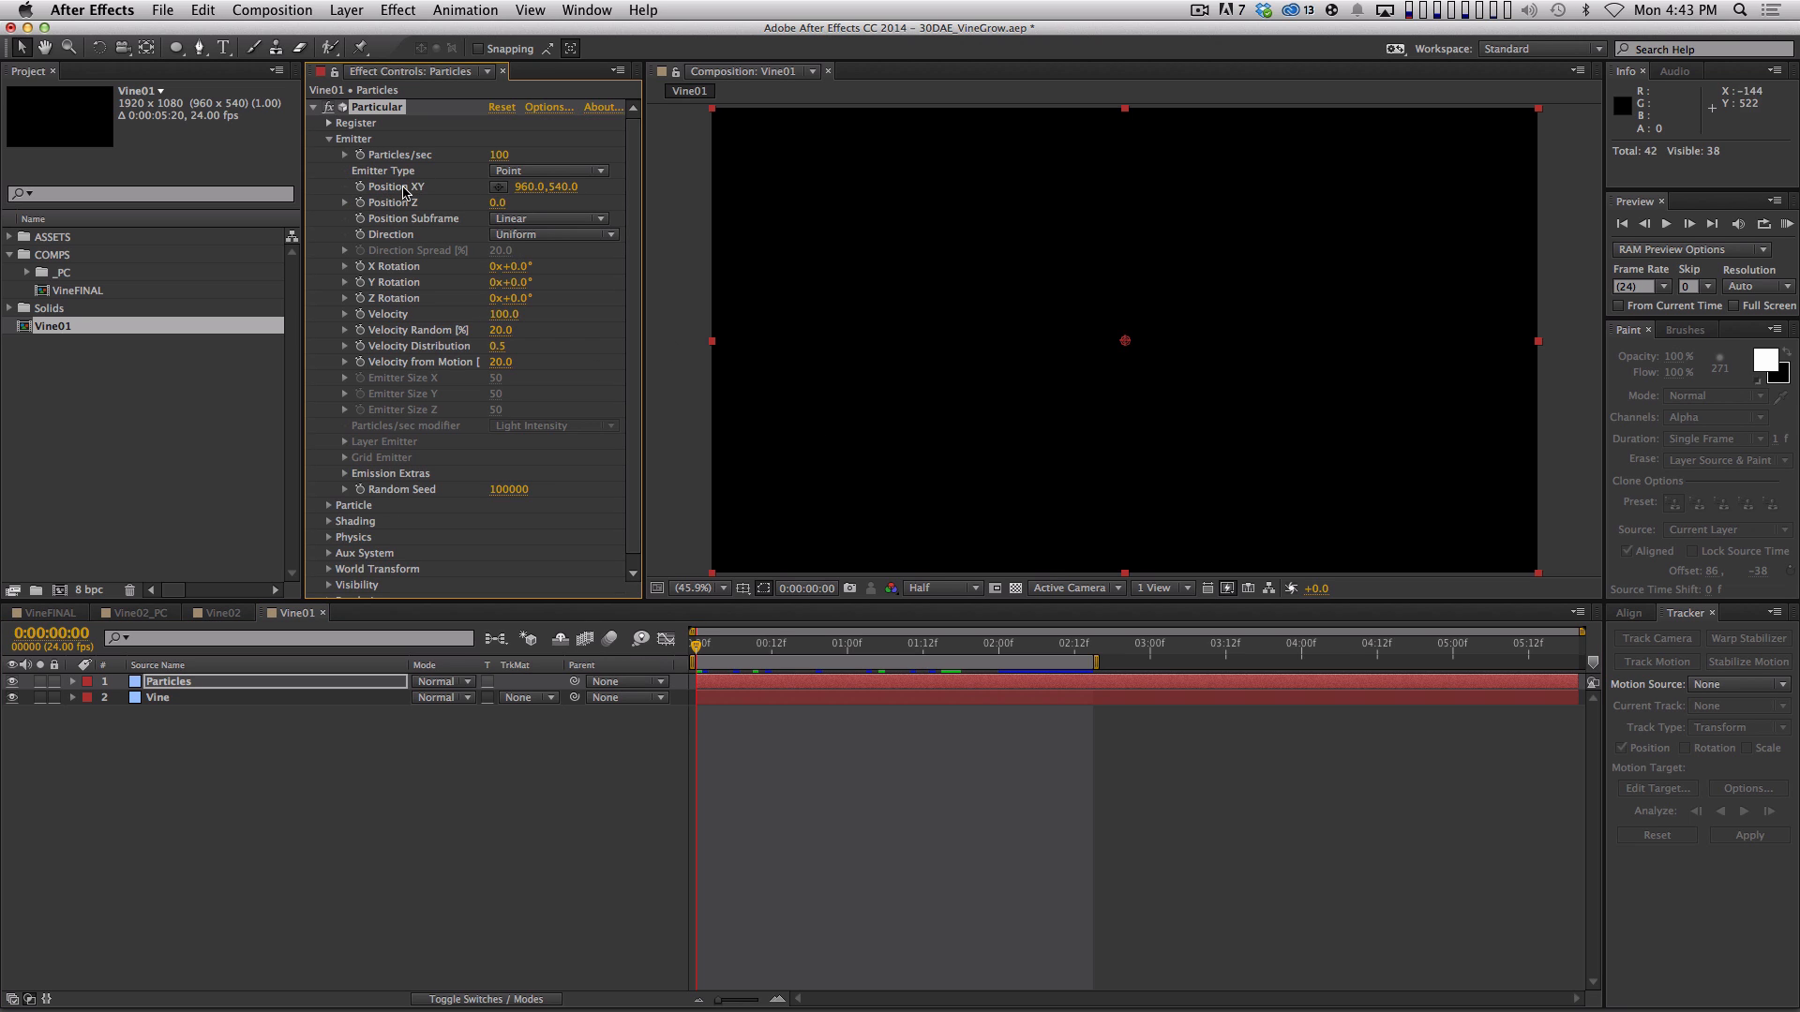
{"action": "left_click_drag", "start_coordinate": [521, 186], "coordinate": [482, 206]}
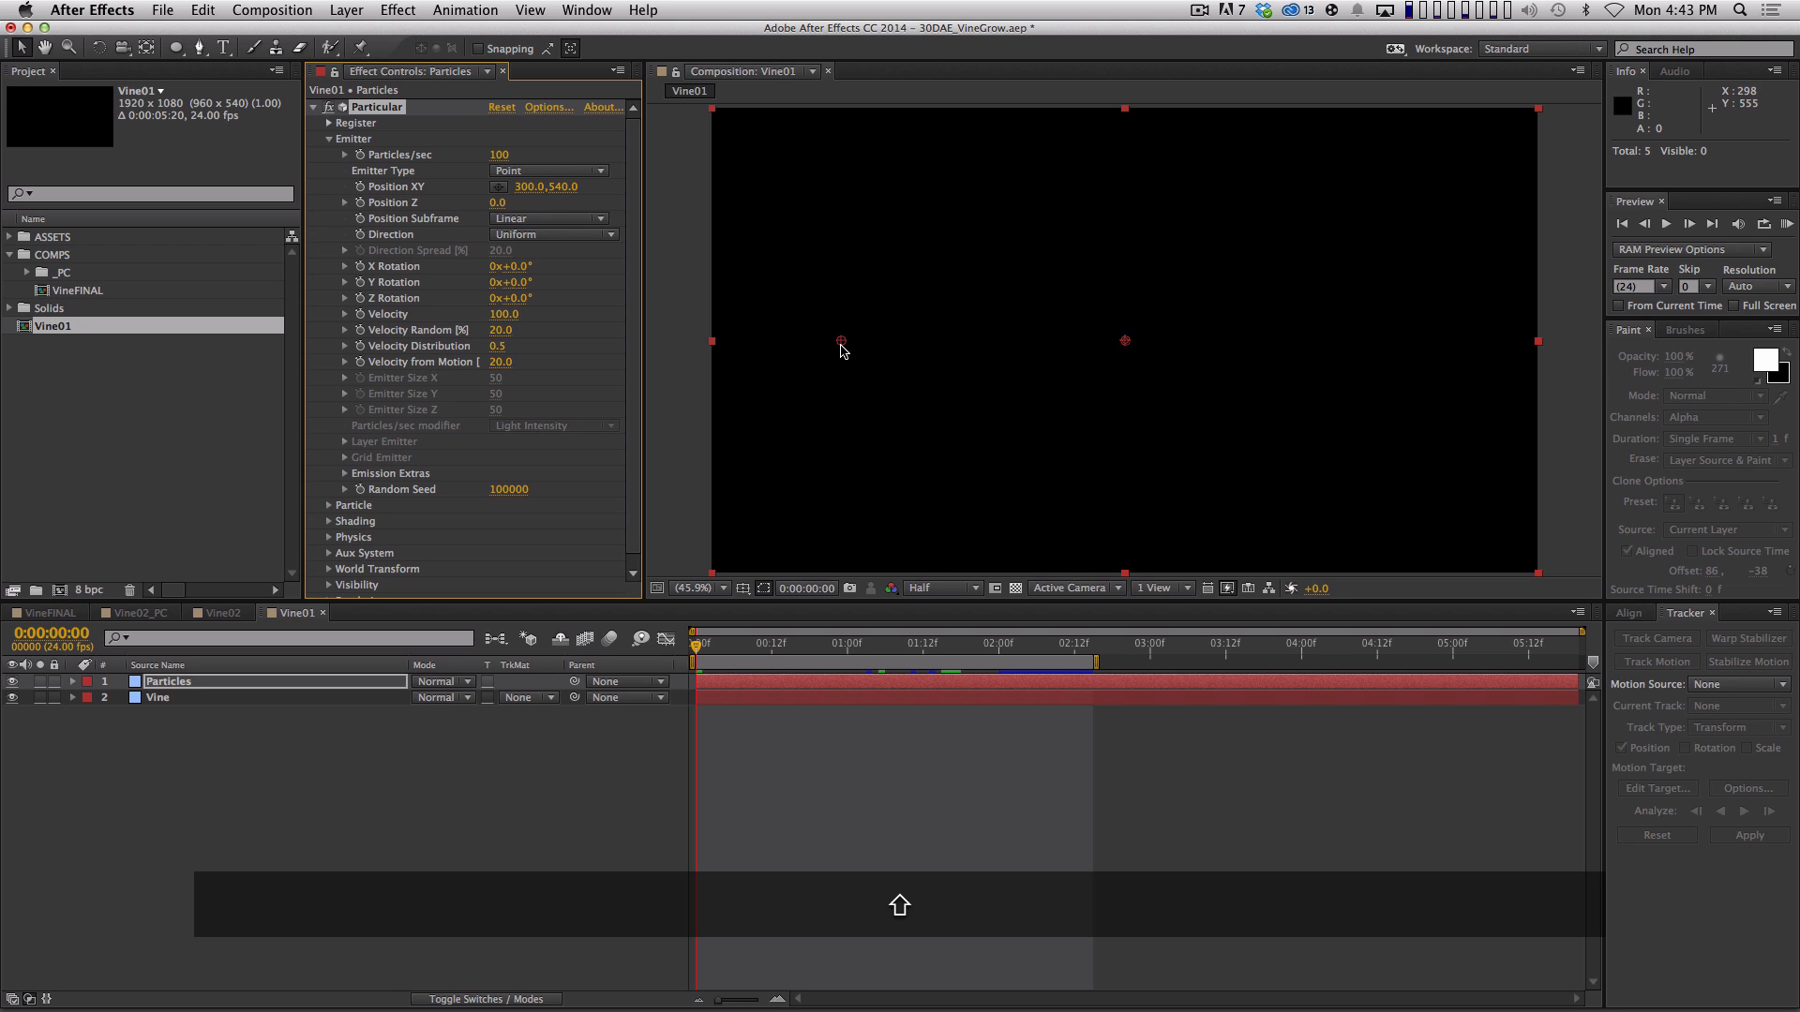
{"action": "left_click_drag", "start_coordinate": [842, 343], "coordinate": [826, 401]}
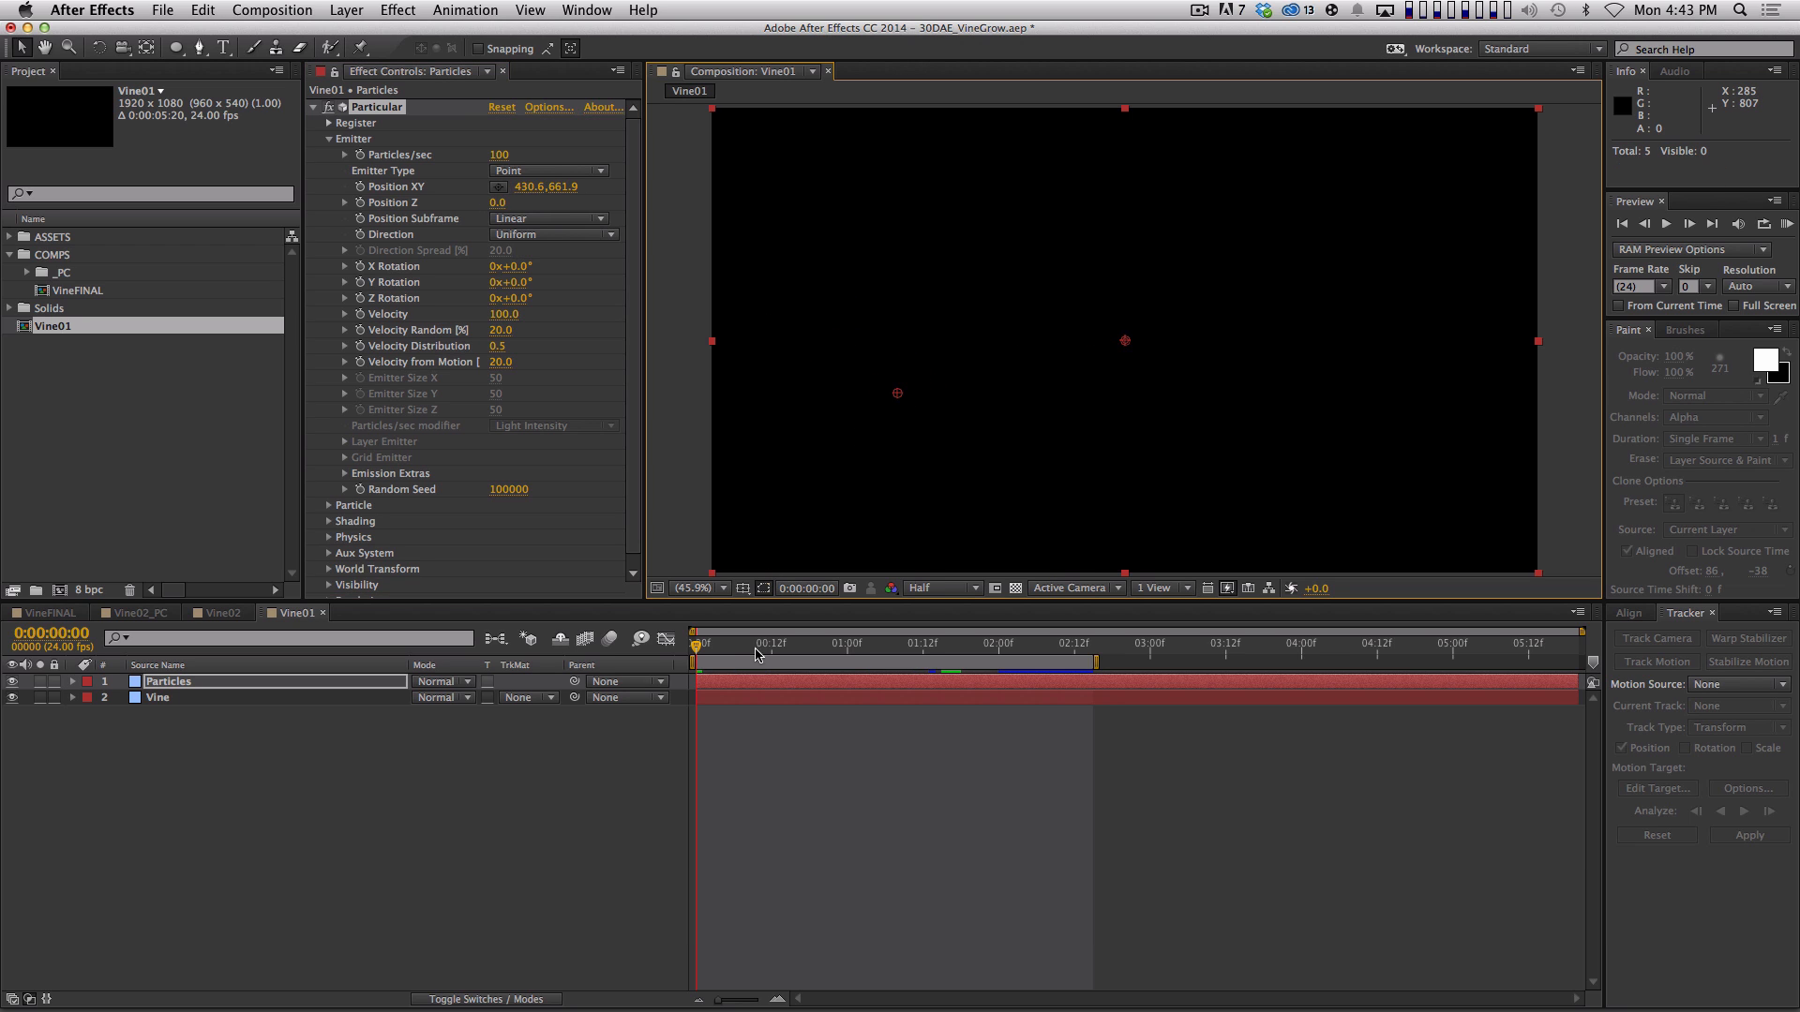
{"action": "left_click_drag", "start_coordinate": [726, 645], "coordinate": [657, 653]}
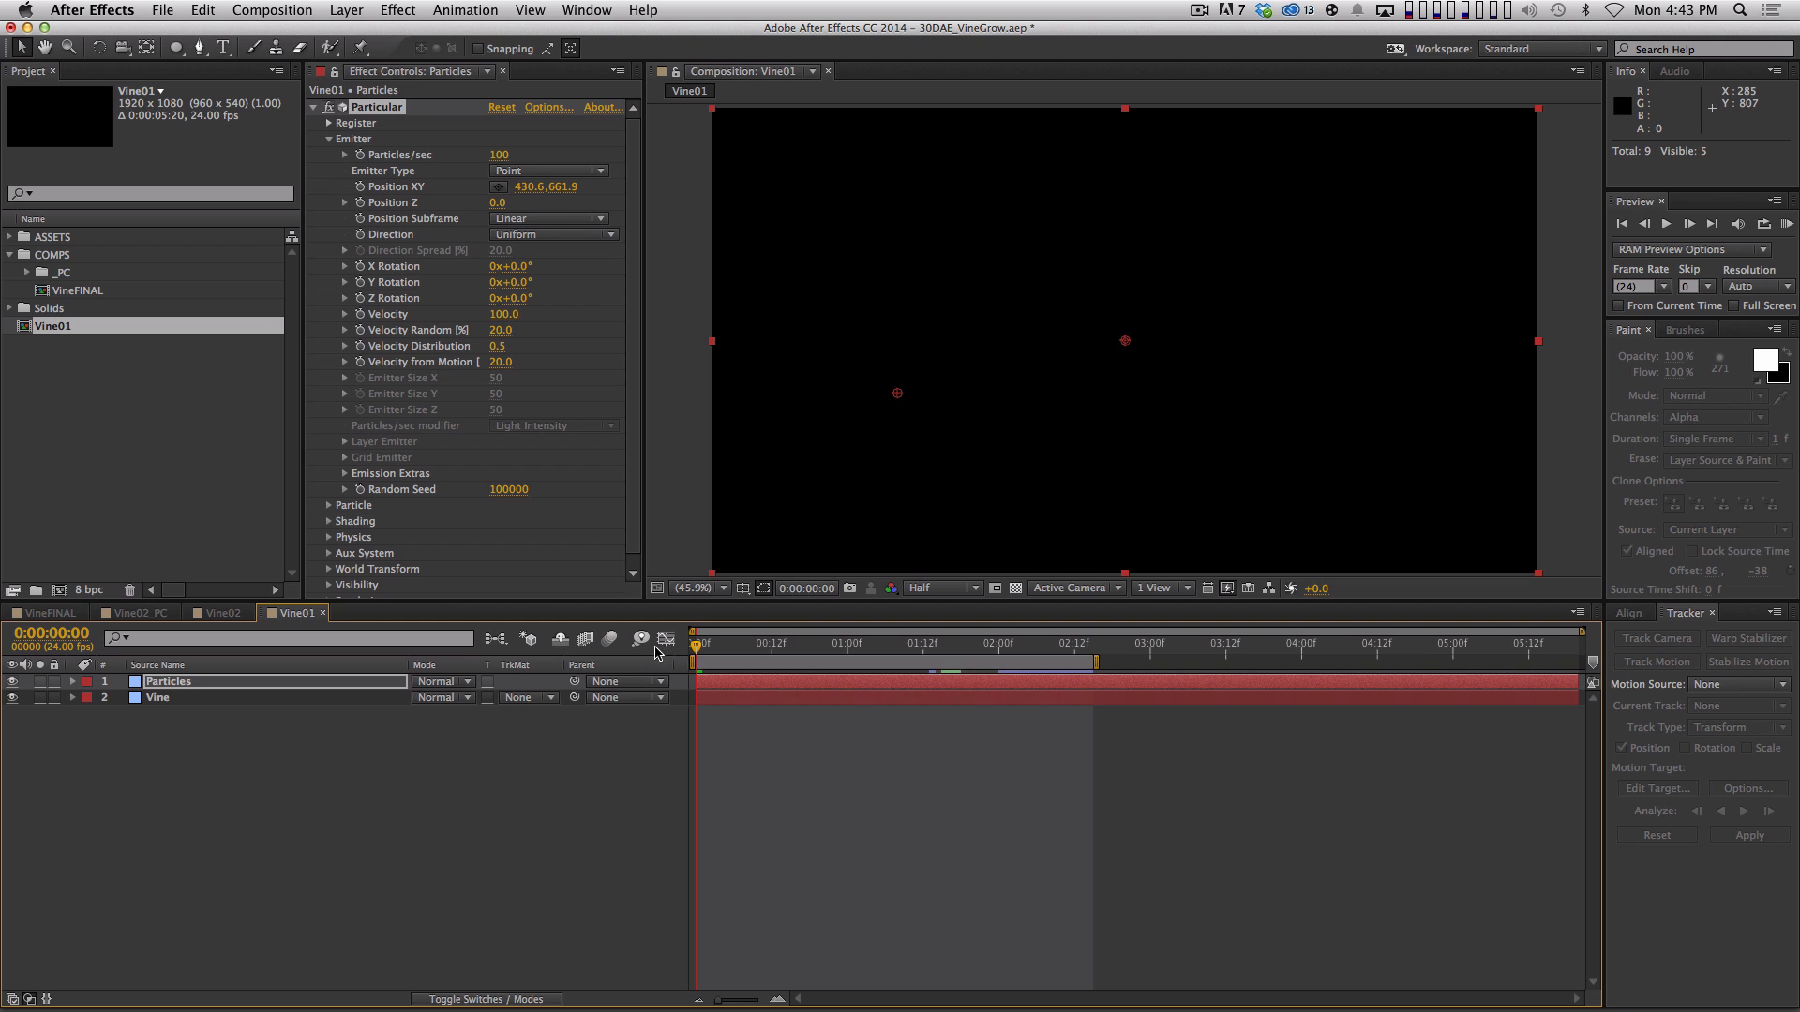
Keyframe the emitter's Position XY at the first frame, move it to about 1347.3, 300.5 at 0:00:01:08, and preview the motion
{"action": "left_click", "coordinate": [360, 187]}
{"action": "left_click_drag", "start_coordinate": [879, 647], "coordinate": [898, 649]}
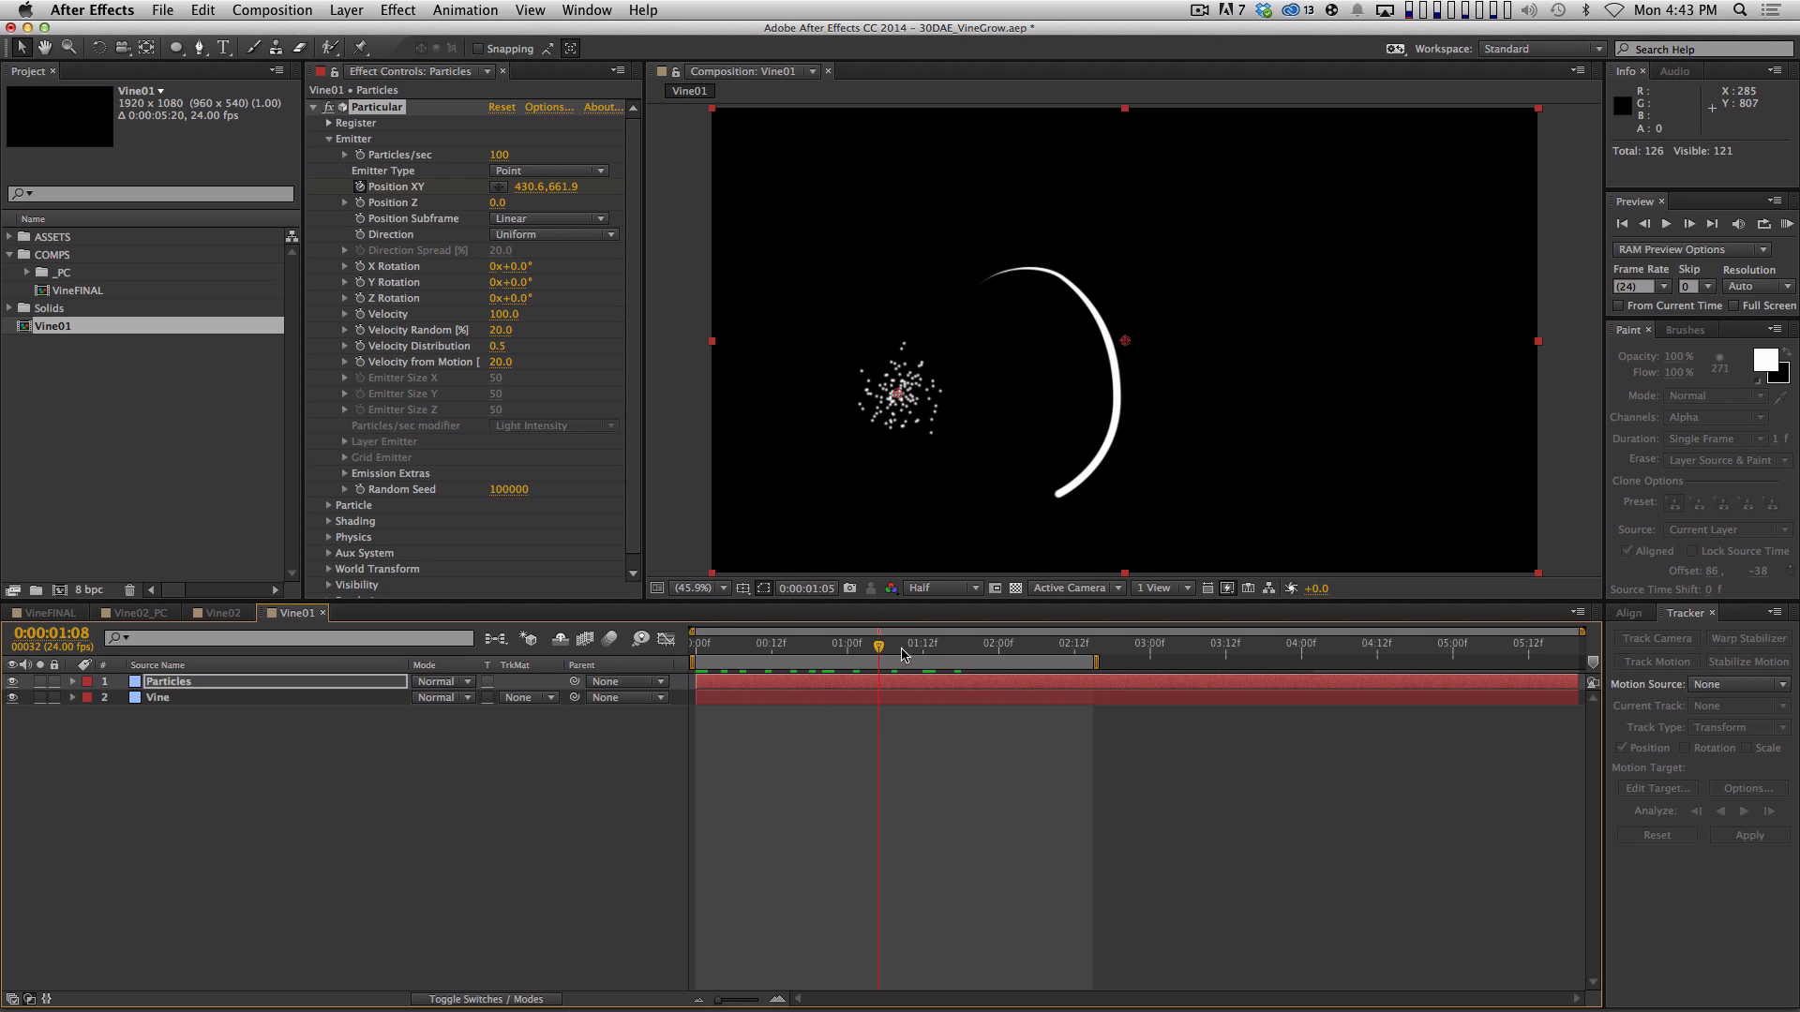
{"action": "left_click_drag", "start_coordinate": [905, 391], "coordinate": [1291, 237]}
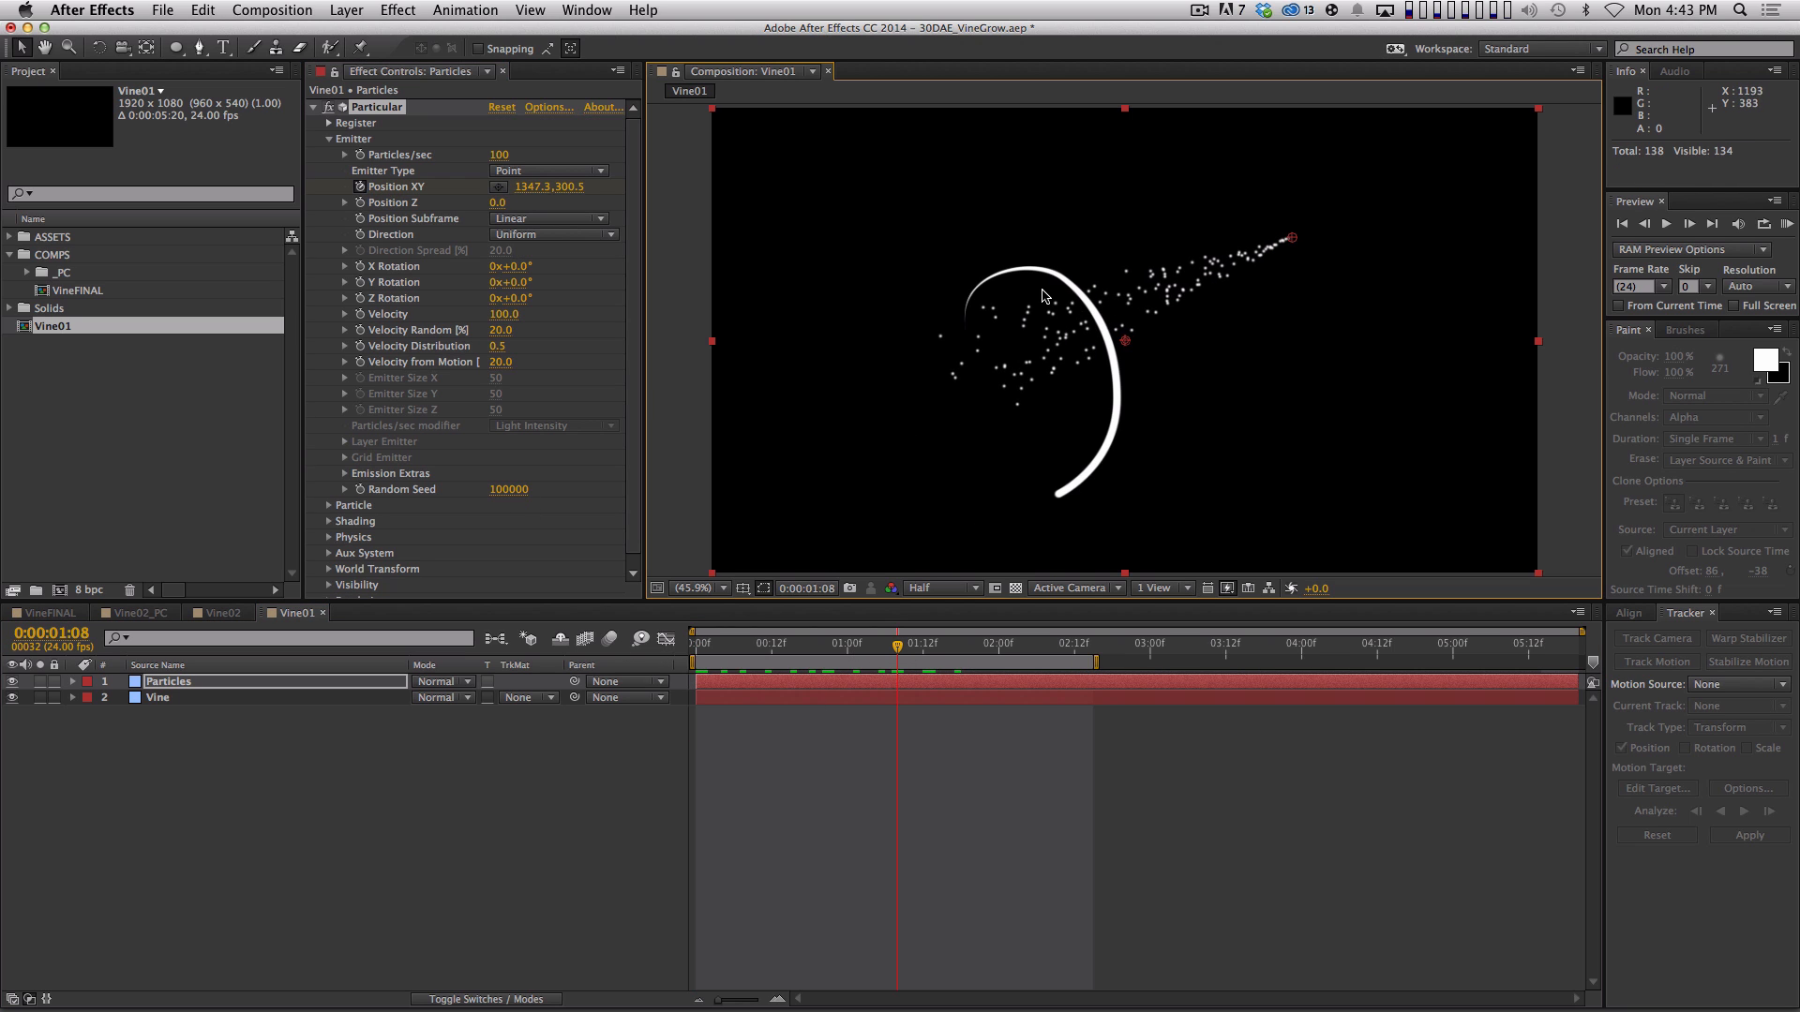
{"action": "key", "text": "space"}
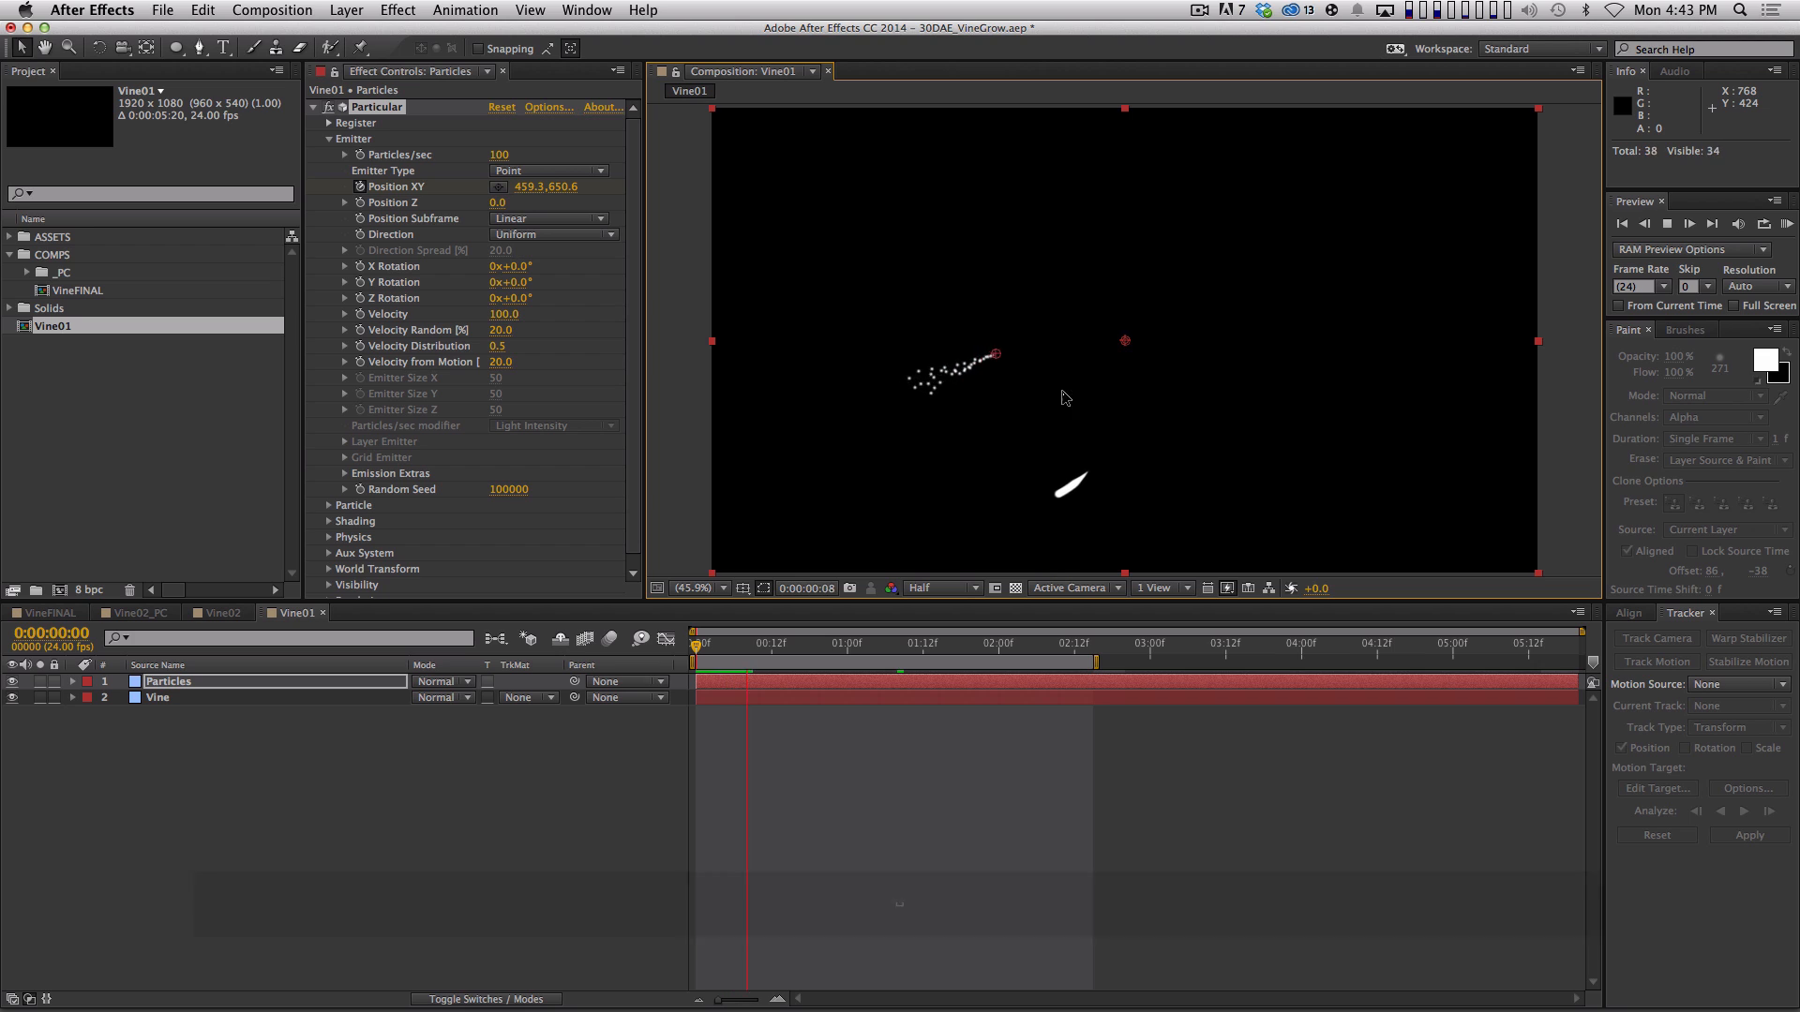
{"action": "key", "text": "space"}
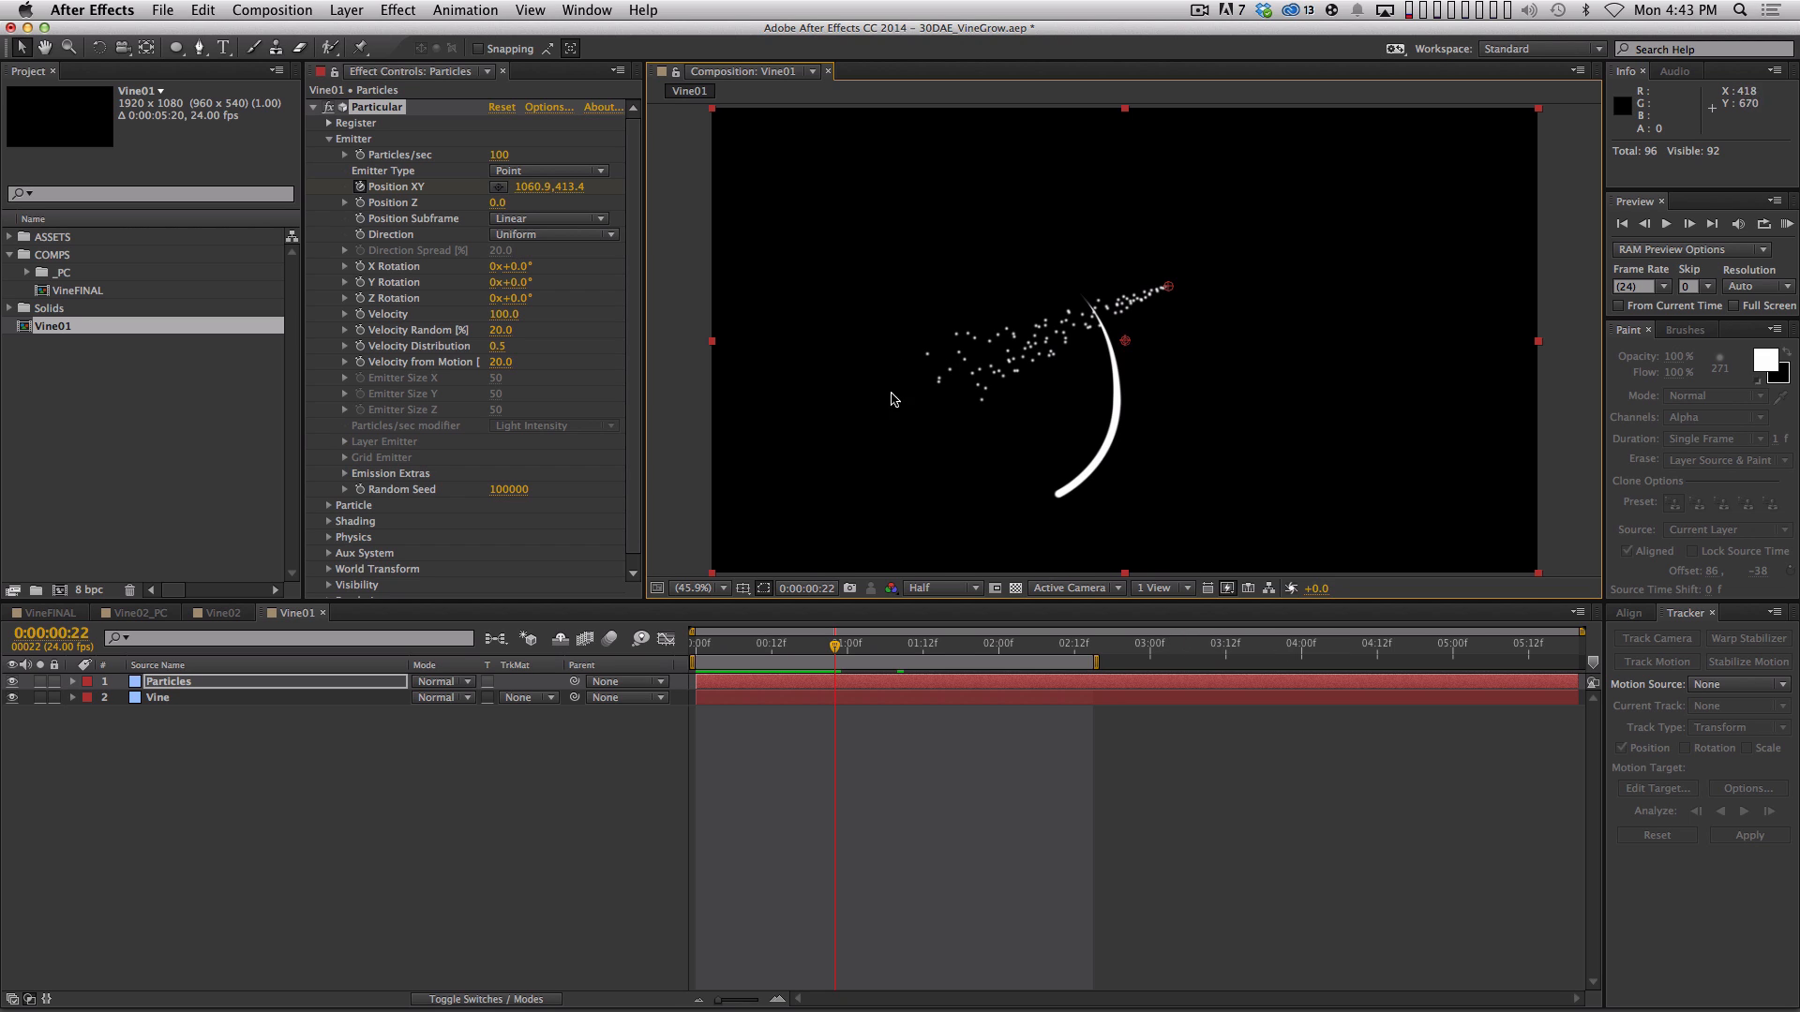
Add a Position XY keyframe at 0:00:00:16 with the emitter moved to about 777.9, 727.3
{"action": "left_click_drag", "start_coordinate": [835, 643], "coordinate": [796, 661]}
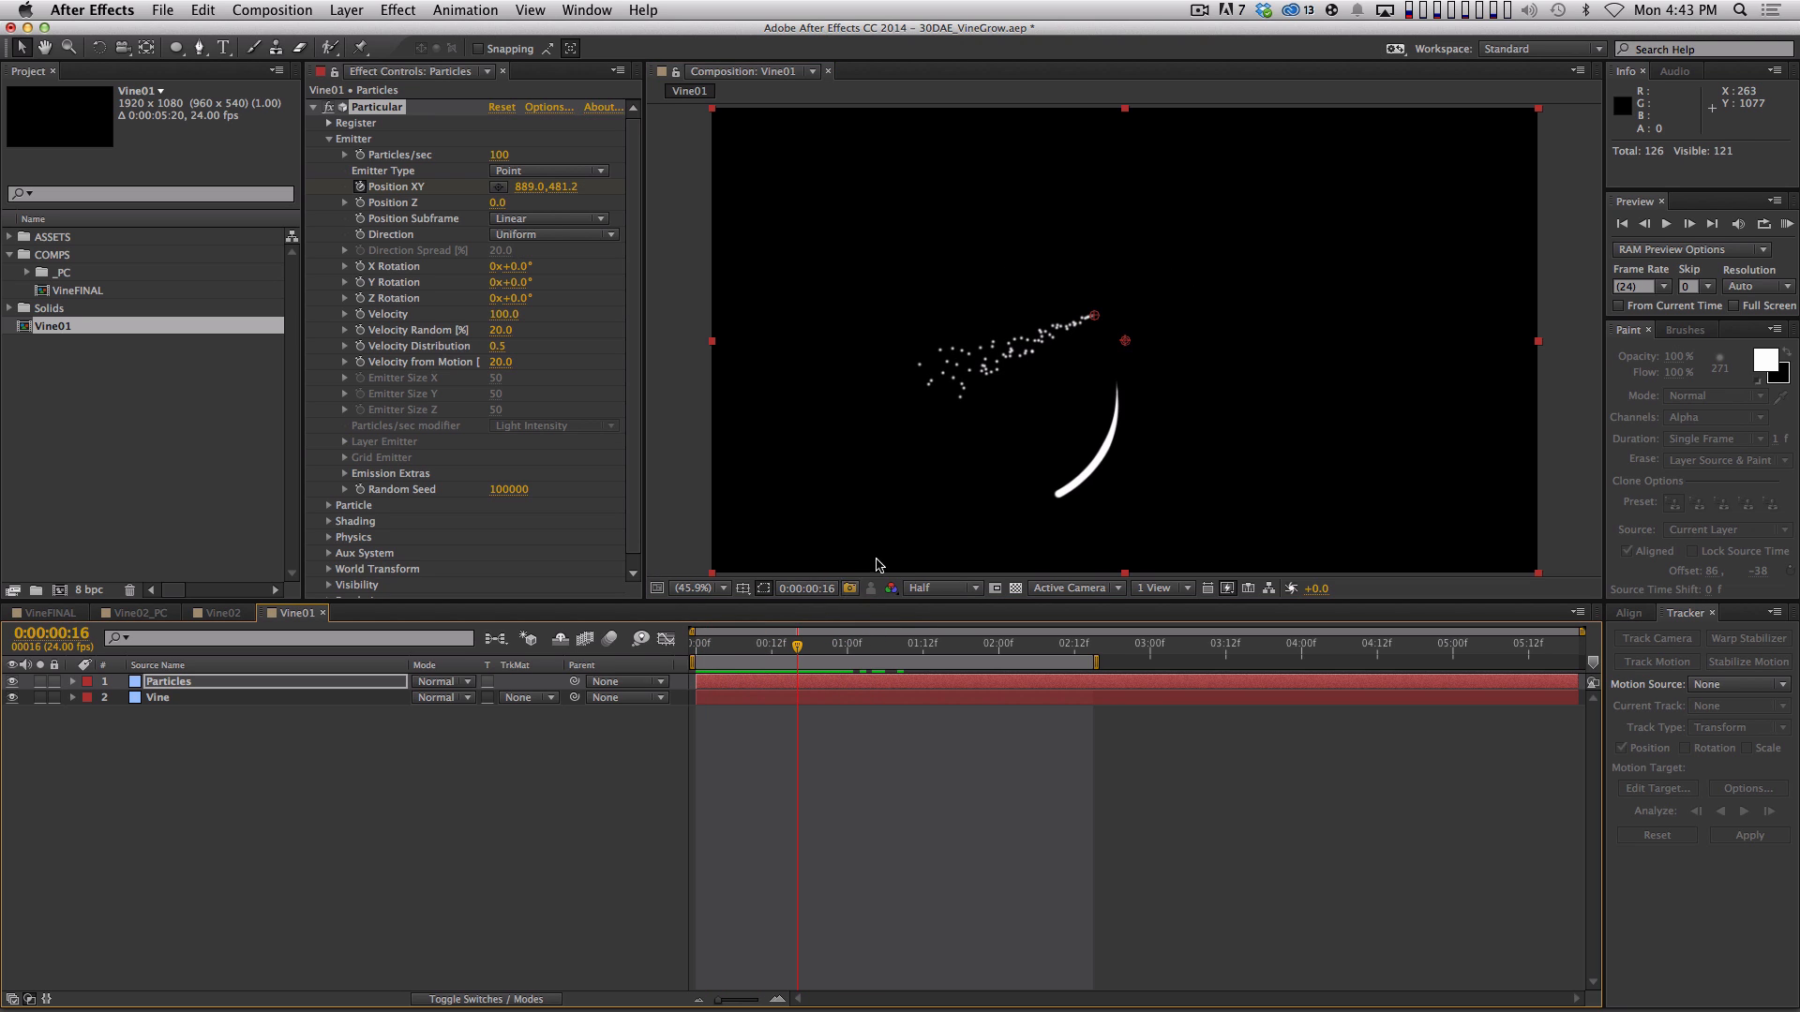
{"action": "key", "text": "u"}
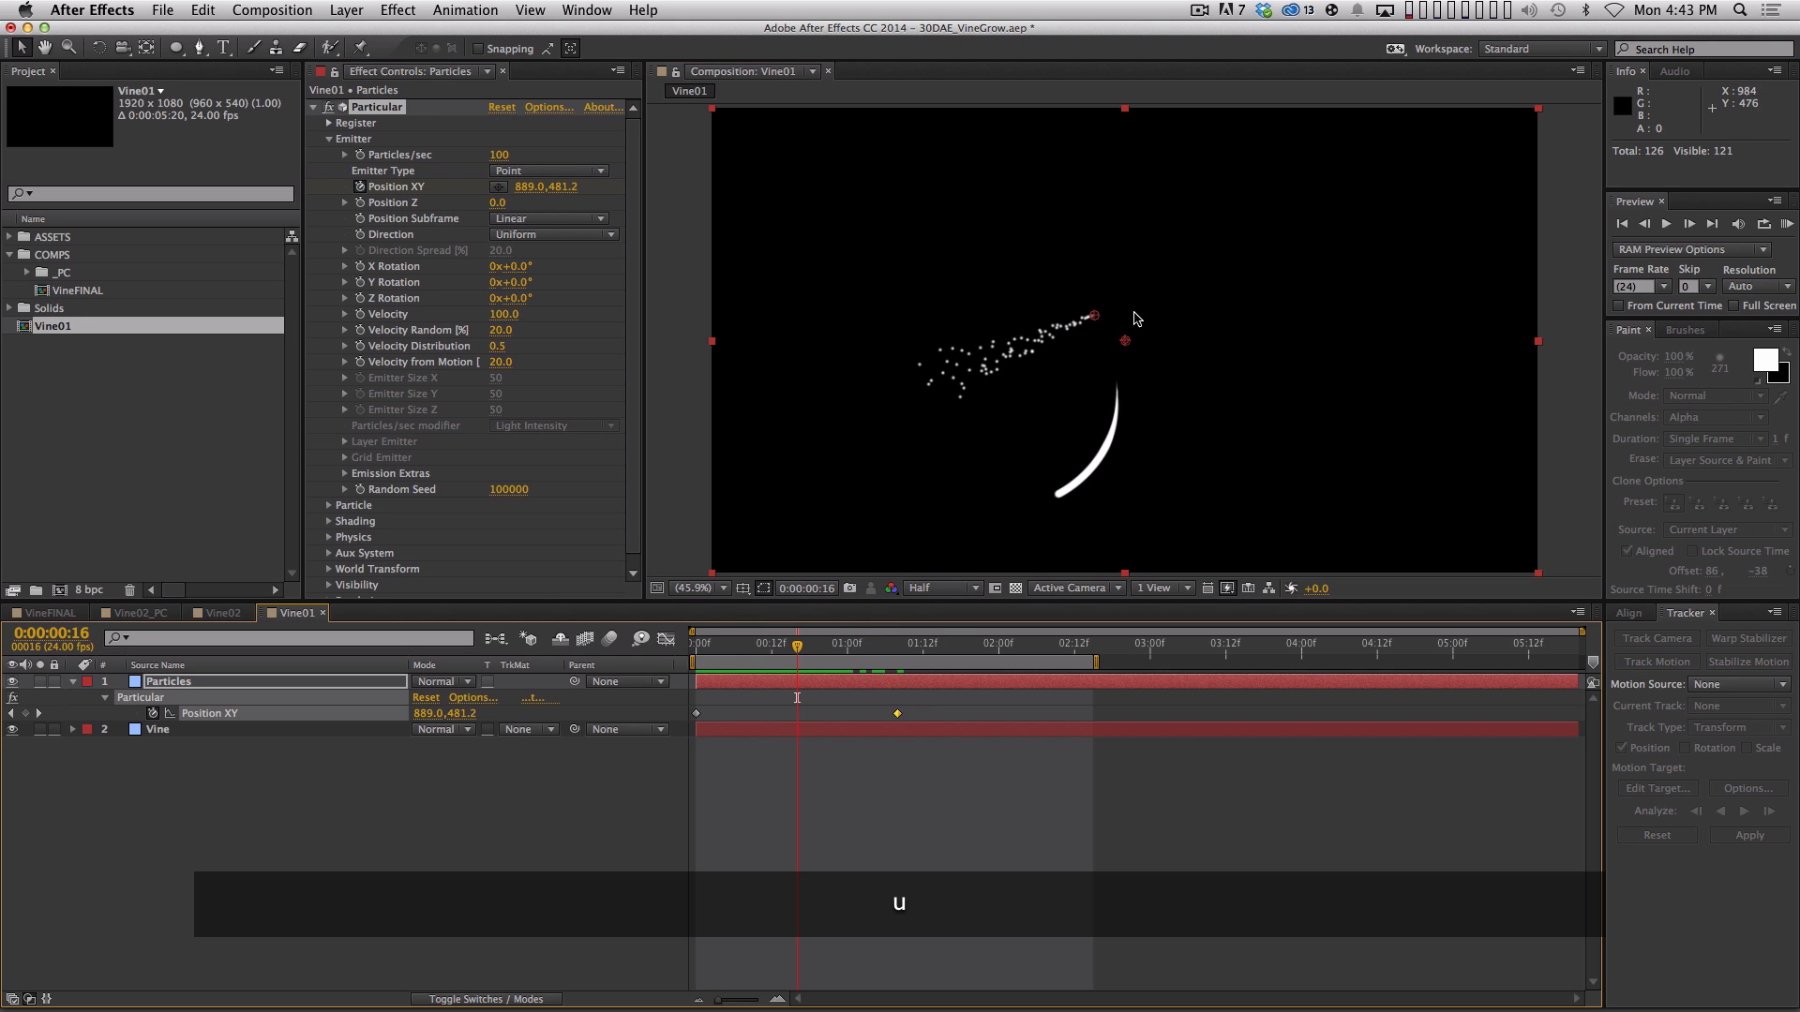
{"action": "left_click_drag", "start_coordinate": [1097, 322], "coordinate": [1046, 436]}
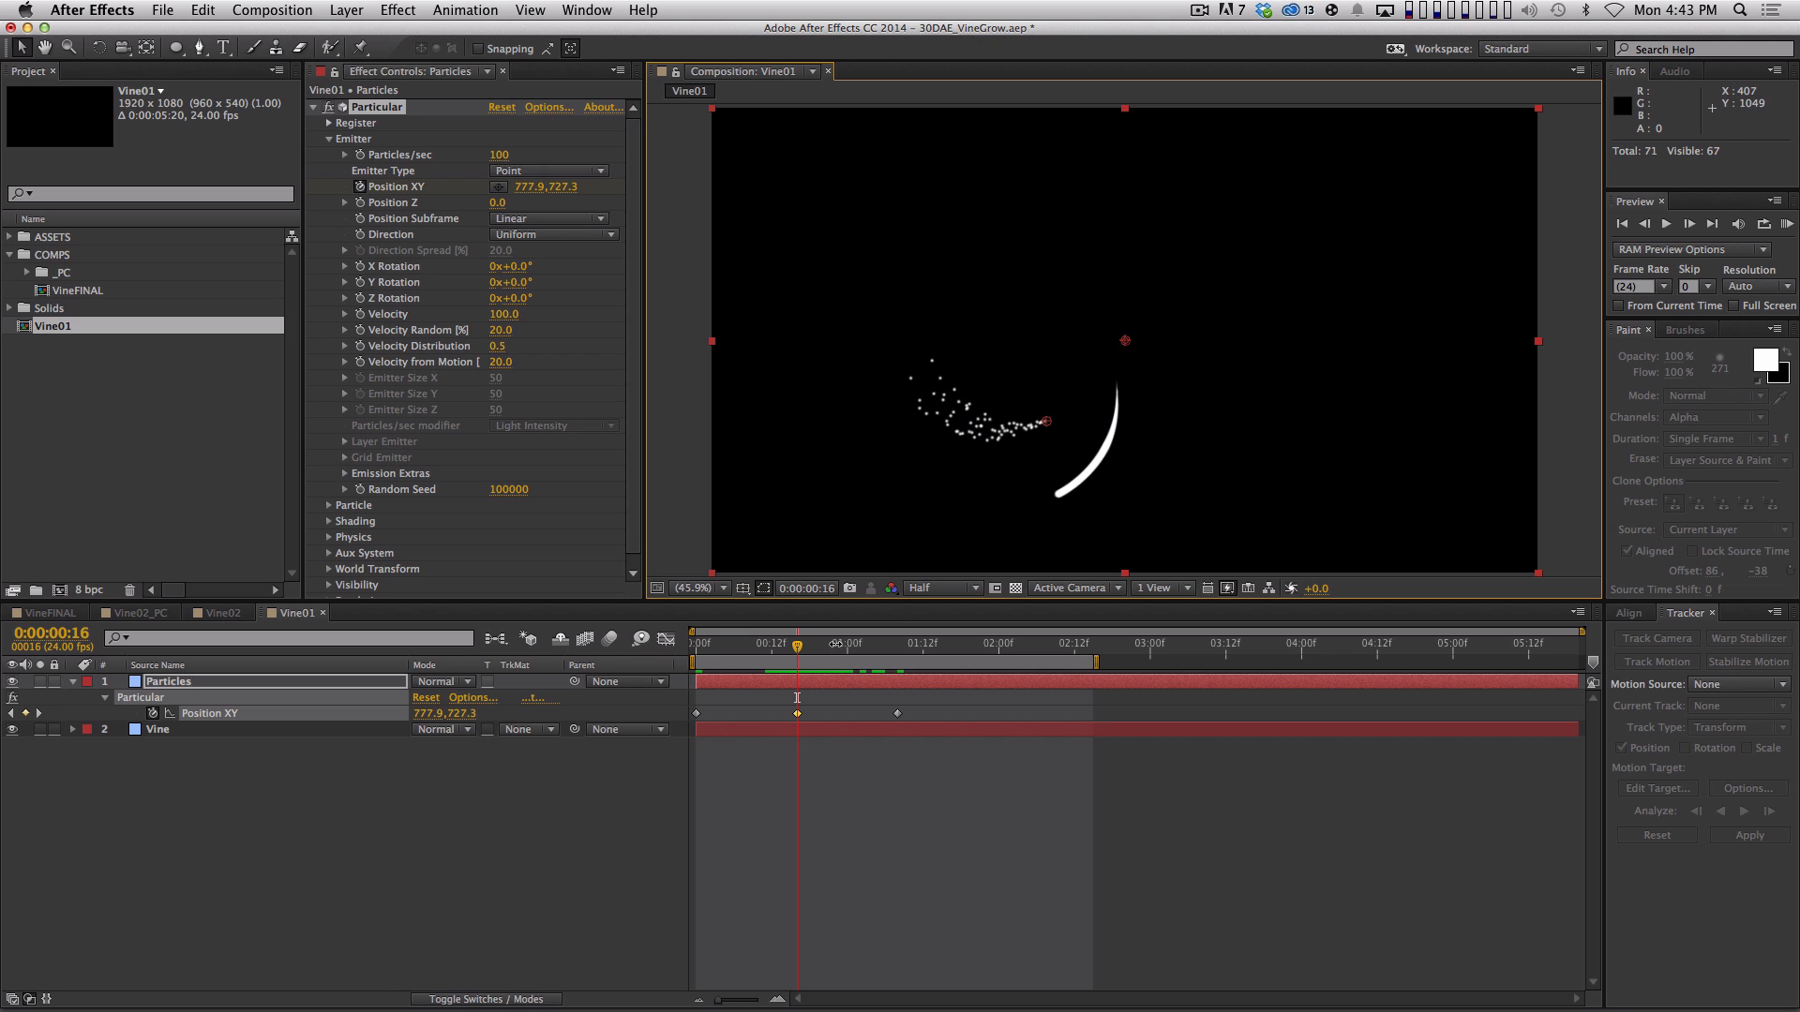
{"action": "left_click_drag", "start_coordinate": [784, 646], "coordinate": [834, 647]}
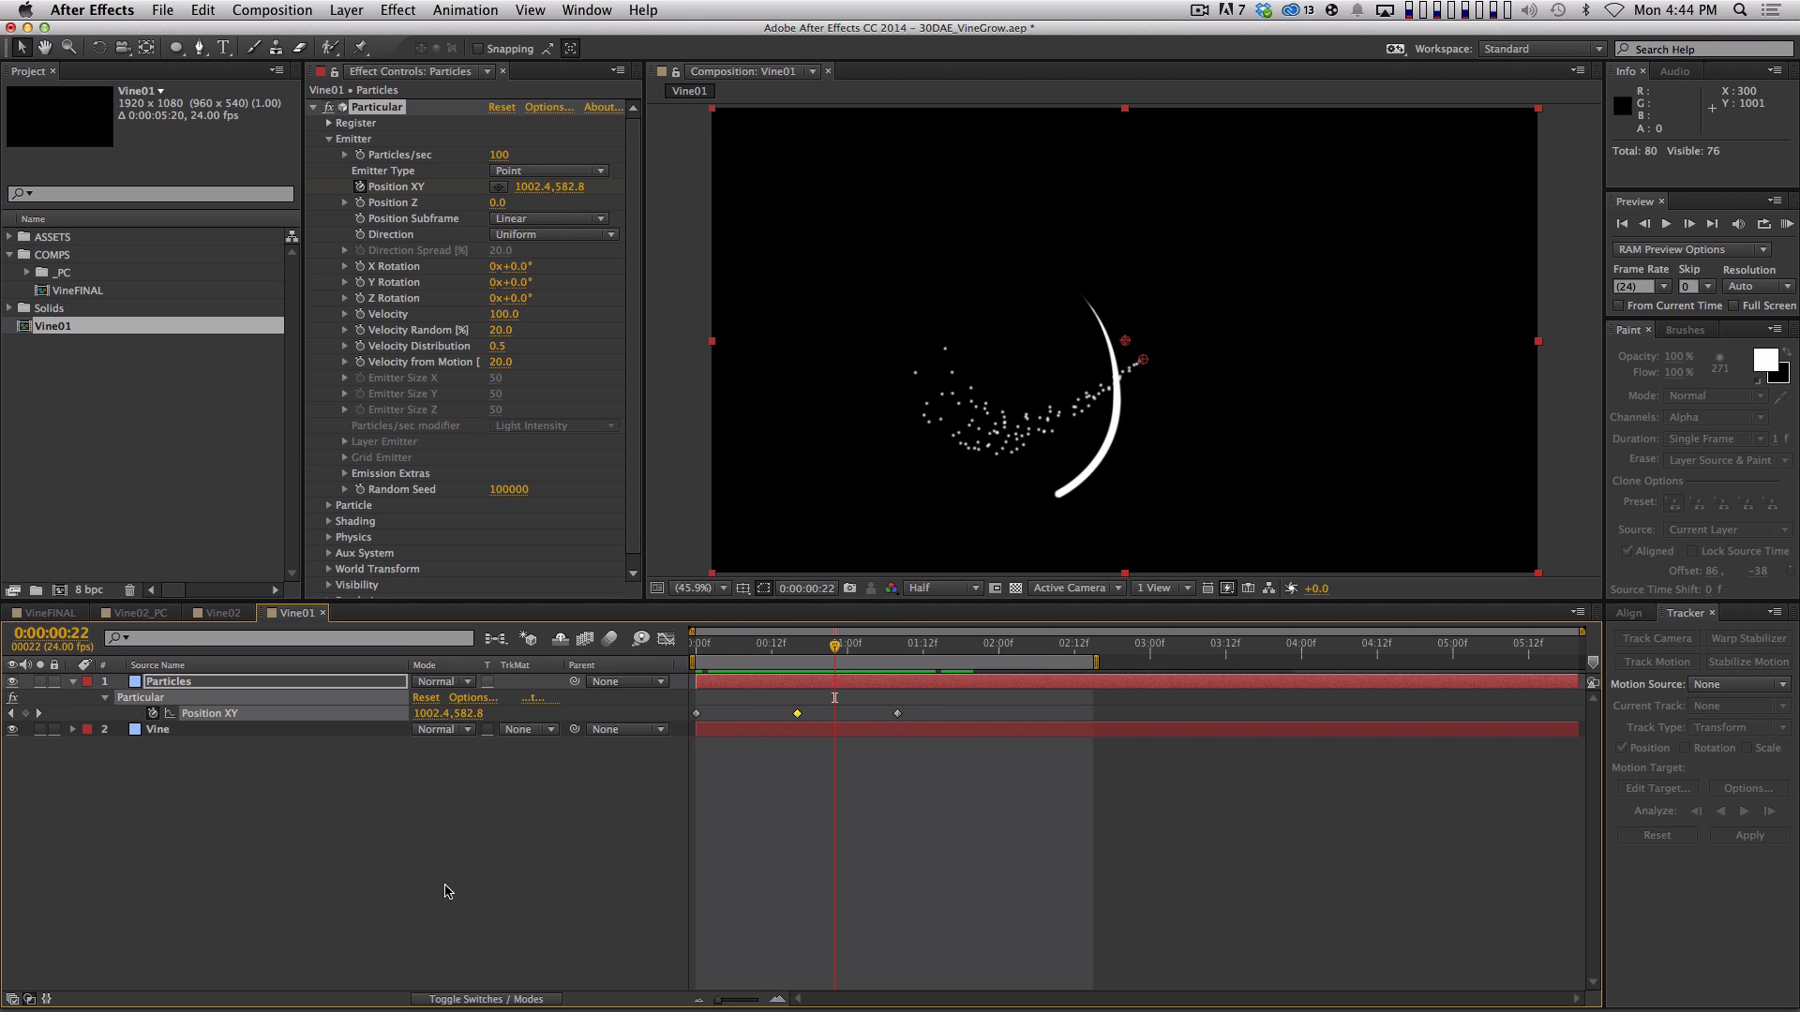
Review the emitter's keyframed motion and remove all its Position XY keyframes at the first frame
{"action": "left_click", "coordinate": [394, 741]}
{"action": "key", "text": "Home"}
{"action": "left_click_drag", "start_coordinate": [696, 645], "coordinate": [853, 647]}
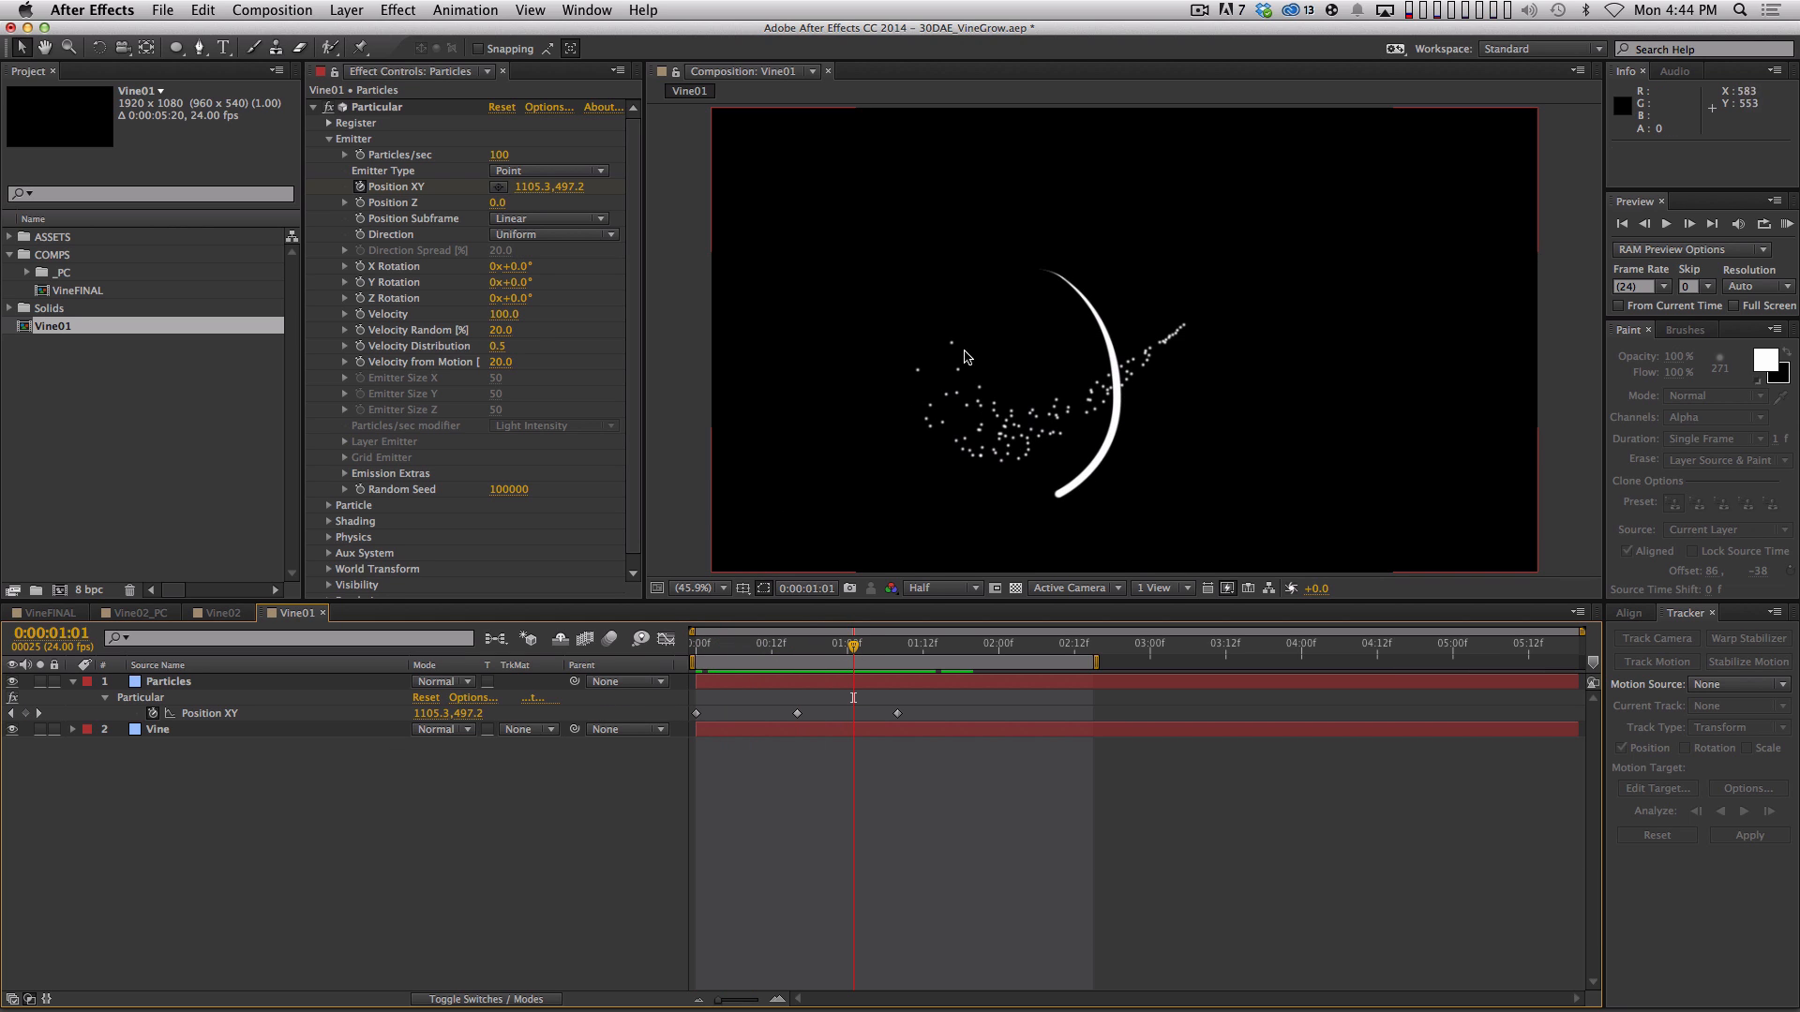
{"action": "key", "text": "space"}
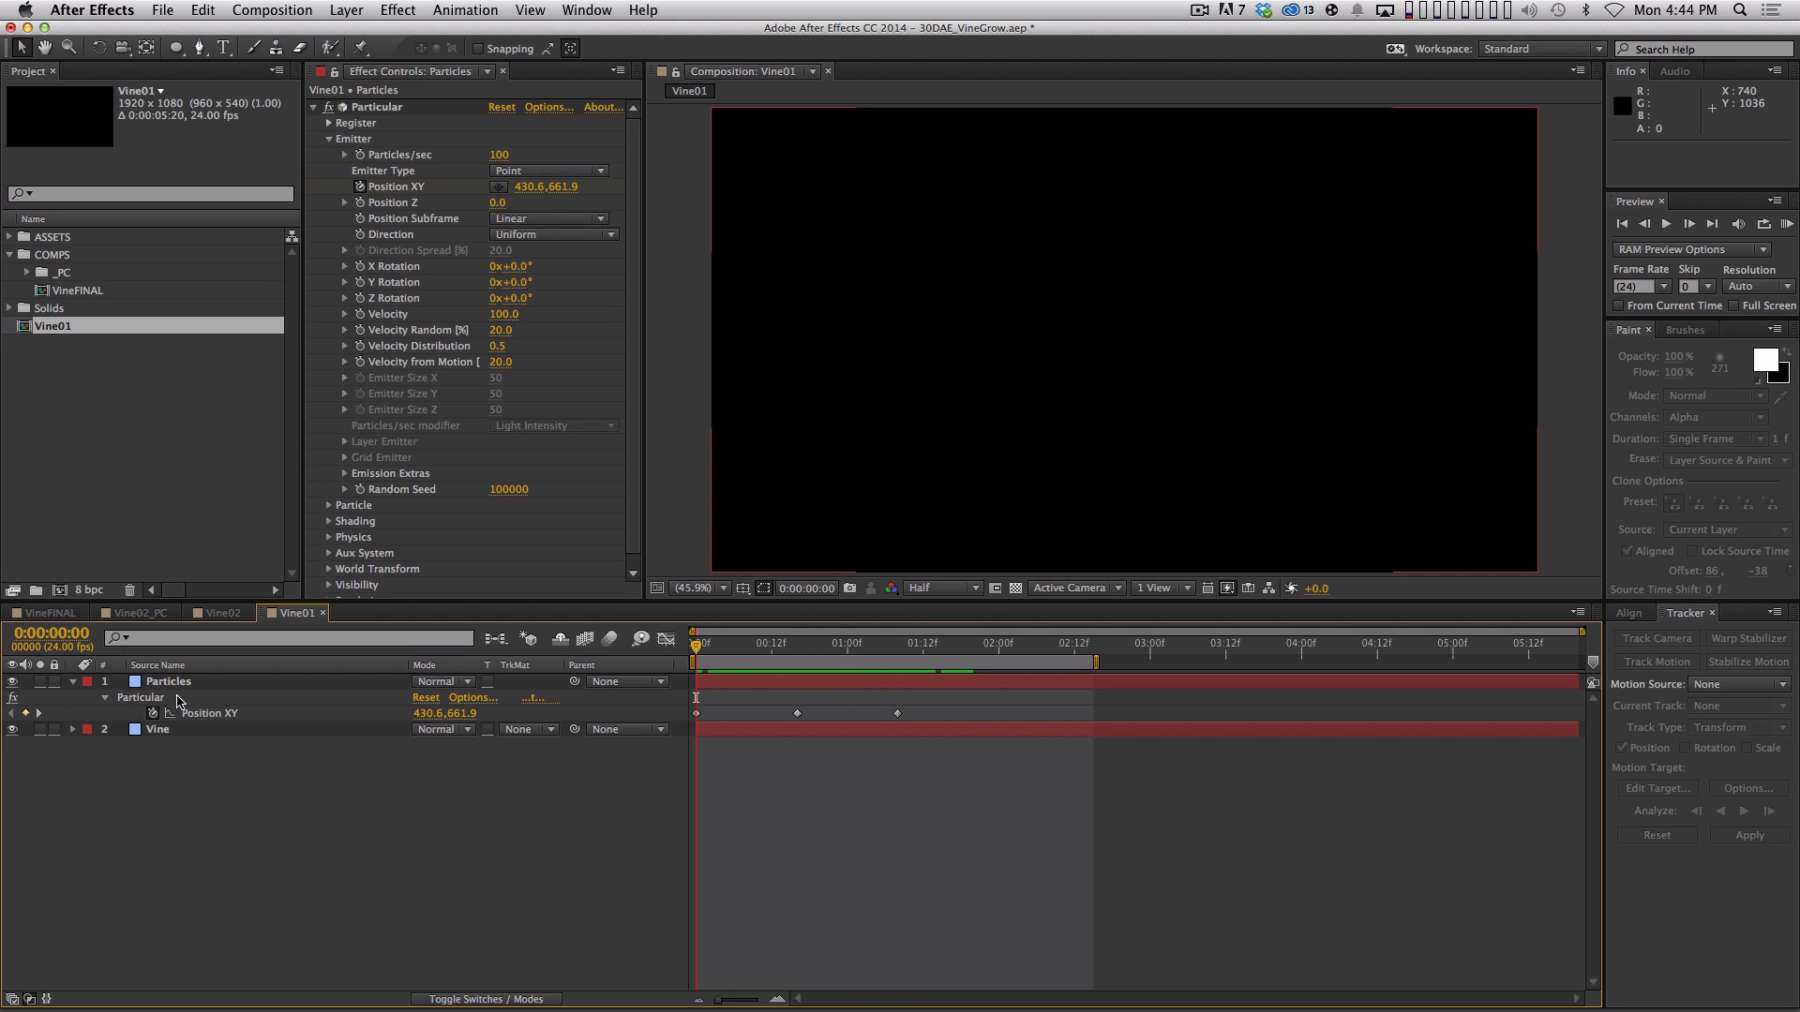
{"action": "left_click", "coordinate": [153, 713]}
{"action": "left_click", "coordinate": [312, 861]}
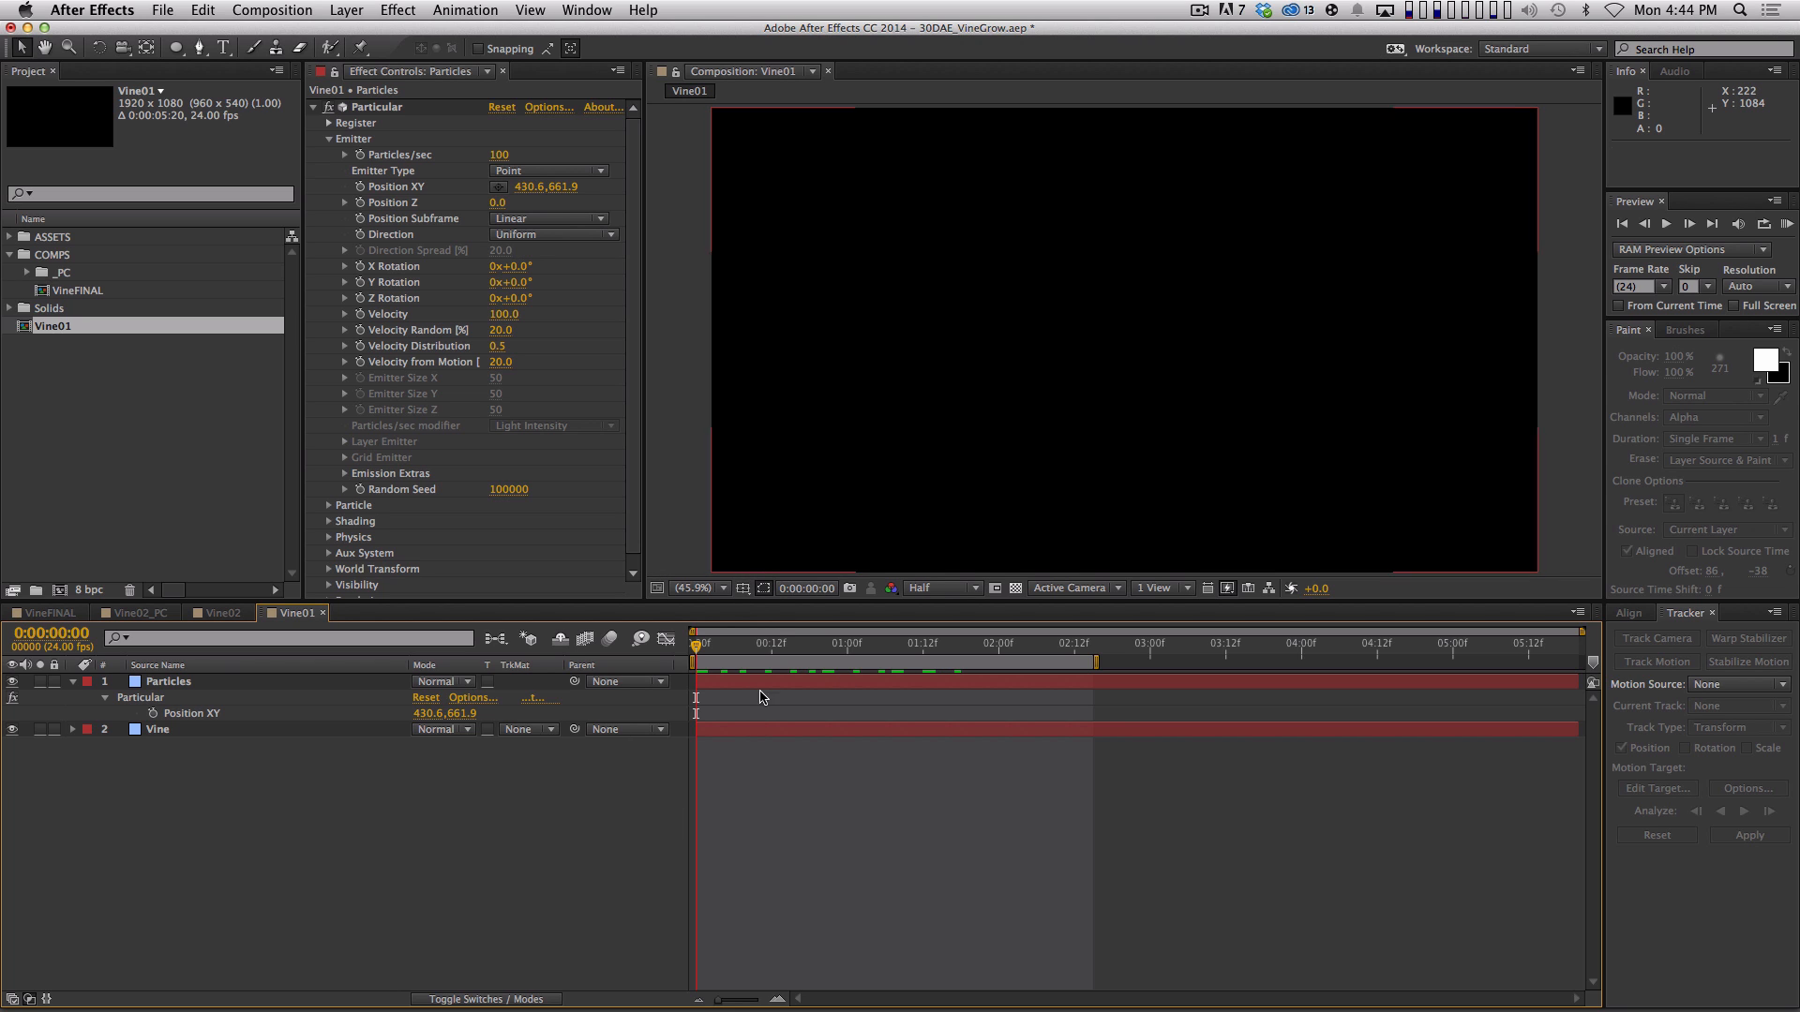
Create a null object, rename it PathNull, and reveal its Position property
{"action": "left_click", "coordinate": [356, 10]}
{"action": "mouse_move", "coordinate": [366, 35]}
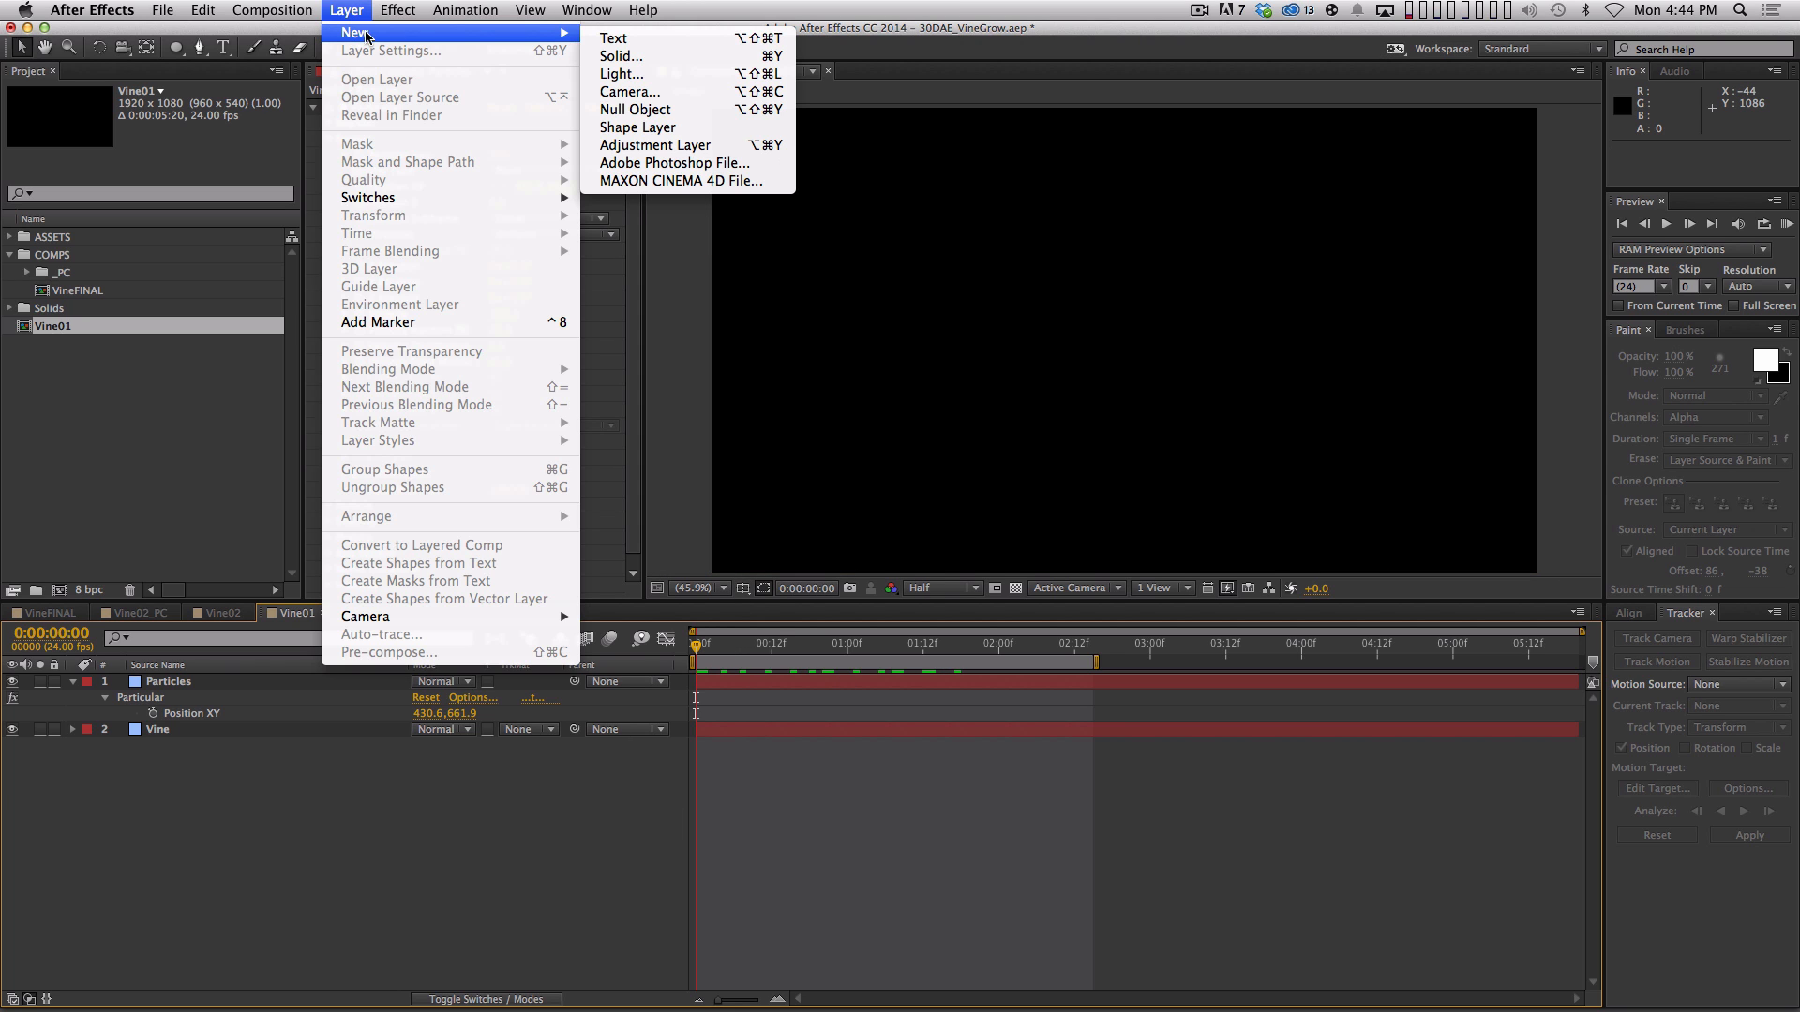
{"action": "left_click", "coordinate": [637, 112]}
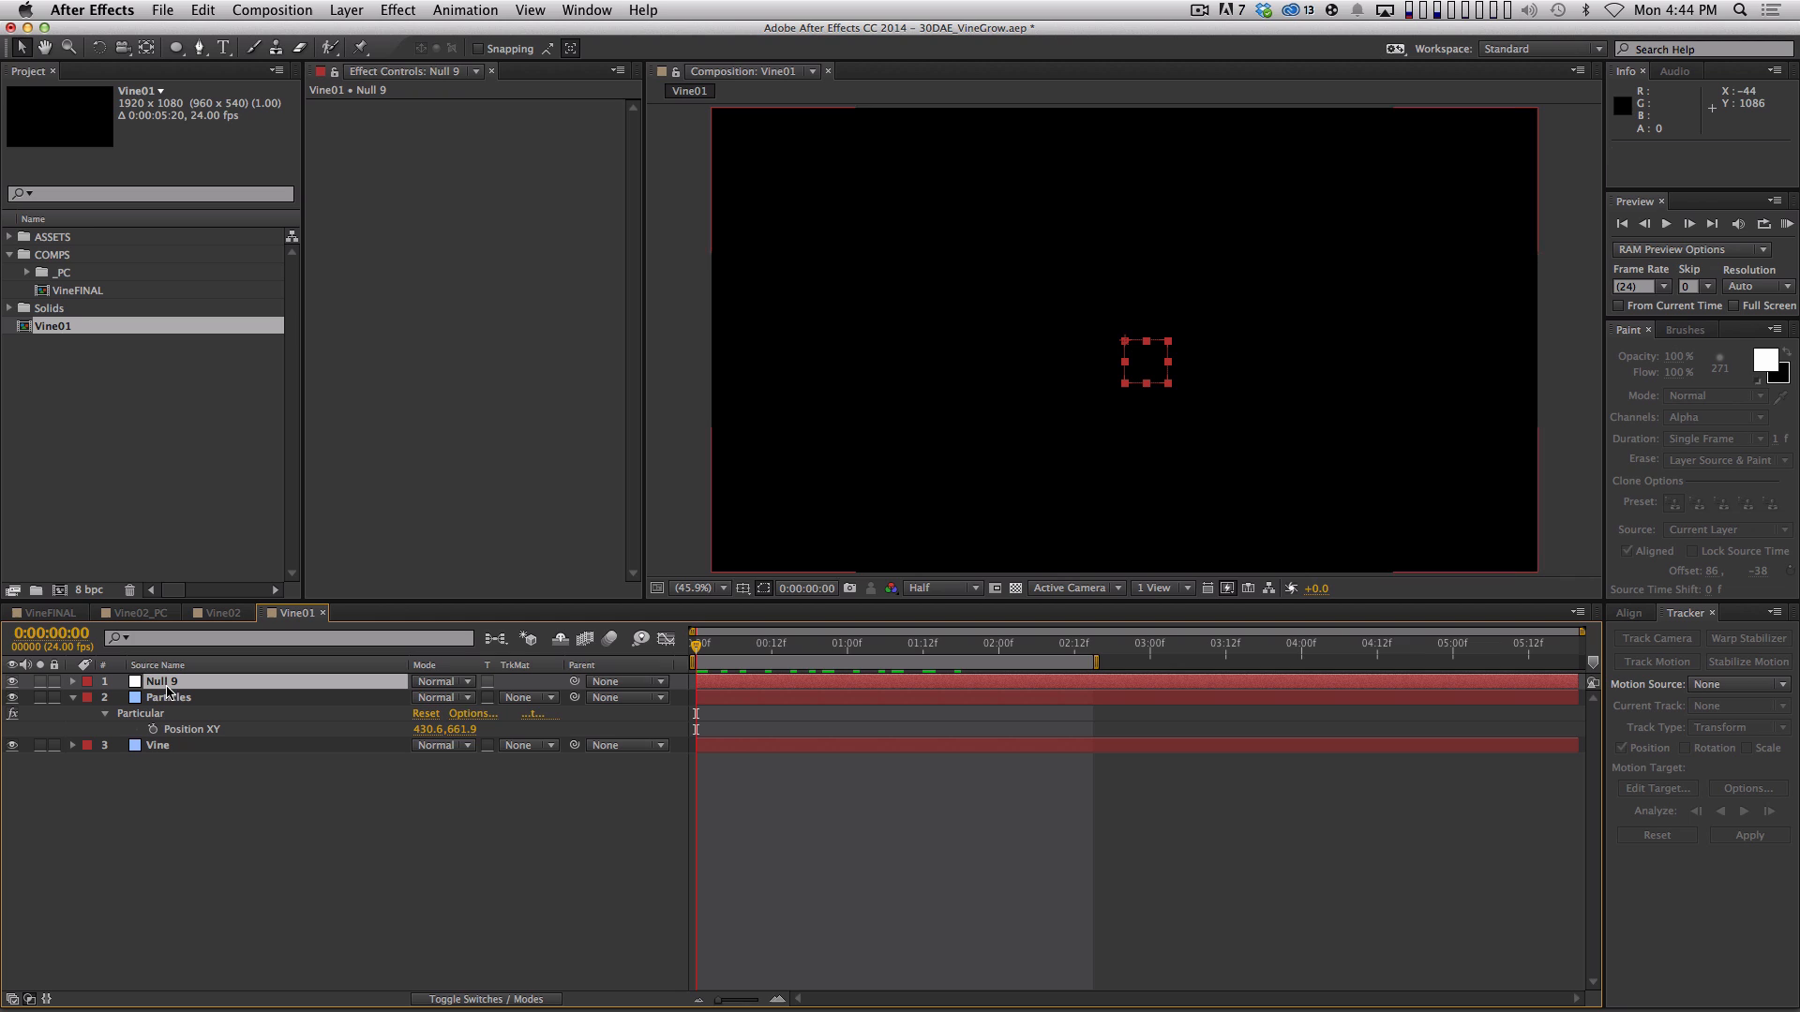
{"action": "key", "text": "Return"}
{"action": "type", "text": "P"}
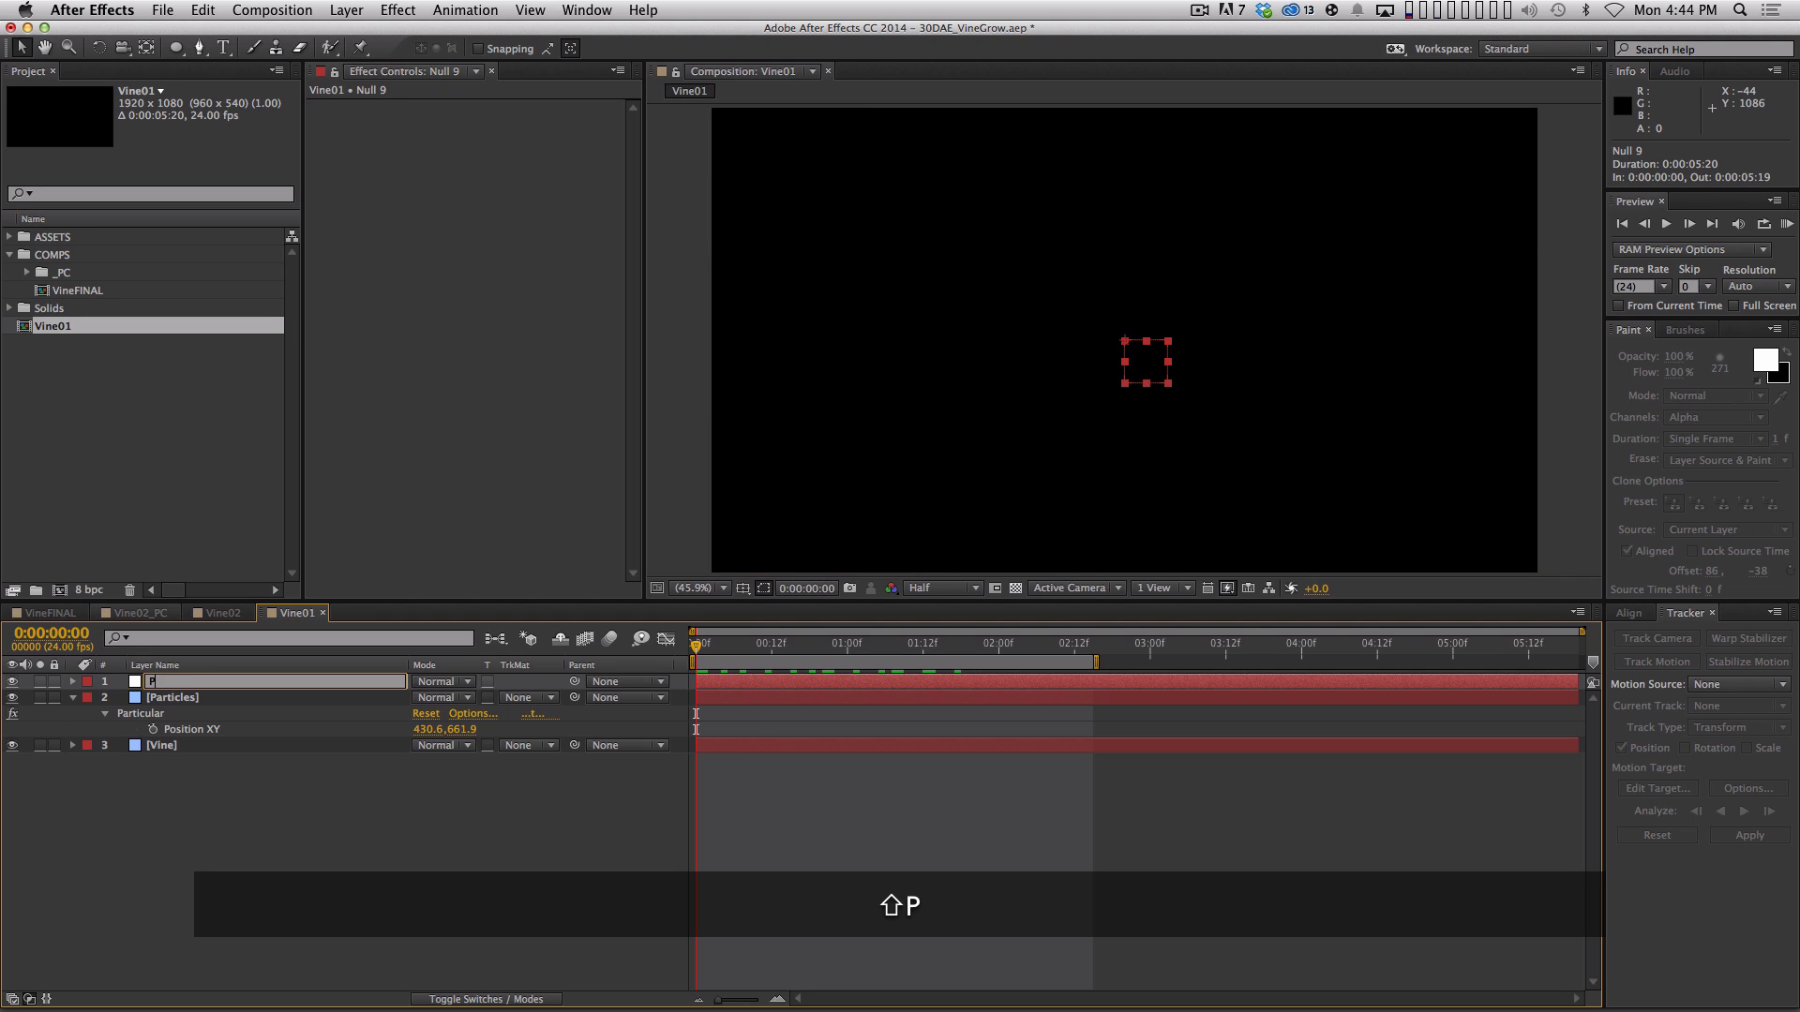
{"action": "type", "text": "athNull"}
{"action": "key", "text": "Return"}
{"action": "key", "text": "p"}
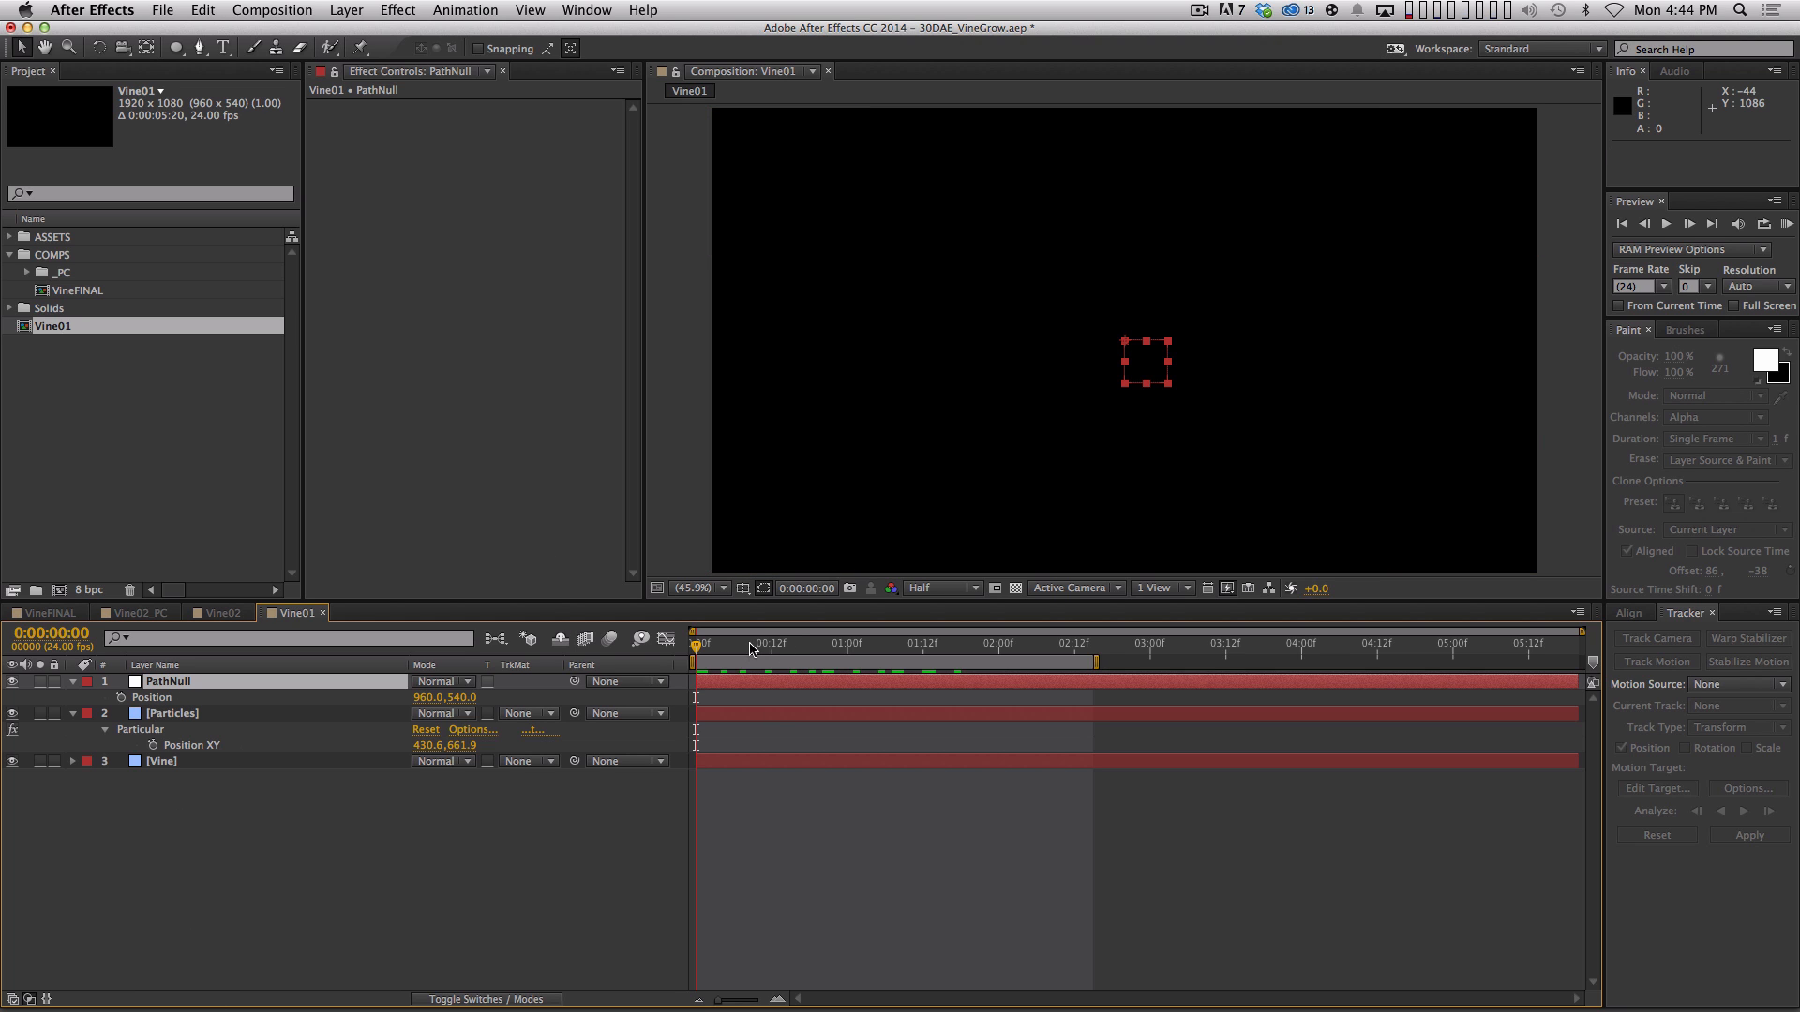
Set a Mask Path keyframe on the Vine layer's Mask 1 at 0:00:02:09 and copy that keyframe
{"action": "left_click_drag", "start_coordinate": [707, 647], "coordinate": [1056, 631]}
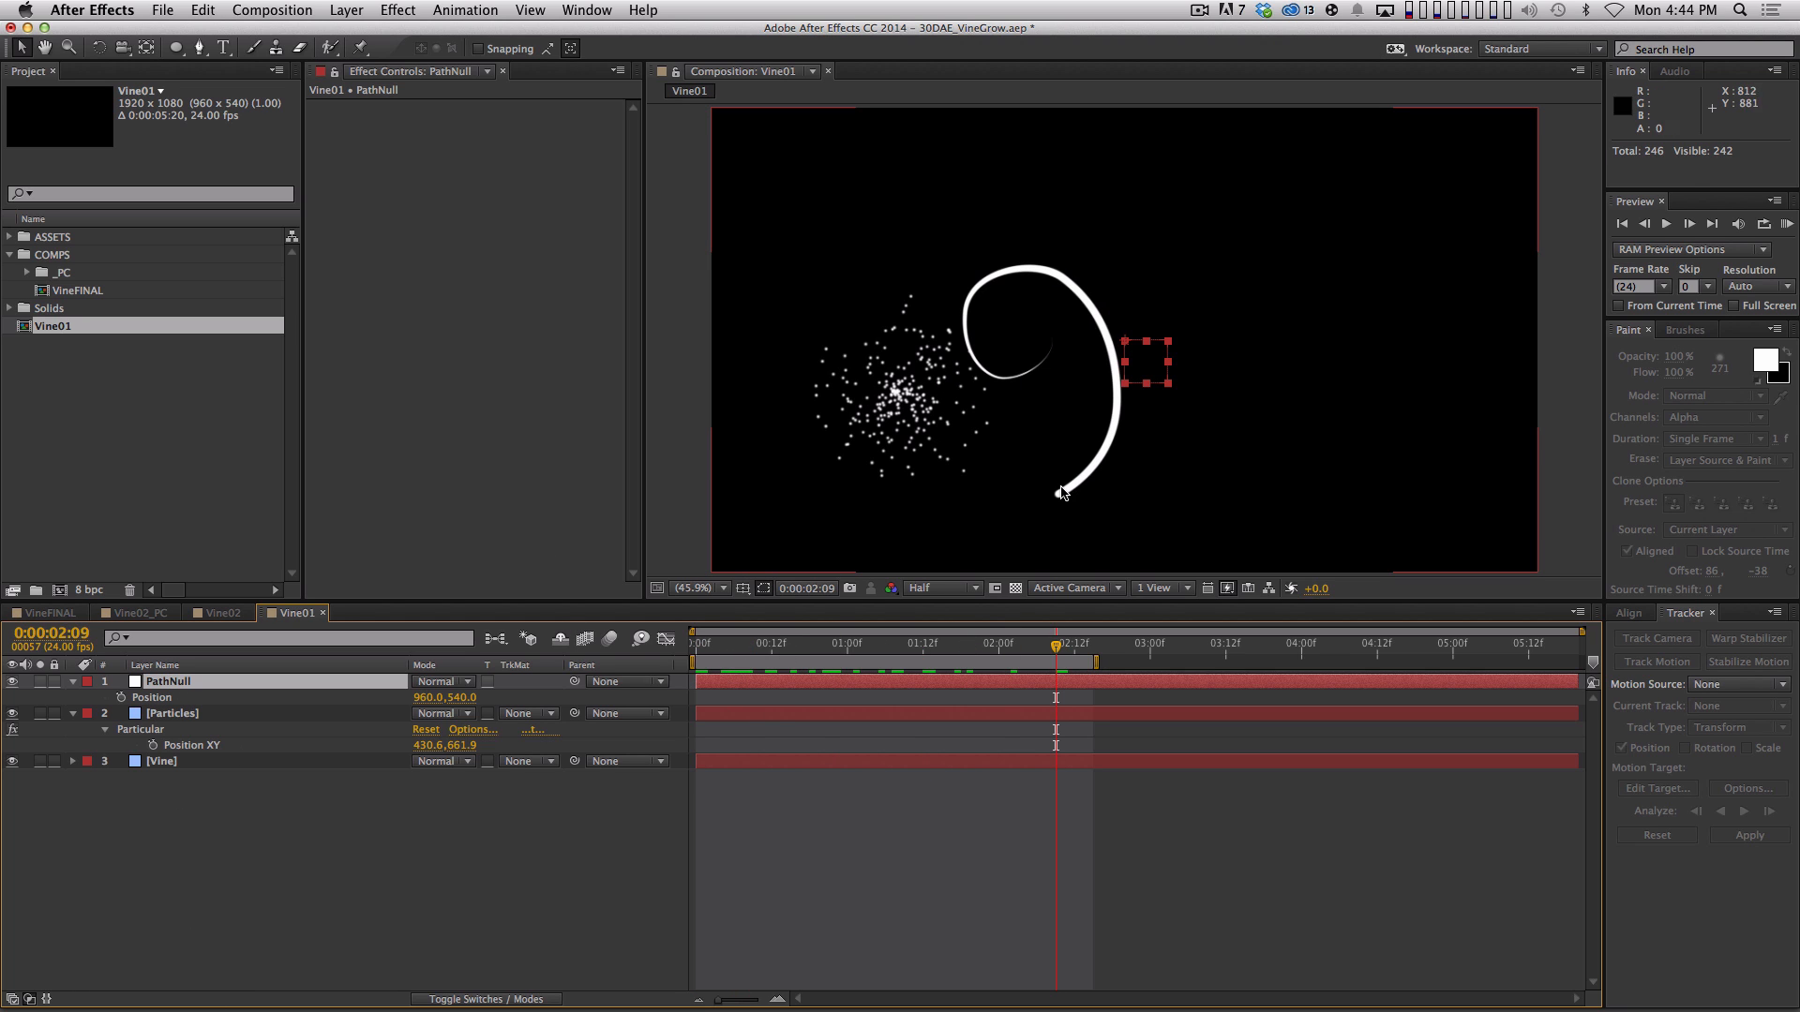
{"action": "left_click", "coordinate": [223, 764]}
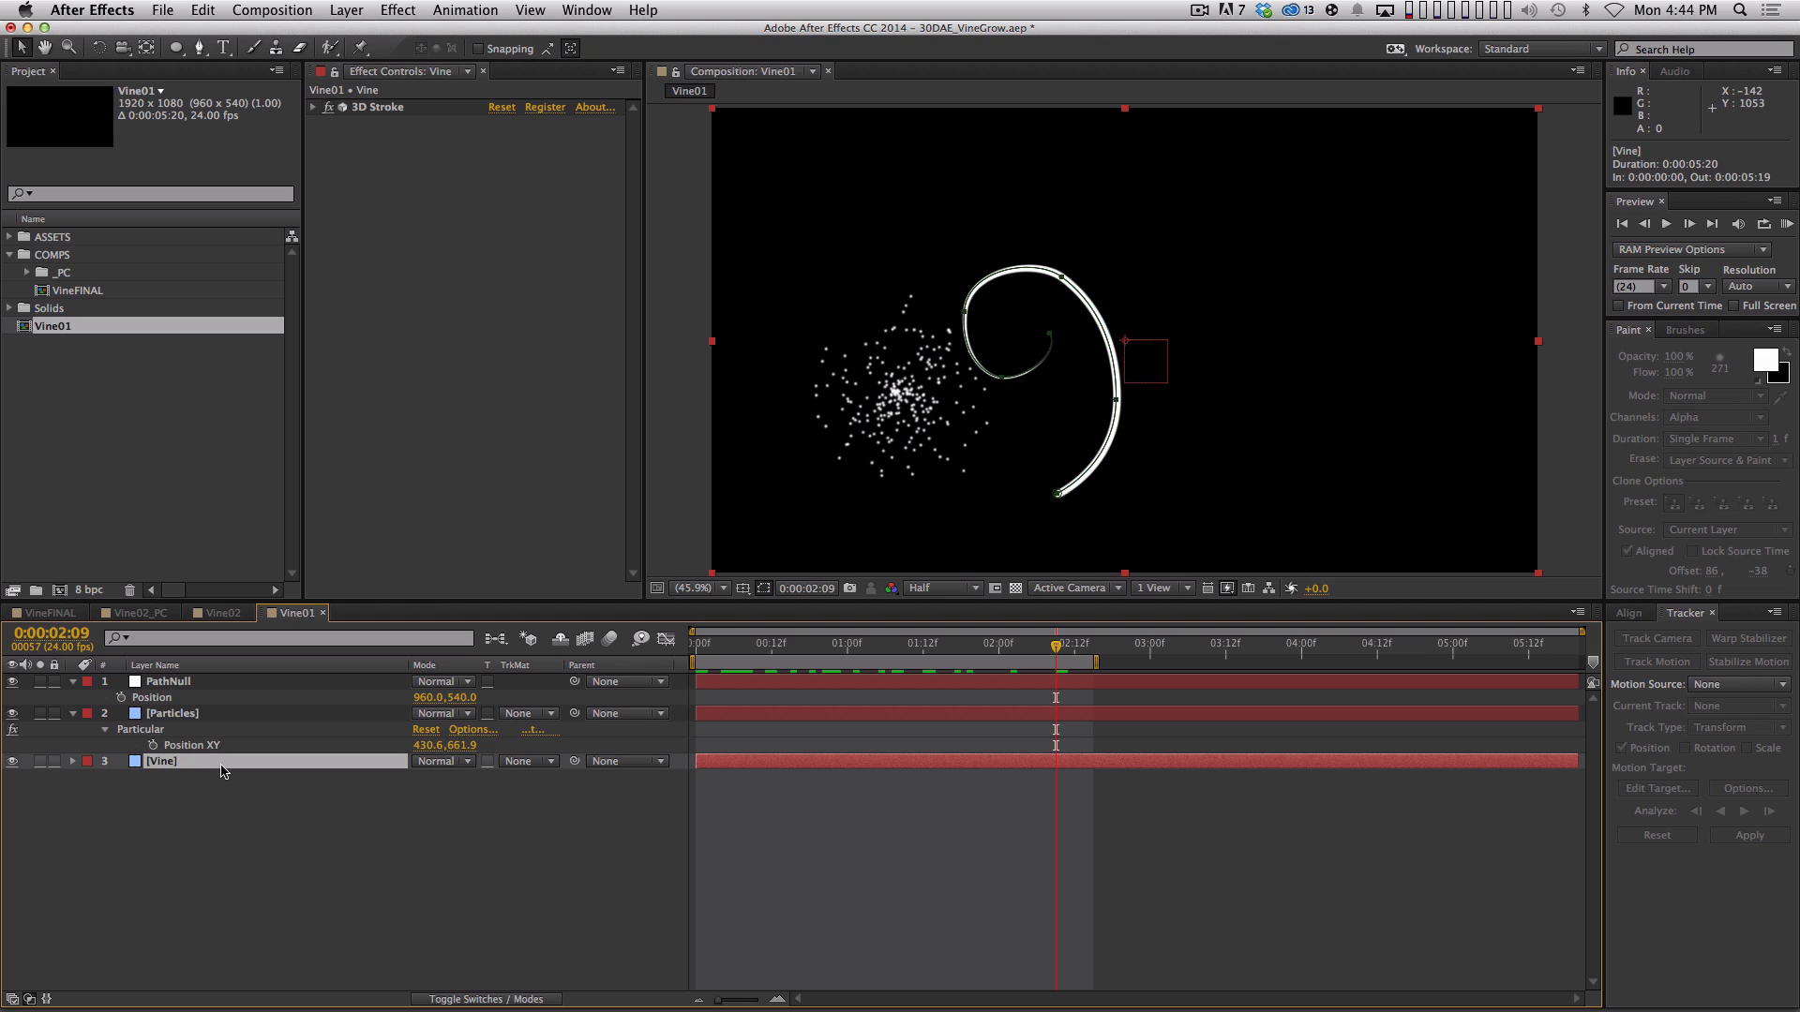
{"action": "key", "text": "m"}
{"action": "left_click", "coordinate": [152, 778]}
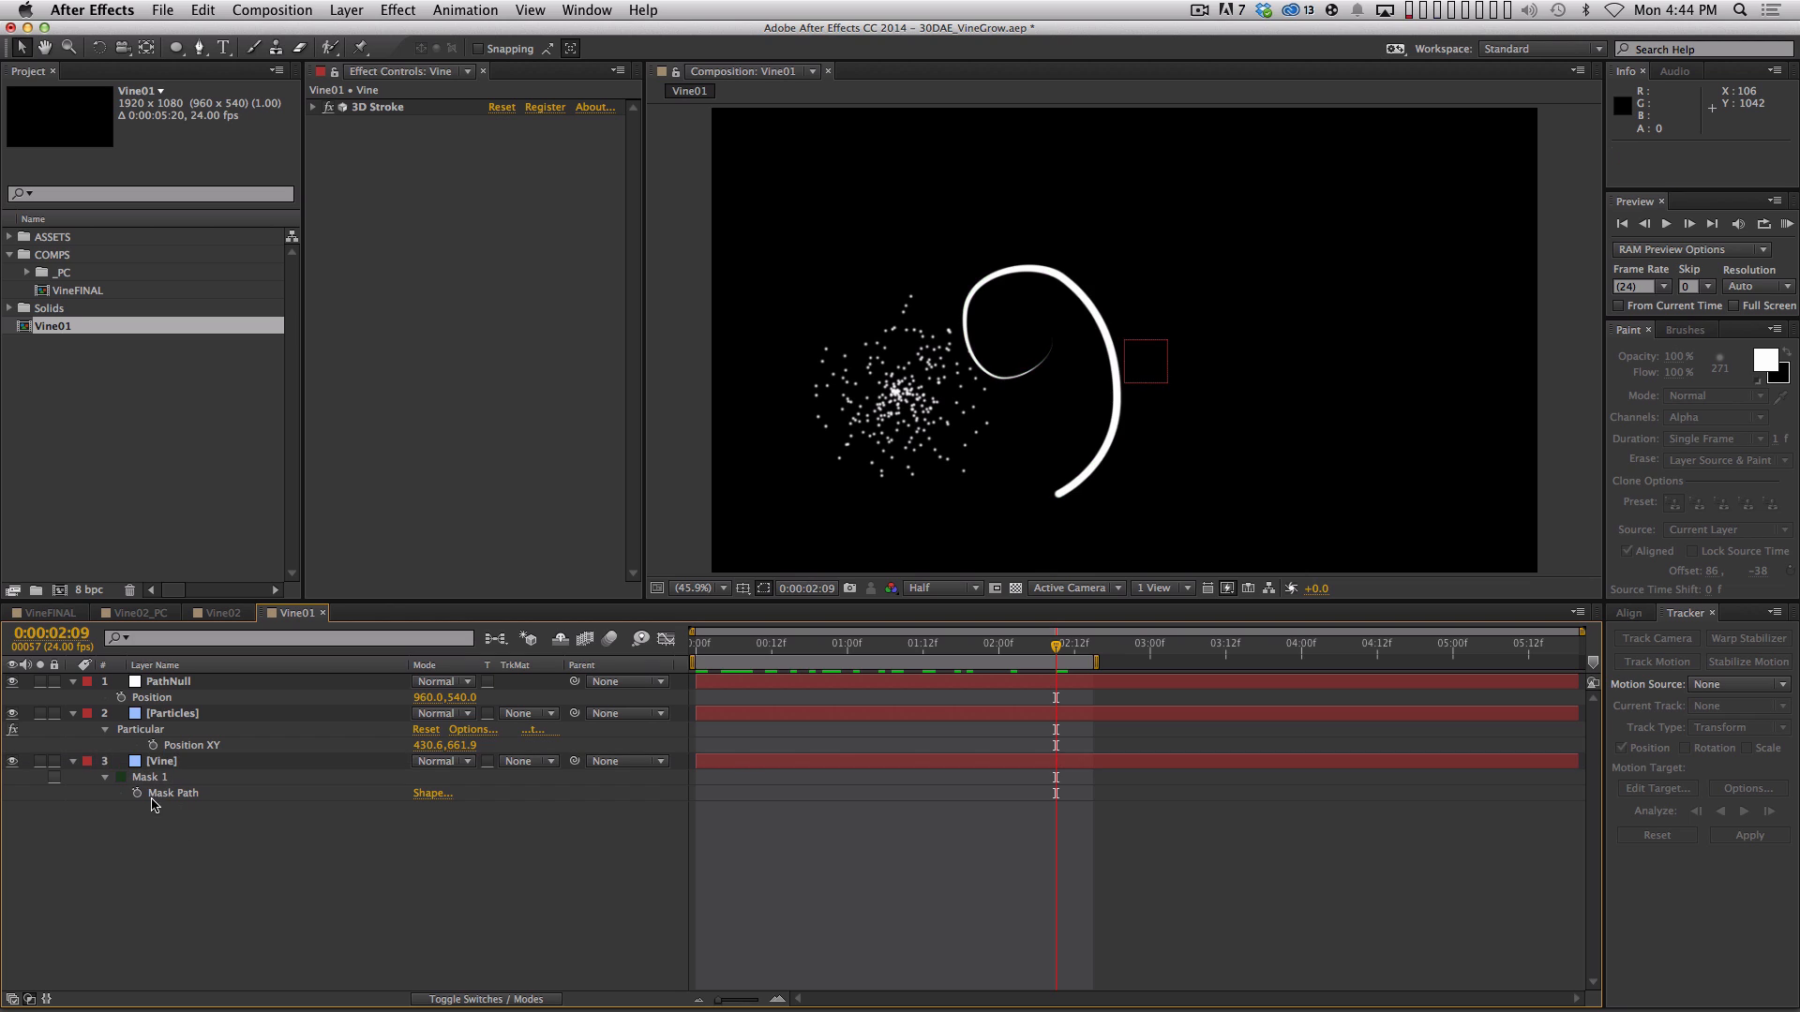
{"action": "left_click", "coordinate": [137, 793]}
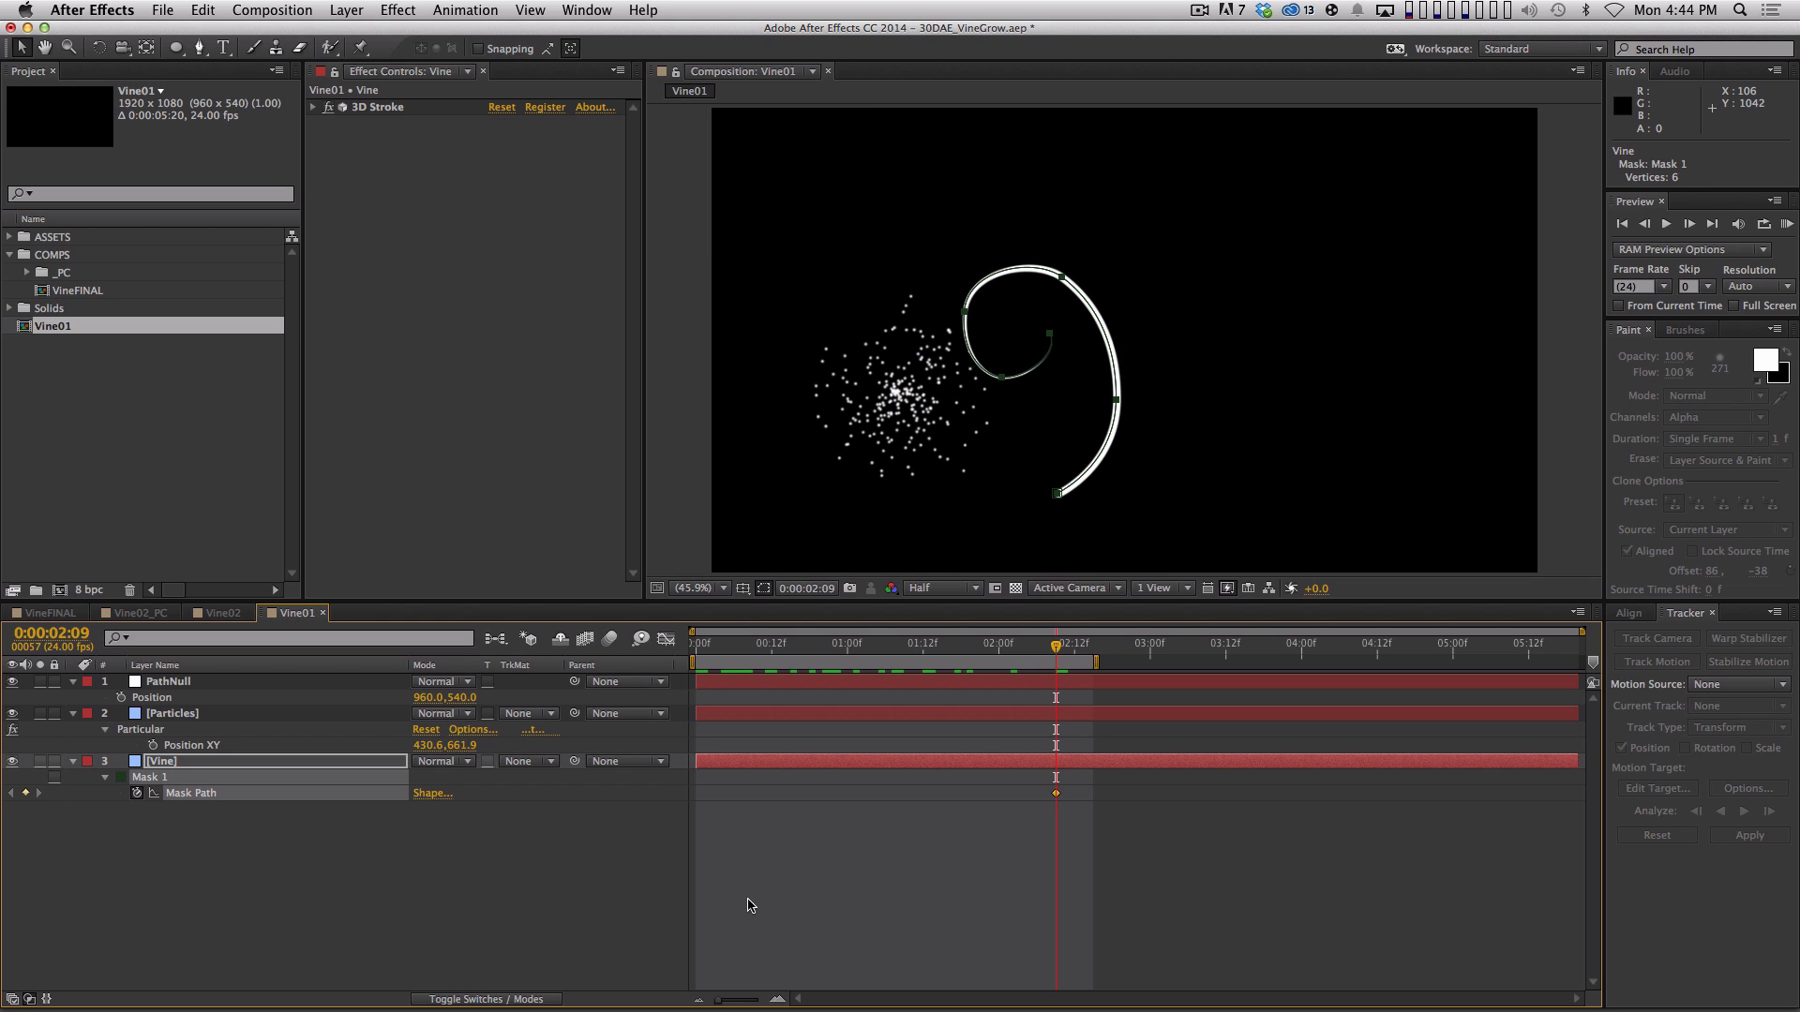
{"action": "left_click", "coordinate": [1042, 907]}
{"action": "left_click_drag", "start_coordinate": [1038, 790], "coordinate": [1106, 839]}
{"action": "key", "text": "super+c"}
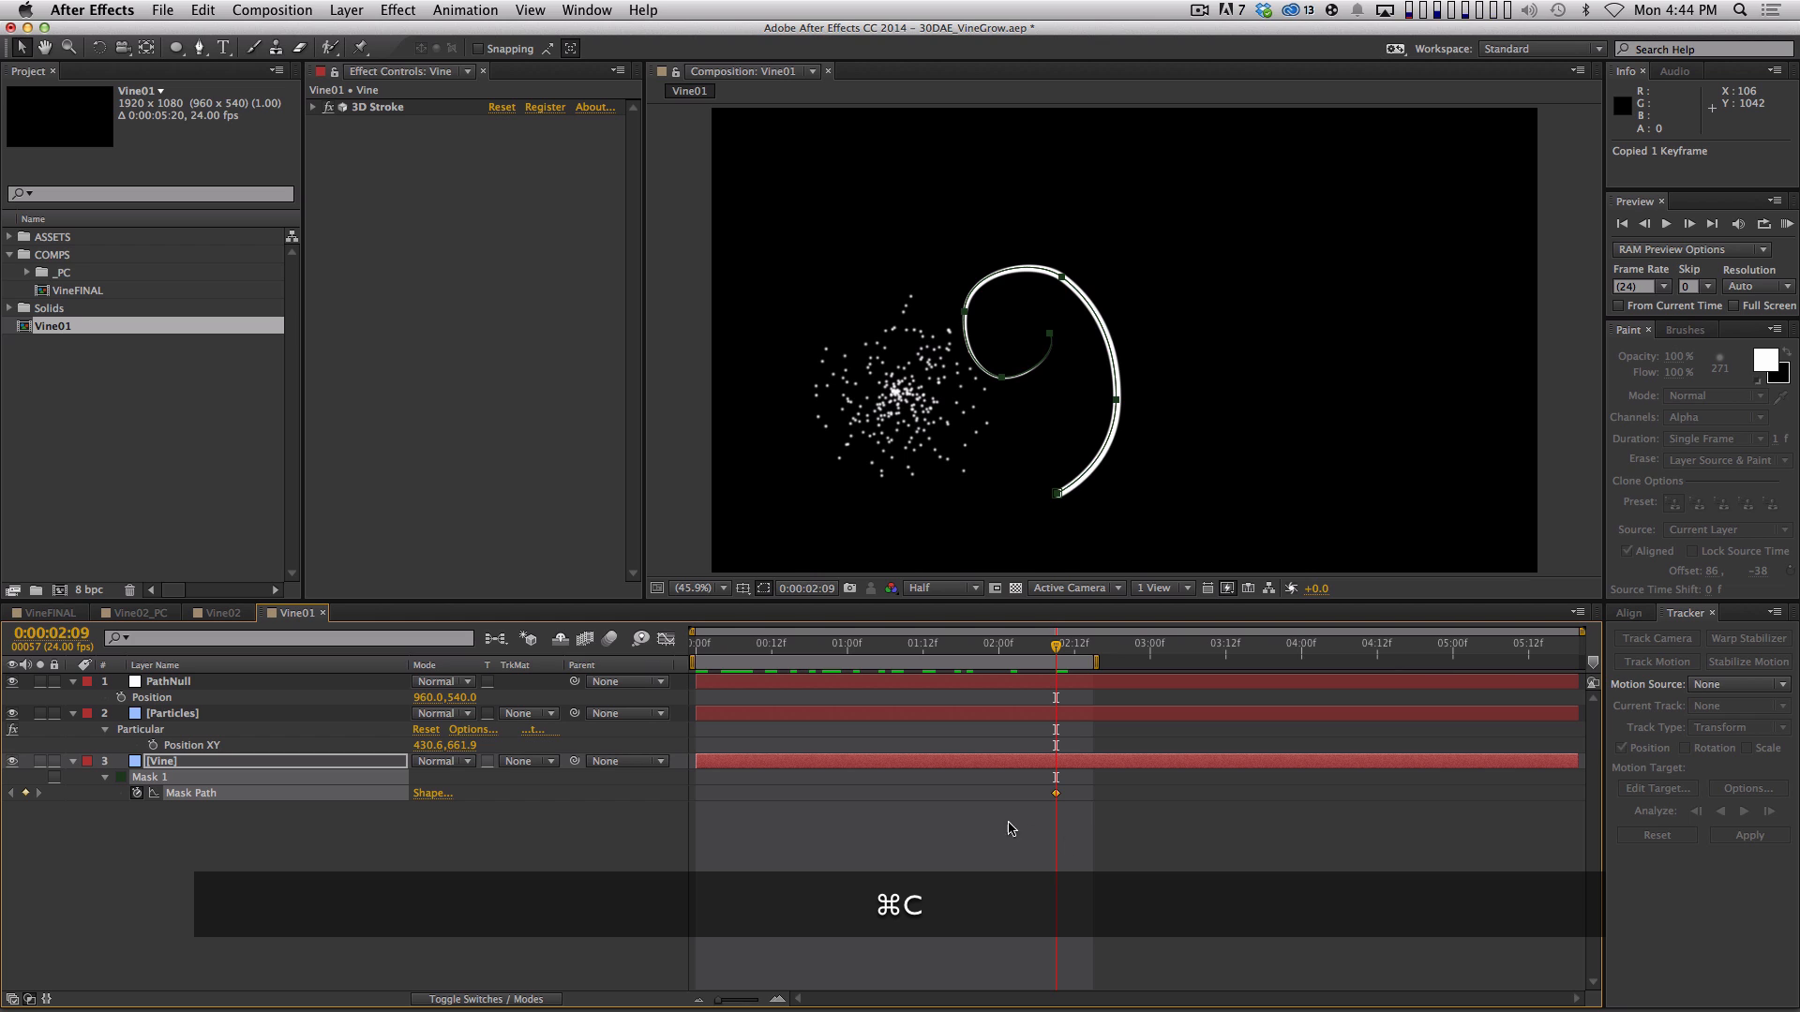
Paste the copied Mask Path keyframe onto PathNull's Position property at the first frame
{"action": "left_click", "coordinate": [155, 700]}
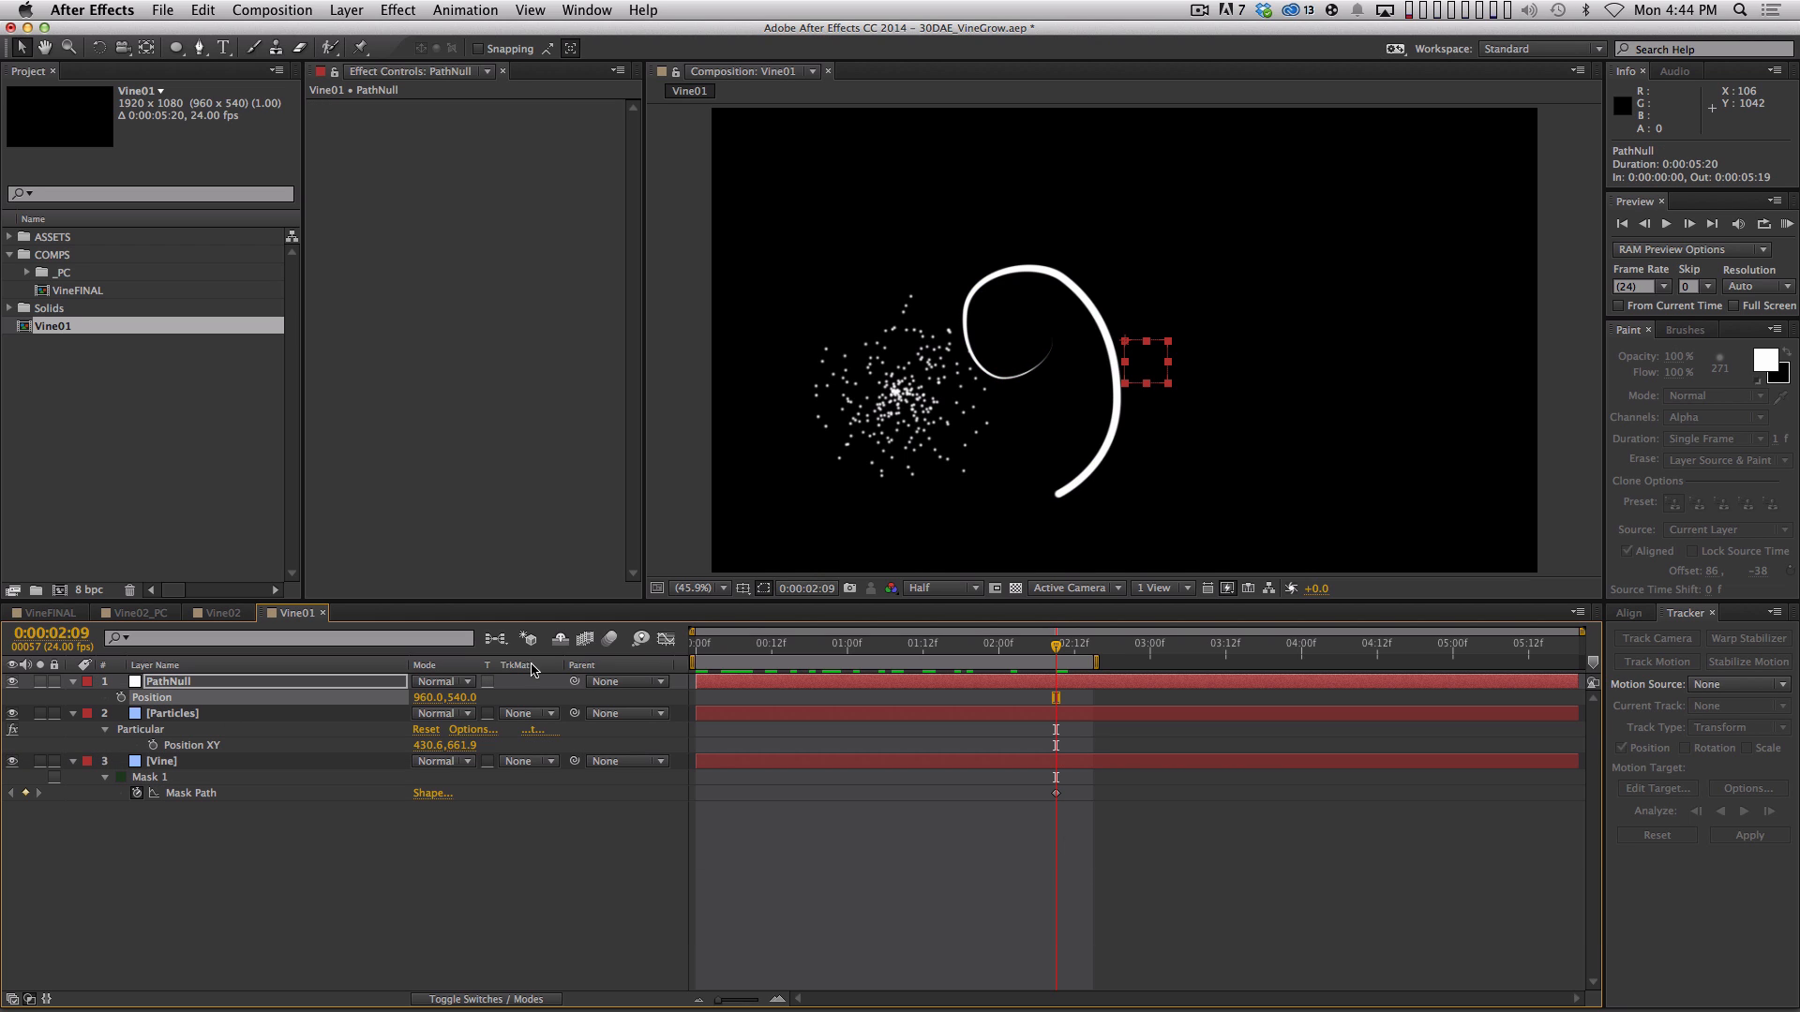
{"action": "left_click_drag", "start_coordinate": [933, 649], "coordinate": [585, 645]}
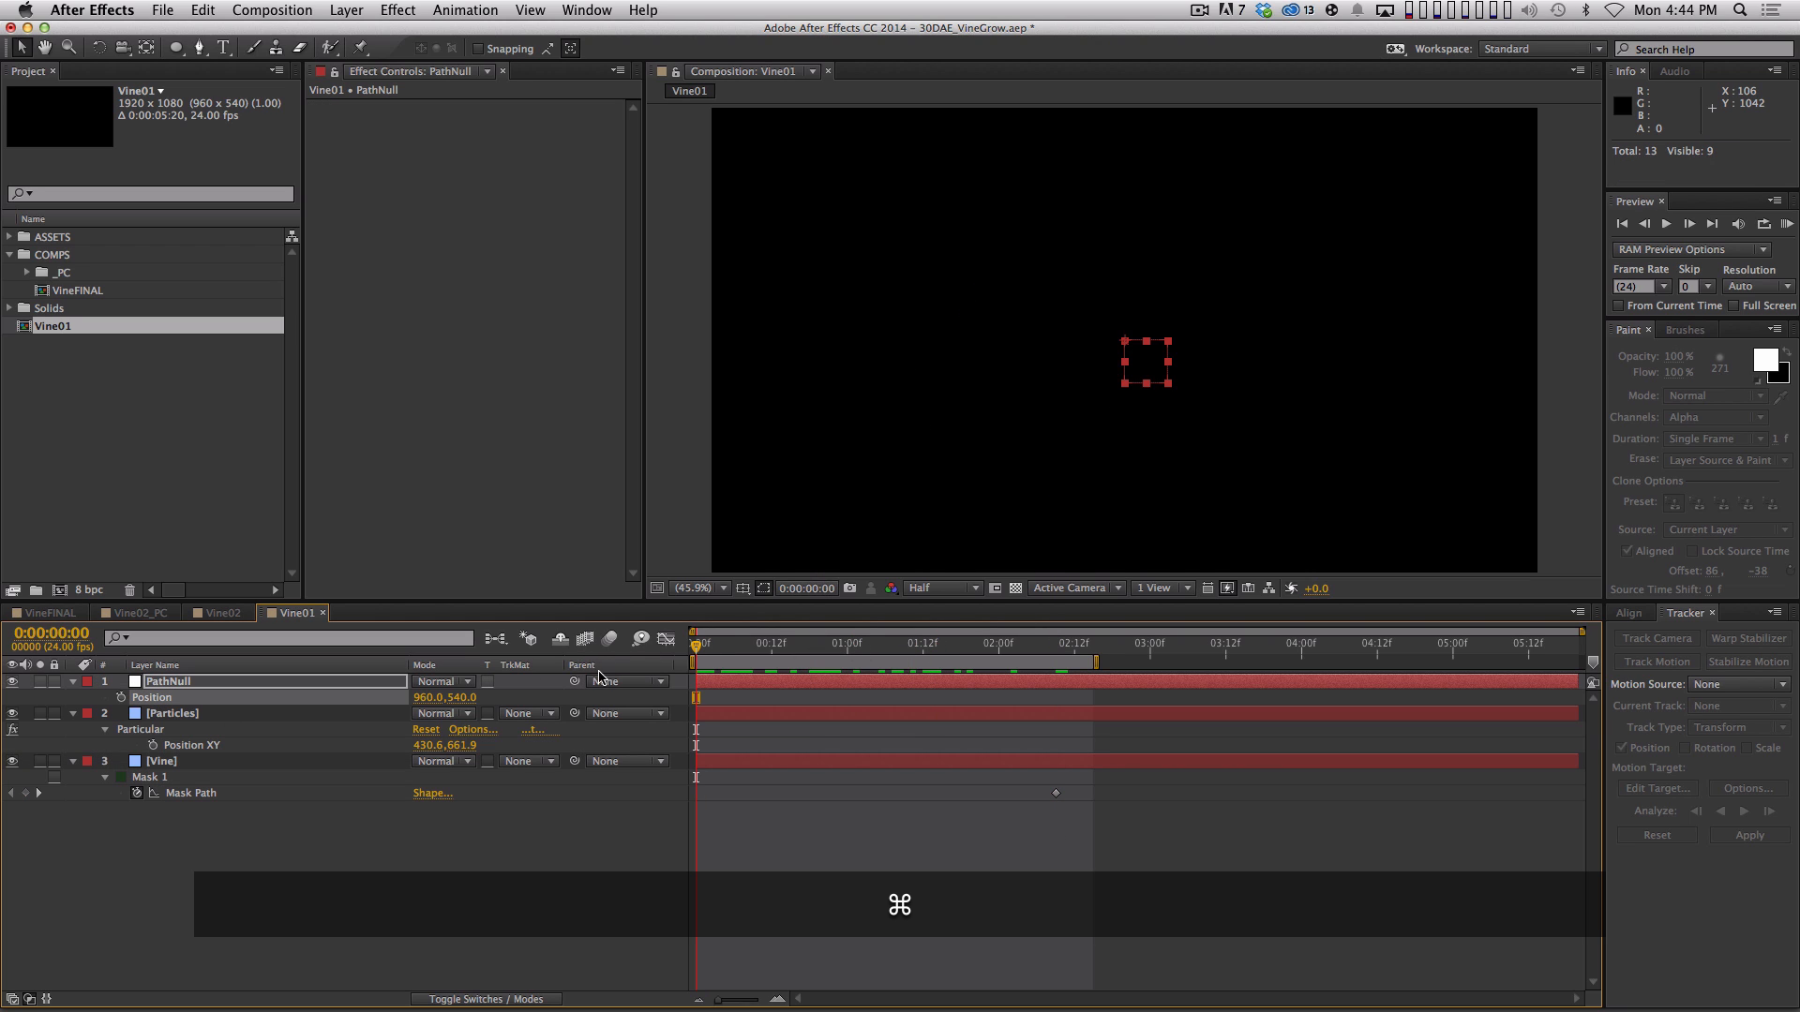
{"action": "key", "text": "super+v"}
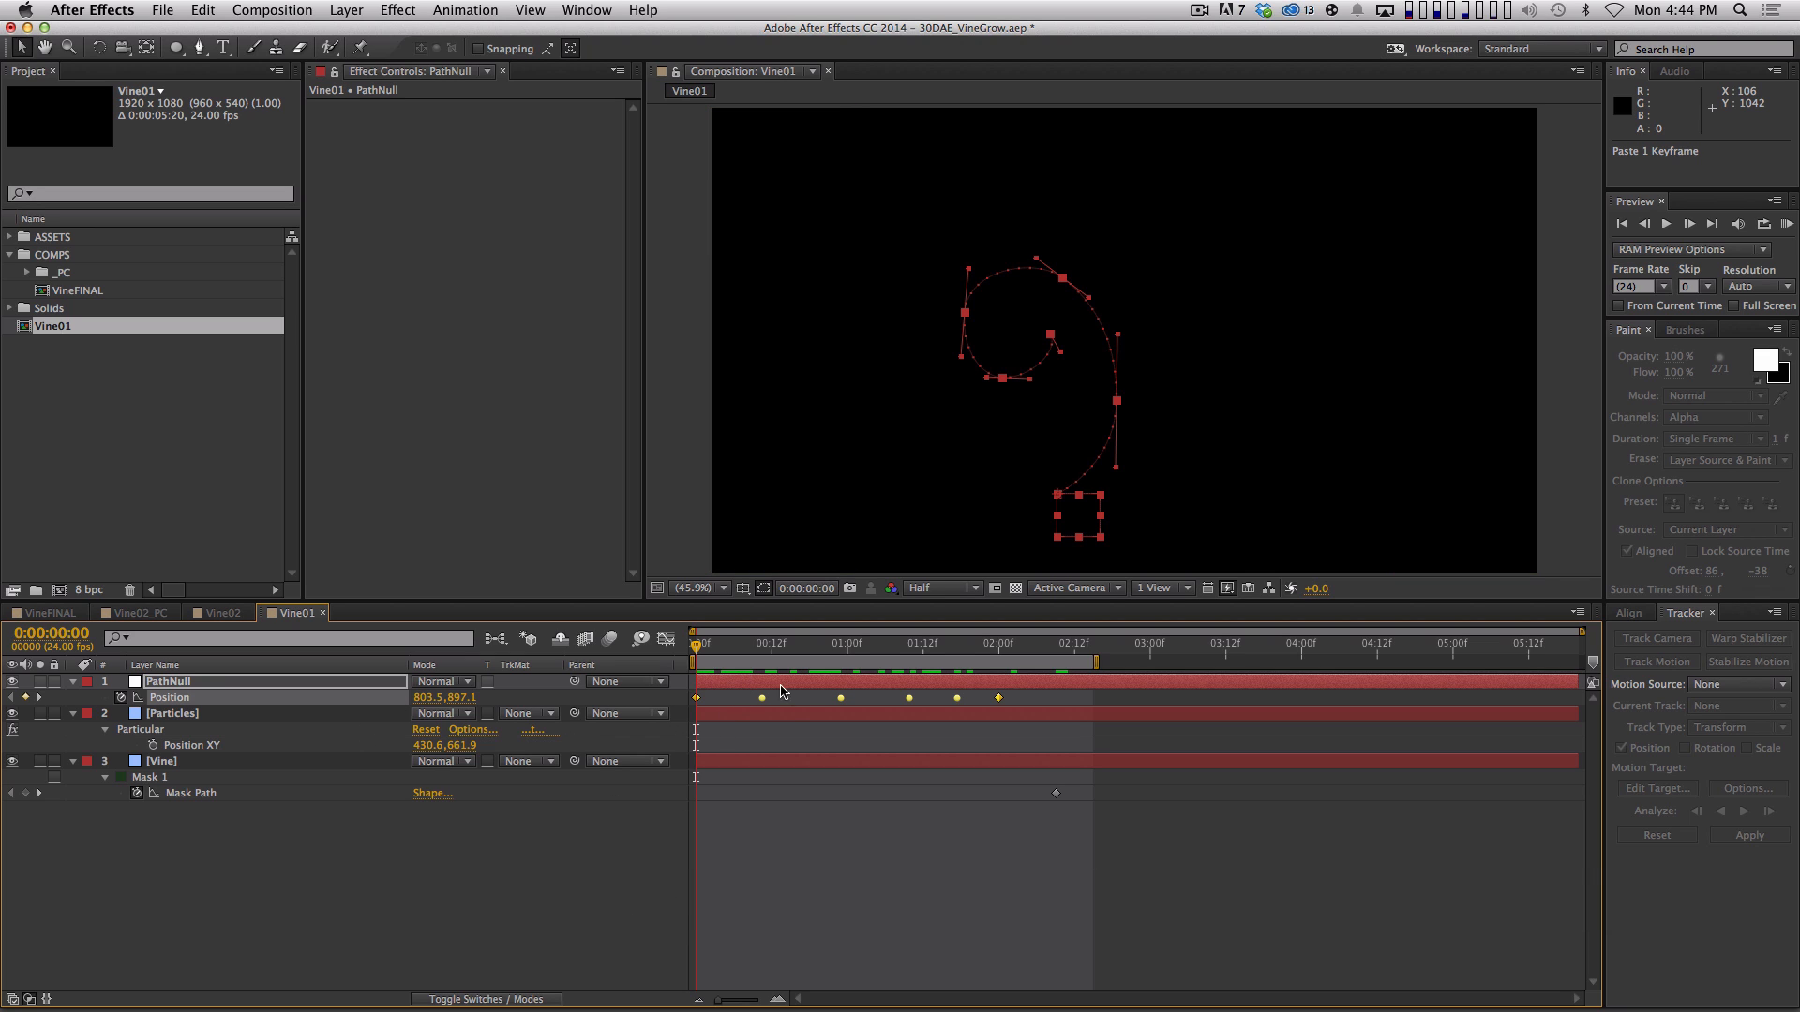
{"action": "left_click", "coordinate": [813, 846]}
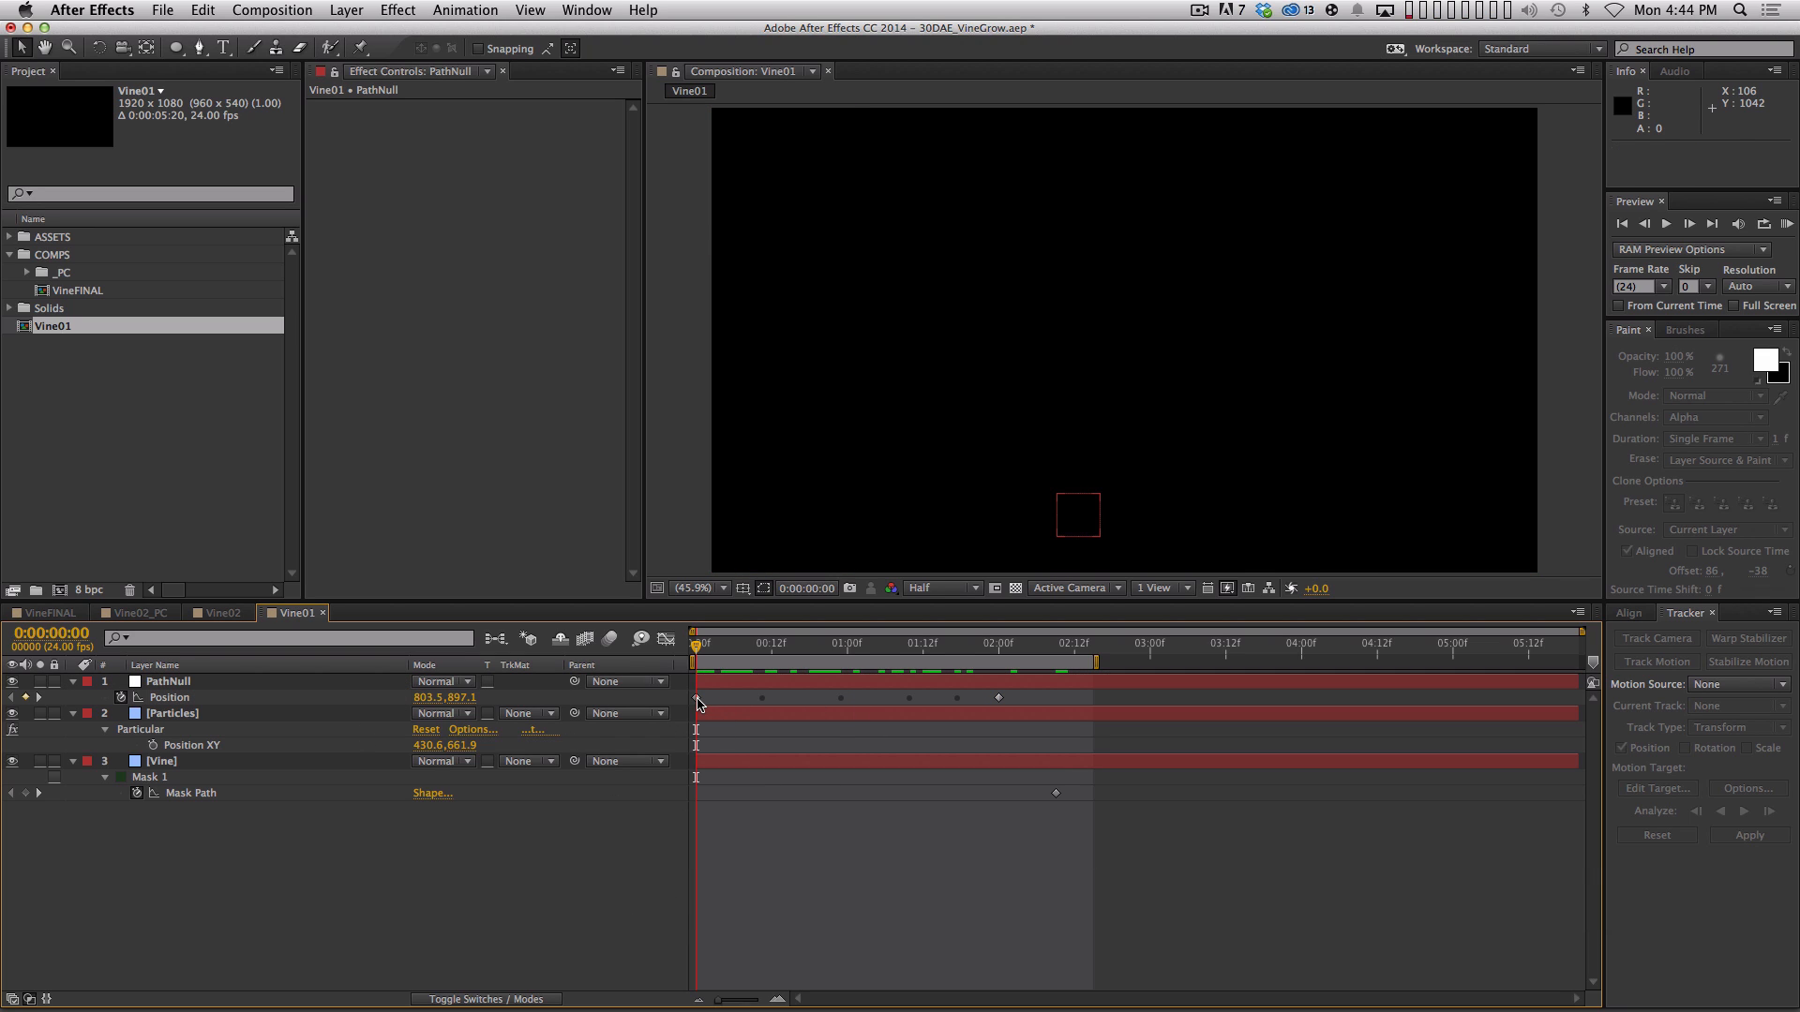
Move PathNull's last Position keyframe to 0:00:01:20 and apply Easy Ease to its last and first keyframes
{"action": "left_click", "coordinate": [695, 698]}
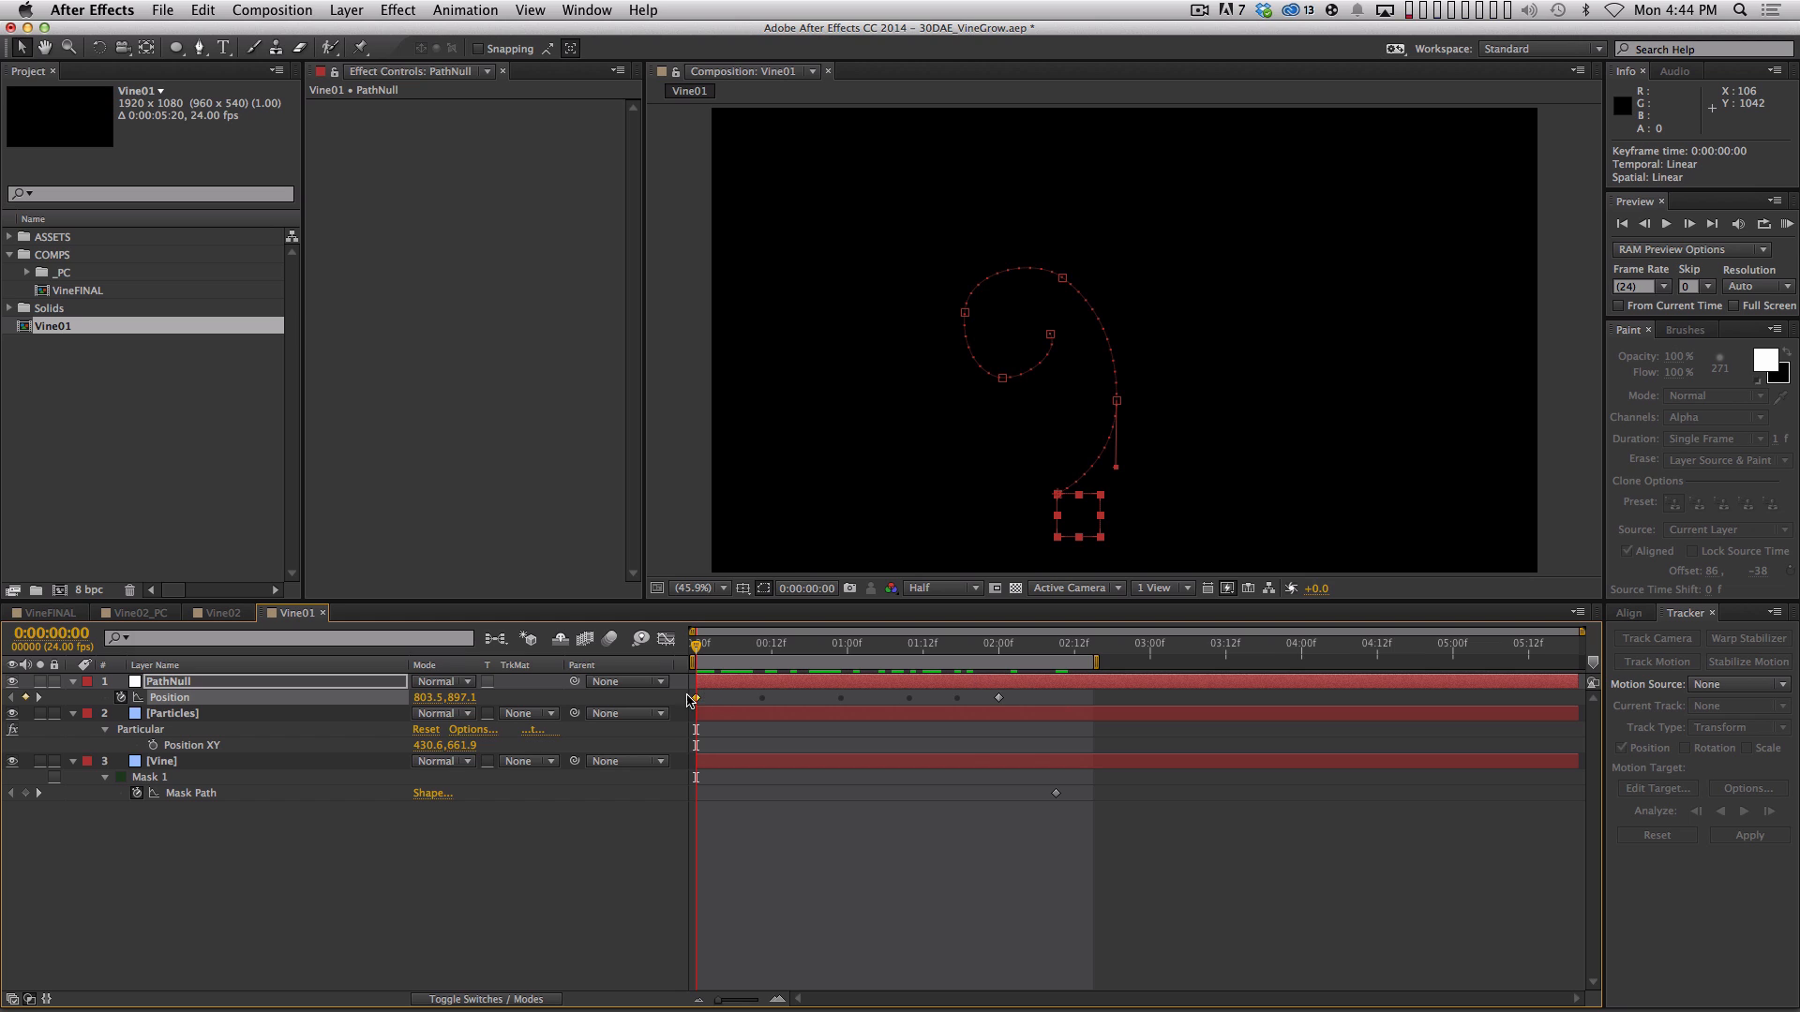
{"action": "left_click_drag", "start_coordinate": [729, 698], "coordinate": [970, 704]}
{"action": "left_click", "coordinate": [755, 699]}
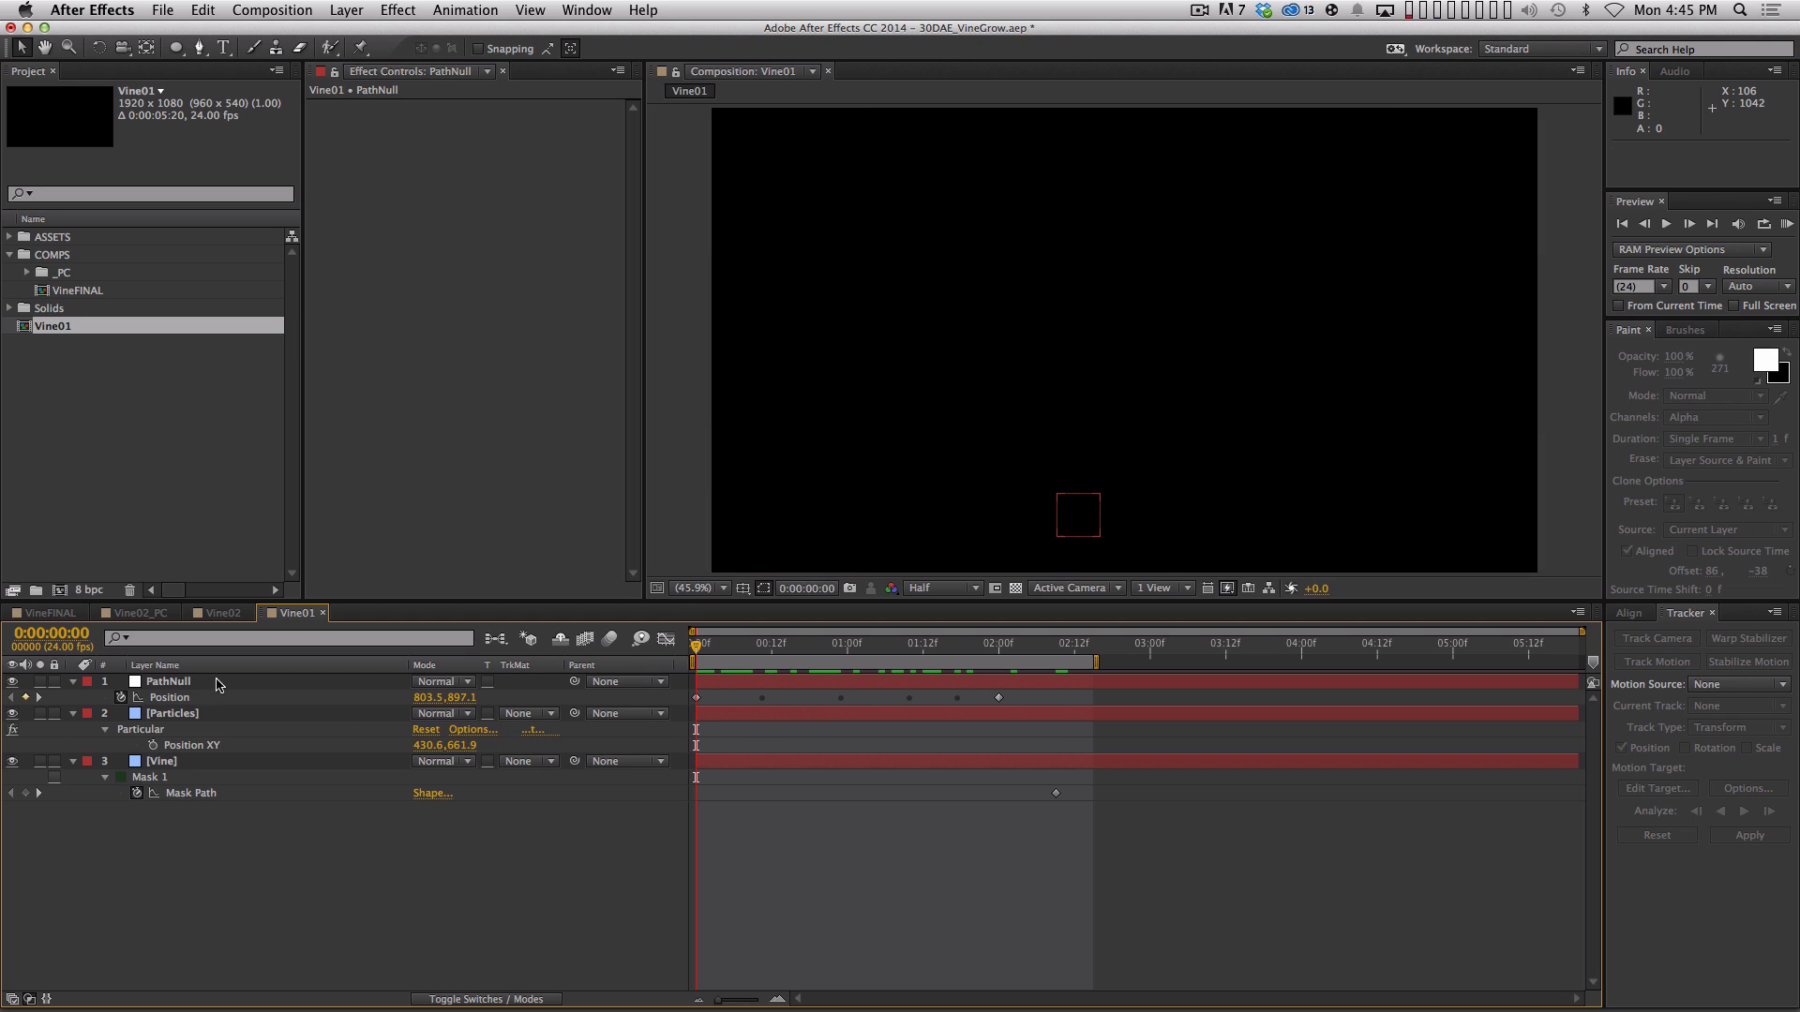
{"action": "left_click", "coordinate": [999, 697]}
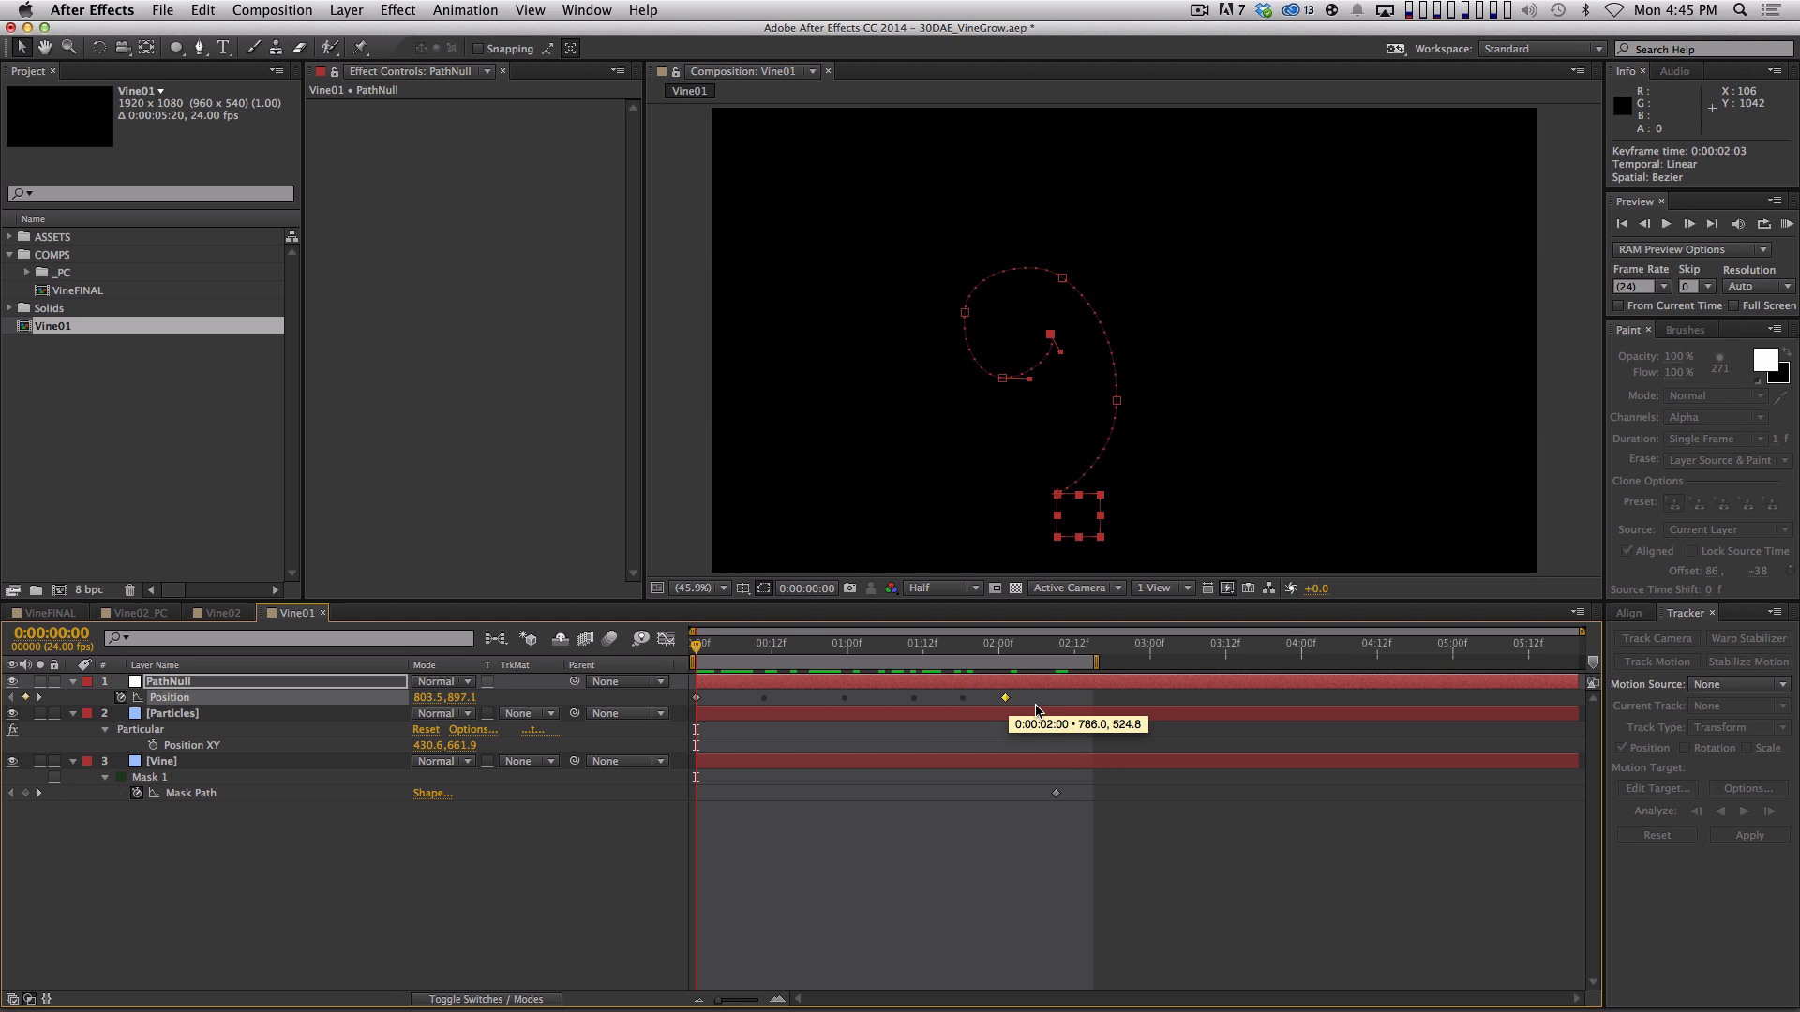
{"action": "mouse_move", "coordinate": [1036, 710]}
{"action": "left_mouse_down"}
{"action": "mouse_move", "coordinate": [935, 710]}
{"action": "mouse_move", "coordinate": [1023, 710]}
{"action": "left_mouse_up"}
{"action": "key", "text": "F9"}
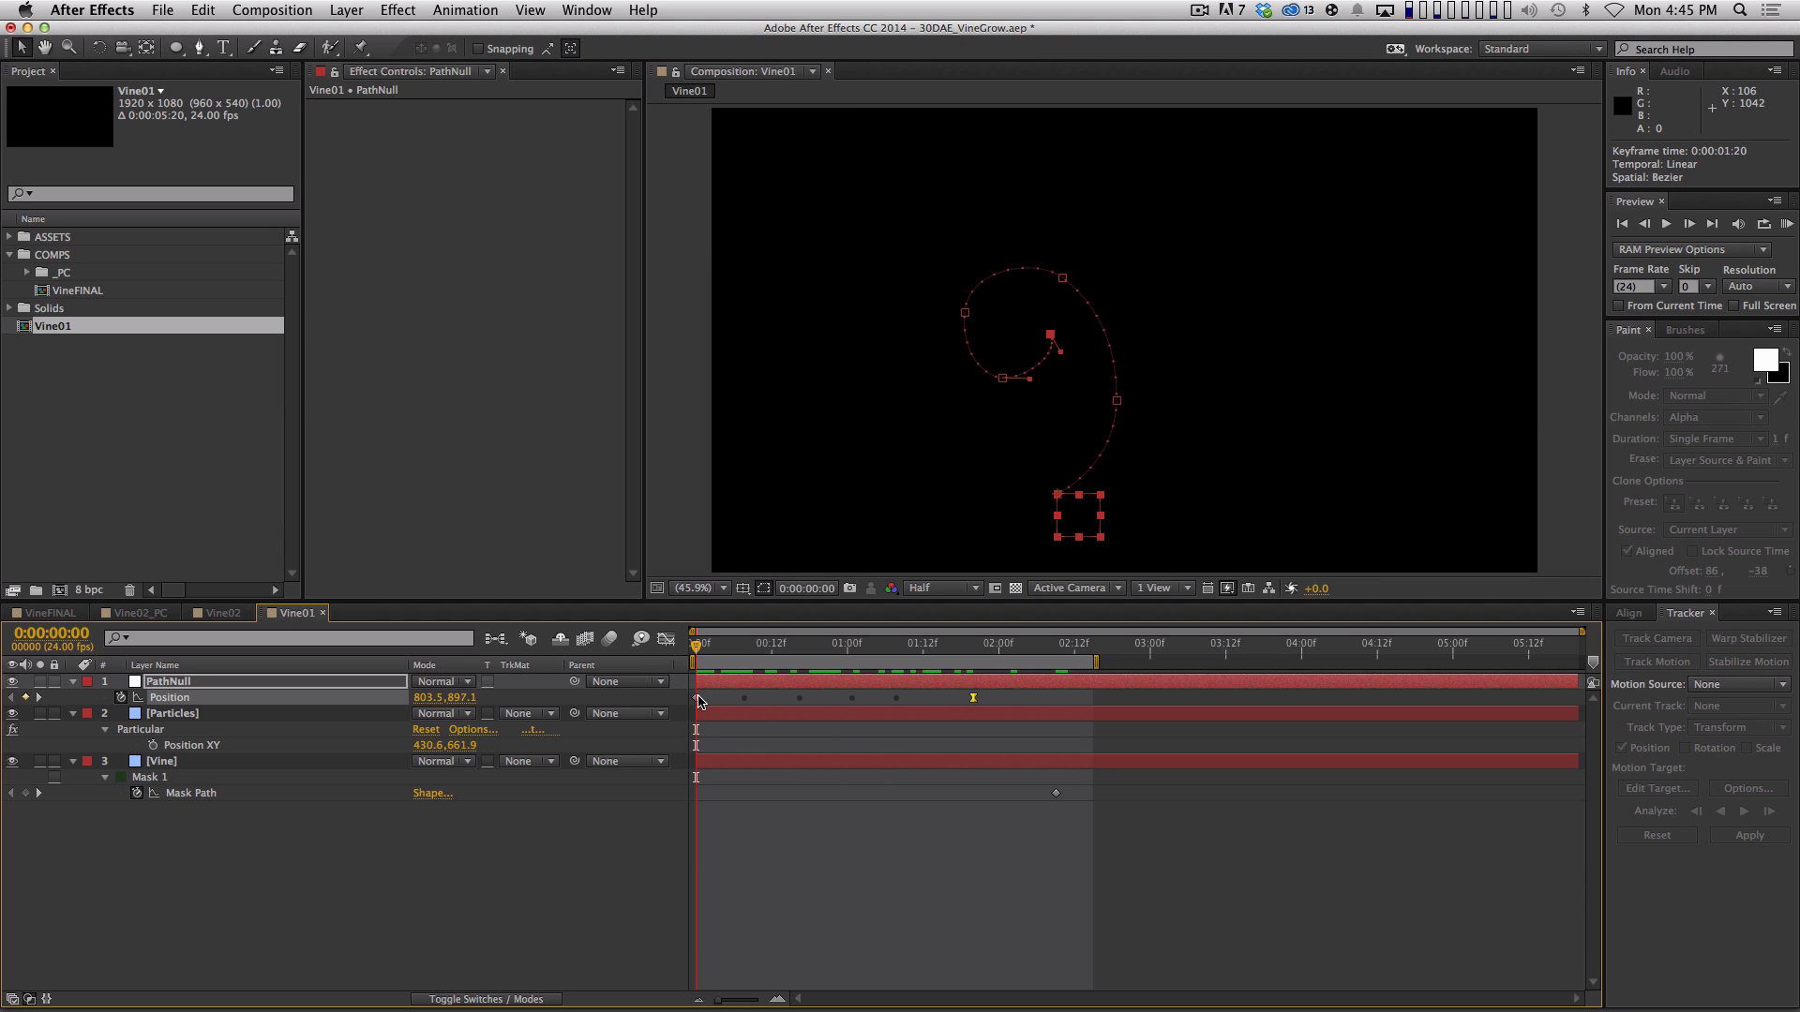
{"action": "left_click", "coordinate": [697, 697]}
{"action": "key", "text": "F9"}
{"action": "left_click", "coordinate": [947, 928]}
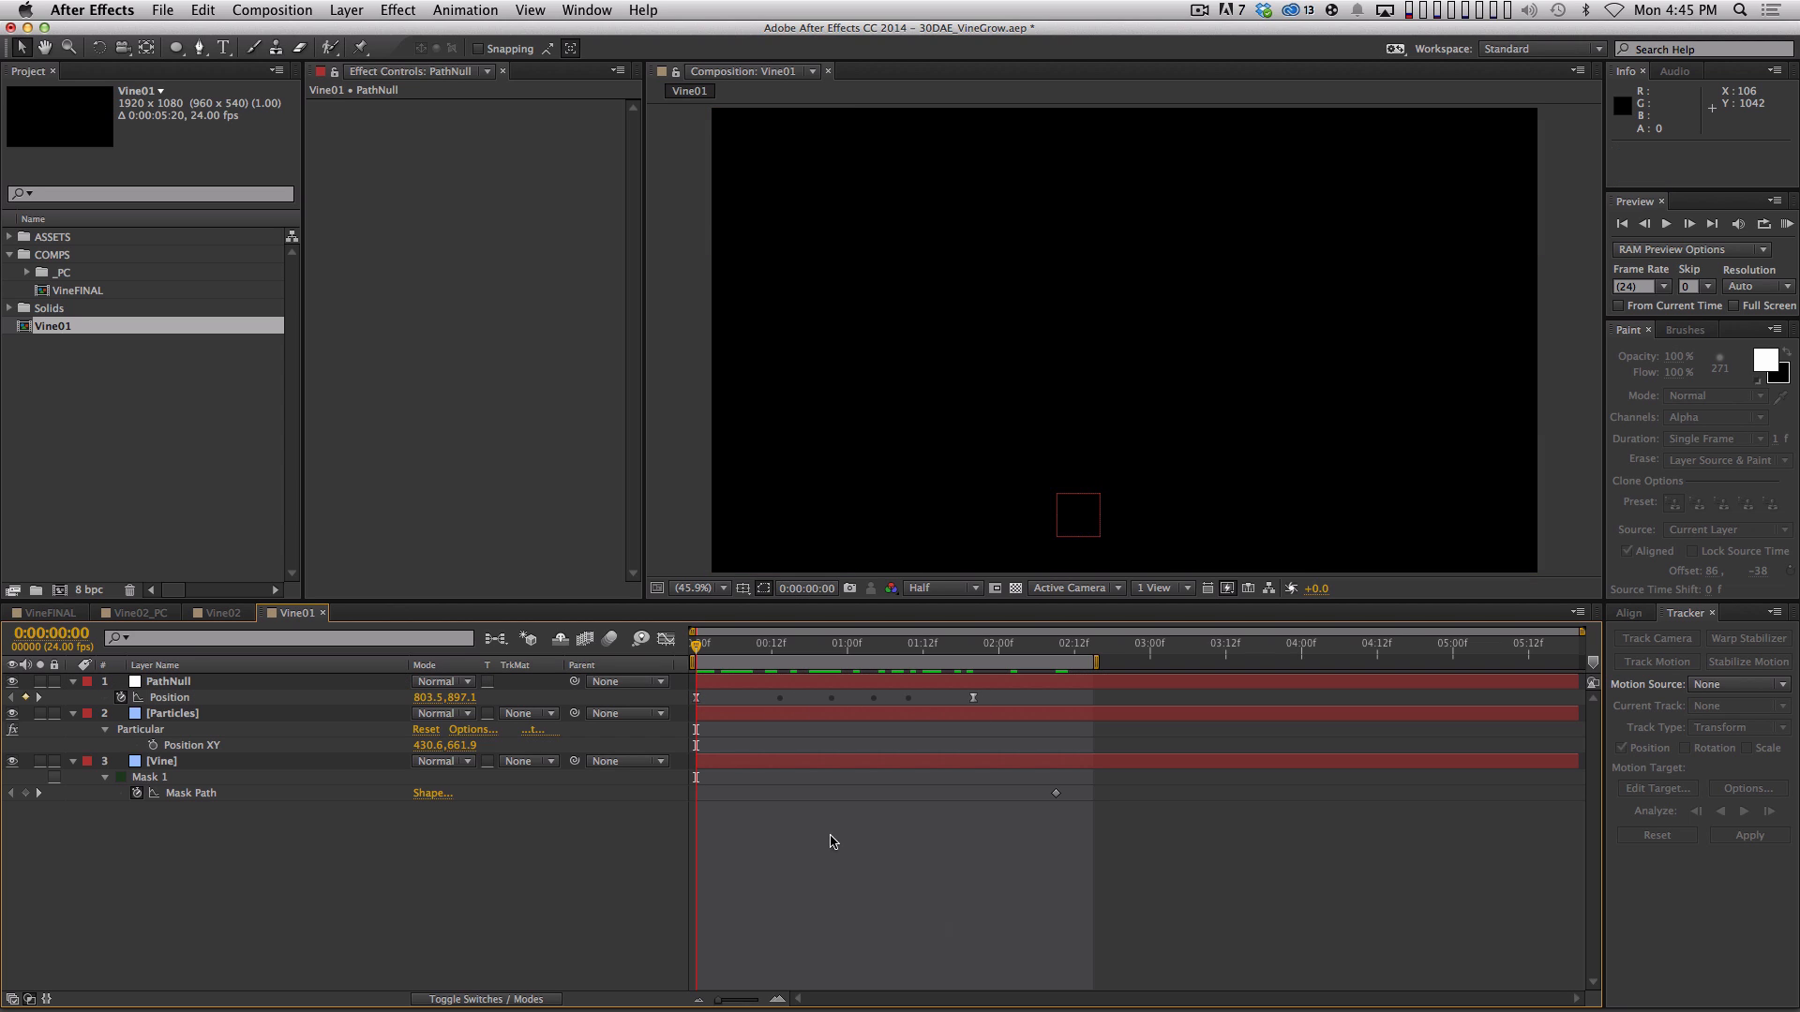
Reveal the Vine layer's animated properties and align PathNull's last Position keyframe with the 3D Stroke End keyframe at 0:00:02:00
{"action": "left_click", "coordinate": [229, 763]}
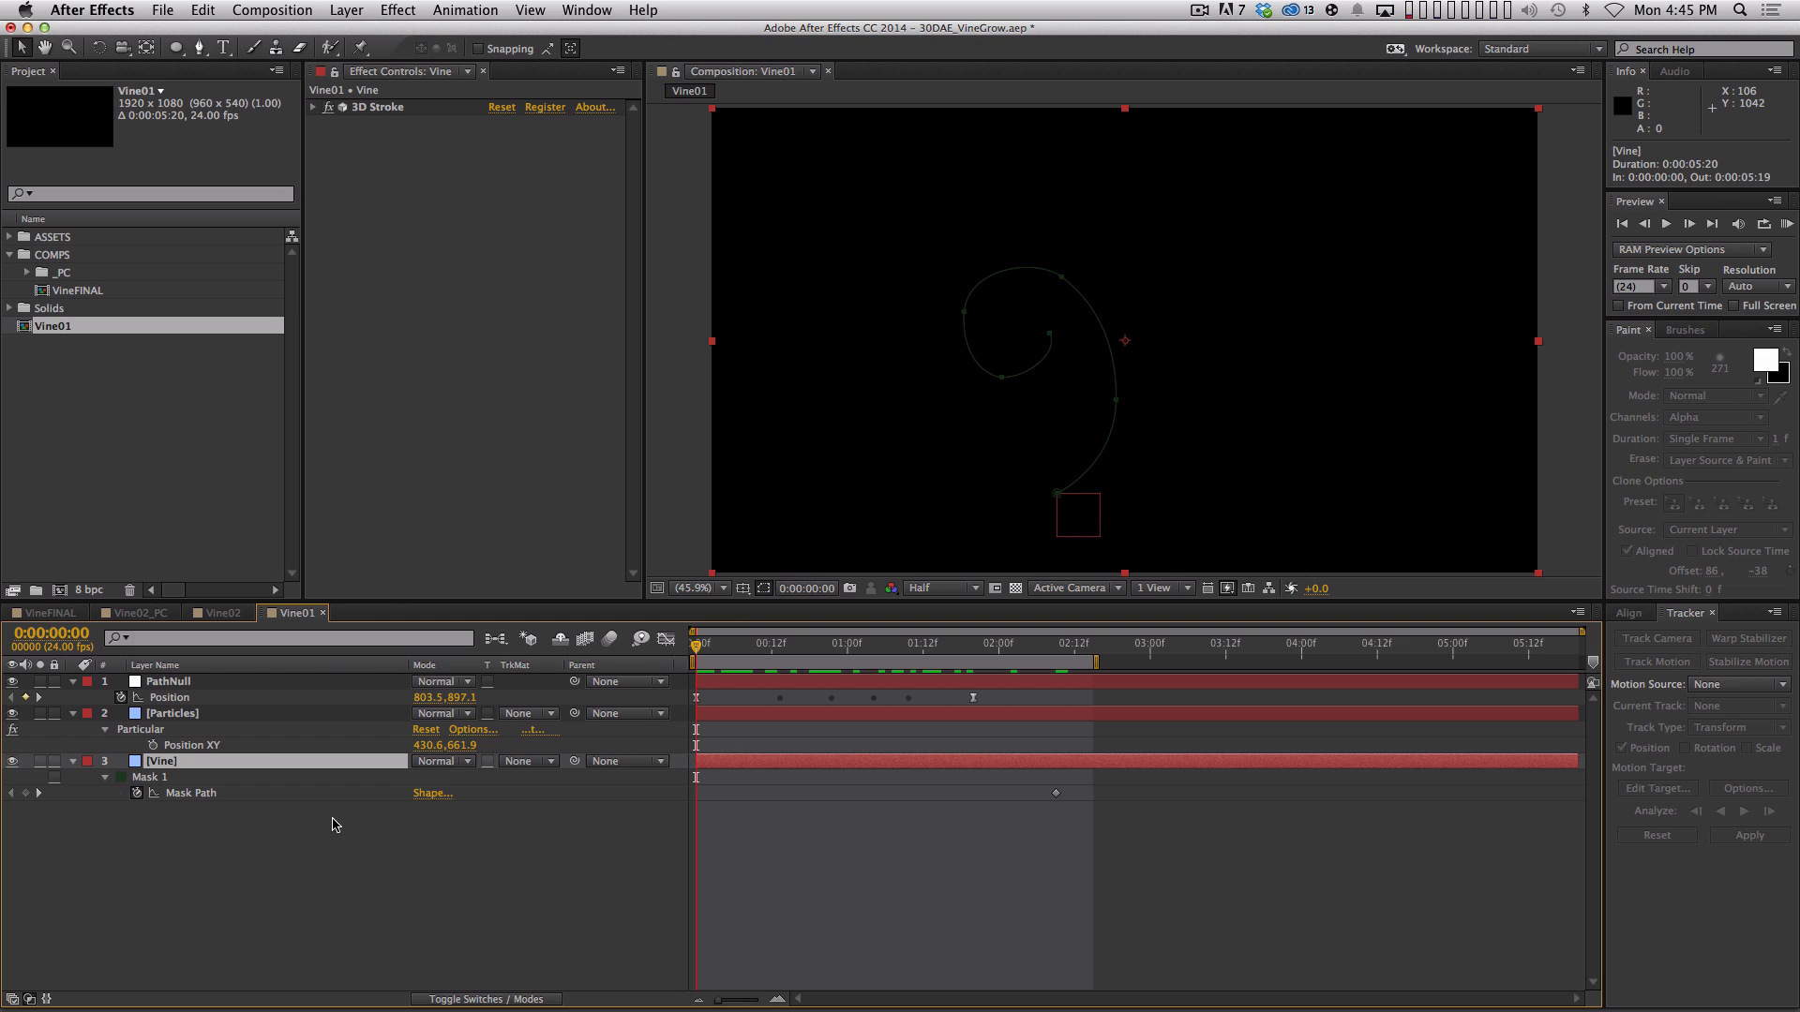
{"action": "key", "text": "u"}
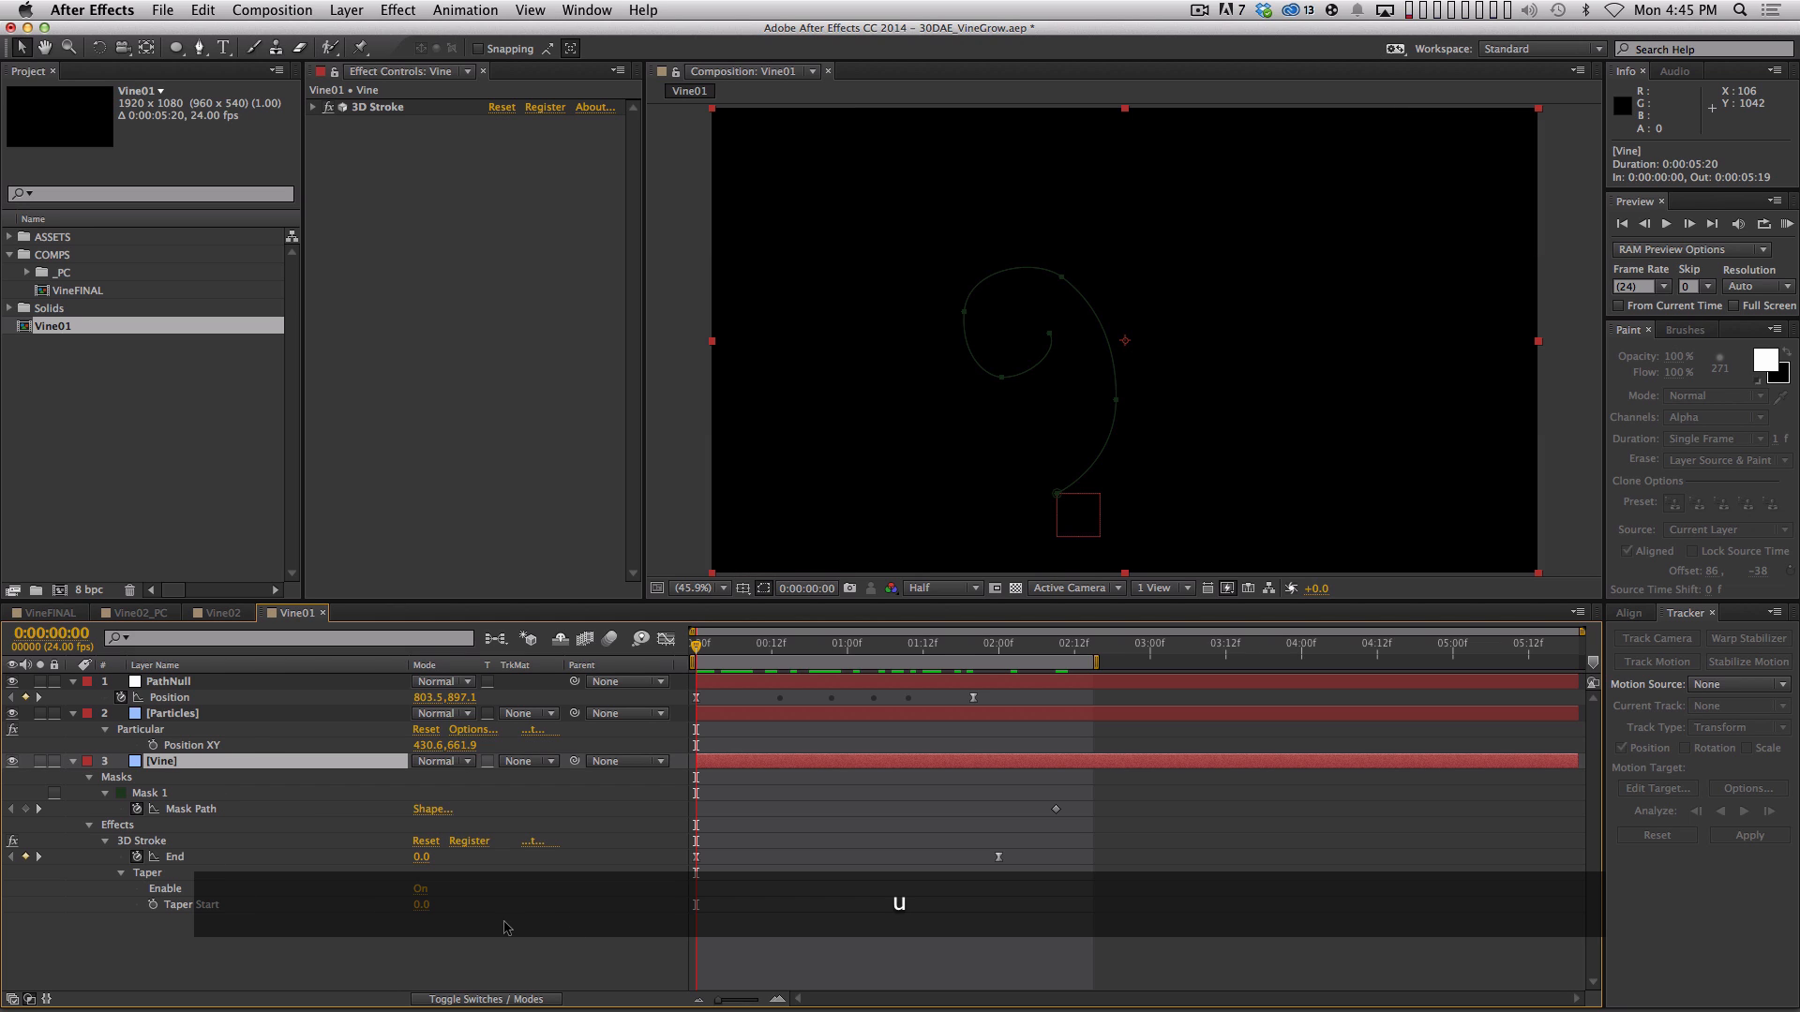
{"action": "left_click", "coordinate": [737, 901]}
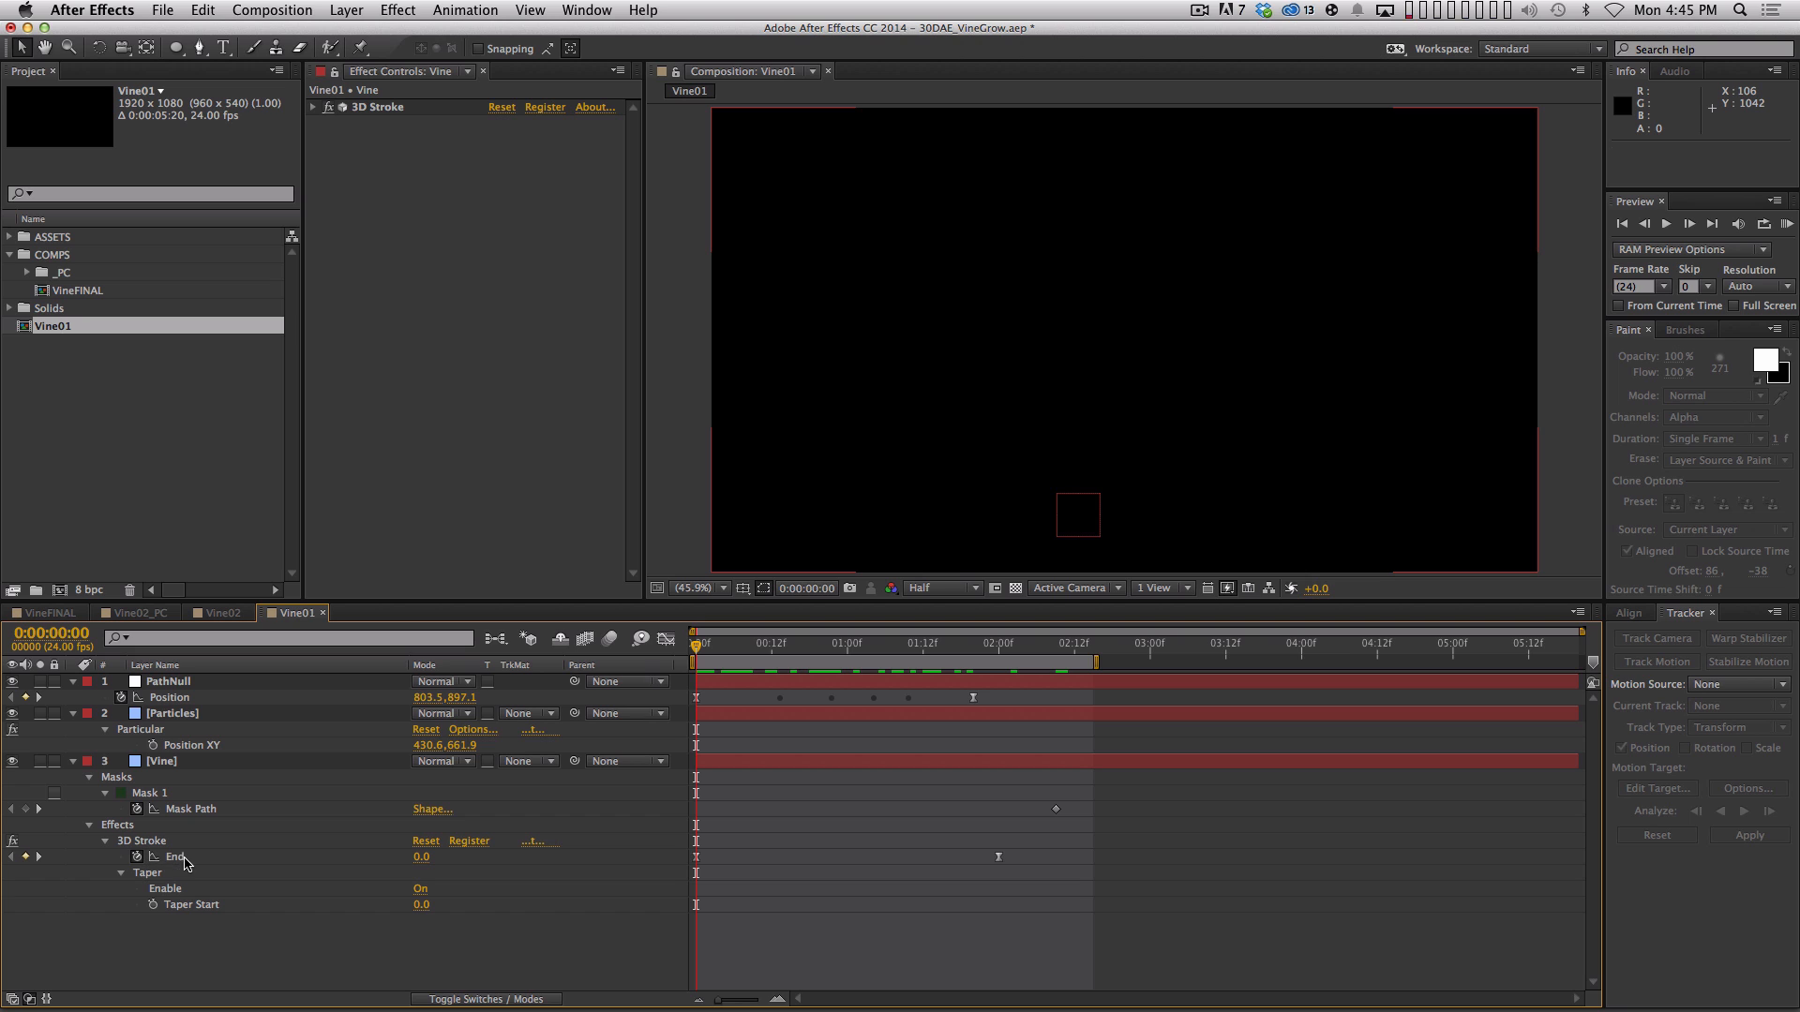
{"action": "key", "text": "space"}
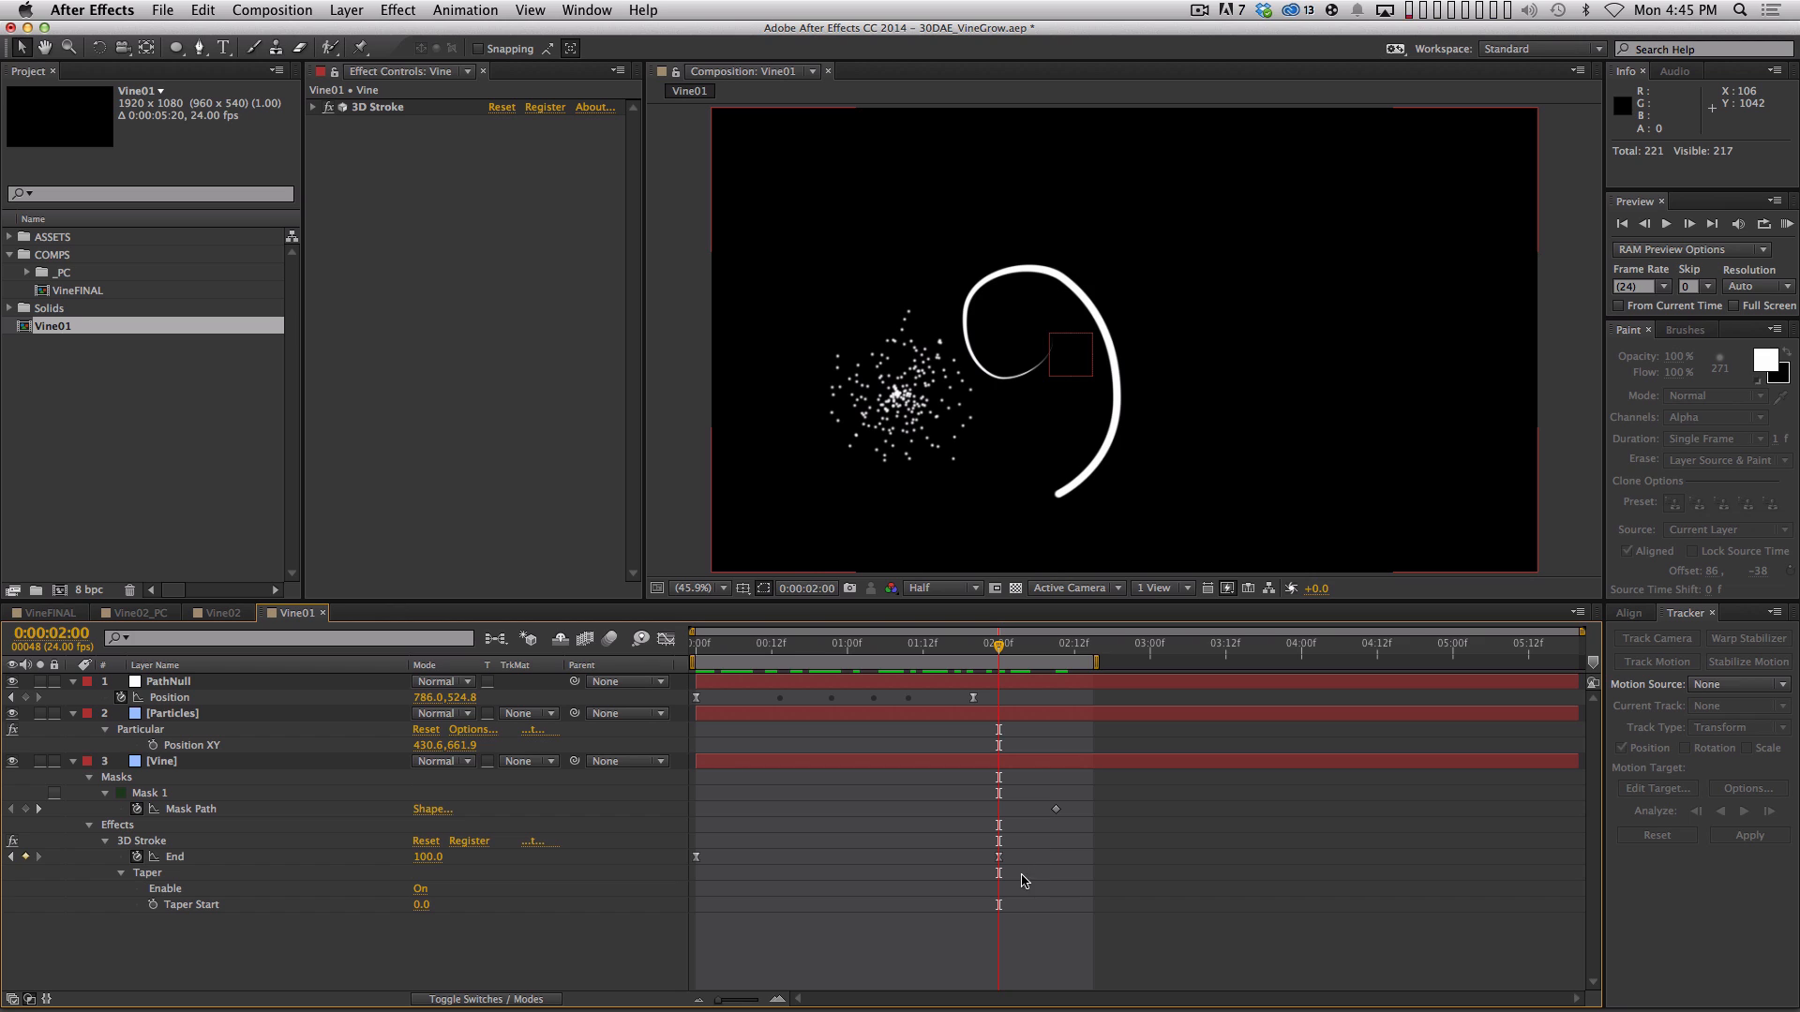
{"action": "left_click_drag", "start_coordinate": [973, 697], "coordinate": [998, 697]}
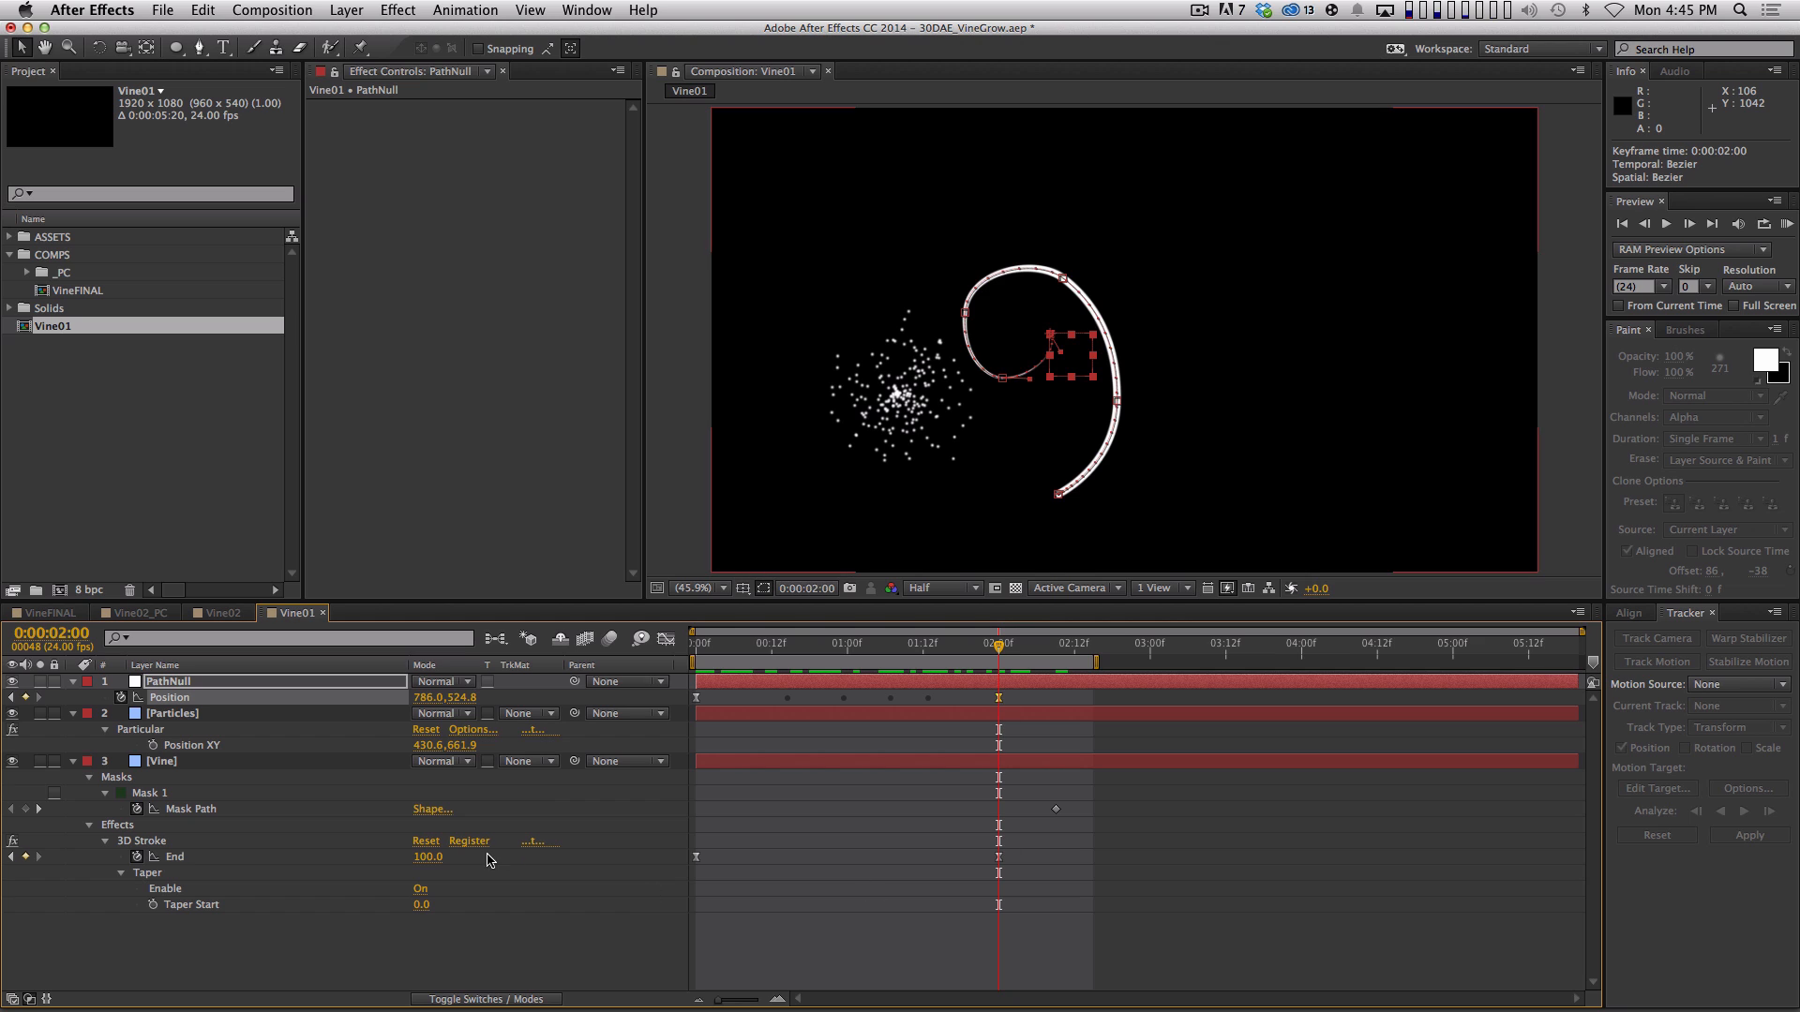
Preview the animation from the first frame to compare PathNull's motion with the growing vine tip
{"action": "left_click_drag", "start_coordinate": [998, 645], "coordinate": [696, 644]}
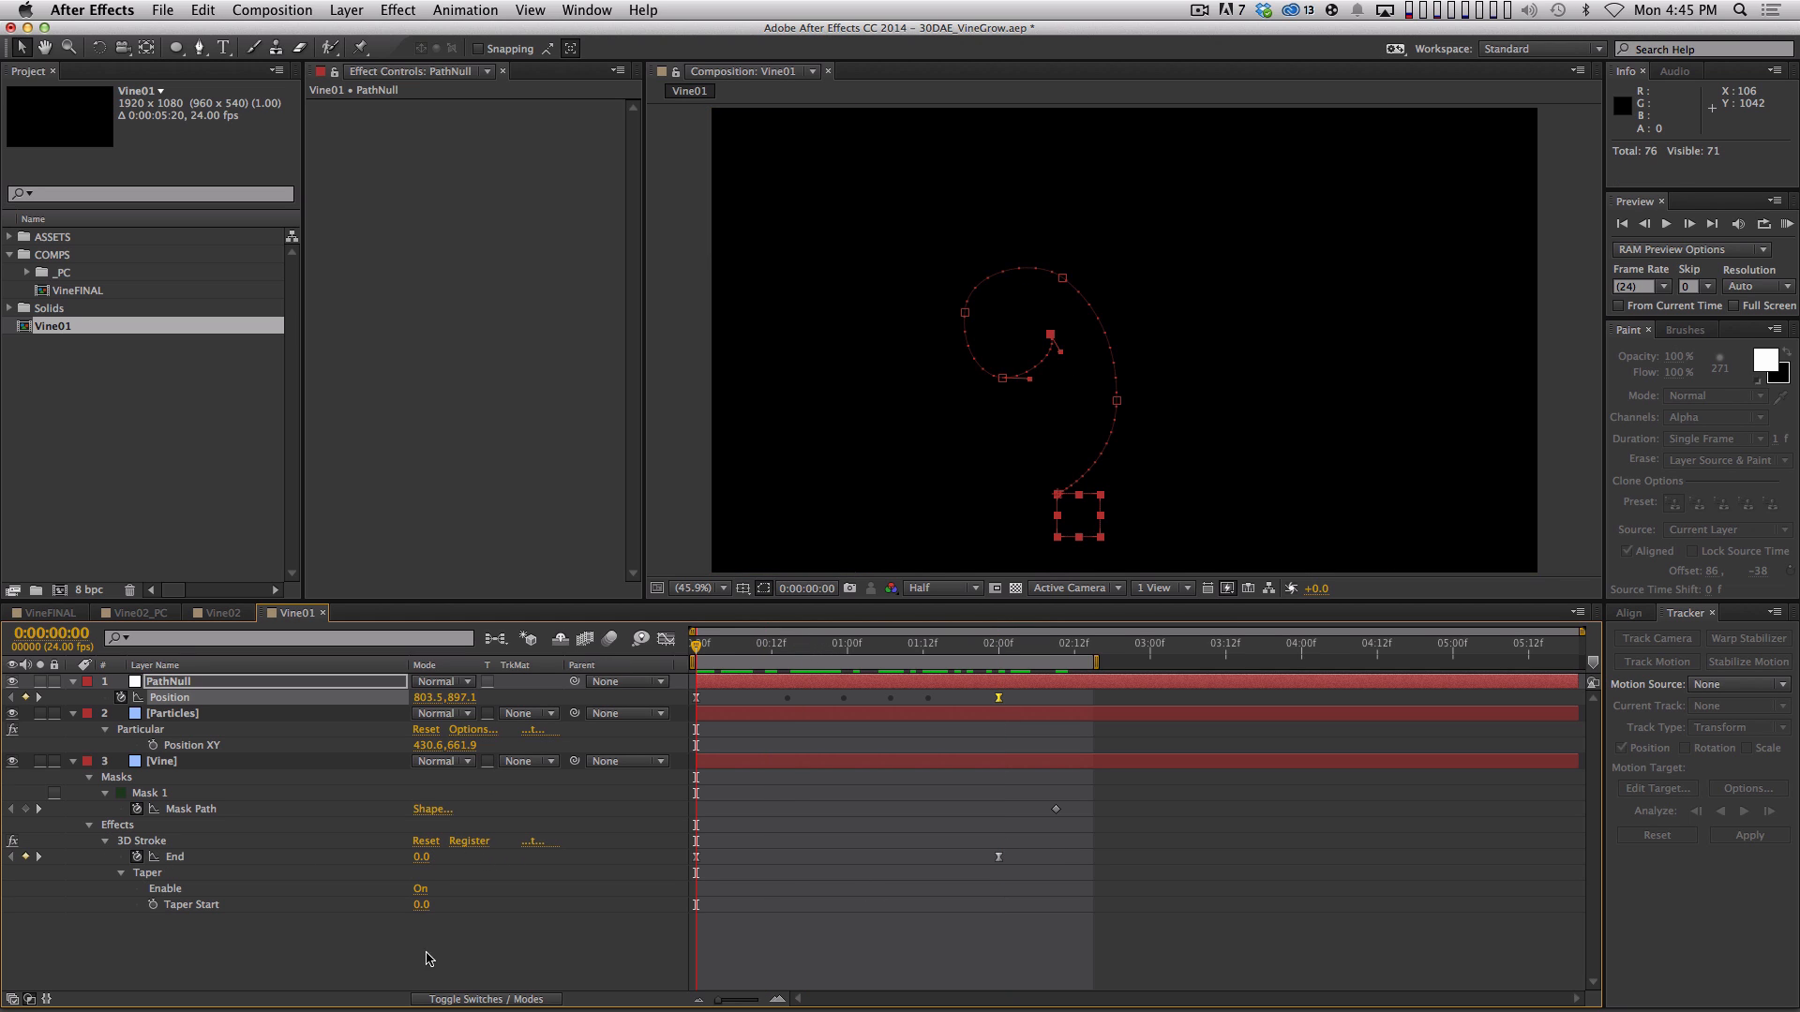
{"action": "left_click", "coordinate": [390, 948]}
{"action": "key", "text": "space"}
{"action": "key", "text": "space"}
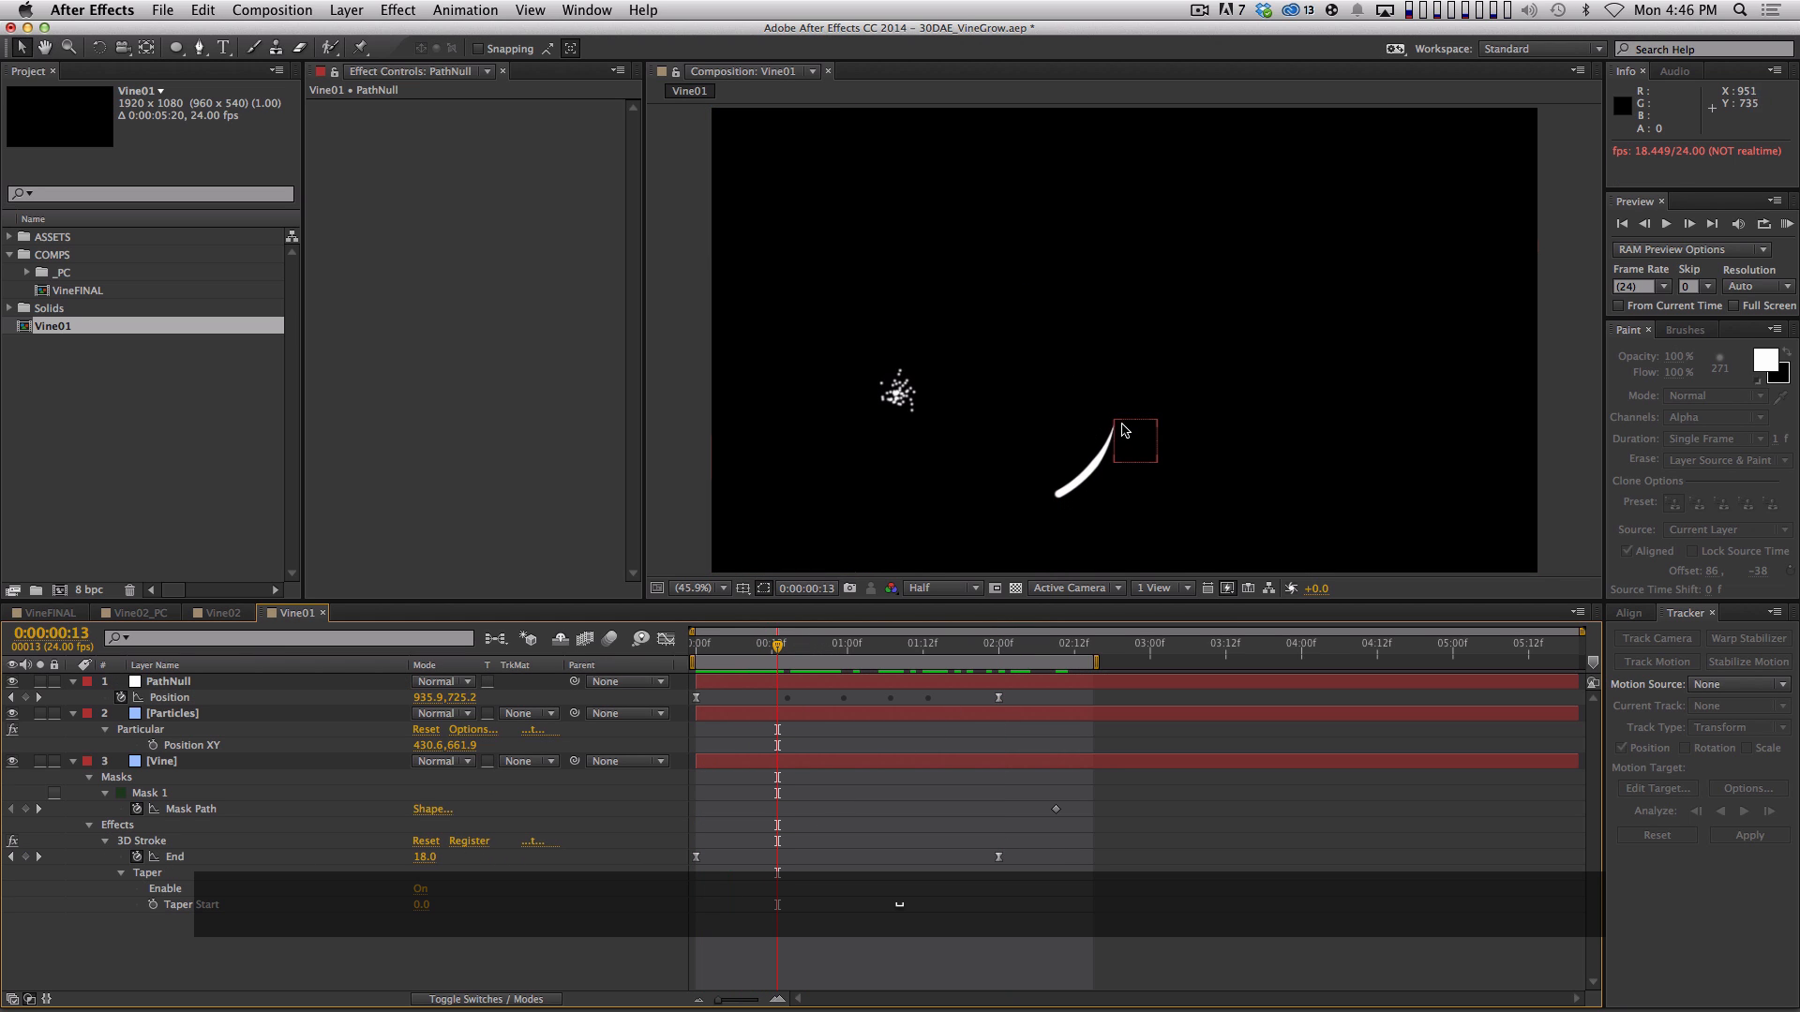
{"action": "key", "text": "space"}
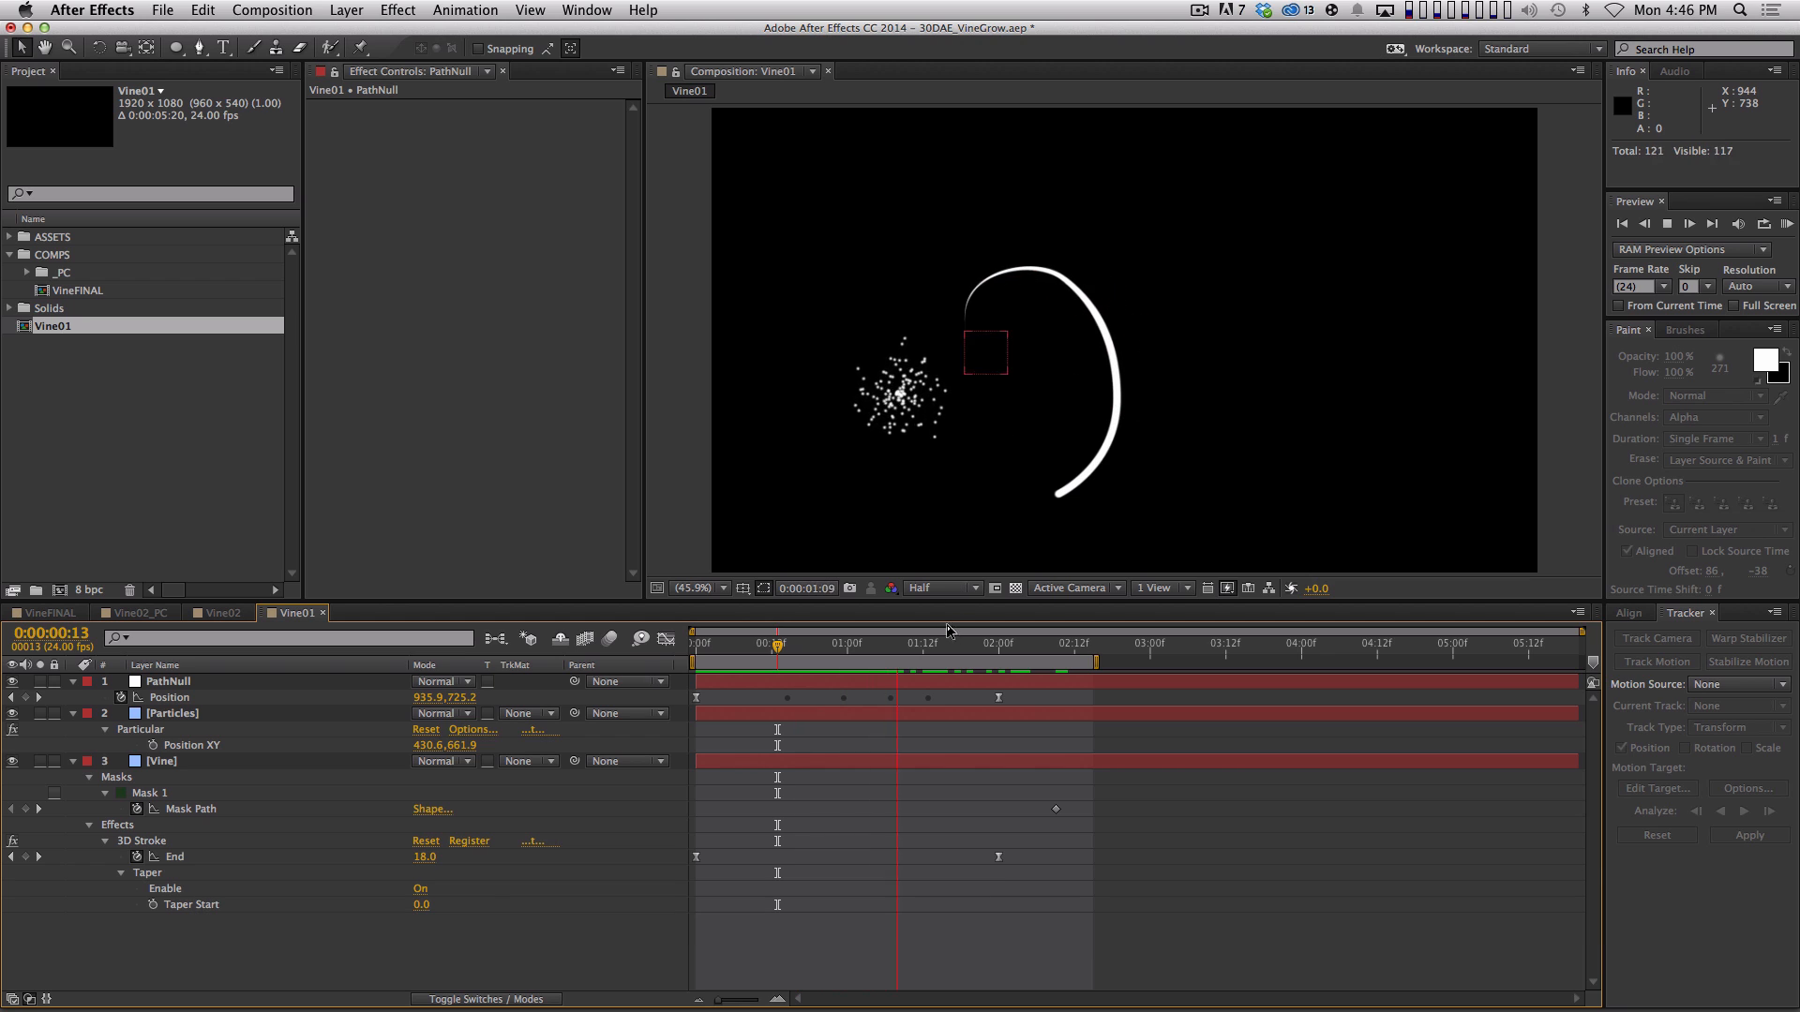
{"action": "key", "text": "space"}
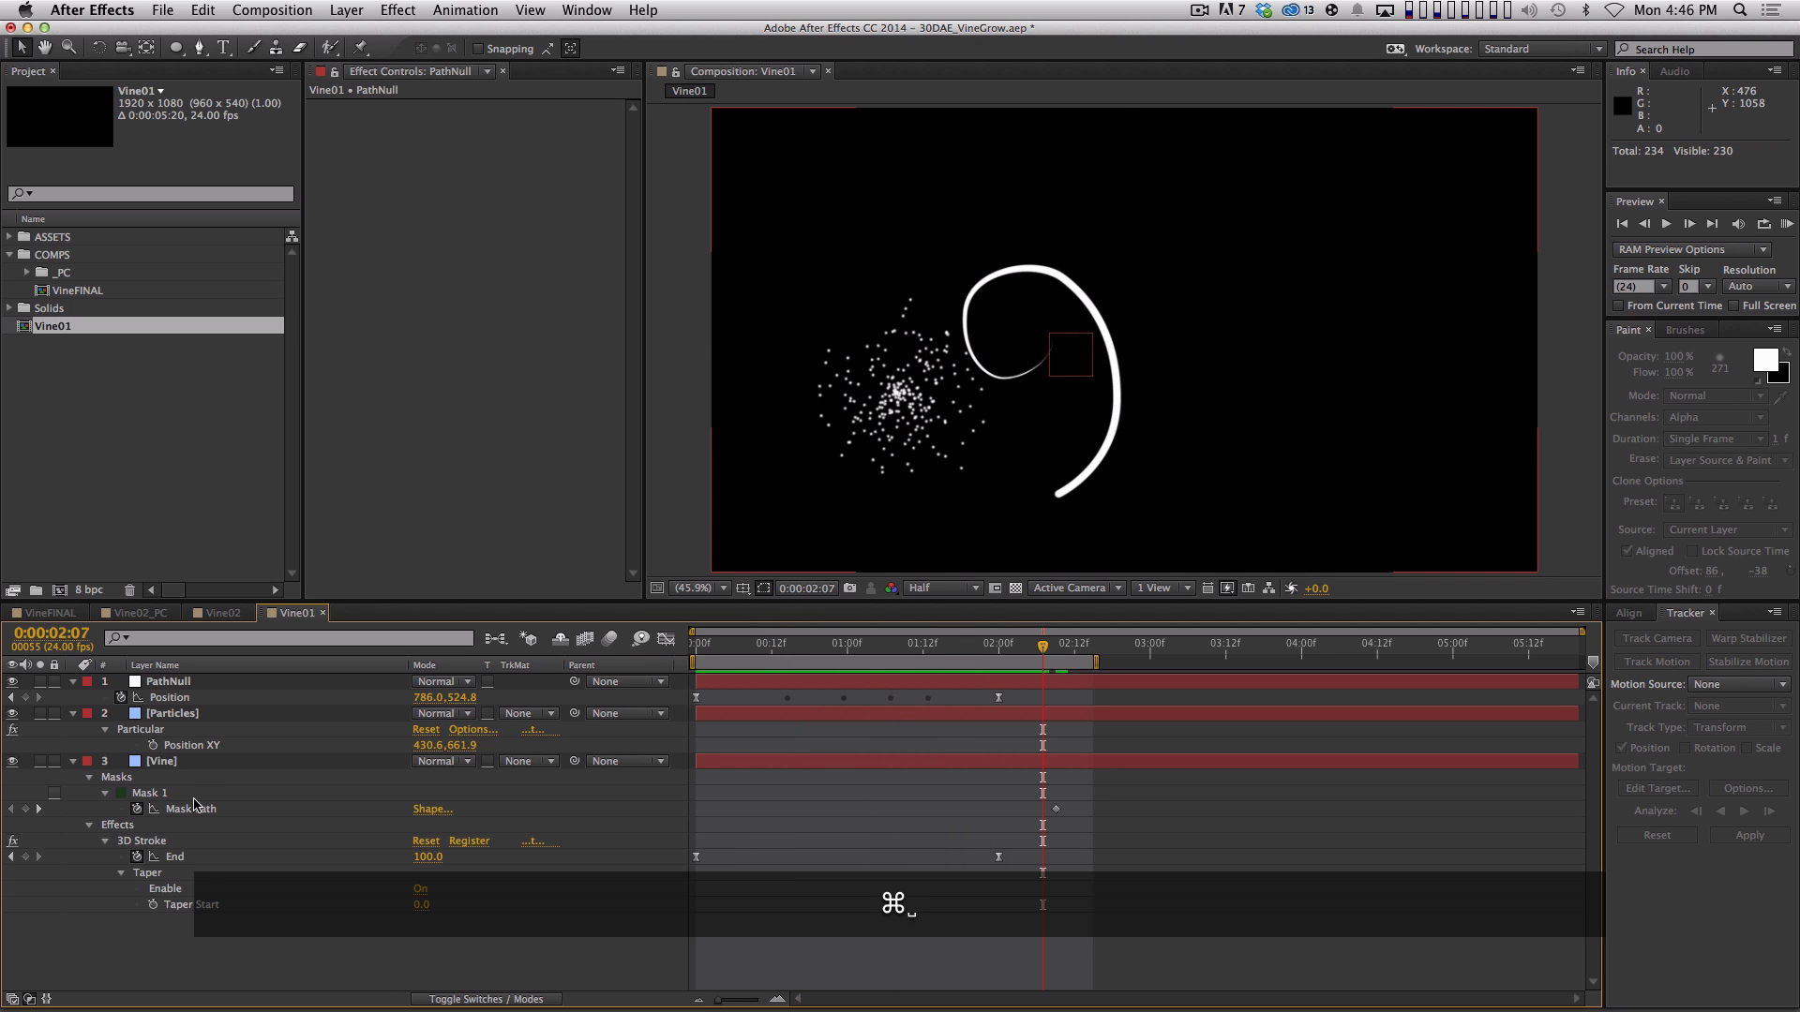
Collapse the properties of all layers and reveal only the Vine layer's keyframed properties
{"action": "key", "text": "super+a"}
{"action": "key", "text": "shift+super+grave"}
{"action": "left_click", "coordinate": [330, 825]}
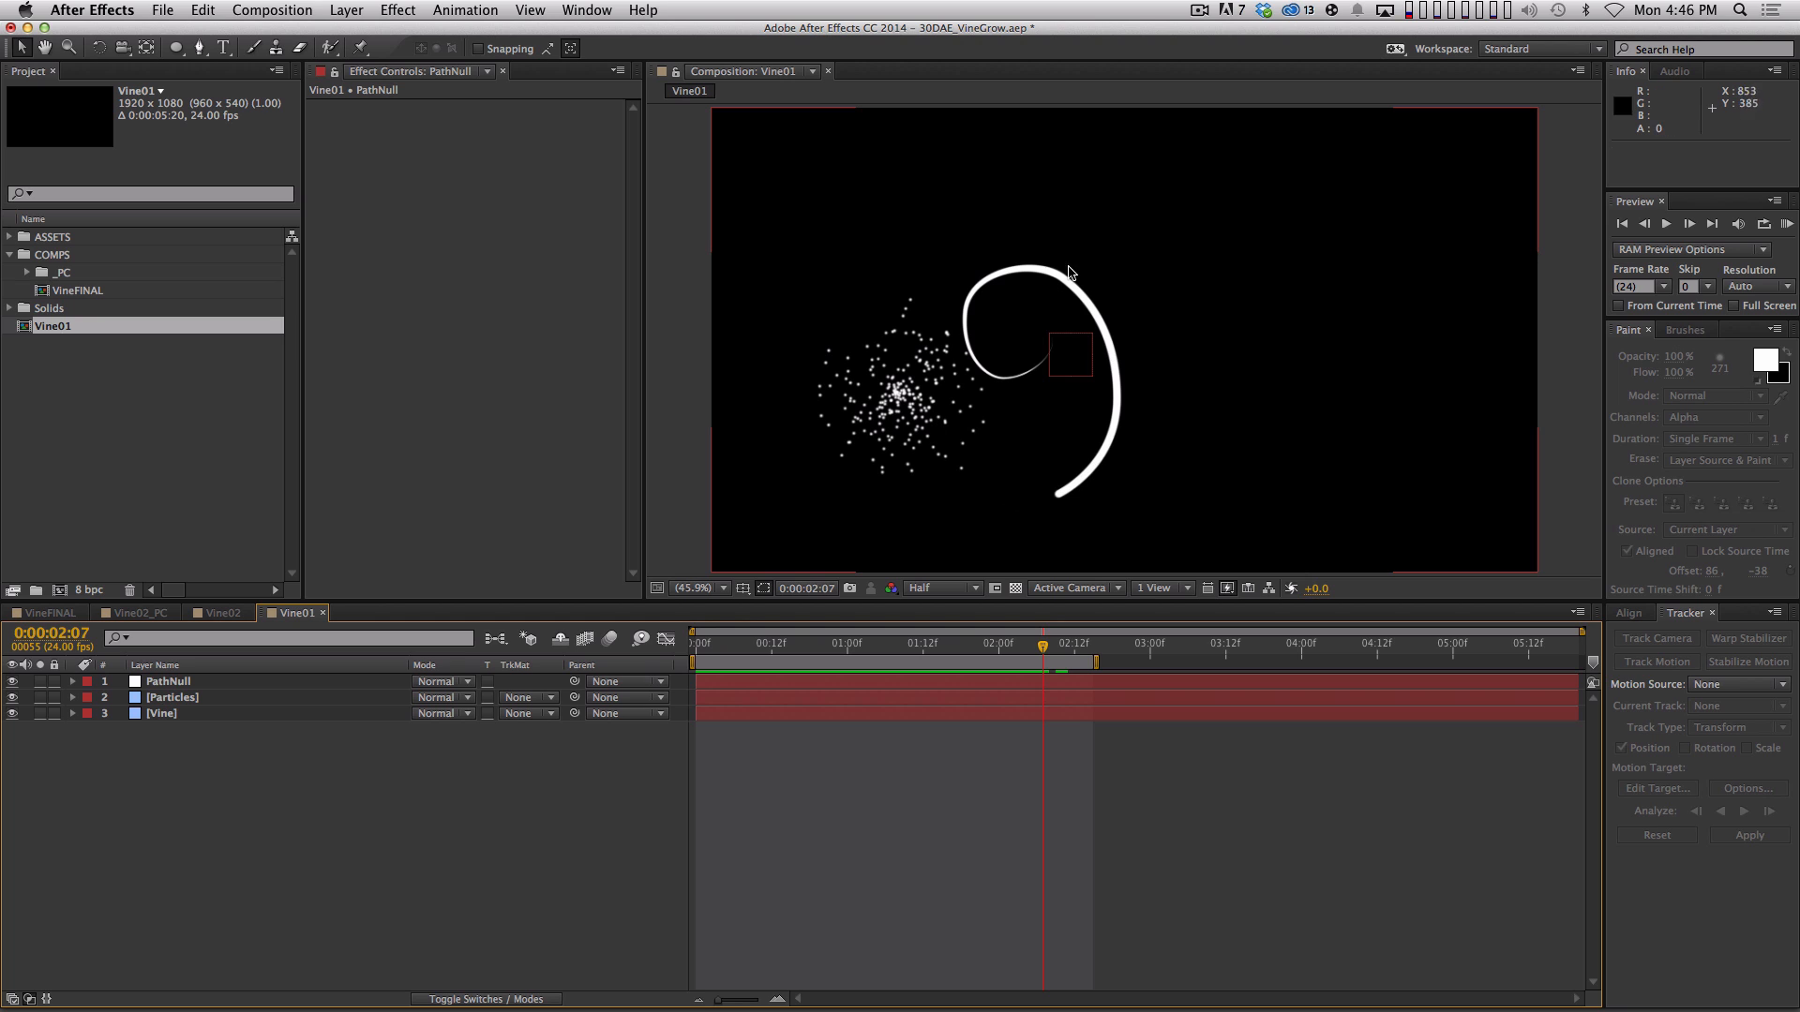
{"action": "left_click", "coordinate": [285, 700]}
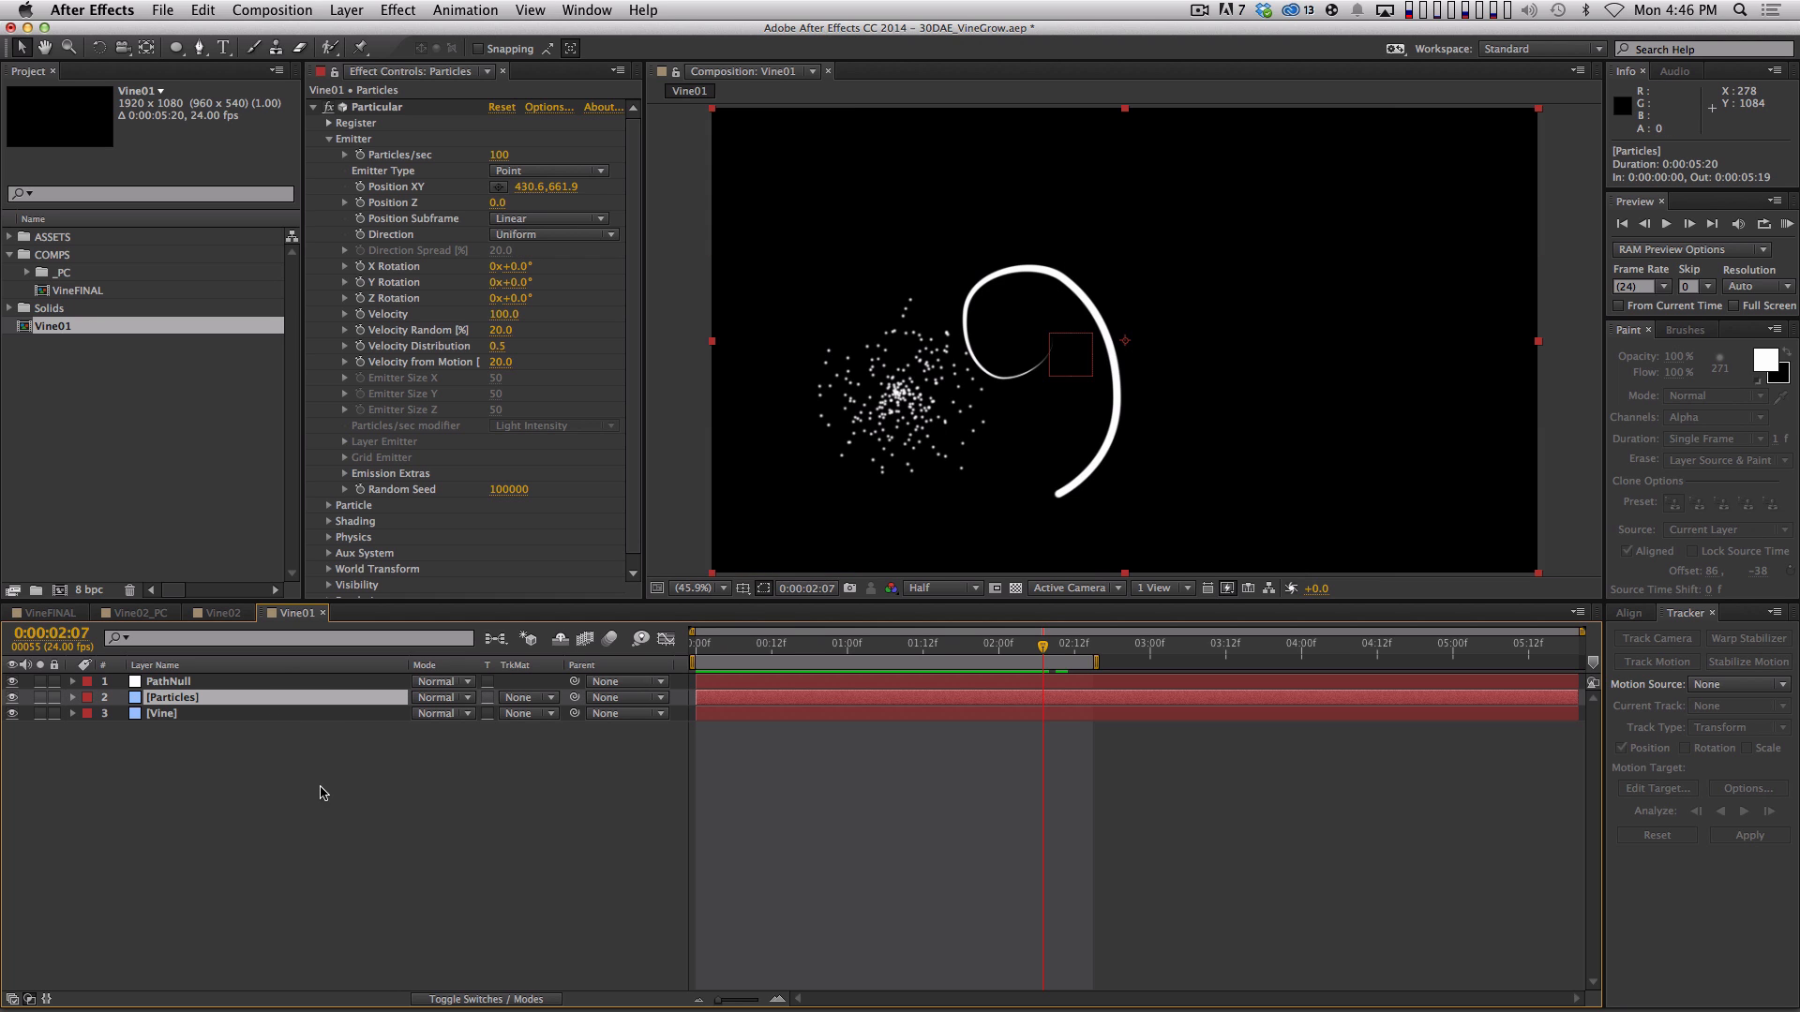
{"action": "left_click", "coordinate": [300, 716]}
{"action": "key", "text": "u"}
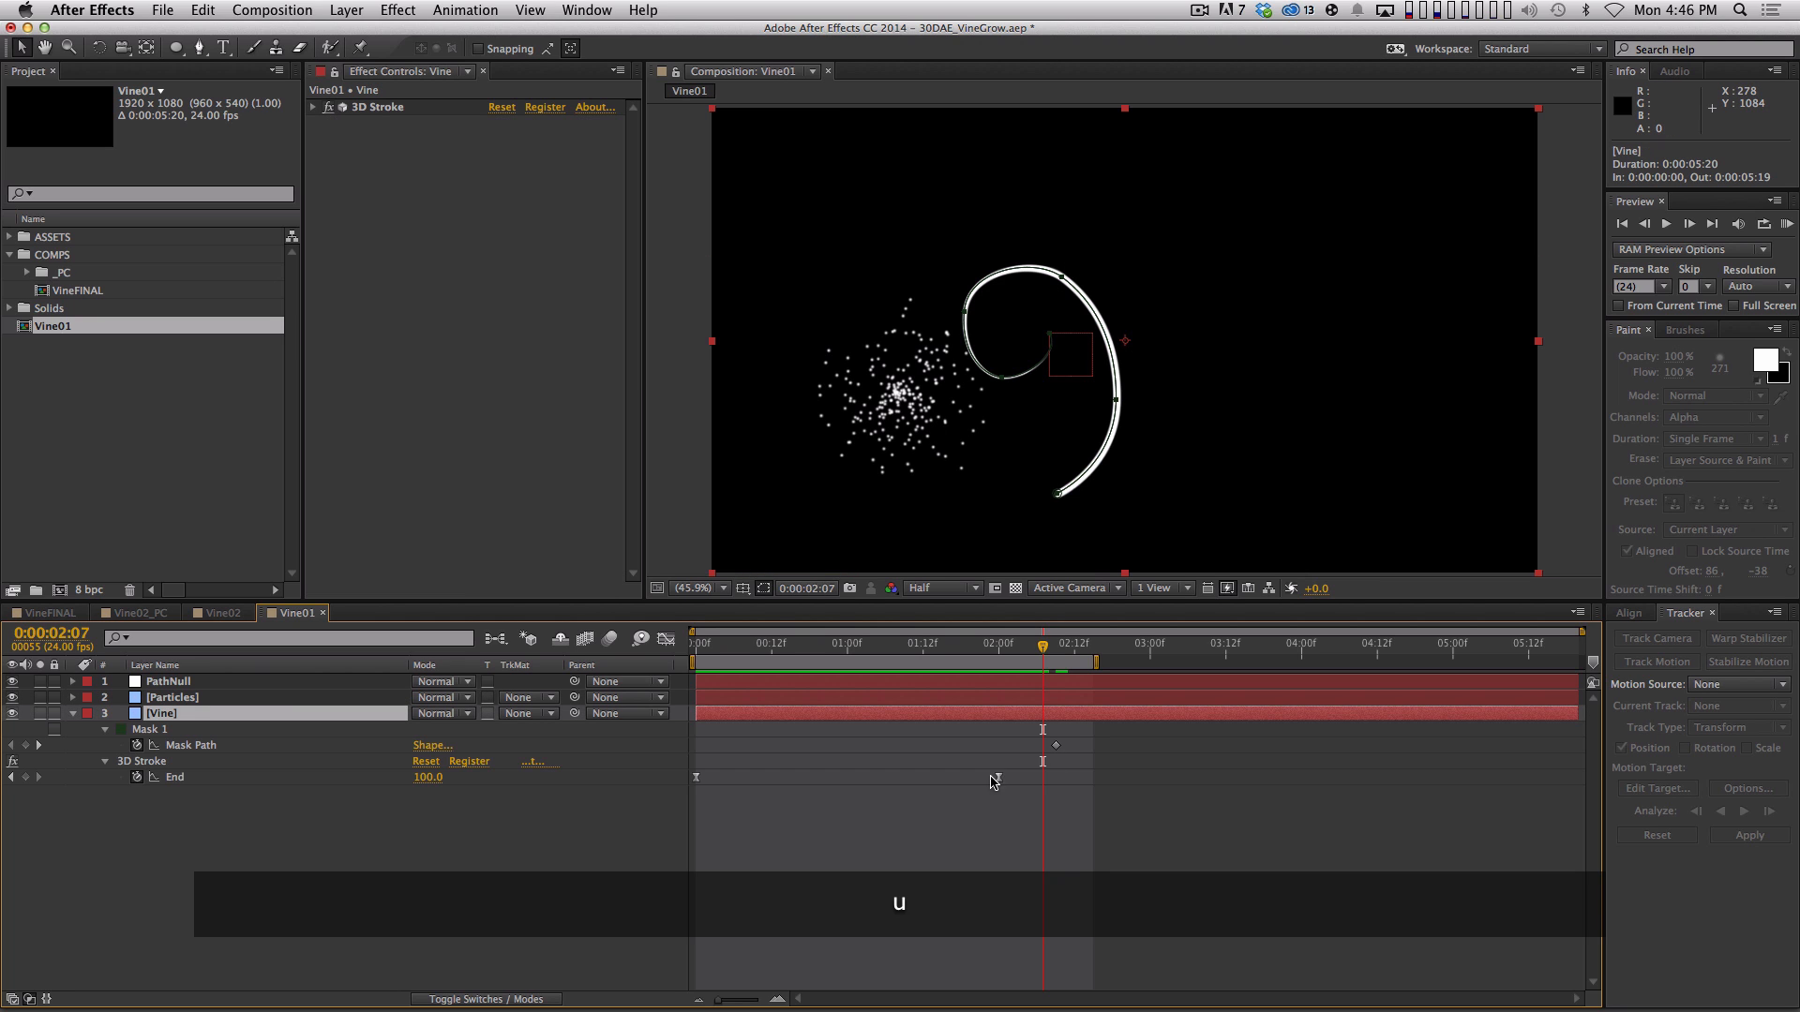
Review the Mask Path keyframe, the Particles layer and PathNull, and scrub through PathNull's motion along the vine
{"action": "left_click_drag", "start_coordinate": [1038, 735], "coordinate": [1084, 764]}
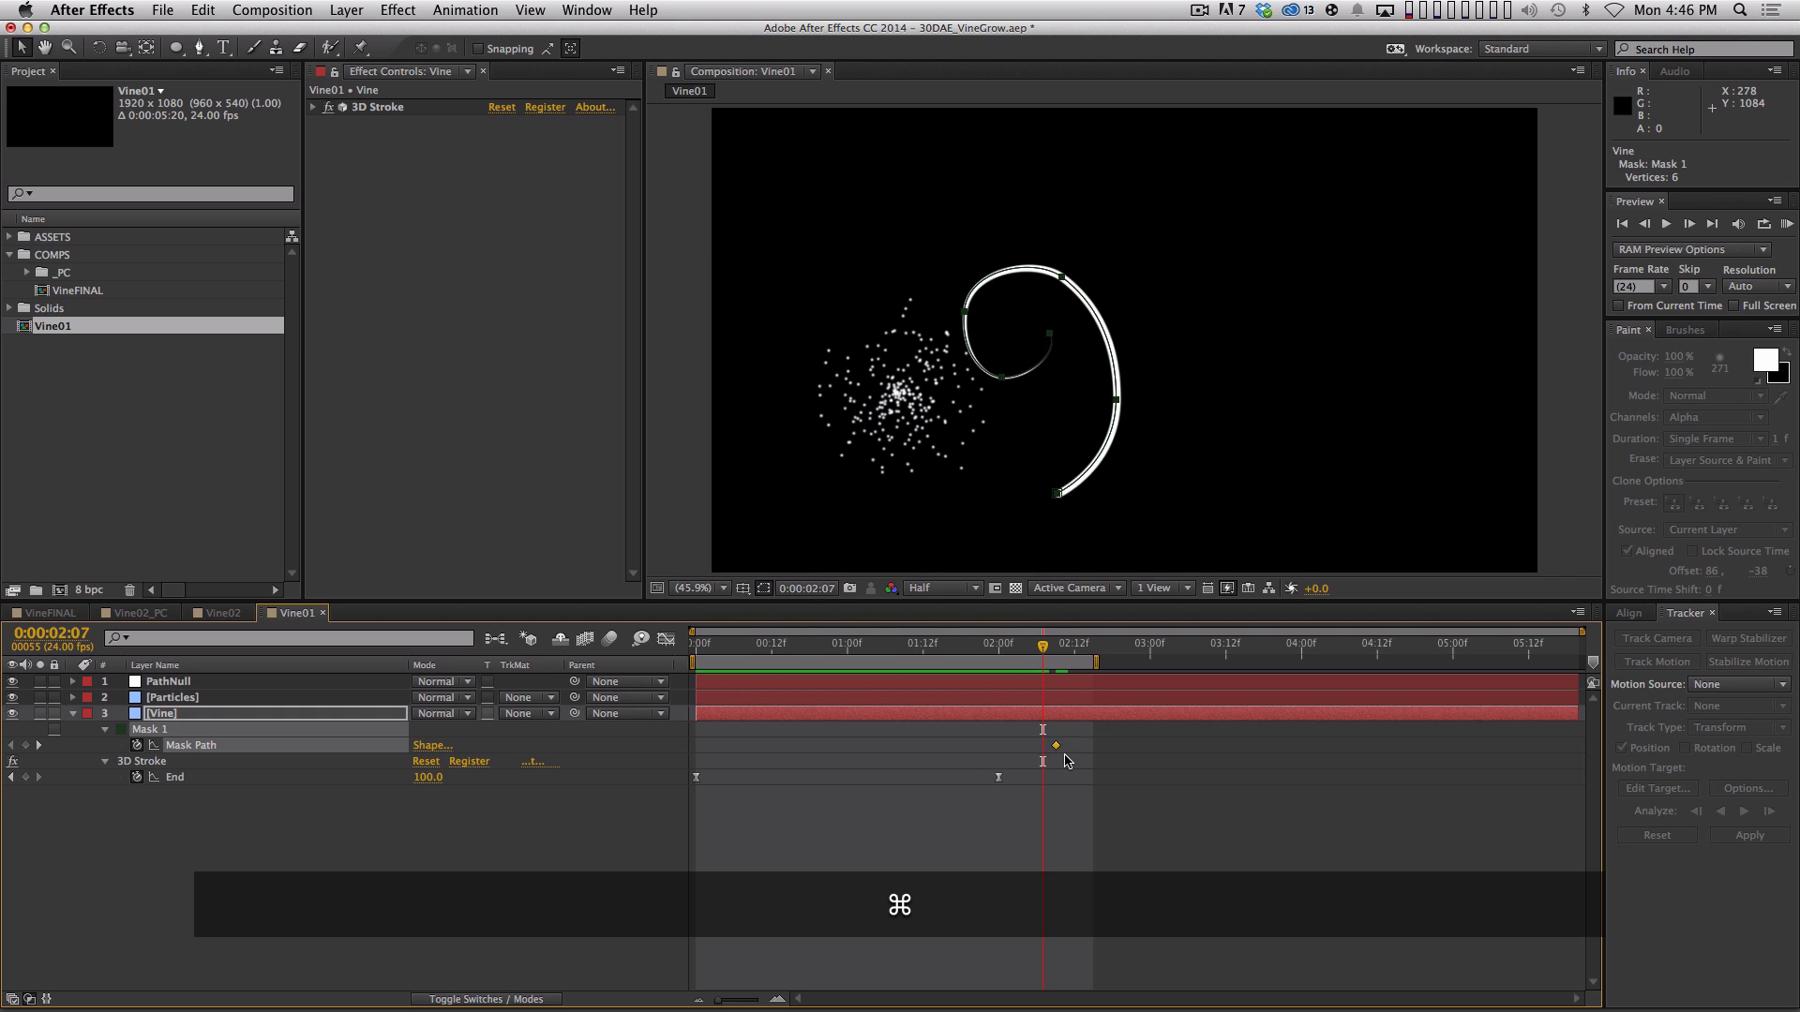
{"action": "key", "text": "super+Up"}
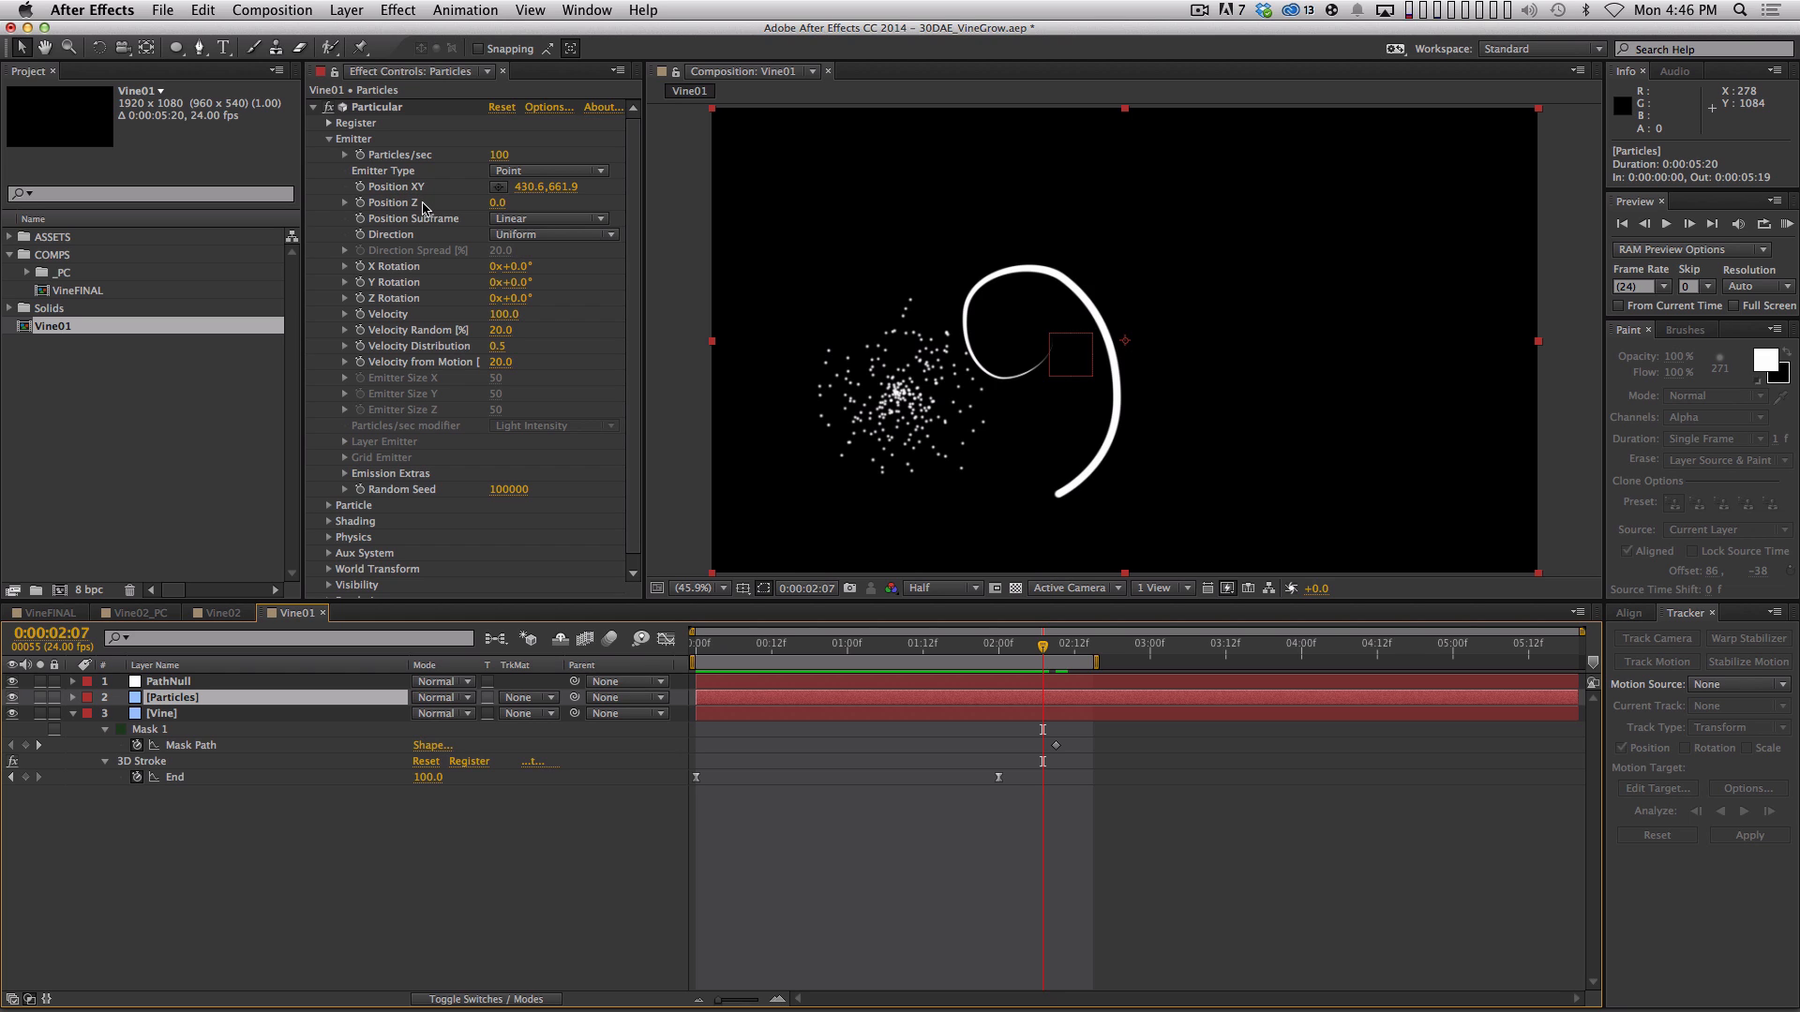
{"action": "key", "text": "super+Up"}
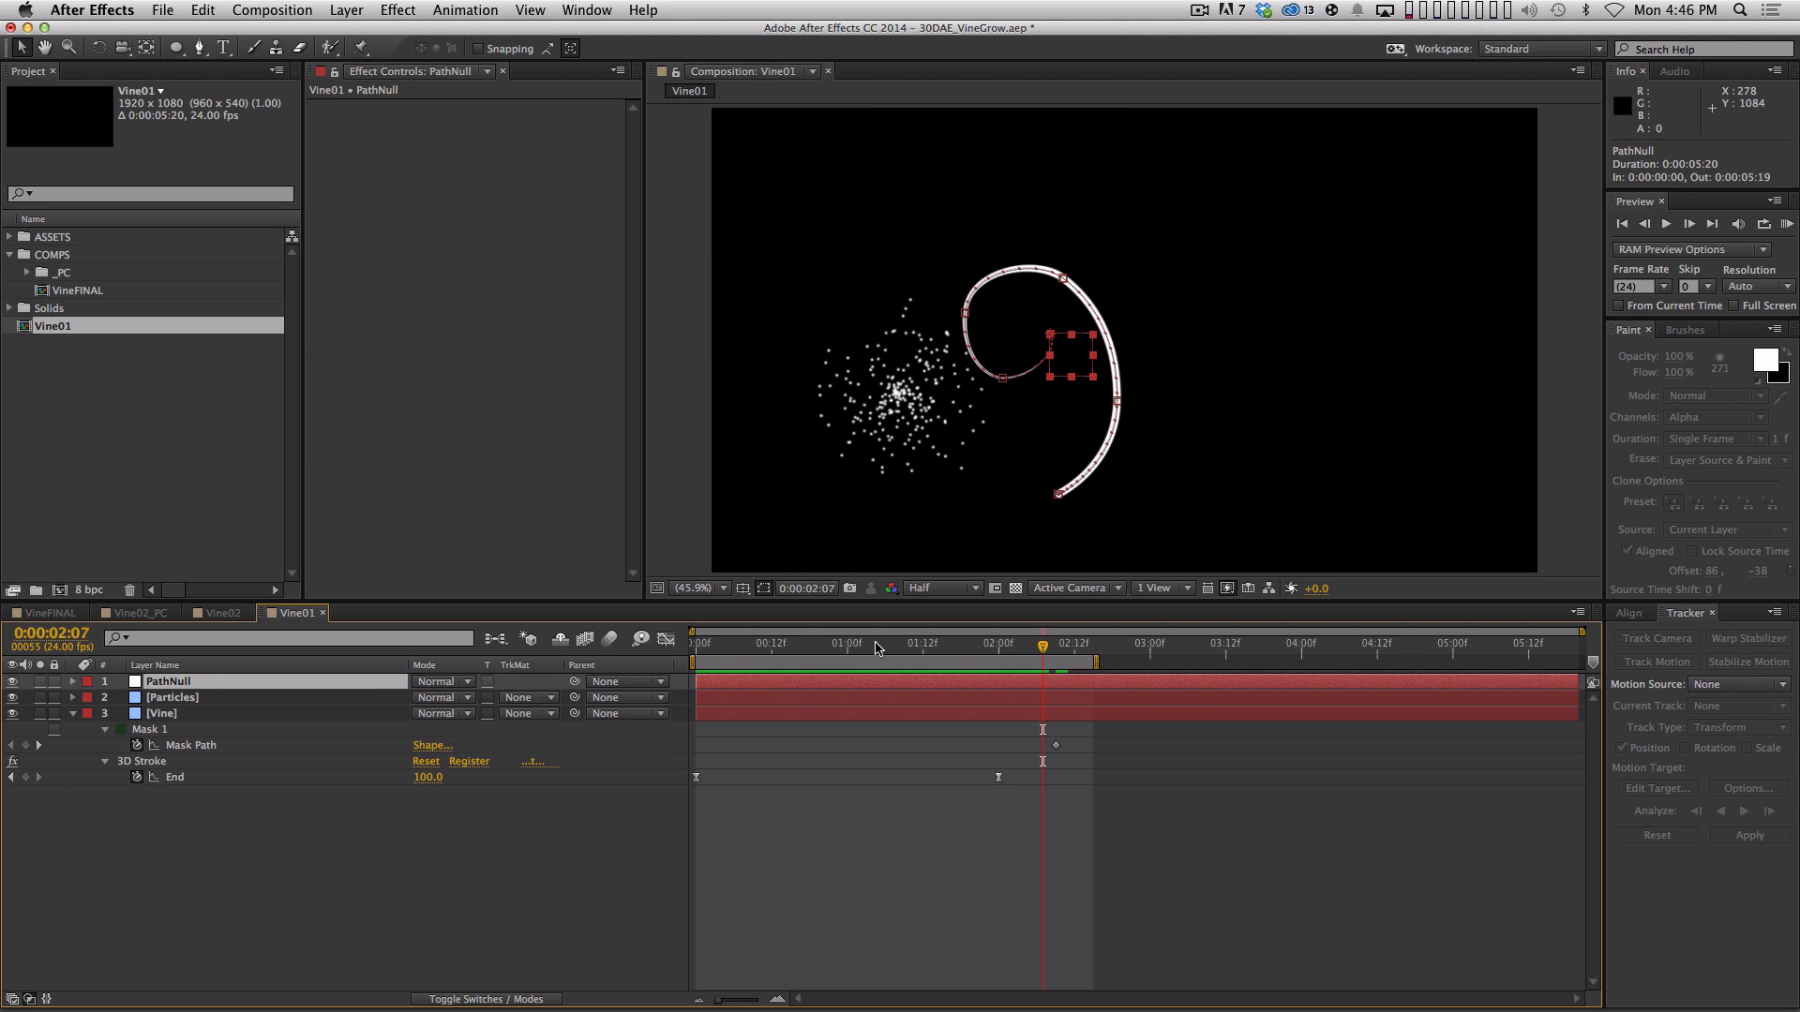
{"action": "left_click", "coordinate": [771, 647]}
{"action": "key", "text": "KP_0"}
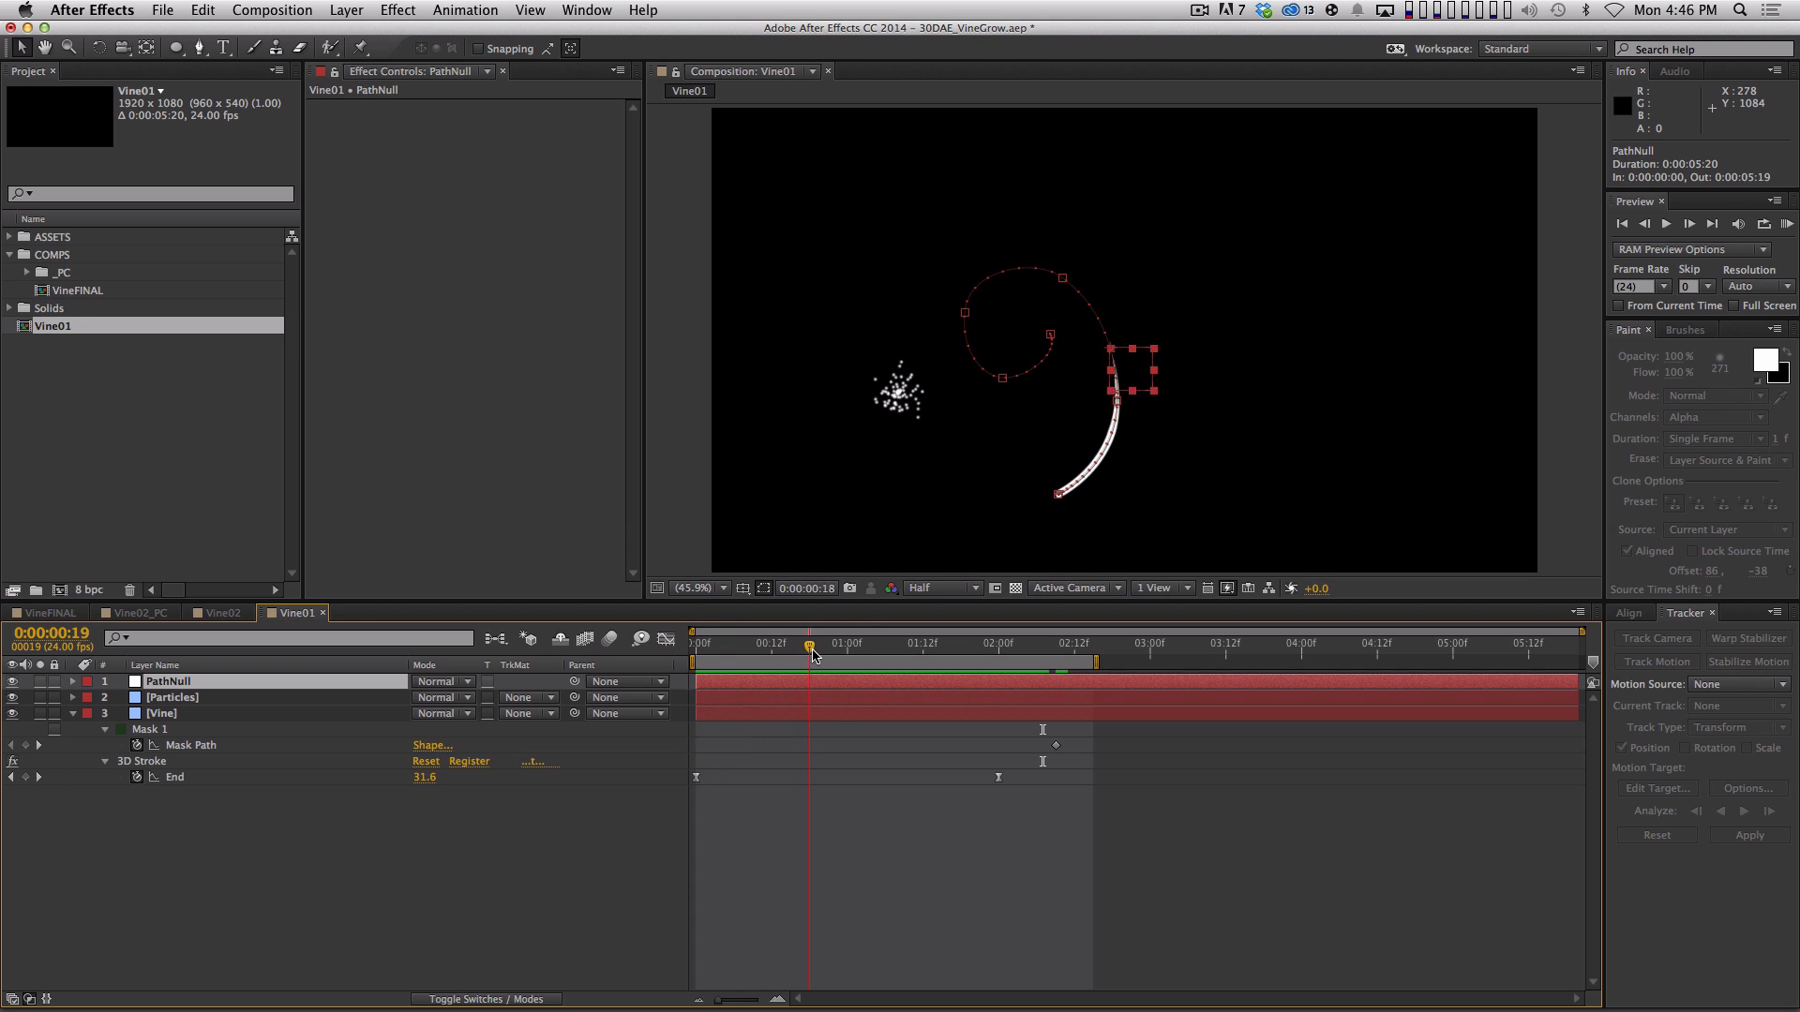
{"action": "key", "text": "space"}
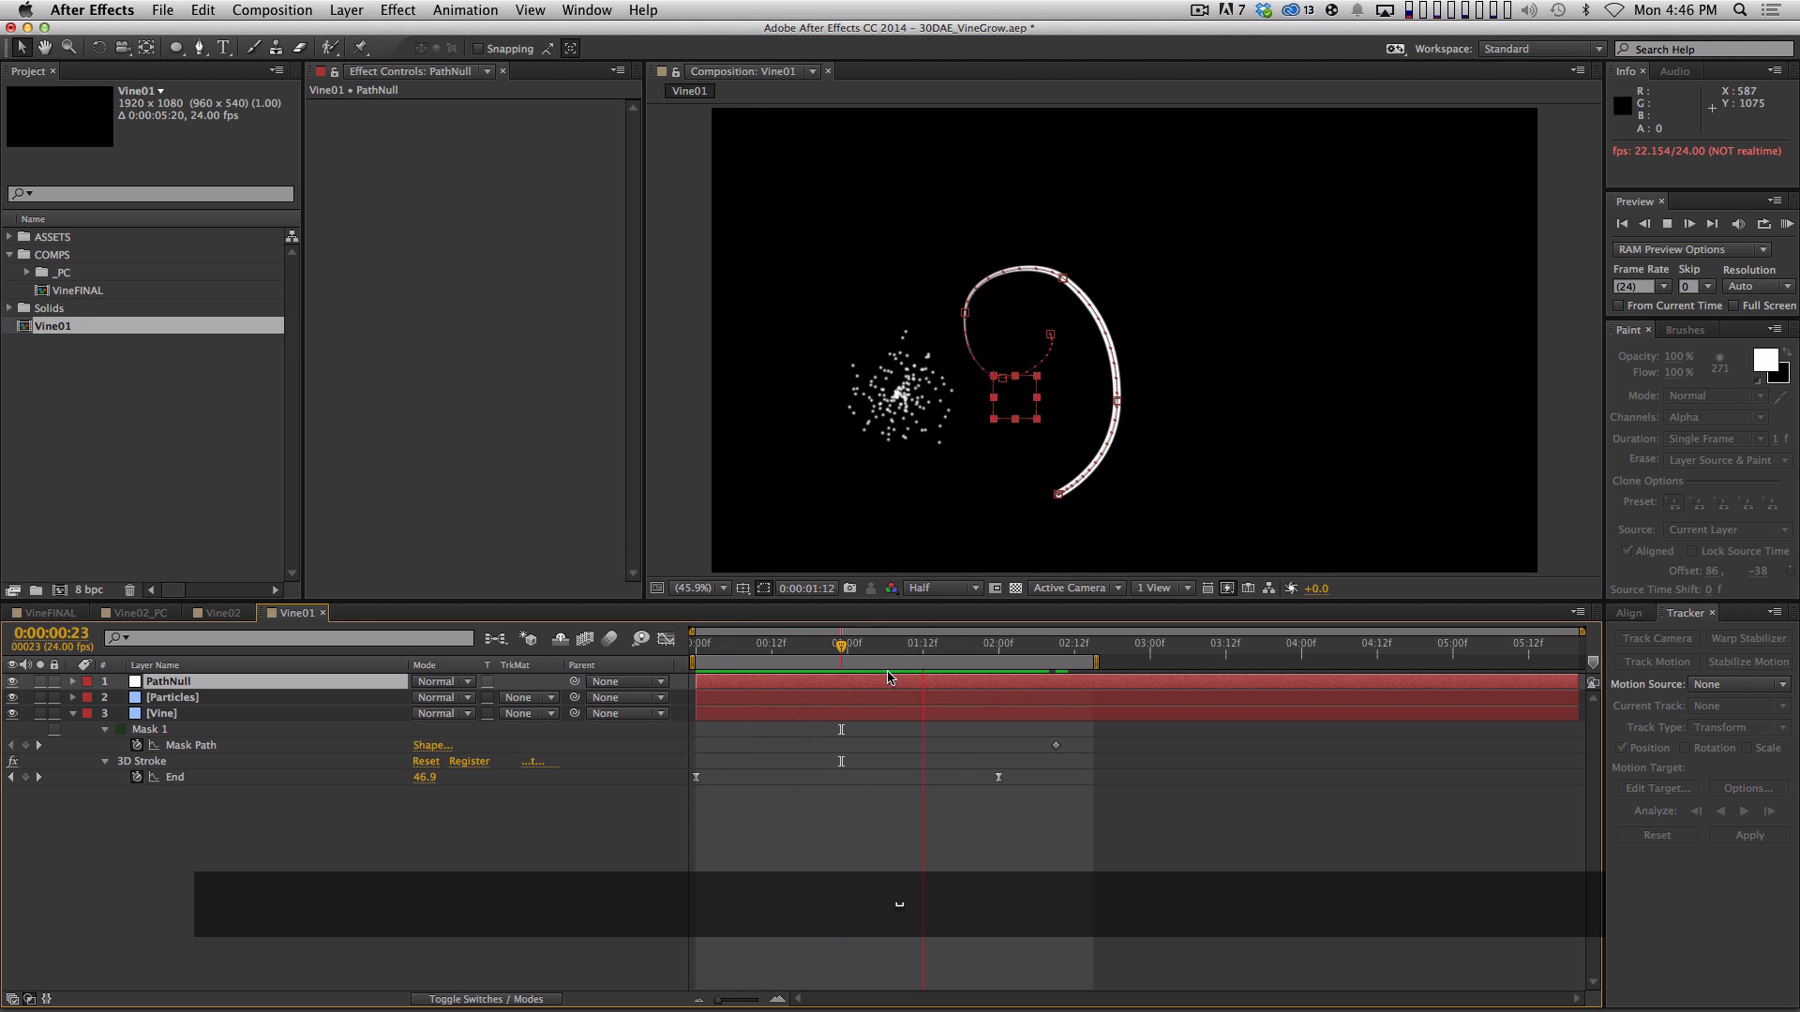
{"action": "left_click_drag", "start_coordinate": [964, 648], "coordinate": [917, 649]}
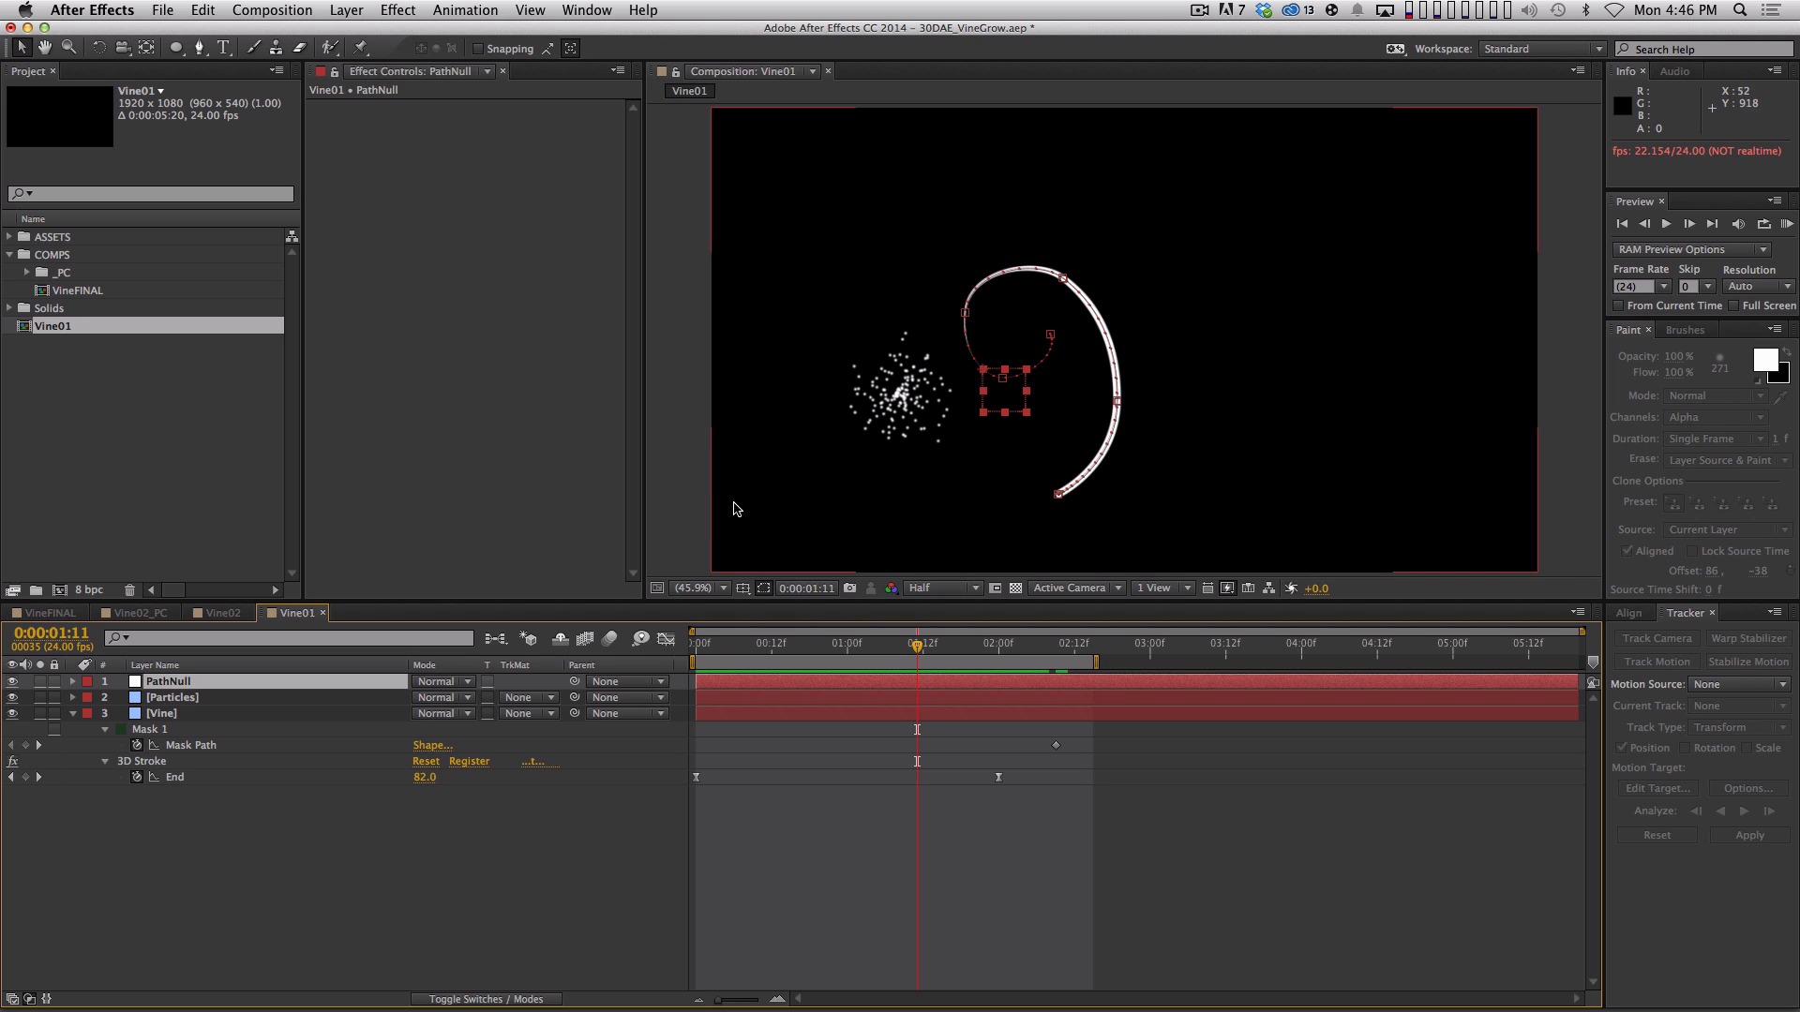
{"action": "left_click", "coordinate": [868, 648]}
{"action": "mouse_move", "coordinate": [863, 648]}
{"action": "left_mouse_down"}
{"action": "mouse_move", "coordinate": [641, 640]}
{"action": "mouse_move", "coordinate": [967, 647]}
{"action": "left_mouse_up"}
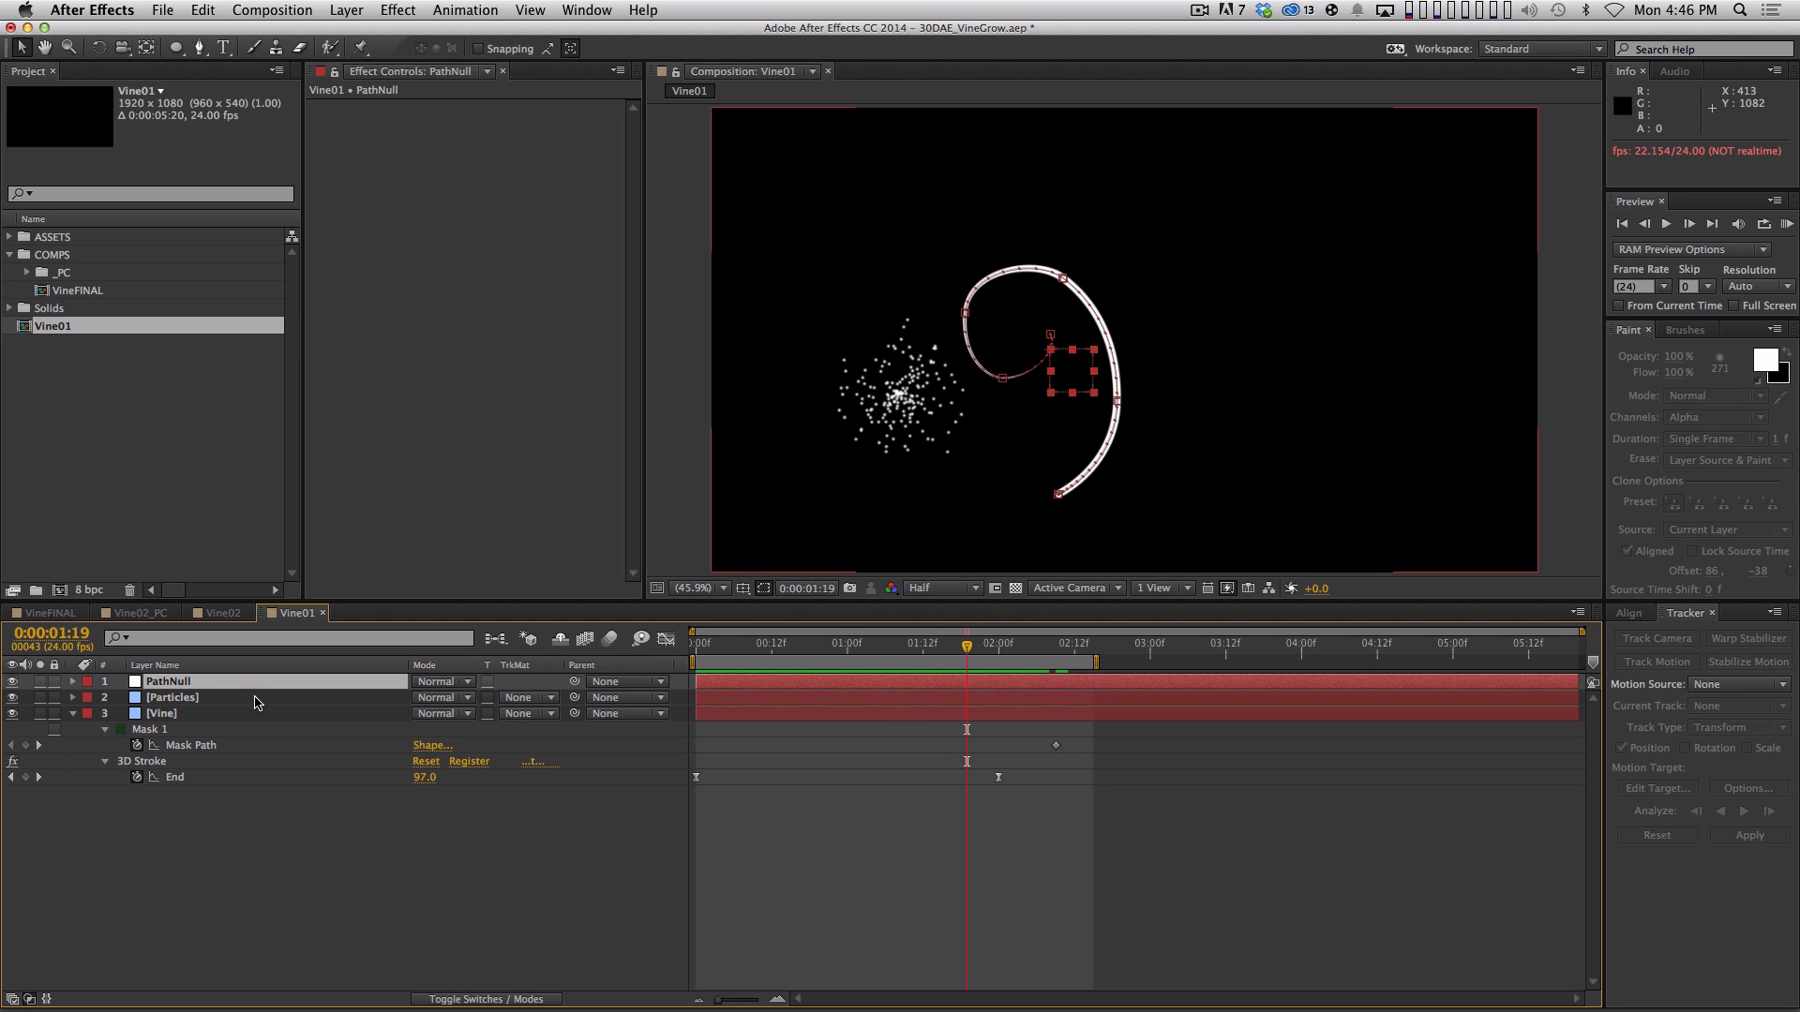
Reveal Particular's Position XY in the timeline by keyframing it temporarily at 0:00:01:19, and remove that keyframe
{"action": "left_click", "coordinate": [255, 700]}
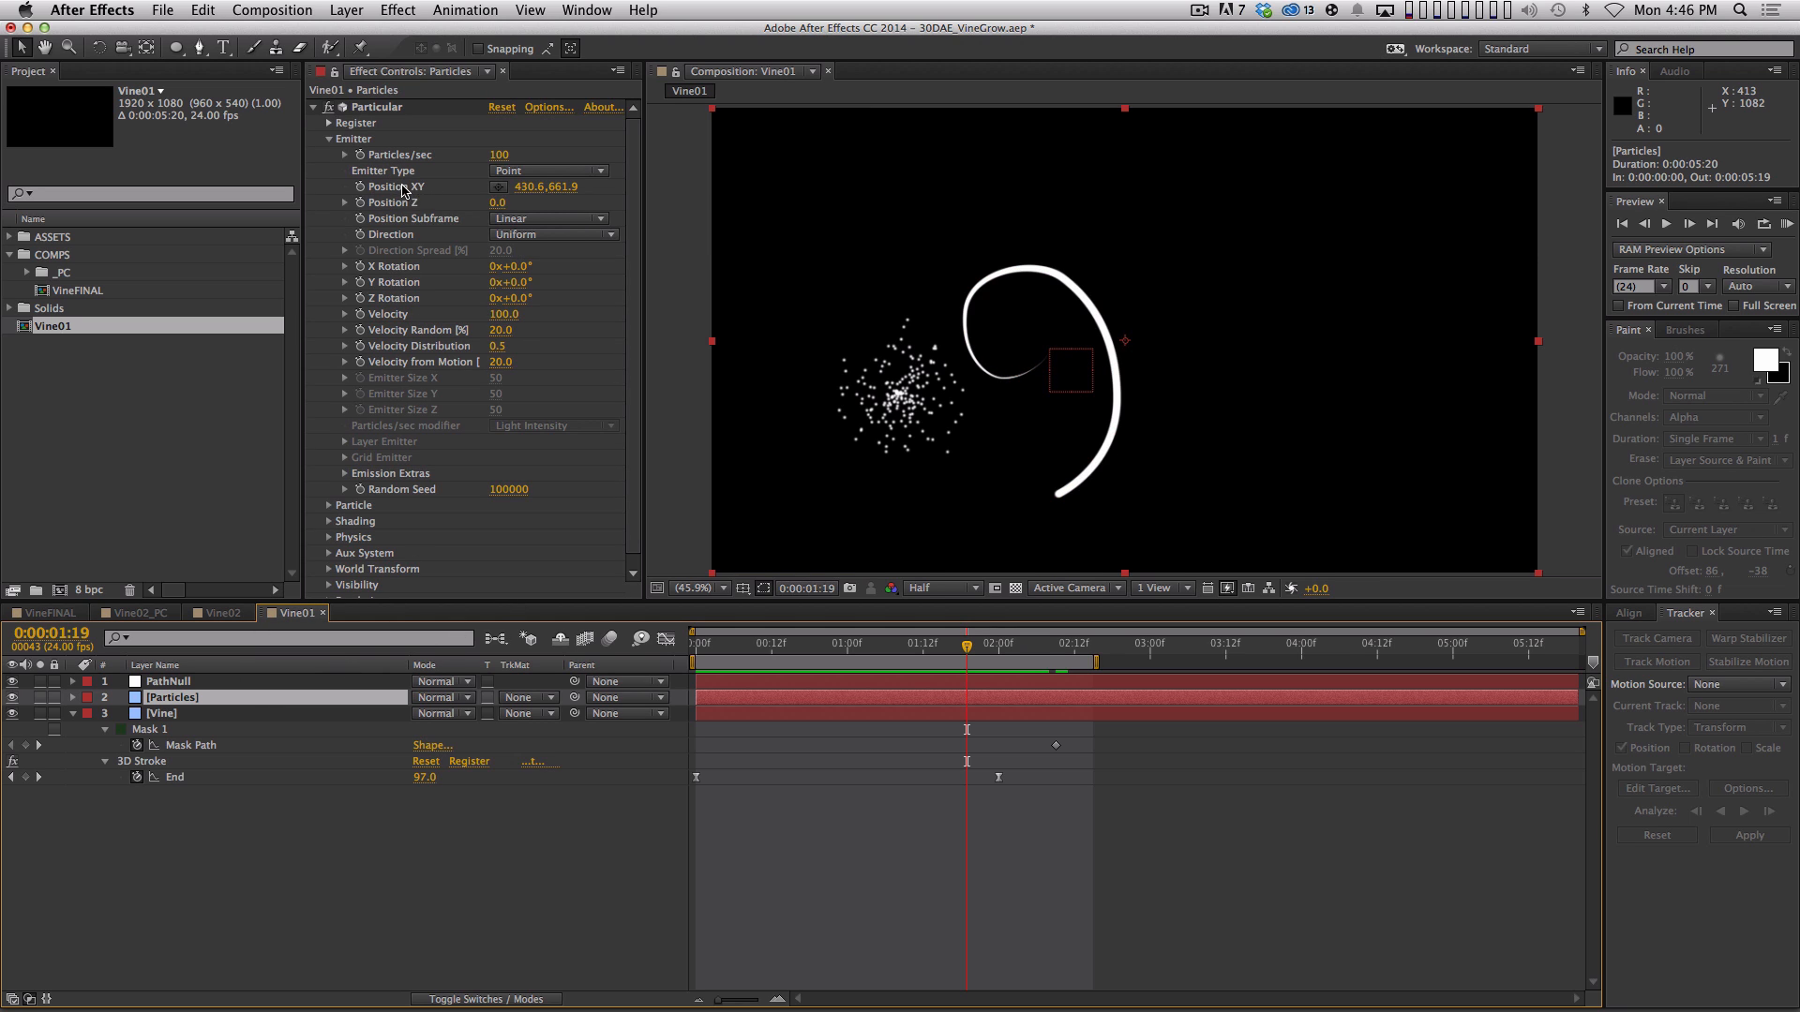
{"action": "left_click", "coordinate": [265, 684]}
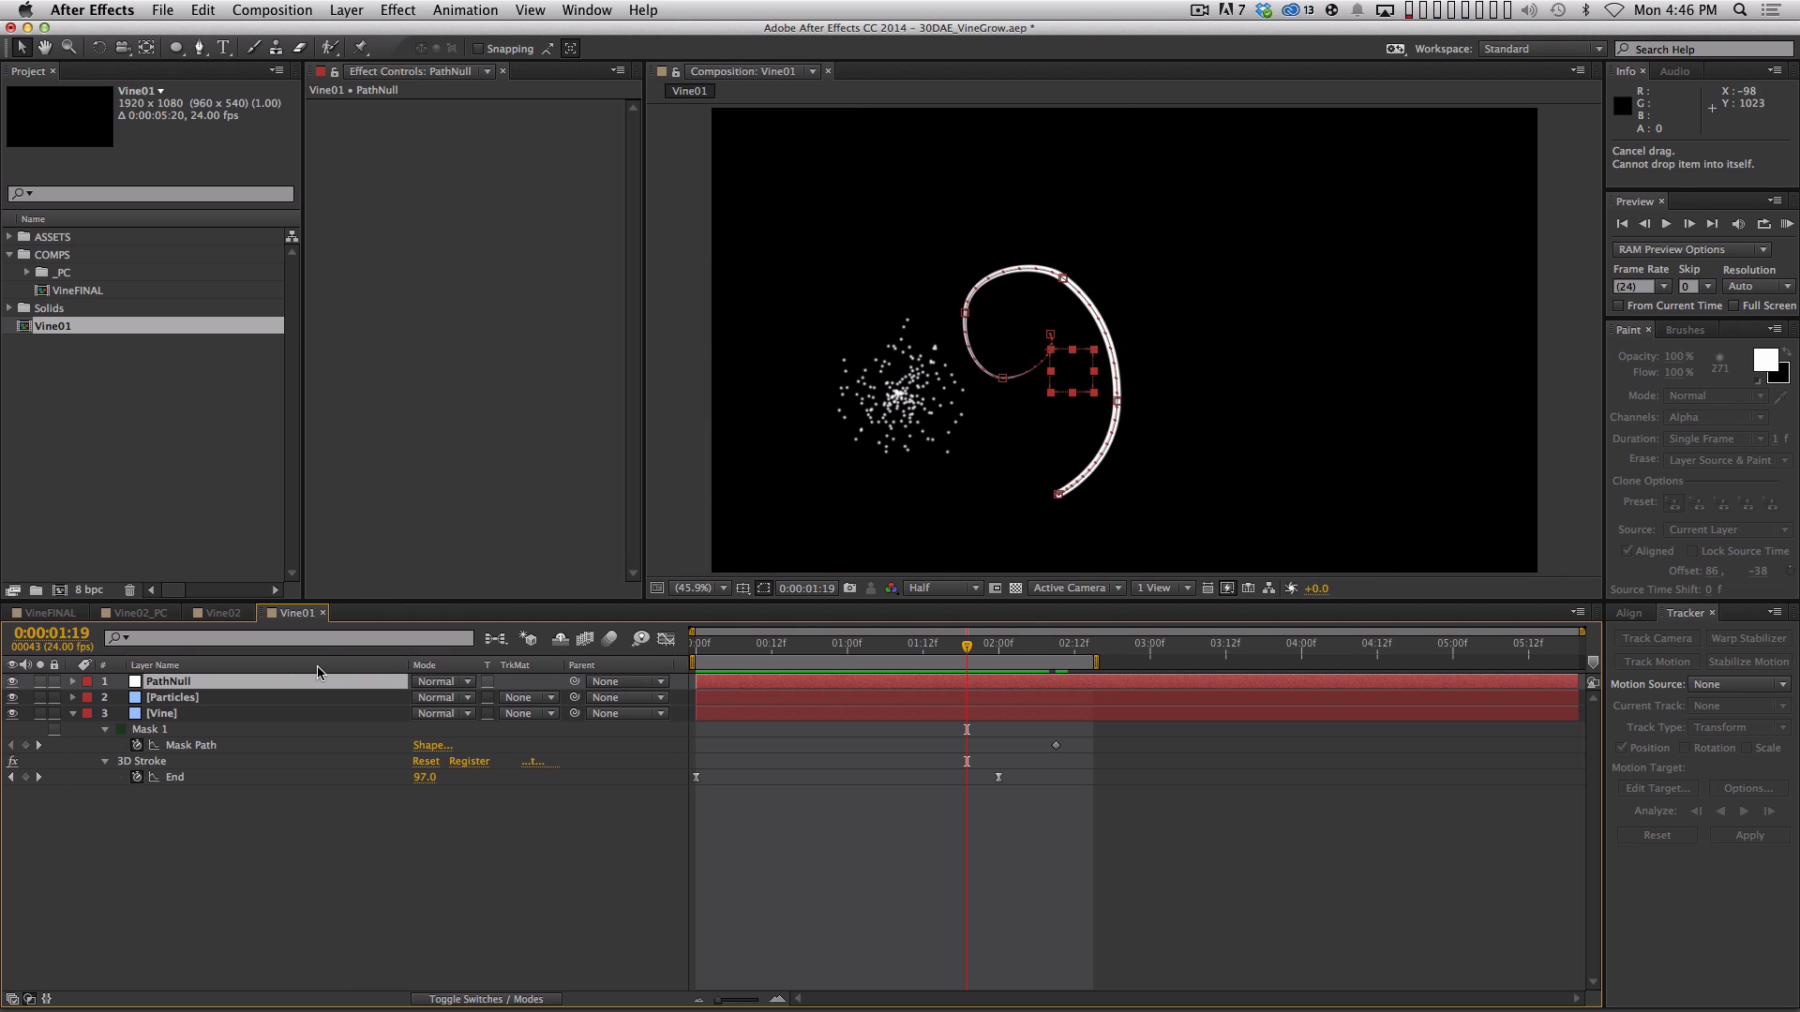
{"action": "left_click", "coordinate": [302, 698]}
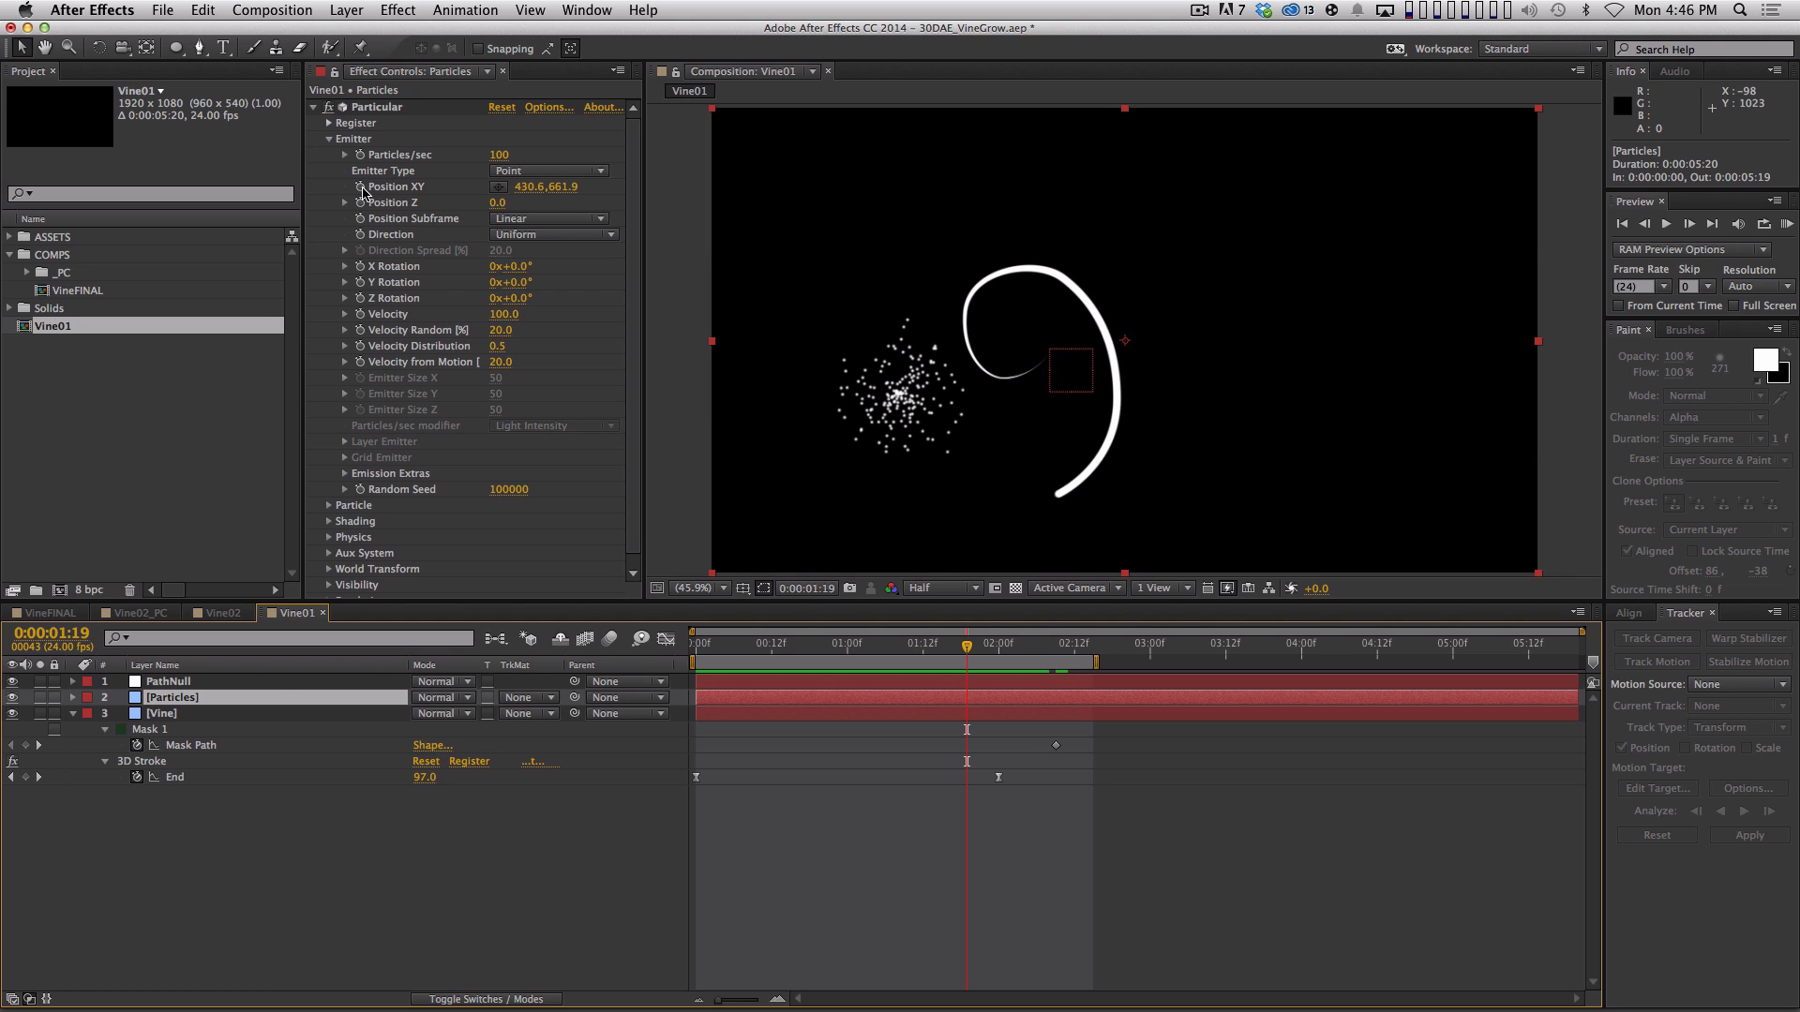
{"action": "left_click", "coordinate": [359, 187]}
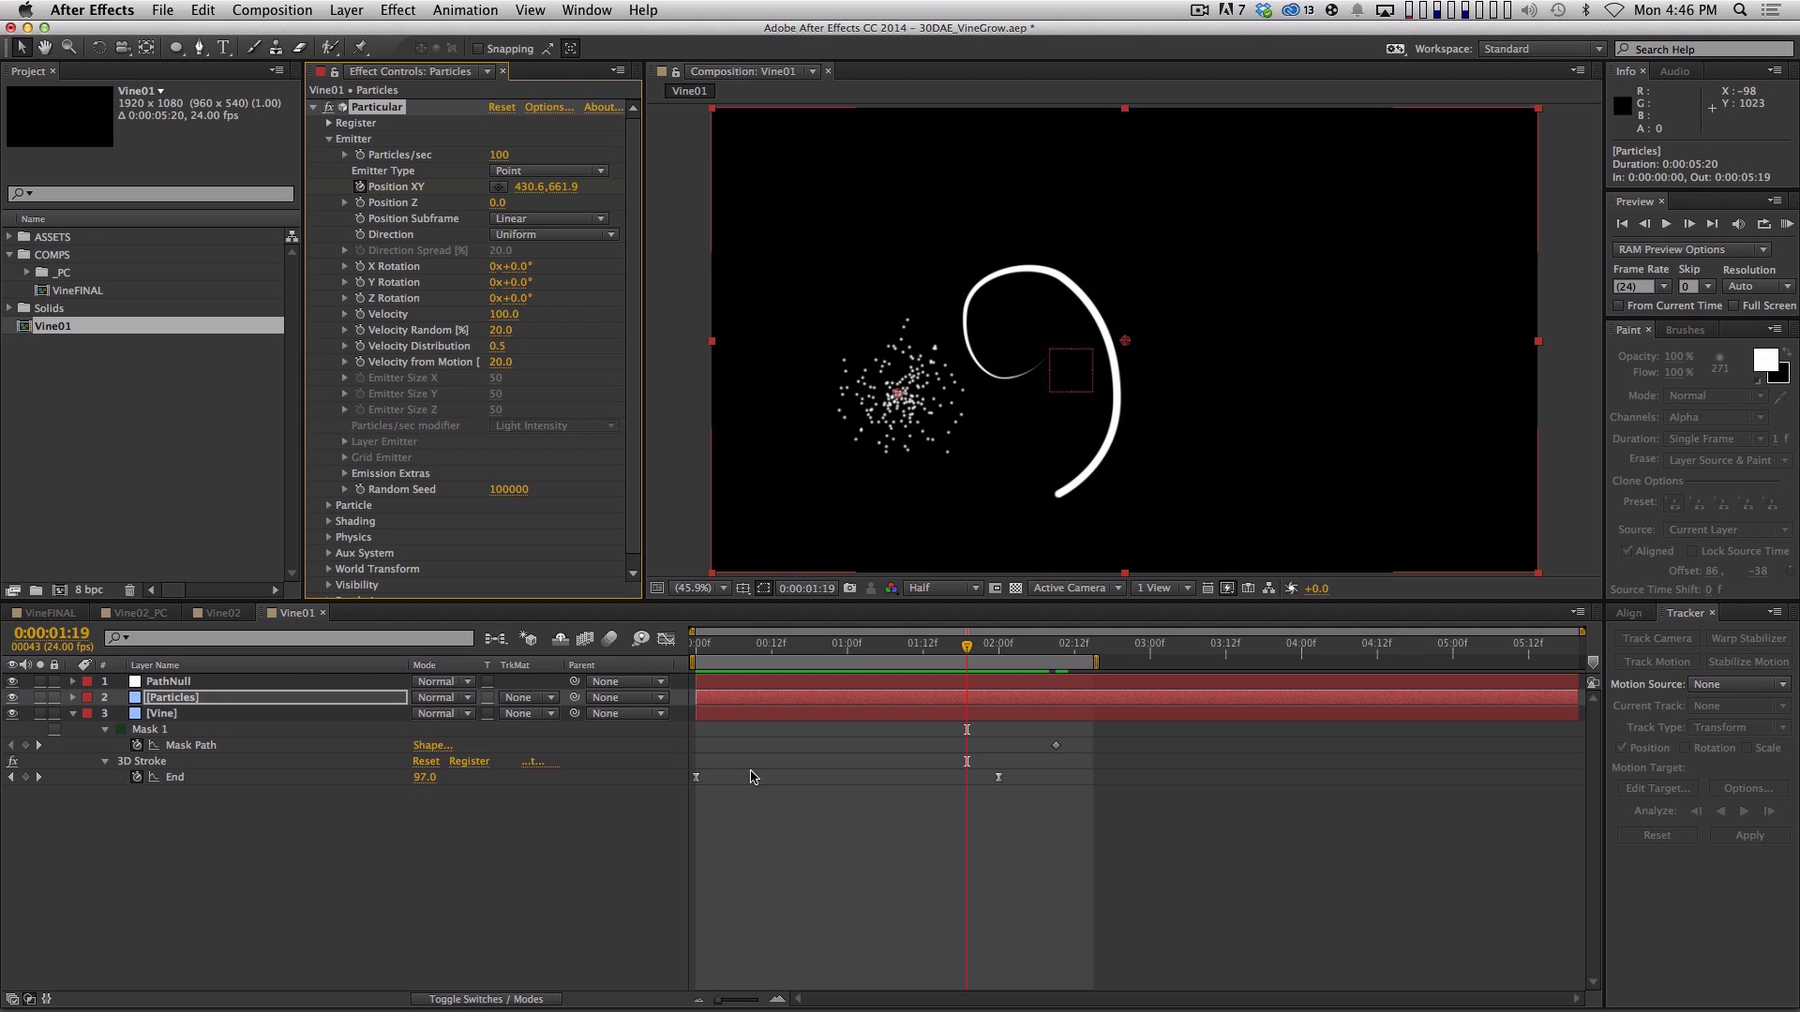
{"action": "key", "text": "u"}
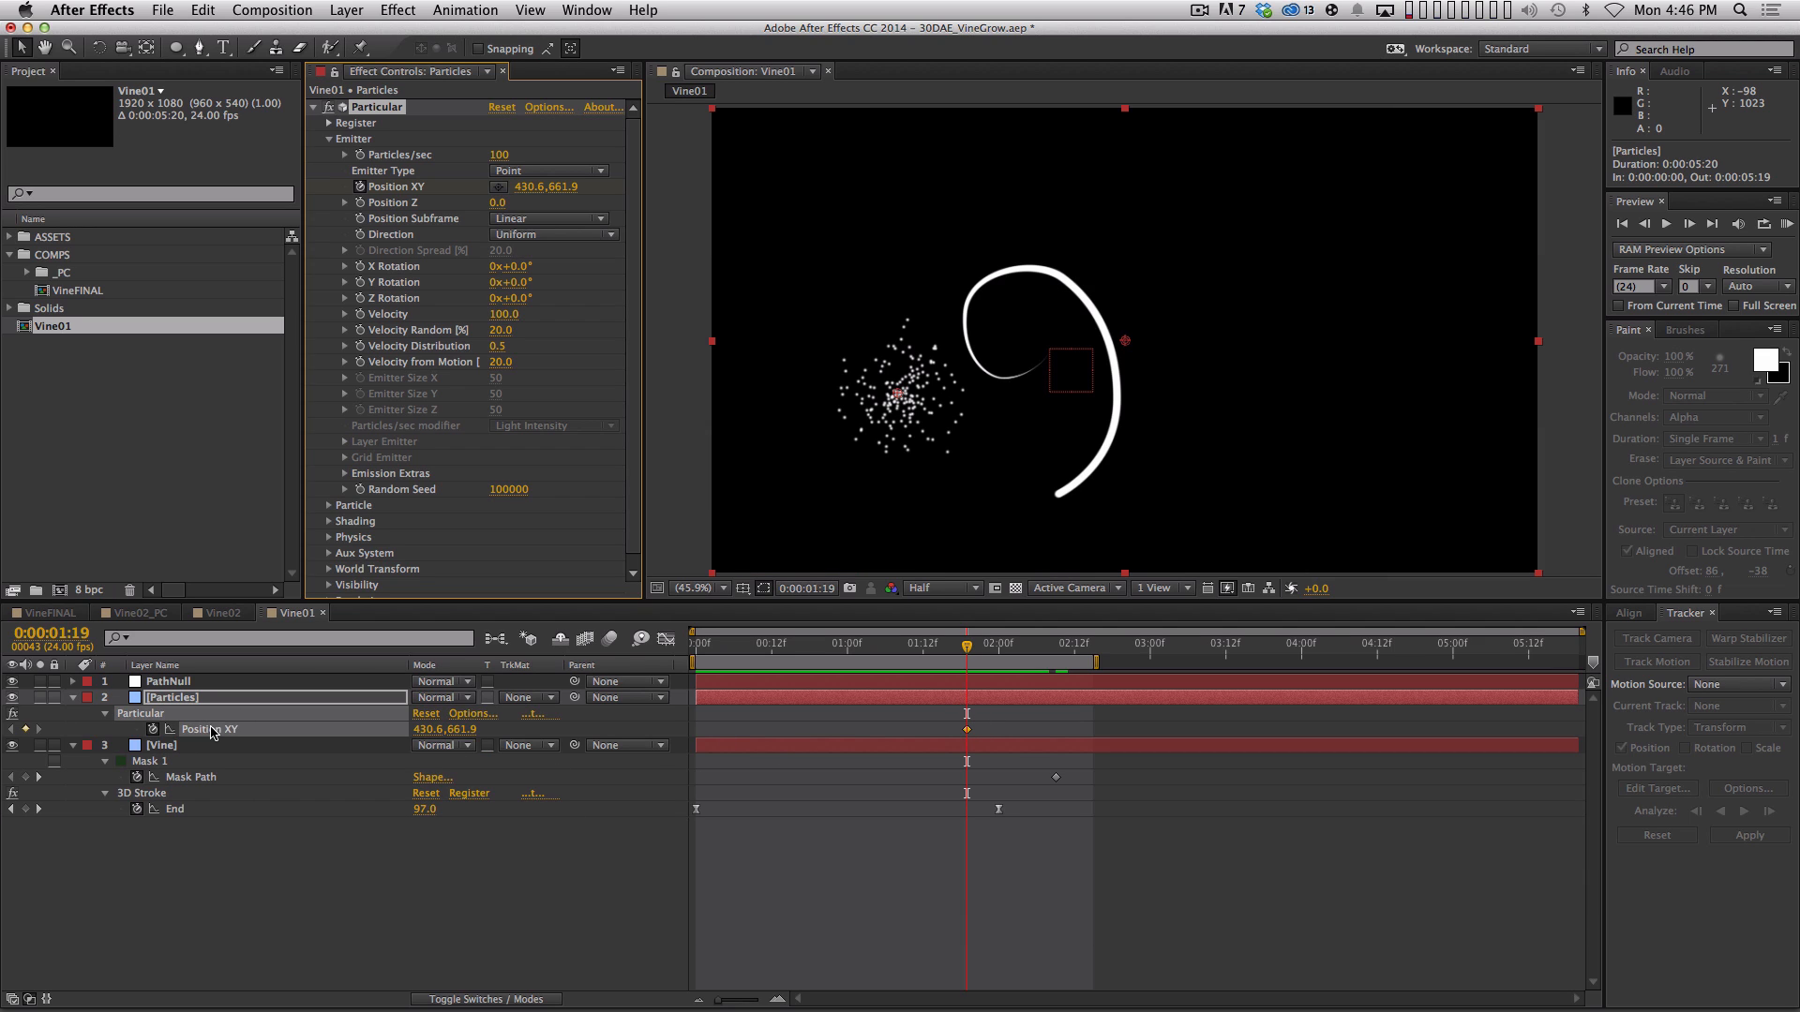
{"action": "left_click", "coordinate": [369, 953]}
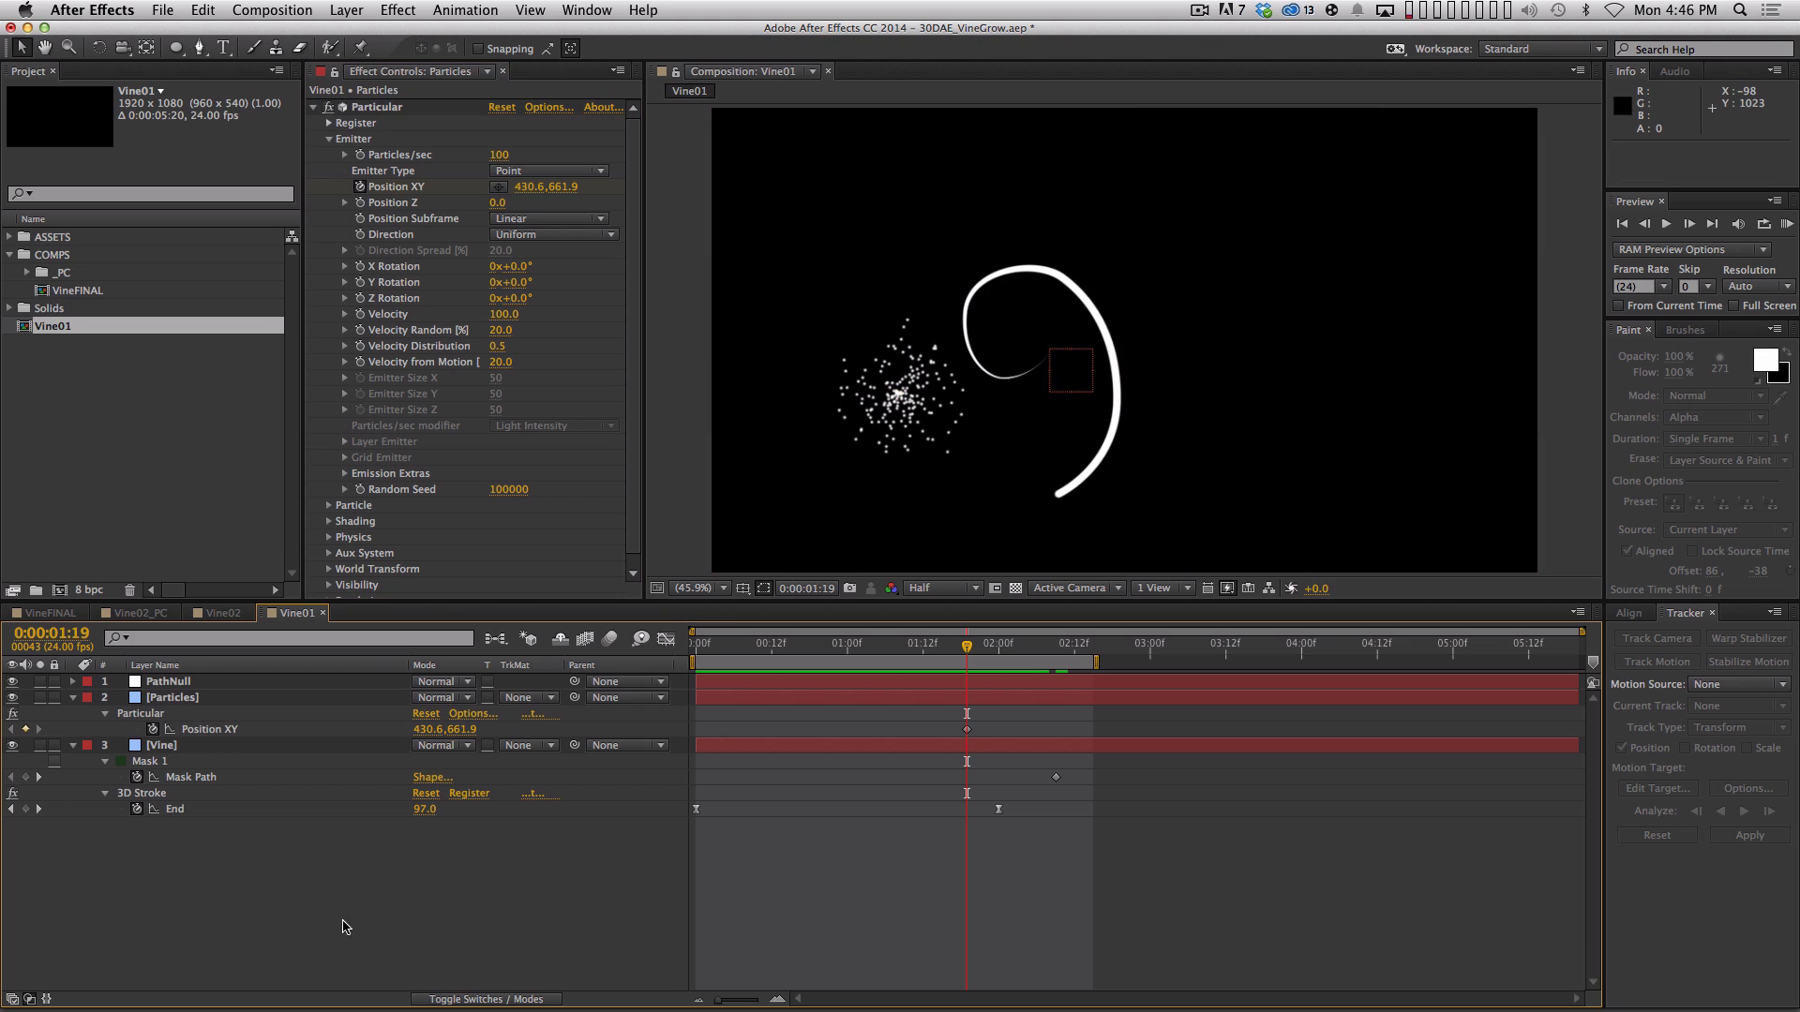
{"action": "left_click", "coordinate": [967, 730]}
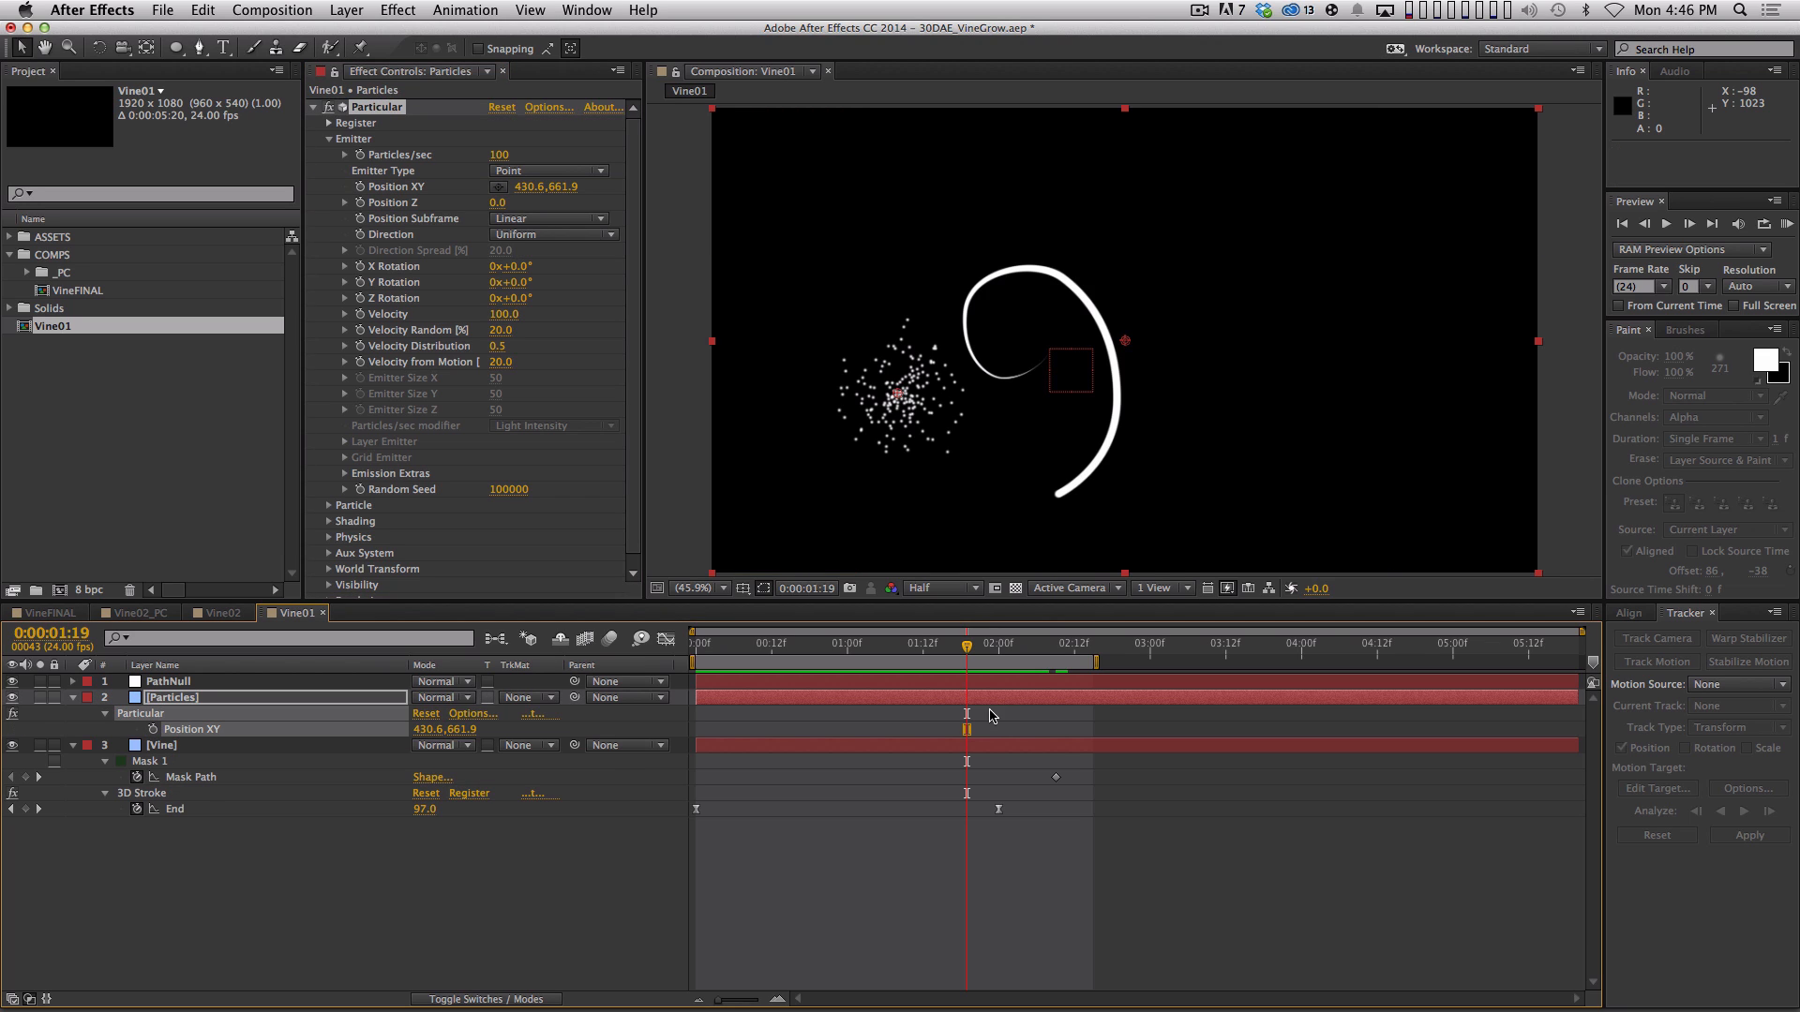
Add the expression thisComp.layer("PathNull").toComp([0,0,0]); to Particular's Position XY on the Particles layer
{"action": "left_click", "coordinate": [300, 881]}
{"action": "key", "text": "alt+super"}
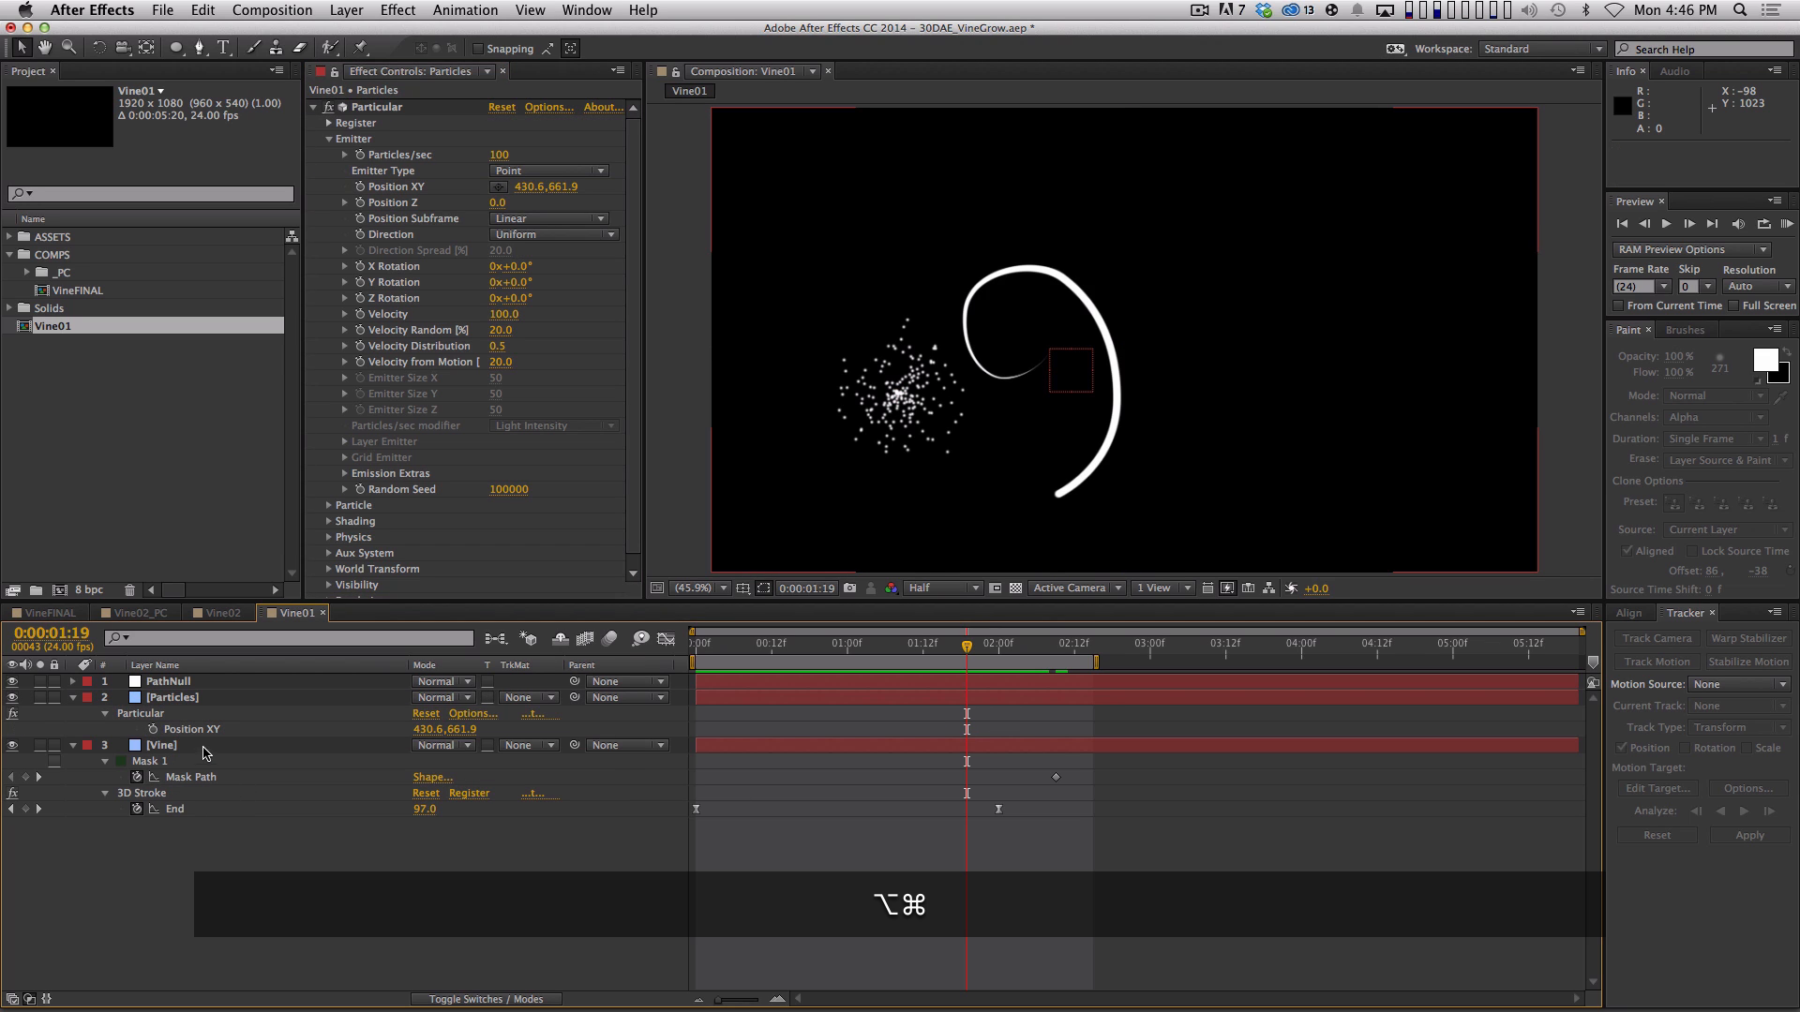
{"action": "left_click", "coordinate": [153, 729], "text": "alt"}
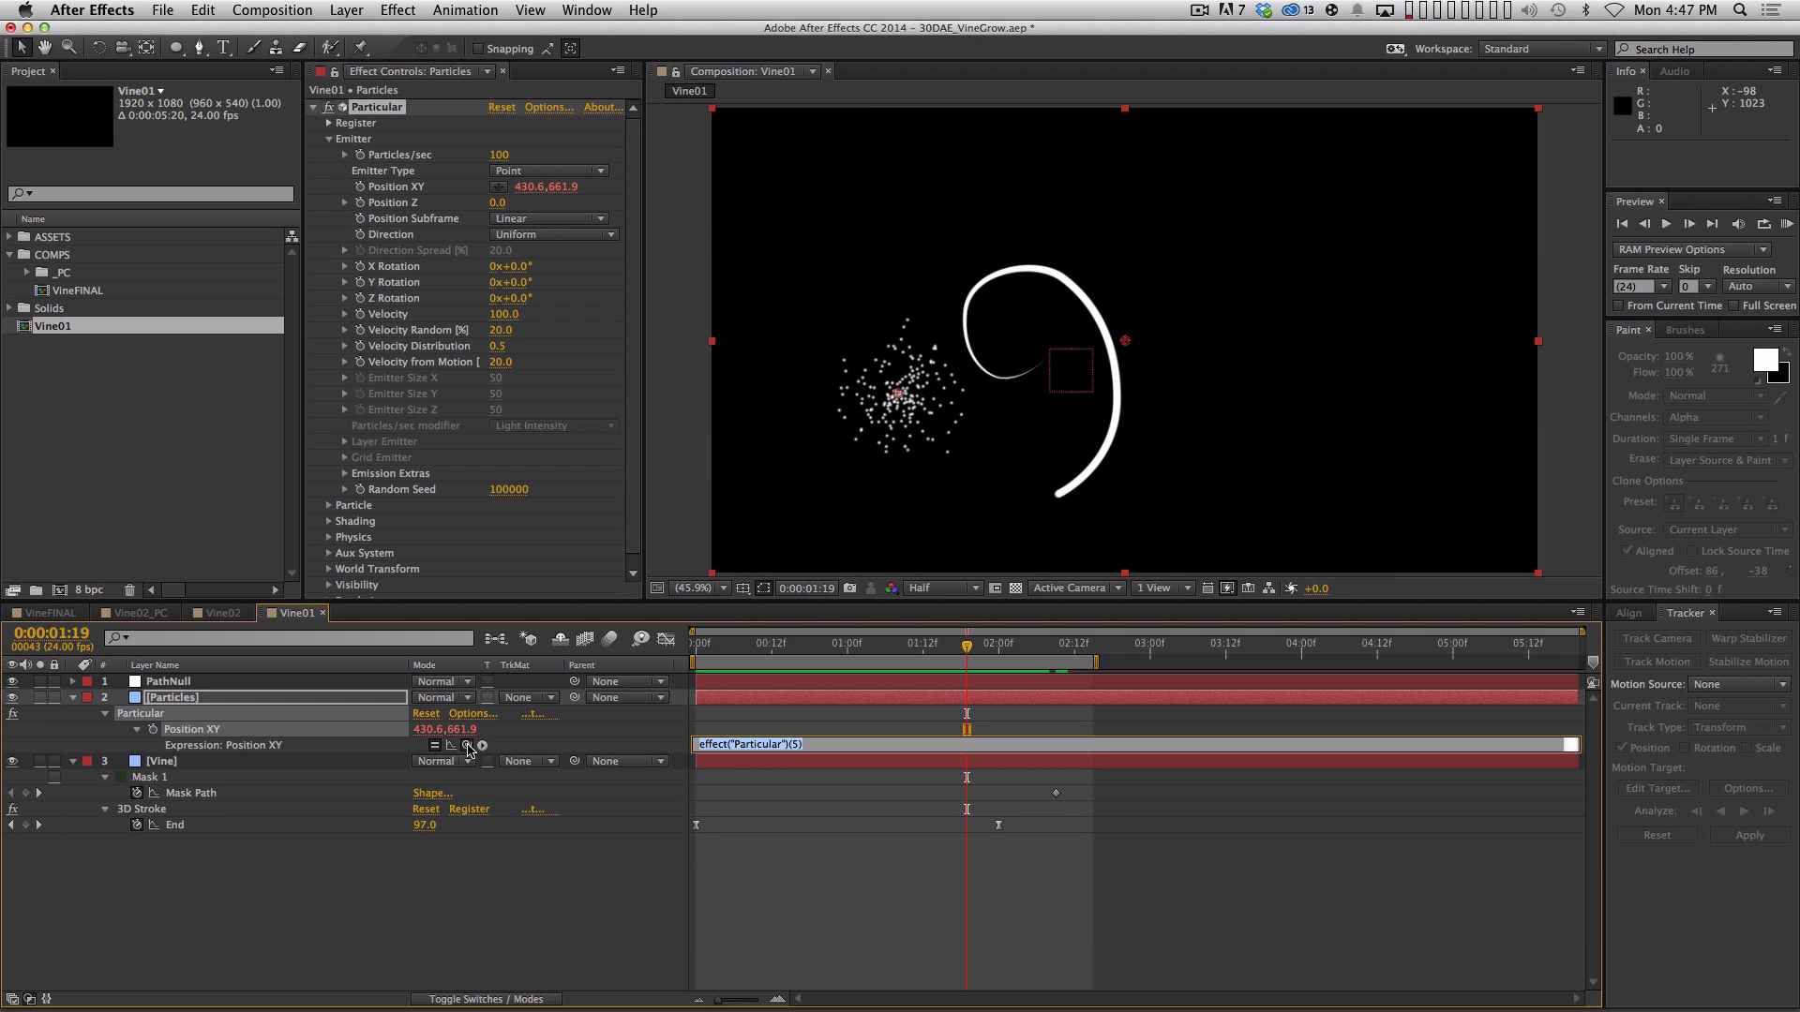
{"action": "left_click_drag", "start_coordinate": [467, 745], "coordinate": [205, 681]}
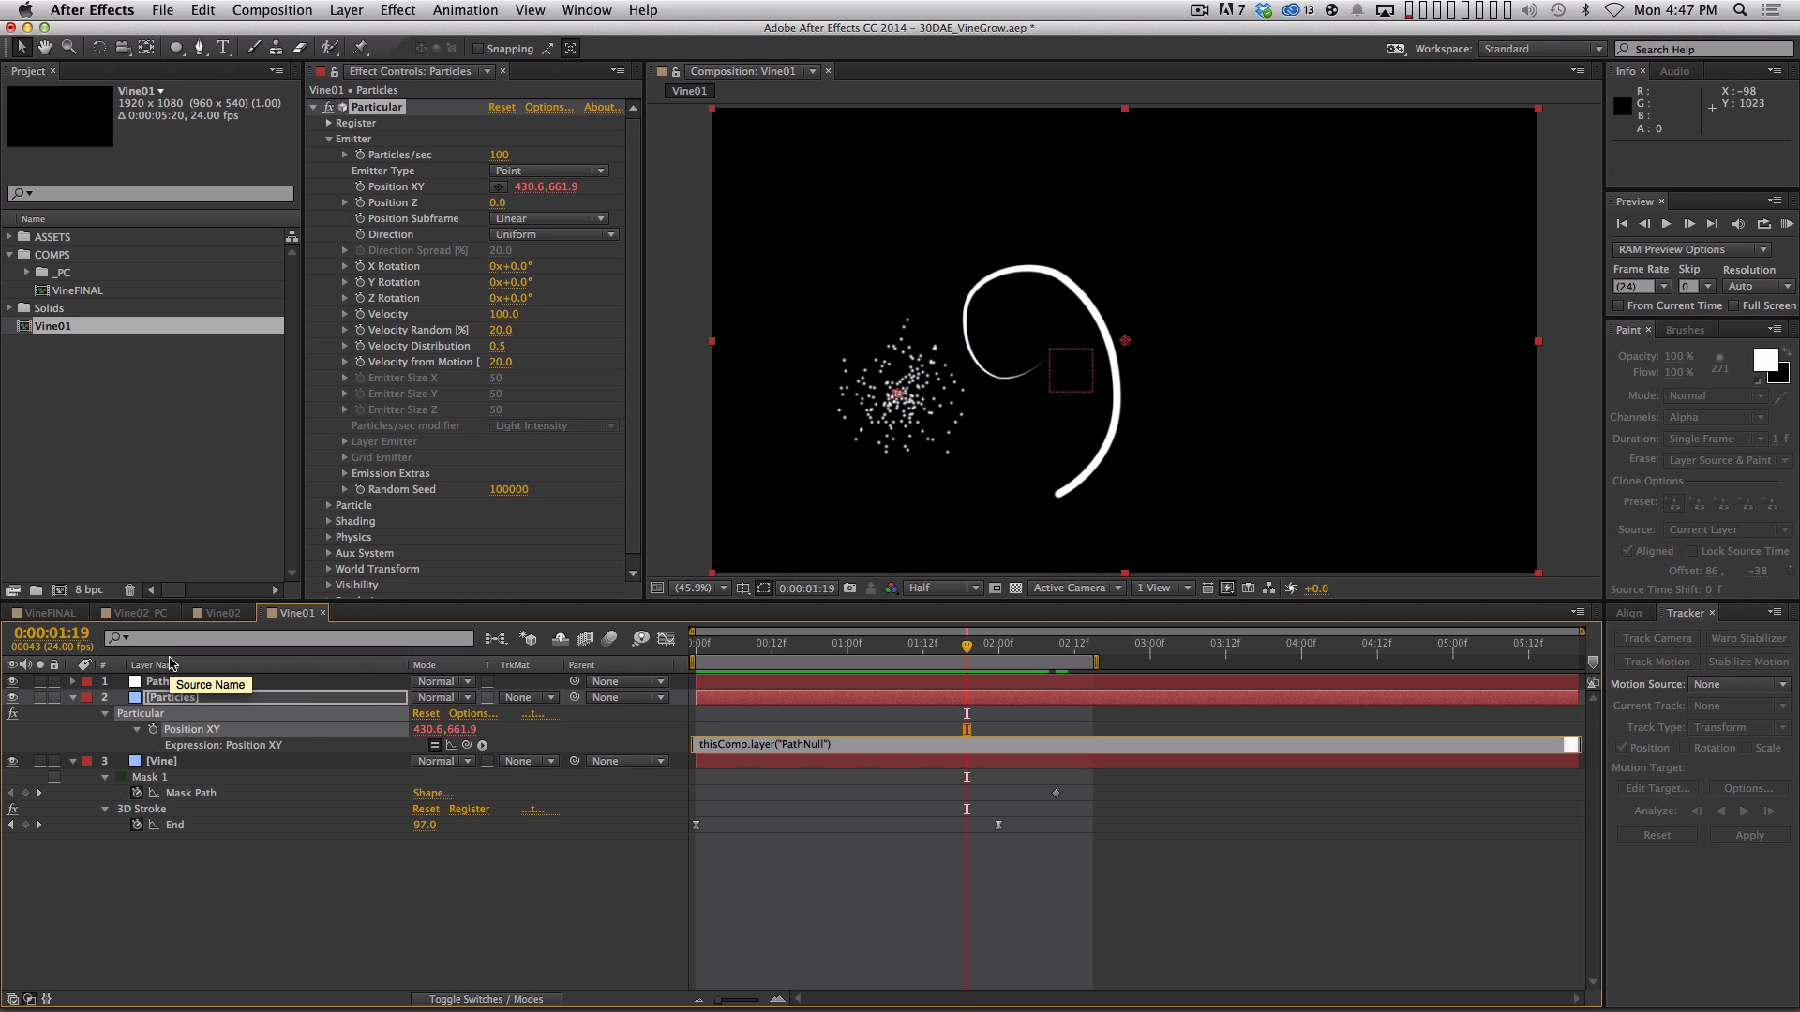
{"action": "type", "text": ".toCo"}
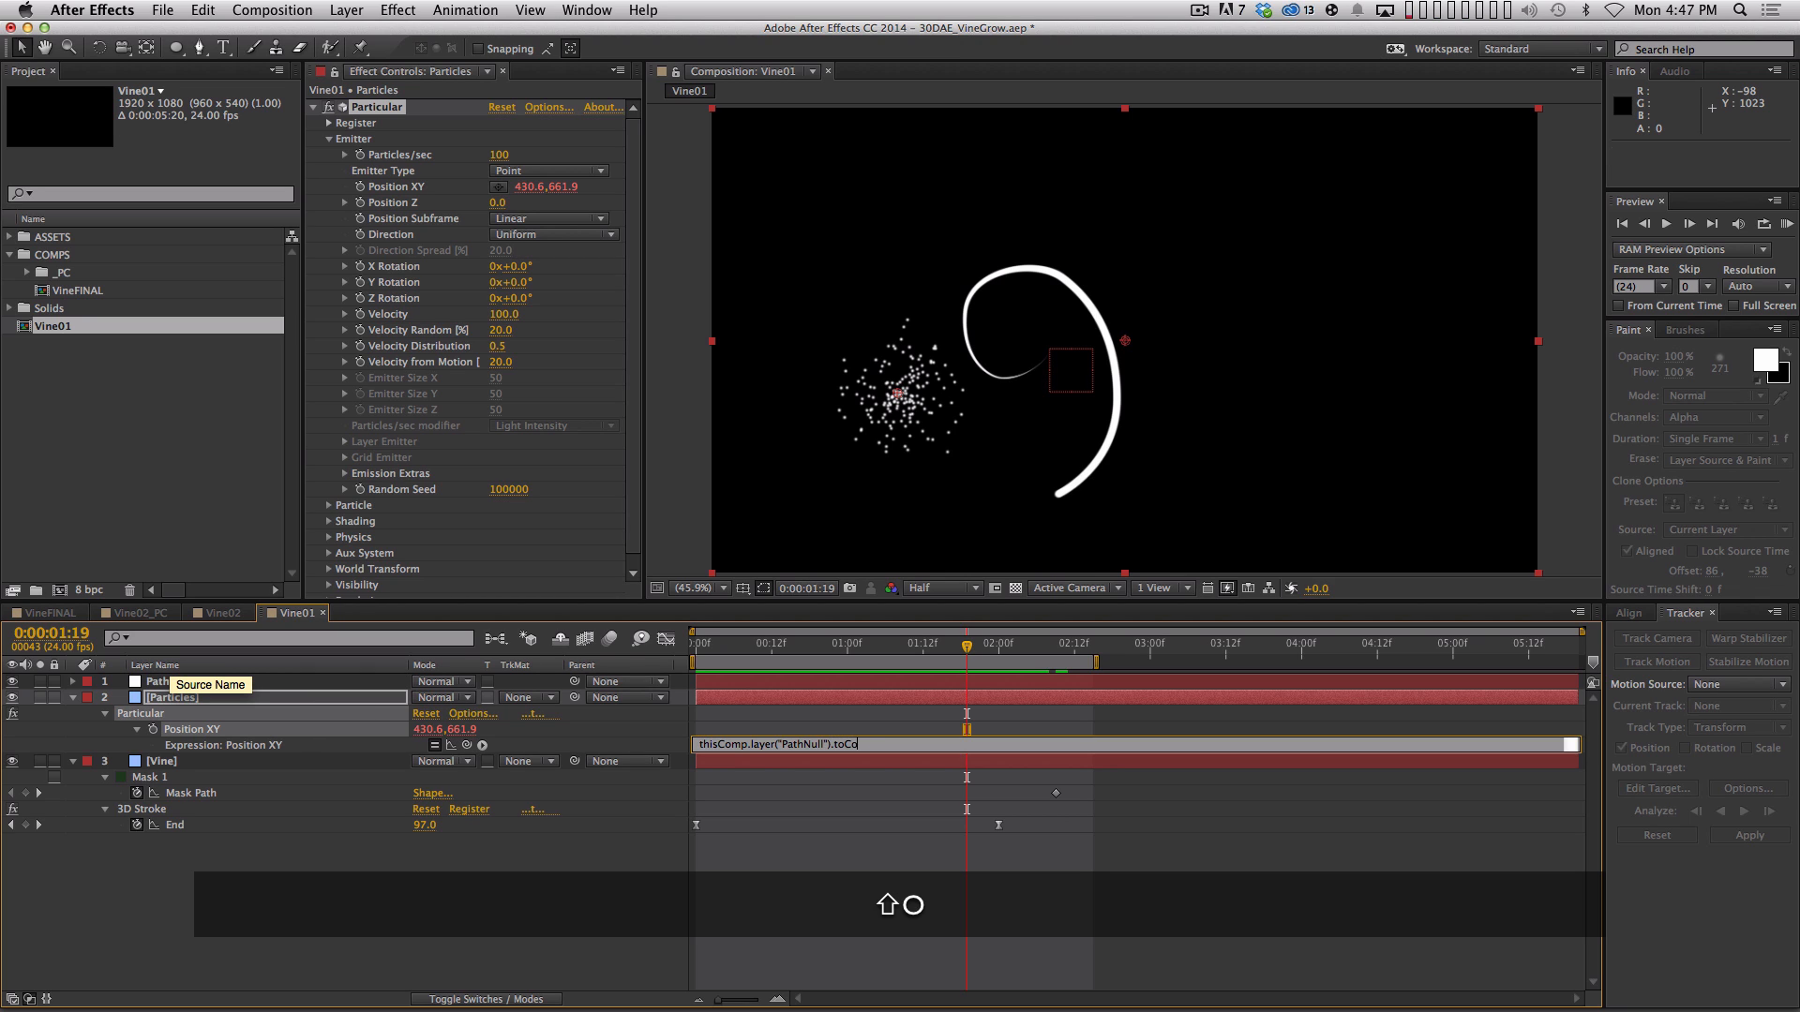
{"action": "type", "text": "mp(["}
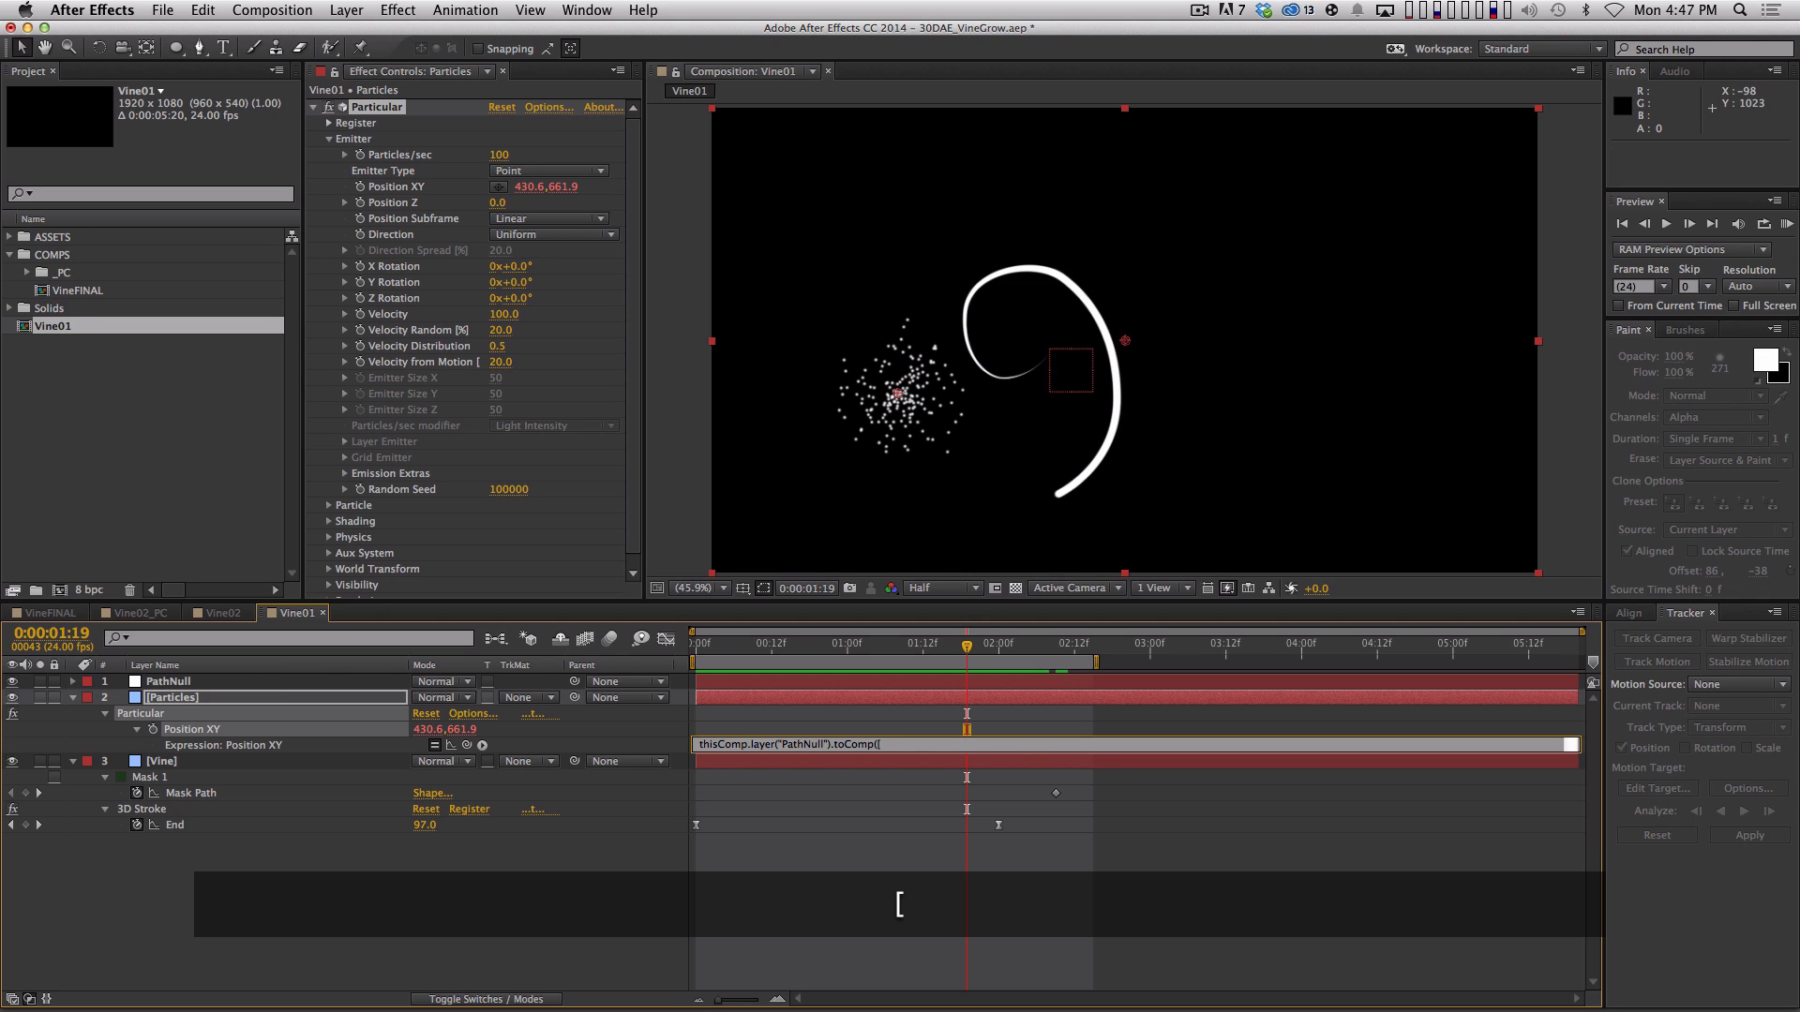
{"action": "type", "text": "0,0,0]);"}
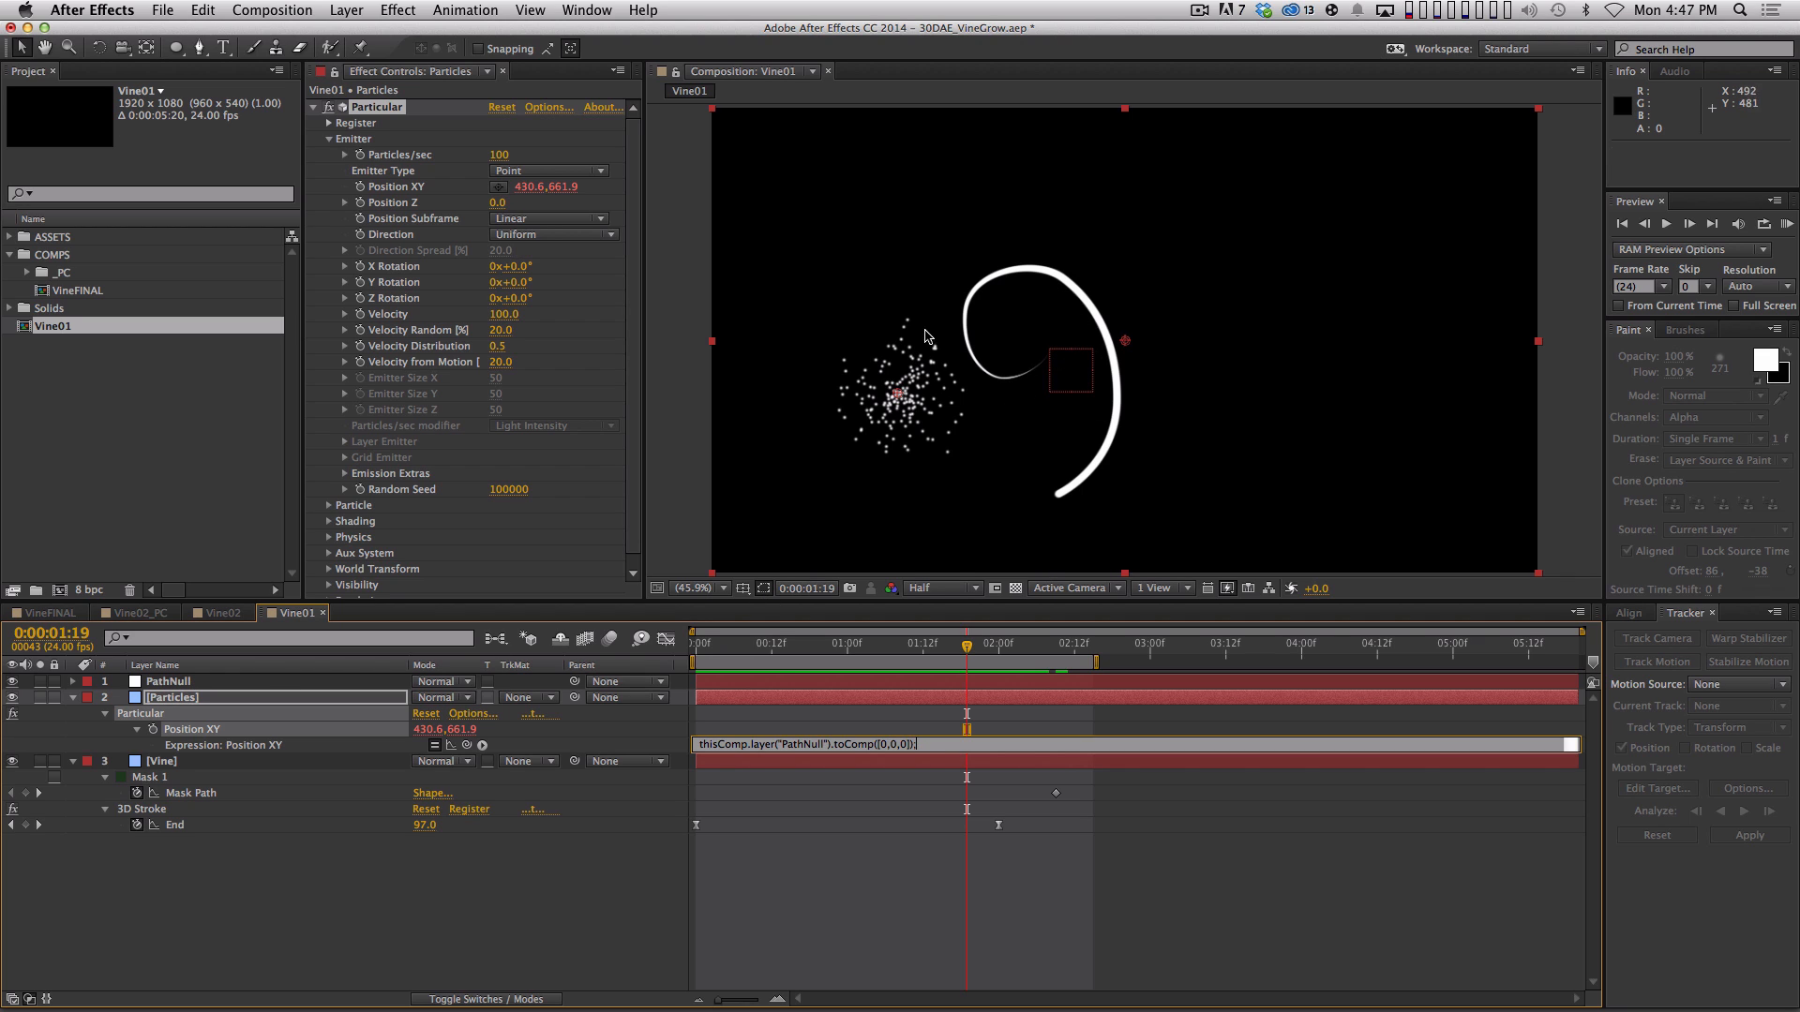
{"action": "left_click", "coordinate": [525, 897]}
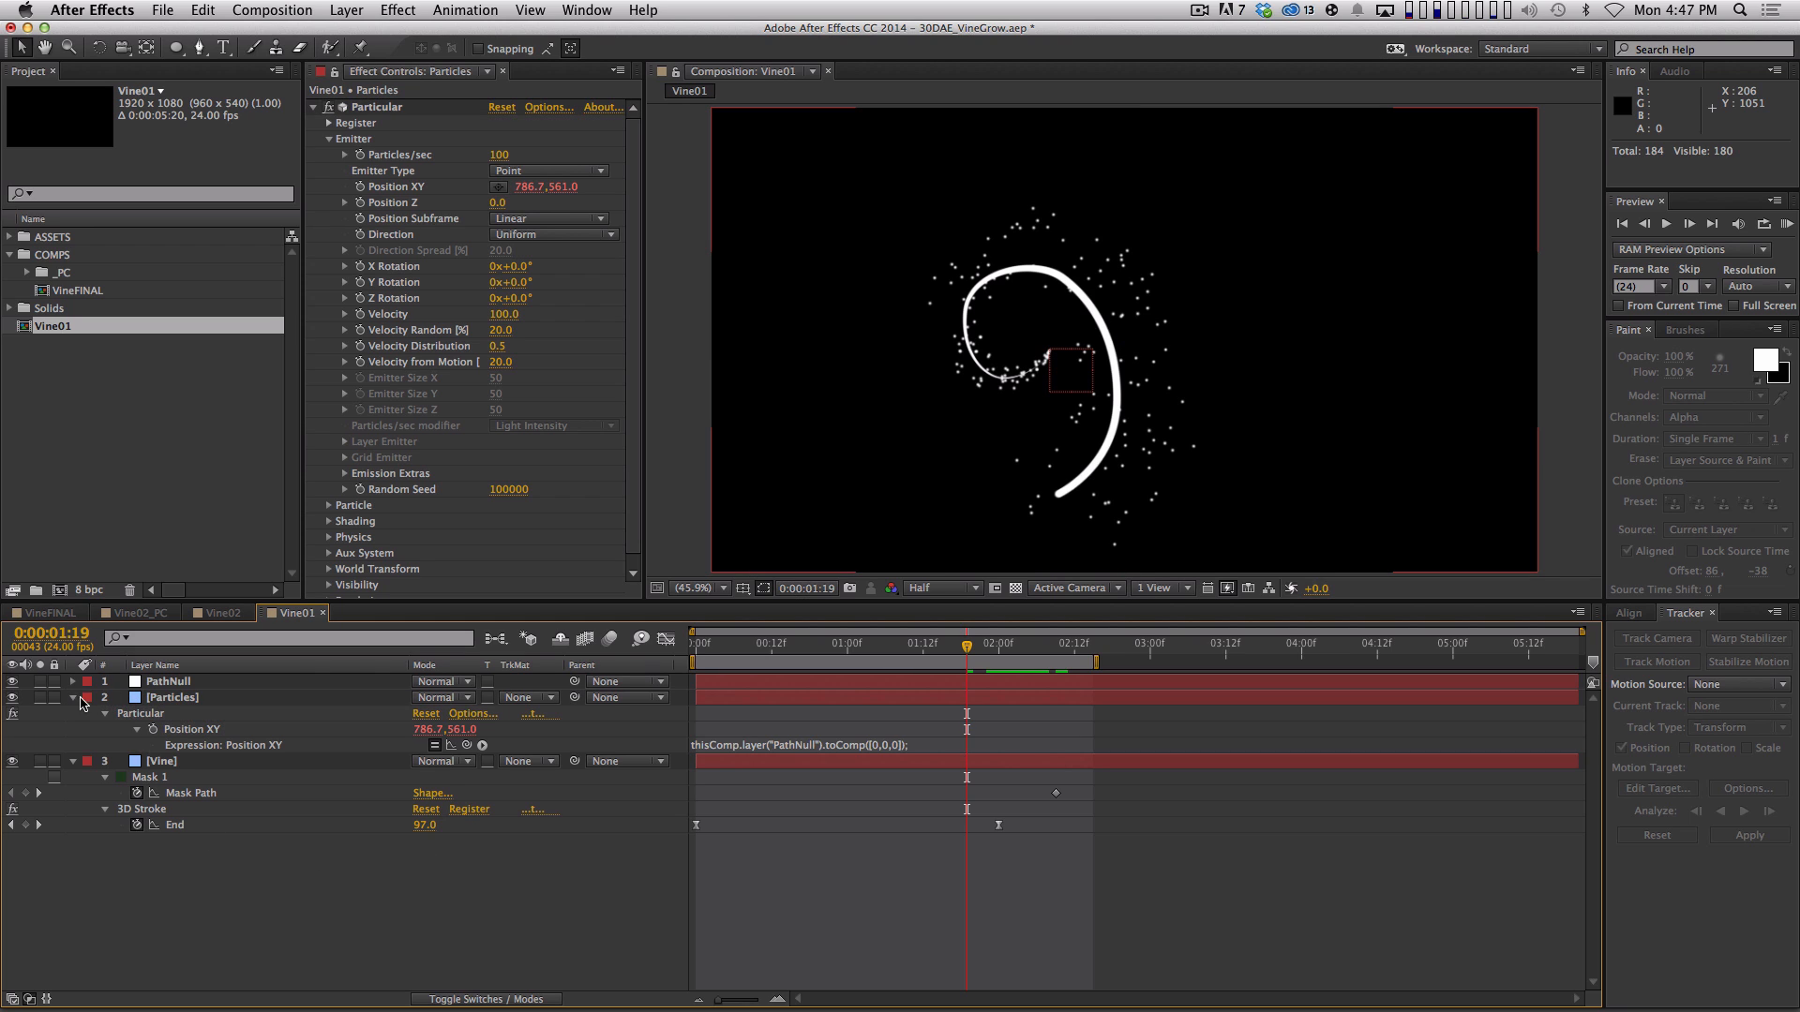
Collapse the Particles layer's properties and reveal PathNull's Position keyframes
{"action": "left_click", "coordinate": [75, 698]}
{"action": "left_click", "coordinate": [188, 682]}
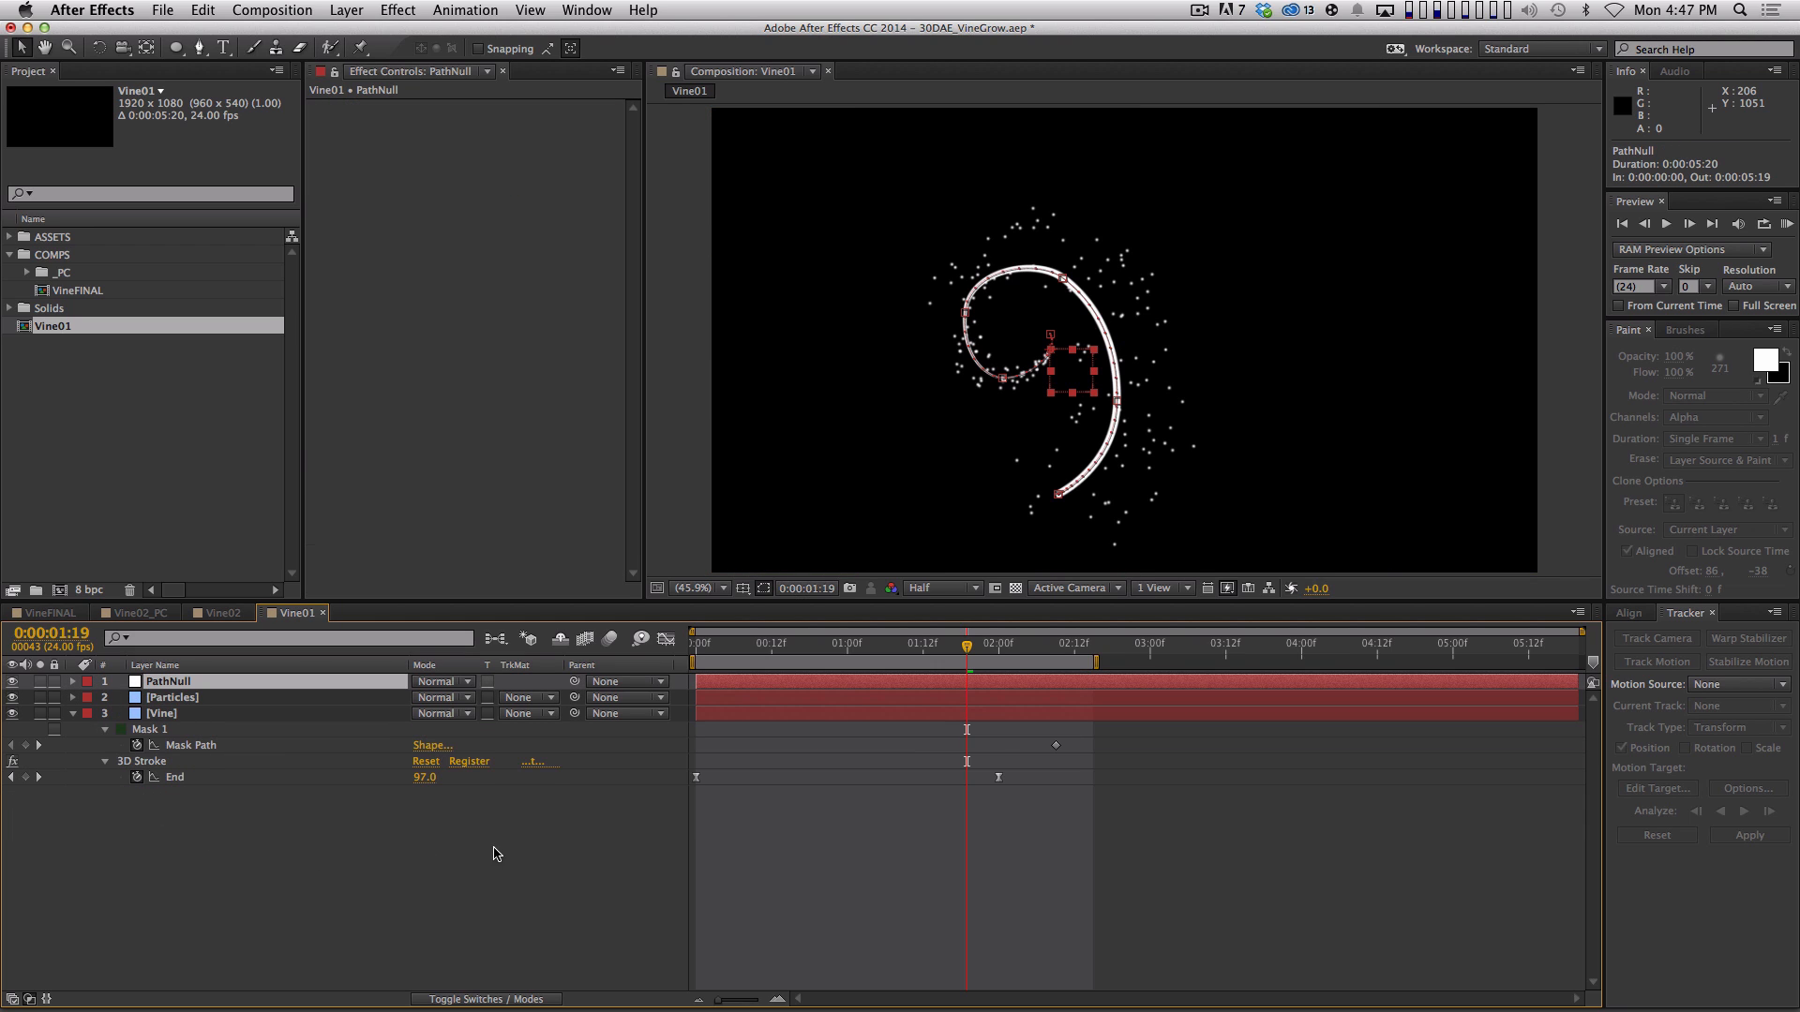
{"action": "key", "text": "p"}
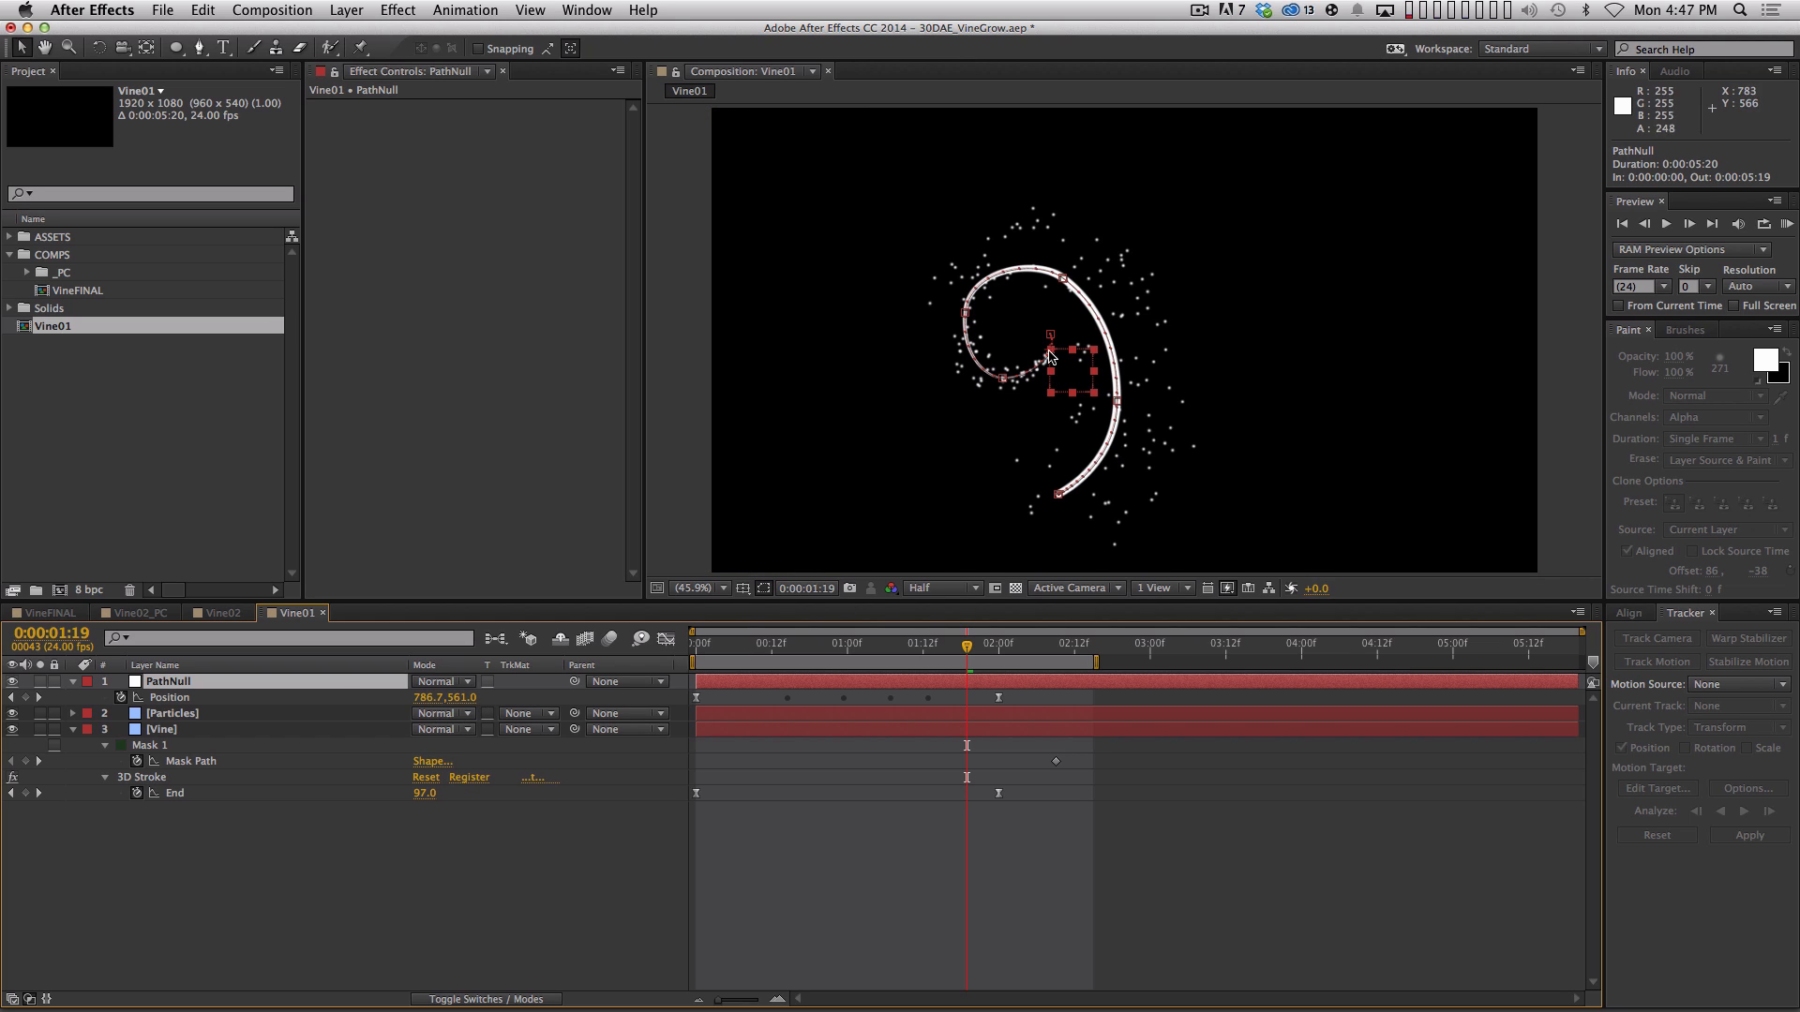
{"action": "left_click", "coordinate": [441, 891]}
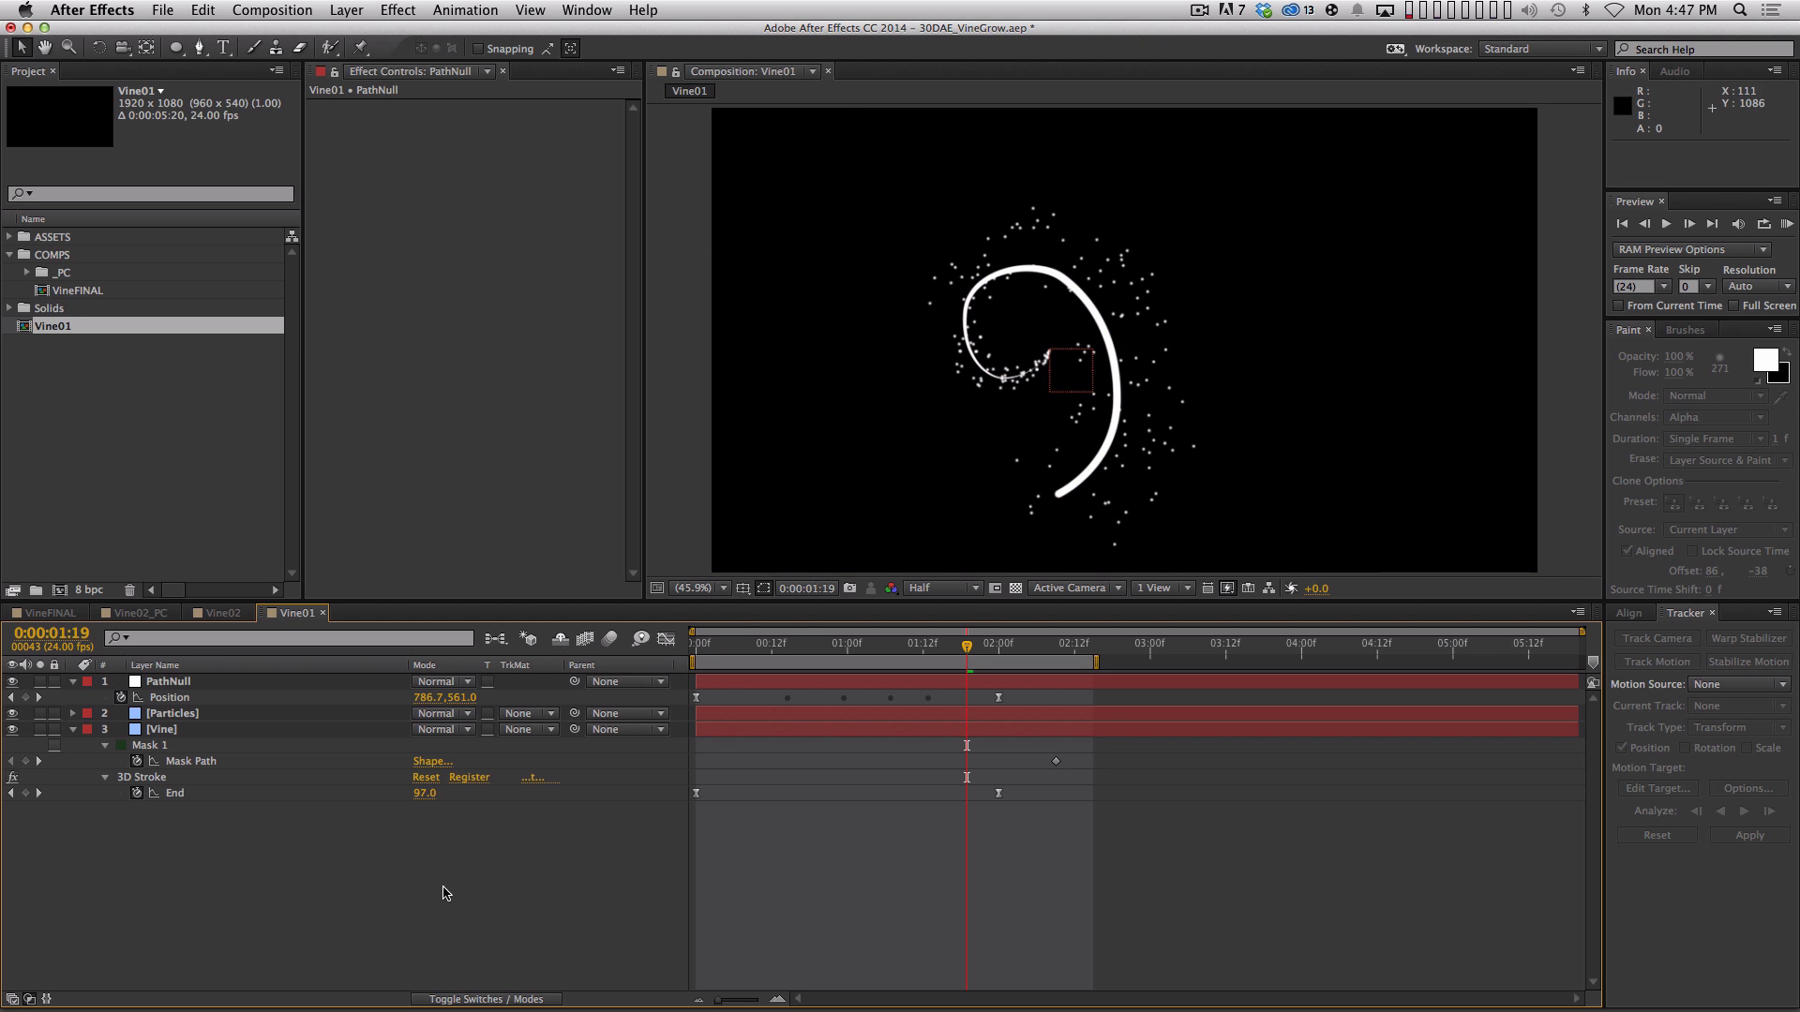
Try parenting PathNull to a new null object placed away from the vine, and delete that null
{"action": "left_click", "coordinate": [356, 10]}
{"action": "mouse_move", "coordinate": [375, 33]}
{"action": "left_click", "coordinate": [635, 108]}
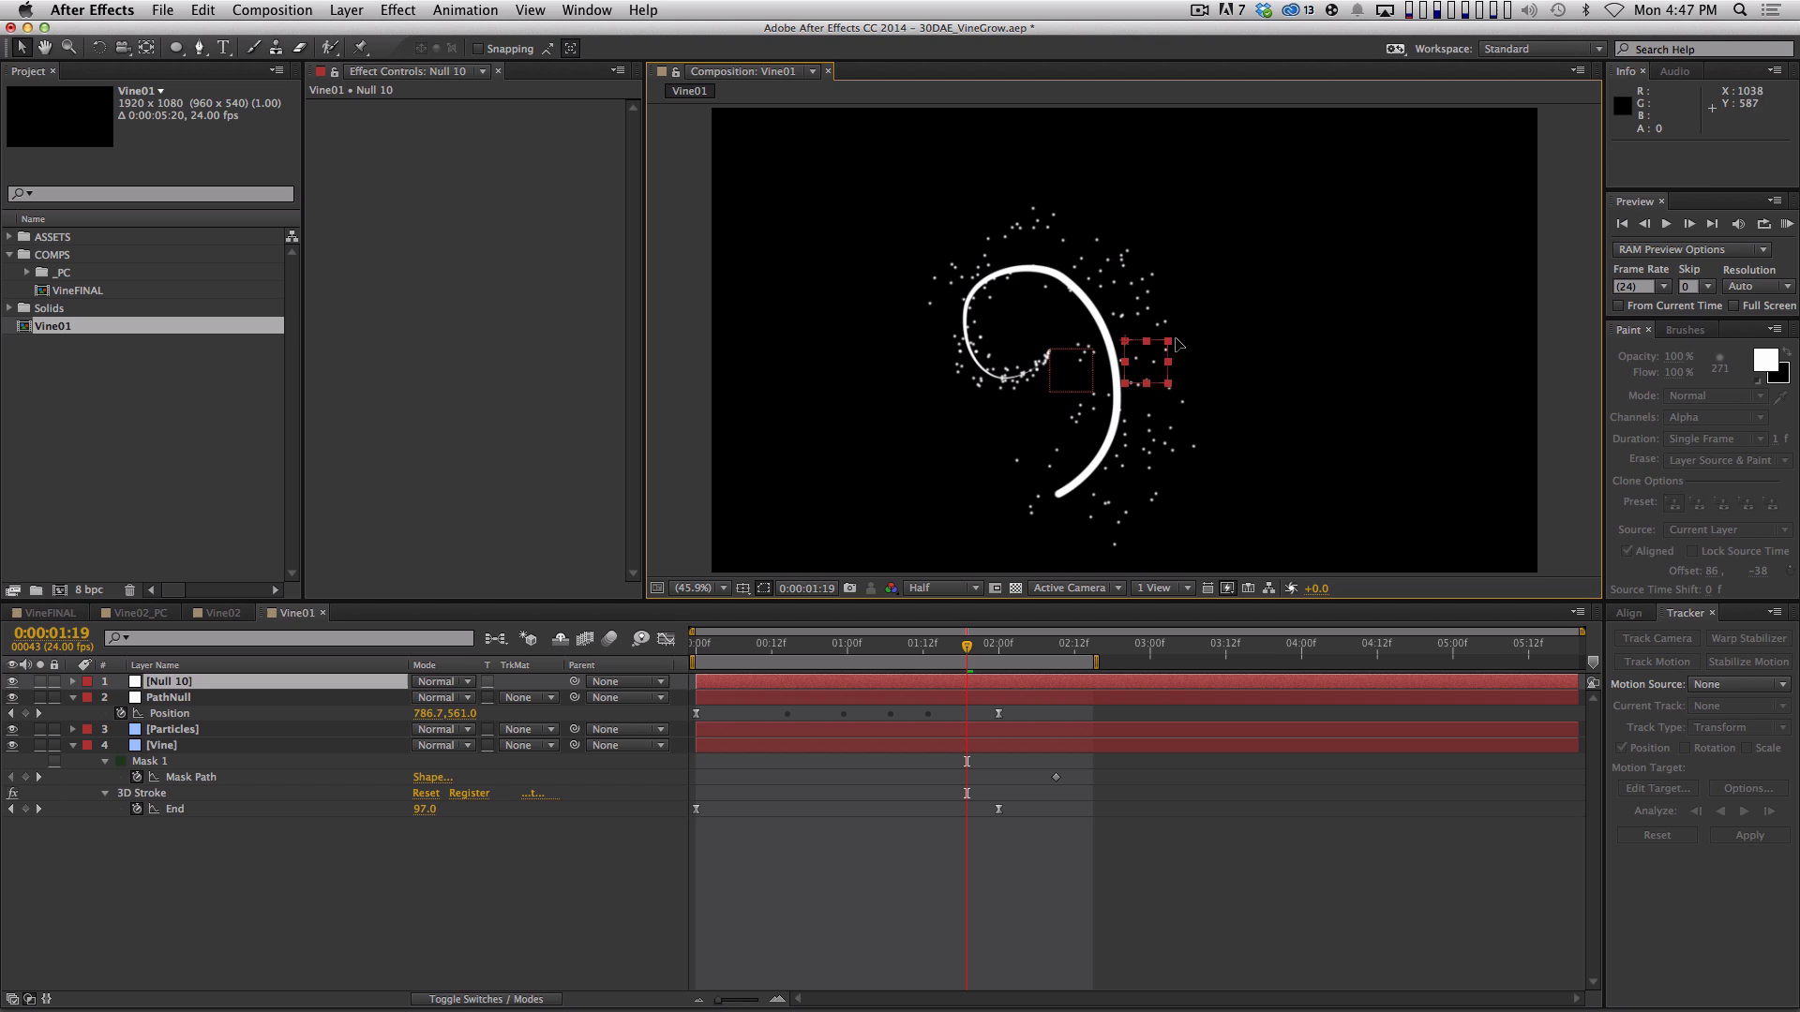
{"action": "left_click_drag", "start_coordinate": [1171, 389], "coordinate": [1371, 217]}
{"action": "left_click", "coordinate": [256, 699]}
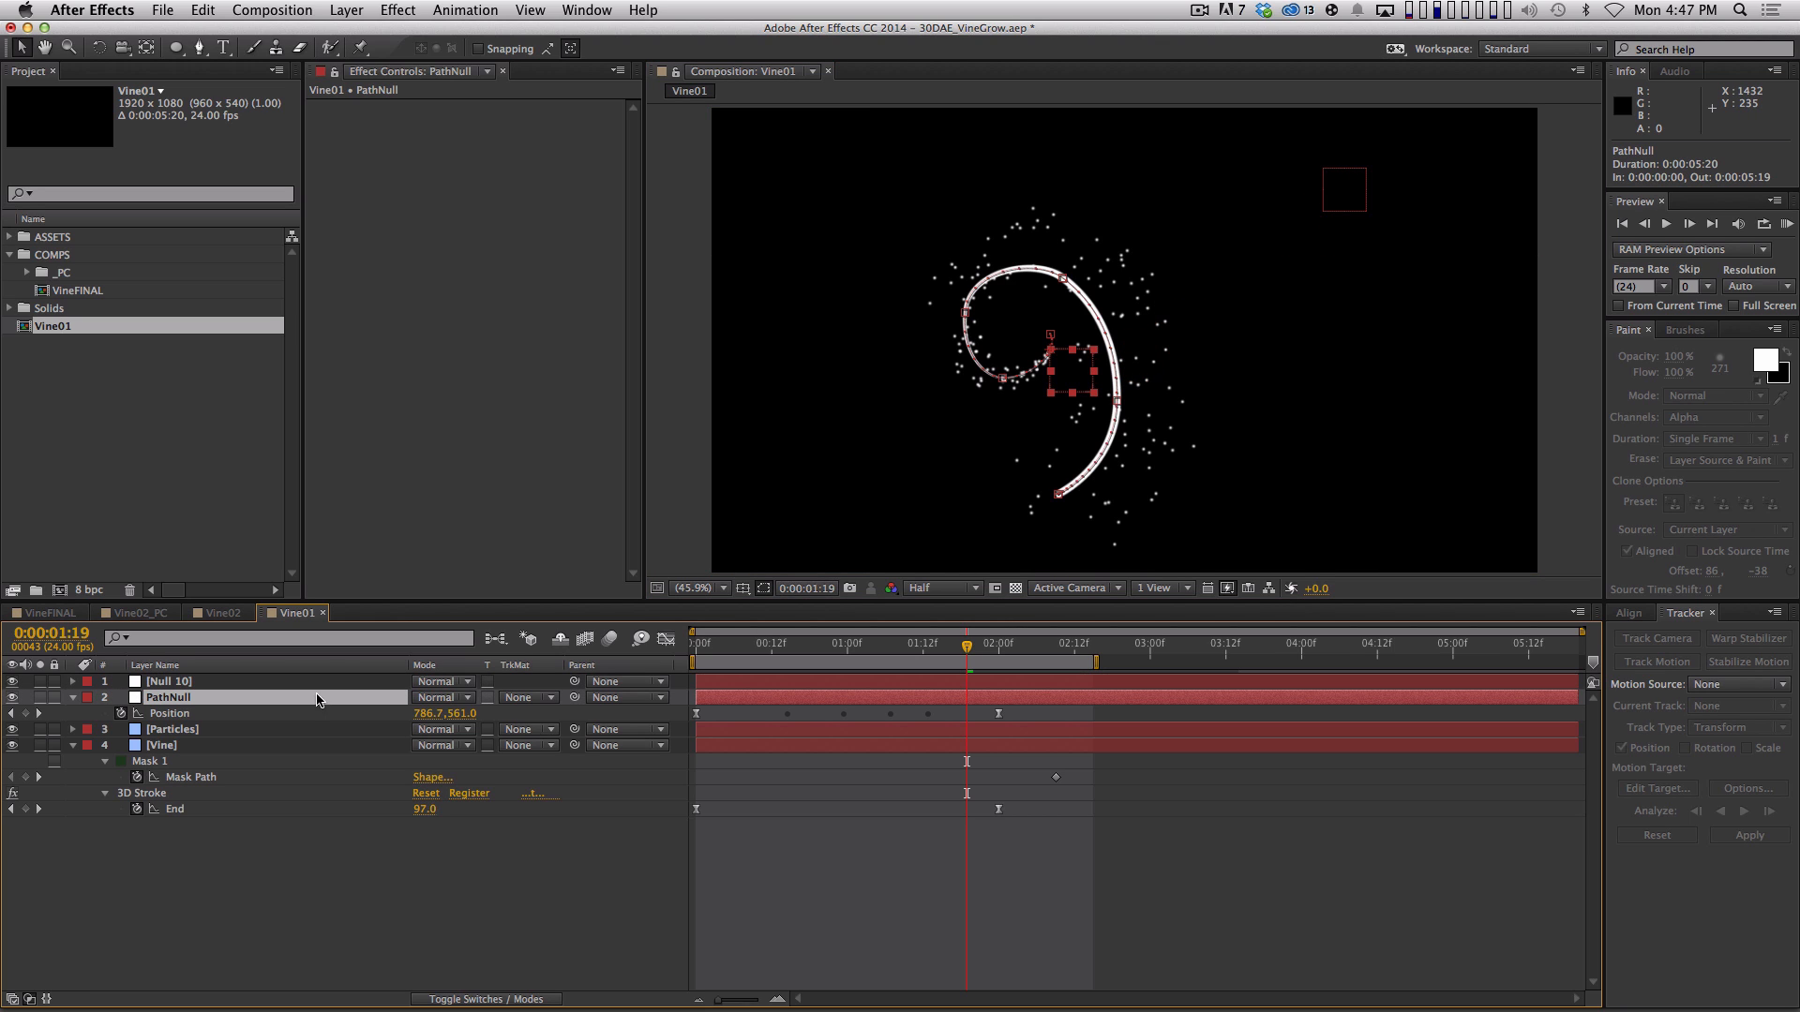
{"action": "left_click_drag", "start_coordinate": [575, 697], "coordinate": [178, 681]}
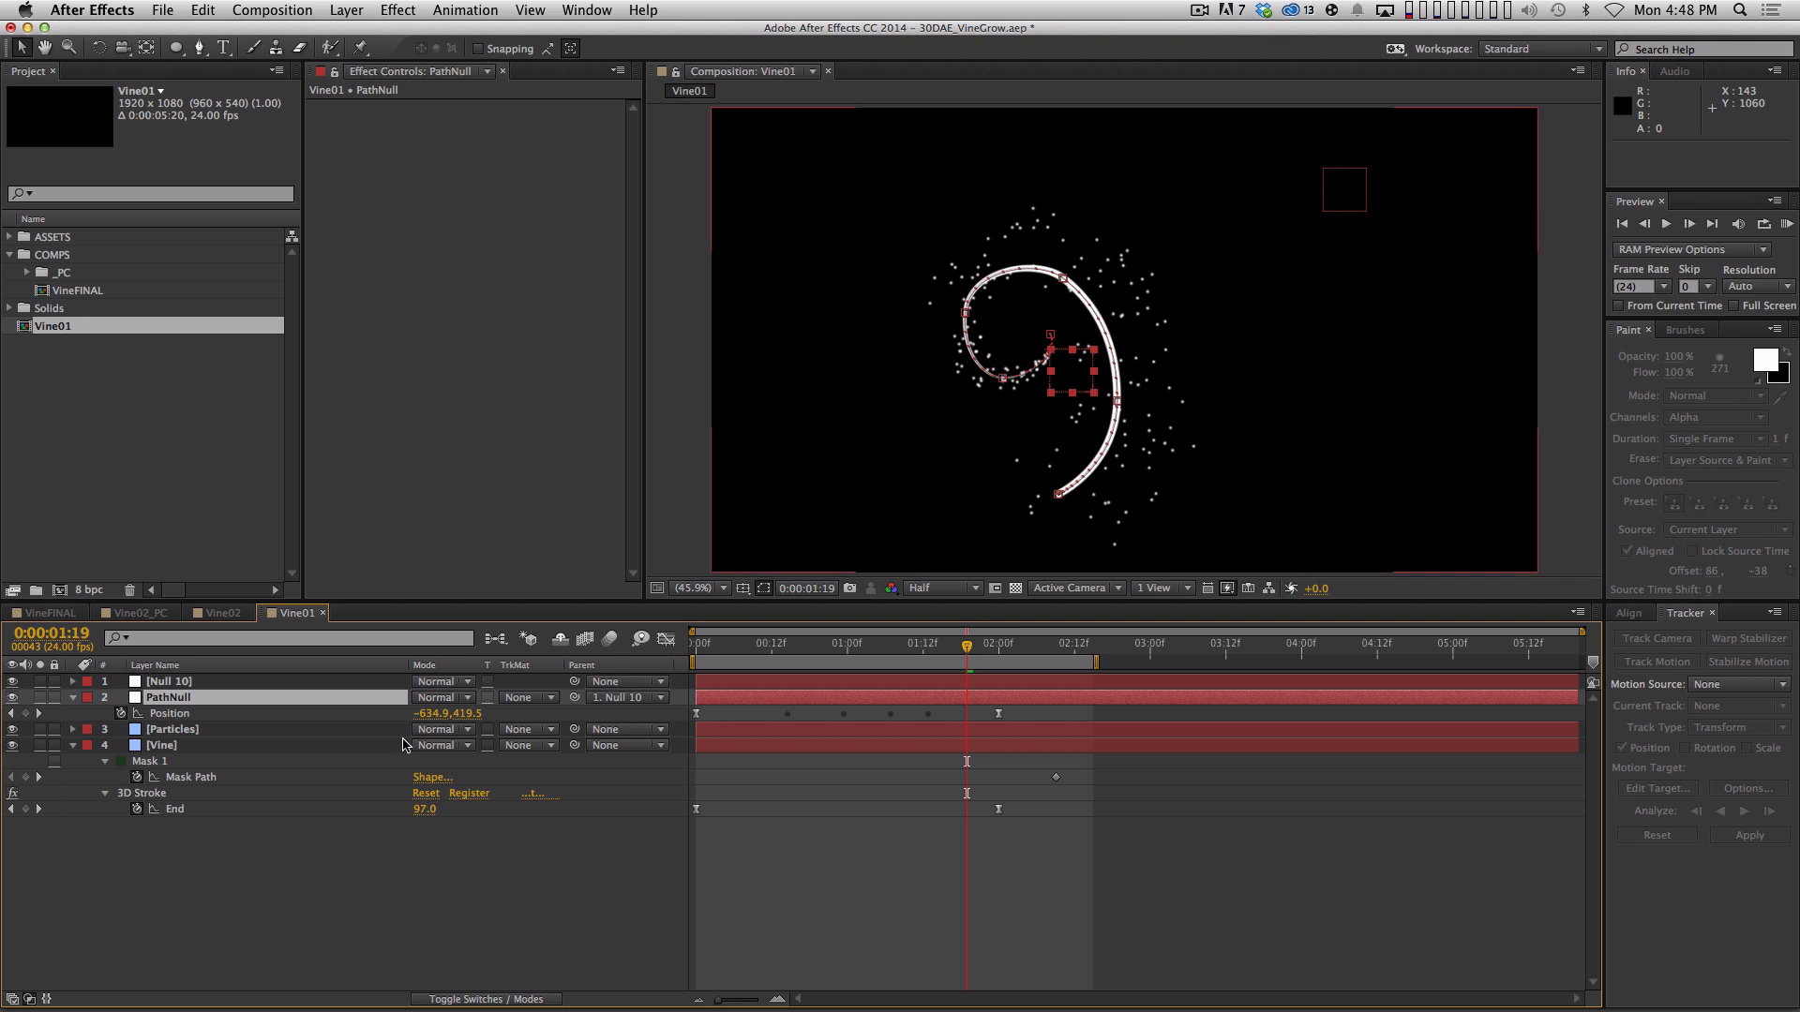
{"action": "left_click", "coordinate": [340, 684]}
{"action": "key", "text": "Delete"}
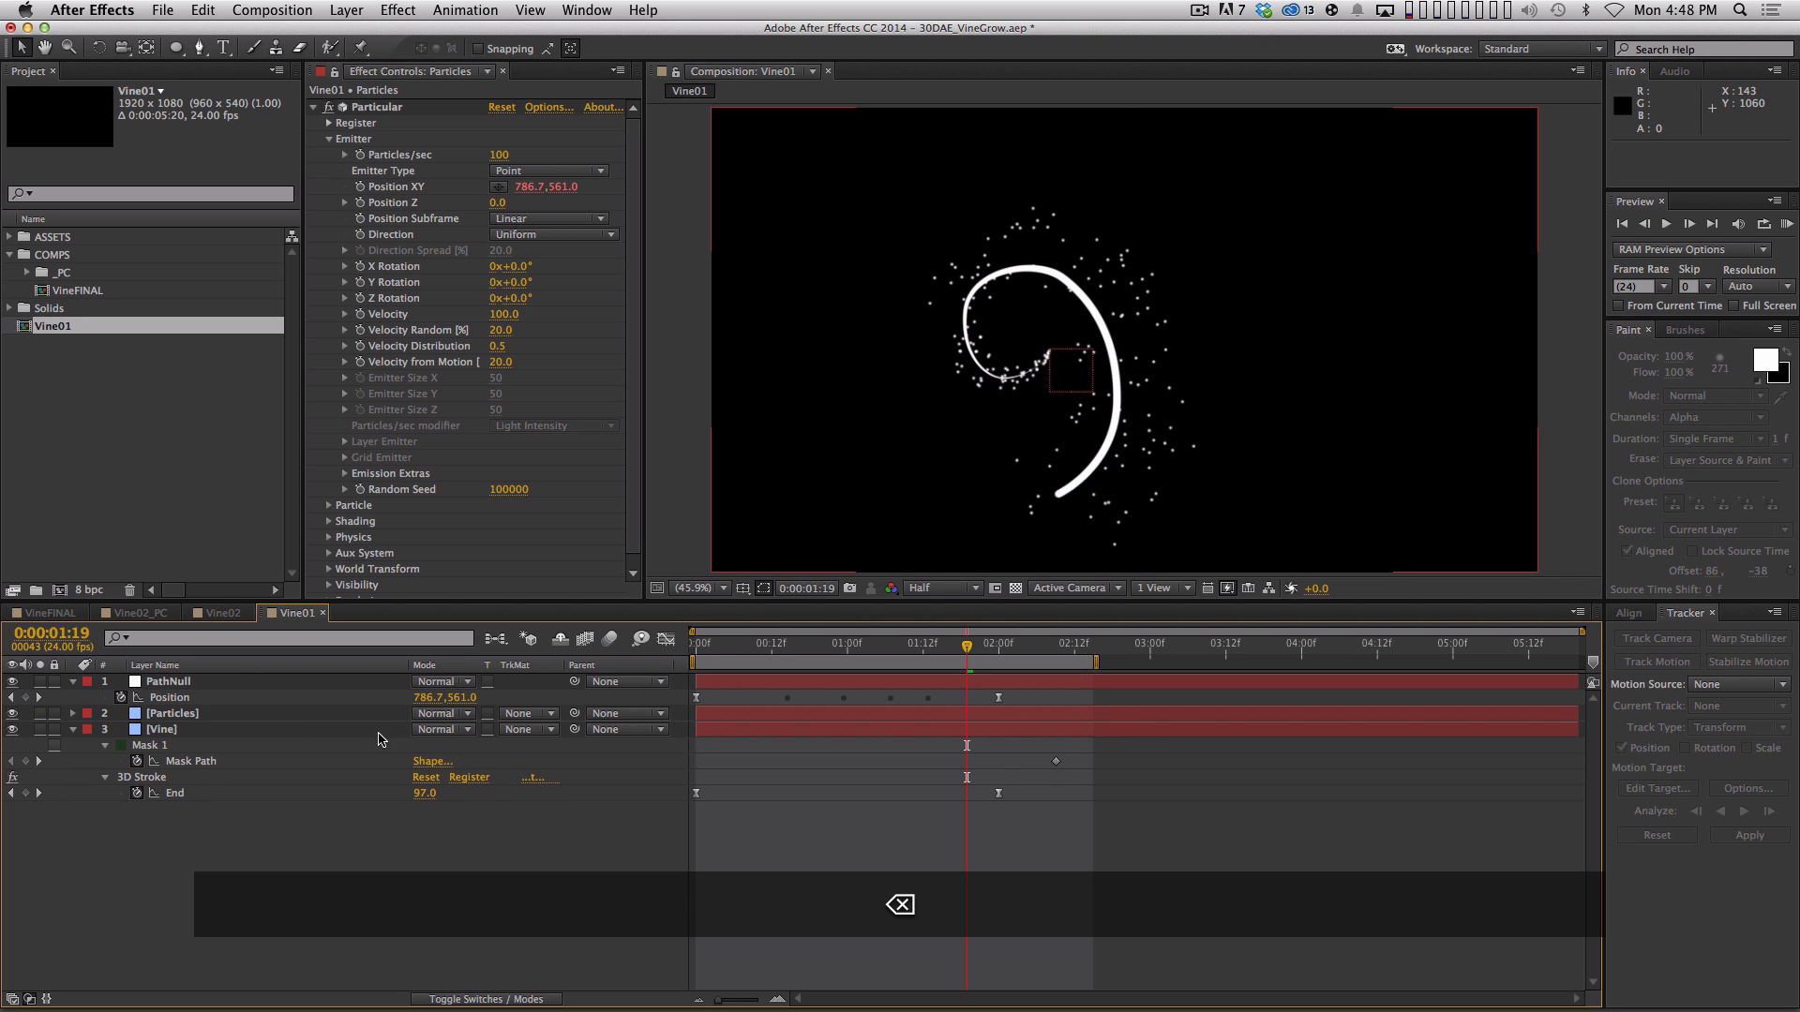
Review the Position XY expression on the Particles layer and preview the particles following the growing vine from the first frame
{"action": "left_click", "coordinate": [330, 716]}
{"action": "key", "text": "u"}
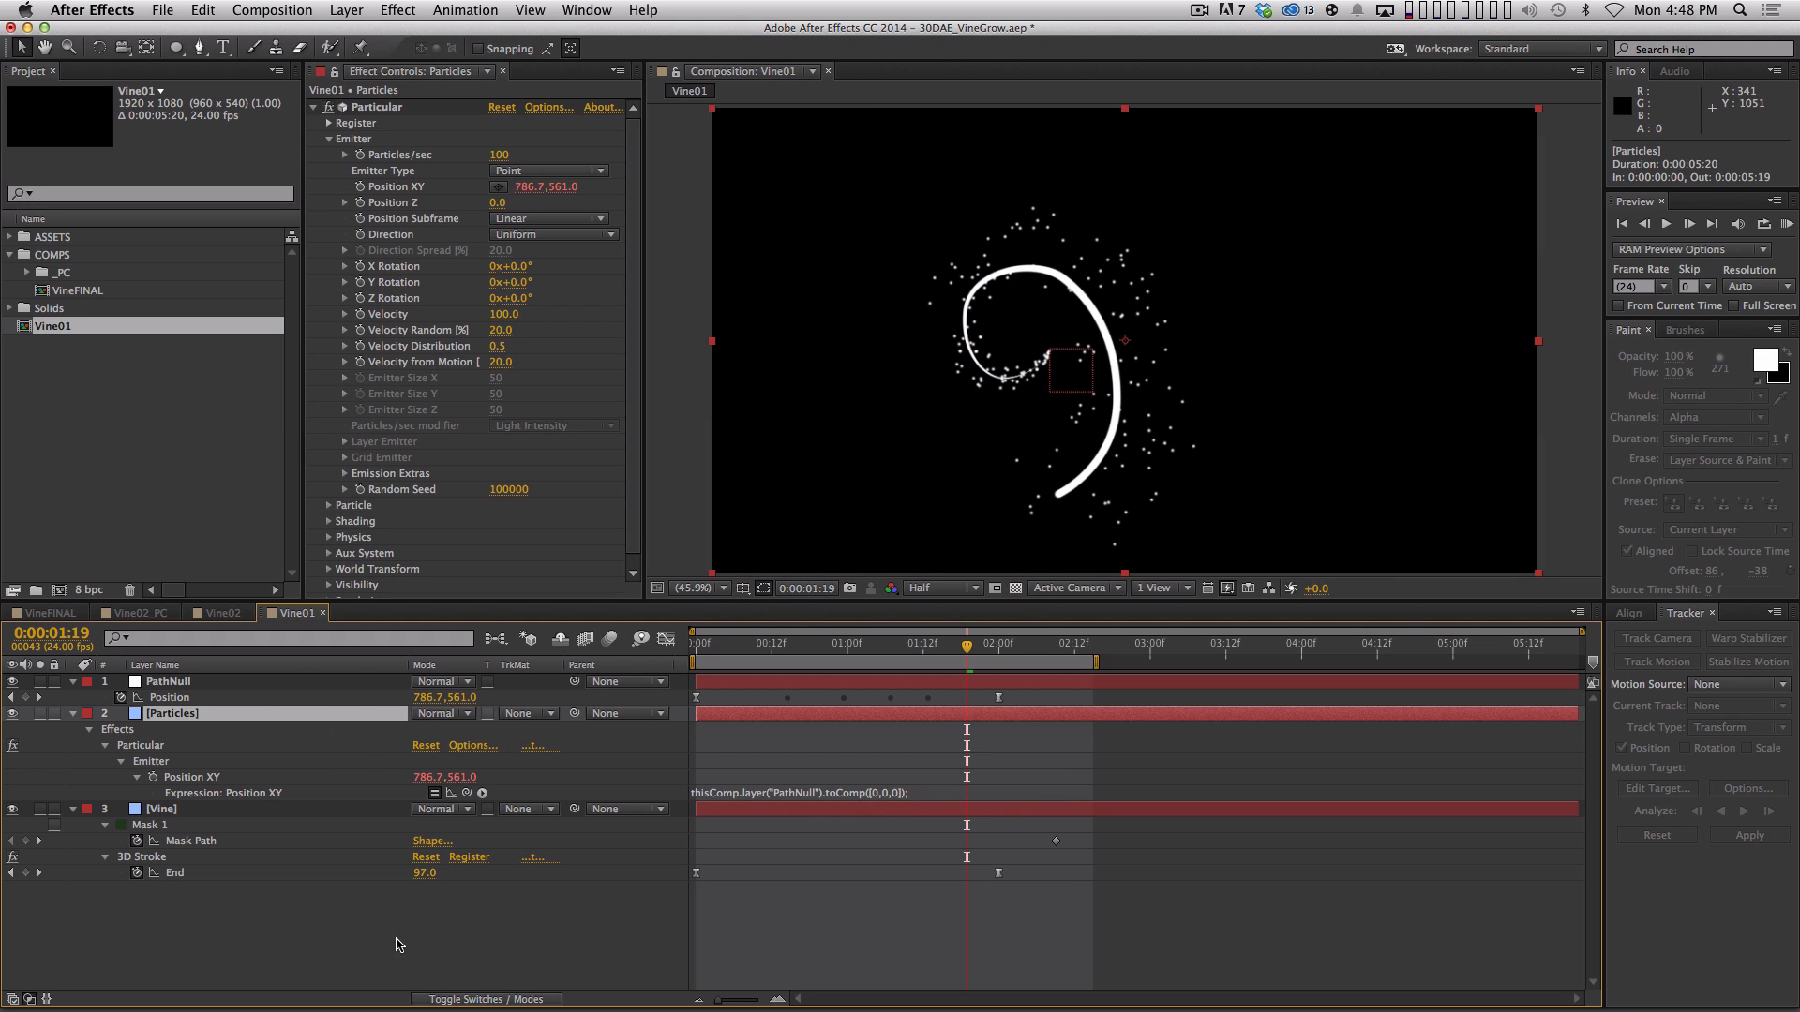
{"action": "key", "text": "super+shift+grave"}
{"action": "key", "text": "KP_0"}
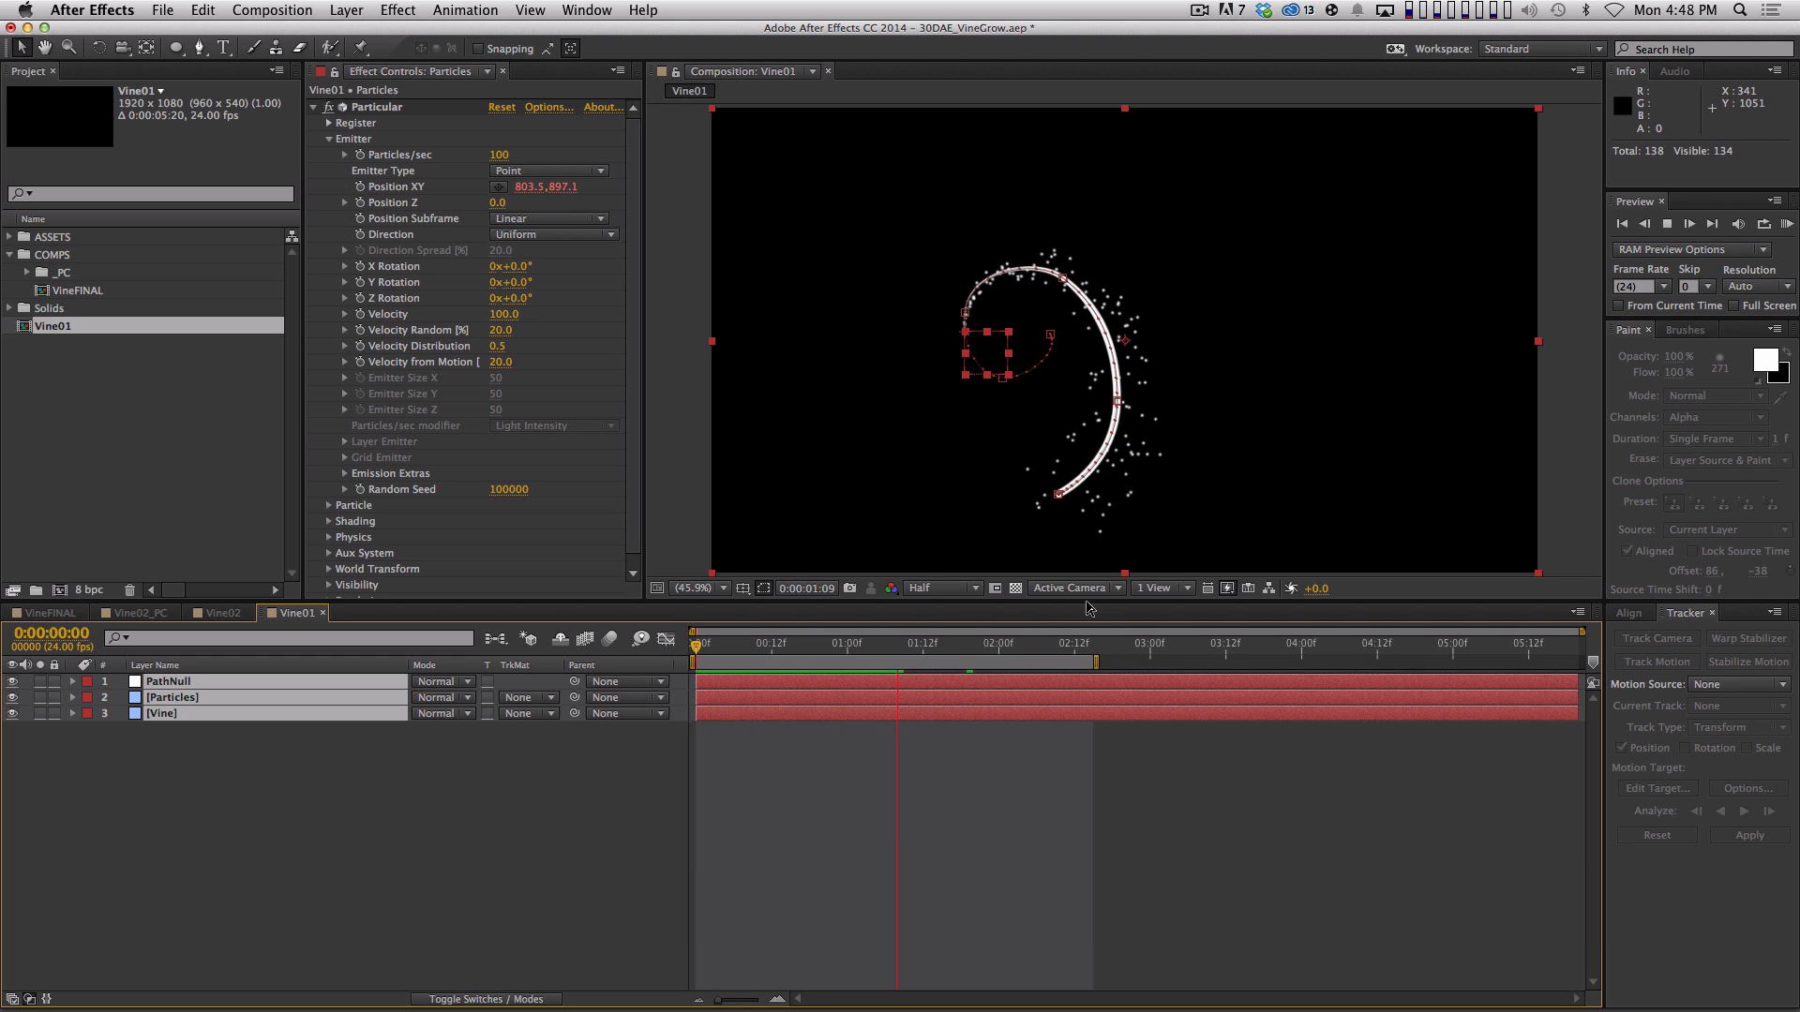
{"action": "key", "text": "space"}
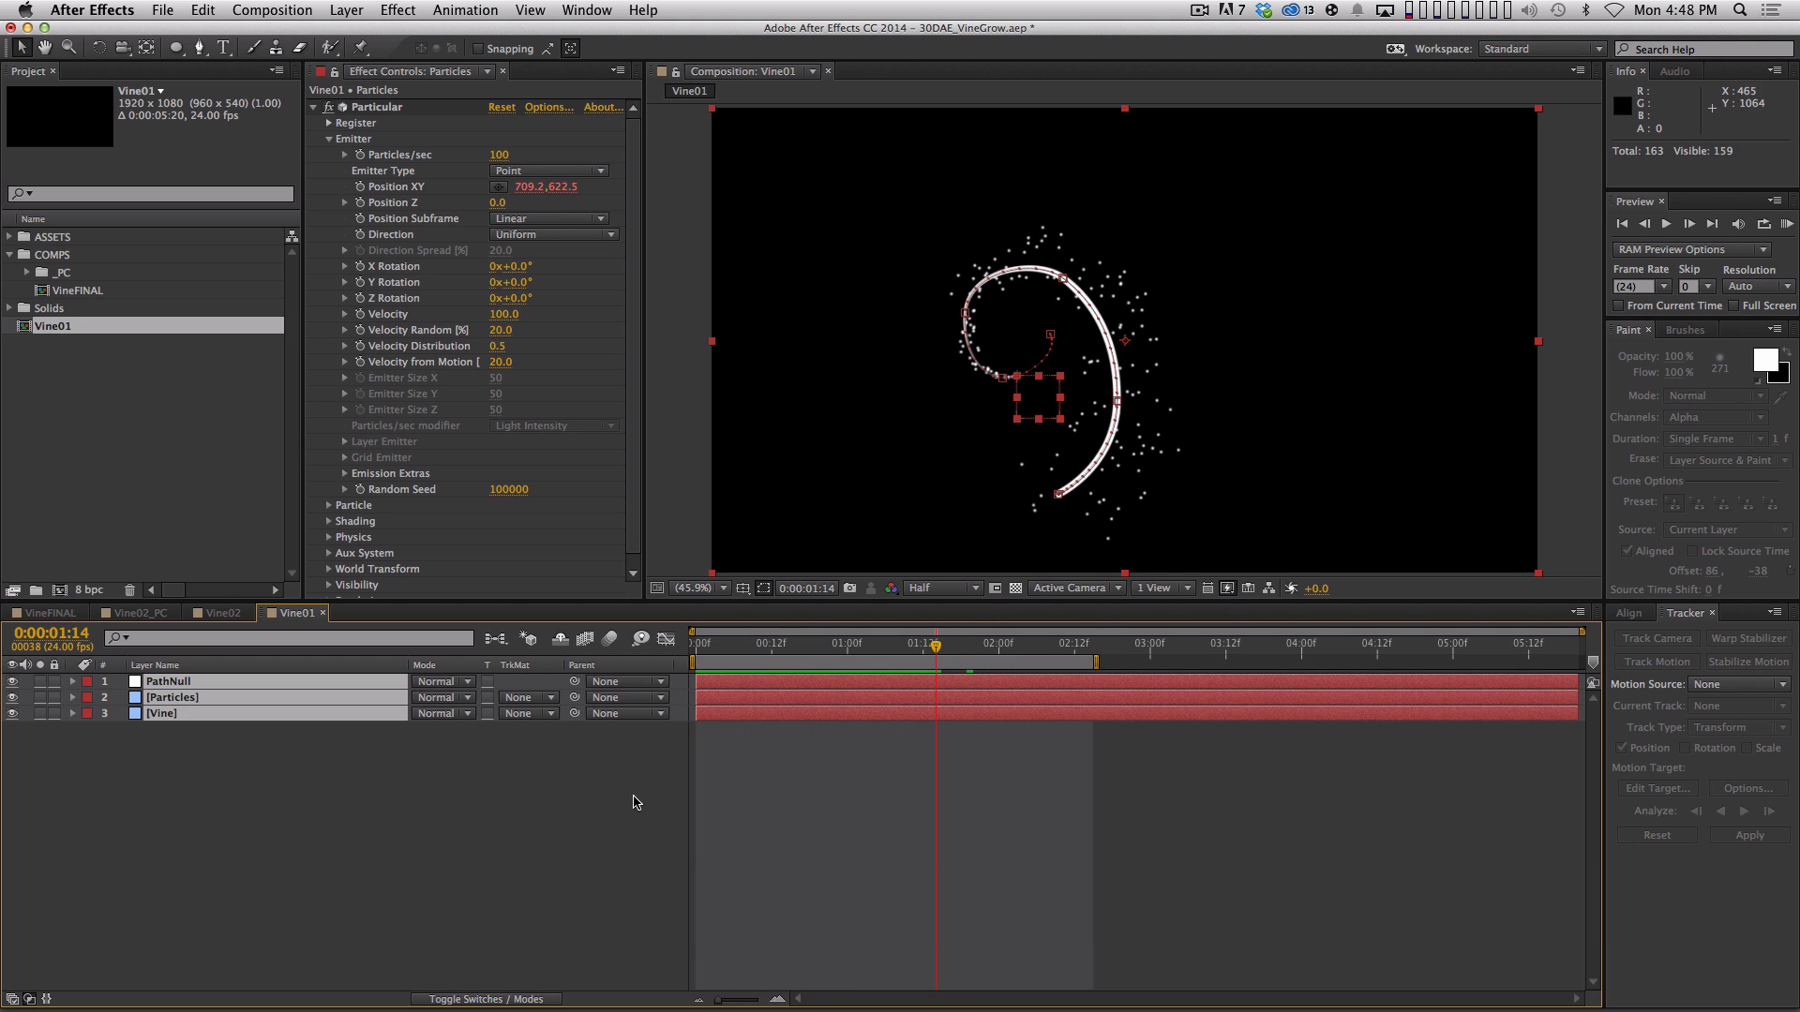
{"action": "left_click", "coordinate": [417, 740]}
{"action": "key", "text": "space"}
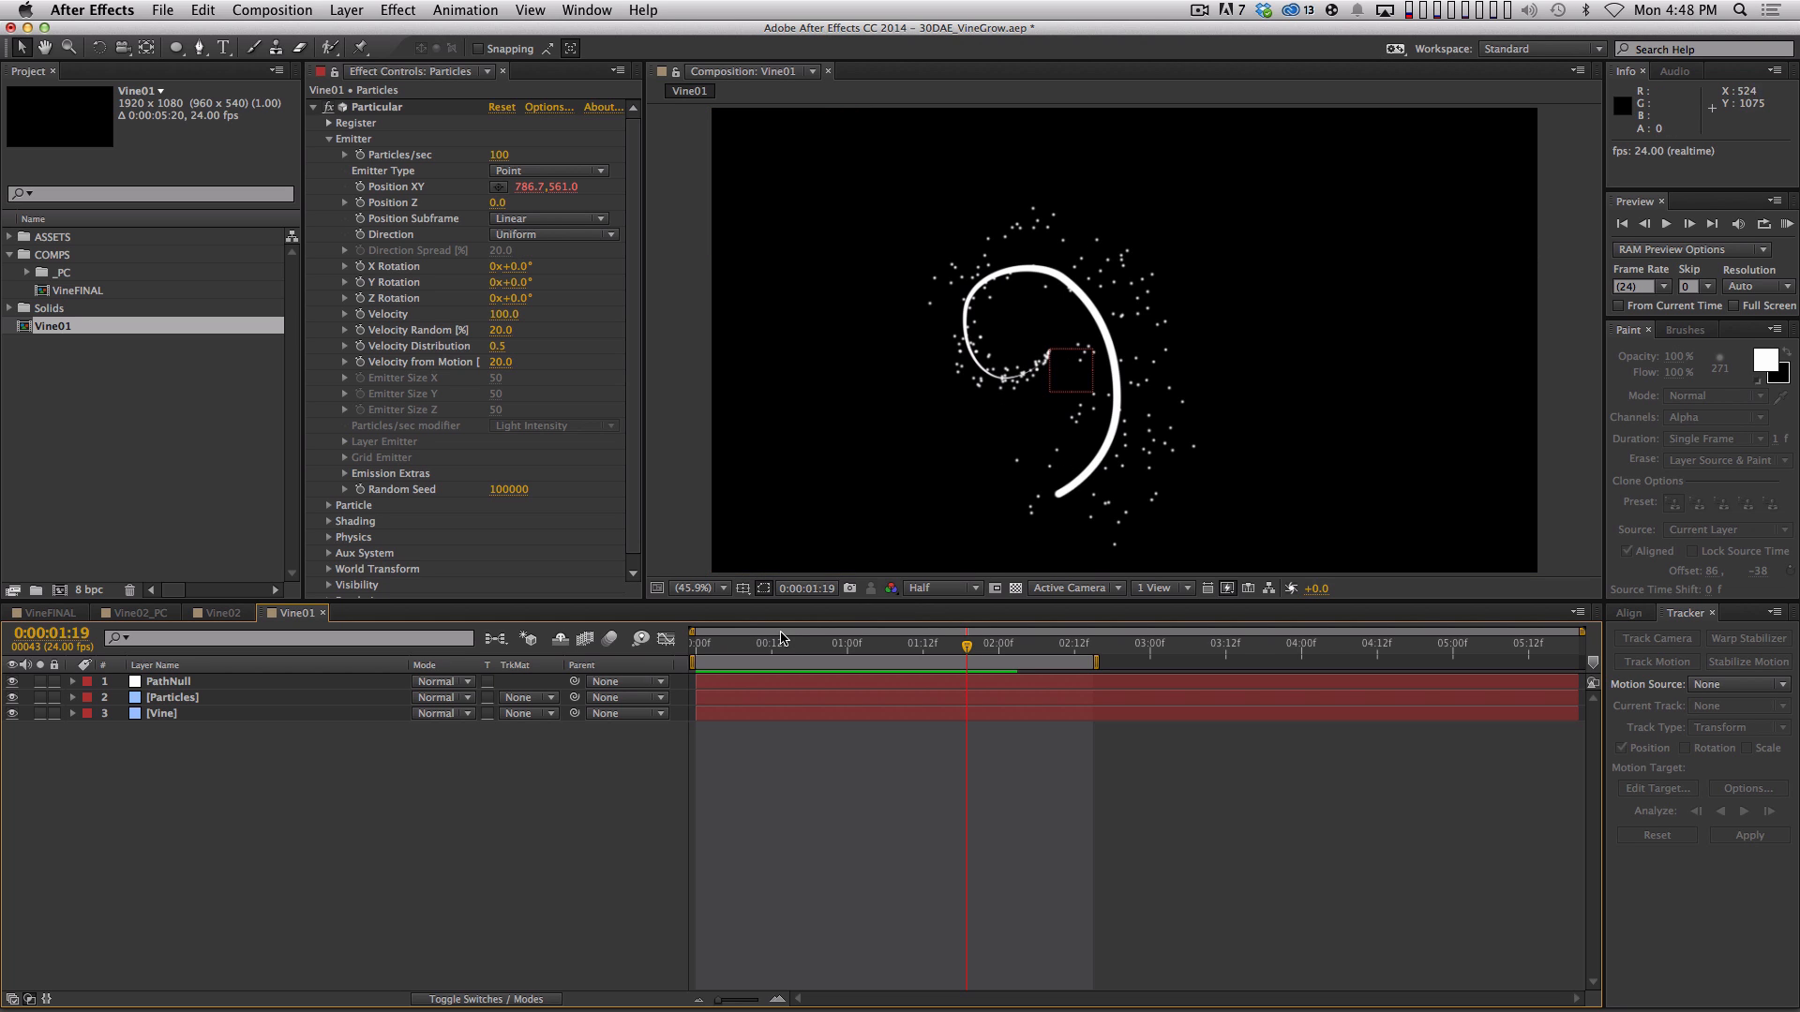
{"action": "key", "text": "space"}
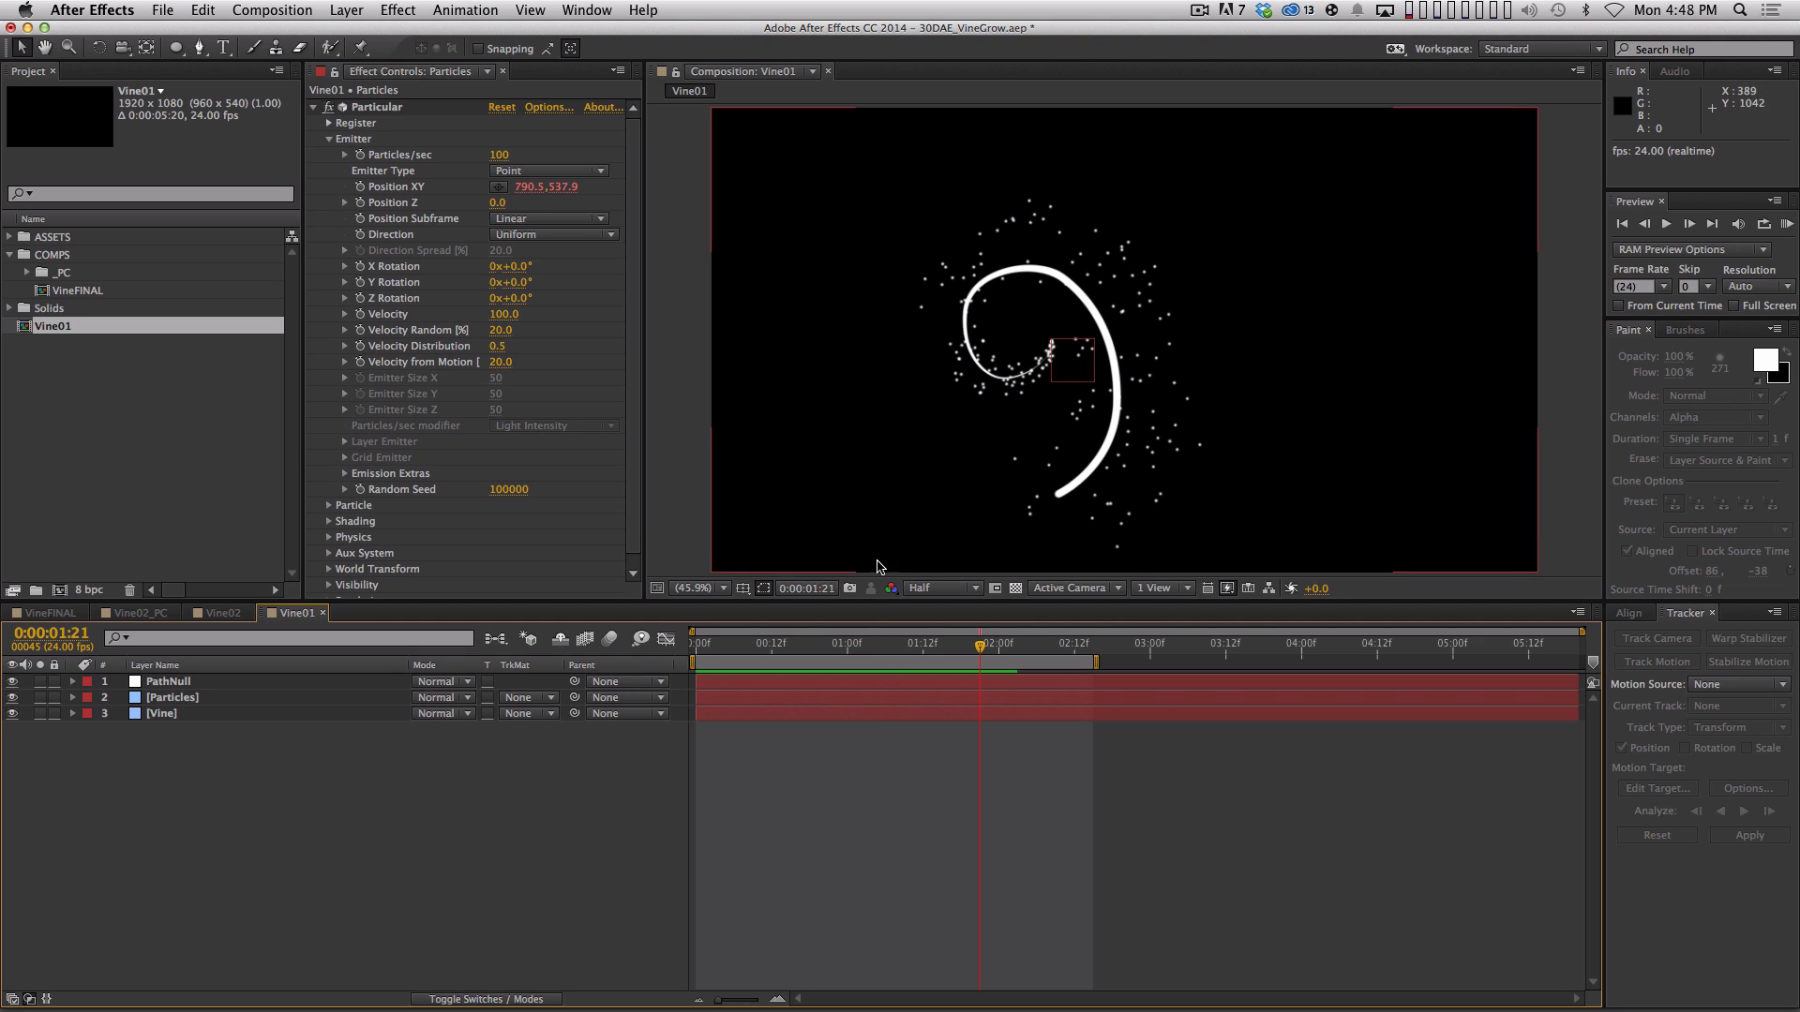
{"action": "left_click_drag", "start_coordinate": [770, 648], "coordinate": [705, 666]}
{"action": "key", "text": "space"}
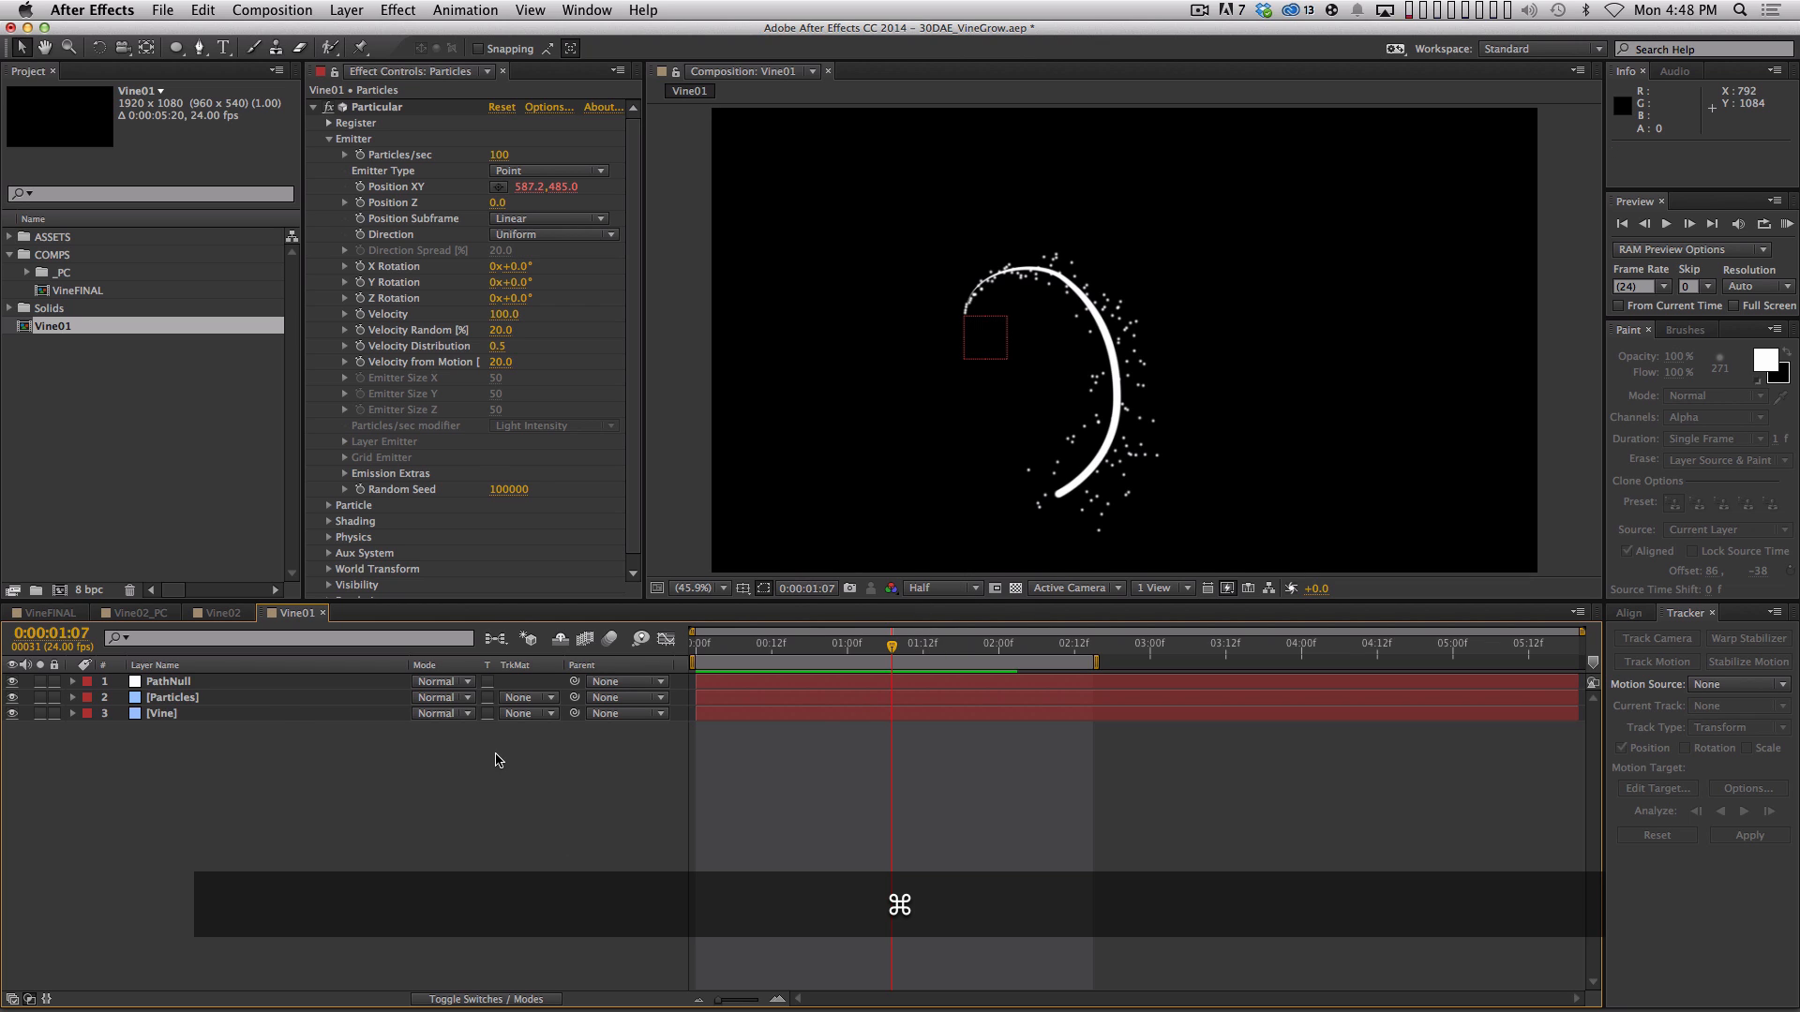
Create a new composition named LeafGrow, 200 px wide and 200 px high
{"action": "key", "text": "shift+super+n"}
{"action": "type", "text": "LeafG"}
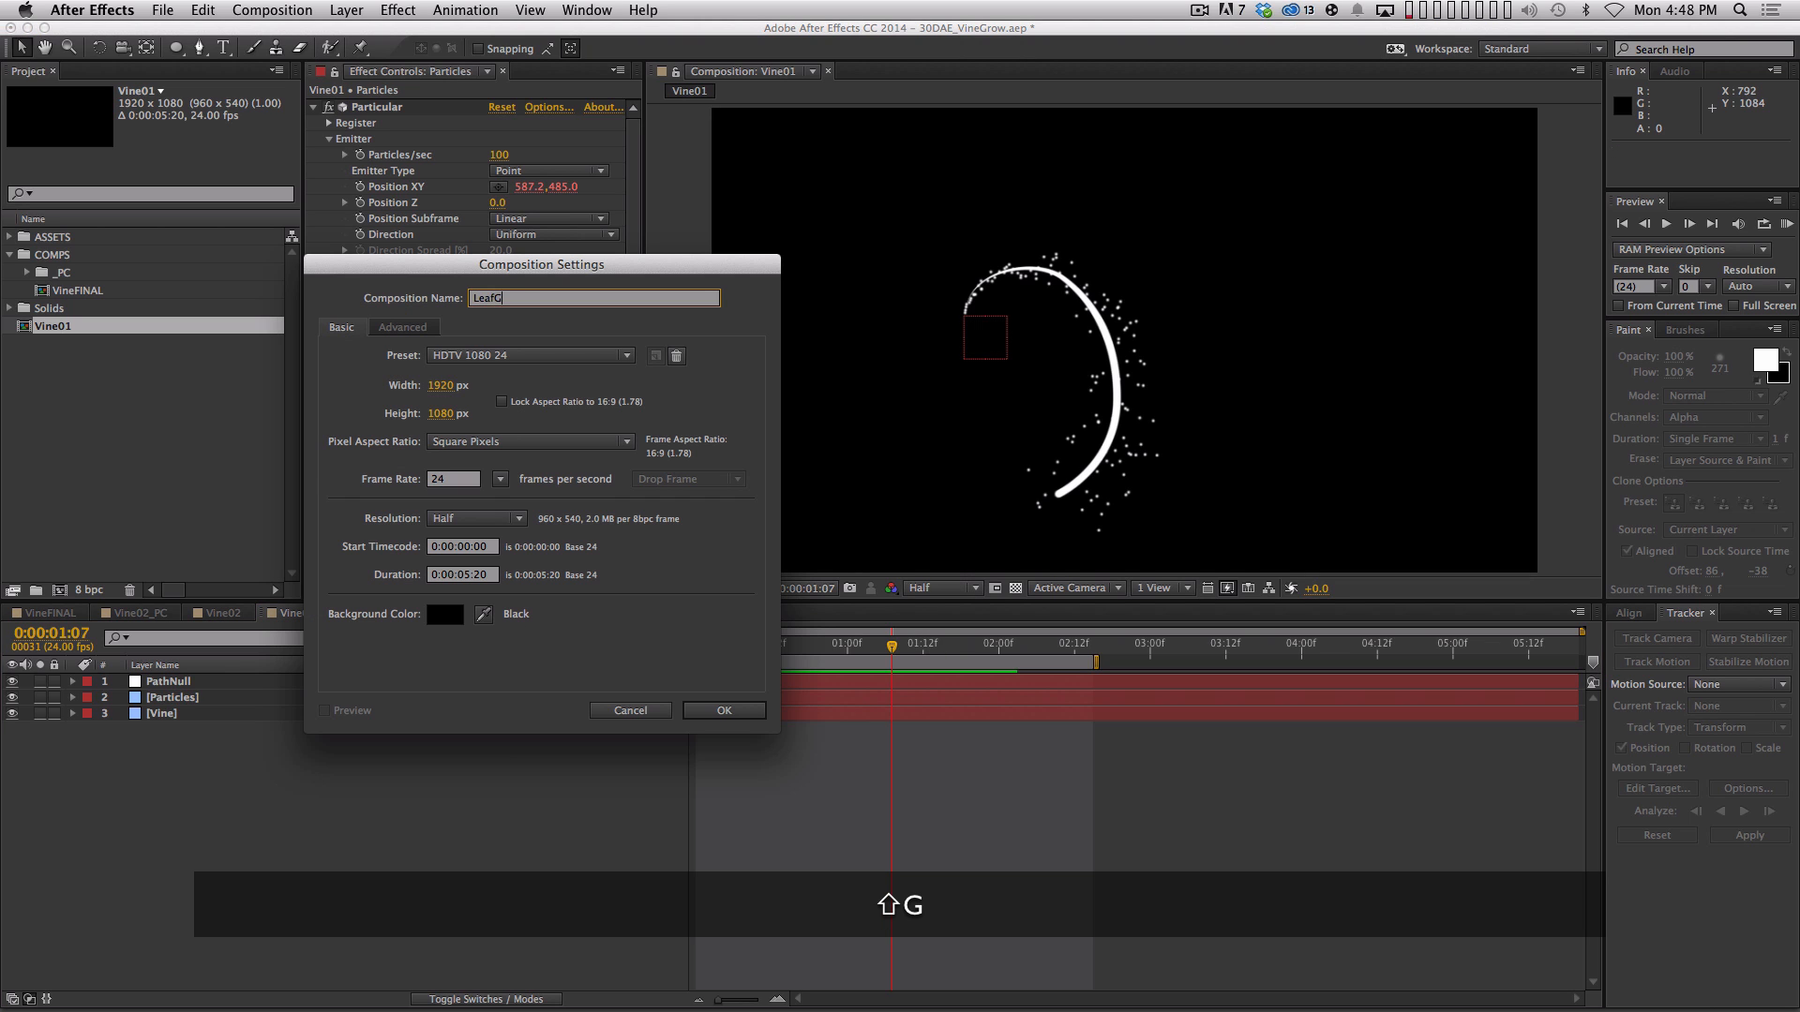
{"action": "type", "text": "R"}
{"action": "key", "text": "BackSpace"}
{"action": "type", "text": "row"}
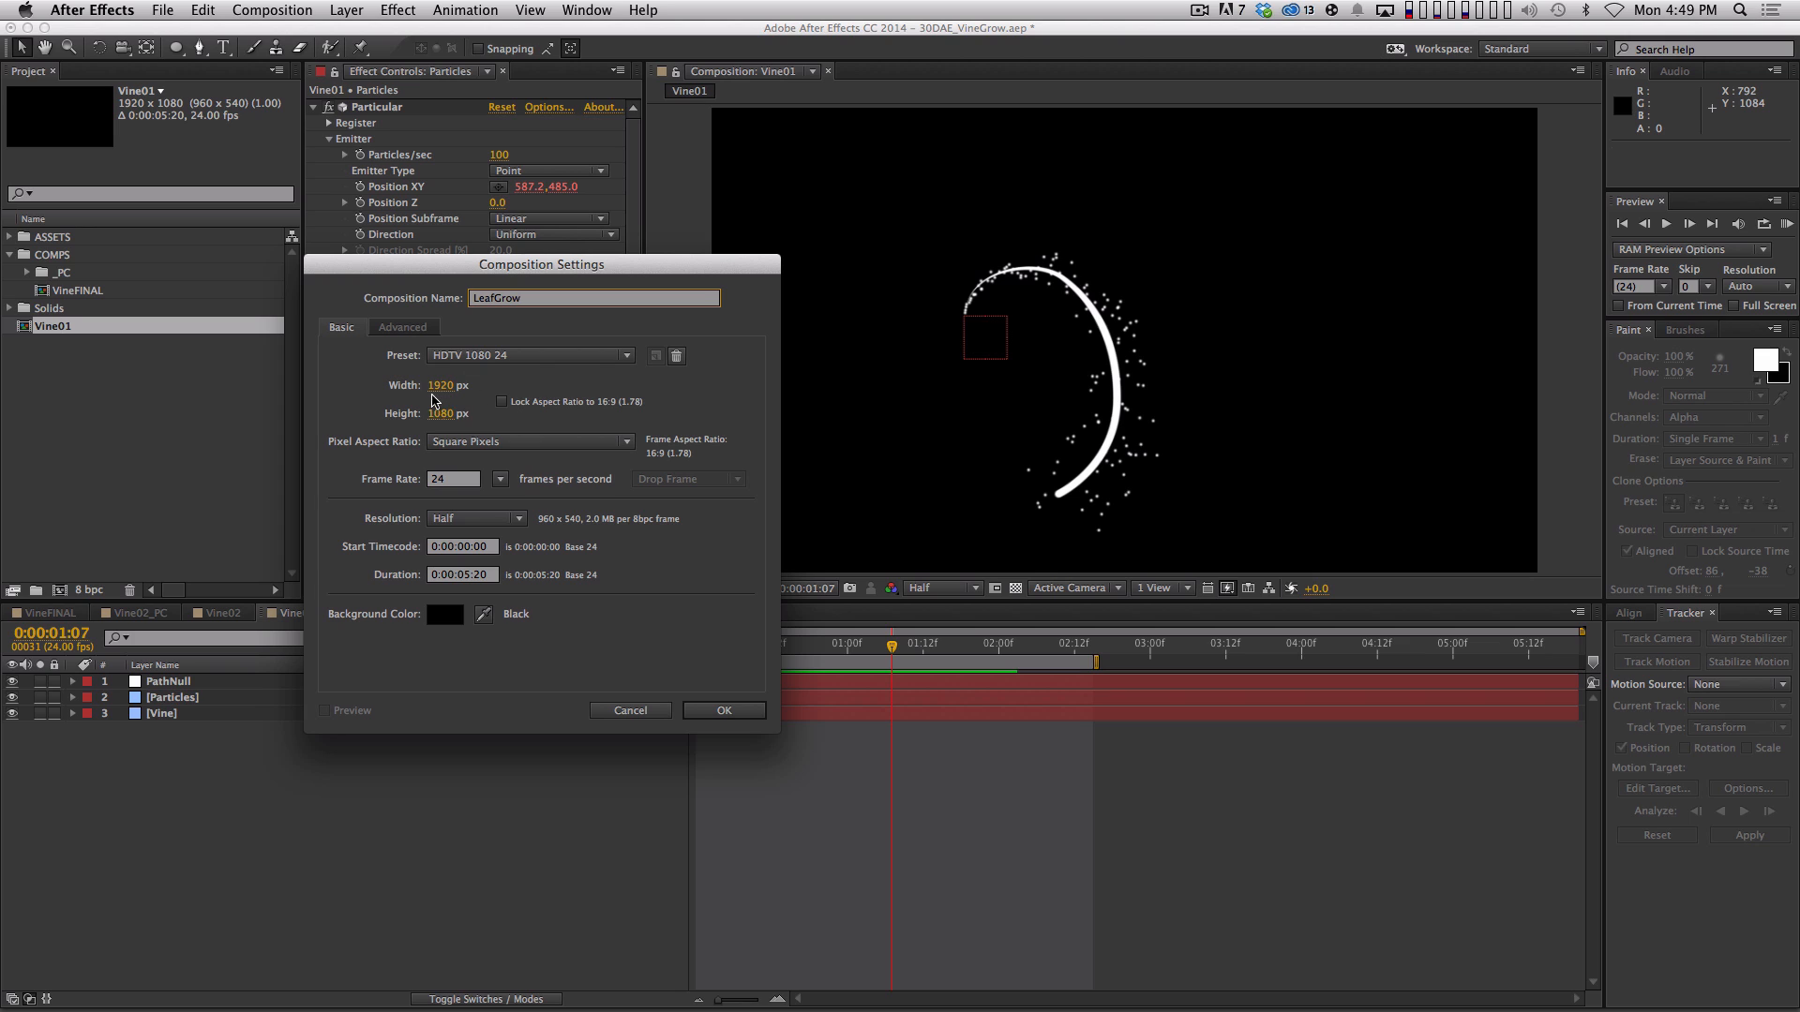
{"action": "left_click", "coordinate": [440, 385]}
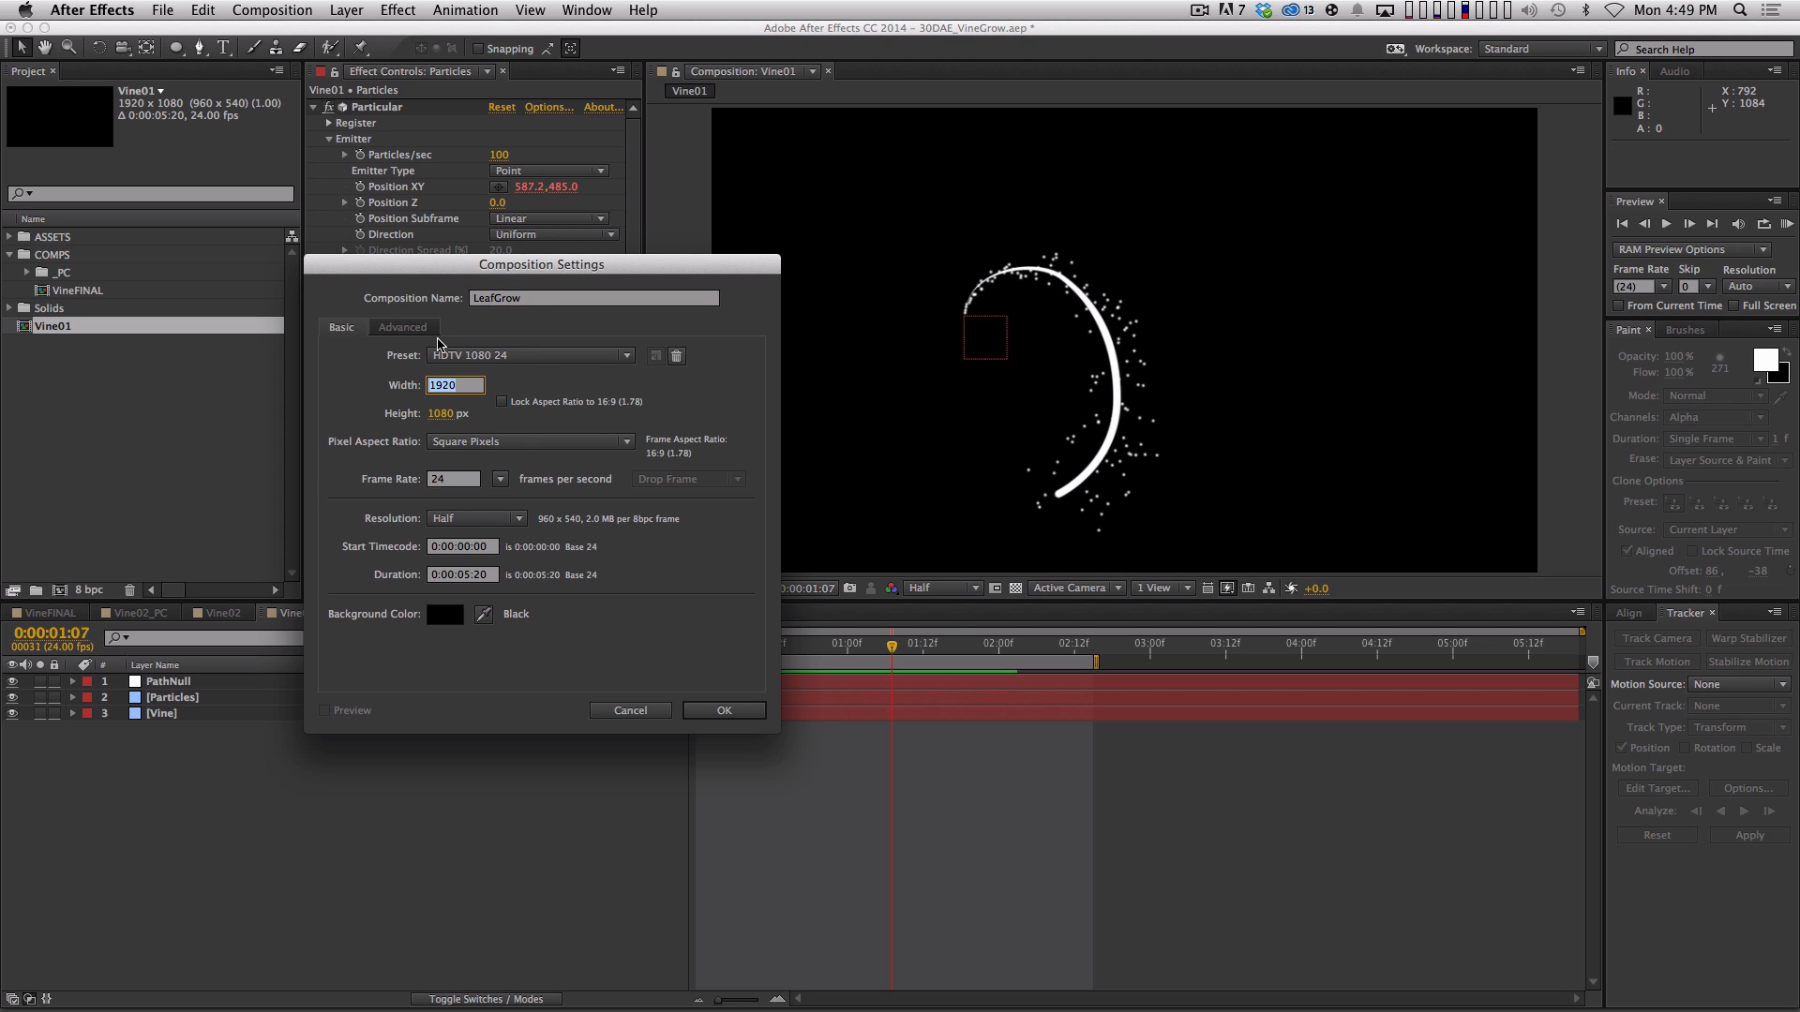
{"action": "type", "text": "200"}
{"action": "key", "text": "Tab"}
{"action": "type", "text": "200"}
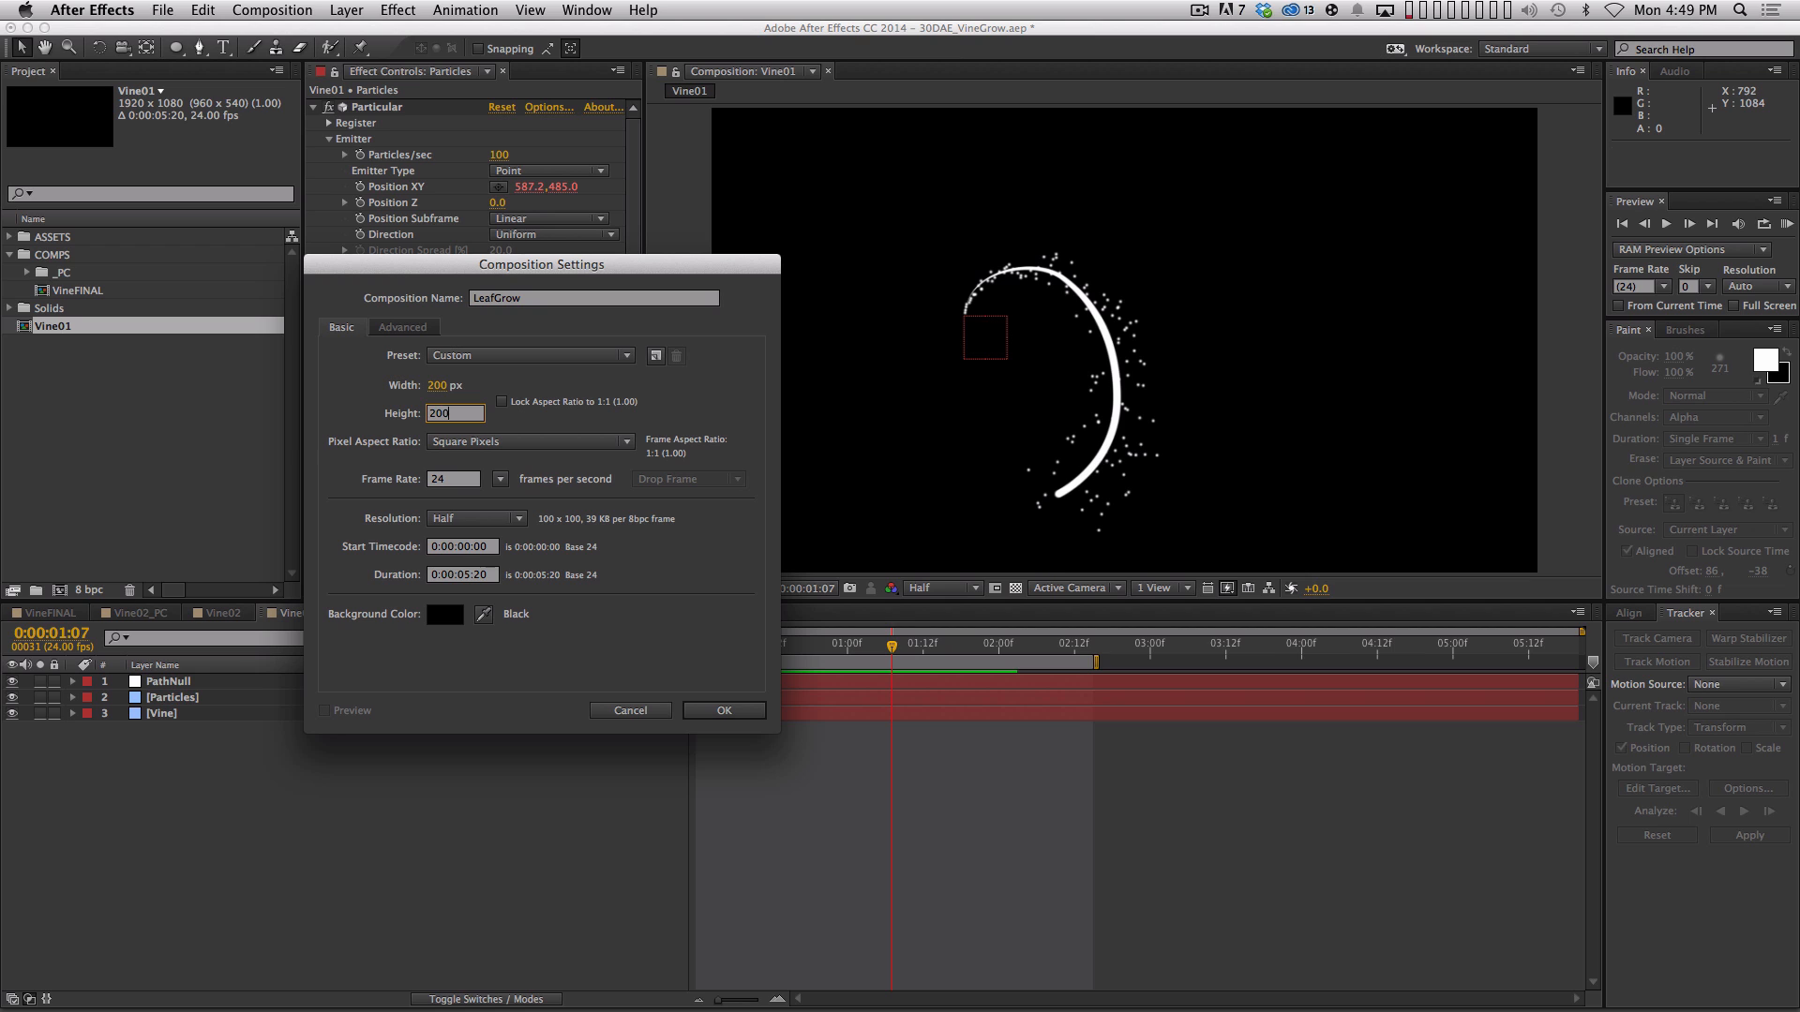
{"action": "key", "text": "Return"}
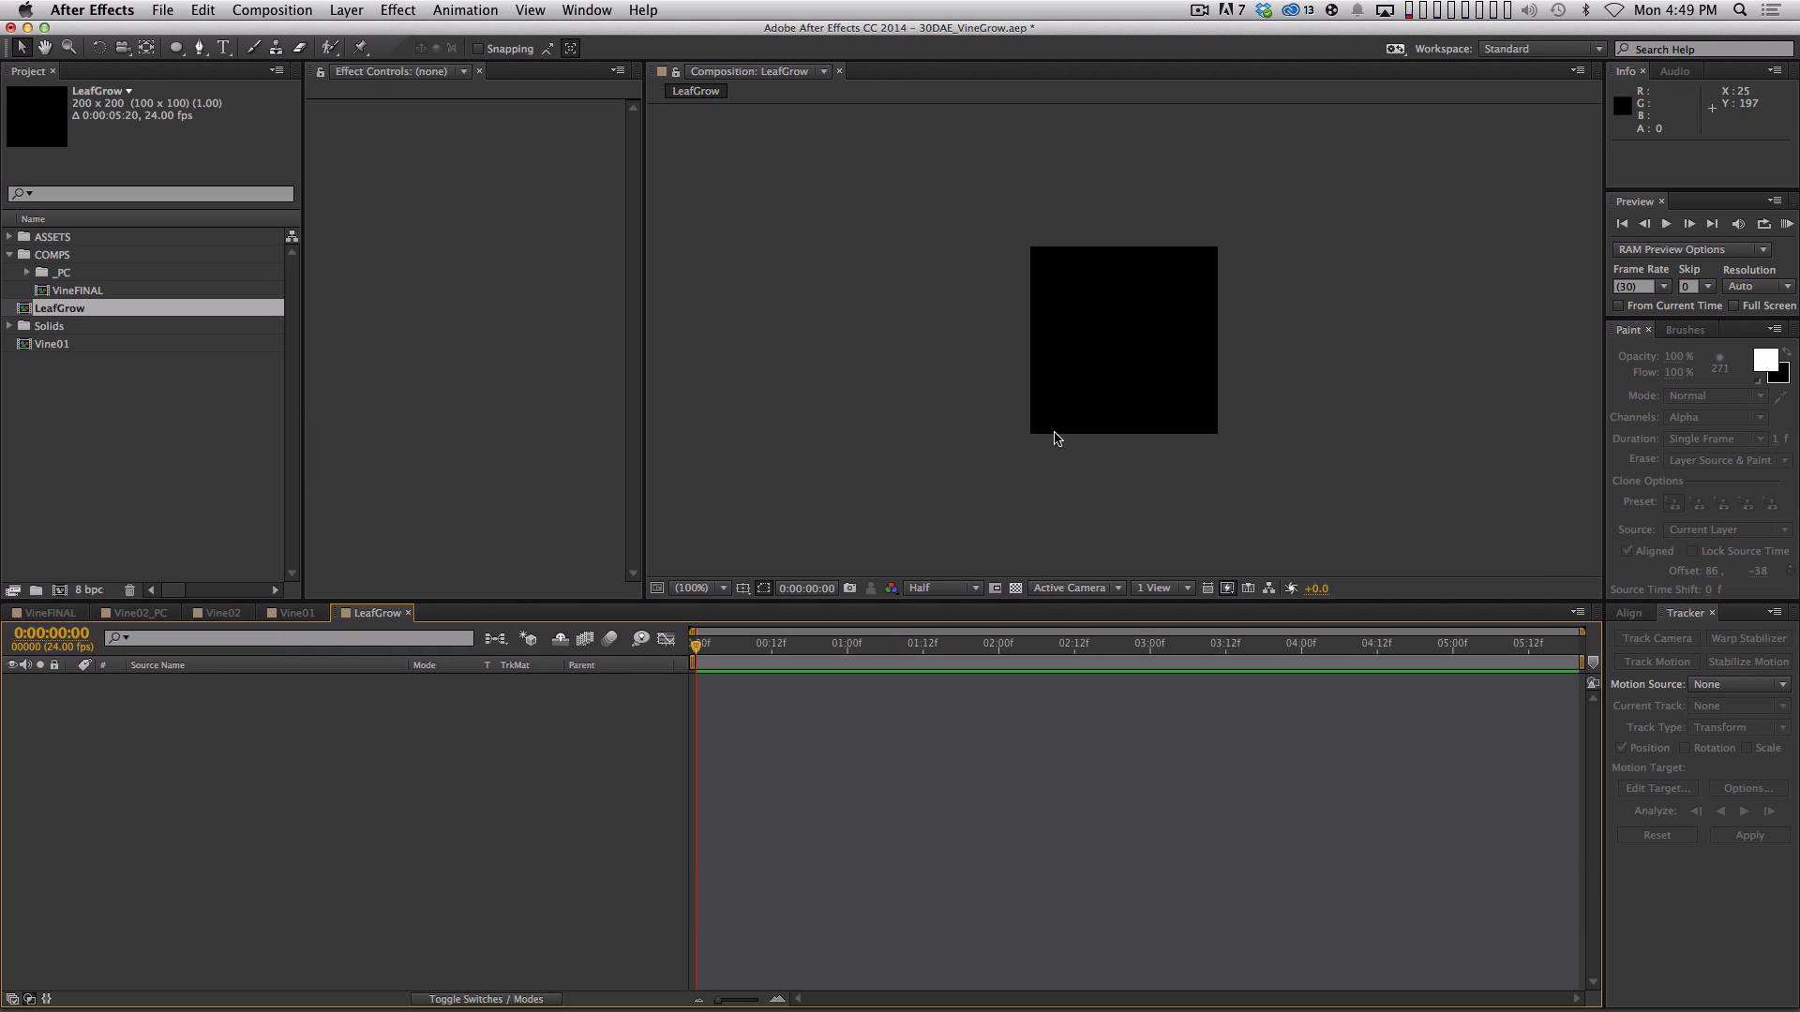
Show the safe-area guides in LeafGrow and draw a rough closed leaf outline with the Pen tool
{"action": "key", "text": "apostrophe"}
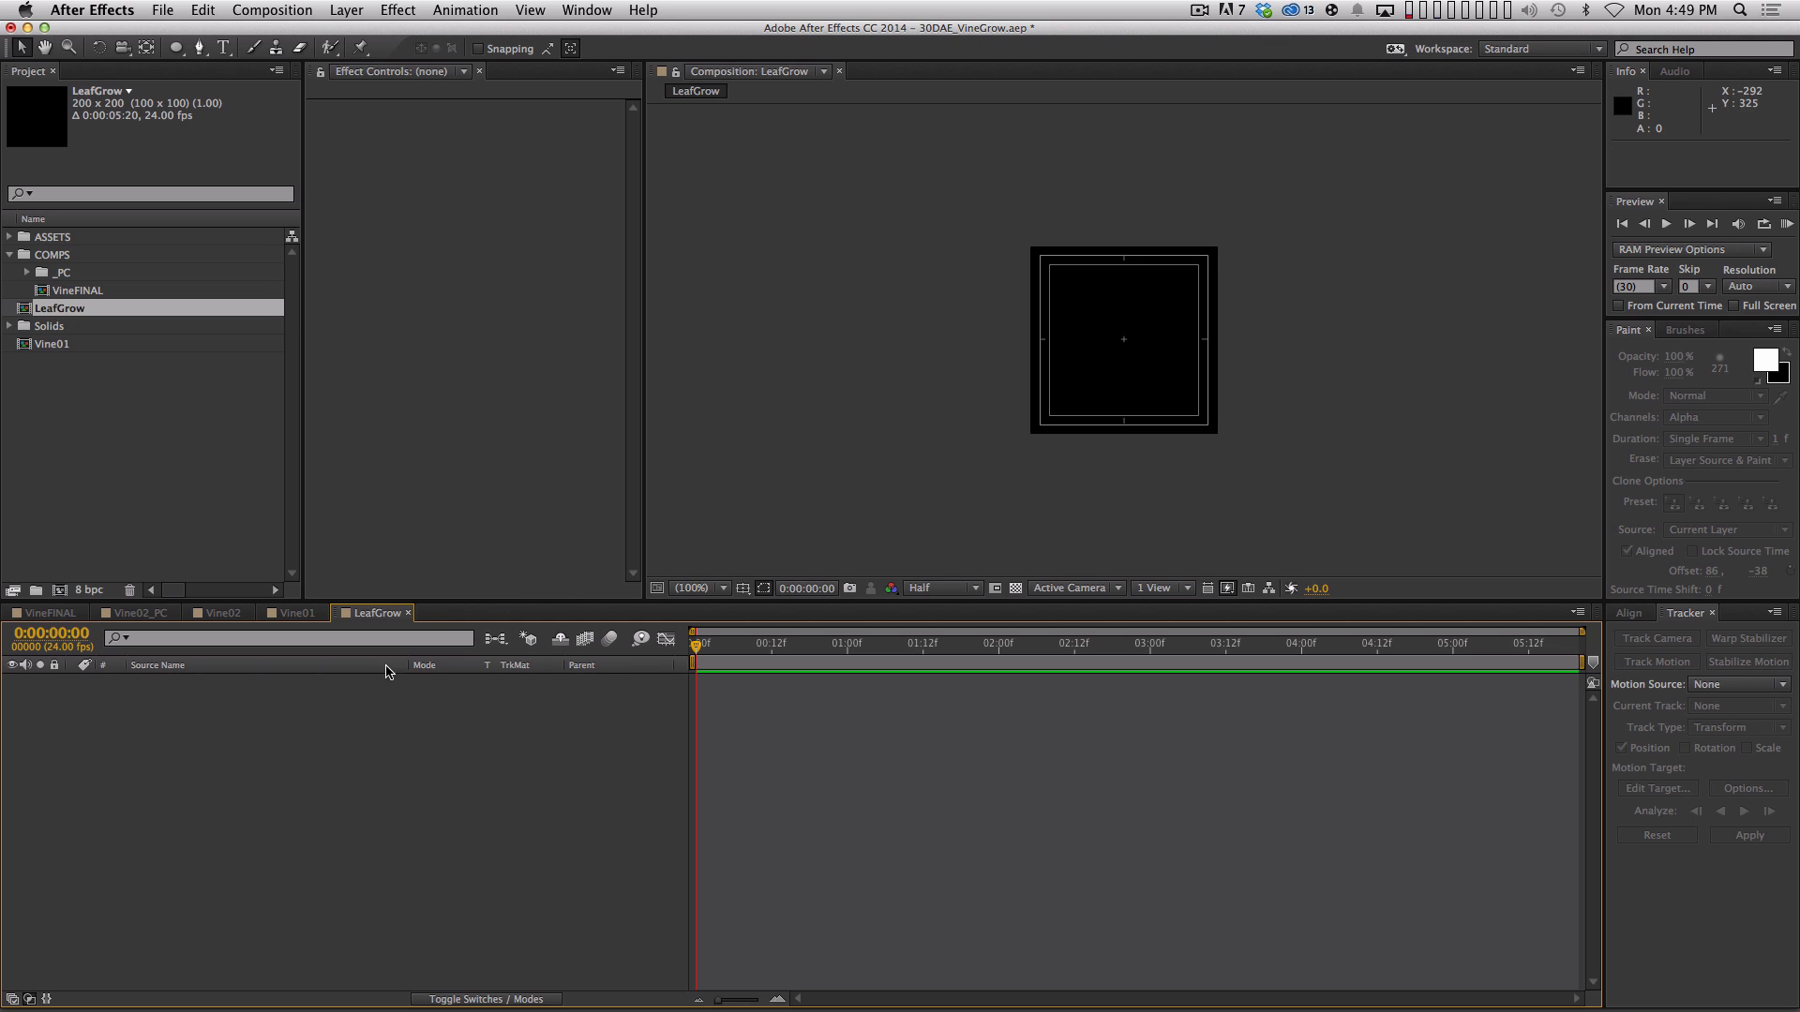
{"action": "left_click", "coordinate": [199, 47]}
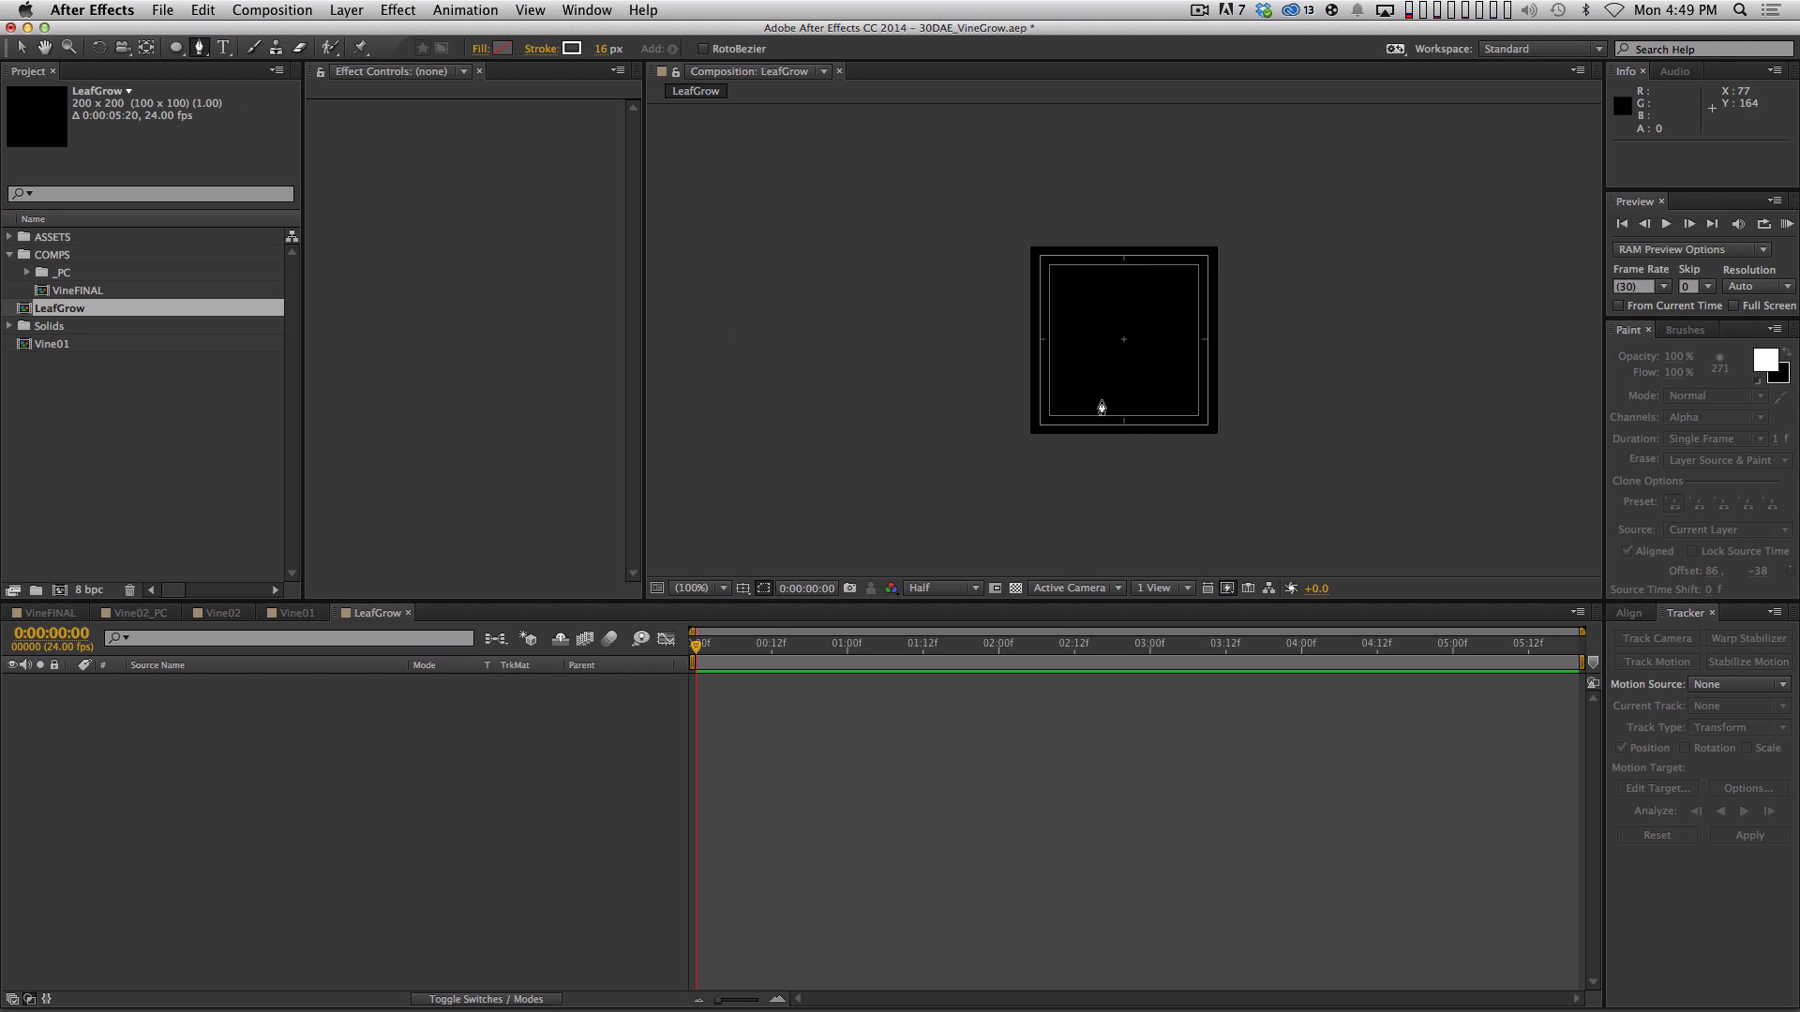
{"action": "left_click", "coordinate": [1106, 414]}
{"action": "left_click", "coordinate": [1086, 383]}
{"action": "left_click", "coordinate": [1082, 361]}
{"action": "left_click", "coordinate": [1113, 319]}
{"action": "left_click", "coordinate": [1115, 292]}
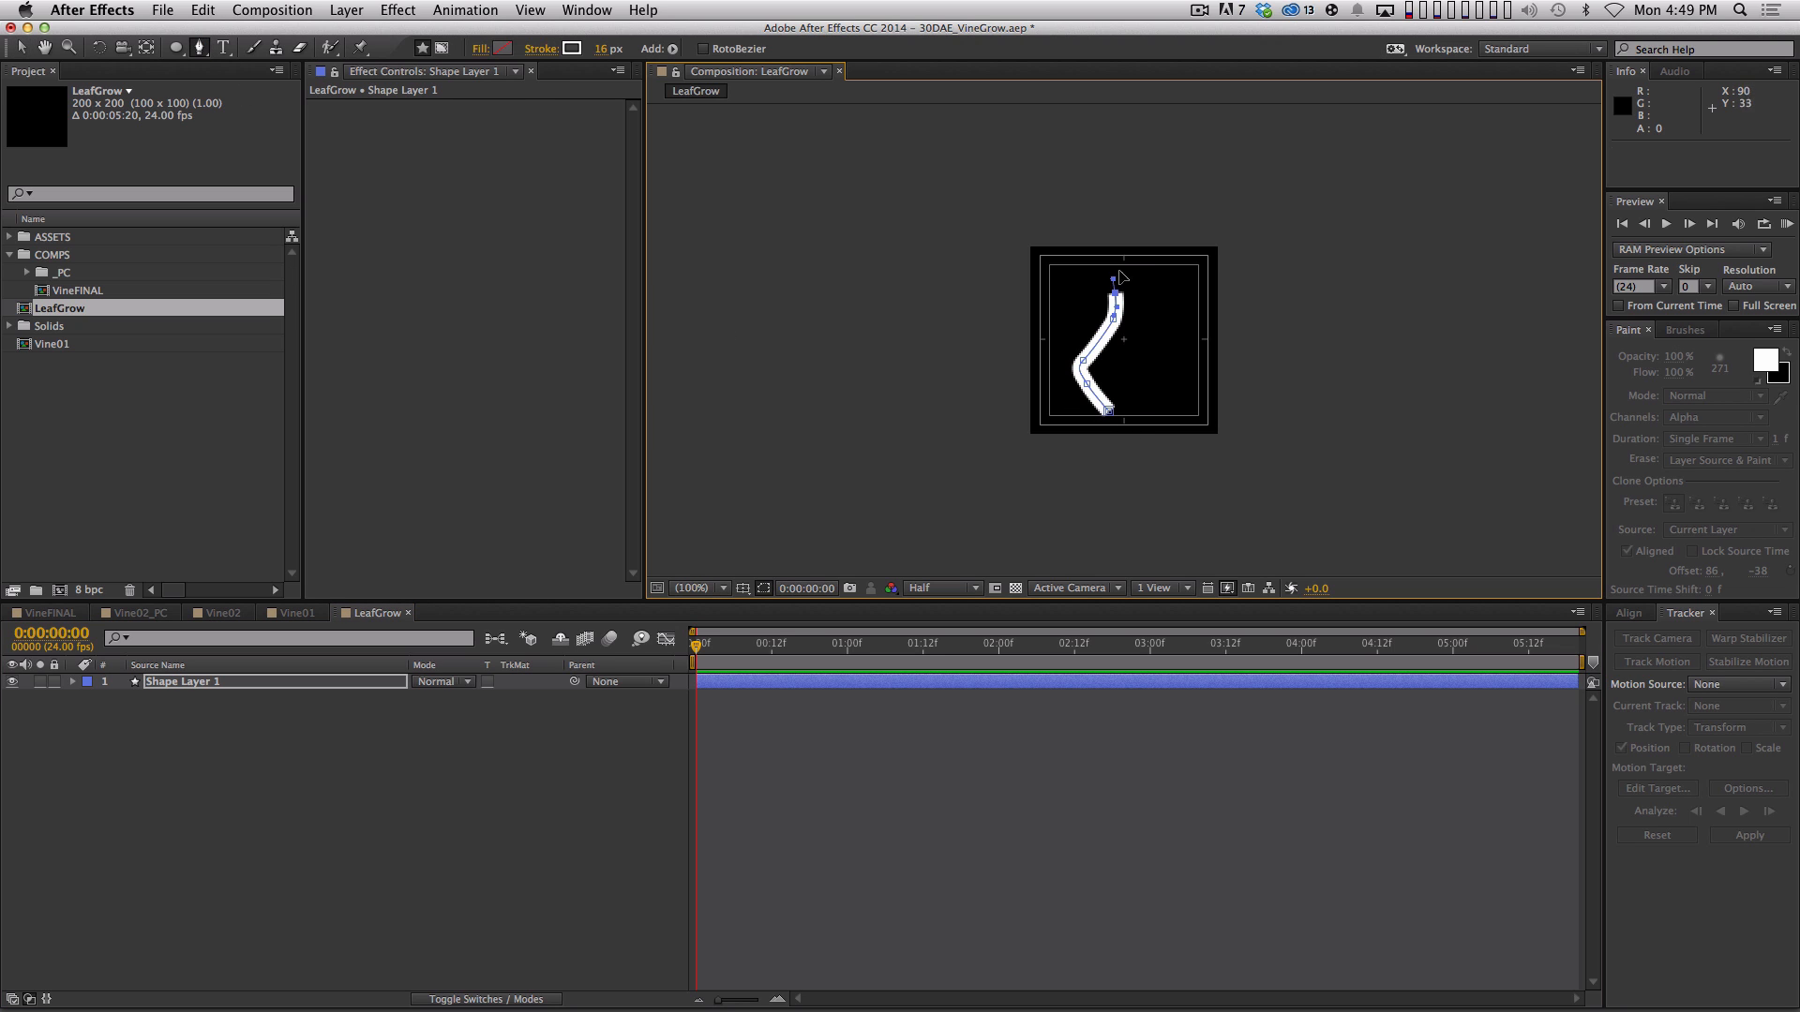
{"action": "left_click", "coordinate": [1138, 271]}
{"action": "left_click", "coordinate": [1155, 323]}
{"action": "left_click", "coordinate": [1175, 363]}
{"action": "left_click", "coordinate": [1173, 388]}
{"action": "left_click", "coordinate": [1161, 401]}
{"action": "left_click", "coordinate": [1108, 410]}
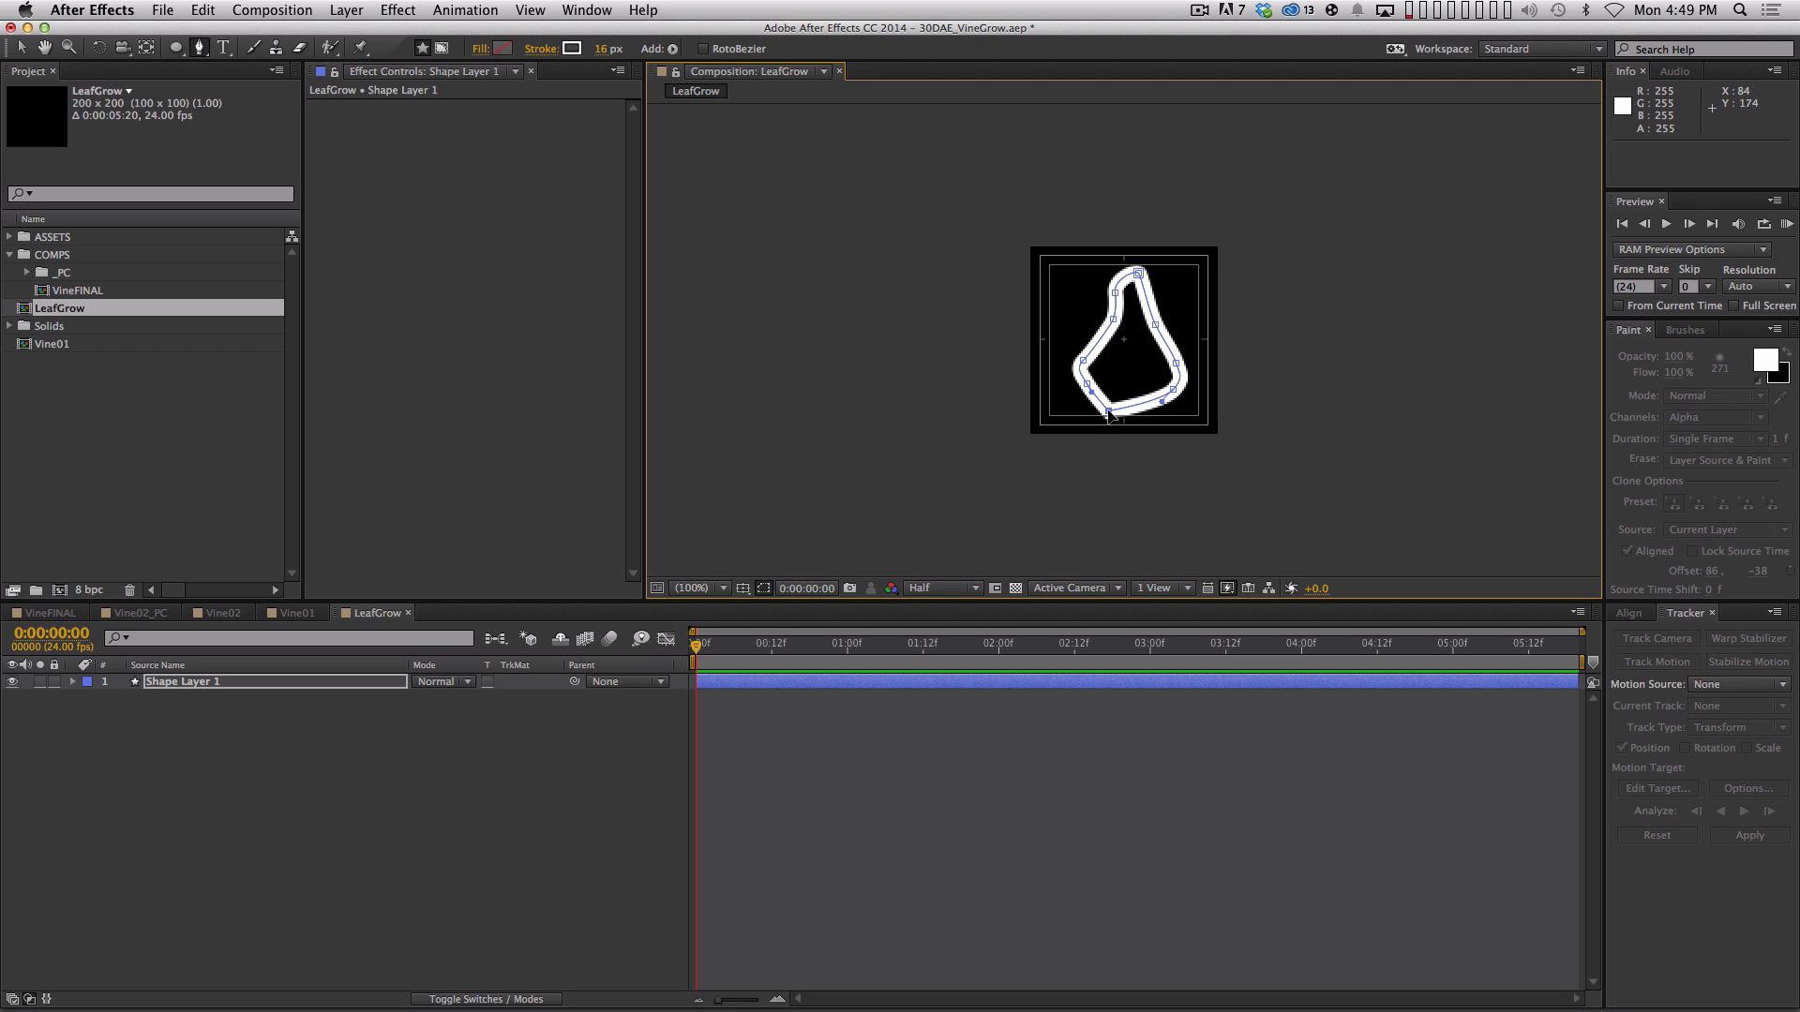
Move the leaf outline to position 119.0, 17.0, hide the guides, and delete the shape layer
{"action": "left_click", "coordinate": [851, 863]}
{"action": "left_click", "coordinate": [309, 684]}
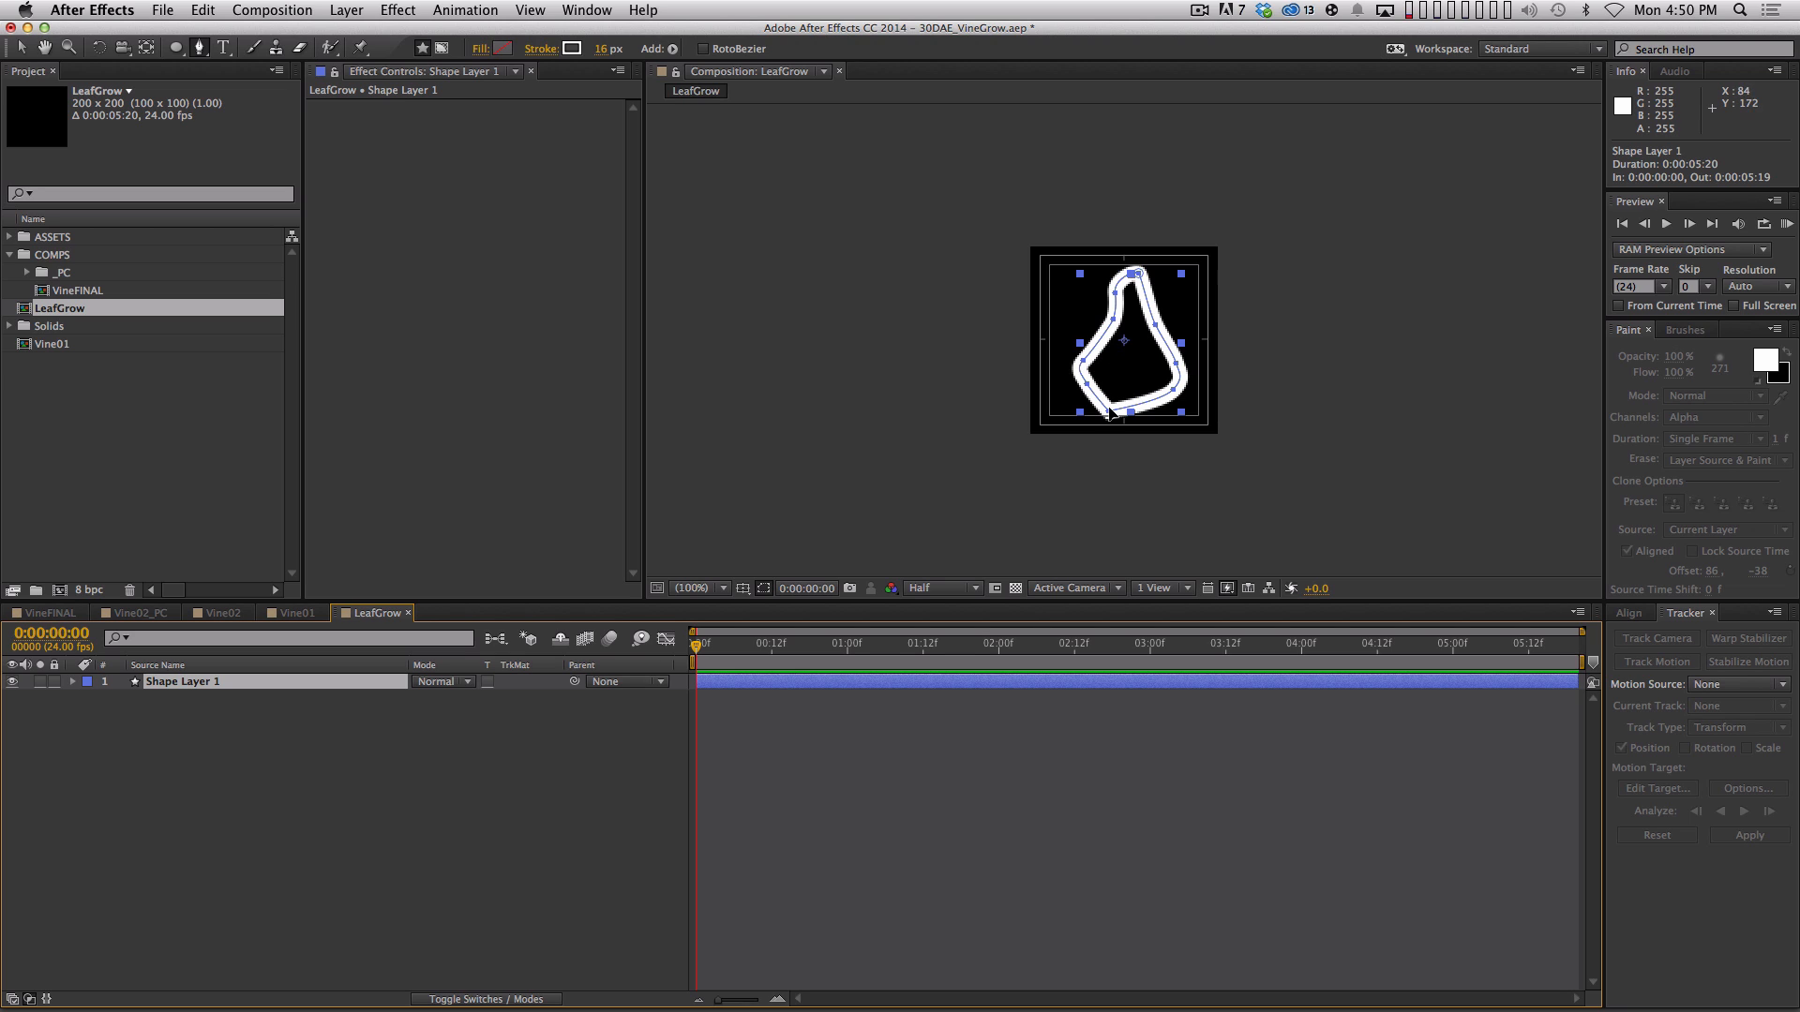
{"action": "left_click", "coordinate": [370, 755]}
{"action": "left_click", "coordinate": [319, 680]}
{"action": "key", "text": "v"}
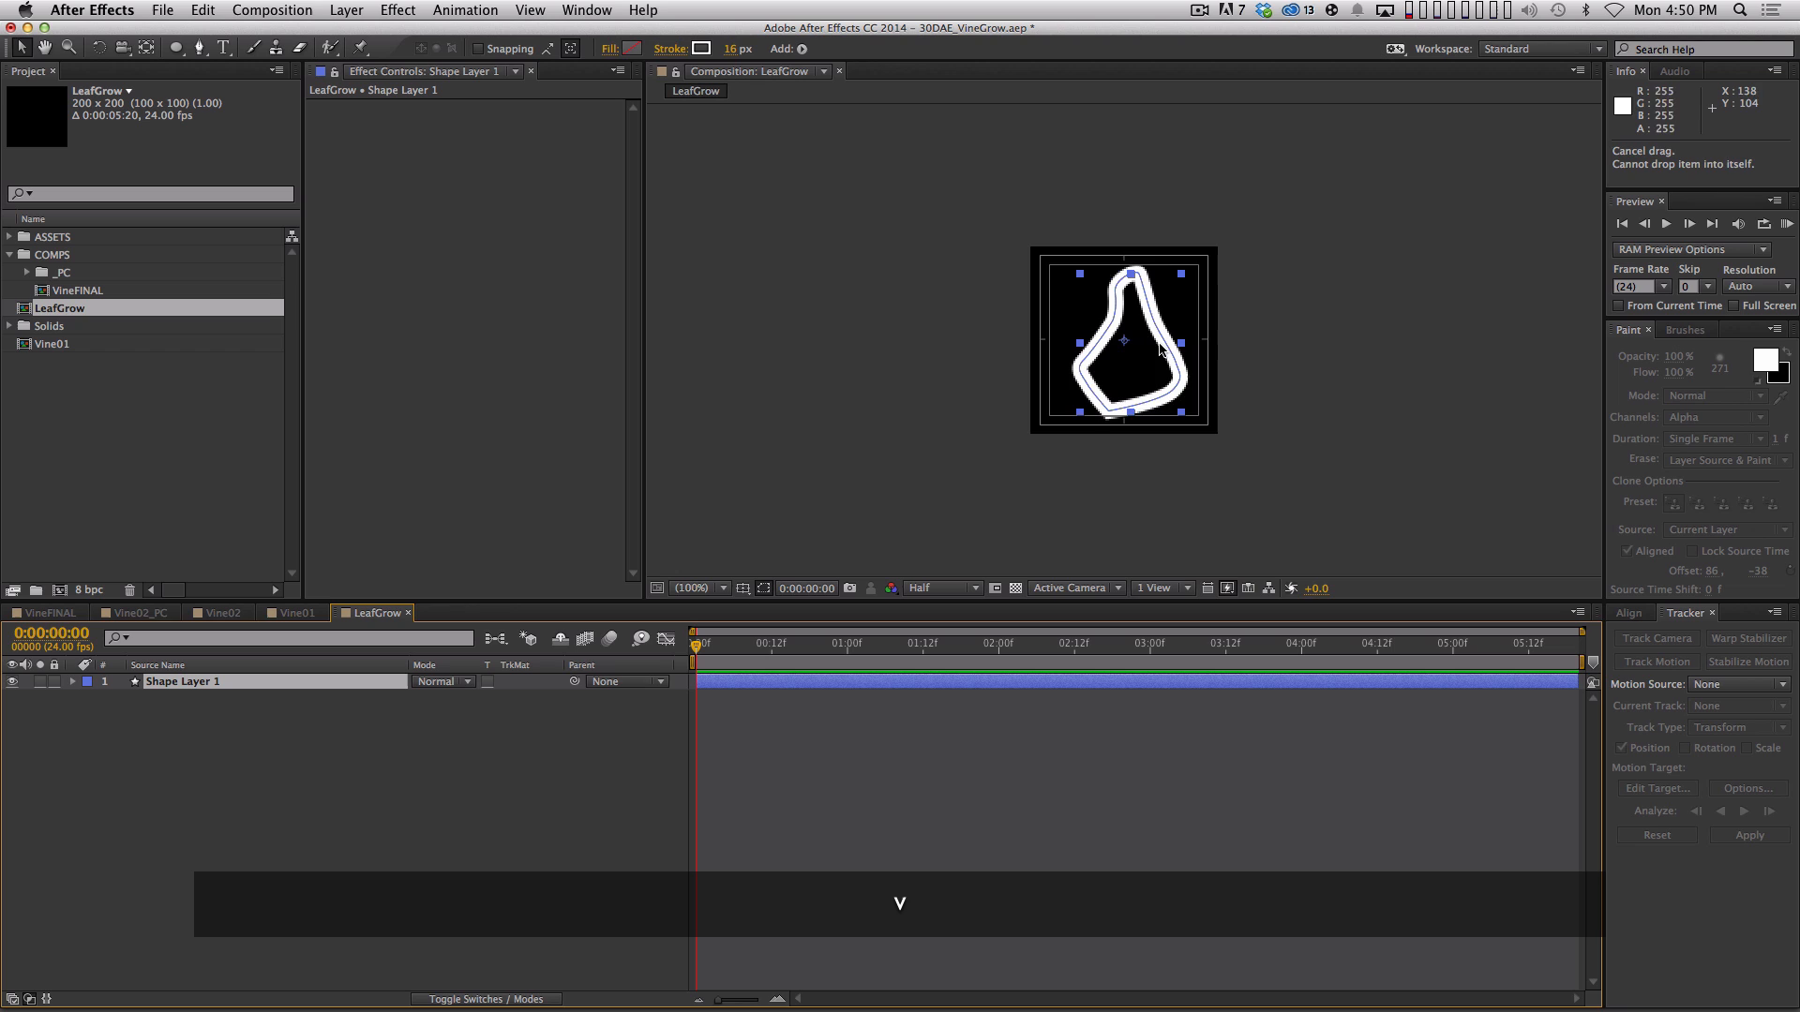
{"action": "left_click_drag", "start_coordinate": [1151, 388], "coordinate": [1167, 309]}
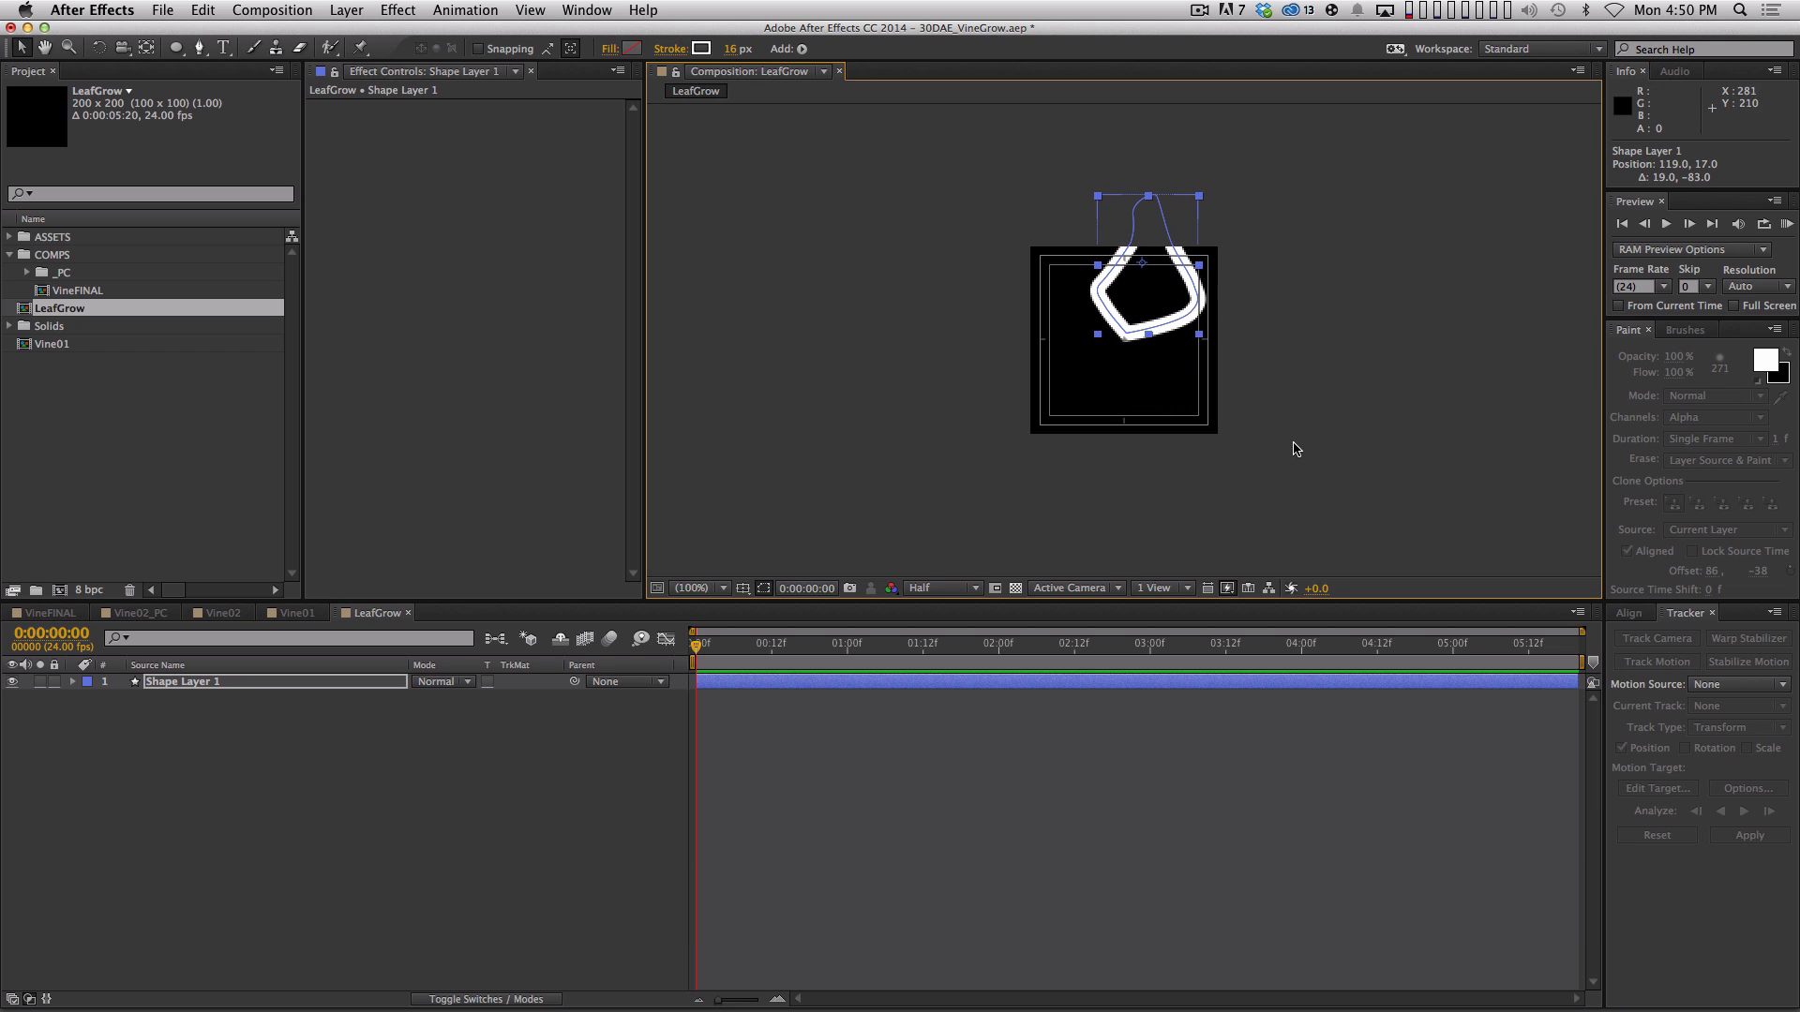
{"action": "key", "text": "apostrophe"}
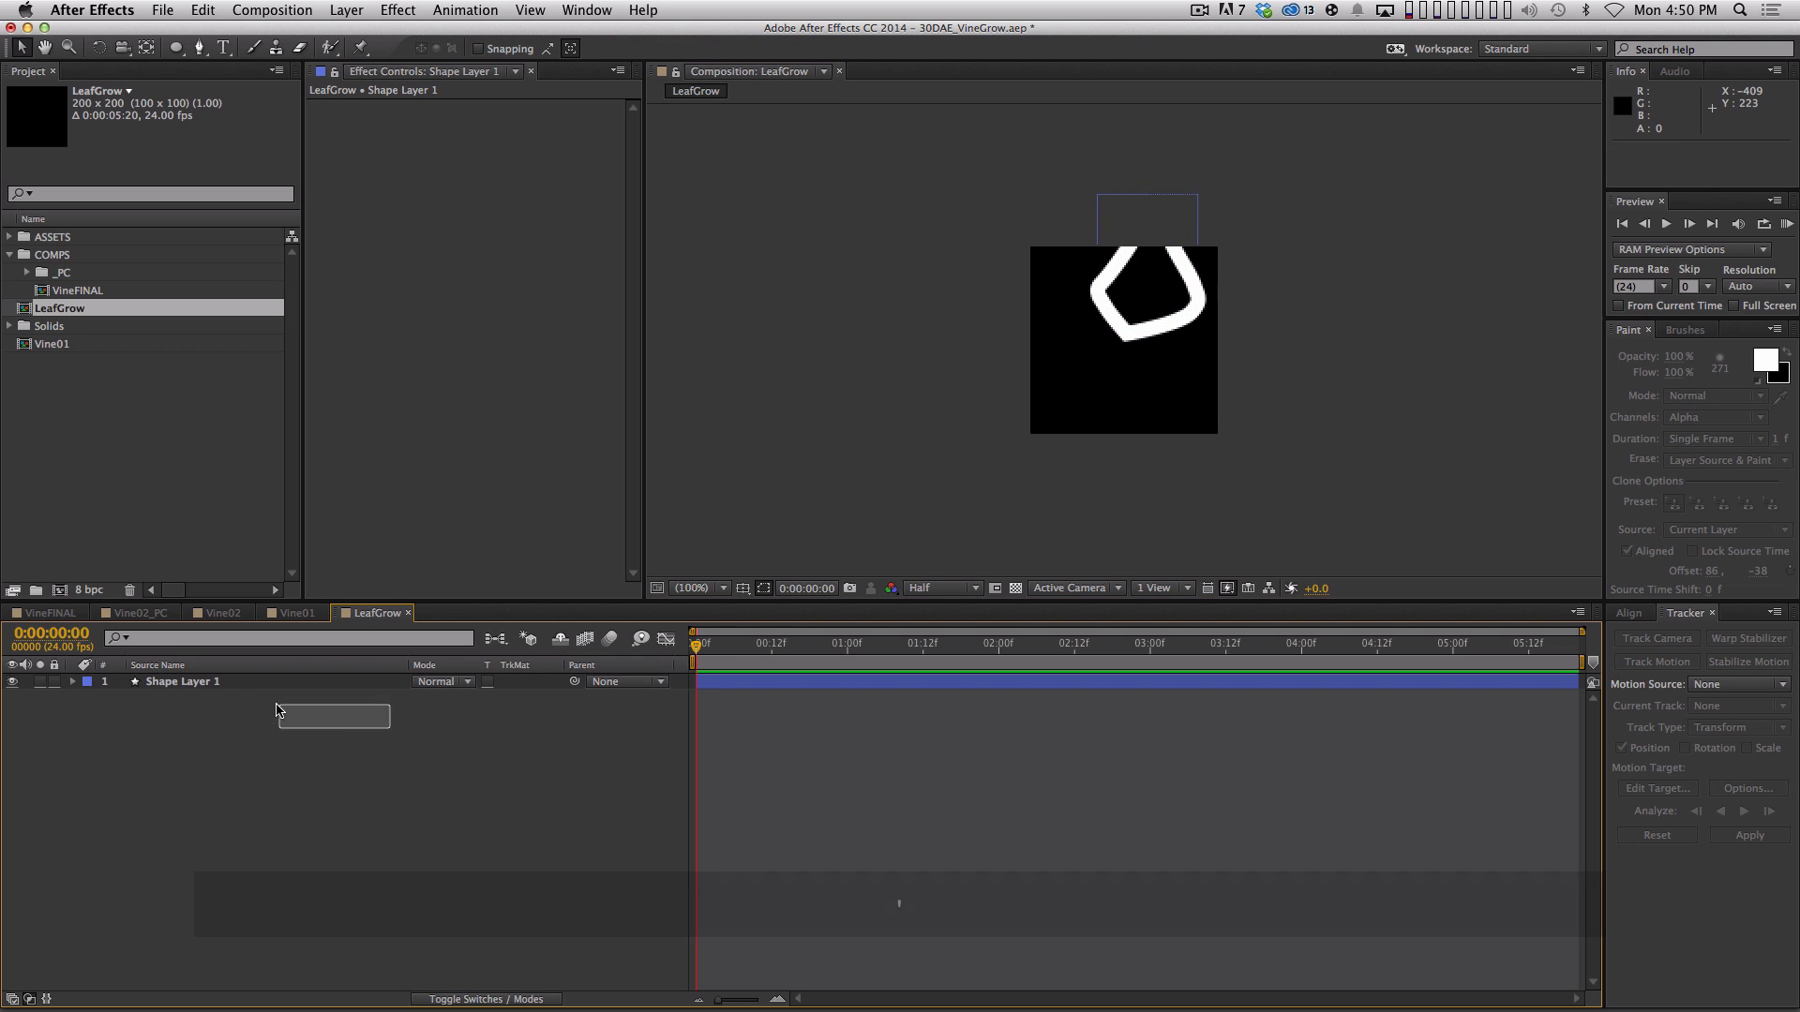
{"action": "key", "text": "BackSpace"}
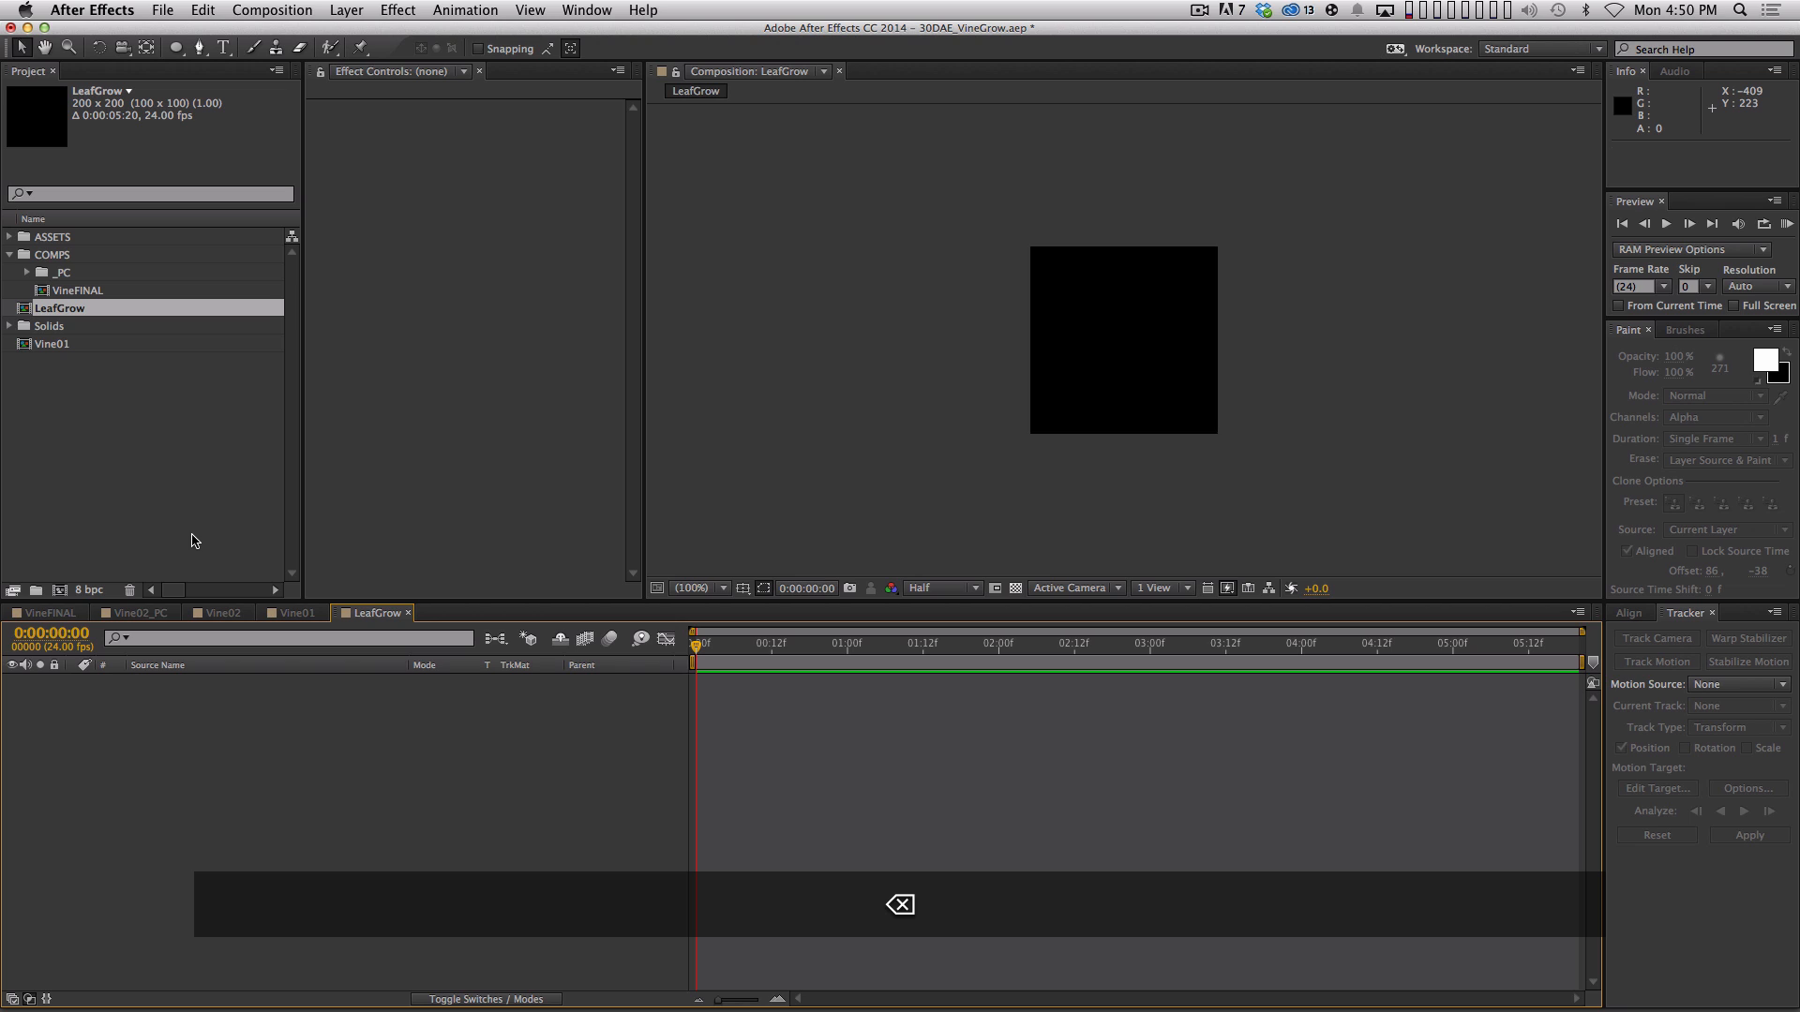
Set up the Pen tool for a new shape with a 0 px stroke and a white fill
{"action": "key", "text": "period"}
{"action": "left_click_drag", "start_coordinate": [1116, 287], "coordinate": [999, 313]}
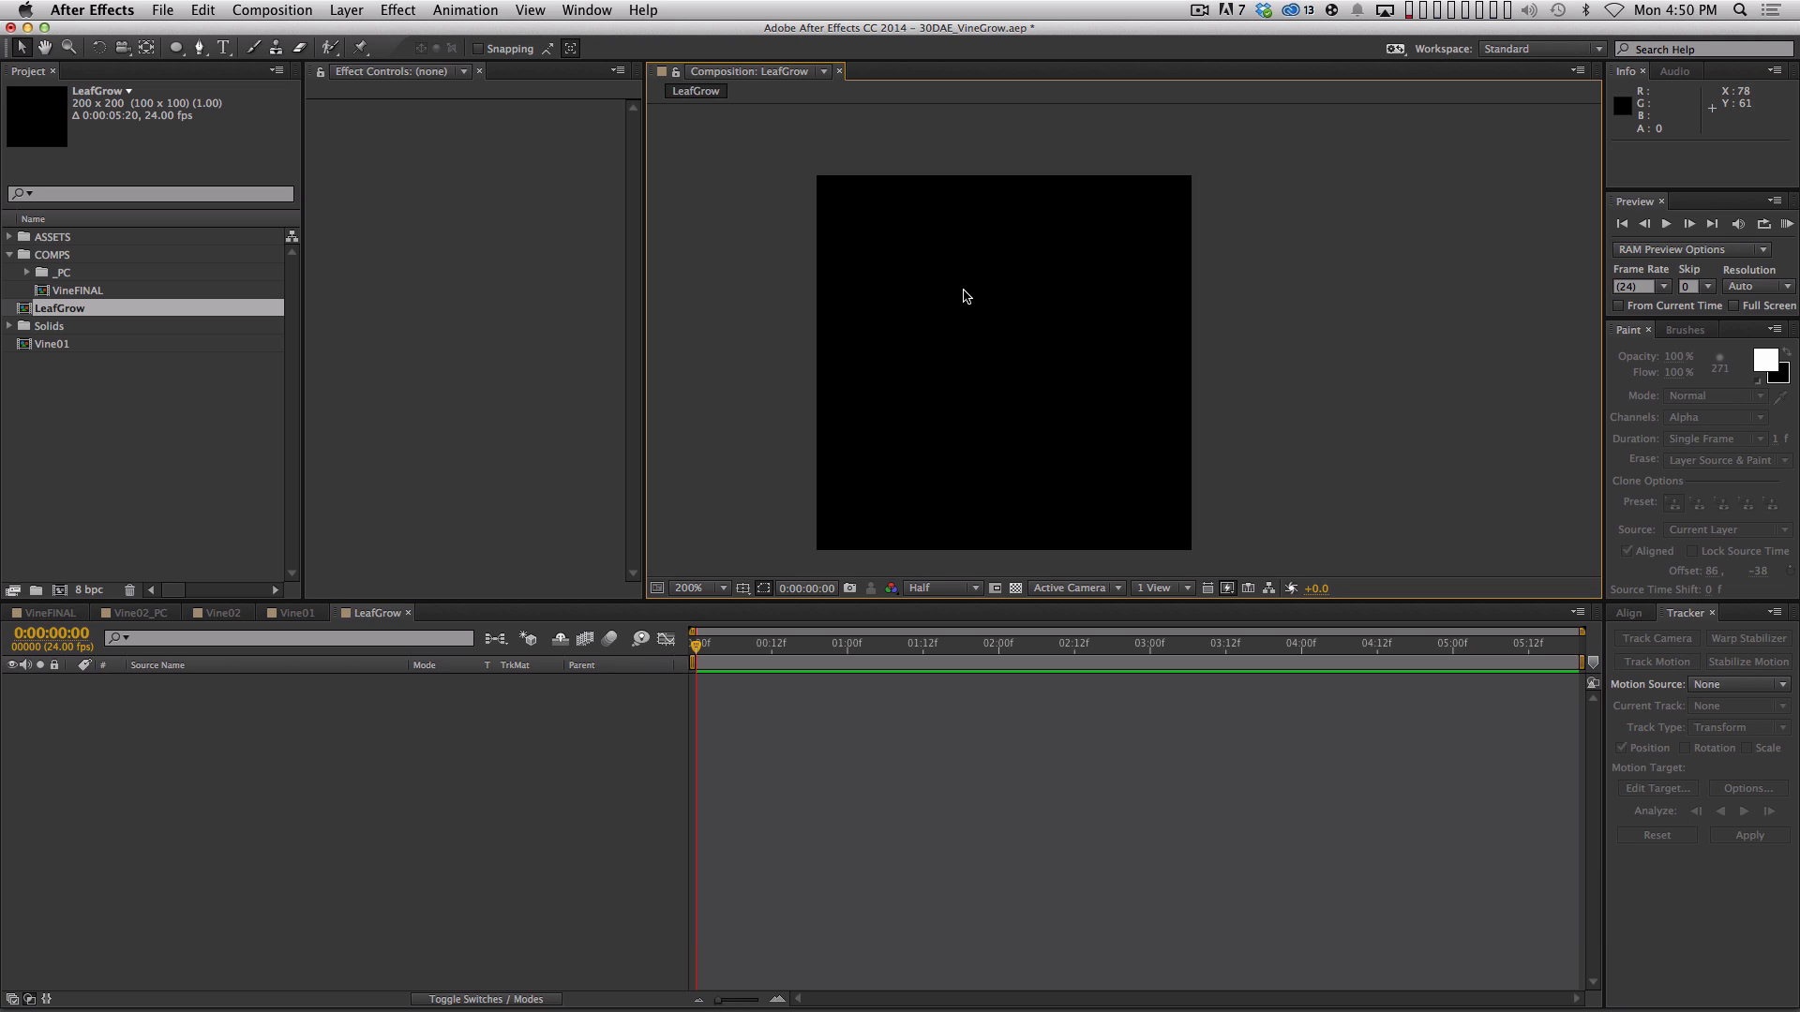
{"action": "left_click", "coordinate": [199, 48]}
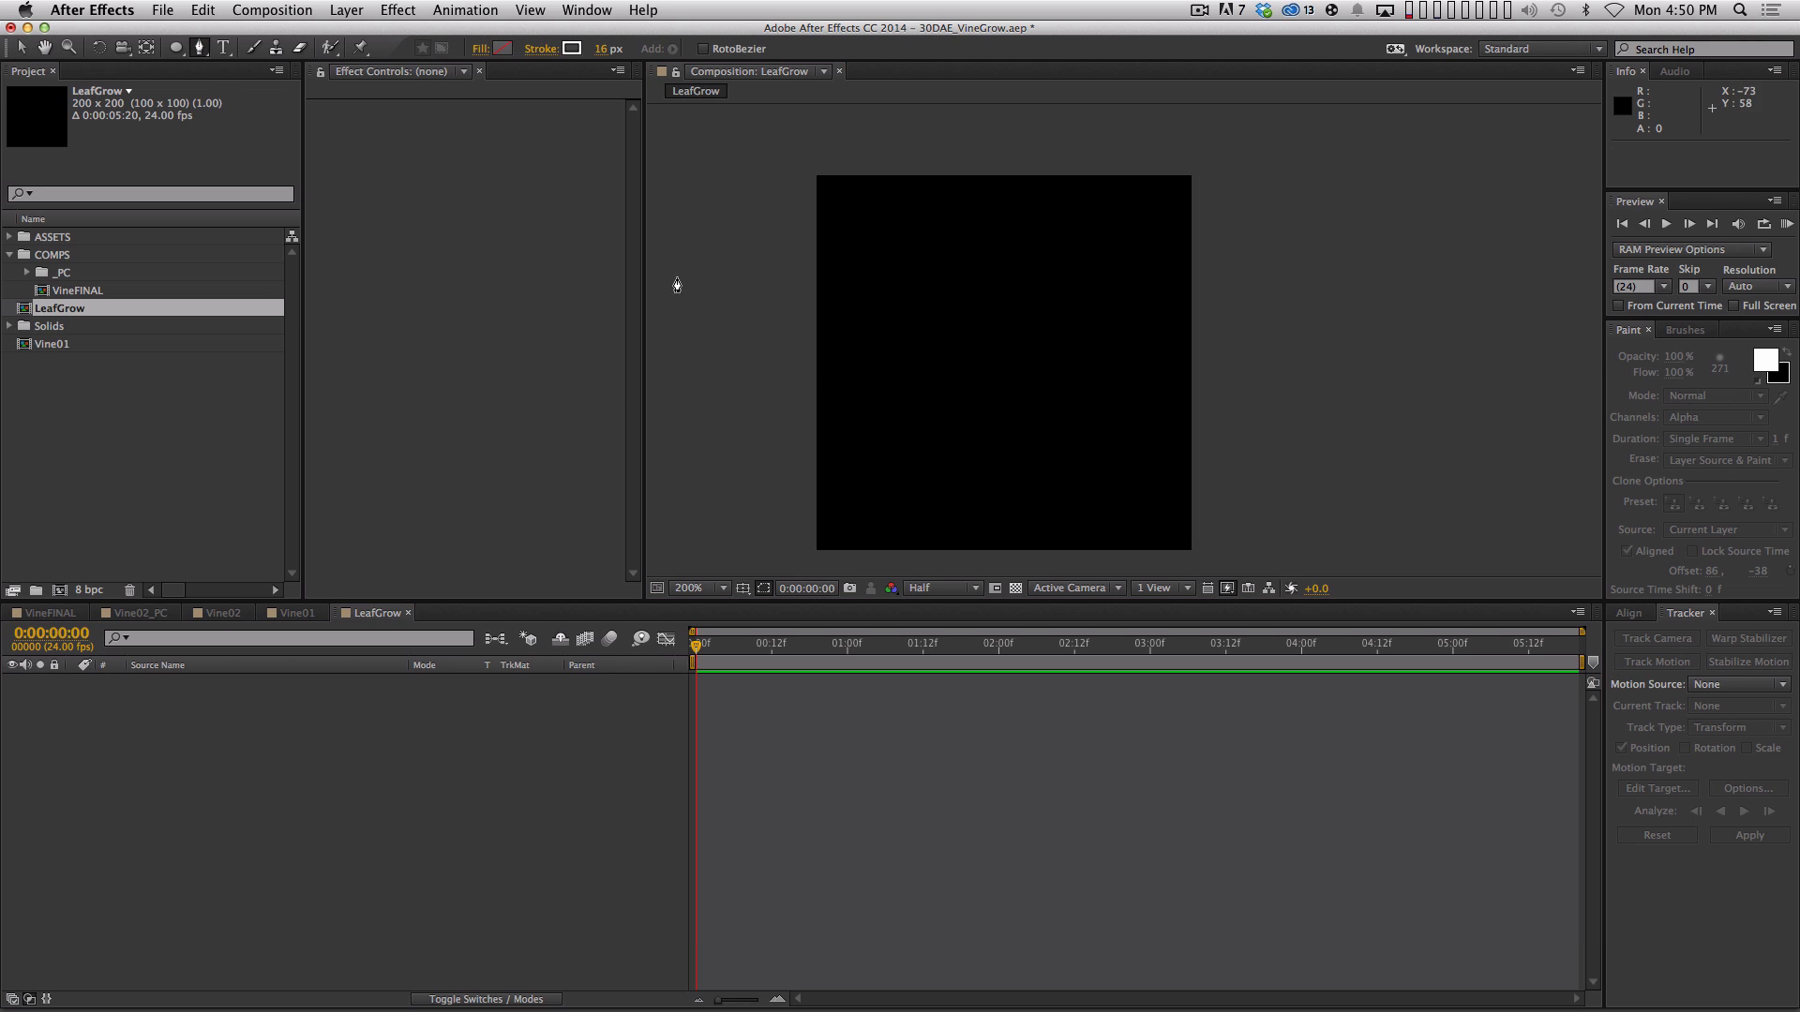
{"action": "left_click_drag", "start_coordinate": [600, 49], "coordinate": [585, 49]}
{"action": "left_click", "coordinate": [504, 49]}
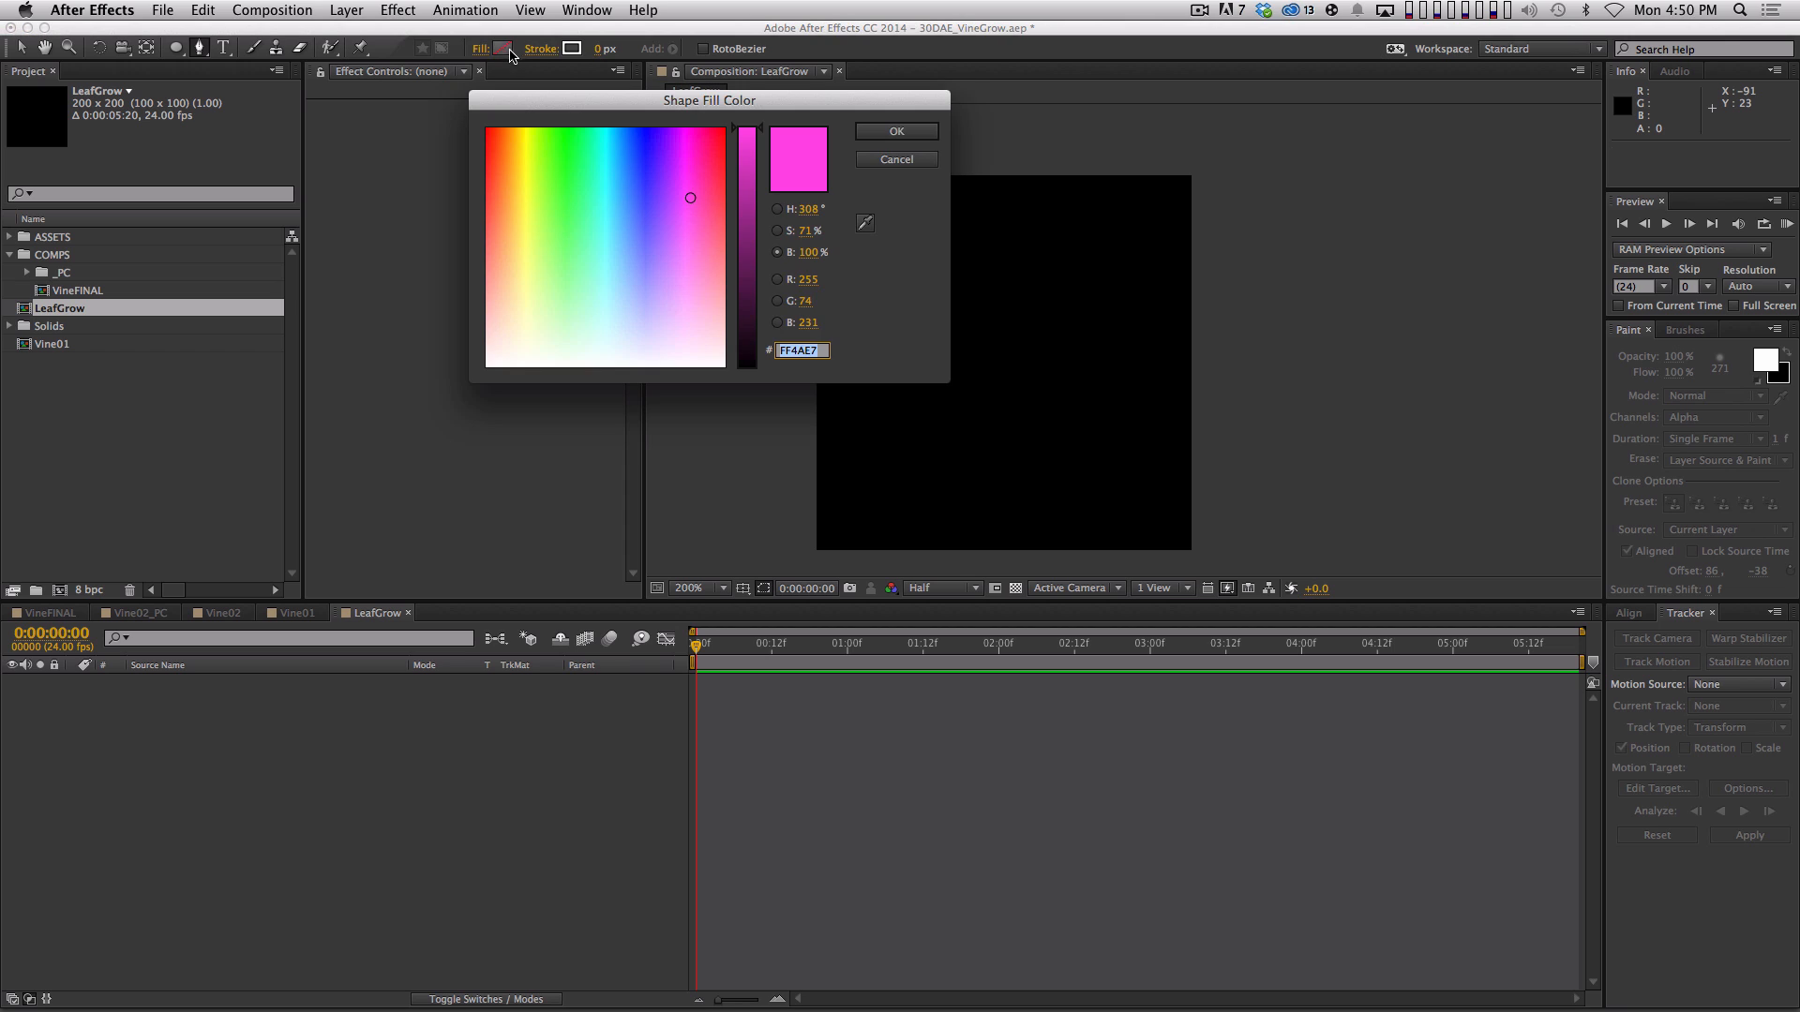
{"action": "left_click_drag", "start_coordinate": [609, 201], "coordinate": [452, 398]}
{"action": "left_click", "coordinate": [896, 132]}
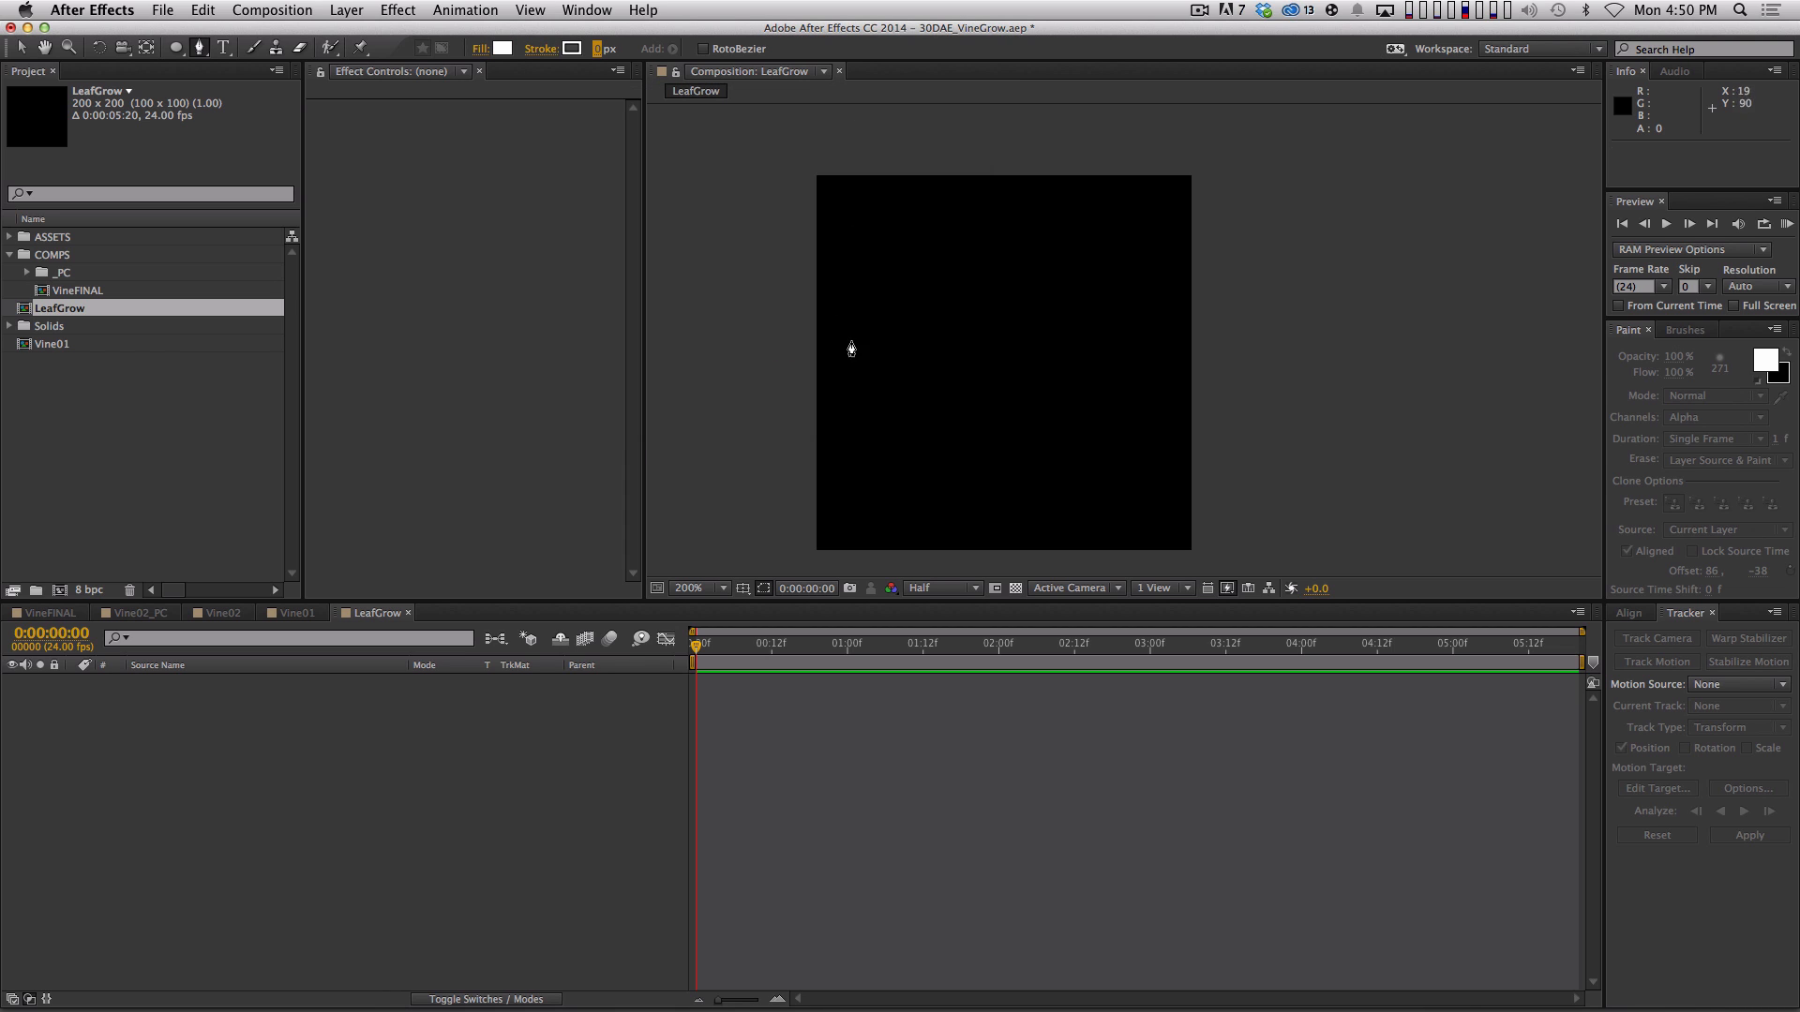
Draw a closed, curved leaf outline in LeafGrow with a narrow tip and a wide base
{"action": "left_click", "coordinate": [952, 480]}
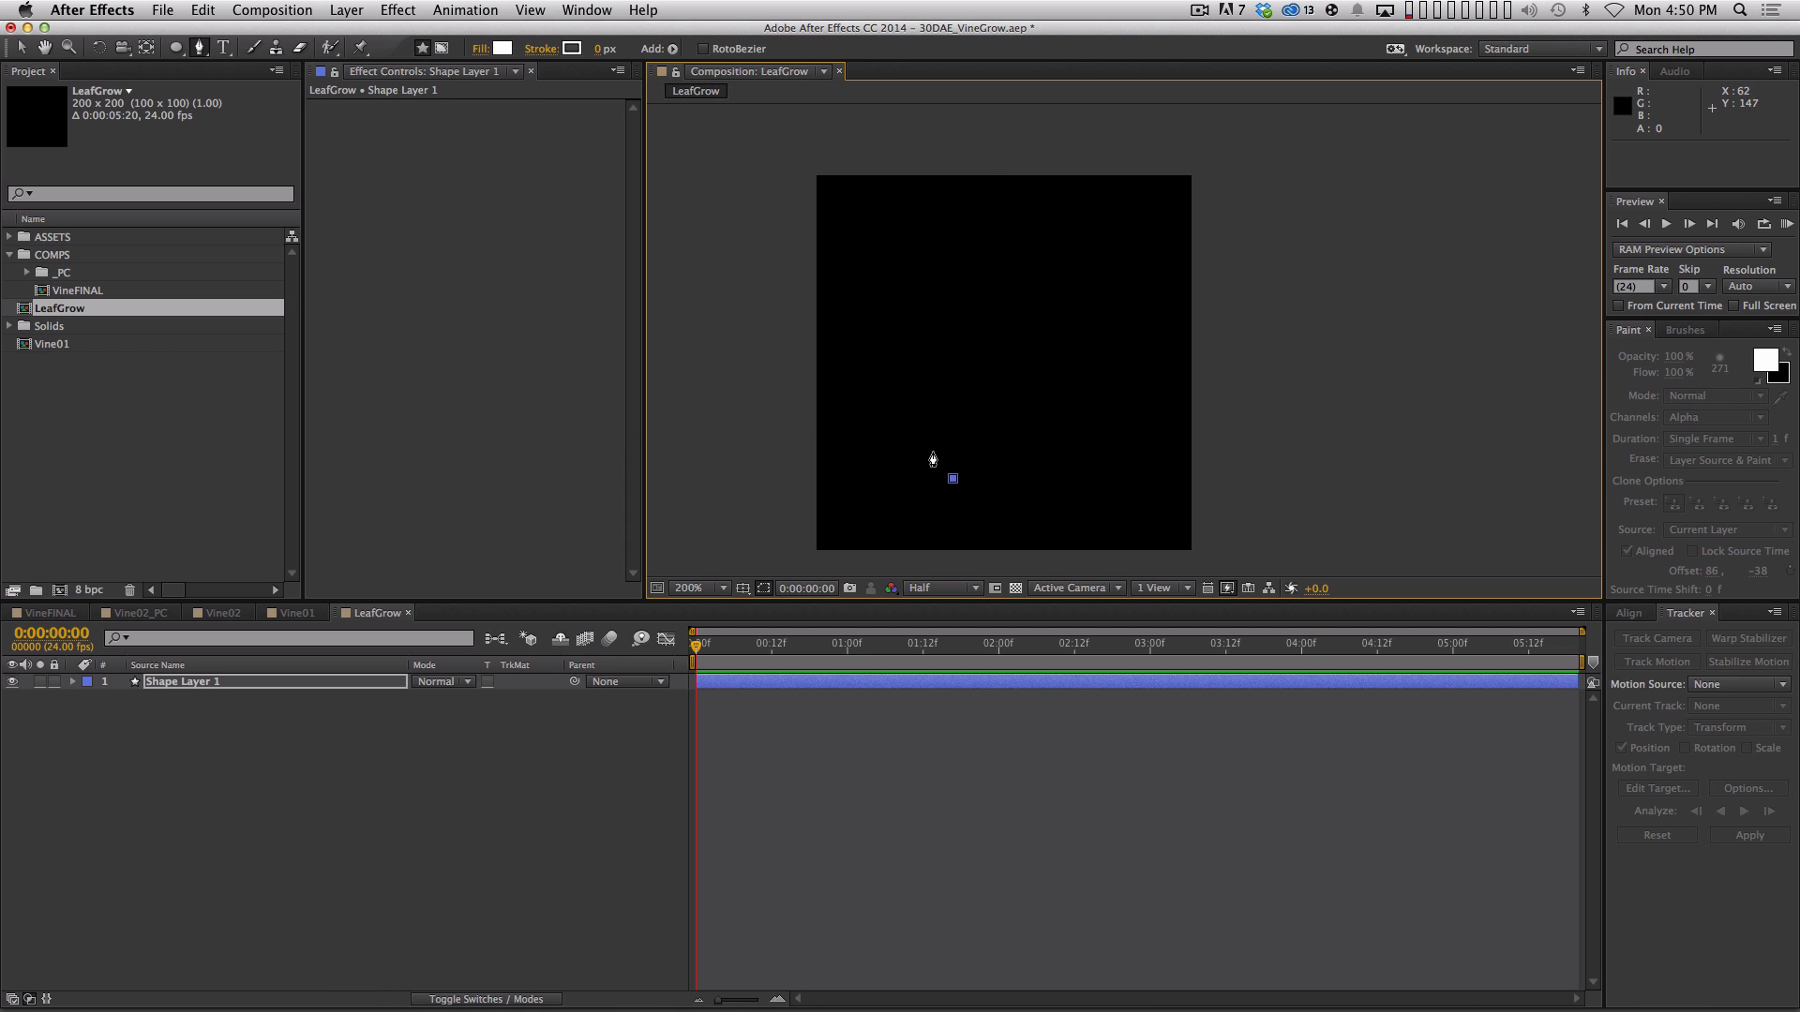
{"action": "left_click_drag", "start_coordinate": [915, 396], "coordinate": [986, 329]}
{"action": "left_click", "coordinate": [1016, 251]}
{"action": "left_click_drag", "start_coordinate": [1009, 218], "coordinate": [997, 211]}
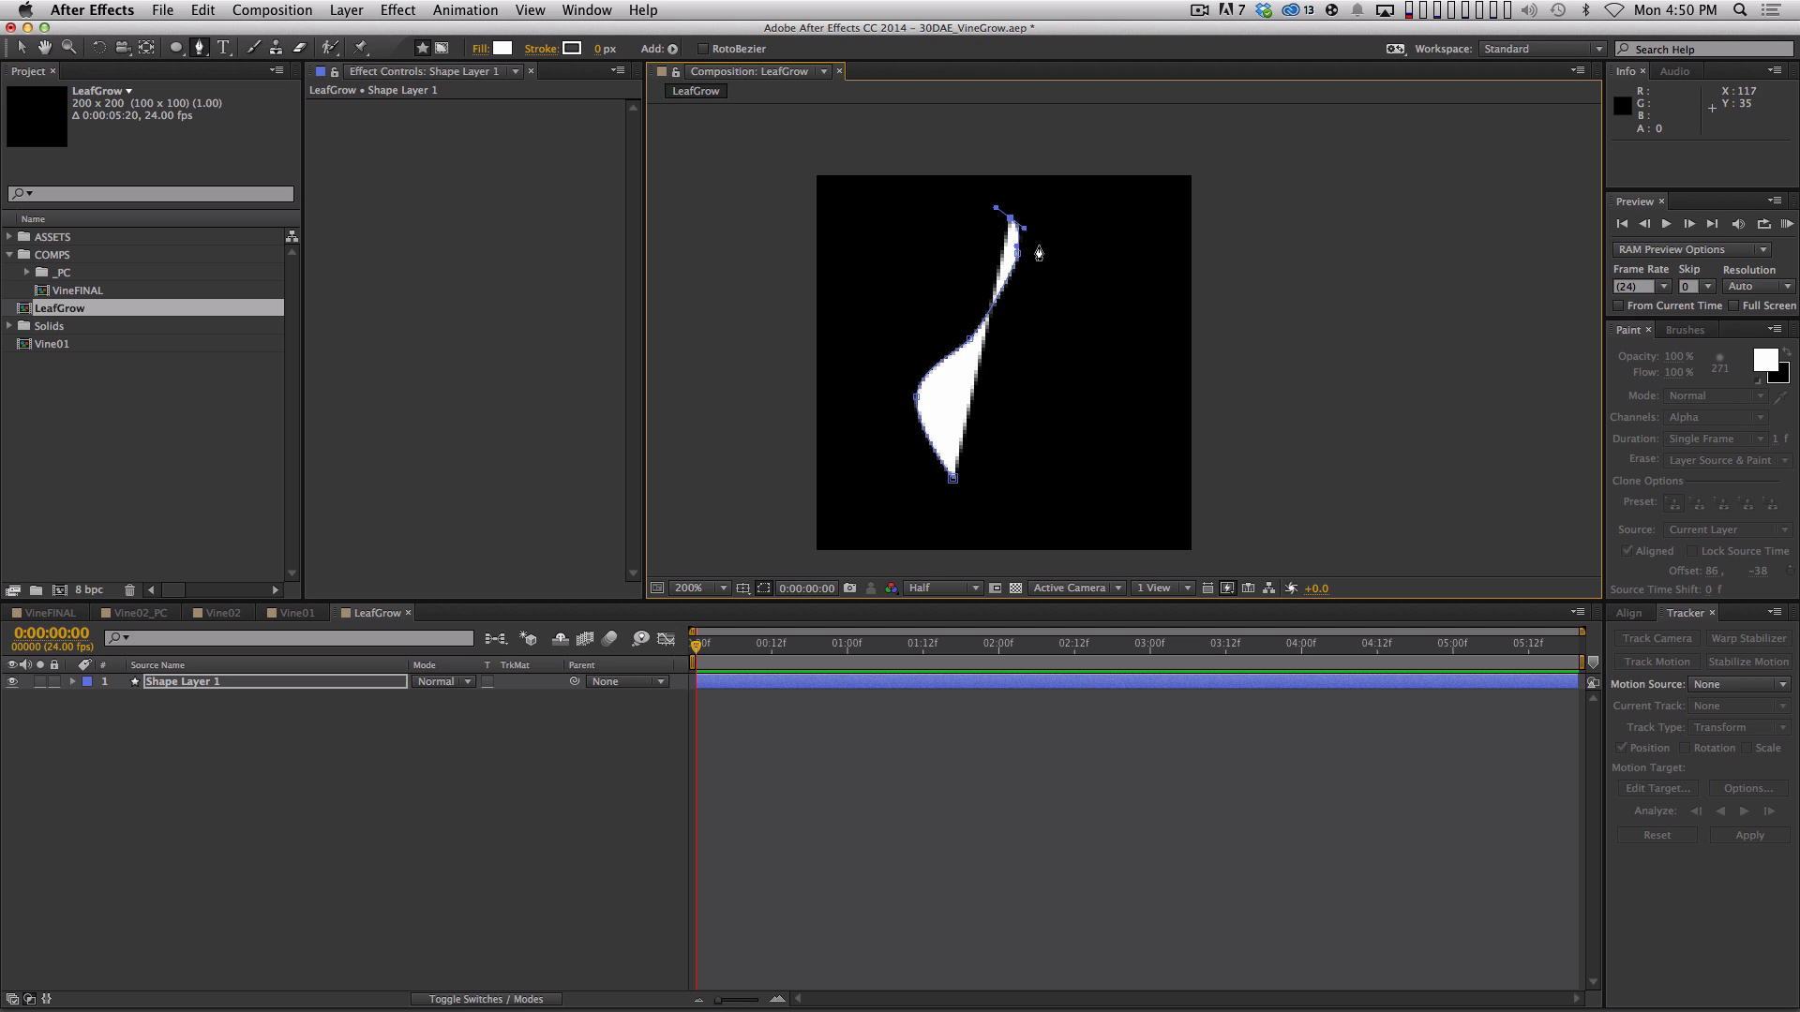
{"action": "left_click_drag", "start_coordinate": [1053, 303], "coordinate": [940, 521]}
{"action": "left_click", "coordinate": [952, 479]}
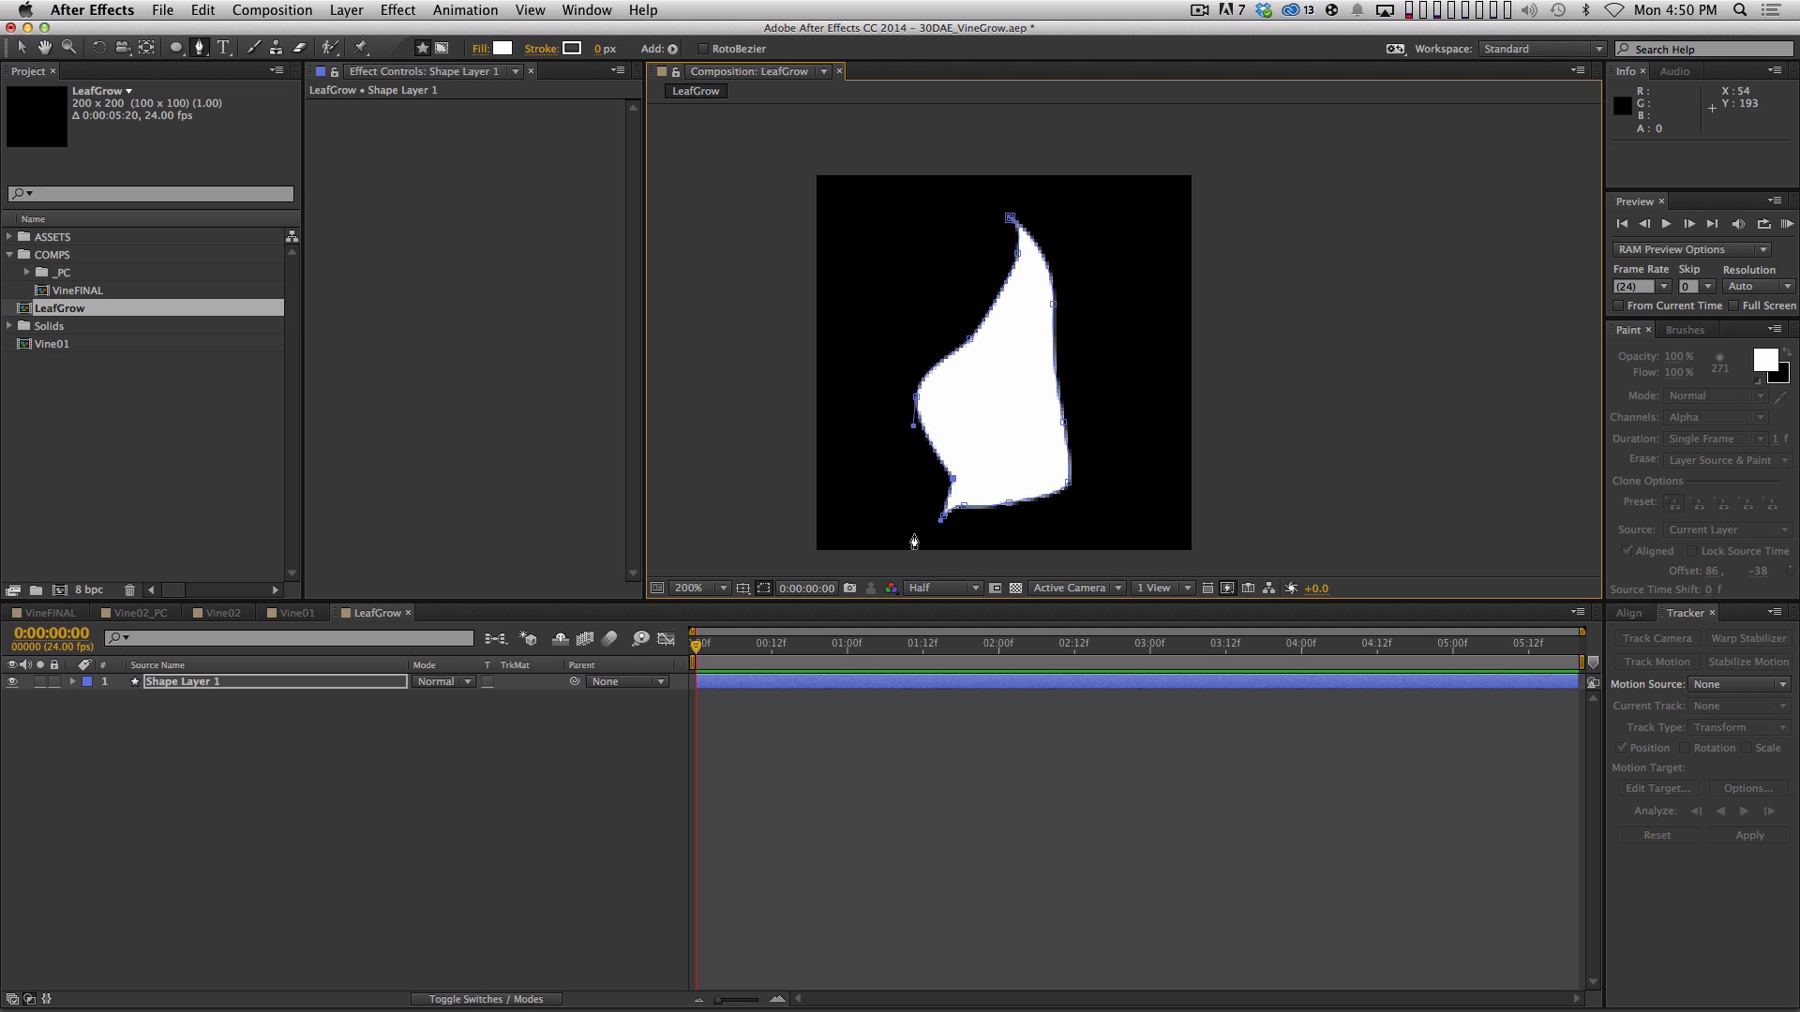
Move the leaf outline's lower-left vertices outward and shift the inner vertex below the tip slightly down
{"action": "key", "text": "a"}
{"action": "left_click_drag", "start_coordinate": [953, 478], "coordinate": [931, 477]}
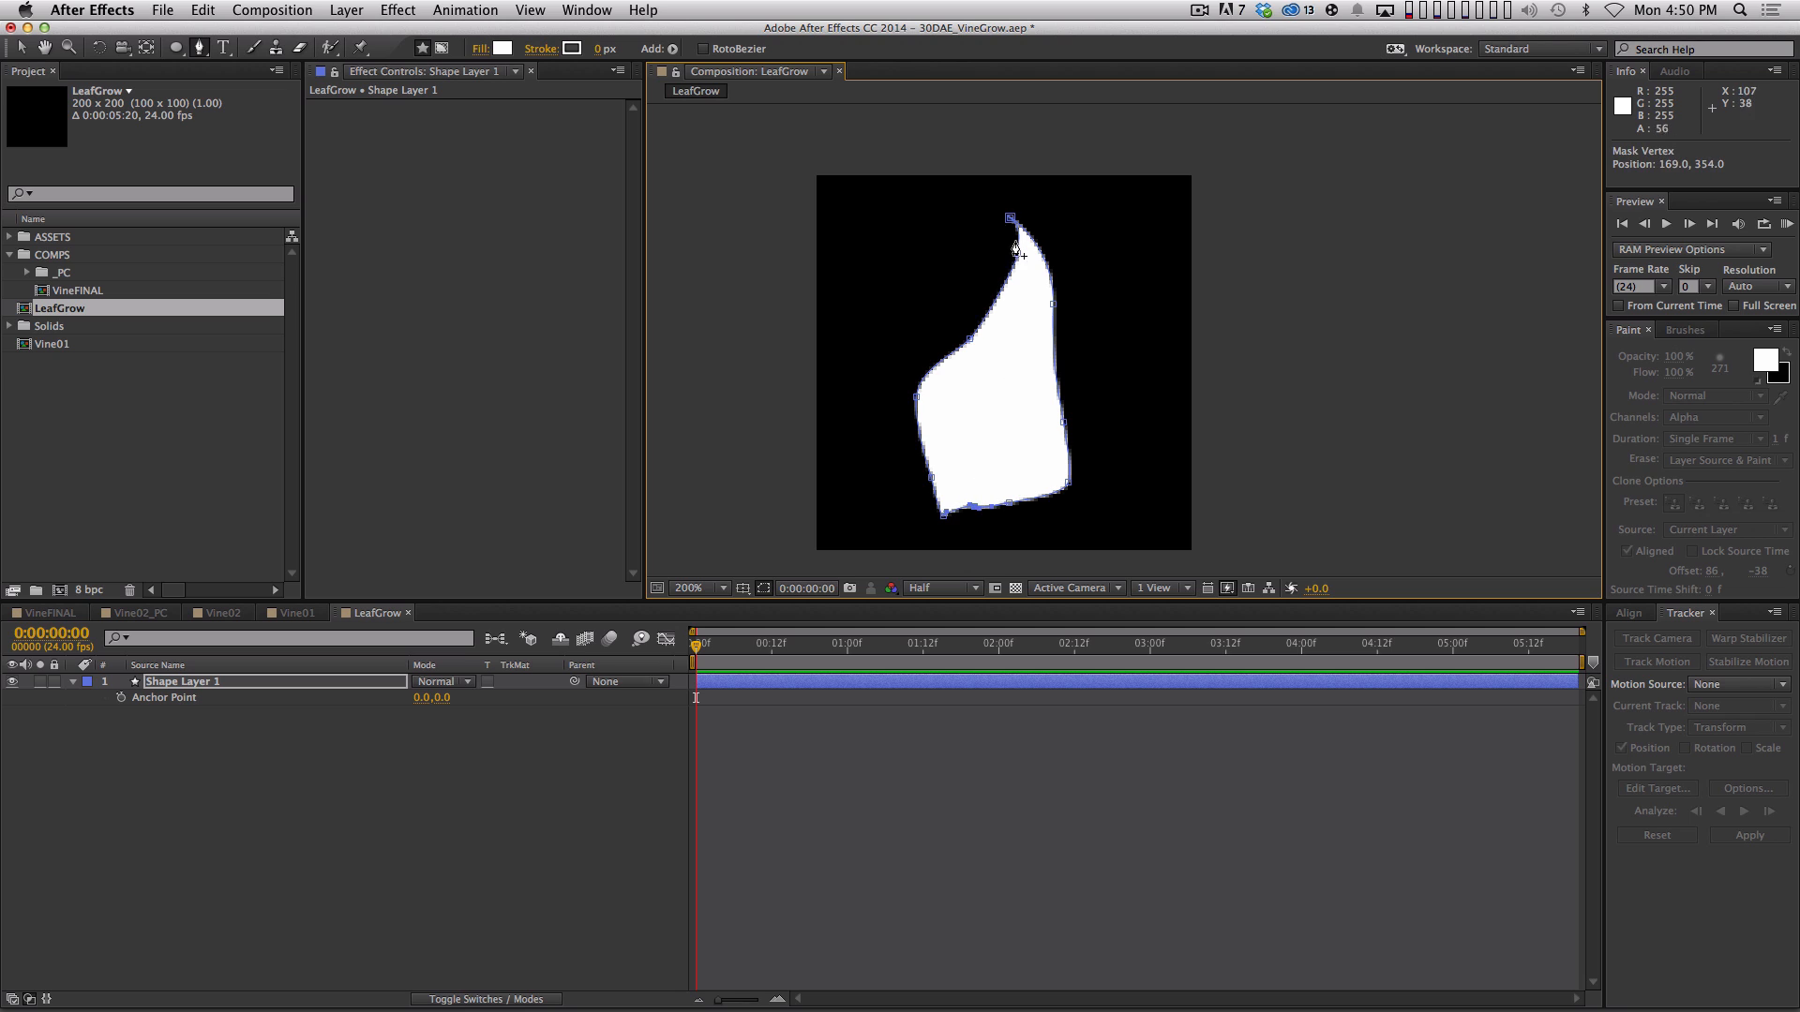
{"action": "left_click_drag", "start_coordinate": [1017, 253], "coordinate": [1013, 272]}
{"action": "key", "text": "alt+g"}
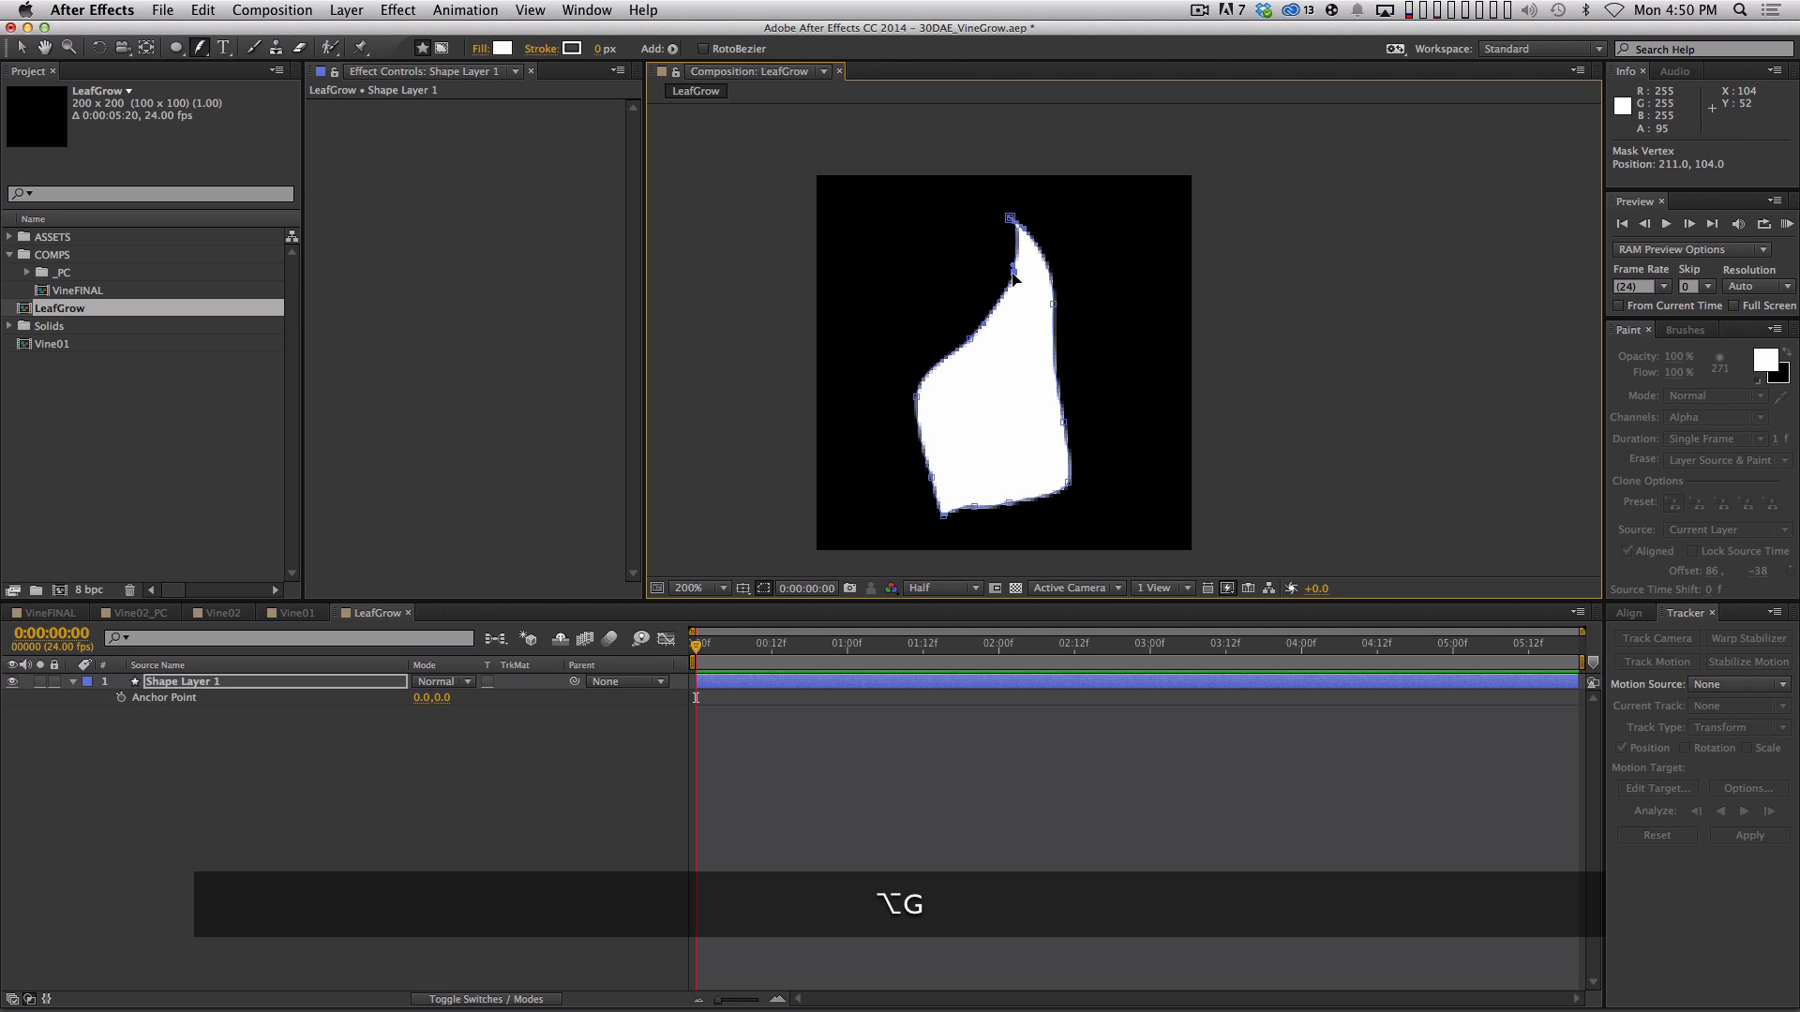
{"action": "key", "text": "alt+g"}
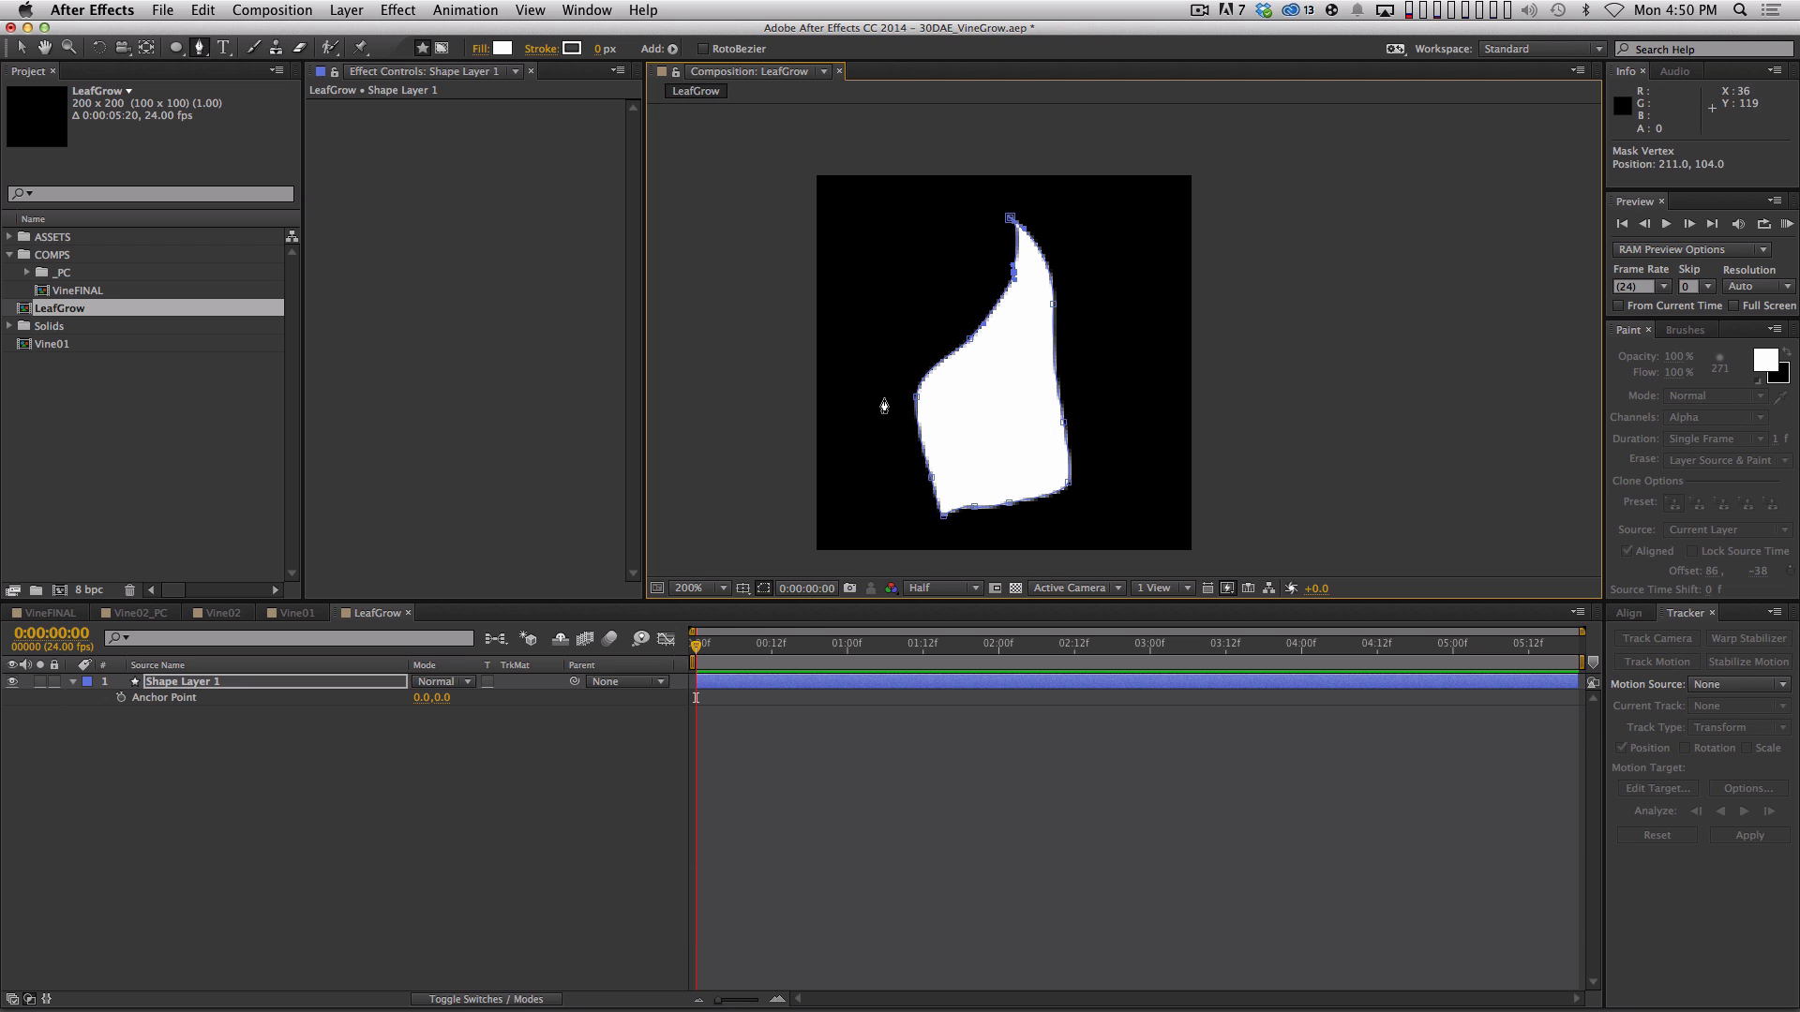
Set the composition preview to full resolution and smooth the inner curve just below the leaf's tip
{"action": "key", "text": "super+j"}
{"action": "left_click", "coordinate": [832, 715]}
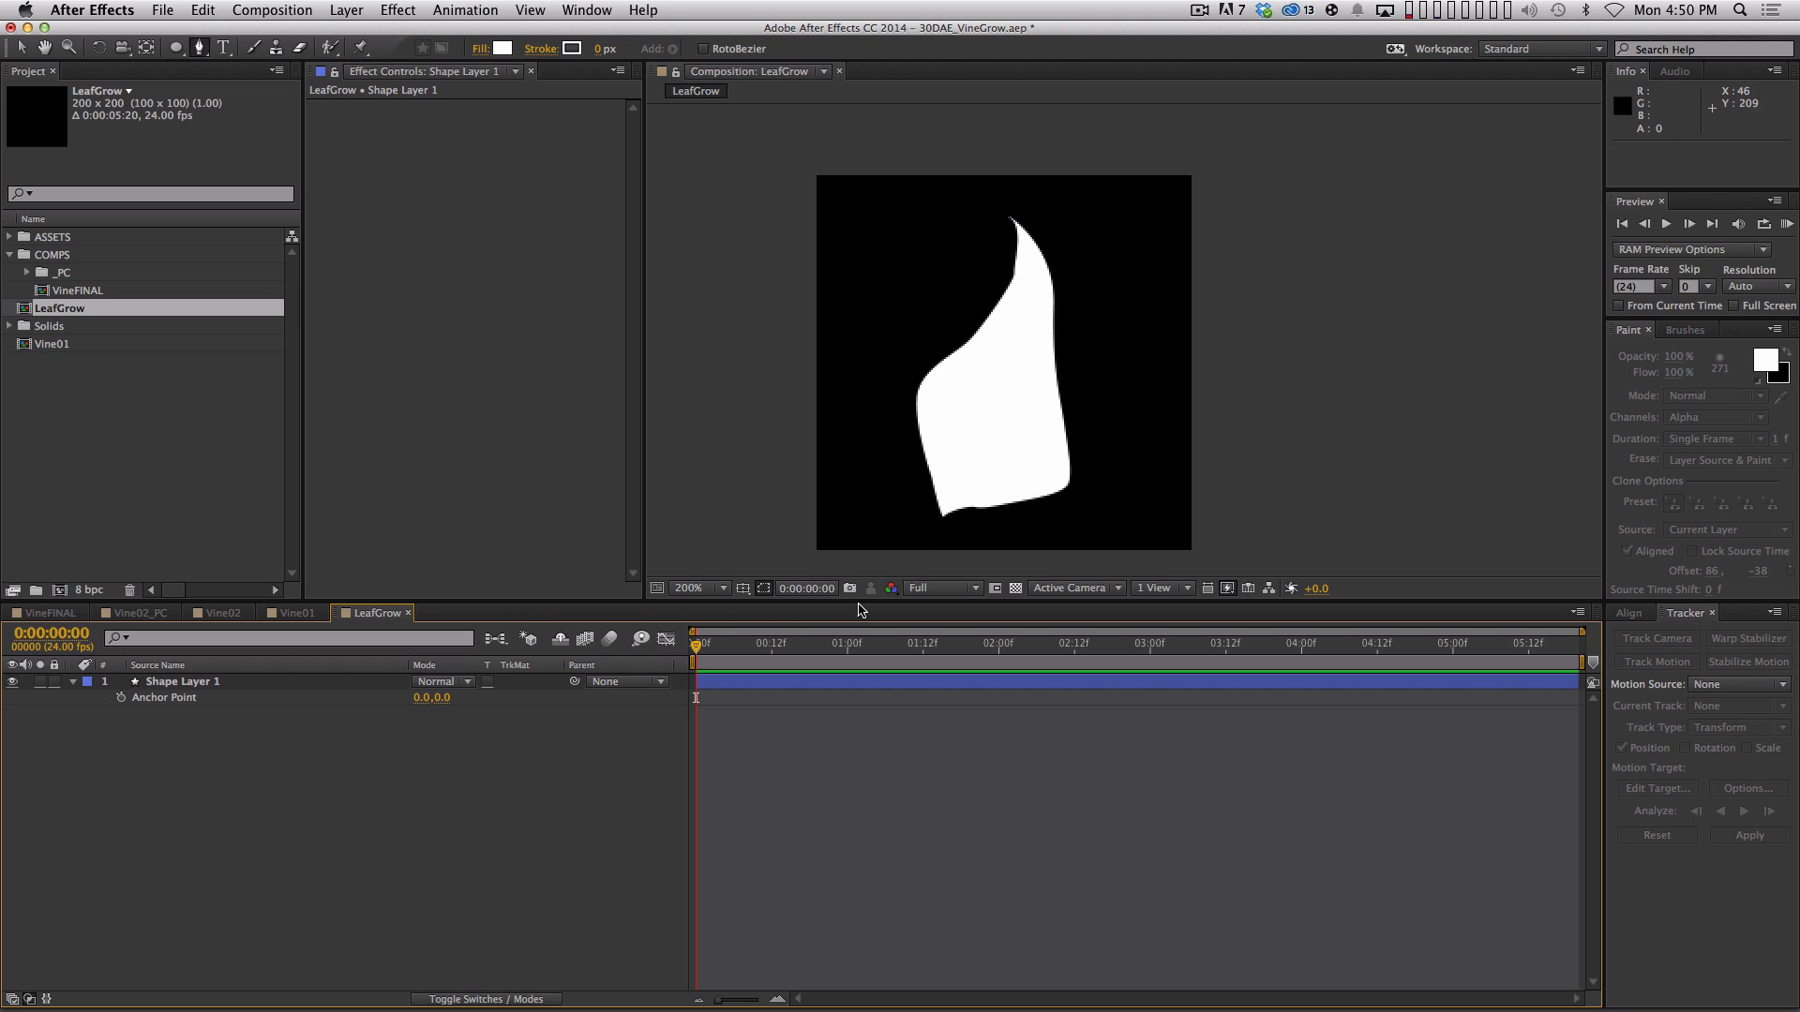
{"action": "left_click", "coordinate": [592, 683]}
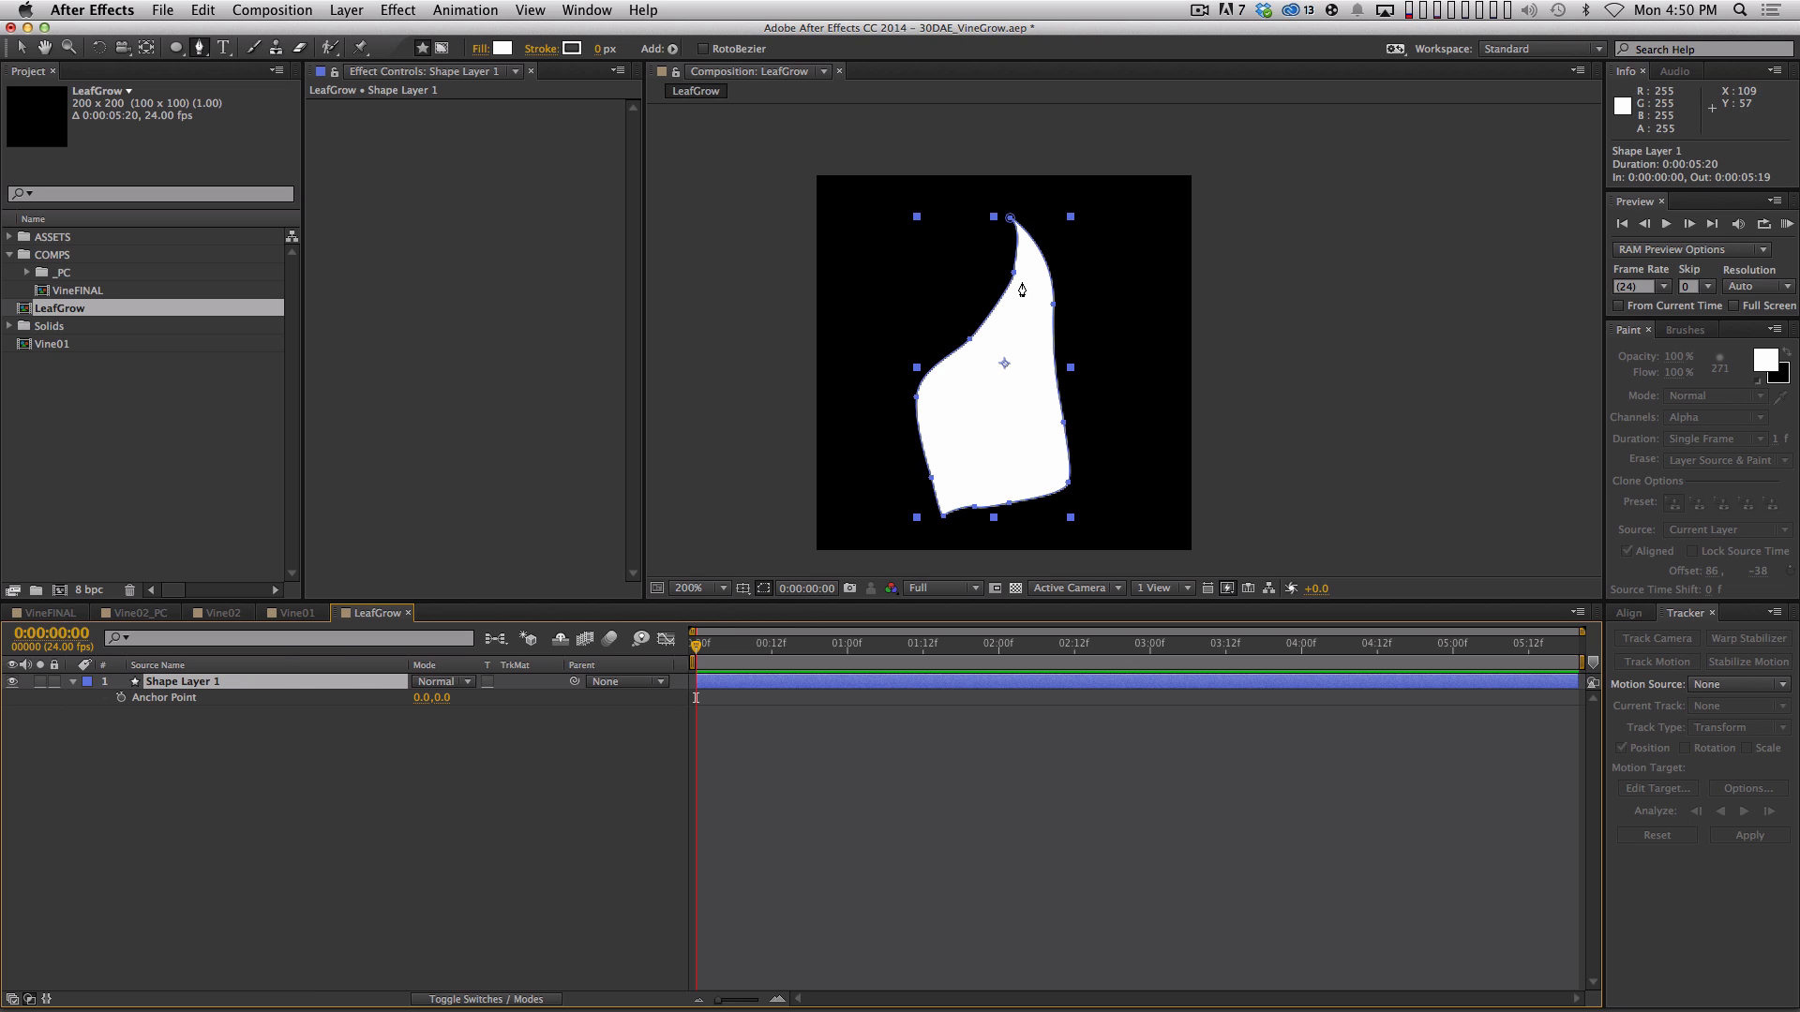
{"action": "key", "text": "alt"}
{"action": "mouse_move", "coordinate": [1013, 273]}
{"action": "left_mouse_down", "text": "alt"}
{"action": "mouse_move", "coordinate": [989, 343]}
{"action": "mouse_move", "coordinate": [1005, 302]}
{"action": "left_mouse_up", "text": "alt"}
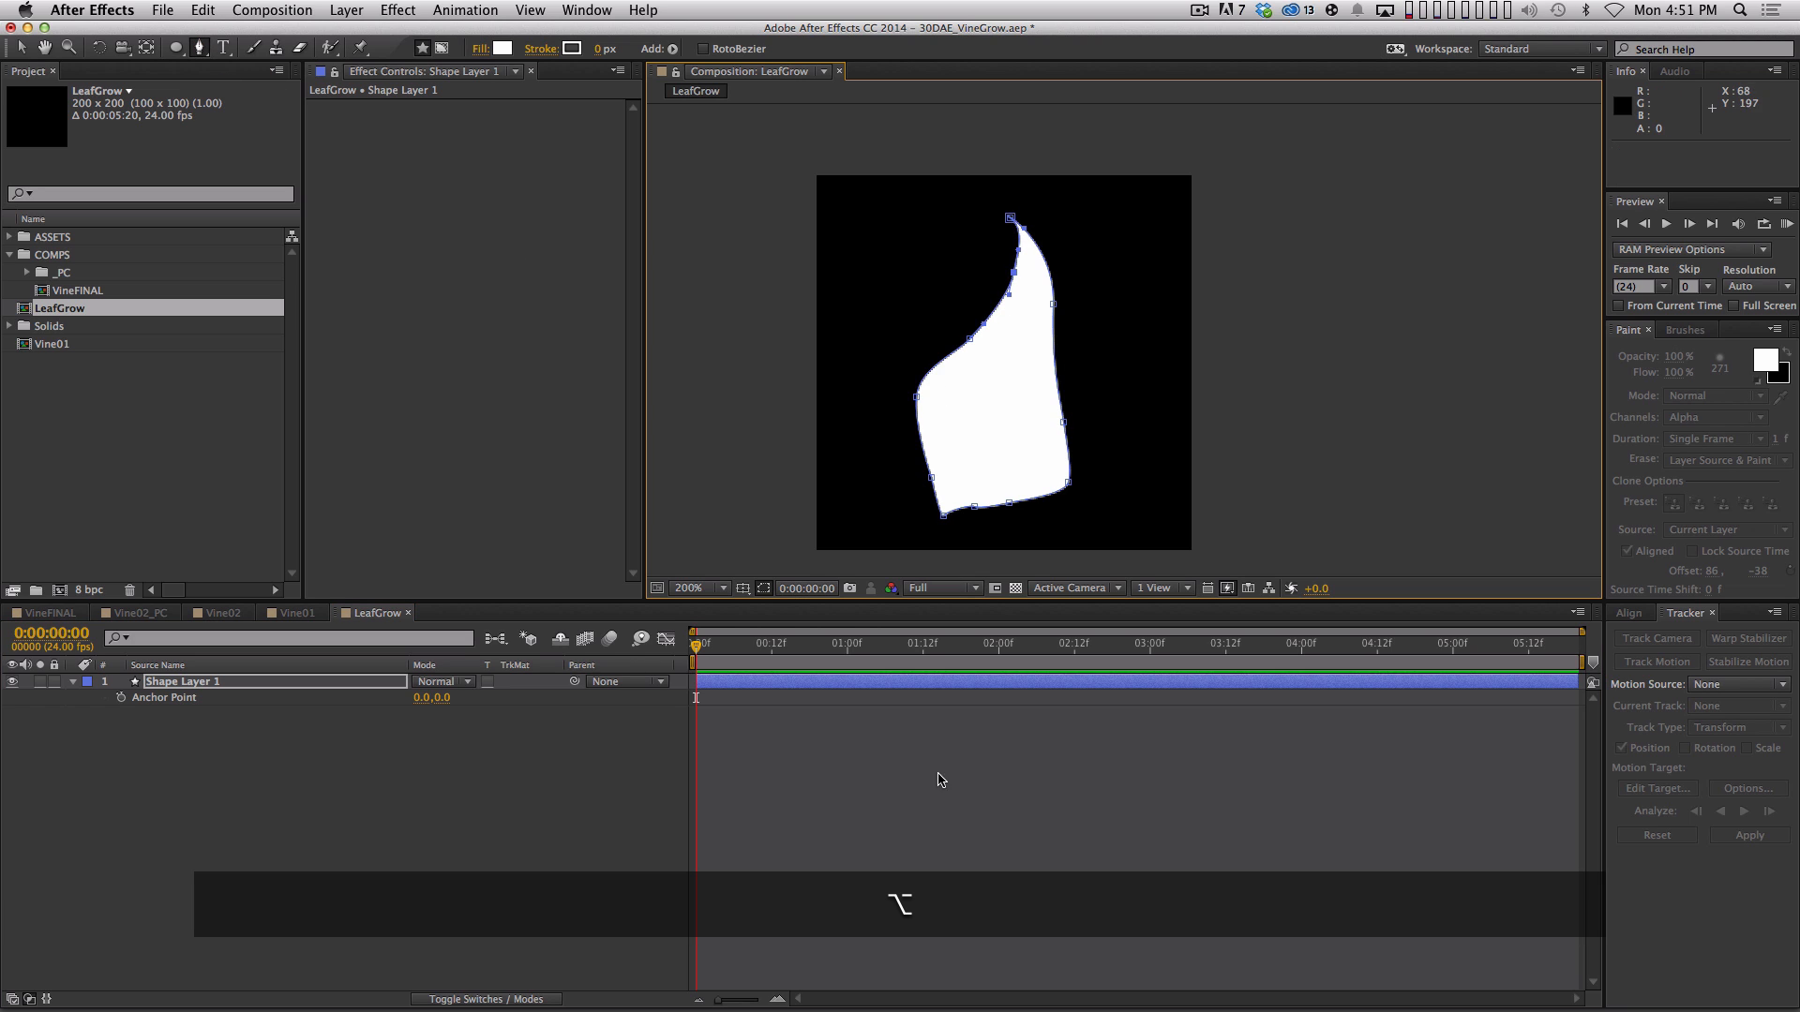
Smooth the leaf's right edge with longer curve handles and widen its lower corners
{"action": "left_click", "coordinate": [942, 705]}
{"action": "left_click", "coordinate": [248, 681]}
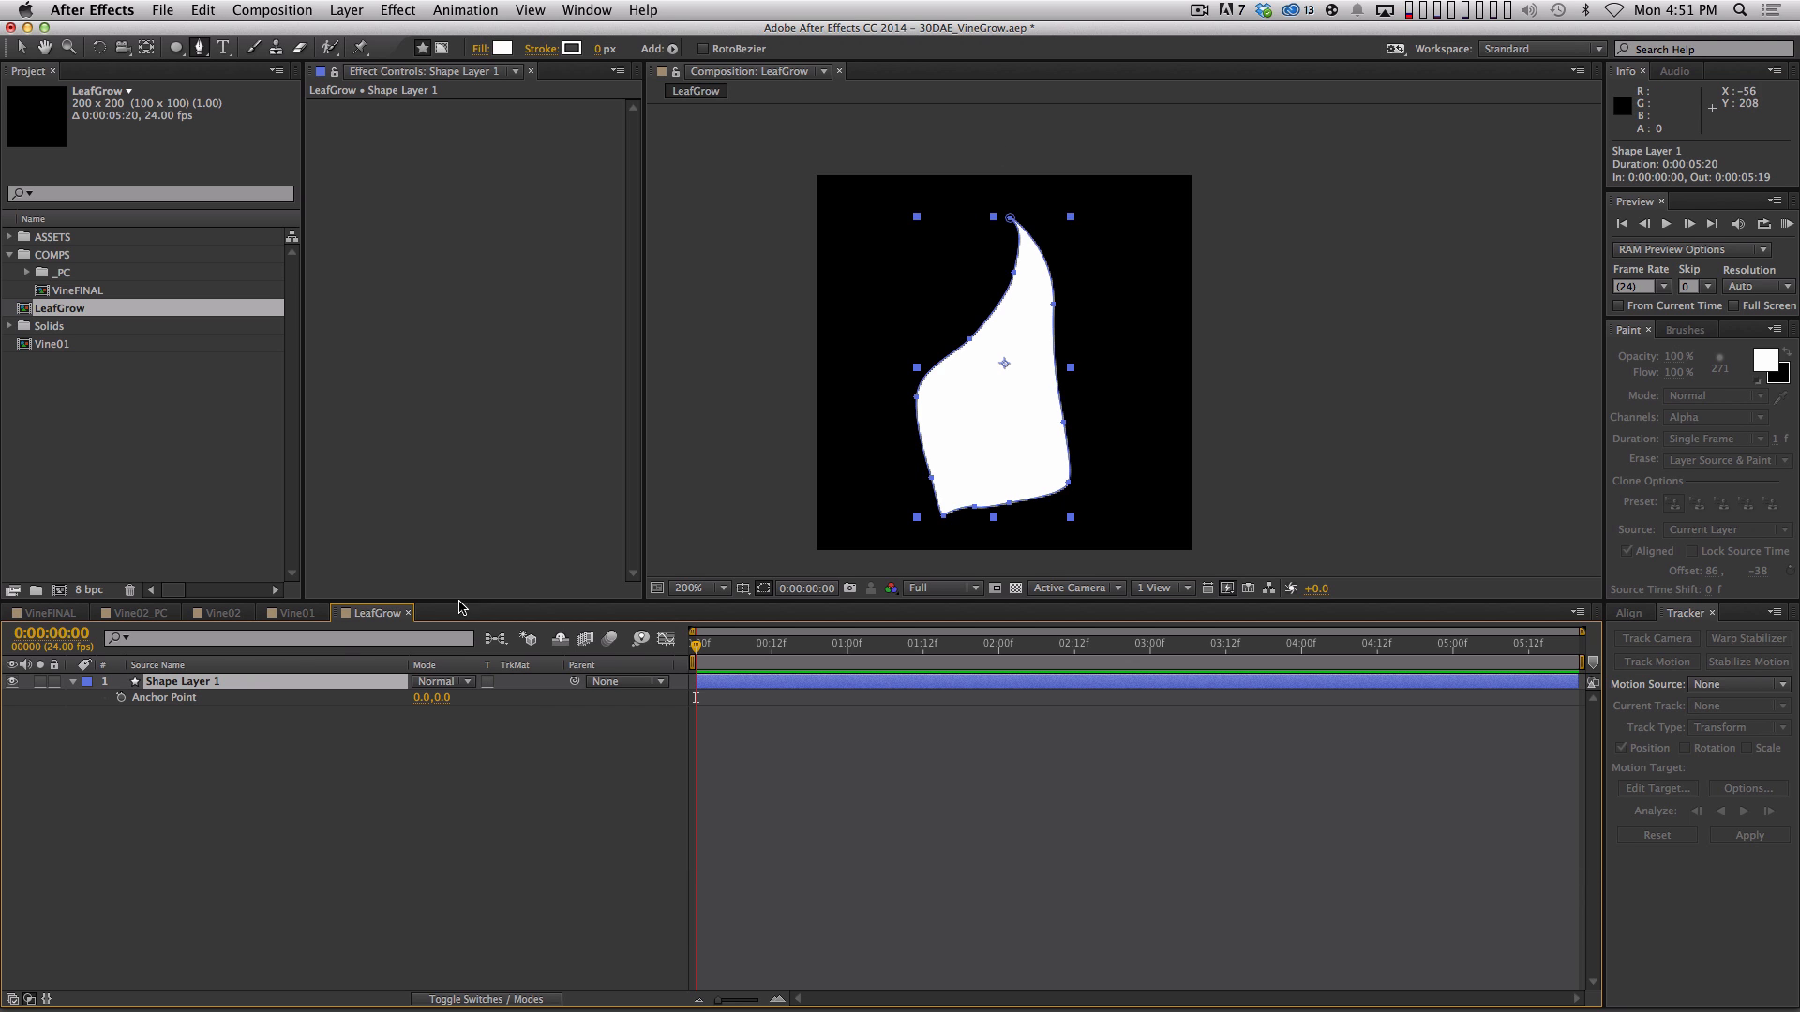
{"action": "left_click_drag", "start_coordinate": [1056, 332], "coordinate": [1061, 231]}
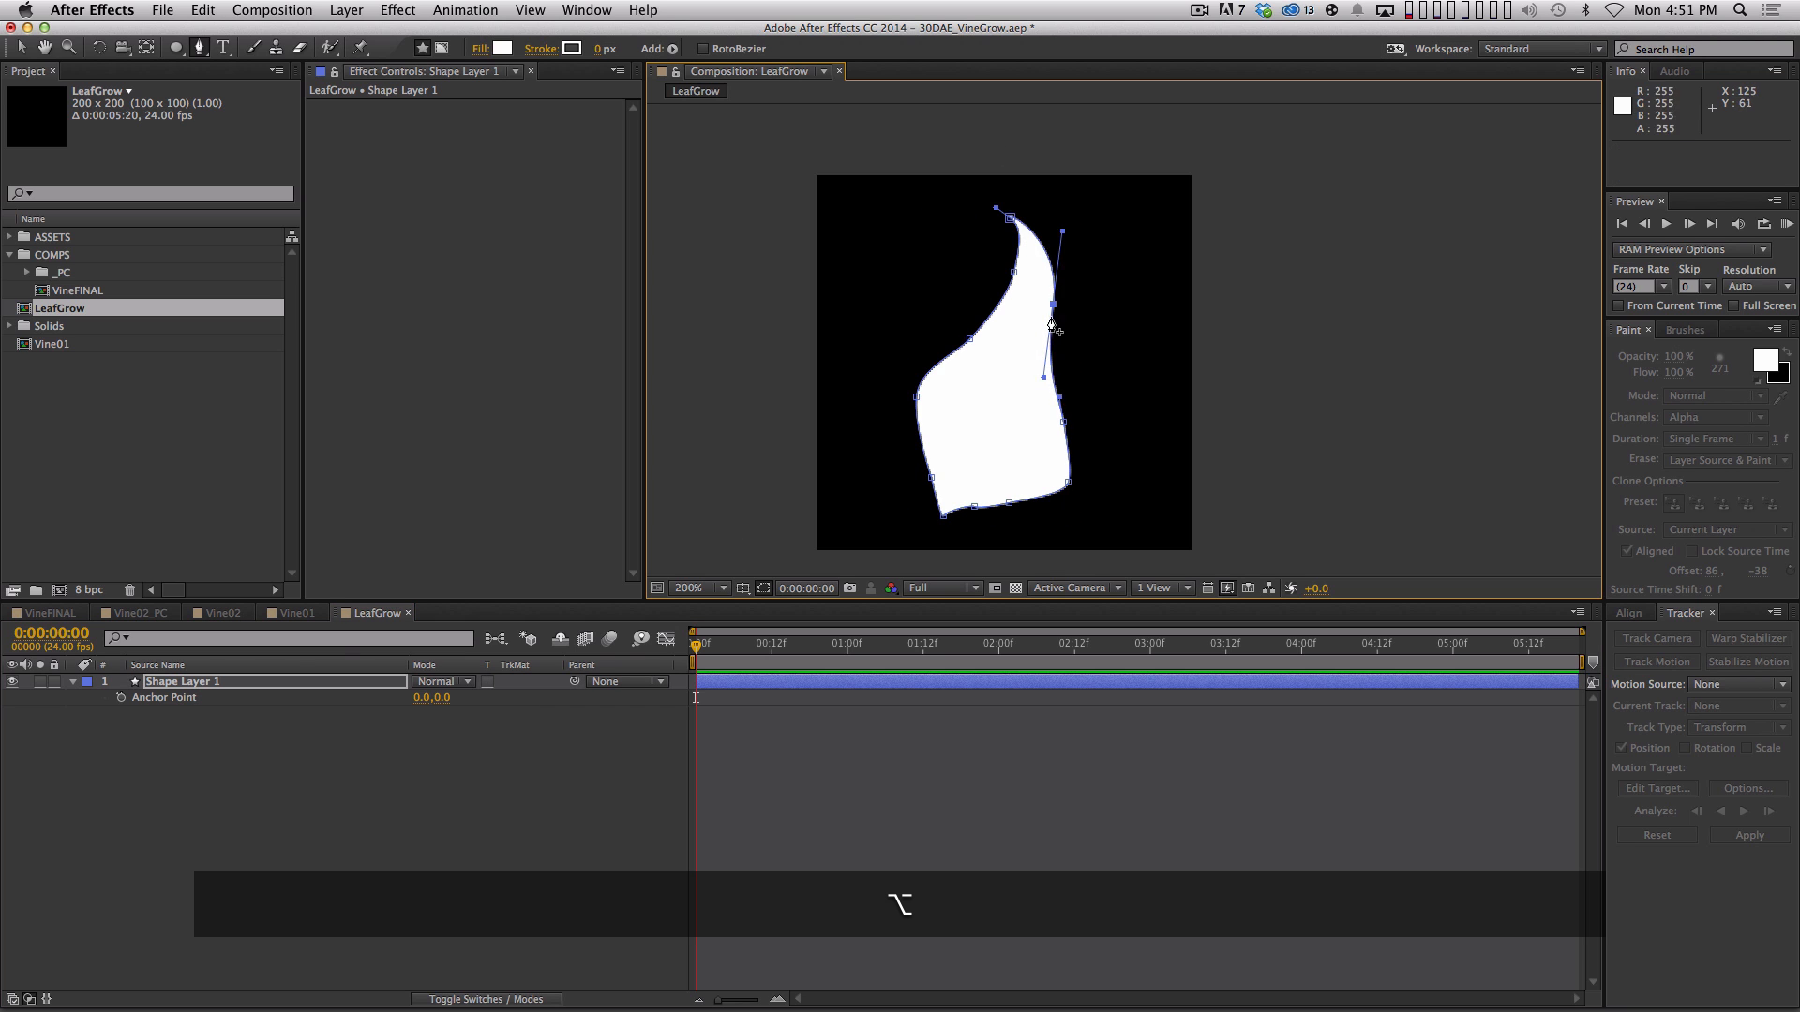
{"action": "left_click_drag", "start_coordinate": [1068, 482], "coordinate": [921, 473]}
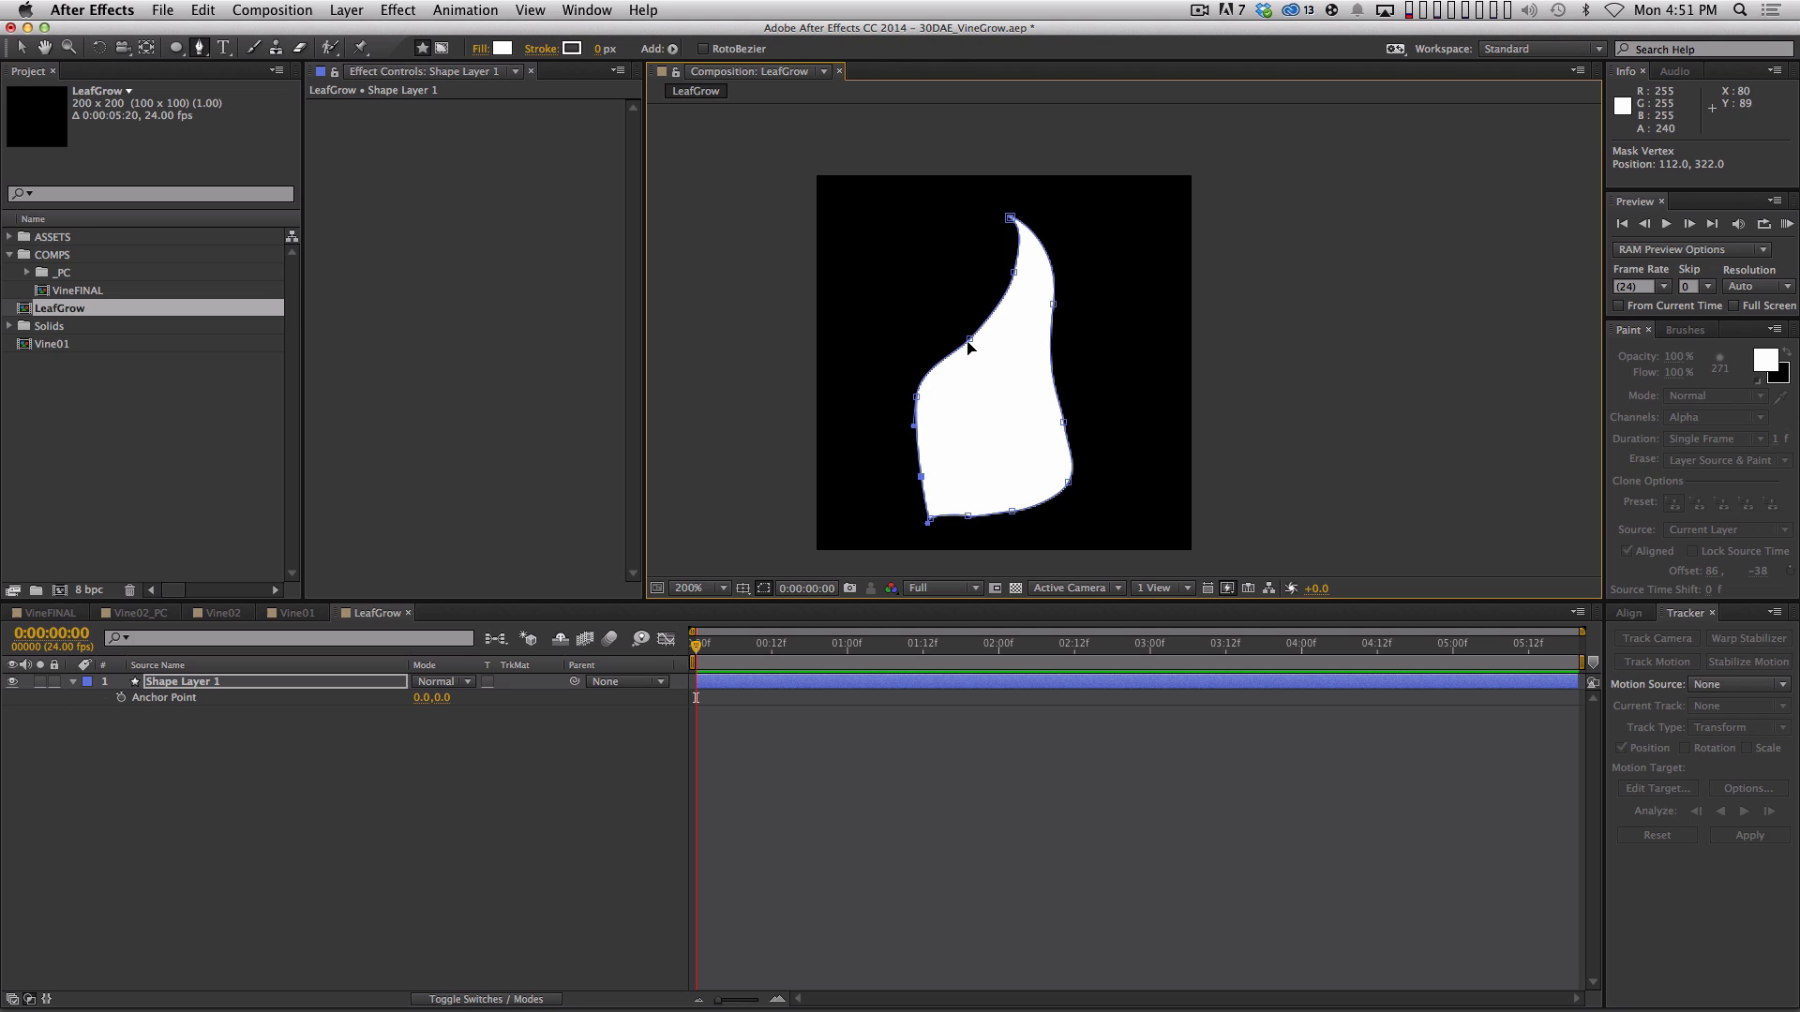
Round off the leaf's tip and its lower-left corner by adjusting the curve handles
{"action": "left_click", "coordinate": [1010, 218]}
{"action": "left_click_drag", "start_coordinate": [1024, 229], "coordinate": [1028, 218]}
{"action": "key", "text": "alt"}
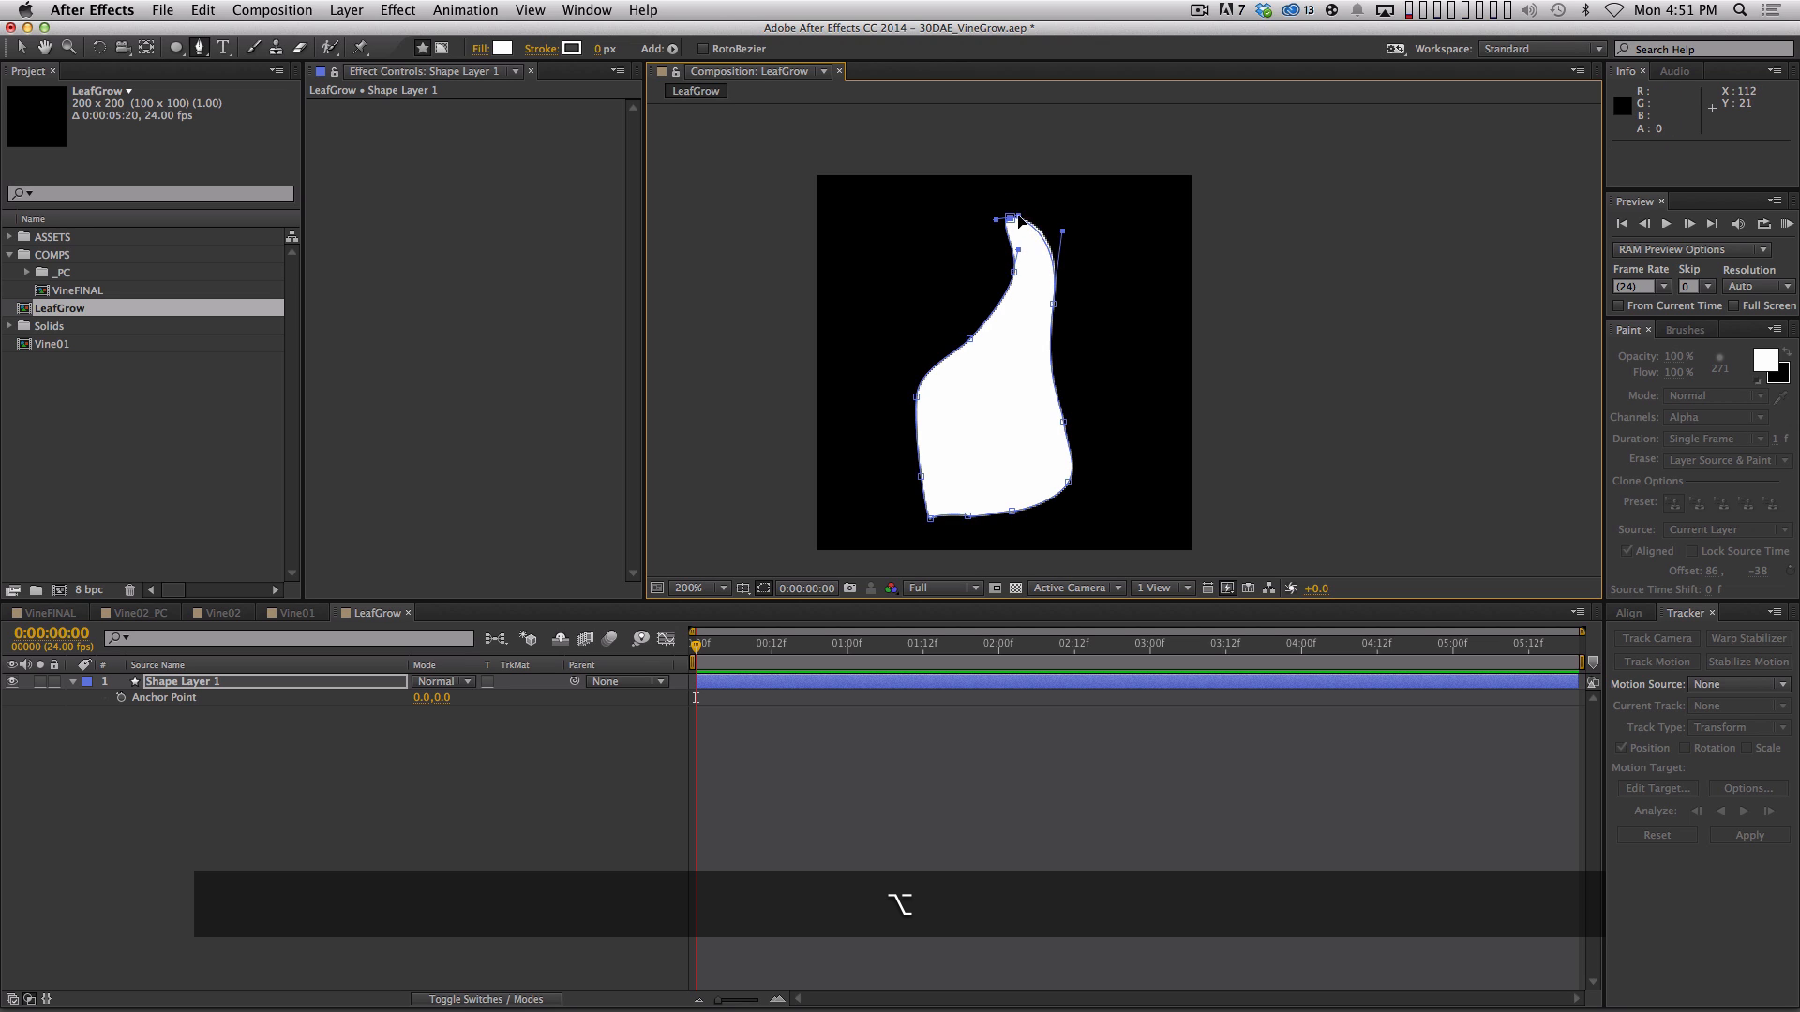
{"action": "left_click", "coordinate": [965, 854]}
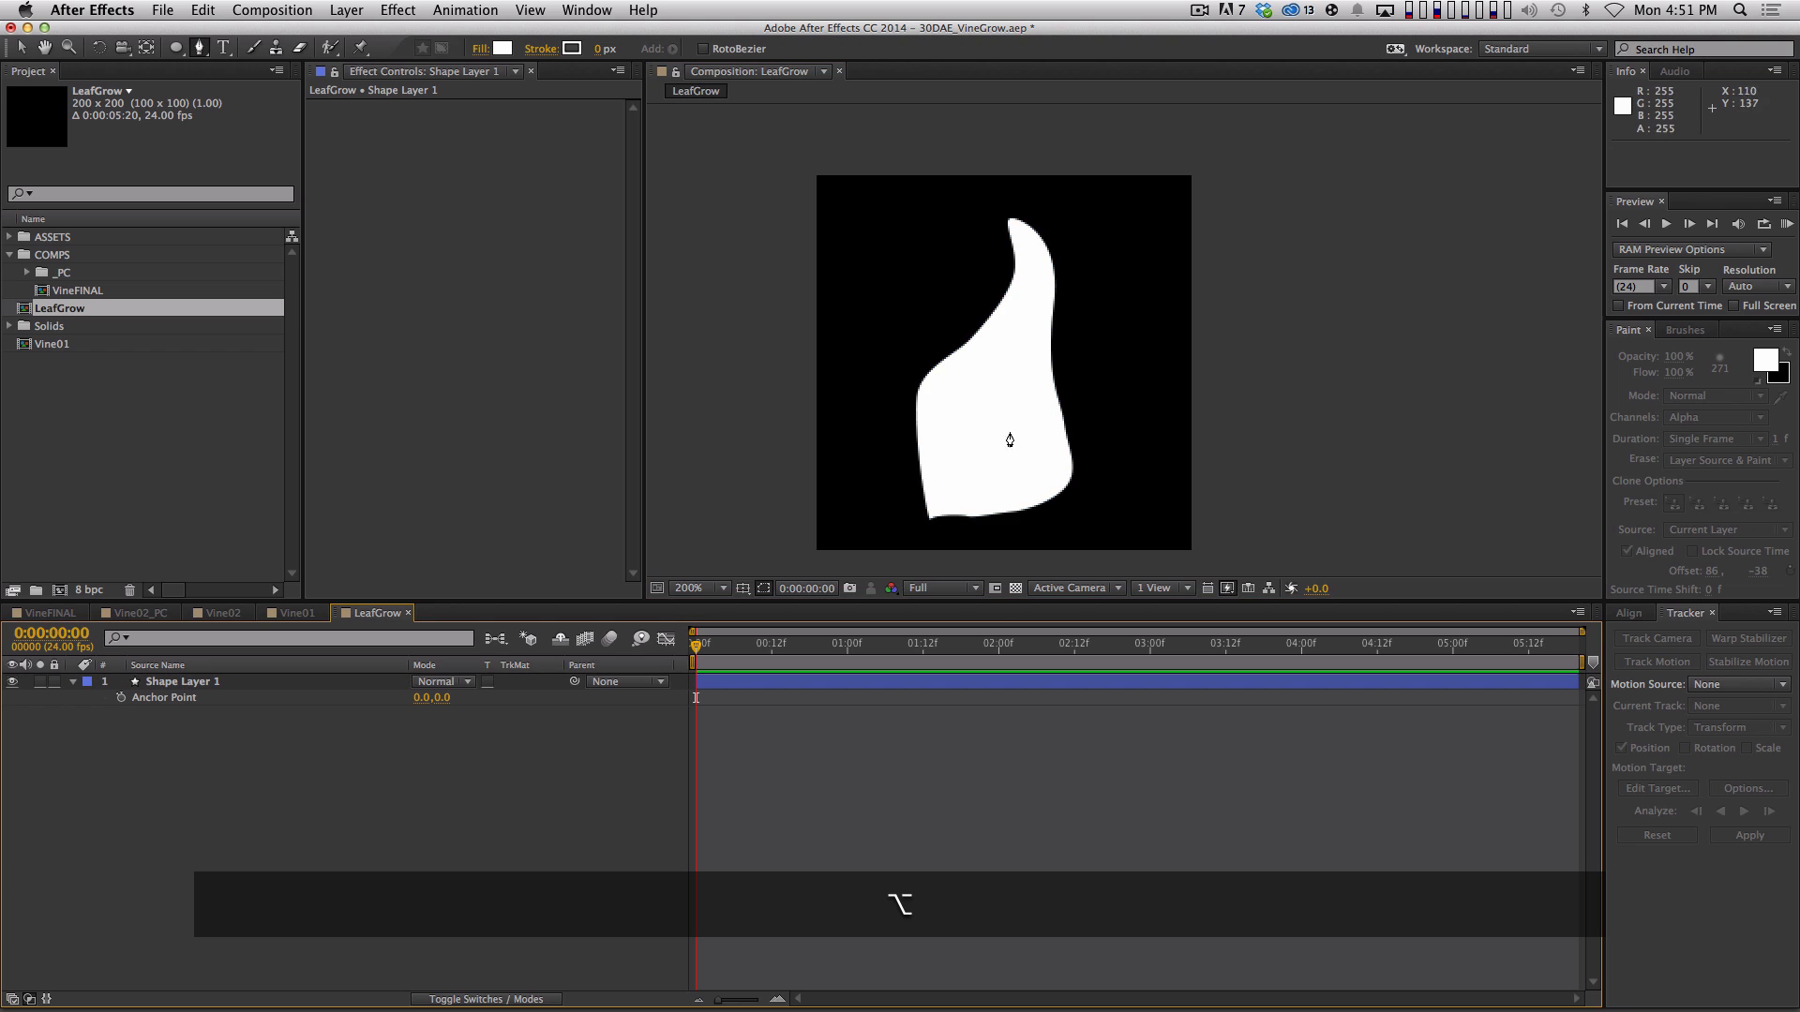
{"action": "left_click", "coordinate": [246, 698]}
{"action": "left_click_drag", "start_coordinate": [930, 518], "coordinate": [937, 525]}
{"action": "left_click", "coordinate": [952, 784]}
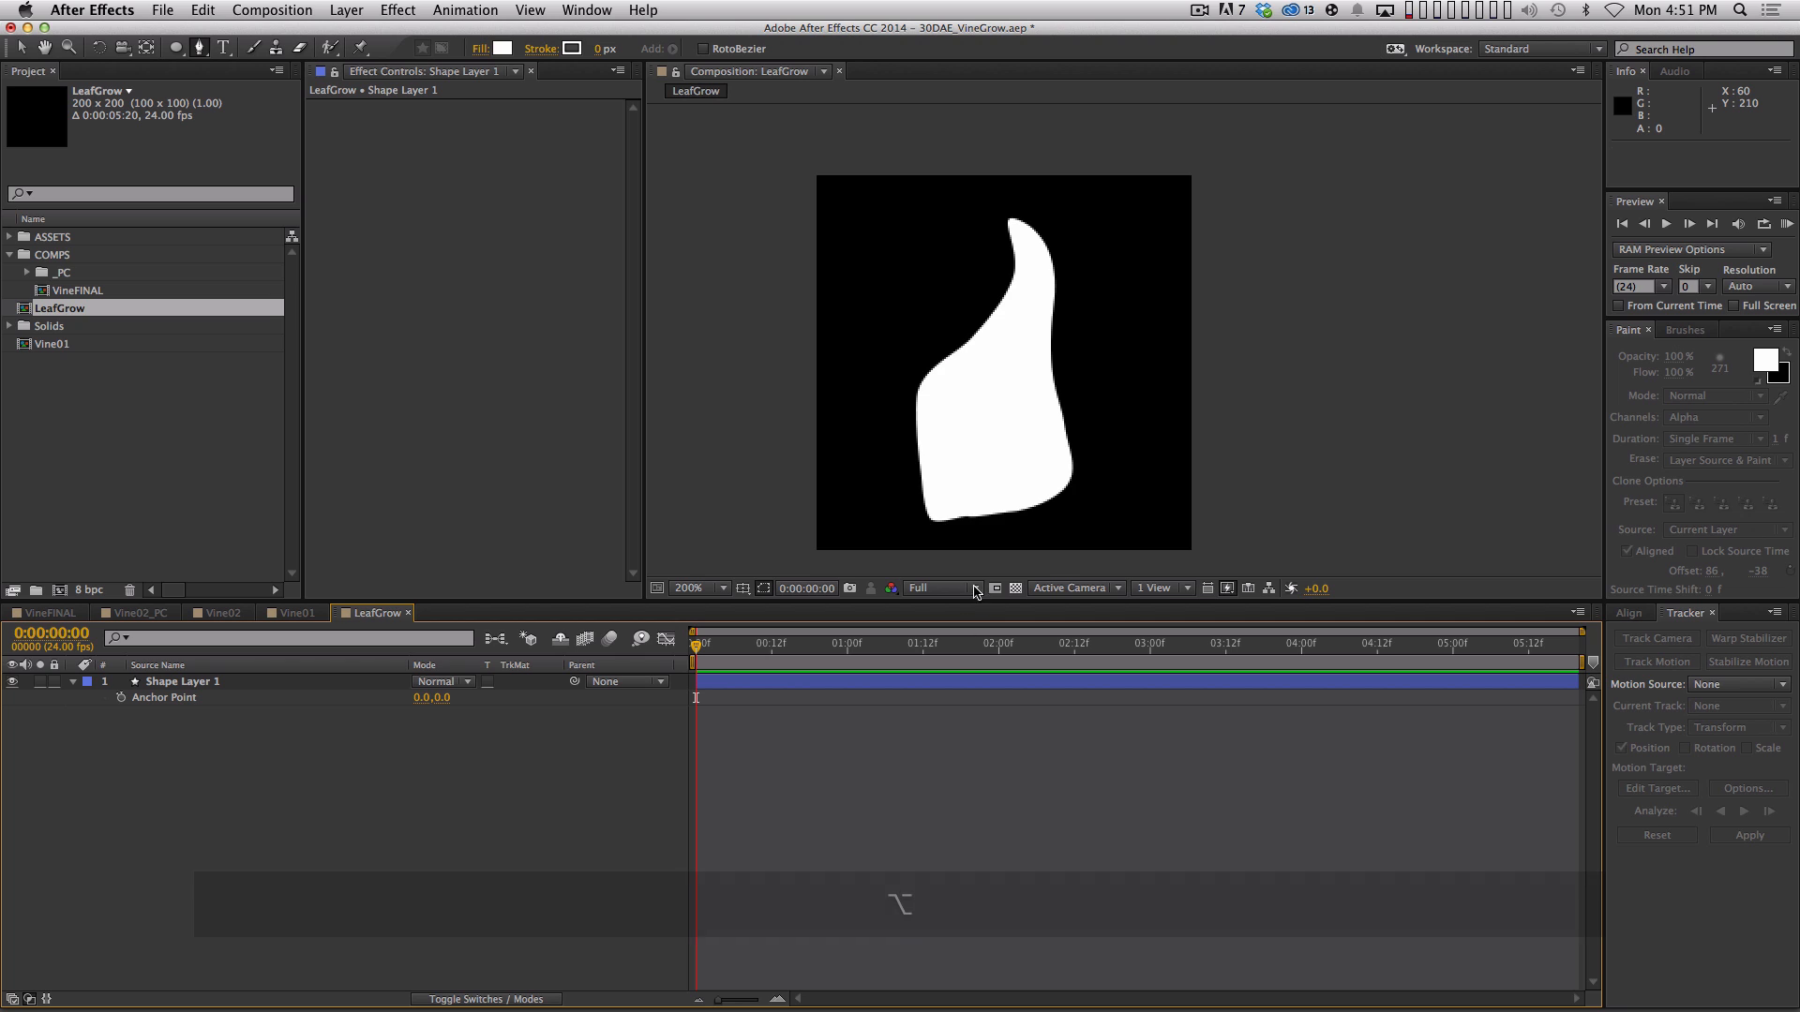
Undo the accidental new path and reshape the leaf's bottom edge so it slopes up toward the right side
{"action": "left_click", "coordinate": [290, 682]}
{"action": "key", "text": "a"}
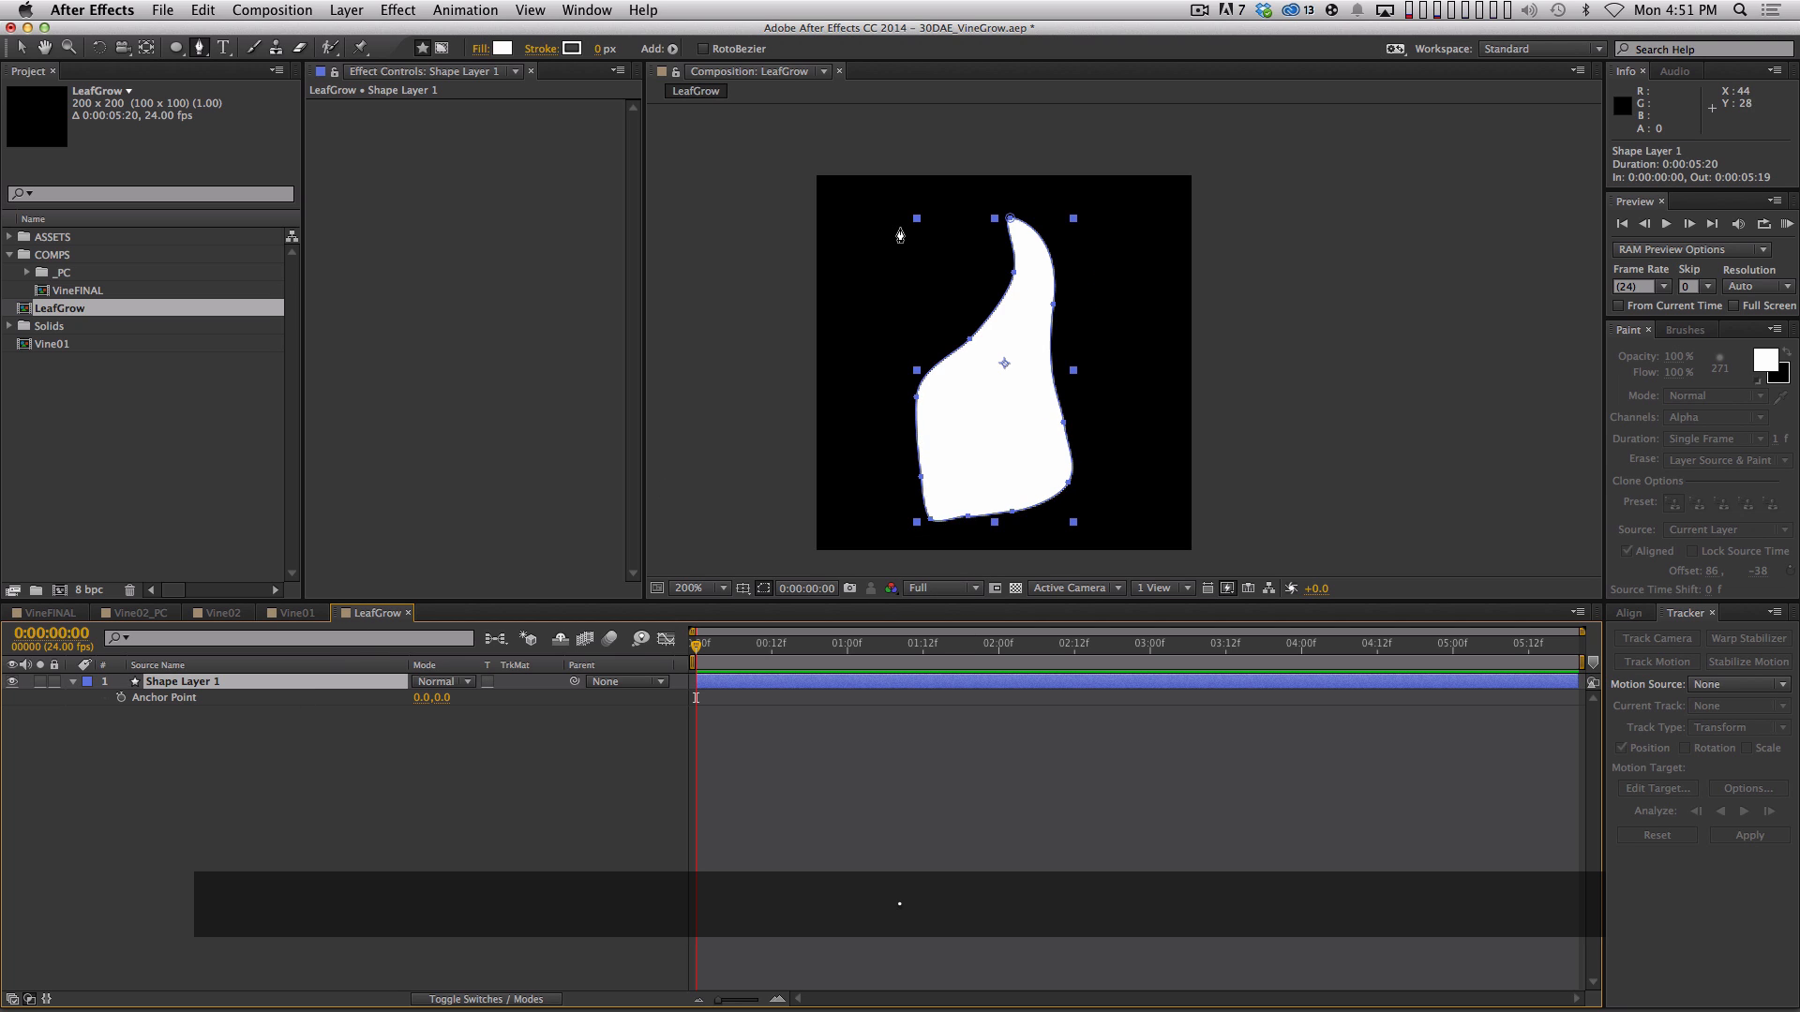
{"action": "scroll", "coordinate": [956, 393], "scroll_direction": "down", "scroll_amount": 2}
{"action": "left_click_drag", "start_coordinate": [947, 394], "coordinate": [968, 418]}
{"action": "key", "text": "super+z"}
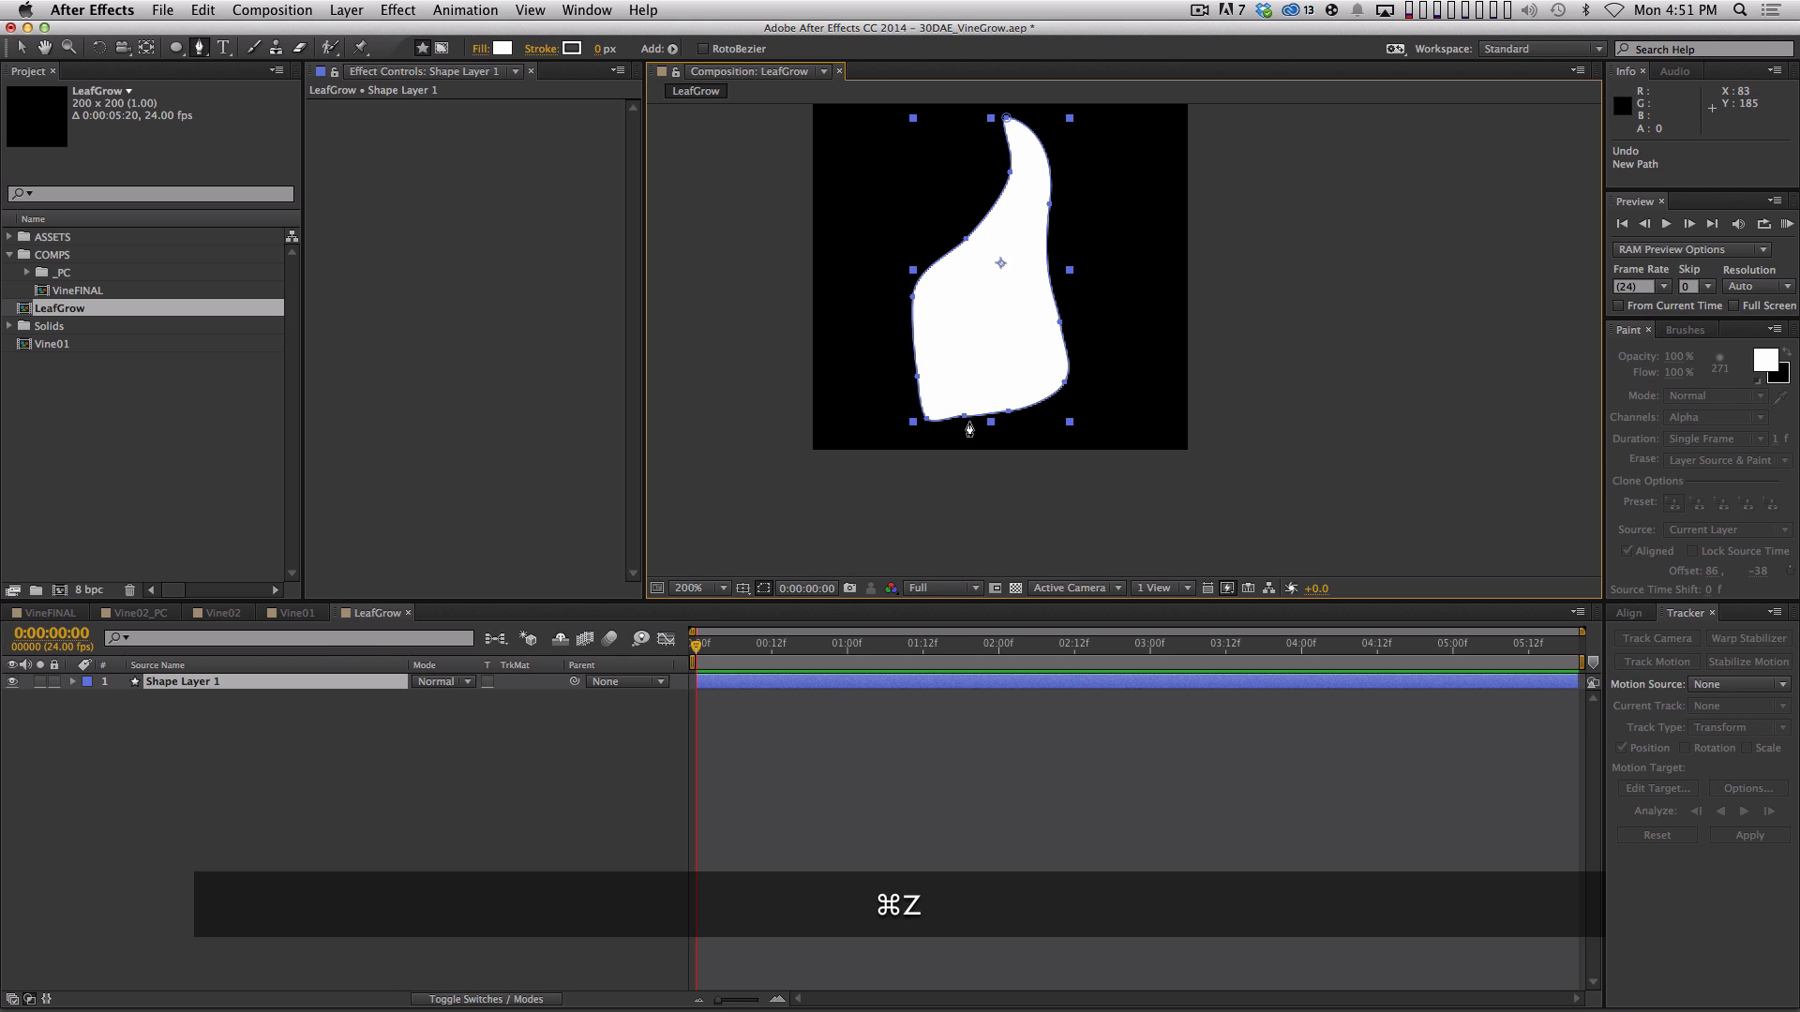
{"action": "left_click", "coordinate": [964, 417]}
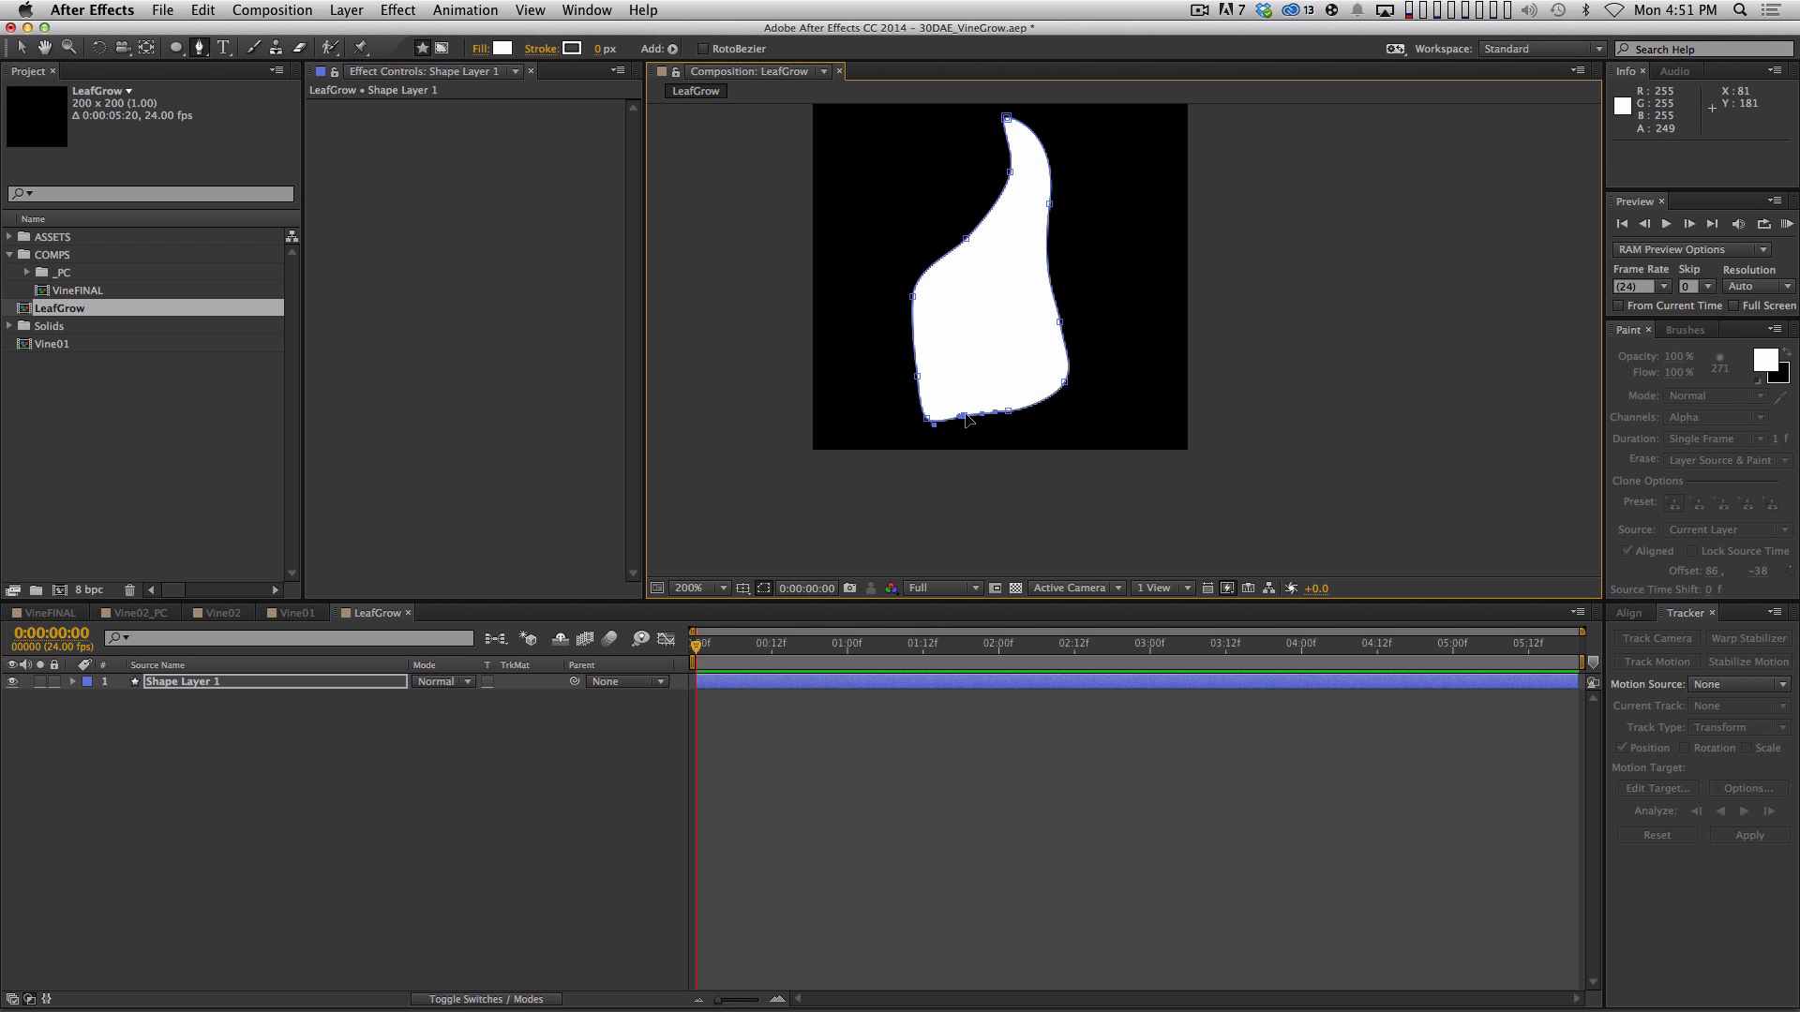
{"action": "left_click_drag", "start_coordinate": [964, 415], "coordinate": [1046, 368]}
{"action": "key", "text": "super+shift+a"}
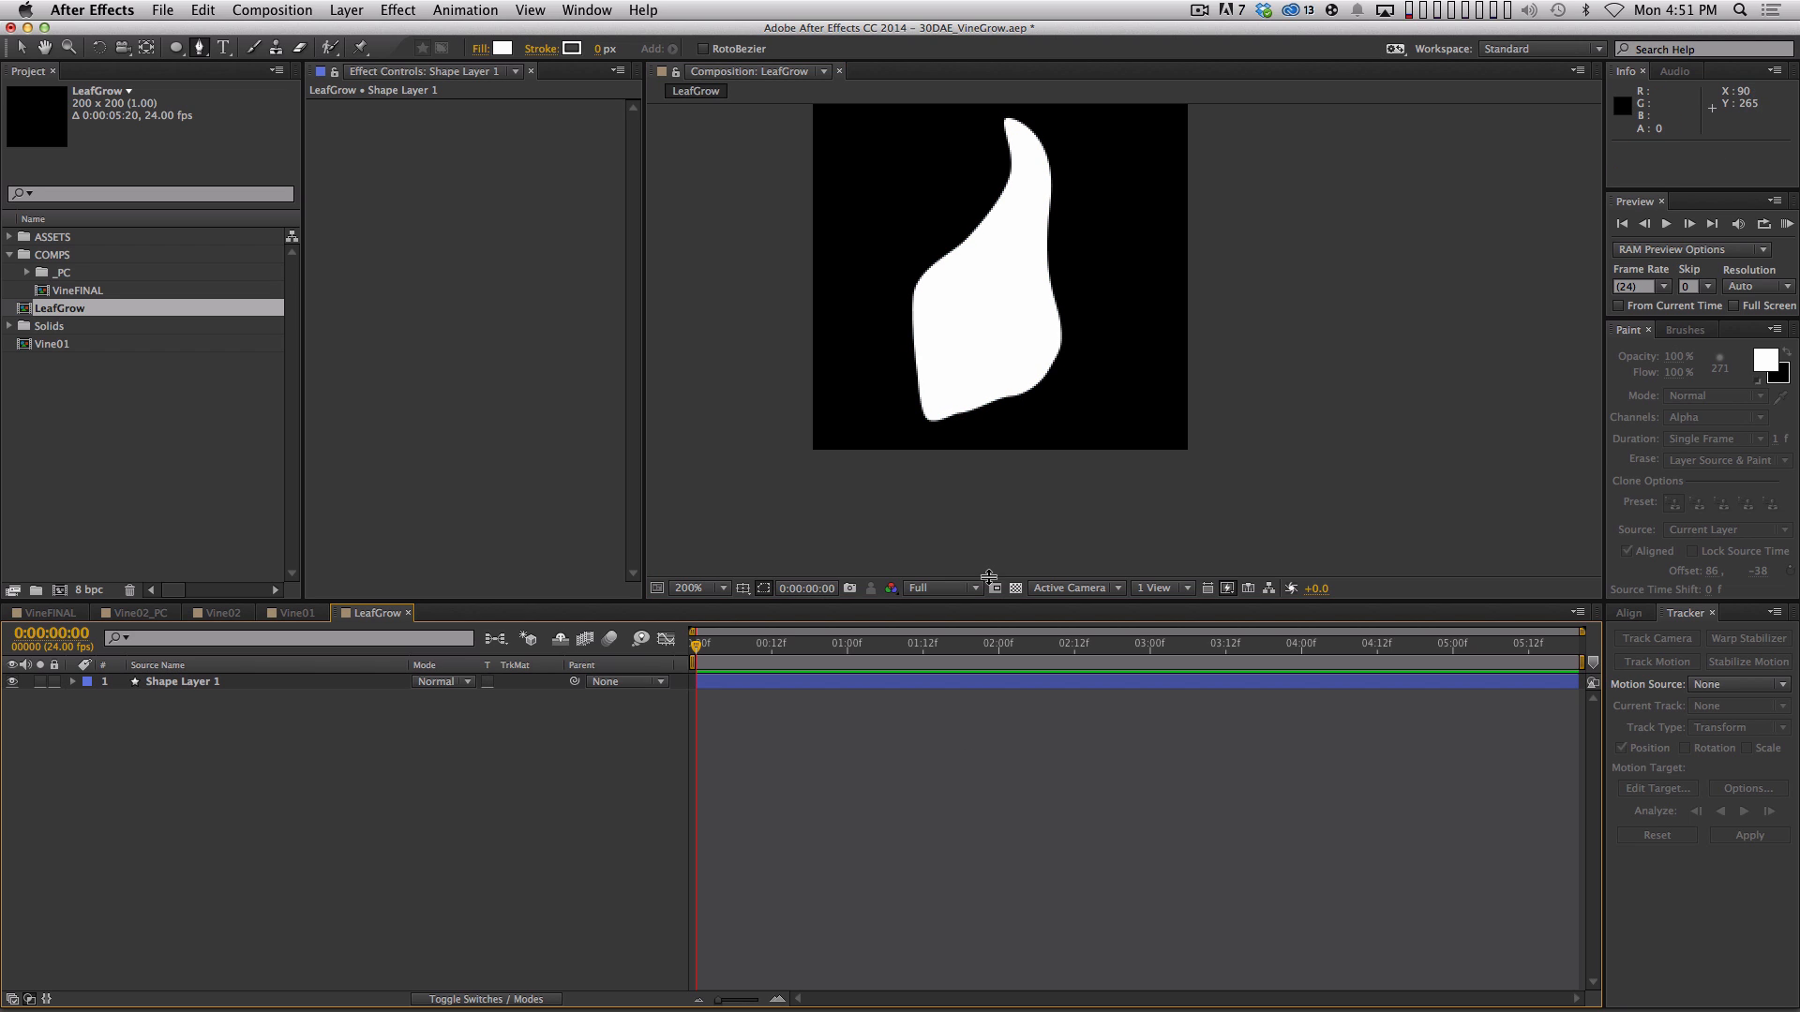
With the safe-area guides shown, move the leaf's anchor point to its base and position the layer at 102.0, 99.0
{"action": "key", "text": "comma"}
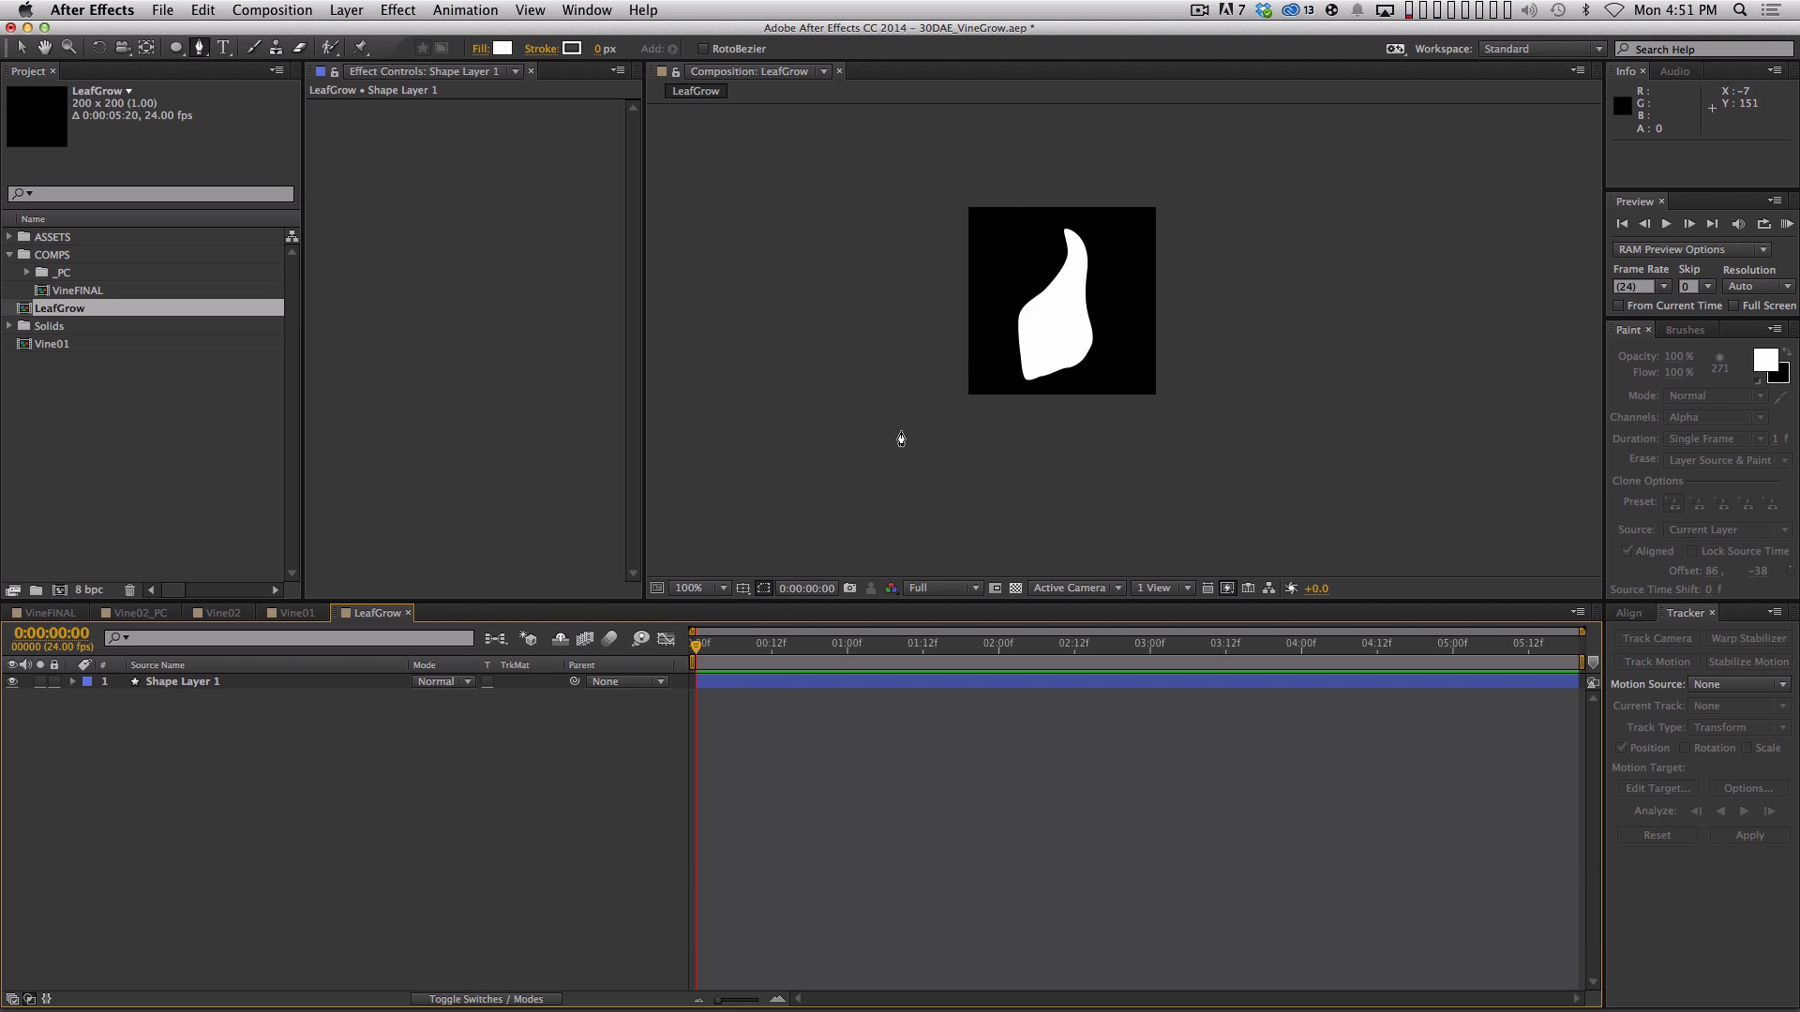
{"action": "left_click", "coordinate": [312, 683]}
{"action": "left_click", "coordinate": [314, 693]}
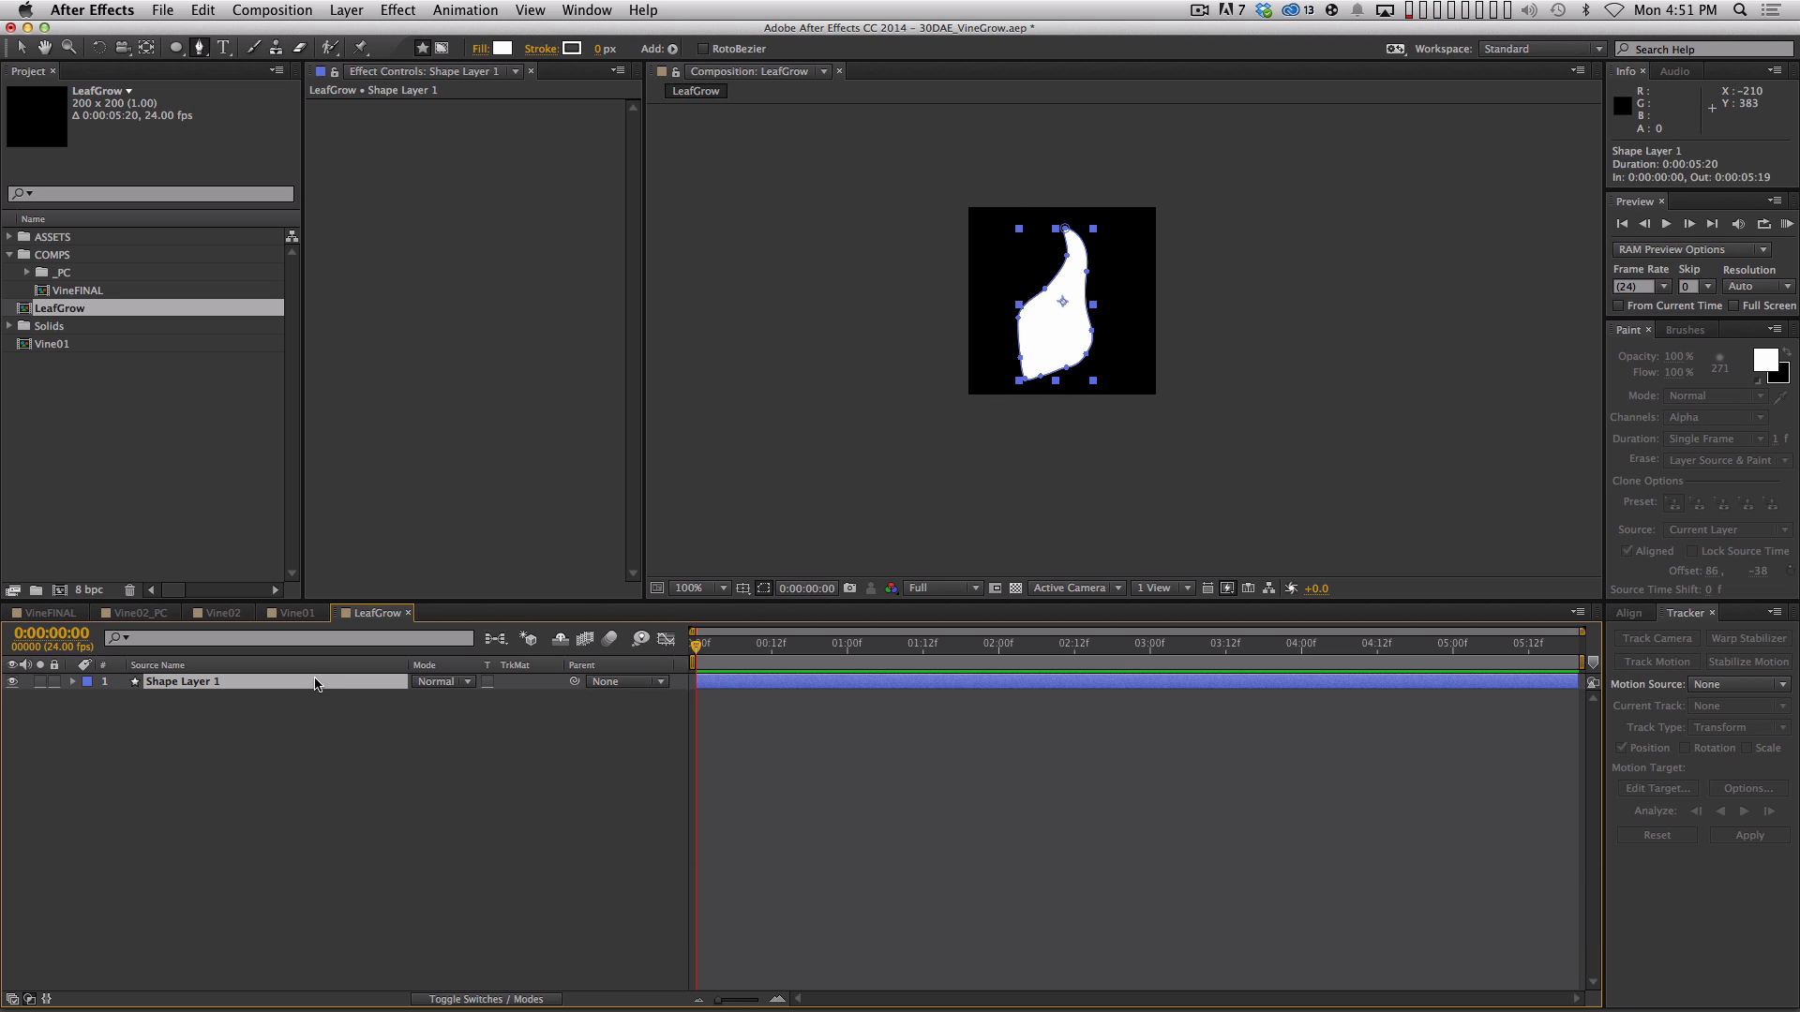
{"action": "key", "text": "apostrophe"}
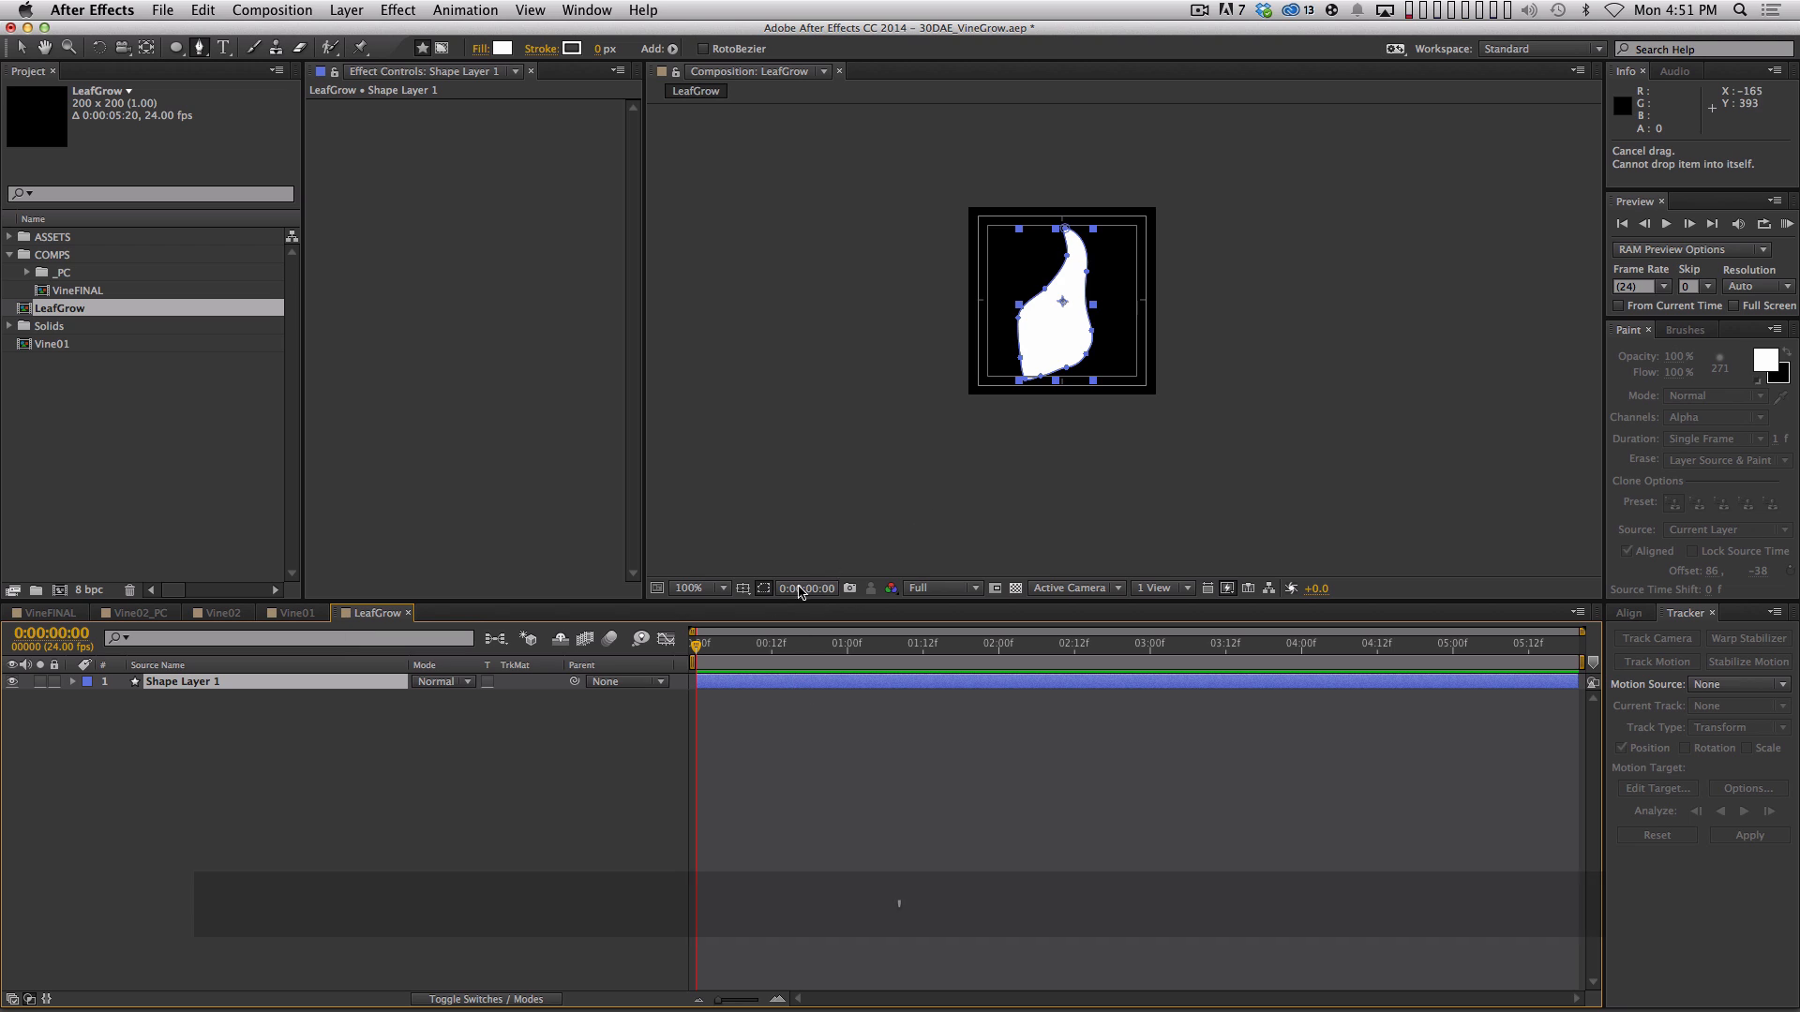
{"action": "key", "text": "y"}
{"action": "left_click_drag", "start_coordinate": [1062, 301], "coordinate": [1095, 259]}
{"action": "key", "text": "v"}
Scale the leaf layer to 65.7% and rotate it to 20.2°
{"action": "key", "text": "s"}
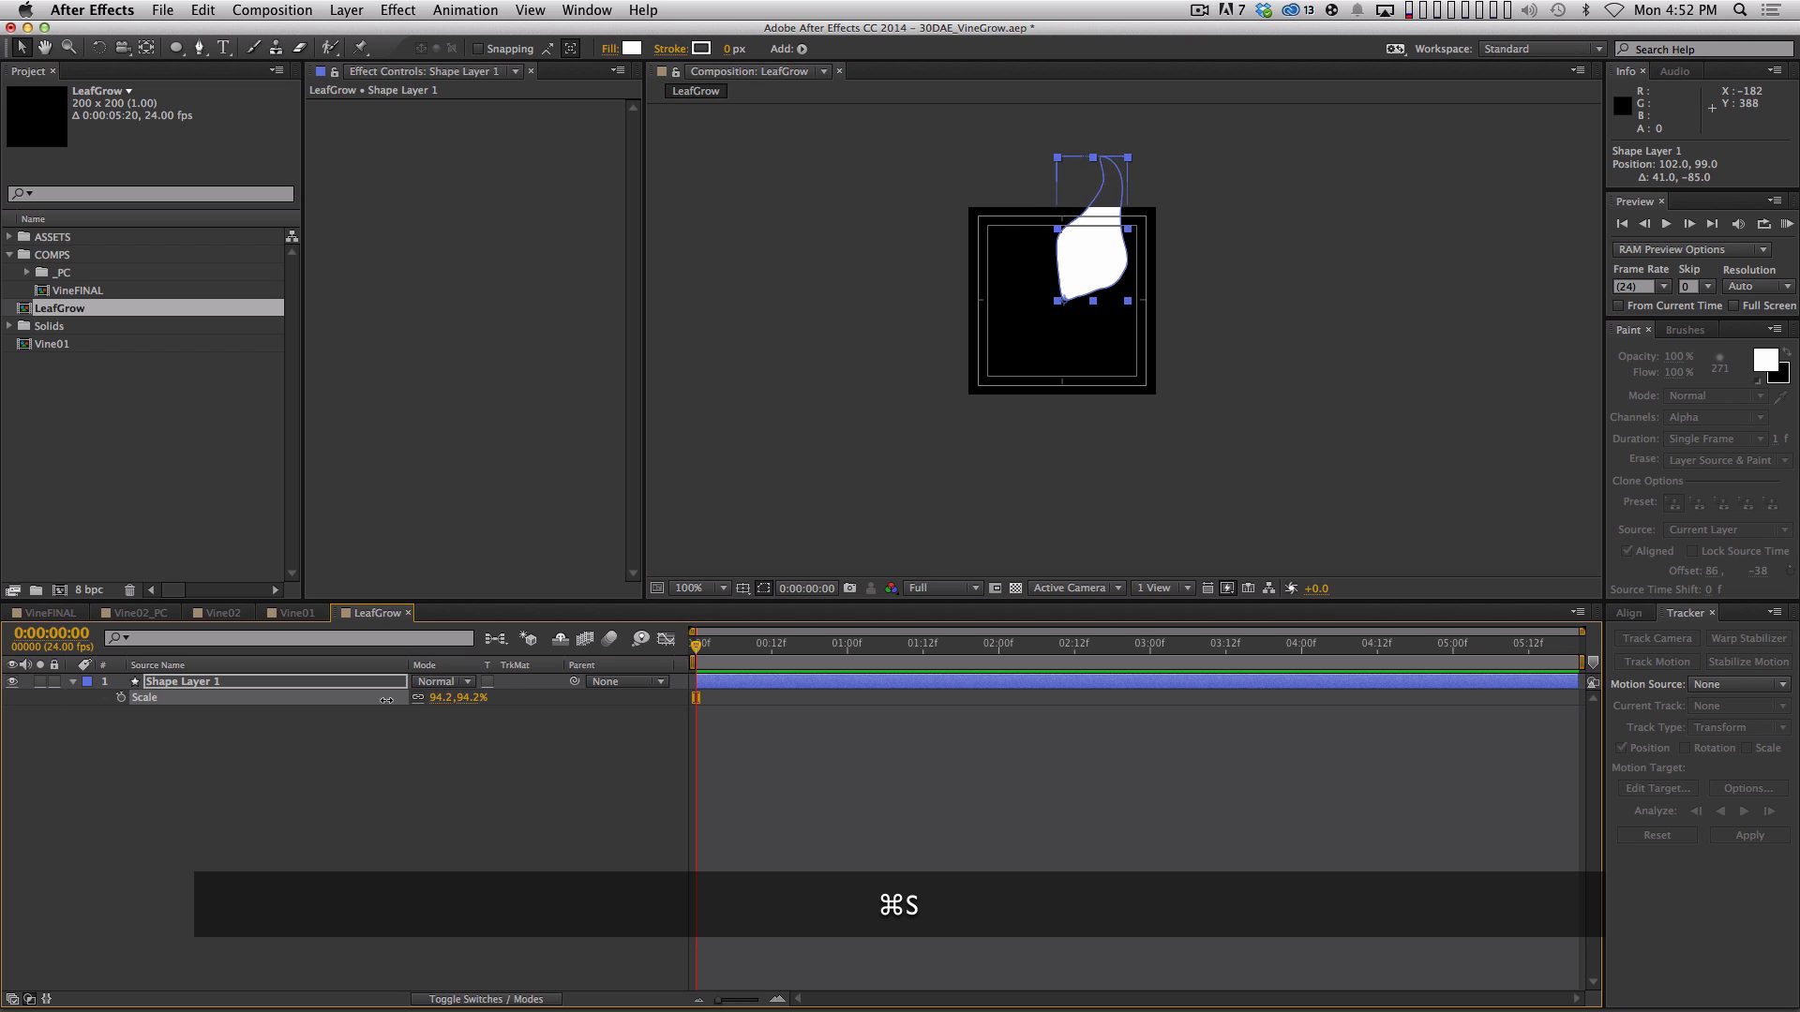
{"action": "left_click_drag", "start_coordinate": [441, 697], "coordinate": [340, 692]}
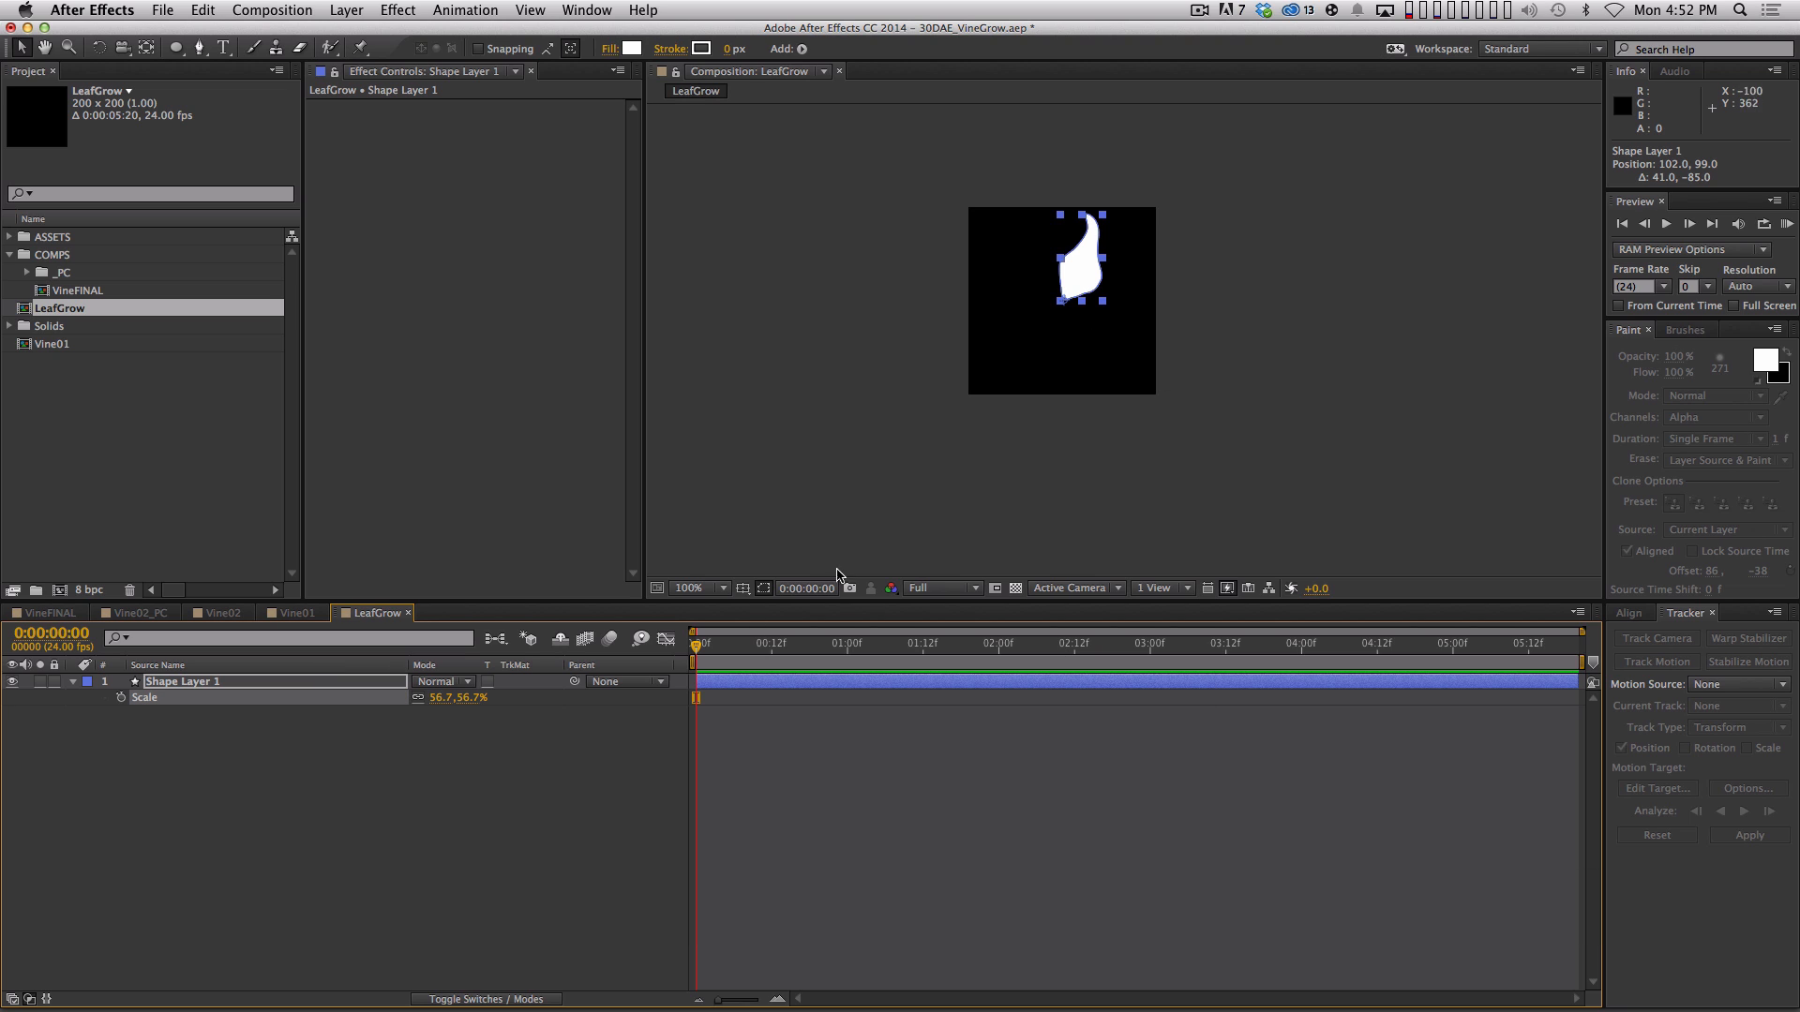
{"action": "key", "text": "r"}
{"action": "left_click_drag", "start_coordinate": [437, 697], "coordinate": [600, 664]}
{"action": "key", "text": "s"}
{"action": "left_click_drag", "start_coordinate": [461, 700], "coordinate": [527, 677]}
{"action": "left_click_drag", "start_coordinate": [1075, 255], "coordinate": [1020, 288]}
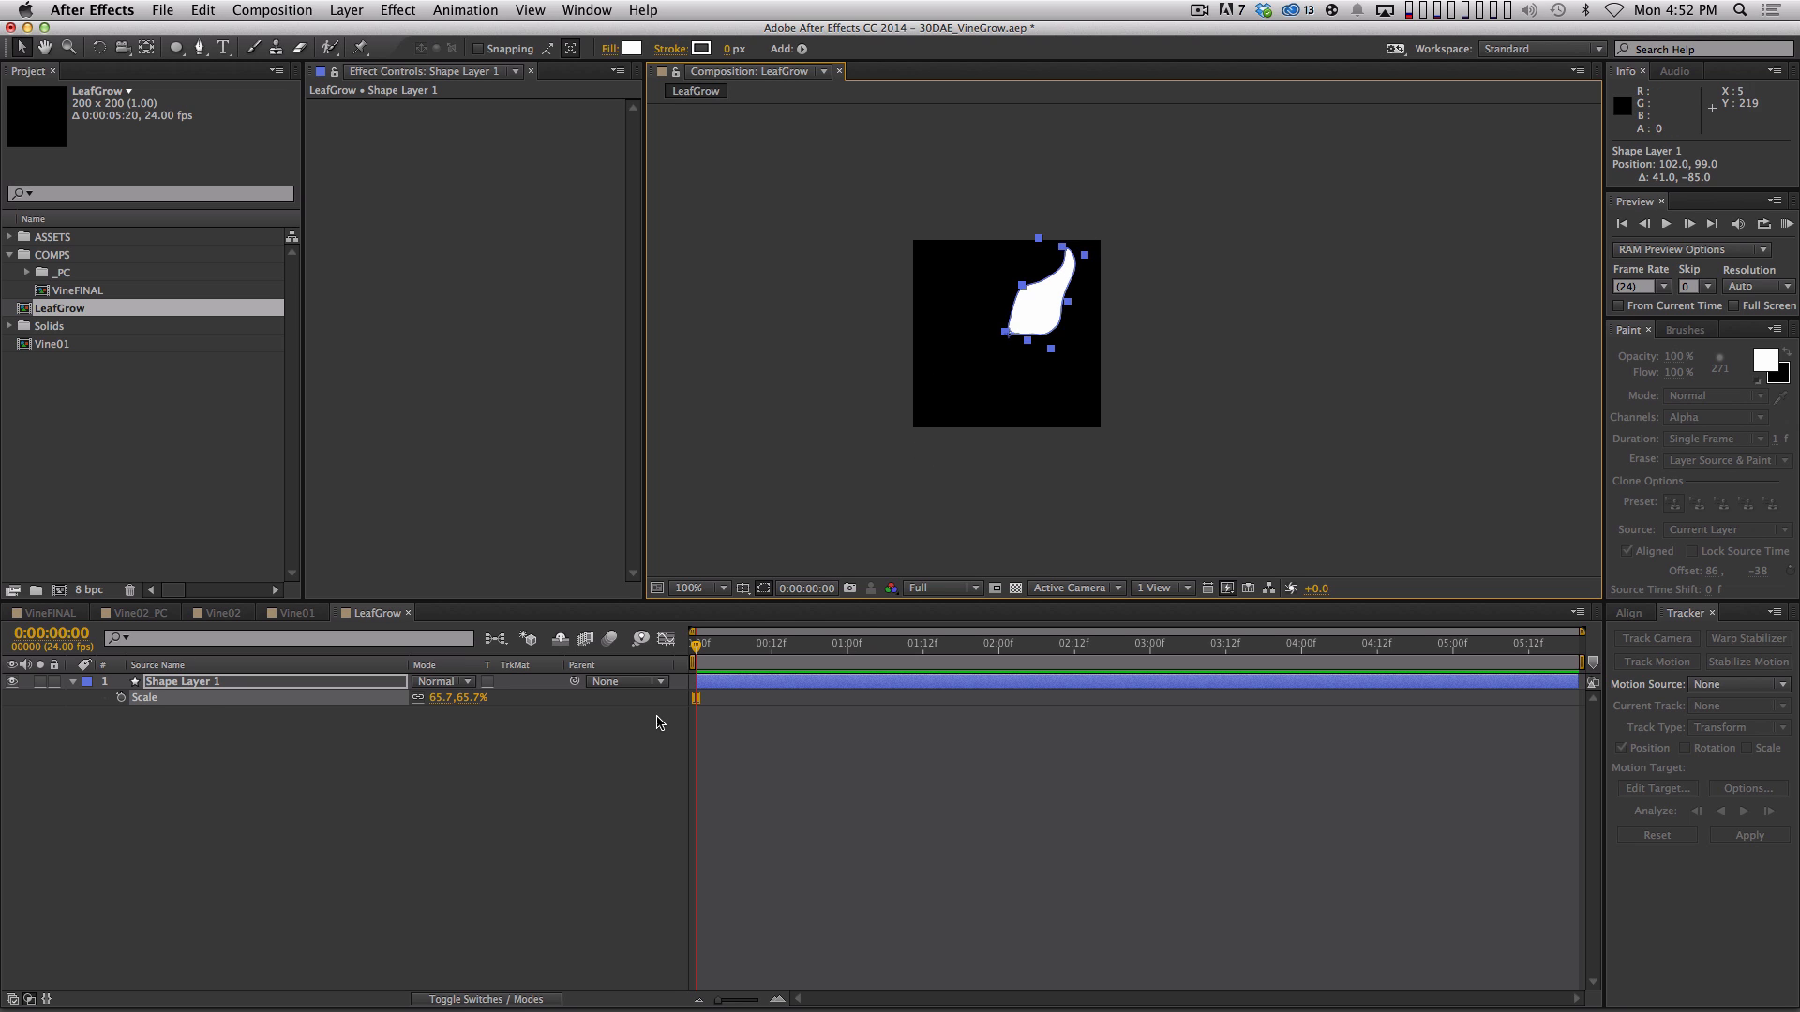
{"action": "left_click", "coordinate": [810, 798]}
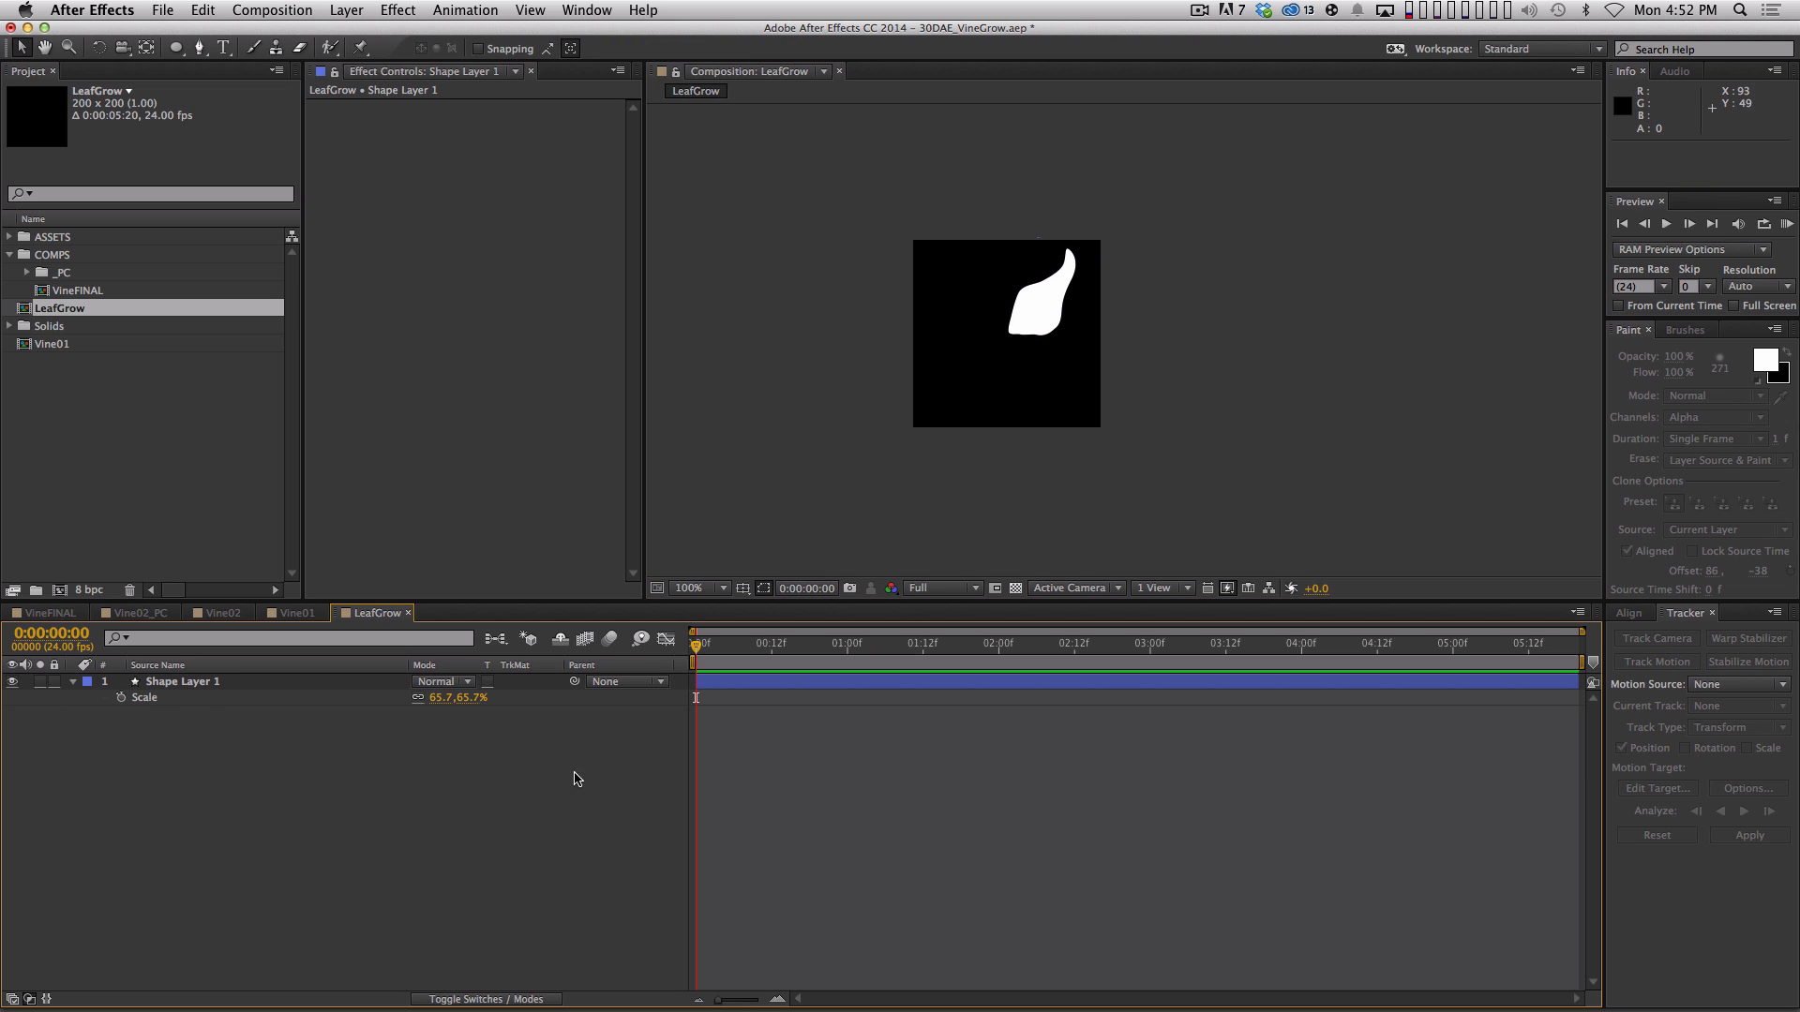
Add keyframes at the first frame for the leaf layer's Scale, Rotation and Path, and show only the keyframed properties
{"action": "left_click", "coordinate": [270, 683]}
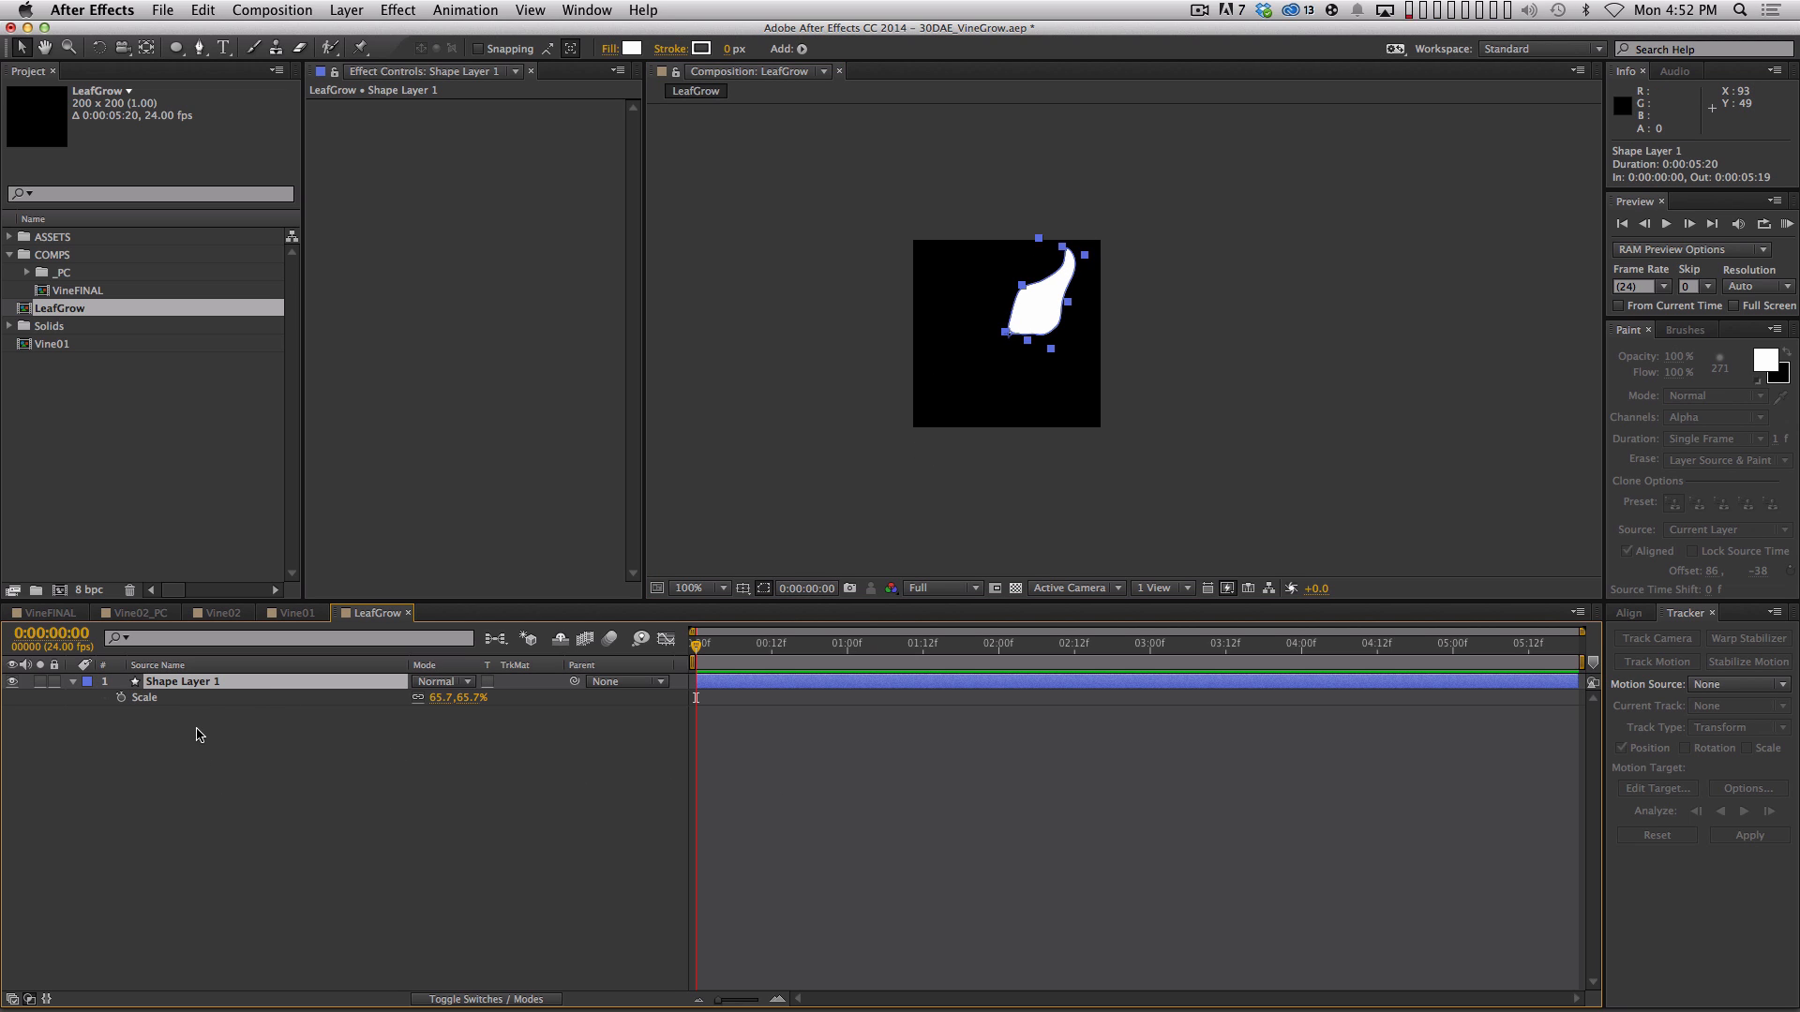
{"action": "key", "text": "alt+shift+r"}
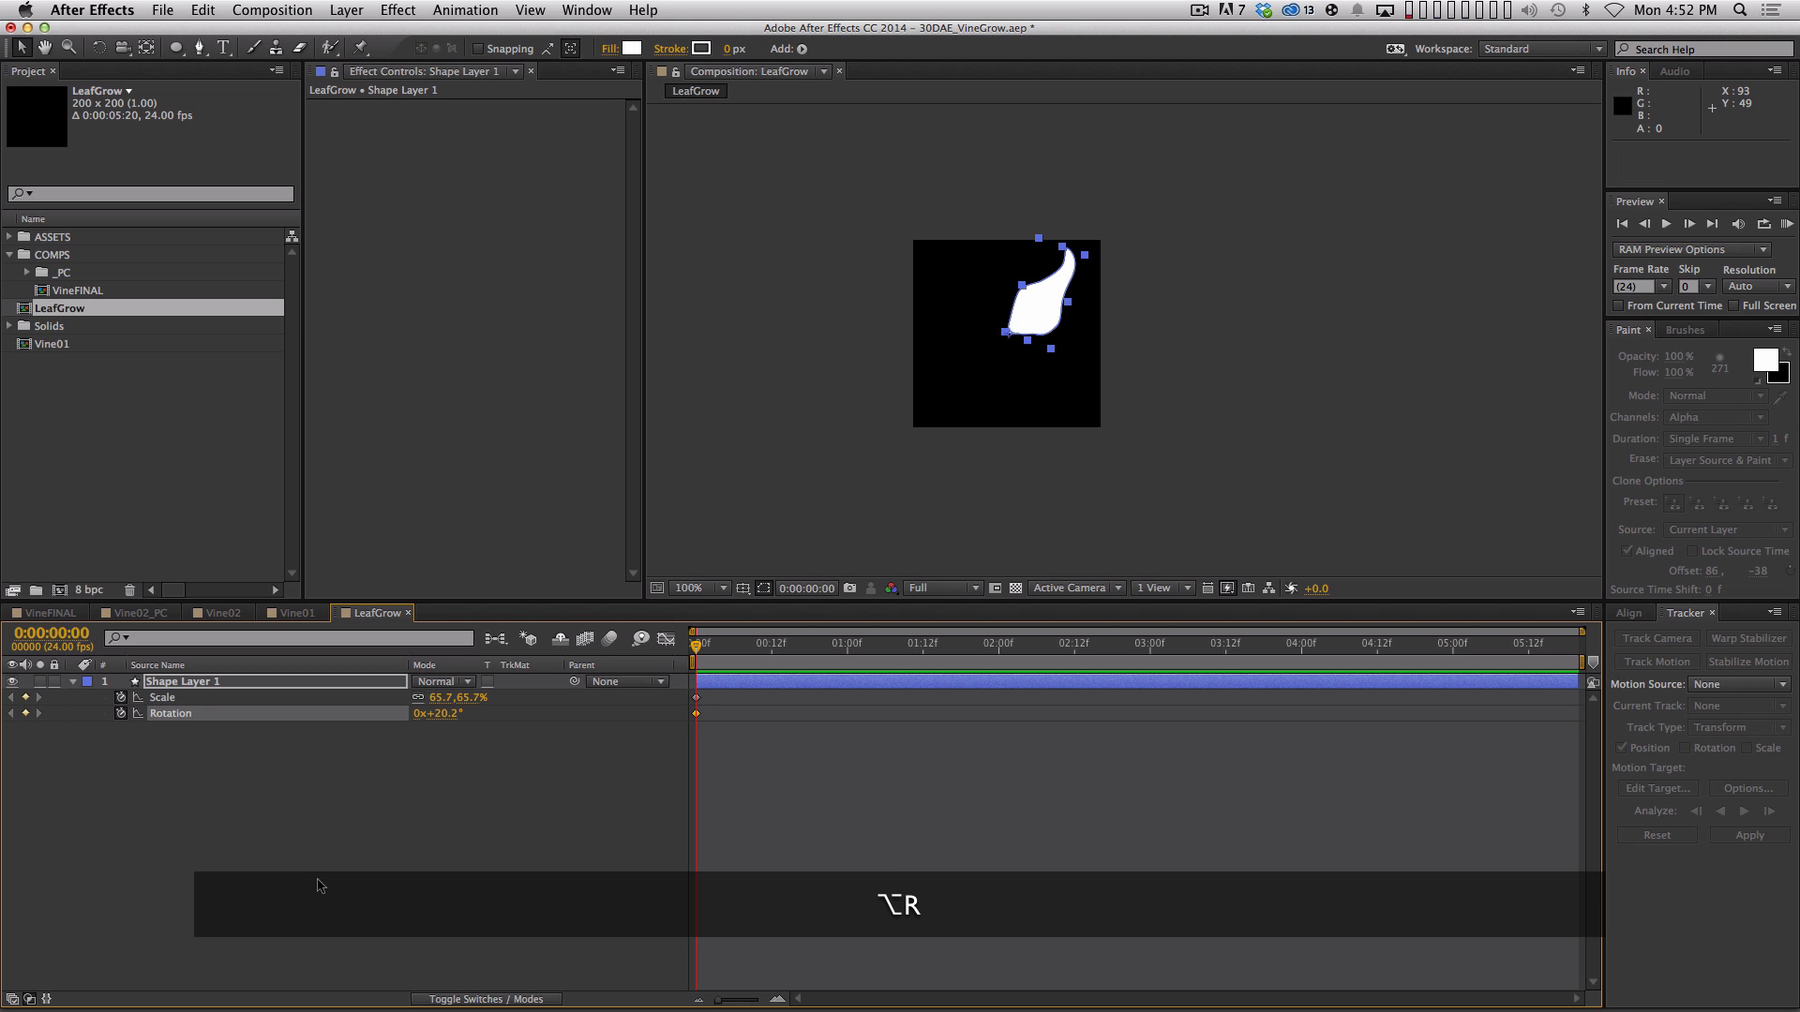
{"action": "key", "text": "u"}
{"action": "key", "text": "u"}
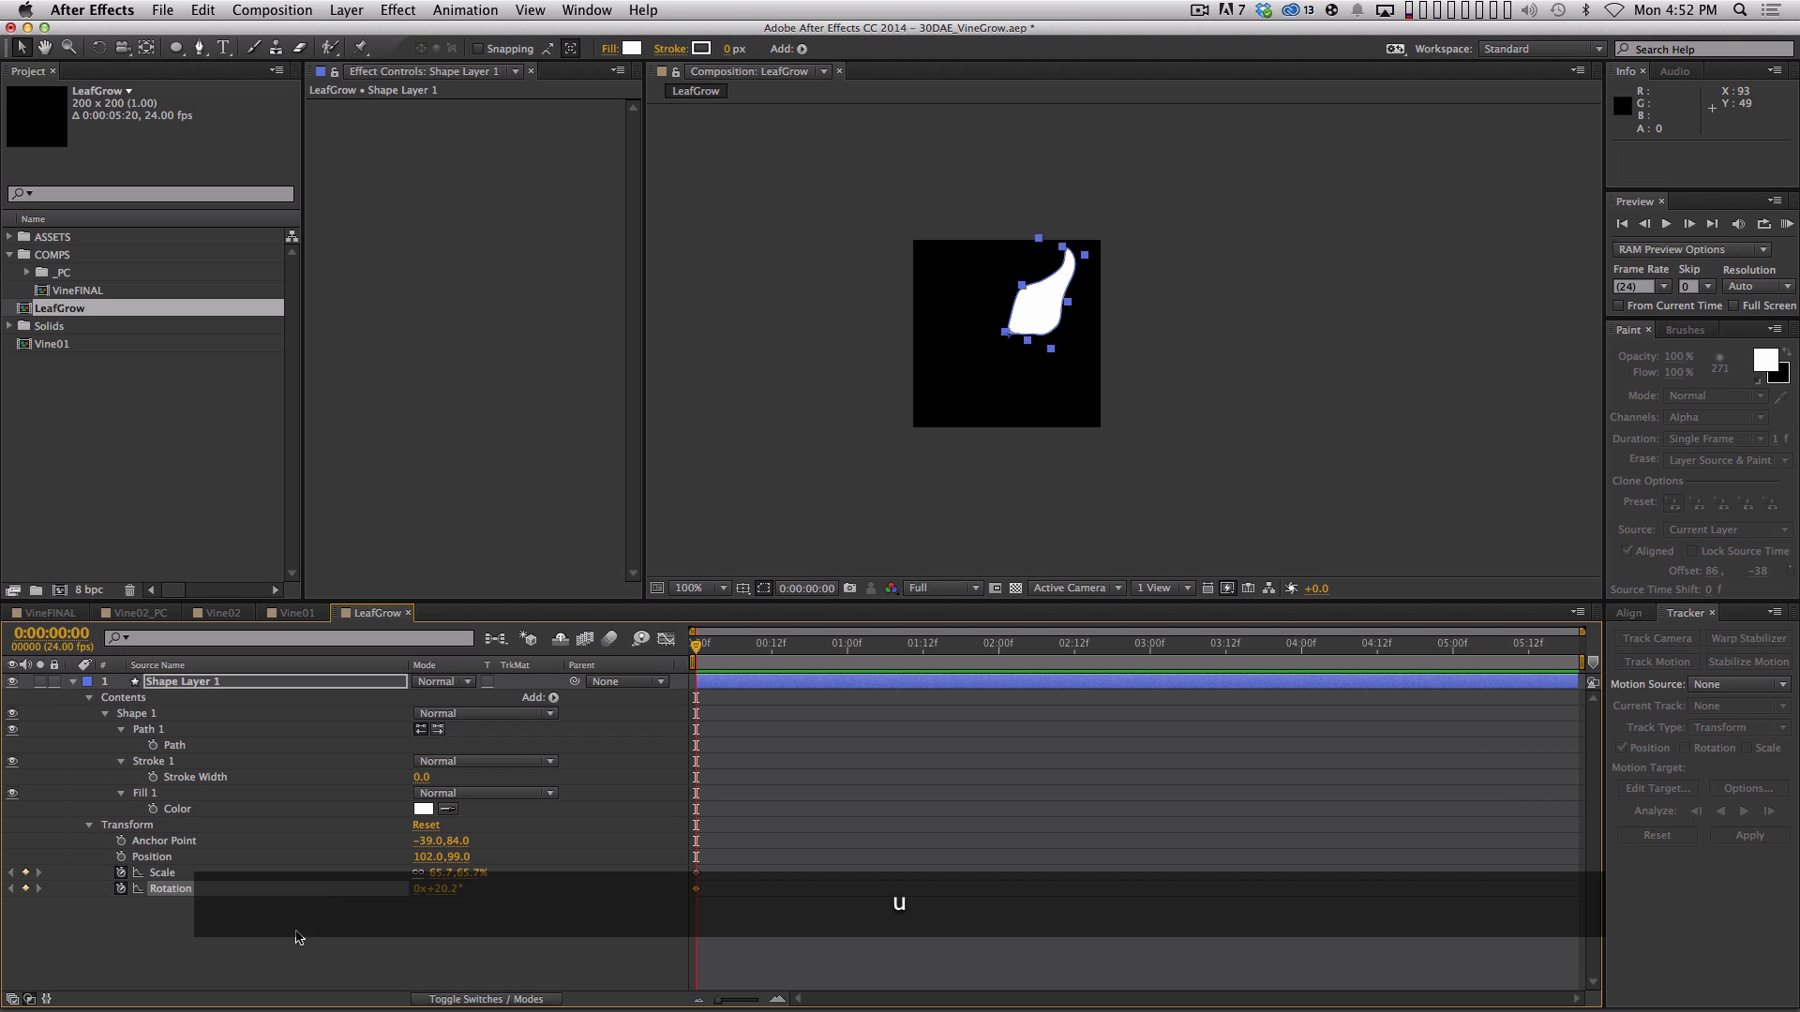
{"action": "left_click", "coordinate": [152, 745]}
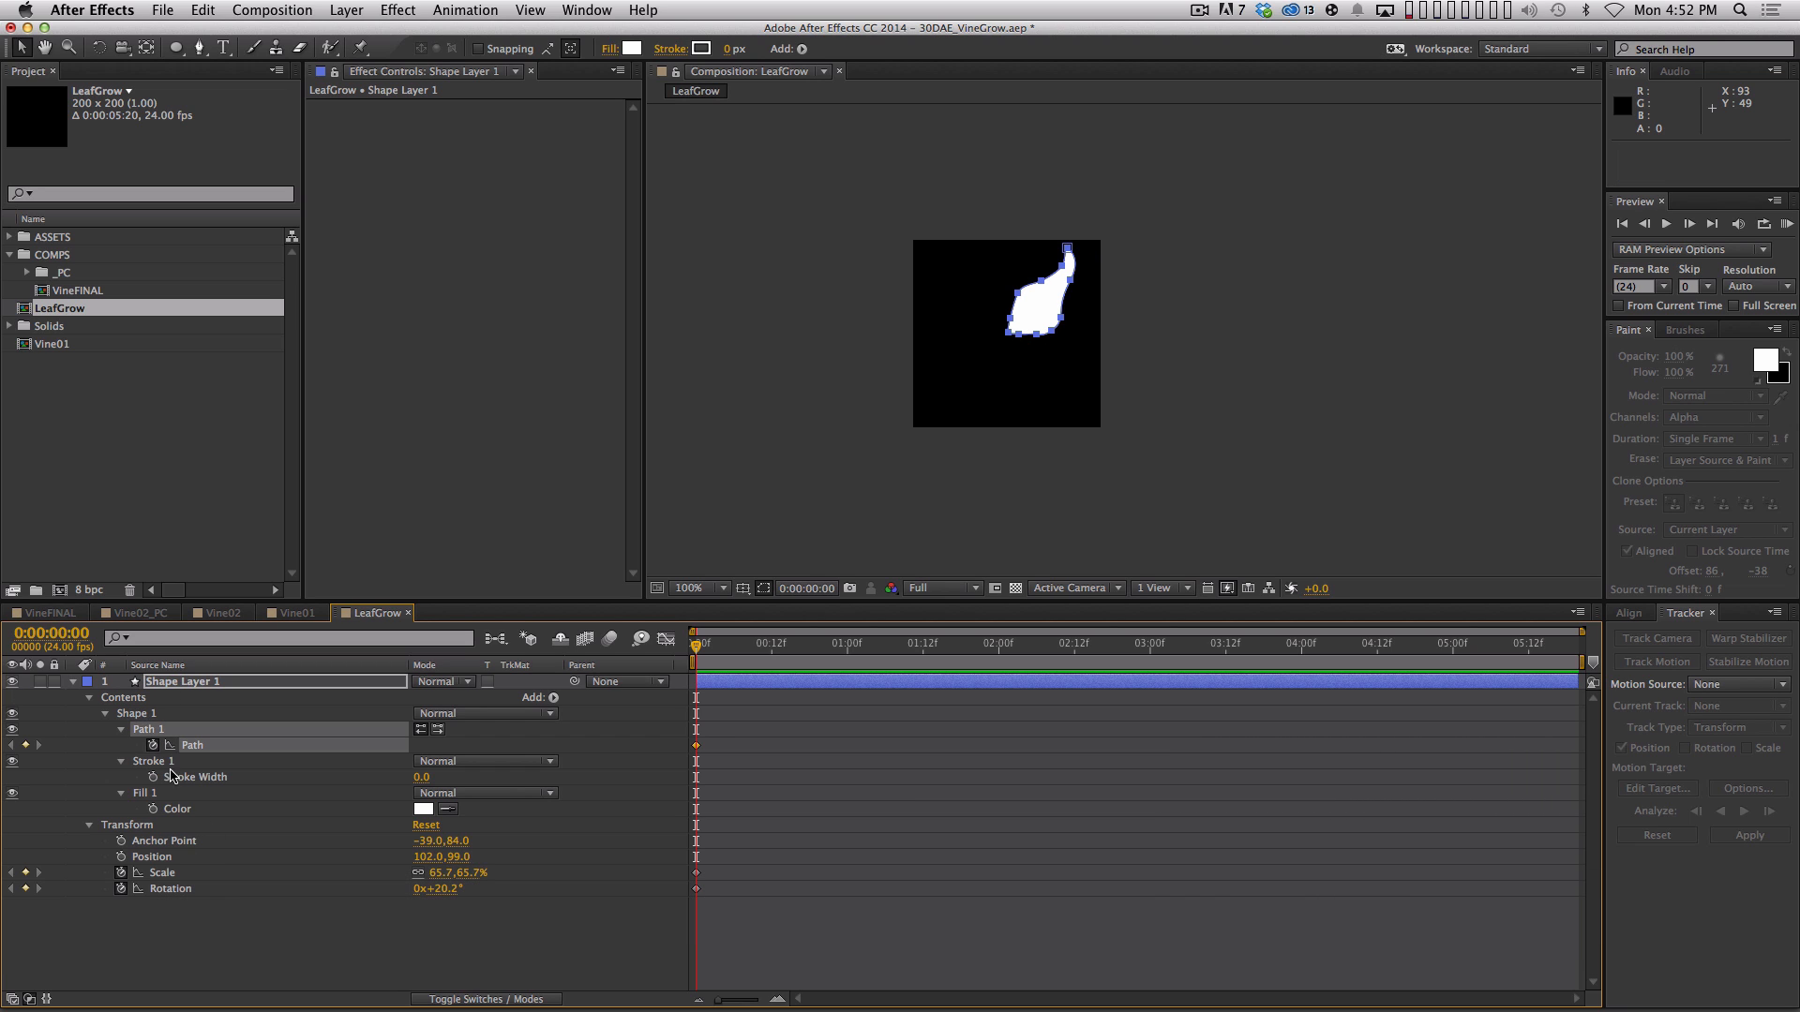
{"action": "key", "text": "u"}
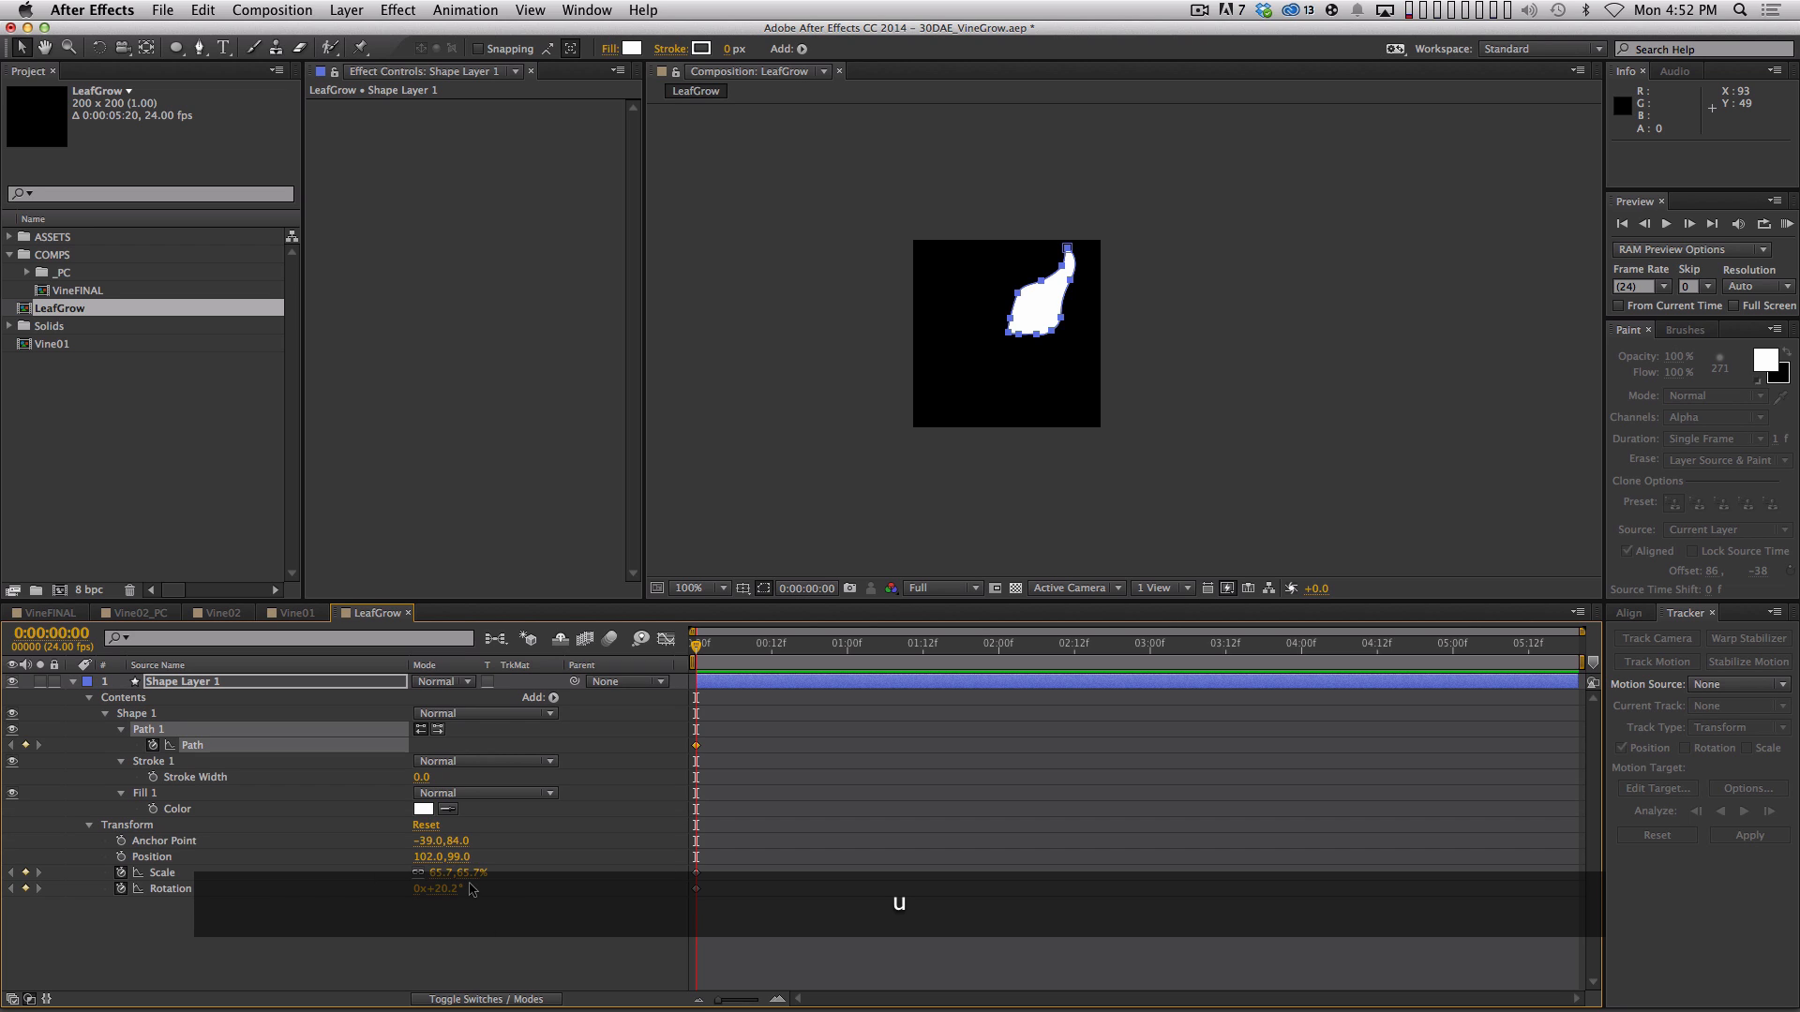
Rename the leaf's shape layer to Leaf
{"action": "left_click", "coordinate": [284, 681]}
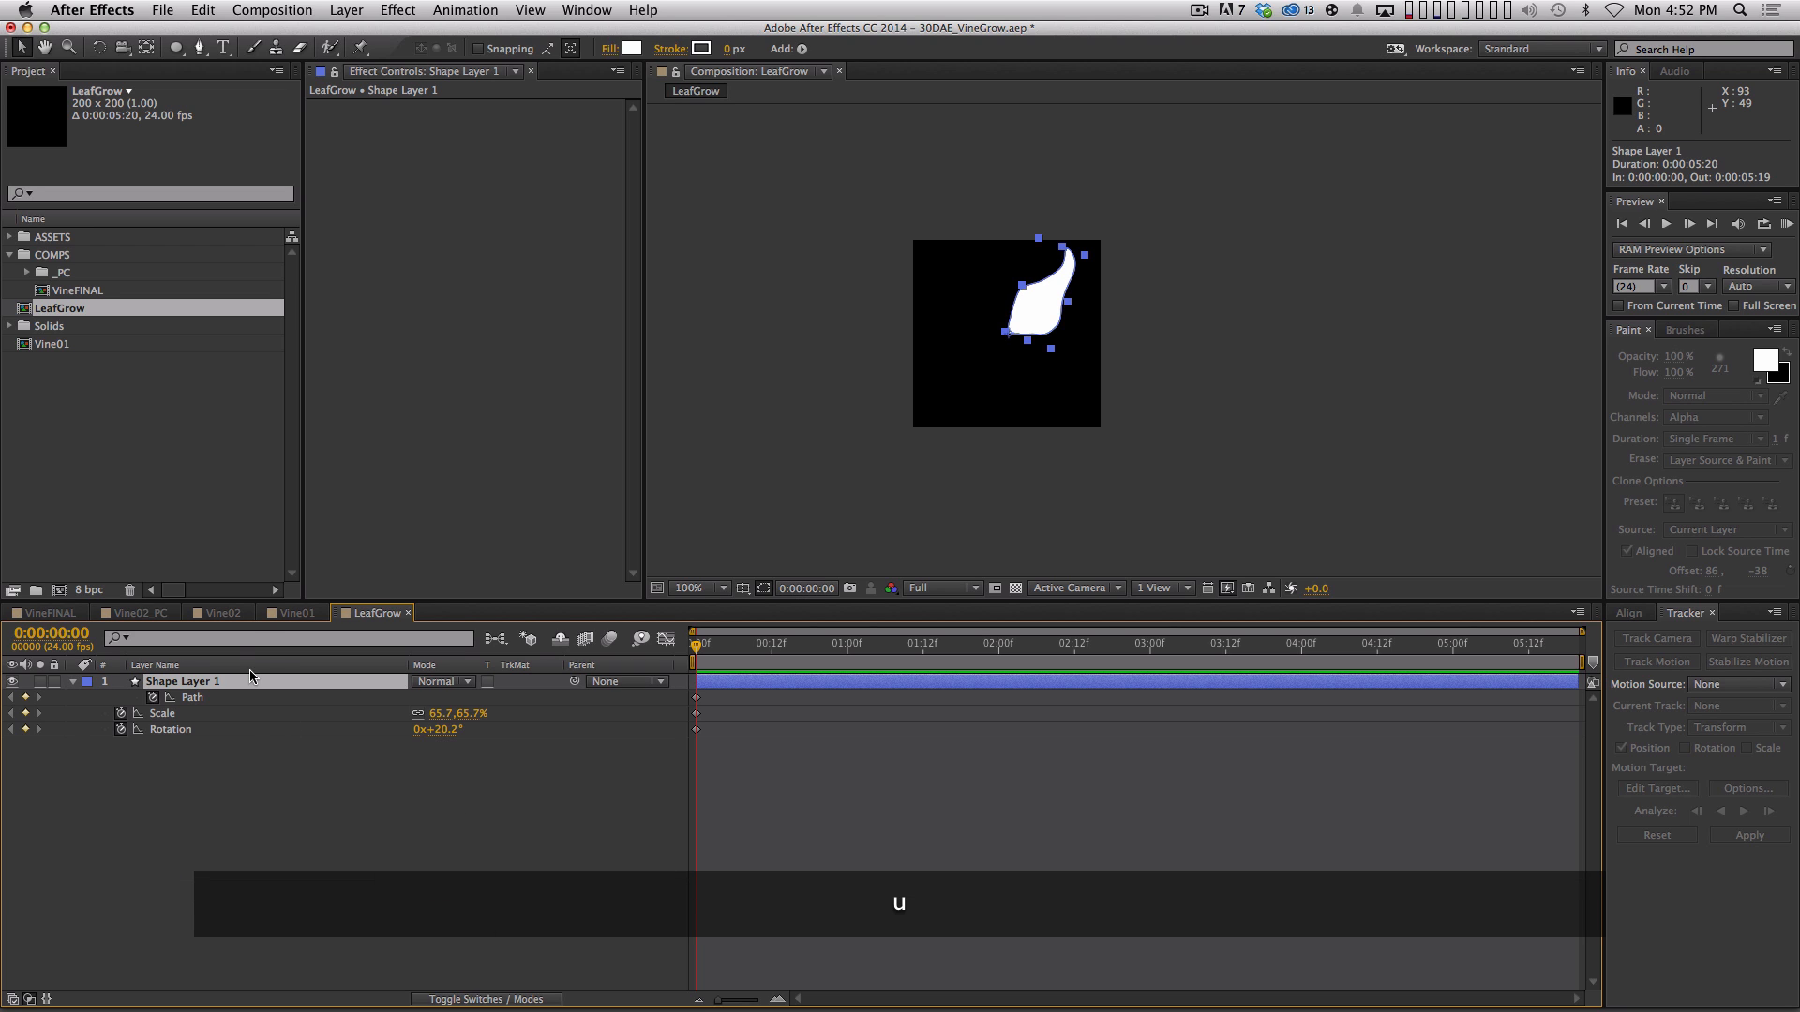
{"action": "key", "text": "Return"}
{"action": "type", "text": "Leaf"}
{"action": "key", "text": "Return"}
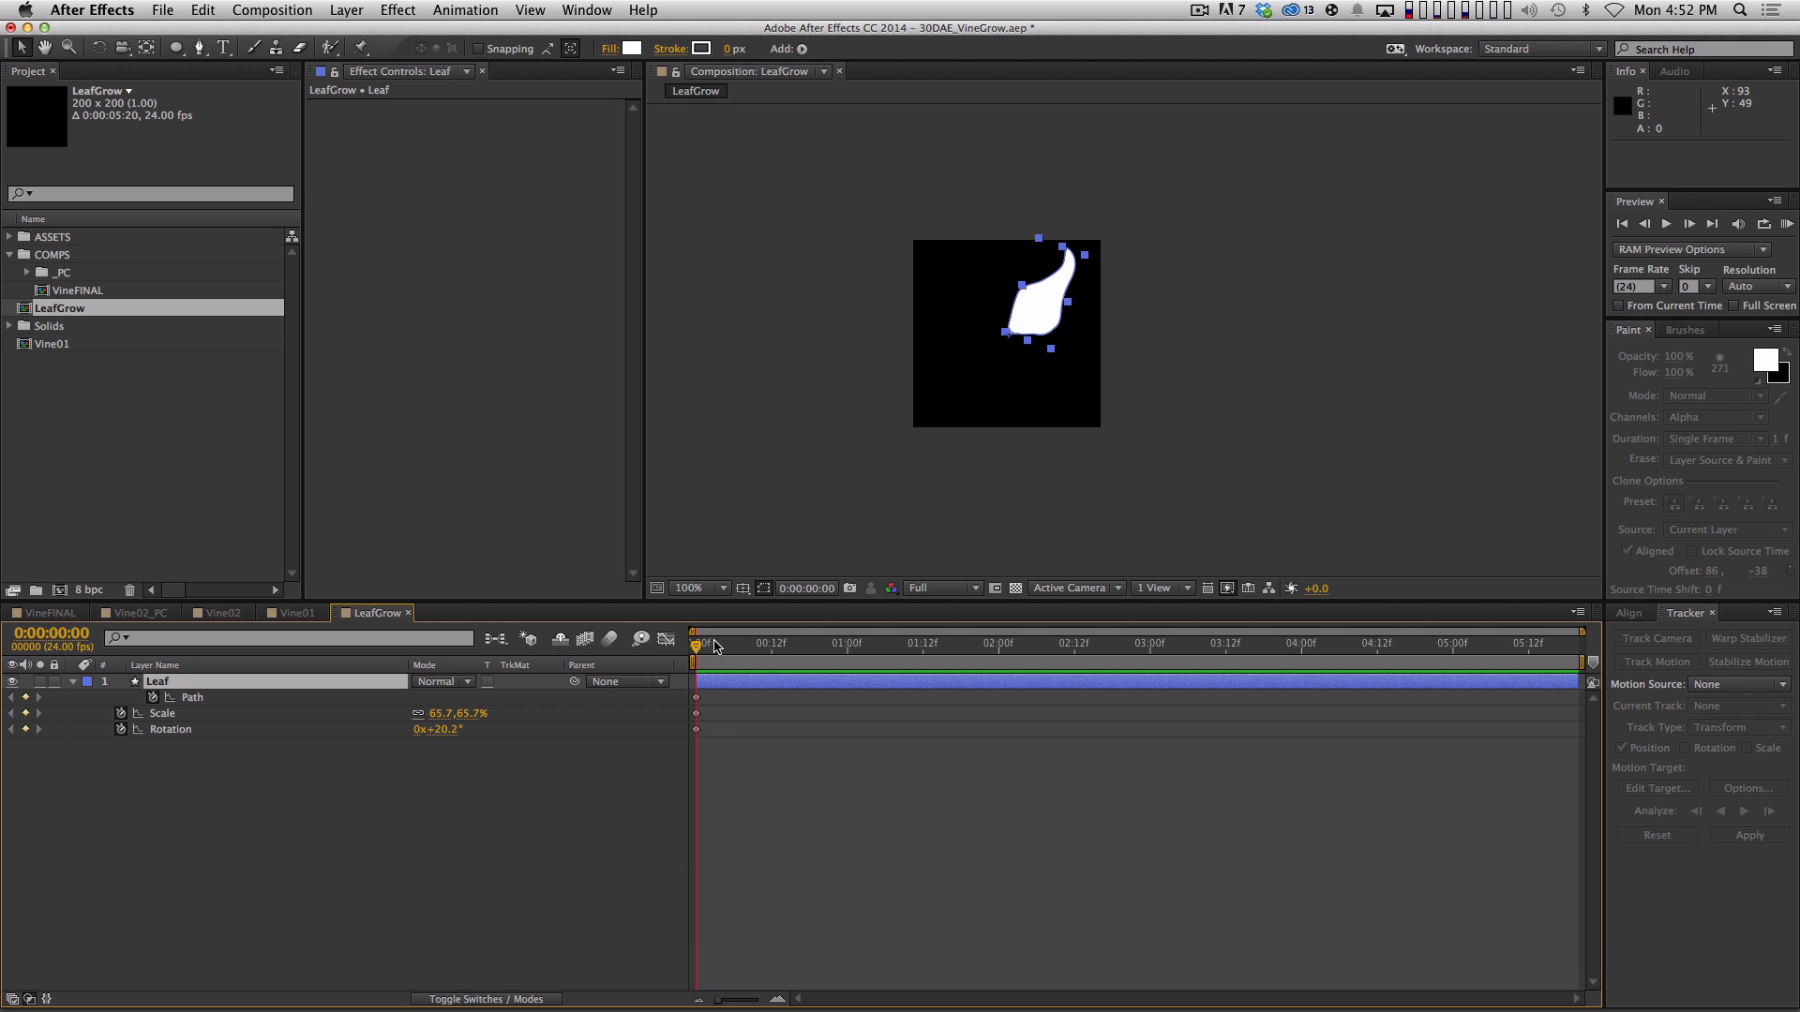
Add Scale and Rotation keyframes with the current values at frame 10 of the Leaf layer
{"action": "key", "text": "shift"}
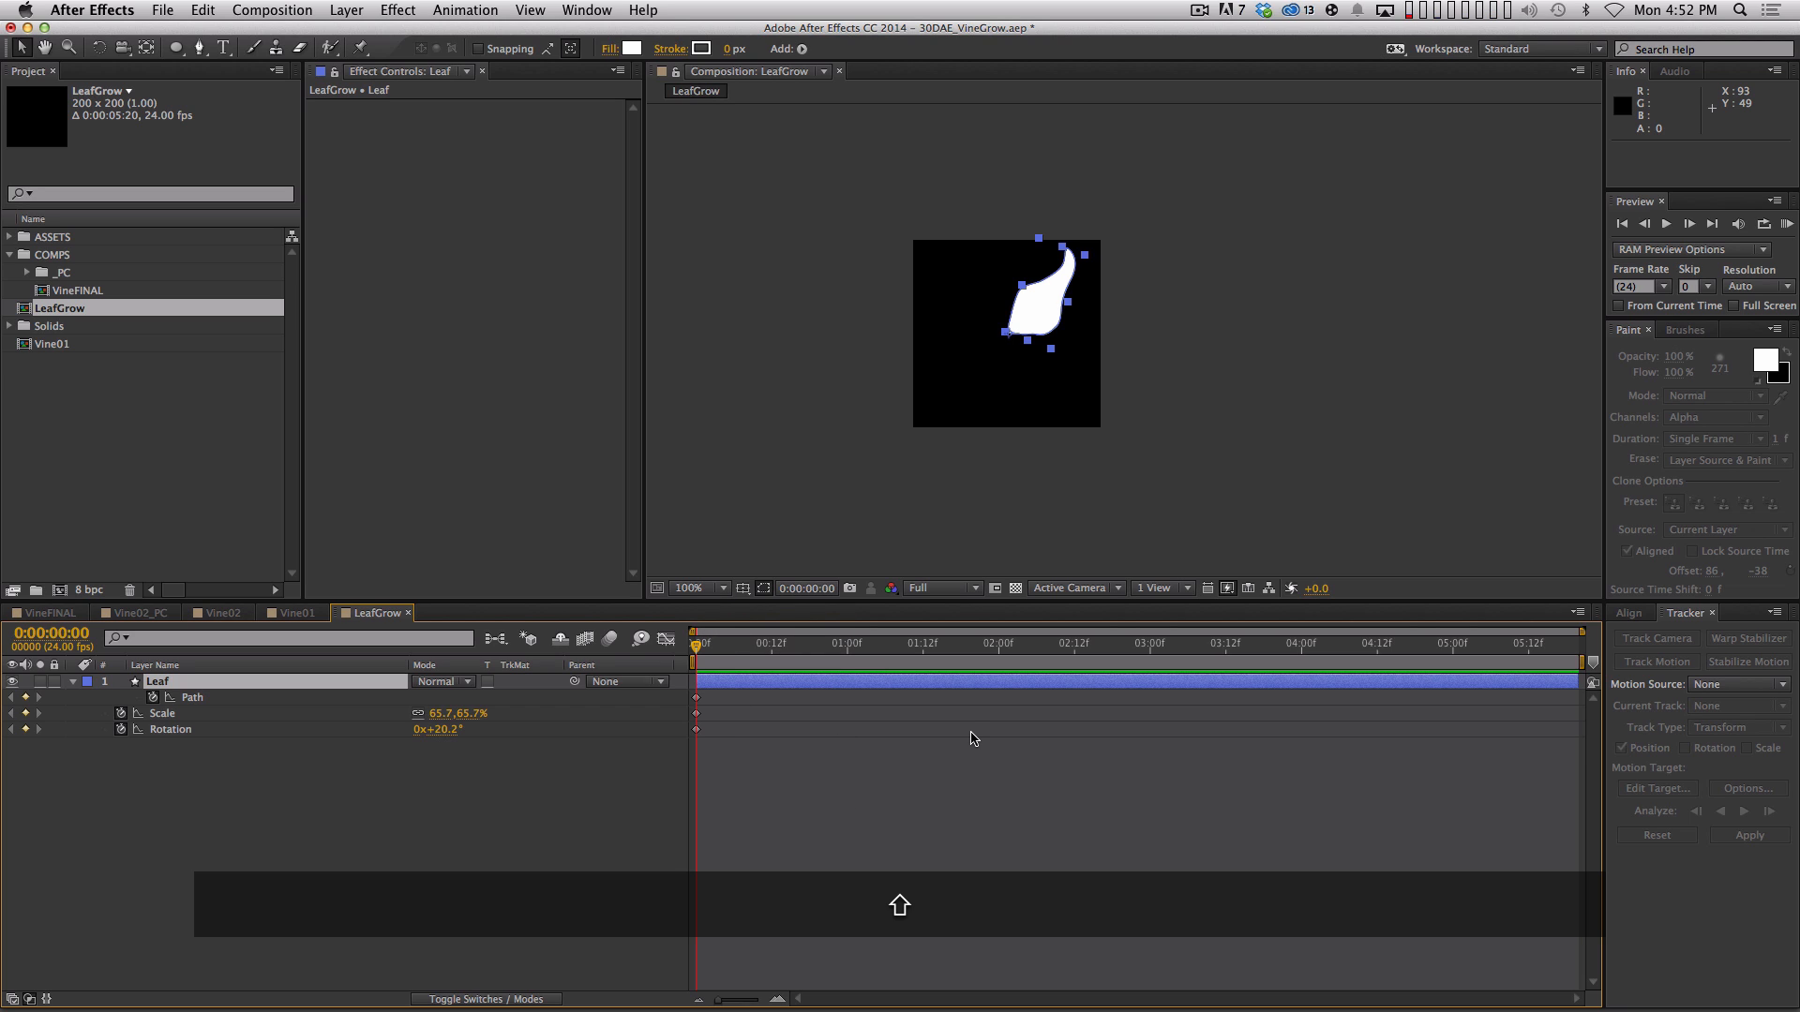
{"action": "key", "text": "shift+Page_Down"}
{"action": "left_click", "coordinate": [25, 713]}
{"action": "left_click", "coordinate": [25, 729], "text": "shift"}
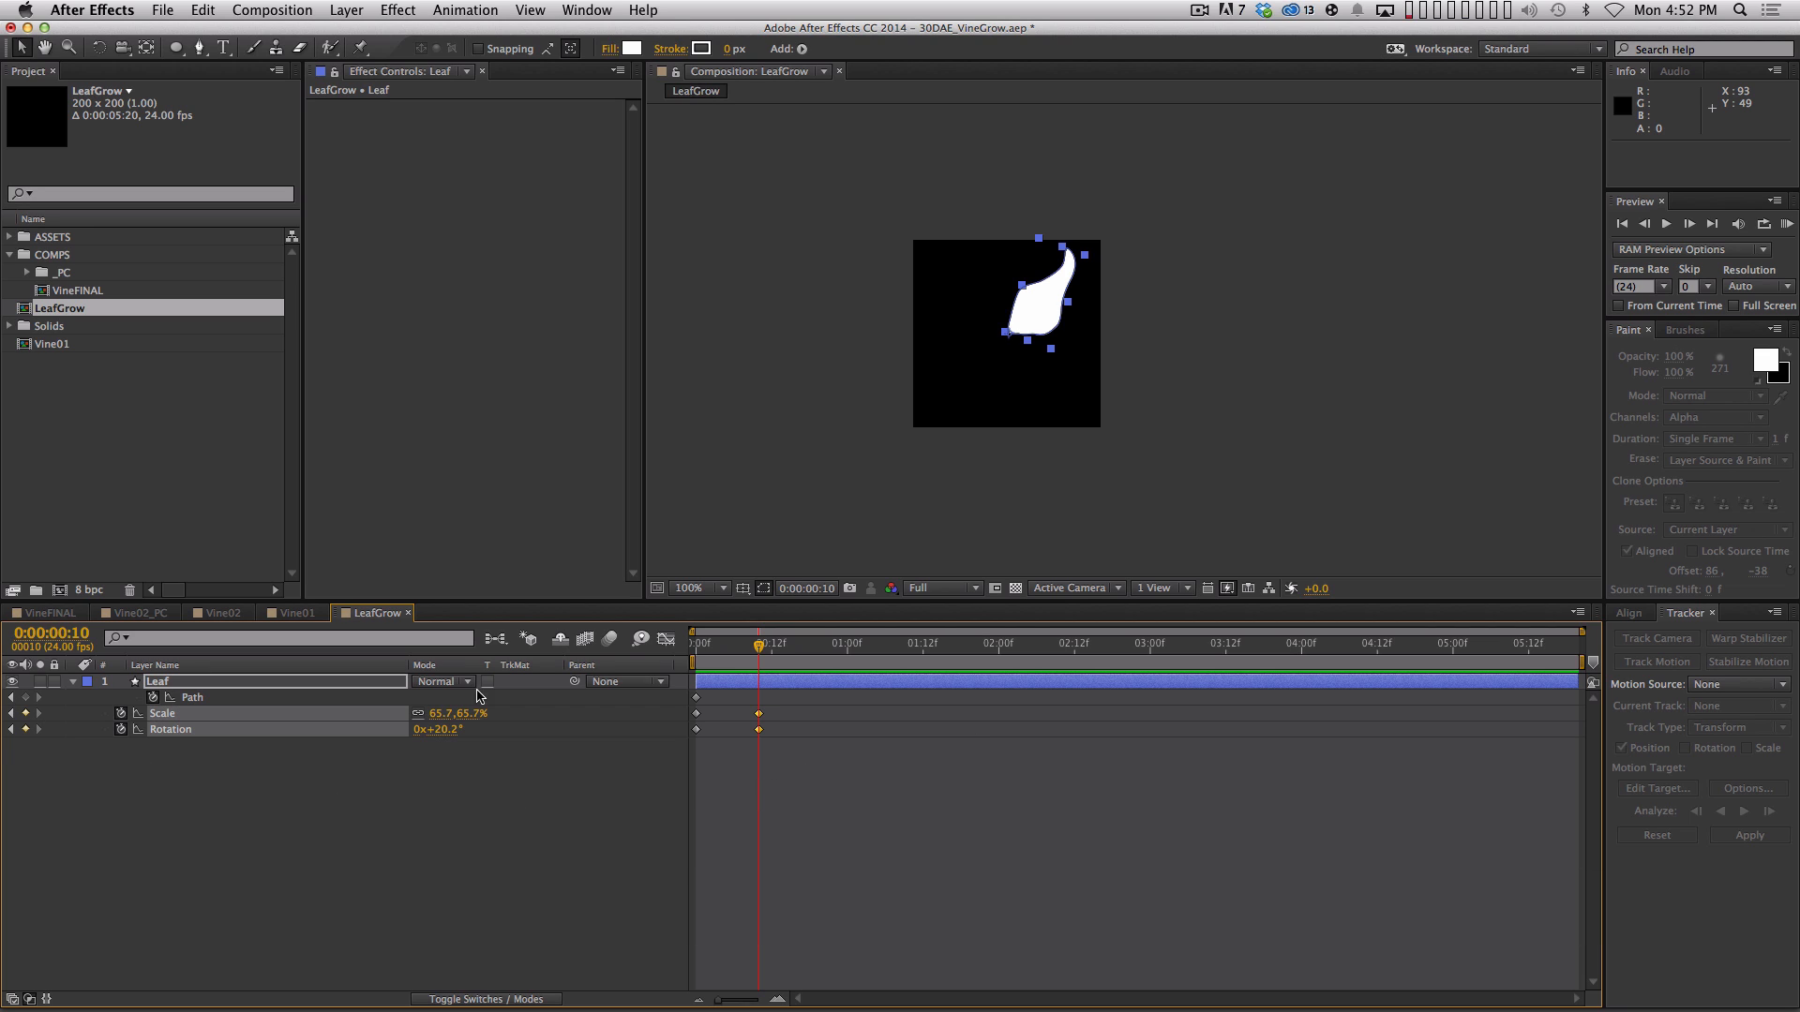
At the first frame, set the Leaf layer's Rotation to 96.2° and its Scale to 0%
{"action": "key", "text": "Home"}
{"action": "left_click", "coordinate": [481, 863]}
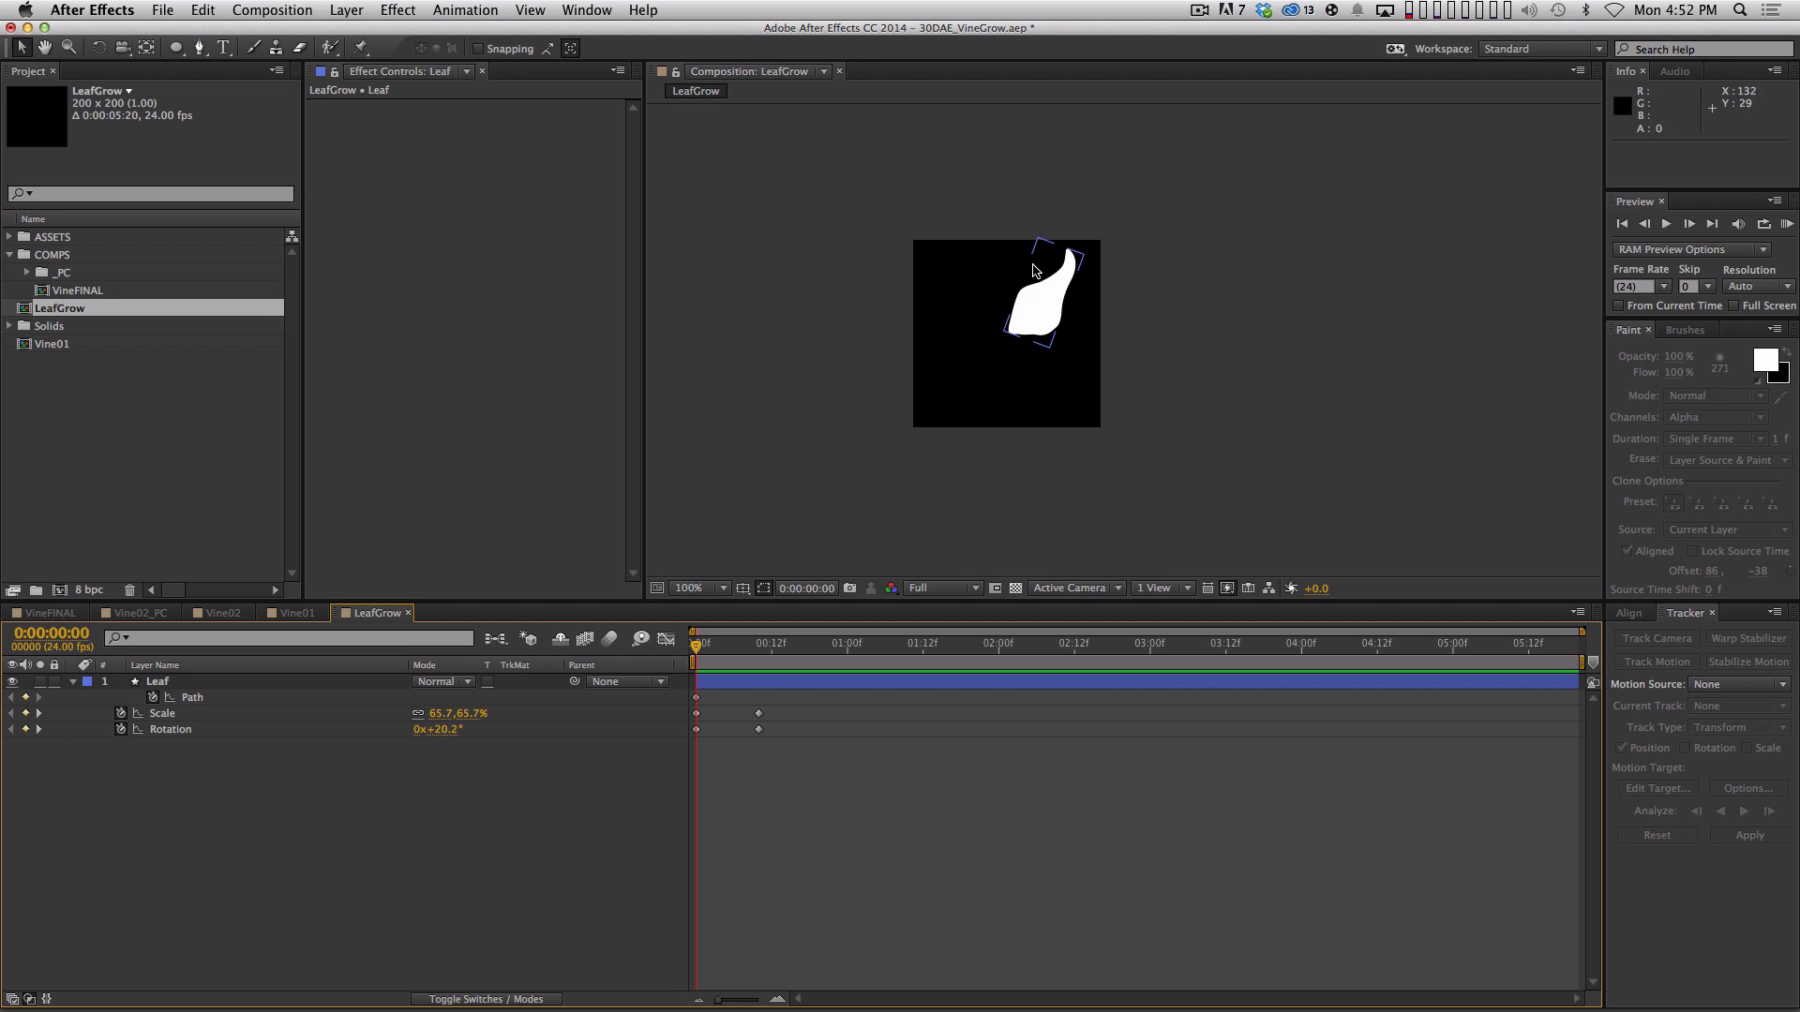
{"action": "mouse_move", "coordinate": [446, 729]}
{"action": "left_mouse_down"}
{"action": "mouse_move", "coordinate": [543, 758]}
{"action": "mouse_move", "coordinate": [422, 719]}
{"action": "left_mouse_up"}
{"action": "left_click", "coordinate": [436, 715]}
{"action": "key", "text": "Return"}
{"action": "key", "text": "space"}
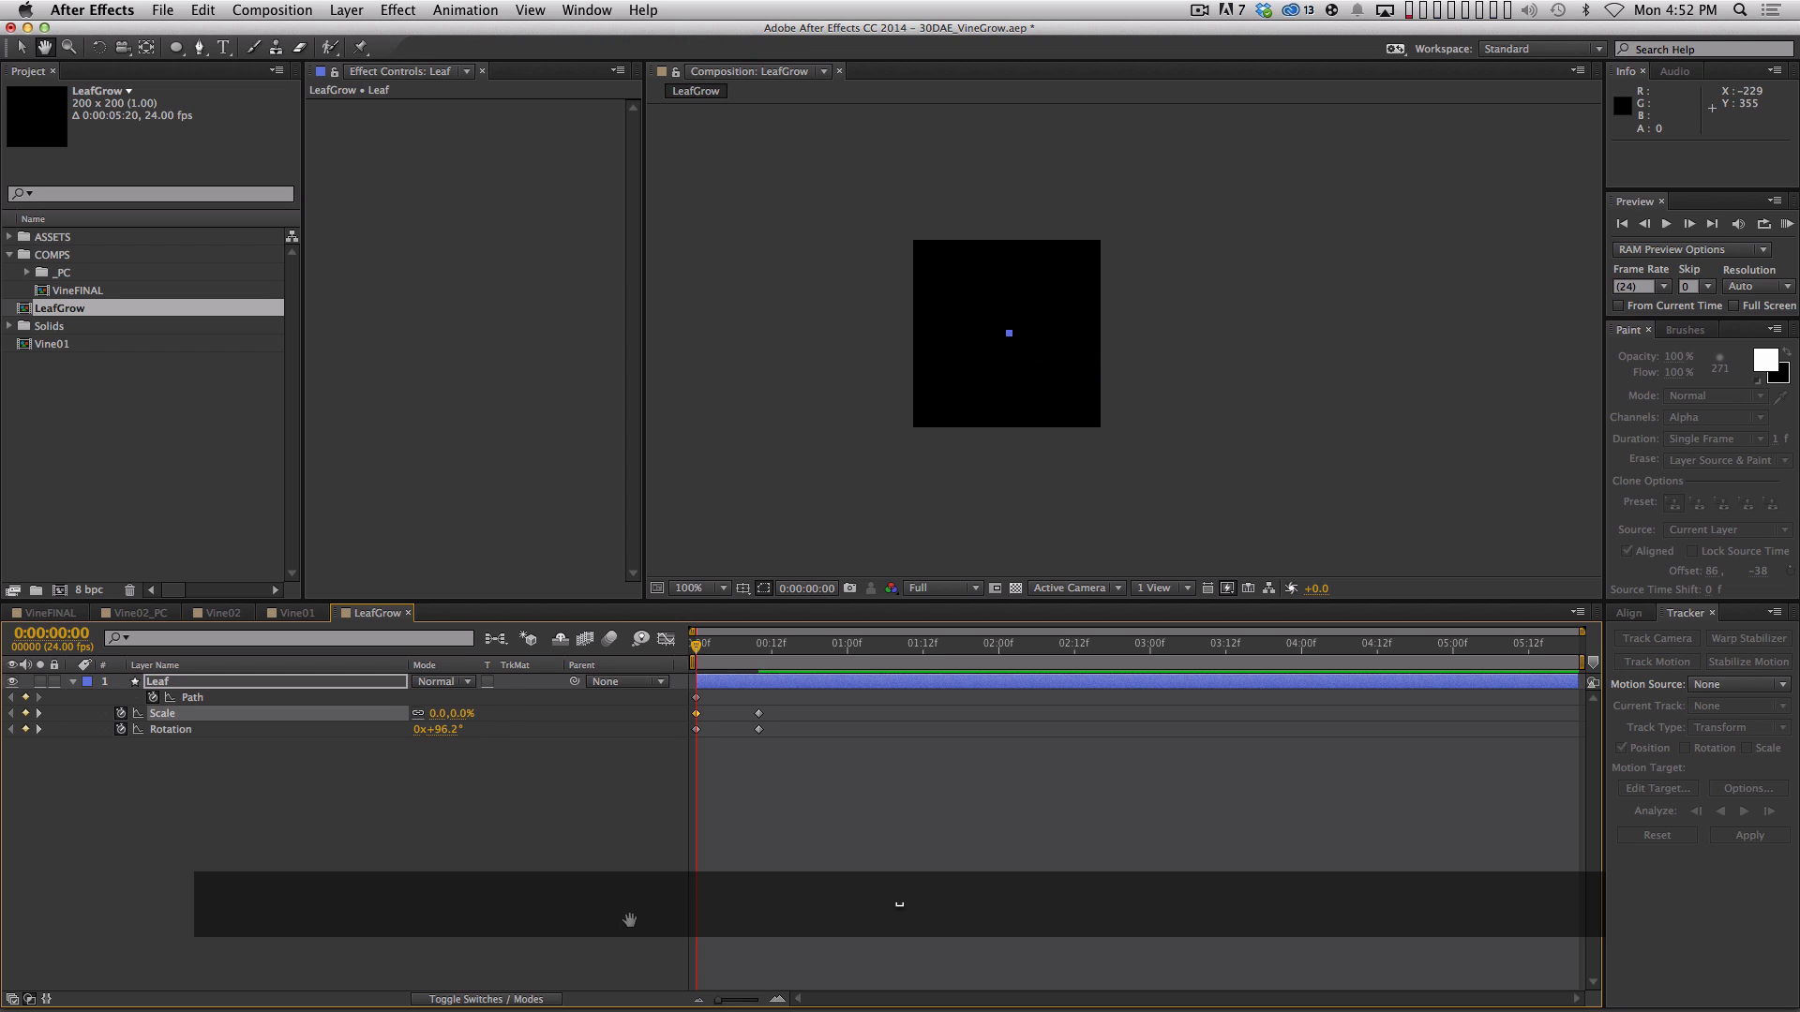
Apply Easy Ease to all of the Leaf layer's Scale and Rotation keyframes
{"action": "key", "text": "shift"}
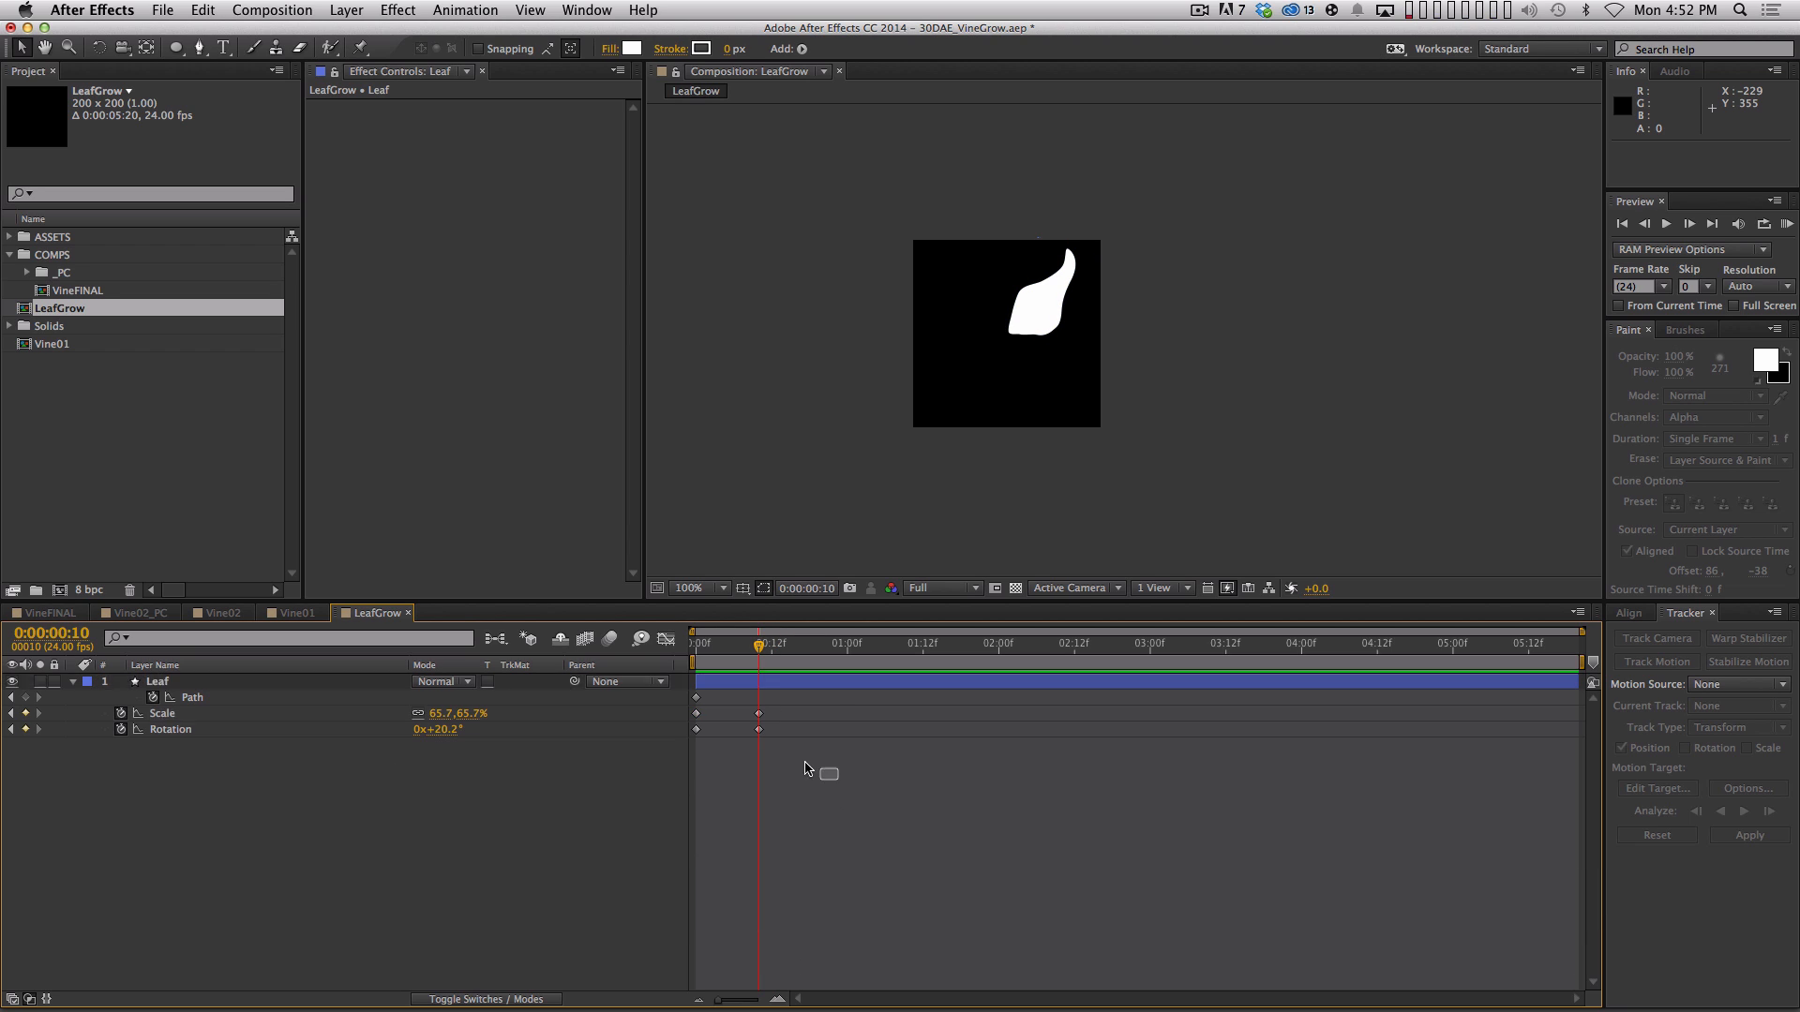
{"action": "left_click_drag", "start_coordinate": [839, 779], "coordinate": [680, 710]}
{"action": "key", "text": "F9"}
{"action": "left_click", "coordinate": [519, 889]}
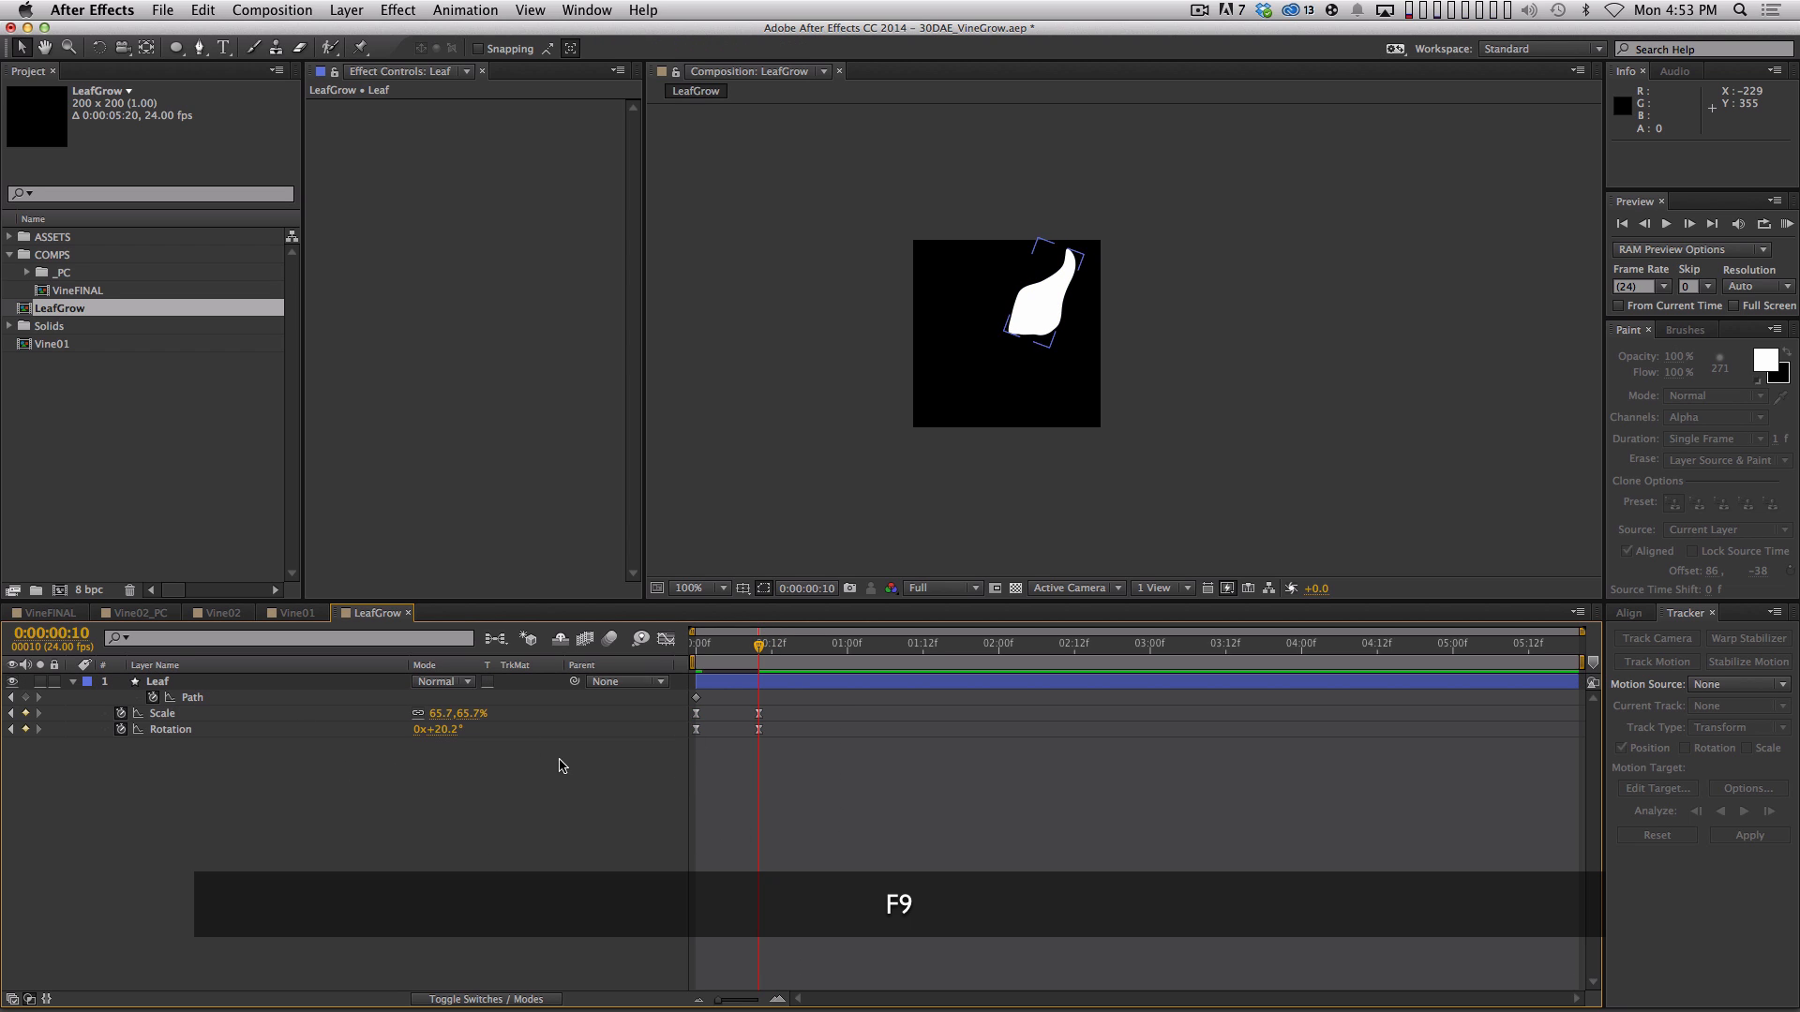
In the Graph Editor, lengthen both easing handles of the Rotation curve to make the middle of the turn steeper
{"action": "left_click", "coordinate": [295, 727]}
{"action": "left_click", "coordinate": [348, 718], "text": "shift"}
{"action": "left_click", "coordinate": [406, 774]}
{"action": "left_click", "coordinate": [342, 733]}
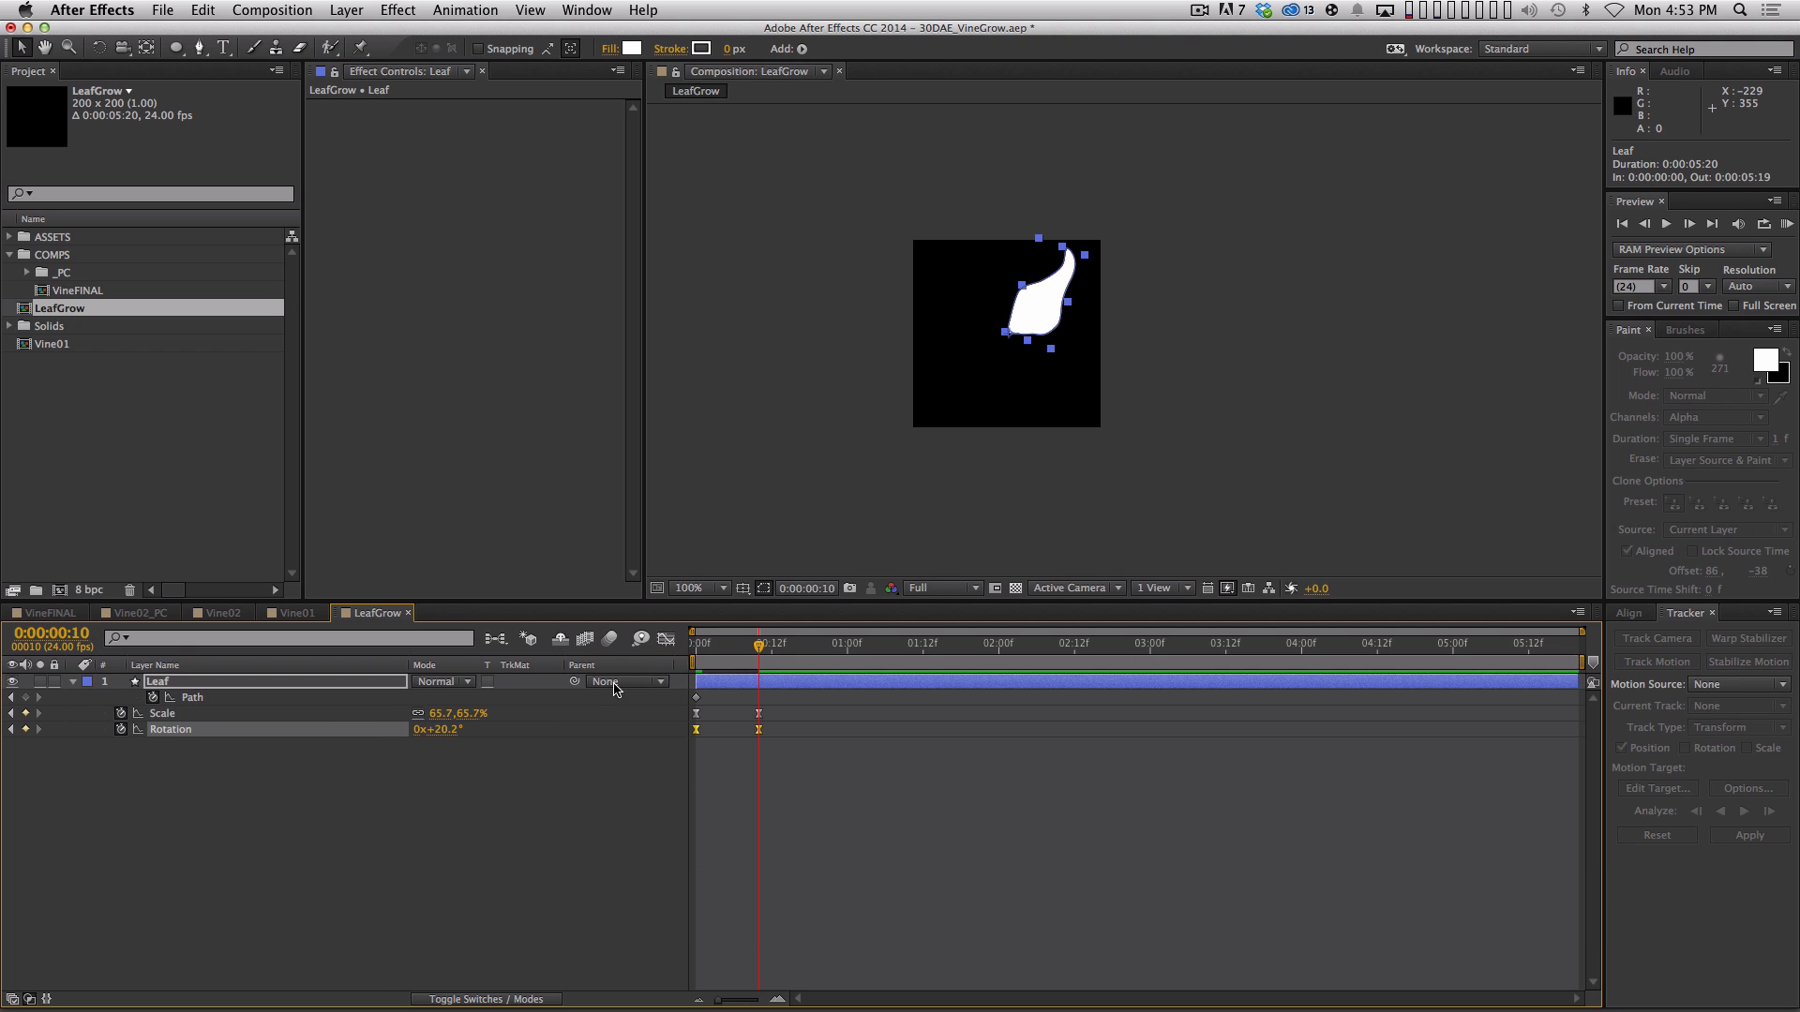
{"action": "left_click", "coordinate": [665, 639]}
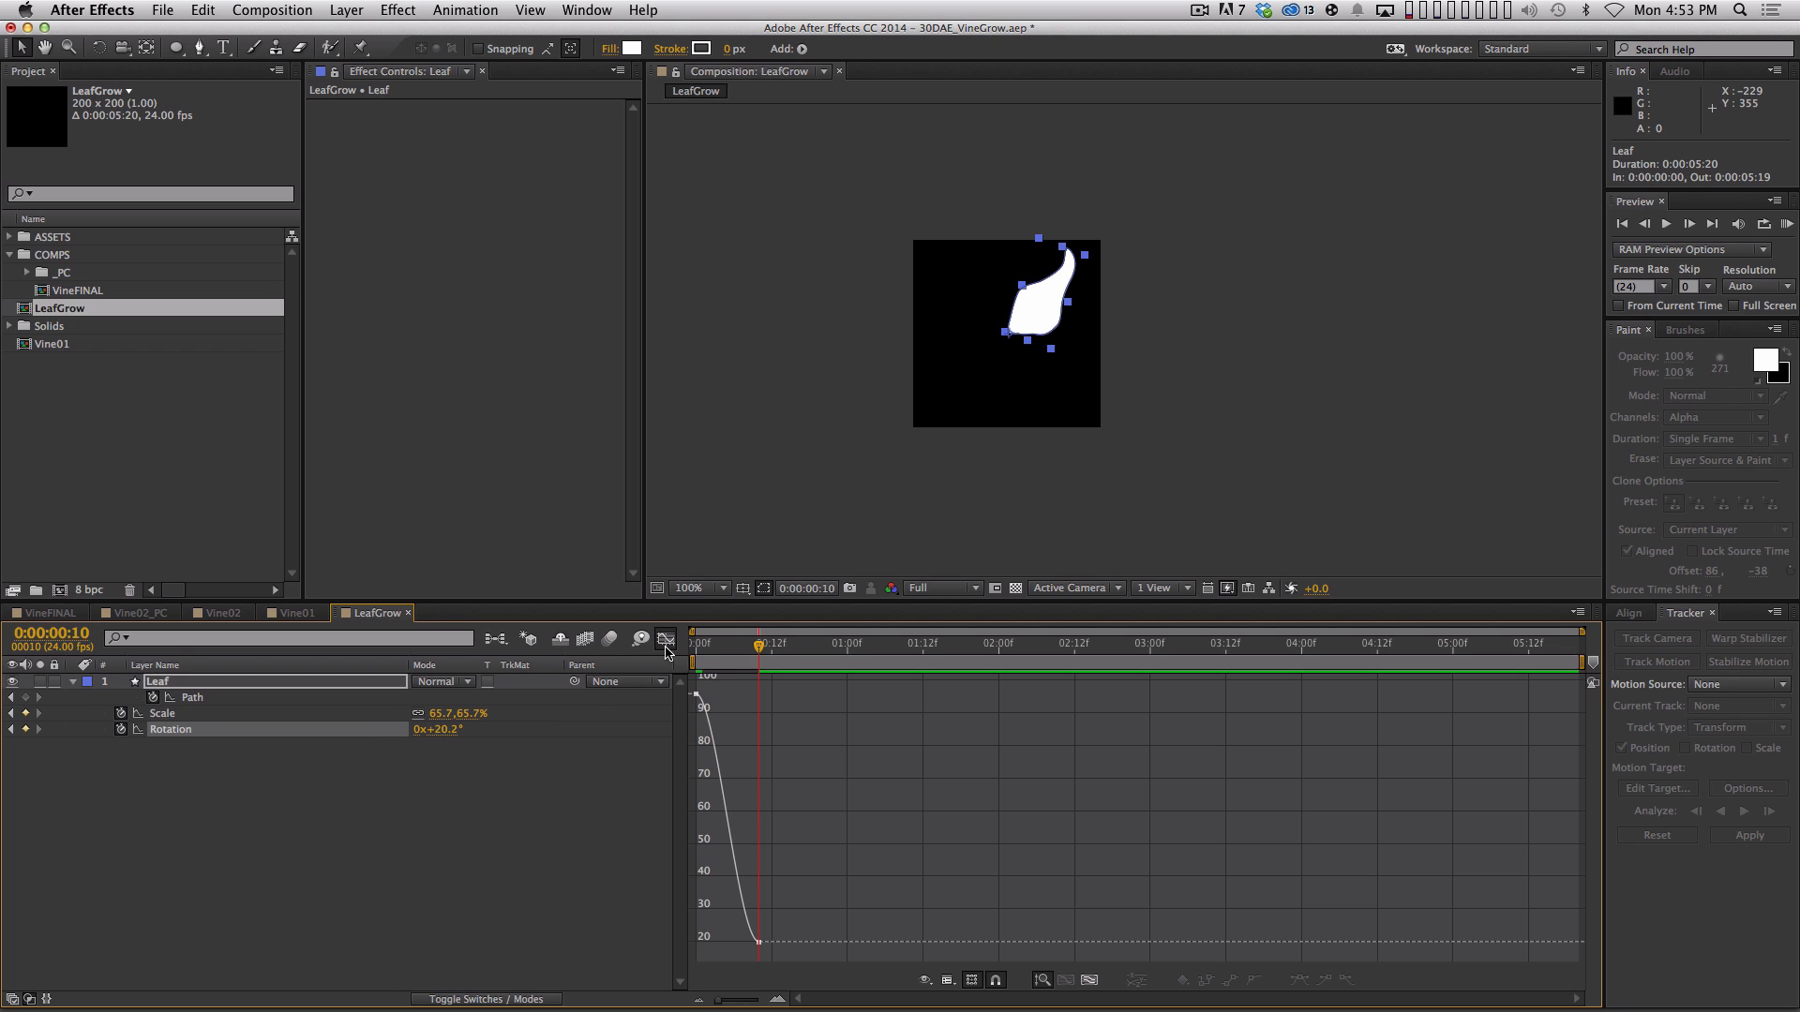
{"action": "left_click", "coordinate": [1090, 981]}
{"action": "left_click", "coordinate": [821, 723]}
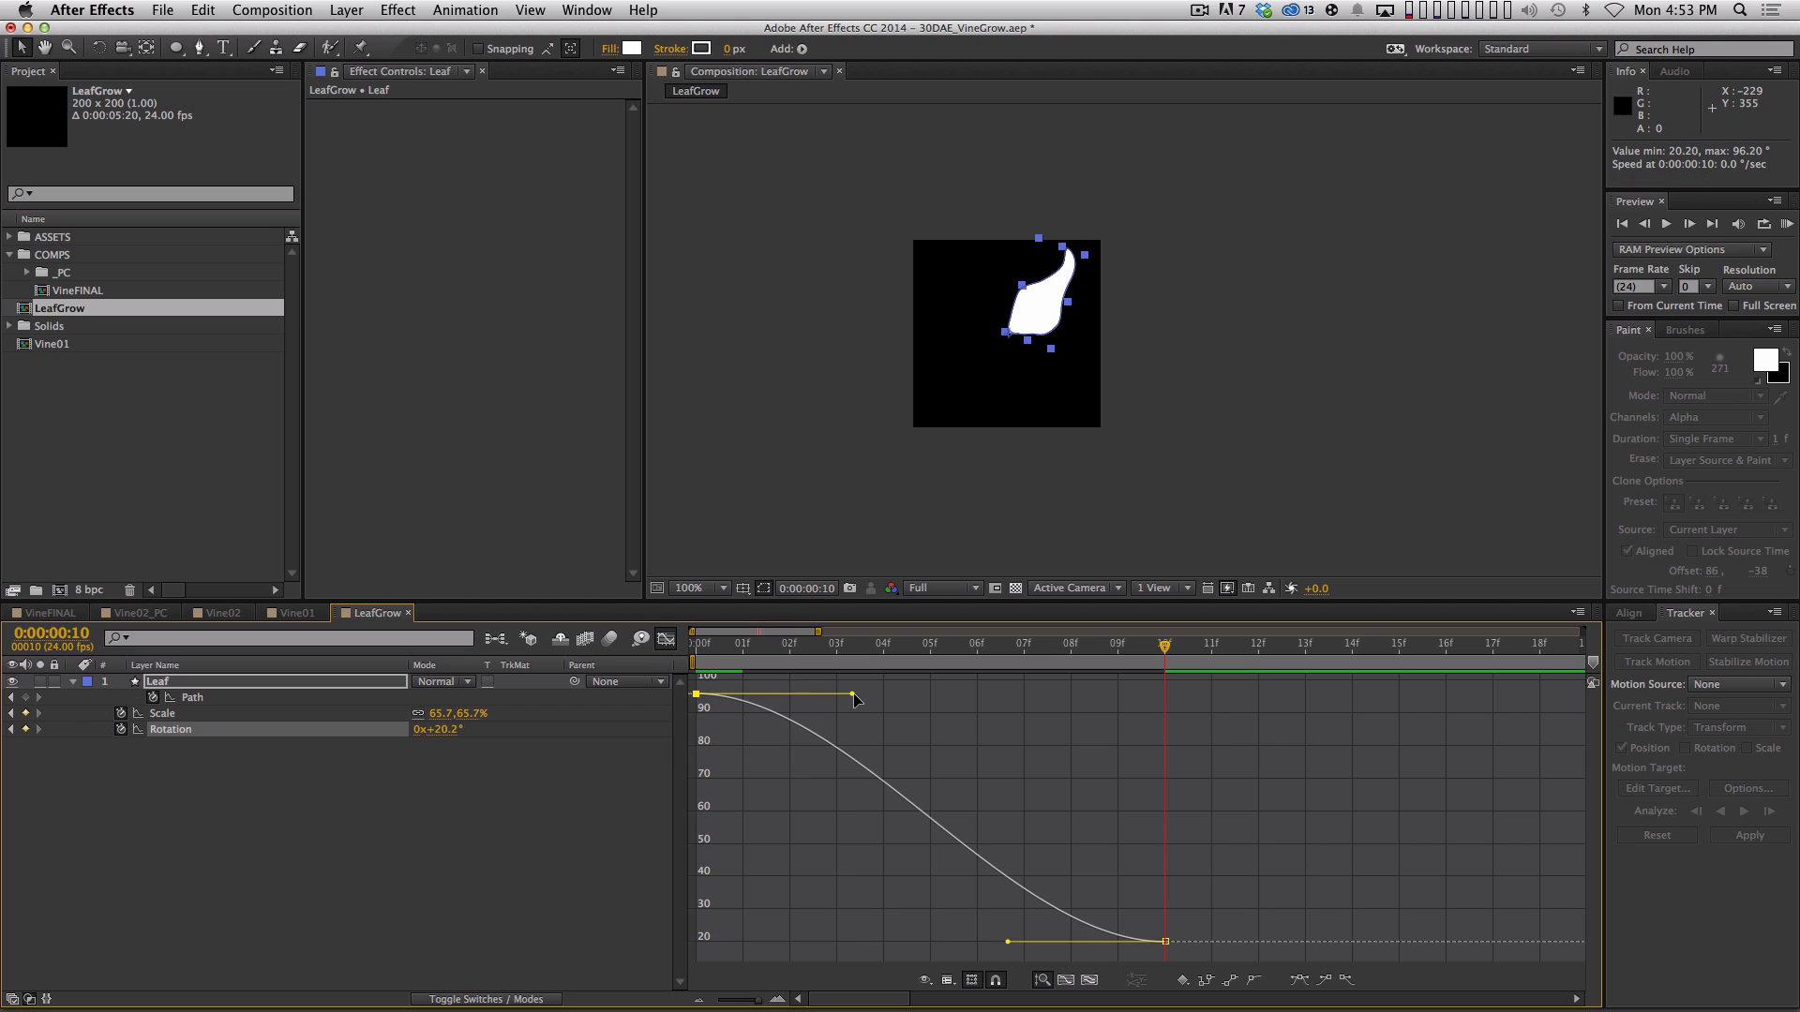
{"action": "left_click_drag", "start_coordinate": [853, 695], "coordinate": [953, 695]}
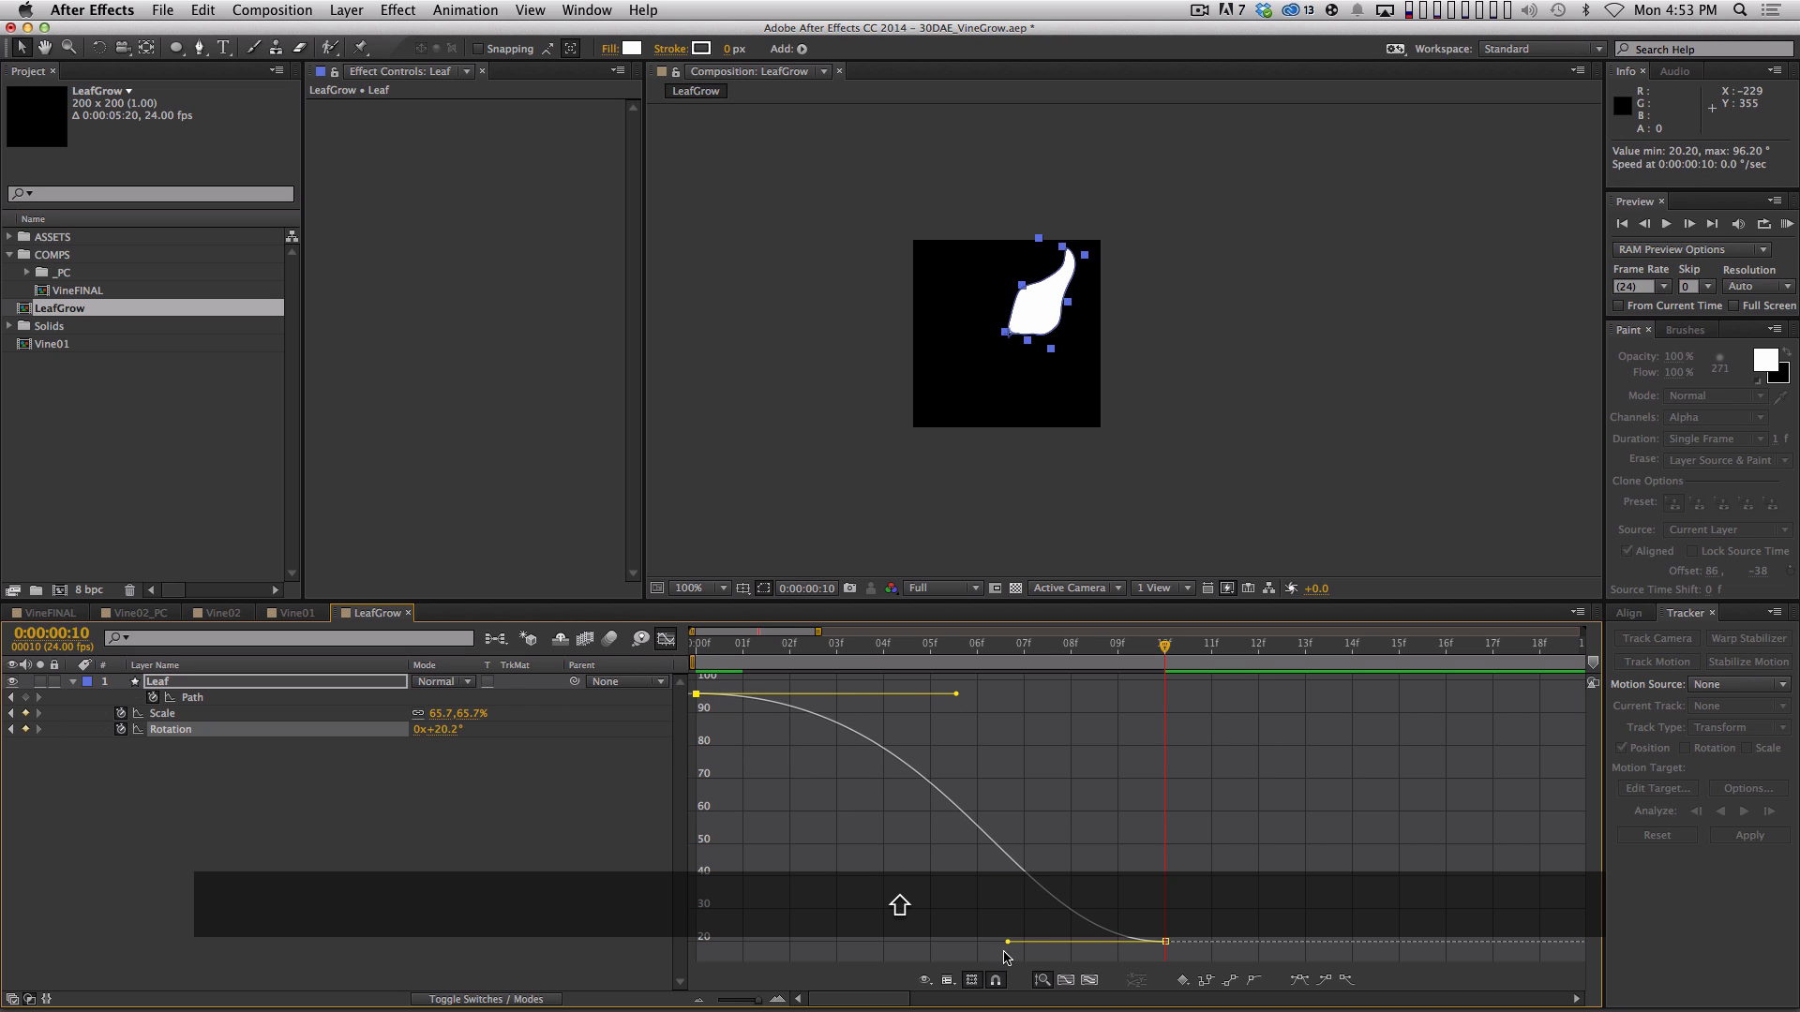
{"action": "left_click_drag", "start_coordinate": [1004, 954], "coordinate": [917, 943]}
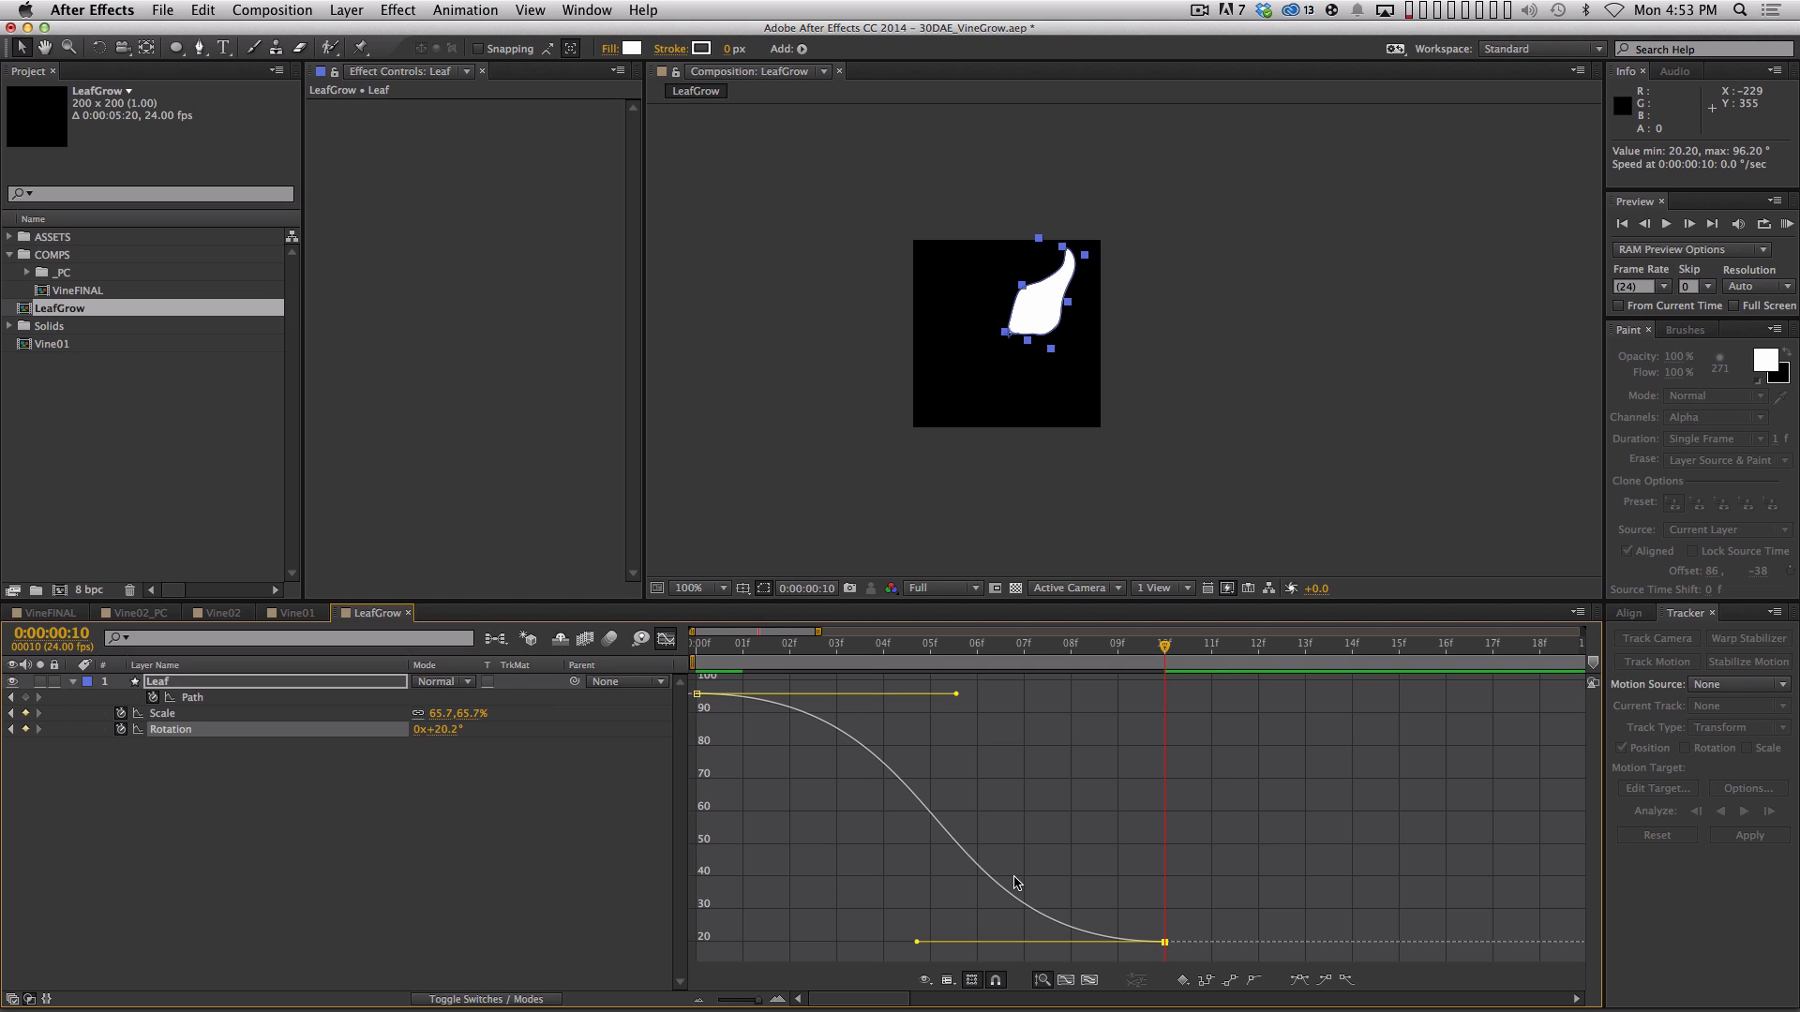
Add a Rotation keyframe of 27.8° at frame 13 and smooth the curve through the frame 10 keyframe
{"action": "key", "text": "Page_Down"}
{"action": "key", "text": "Page_Down"}
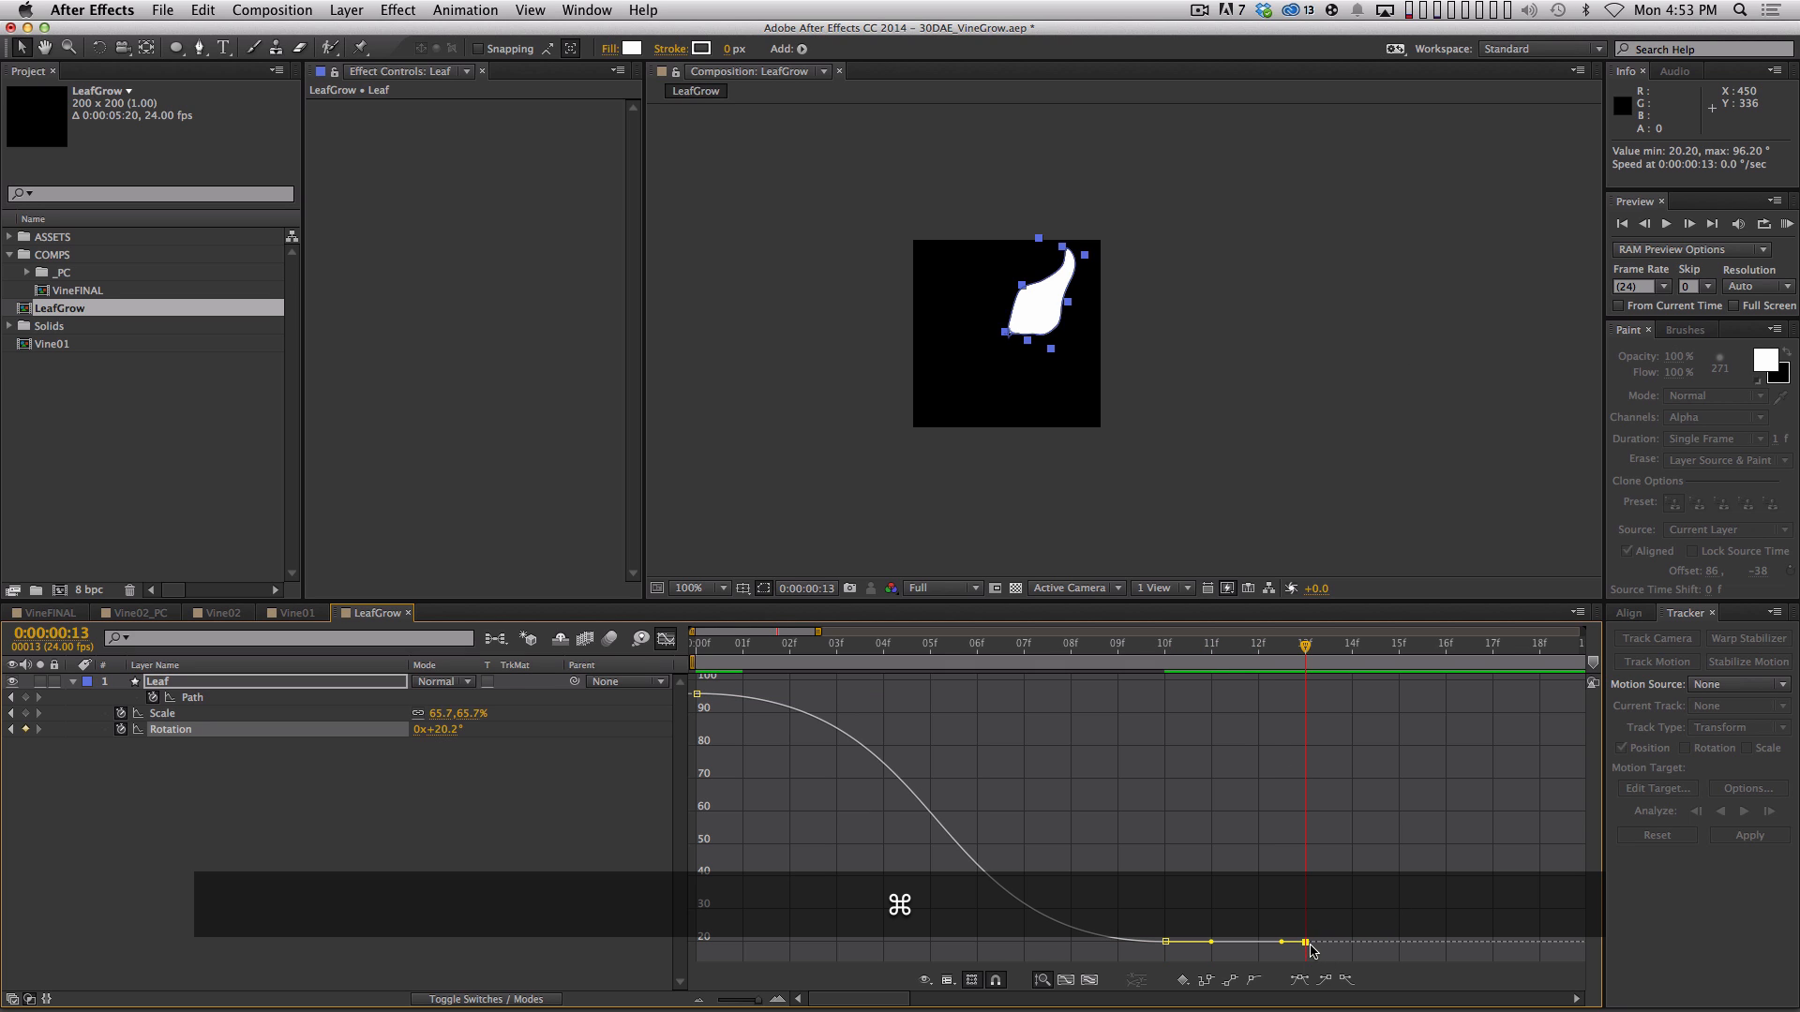
{"action": "left_click", "coordinate": [1303, 942], "text": "super"}
{"action": "left_click_drag", "start_coordinate": [1303, 942], "coordinate": [1223, 941]}
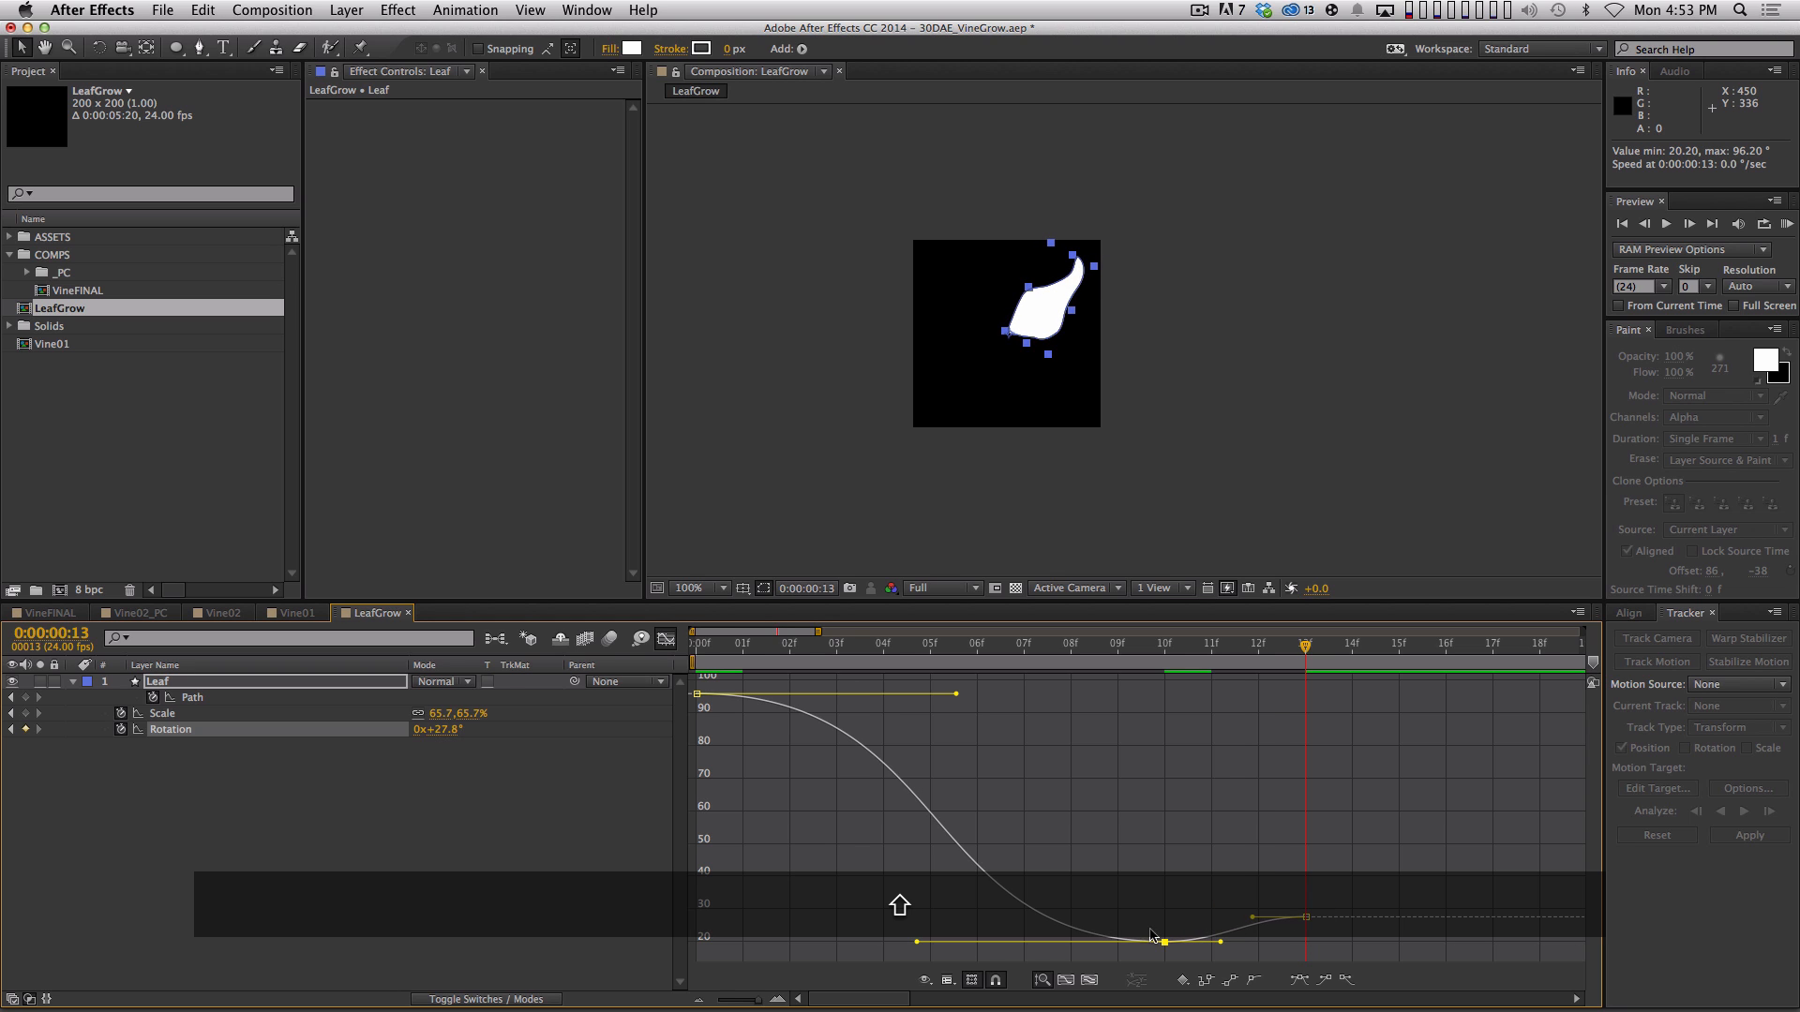
Add a Scale keyframe of 58.9% at frame 13 and lengthen the easing handles between the first two Scale keyframes
{"action": "left_click", "coordinate": [278, 713]}
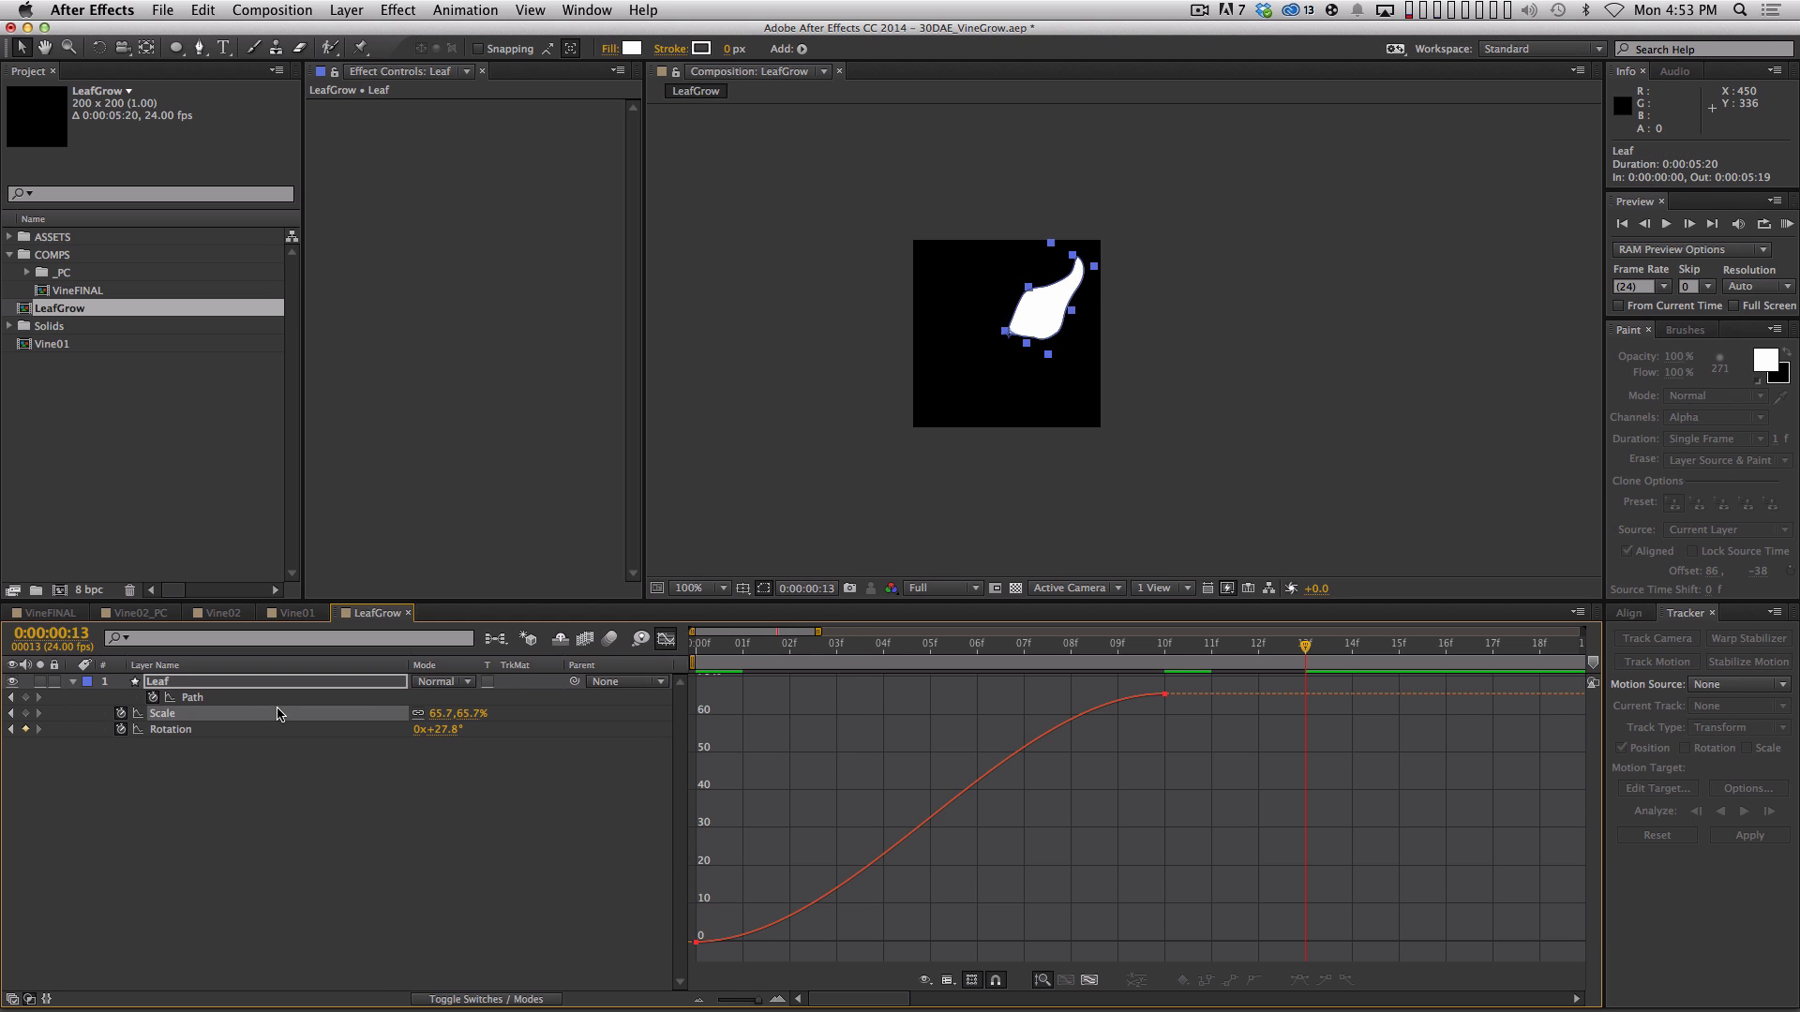
{"action": "left_click", "coordinate": [1305, 693], "text": "super"}
{"action": "left_click_drag", "start_coordinate": [1305, 694], "coordinate": [1224, 694]}
{"action": "left_click_drag", "start_coordinate": [1004, 694], "coordinate": [970, 693]}
{"action": "left_click_drag", "start_coordinate": [851, 941], "coordinate": [900, 941]}
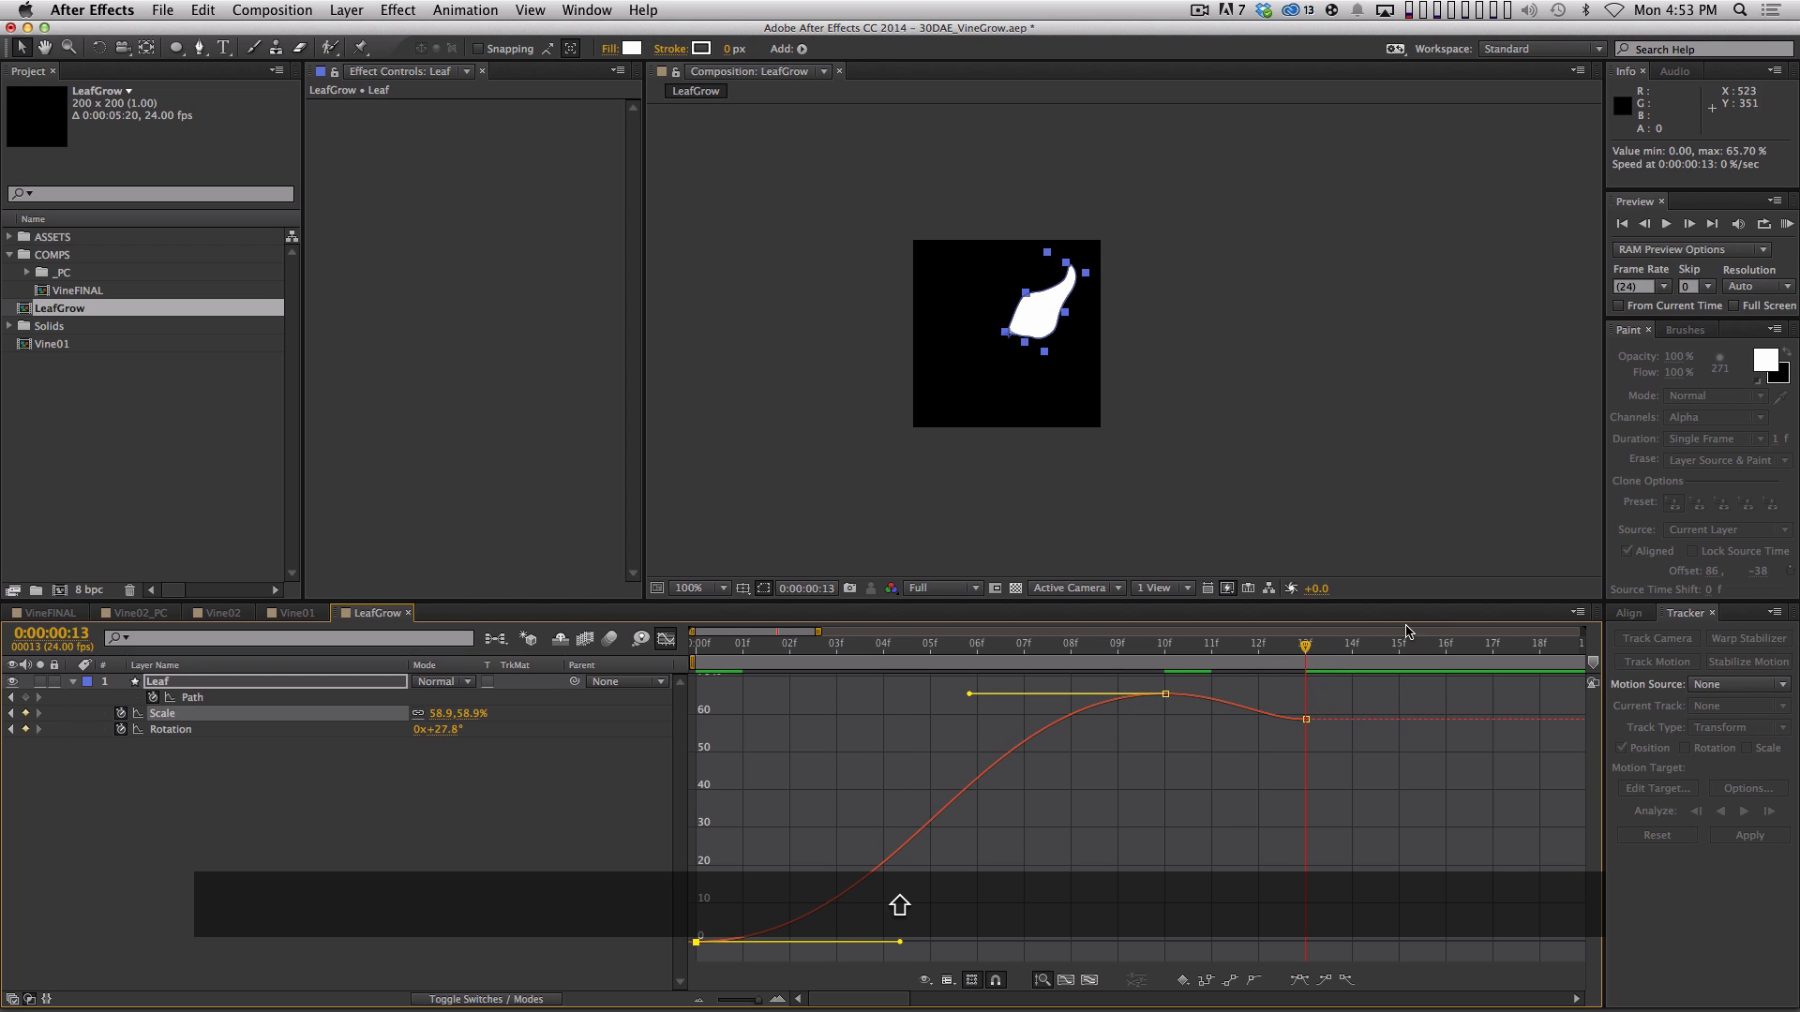
Preview the motion, leave the Graph Editor, and stretch the Scale and Rotation keyframes so the last ones sit at frame 16
{"action": "key", "text": "KP_0"}
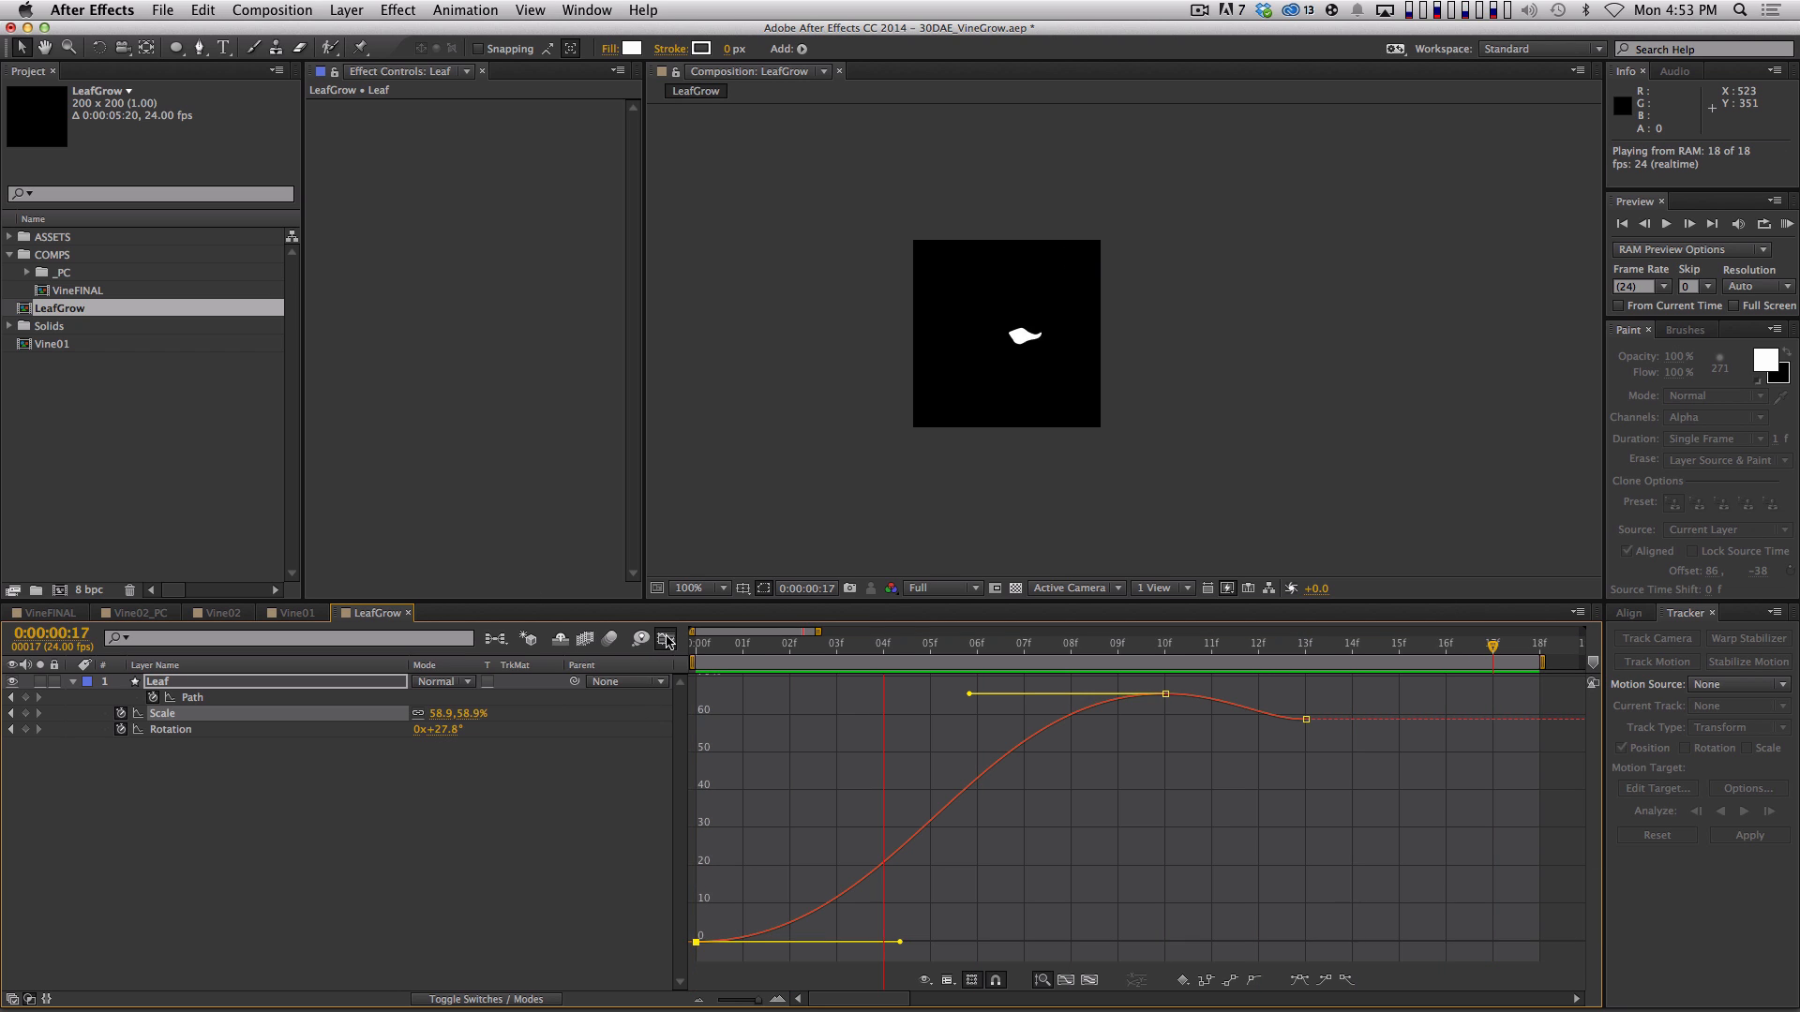
{"action": "left_click", "coordinate": [667, 640]}
{"action": "key", "text": "space"}
{"action": "key", "text": "minus"}
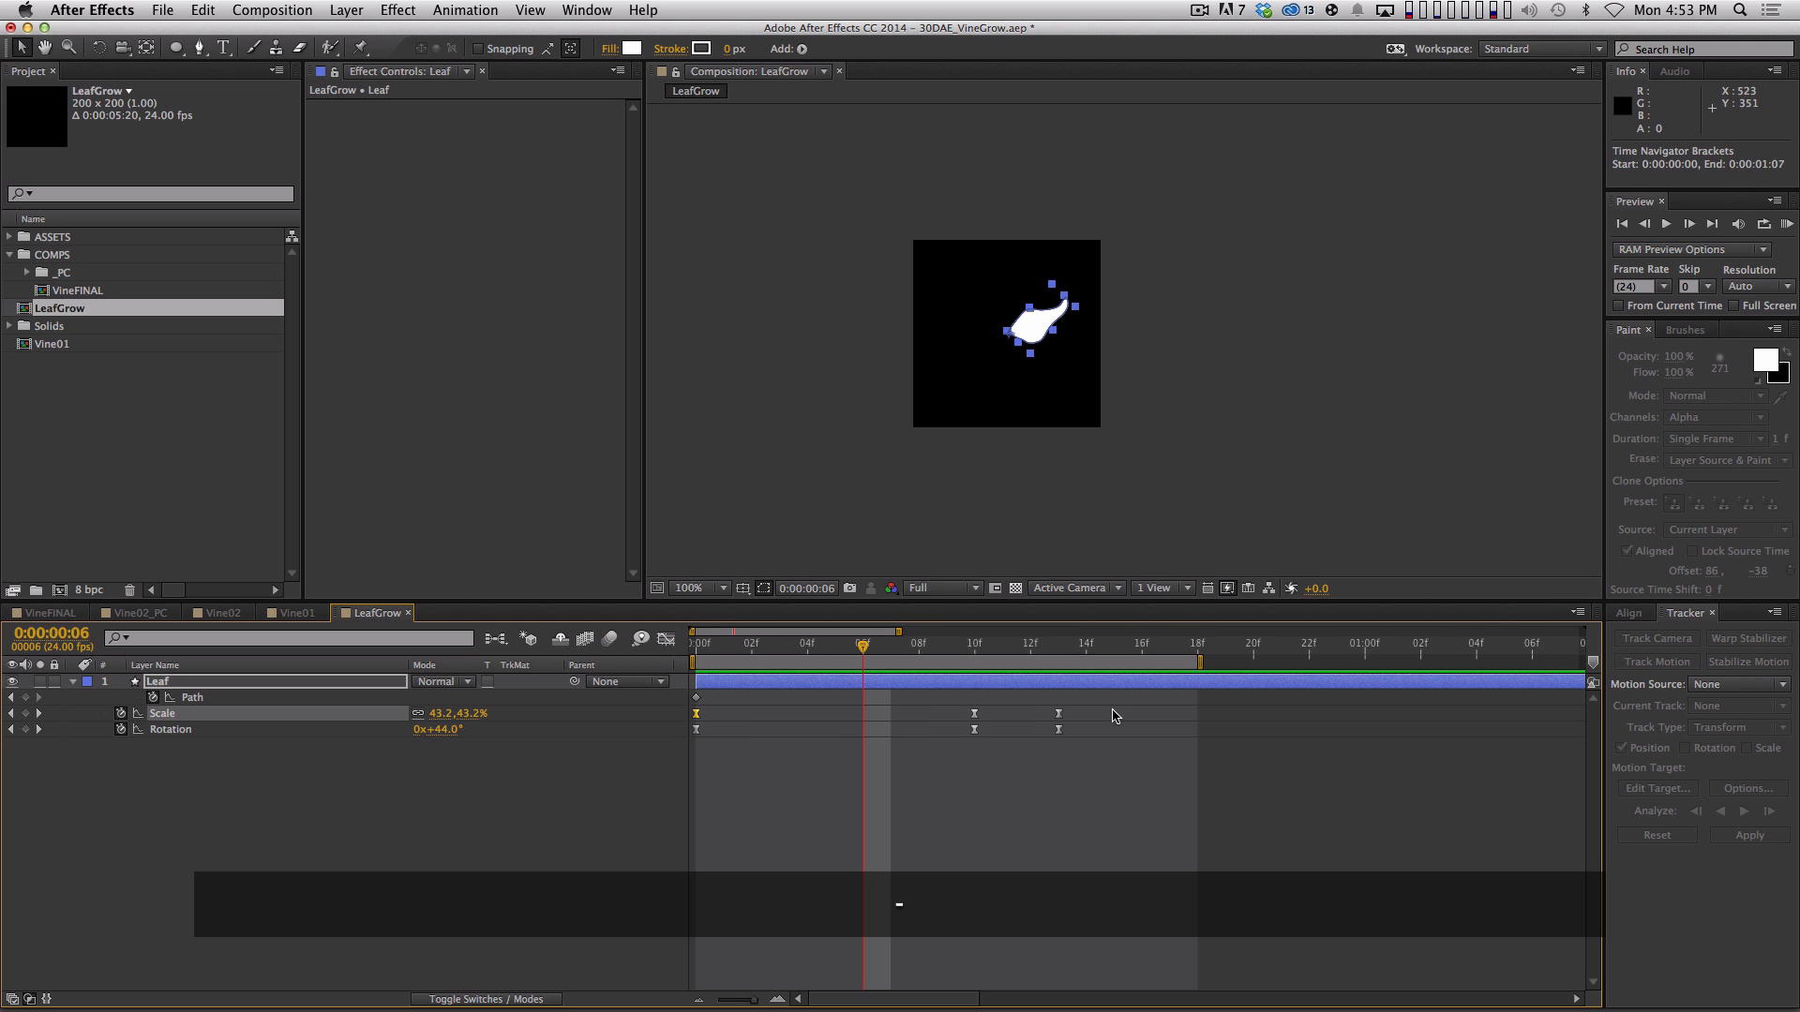
{"action": "left_click_drag", "start_coordinate": [1115, 706], "coordinate": [633, 806]}
{"action": "left_click_drag", "start_coordinate": [1060, 715], "coordinate": [1144, 718]}
{"action": "key", "text": "alt+0"}
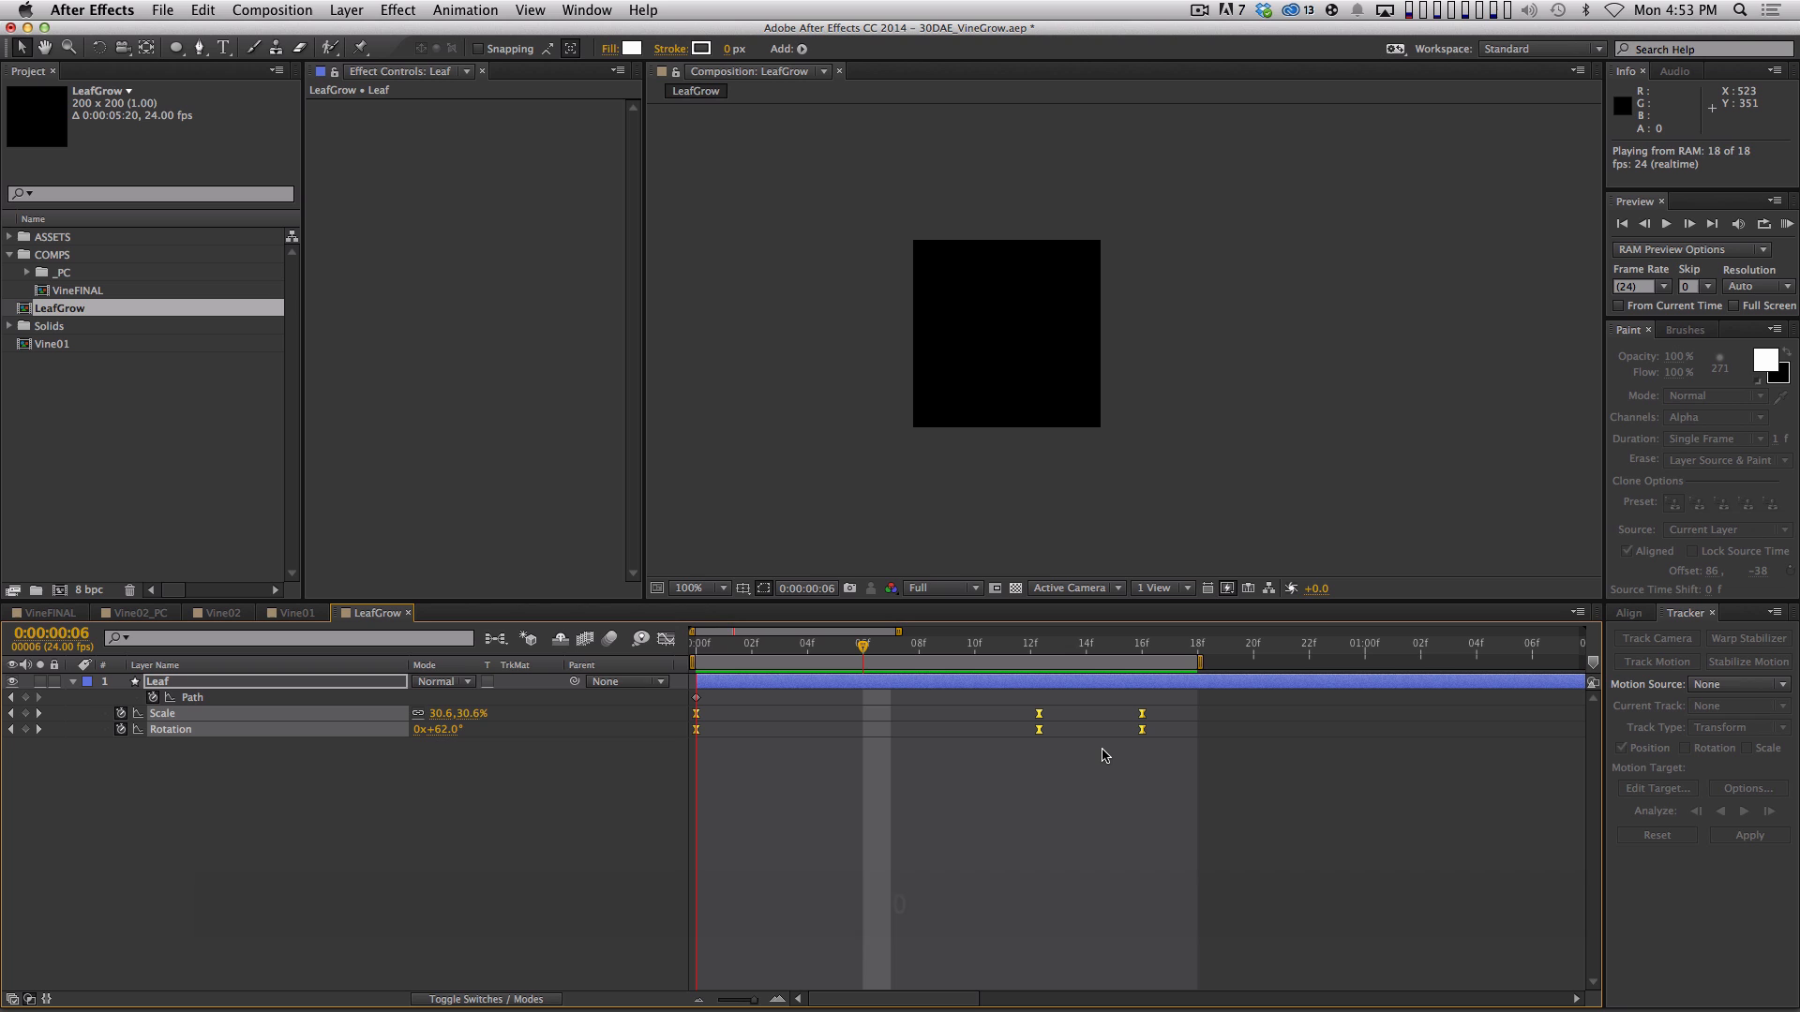
{"action": "key", "text": "space"}
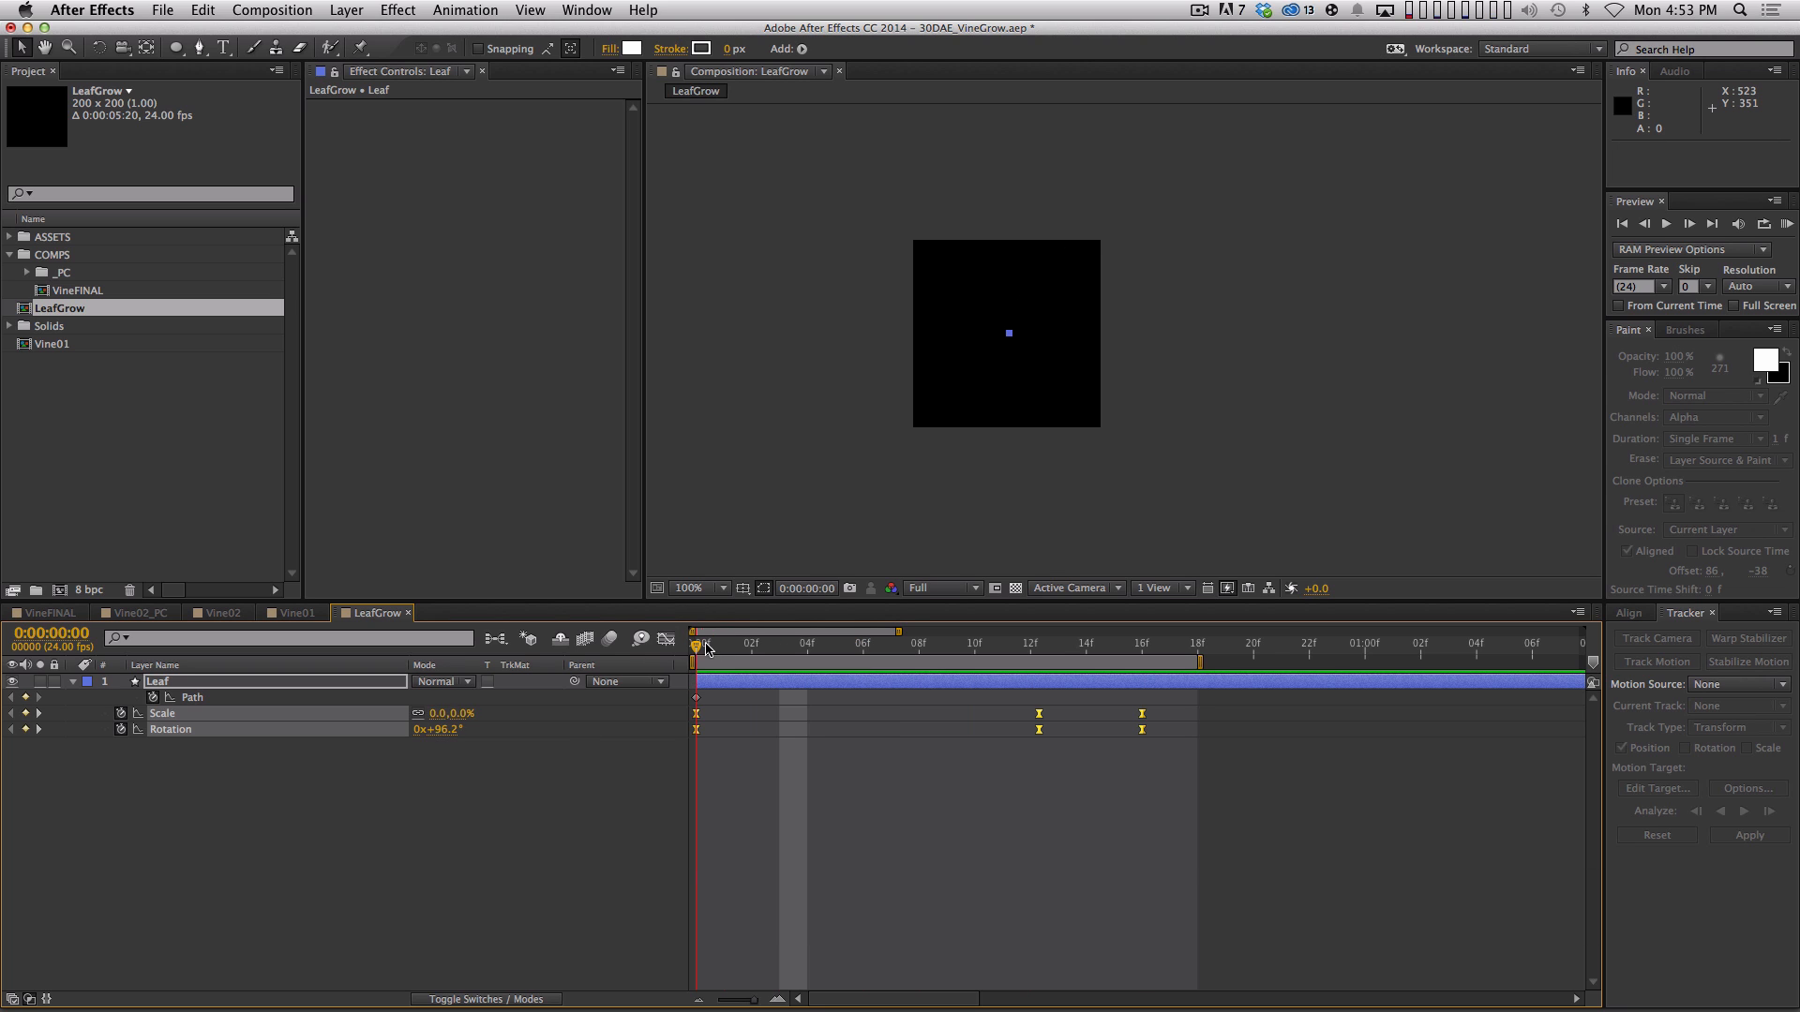
{"action": "key", "text": "space"}
{"action": "key", "text": "space"}
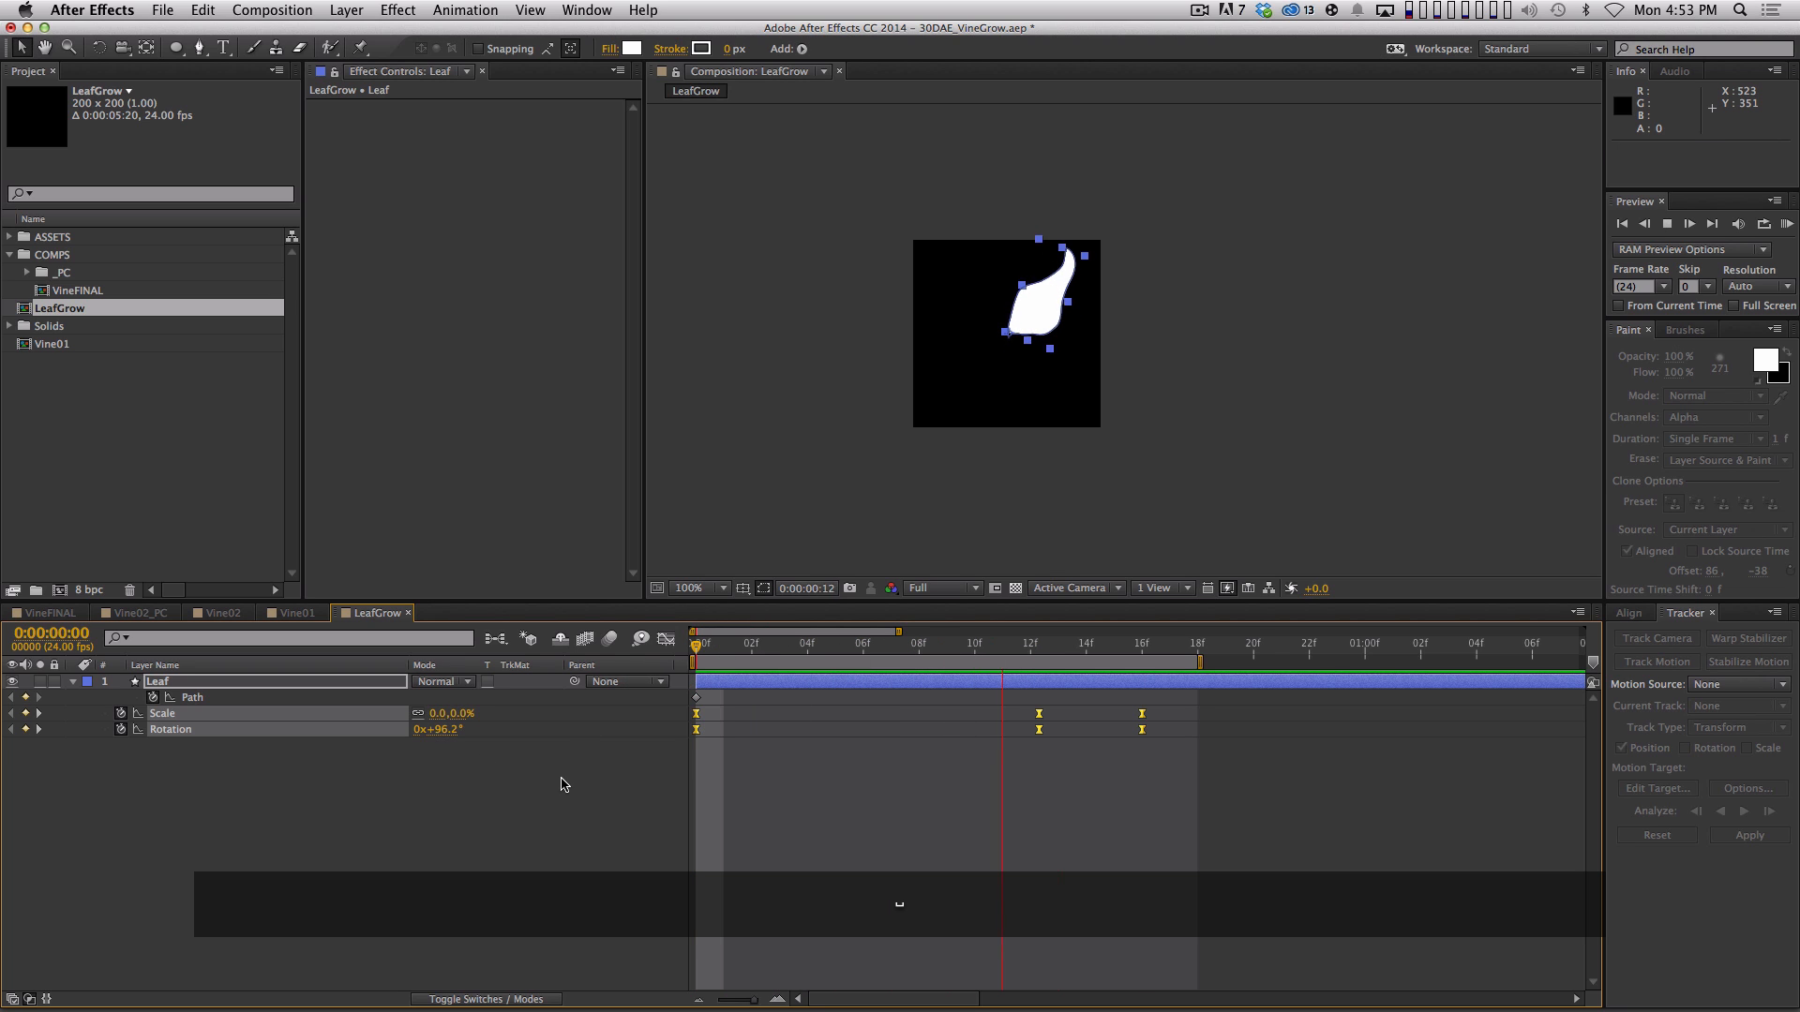
Add a Path keyframe at frame 16 to hold the leaf's finished shape
{"action": "left_click", "coordinate": [741, 658]}
{"action": "left_click_drag", "start_coordinate": [697, 645], "coordinate": [1113, 644]}
{"action": "key", "text": "shift"}
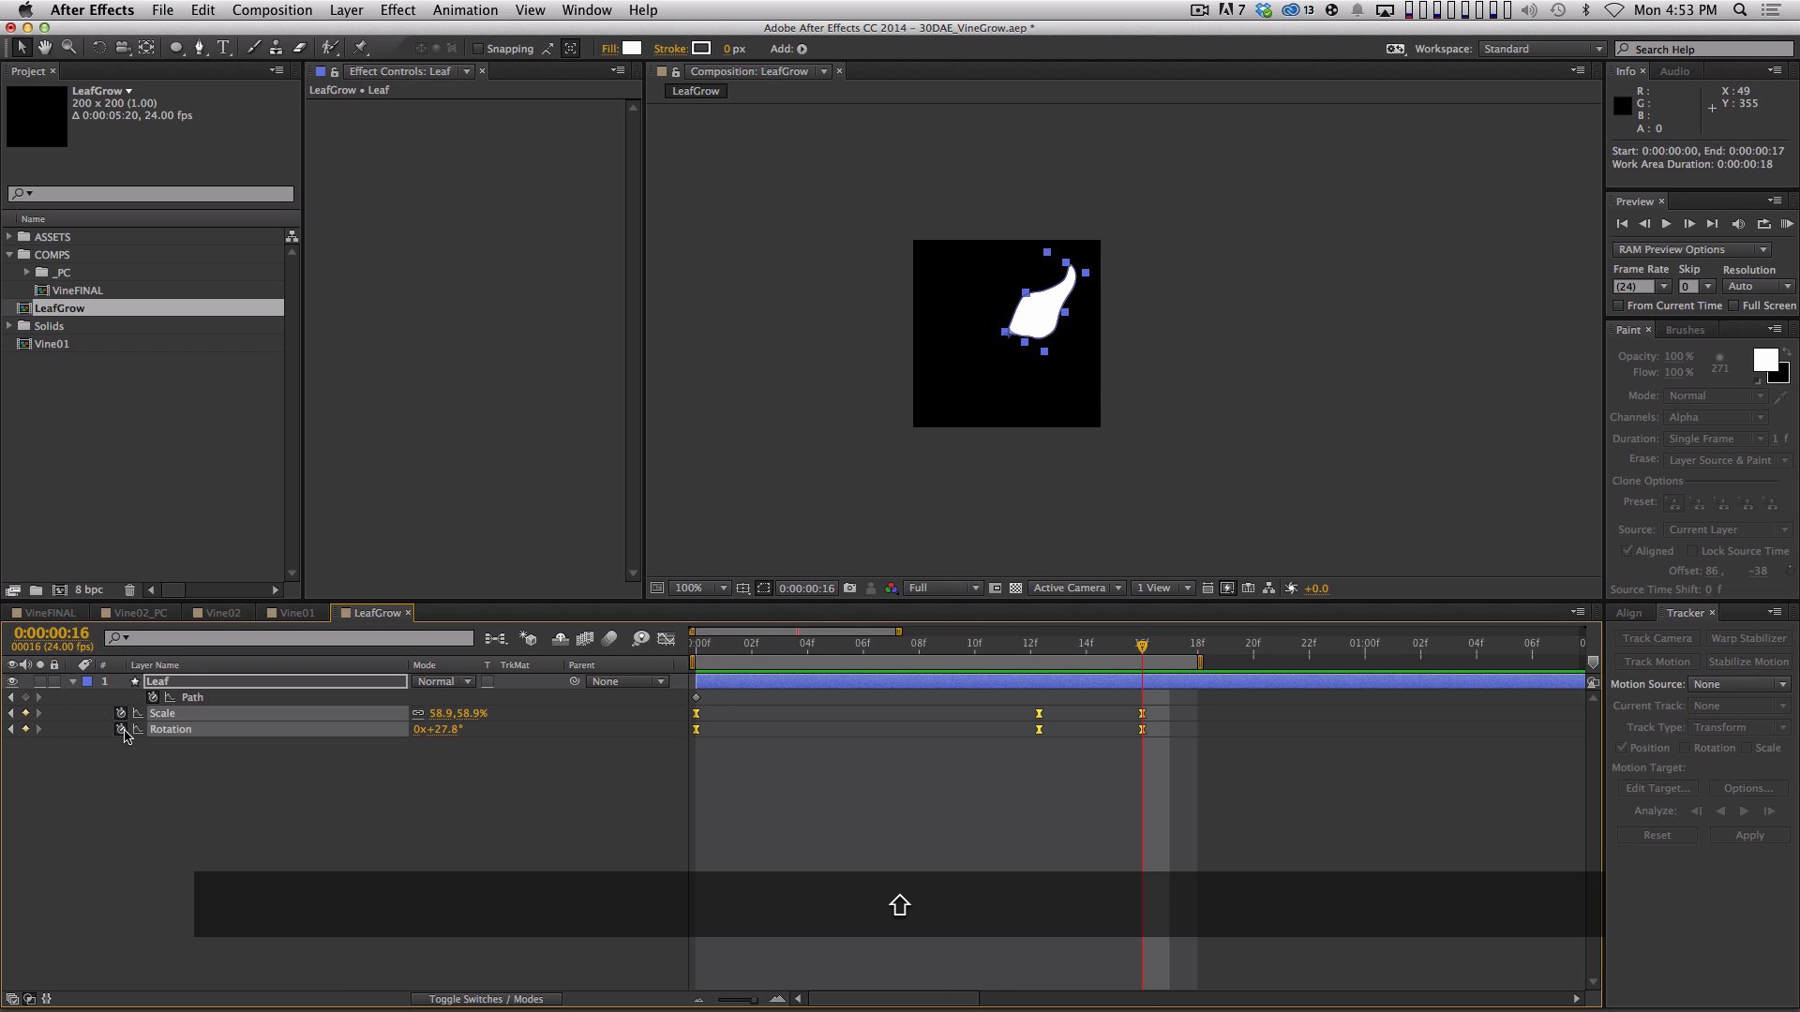
{"action": "left_click", "coordinate": [28, 697]}
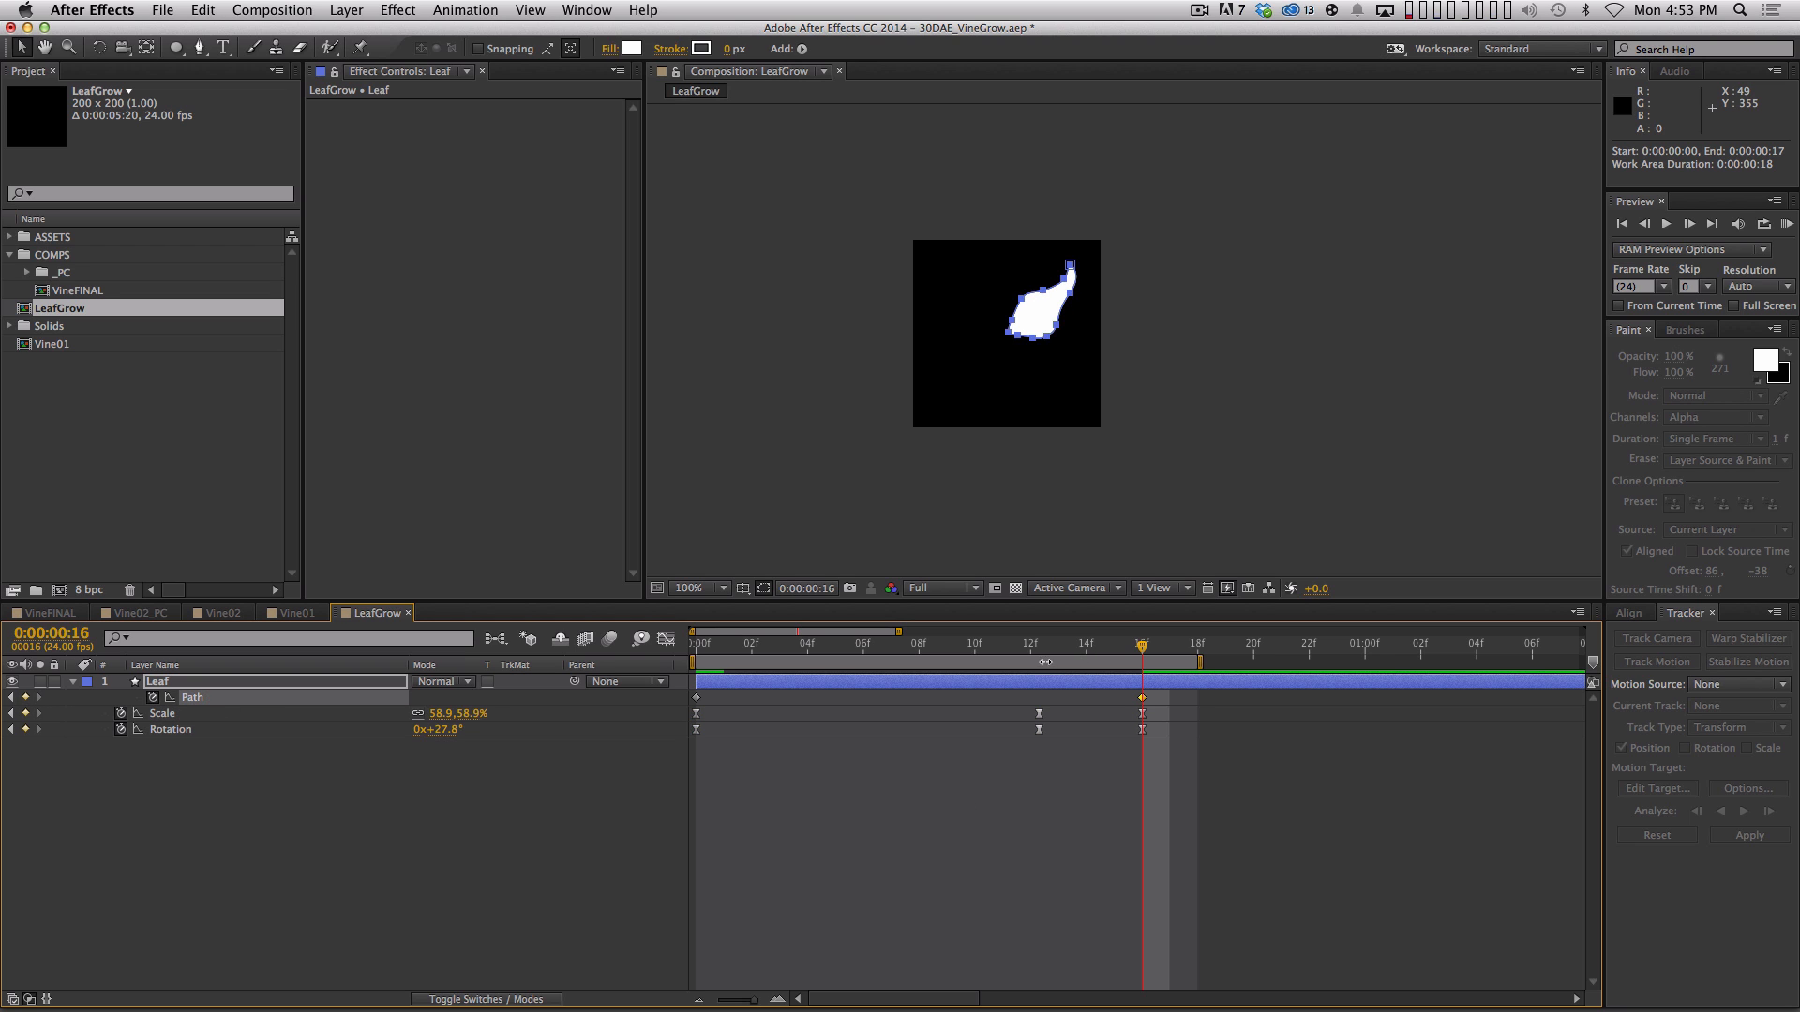
At frame 7, select the path points around the leaf's tip and rotate them 10.6° clockwise
{"action": "left_click_drag", "start_coordinate": [908, 645], "coordinate": [1015, 647]}
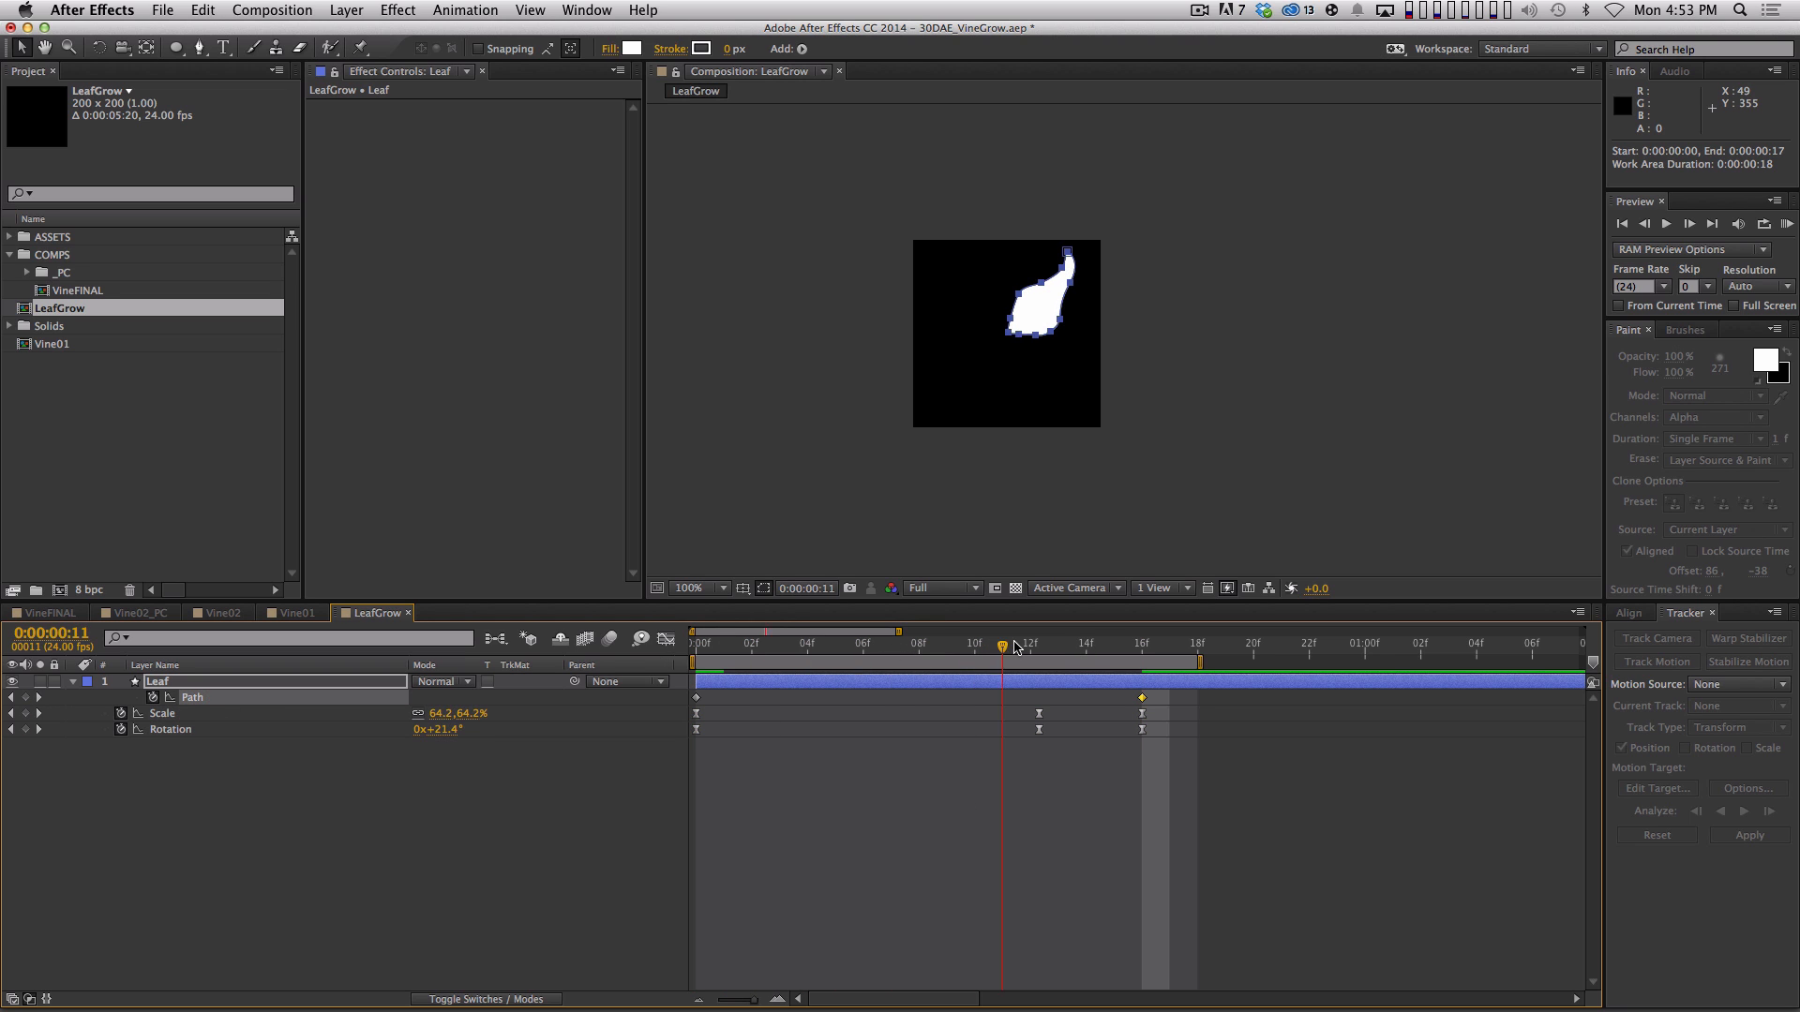
{"action": "left_click", "coordinate": [928, 866]}
{"action": "left_click", "coordinate": [714, 646]}
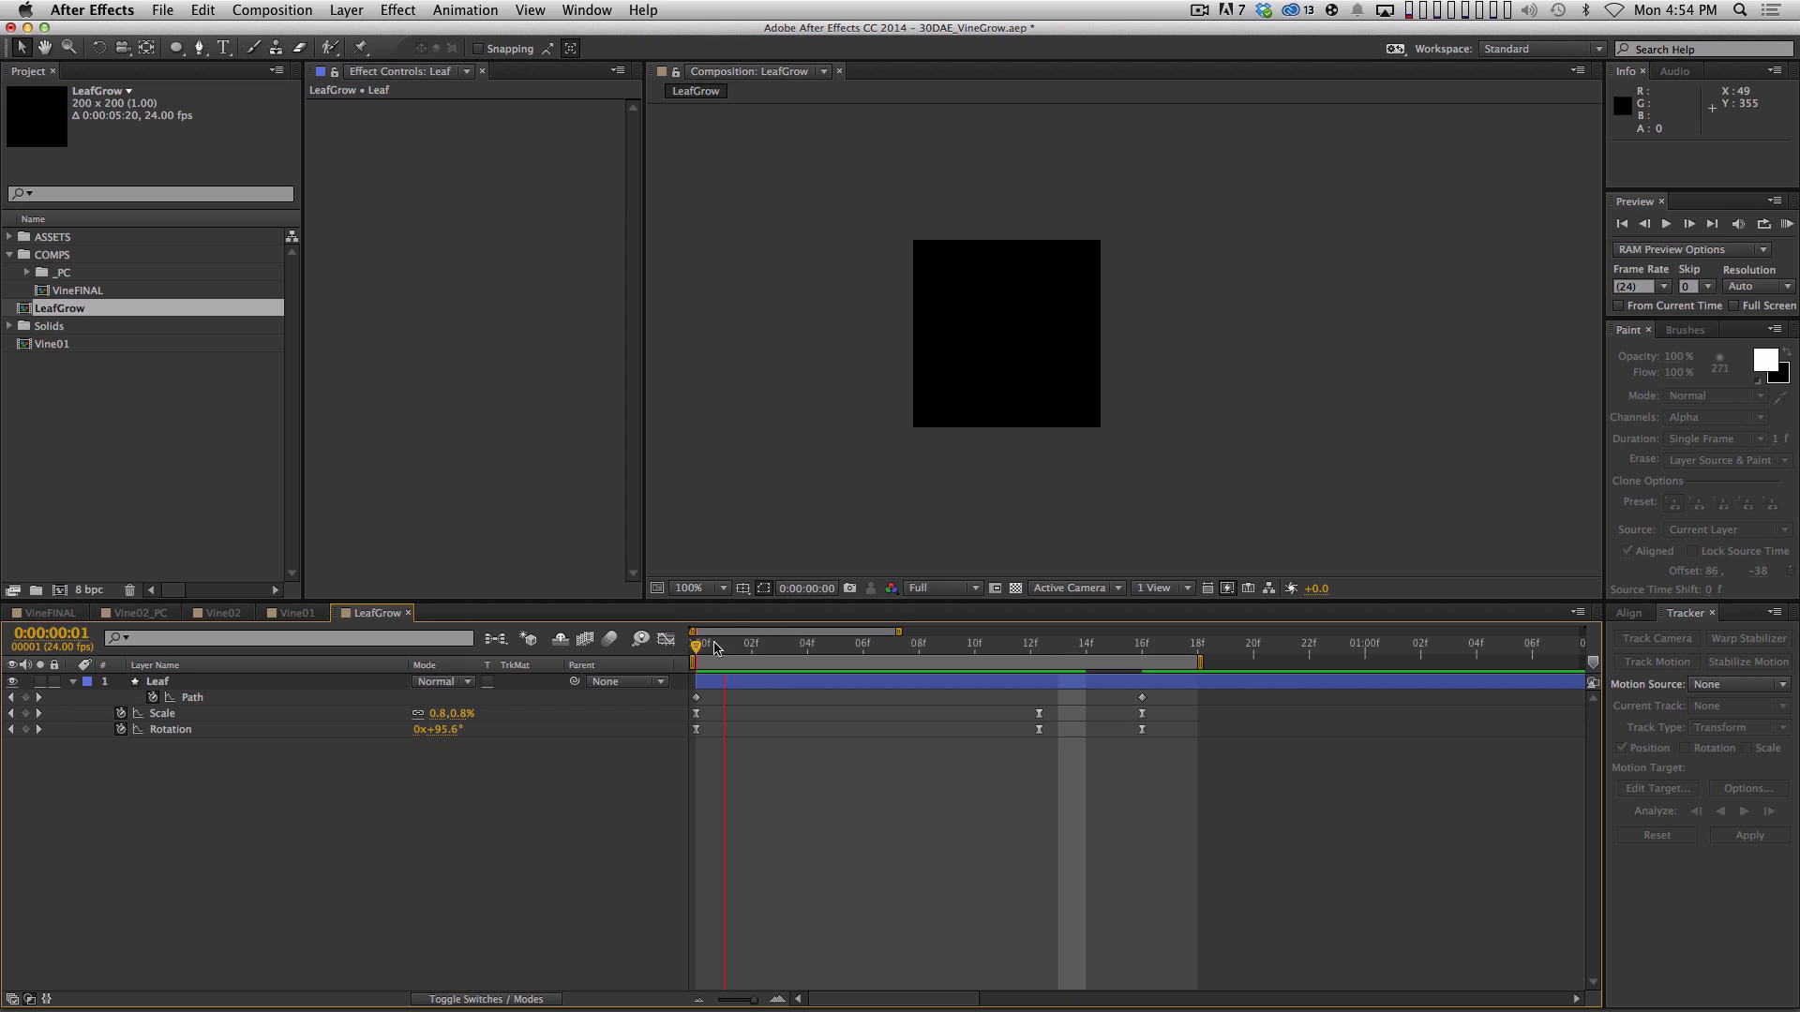
{"action": "left_click_drag", "start_coordinate": [775, 653], "coordinate": [881, 620]}
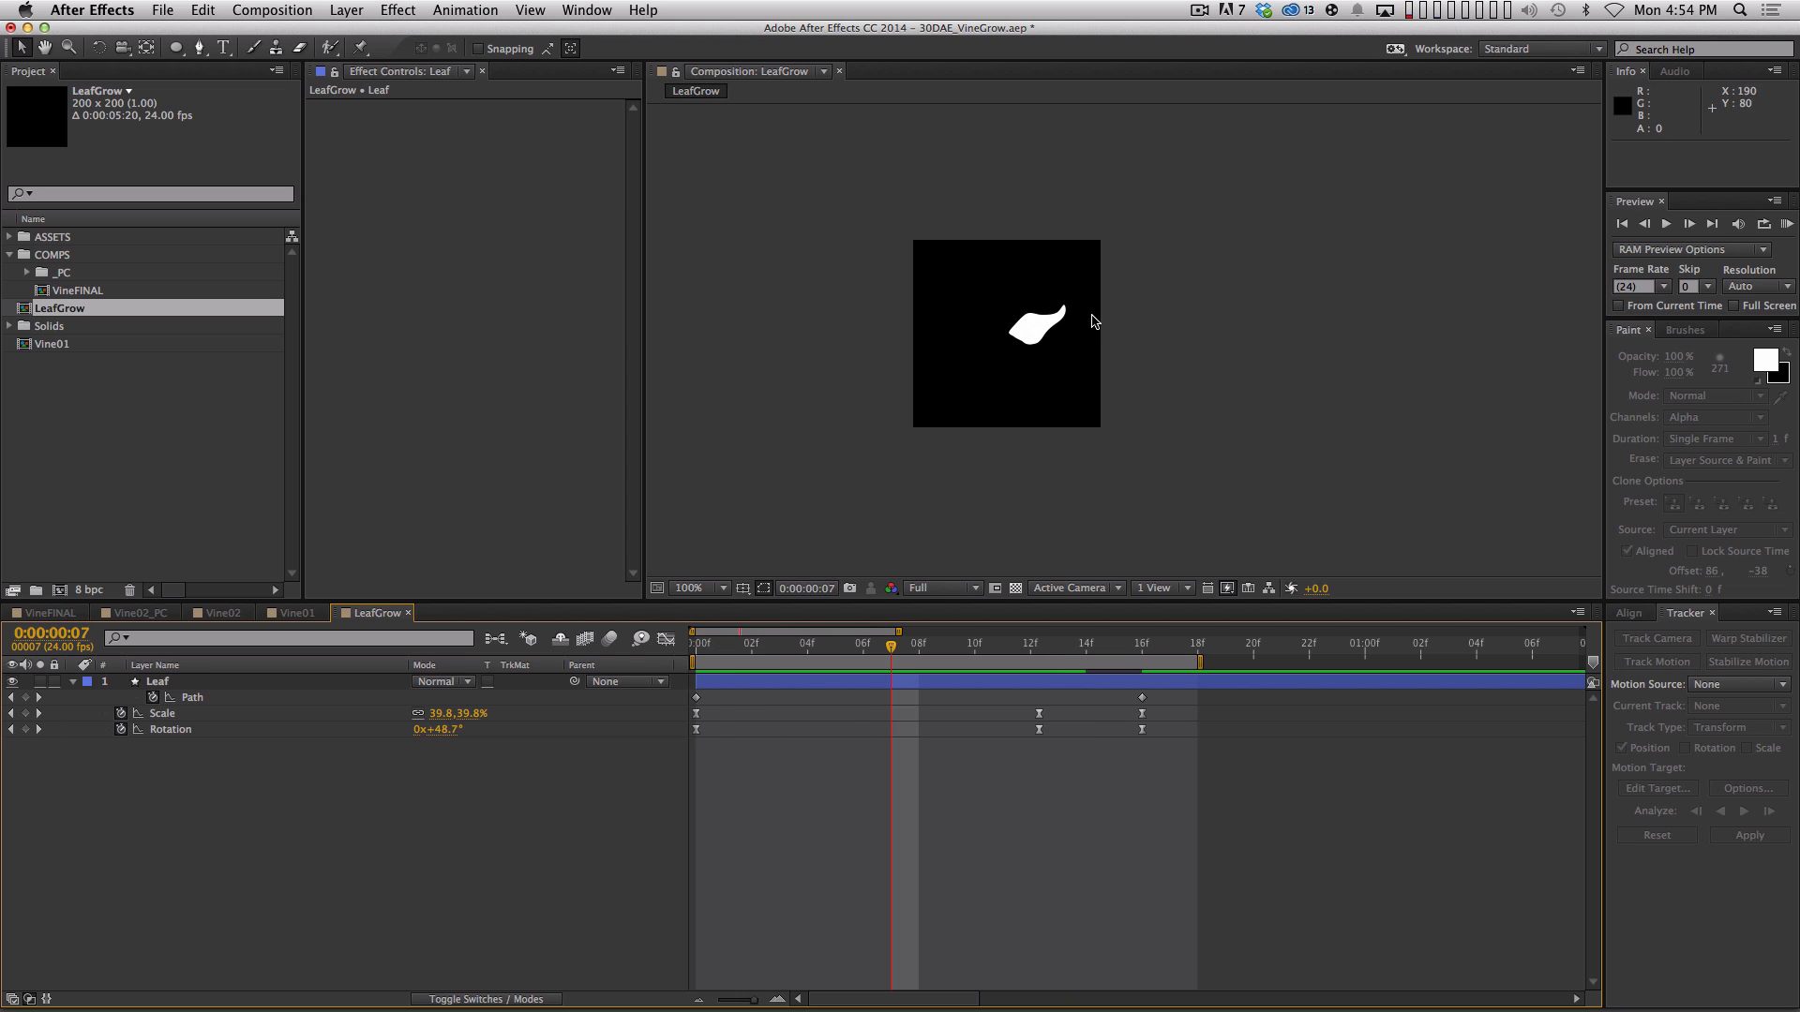
{"action": "left_click", "coordinate": [256, 676]}
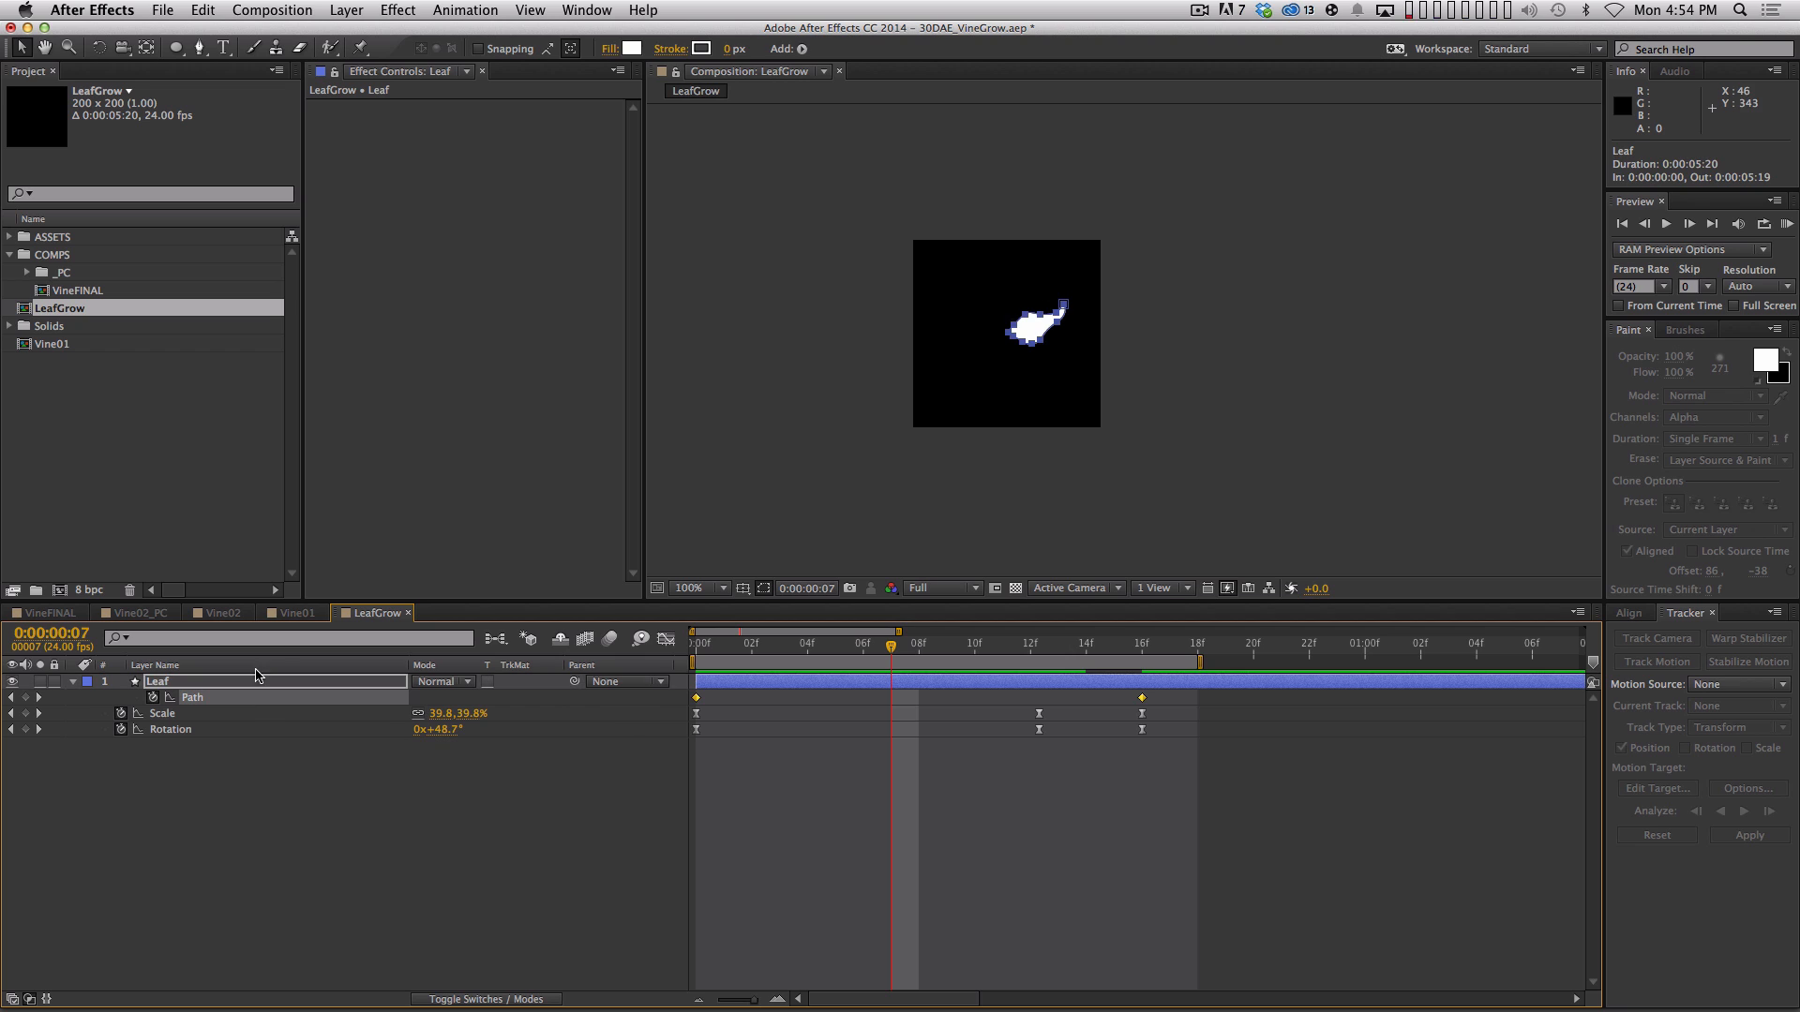
{"action": "key", "text": "period"}
{"action": "key", "text": "period"}
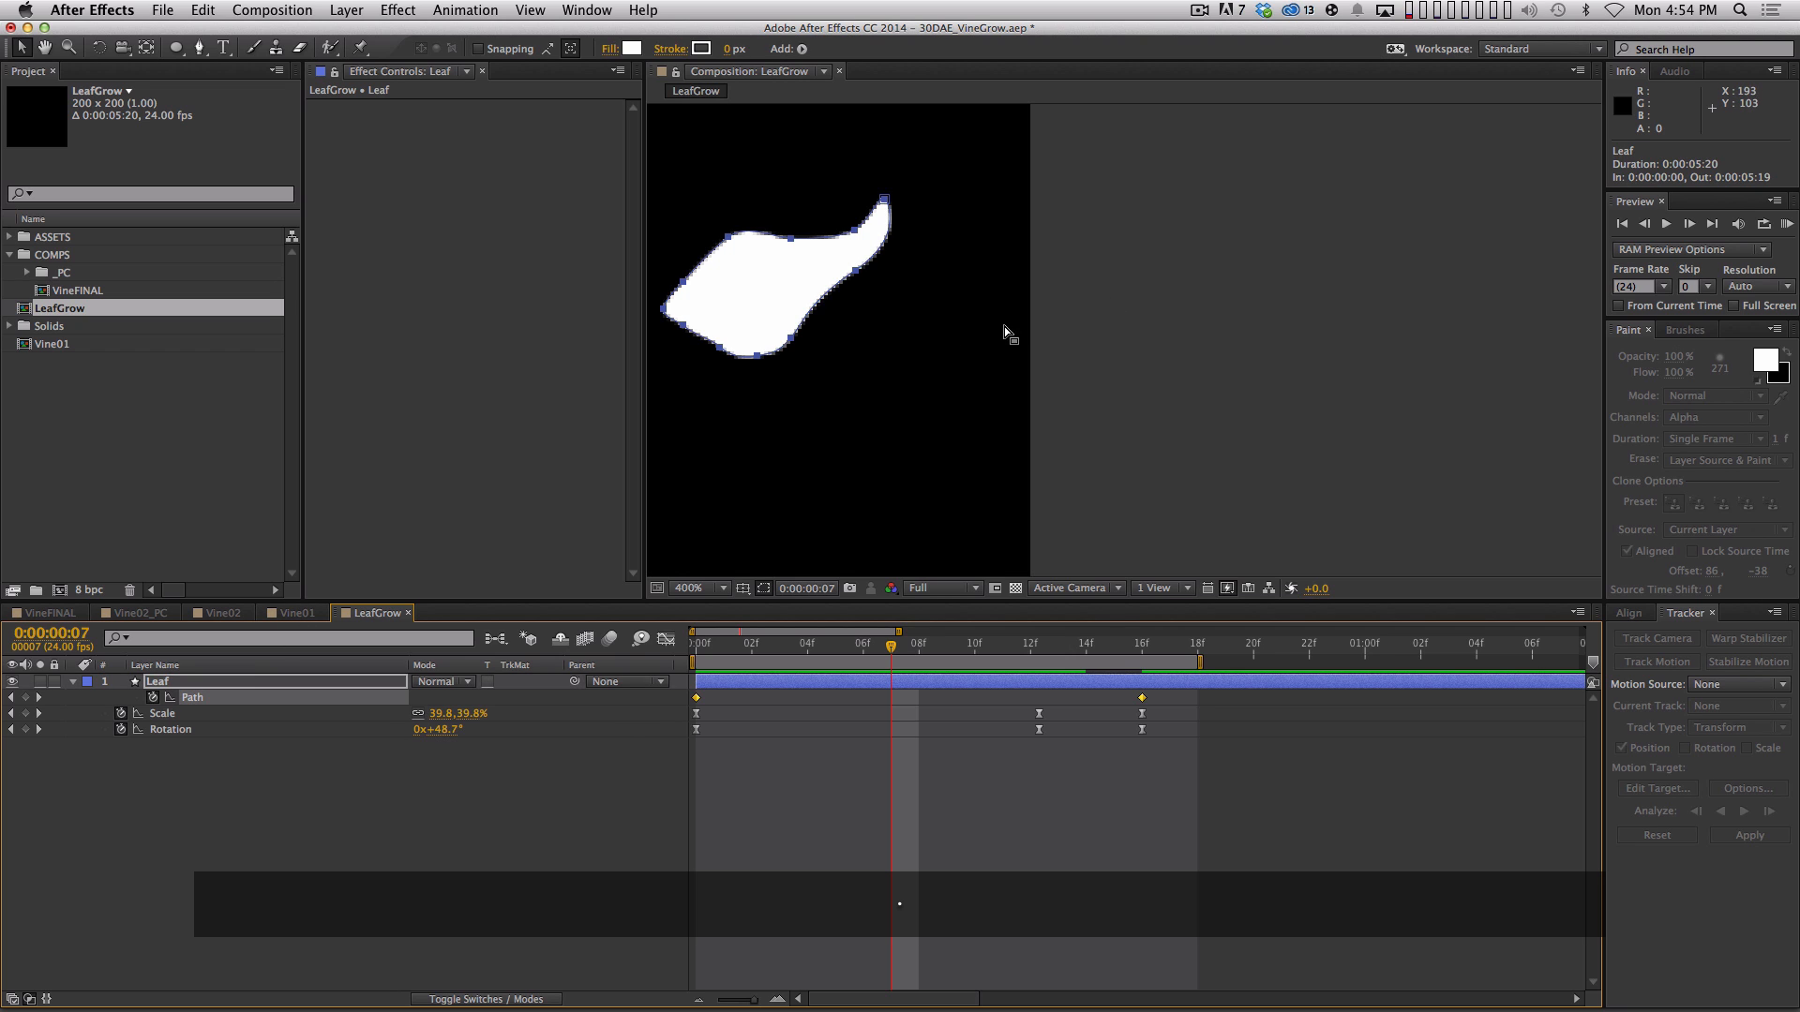
{"action": "key", "text": "space"}
{"action": "left_click_drag", "start_coordinate": [937, 302], "coordinate": [1006, 280]}
{"action": "left_click_drag", "start_coordinate": [889, 154], "coordinate": [1045, 298]}
{"action": "double_click", "coordinate": [954, 176]}
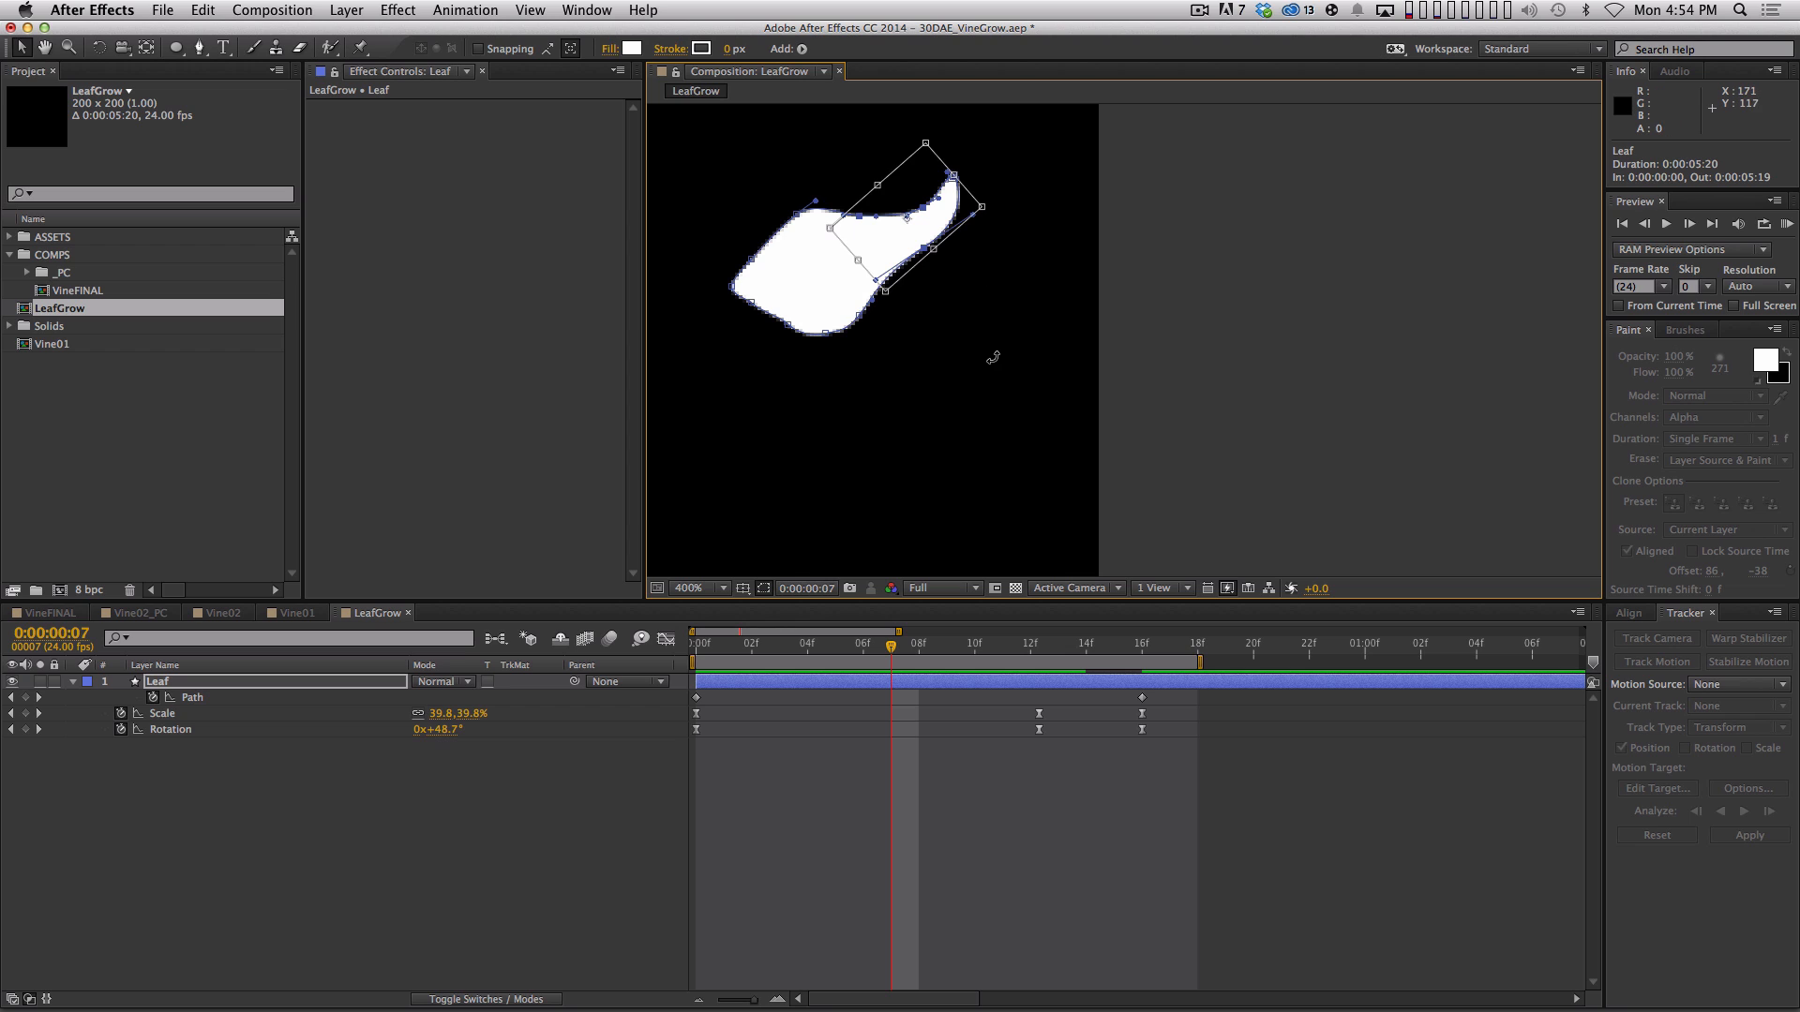
{"action": "left_click_drag", "start_coordinate": [995, 207], "coordinate": [992, 221]}
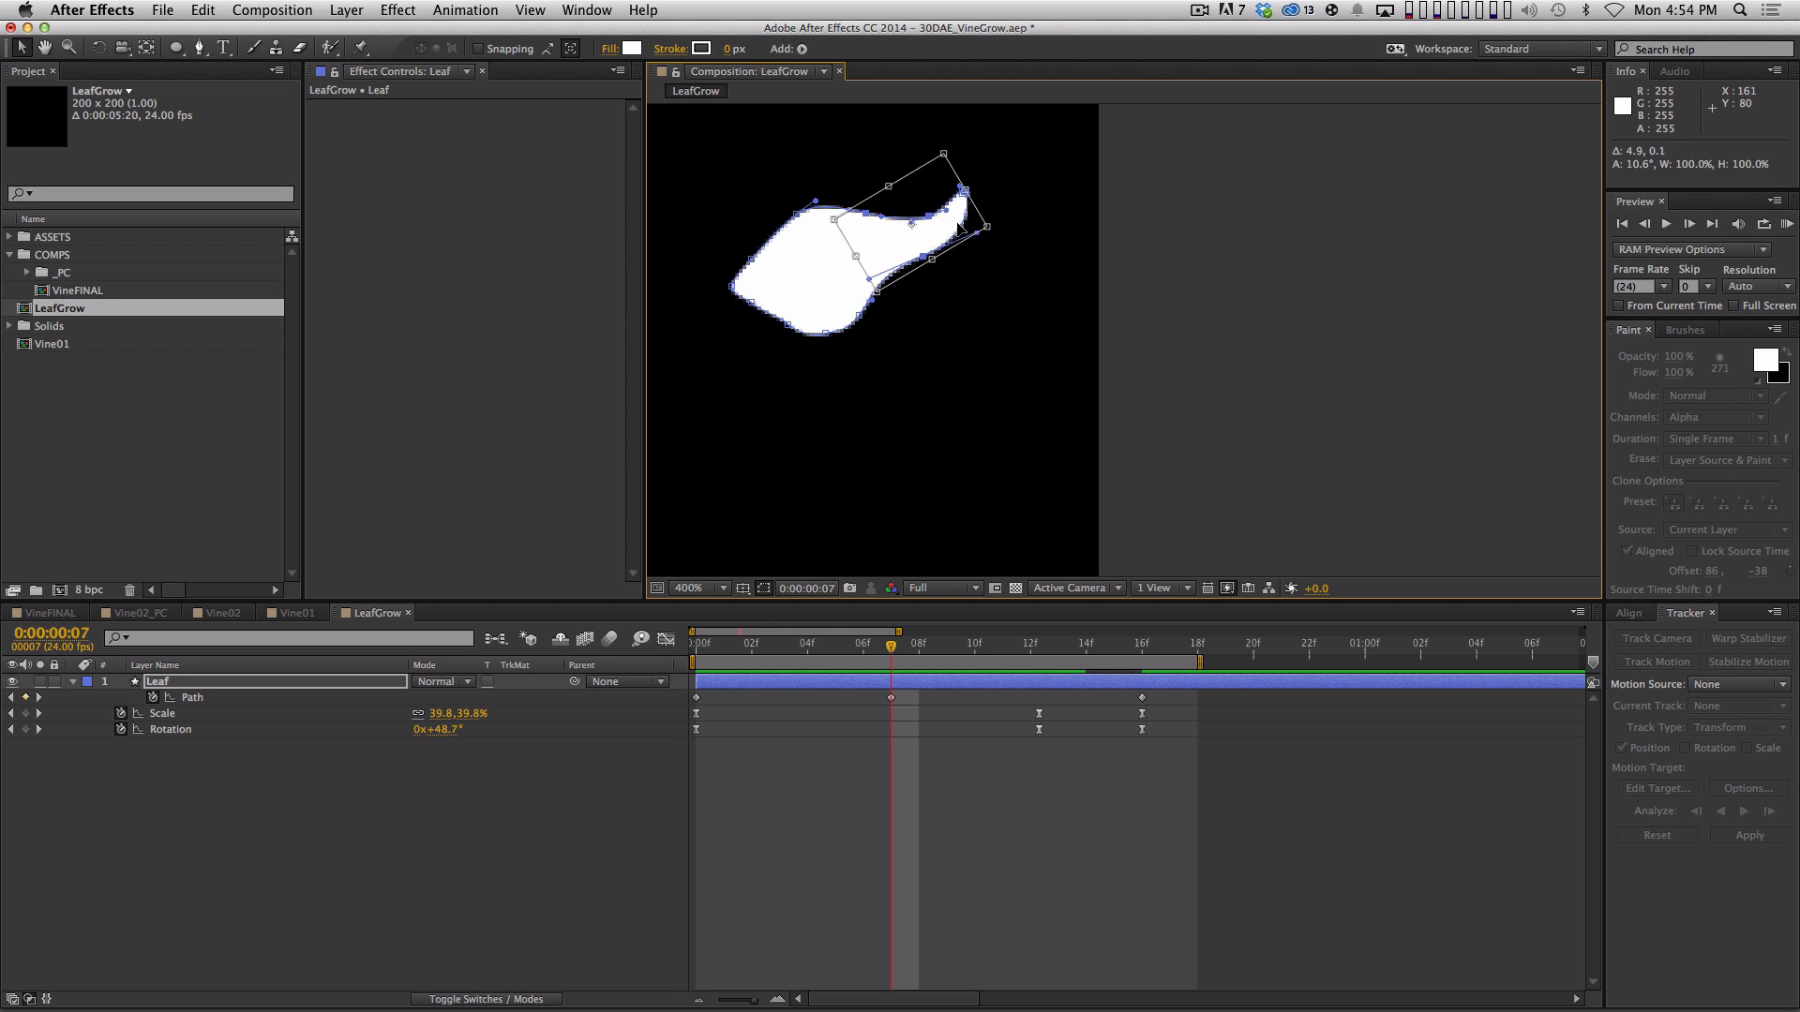
Move the leaf's outermost tip point down and to the right so the tip bends downward at frame 7
{"action": "left_click", "coordinate": [1103, 394]}
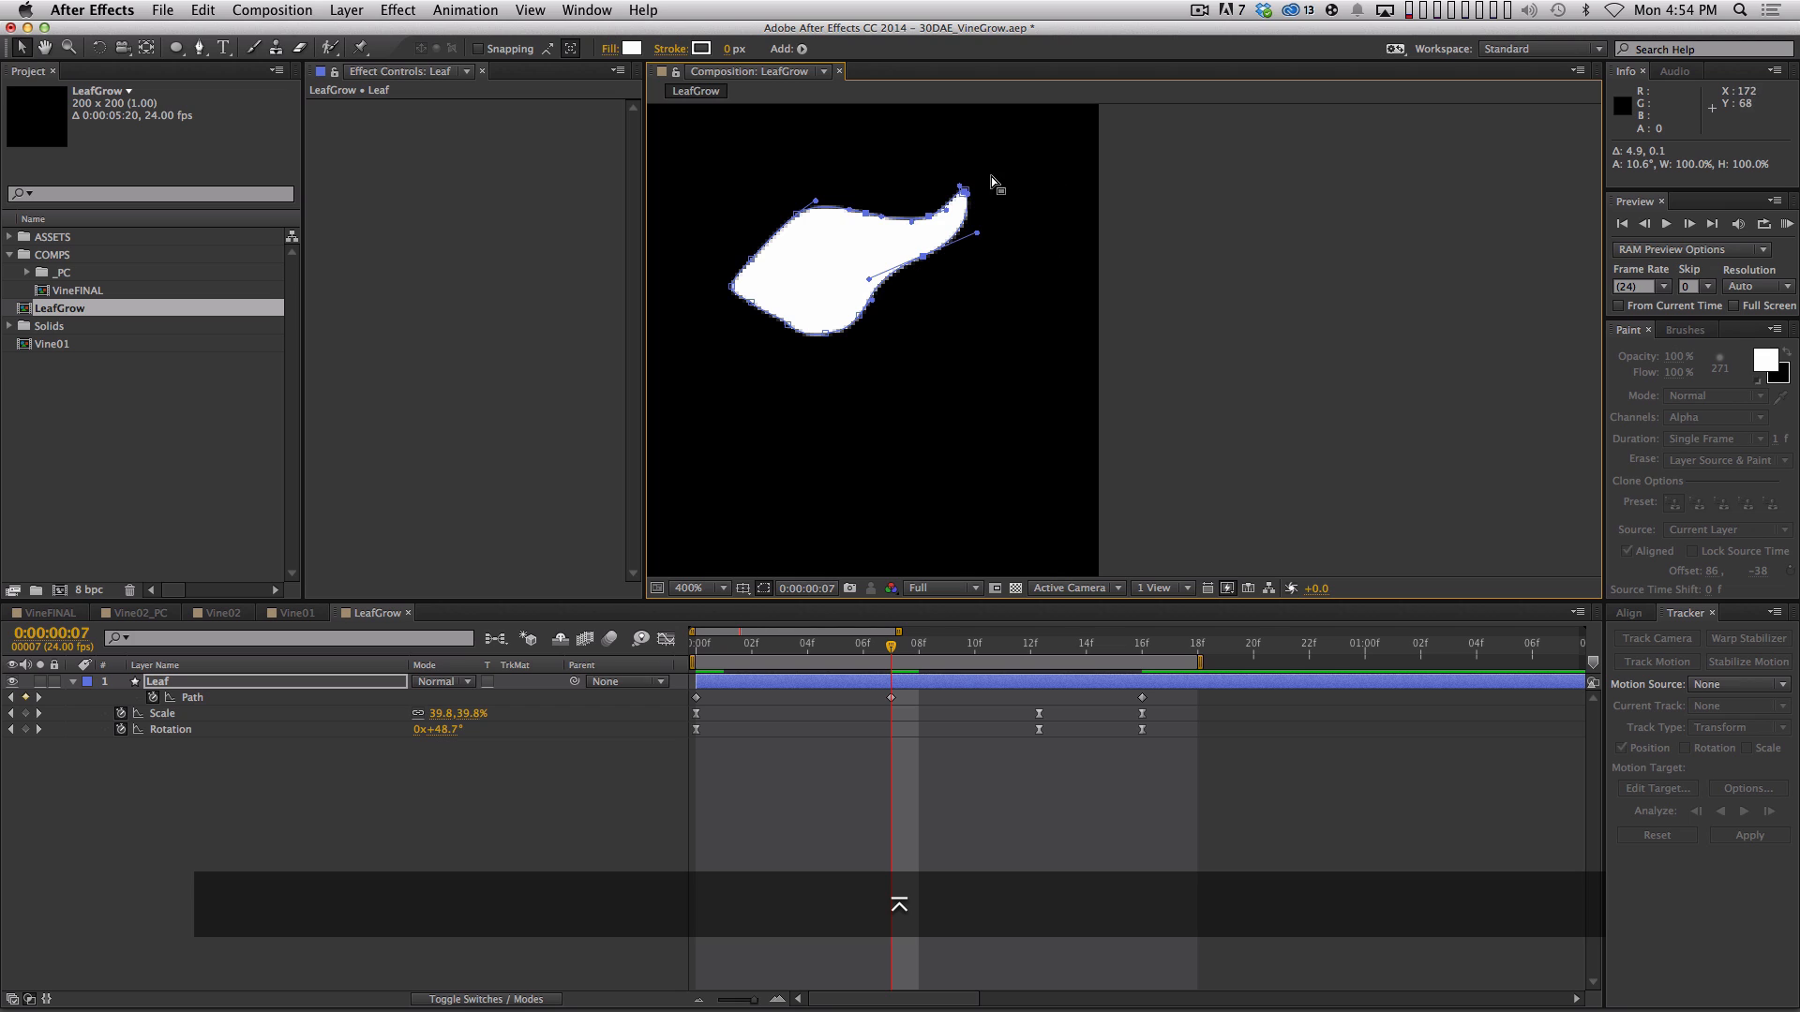
{"action": "left_click_drag", "start_coordinate": [965, 192], "coordinate": [992, 248]}
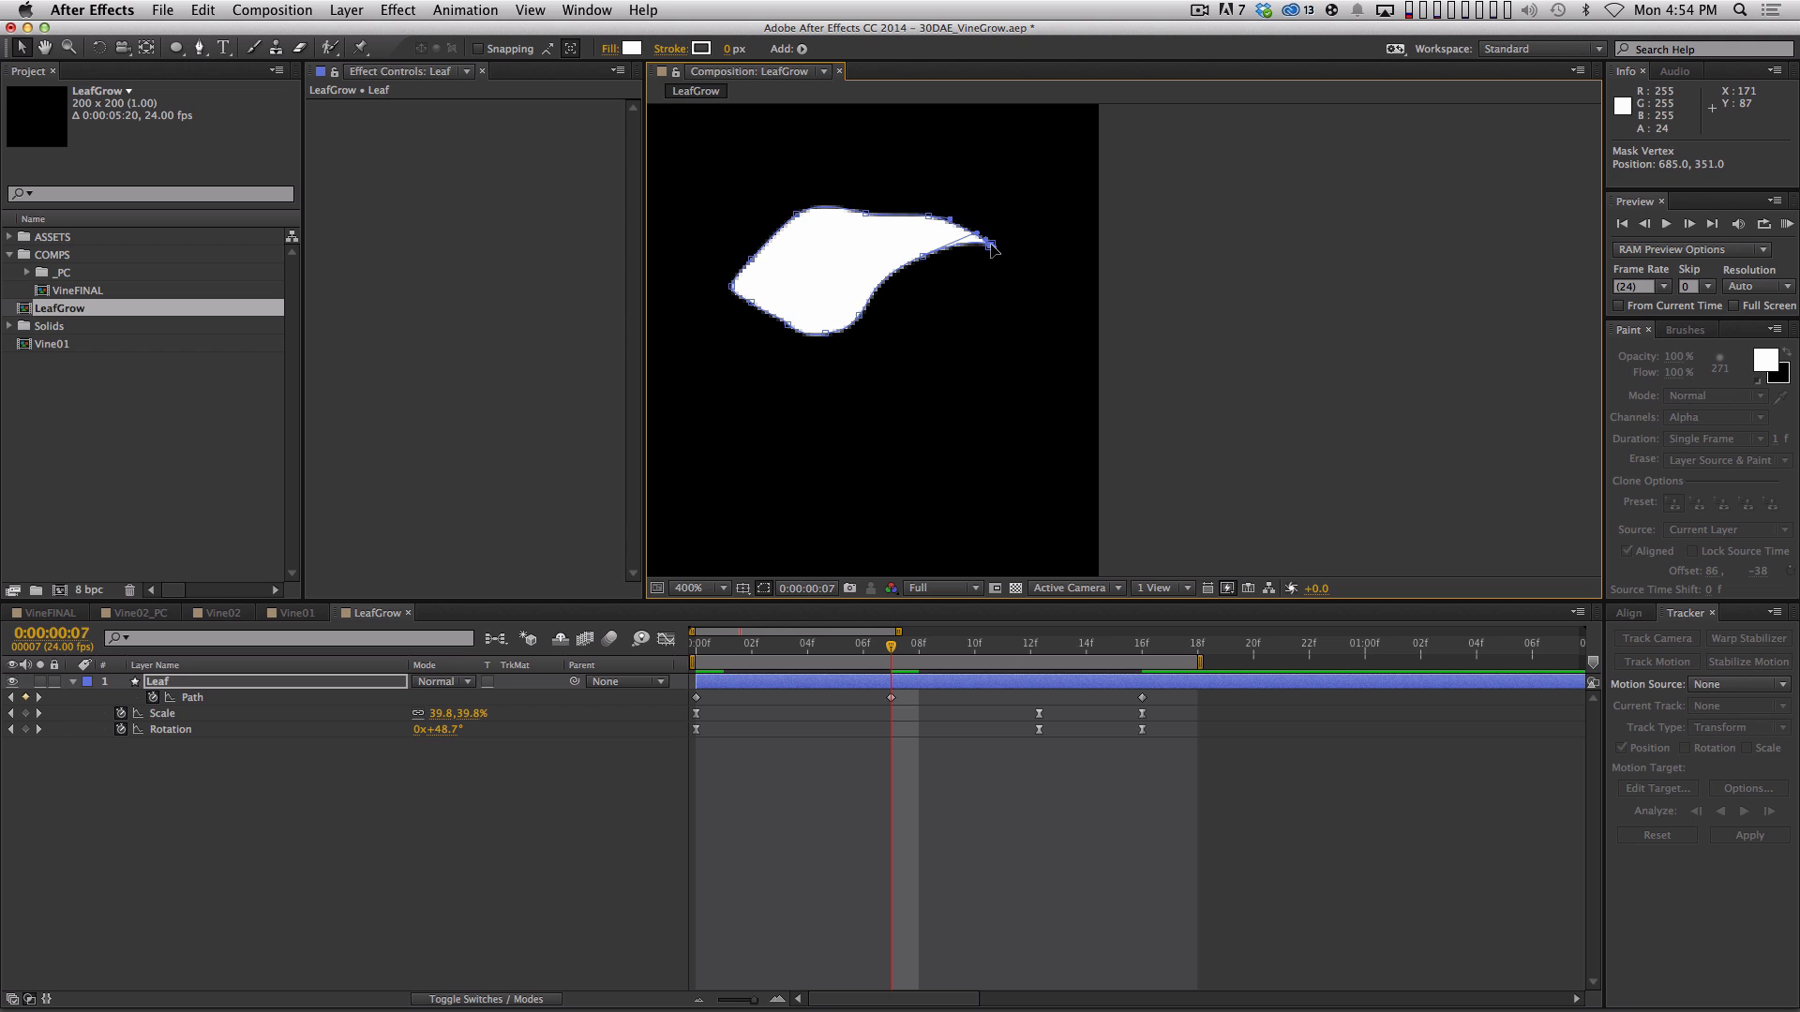
{"action": "left_click", "coordinate": [931, 842]}
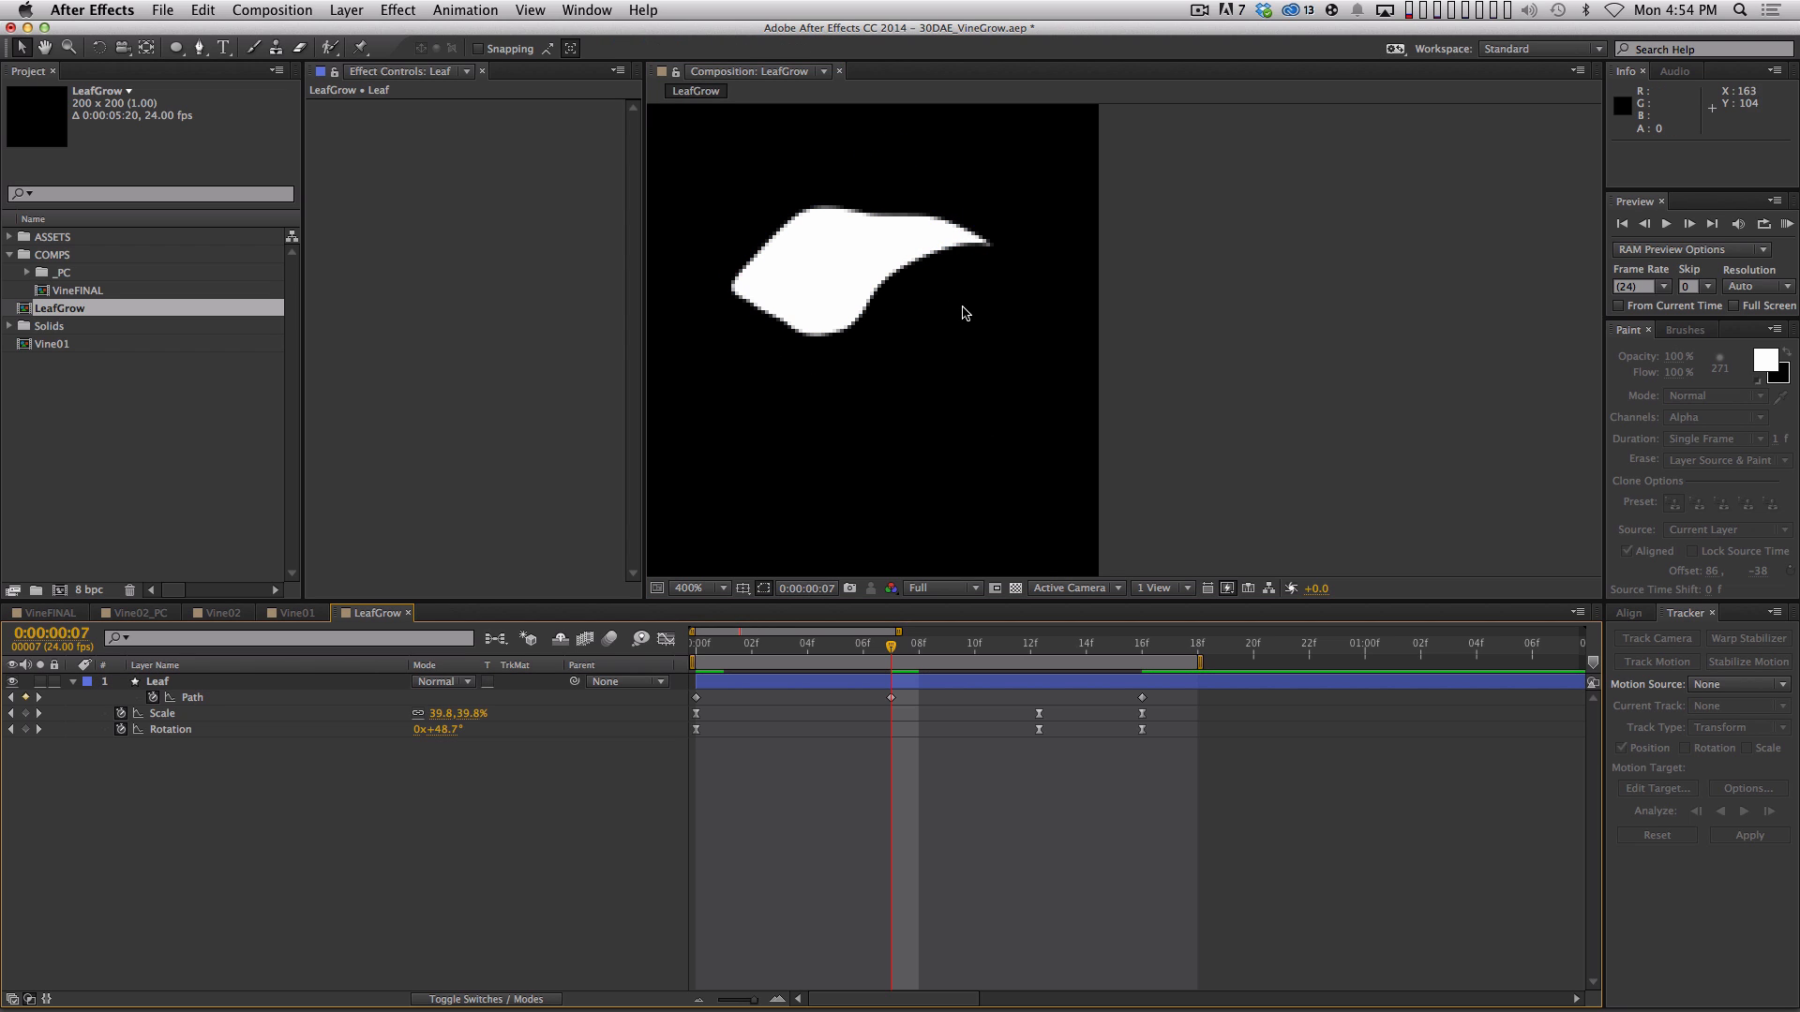
Step through the frames from 7 to 15 to examine how the leaf's shape changes
{"action": "key", "text": "Page_Down"}
{"action": "key", "text": "Page_Down"}
{"action": "key", "text": "Page_Down"}
{"action": "key", "text": "Page_Down"}
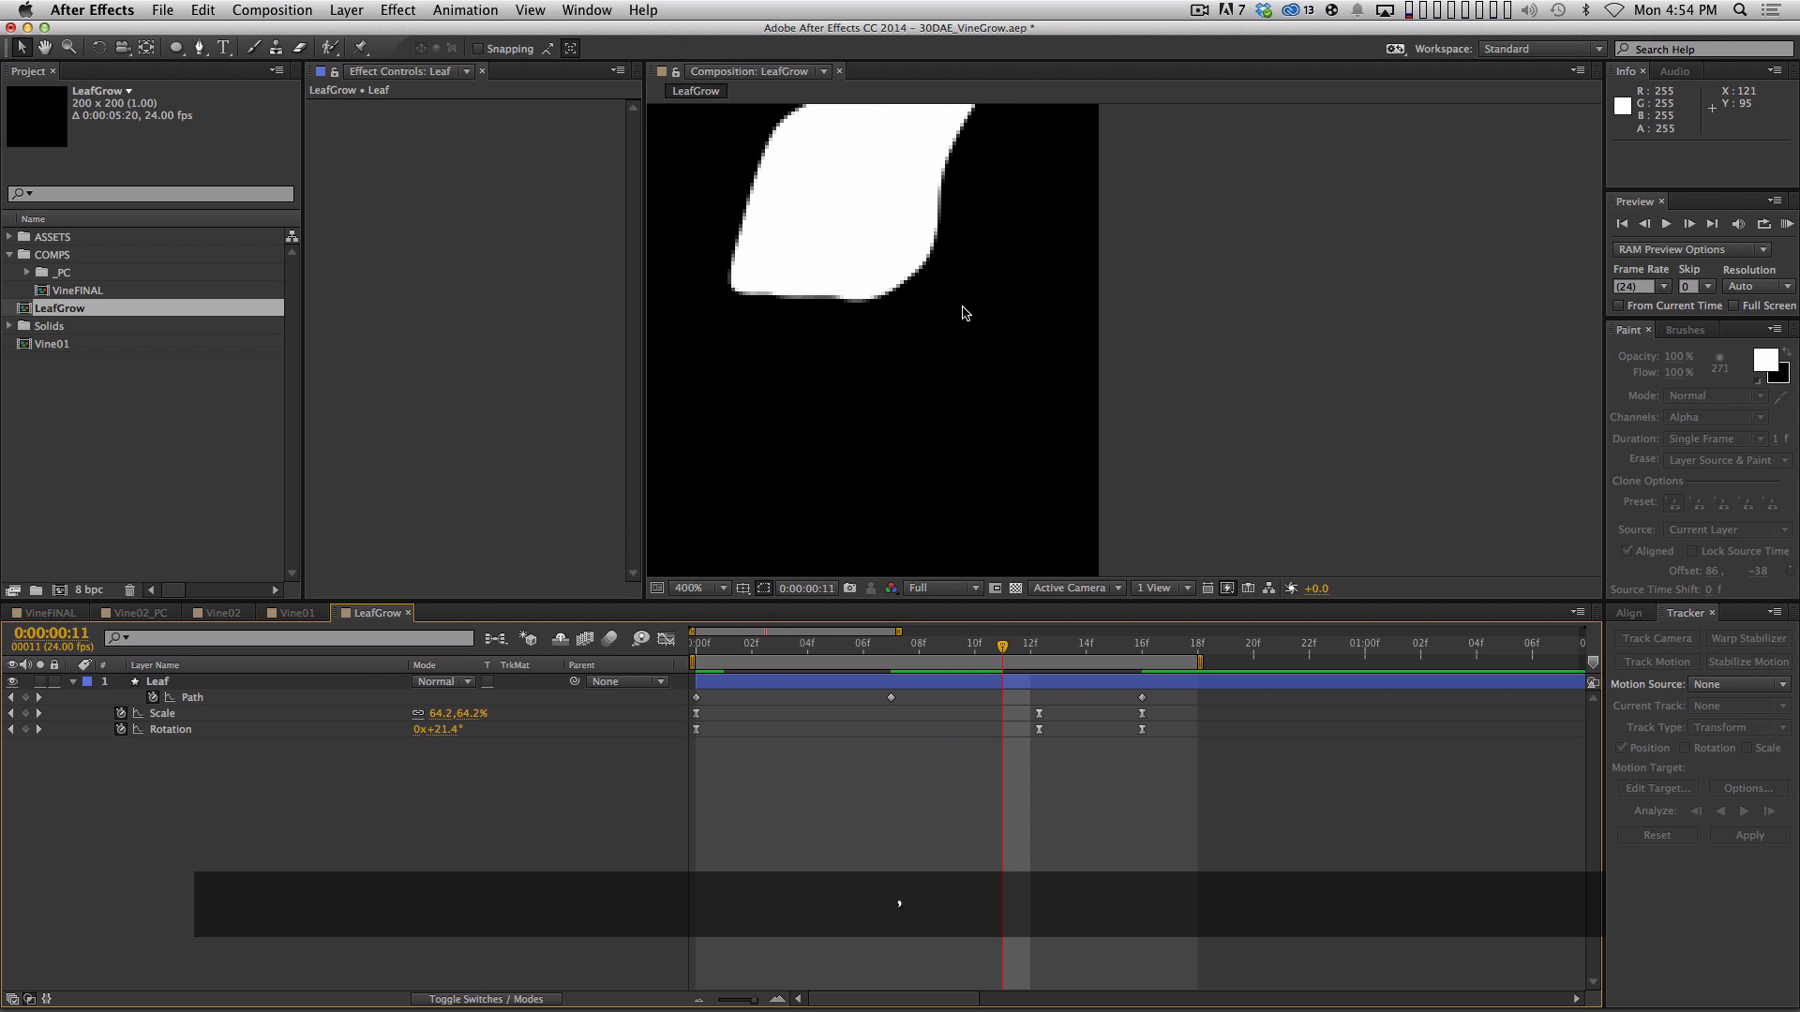
{"action": "key", "text": "comma"}
{"action": "key", "text": "Page_Down"}
{"action": "key", "text": "Page_Down"}
{"action": "key", "text": "Page_Down"}
{"action": "key", "text": "Page_Down"}
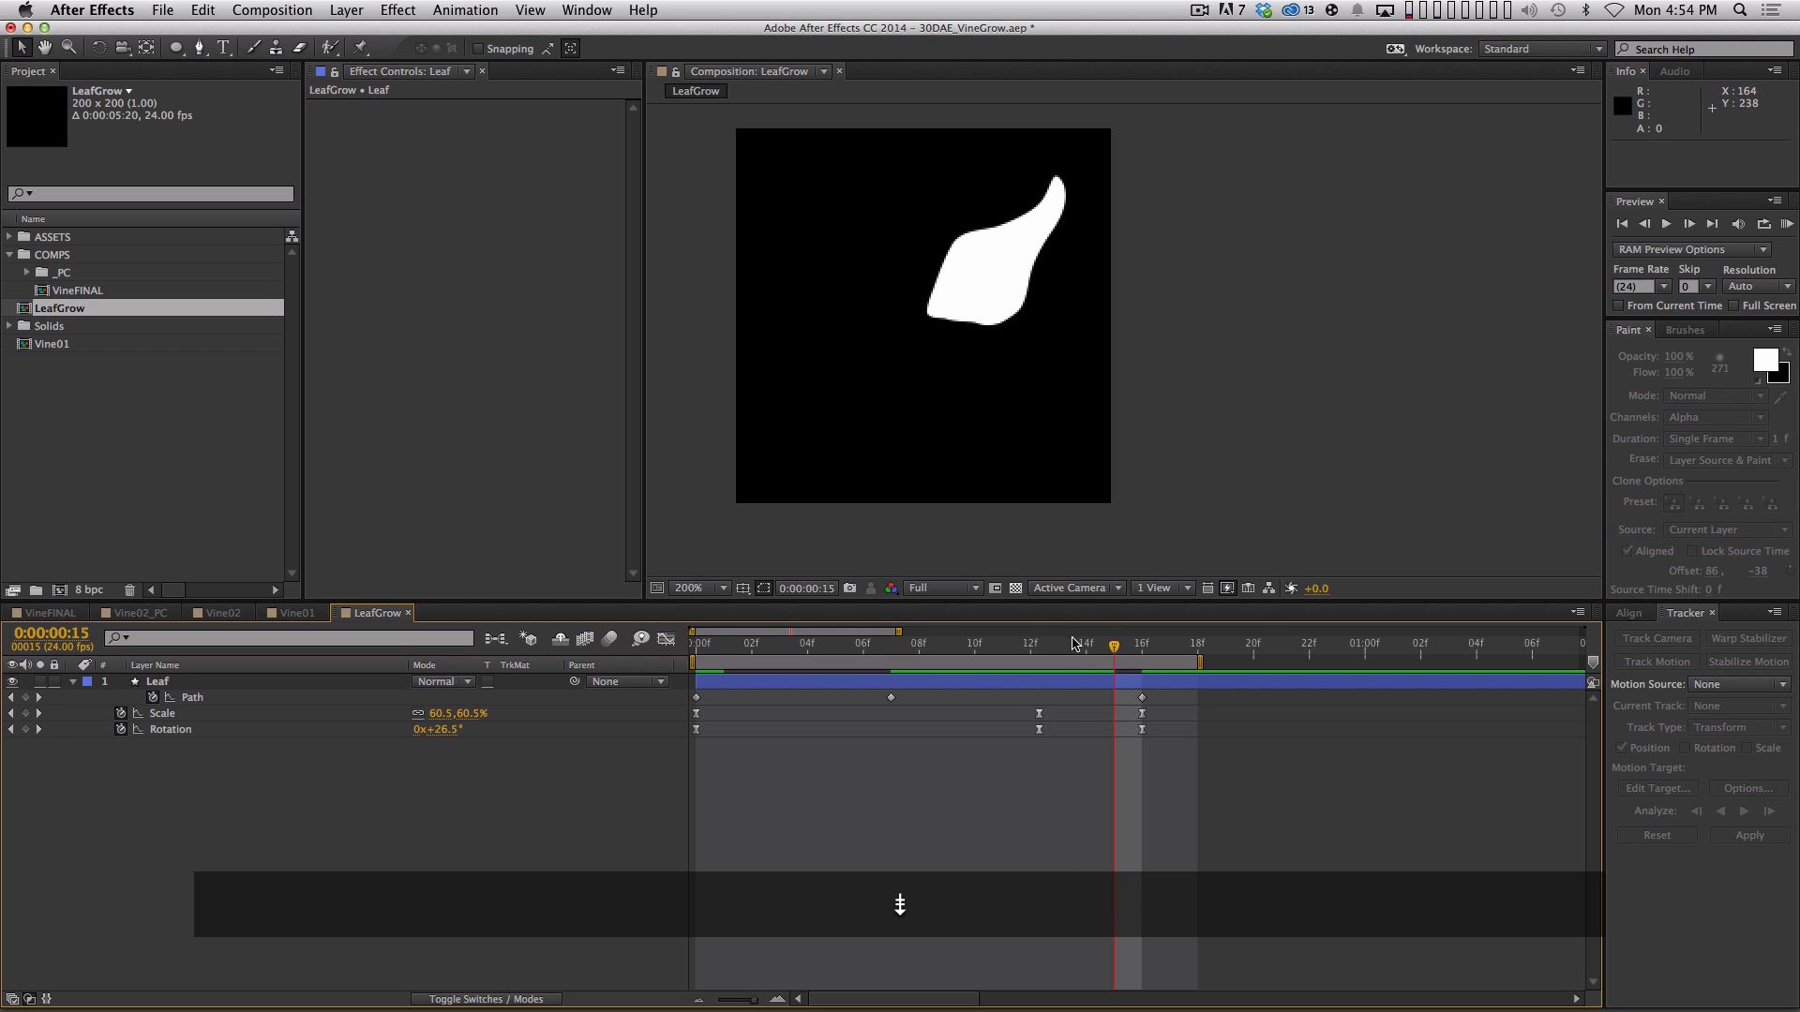
Copy the Path keyframe at frame 16 and paste it at frame 12
{"action": "left_click_drag", "start_coordinate": [1065, 644], "coordinate": [1041, 651]}
{"action": "mouse_move", "coordinate": [1142, 697]}
{"action": "left_mouse_down"}
{"action": "mouse_move", "coordinate": [1040, 715]}
{"action": "mouse_move", "coordinate": [1143, 717]}
{"action": "left_mouse_up"}
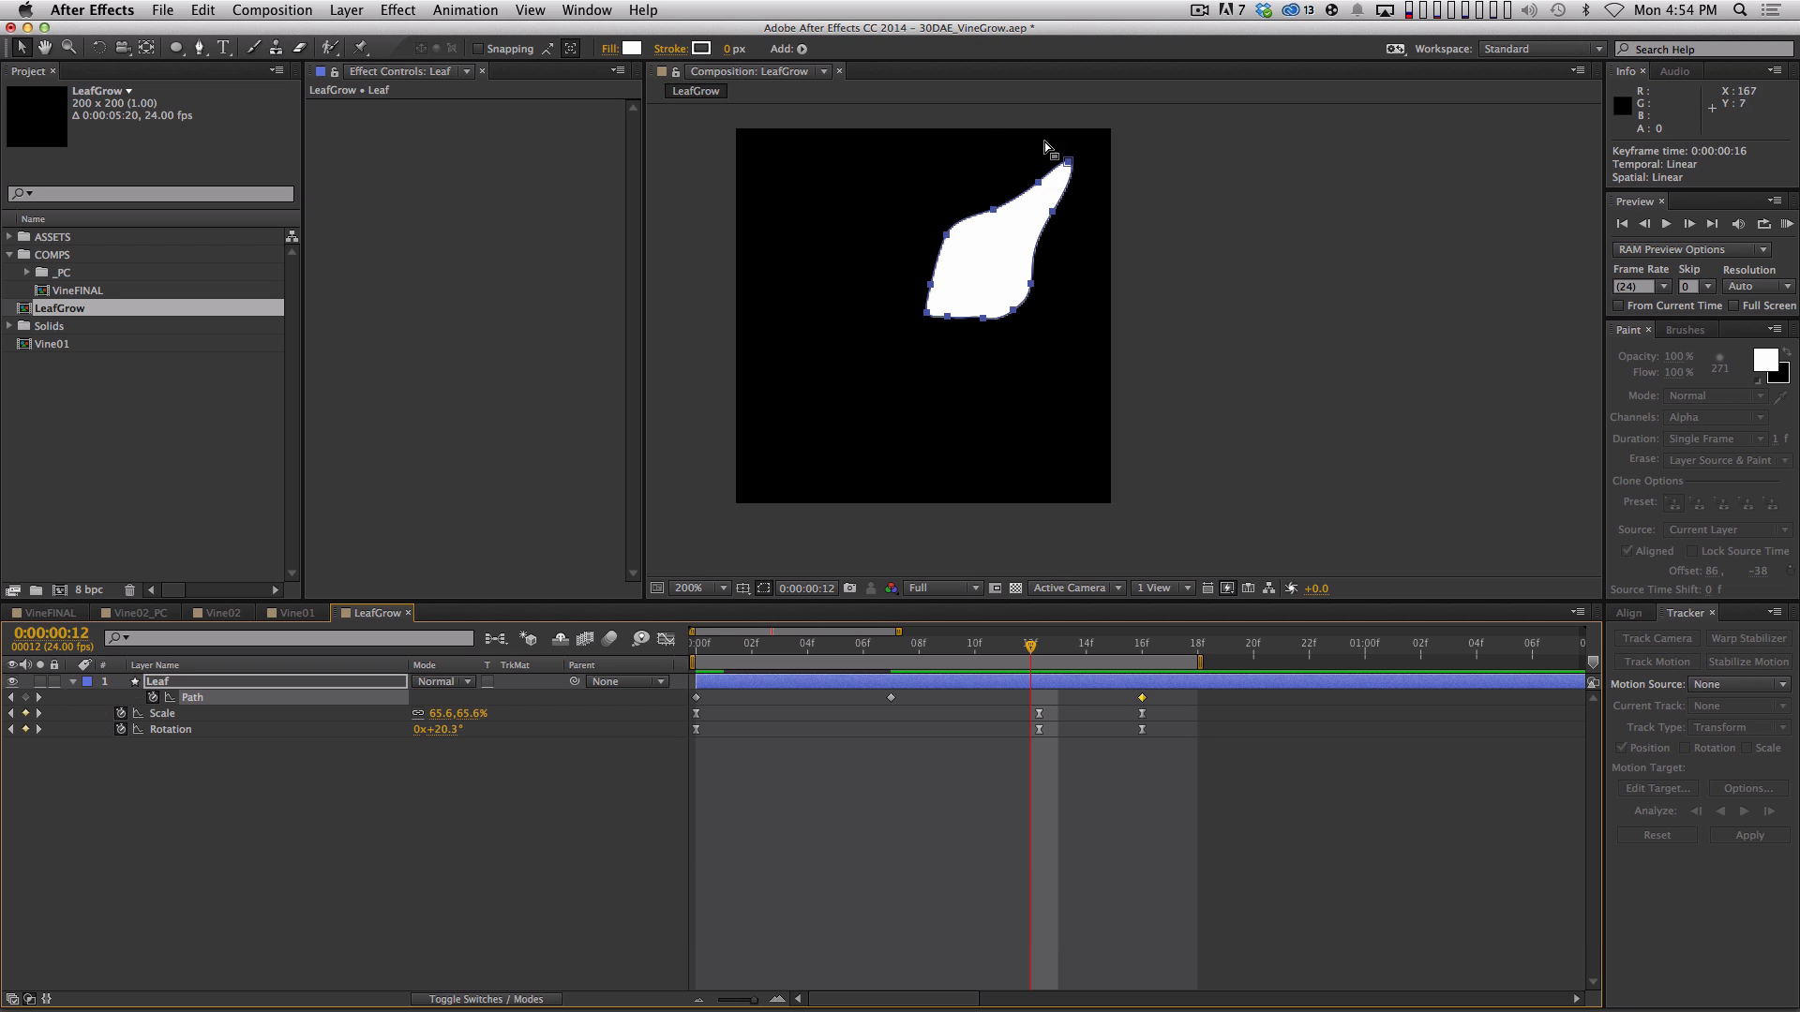
{"action": "left_click", "coordinate": [1141, 697]}
{"action": "key", "text": "super+c"}
{"action": "key", "text": "super+v"}
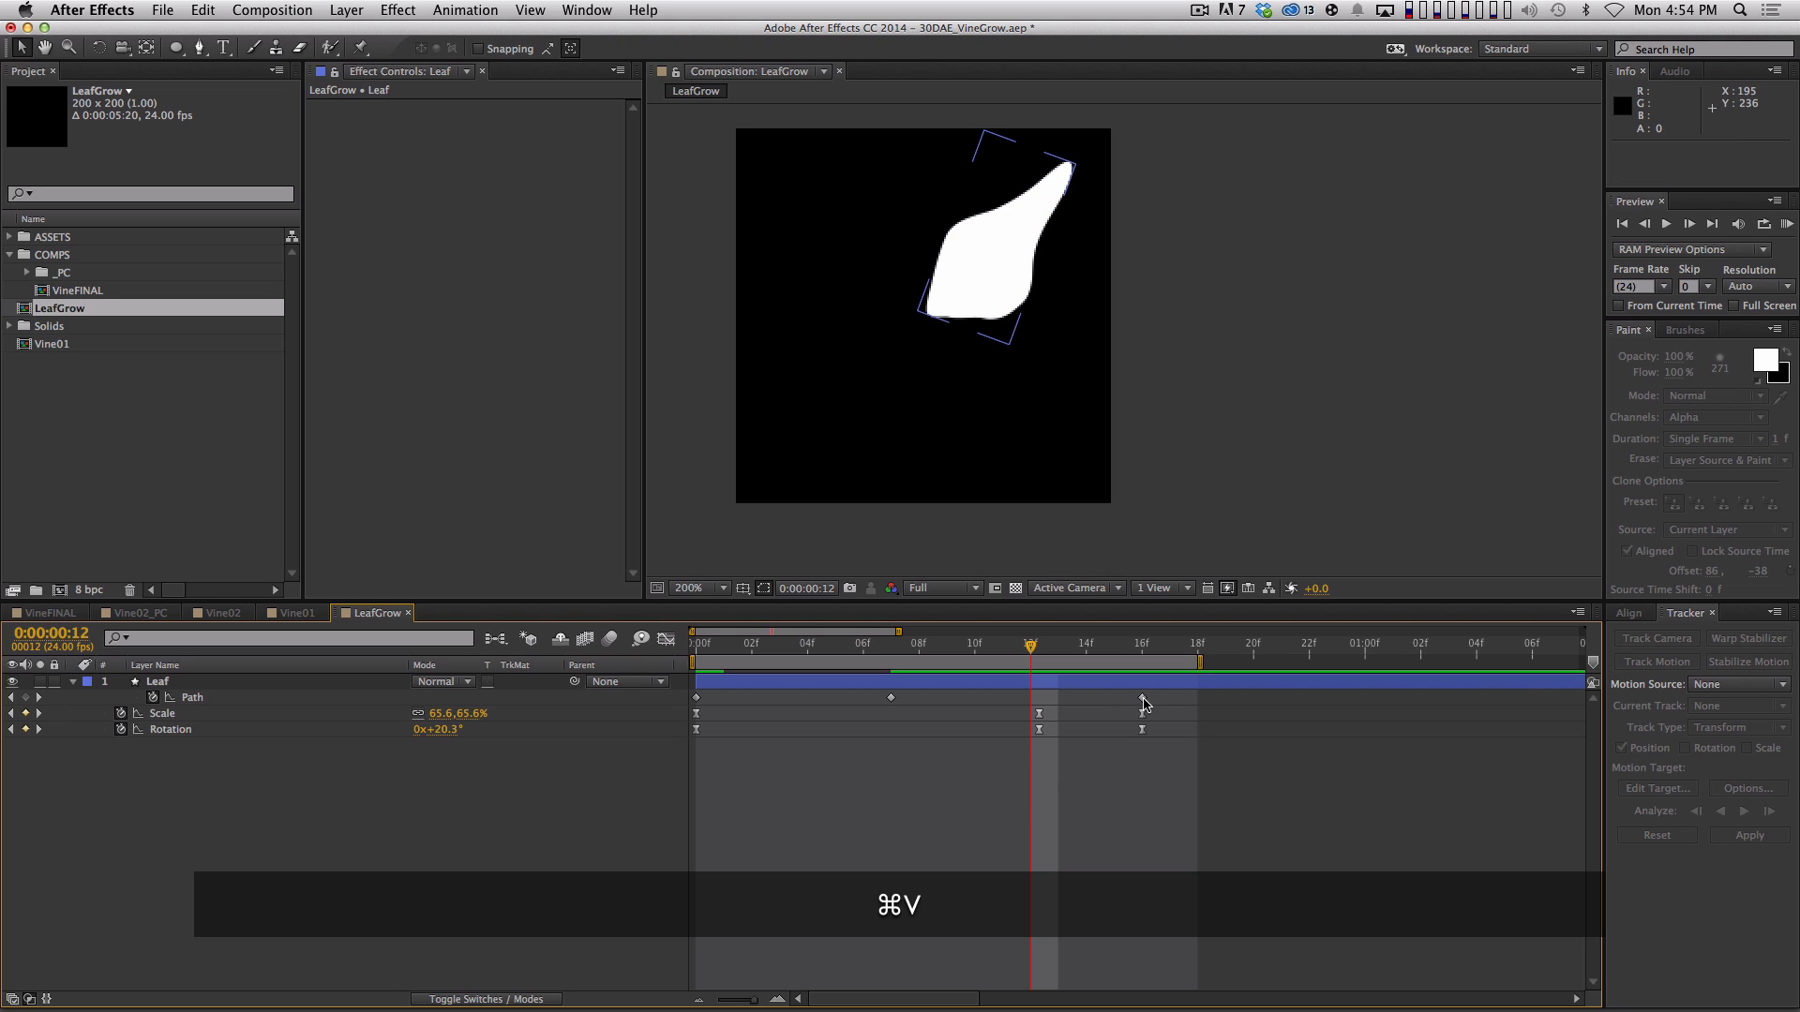
{"action": "key", "text": "super+c"}
{"action": "key", "text": "super+v"}
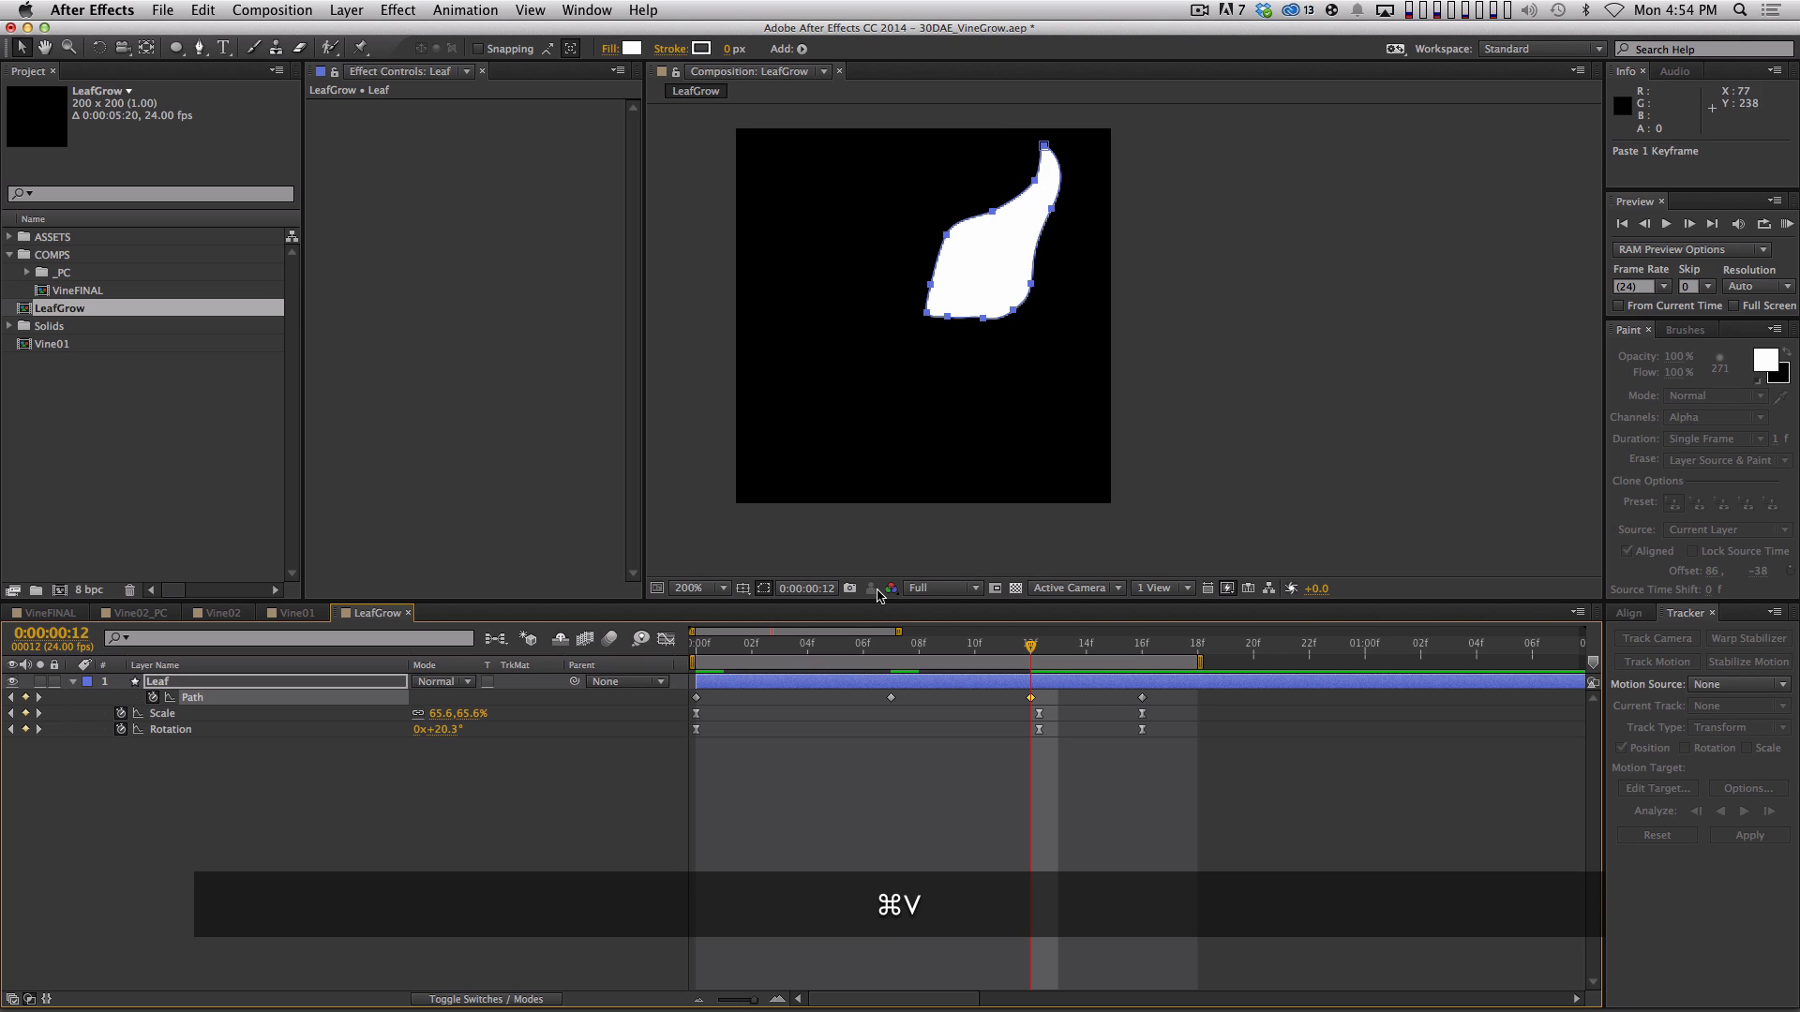
At frame 12, move the leaf's tip point and the points just below it to the left so the tip curls
{"action": "left_click_drag", "start_coordinate": [1040, 145], "coordinate": [1029, 145]}
{"action": "key", "text": "super+z"}
{"action": "key", "text": "super+z"}
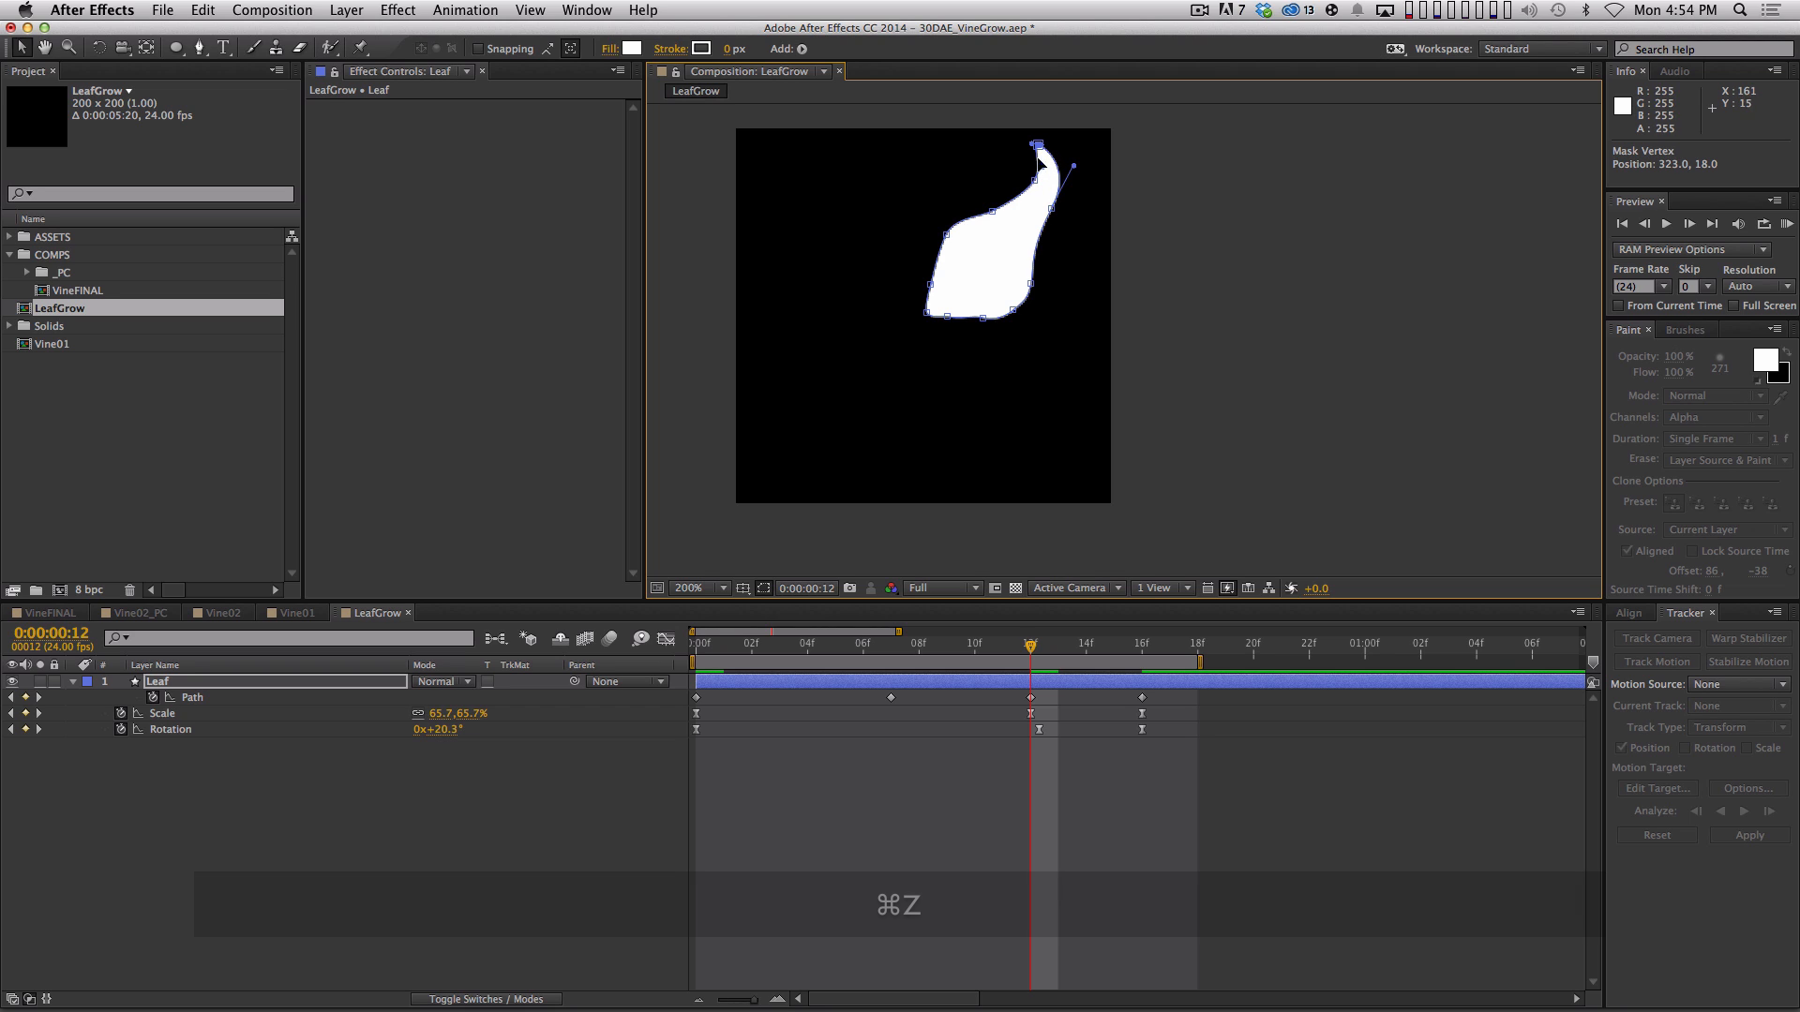
{"action": "left_click", "coordinate": [1031, 178]}
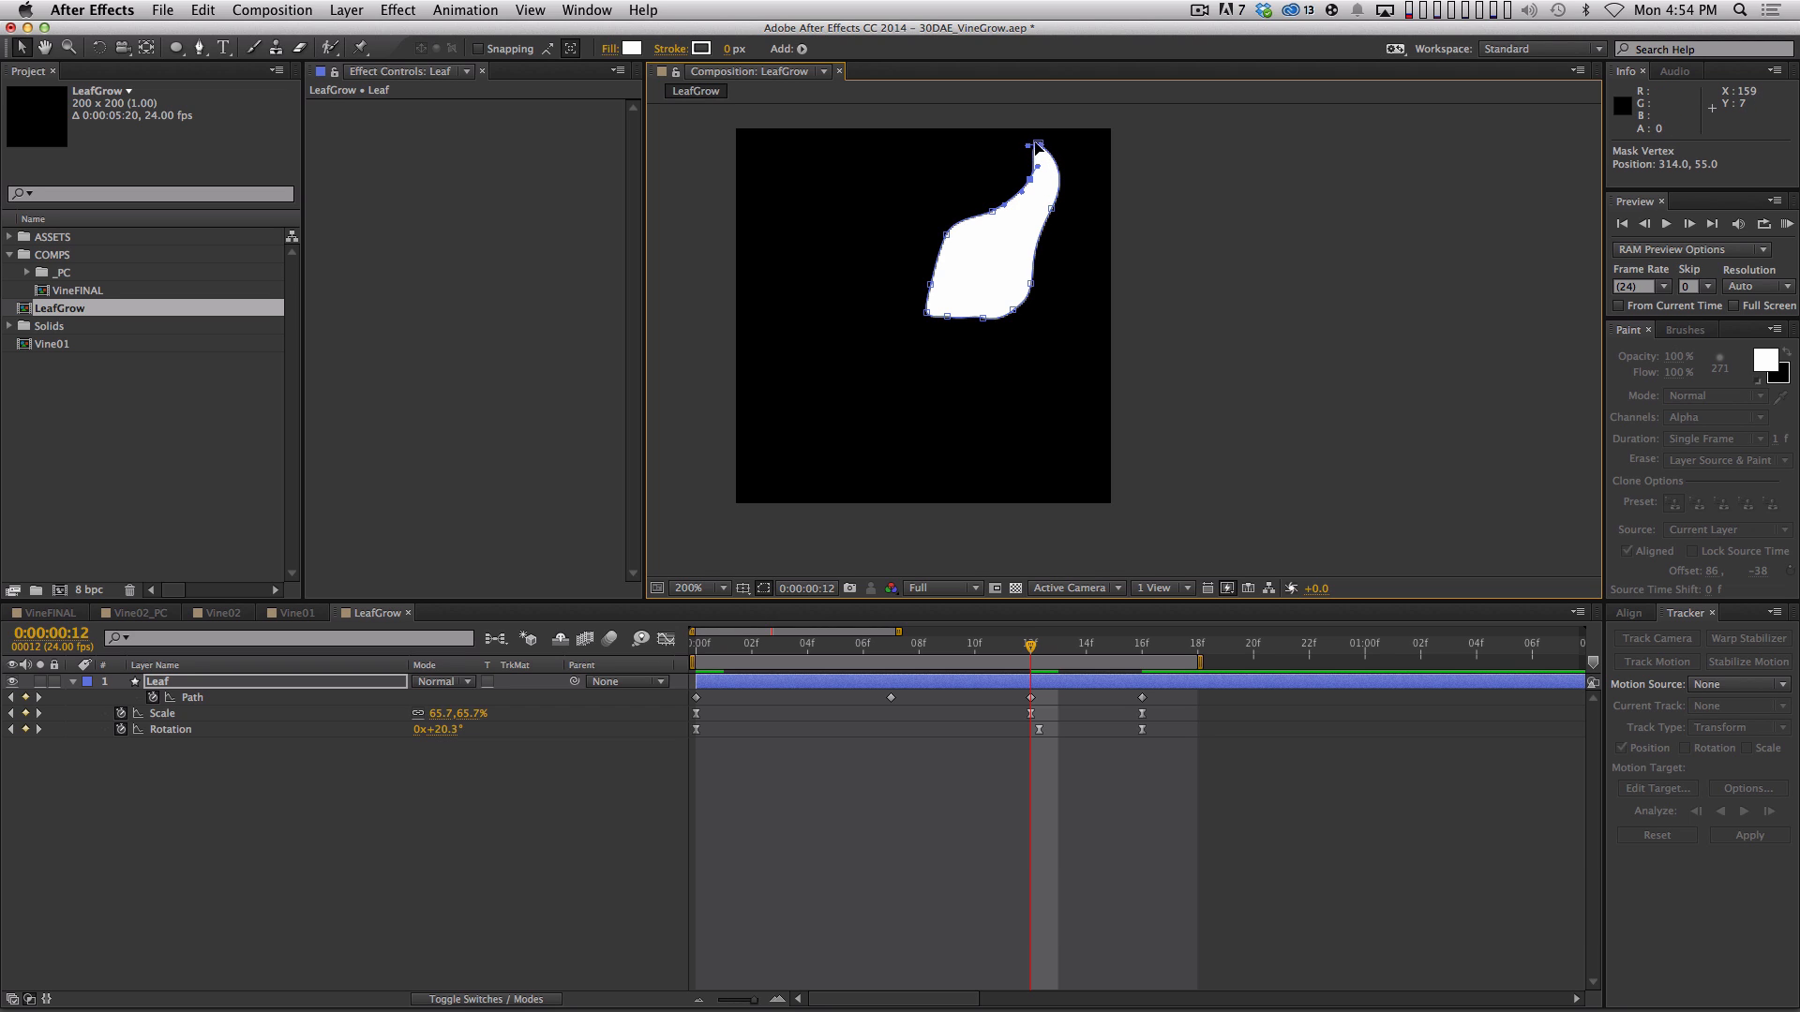
{"action": "left_click", "coordinate": [1037, 146]}
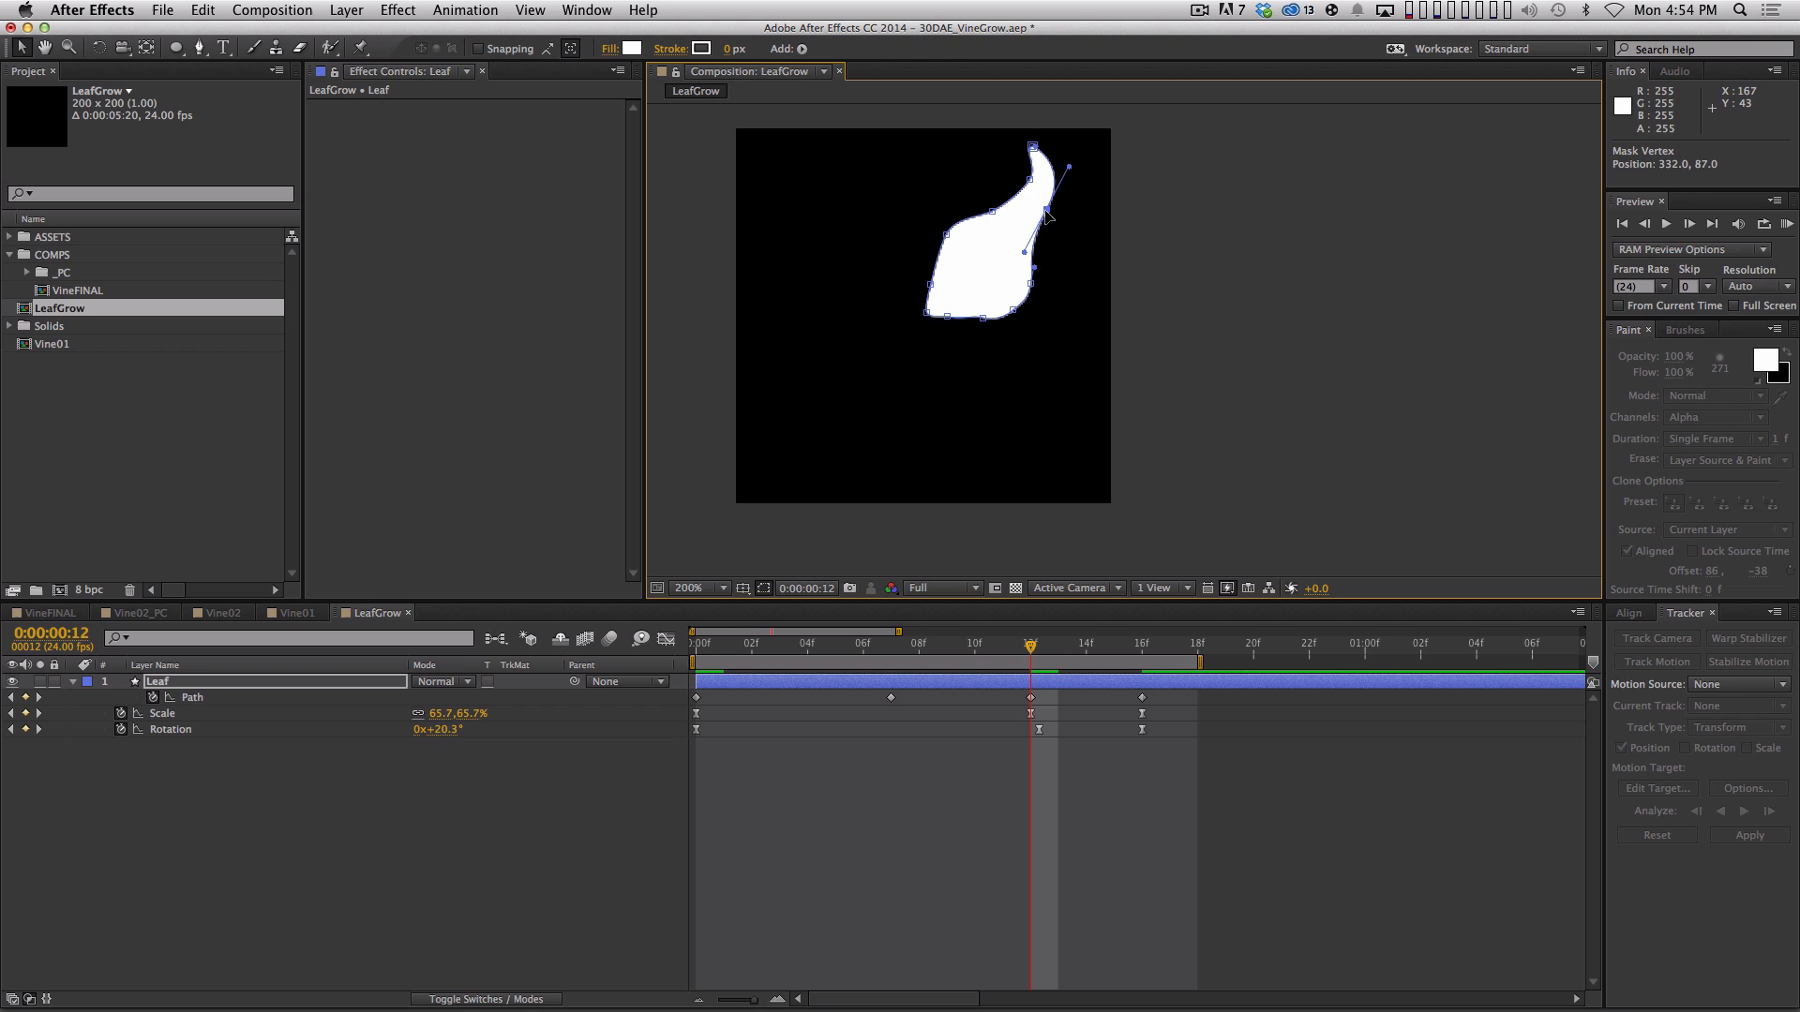
Select all of the Leaf layer's Path keyframes and apply Easy Ease
{"action": "left_click", "coordinate": [1195, 694]}
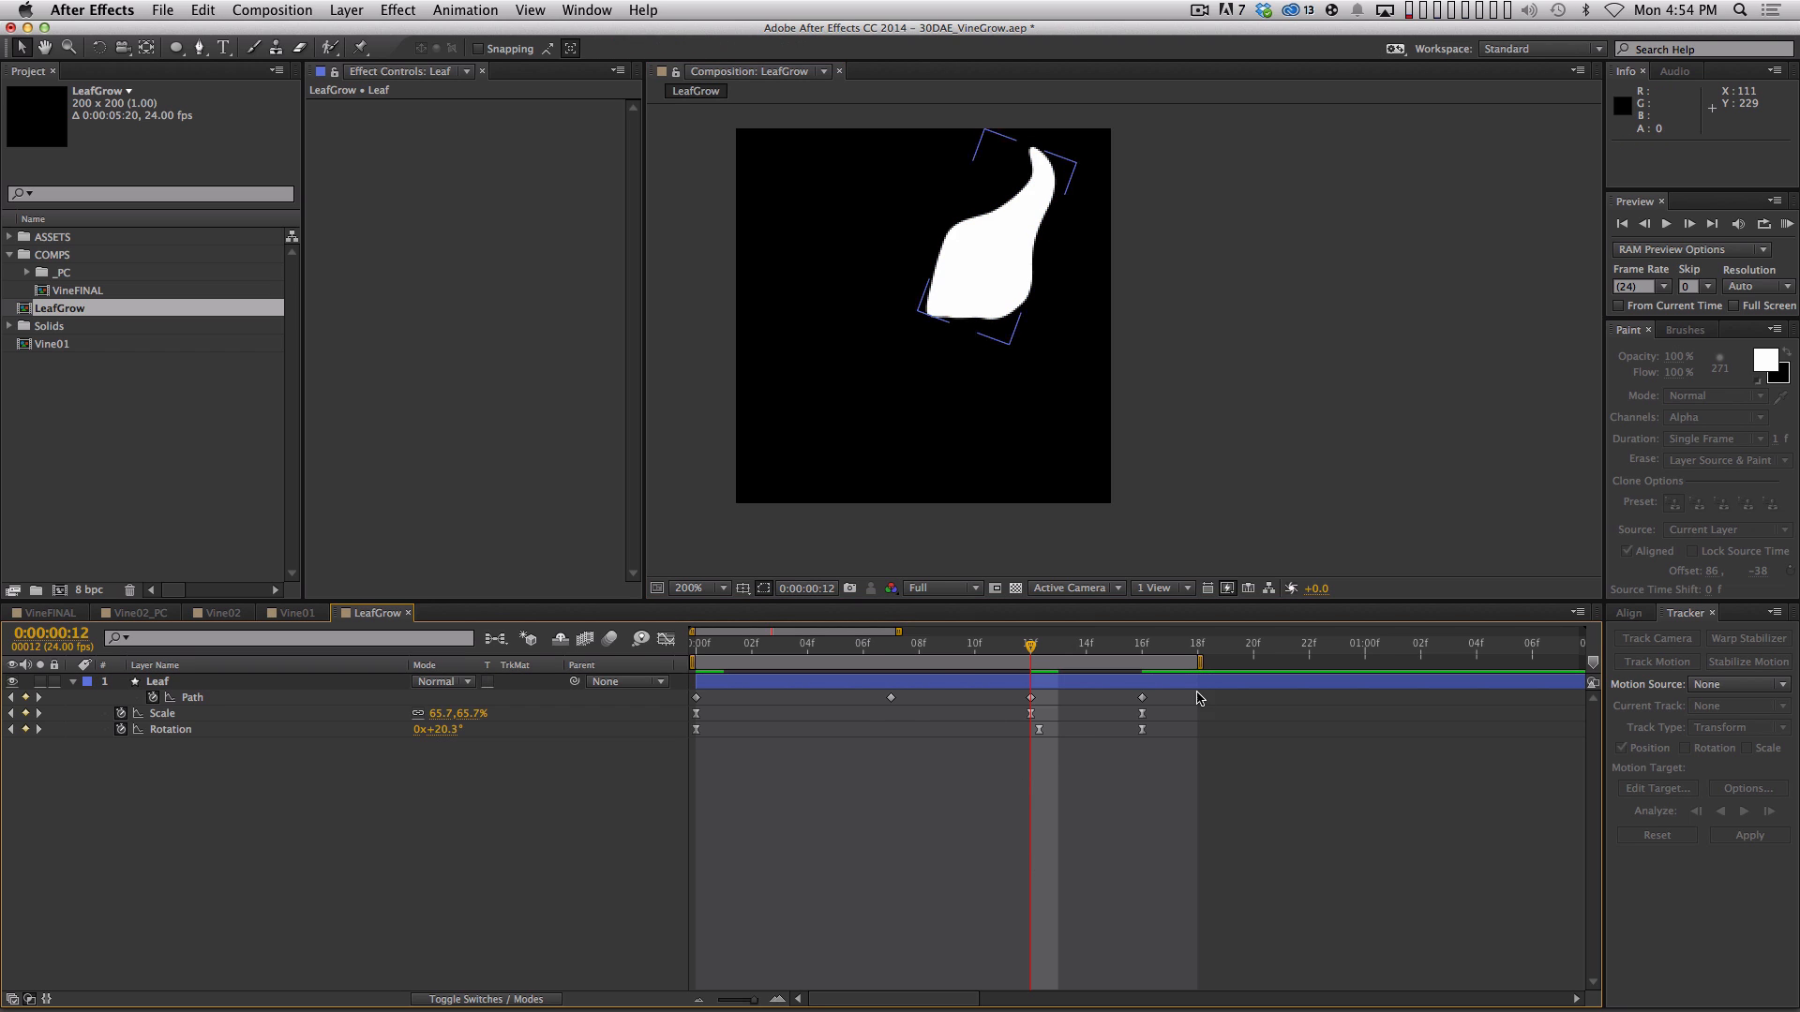
{"action": "left_click_drag", "start_coordinate": [1198, 698], "coordinate": [683, 712]}
{"action": "key", "text": "F9"}
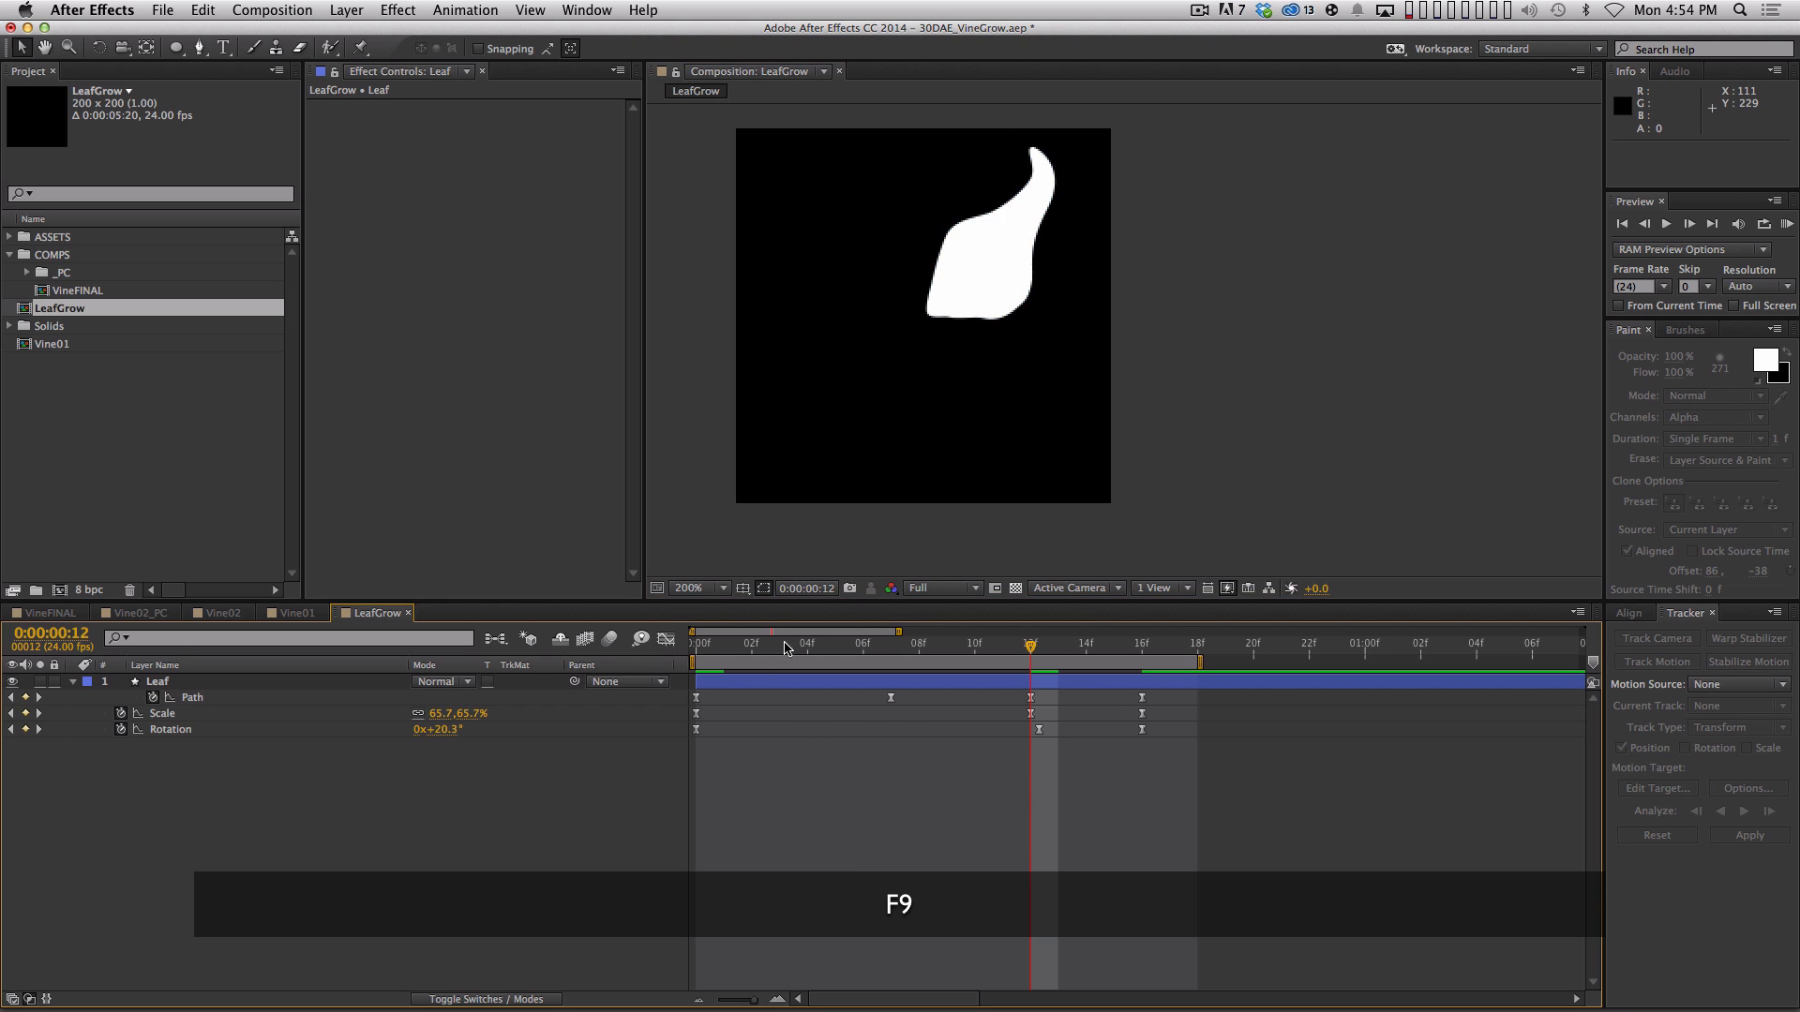
Review the start of the growth up to frame 6 and delete the Path keyframe at frame 0
{"action": "left_click_drag", "start_coordinate": [784, 647], "coordinate": [664, 665]}
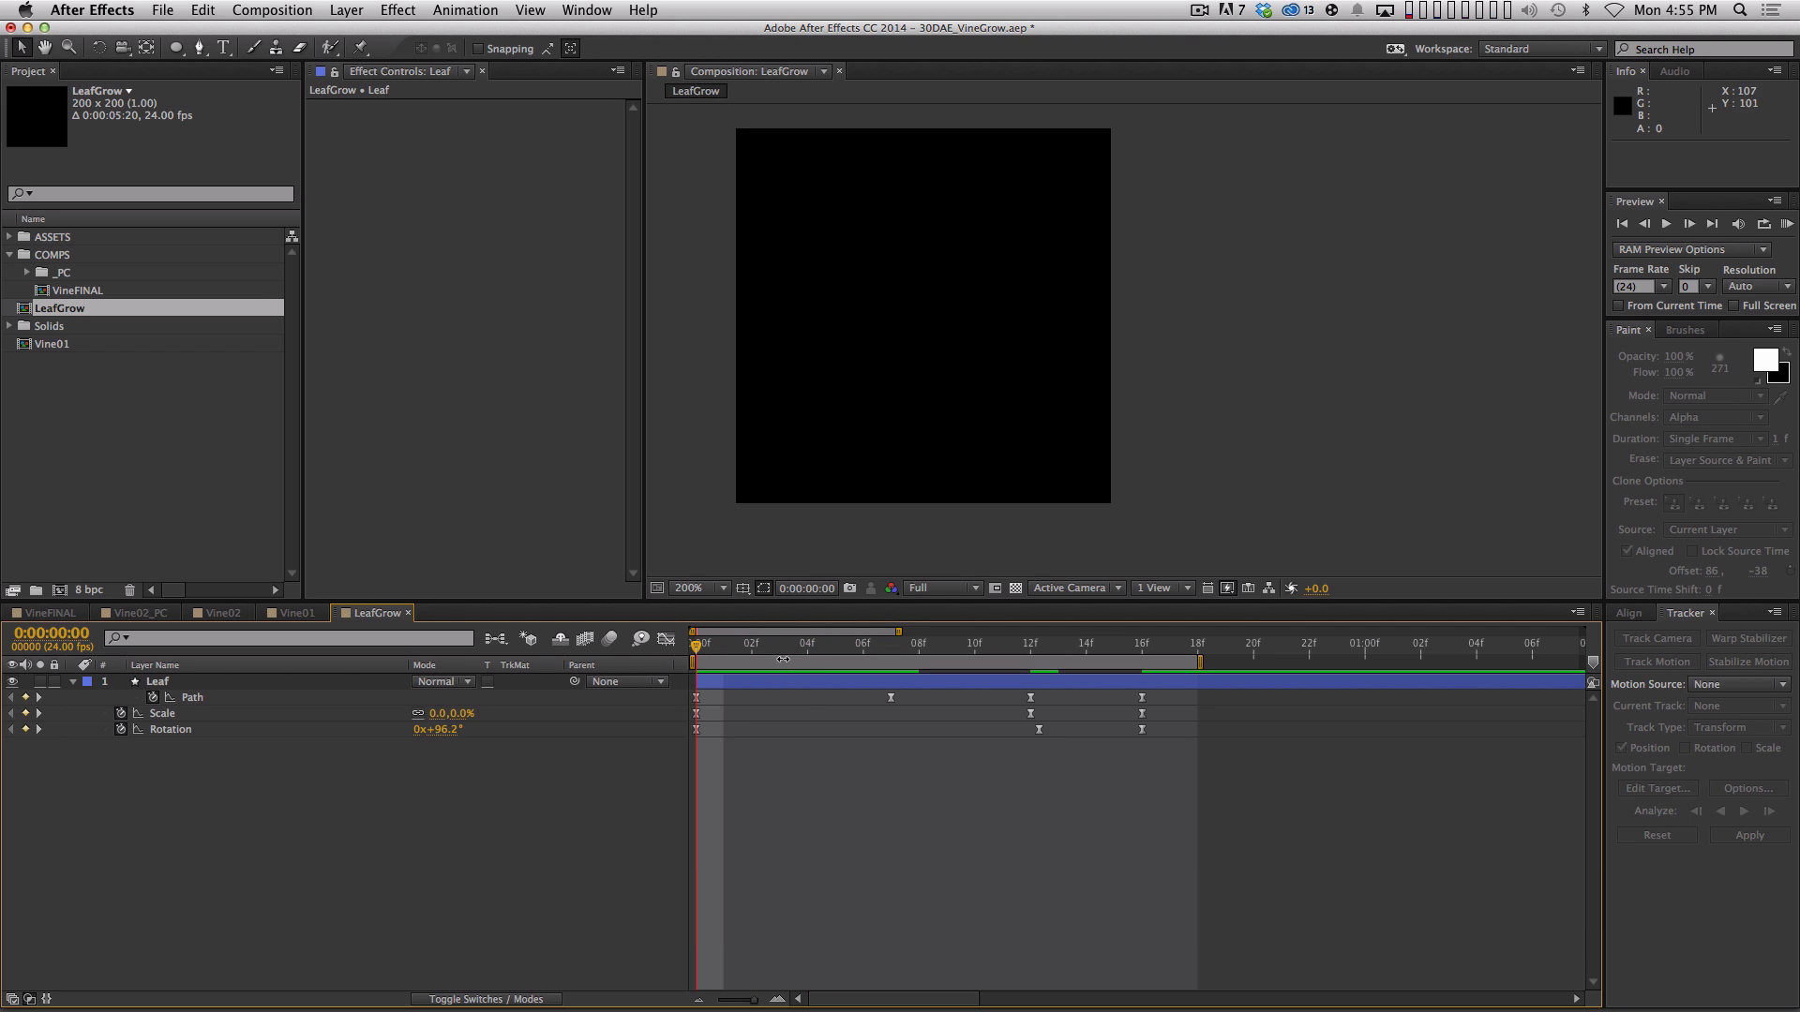
{"action": "left_click_drag", "start_coordinate": [782, 660], "coordinate": [863, 656]}
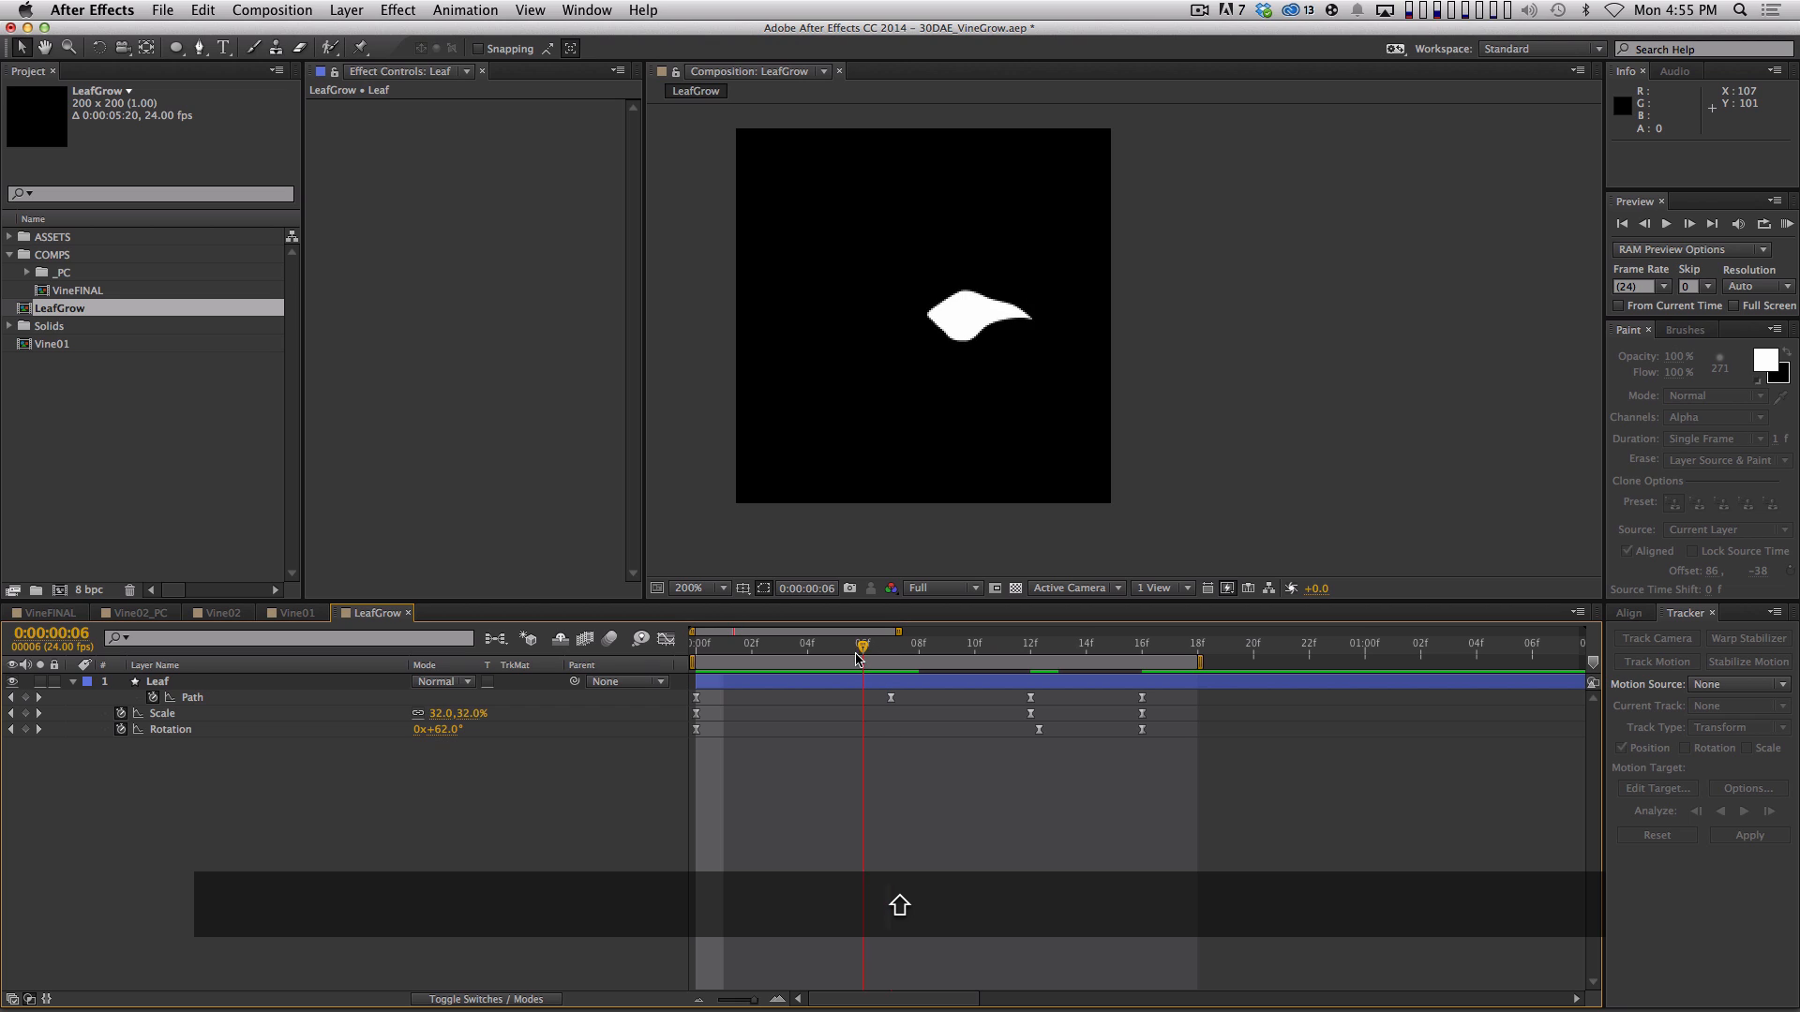
{"action": "left_click", "coordinate": [695, 697]}
{"action": "key", "text": "BackSpace"}
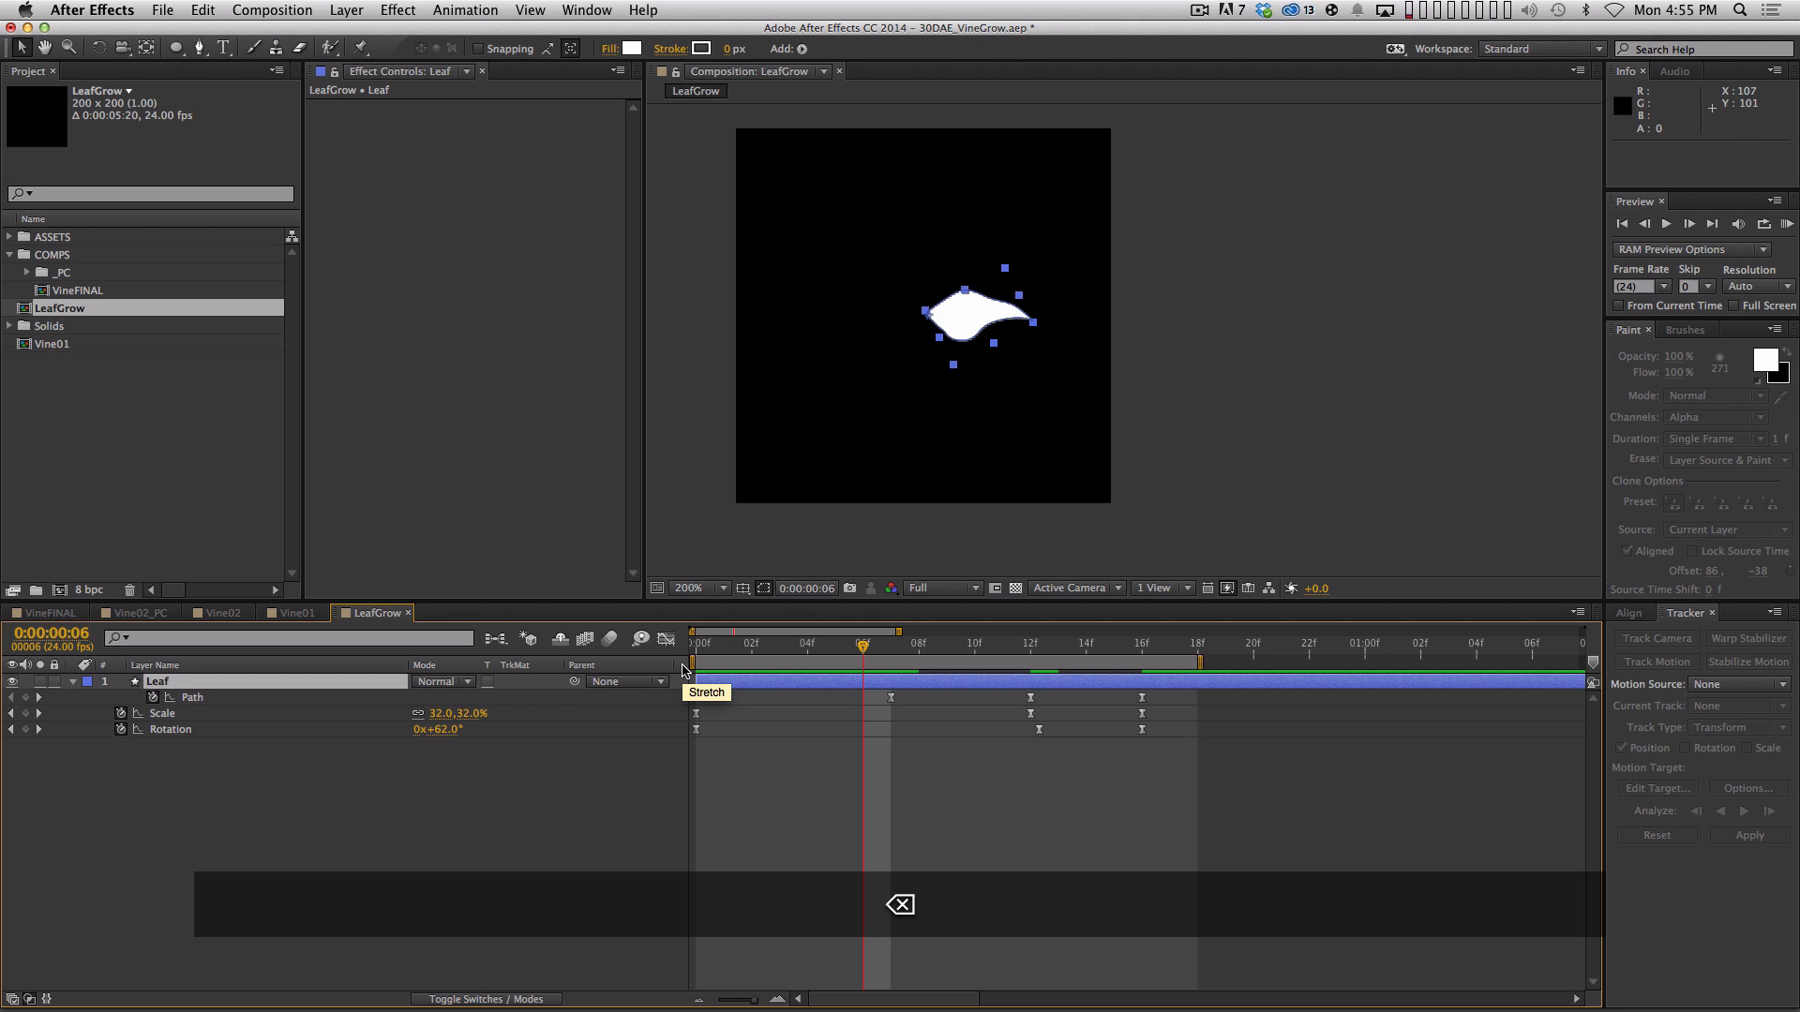
{"action": "key", "text": "super+z"}
{"action": "key", "text": "period"}
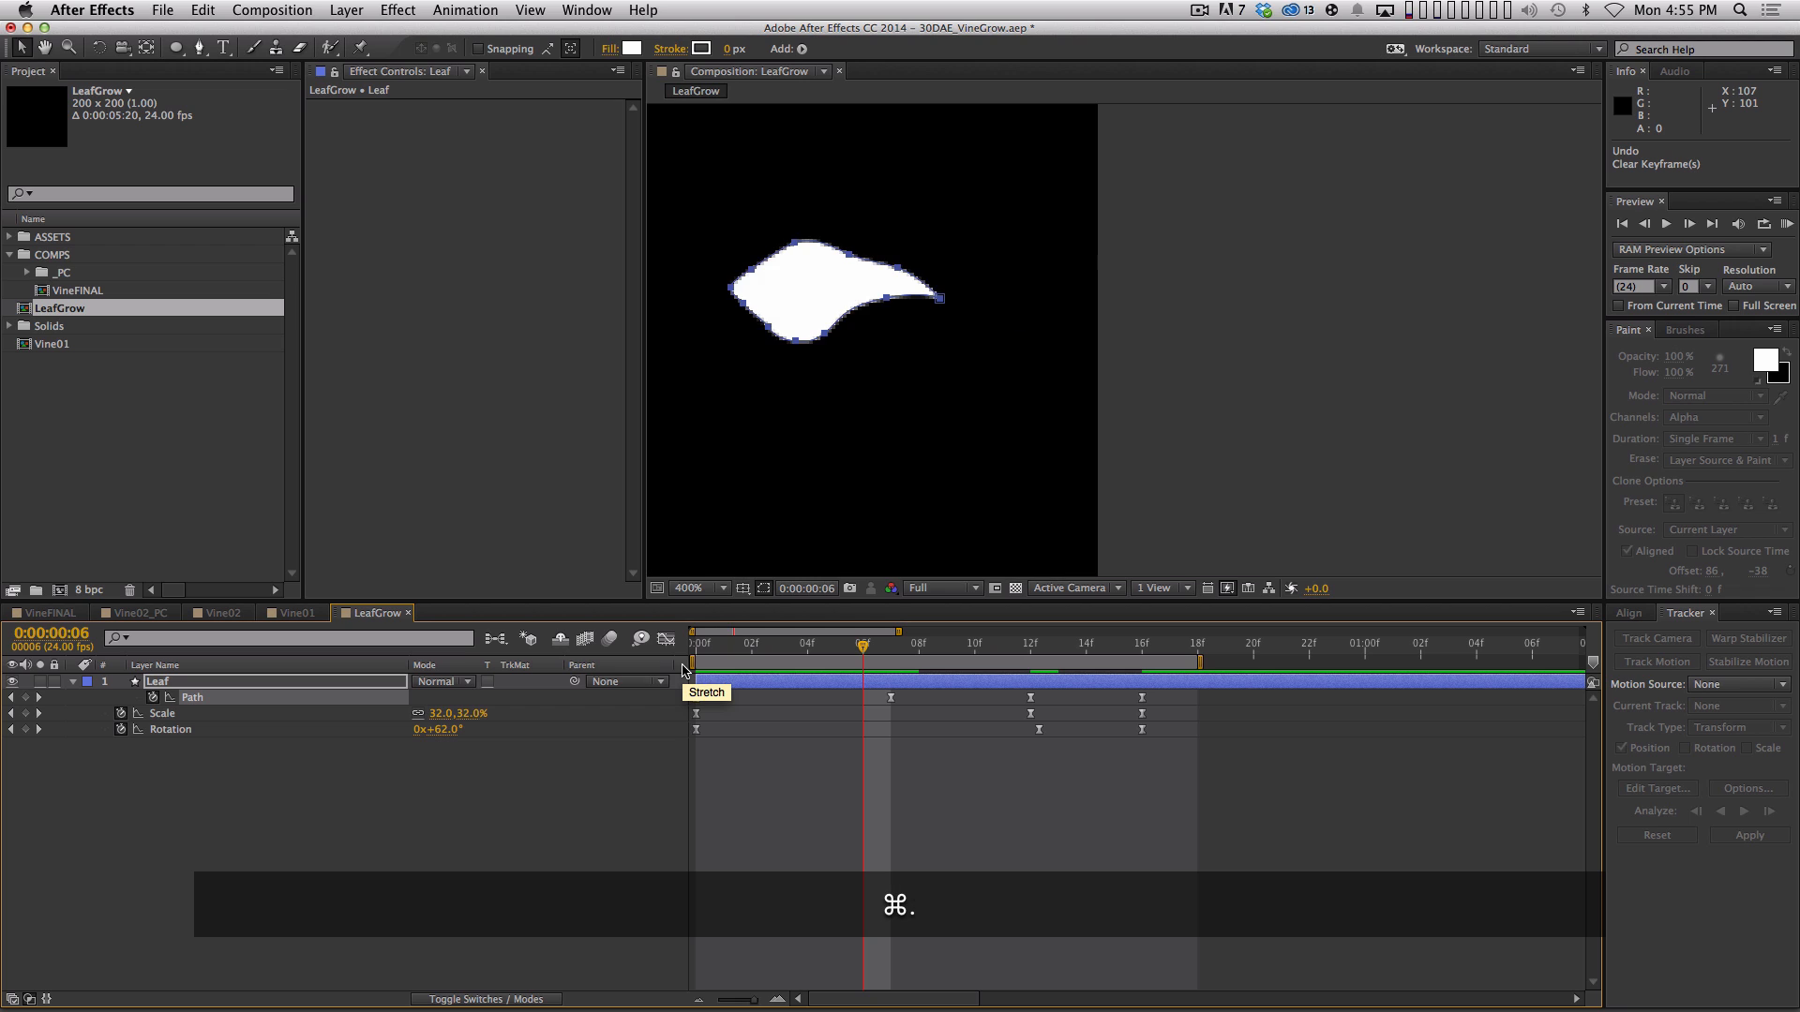
{"action": "left_click", "coordinate": [696, 698]}
{"action": "key", "text": "BackSpace"}
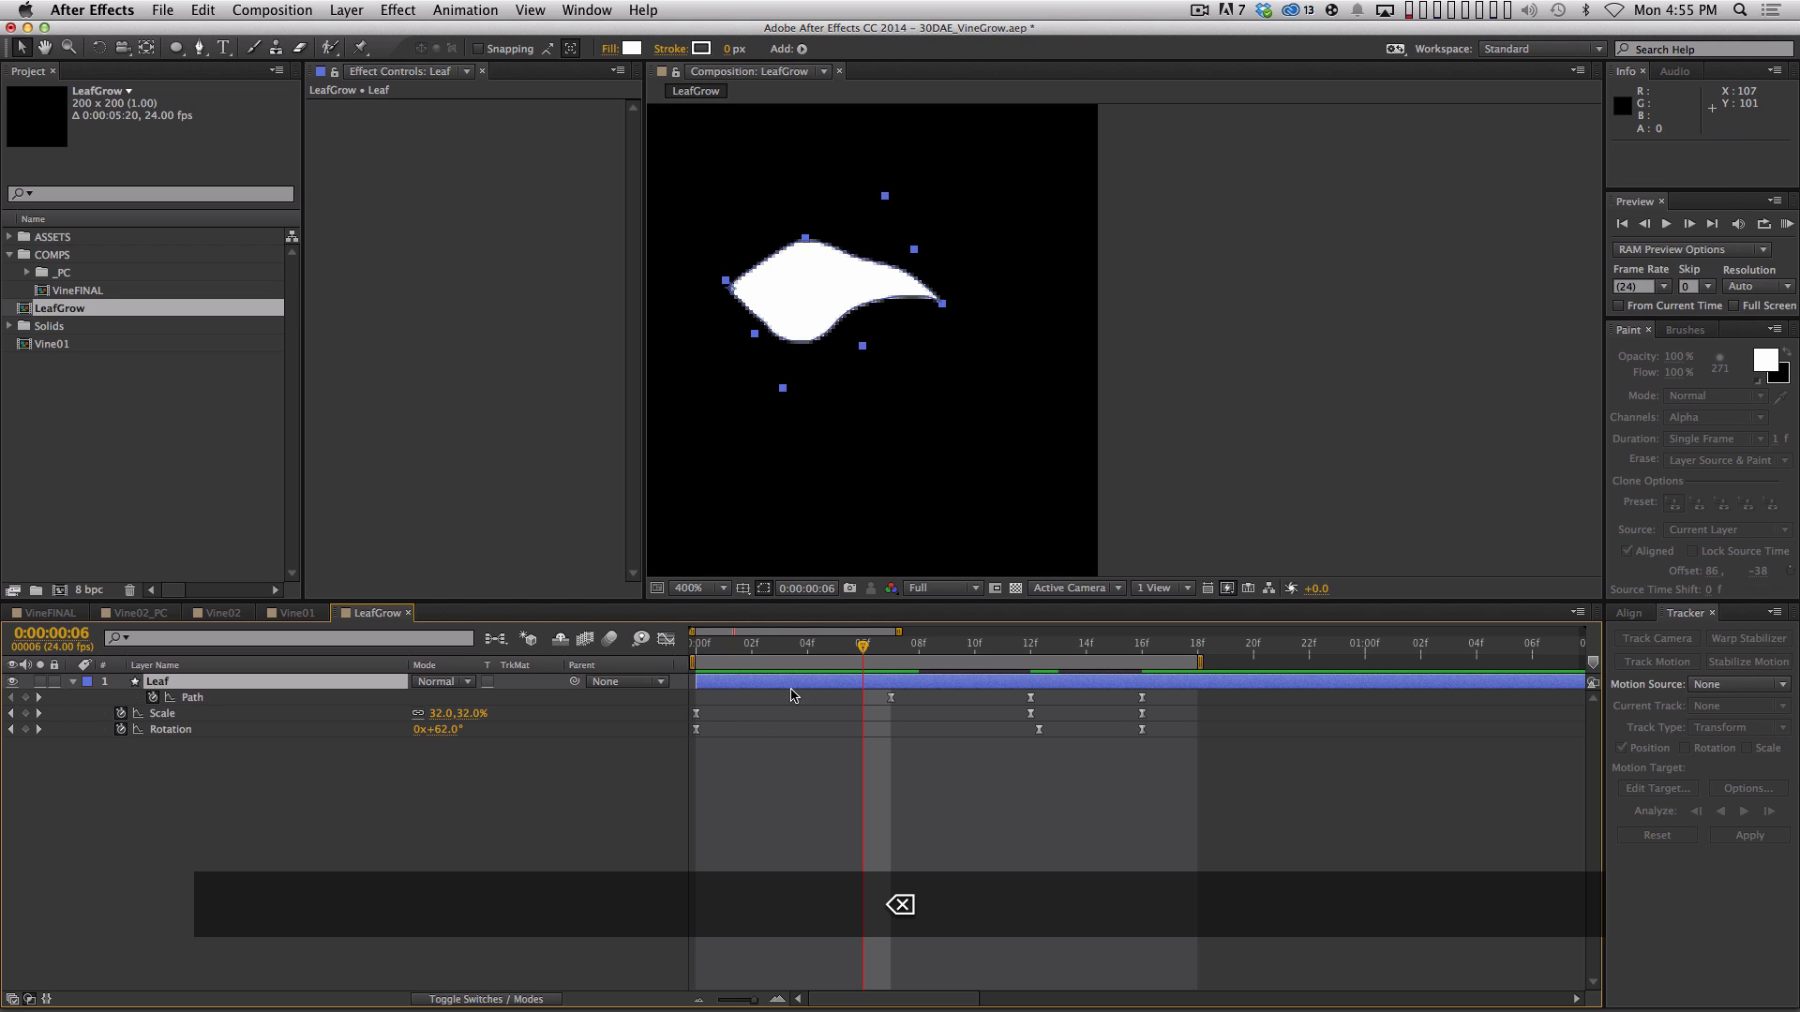
At frame 6, pull the leaf's tip point inward and lower the neighbouring point on the underside to blunt the tip
{"action": "double_click", "coordinate": [228, 698]}
{"action": "left_click", "coordinate": [258, 699]}
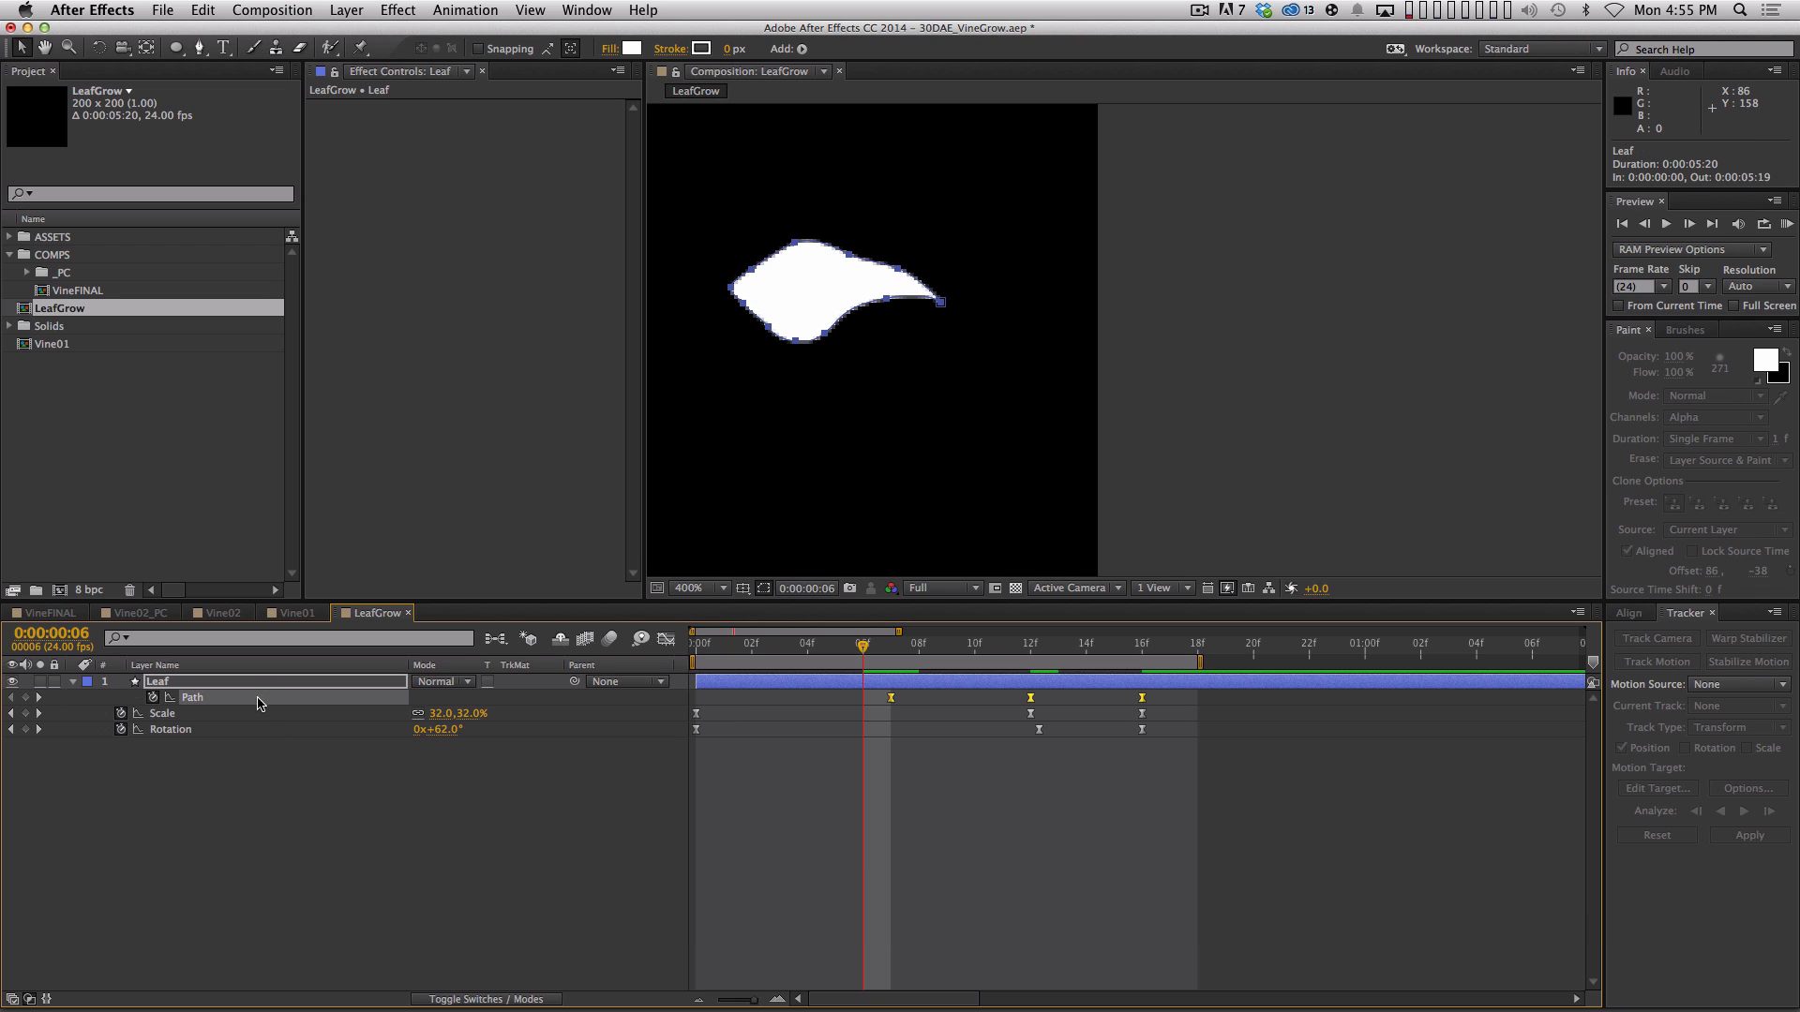
{"action": "left_click", "coordinate": [940, 301]}
{"action": "left_click_drag", "start_coordinate": [932, 296], "coordinate": [911, 283]}
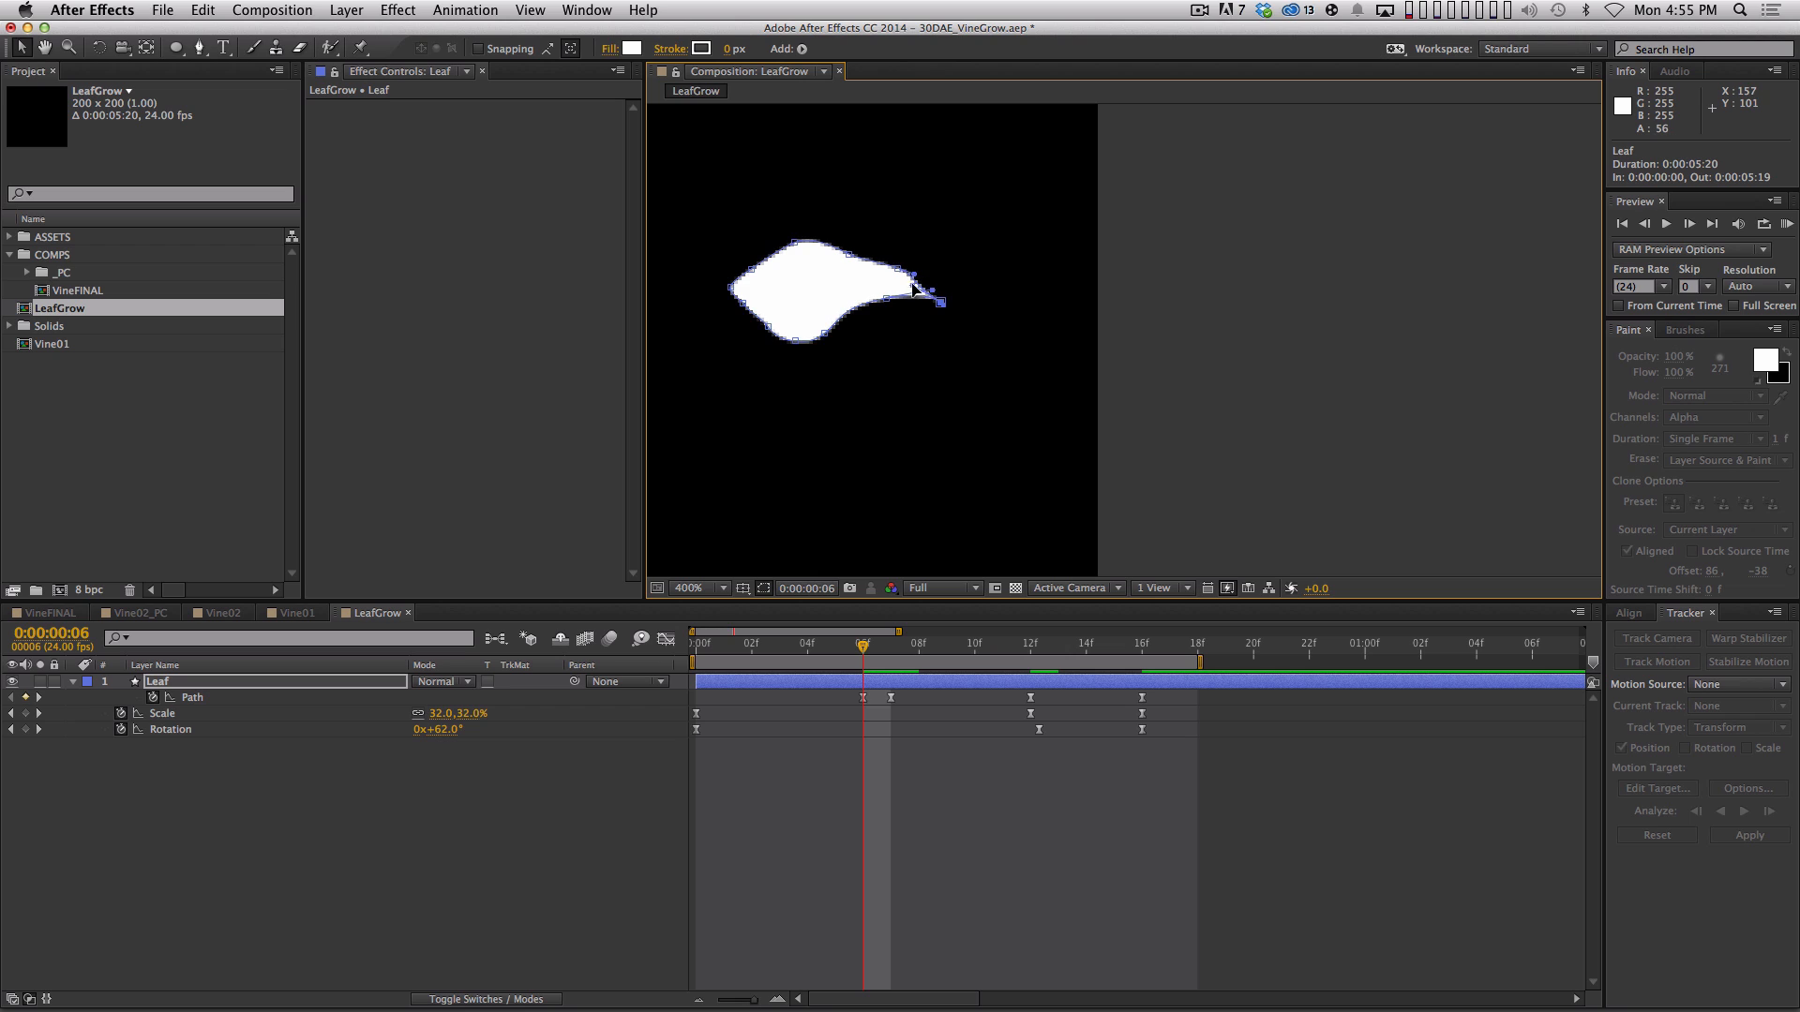
{"action": "key", "text": "super+z"}
{"action": "key", "text": "super+z"}
{"action": "key", "text": "super+z"}
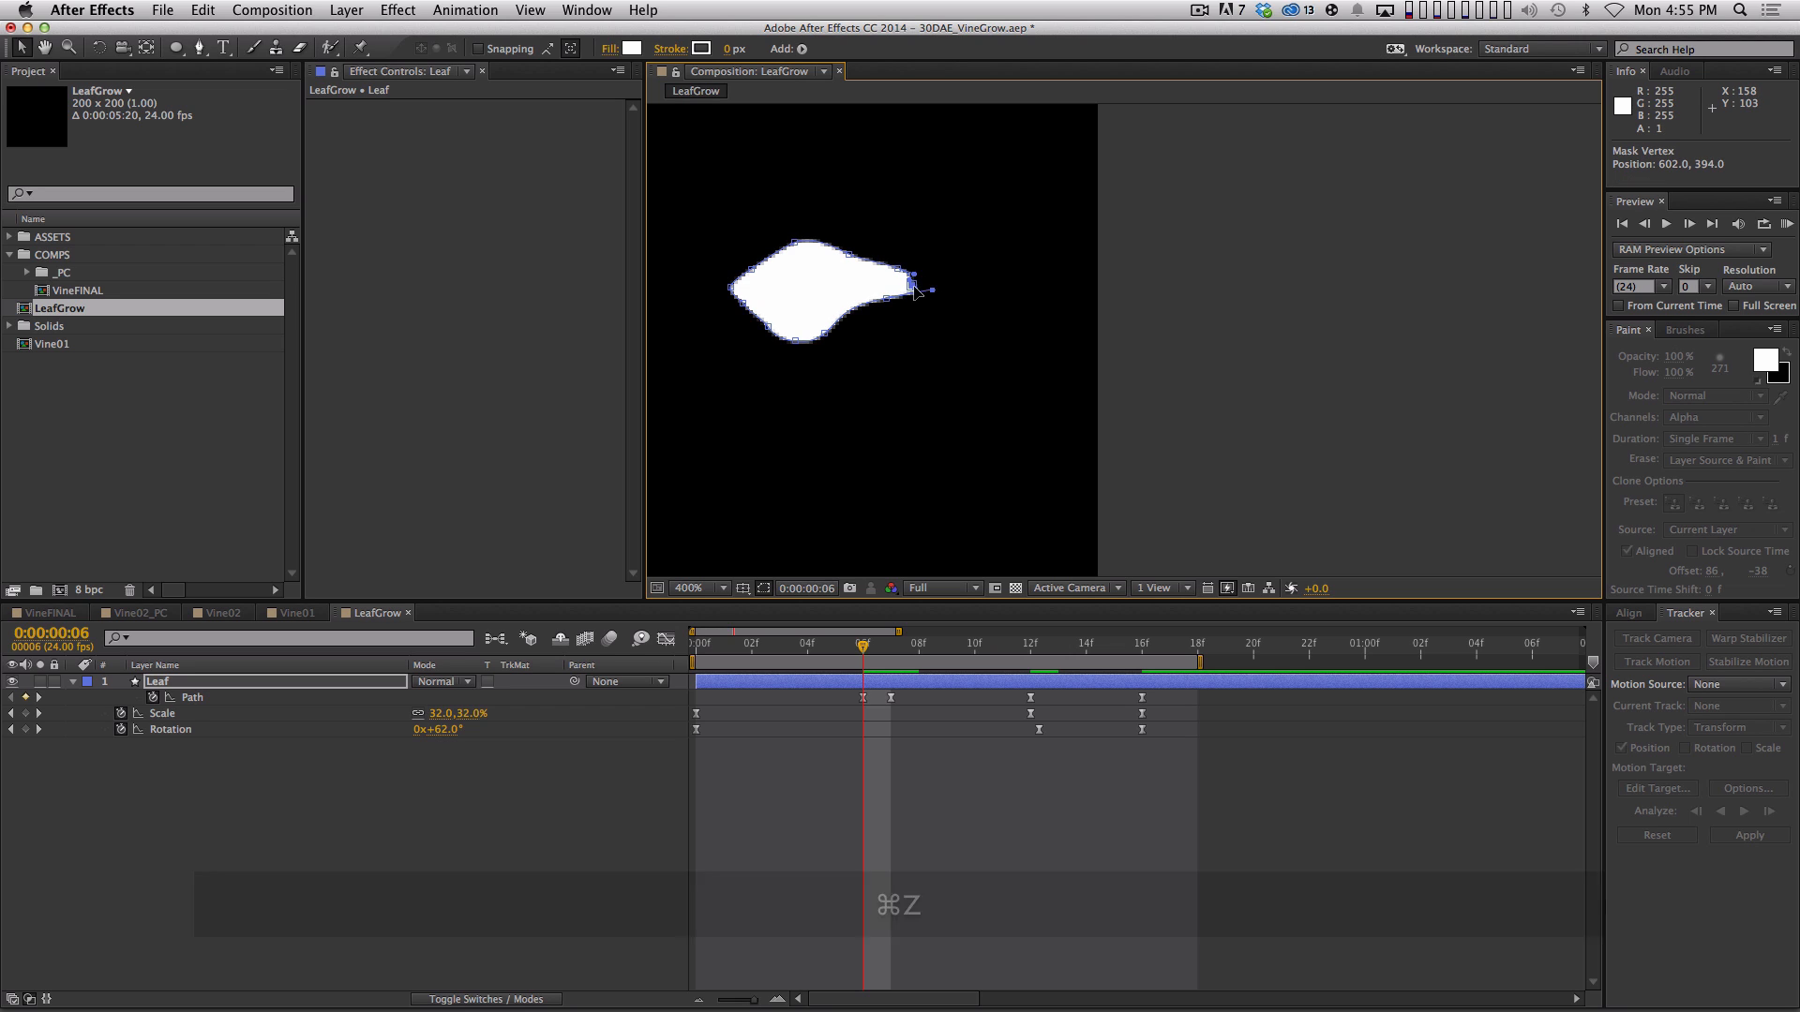
{"action": "left_click_drag", "start_coordinate": [885, 299], "coordinate": [876, 305]}
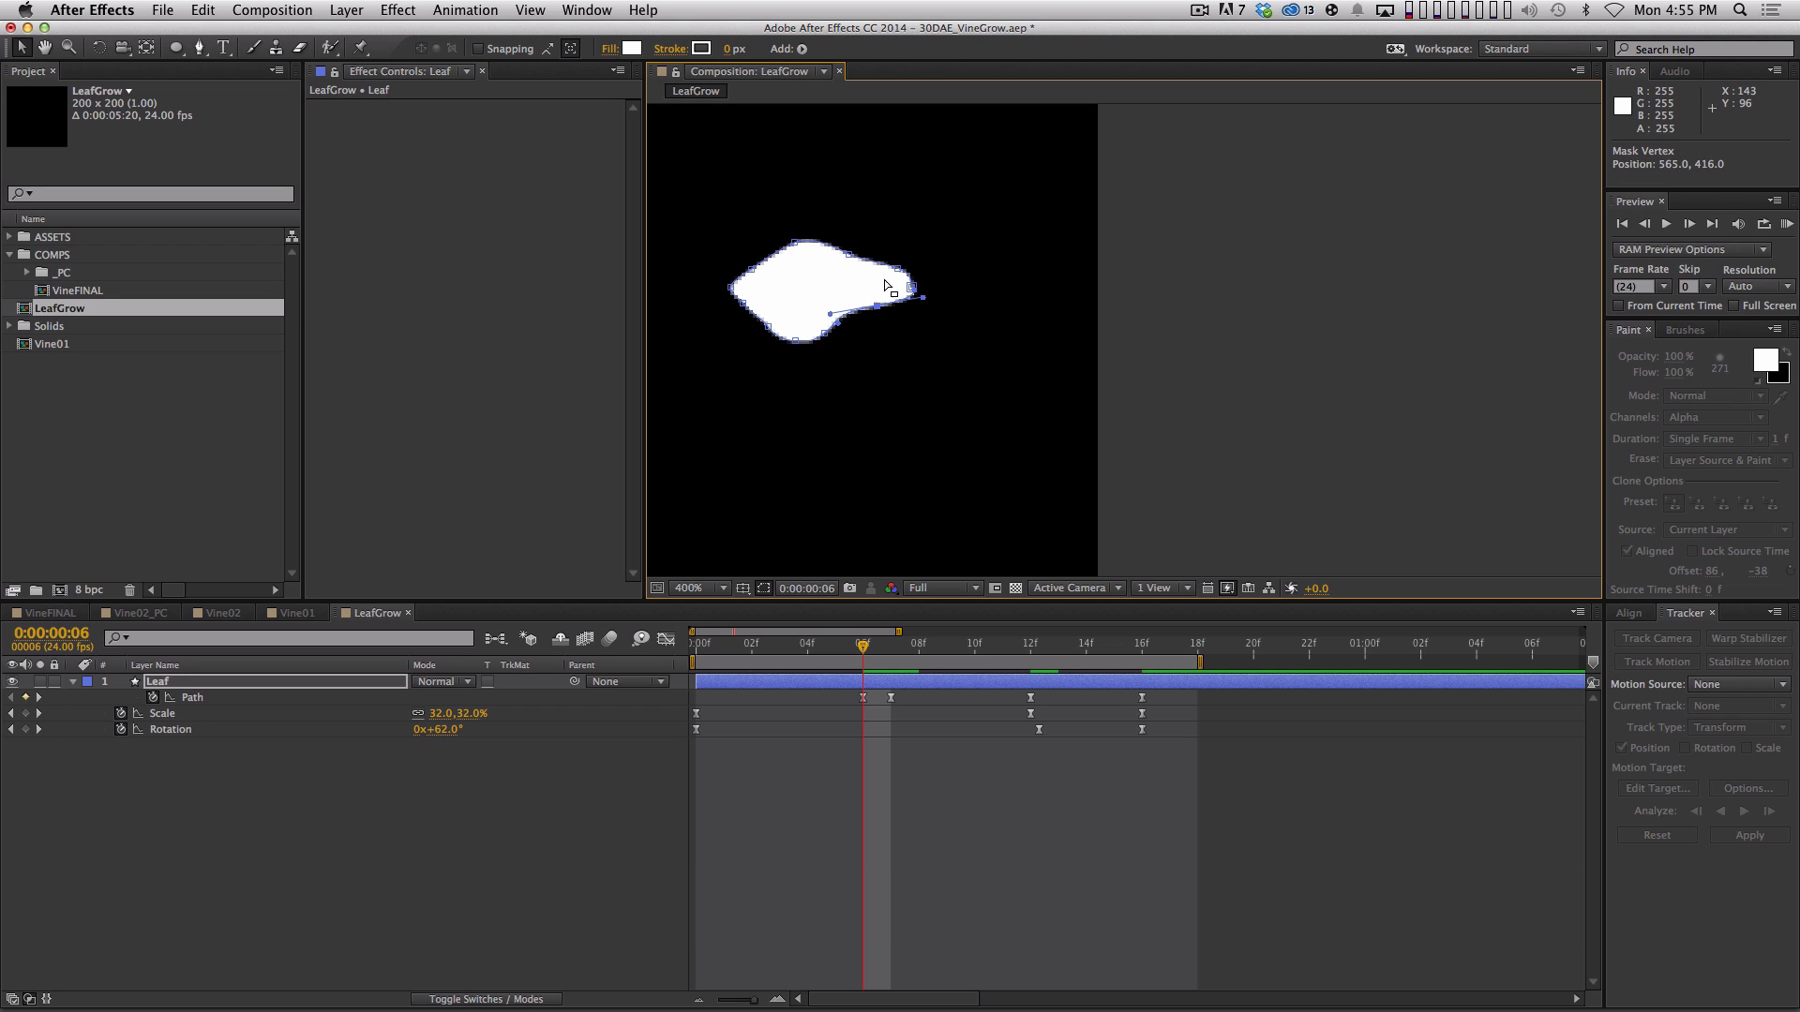
Select all path points at frame 6 and scale them down with the transform box into a small, thin sliver
{"action": "left_click", "coordinate": [870, 268]}
{"action": "key", "text": "super+a"}
{"action": "double_click", "coordinate": [917, 292]}
{"action": "left_click_drag", "start_coordinate": [923, 296], "coordinate": [873, 302]}
{"action": "key", "text": "super+z"}
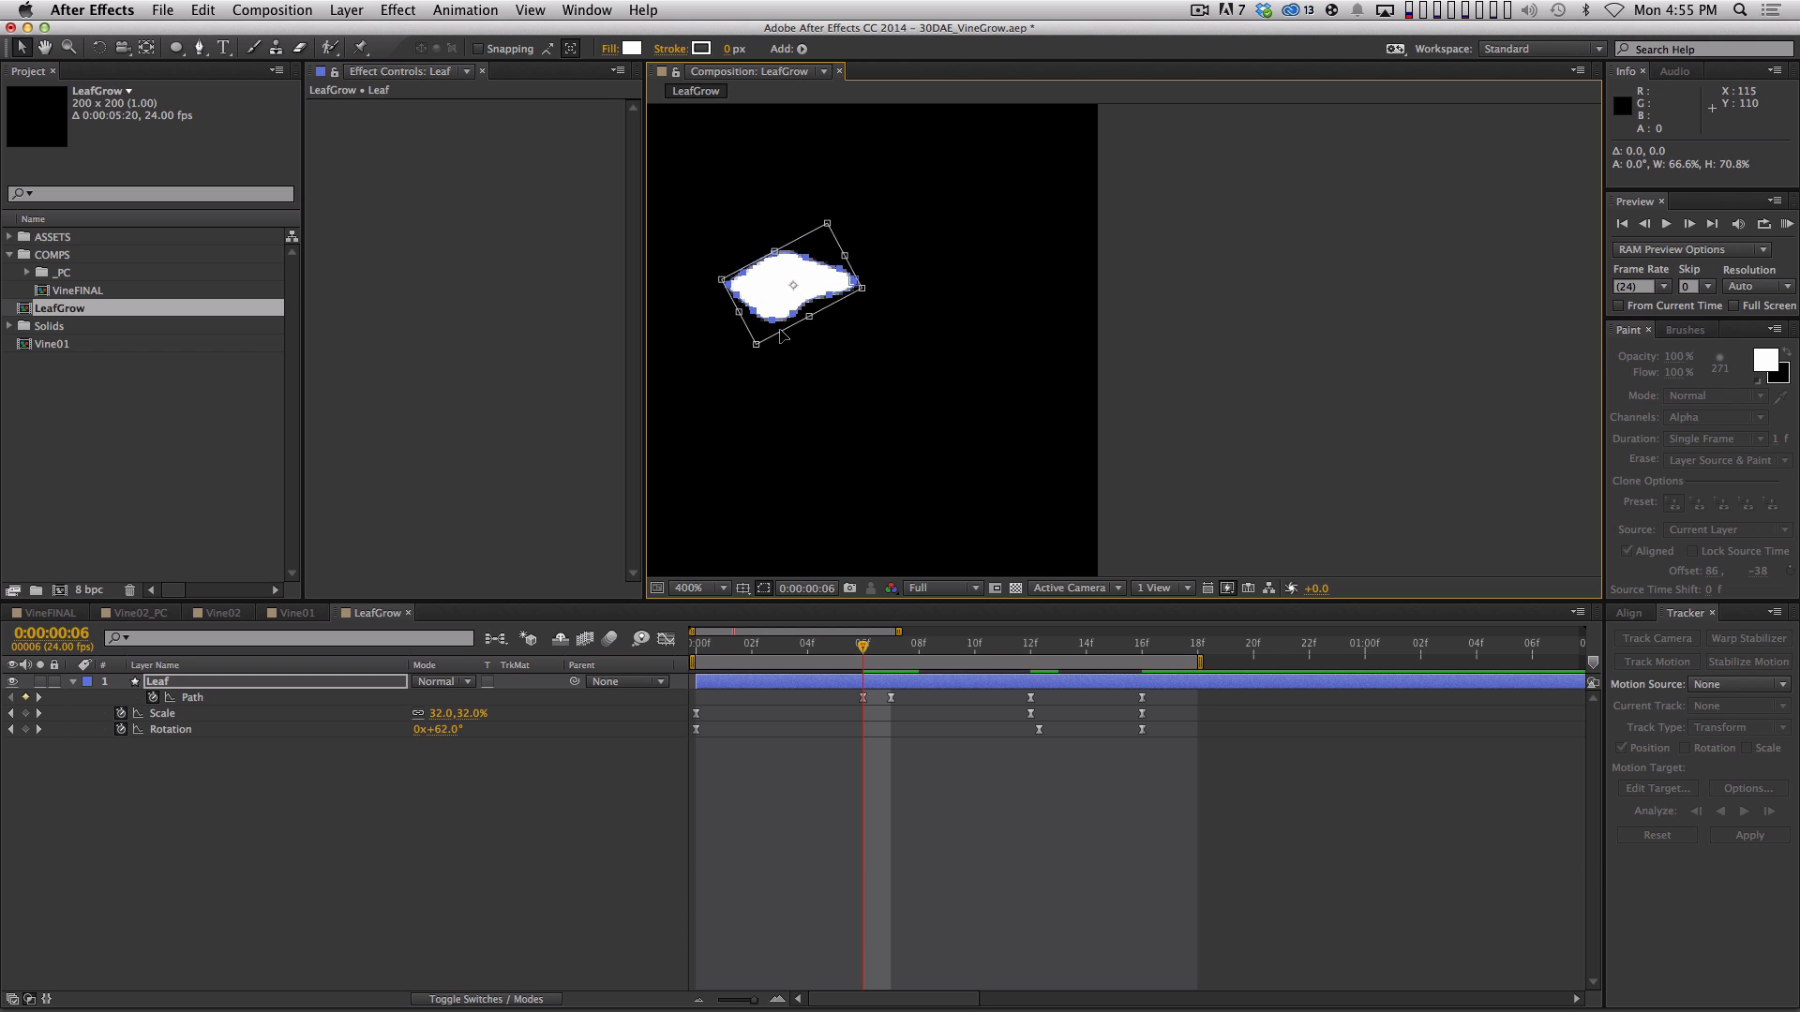
{"action": "key", "text": "super+z"}
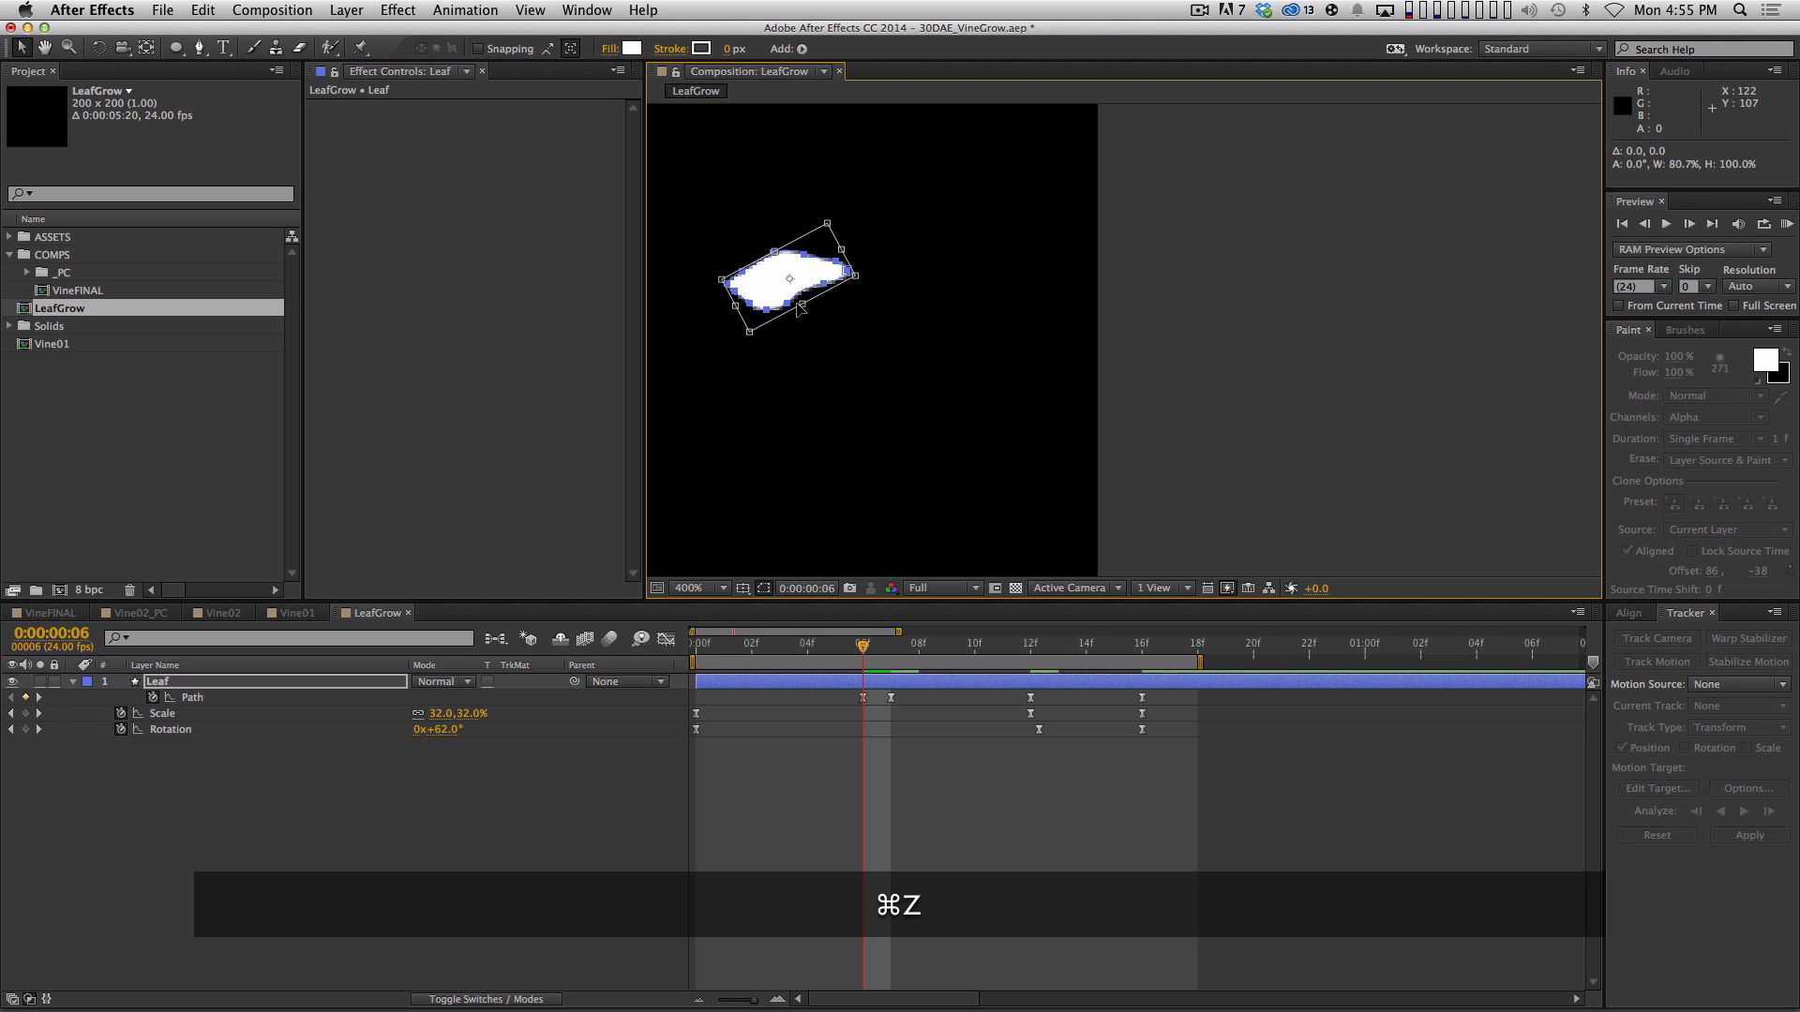
{"action": "mouse_move", "coordinate": [827, 225]}
{"action": "left_mouse_down"}
{"action": "mouse_move", "coordinate": [810, 265]}
{"action": "mouse_move", "coordinate": [832, 259]}
{"action": "left_mouse_up"}
{"action": "left_click", "coordinate": [858, 930]}
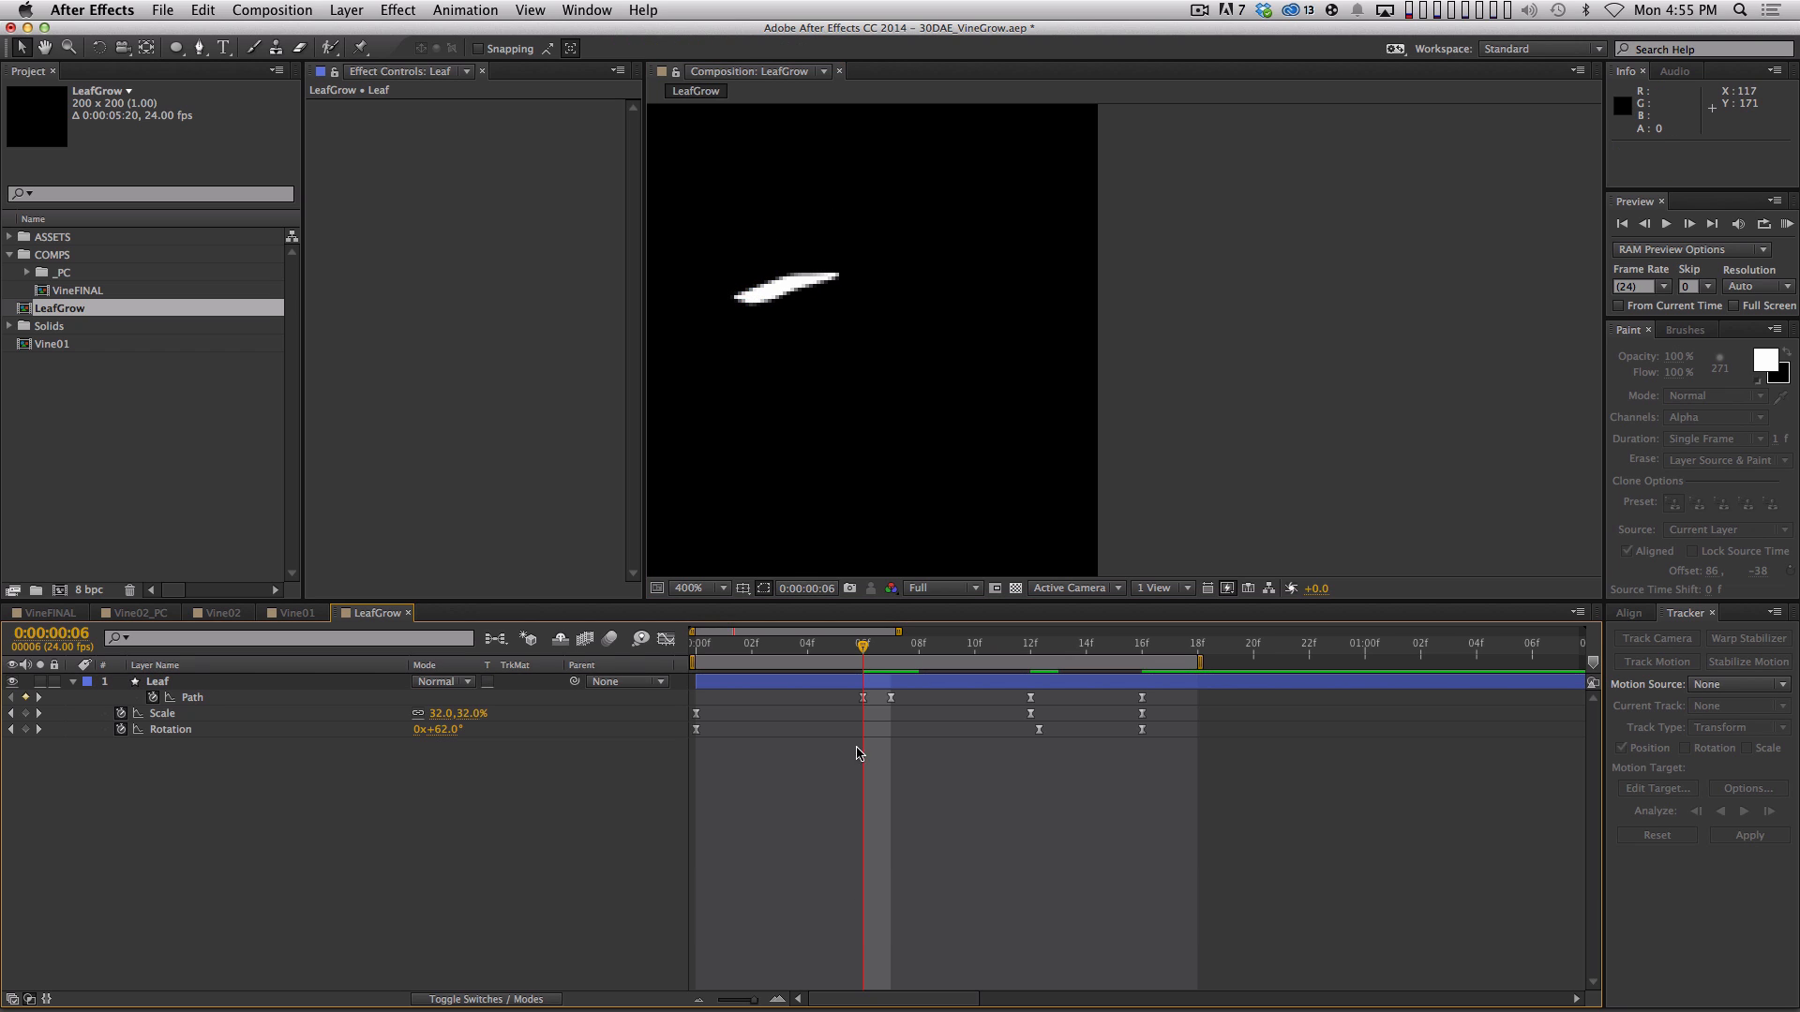
Move the Path keyframe from frame 6 to frame 0 and preview the leaf animation
{"action": "left_click_drag", "start_coordinate": [863, 698], "coordinate": [696, 698]}
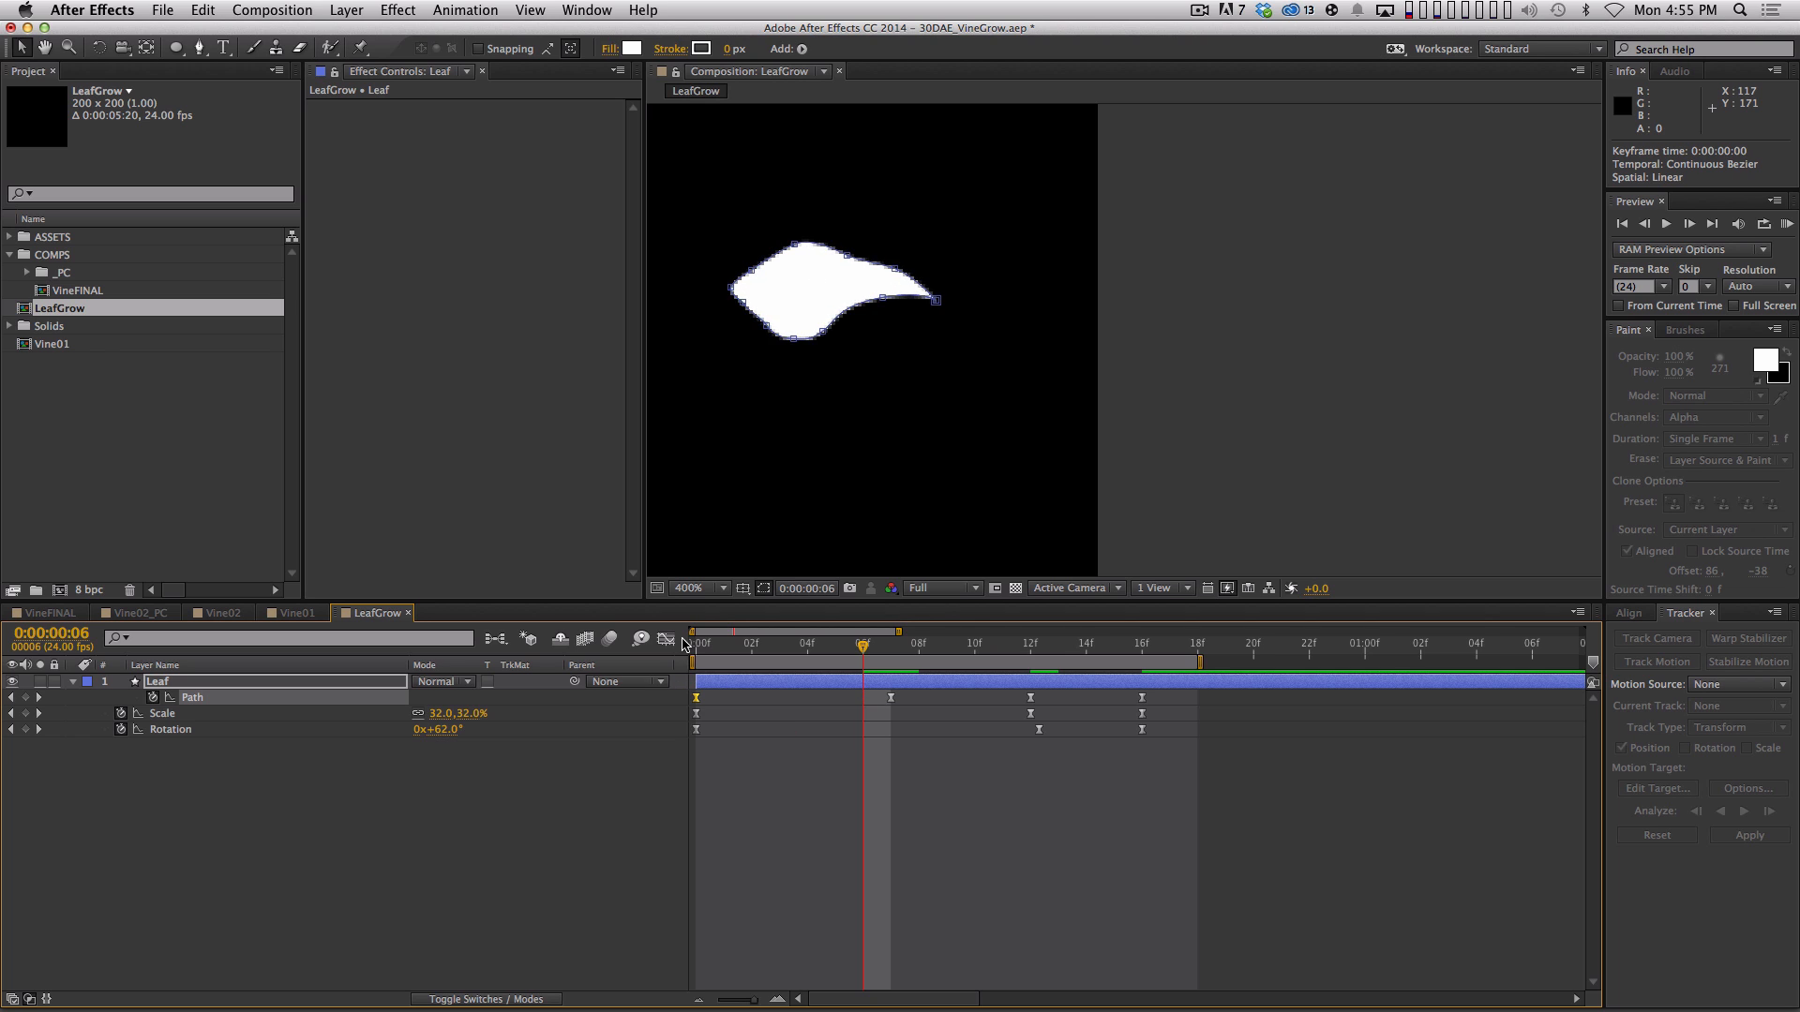
{"action": "key", "text": "space"}
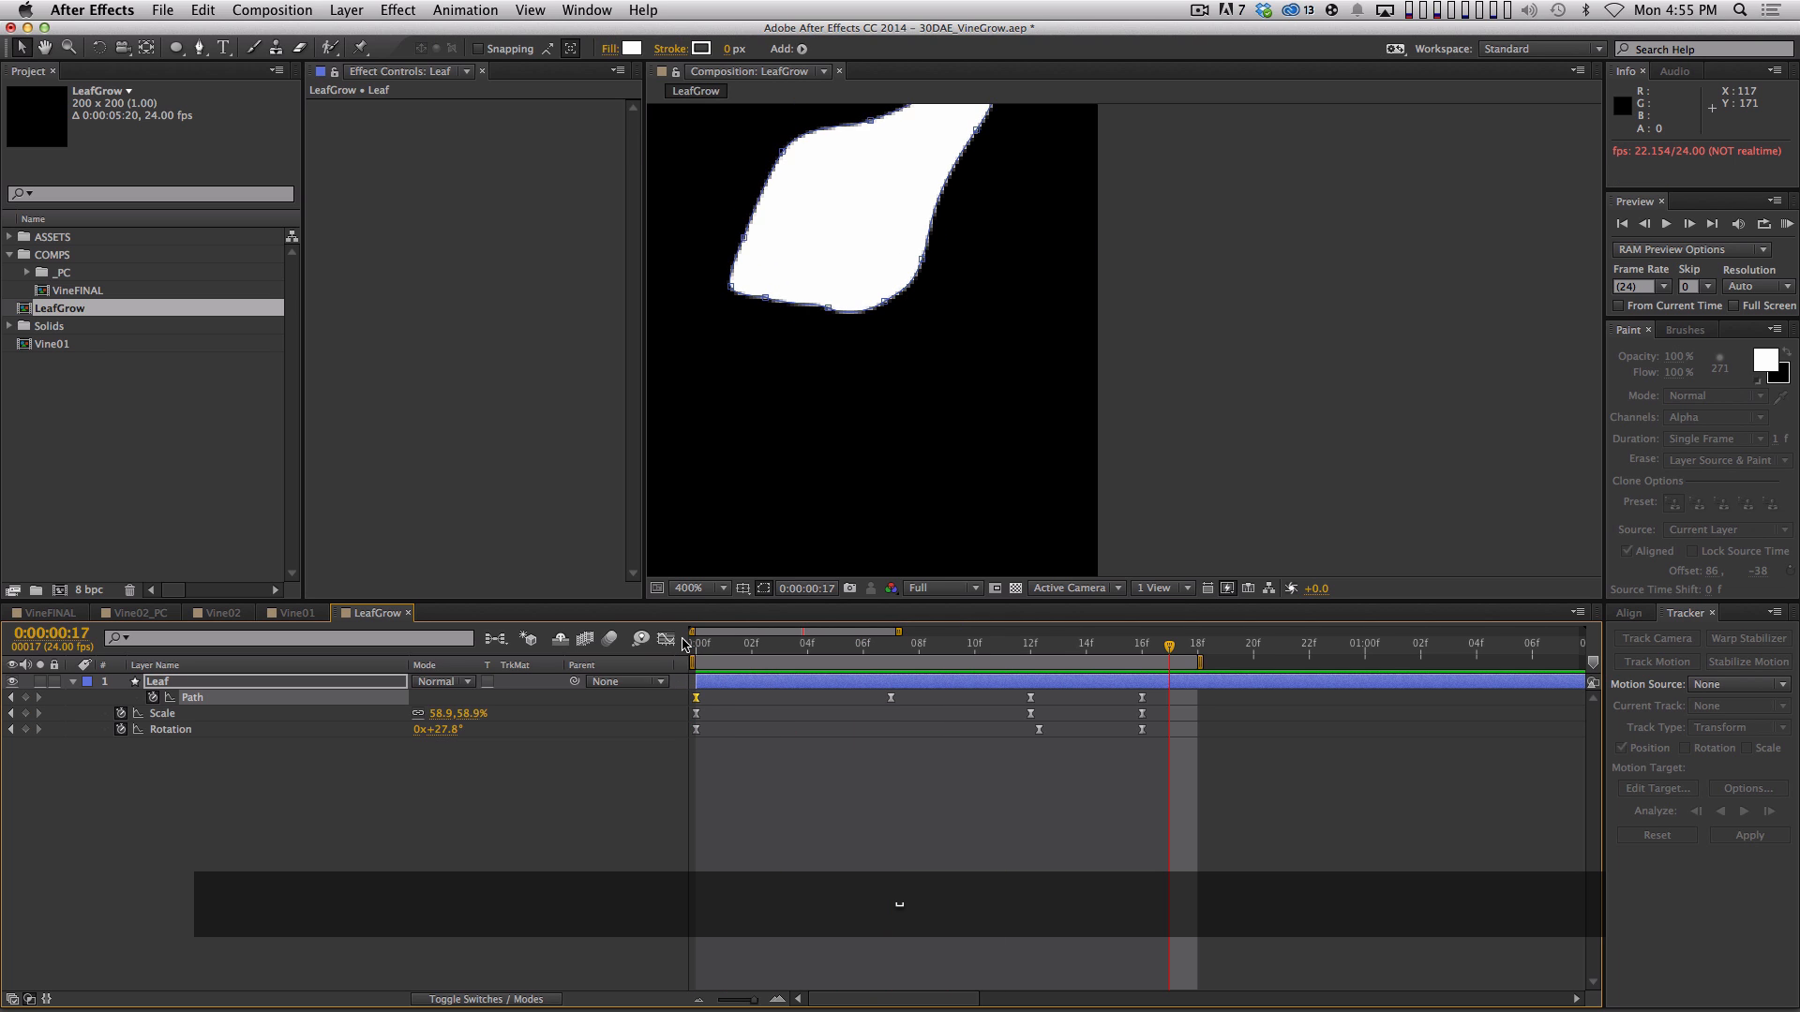
{"action": "key", "text": "comma"}
{"action": "key", "text": "KP_0"}
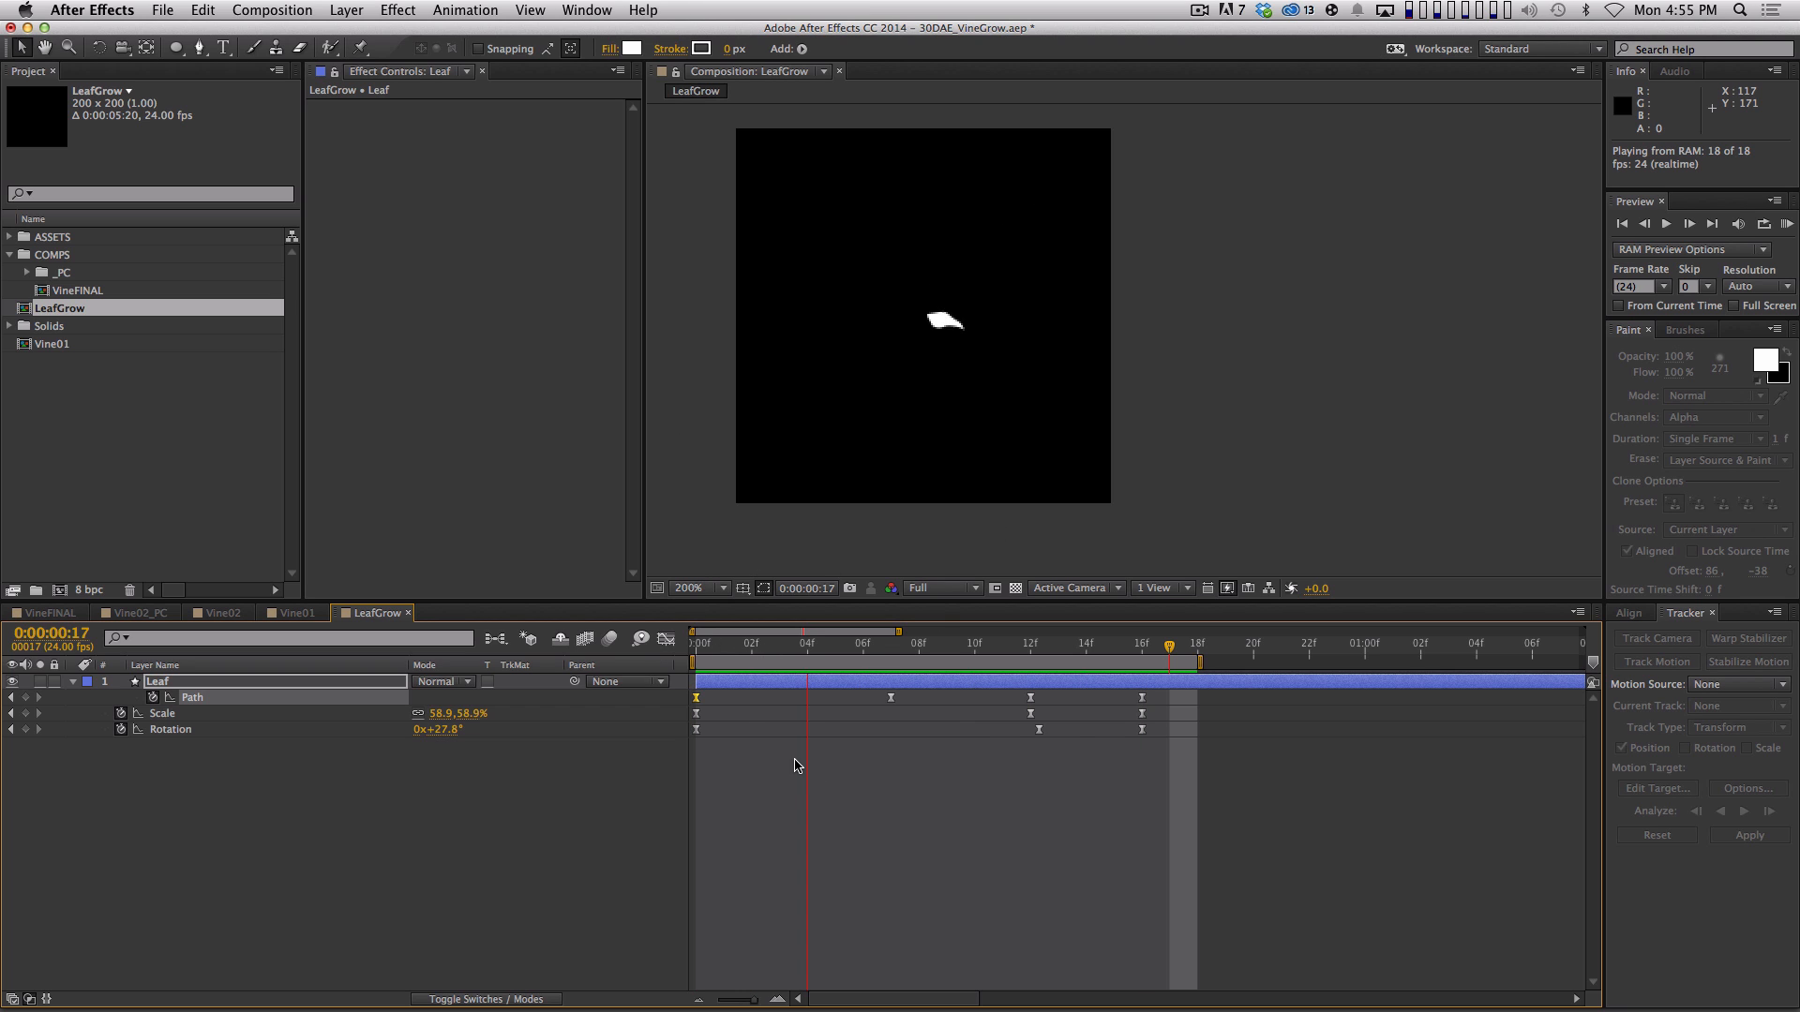
{"action": "key", "text": "space"}
Scrub to frame 12 and shift the last two Path keyframes two frames later, to frames 14 and 18
{"action": "left_click", "coordinate": [698, 656]}
{"action": "left_click_drag", "start_coordinate": [698, 656], "coordinate": [1019, 679]}
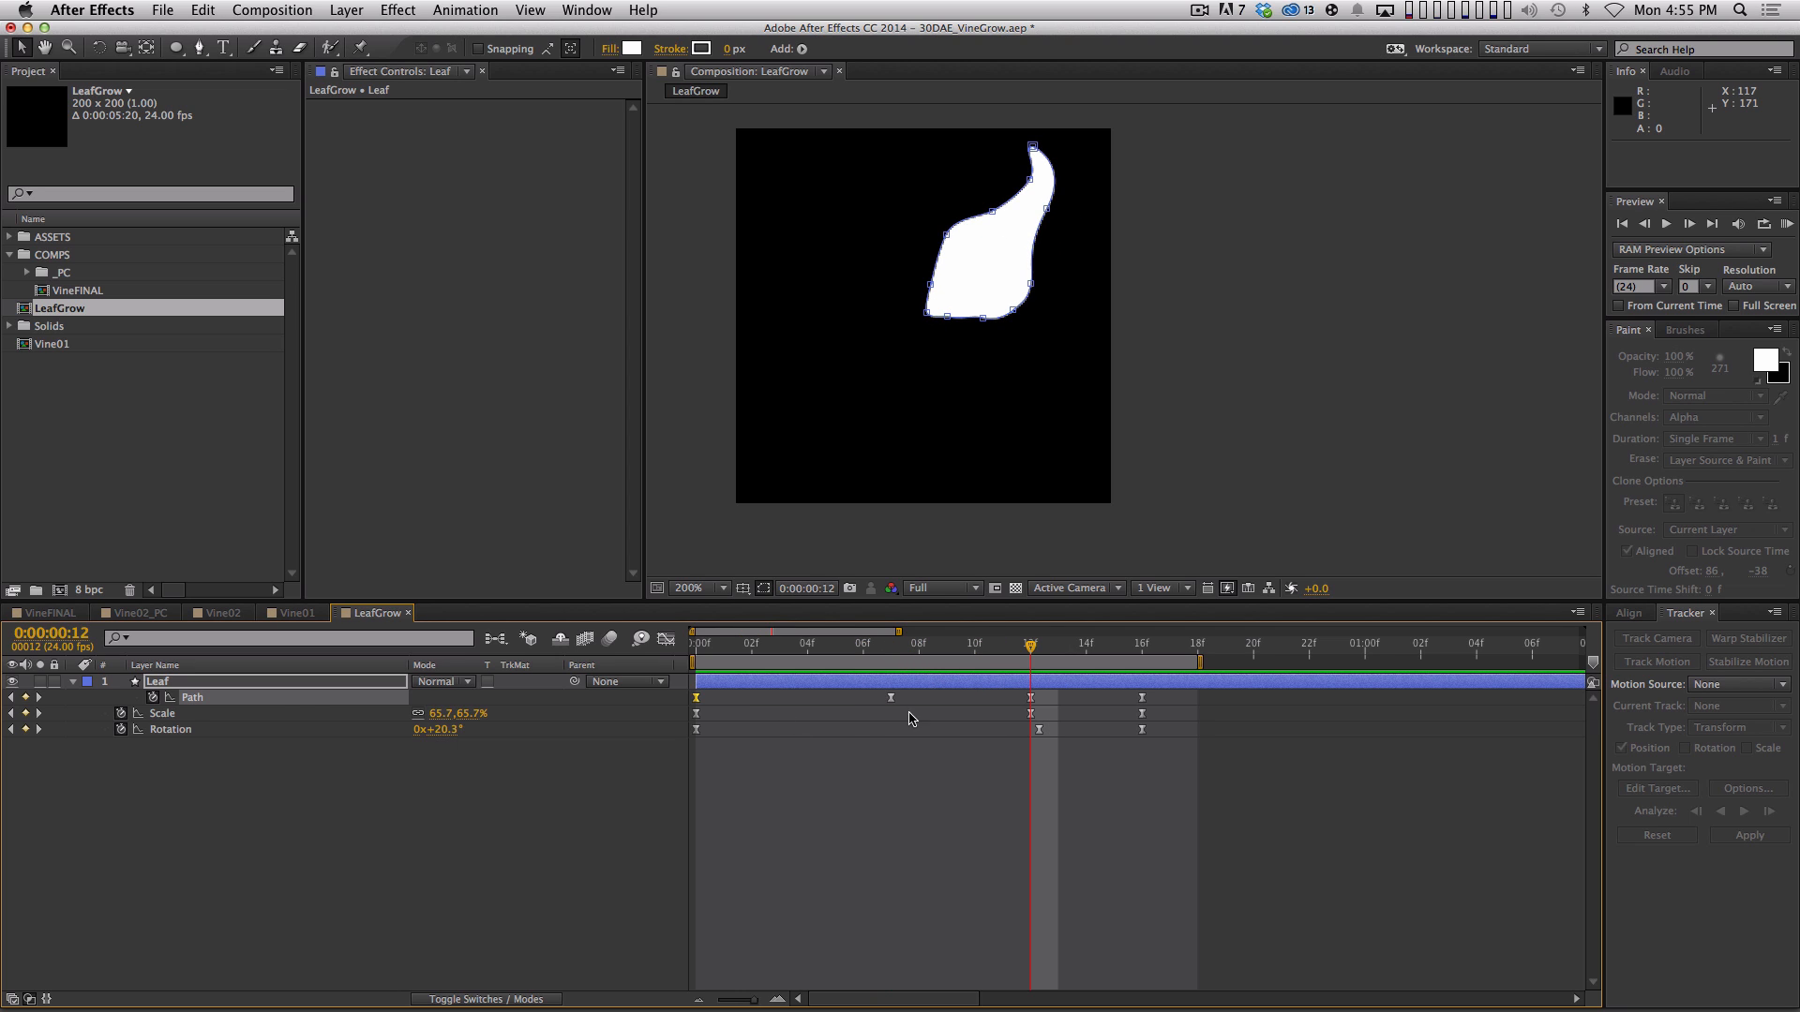
{"action": "left_click", "coordinate": [1029, 682]}
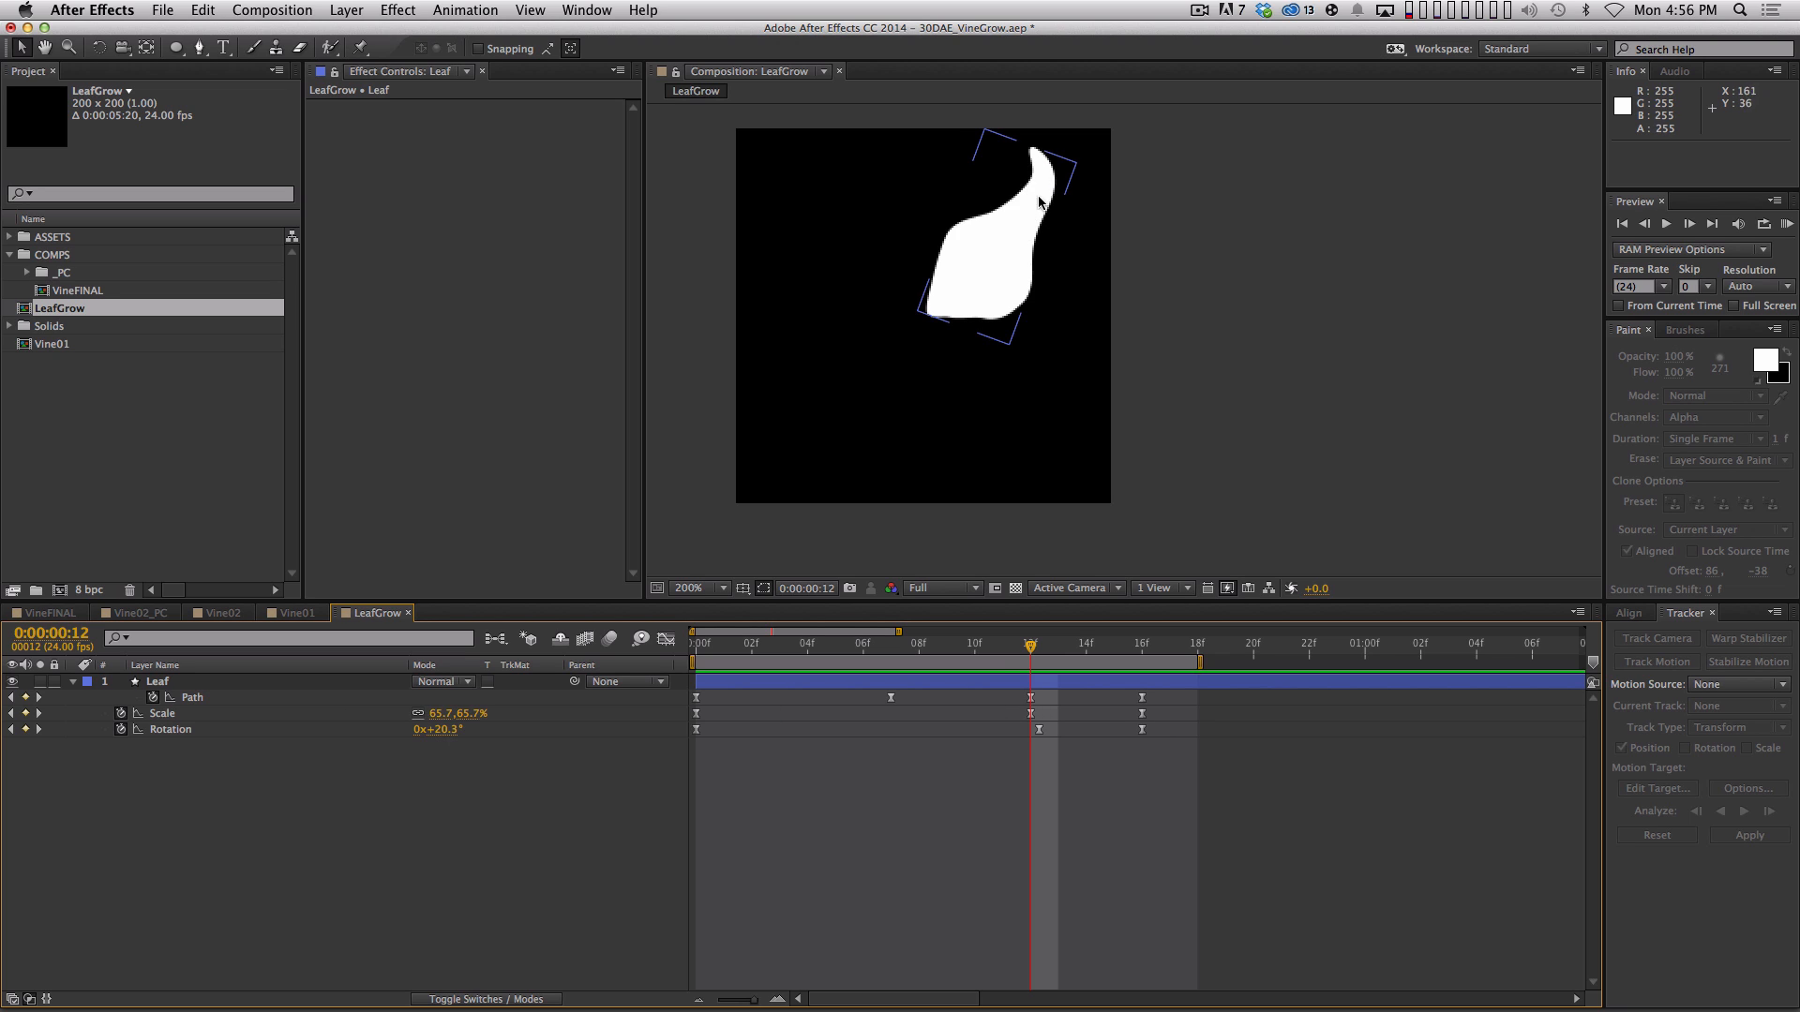
{"action": "left_click_drag", "start_coordinate": [1018, 696], "coordinate": [1174, 705]}
{"action": "left_click", "coordinate": [1031, 700]}
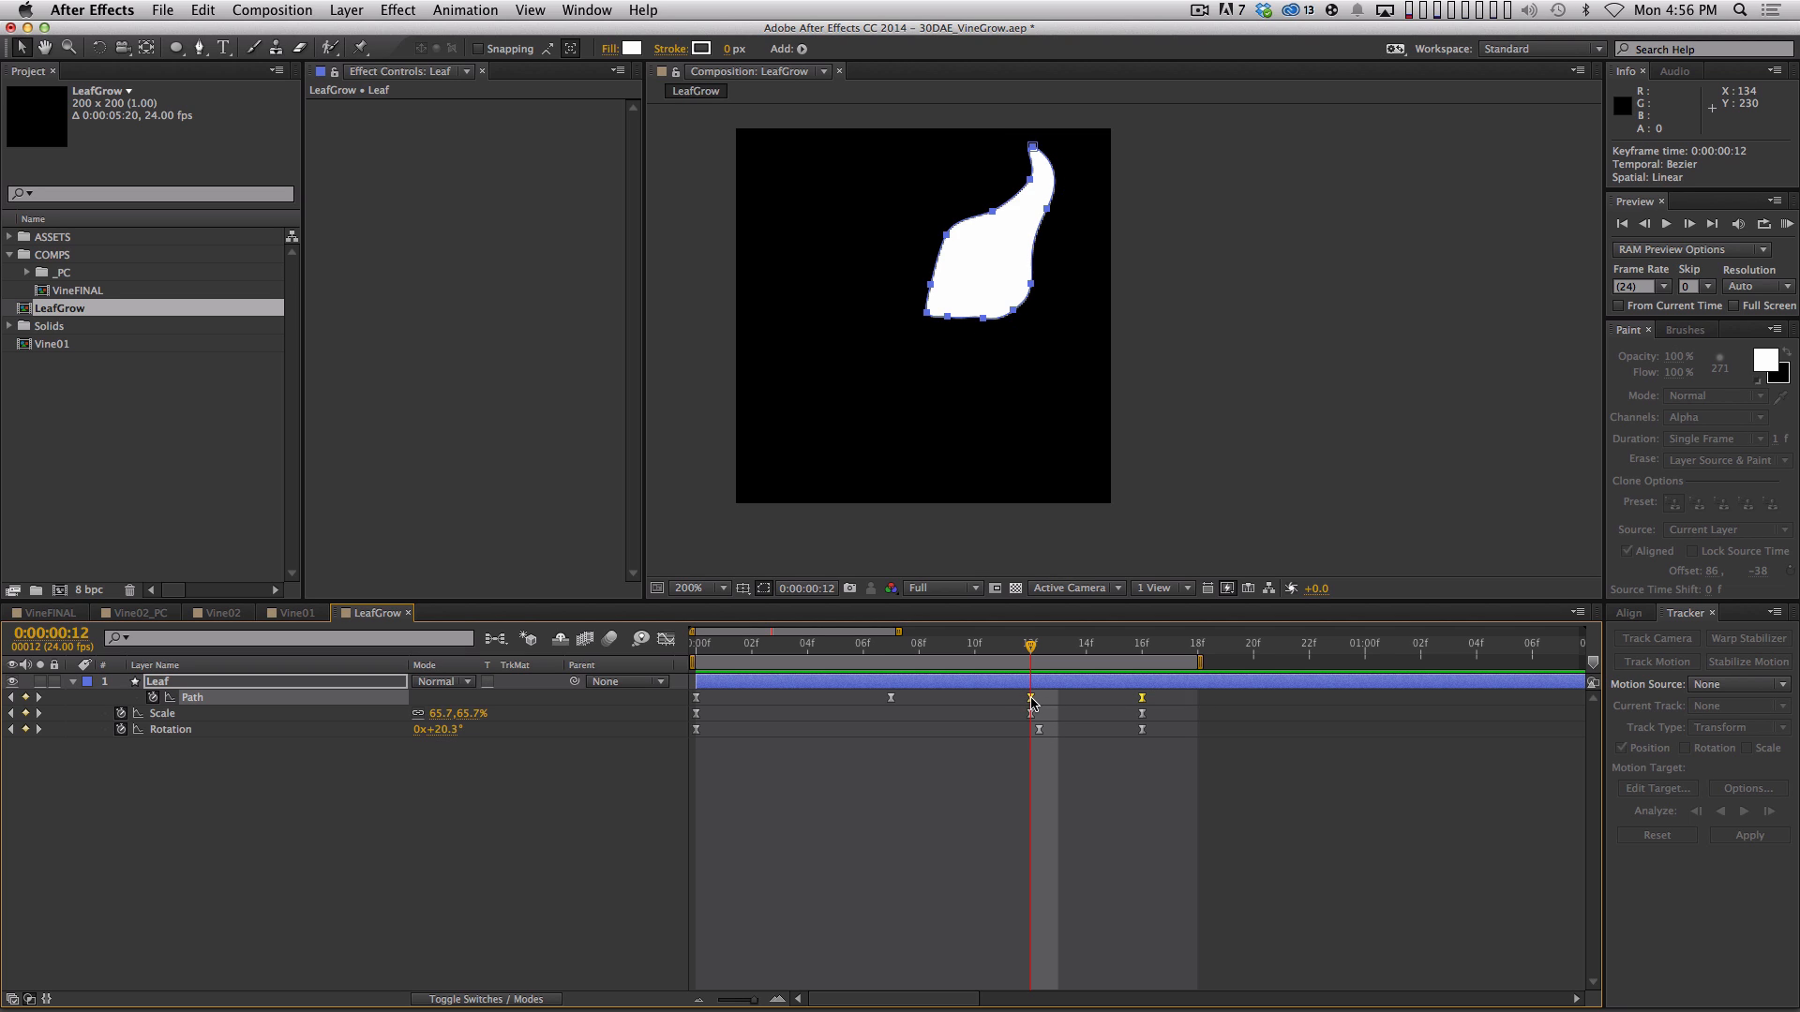
{"action": "left_click_drag", "start_coordinate": [1039, 703], "coordinate": [1094, 703]}
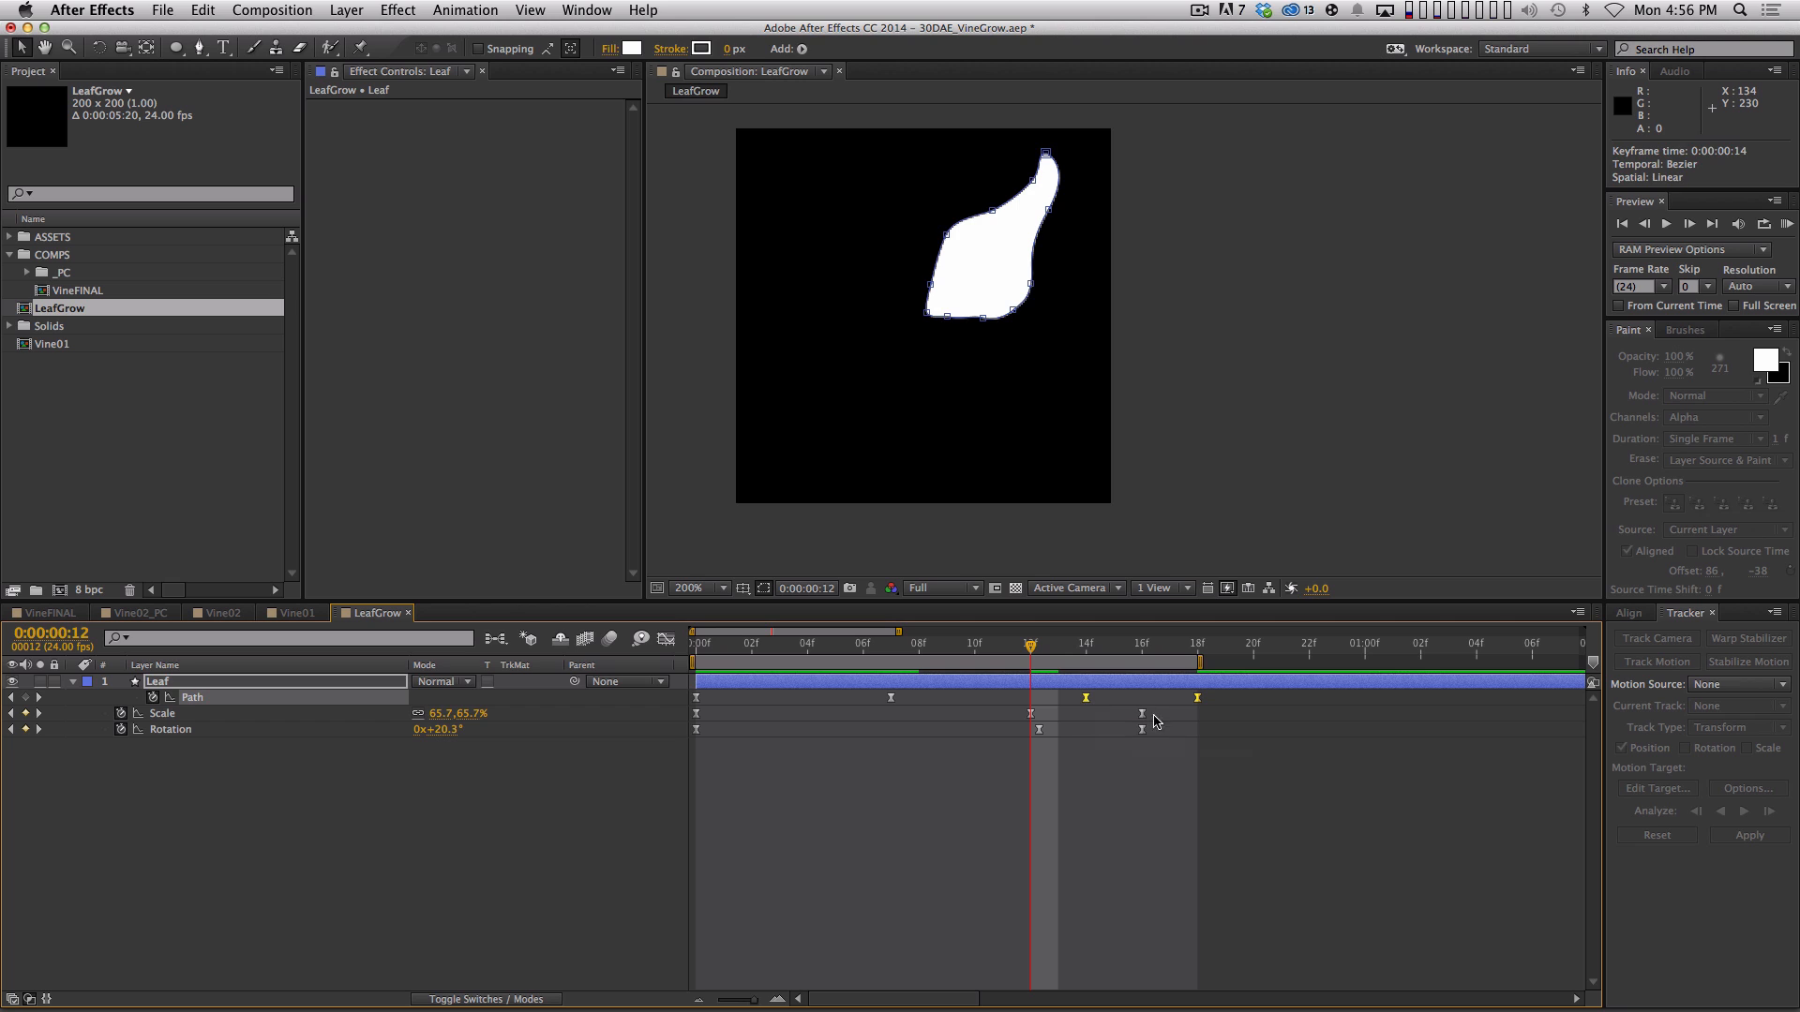
Extend the work area to a duration of 22 frames and preview the leaf animation
{"action": "left_click", "coordinate": [1160, 750]}
{"action": "left_click_drag", "start_coordinate": [1199, 662], "coordinate": [1320, 655]}
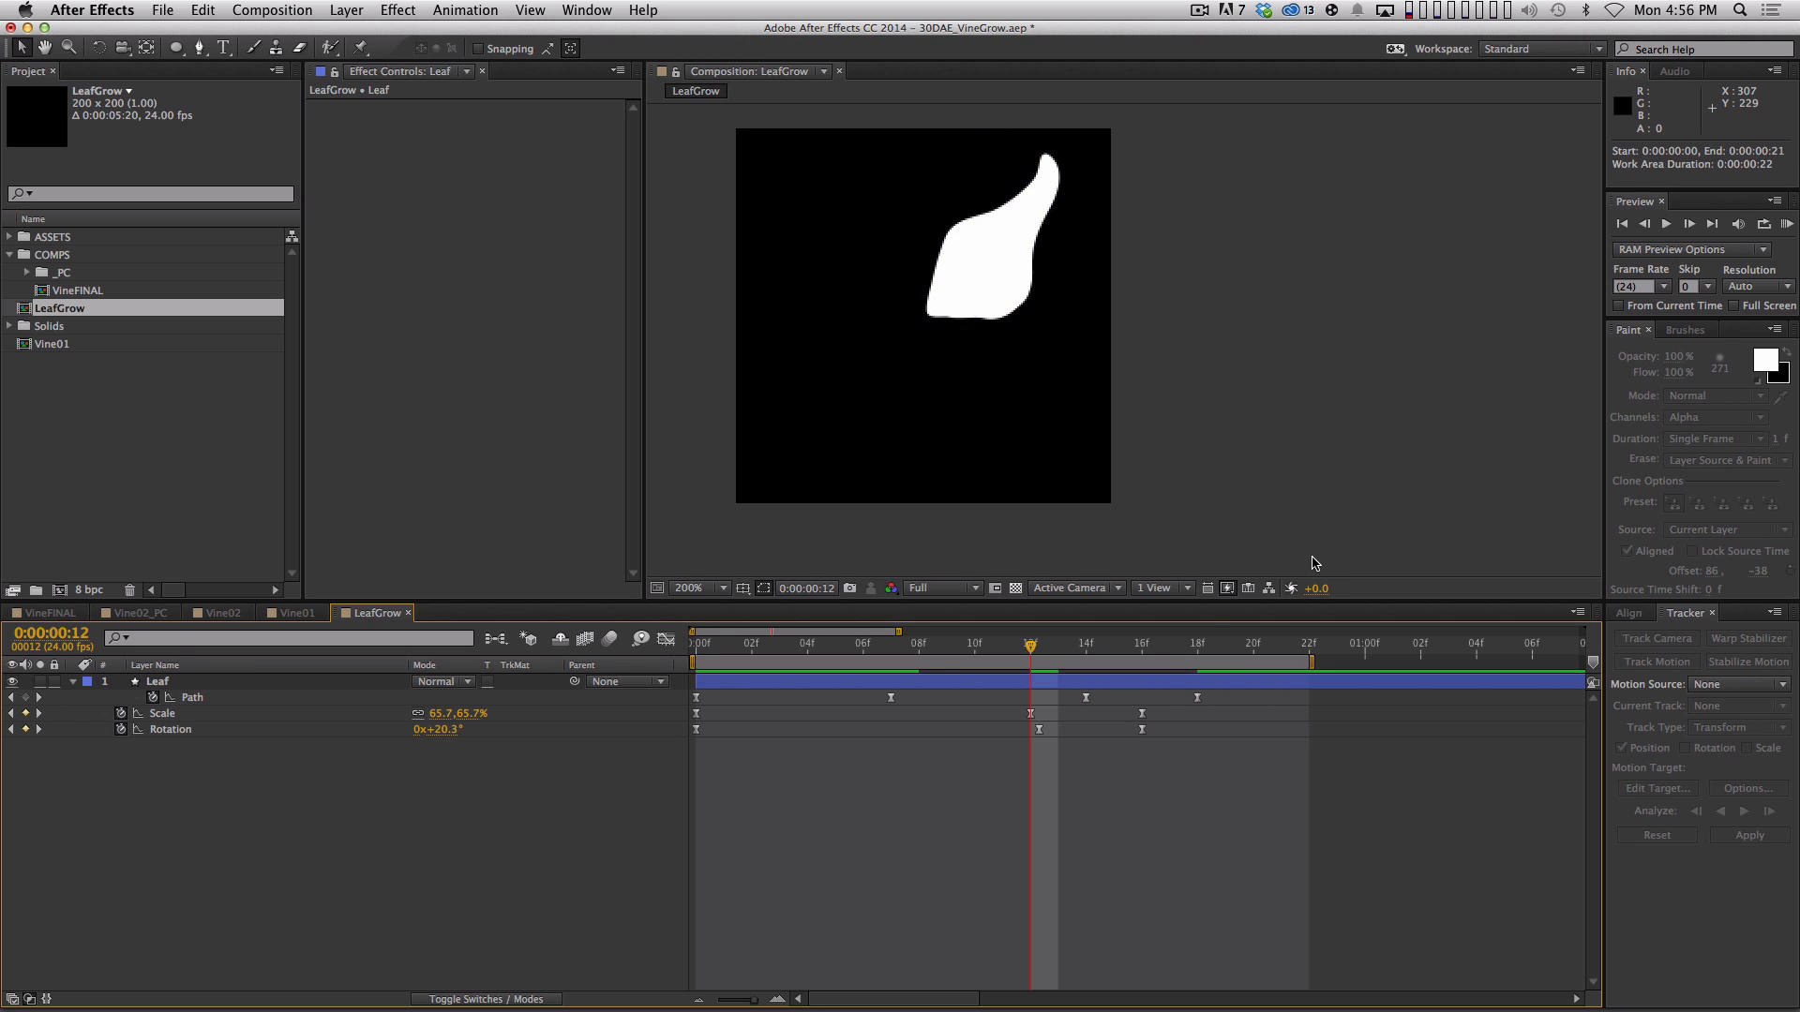
{"action": "key", "text": "KP_0"}
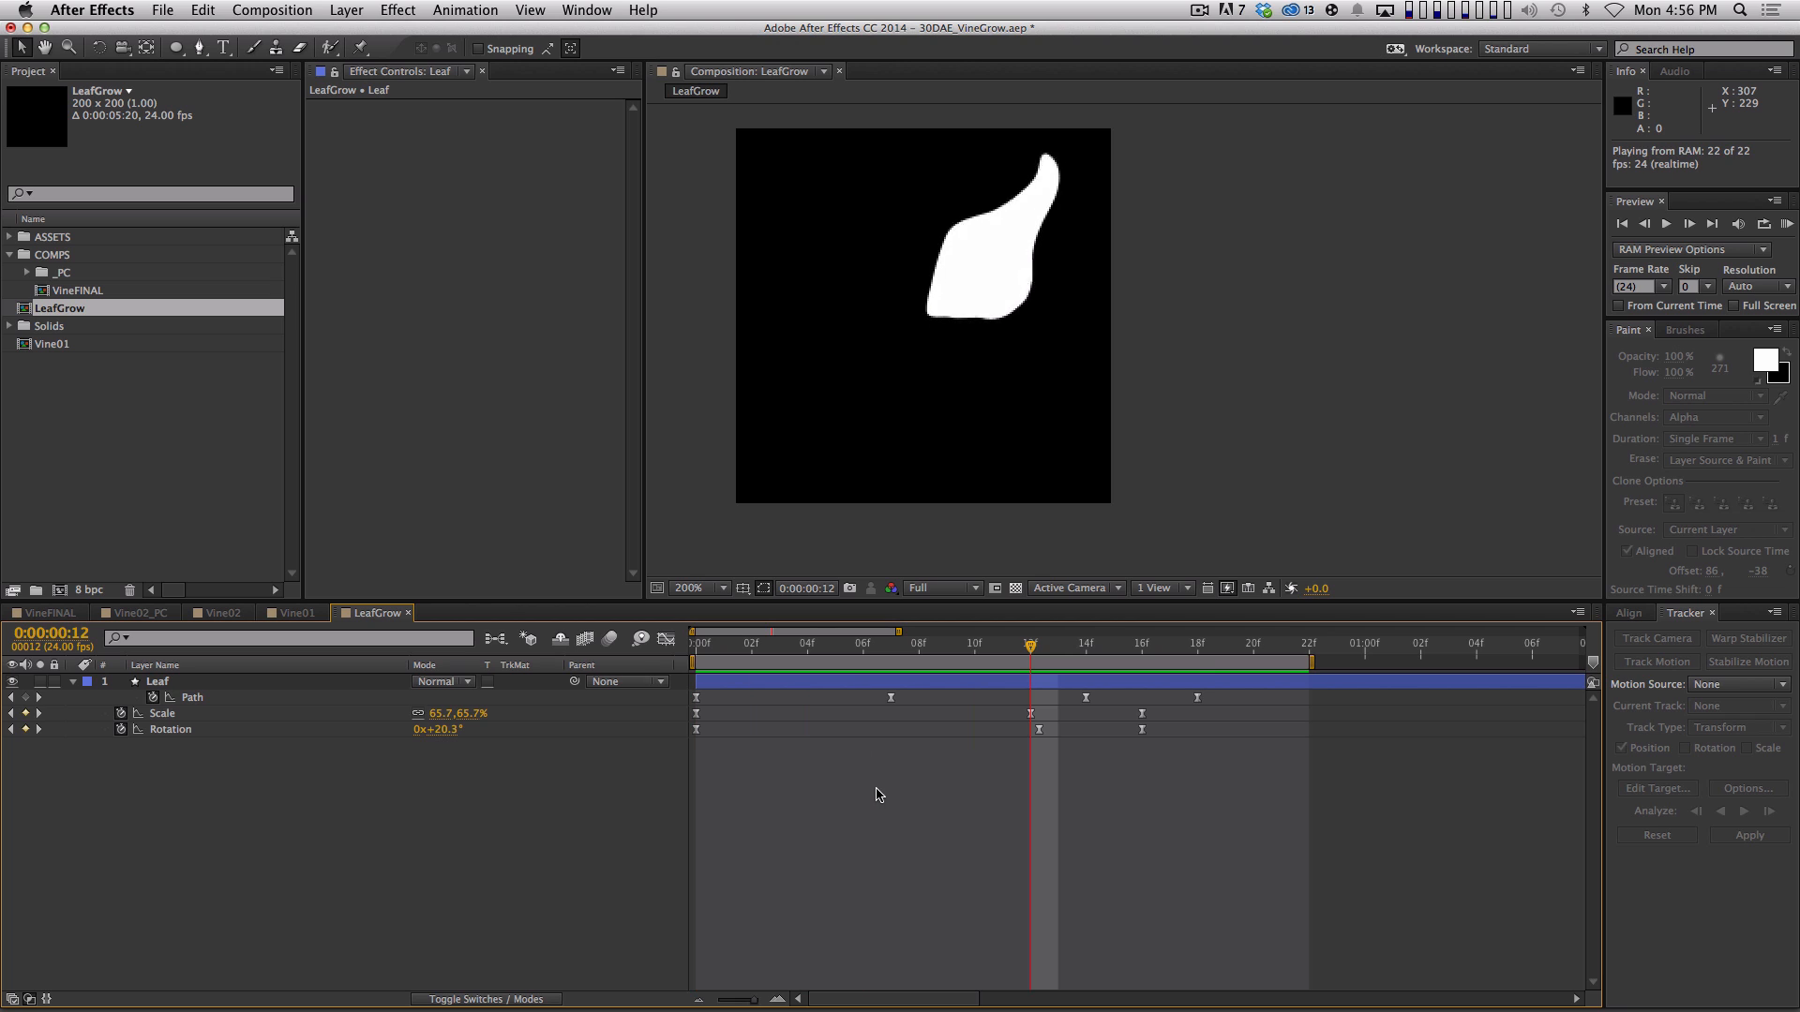
{"action": "key", "text": "space"}
Move to the frame 18 Path keyframe and nudge the point on the leaf's lower edge slightly upward
{"action": "left_click_drag", "start_coordinate": [1116, 643], "coordinate": [1225, 643]}
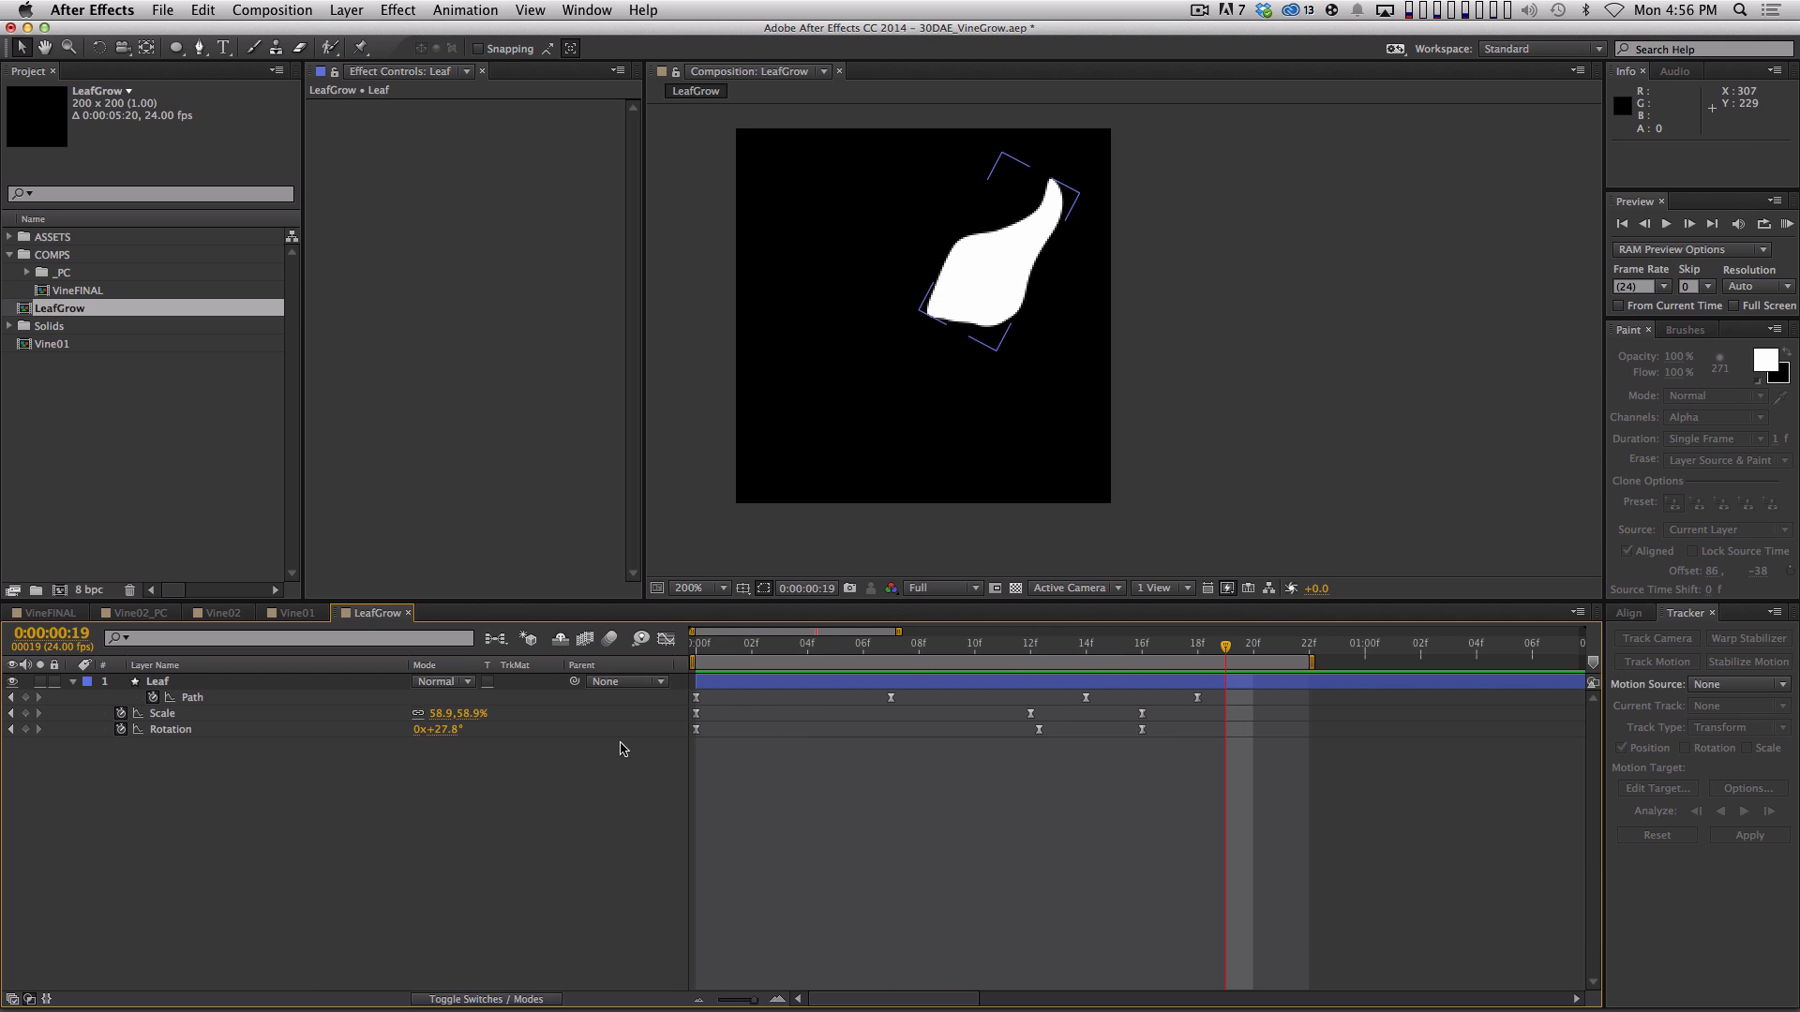
{"action": "left_click", "coordinate": [1195, 647], "text": "shift"}
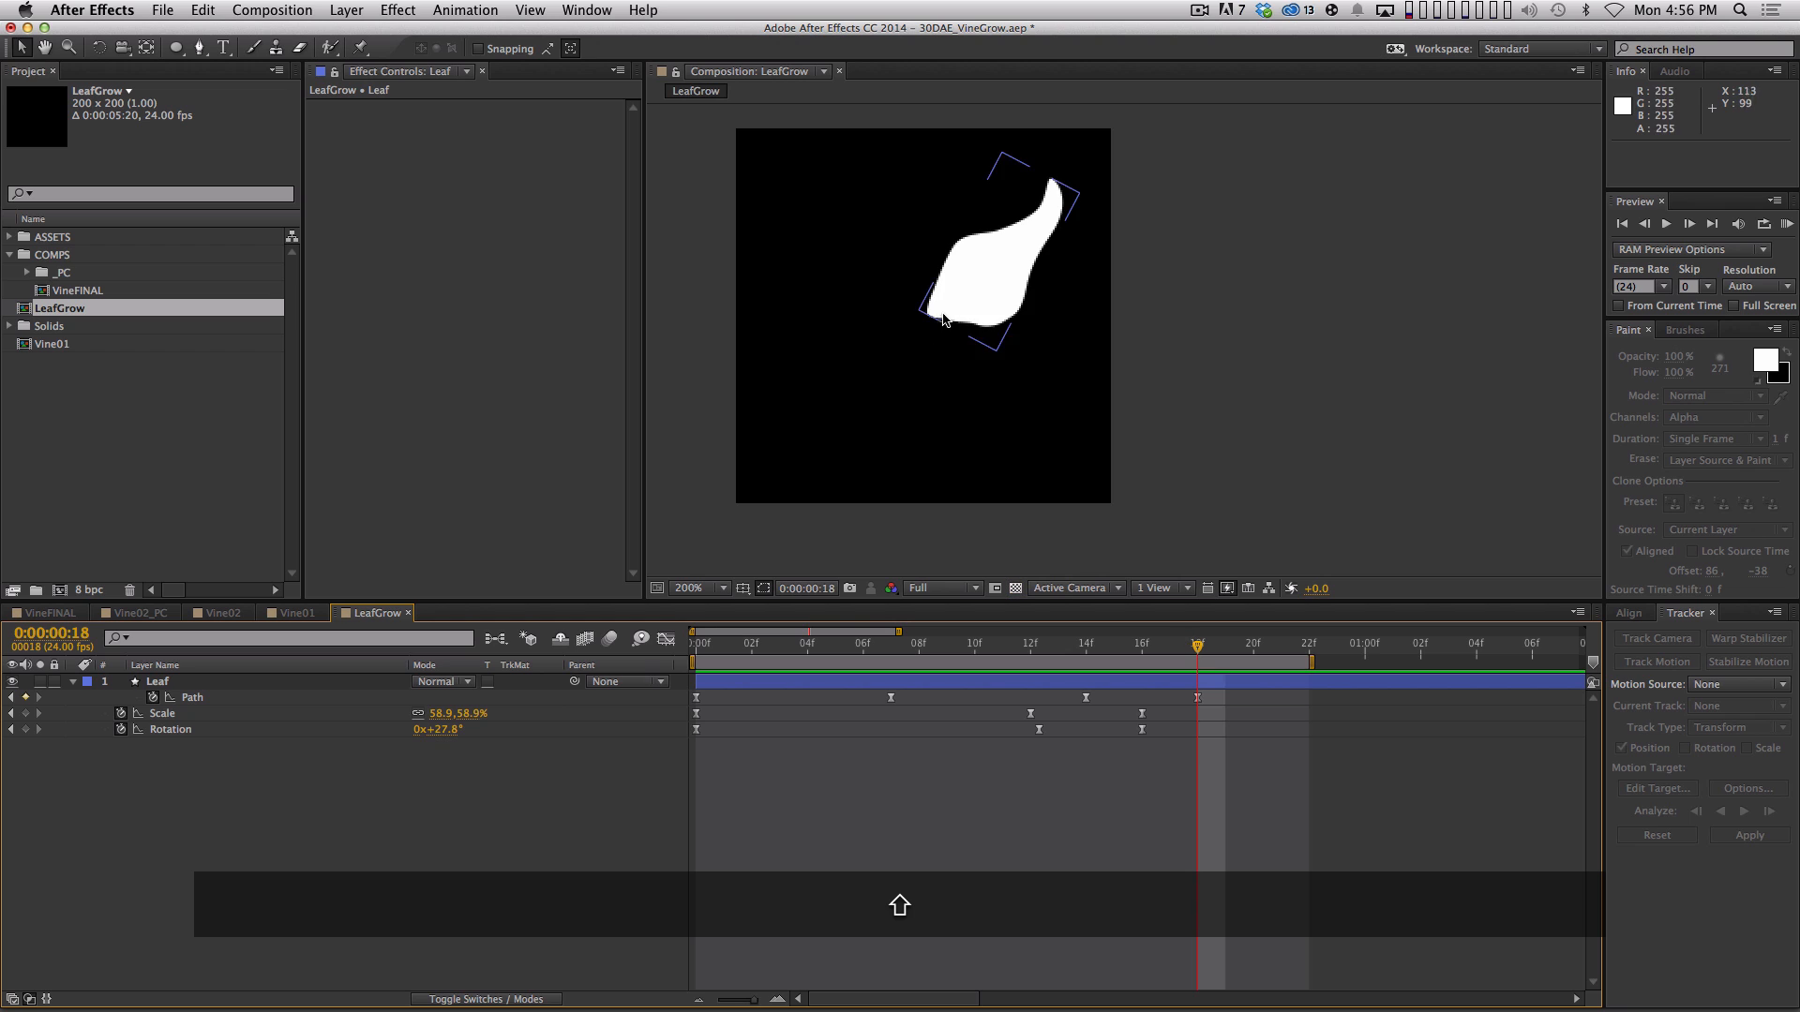
{"action": "key", "text": "period"}
{"action": "left_click", "coordinate": [250, 699]}
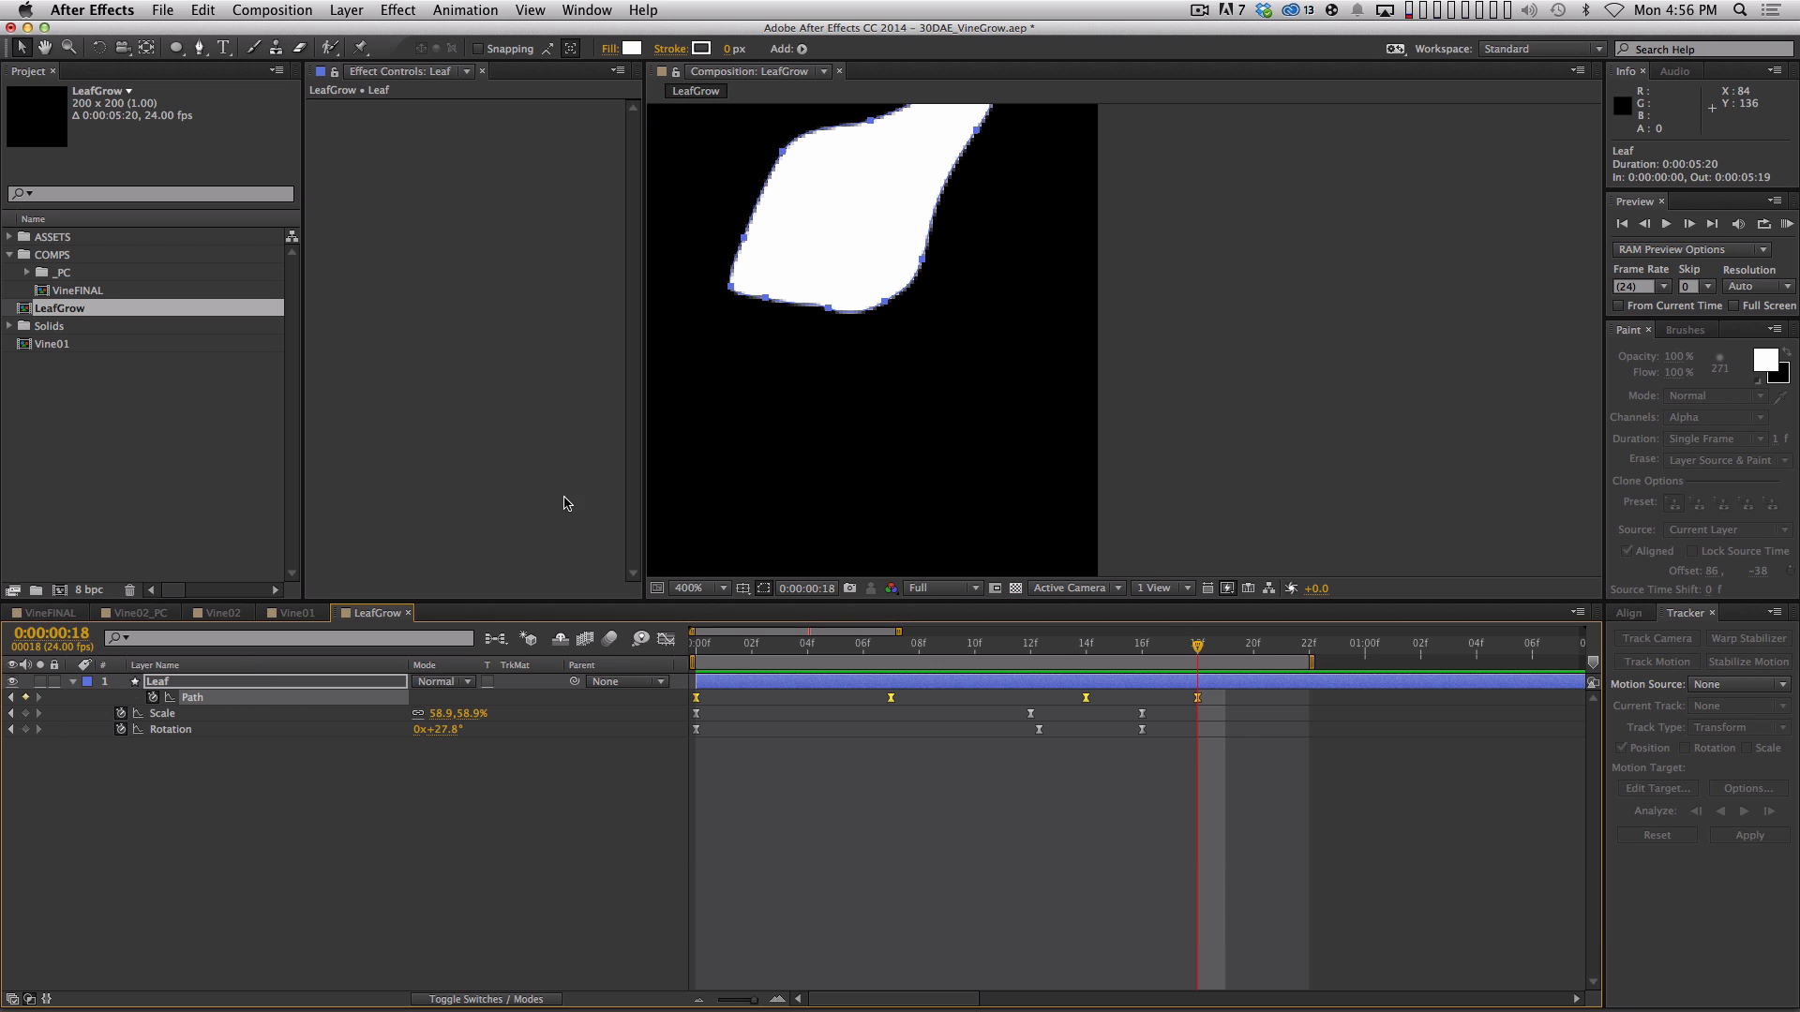
{"action": "left_click", "coordinate": [839, 328]}
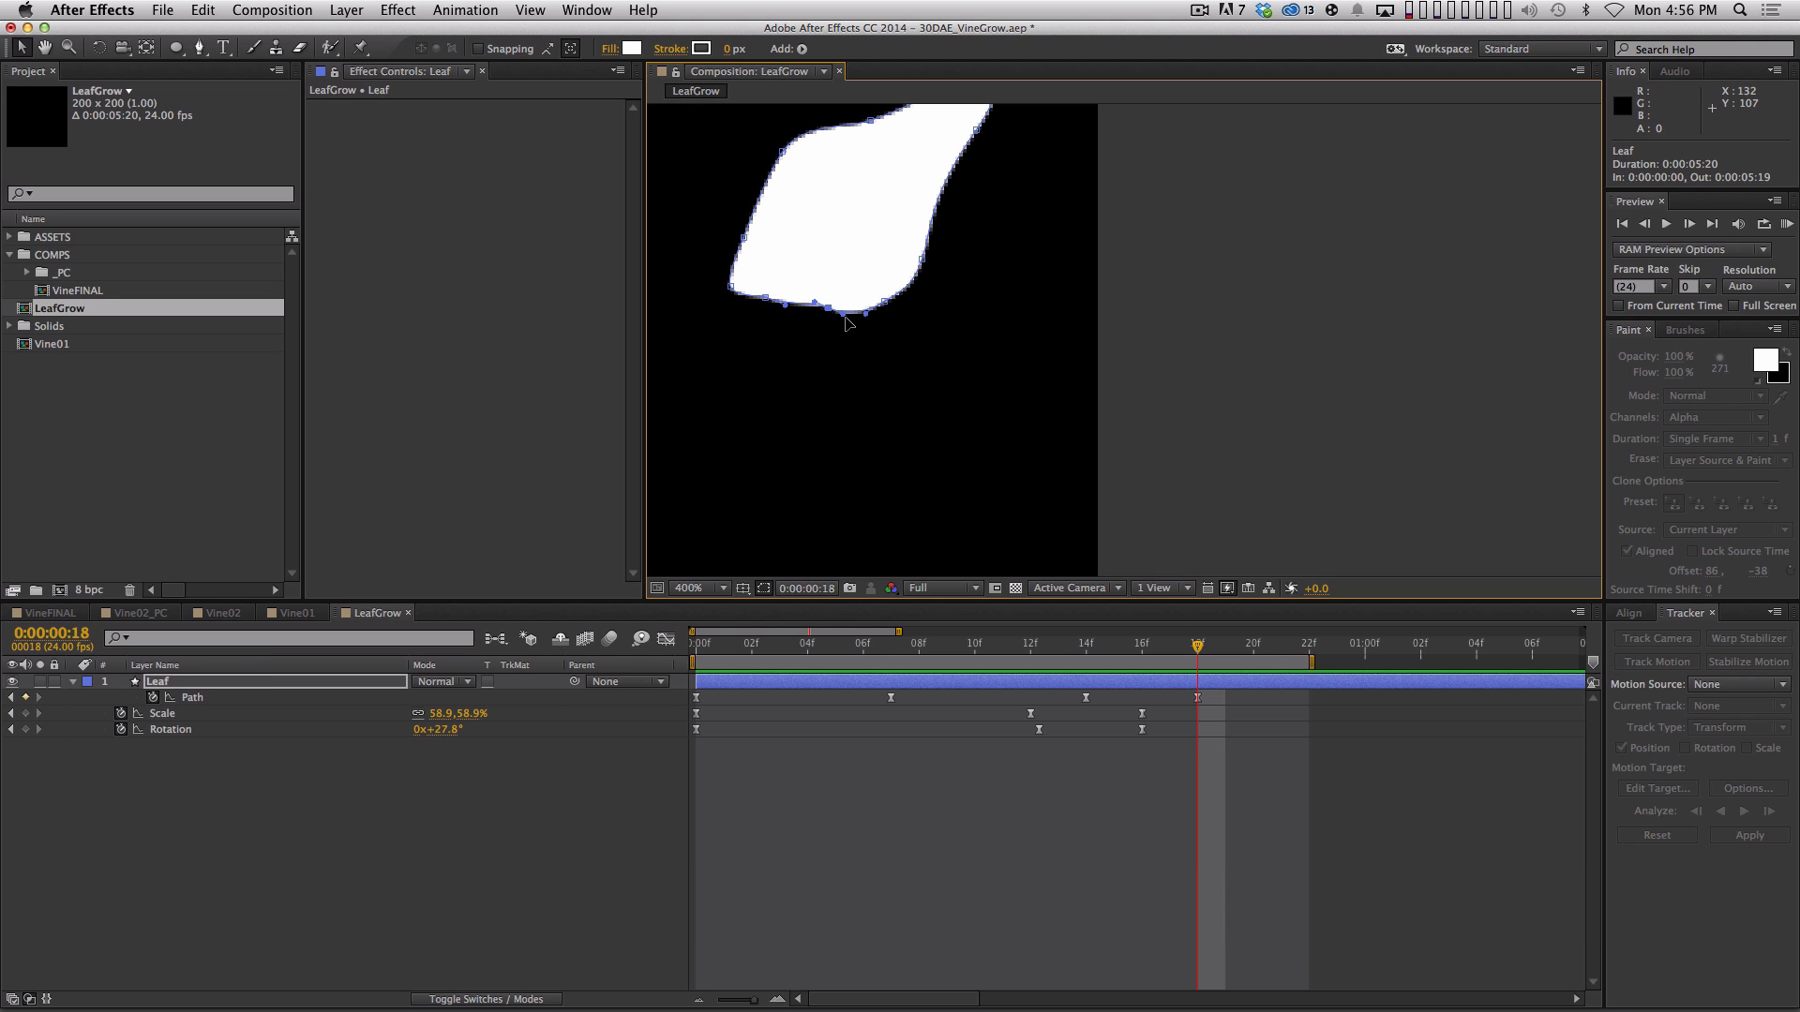
{"action": "left_click_drag", "start_coordinate": [844, 317], "coordinate": [847, 310]}
{"action": "left_click", "coordinate": [803, 823]}
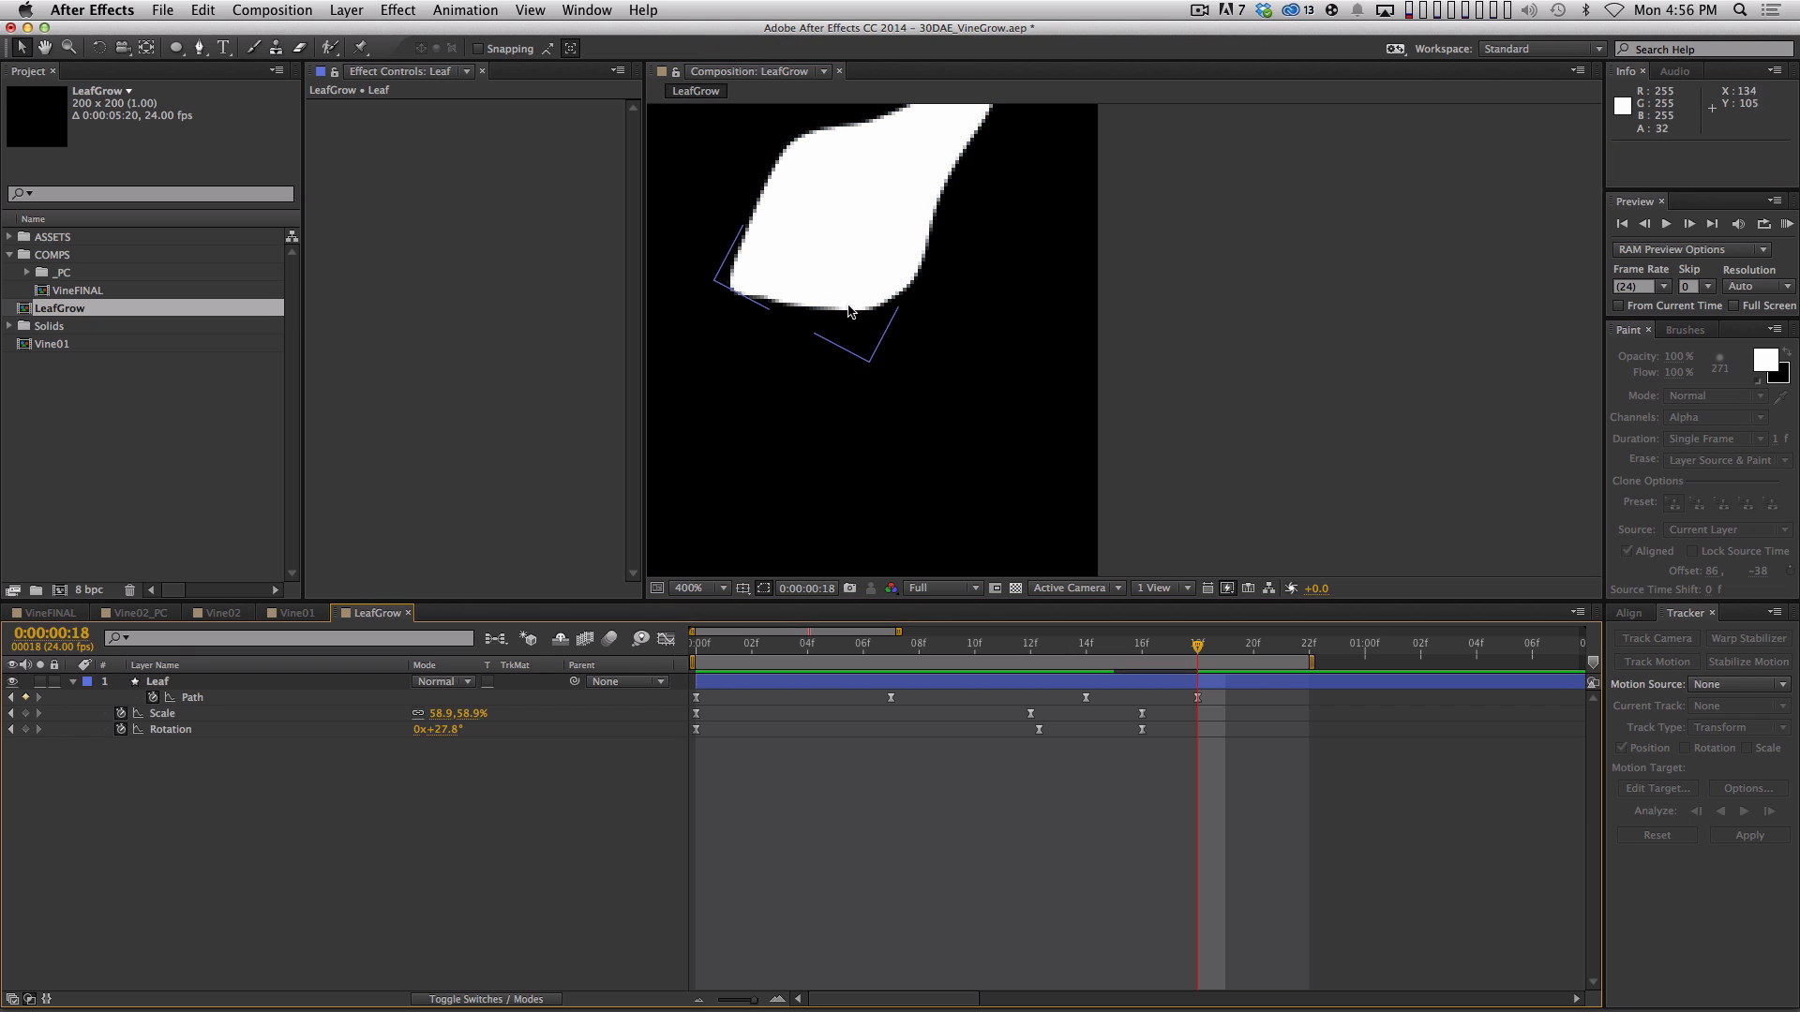
Preview the LeafGrow animation with the adjusted leaf outline
{"action": "key", "text": "period"}
{"action": "key", "text": "period"}
{"action": "key", "text": "comma"}
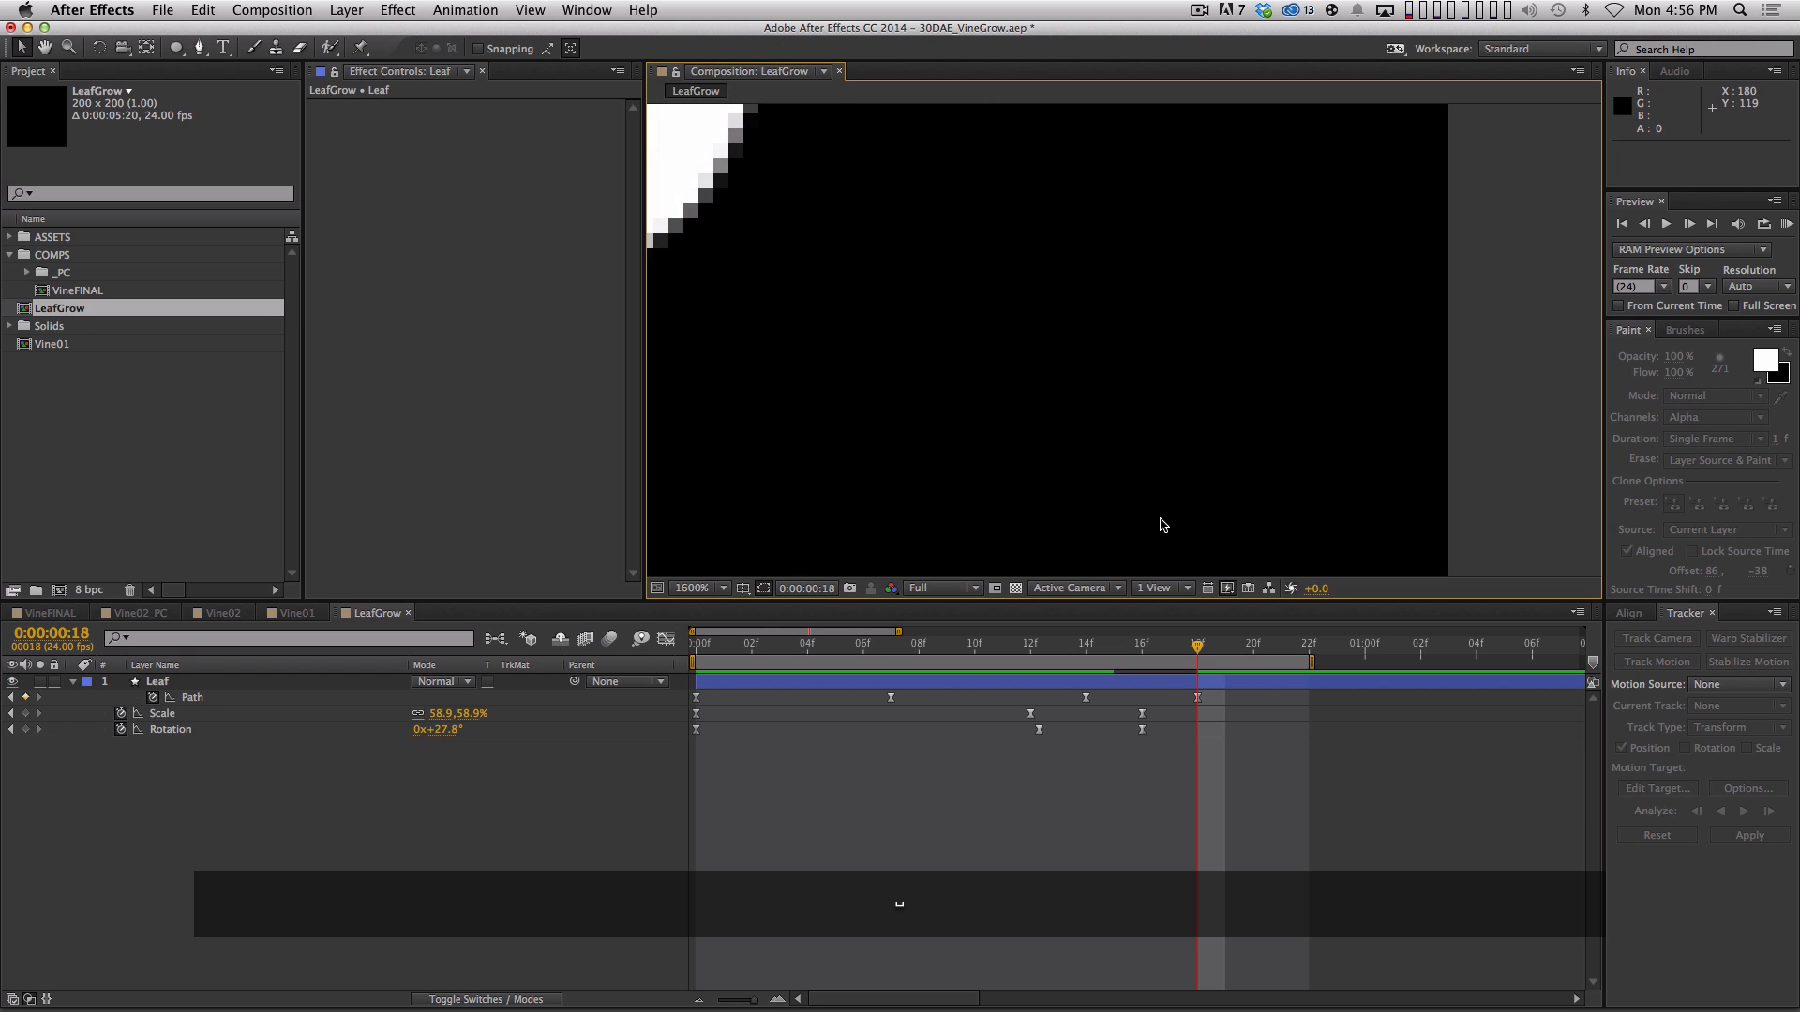
{"action": "key", "text": "comma"}
{"action": "key", "text": "comma"}
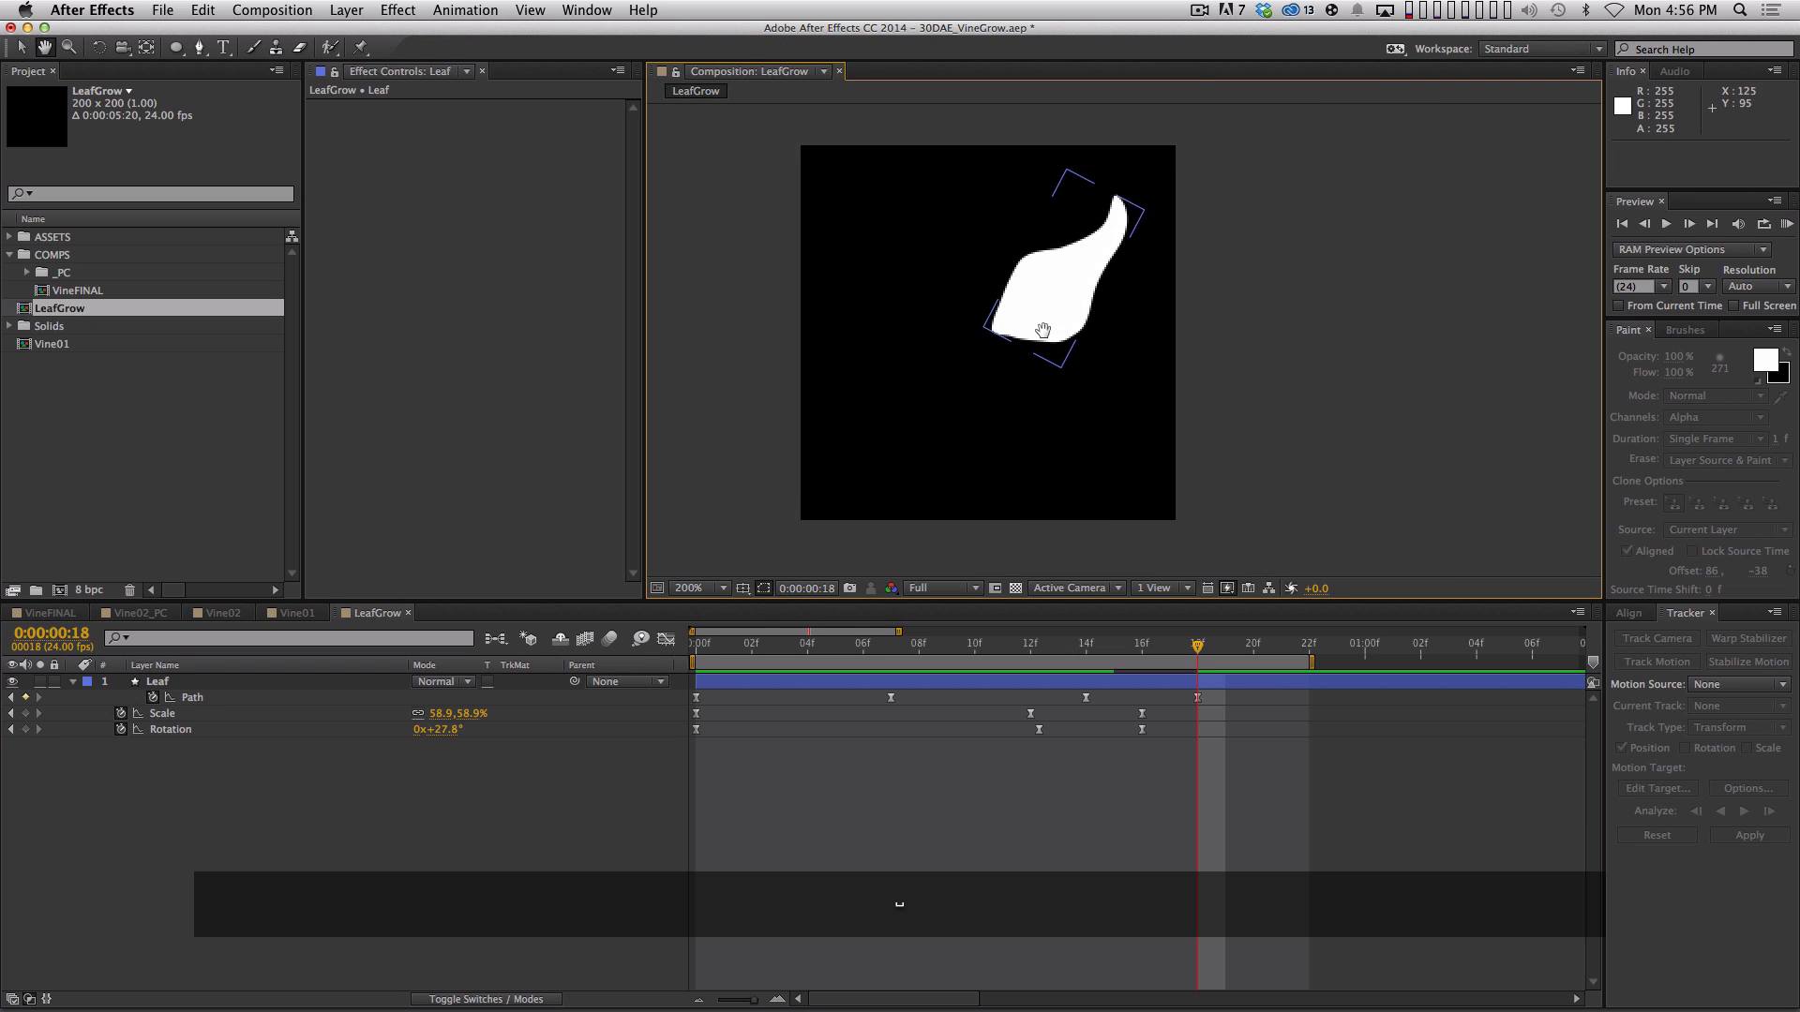
{"action": "key", "text": "KP_0"}
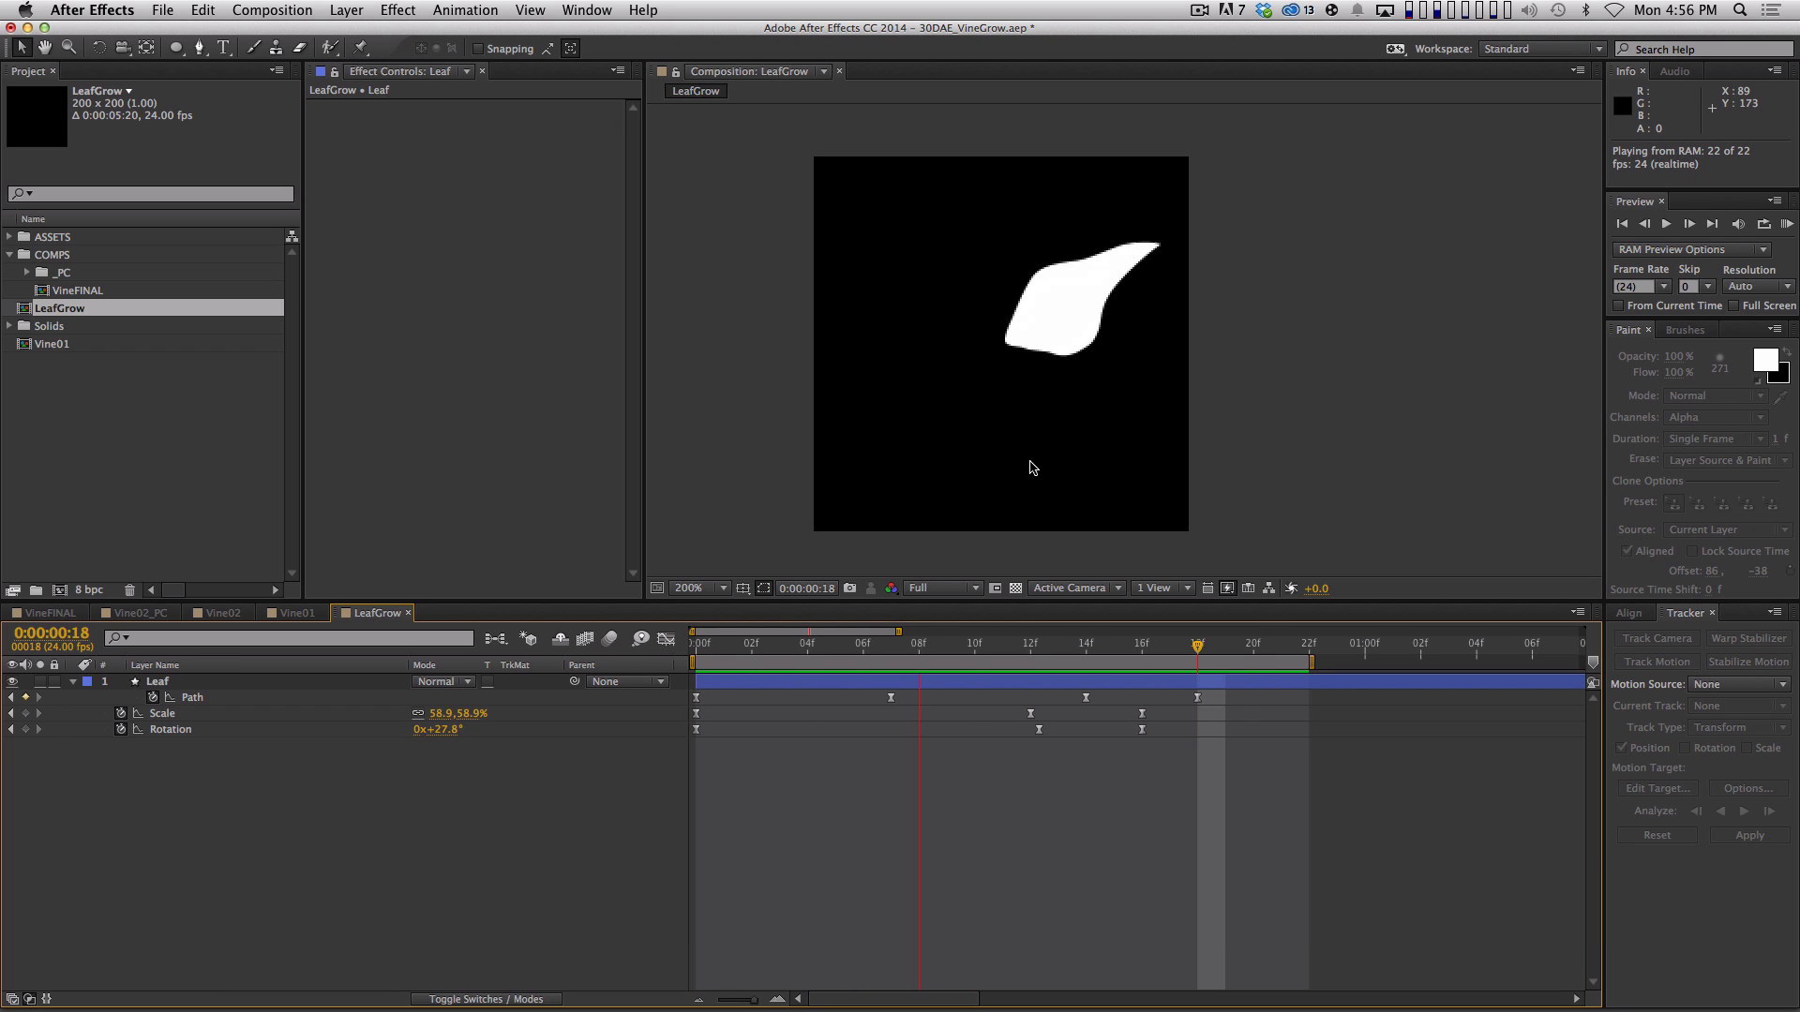
Return to the Vine01 composition and add LeafGrow as the lowest layer, beneath Vine
{"action": "key", "text": "super"}
{"action": "key", "text": "super+w"}
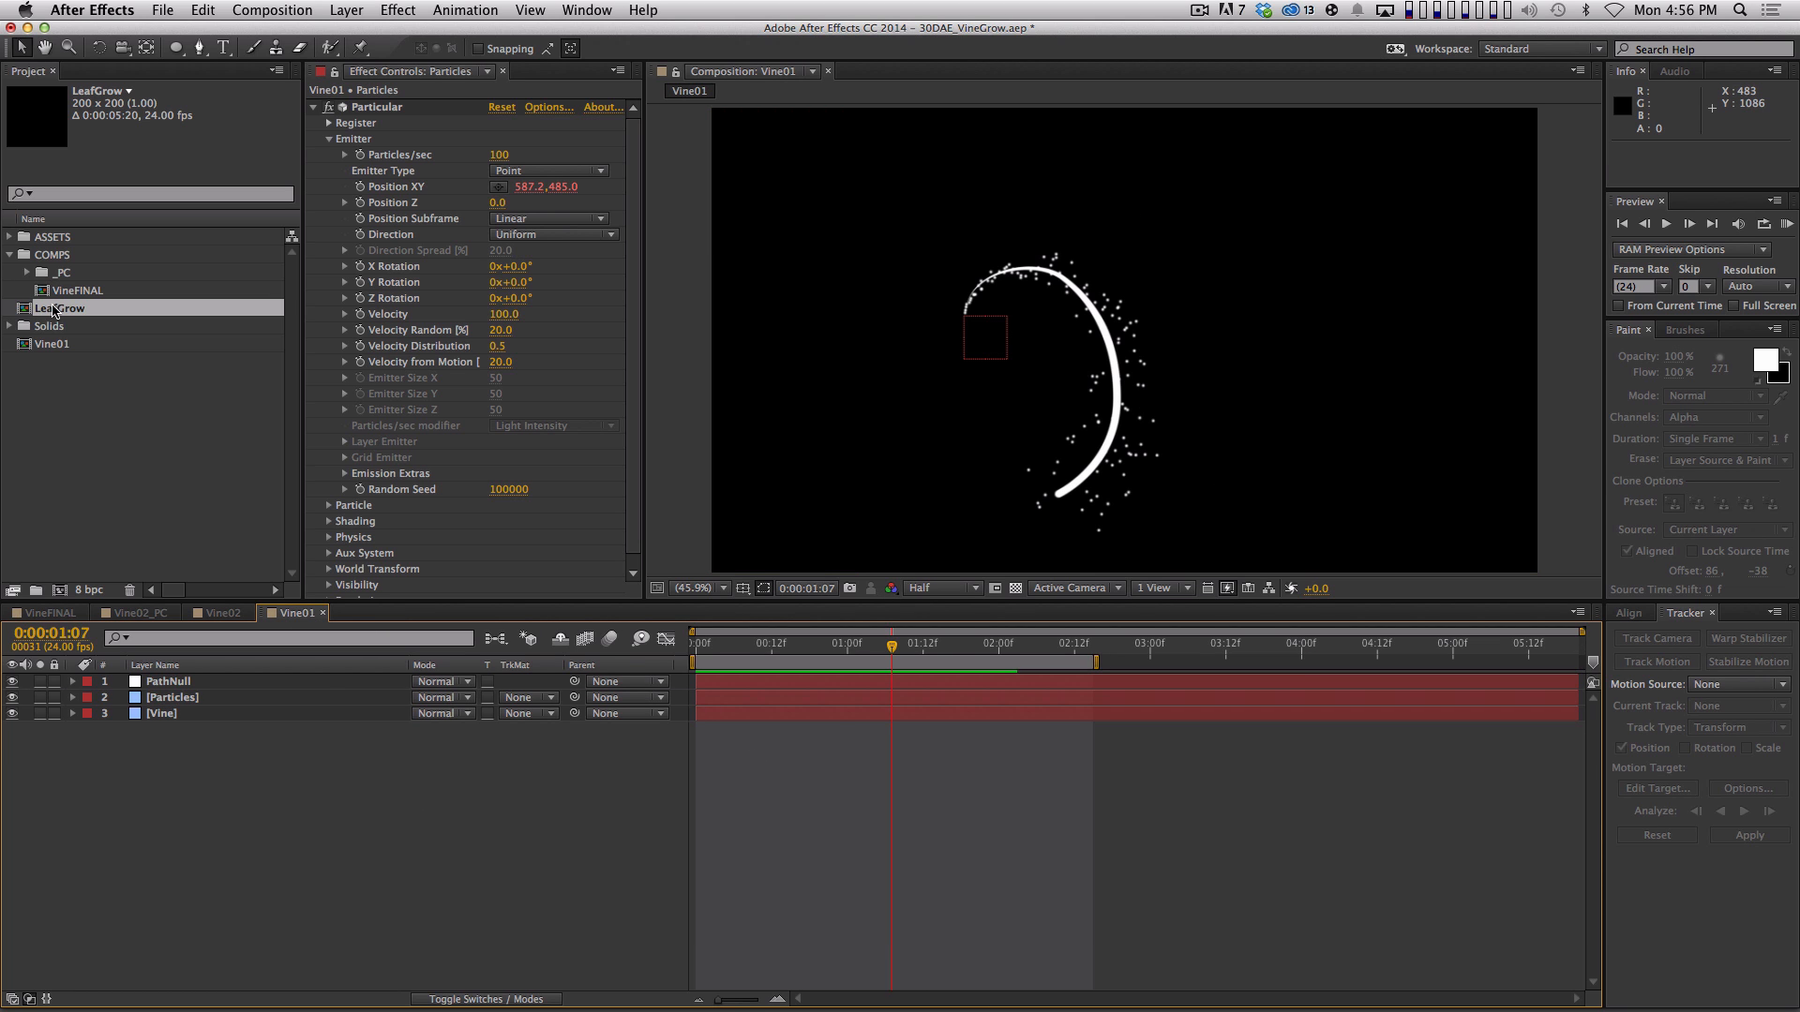
{"action": "left_click_drag", "start_coordinate": [53, 310], "coordinate": [208, 822]}
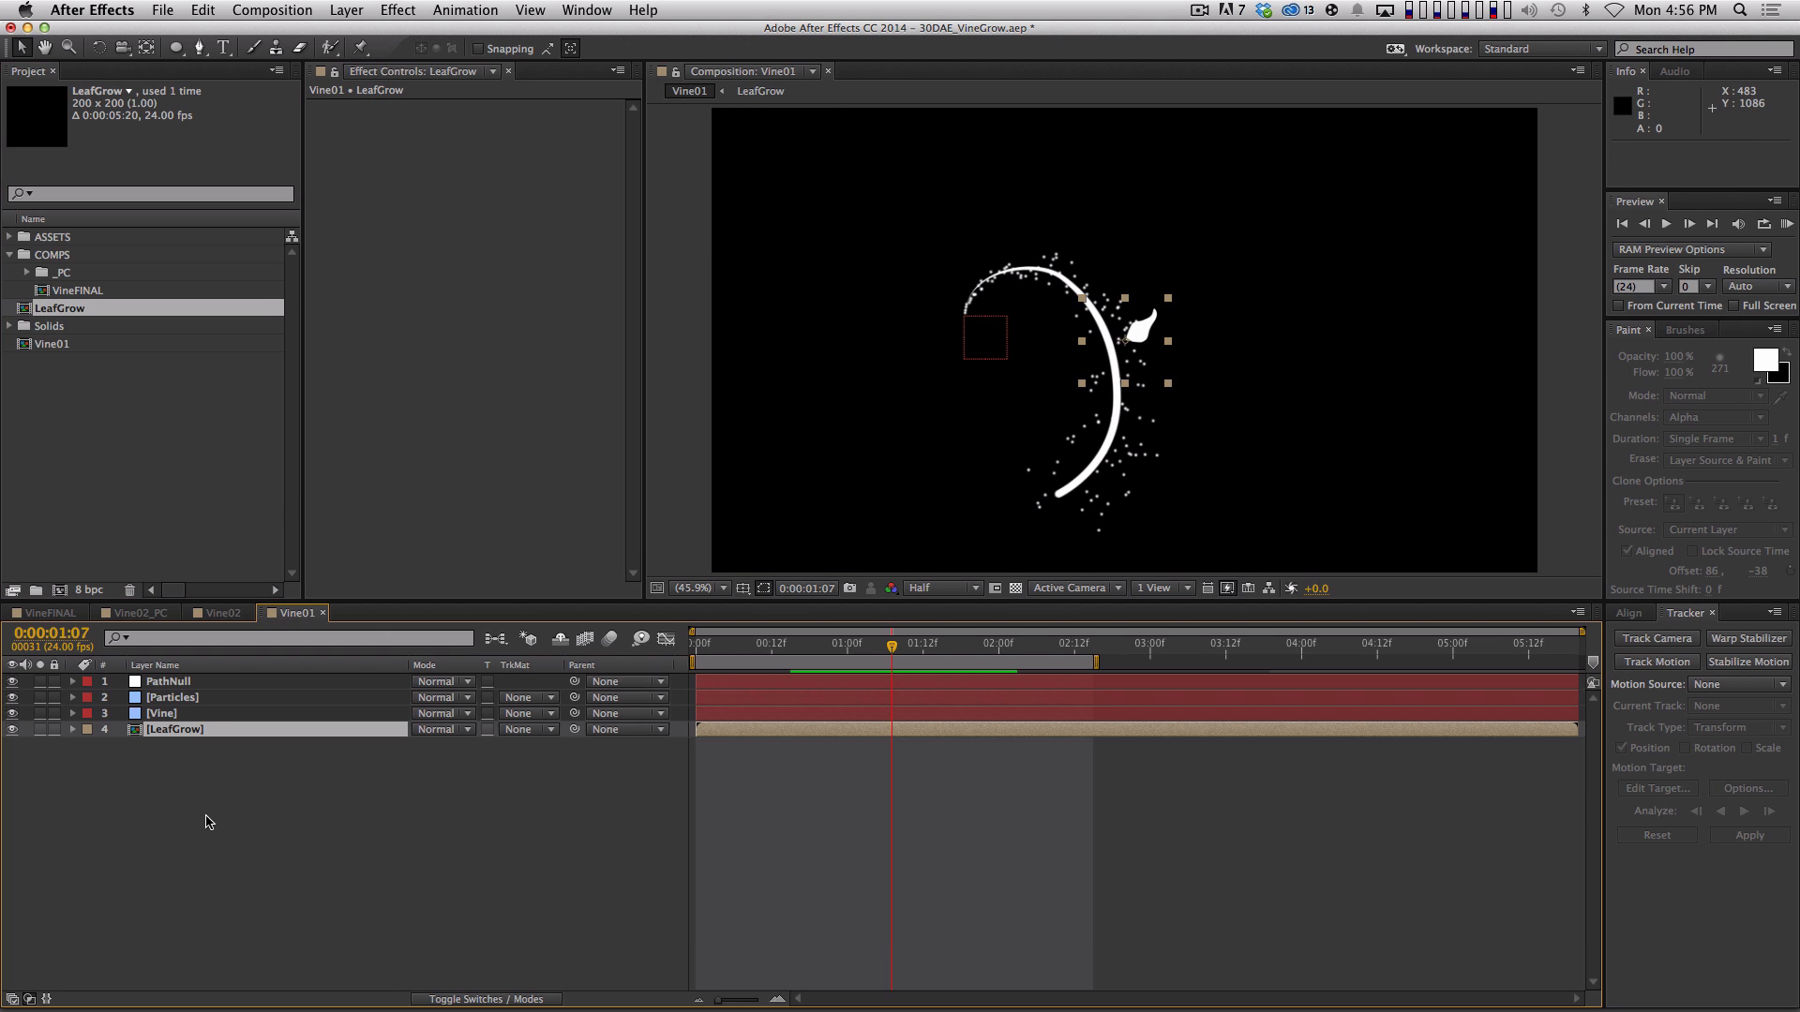
{"action": "key", "text": "minus"}
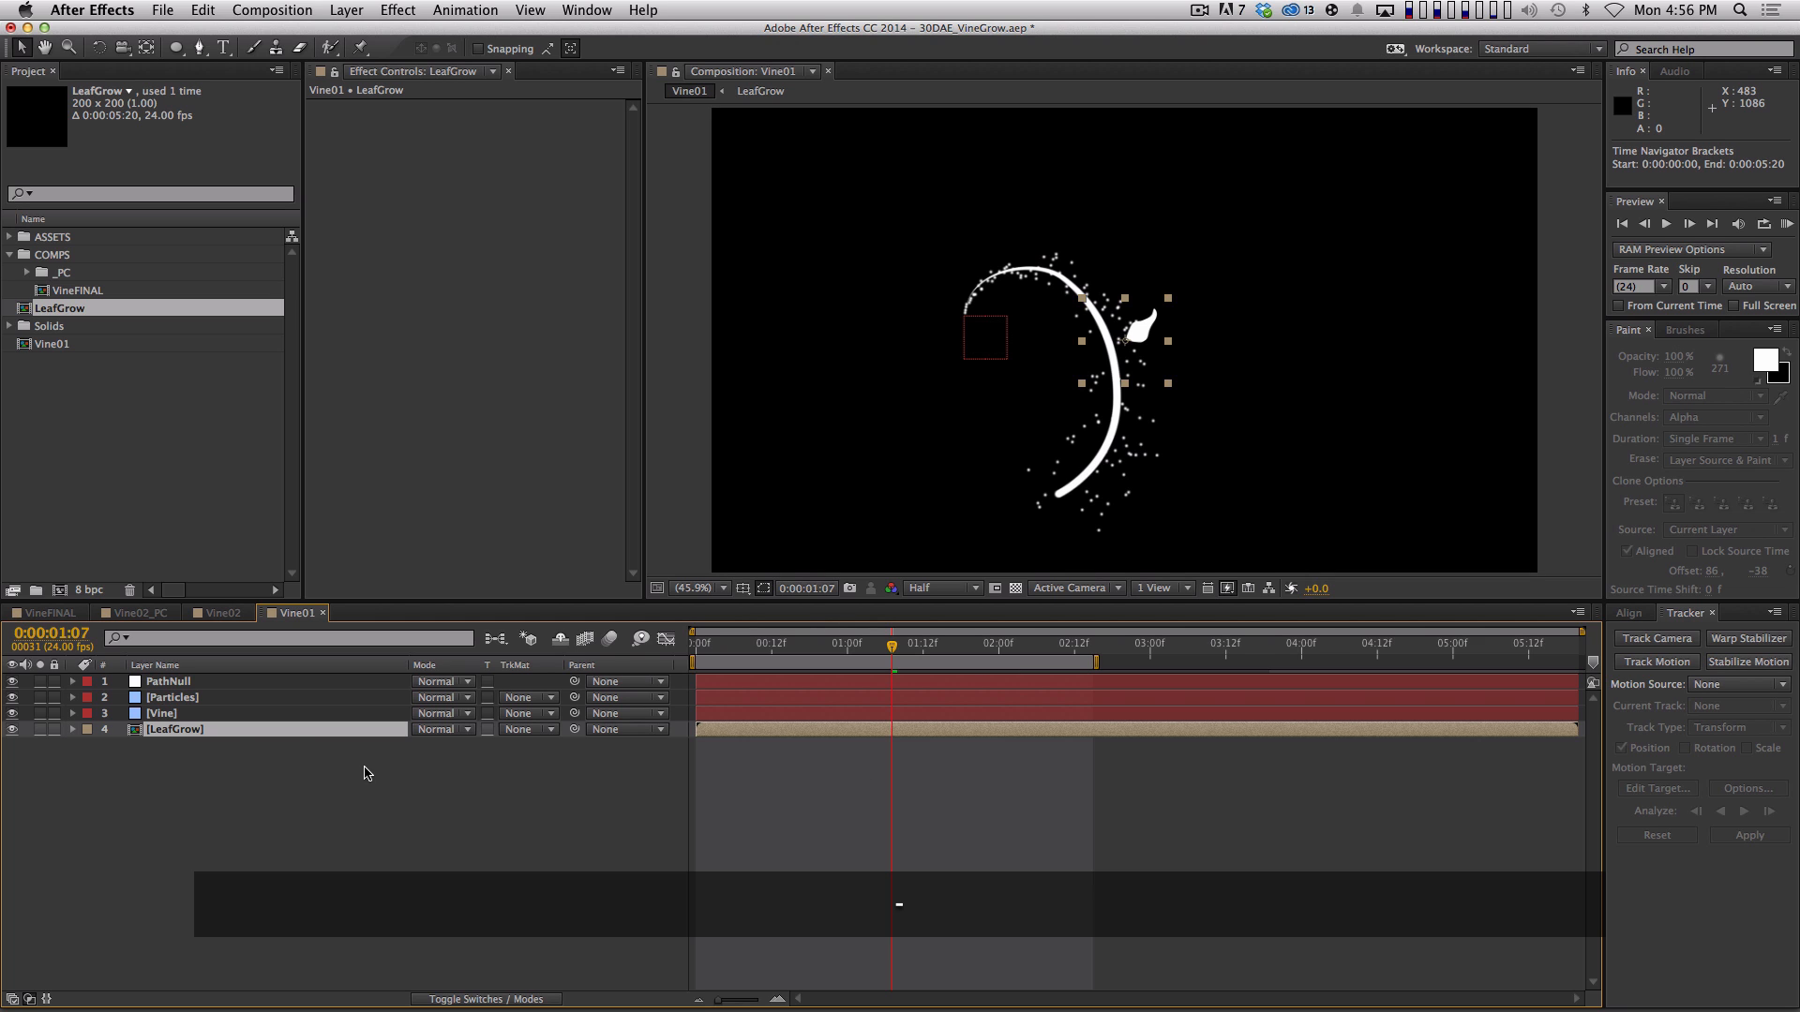
Open the LeafGrow composition from its layer and set its duration to 0:00:10:00
{"action": "double_click", "coordinate": [210, 730]}
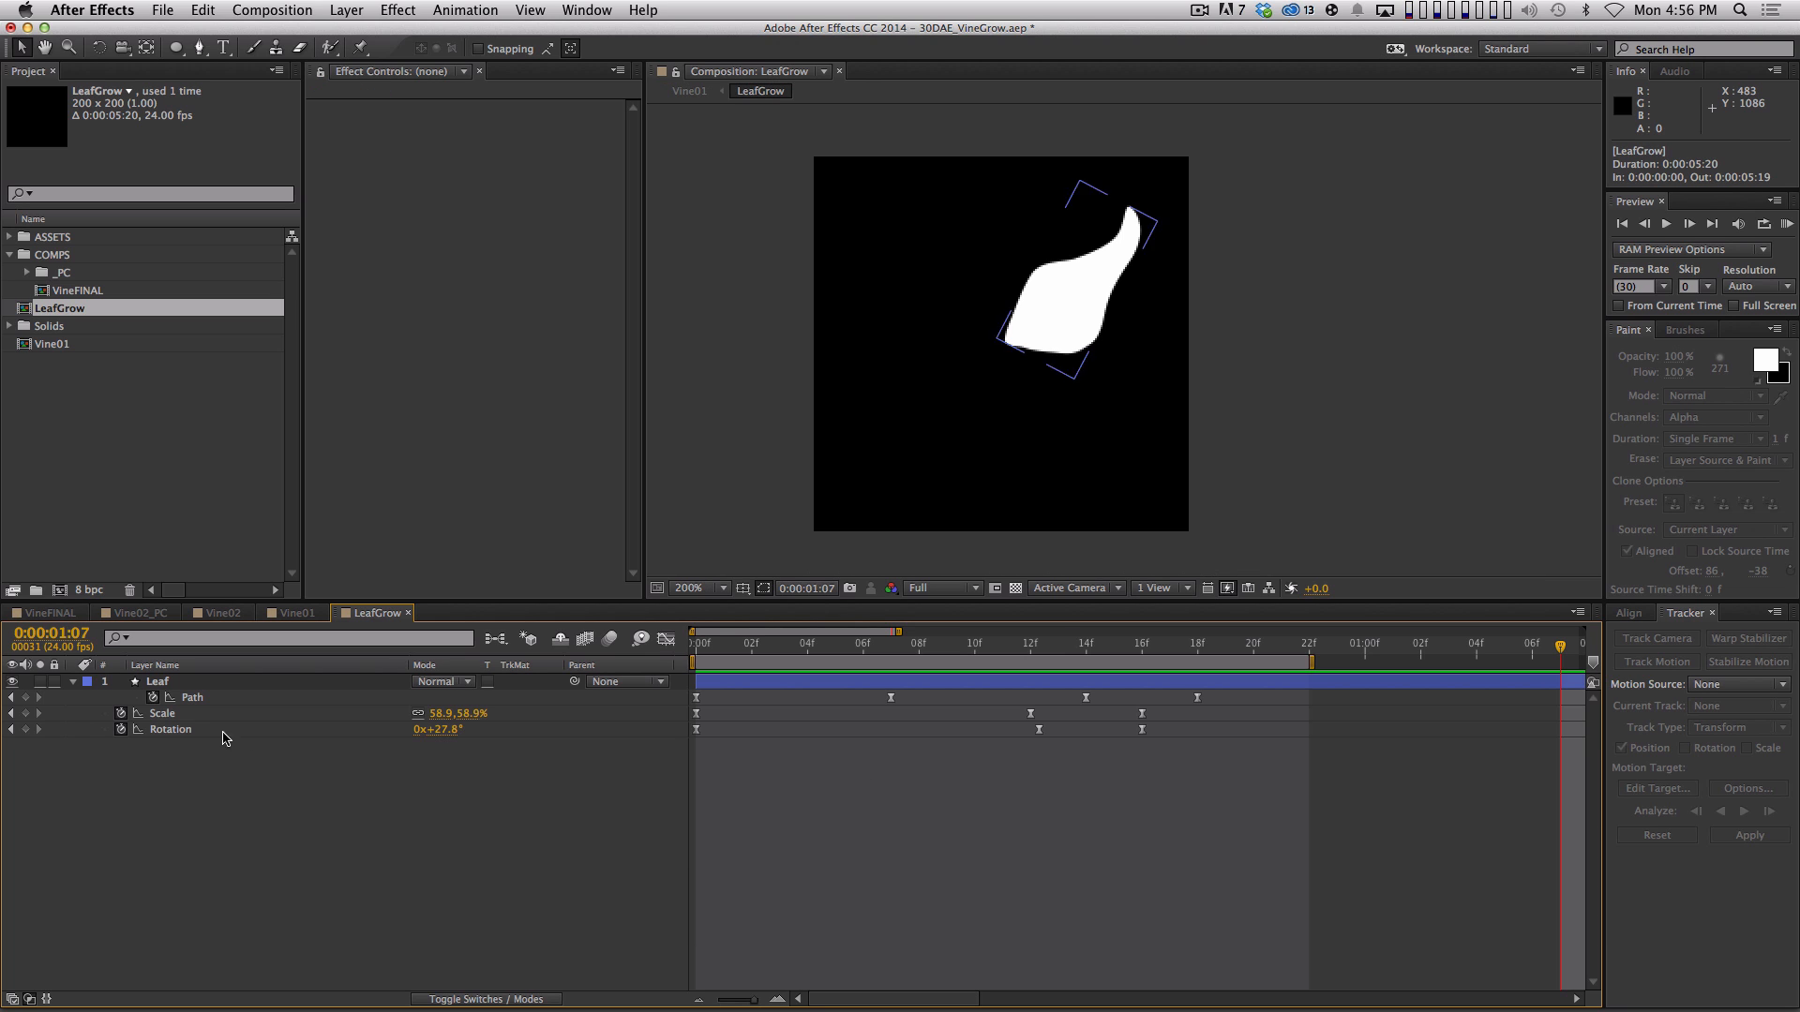
{"action": "left_click_drag", "start_coordinate": [1163, 648], "coordinate": [995, 743]}
{"action": "key", "text": "minus"}
{"action": "key", "text": "minus"}
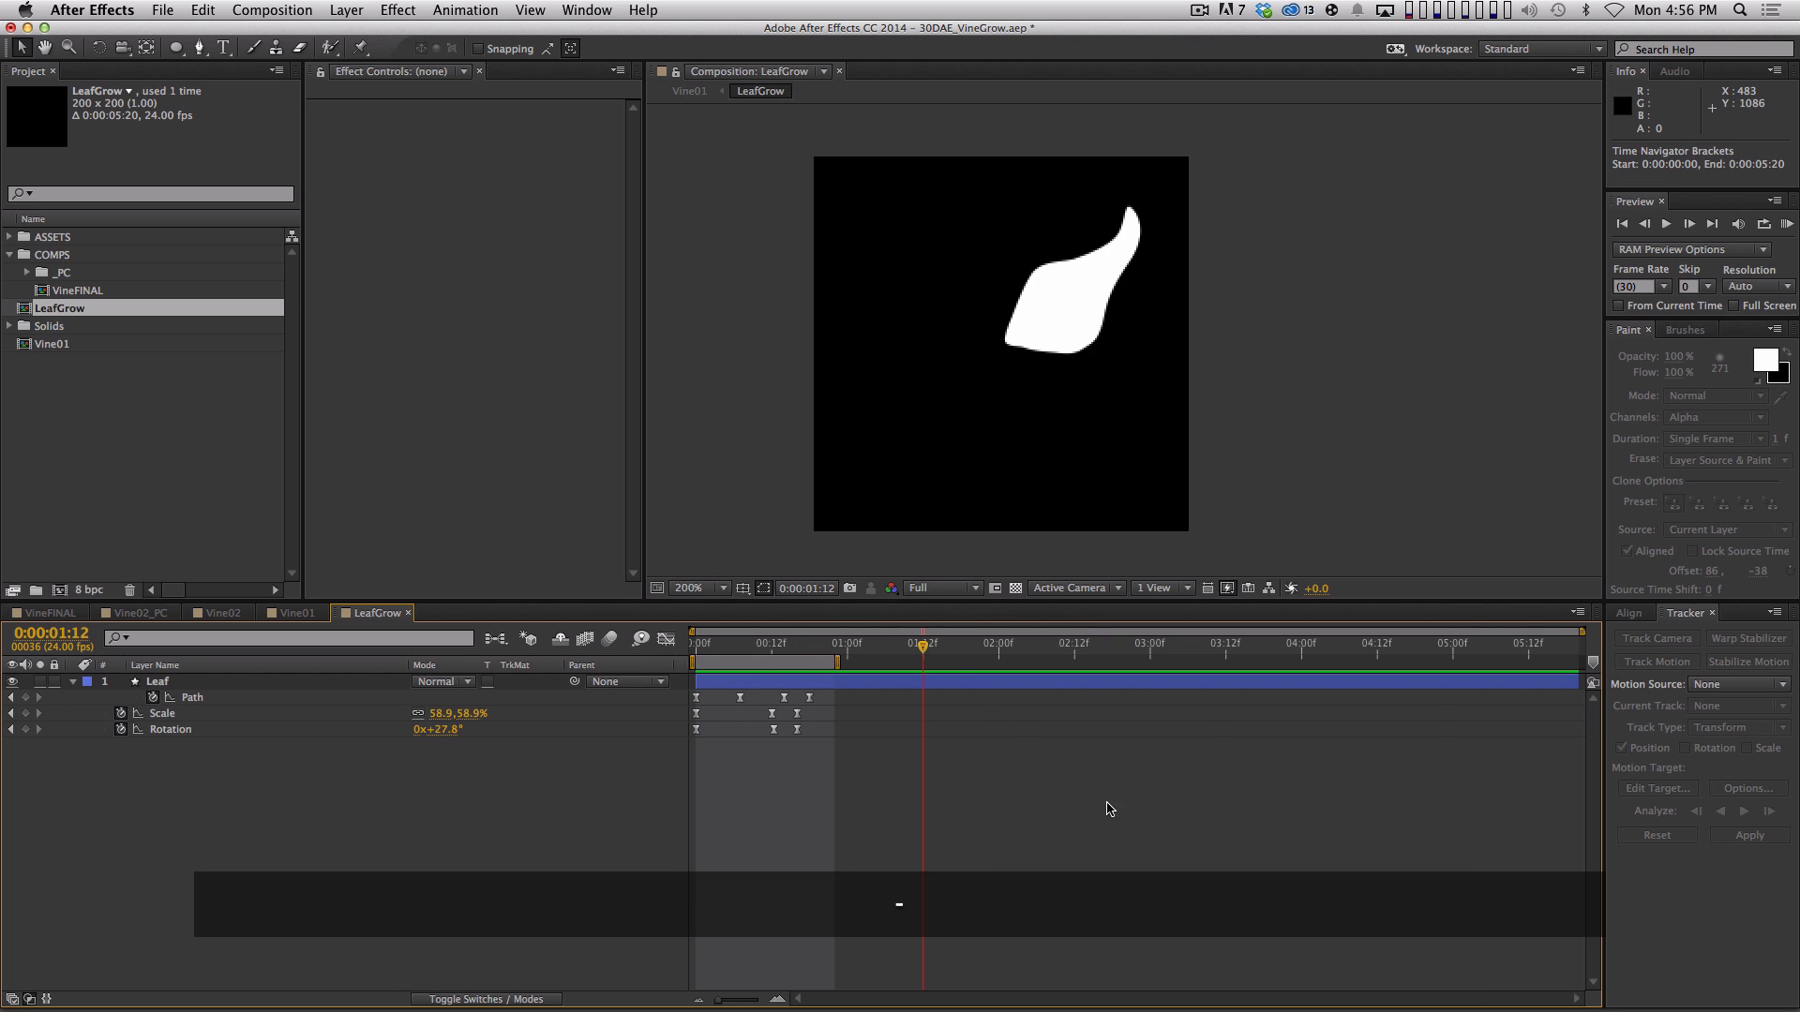
{"action": "left_click_drag", "start_coordinate": [872, 650], "coordinate": [1647, 735]}
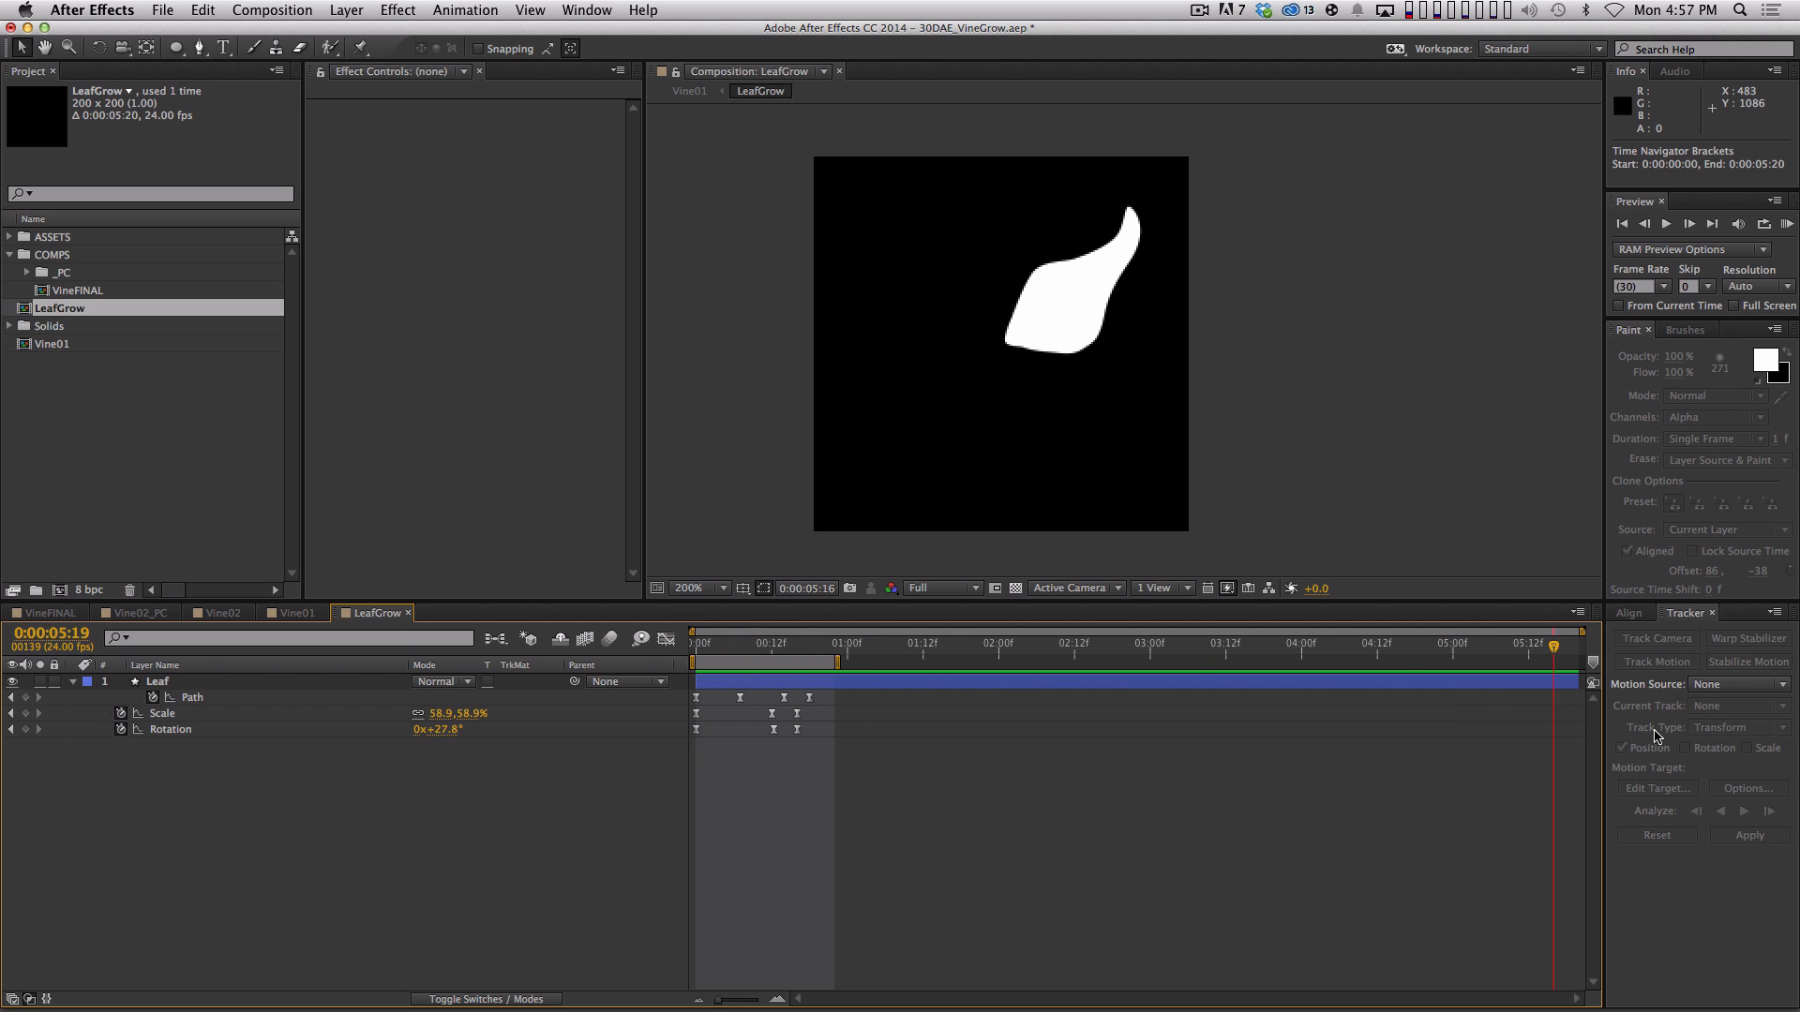
{"action": "key", "text": "super+k"}
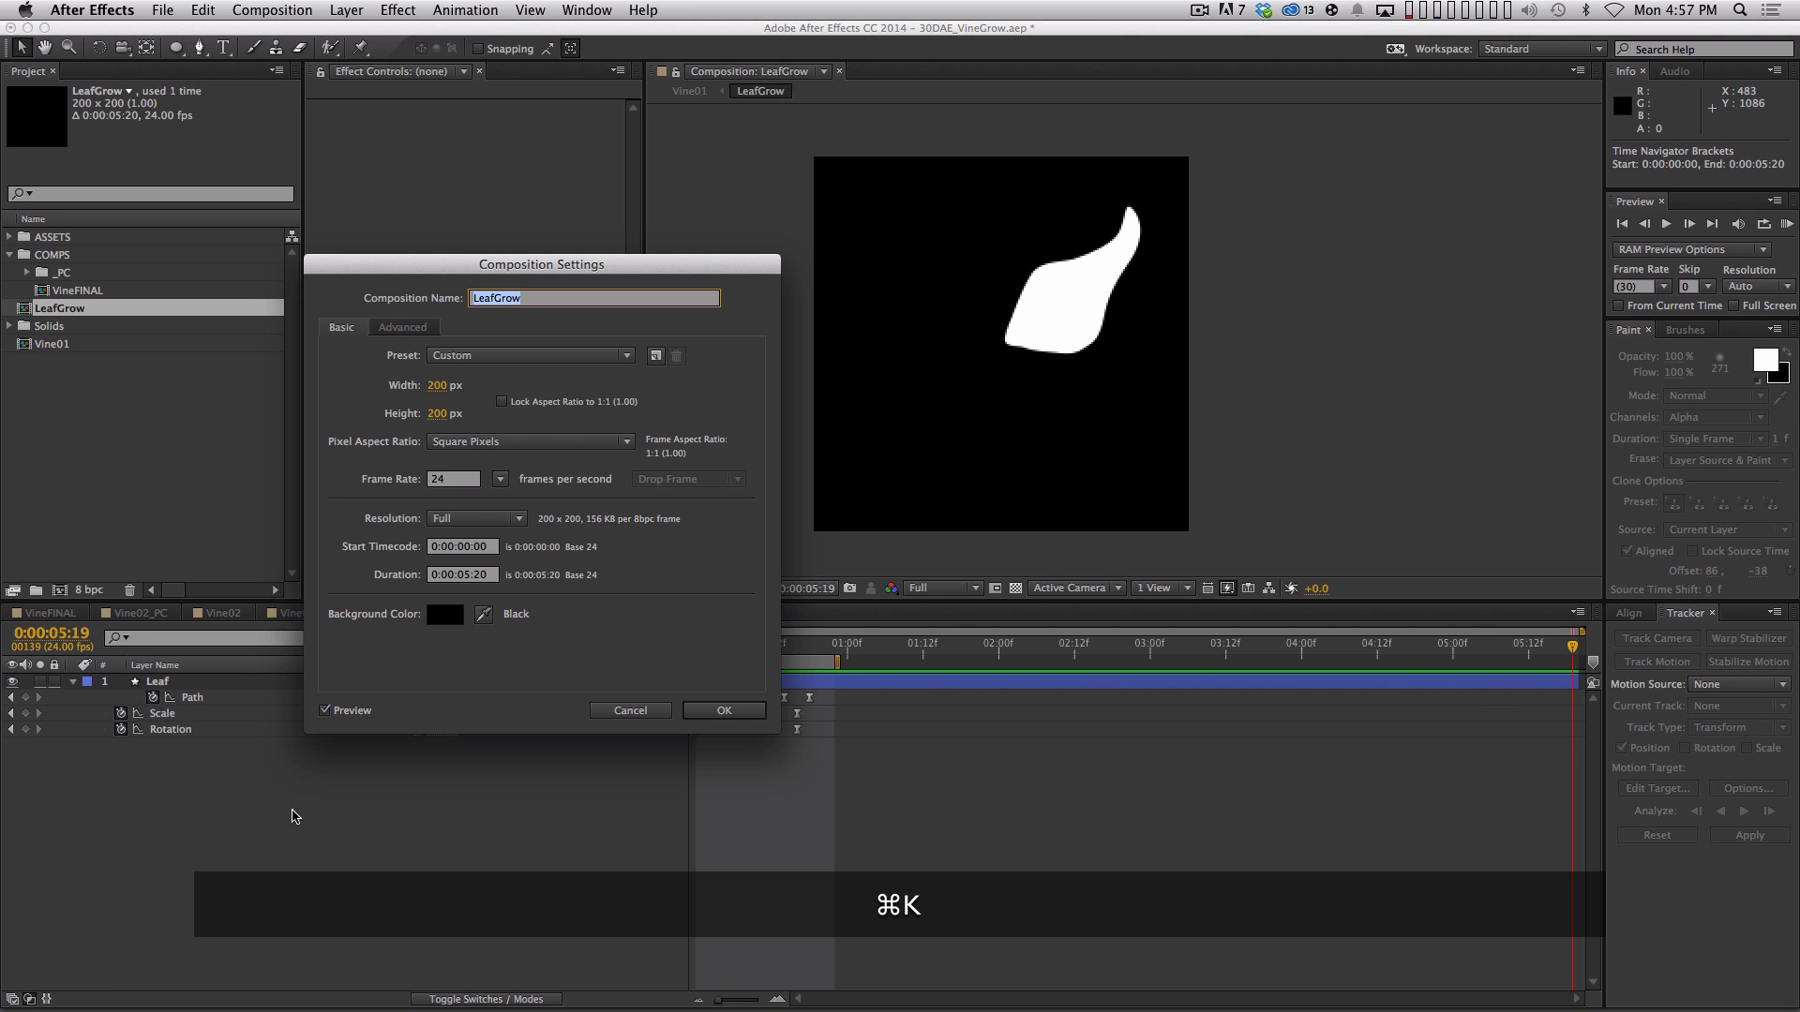
{"action": "left_click", "coordinate": [489, 568]}
{"action": "key", "text": "super+a"}
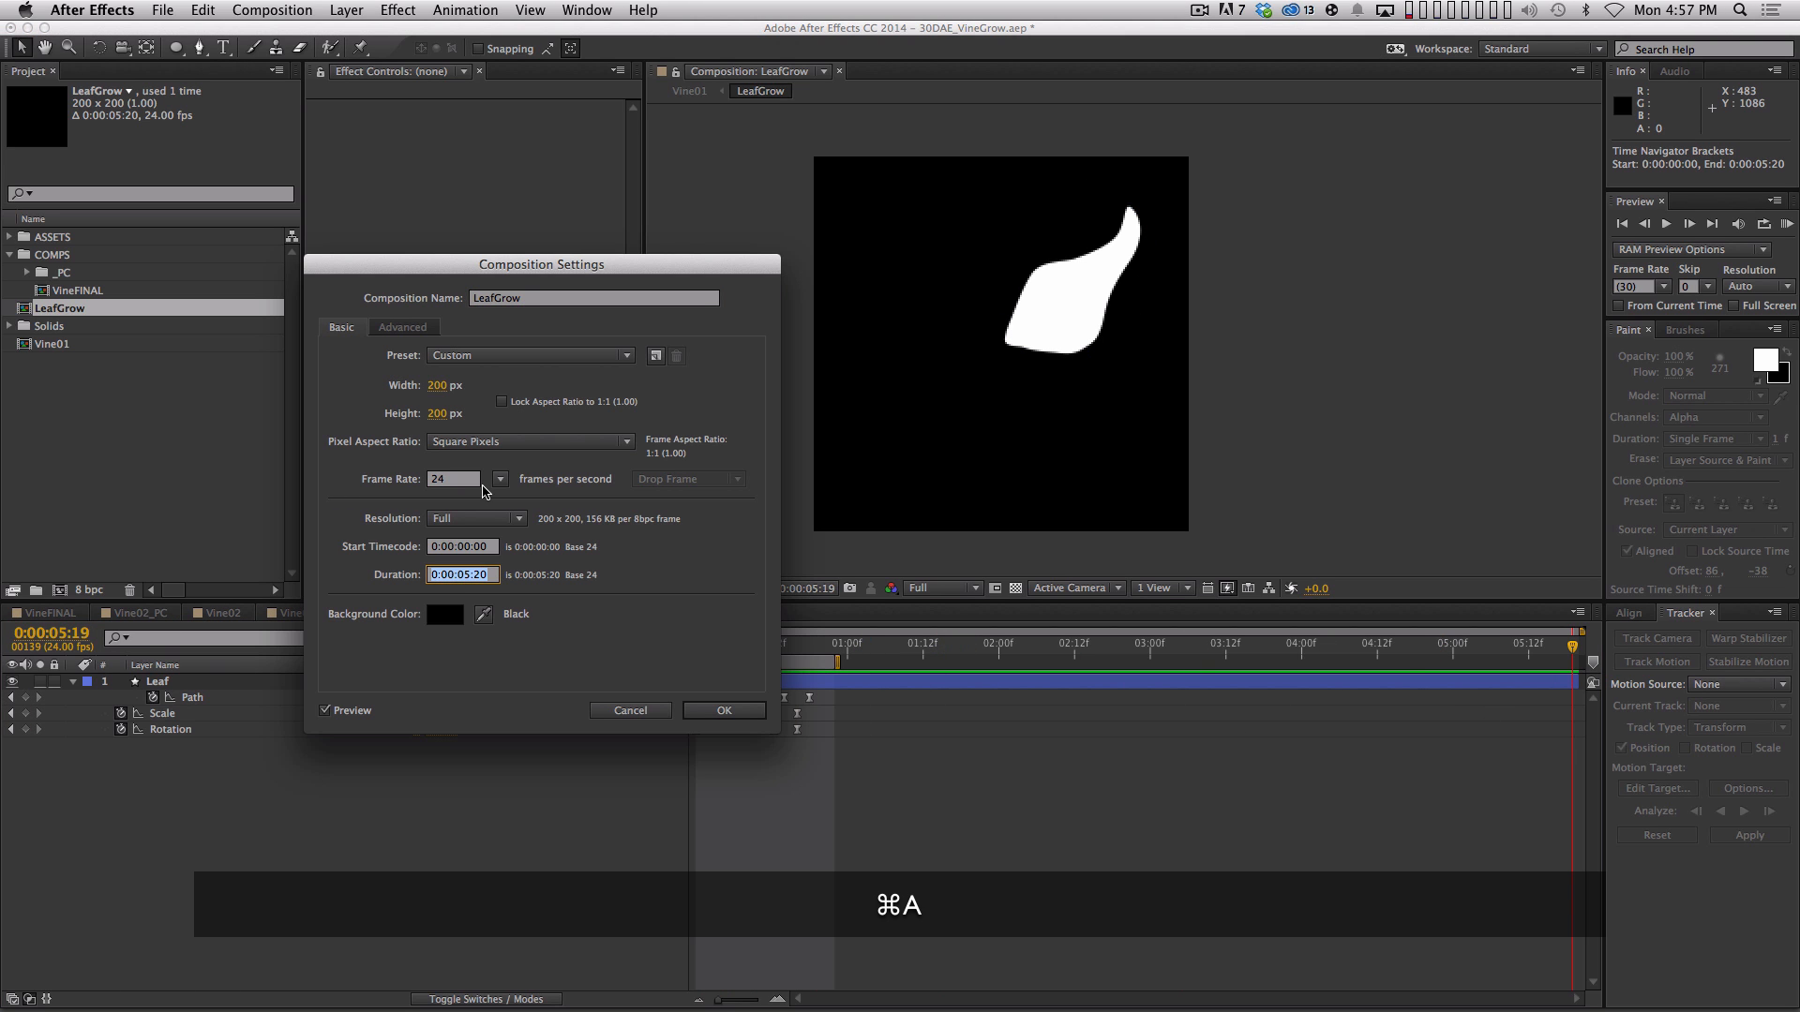
{"action": "type", "text": "1000"}
{"action": "key", "text": "Return"}
Extend the Leaf layer's out point to the end of the ten-second composition and scrub through the timeline
{"action": "key", "text": "alt+super+a"}
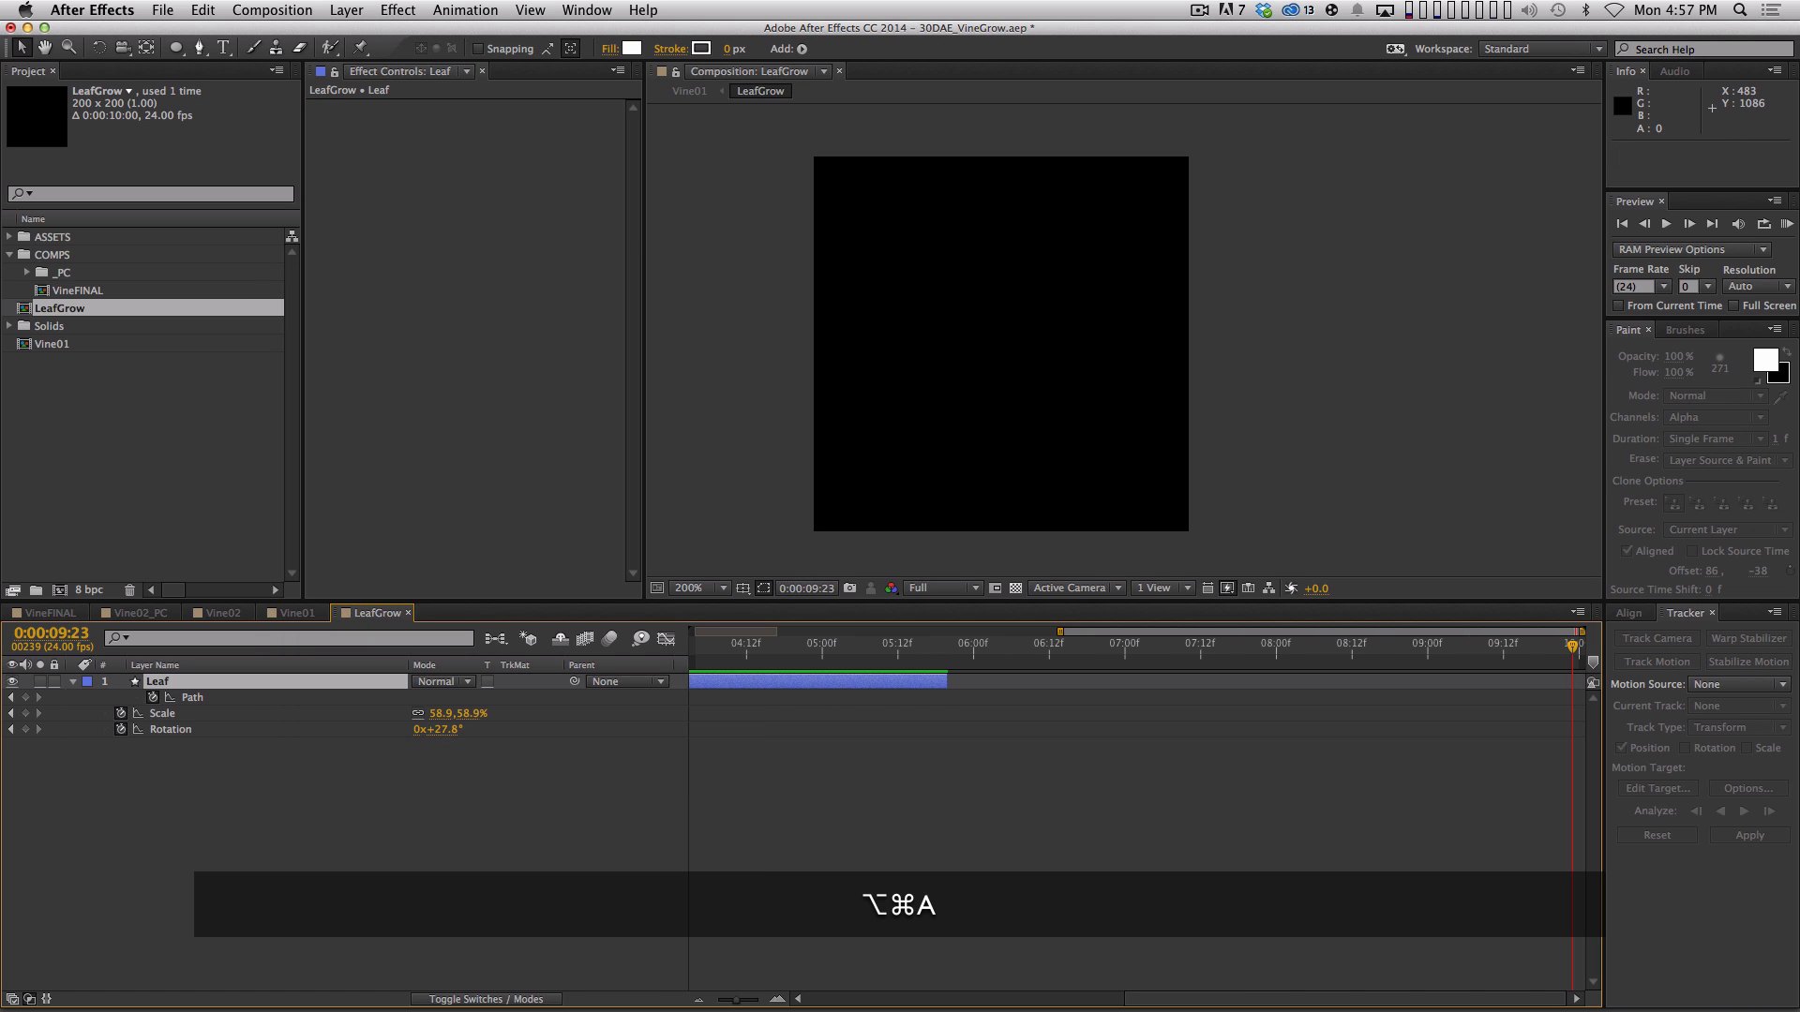
{"action": "key", "text": "alt+]"}
{"action": "left_click", "coordinate": [905, 873]}
{"action": "key", "text": "minus"}
{"action": "left_click_drag", "start_coordinate": [785, 644], "coordinate": [928, 699]}
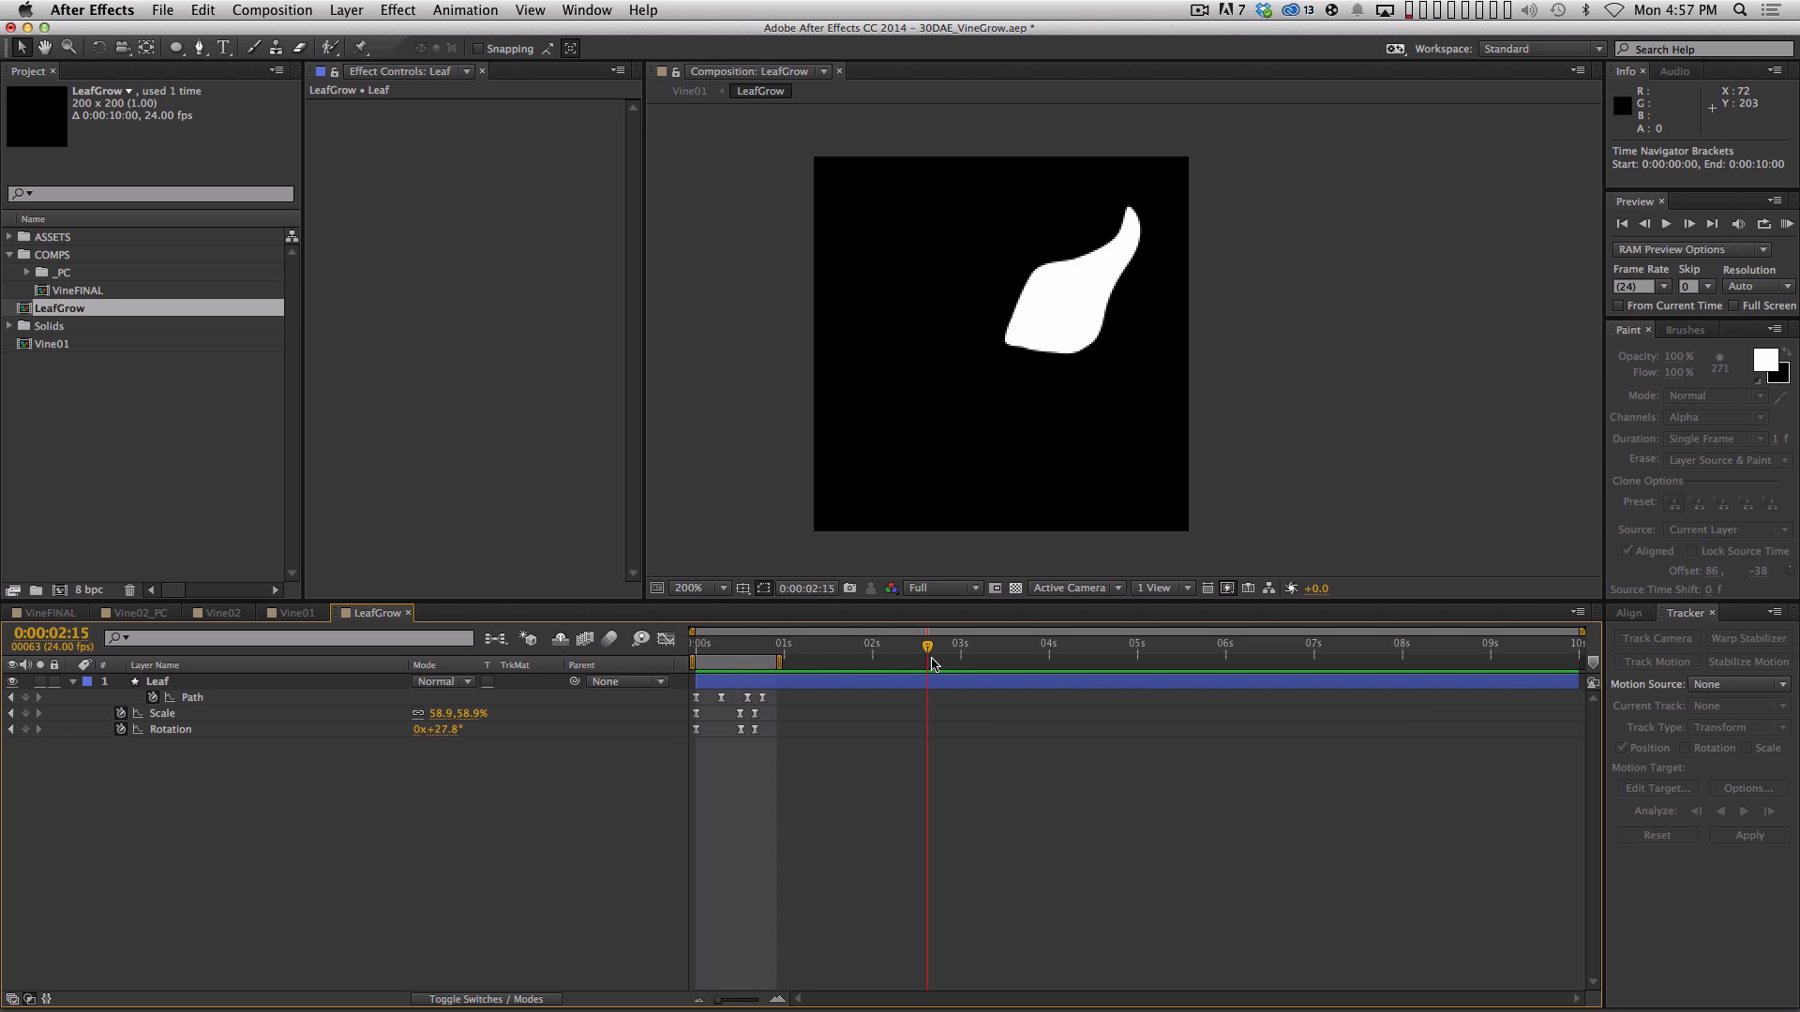
Go back to the Vine01 composition and hide the LeafGrow layer
{"action": "left_click", "coordinate": [795, 683]}
{"action": "left_click_drag", "start_coordinate": [927, 647], "coordinate": [843, 652]}
{"action": "key", "text": "super+w"}
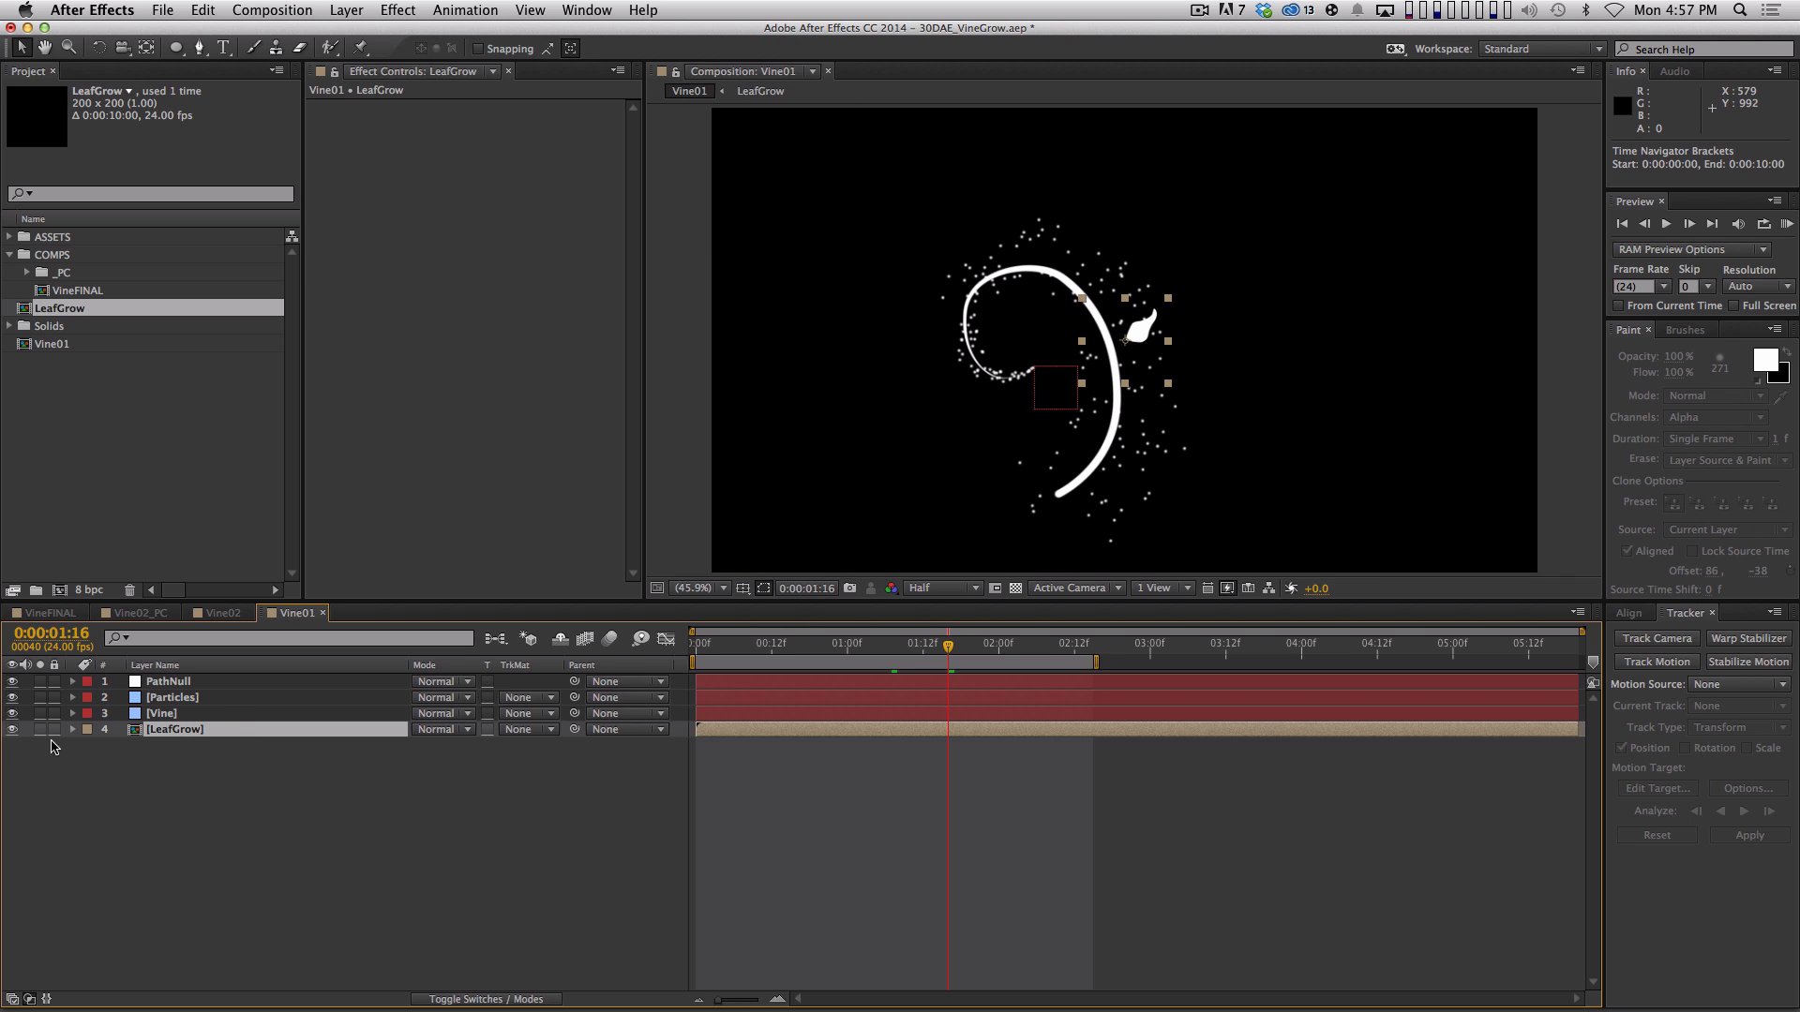
{"action": "left_click", "coordinate": [12, 729]}
Set the Particle Type of the Particles layer's Particular effect to Sprite Colorize
{"action": "left_click", "coordinate": [199, 712]}
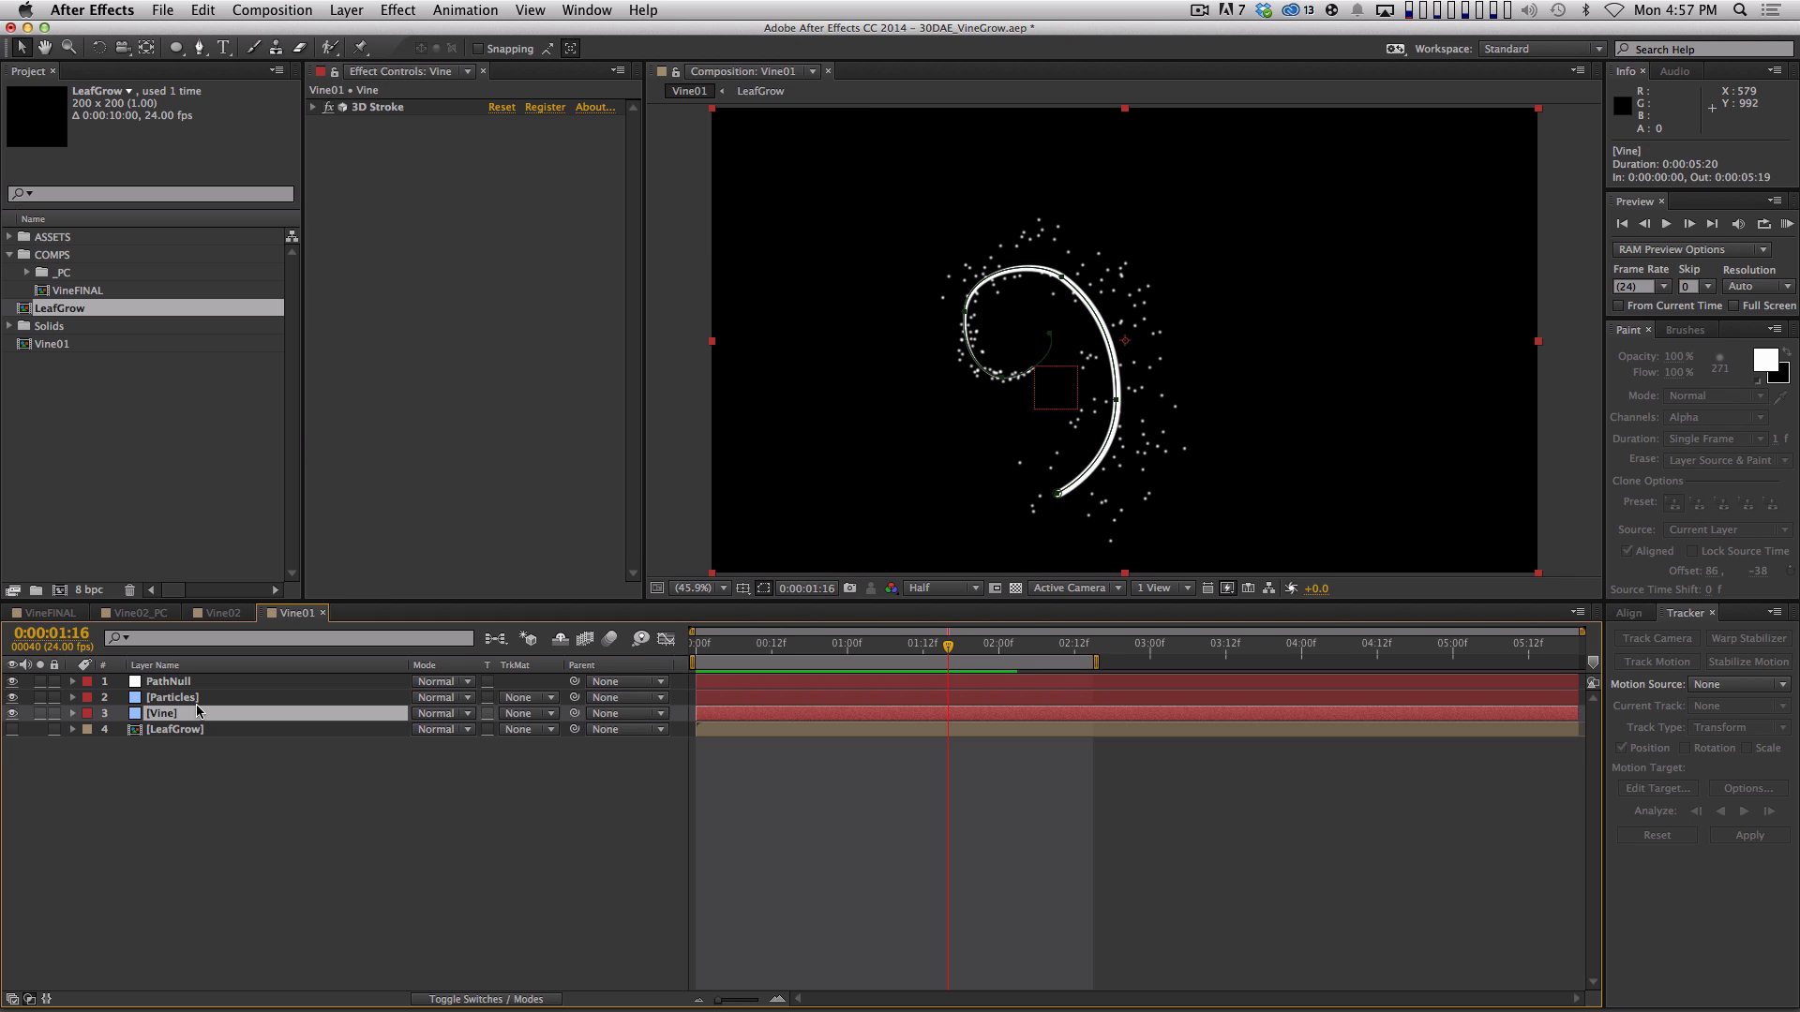
{"action": "left_click", "coordinate": [195, 699]}
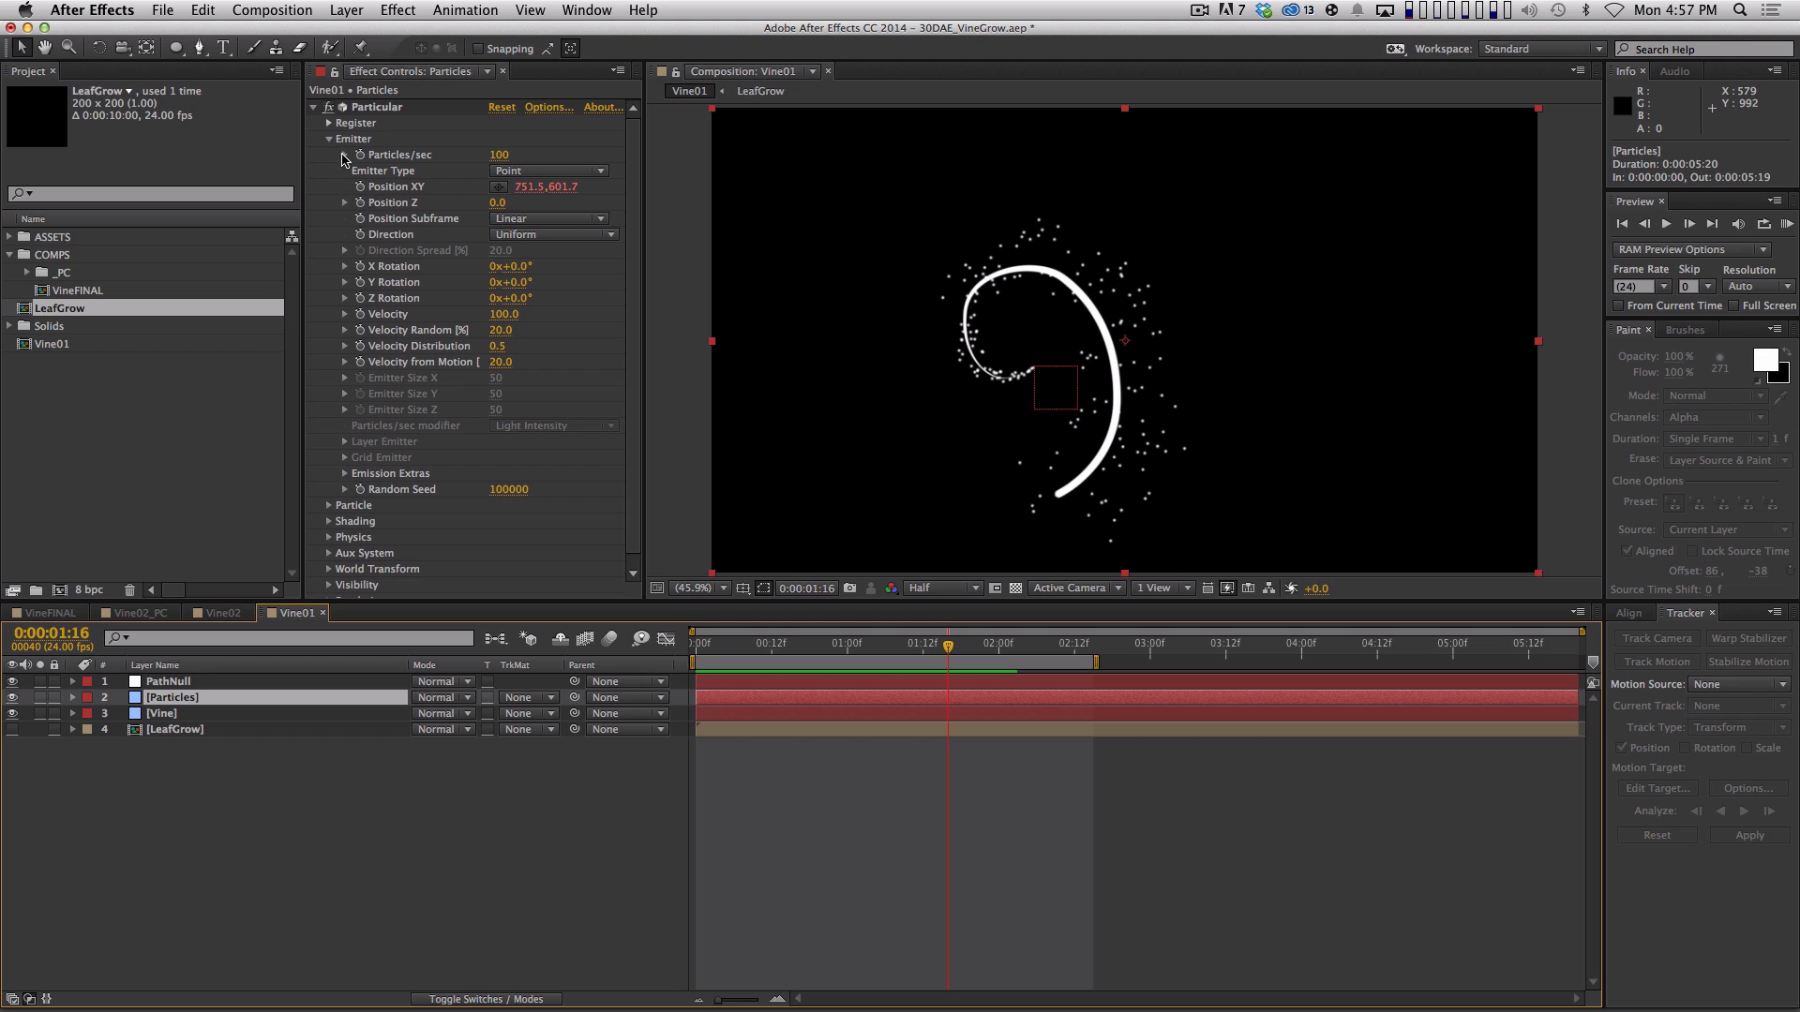
{"action": "left_click", "coordinate": [329, 139]}
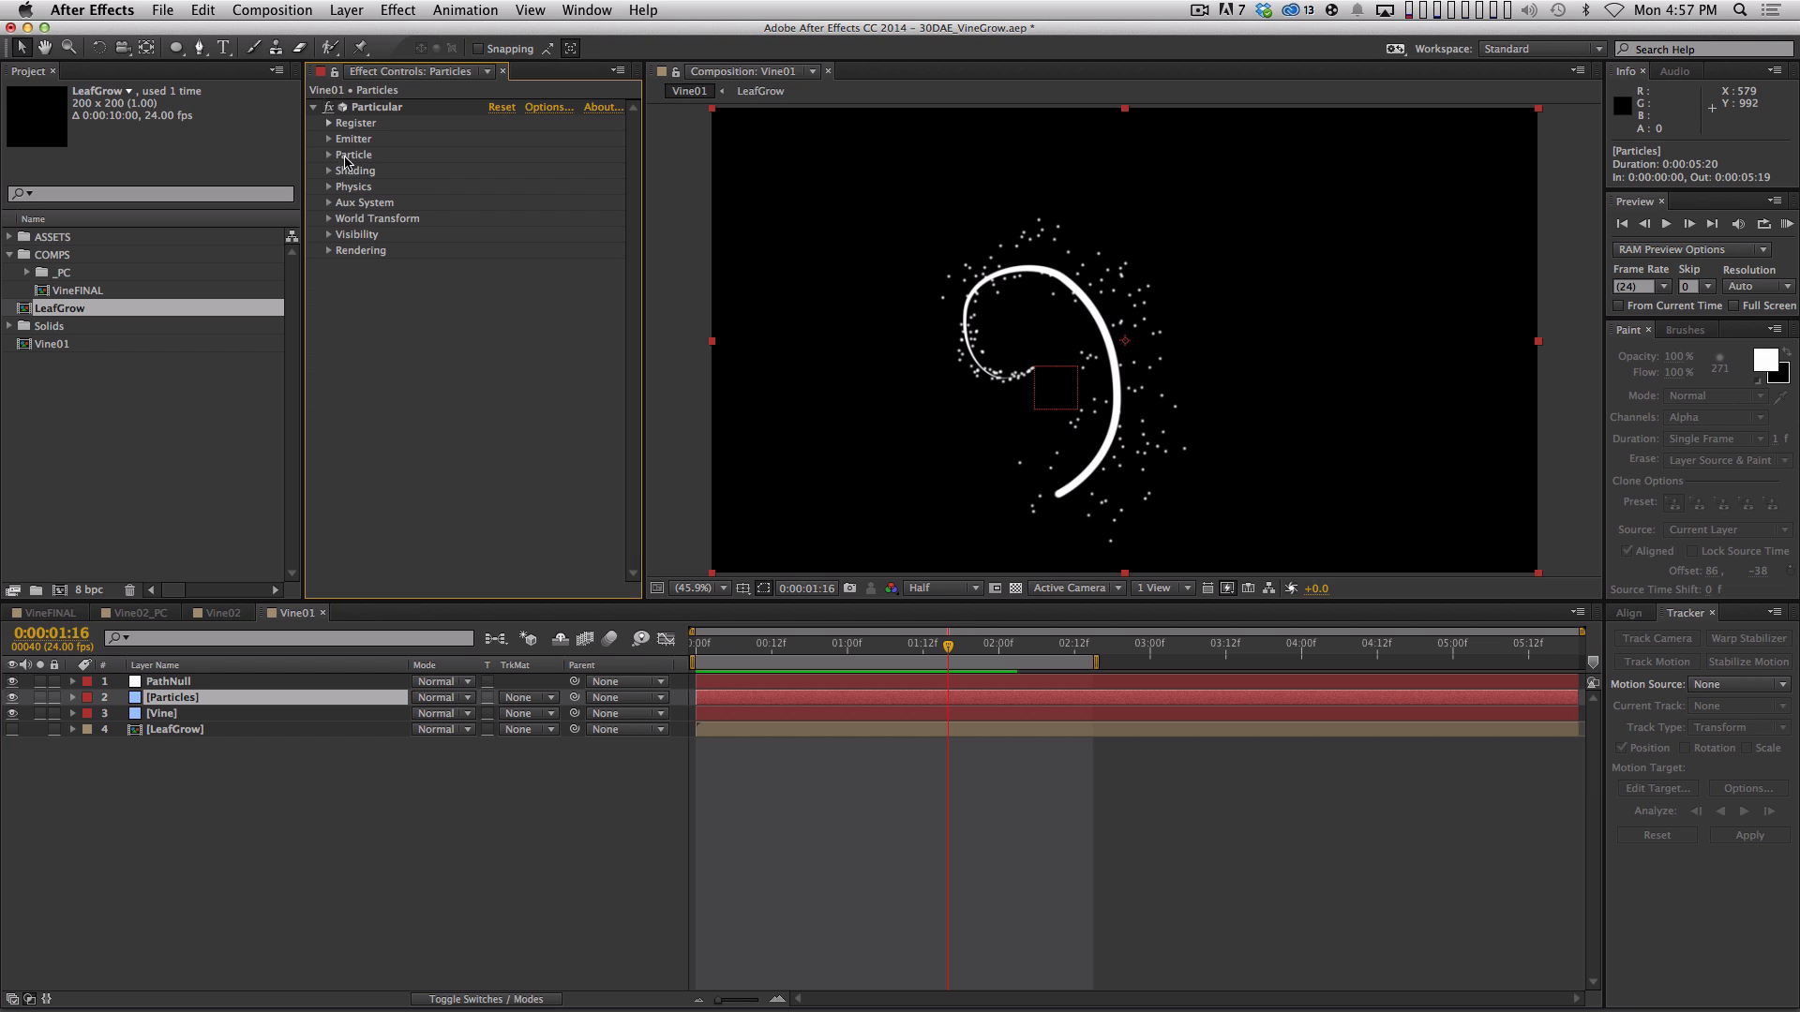
{"action": "left_click", "coordinate": [329, 156]}
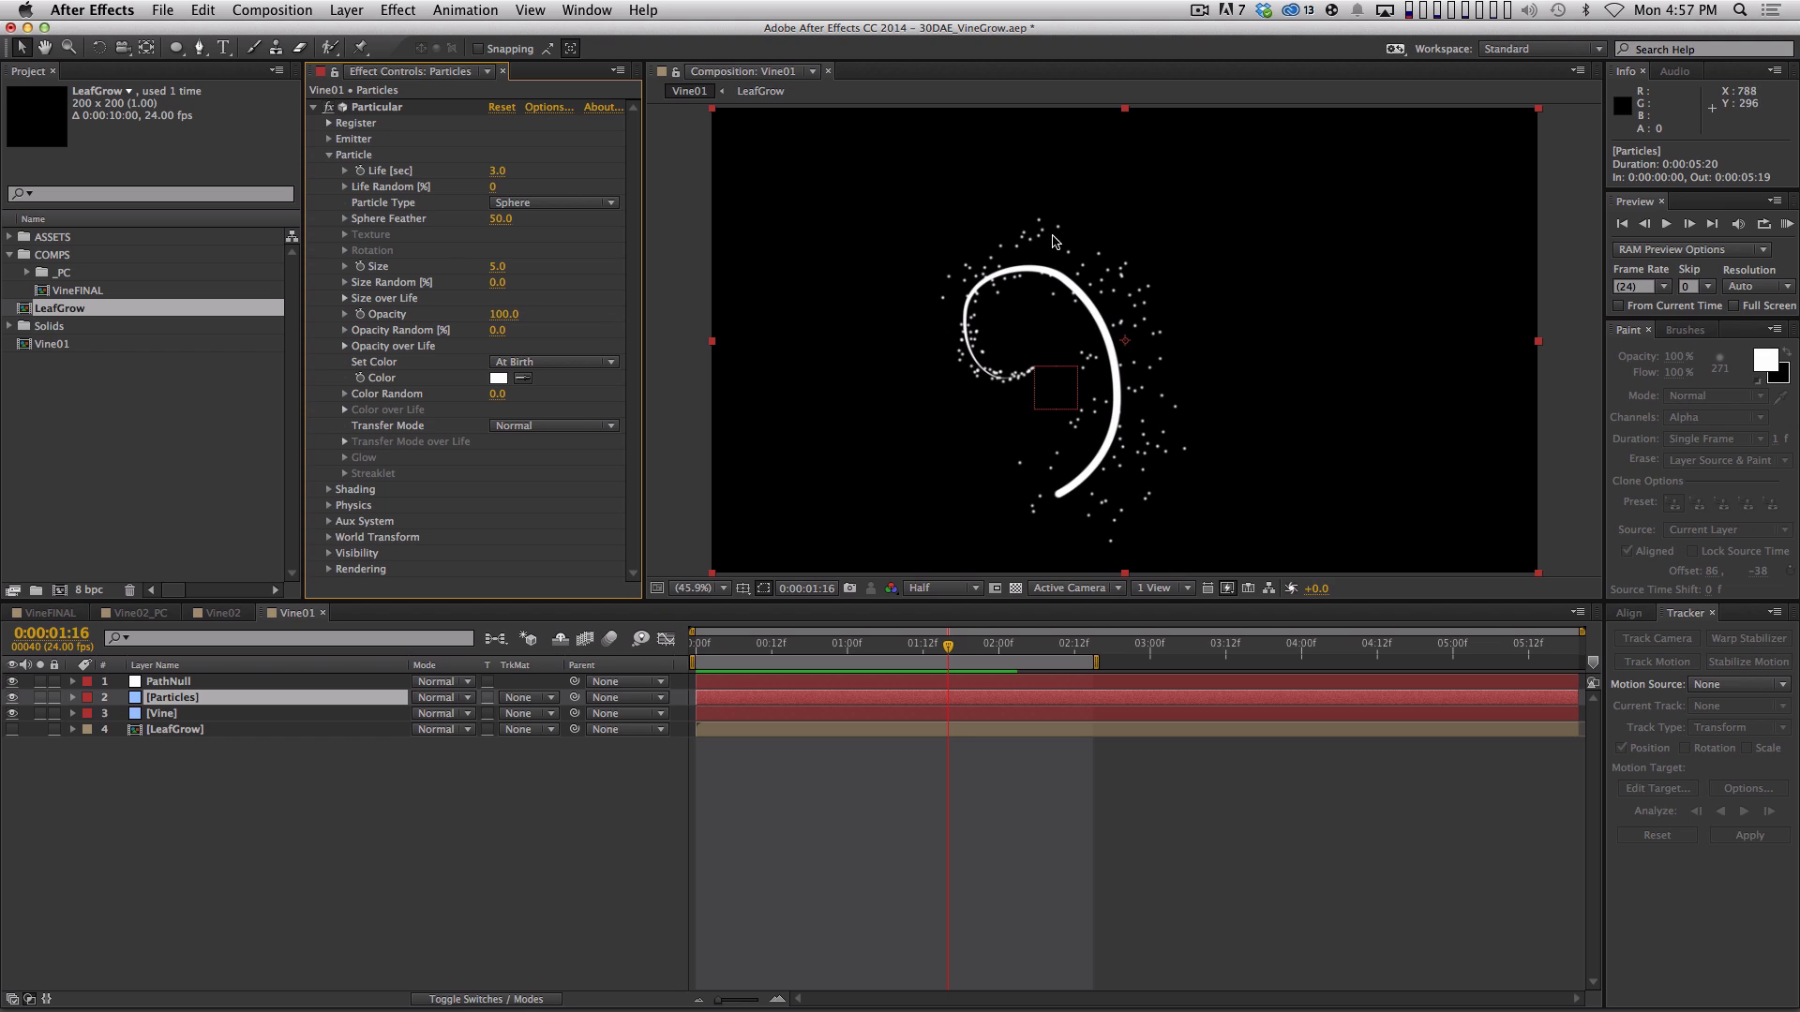
{"action": "left_click", "coordinate": [563, 204]}
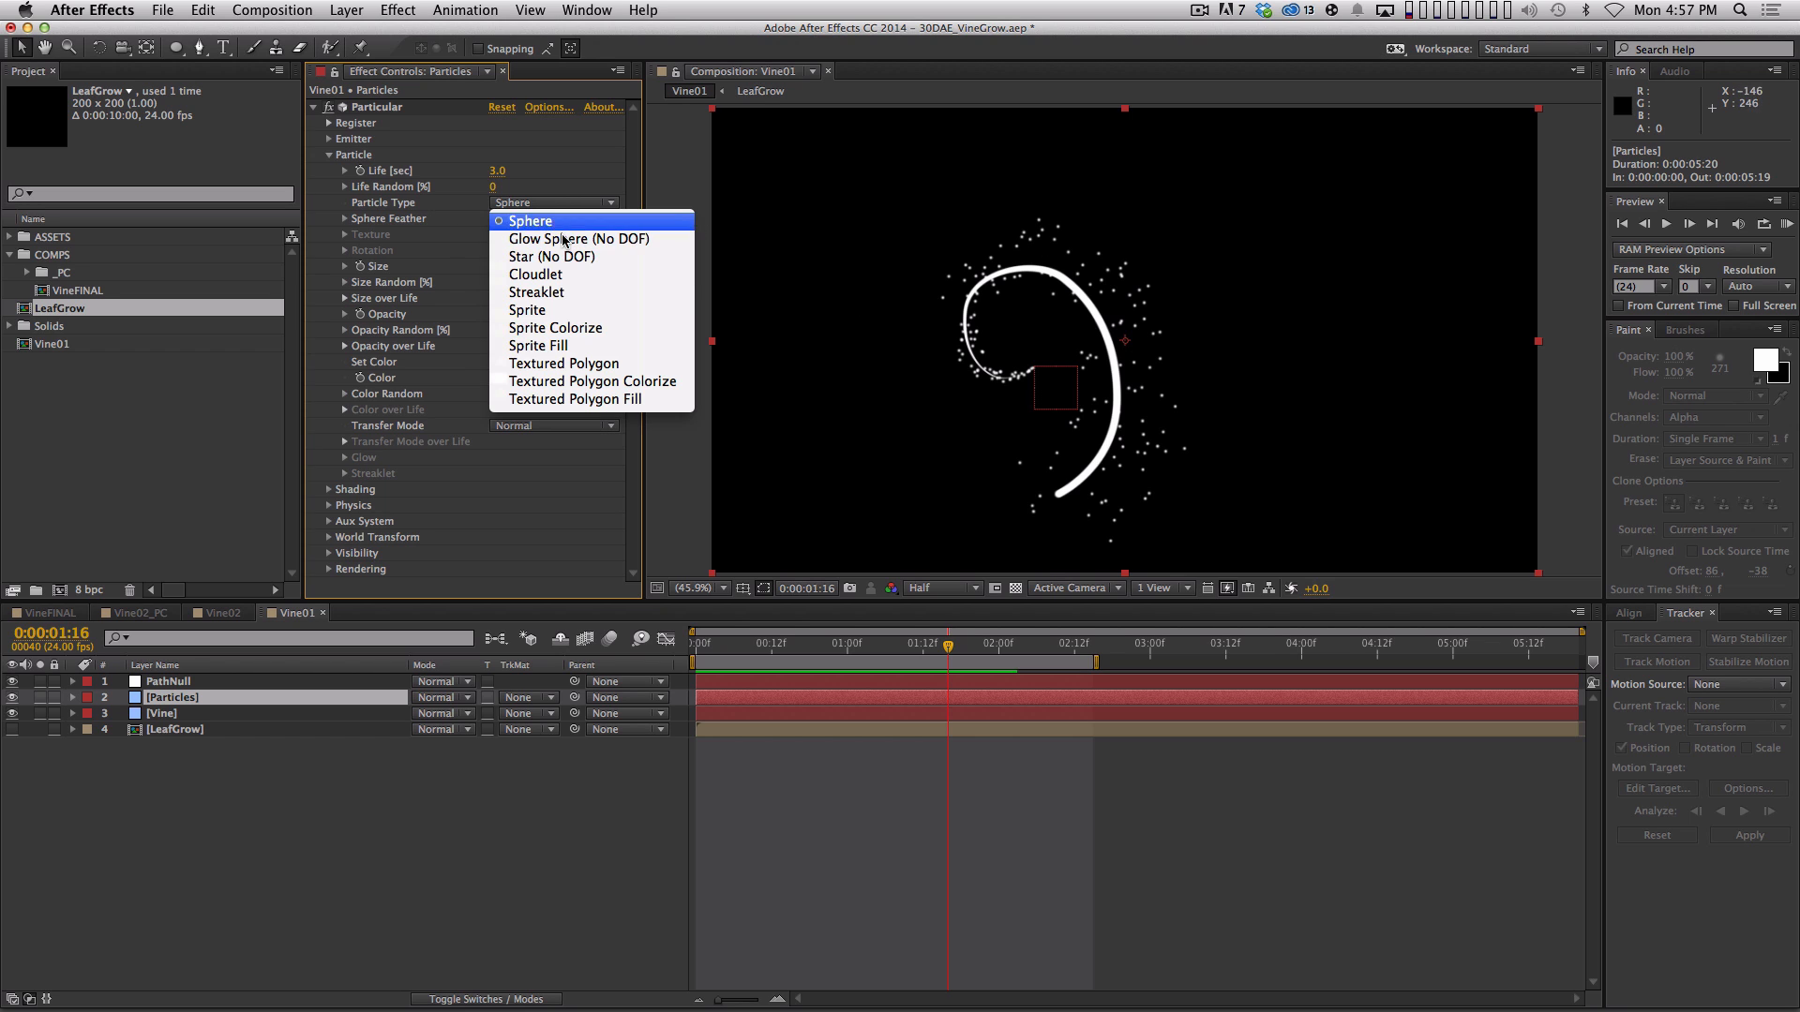
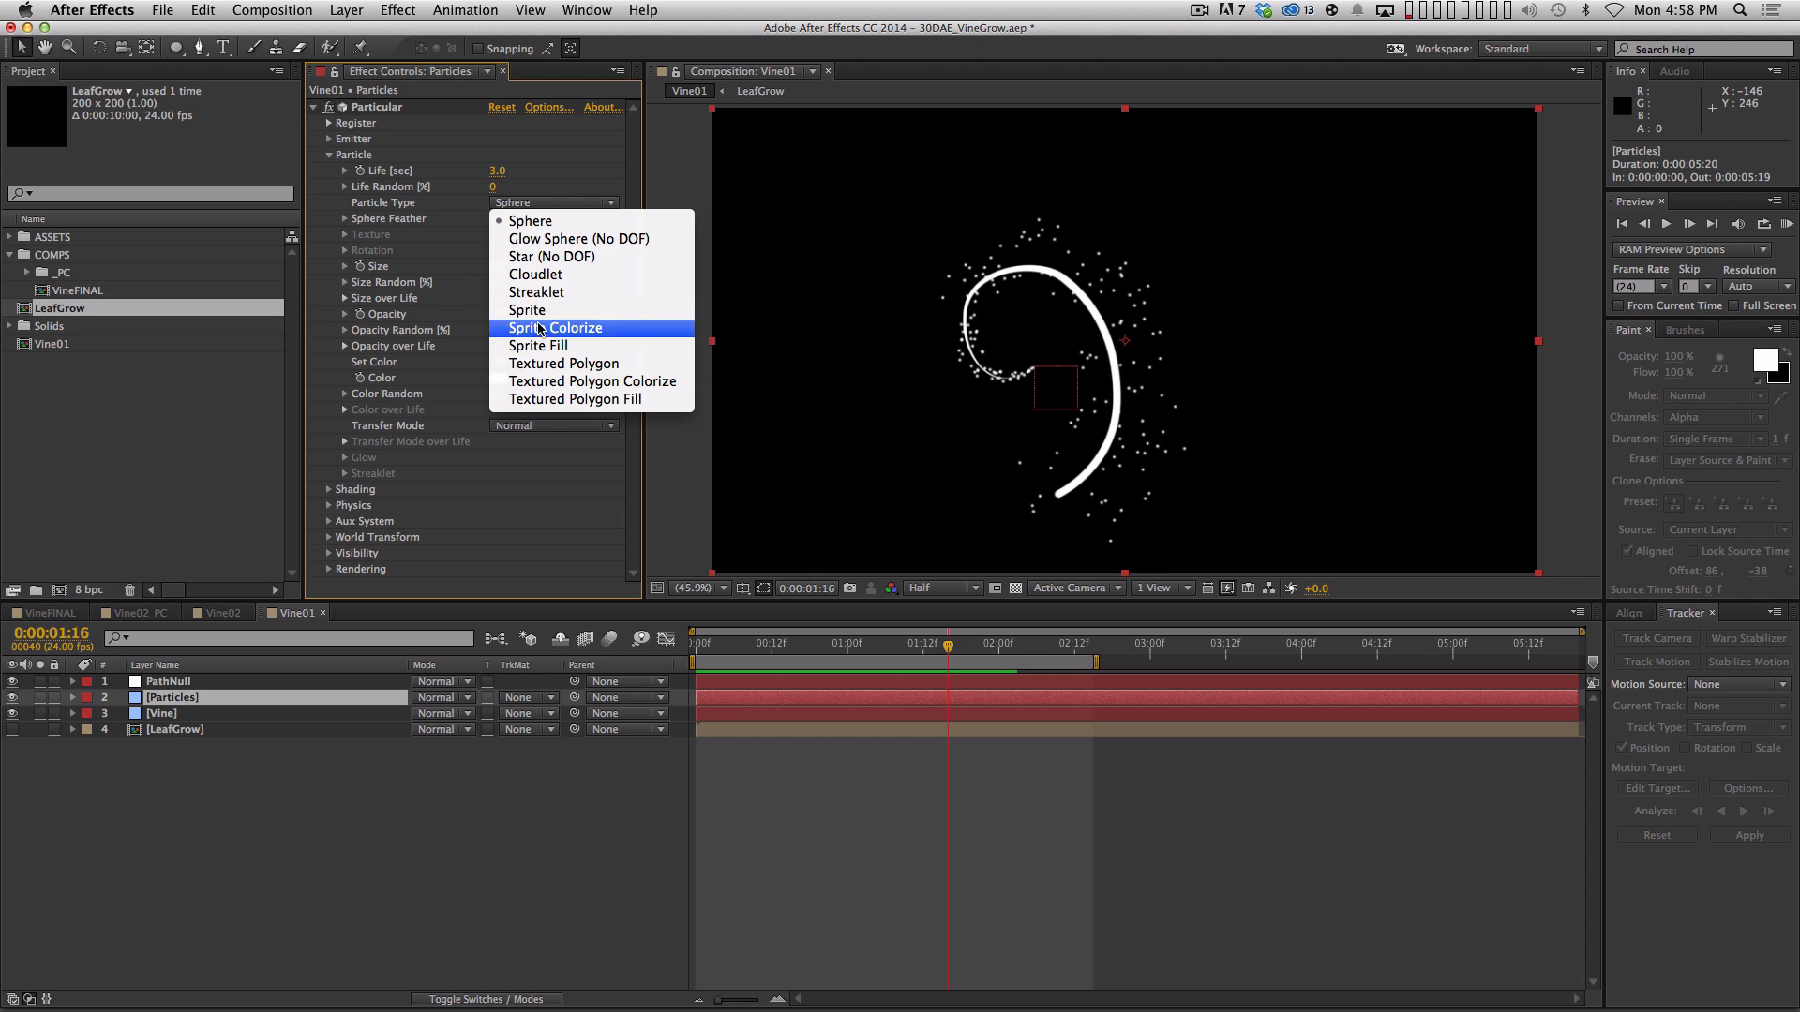
{"action": "left_click", "coordinate": [587, 331]}
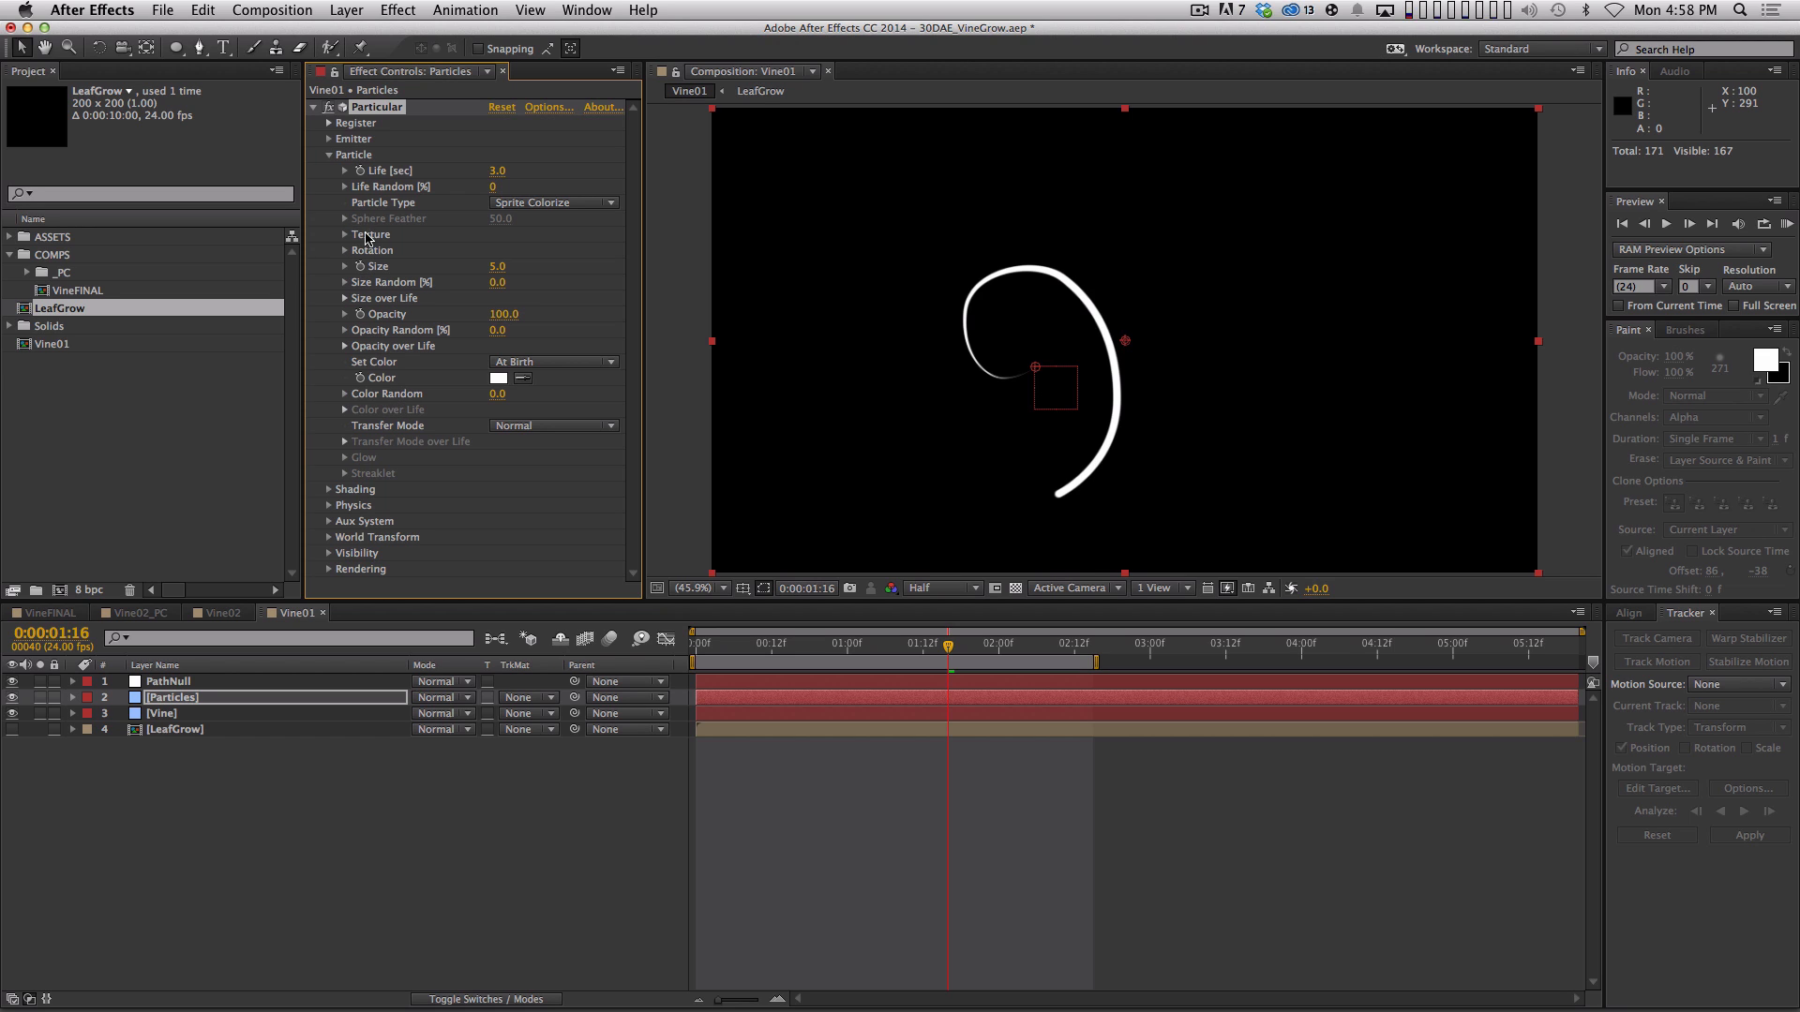
Assign the LeafGrow layer as the particle texture in Particular
{"action": "left_click", "coordinate": [344, 235]}
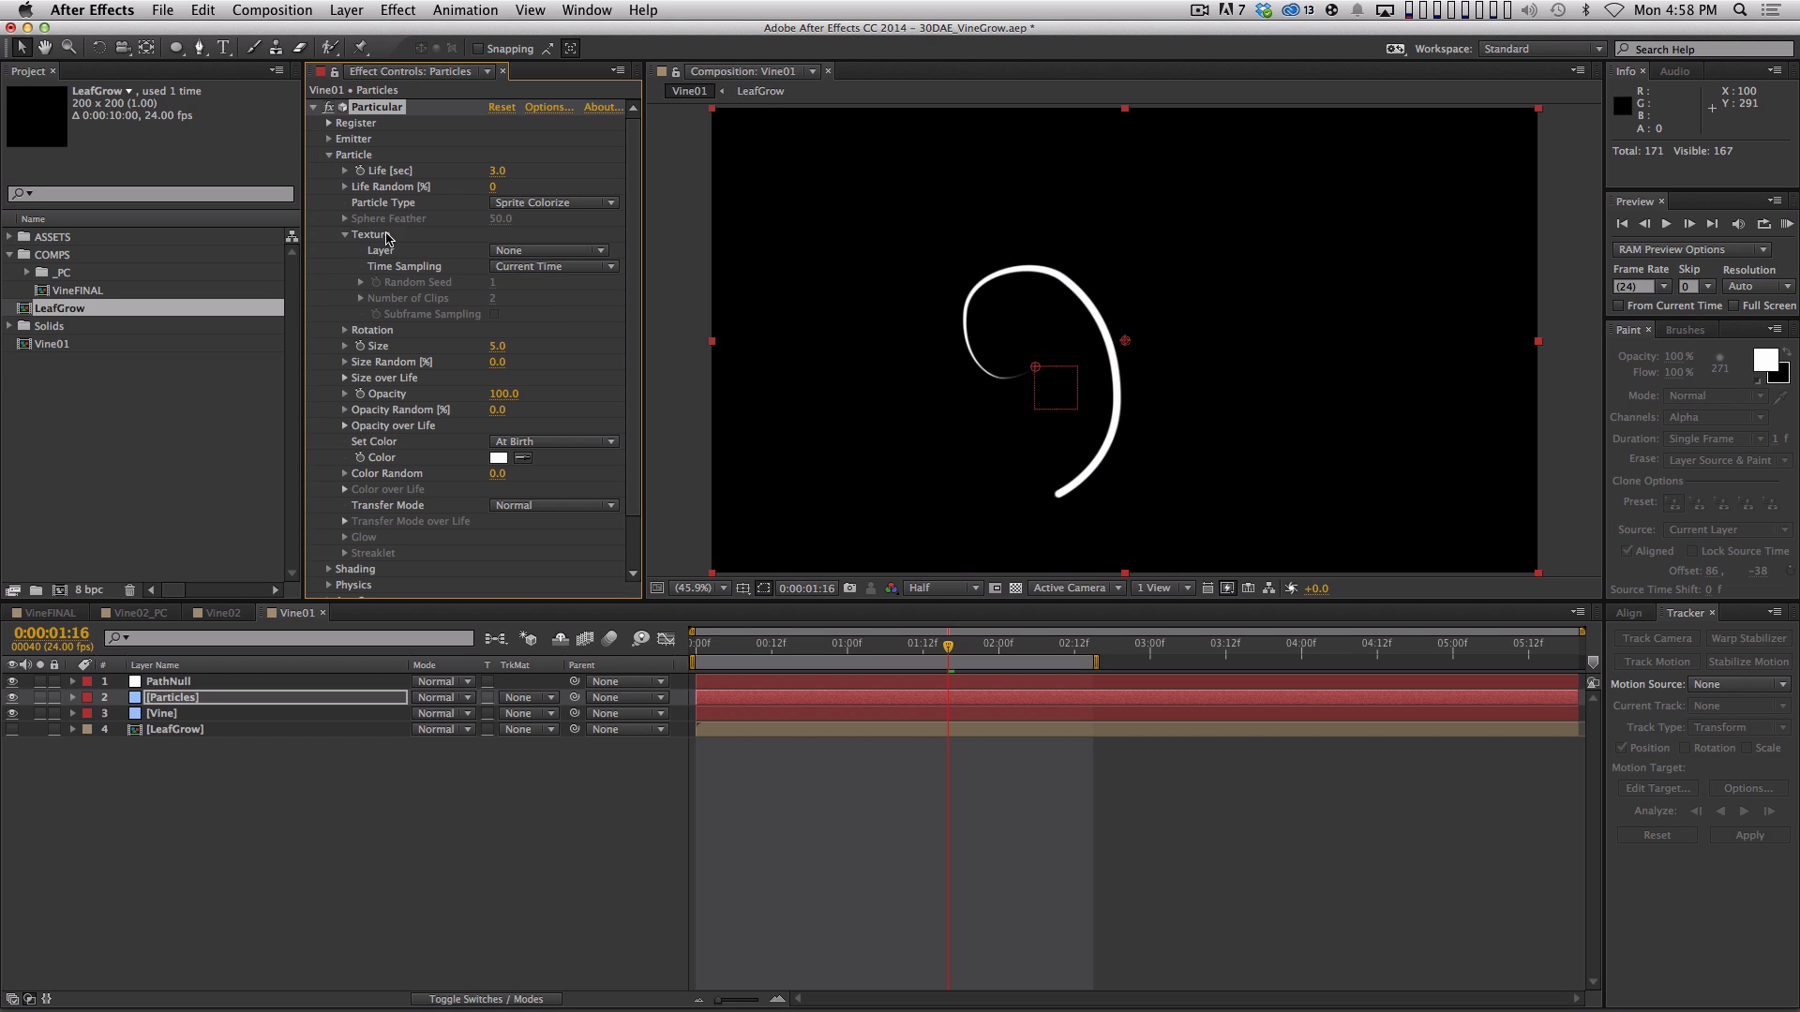
{"action": "left_click", "coordinate": [574, 259]}
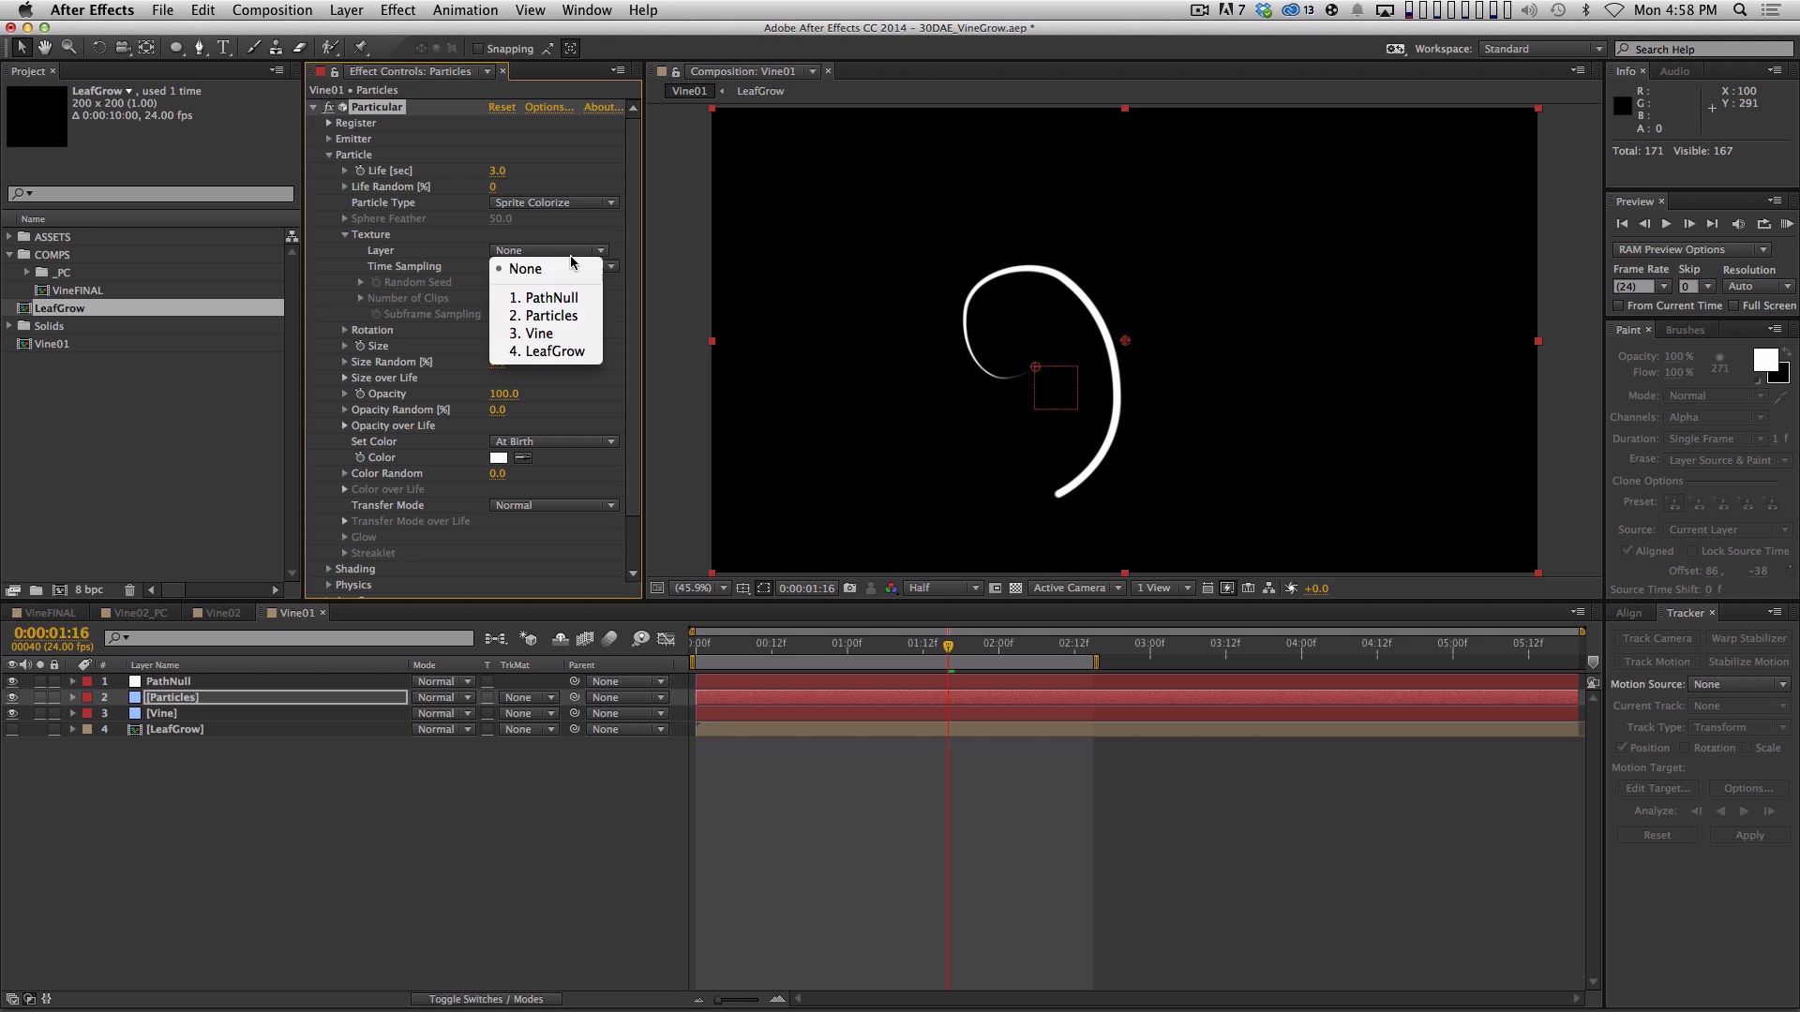
{"action": "left_click", "coordinate": [572, 355]}
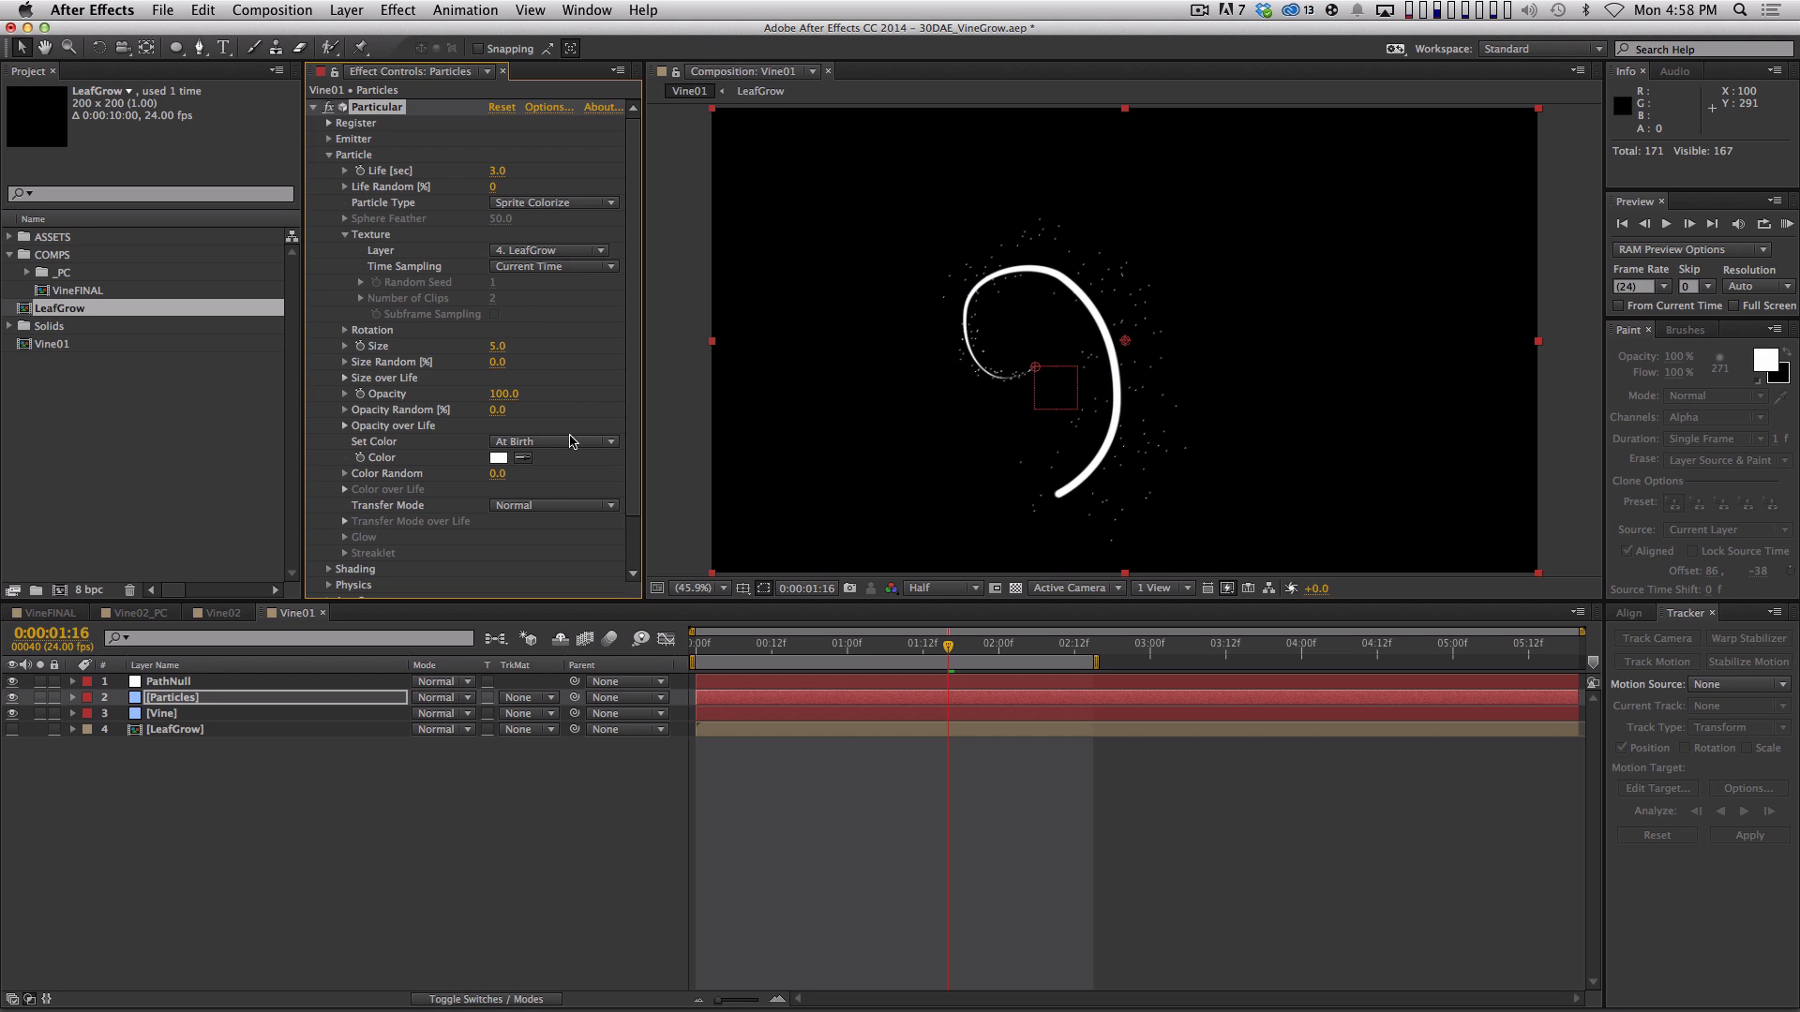
Set the texture's Time Sampling to Start at Birth - Play Once
{"action": "left_click", "coordinate": [538, 268]}
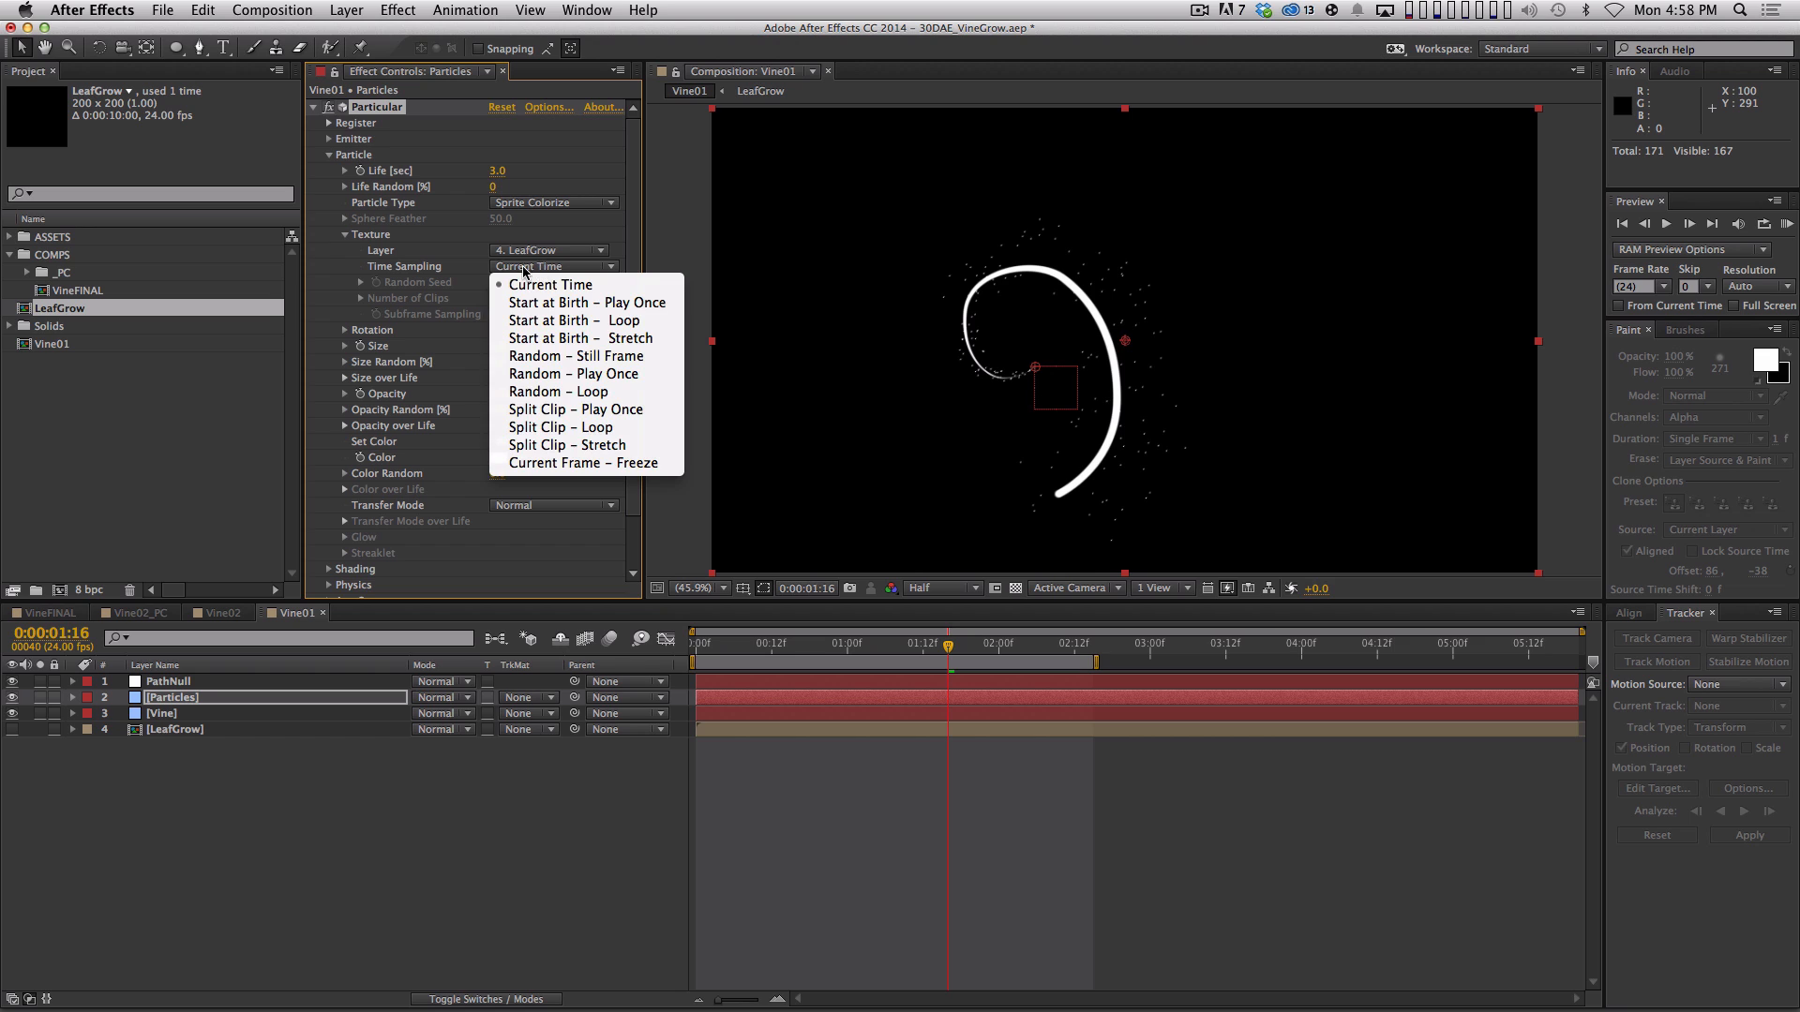
{"action": "left_click", "coordinate": [475, 271]}
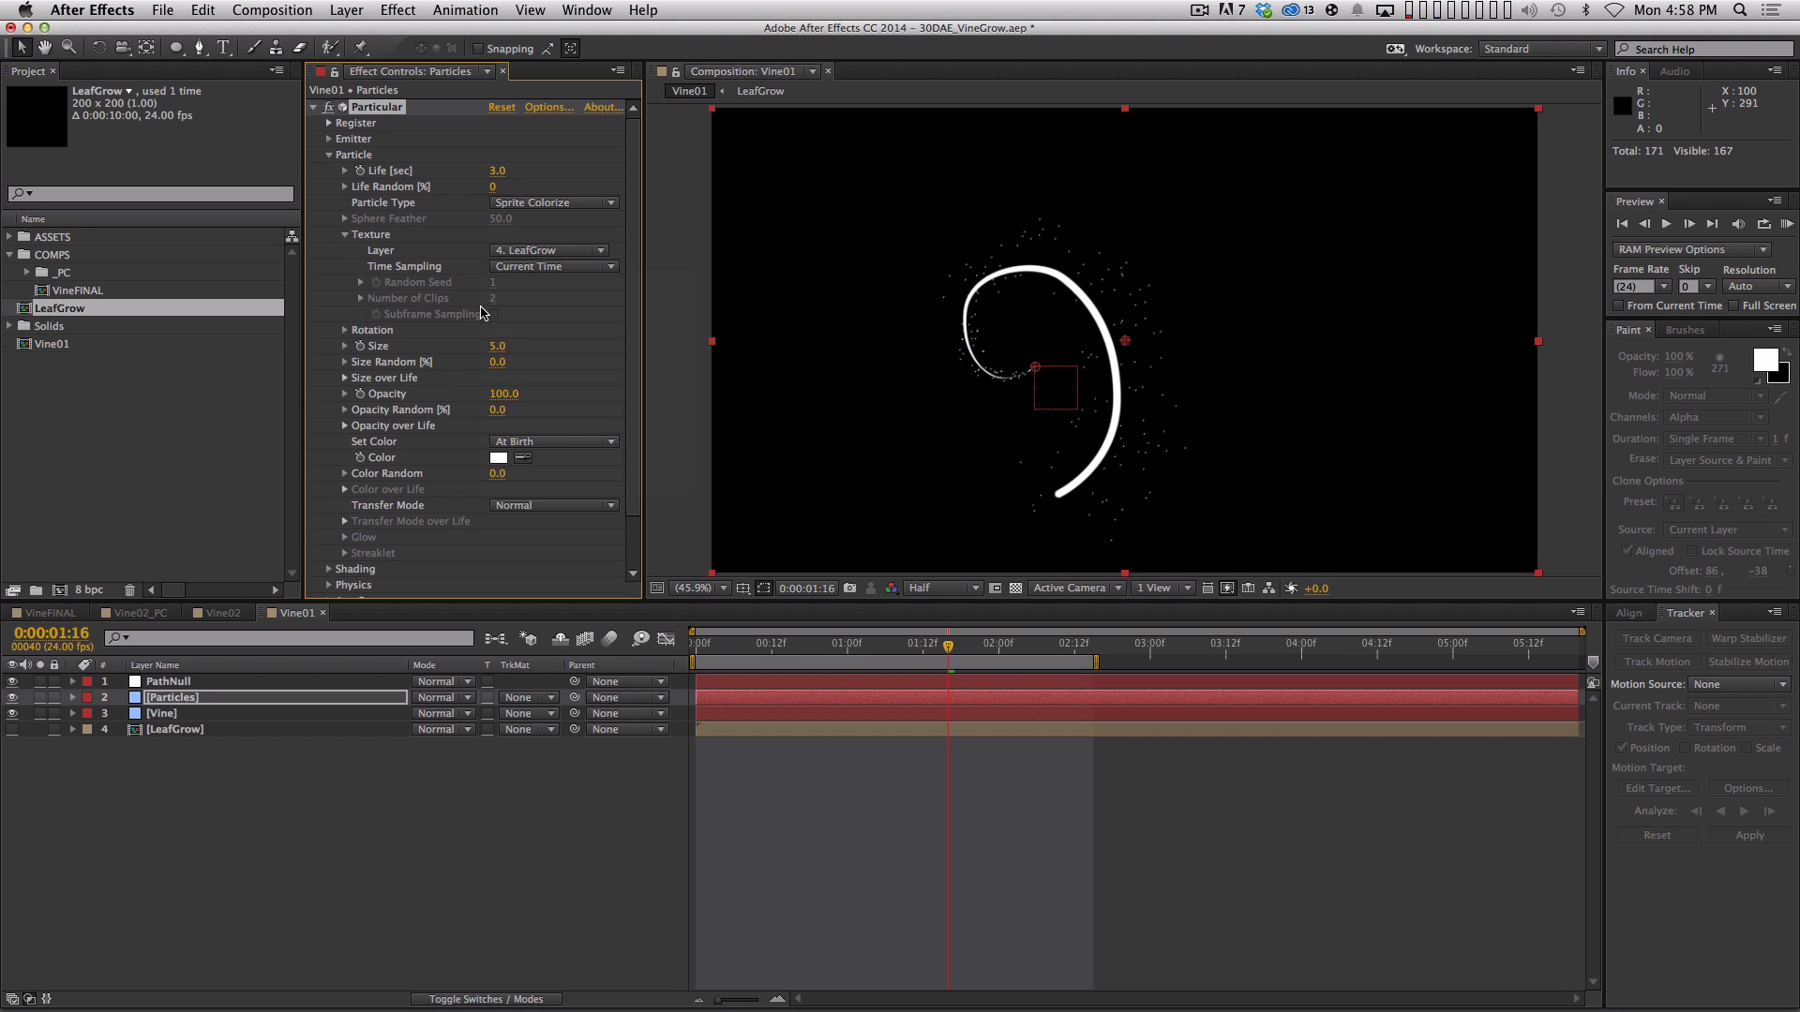
{"action": "left_click", "coordinate": [553, 270]}
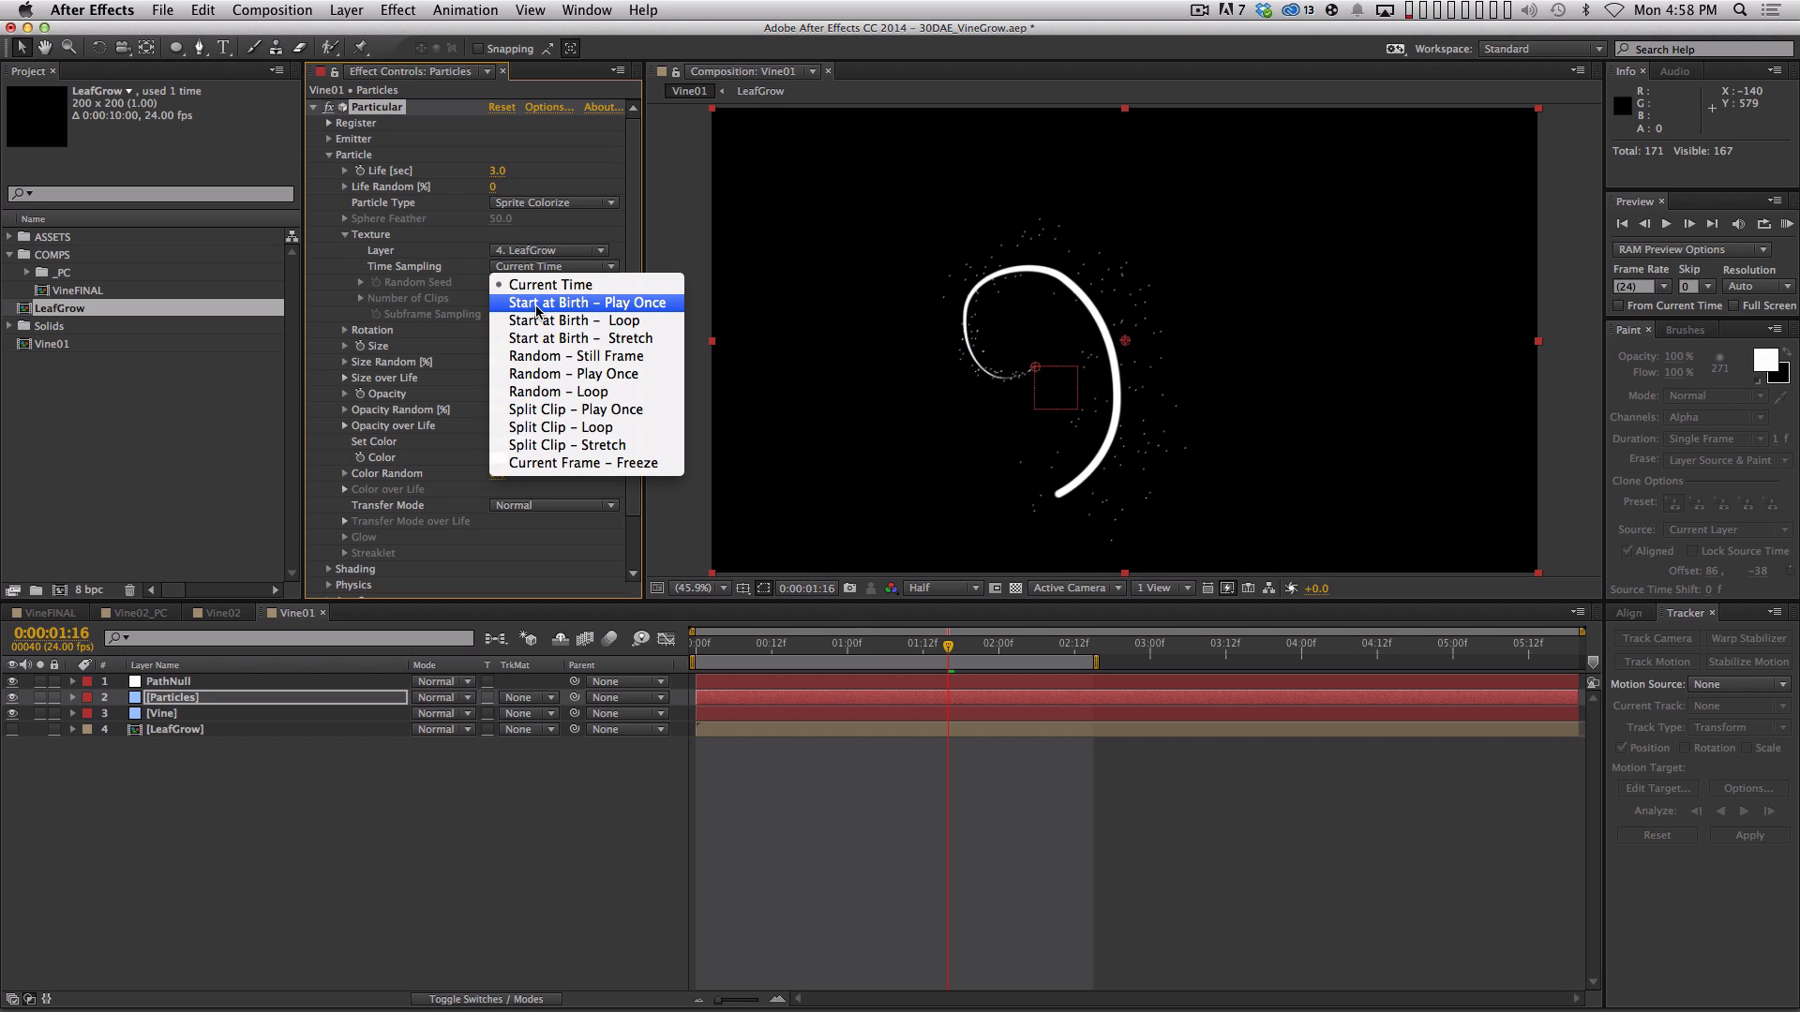
{"action": "left_click", "coordinate": [573, 303]}
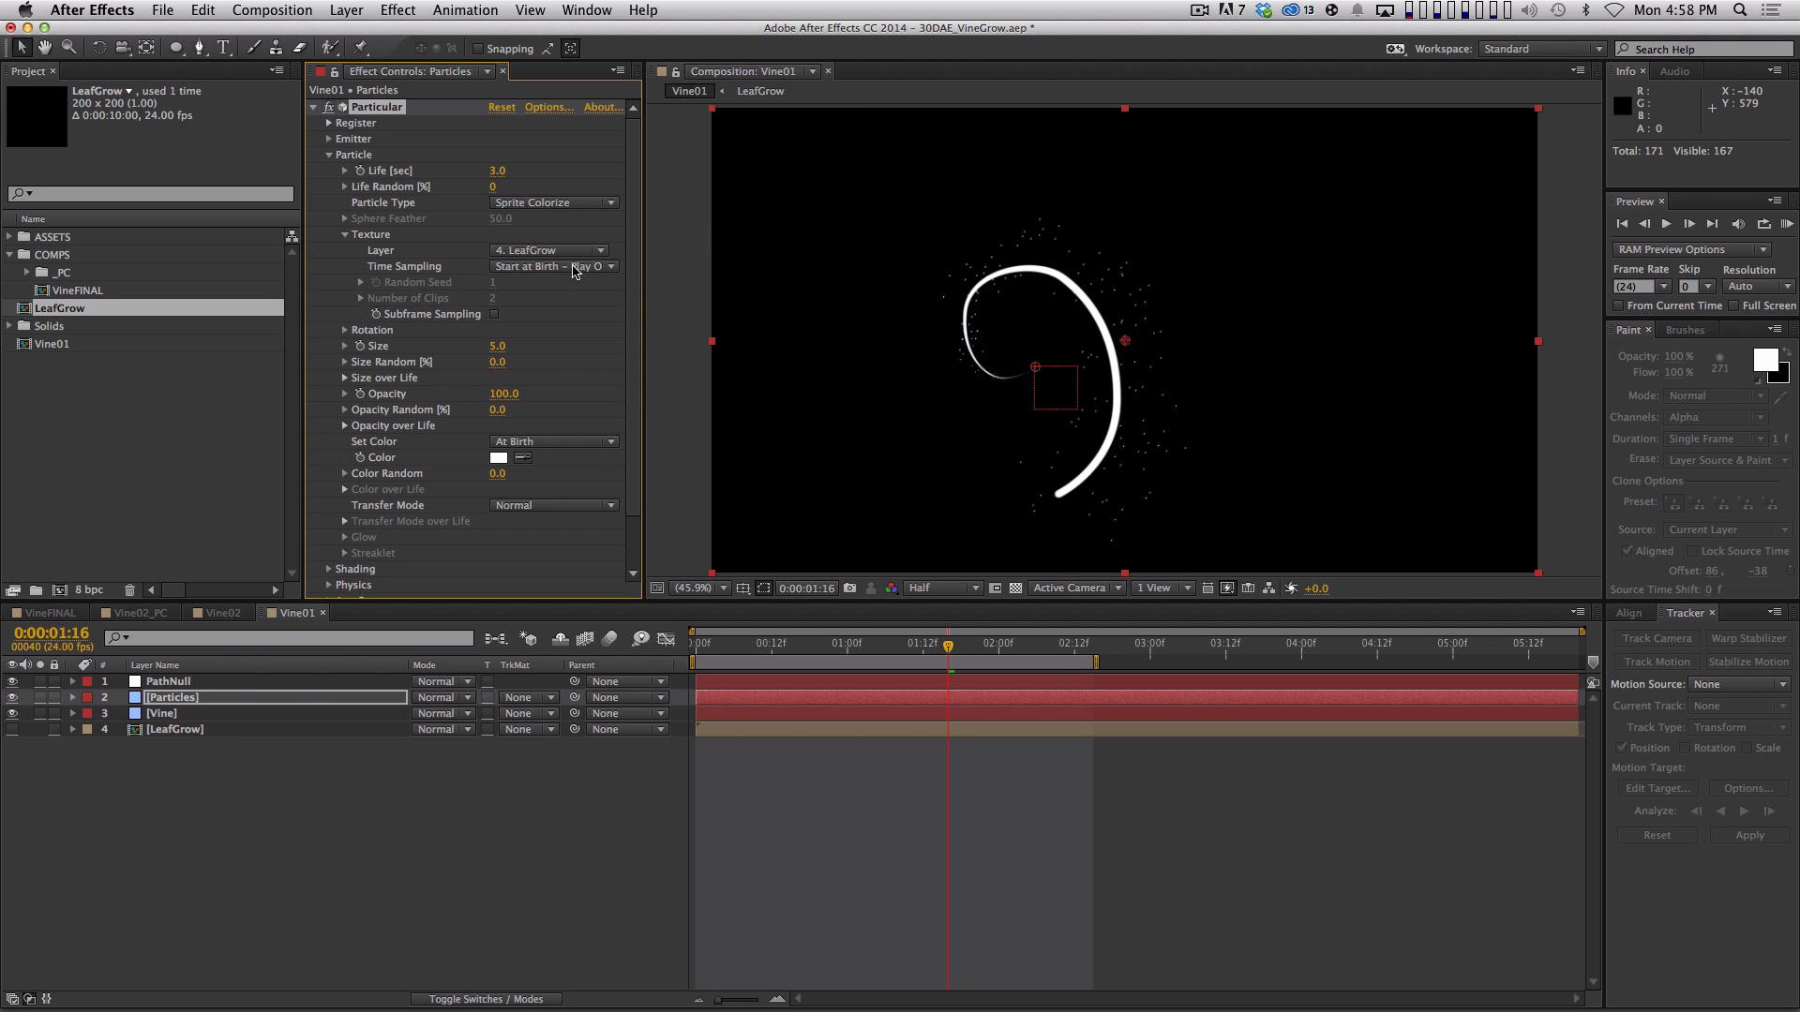
Scrub through the LeafGrow composition, and return to the Particles layer in Vine01
{"action": "double_click", "coordinate": [251, 733]}
{"action": "left_click_drag", "start_coordinate": [784, 645], "coordinate": [994, 697]}
{"action": "key", "text": "super+w"}
{"action": "left_click", "coordinate": [234, 698]}
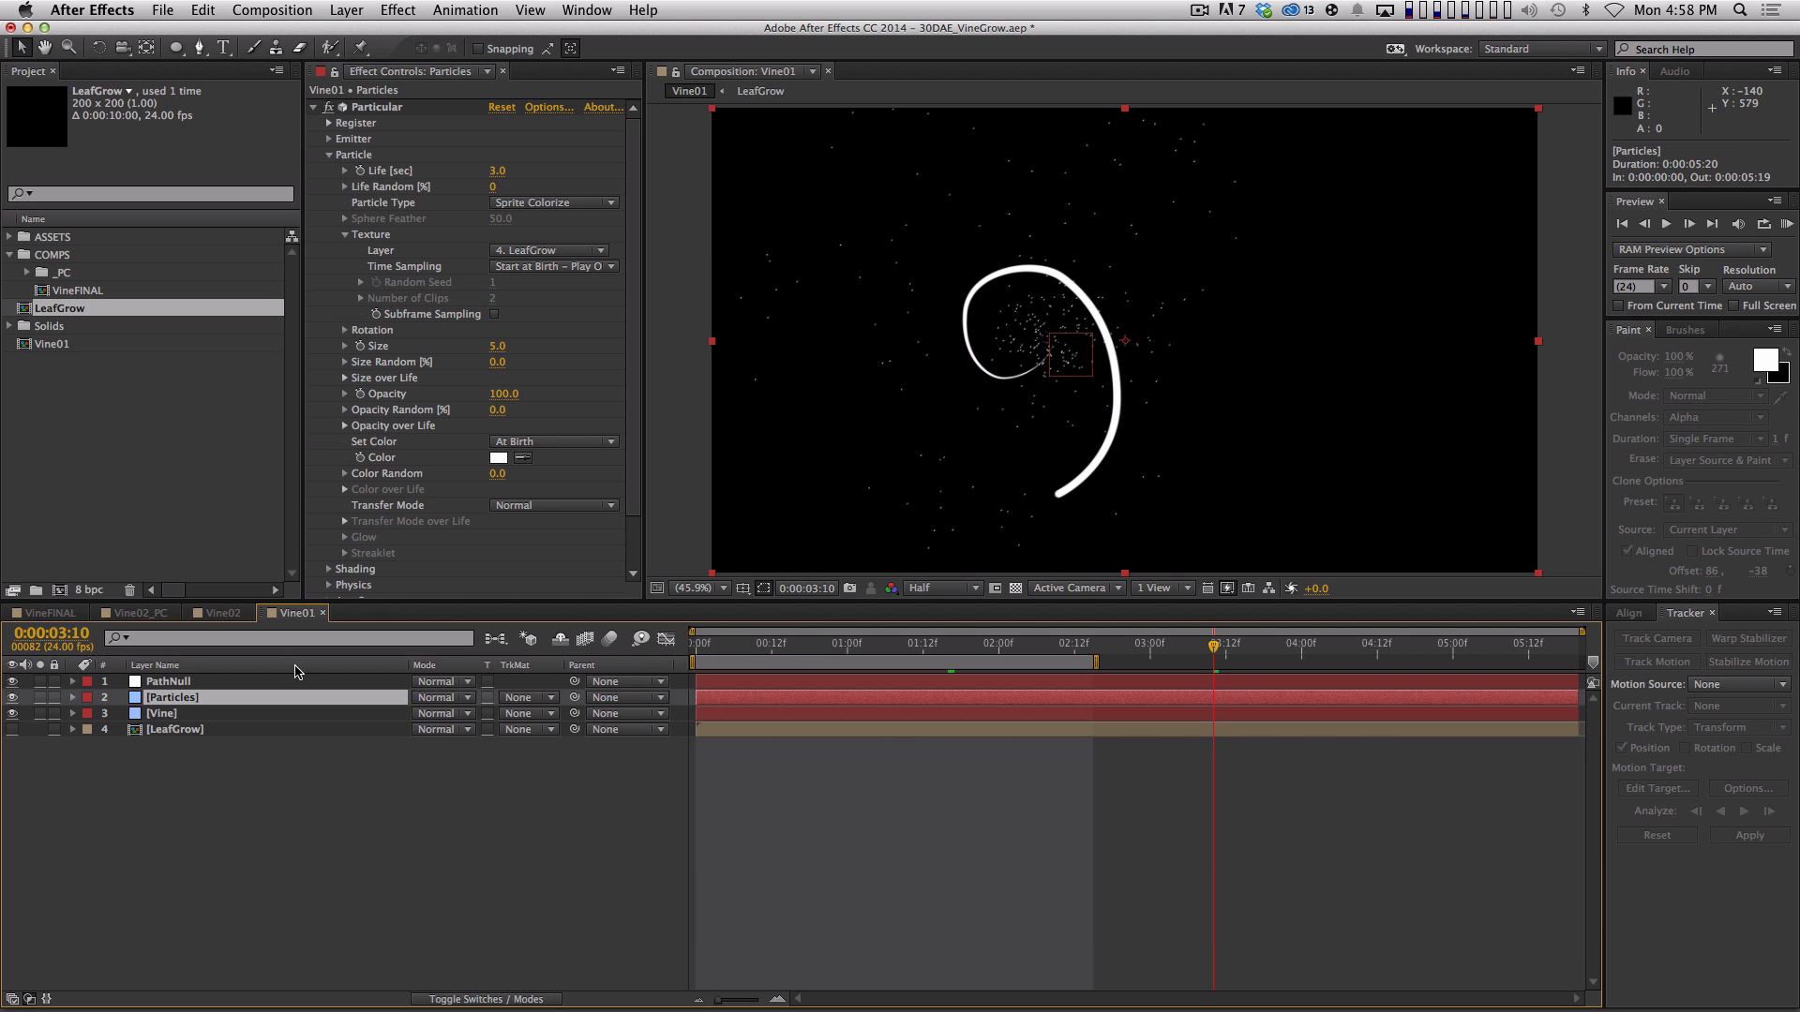
{"action": "left_click", "coordinate": [537, 250]}
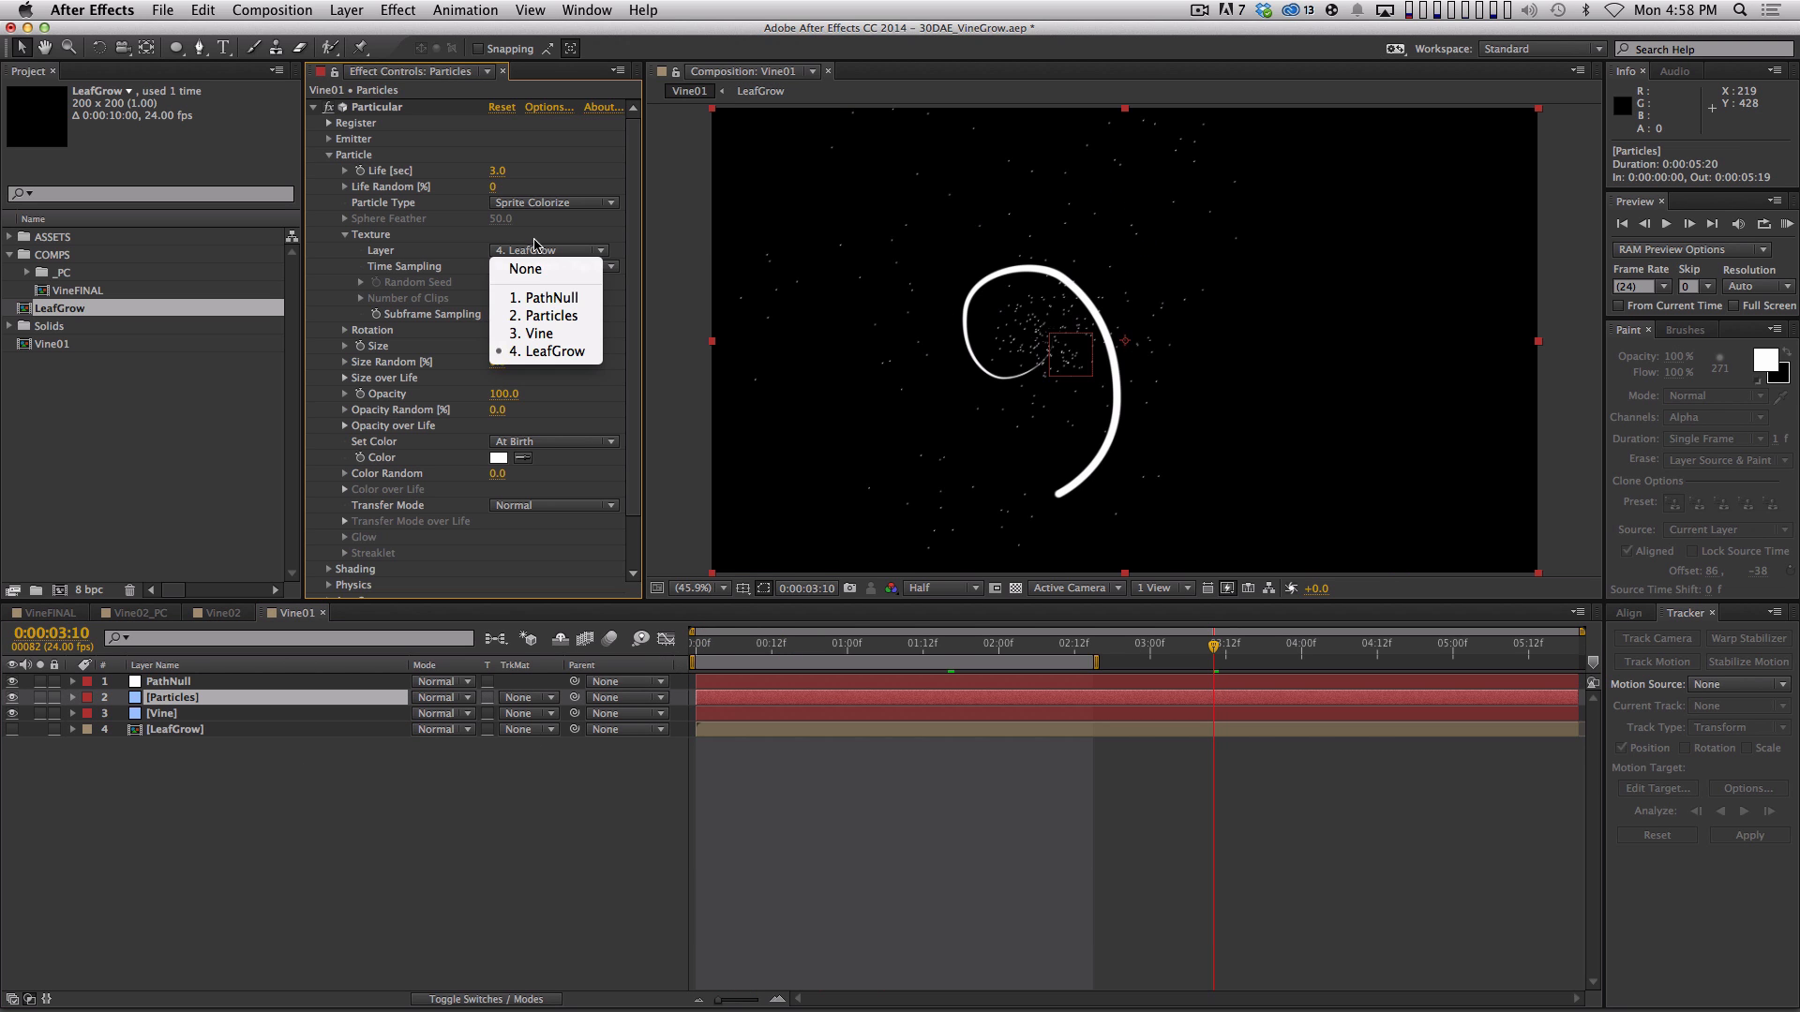
{"action": "left_click", "coordinate": [536, 247]}
{"action": "left_click", "coordinate": [563, 268]}
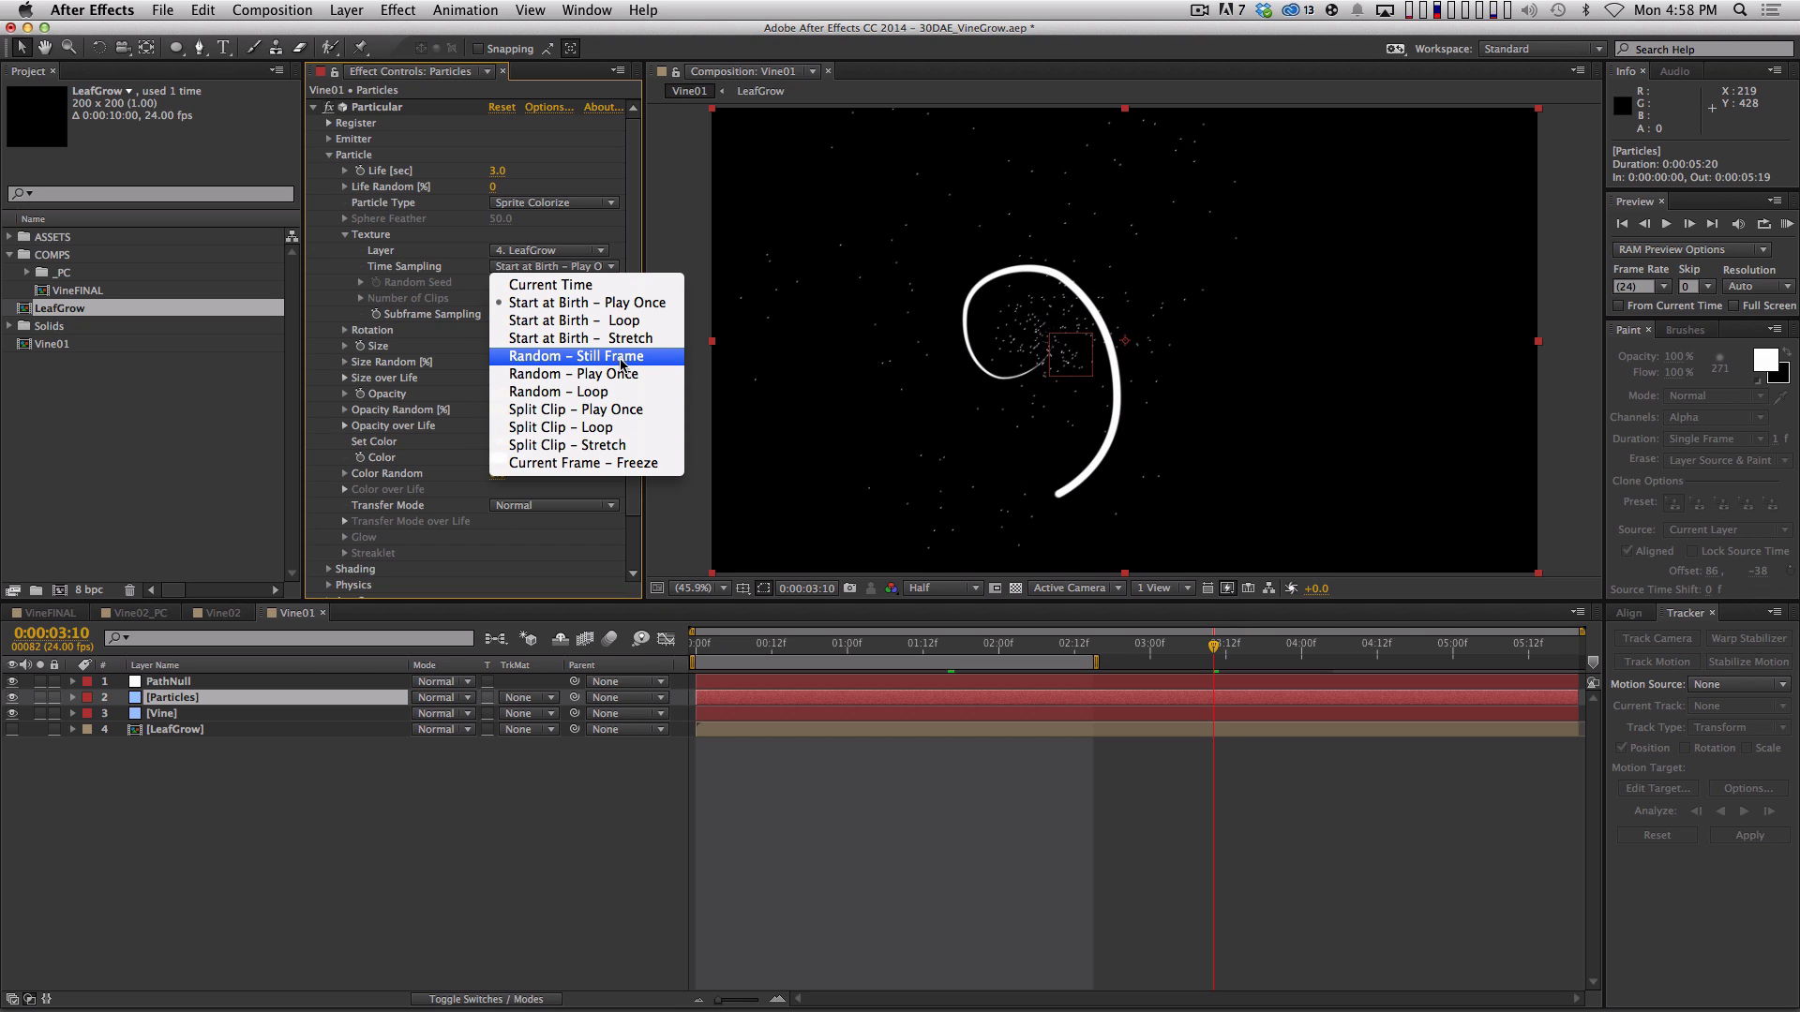
{"action": "left_click", "coordinate": [295, 733]}
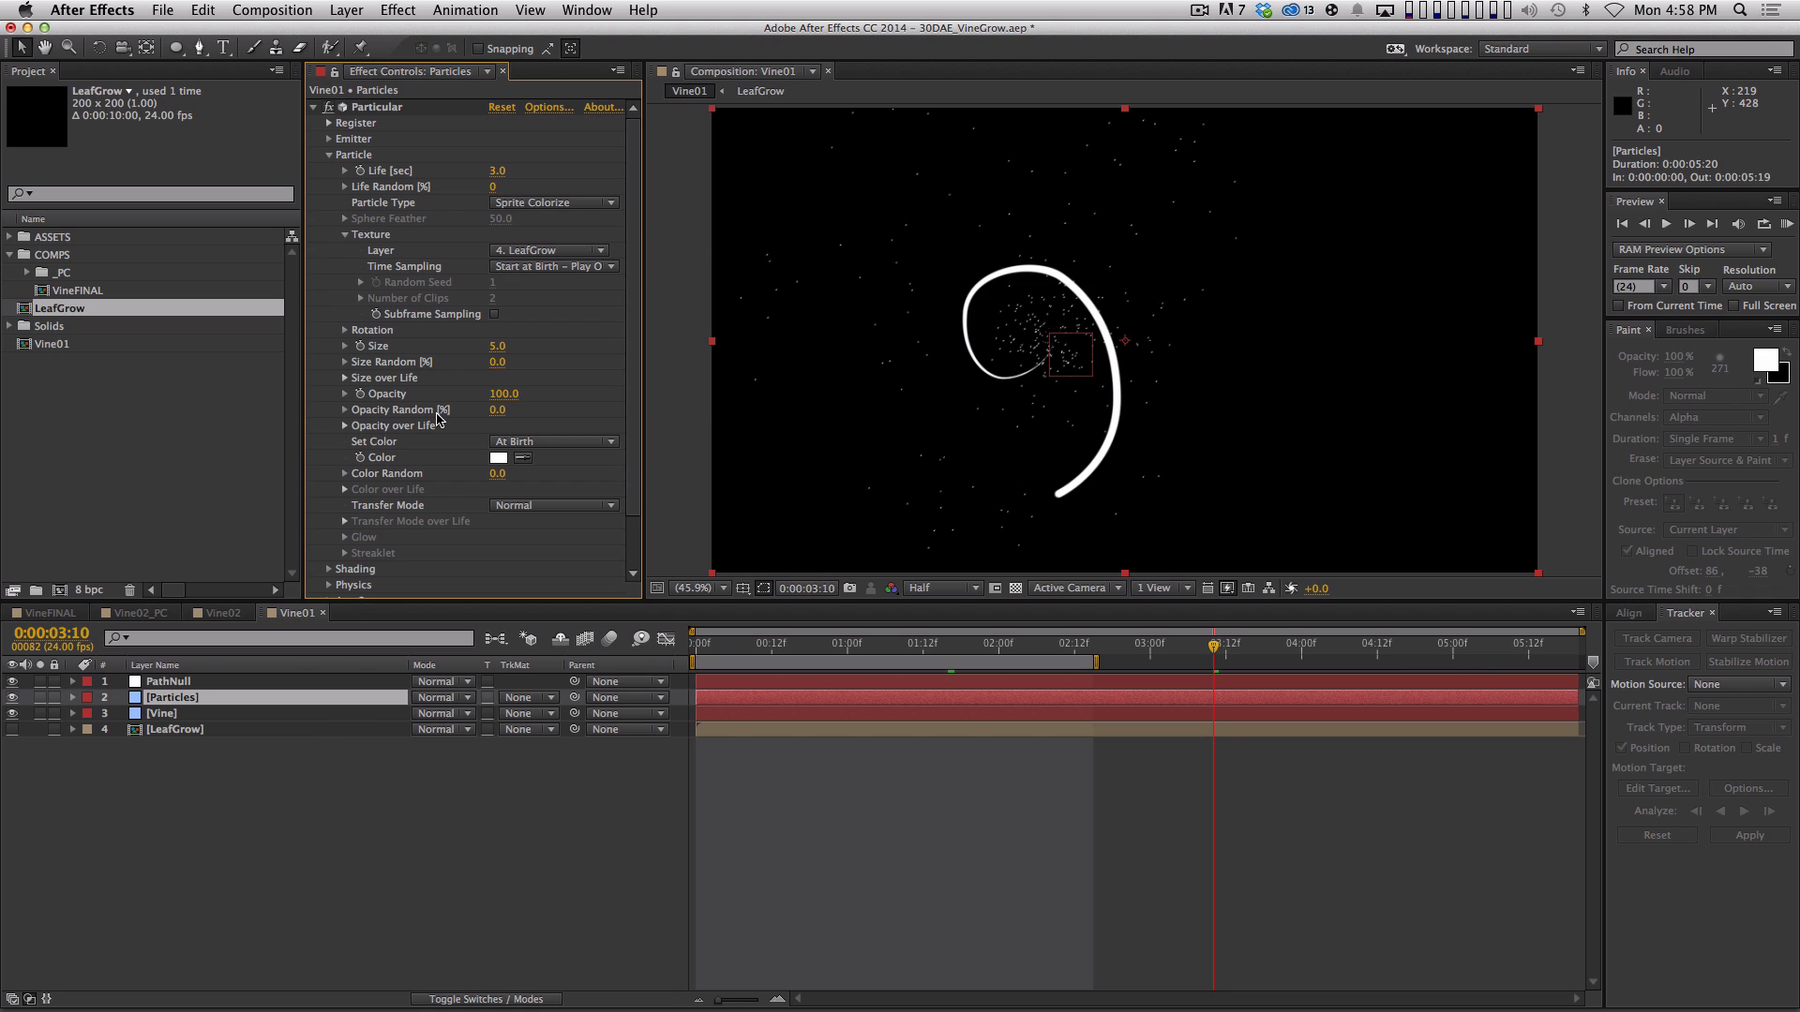
{"action": "left_click", "coordinate": [566, 269]}
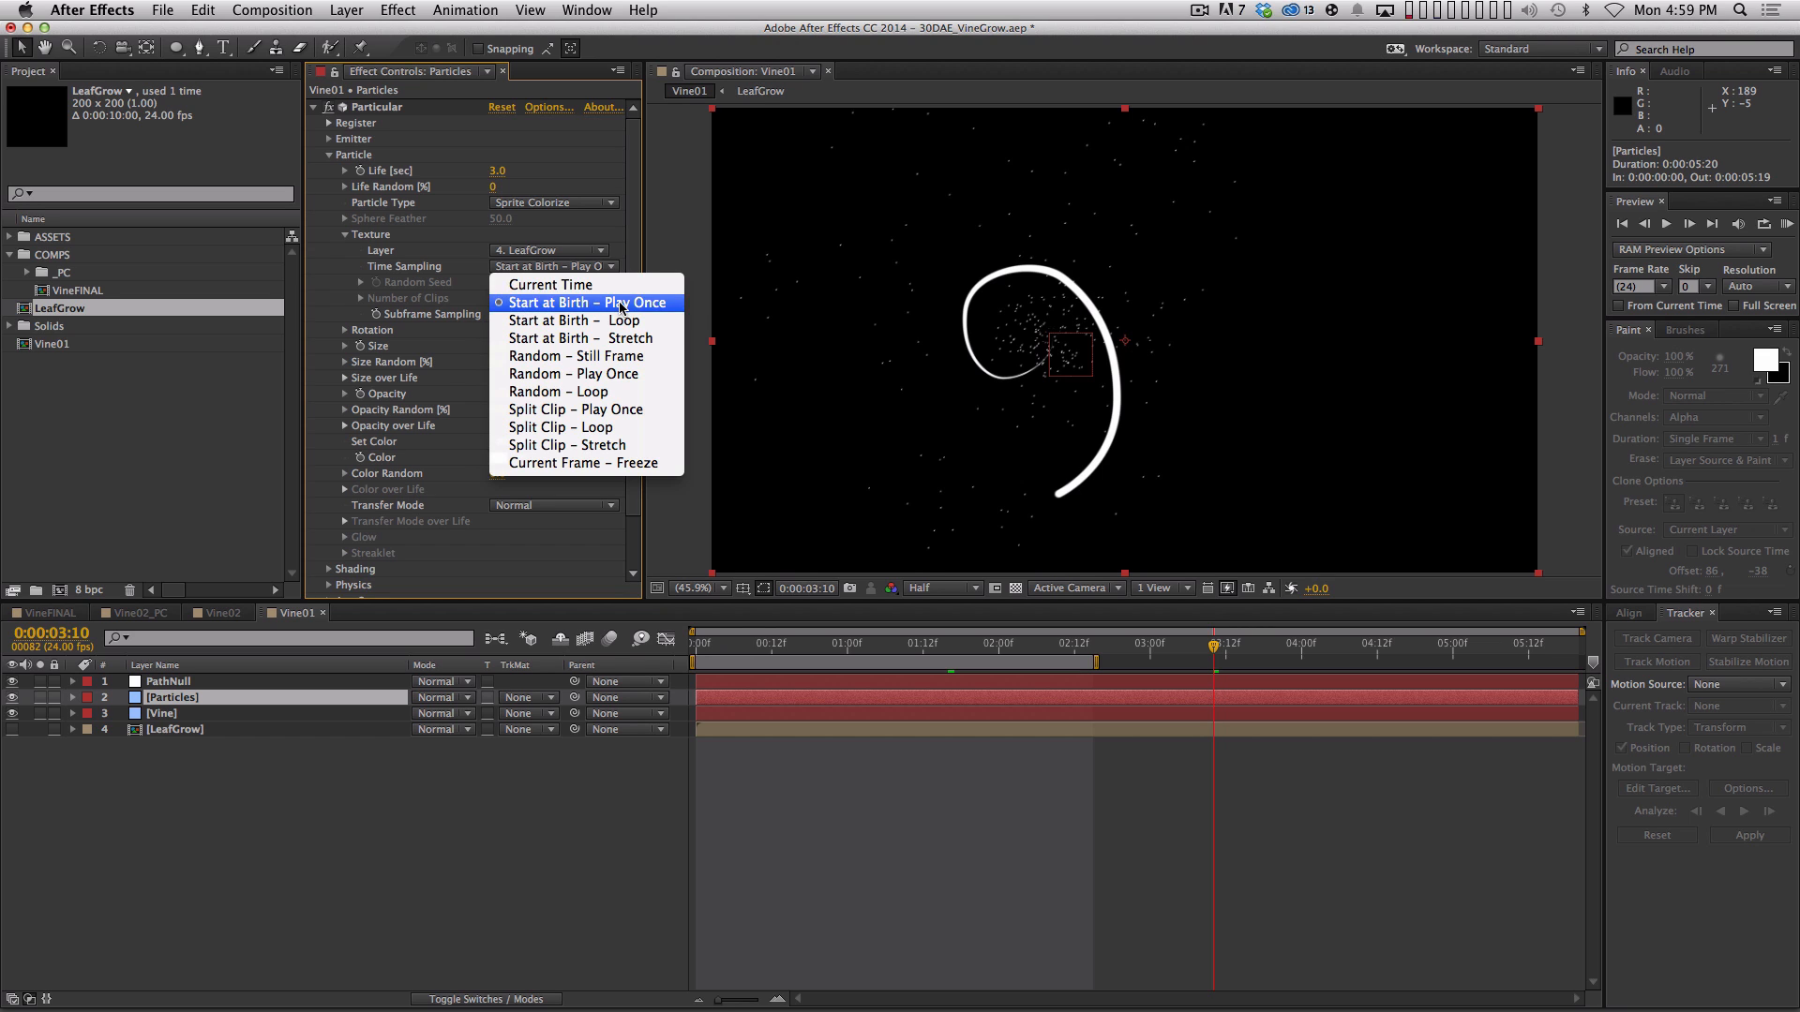
{"action": "left_click", "coordinate": [345, 970]}
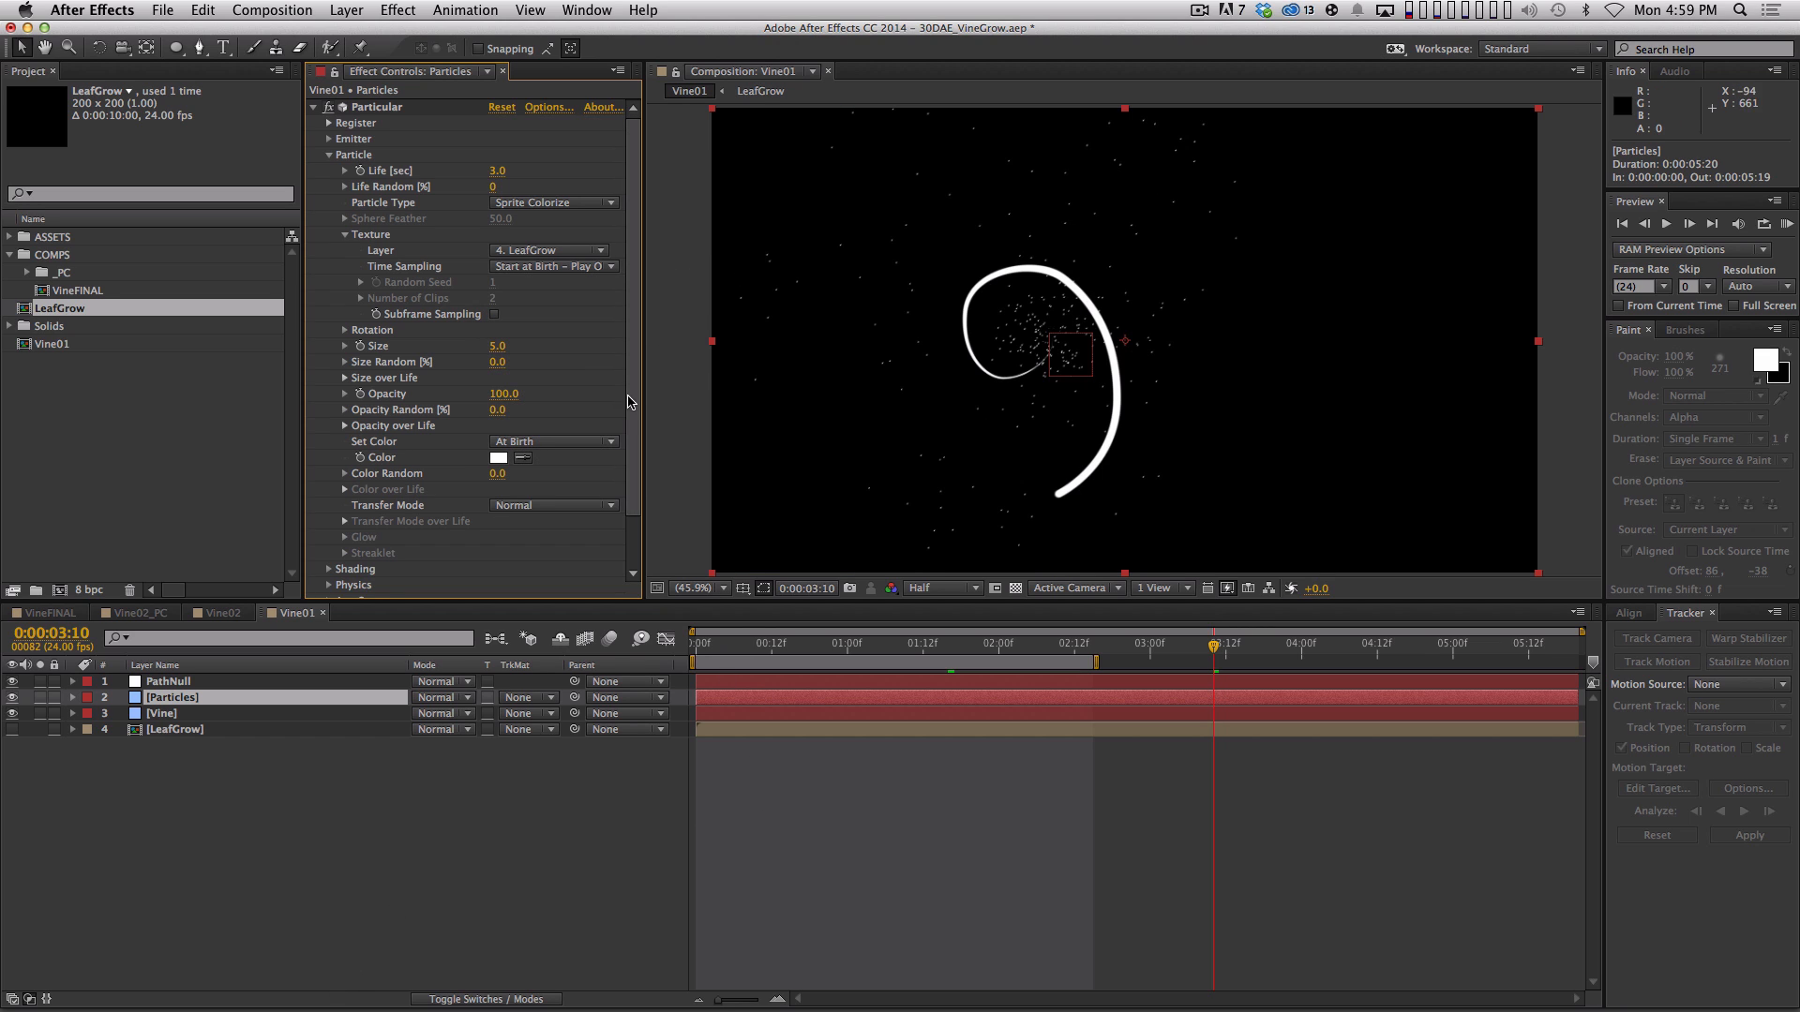
Increase the Particular particle size to about 69.7 and preview the leaves growing along the vine
{"action": "scroll", "coordinate": [417, 324], "scroll_direction": "down", "scroll_amount": 3}
{"action": "left_click_drag", "start_coordinate": [497, 287], "coordinate": [1045, 246]}
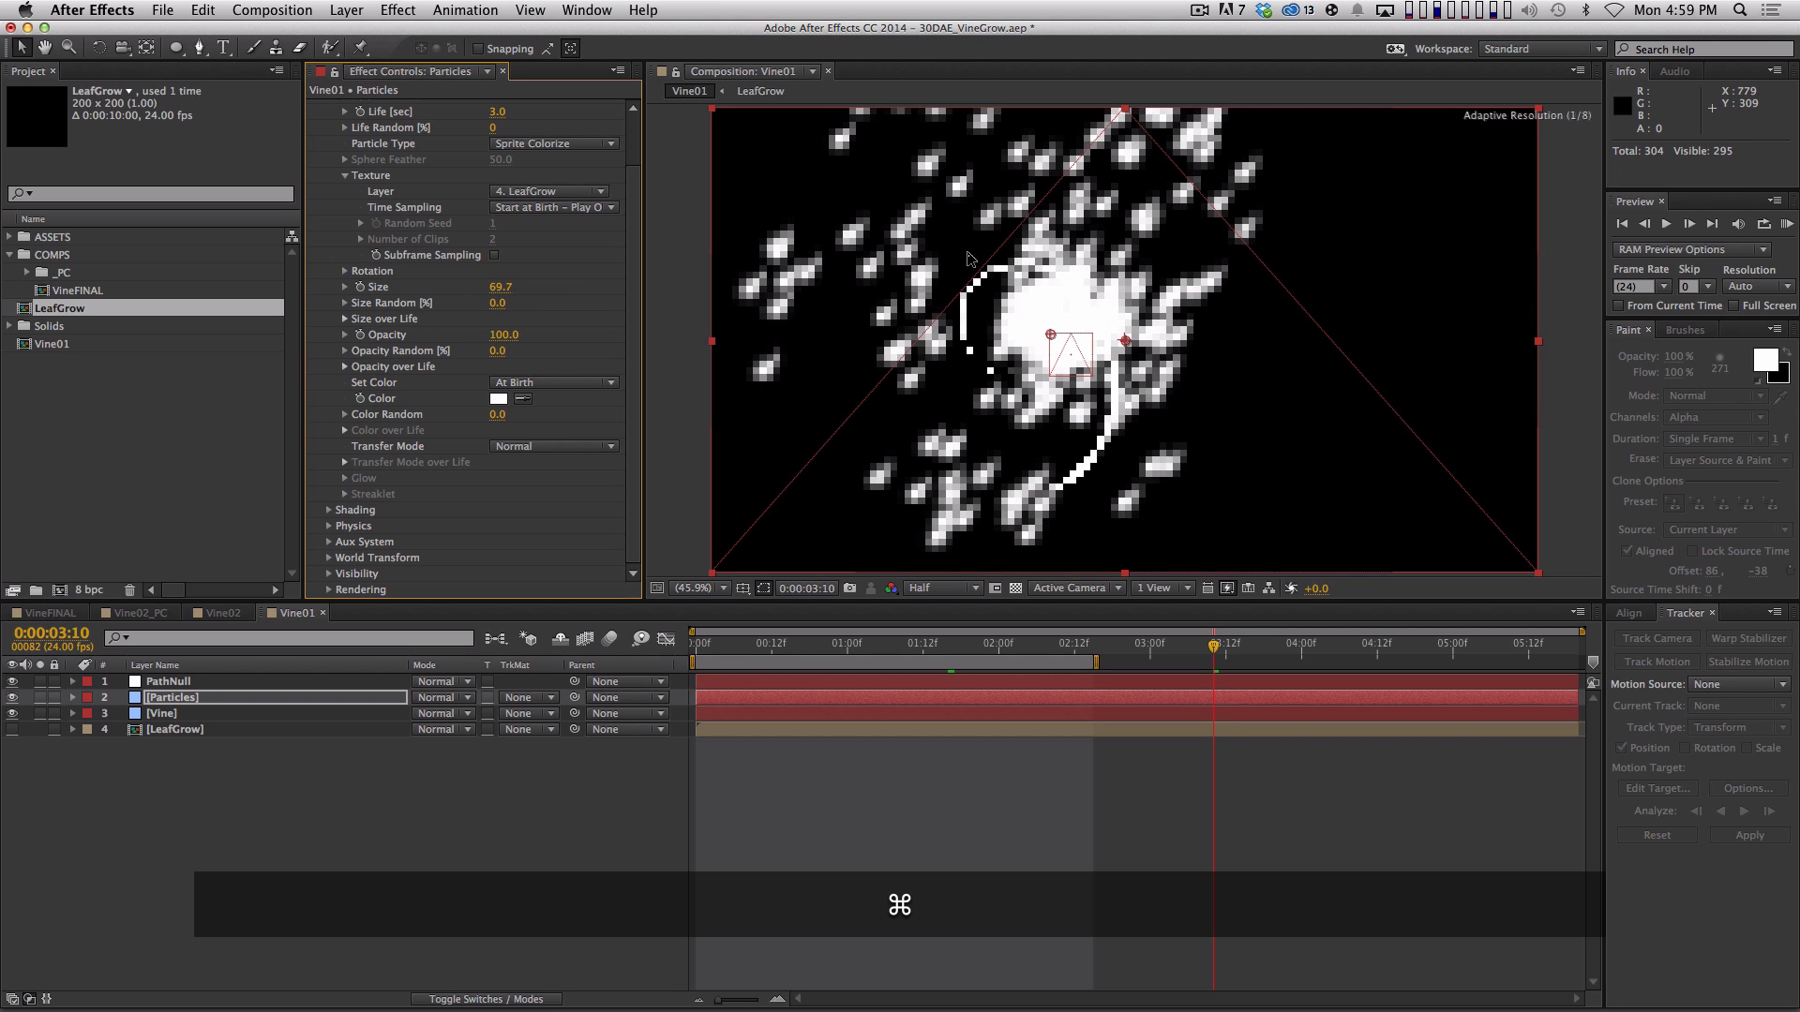
{"action": "key", "text": "space"}
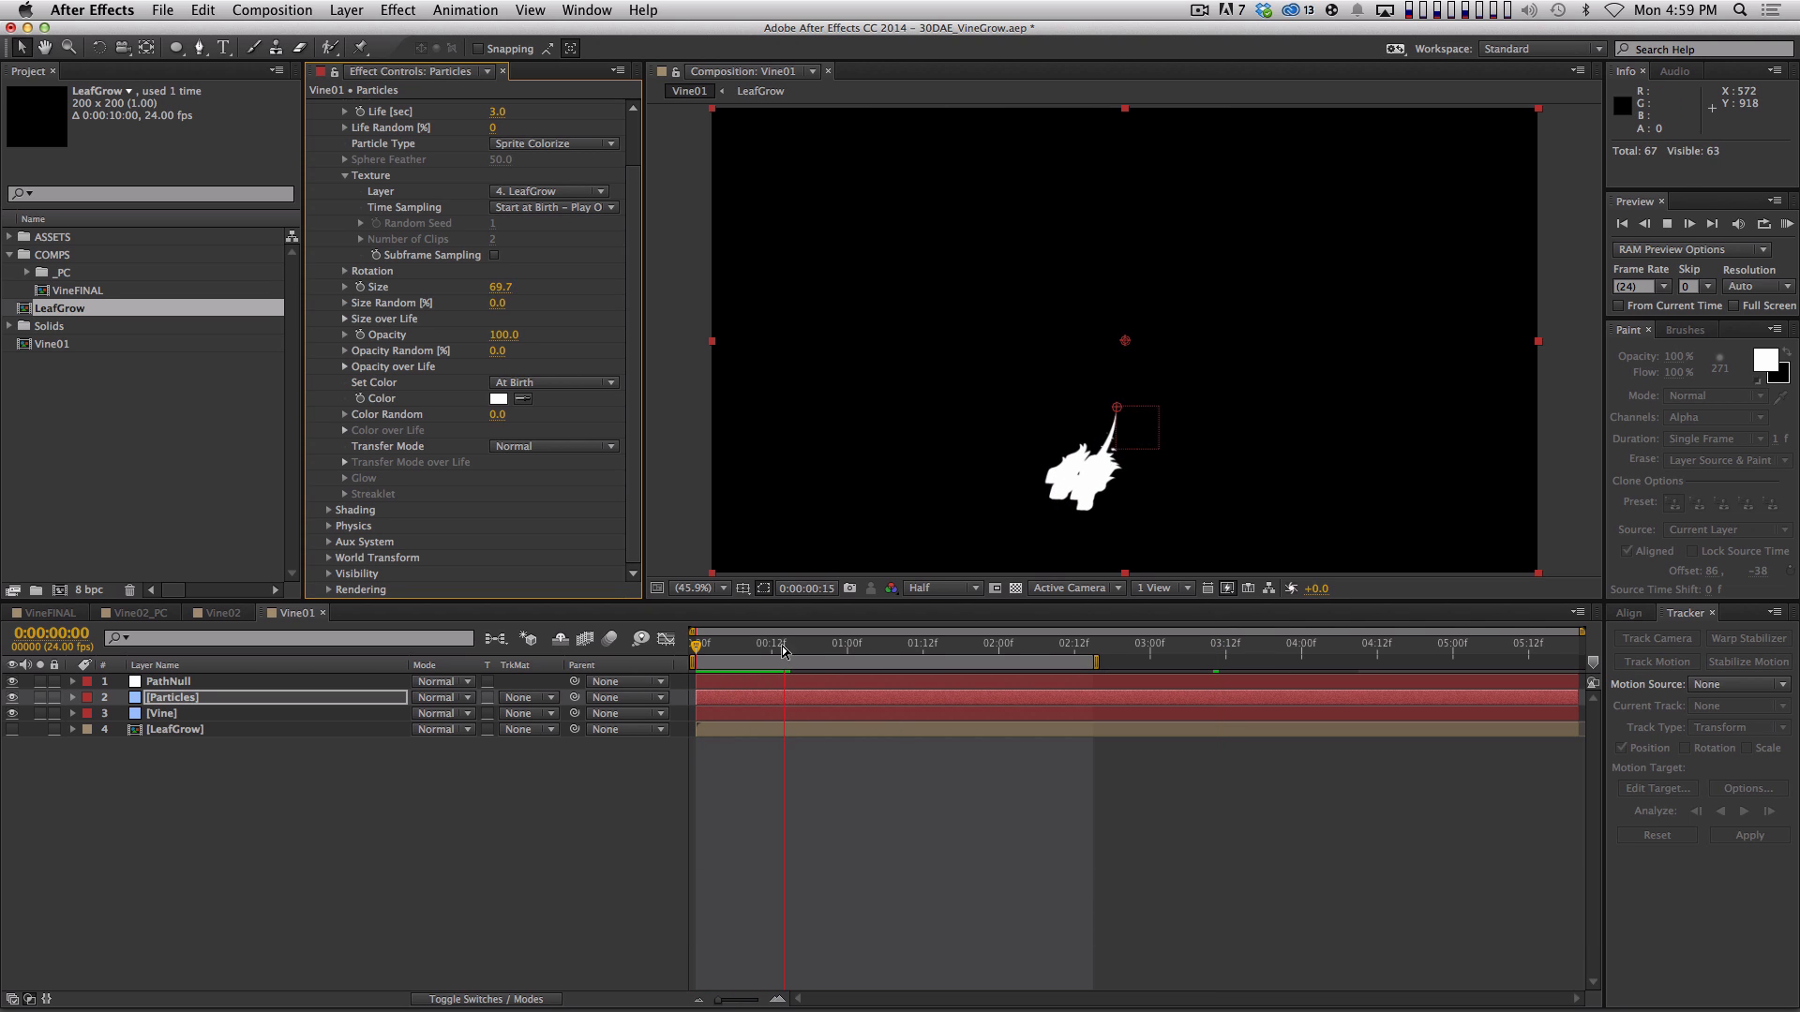
{"action": "key", "text": "space"}
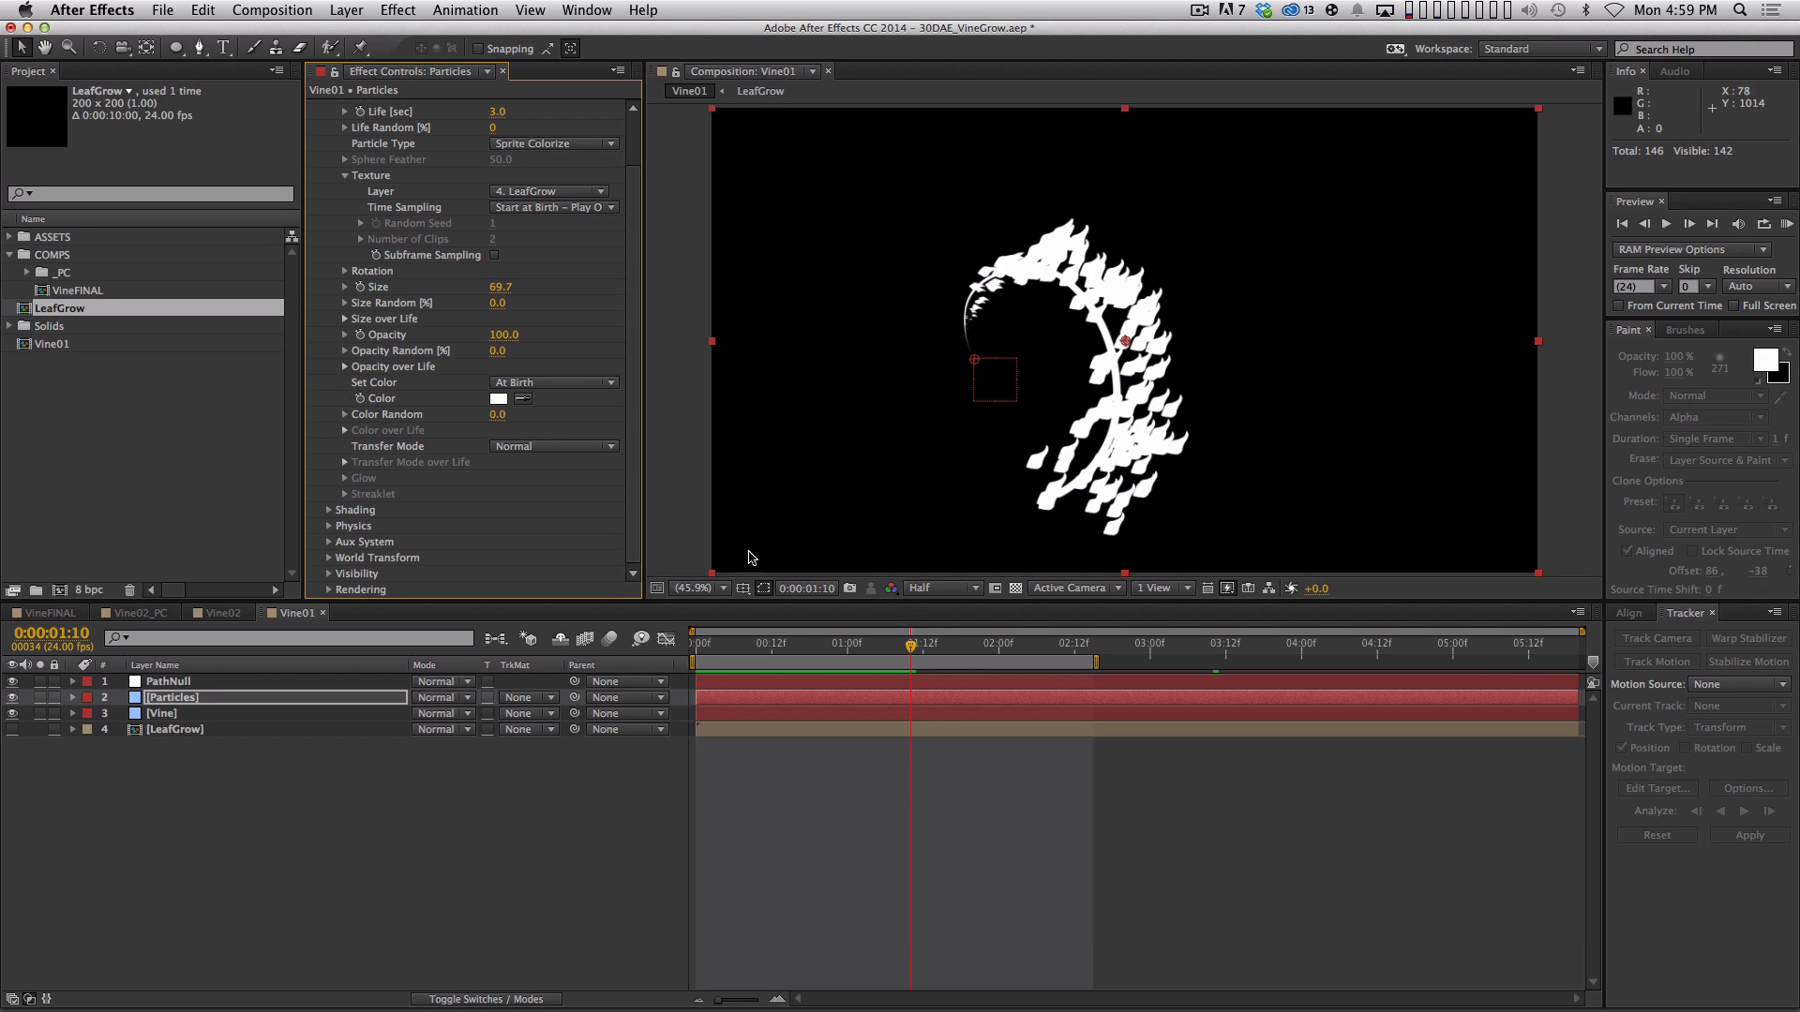
{"action": "left_click", "coordinate": [581, 829]}
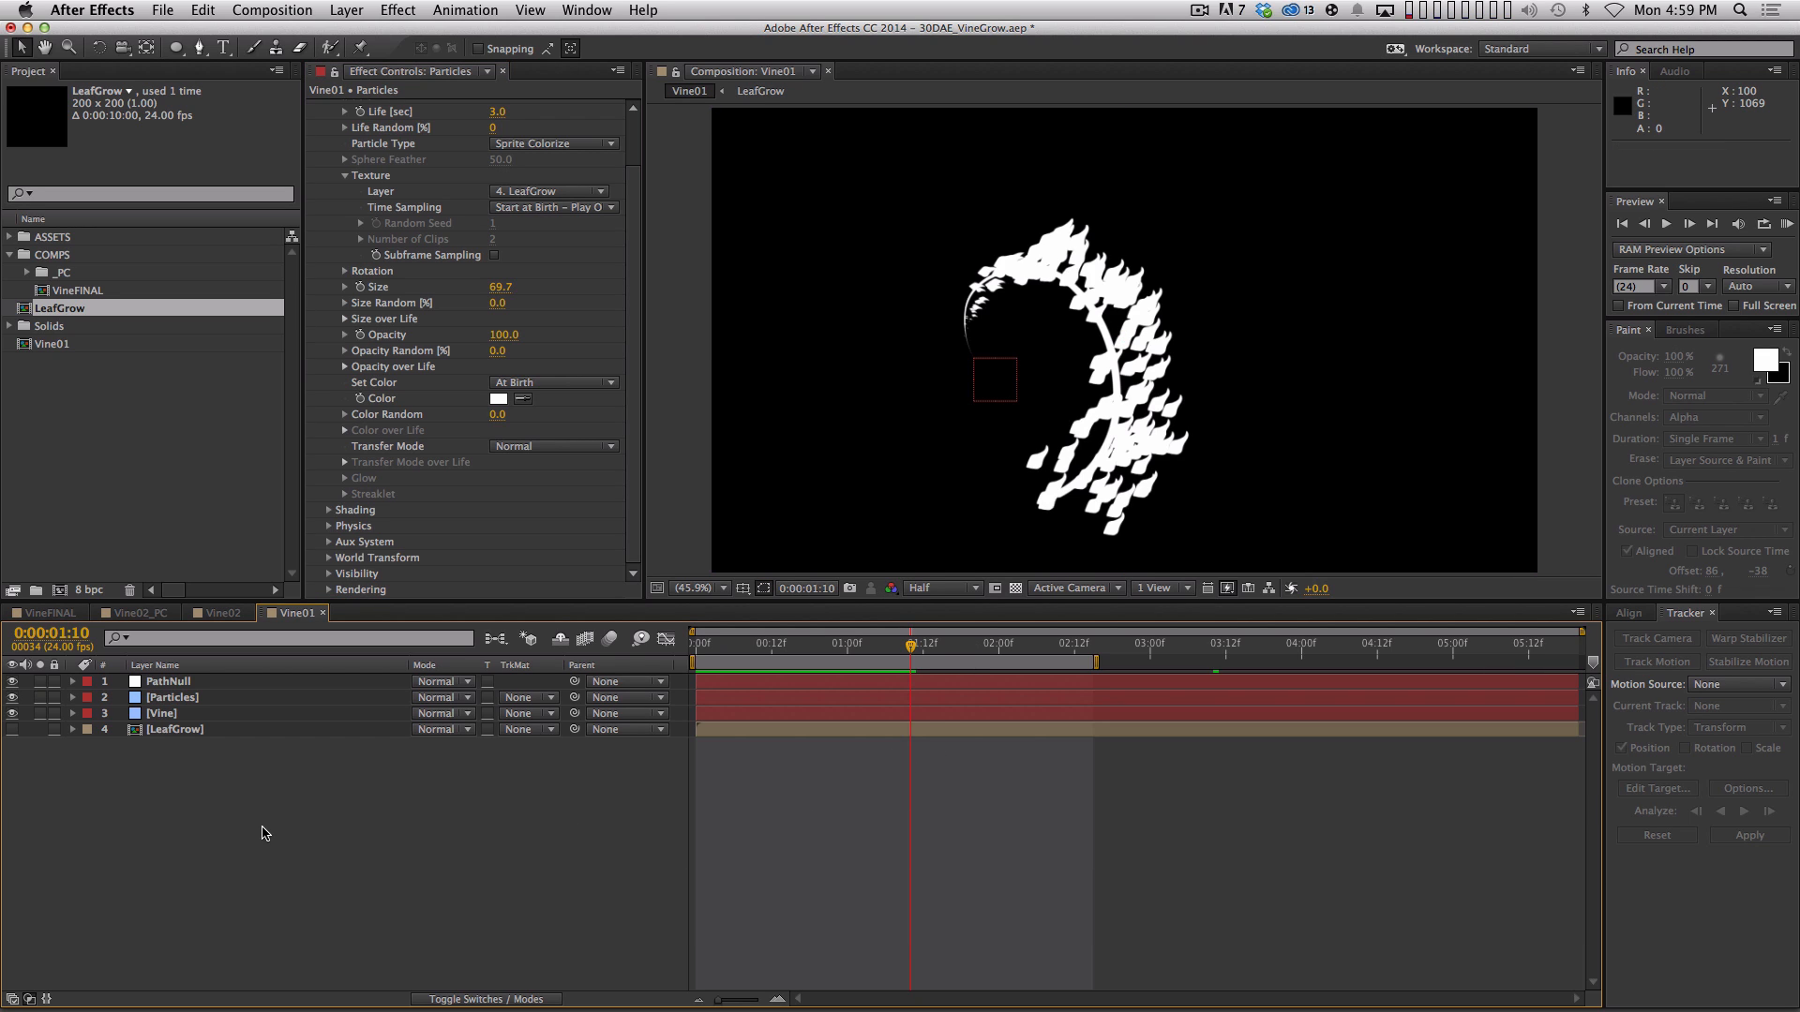
Hide every layer except Vine and pre-compose Vine as Vine01_PC, moving all attributes into the new composition
{"action": "left_click", "coordinate": [217, 734]}
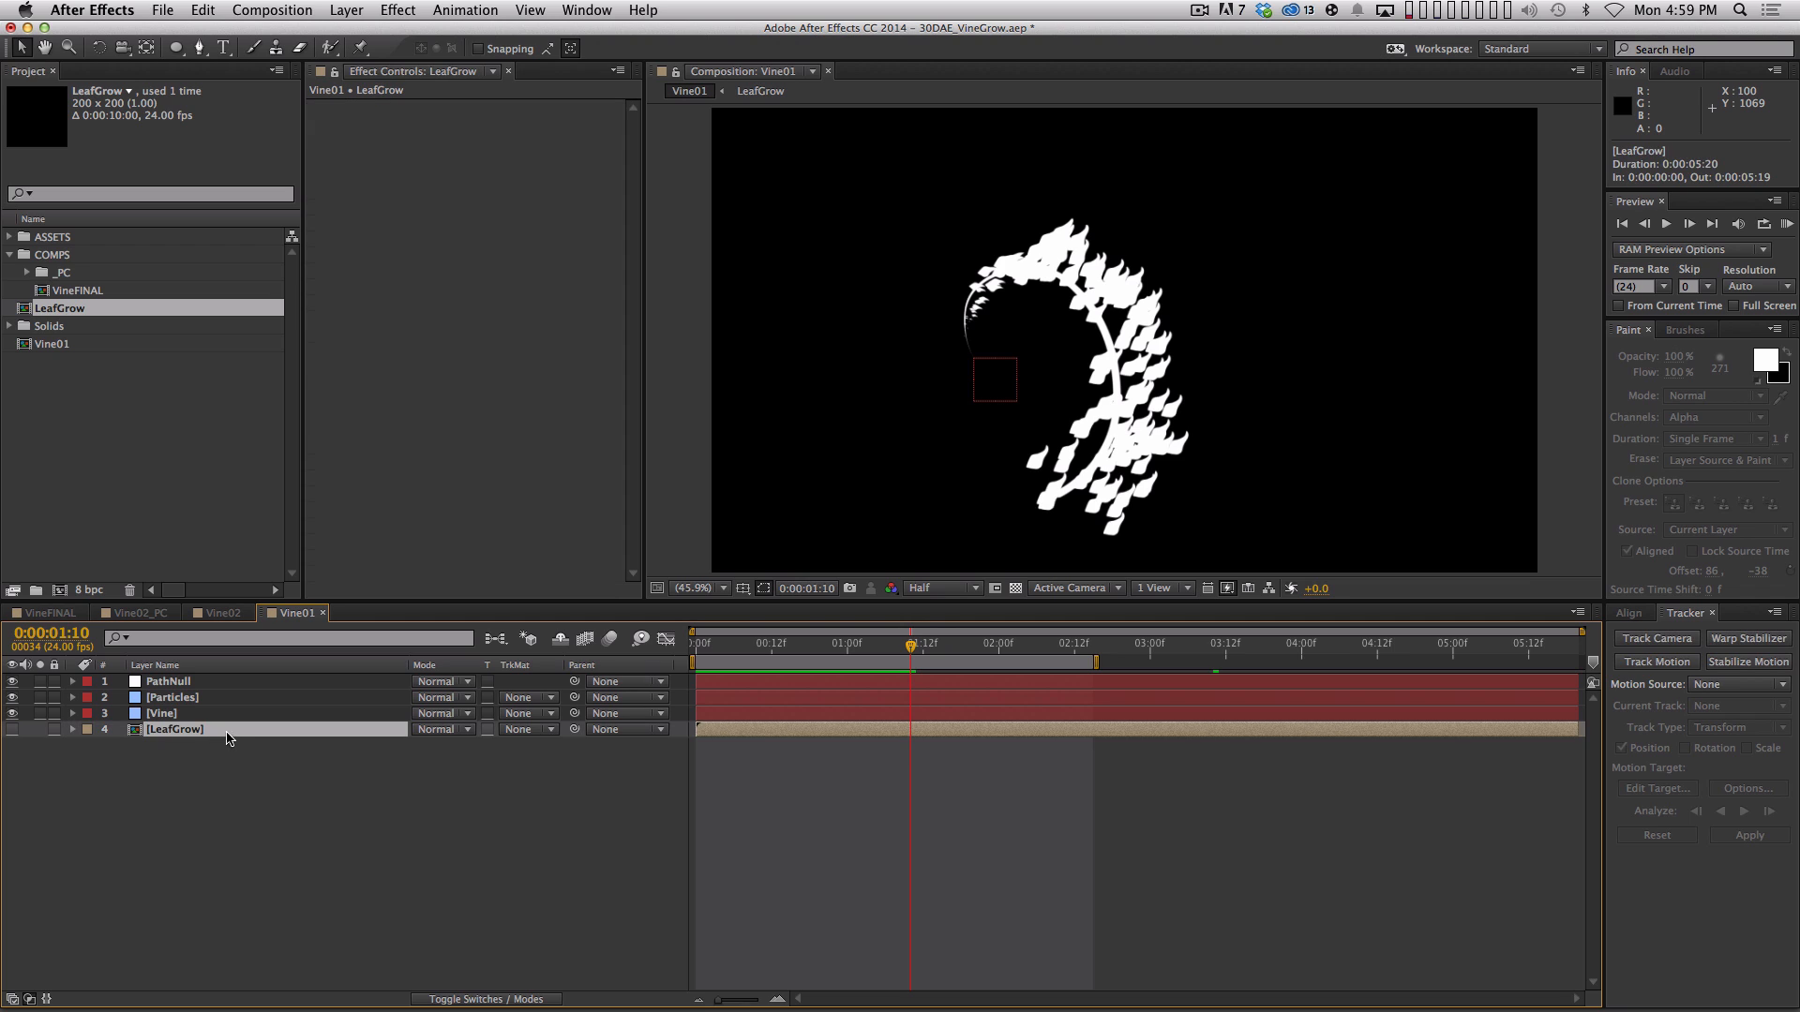
{"action": "left_click", "coordinate": [13, 713], "text": "alt"}
{"action": "left_click", "coordinate": [212, 716]}
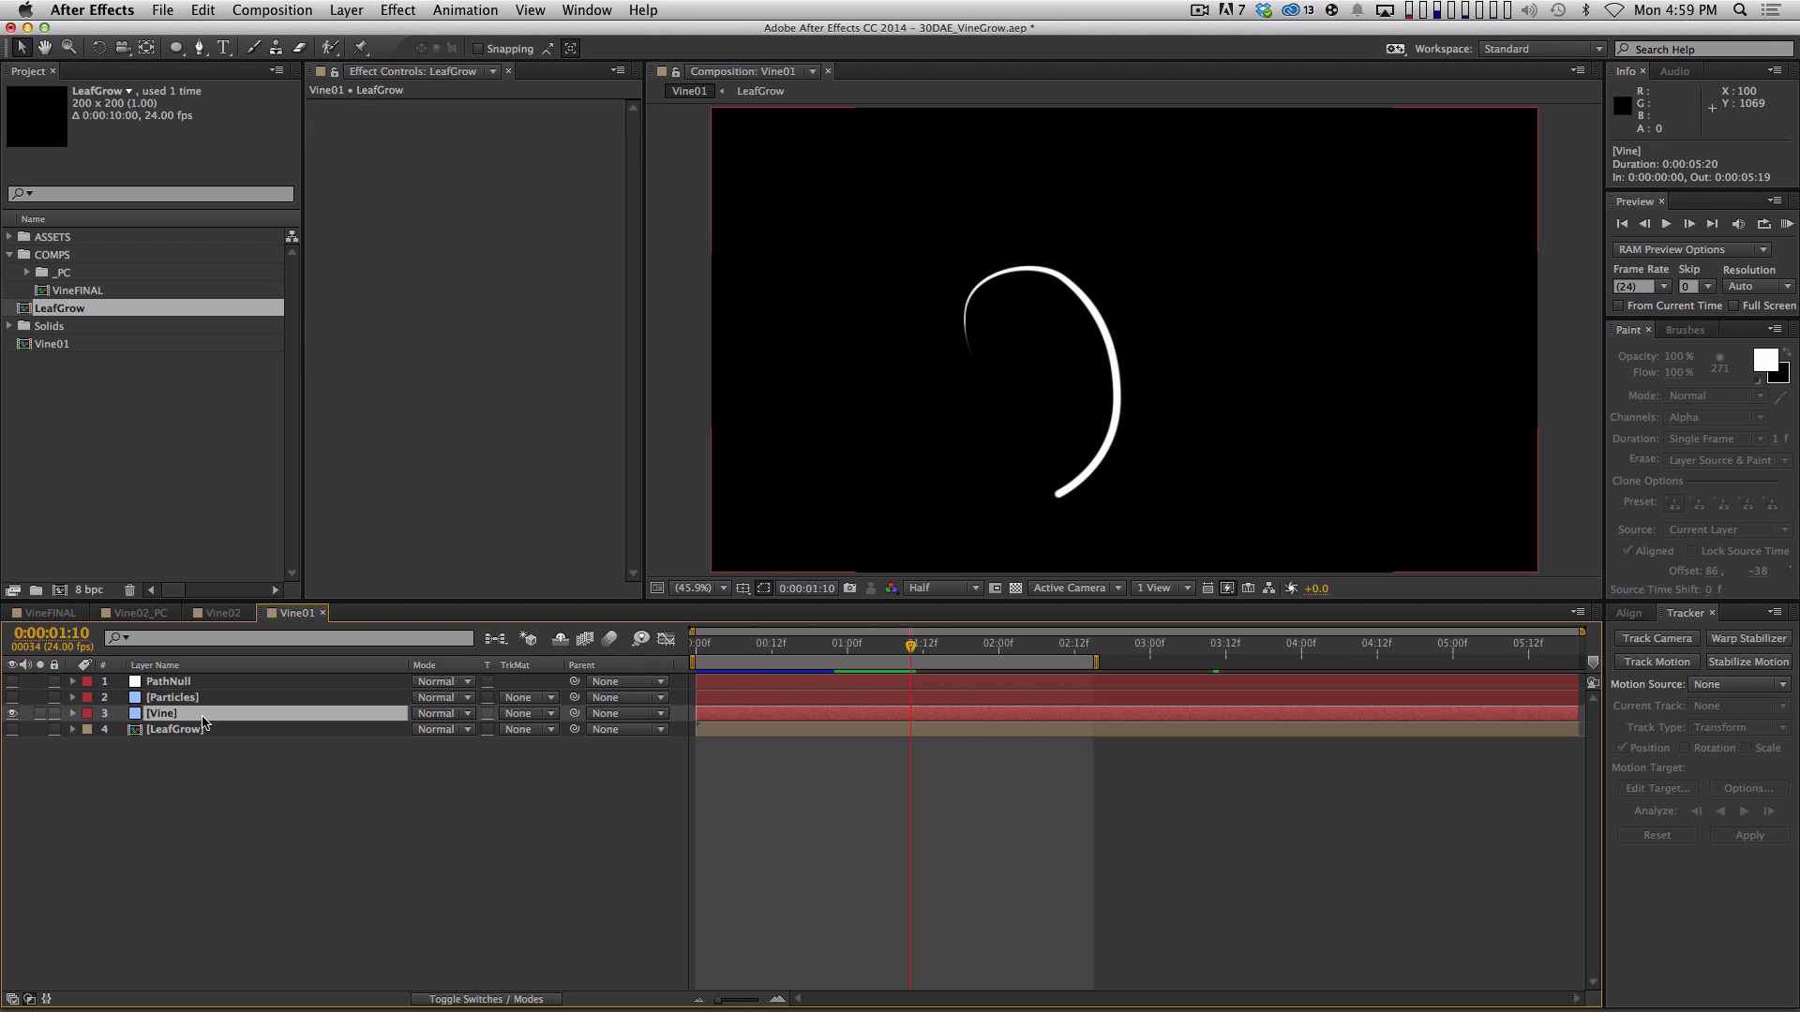
{"action": "key", "text": "shift+super+c"}
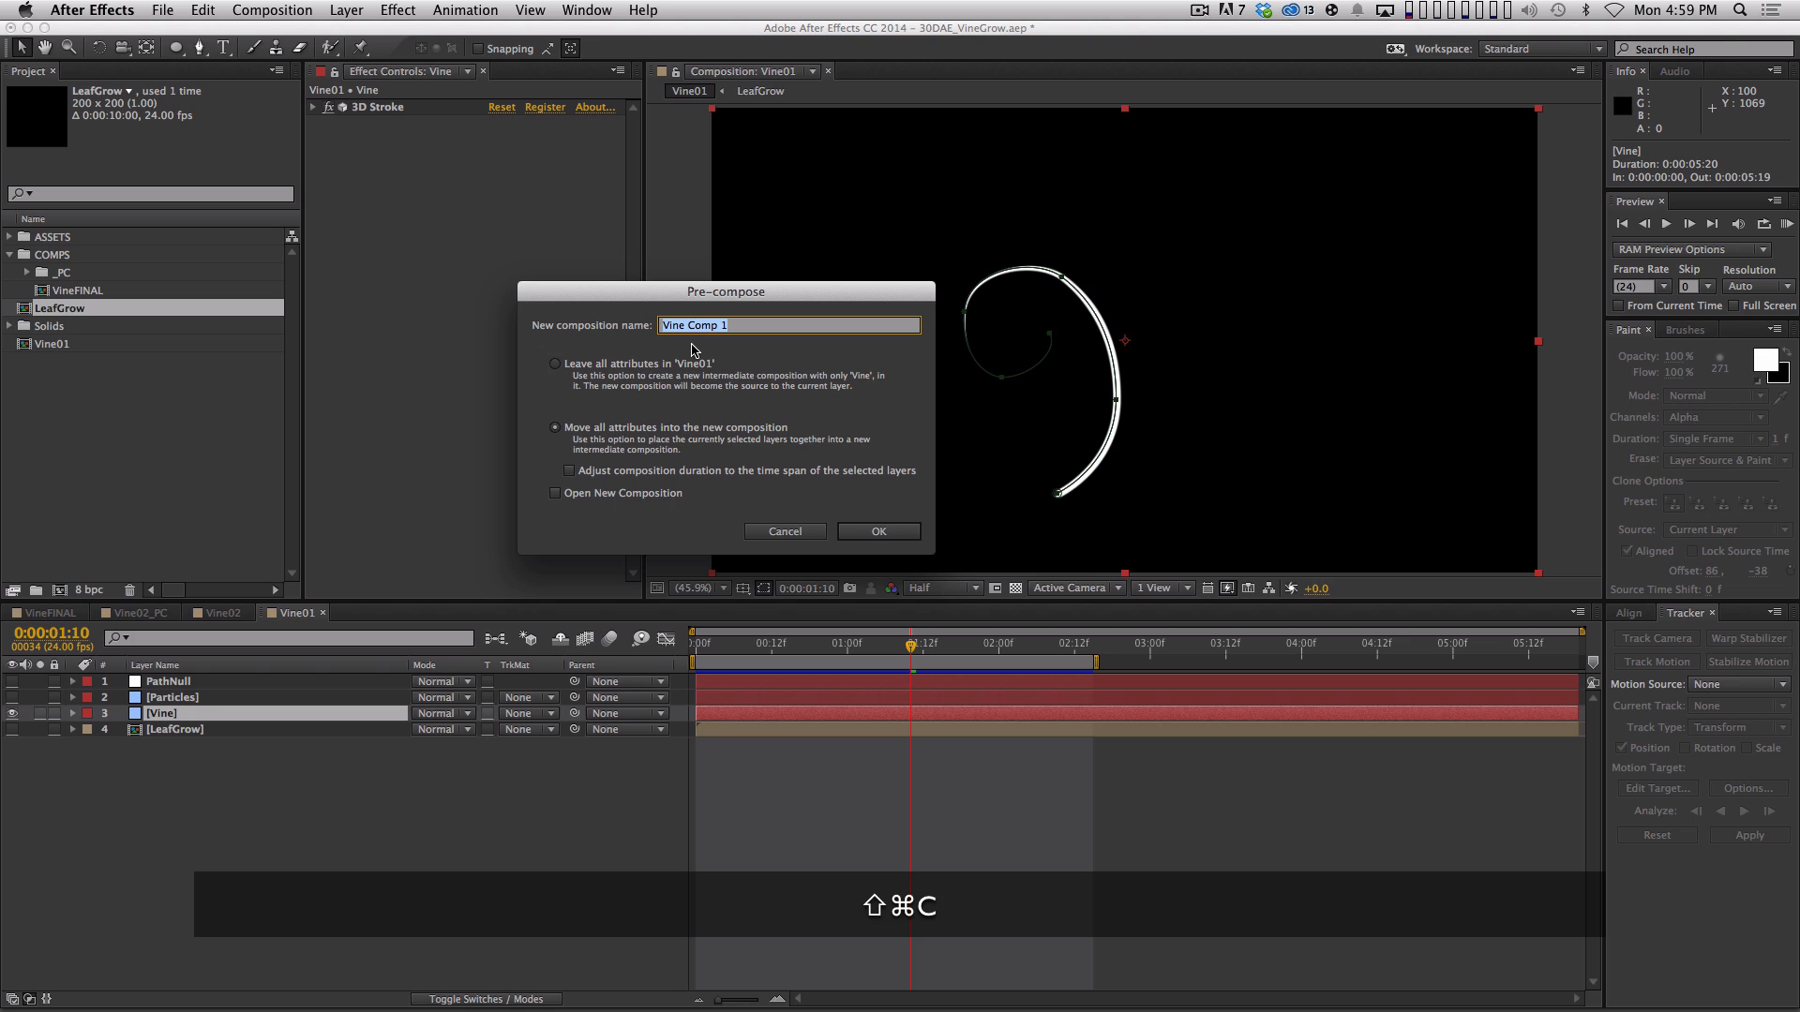
{"action": "type", "text": "Cine01_"}
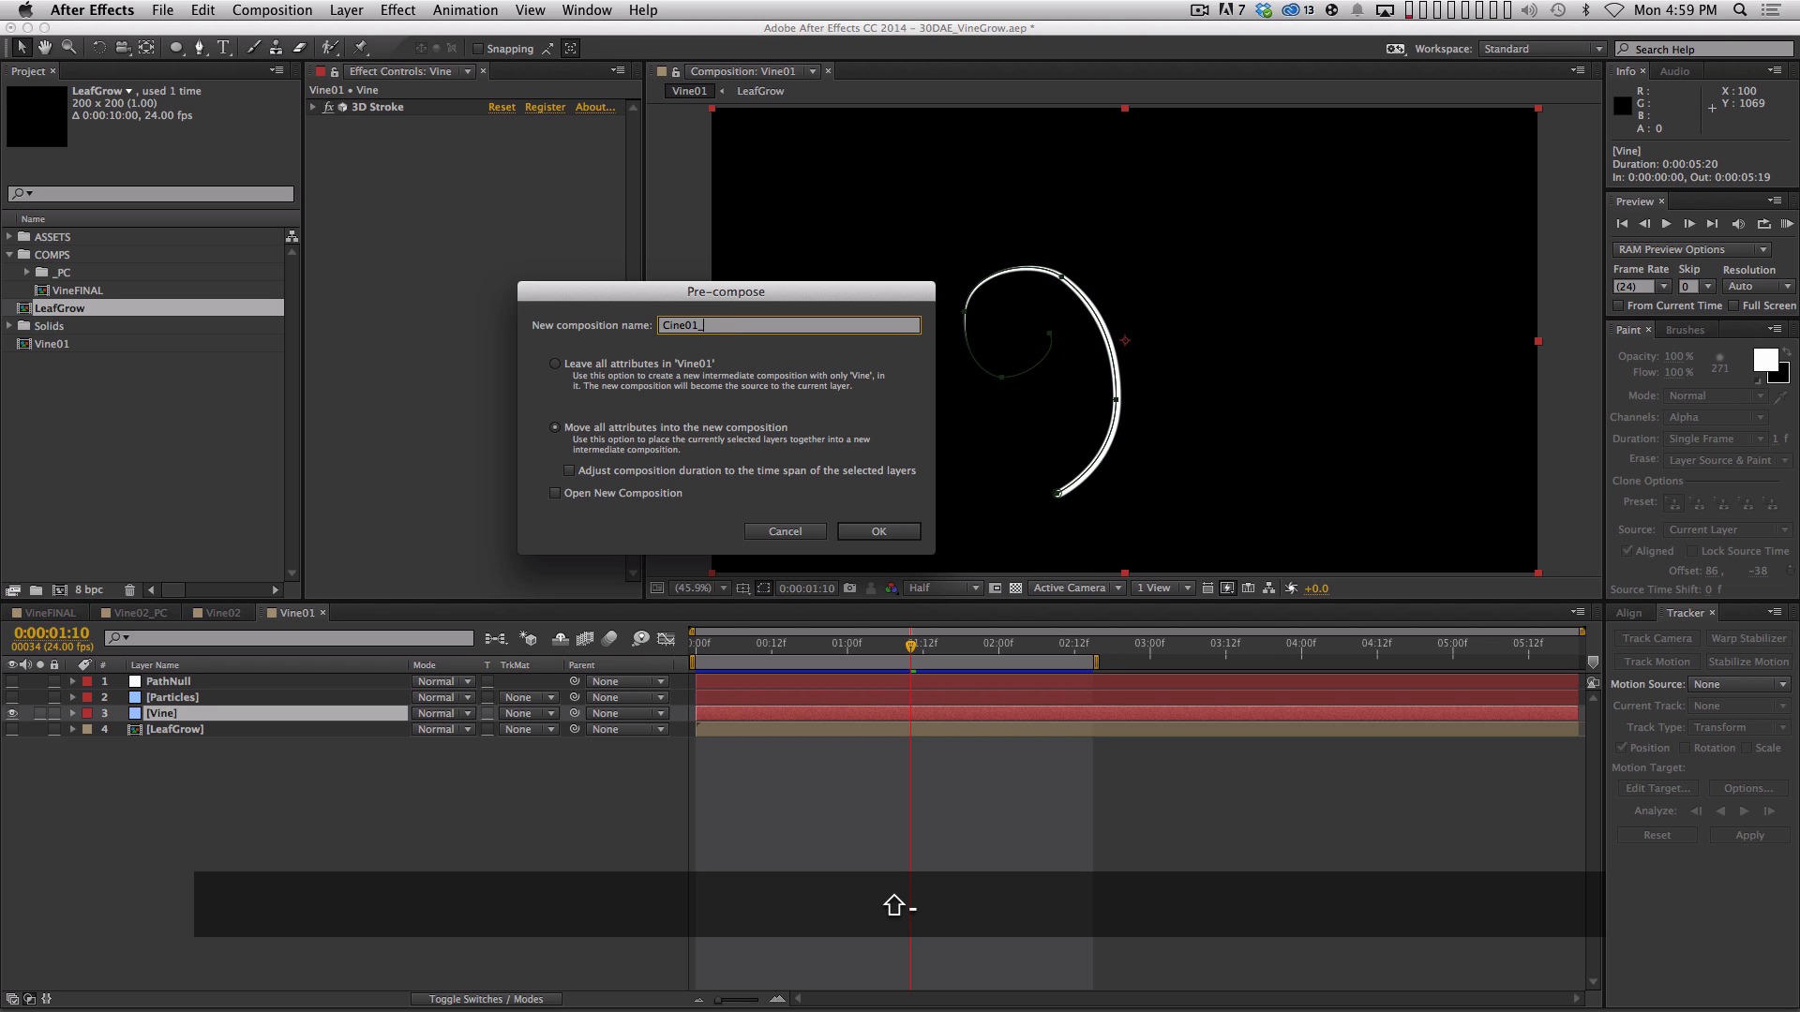
{"action": "key", "text": "shift+Up"}
{"action": "key", "text": "shift+Right"}
{"action": "type", "text": "V"}
{"action": "key", "text": "shift+Down"}
{"action": "type", "text": "PC"}
{"action": "key", "text": "Return"}
Apply a Fill effect to the Vine01_PC layer and set its color to medium green
{"action": "left_click", "coordinate": [397, 9]}
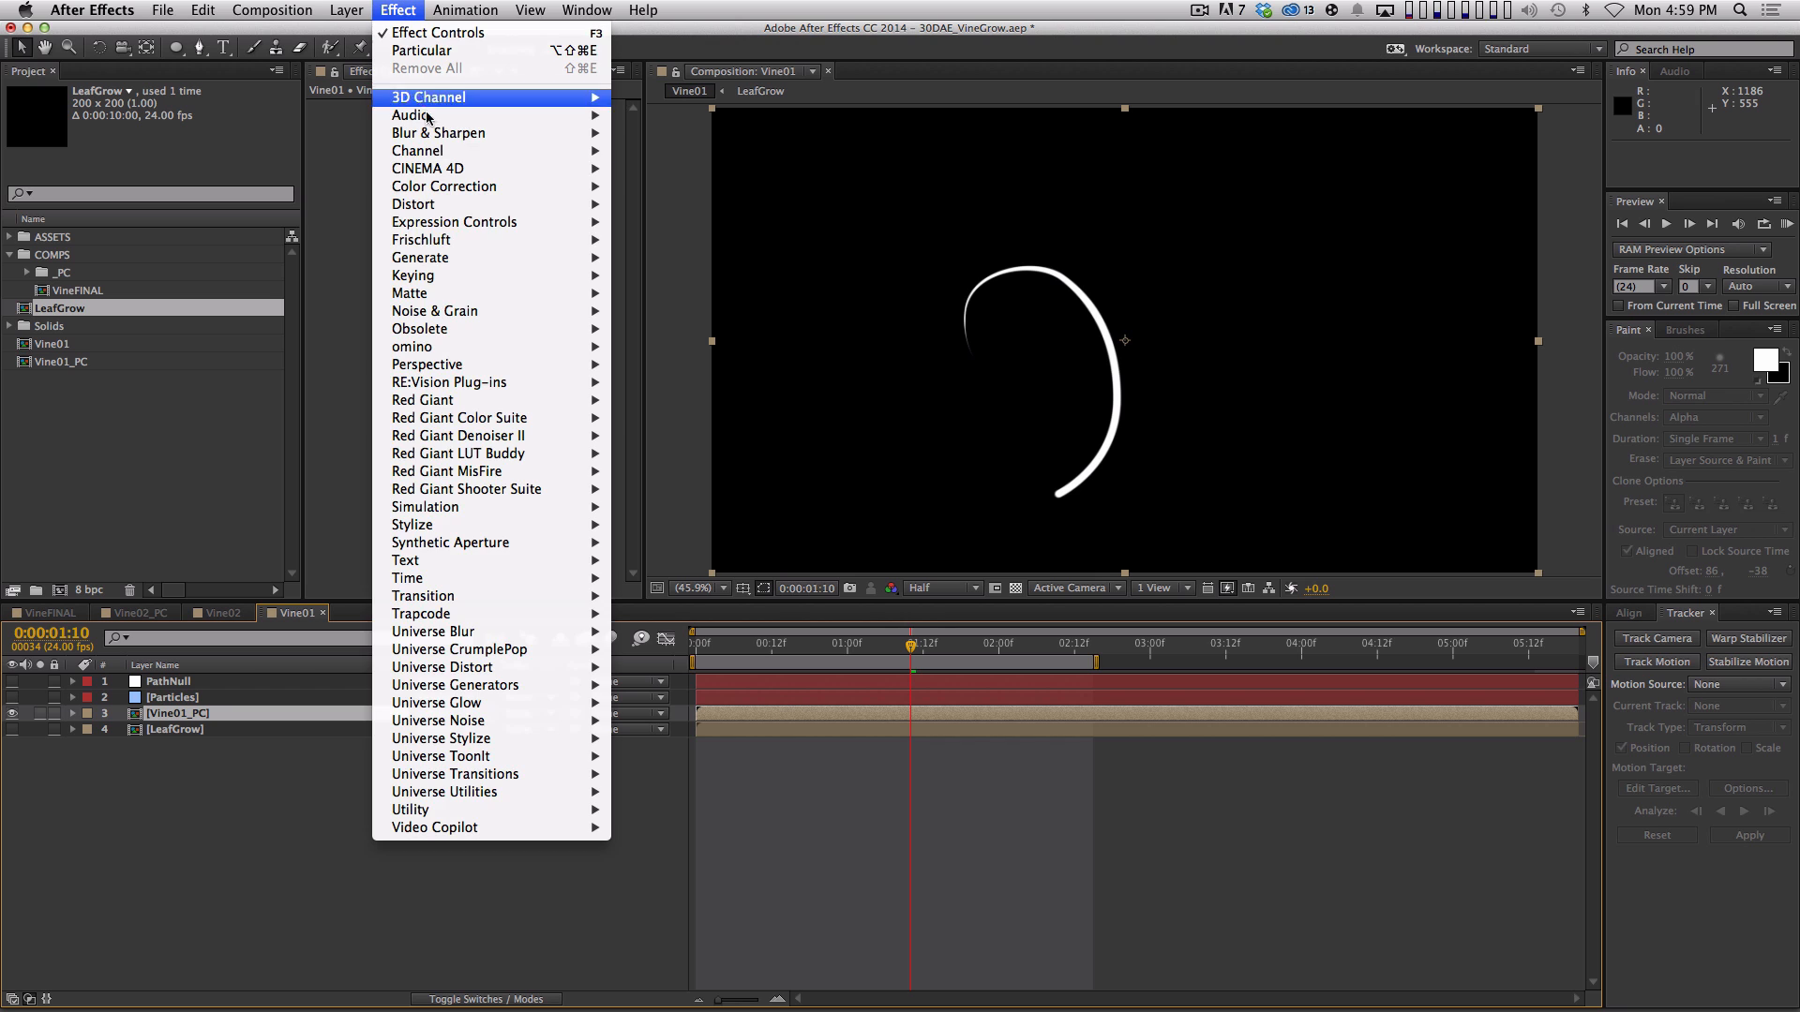
{"action": "mouse_move", "coordinate": [440, 257]}
{"action": "left_click", "coordinate": [703, 523]}
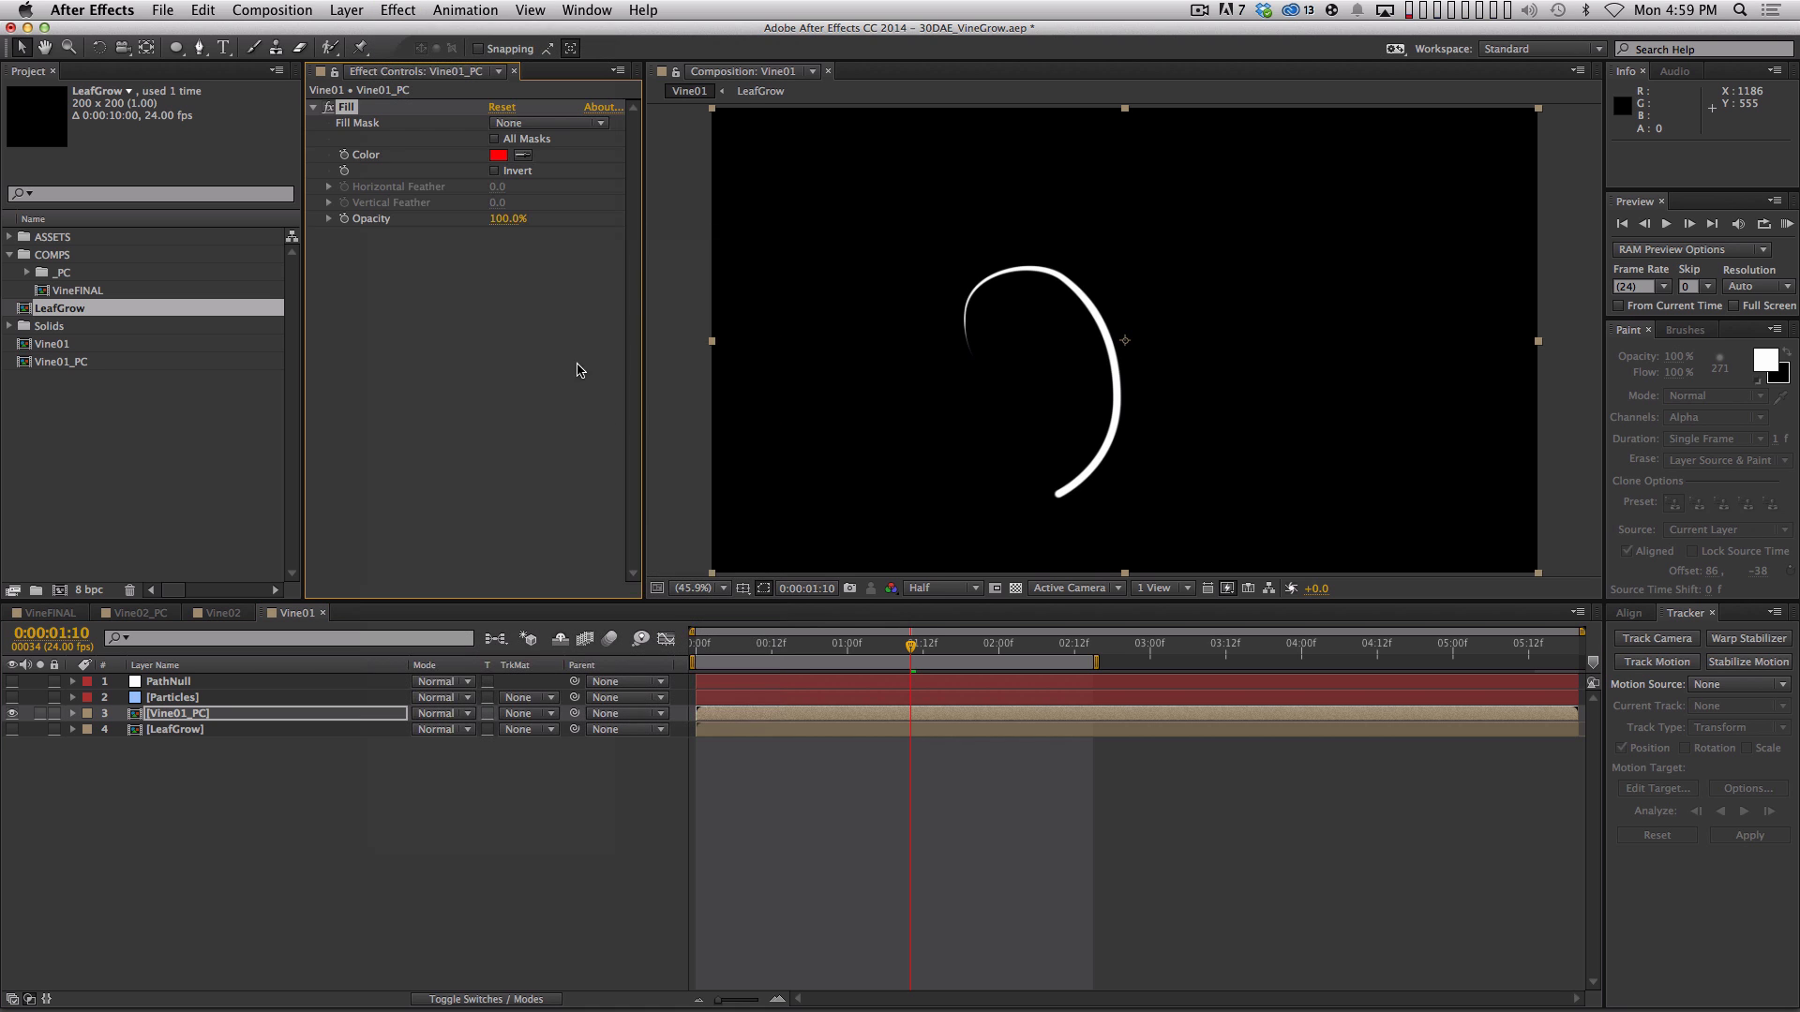
{"action": "left_click", "coordinate": [497, 155]}
{"action": "mouse_move", "coordinate": [564, 176]}
{"action": "left_mouse_down"}
{"action": "mouse_move", "coordinate": [555, 142]}
{"action": "mouse_move", "coordinate": [610, 169]}
{"action": "mouse_move", "coordinate": [577, 149]}
{"action": "left_mouse_up"}
{"action": "left_click", "coordinate": [749, 191]}
{"action": "left_click", "coordinate": [896, 131]}
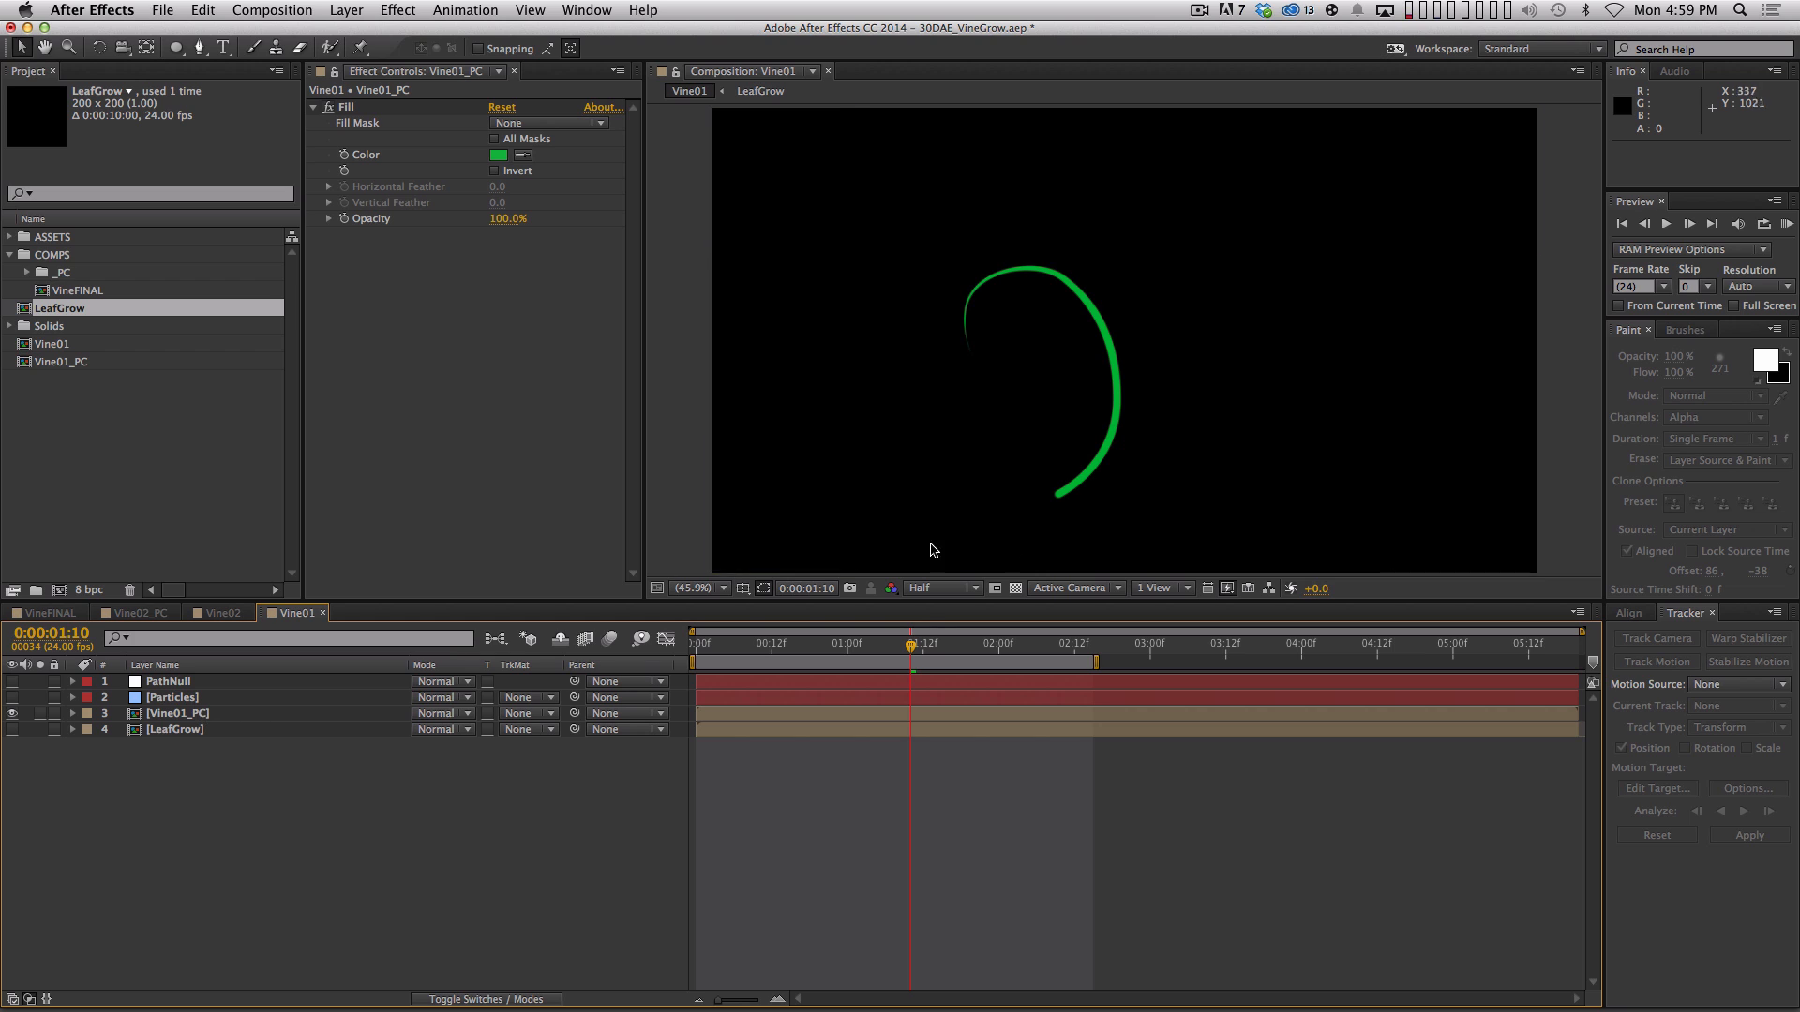
Duplicate the Vine01_PC layer and rename the upper copy Vine01_SHADOW
{"action": "left_click", "coordinate": [230, 713]}
{"action": "key", "text": "super+d"}
{"action": "key", "text": "Return"}
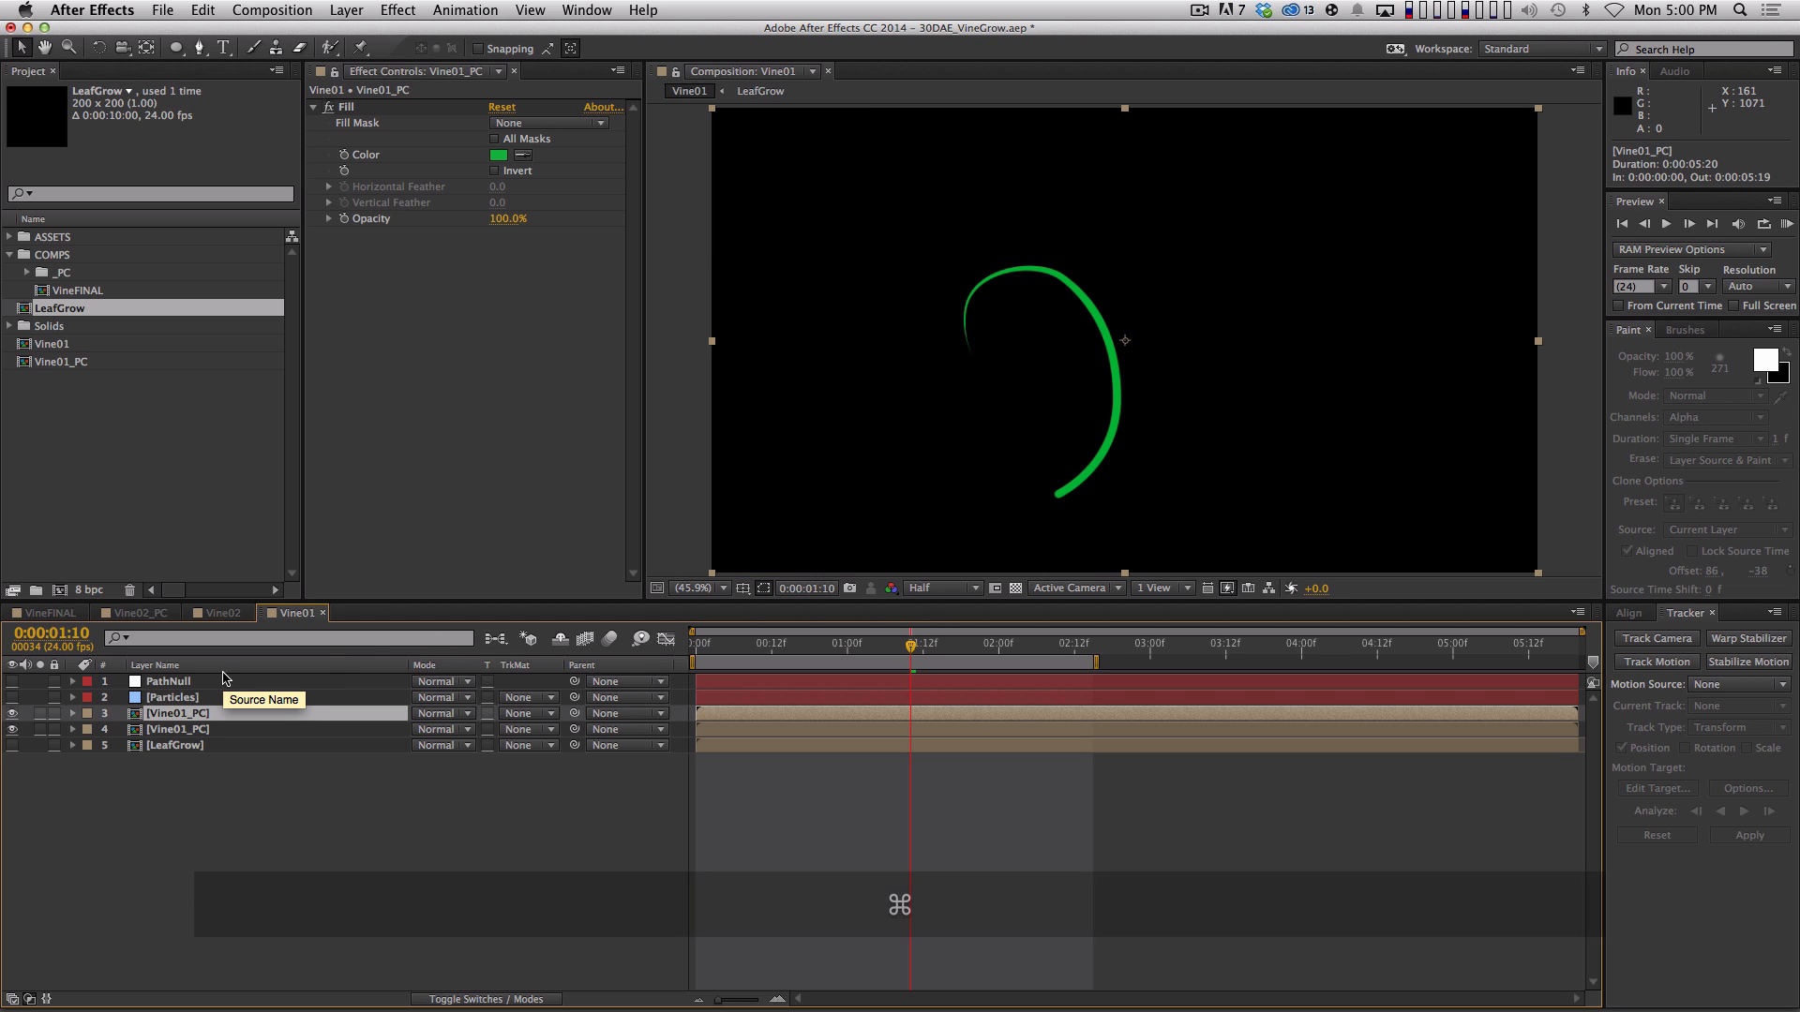
{"action": "key", "text": "Right"}
{"action": "key", "text": "BackSpace"}
{"action": "key", "text": "BackSpace"}
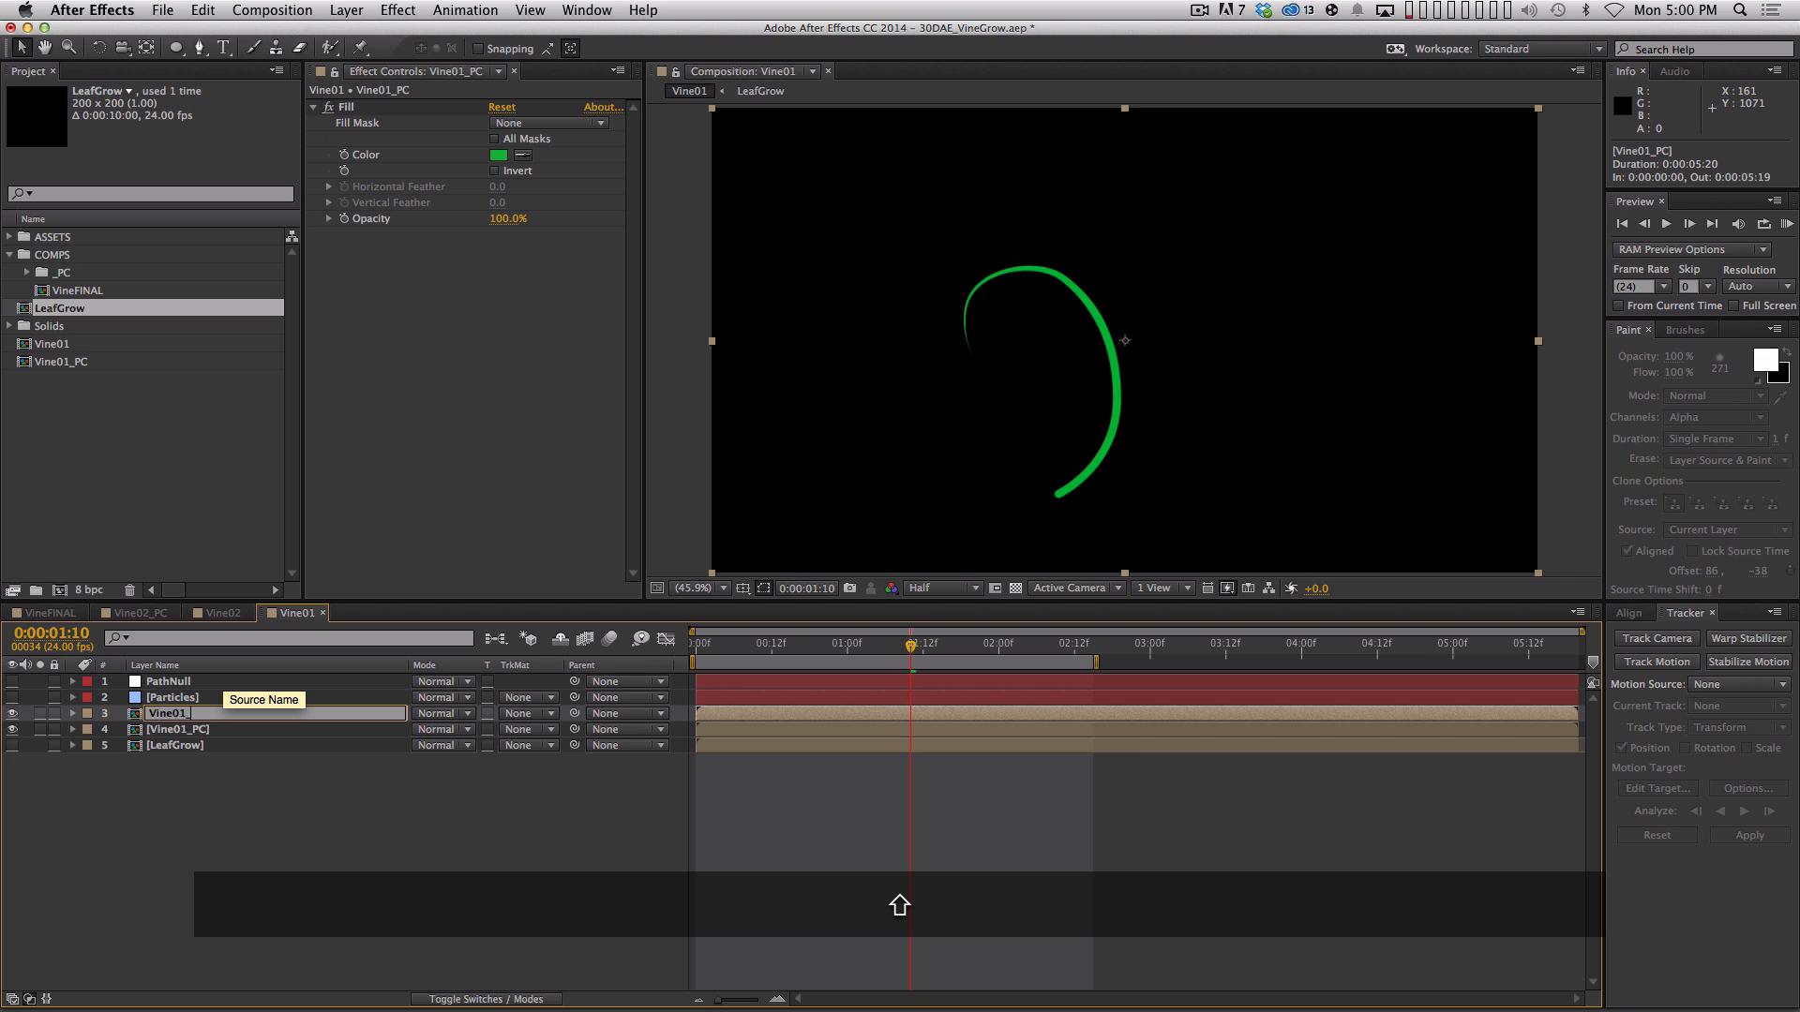
{"action": "type", "text": "SHADOW"}
{"action": "key", "text": "shift+Return"}
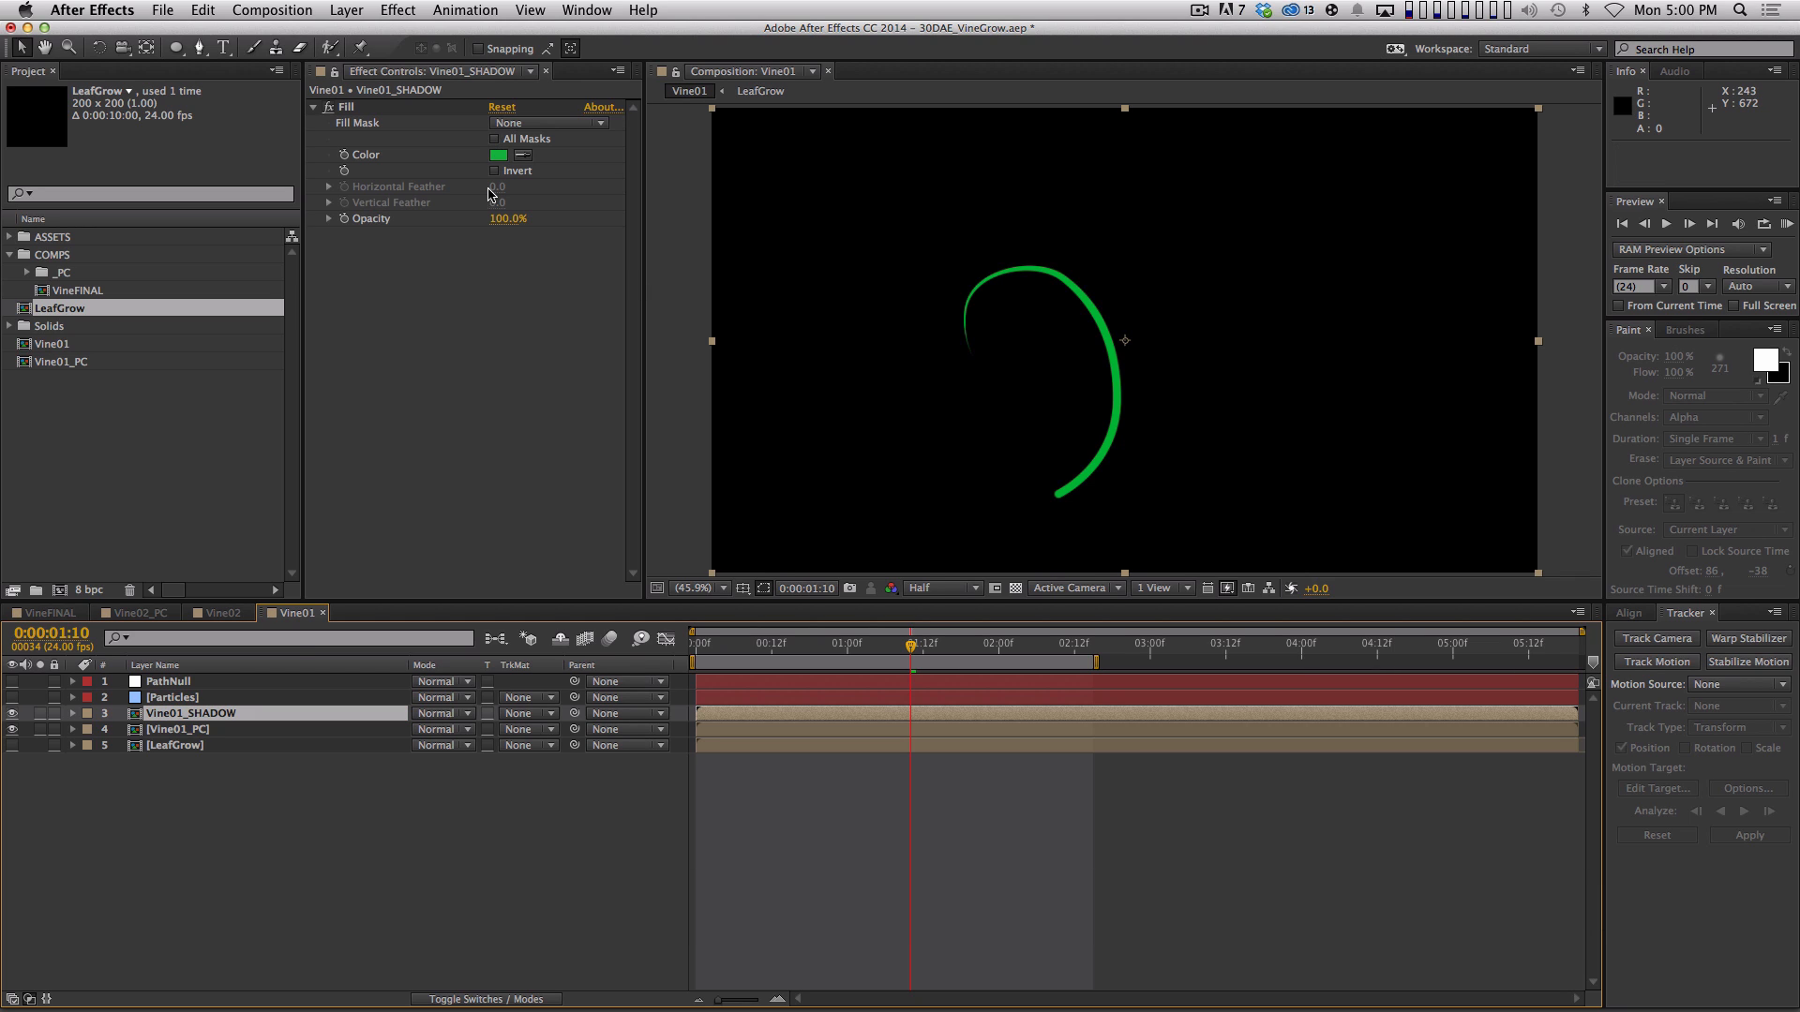
Darken the fill color of the Vine01_SHADOW layer to the deeper green 0D9233
{"action": "left_click", "coordinate": [499, 156]}
{"action": "left_click_drag", "start_coordinate": [746, 214], "coordinate": [747, 237]}
{"action": "left_click", "coordinate": [896, 132]}
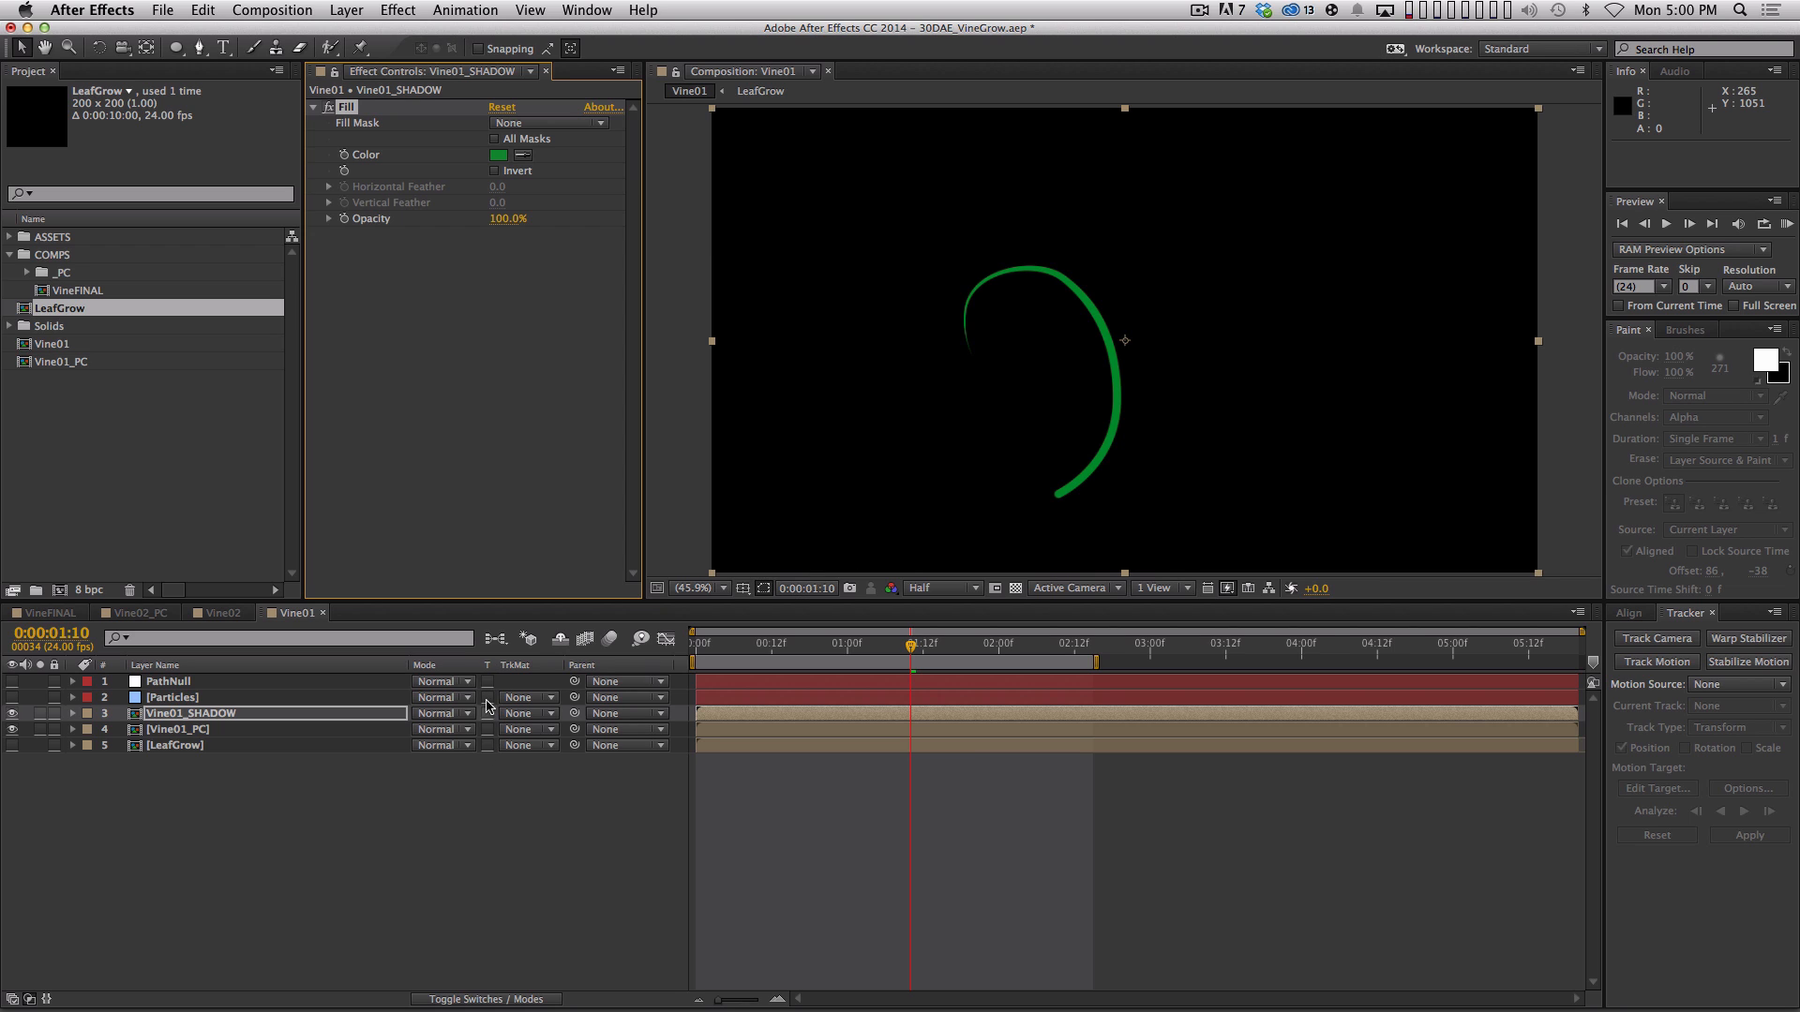
Turn on Preserve Underlying Transparency for the Vine01_SHADOW layer
{"action": "key", "text": "F4"}
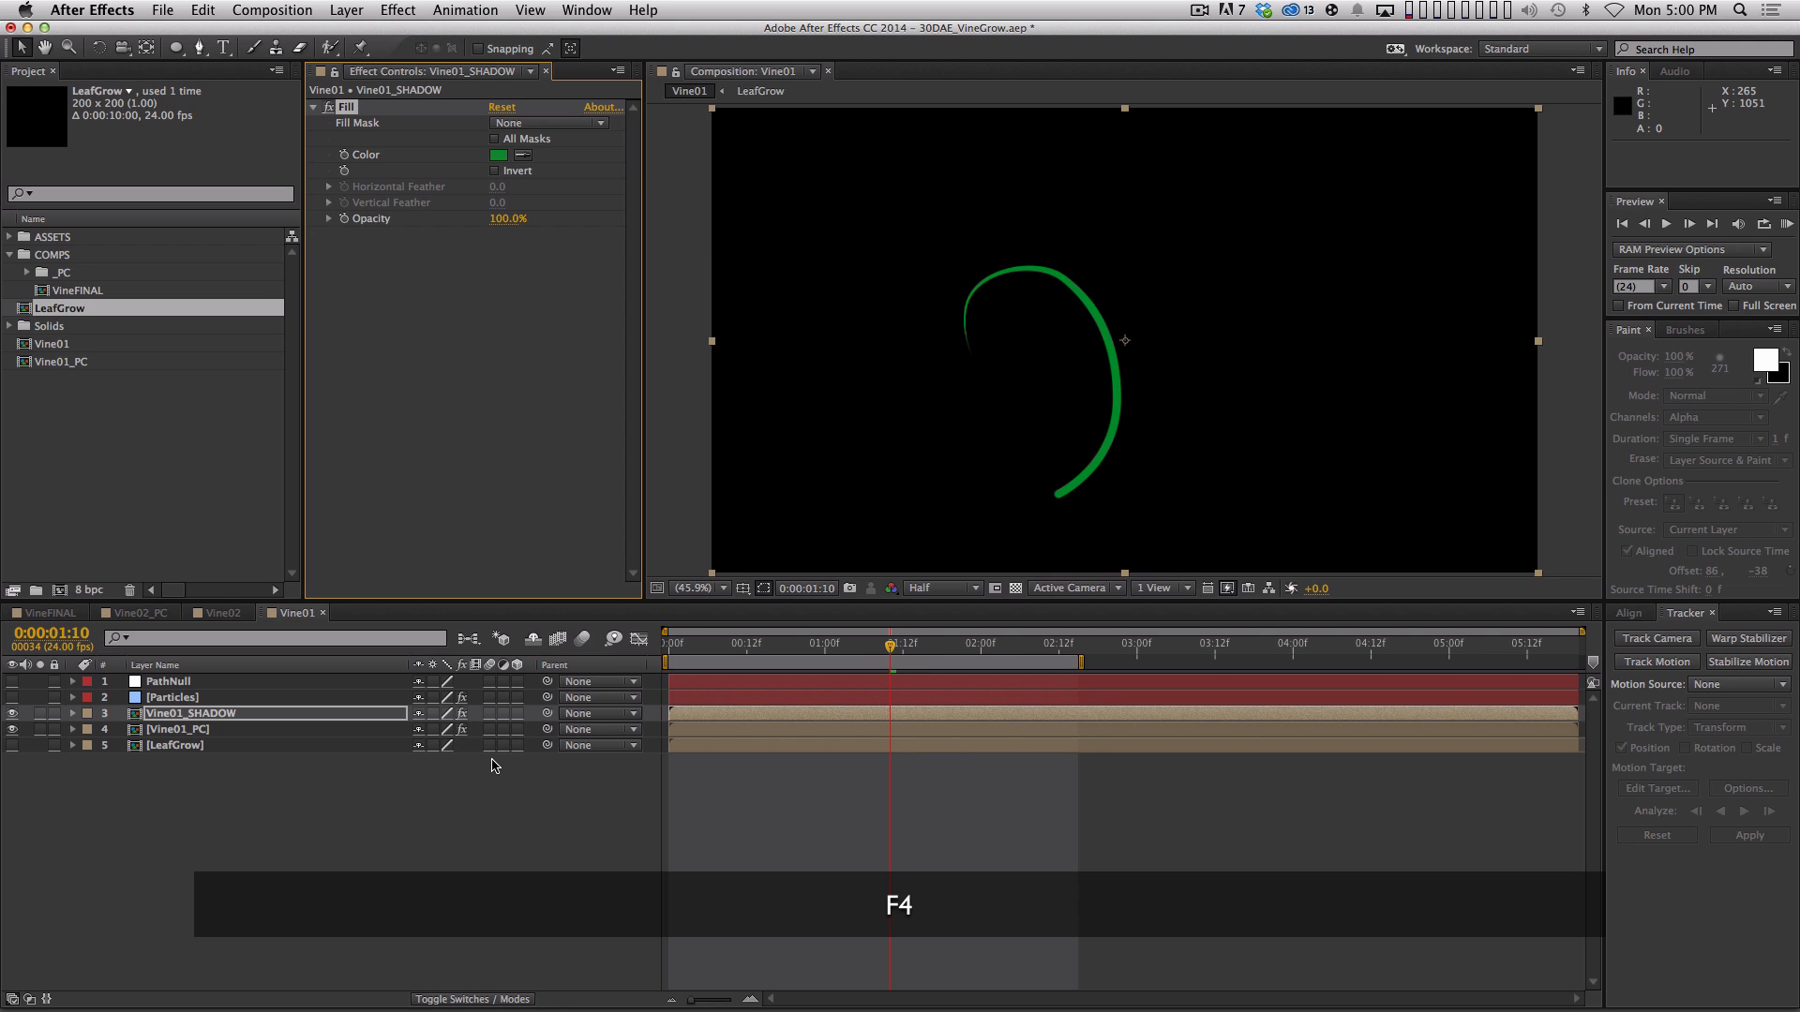
{"action": "left_click", "coordinate": [476, 1001]}
{"action": "left_click", "coordinate": [484, 1001]}
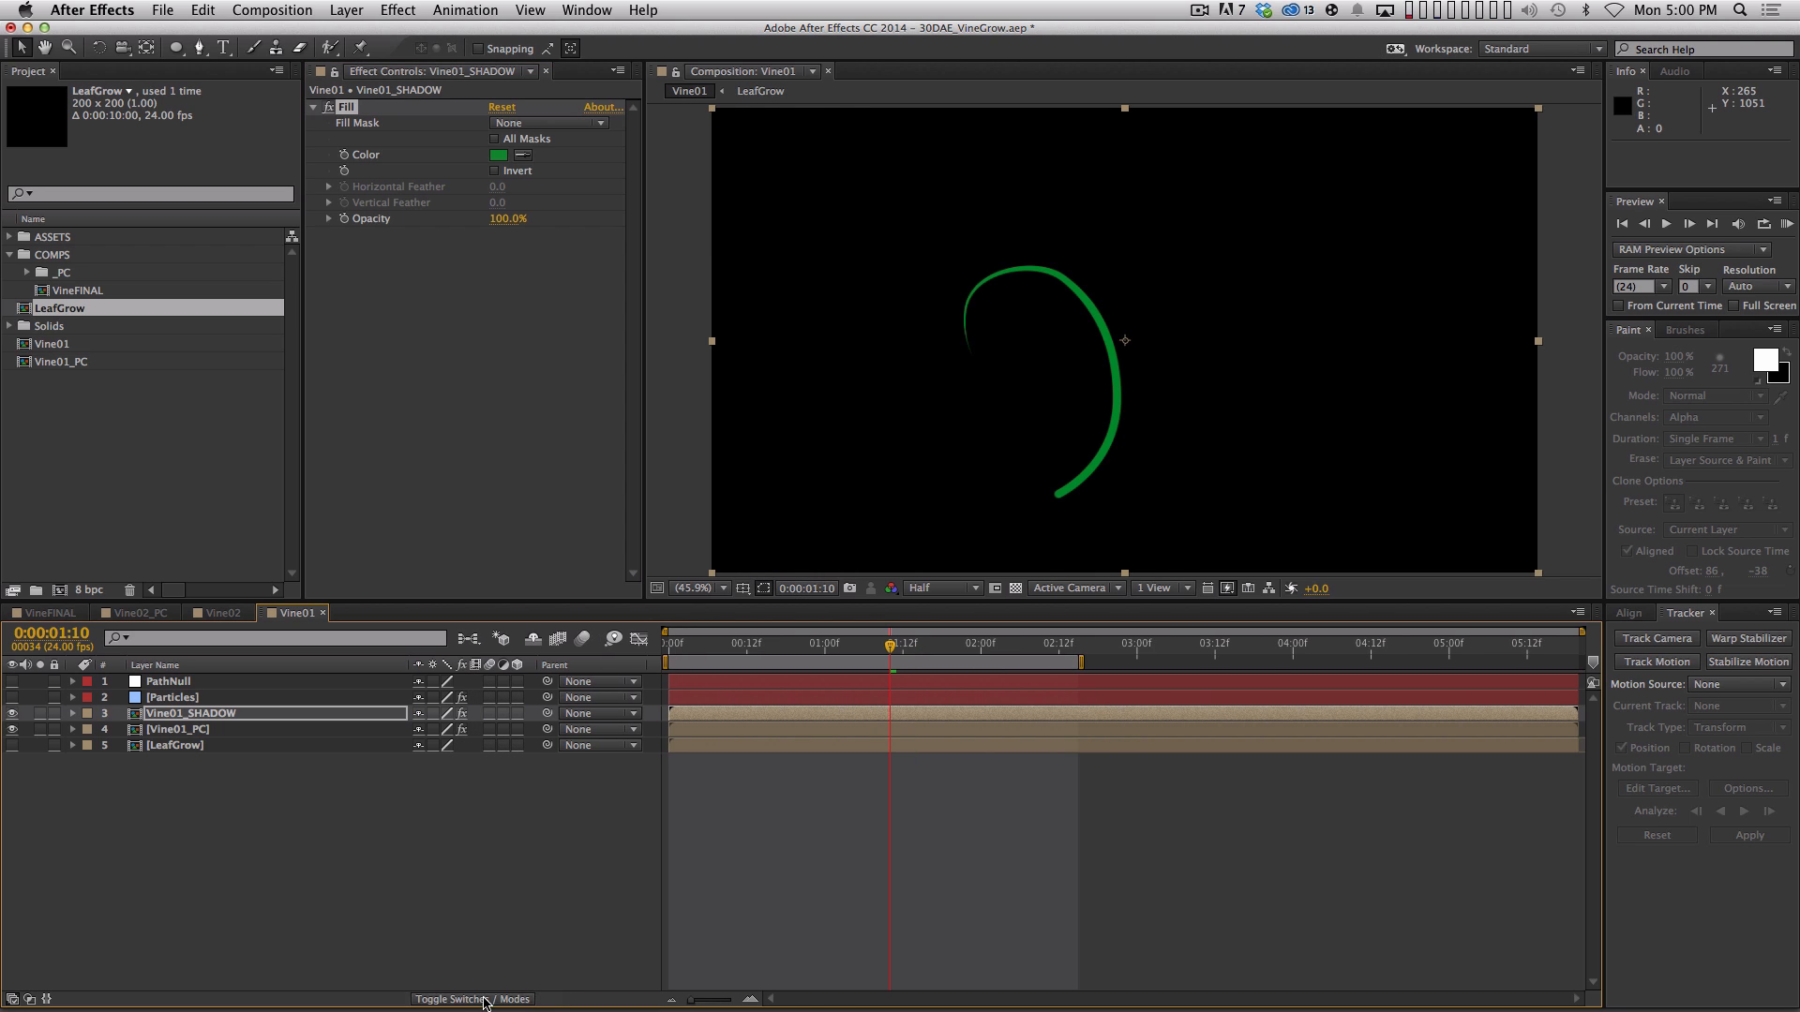
{"action": "left_click", "coordinate": [450, 999]}
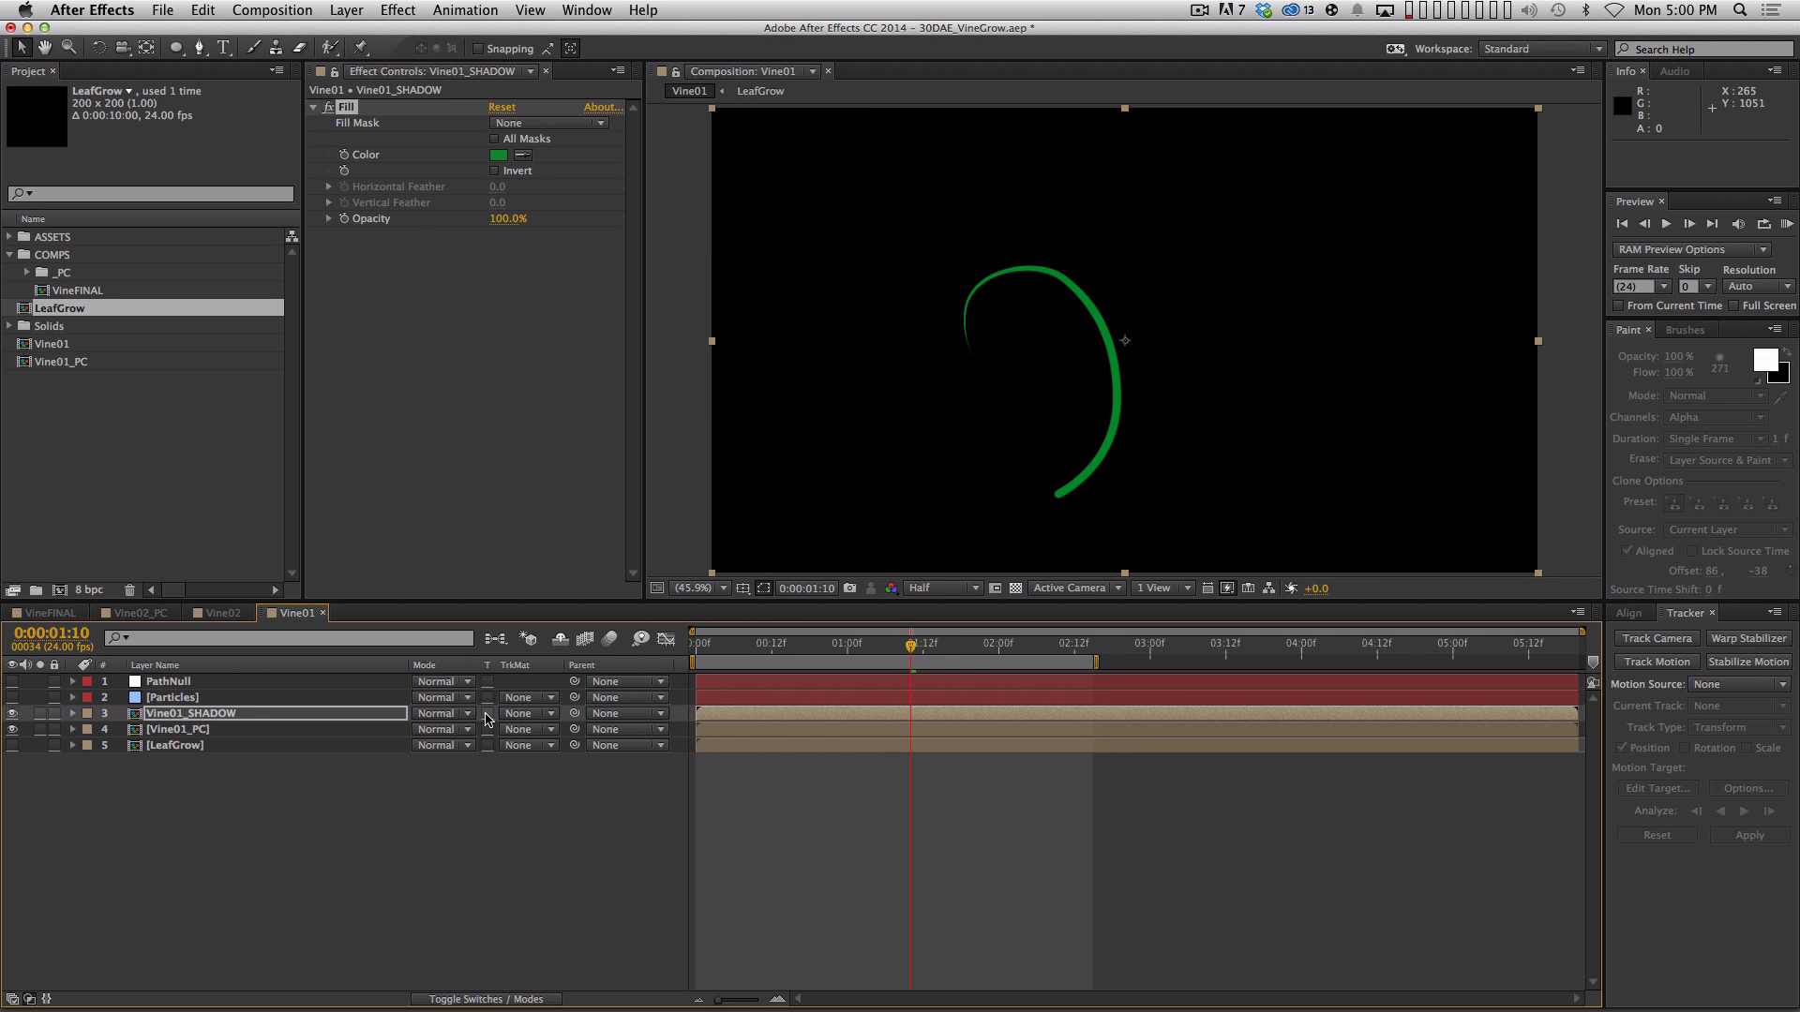
{"action": "left_click", "coordinate": [204, 712]}
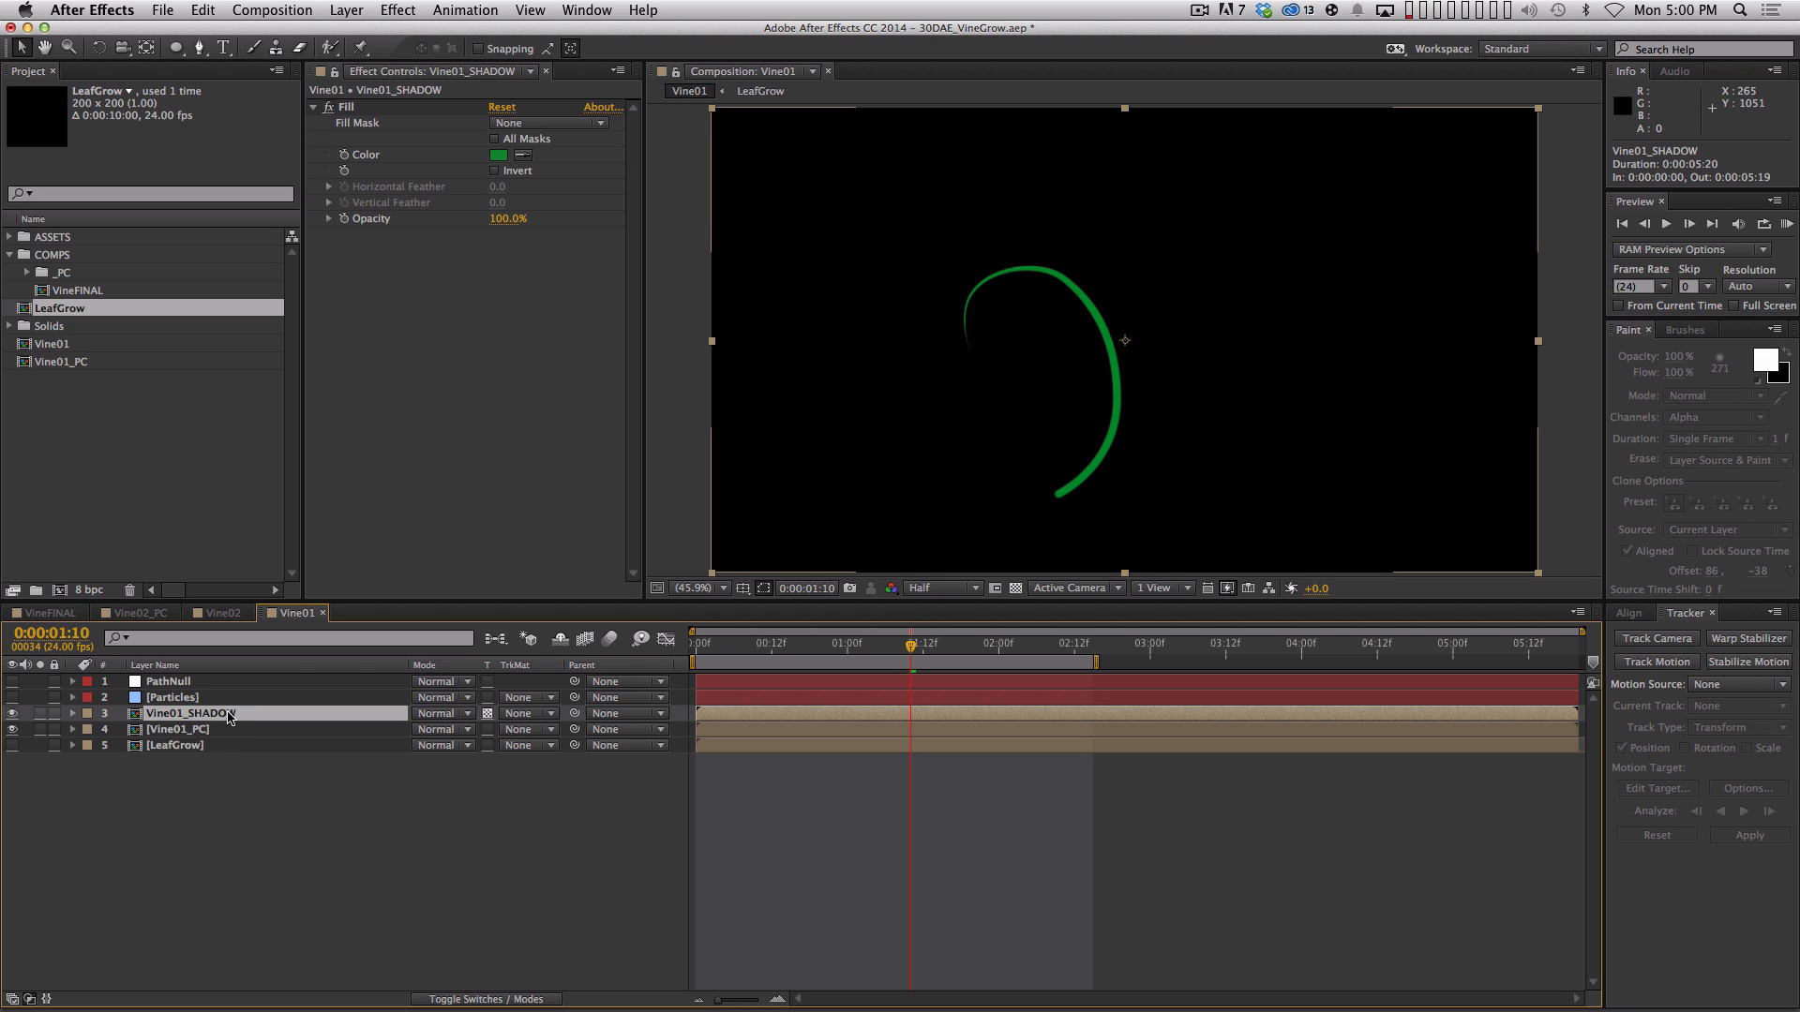
Nudge the Vine01_SHADOW layer down and to the left, to position 952, 554
{"action": "key", "text": "shift"}
{"action": "key", "text": "shift+Down"}
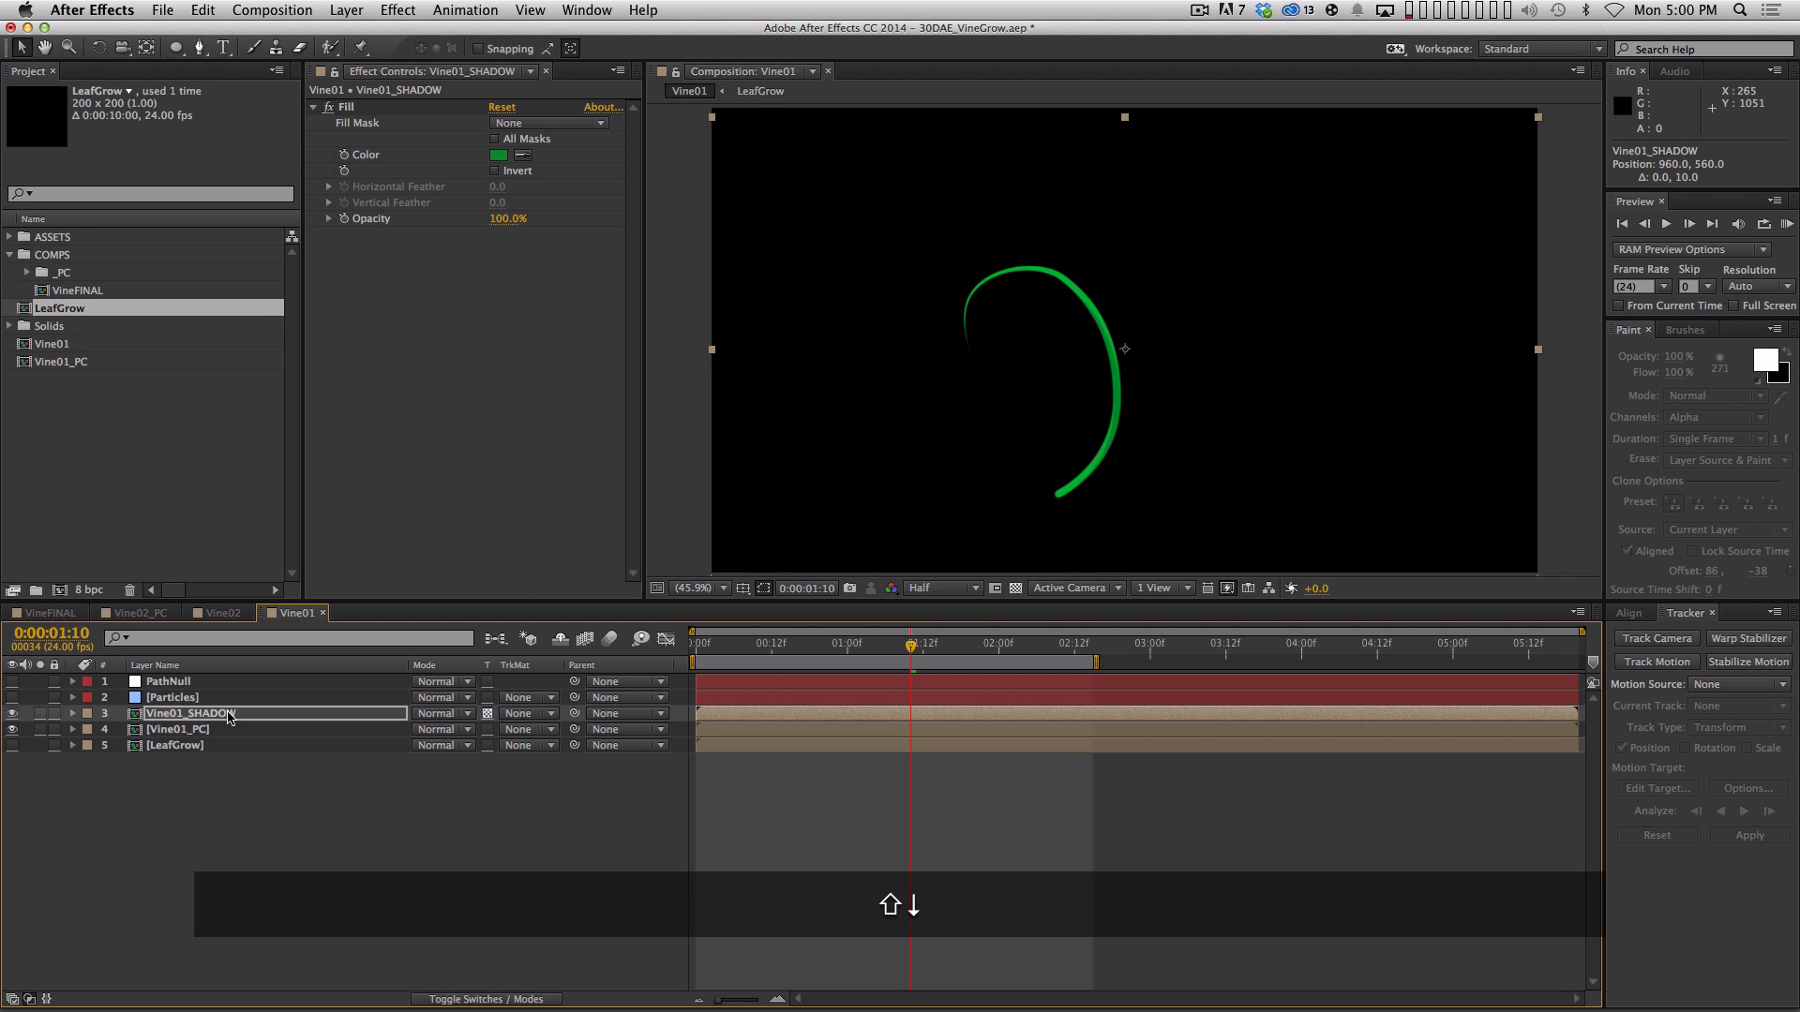
{"action": "key", "text": "Left"}
{"action": "key", "text": "Left"}
{"action": "key", "text": "Left"}
{"action": "key", "text": "Left"}
{"action": "key", "text": "Left"}
{"action": "key", "text": "Left"}
{"action": "key", "text": "Left"}
{"action": "key", "text": "Left"}
{"action": "key", "text": "Up"}
{"action": "key", "text": "Up"}
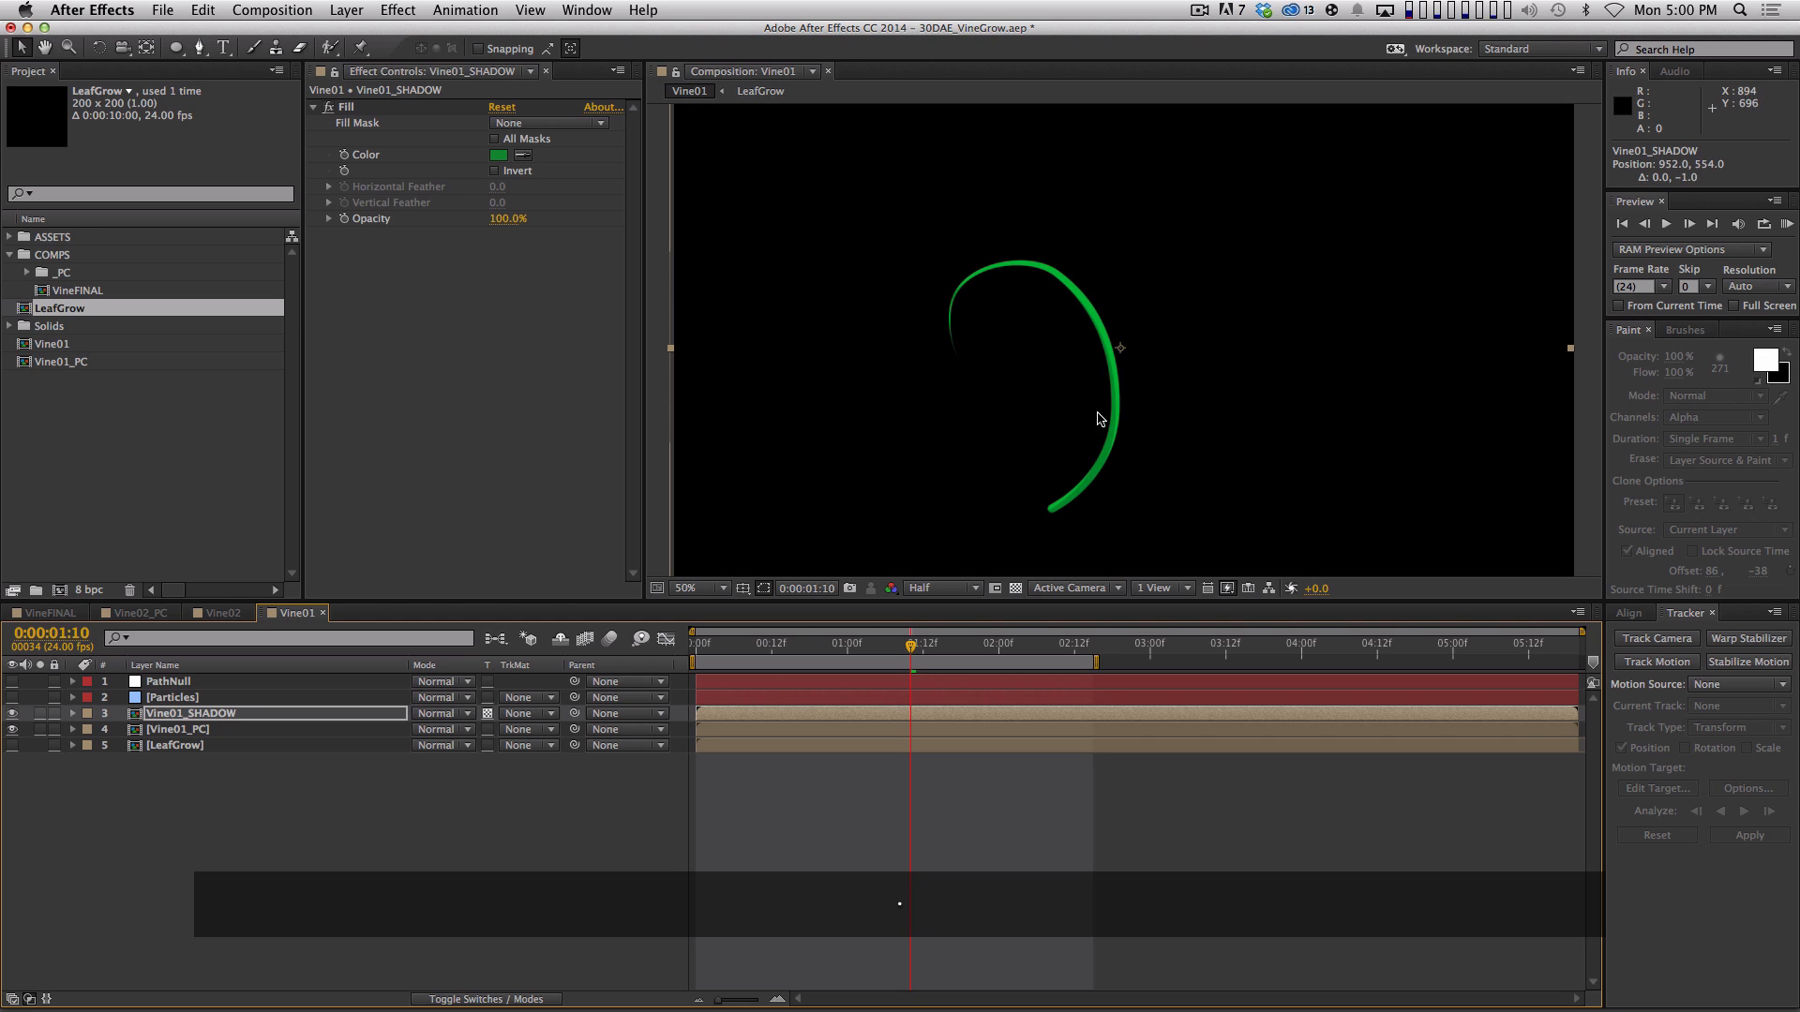
Refine the Vine01_SHADOW position to 953, 545 with Preserve Underlying Transparency off, and turn that option back on to check the shading
{"action": "key", "text": "period"}
{"action": "scroll", "coordinate": [1118, 456], "scroll_direction": "down", "scroll_amount": 5}
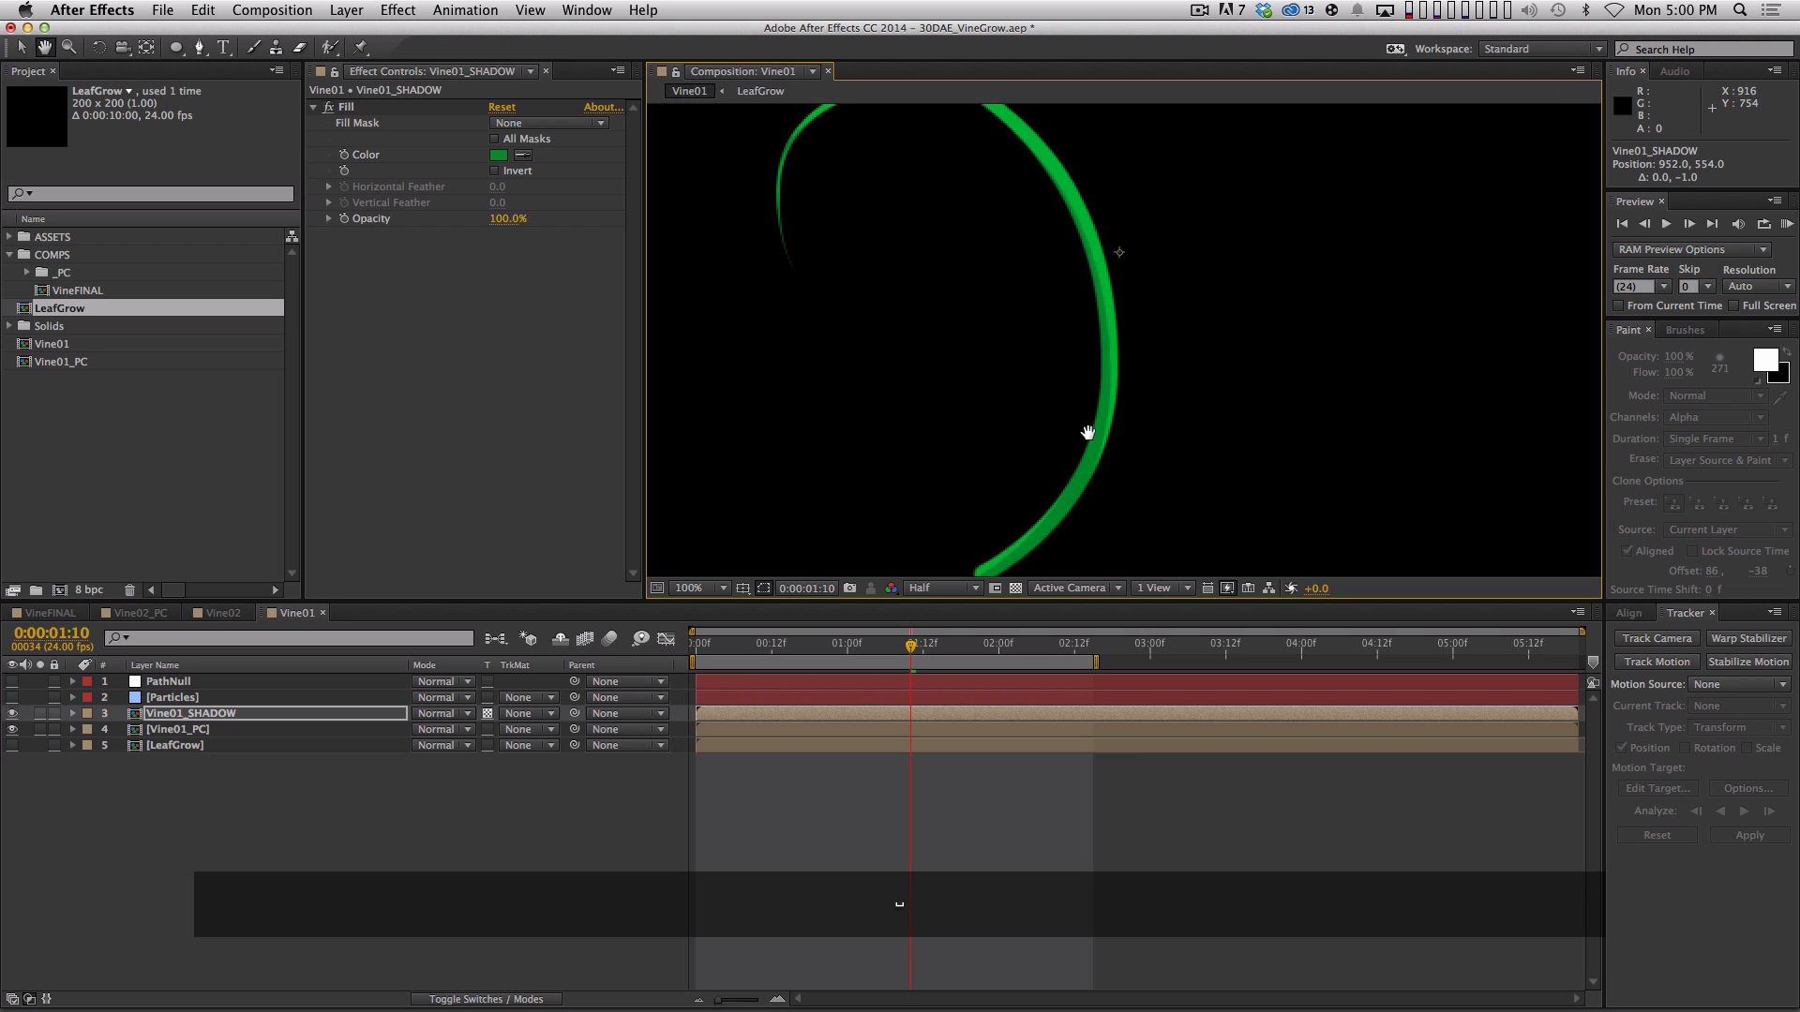
{"action": "scroll", "coordinate": [1125, 321], "scroll_direction": "up", "scroll_amount": 3}
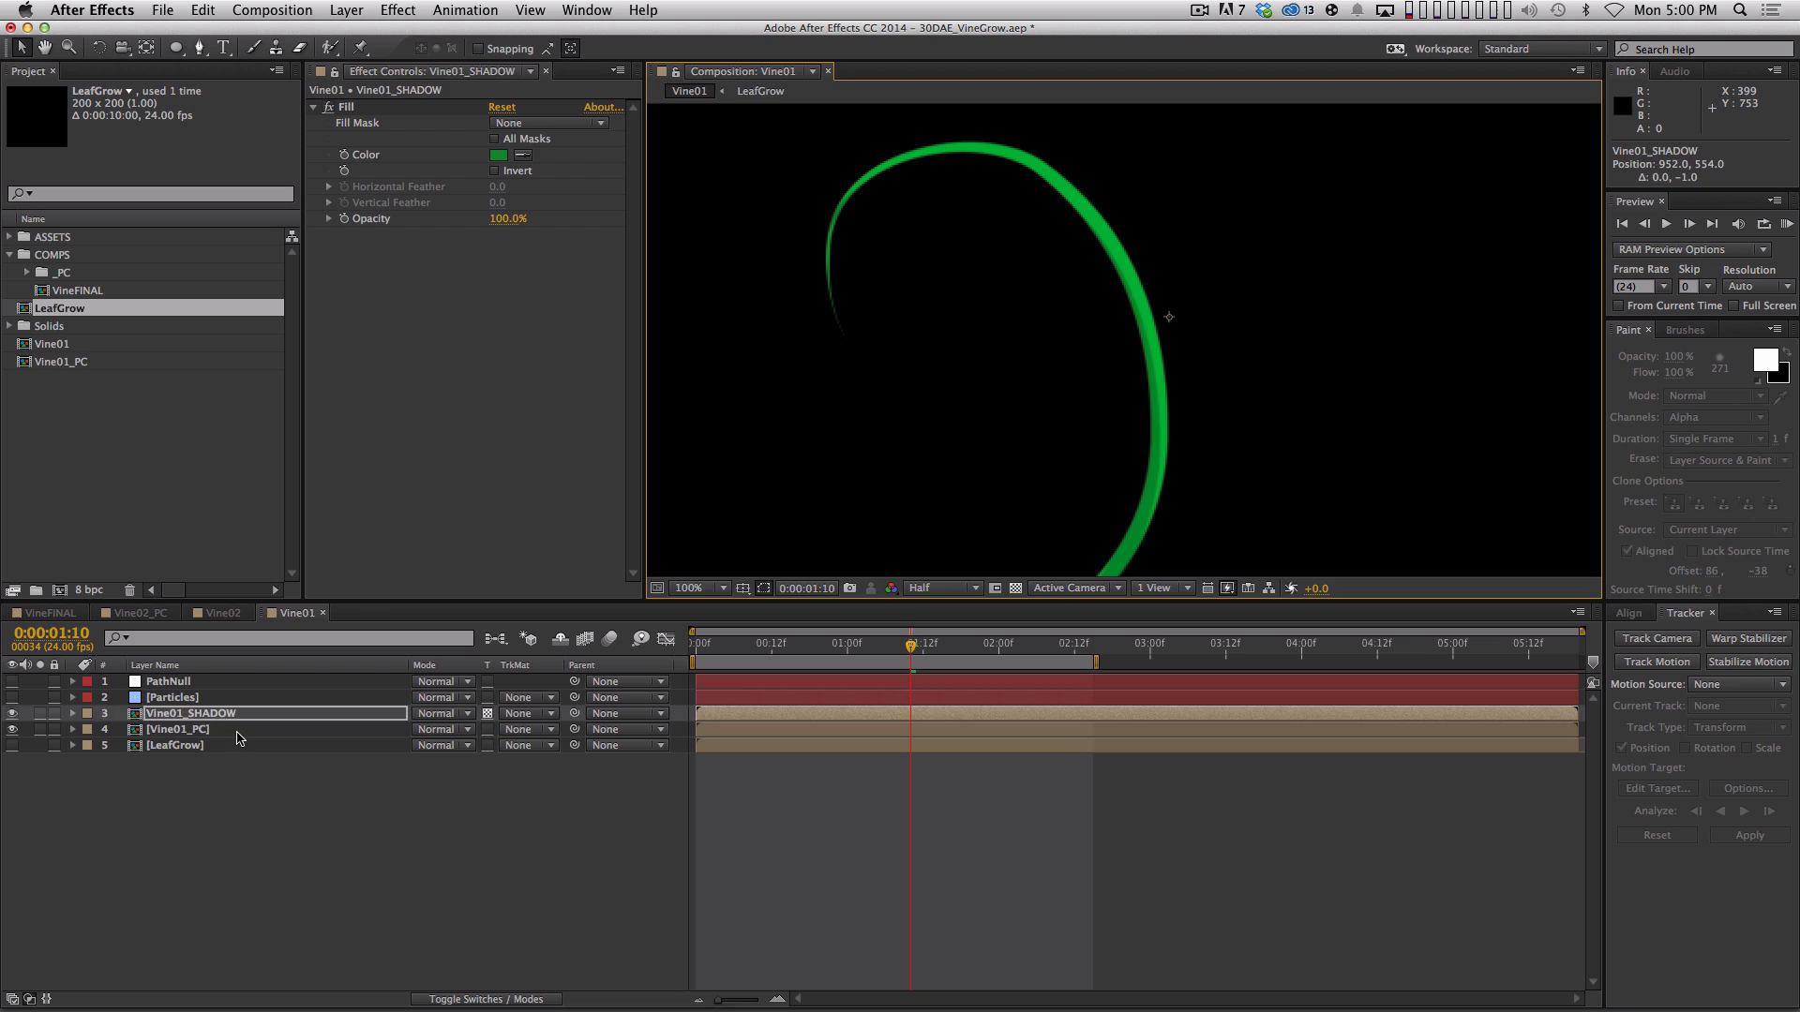
{"action": "key", "text": "super+Down"}
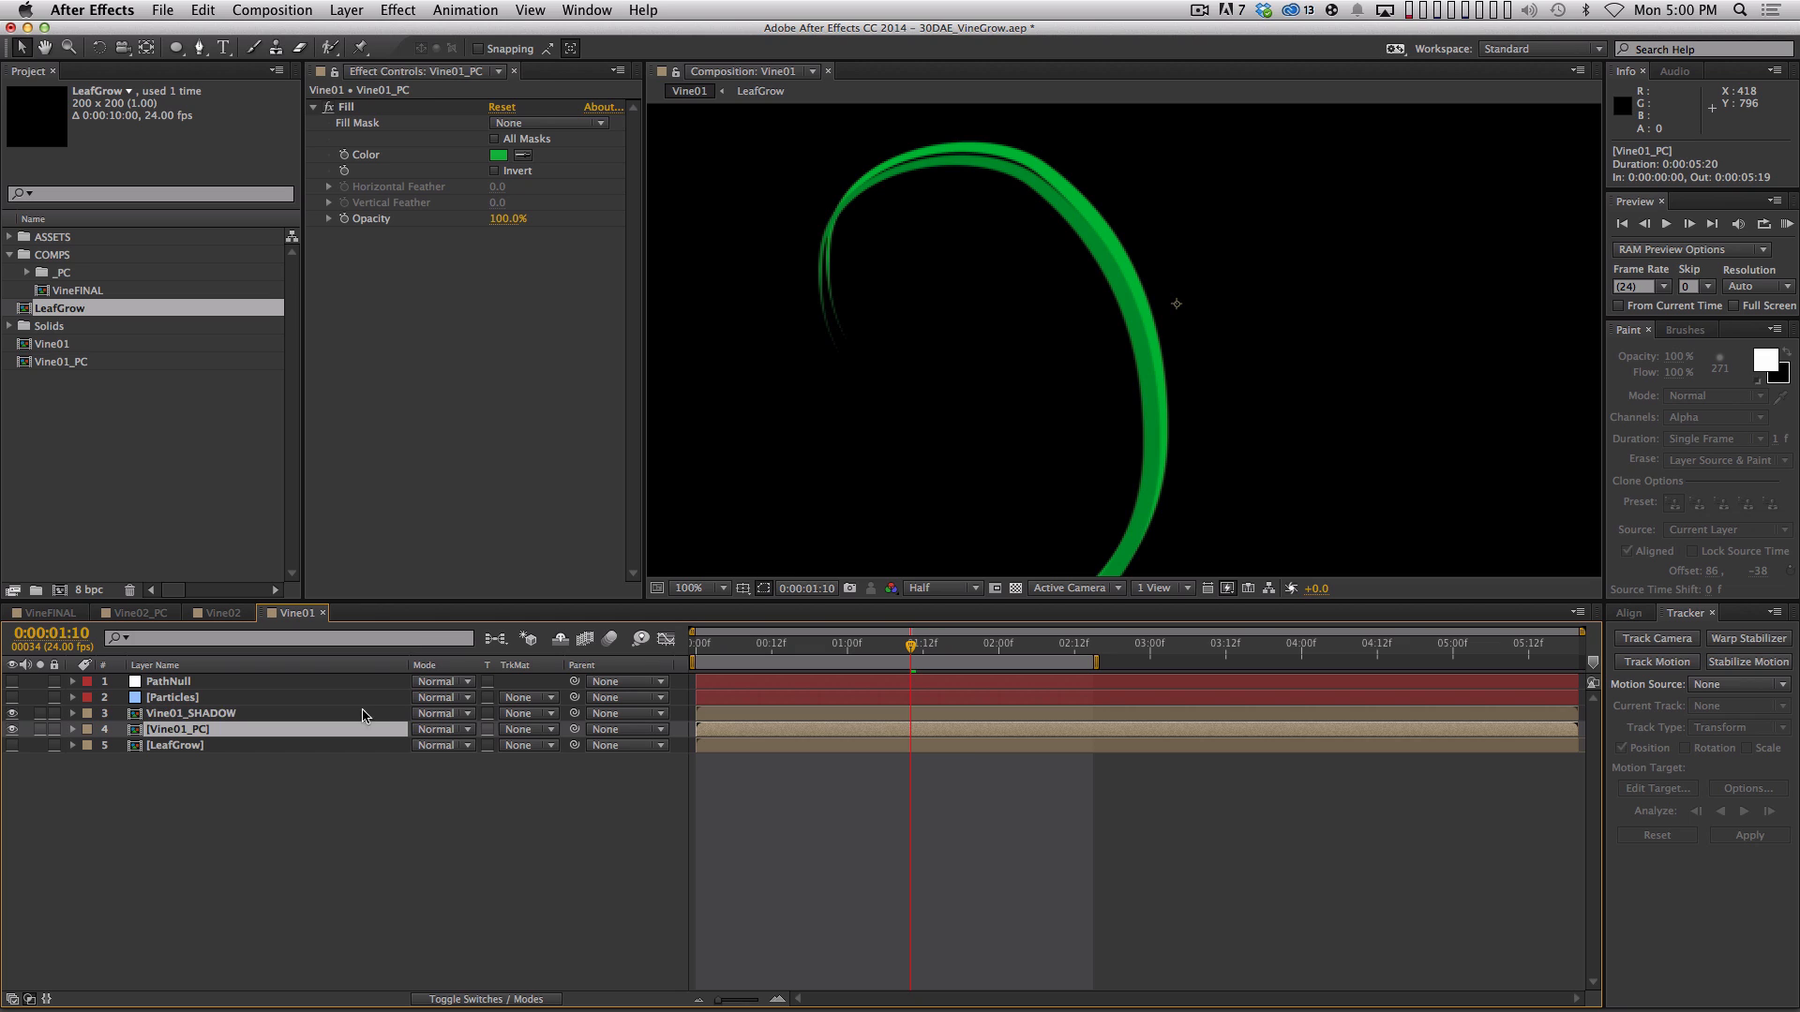
{"action": "key", "text": "super+Up"}
{"action": "key", "text": "Right"}
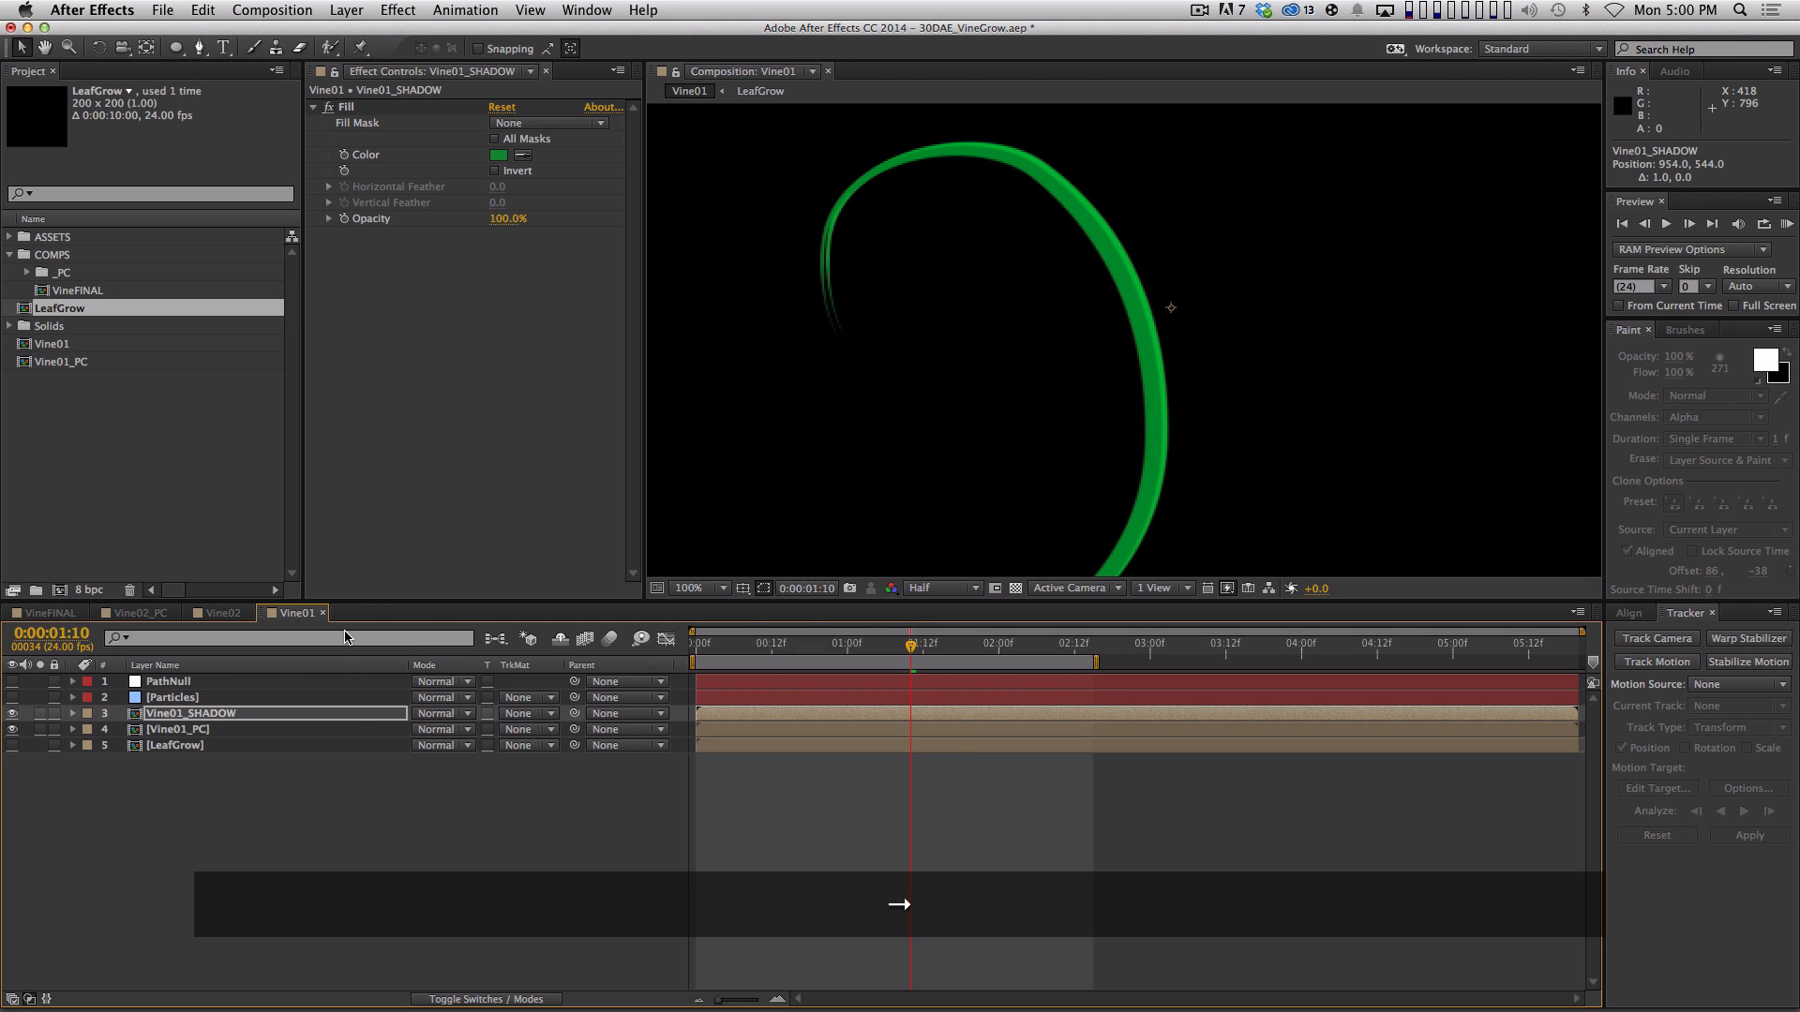
{"action": "key", "text": "Left"}
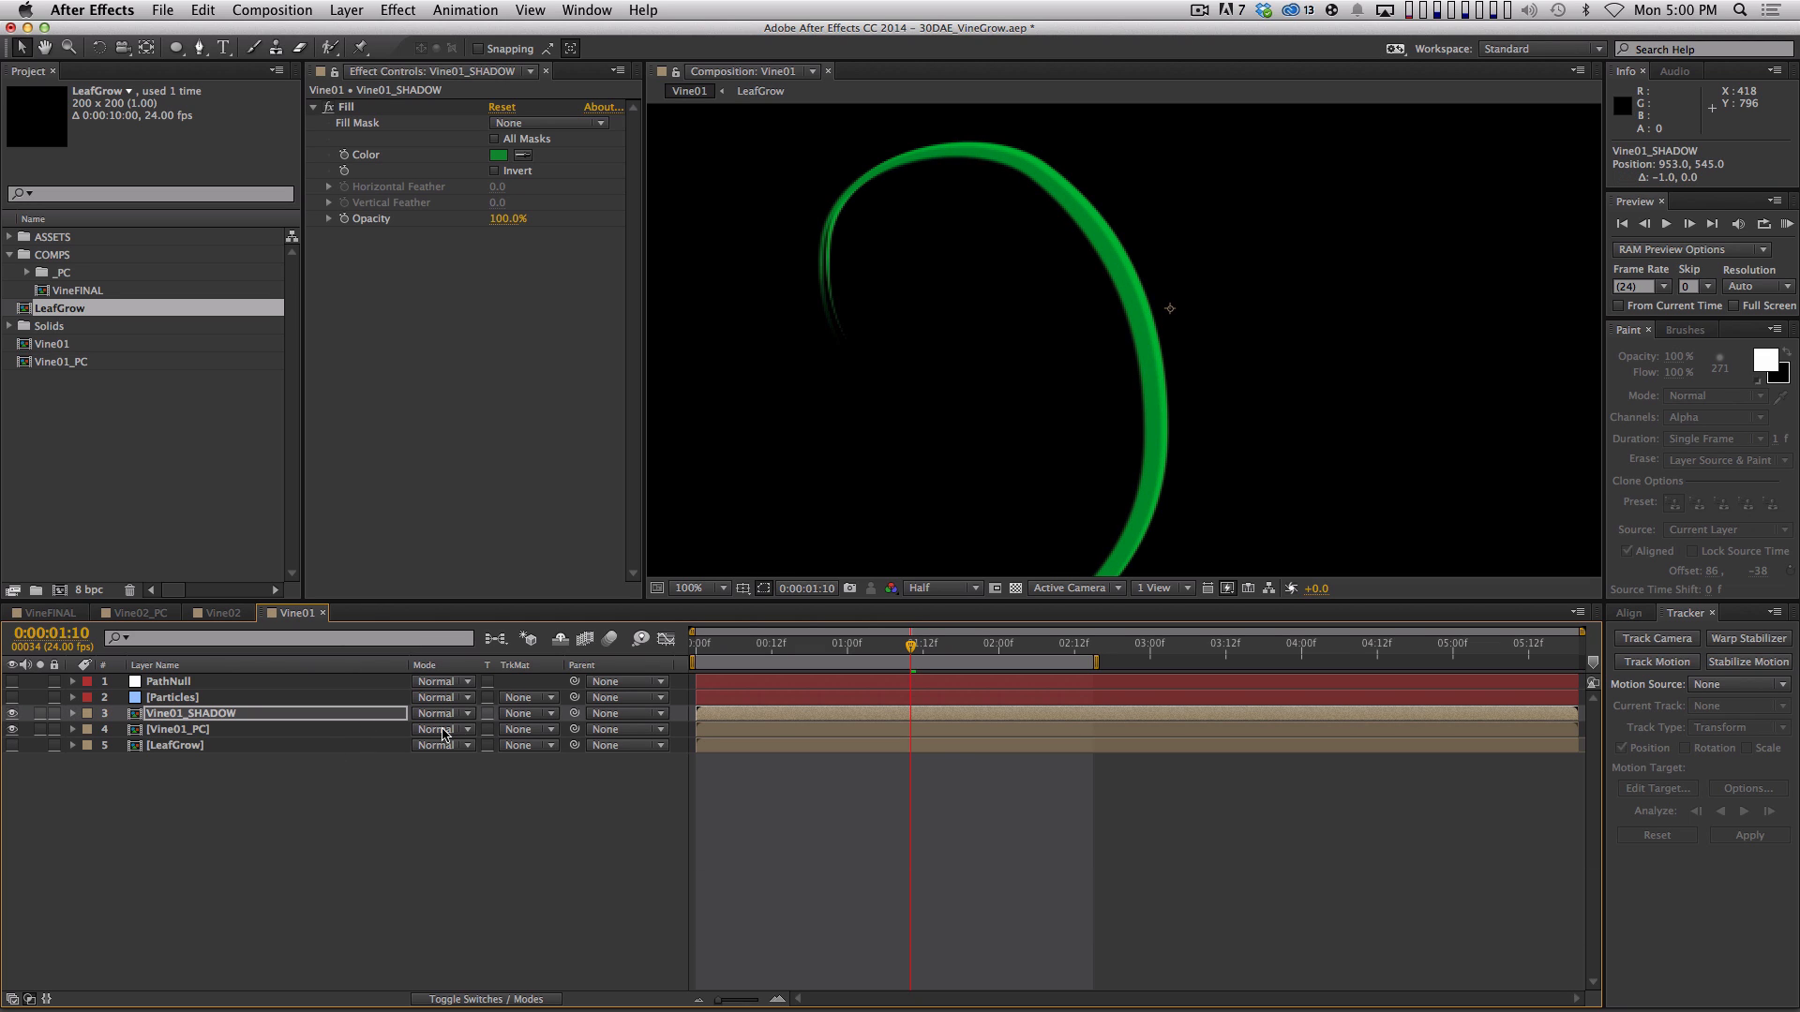
{"action": "left_click", "coordinate": [487, 713]}
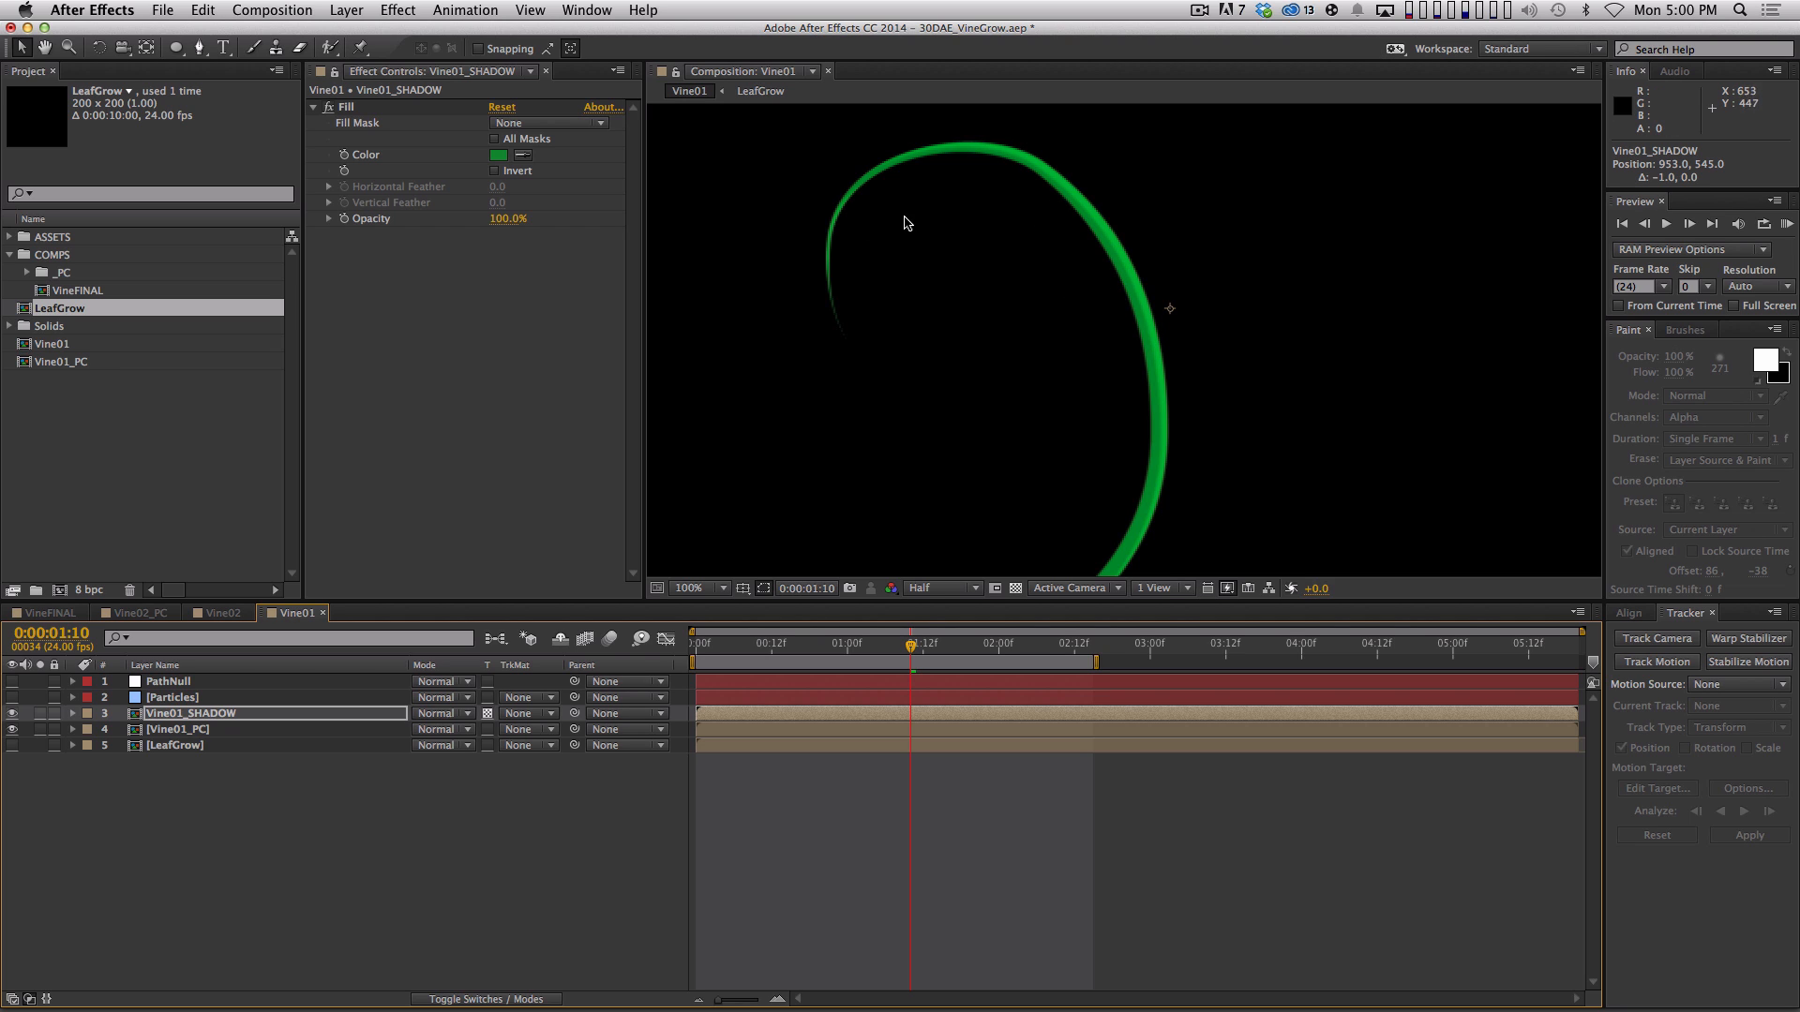
{"action": "key", "text": "space"}
{"action": "mouse_move", "coordinate": [1086, 332]}
{"action": "left_mouse_down"}
{"action": "mouse_move", "coordinate": [1066, 235]}
{"action": "mouse_move", "coordinate": [1093, 321]}
{"action": "left_mouse_up"}
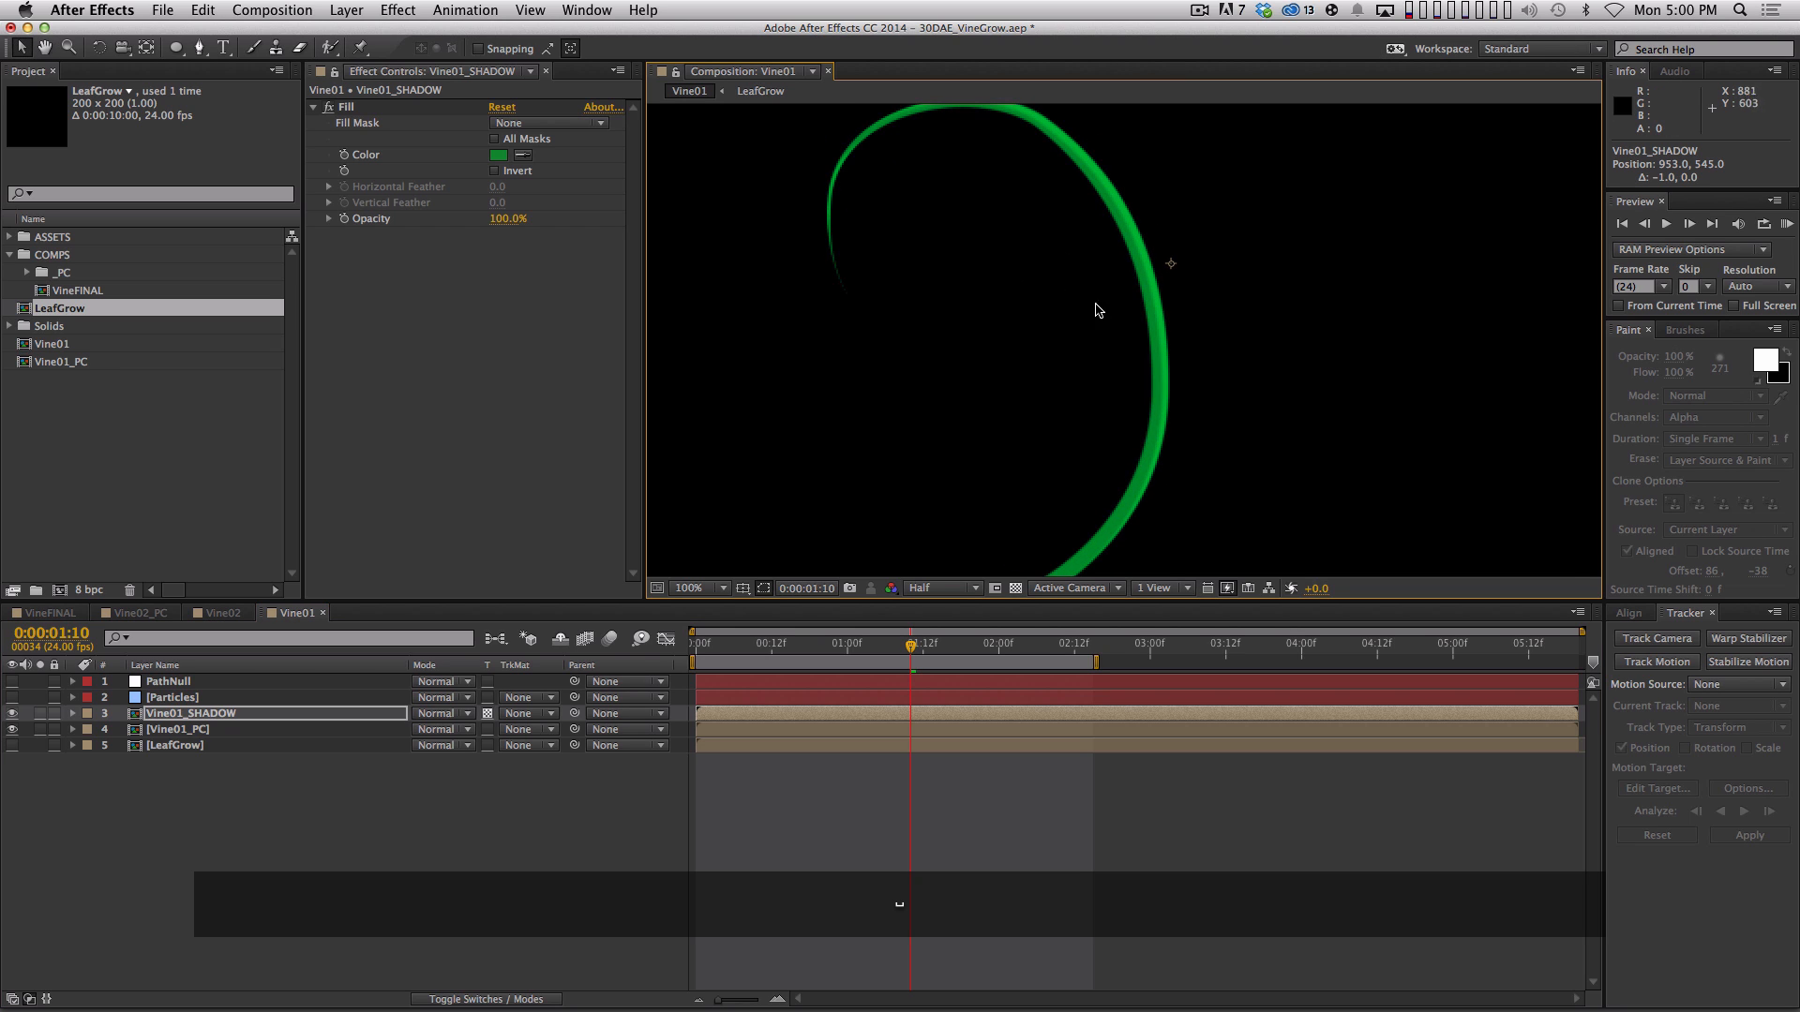
Duplicate the Vine01_SHADOW layer and rename the copy Vine01_HighLight
{"action": "key", "text": "super+d"}
{"action": "key", "text": "Return"}
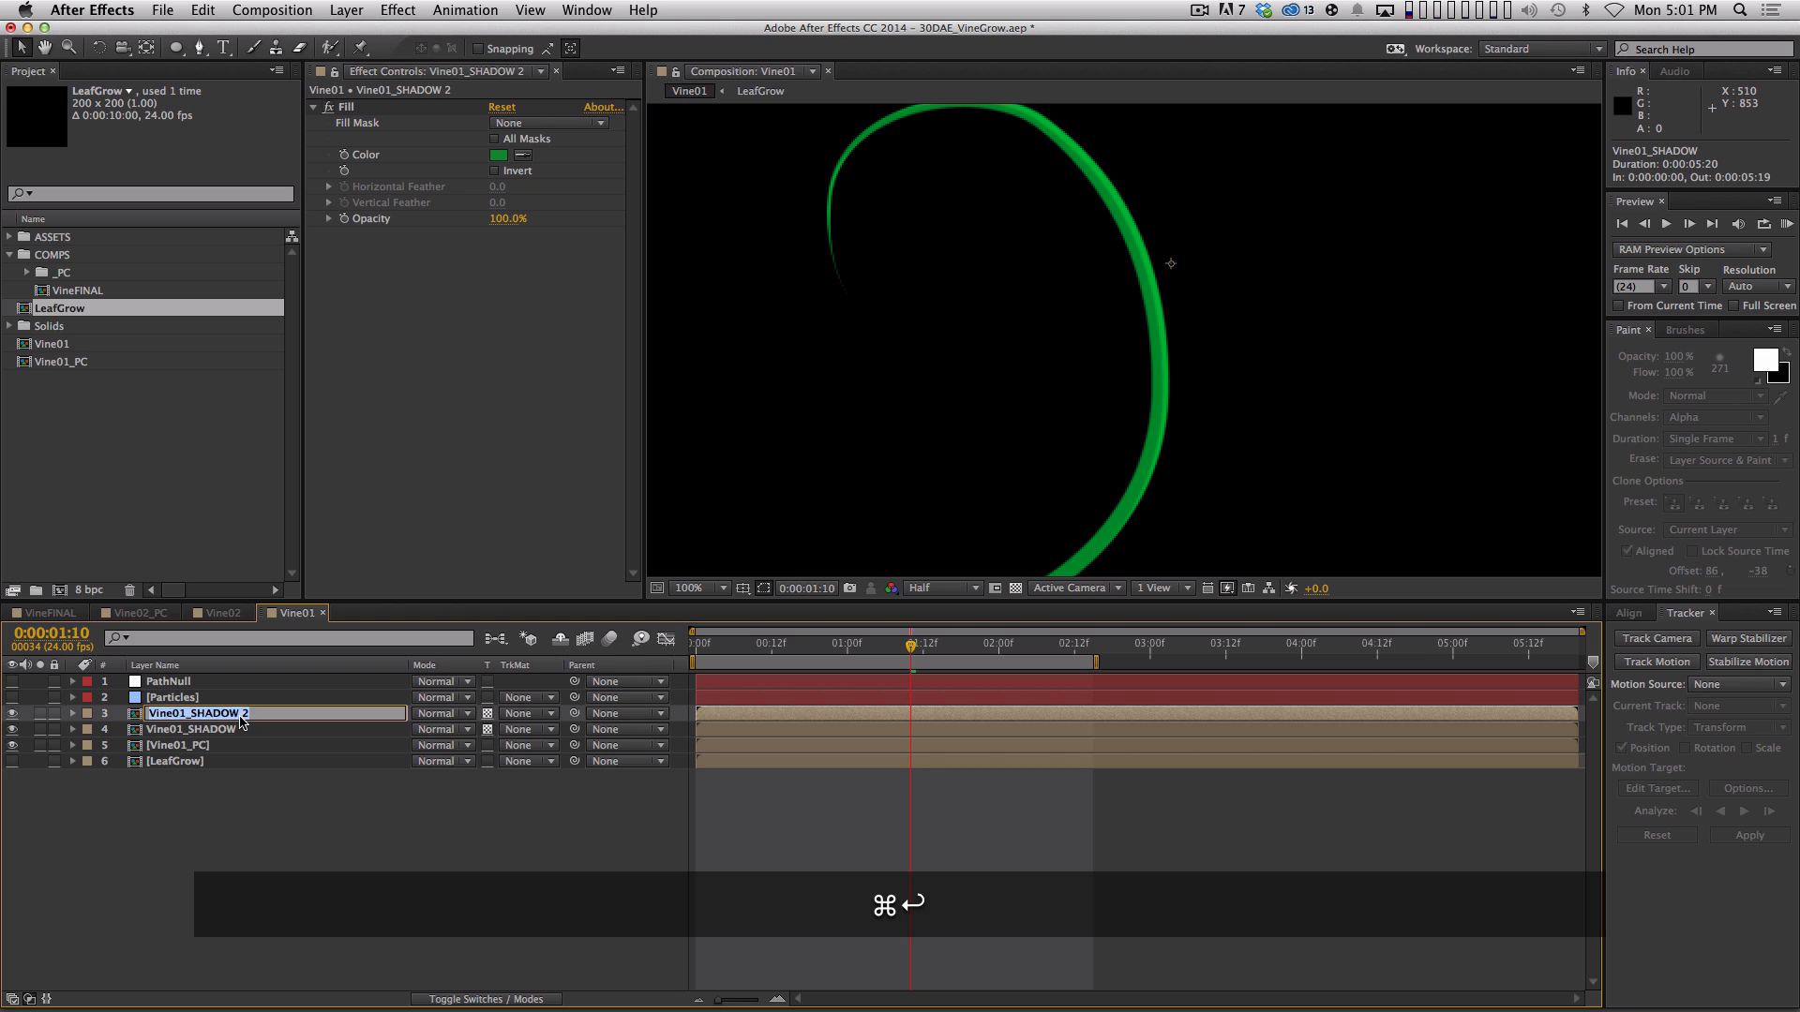
{"action": "key", "text": "BackSpace"}
{"action": "key", "text": "BackSpace"}
{"action": "type", "text": "HighLight"}
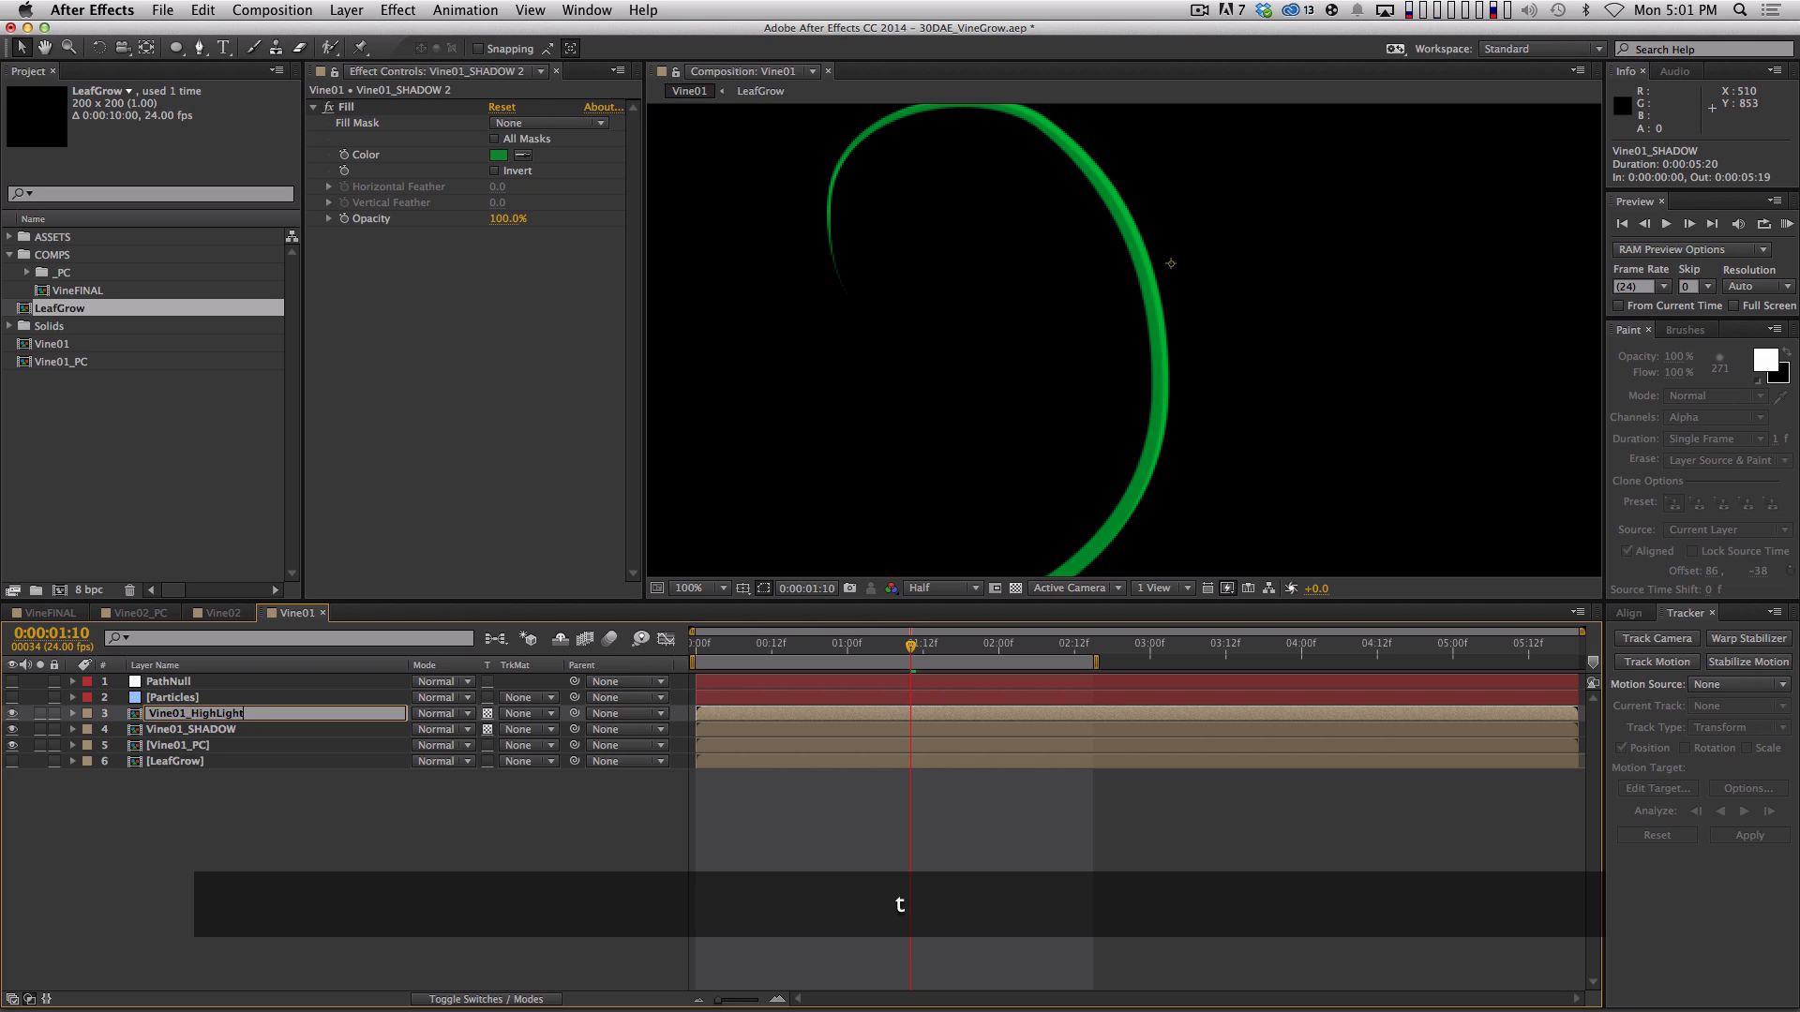
{"action": "key", "text": "Return"}
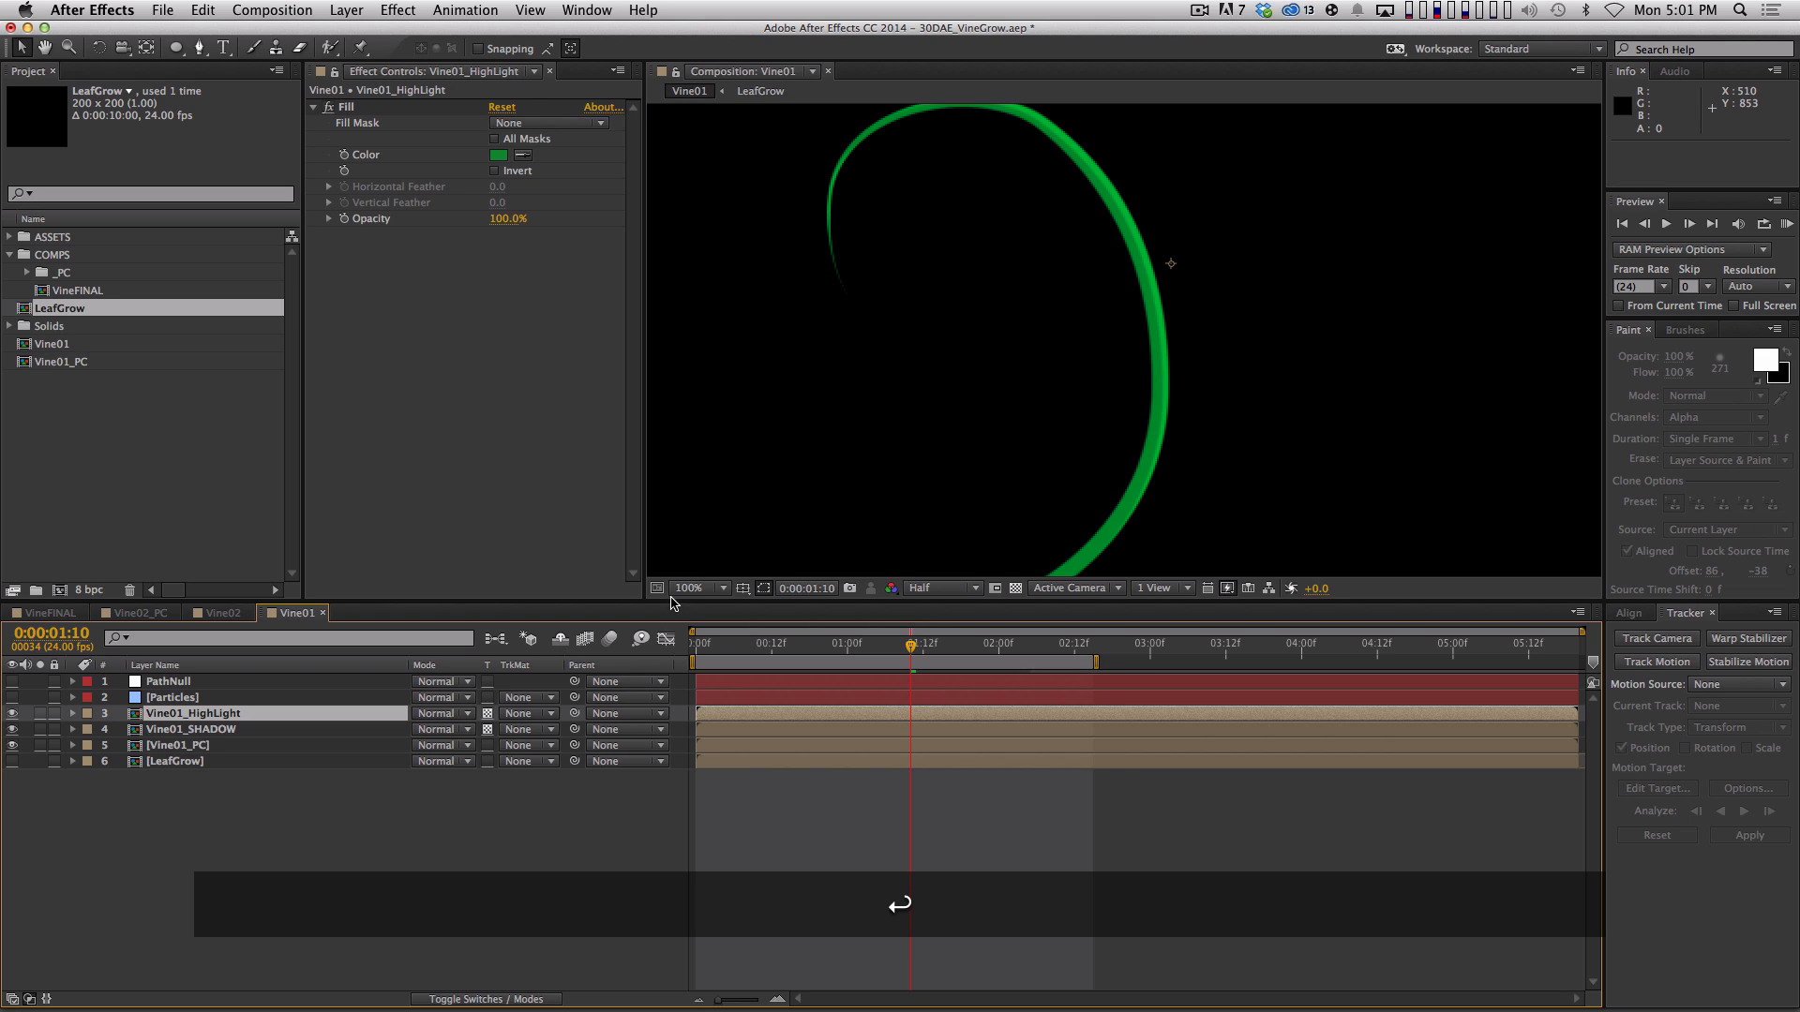
Brighten the fill color of the Vine01_HighLight layer to a vivid light green at full brightness
{"action": "left_click", "coordinate": [498, 155]}
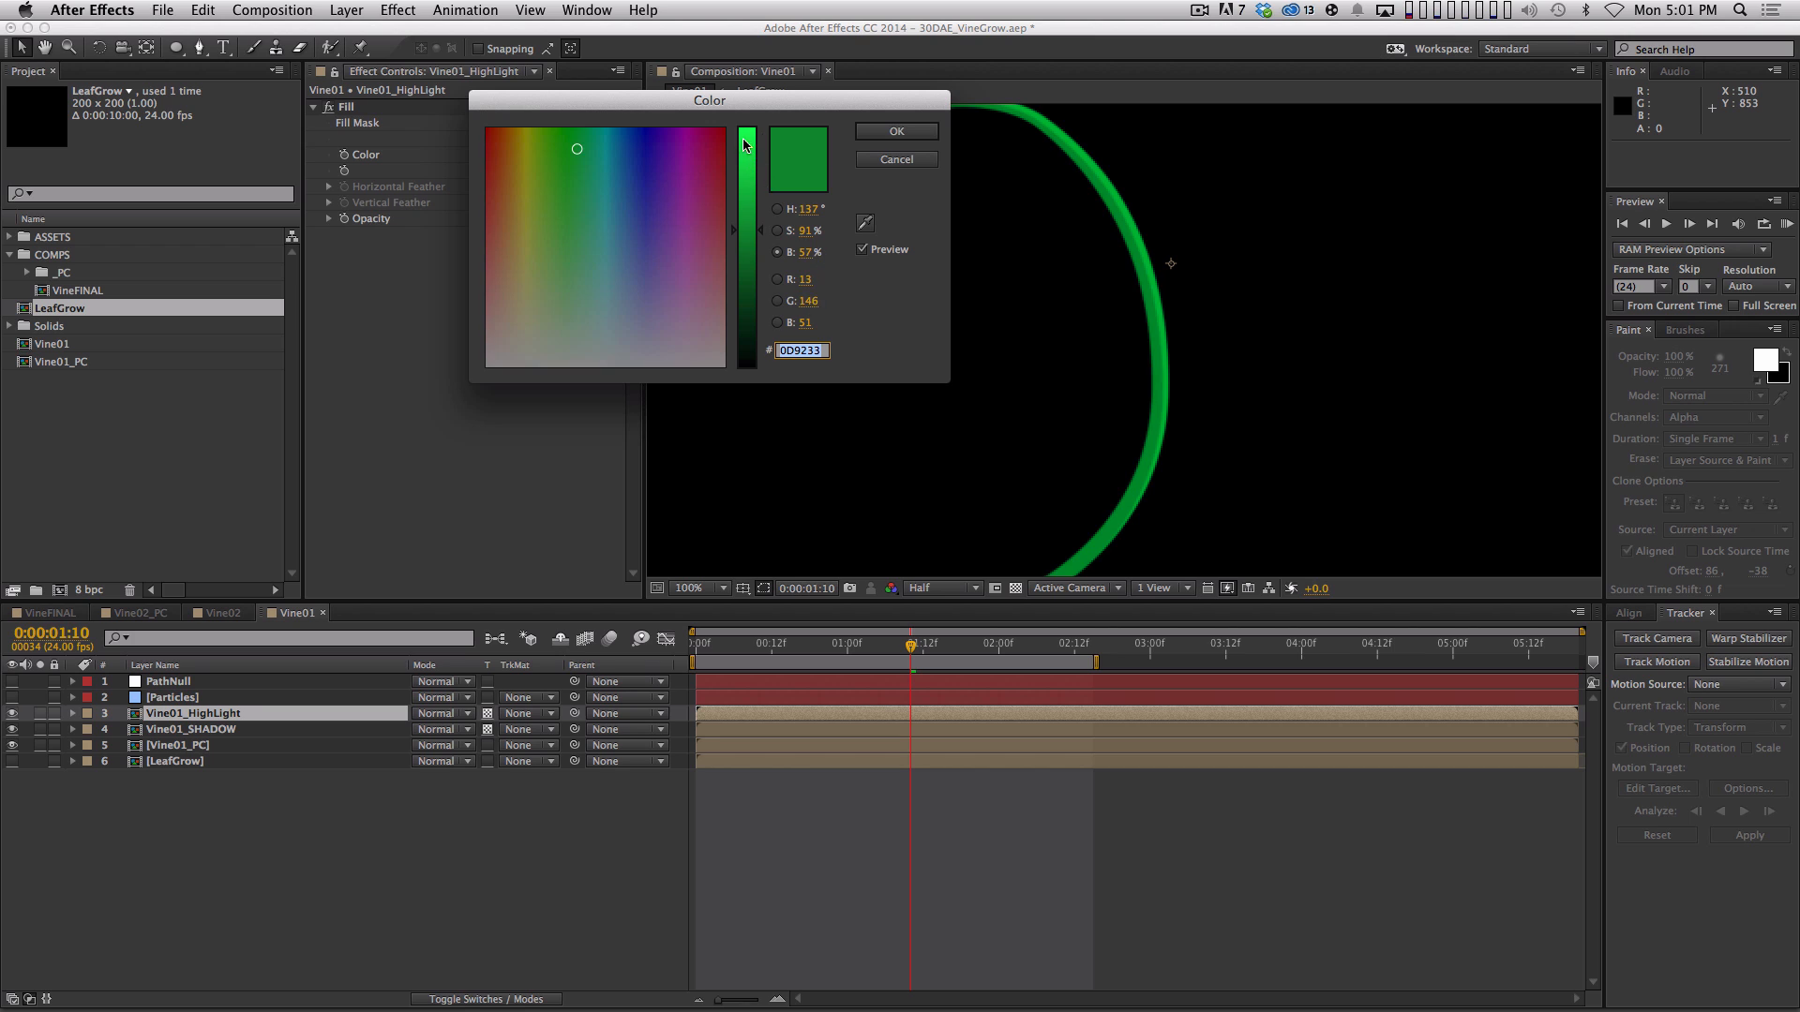
{"action": "left_click_drag", "start_coordinate": [745, 145], "coordinate": [750, 106]}
{"action": "left_click", "coordinate": [896, 131]}
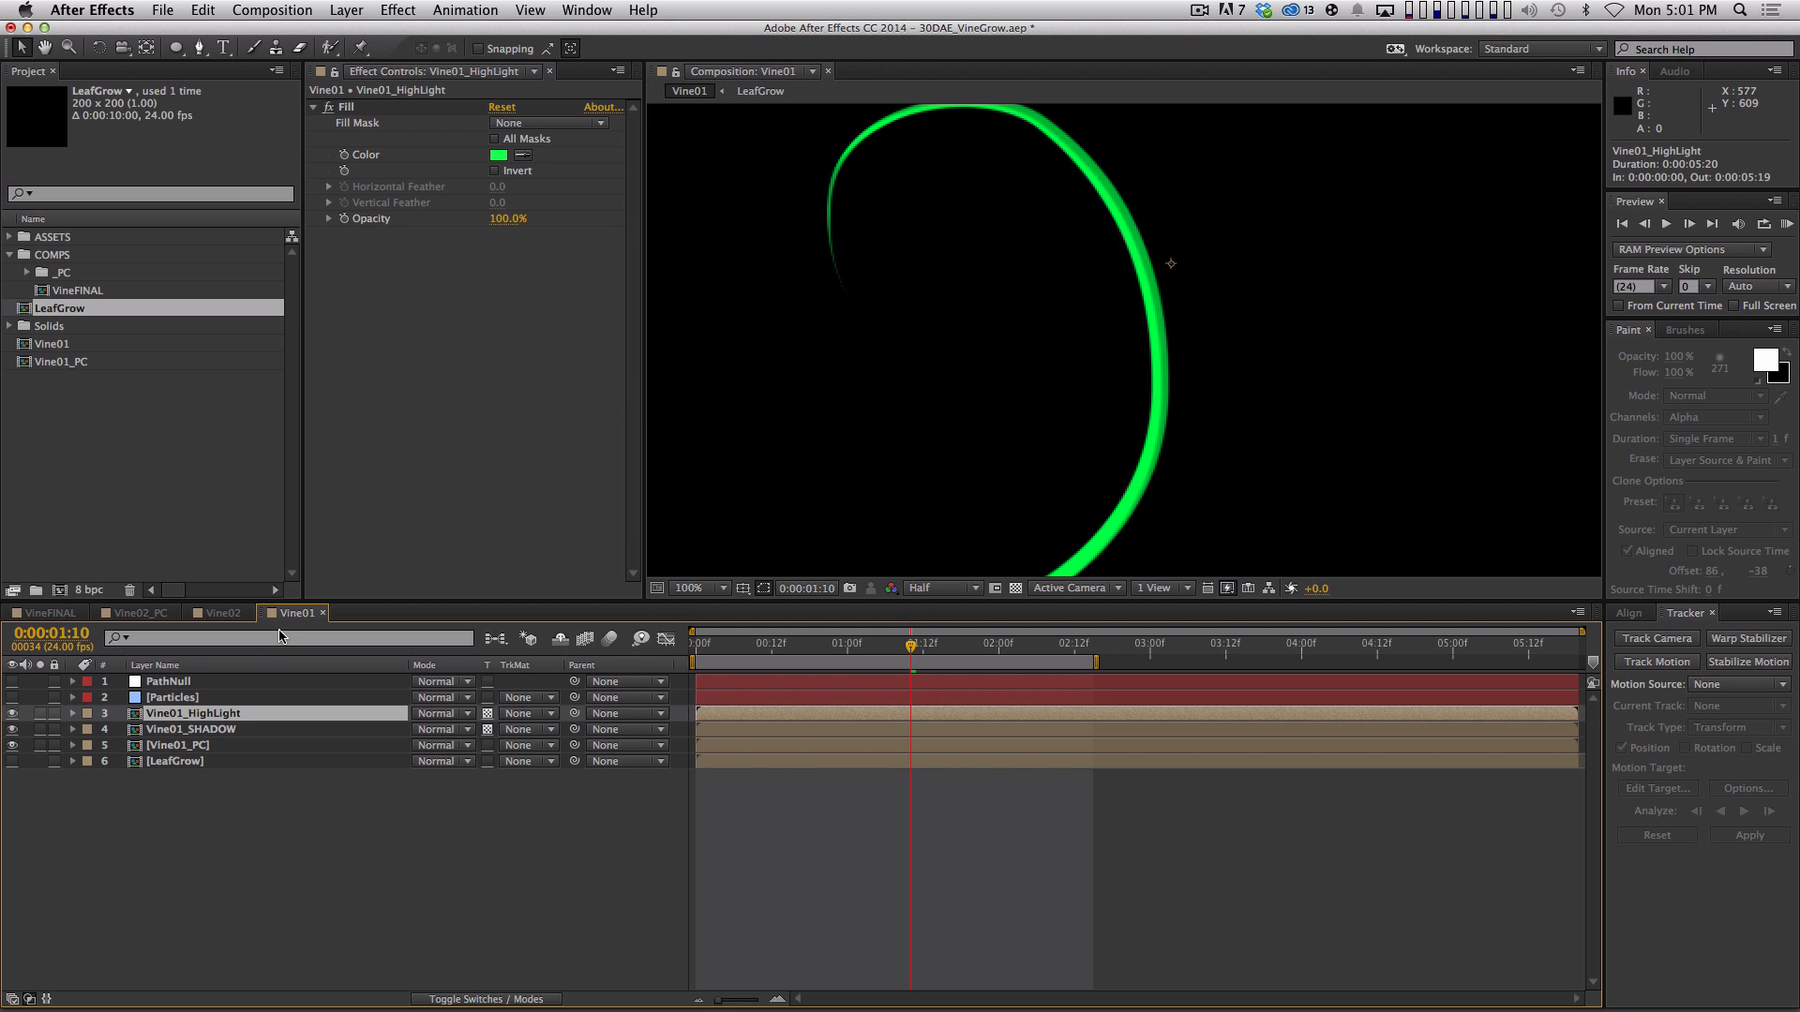
Nudge the Vine01_HighLight layer right and up to position 973, 536 so it lights the vine's outer edge
{"action": "key", "text": "shift+Right"}
{"action": "key", "text": "shift+Right"}
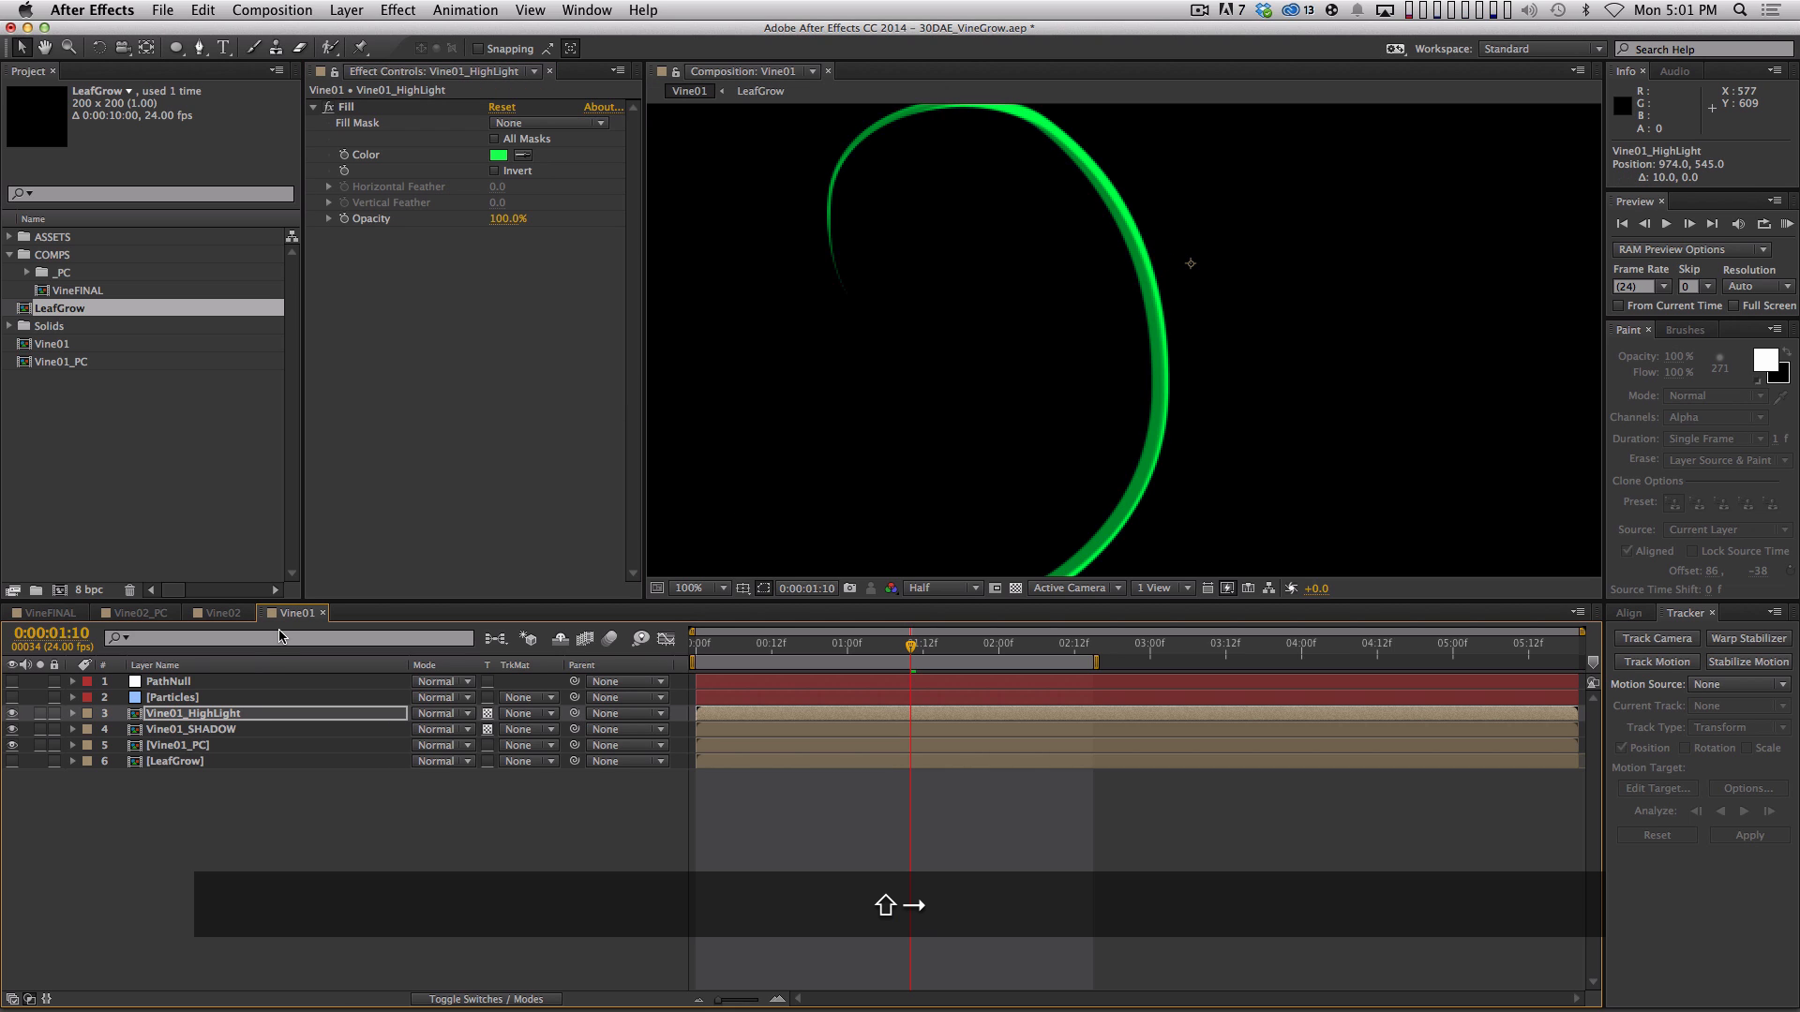
{"action": "key", "text": "shift+Up"}
{"action": "key", "text": "Left"}
{"action": "key", "text": "Down"}
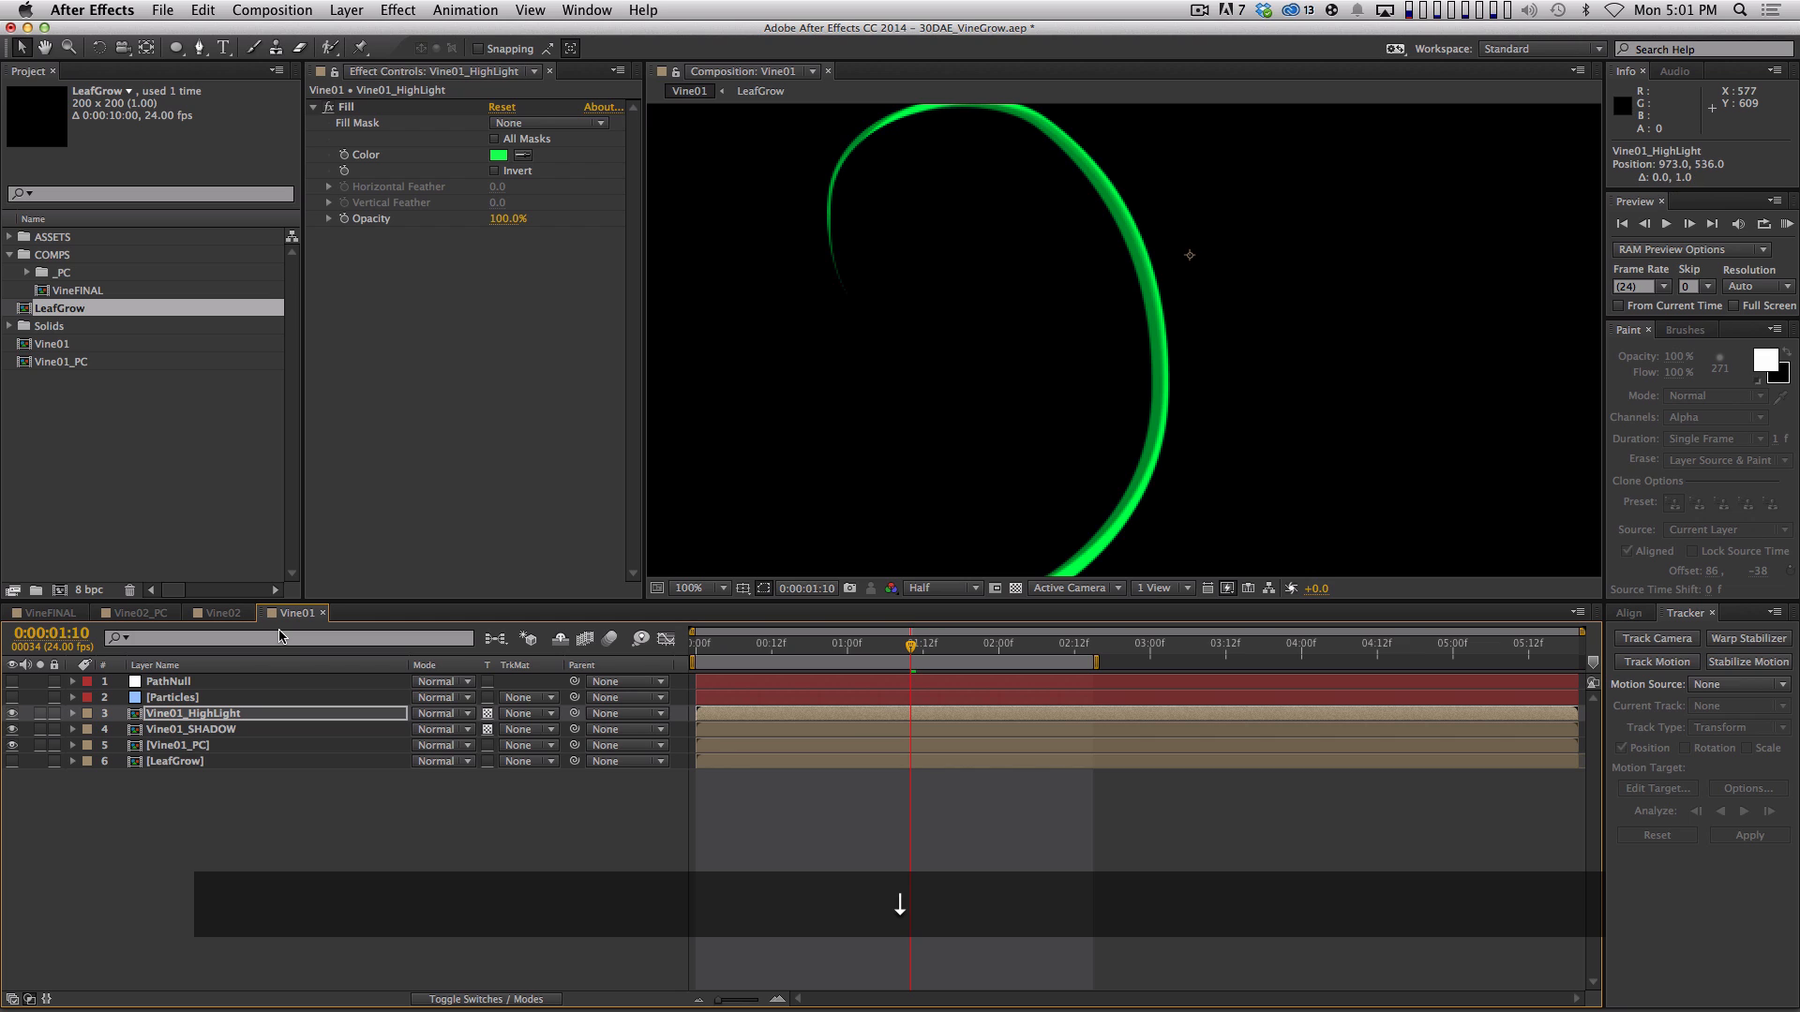
Nudge the Vine01_HighLight layer to position 951, 532 to refine the vine's highlight, and preview the growth animation
{"action": "key", "text": "Down"}
{"action": "key", "text": "Right"}
{"action": "key", "text": "Down"}
{"action": "key", "text": "Left"}
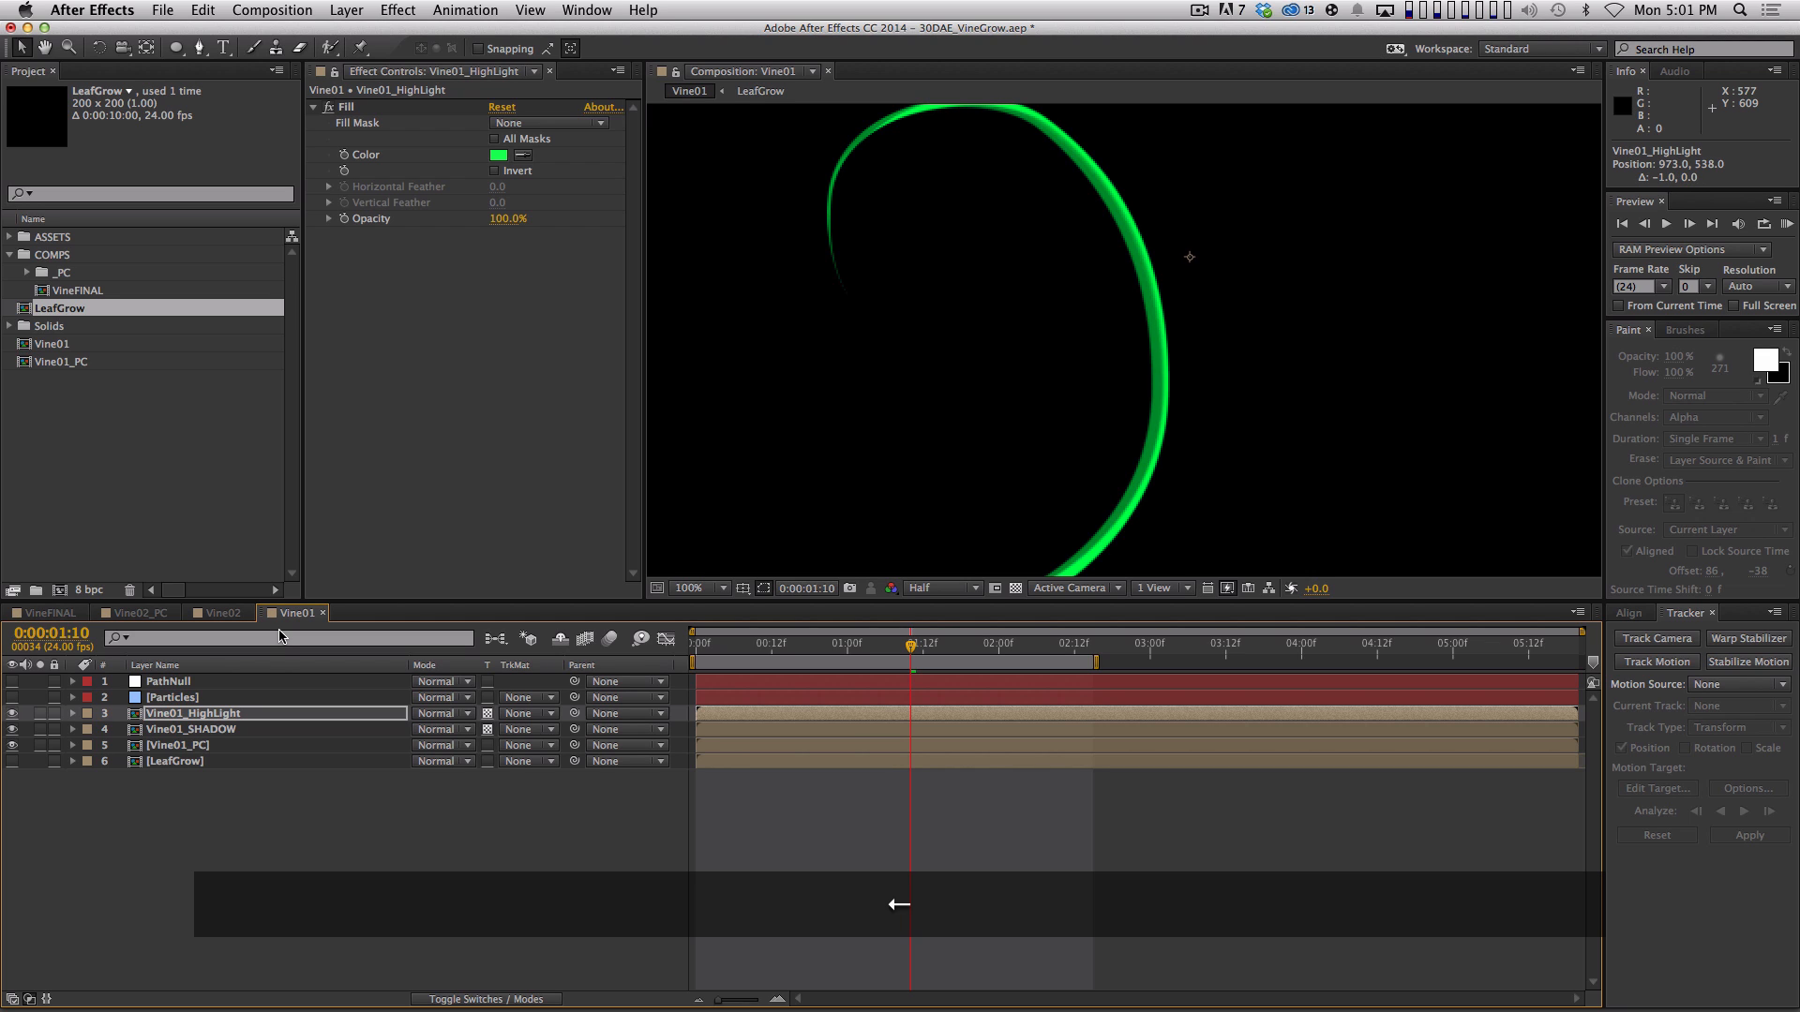
{"action": "key", "text": "space"}
{"action": "left_click_drag", "start_coordinate": [1048, 396], "coordinate": [1016, 388]}
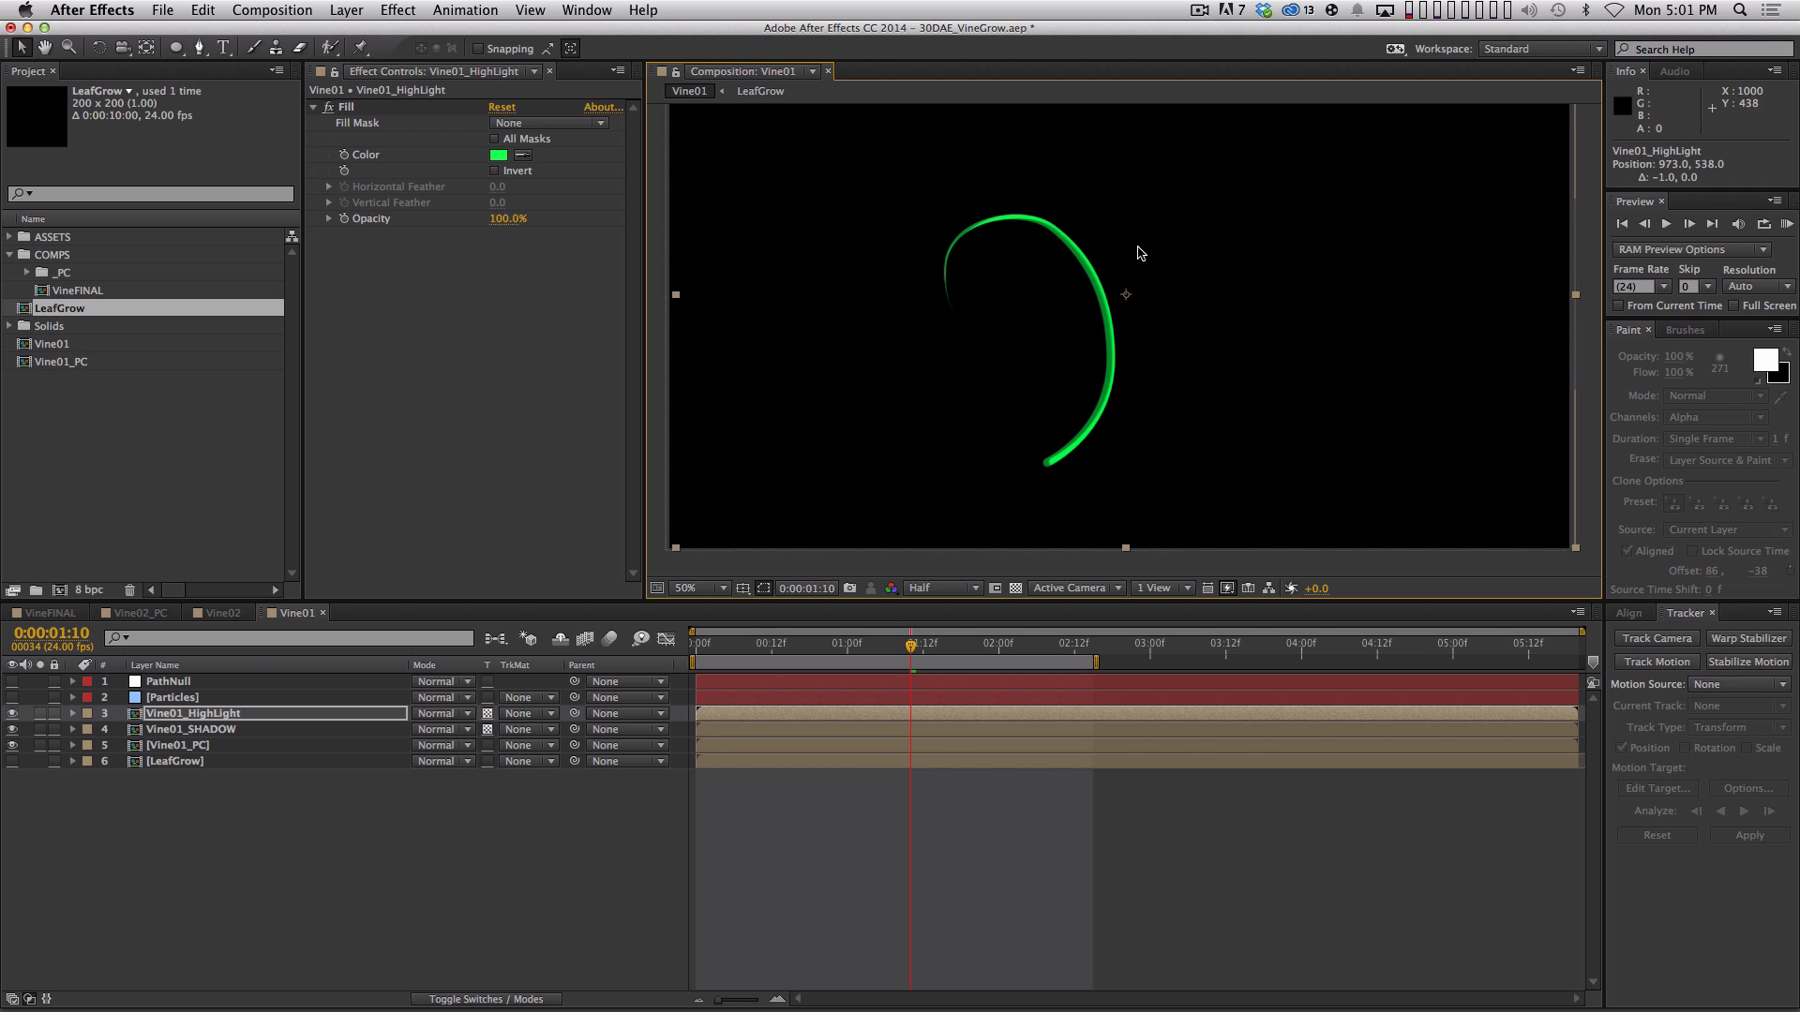
{"action": "key", "text": "Left"}
{"action": "key", "text": "Left"}
{"action": "key", "text": "Left"}
{"action": "key", "text": "Left"}
{"action": "key", "text": "Down"}
{"action": "key", "text": "Down"}
{"action": "key", "text": "Down"}
{"action": "key", "text": "Down"}
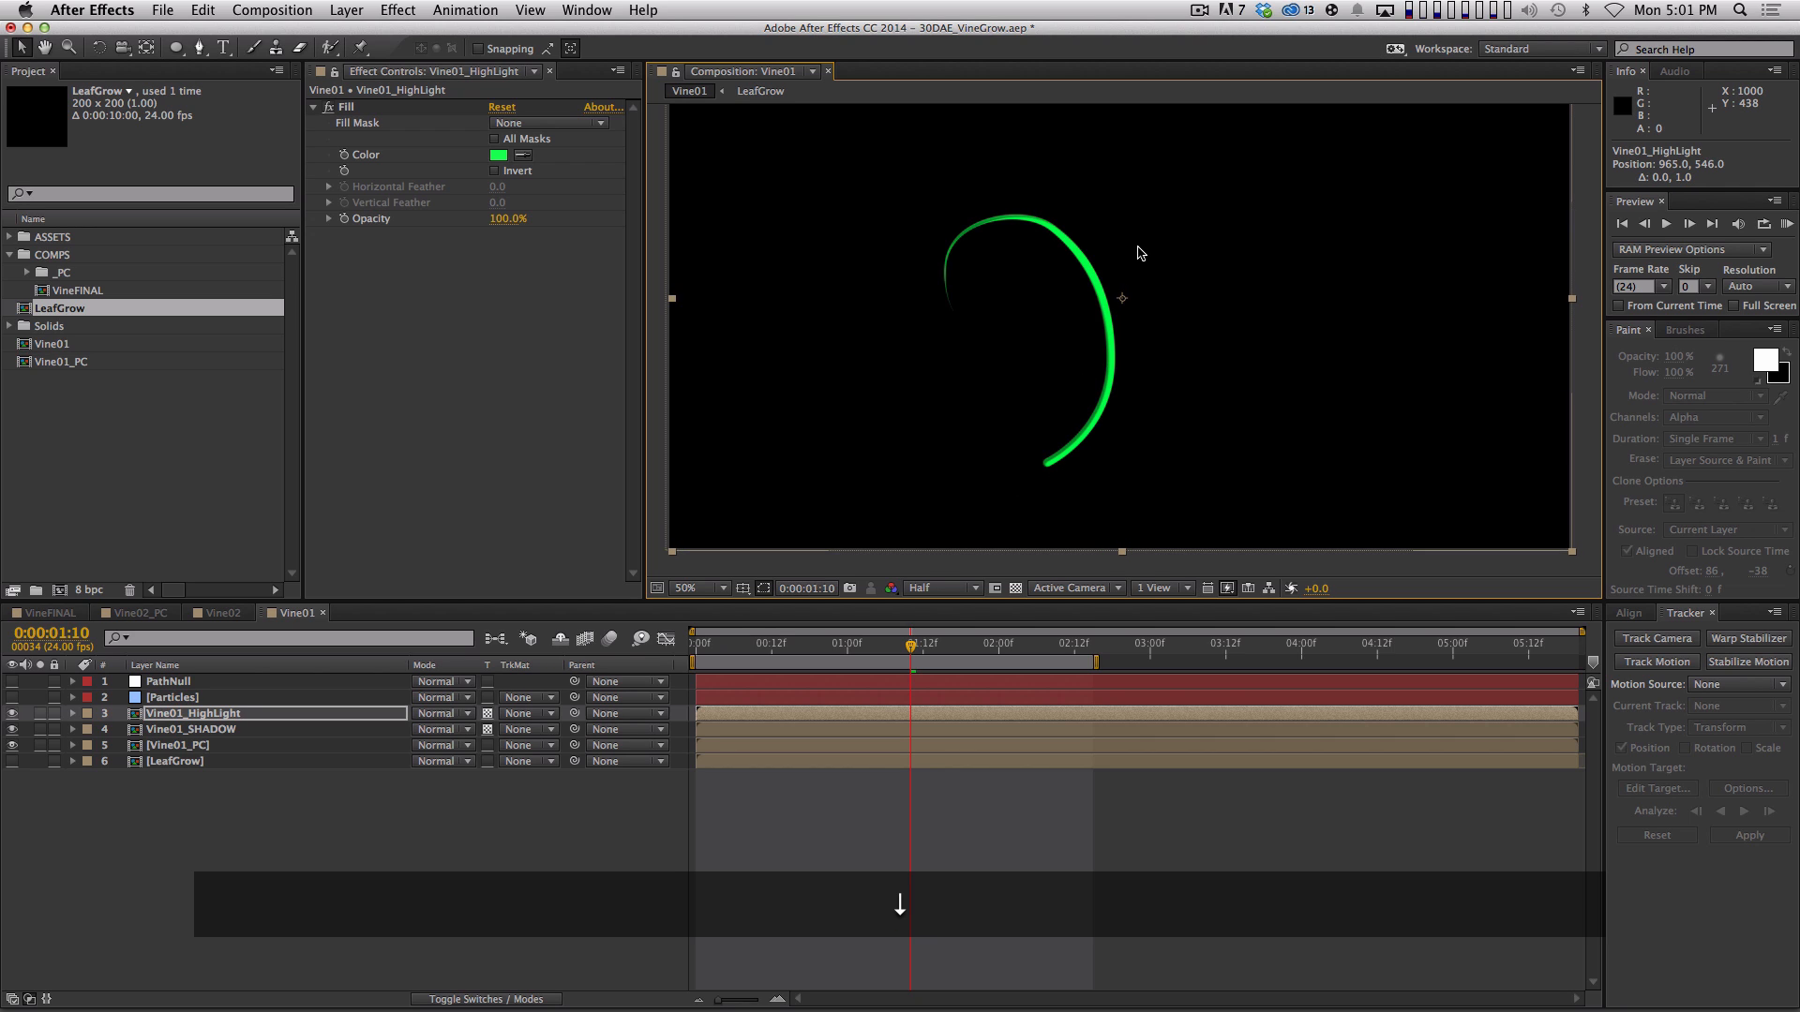
{"action": "key", "text": "Down"}
{"action": "key", "text": "Down"}
{"action": "key", "text": "Down"}
{"action": "key", "text": "Down"}
{"action": "key", "text": "Down"}
{"action": "key", "text": "Down"}
{"action": "key", "text": "shift+Down"}
{"action": "key", "text": "shift+Left"}
{"action": "key", "text": "shift+Left"}
{"action": "key", "text": "shift+Up"}
{"action": "key", "text": "shift+Up"}
{"action": "key", "text": "shift+Up"}
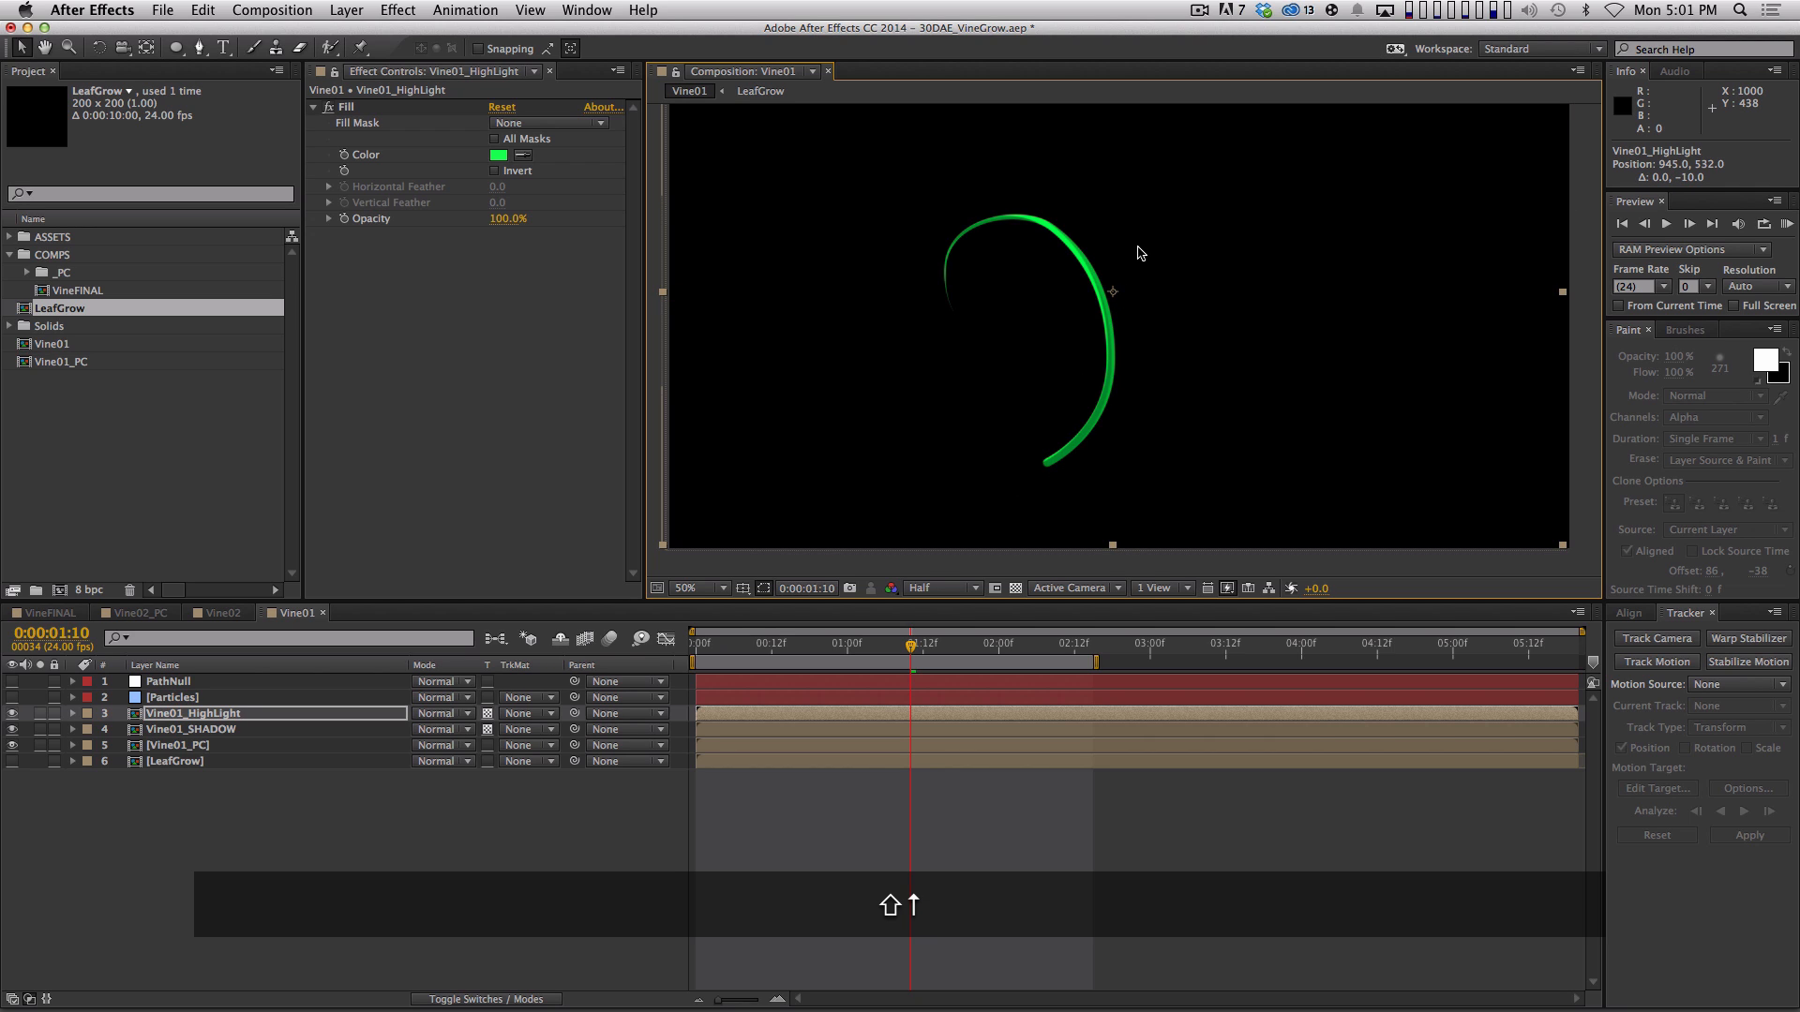
{"action": "key", "text": "Right"}
{"action": "key", "text": "Right"}
{"action": "key", "text": "Right"}
{"action": "key", "text": "Right"}
{"action": "key", "text": "Right"}
{"action": "key", "text": "Right"}
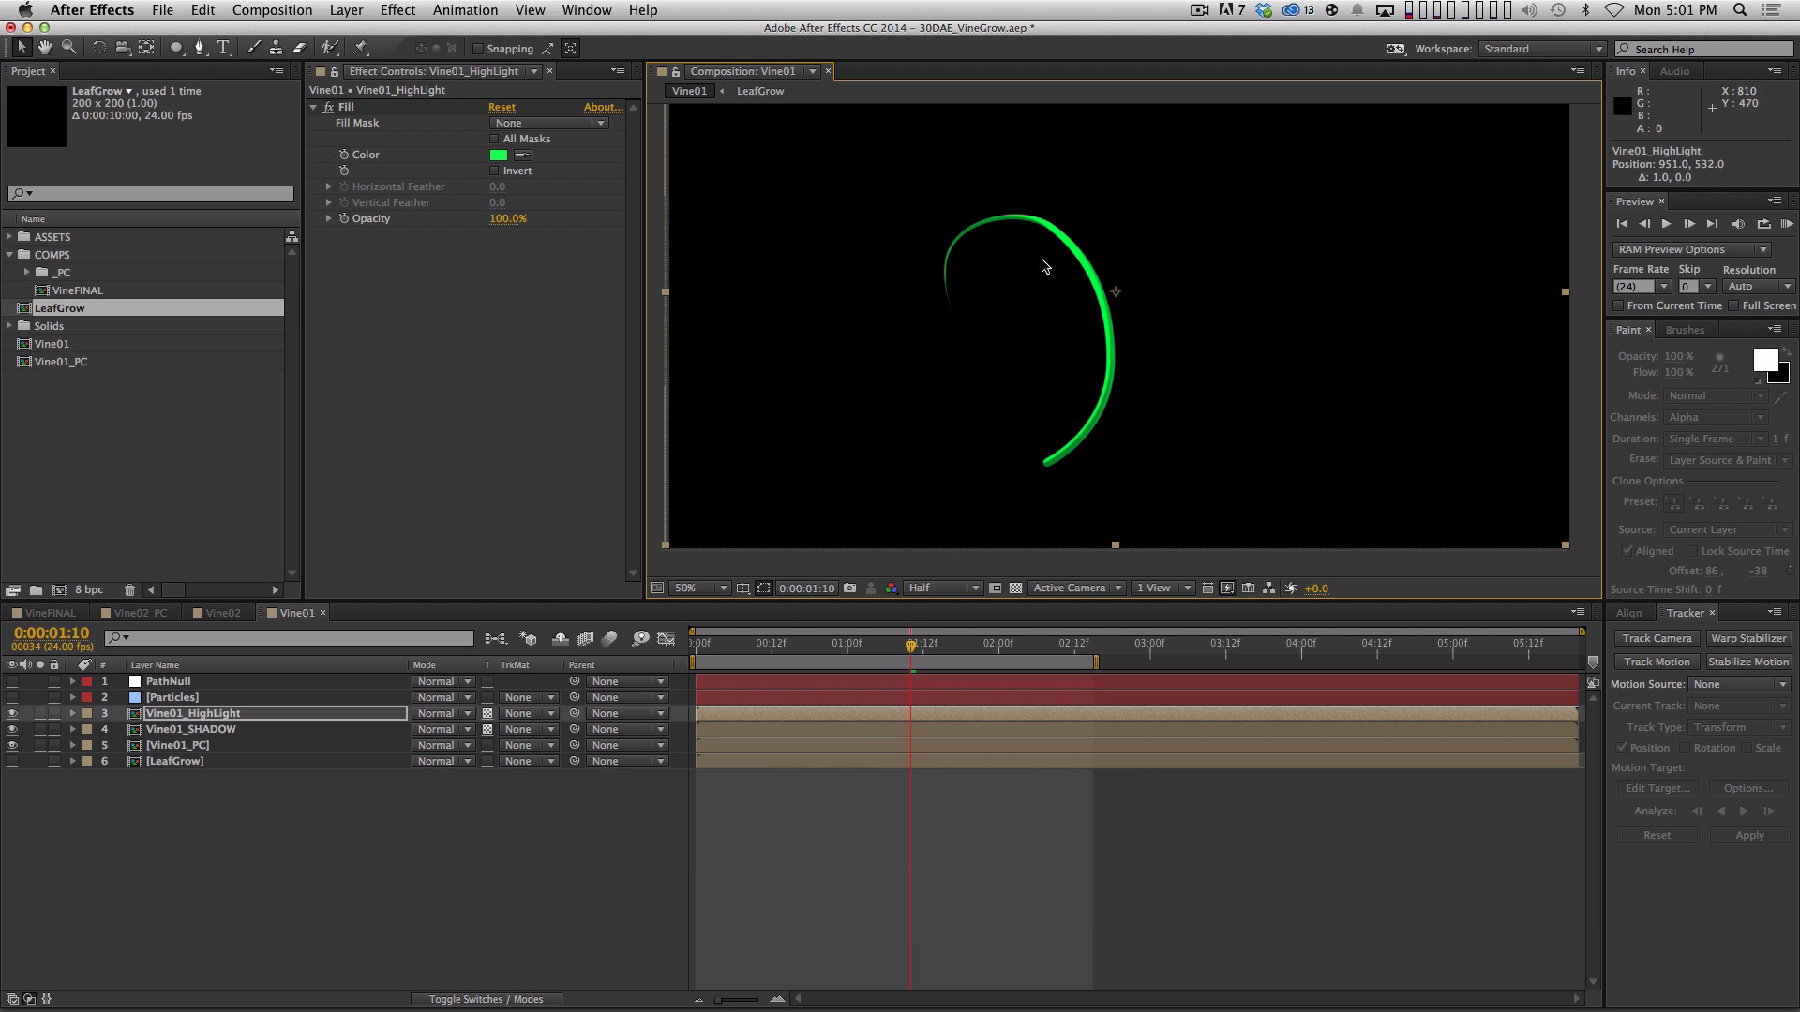
{"action": "key", "text": "KP_0"}
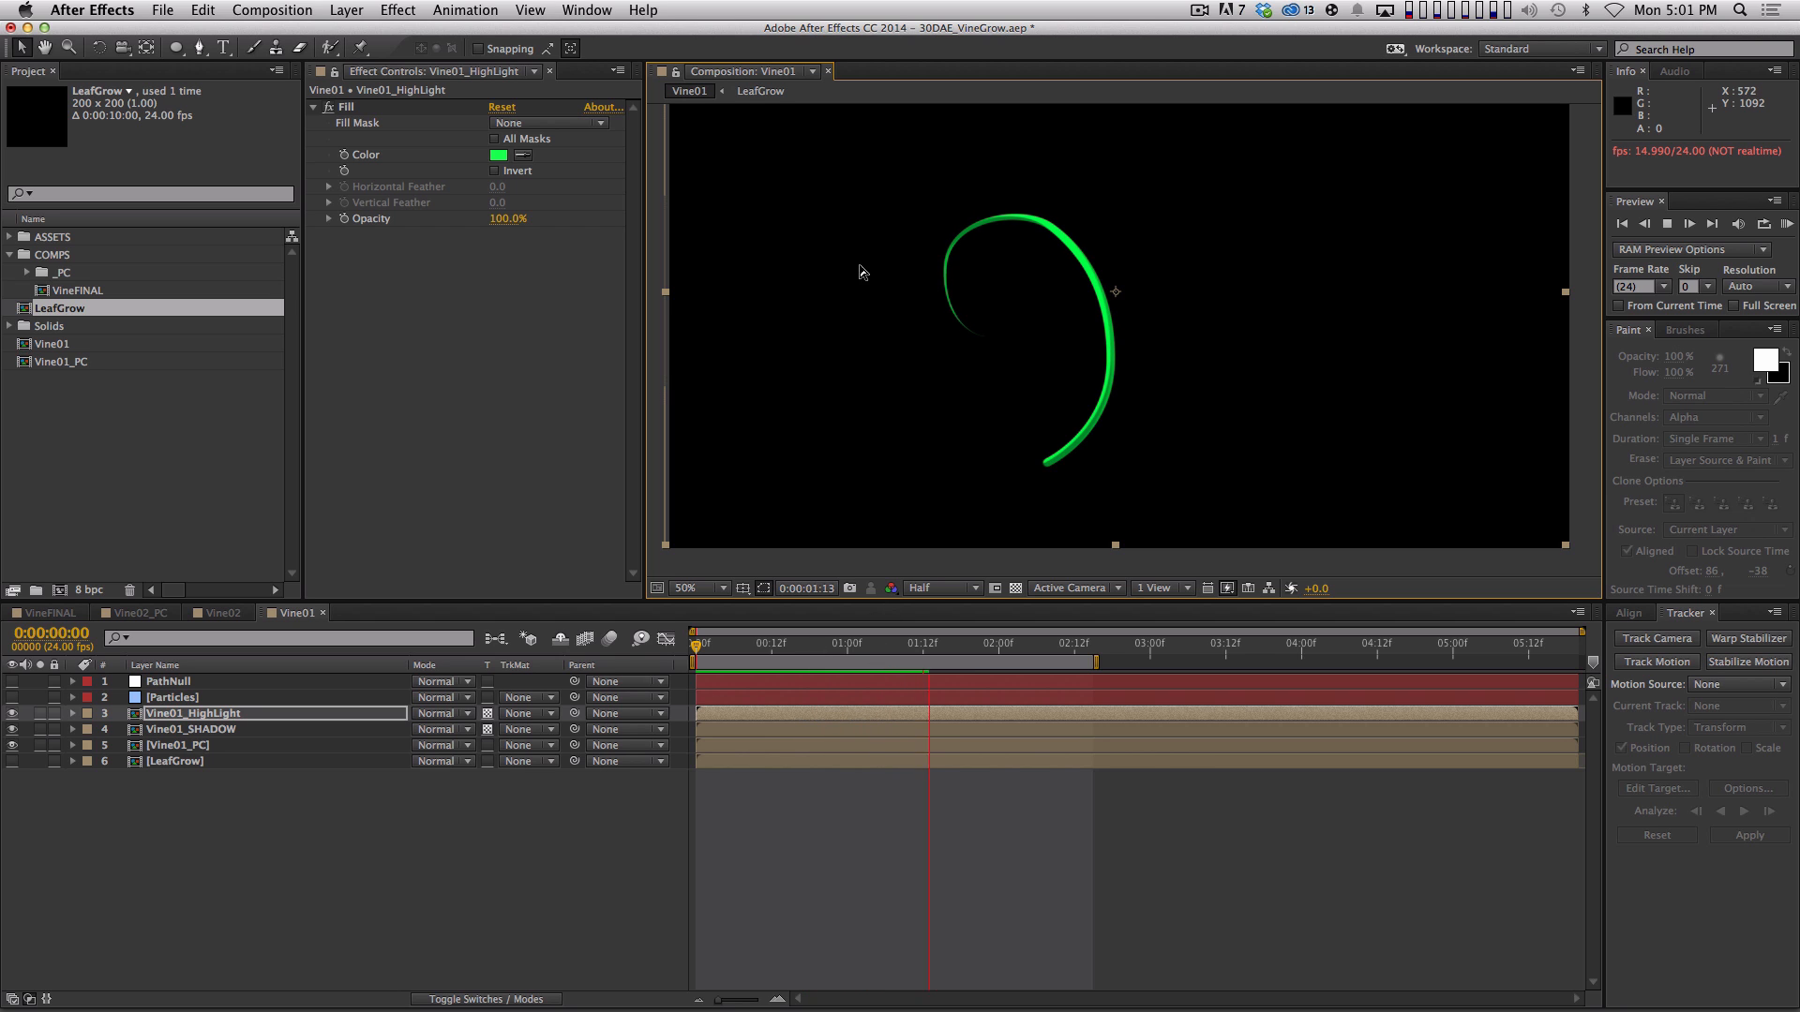
{"action": "key", "text": "space"}
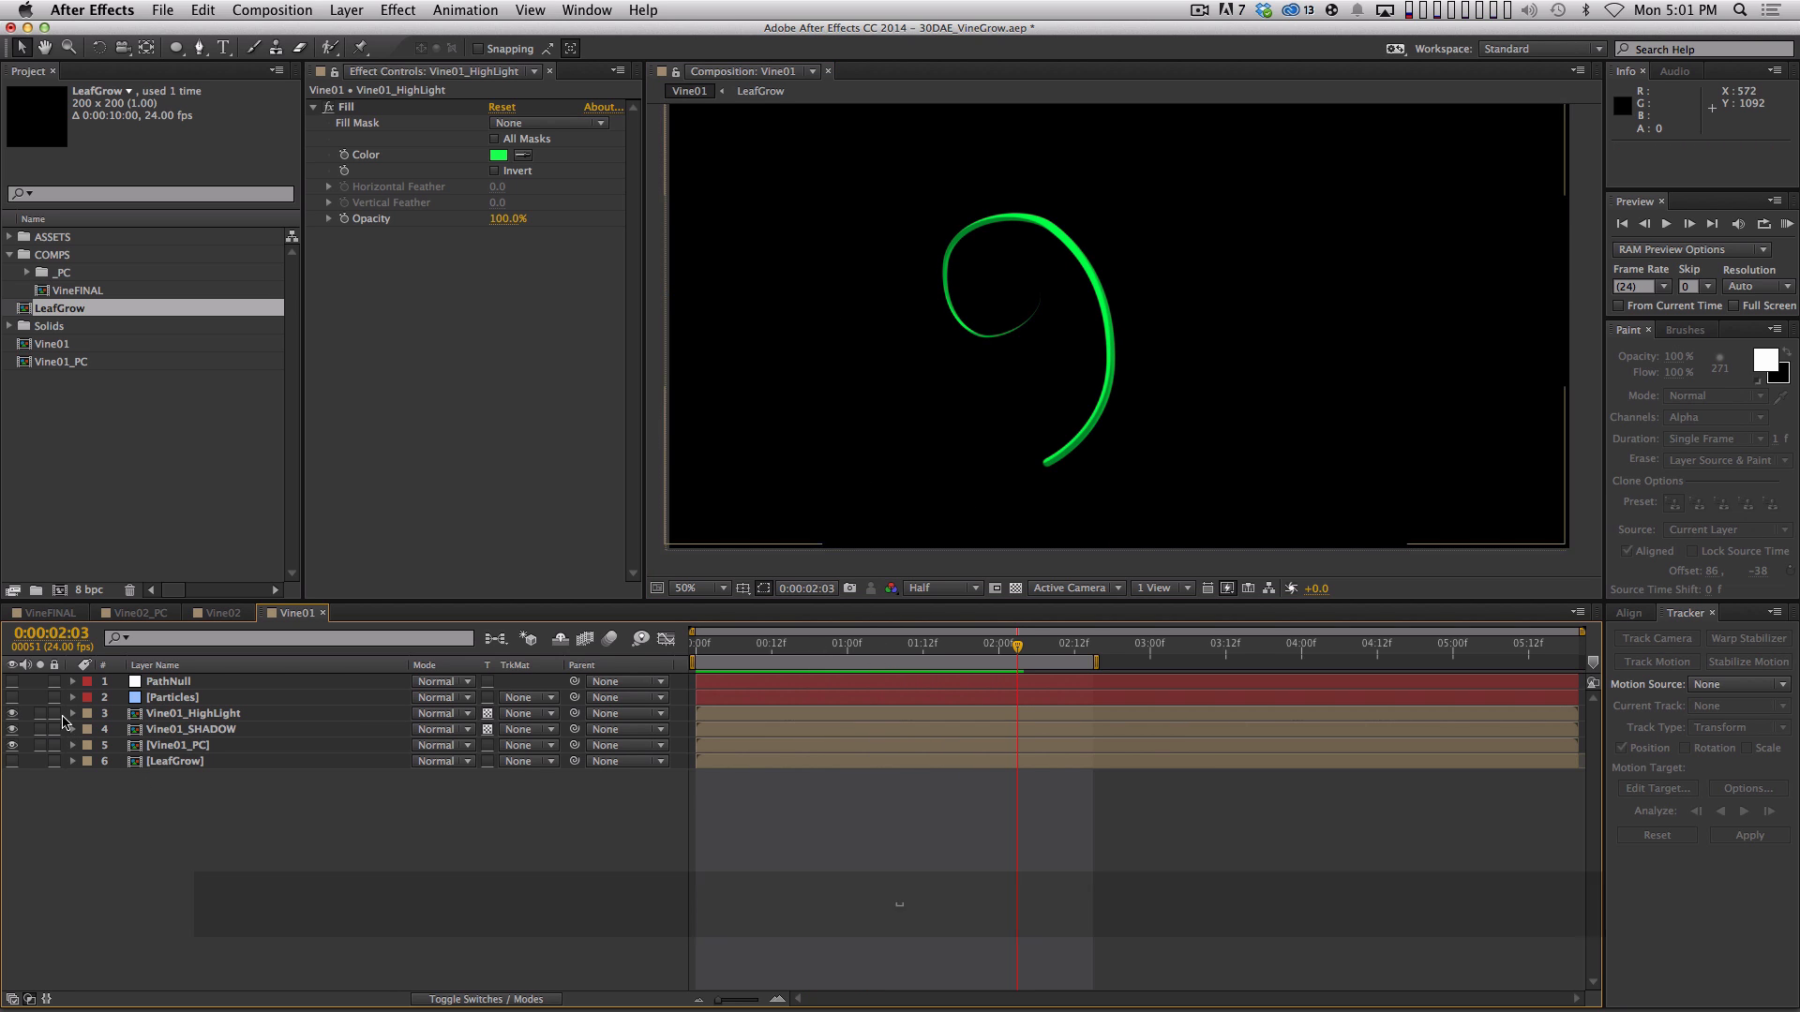
Make the Particles layer visible, select it and go to 0:00:01:12 to check the leaves along the vine
{"action": "left_click", "coordinate": [12, 697]}
{"action": "left_click", "coordinate": [210, 698]}
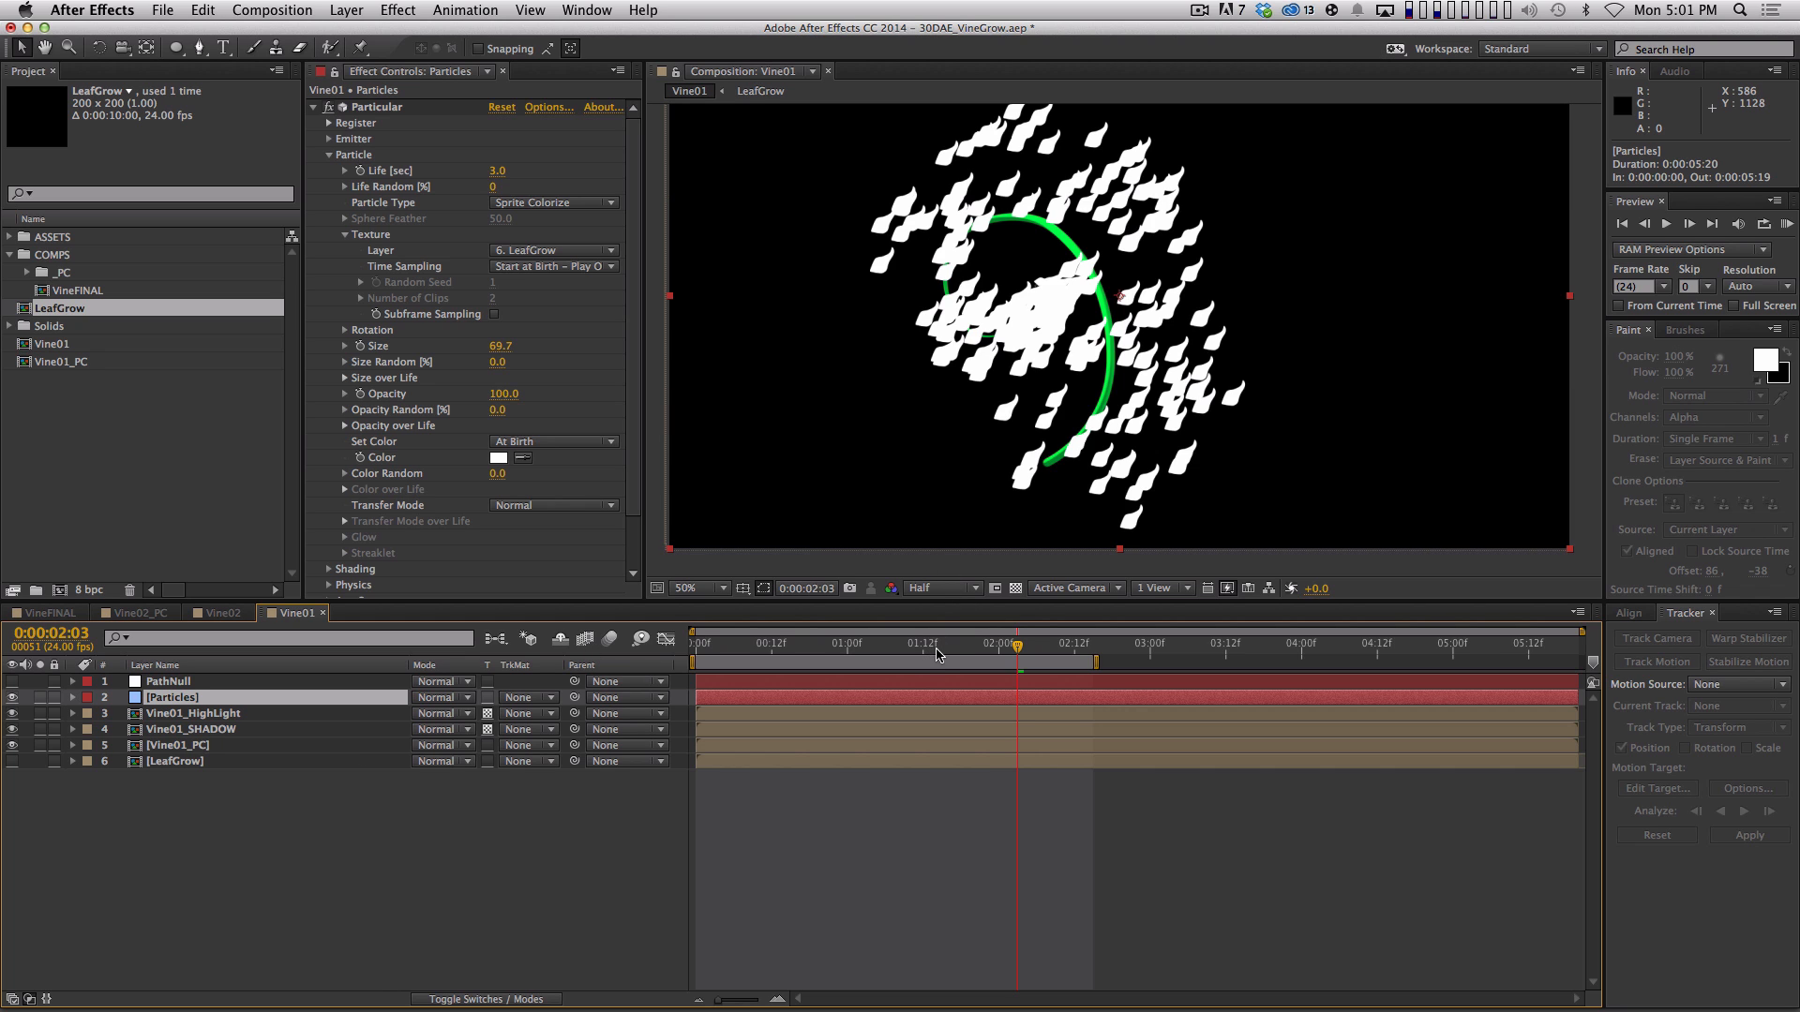
{"action": "left_click_drag", "start_coordinate": [790, 651], "coordinate": [923, 666]}
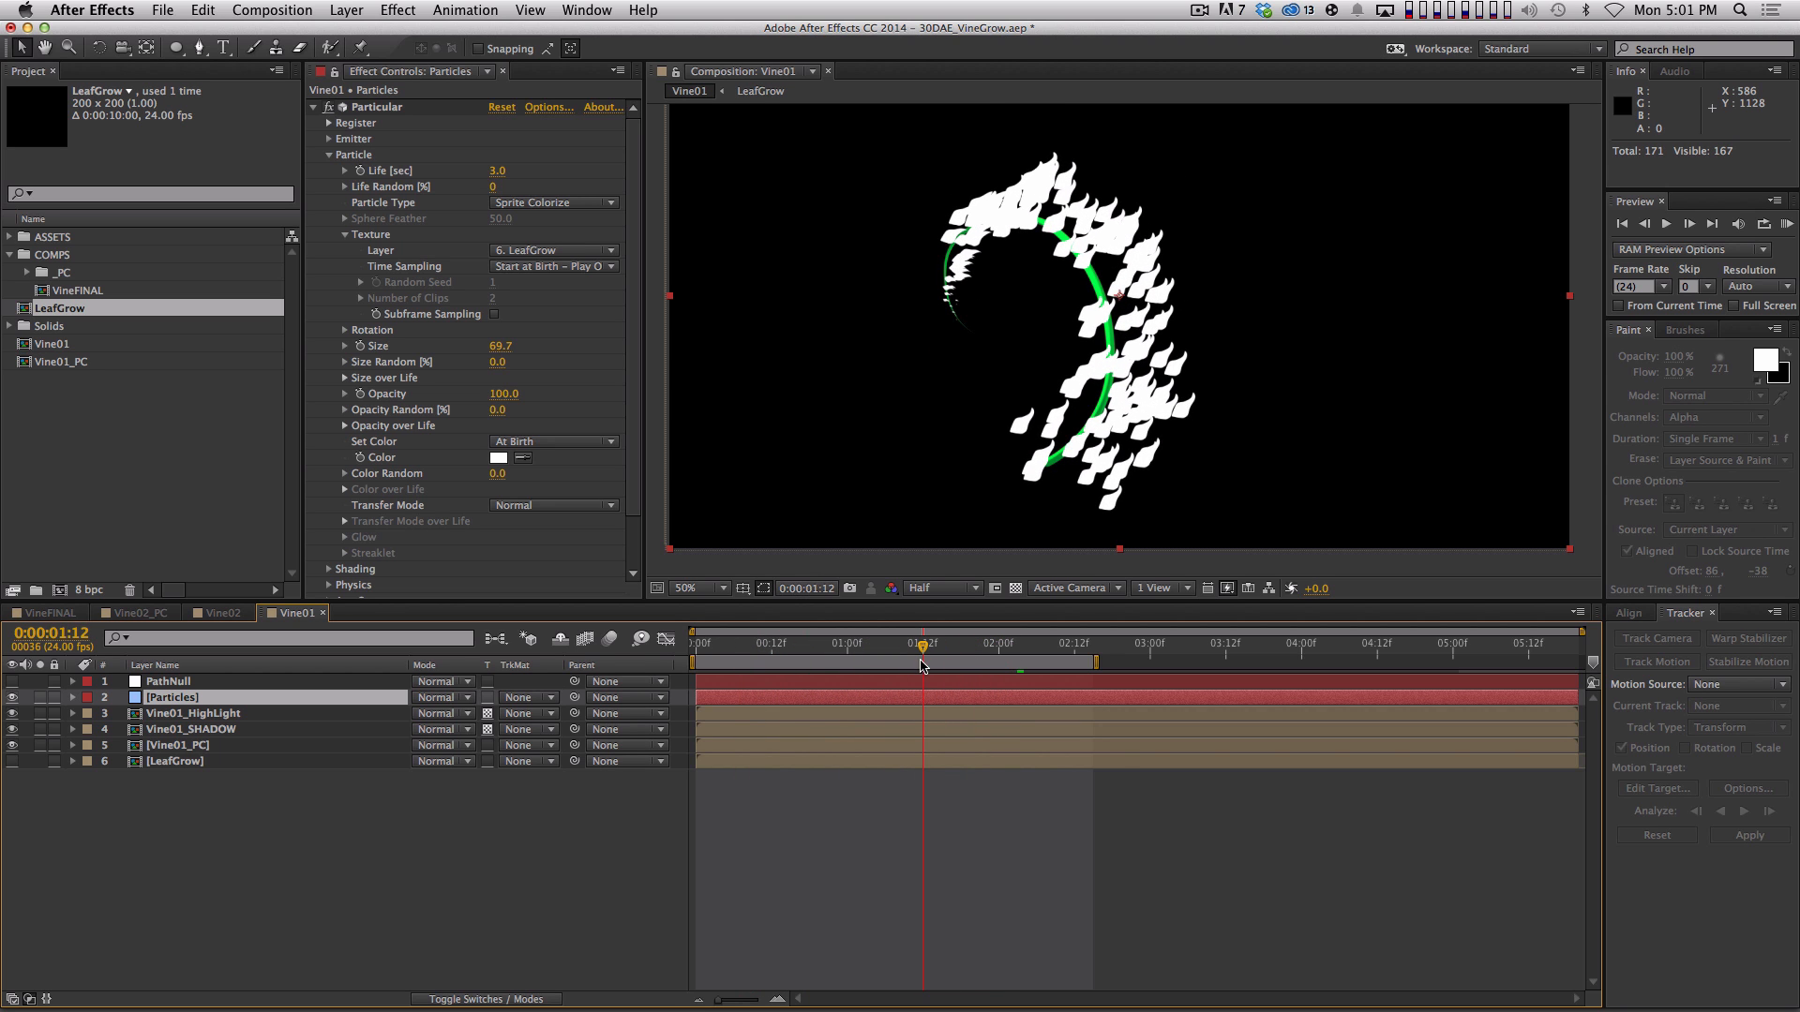
Set Velocity and Velocity Random to 0 in the Particles layer's Particular emitter settings
{"action": "left_click", "coordinate": [330, 156]}
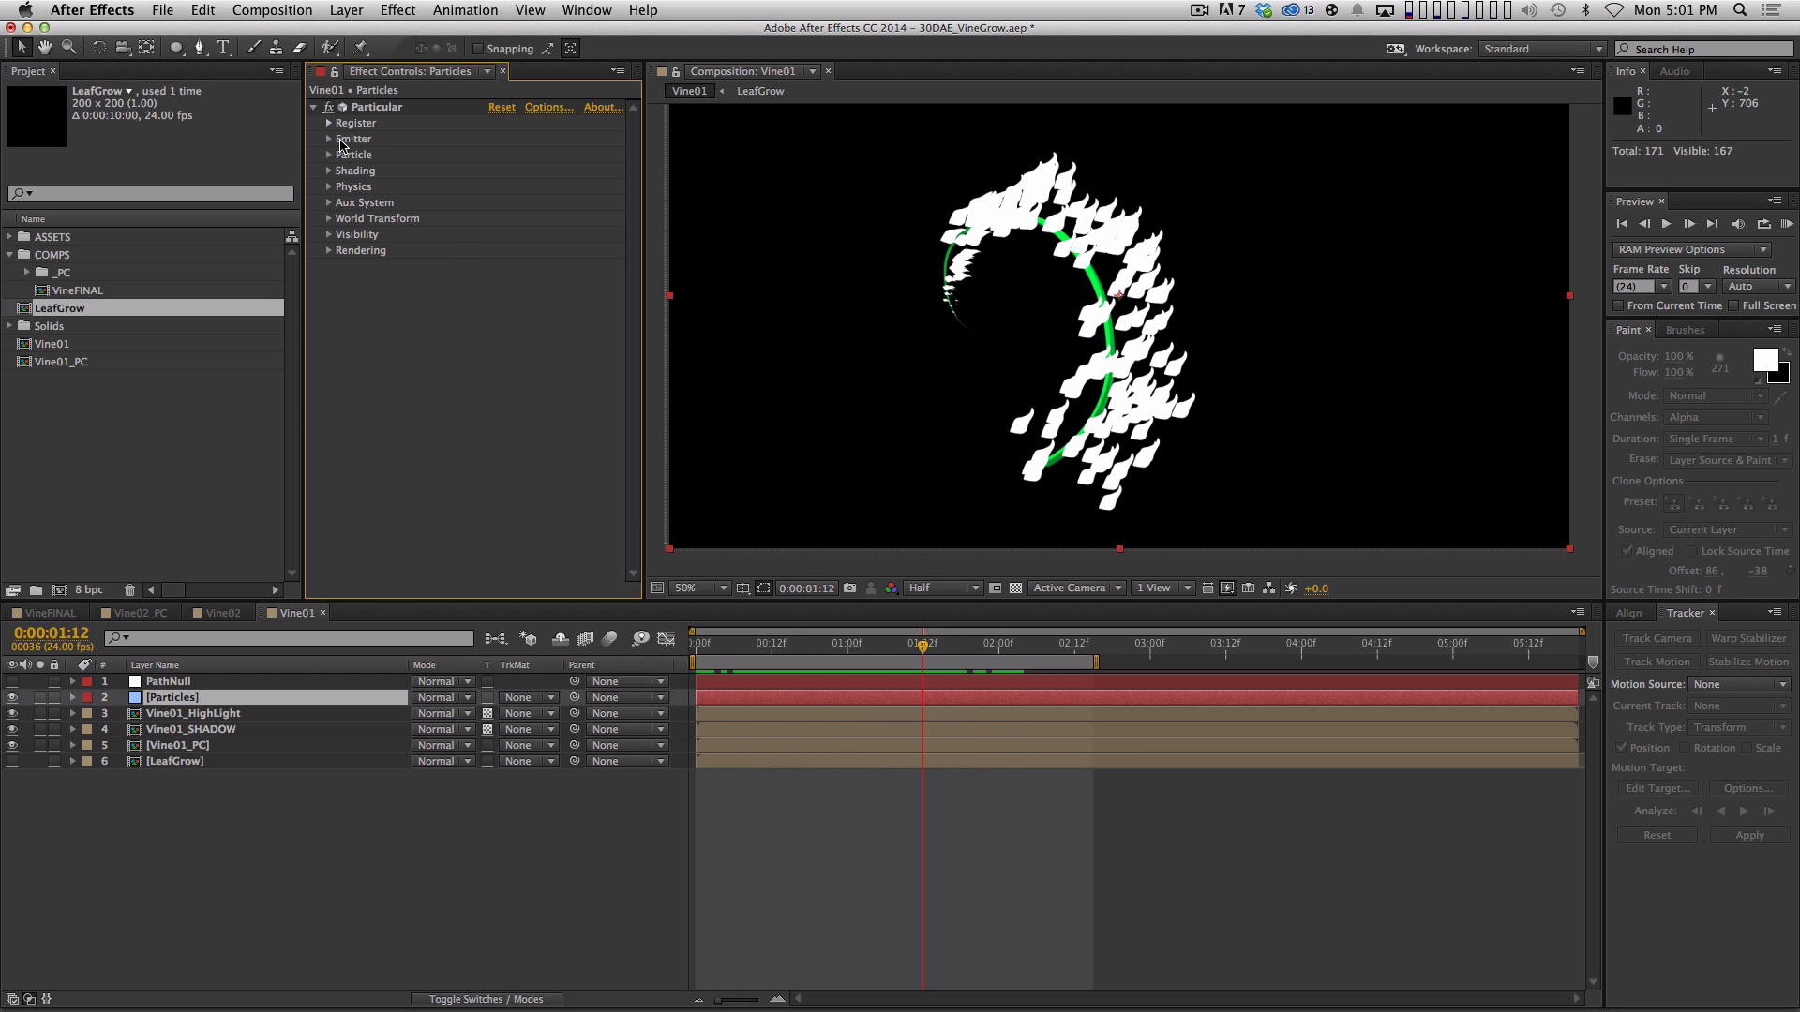
{"action": "left_click", "coordinate": [328, 140]}
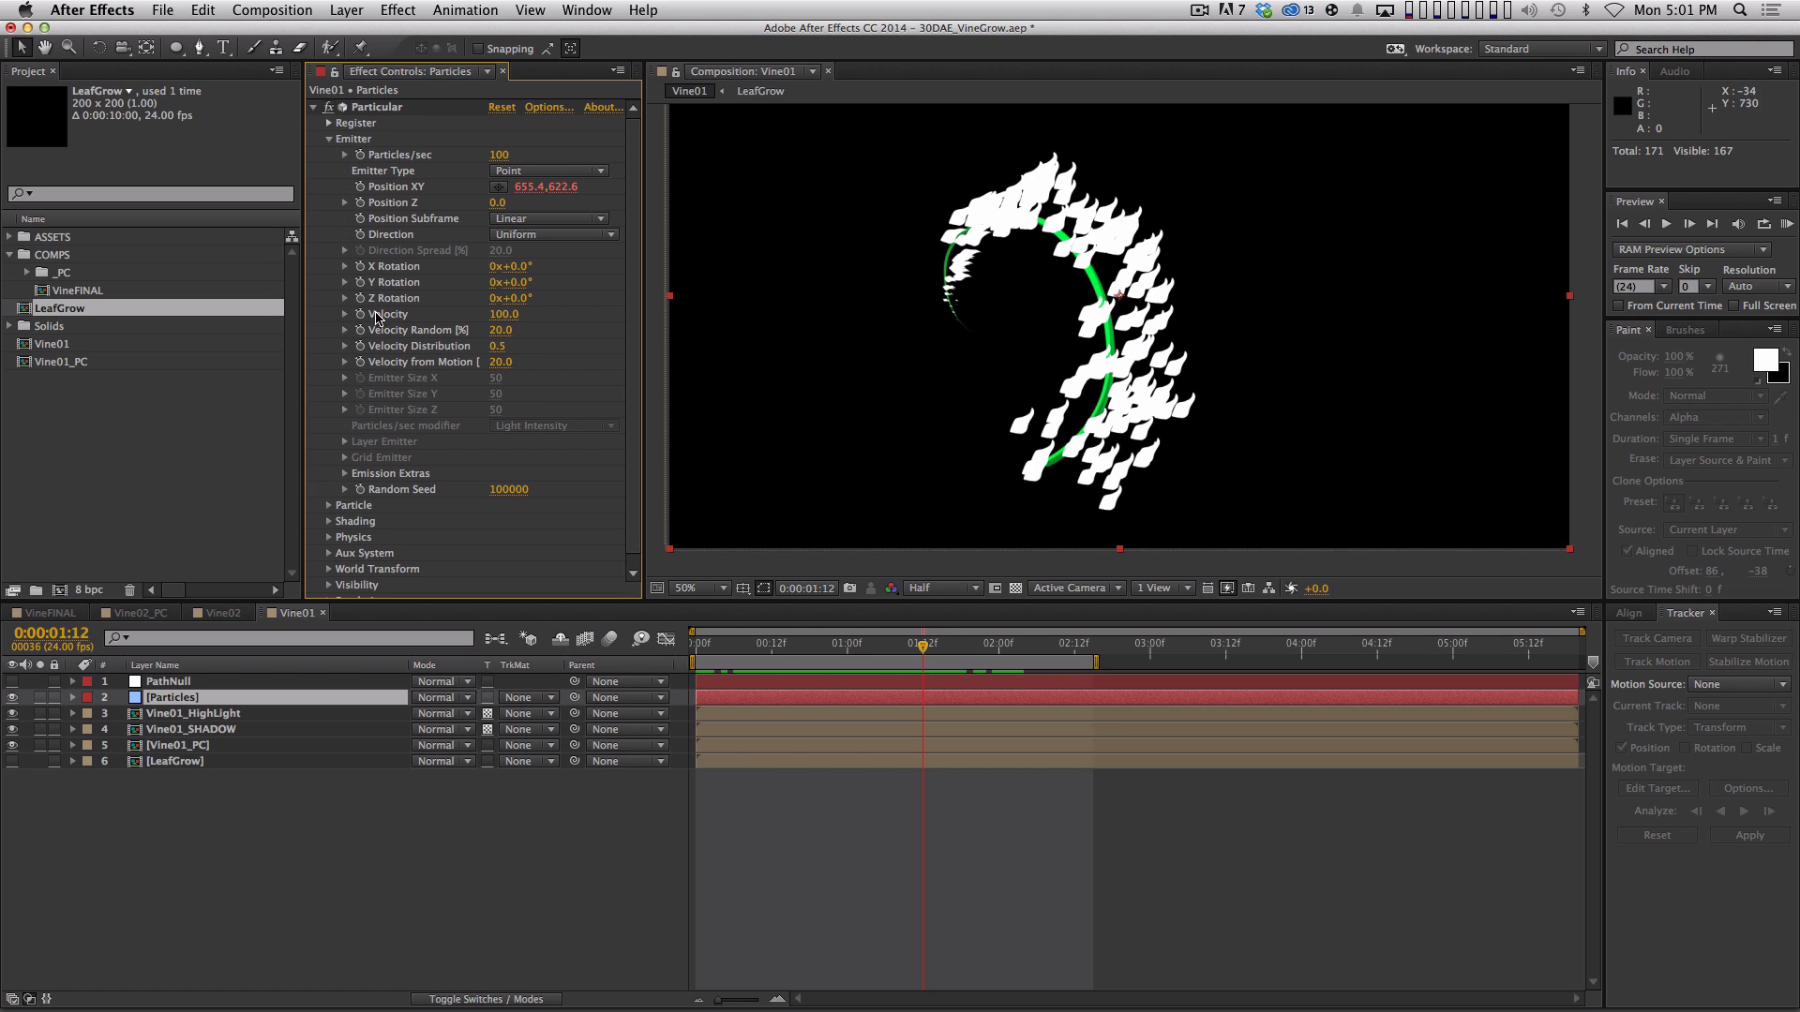
{"action": "left_click", "coordinate": [497, 314]}
{"action": "type", "text": "0"}
{"action": "key", "text": "Return"}
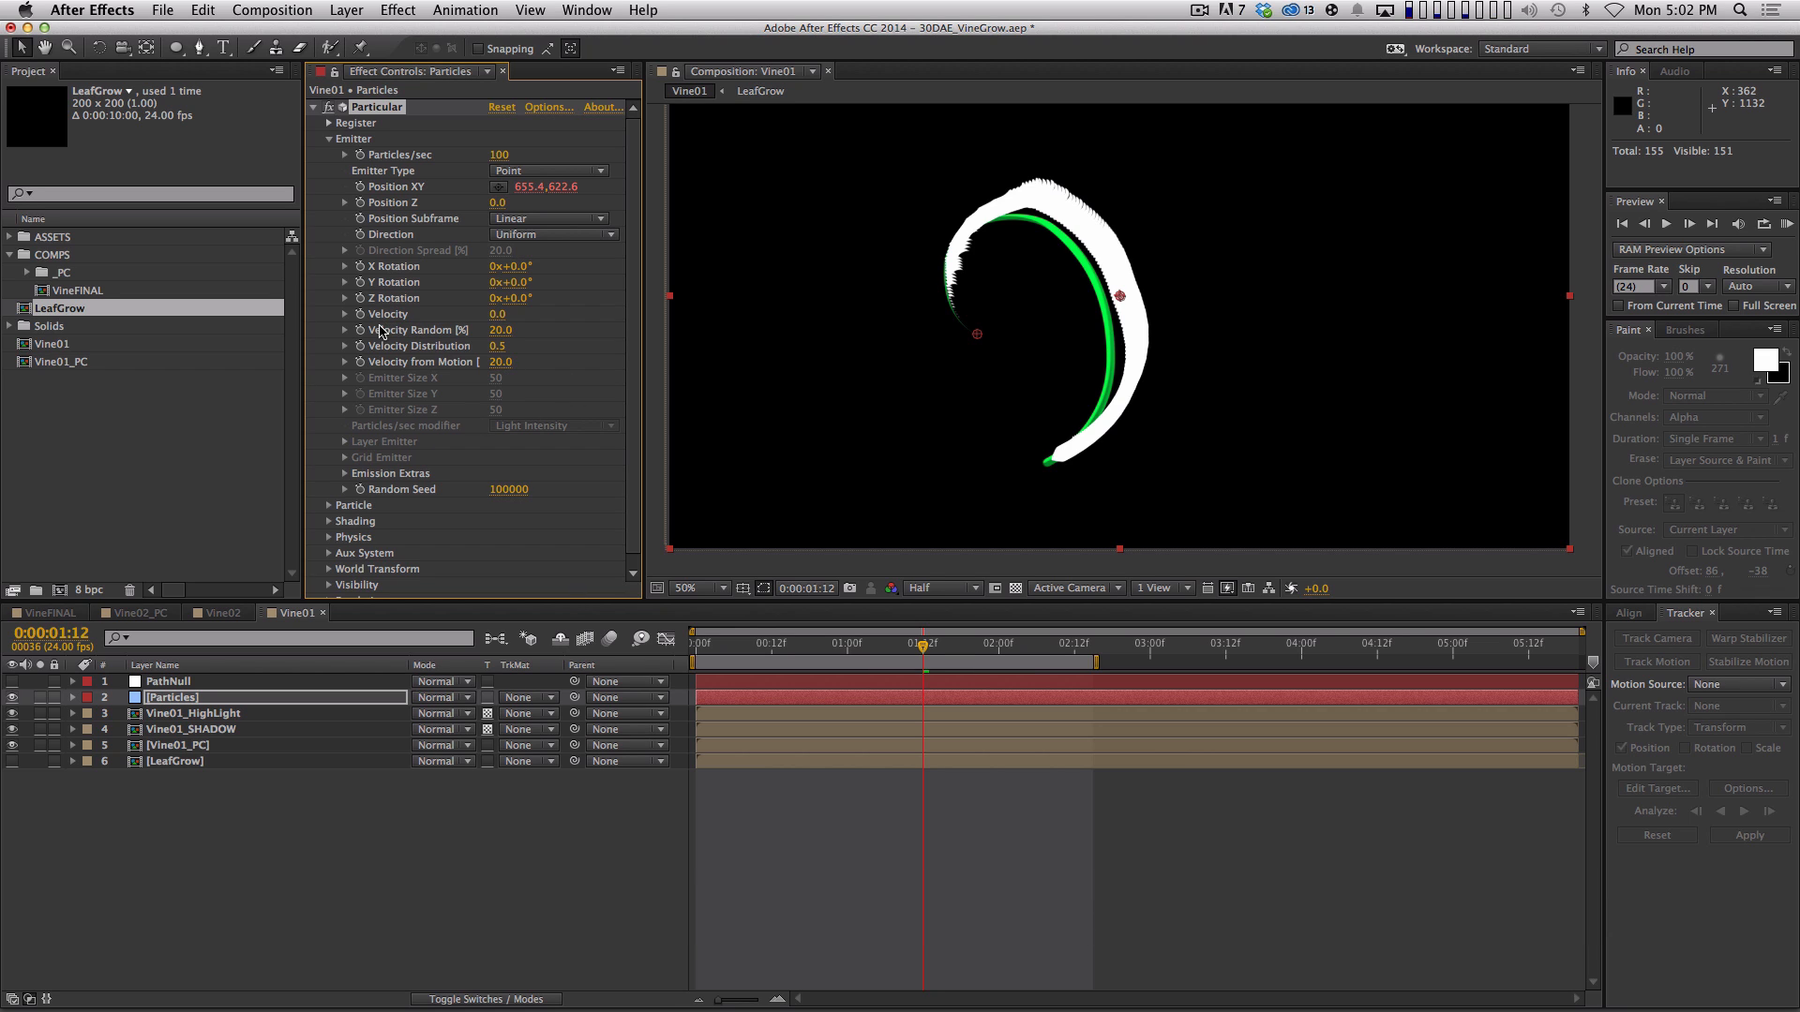
{"action": "left_click", "coordinate": [497, 330]}
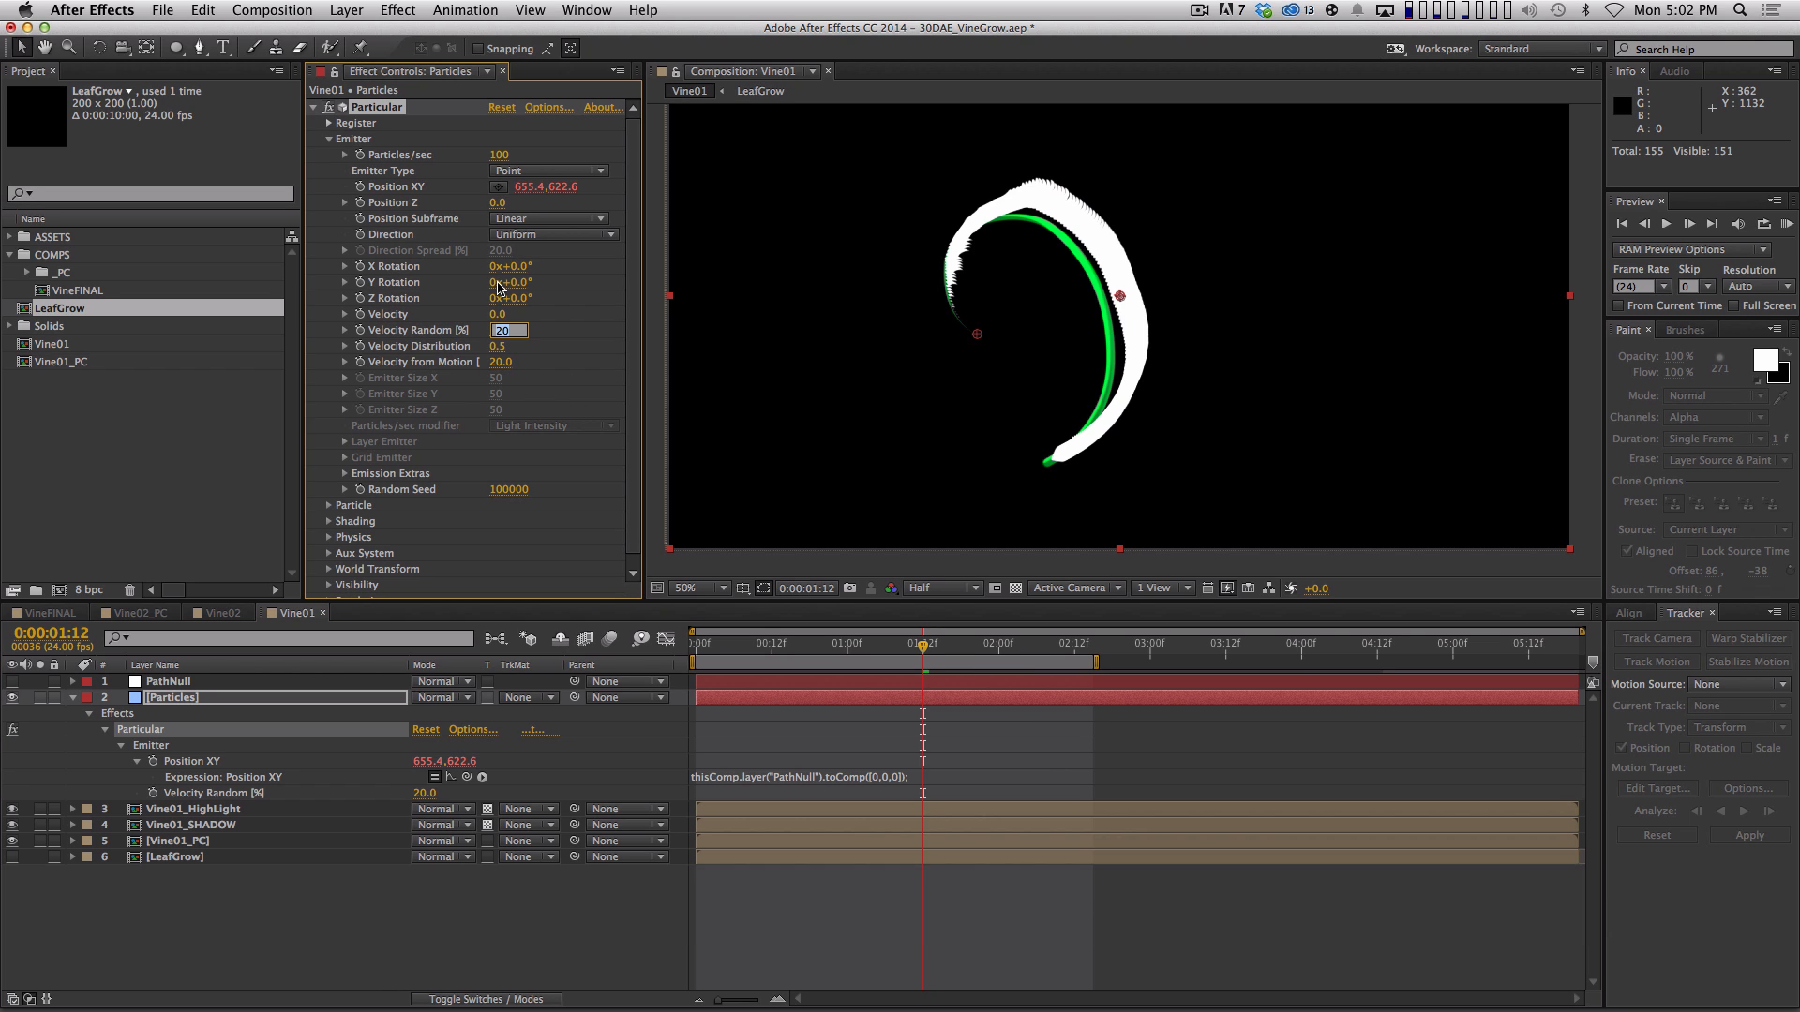
{"action": "type", "text": "0"}
{"action": "key", "text": "Return"}
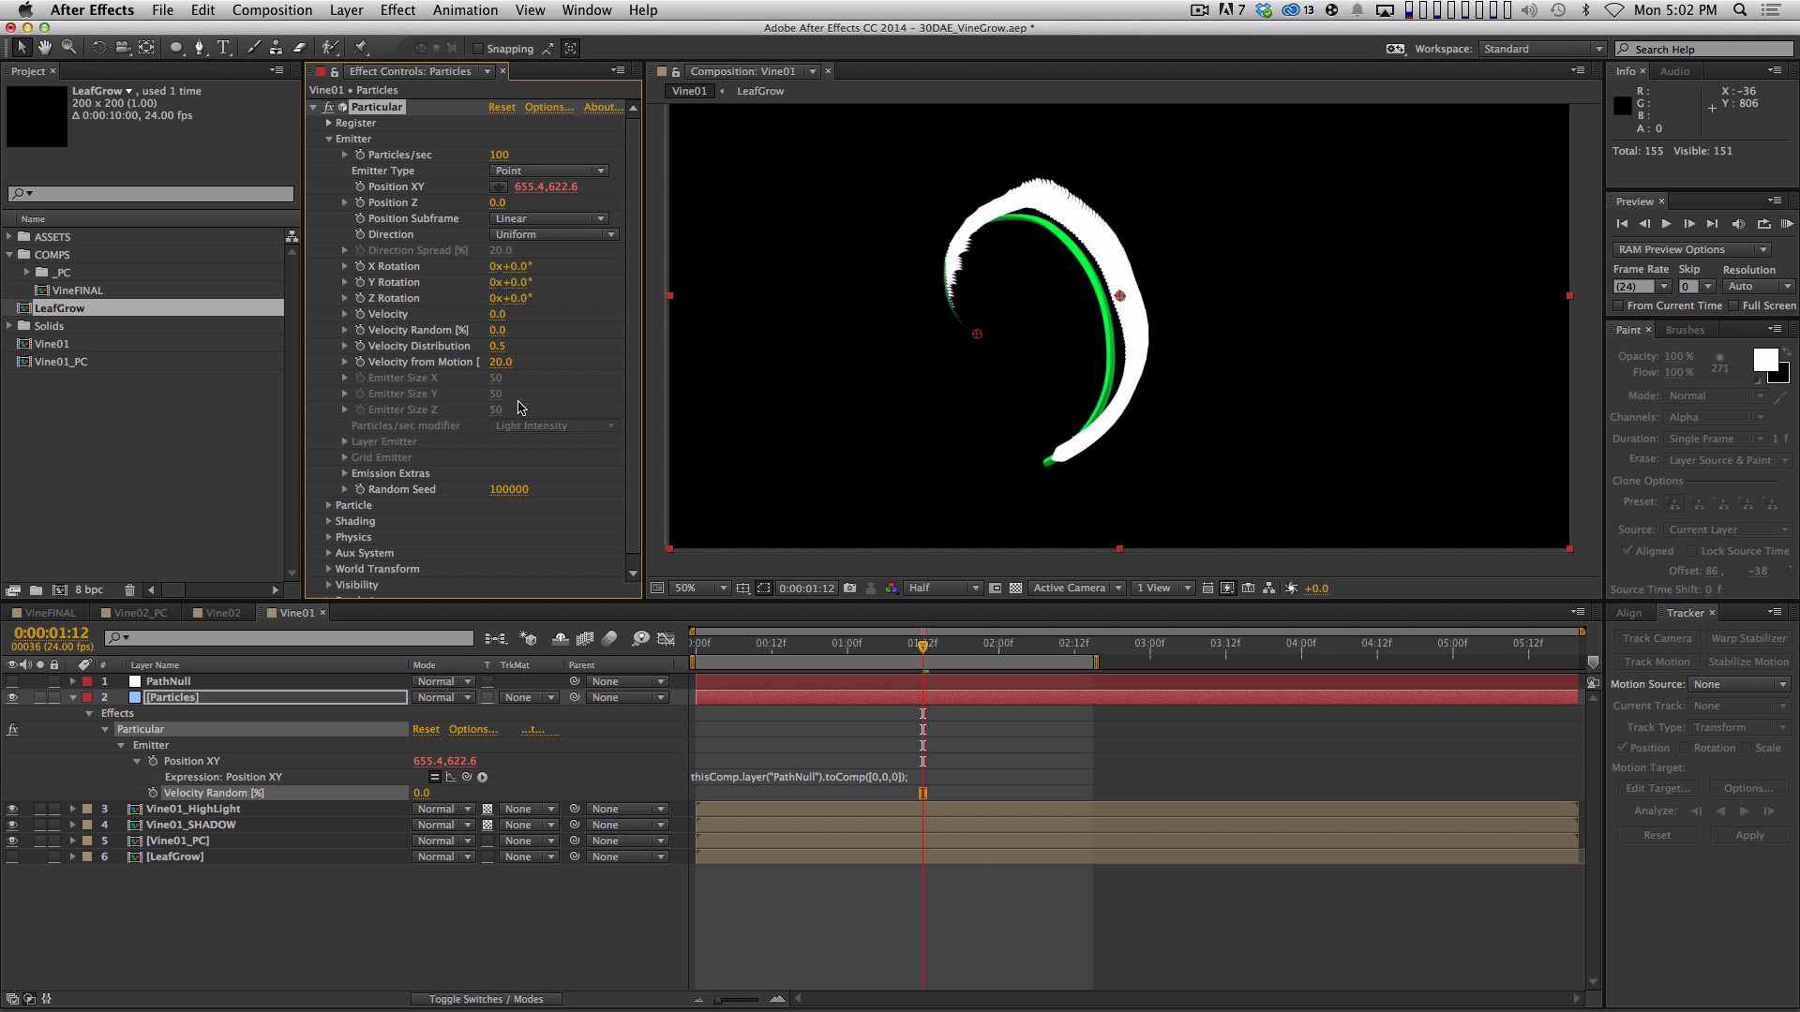
Review the leaf motion over time, set the emitter's Velocity from Motion to 0 and play the result
{"action": "mouse_move", "coordinate": [854, 647]}
{"action": "left_mouse_down"}
{"action": "mouse_move", "coordinate": [755, 645]}
{"action": "mouse_move", "coordinate": [1129, 645]}
{"action": "mouse_move", "coordinate": [799, 634]}
{"action": "left_mouse_up"}
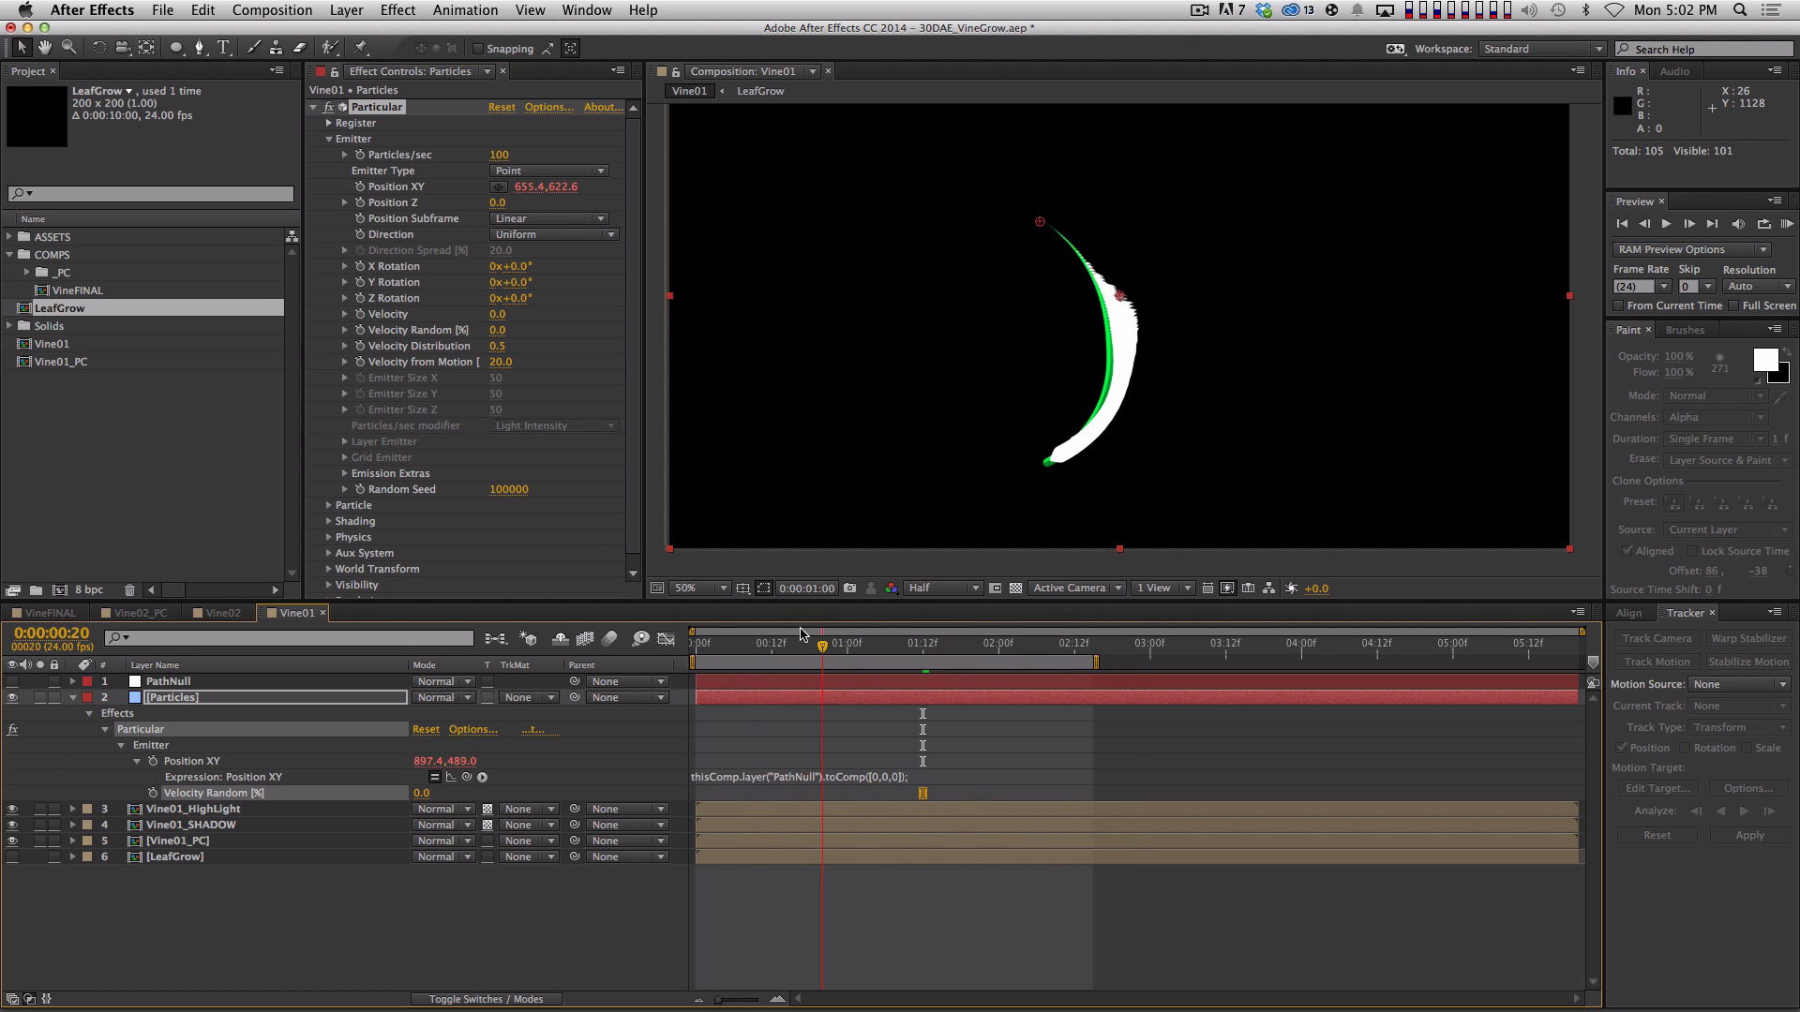
{"action": "key", "text": "space"}
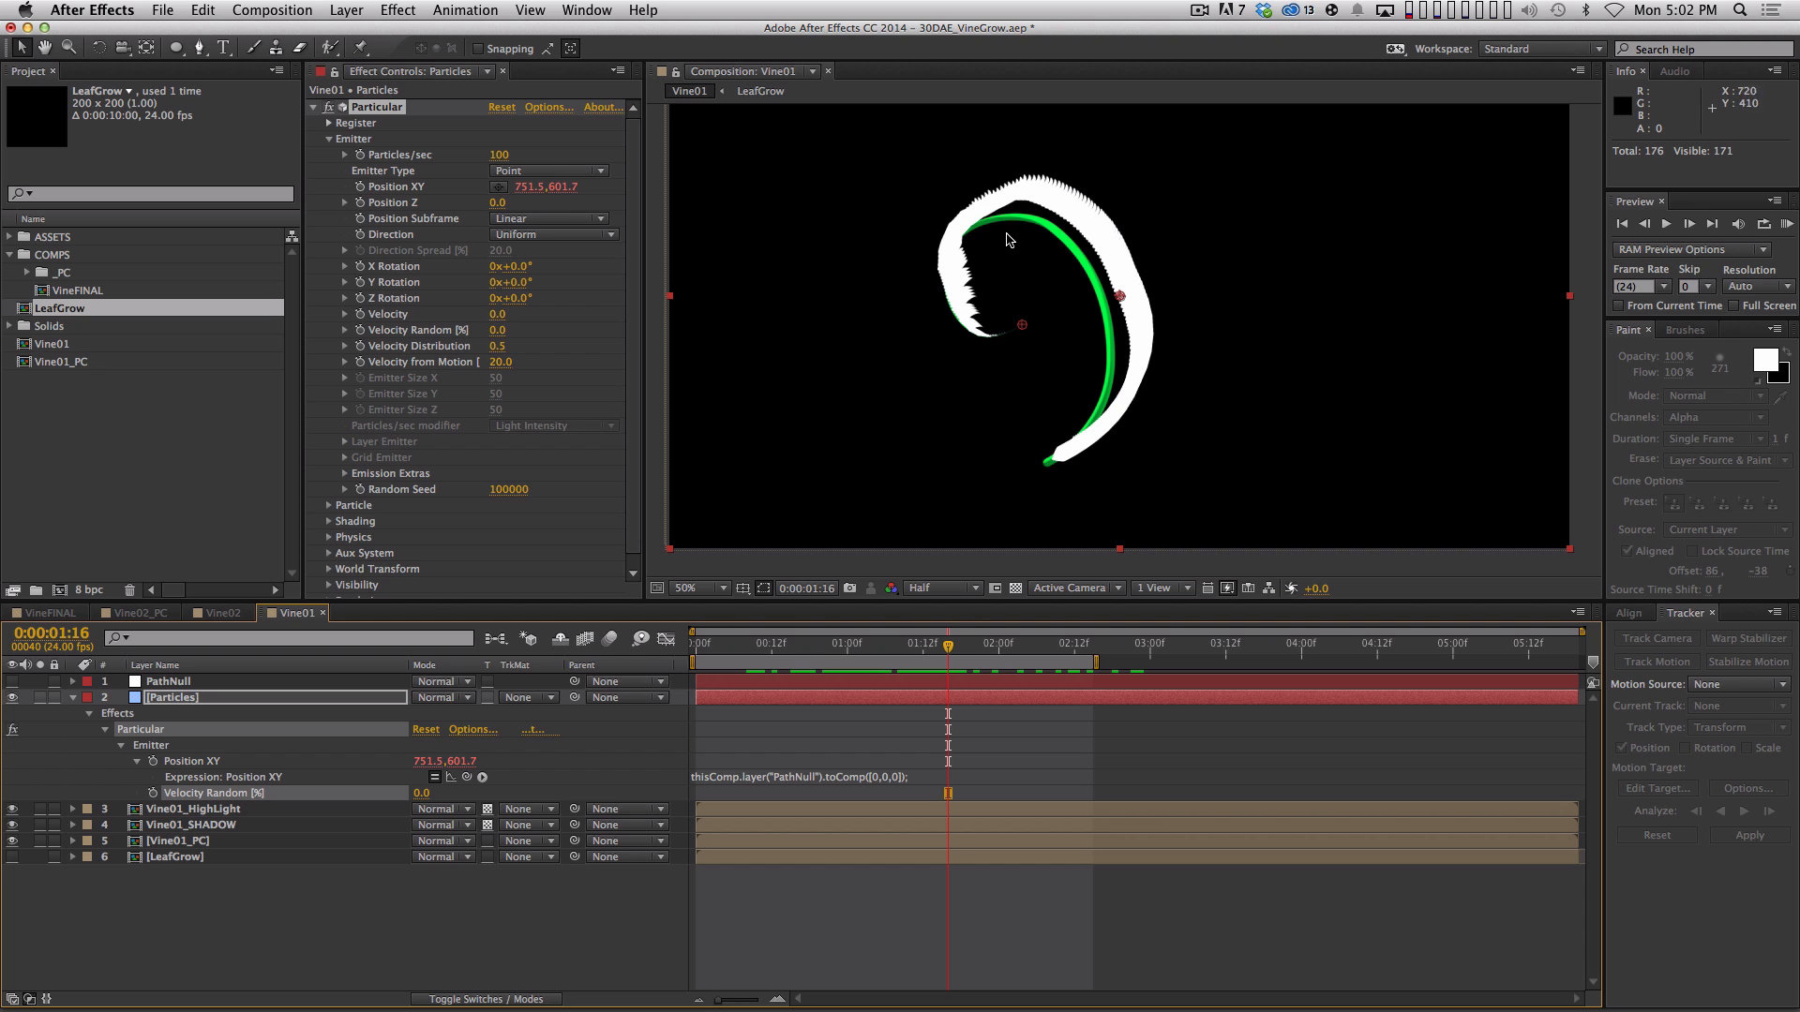
{"action": "left_click_drag", "start_coordinate": [955, 632], "coordinate": [704, 600]}
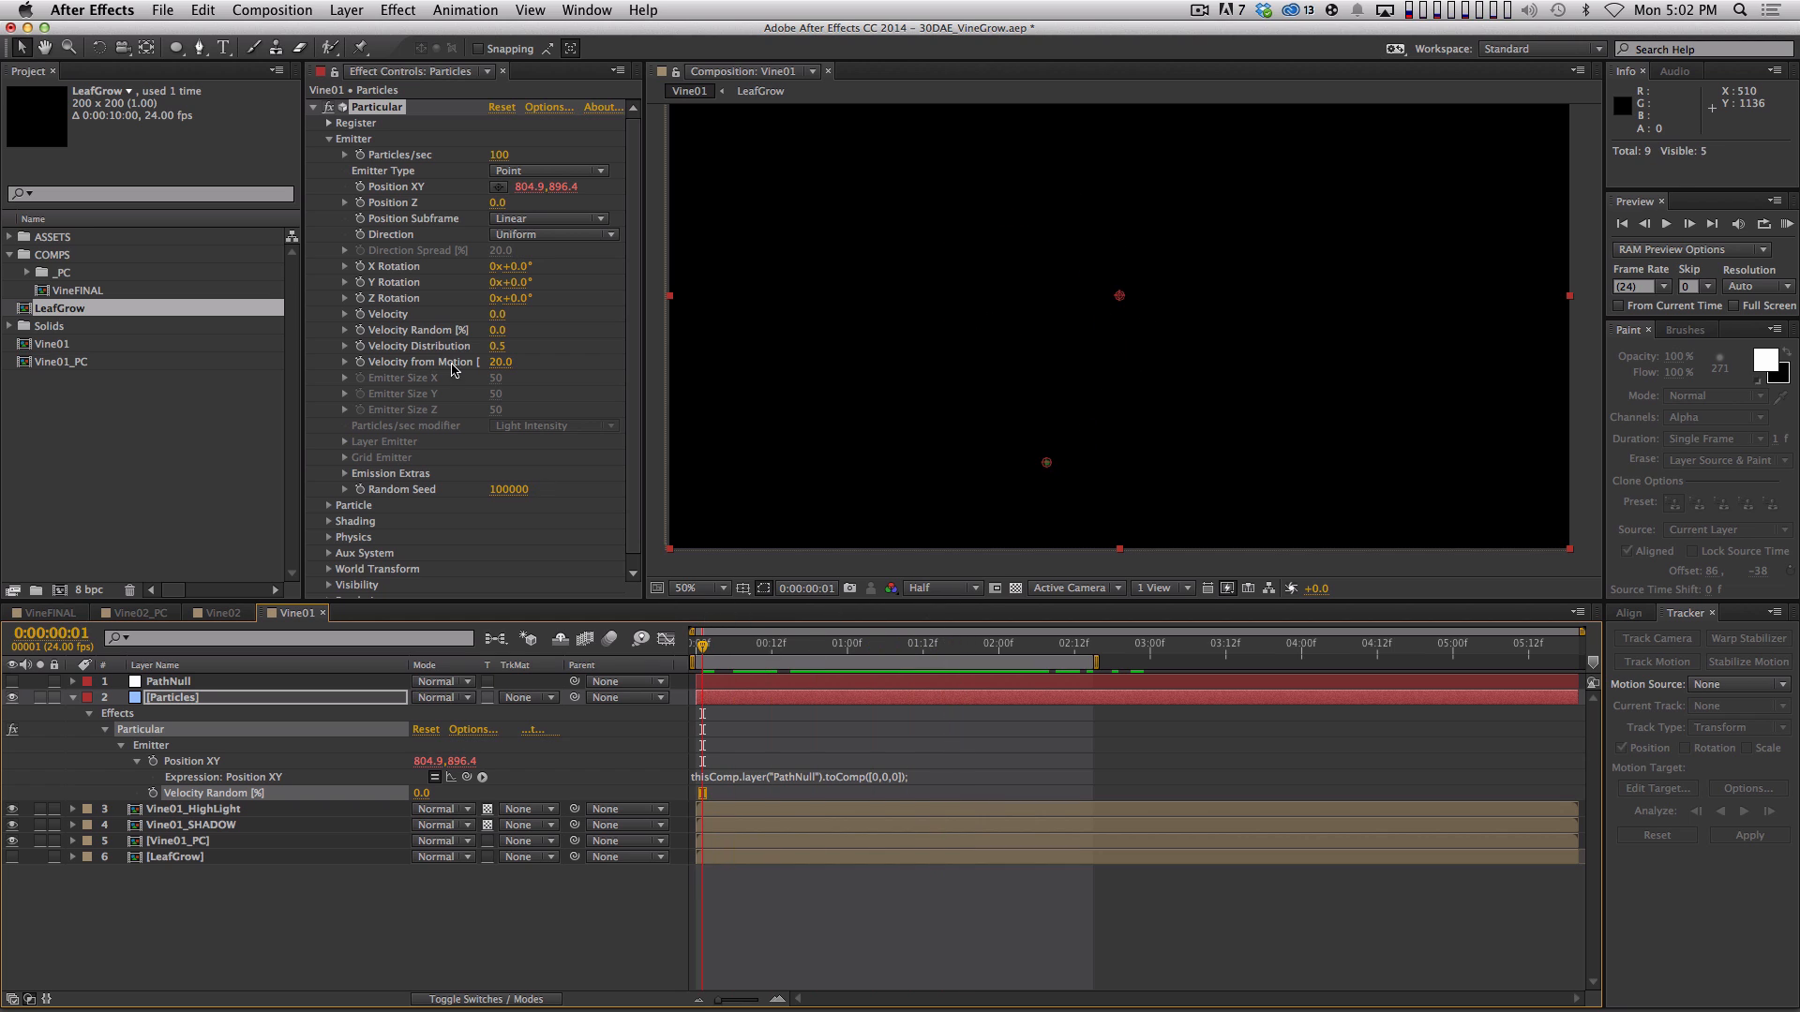
{"action": "left_click", "coordinate": [499, 362]}
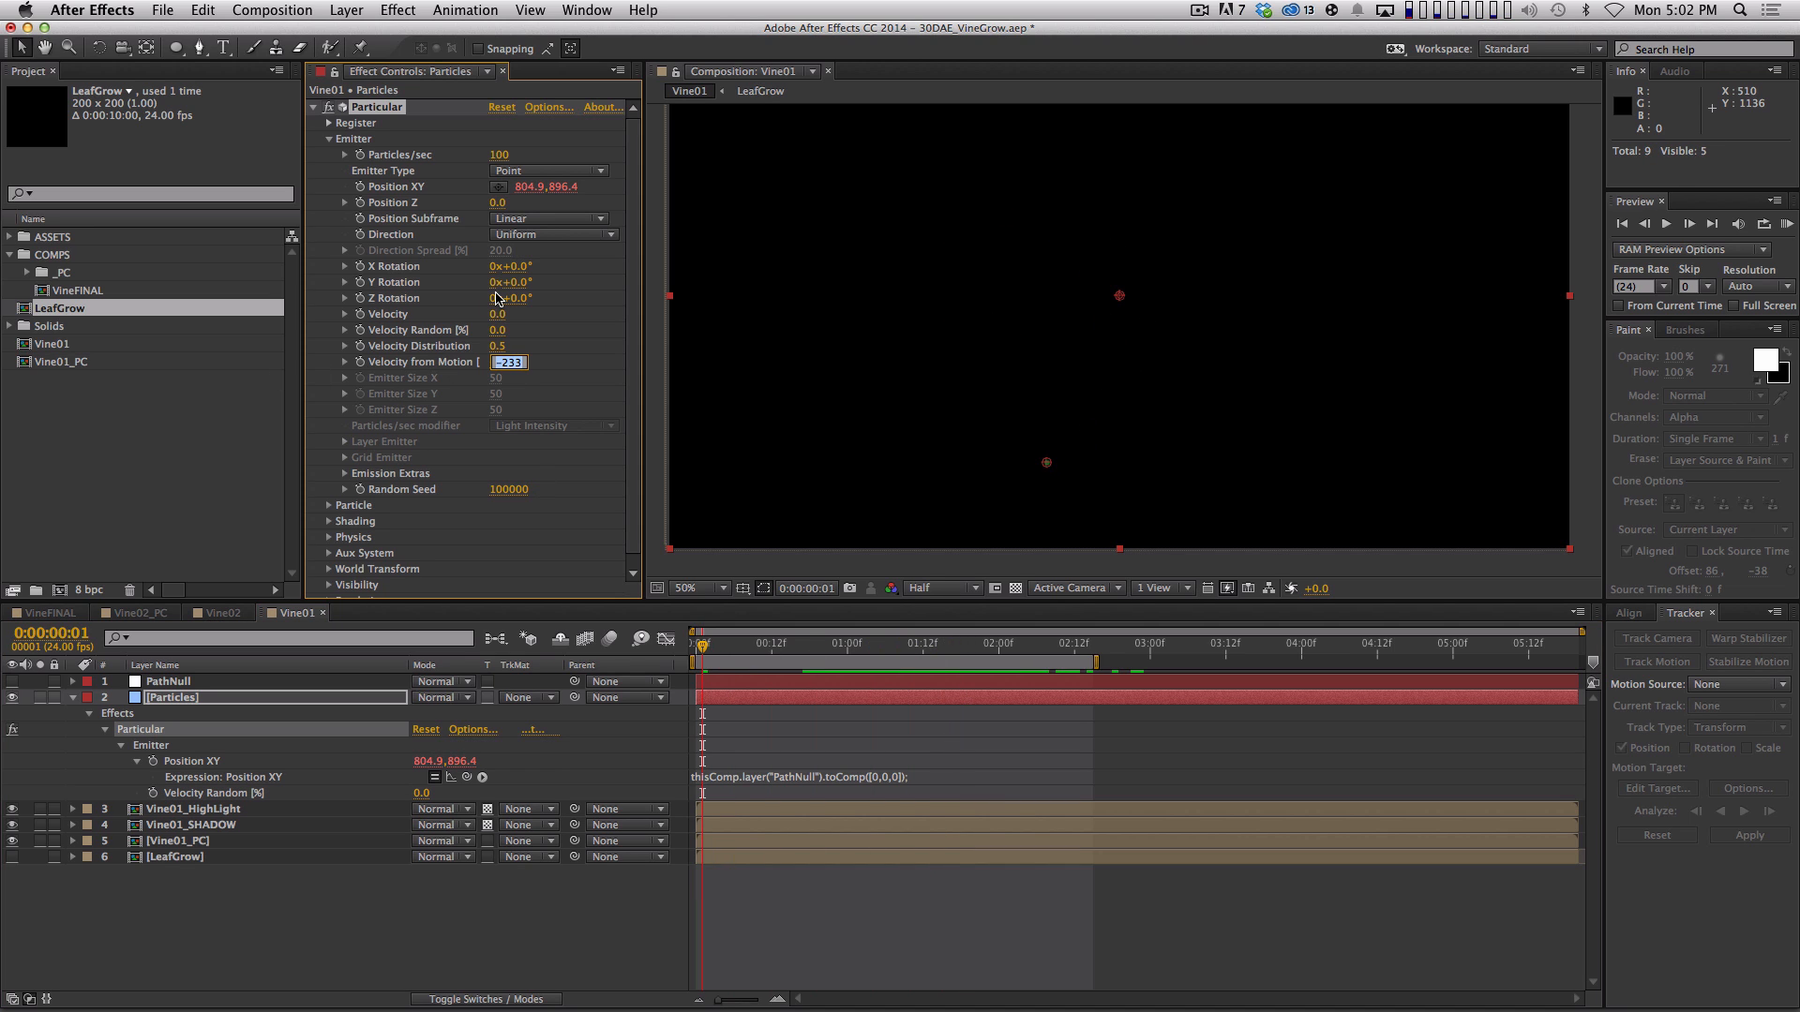
{"action": "type", "text": "0"}
{"action": "key", "text": "Return"}
{"action": "key", "text": "space"}
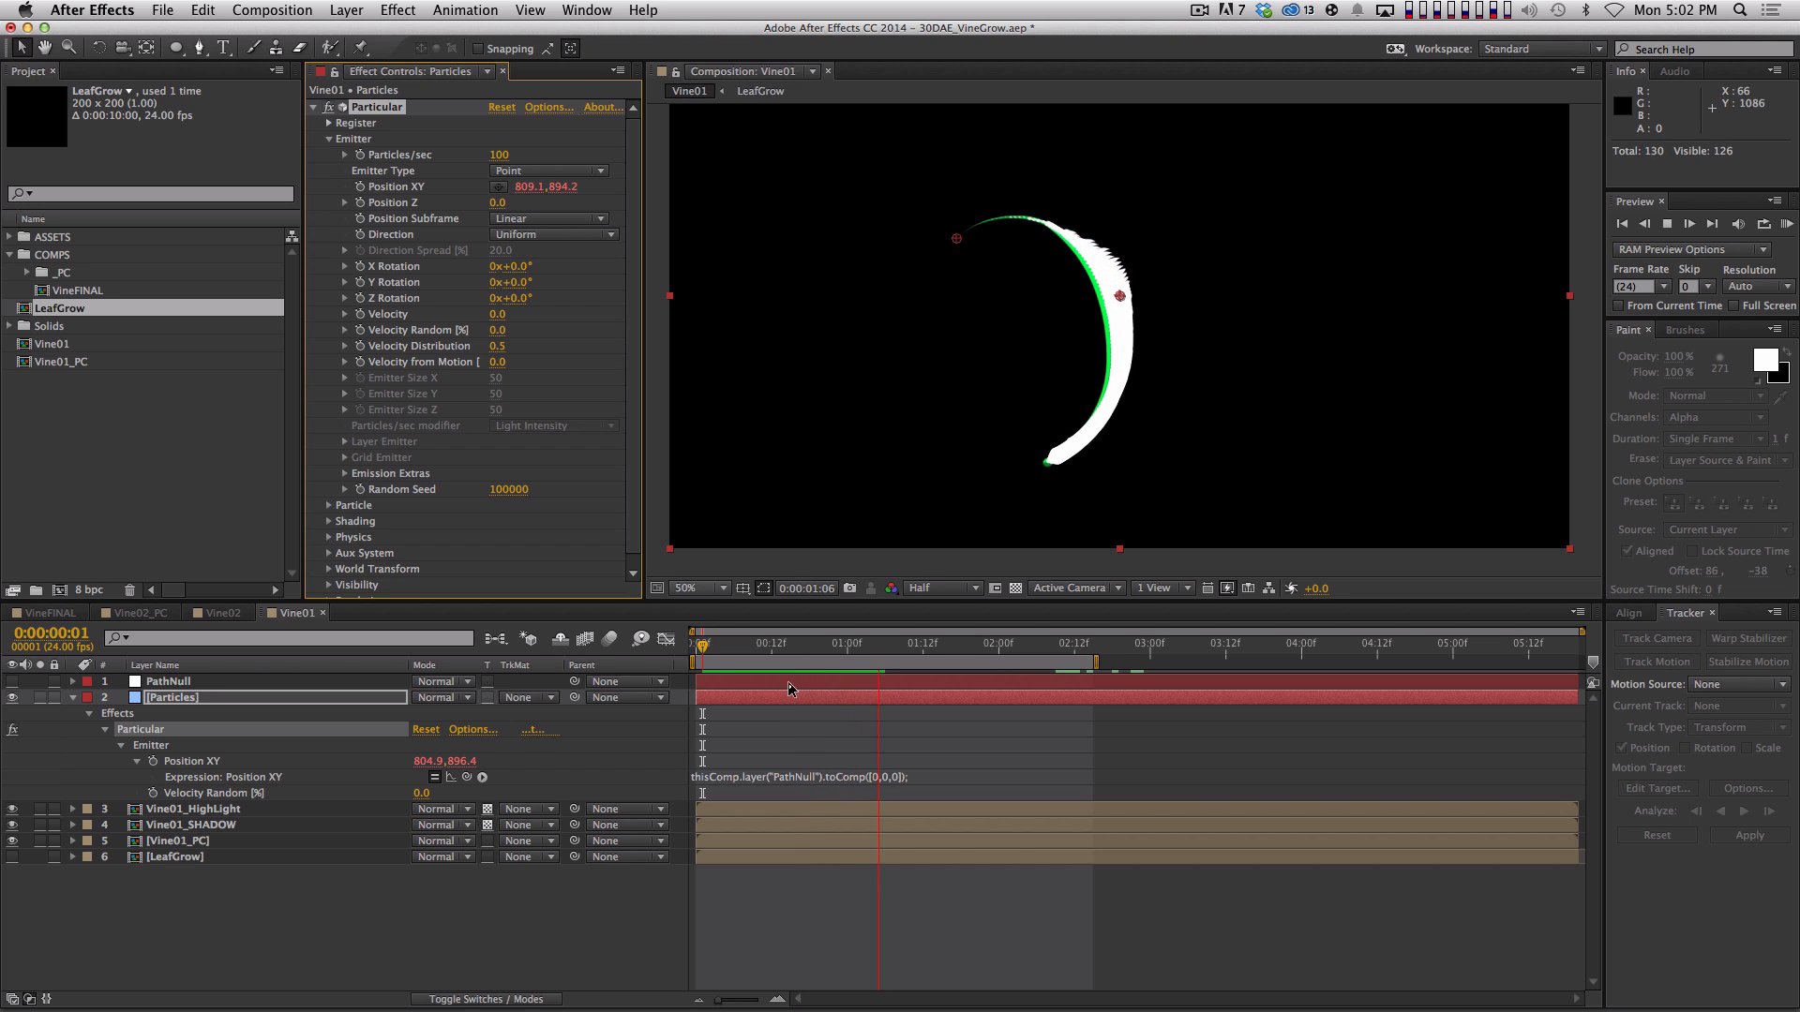
{"action": "key", "text": "space"}
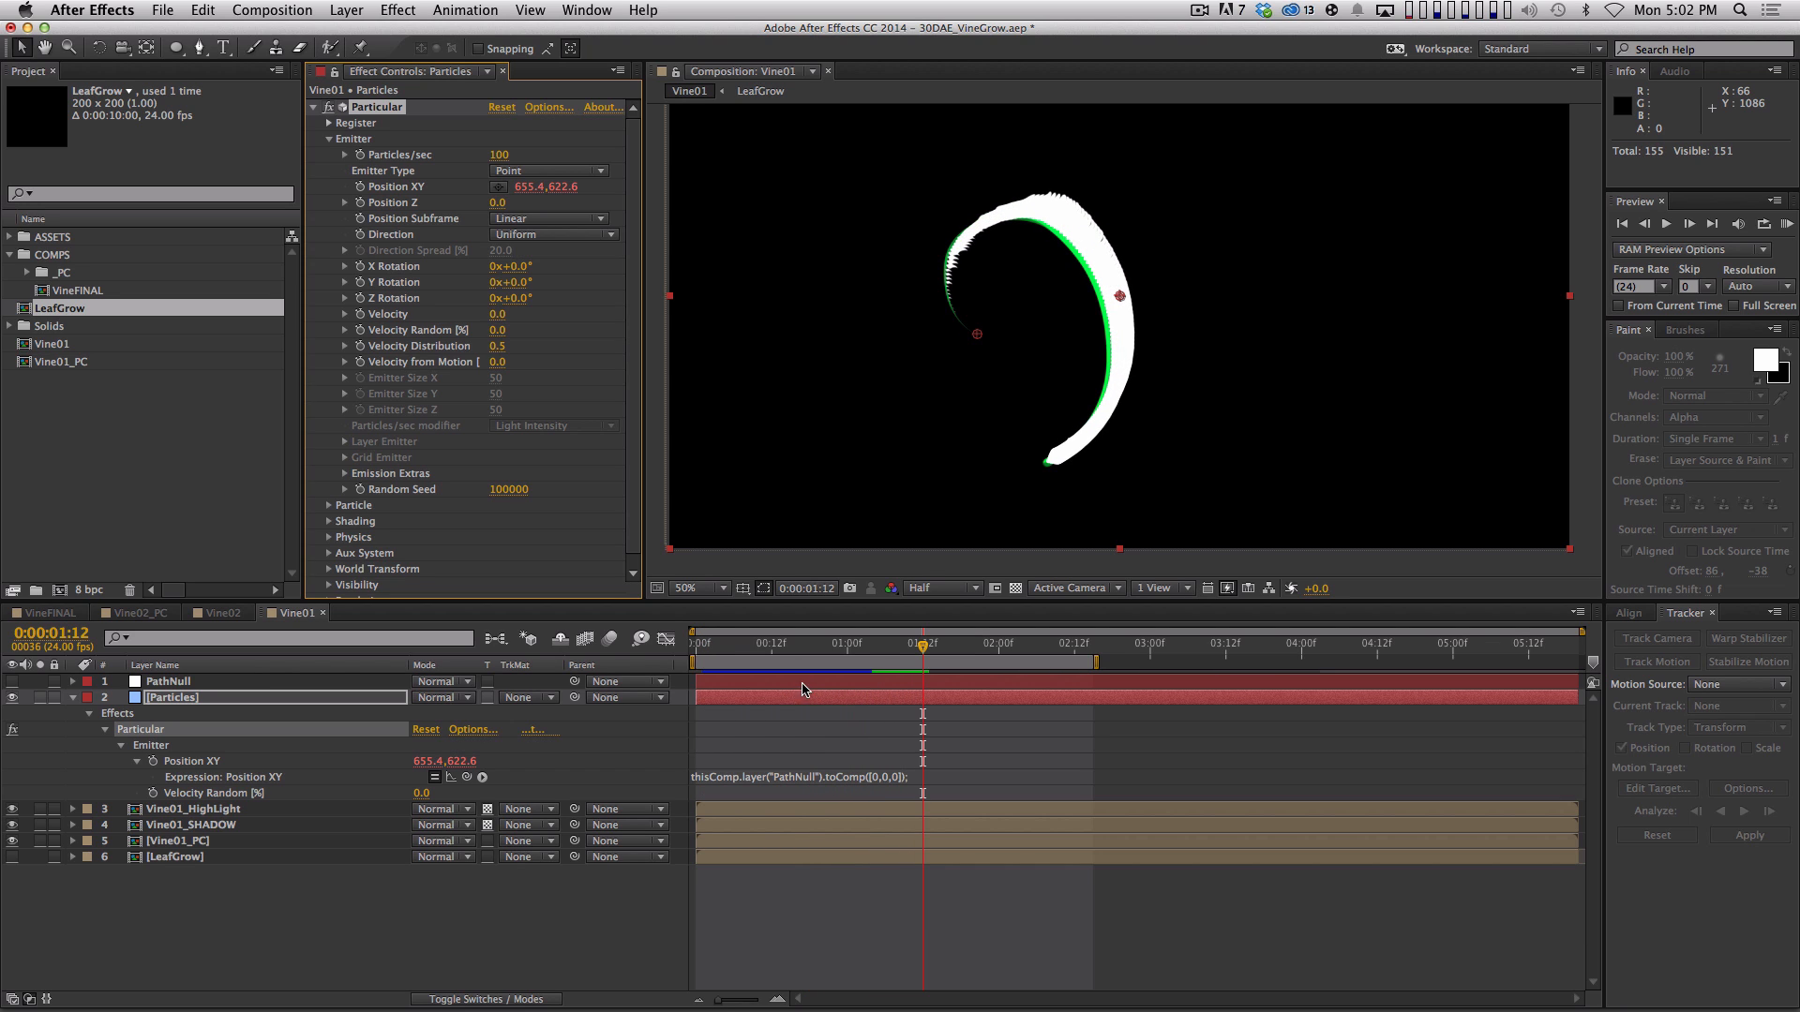
Set the emitter's Particles/sec to 10 and scrub through the animation to check the leaf spacing
{"action": "left_click", "coordinate": [509, 154]}
{"action": "type", "text": "10"}
{"action": "key", "text": "Return"}
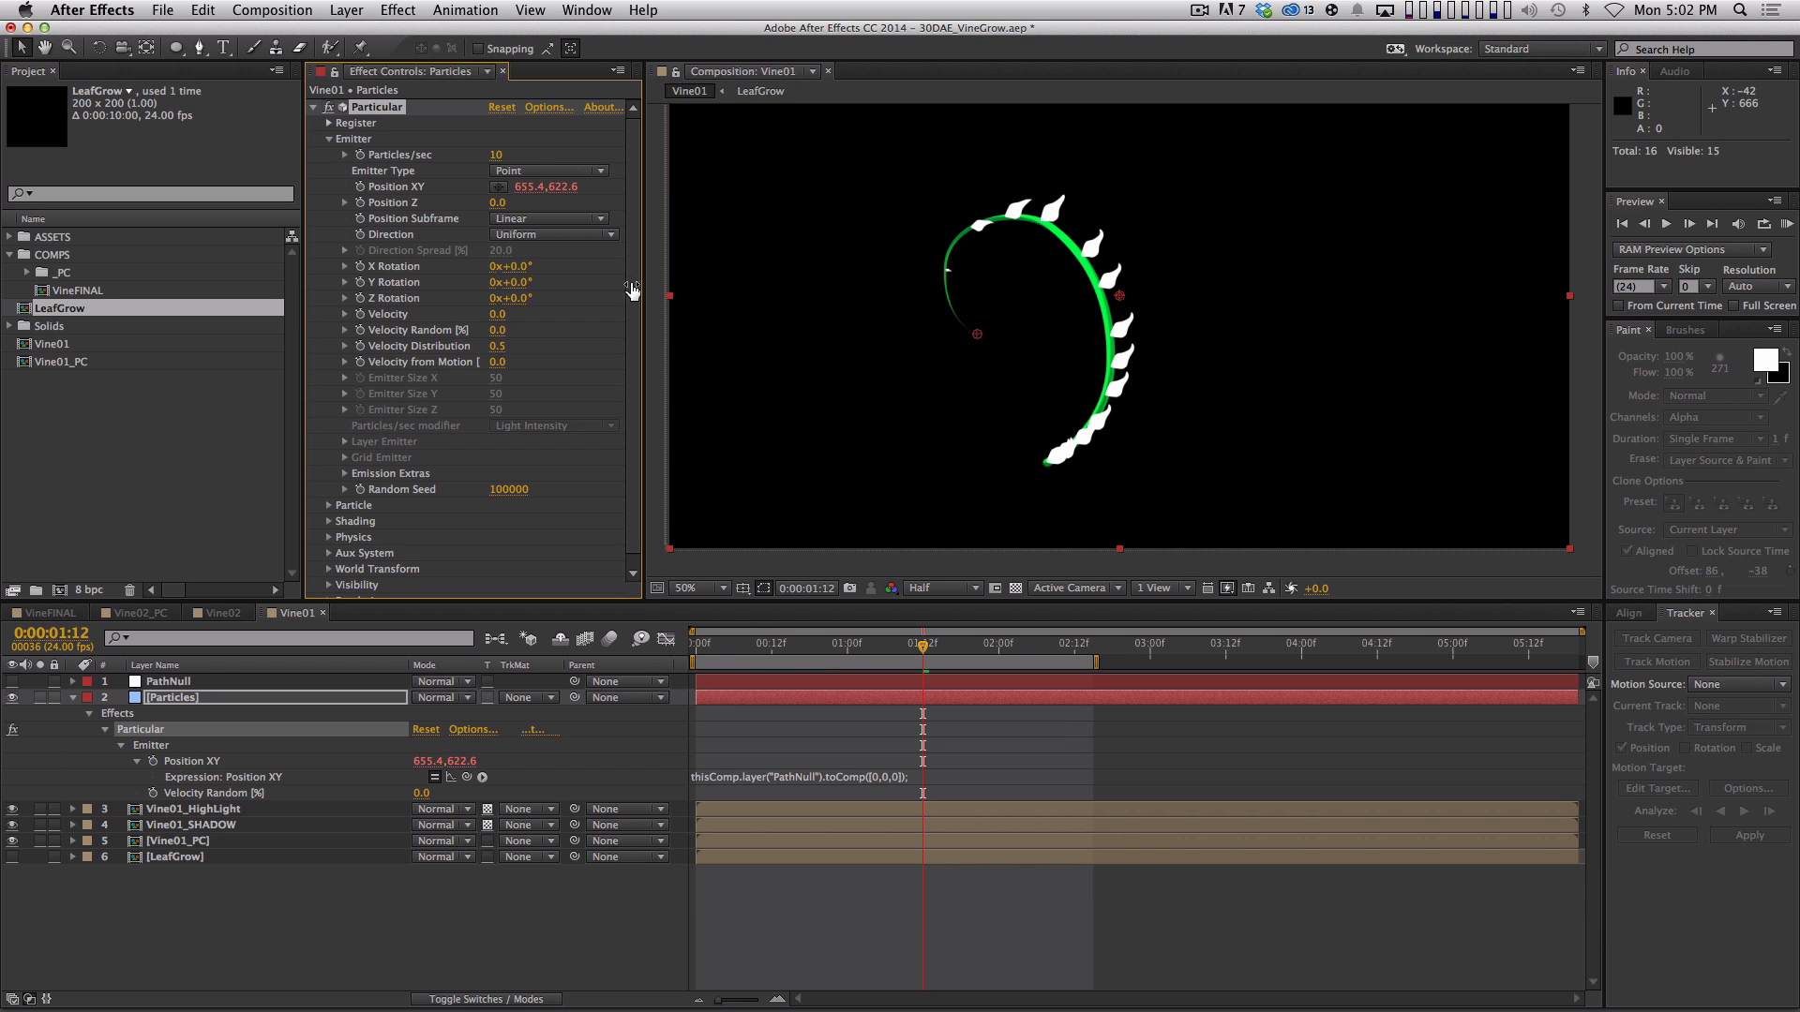
{"action": "left_click_drag", "start_coordinate": [760, 647], "coordinate": [1011, 324]}
Keyframe Particles/sec at the first frame and convert that keyframe to a hold keyframe
{"action": "left_click_drag", "start_coordinate": [920, 653], "coordinate": [576, 673]}
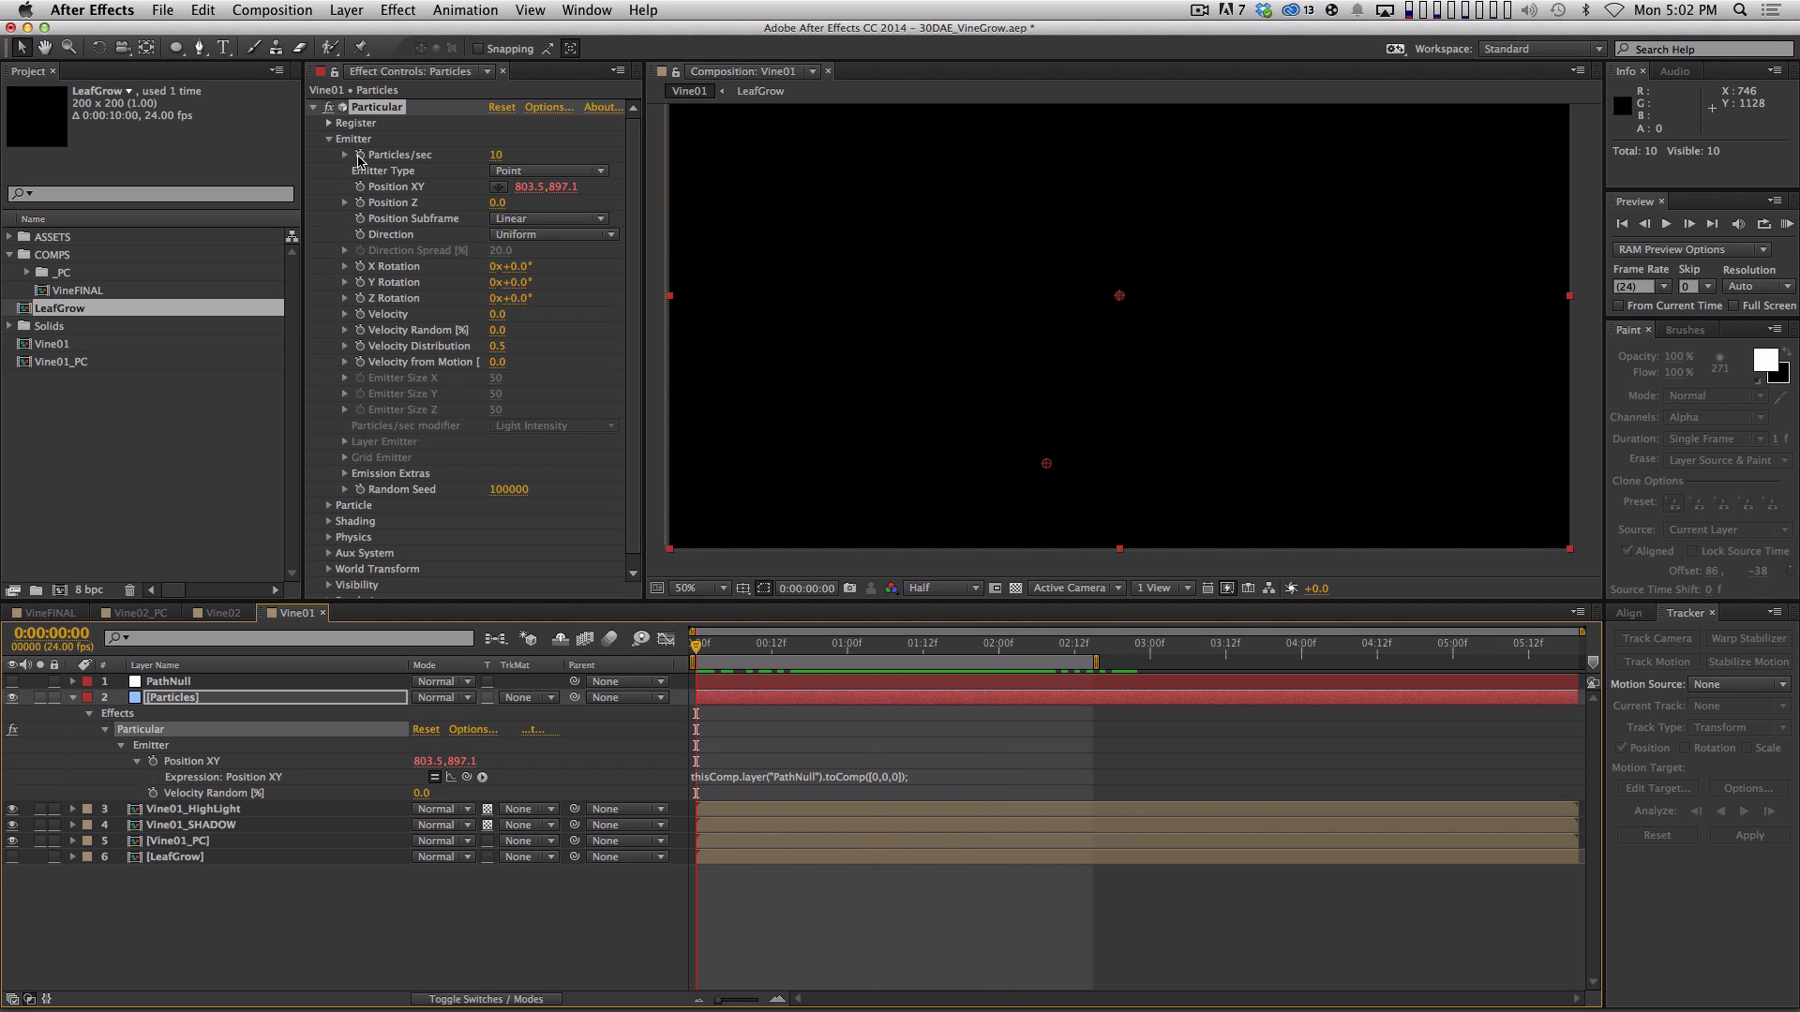
{"action": "left_click", "coordinate": [360, 158]}
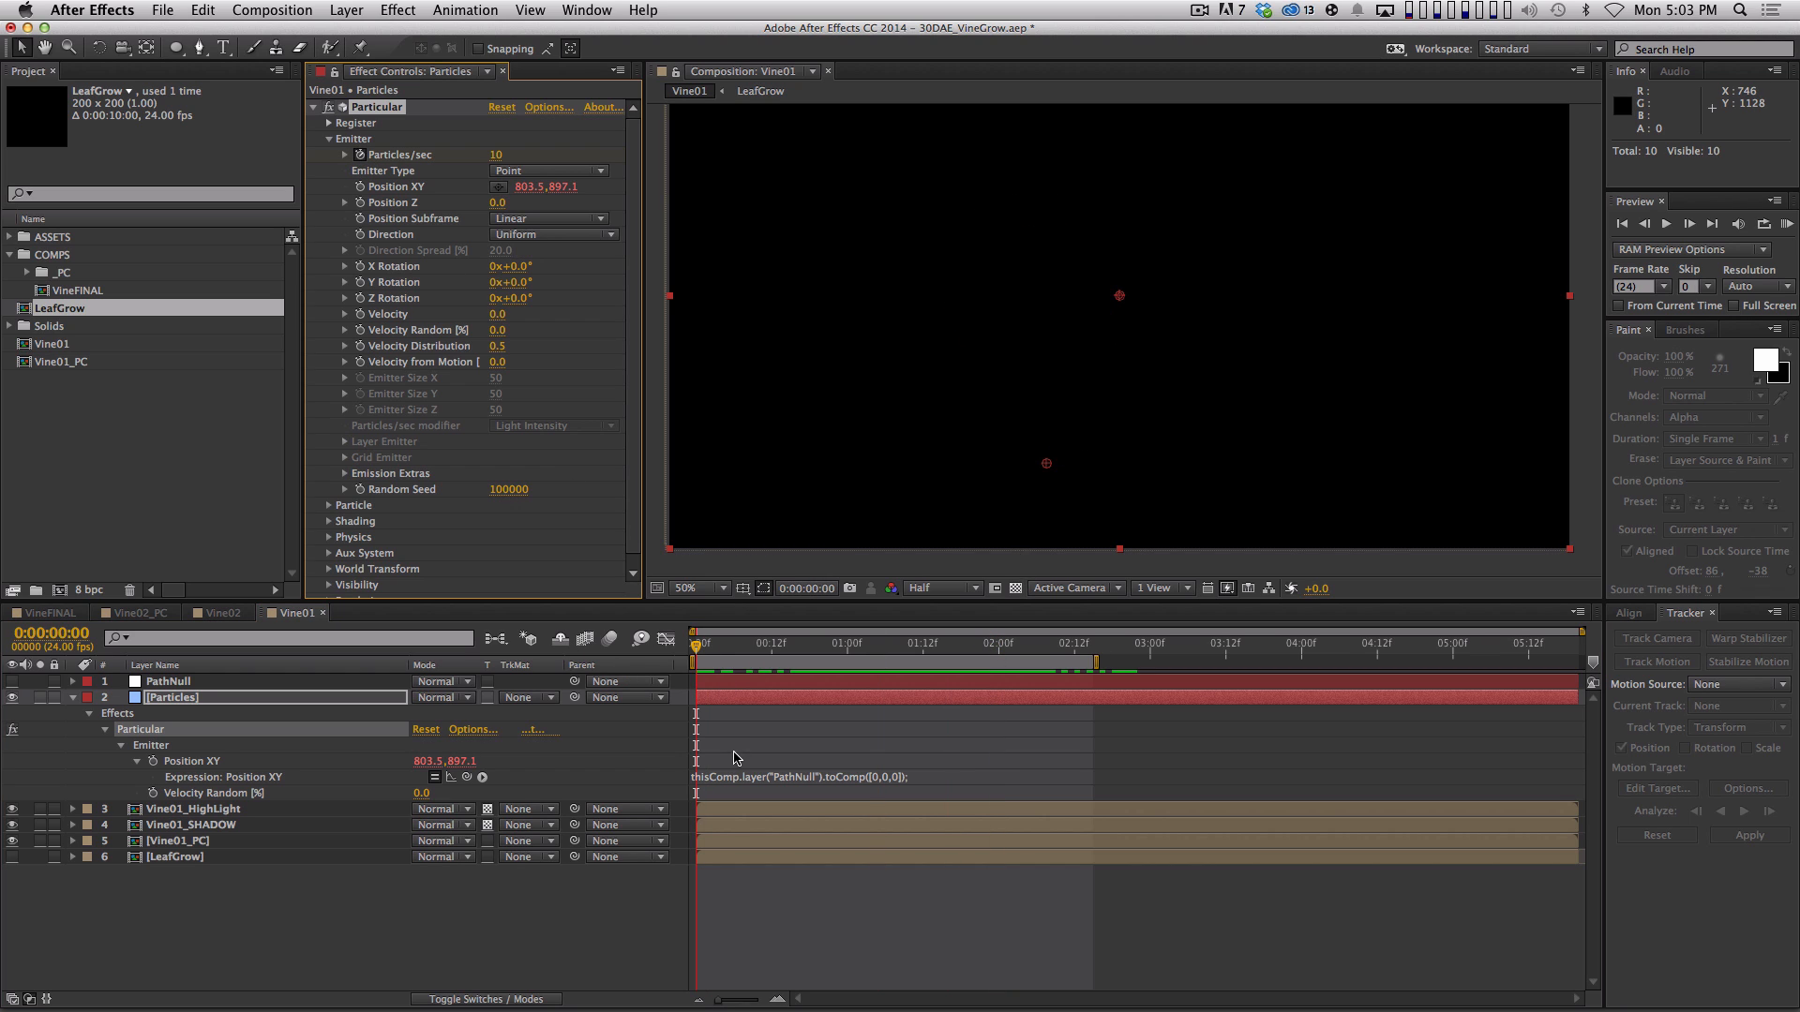
{"action": "key", "text": "u"}
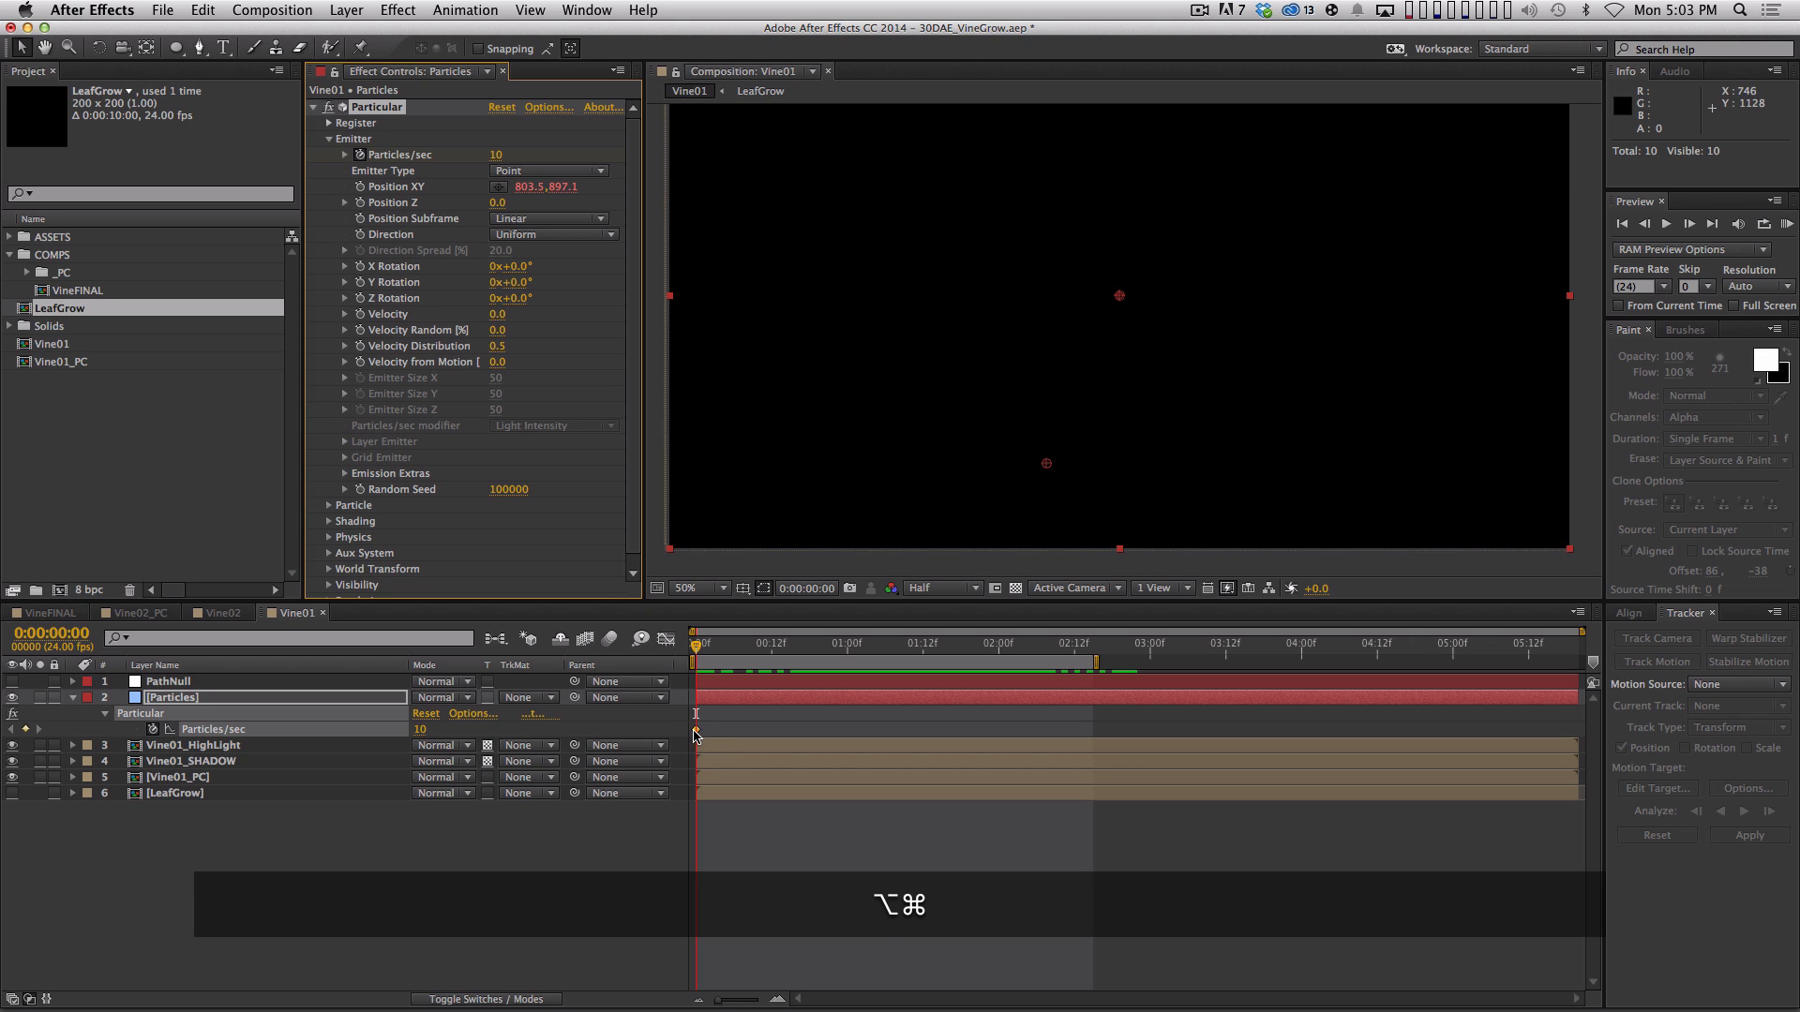
{"action": "left_click", "coordinate": [695, 730], "text": "alt+super"}
Set Particles/sec to 0 at 0:00:02:02, where the vine finishes growing, to stop emitting leaves
{"action": "left_click", "coordinate": [724, 646]}
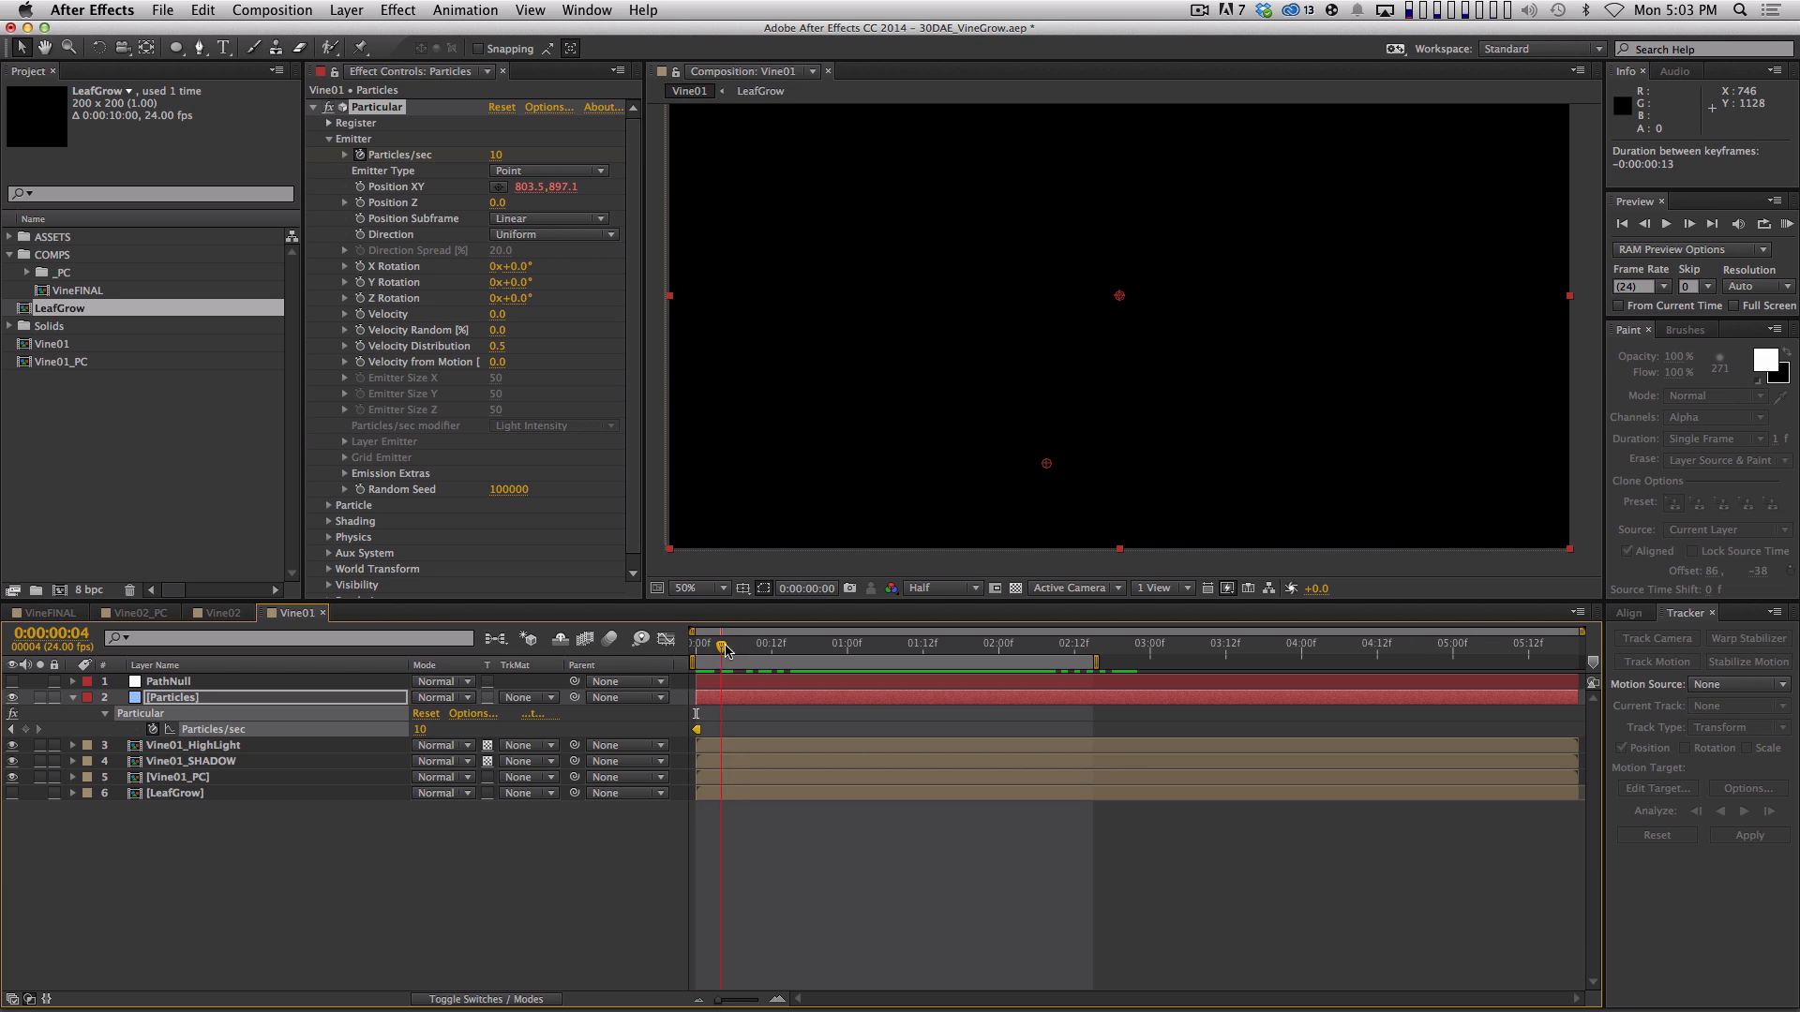
{"action": "left_click_drag", "start_coordinate": [723, 646], "coordinate": [1011, 630]}
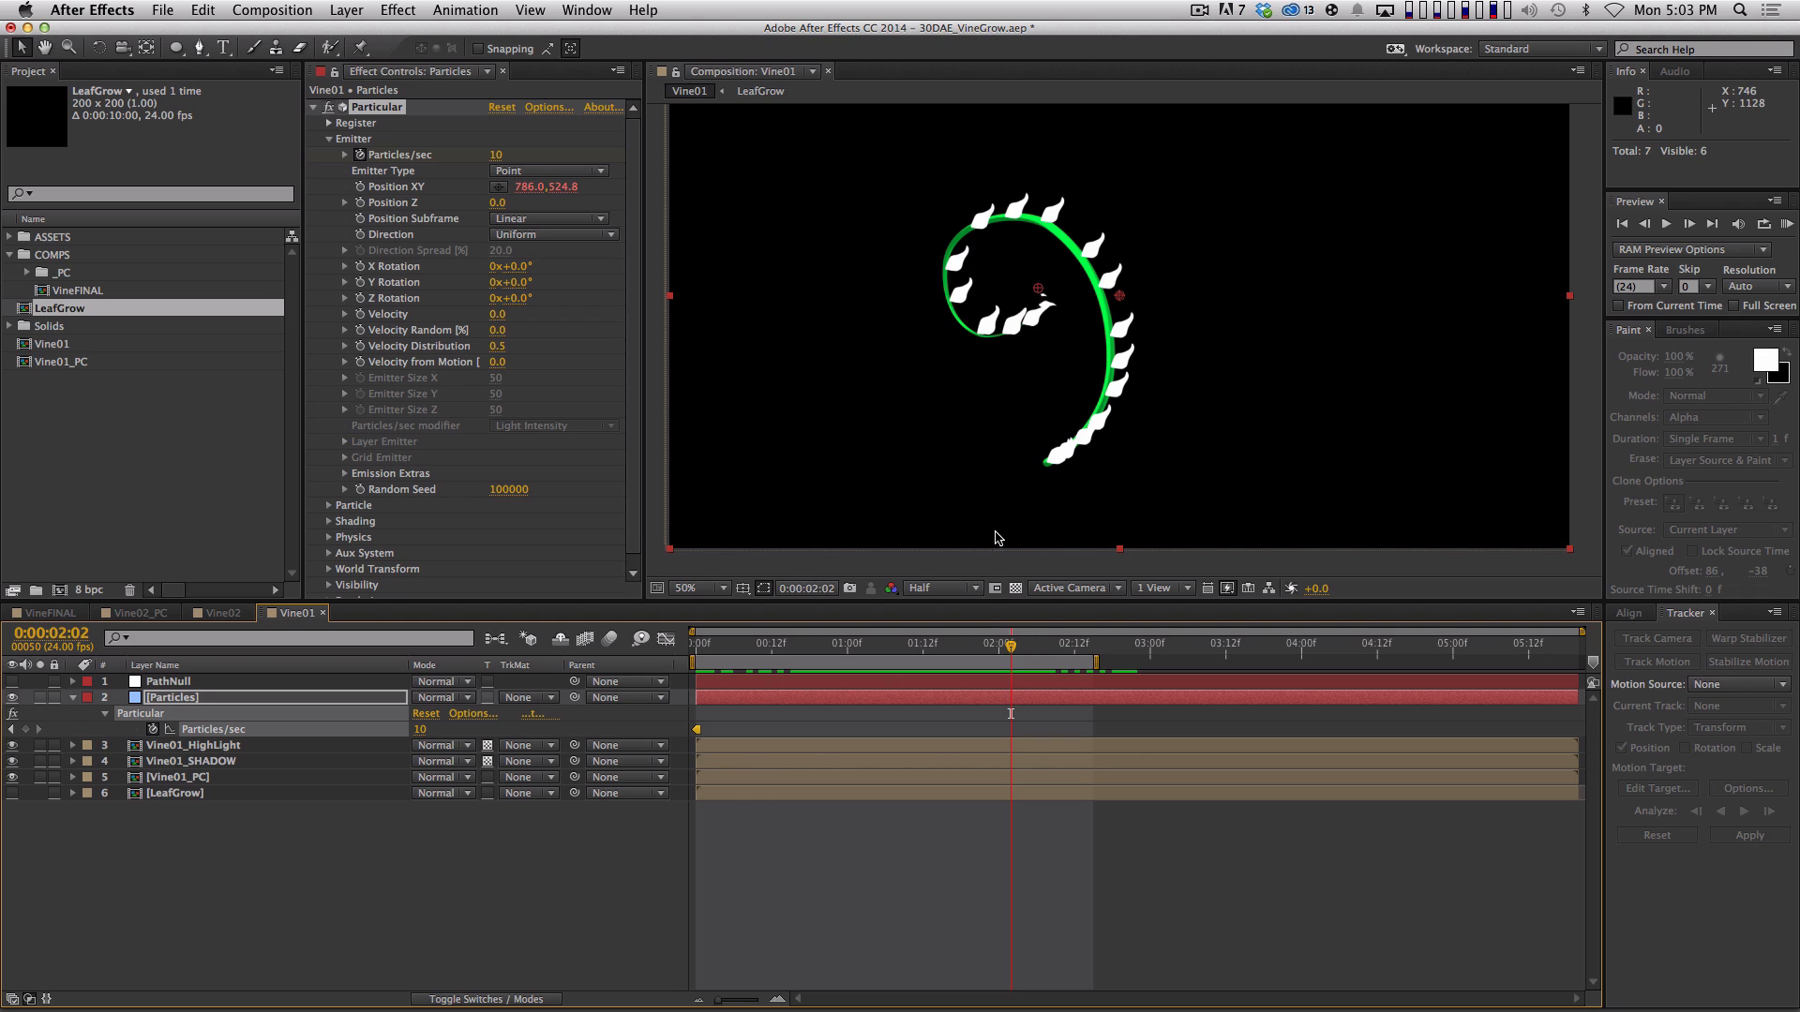
{"action": "left_click", "coordinate": [423, 733]}
{"action": "type", "text": "0"}
{"action": "key", "text": "Return"}
Extend the Vine01 work area to about 0:00:04:10 and play past the point where leaf emission stops
{"action": "key", "text": "space"}
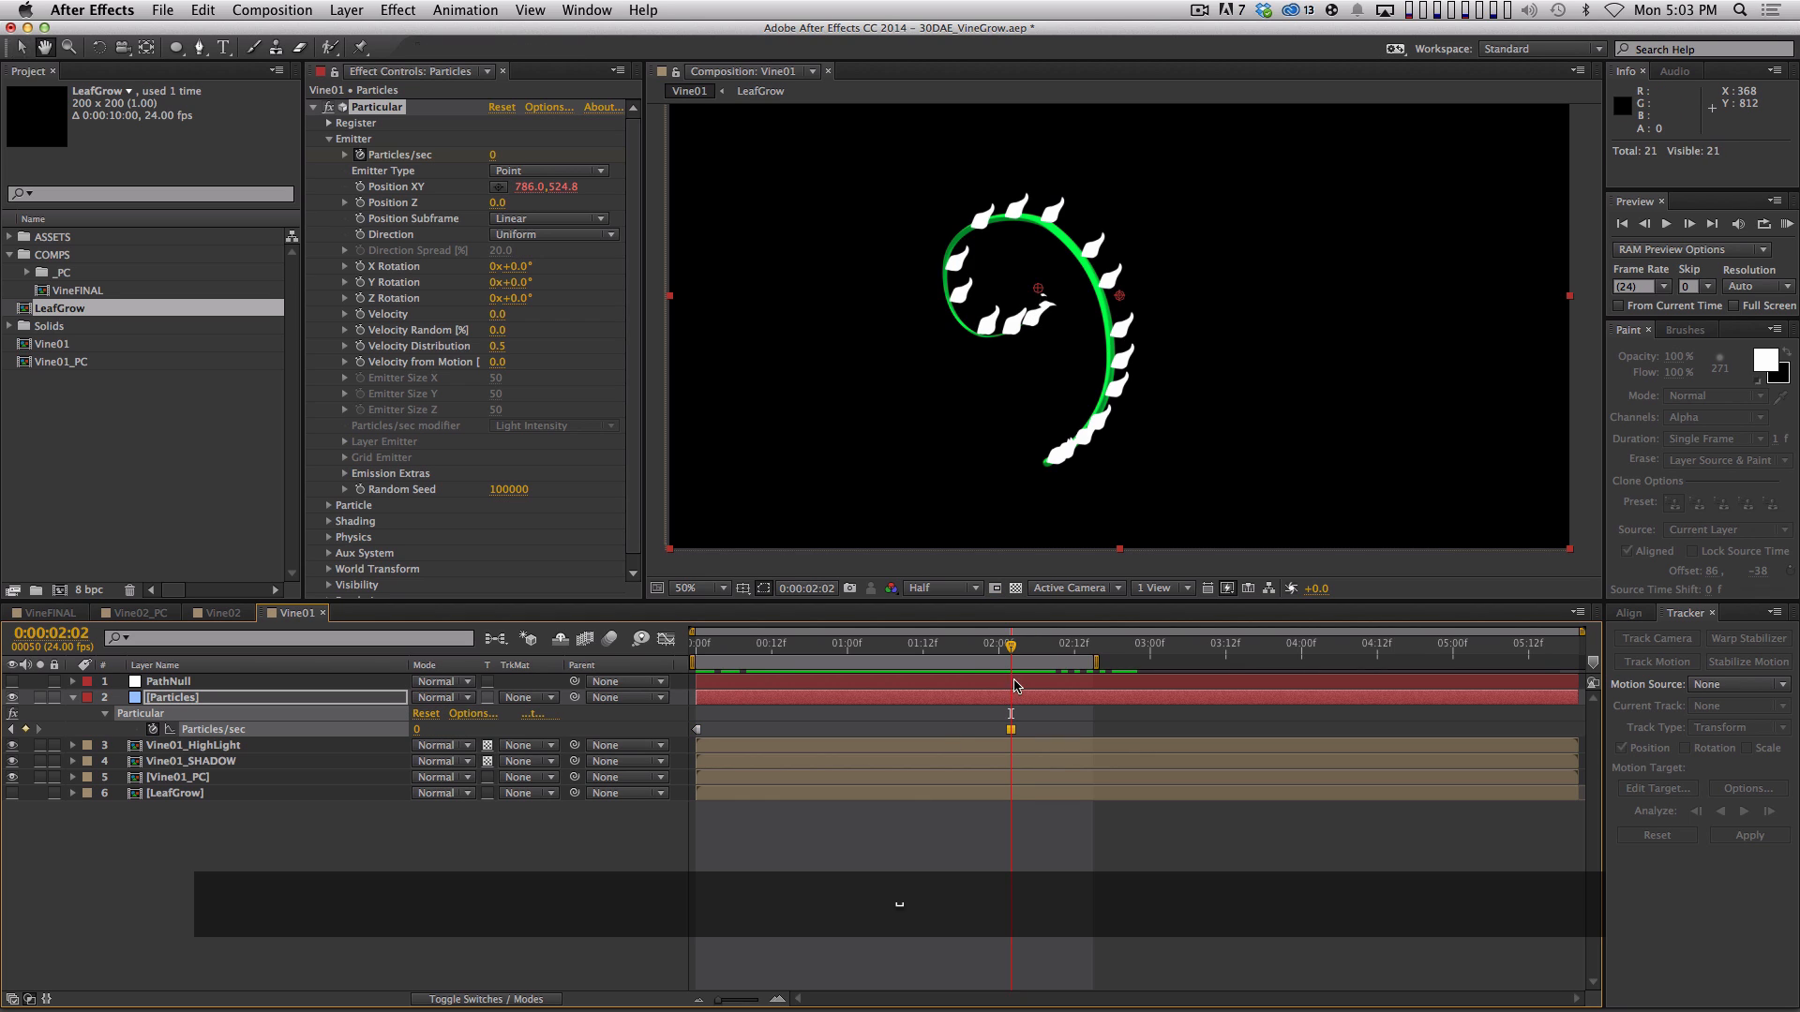
{"action": "key", "text": "space"}
{"action": "left_click_drag", "start_coordinate": [1095, 663], "coordinate": [1365, 662]}
{"action": "key", "text": "space"}
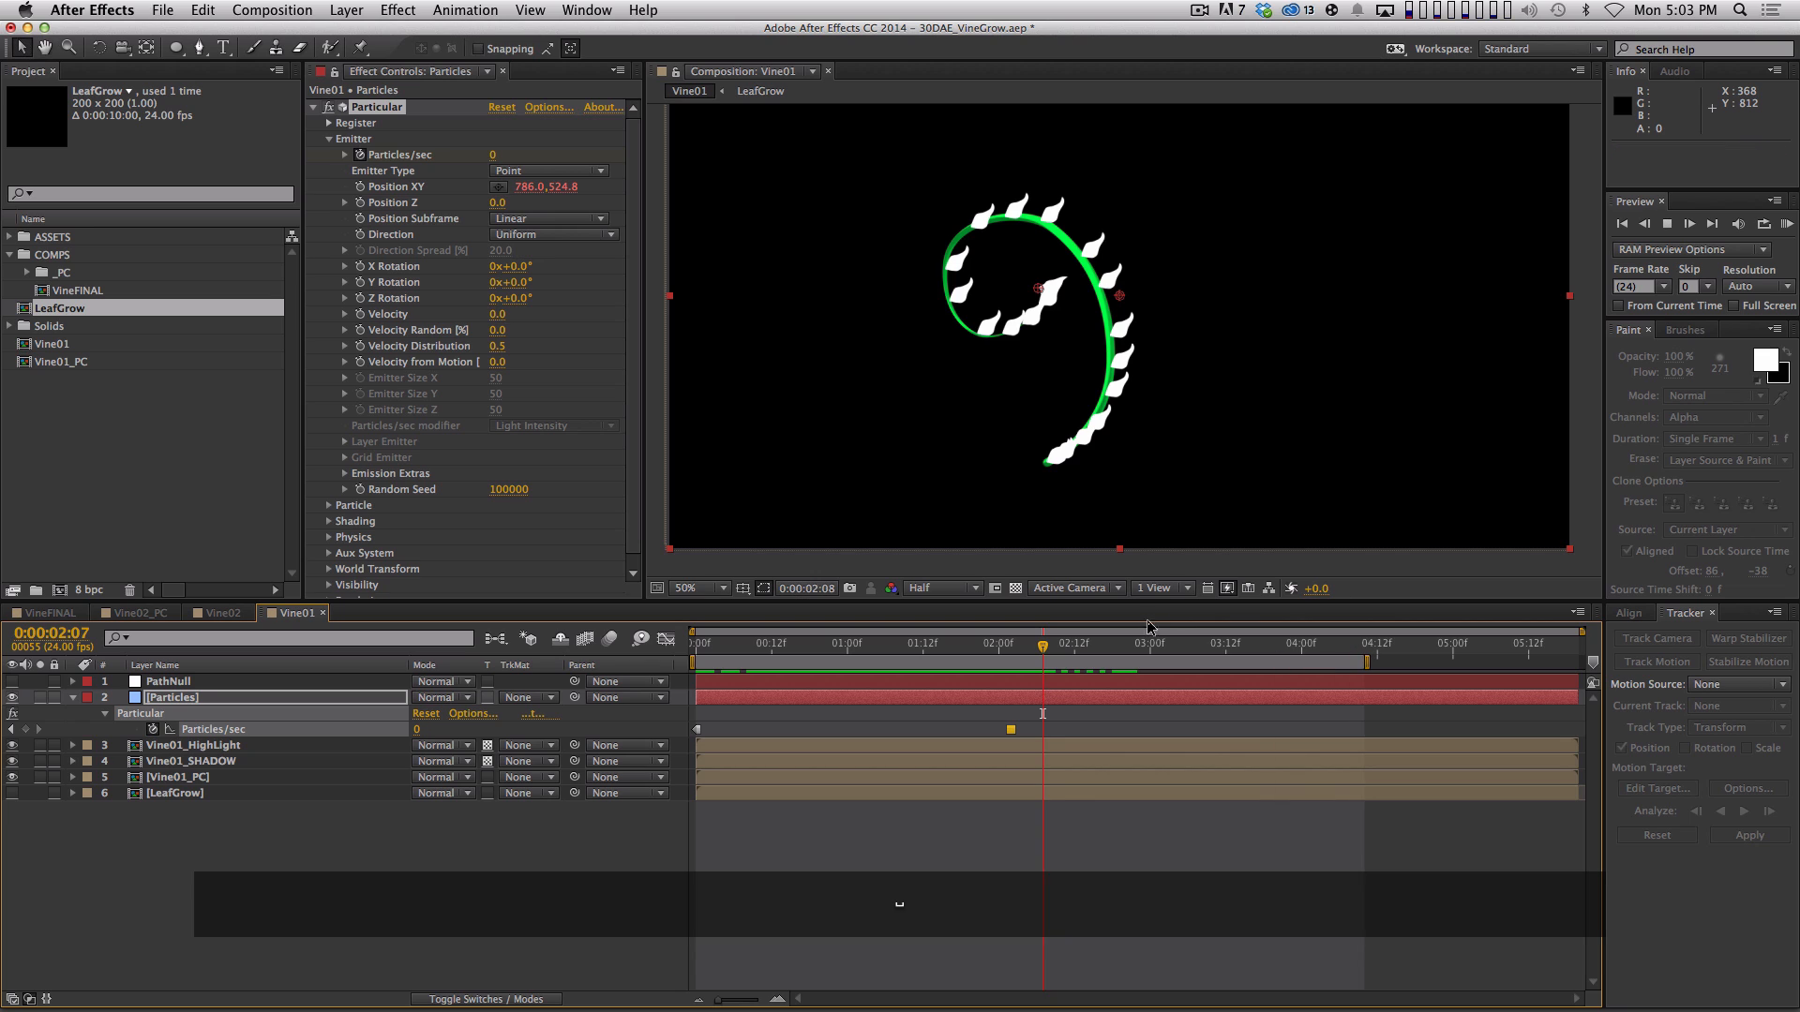
{"action": "key", "text": "space"}
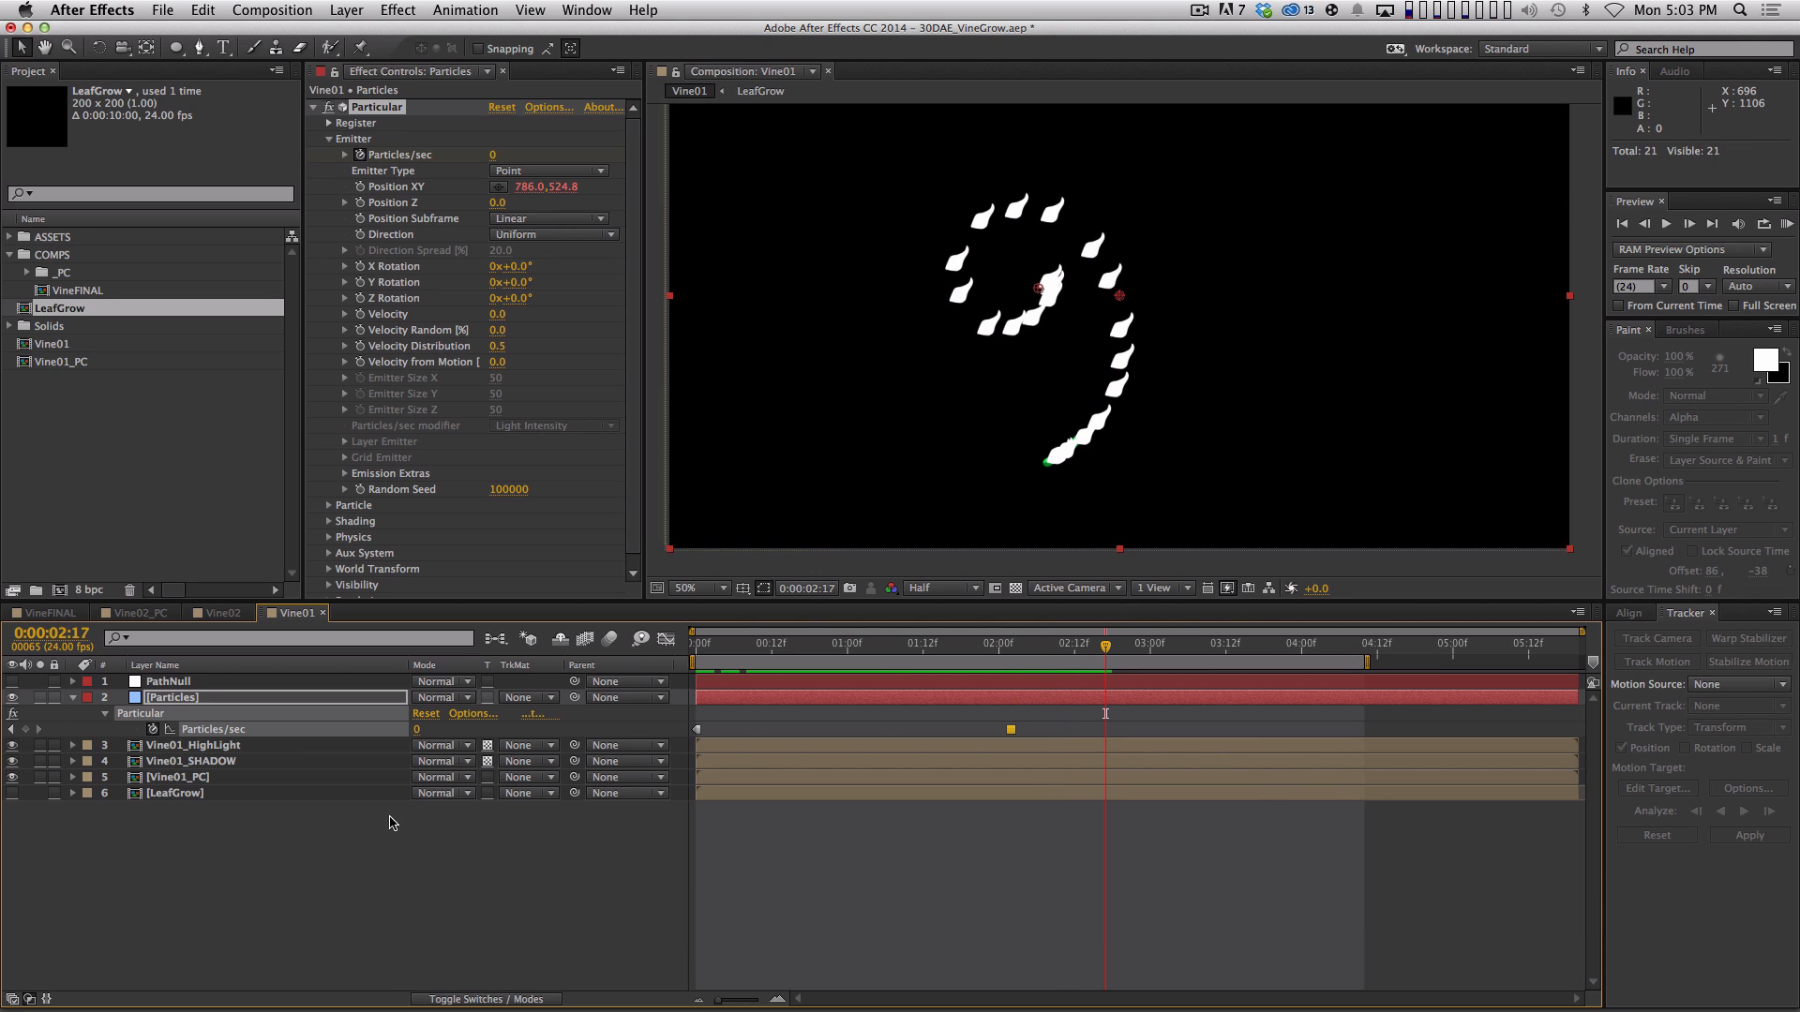
Extend the work area of the Vine01_PC precomp to about 0:00:05:00, check the vine stroke there and close the precomp
{"action": "double_click", "coordinate": [255, 777]}
{"action": "left_click", "coordinate": [967, 647]}
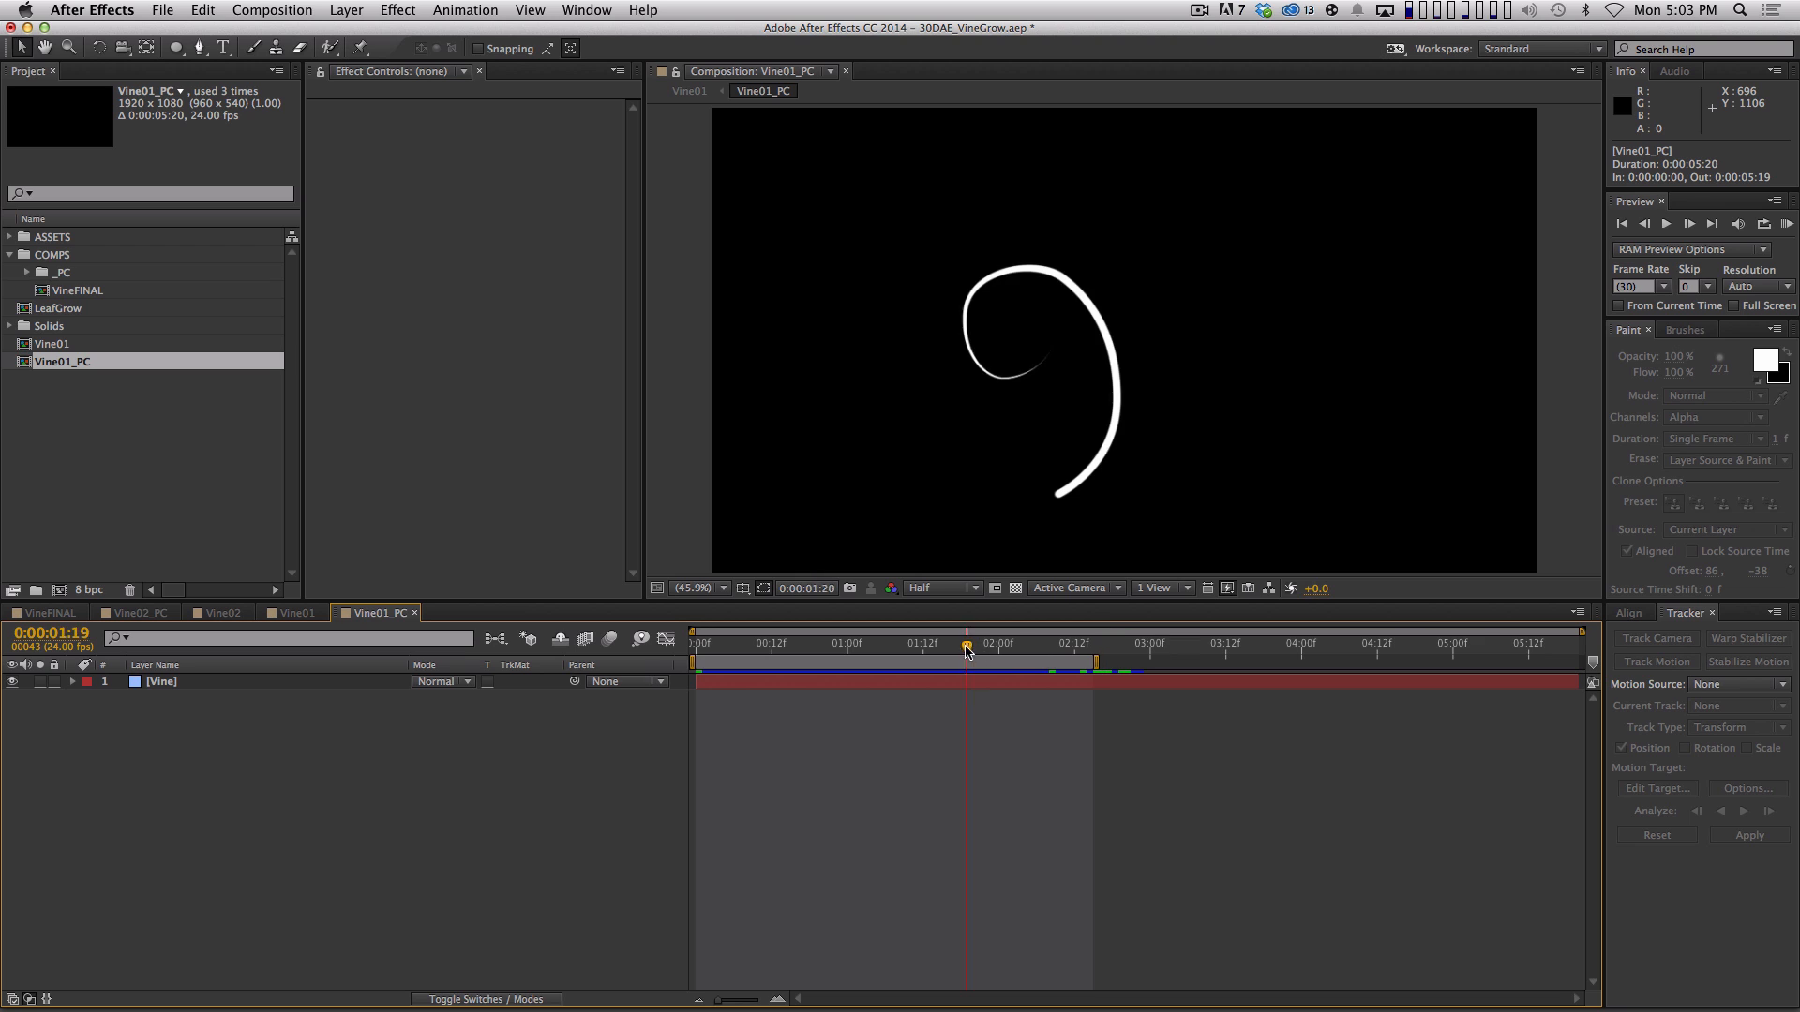
{"action": "left_click_drag", "start_coordinate": [966, 646], "coordinate": [1455, 662]}
{"action": "mouse_move", "coordinate": [1089, 647]}
{"action": "left_mouse_down"}
{"action": "mouse_move", "coordinate": [1120, 647]}
{"action": "mouse_move", "coordinate": [1102, 642]}
{"action": "left_mouse_up"}
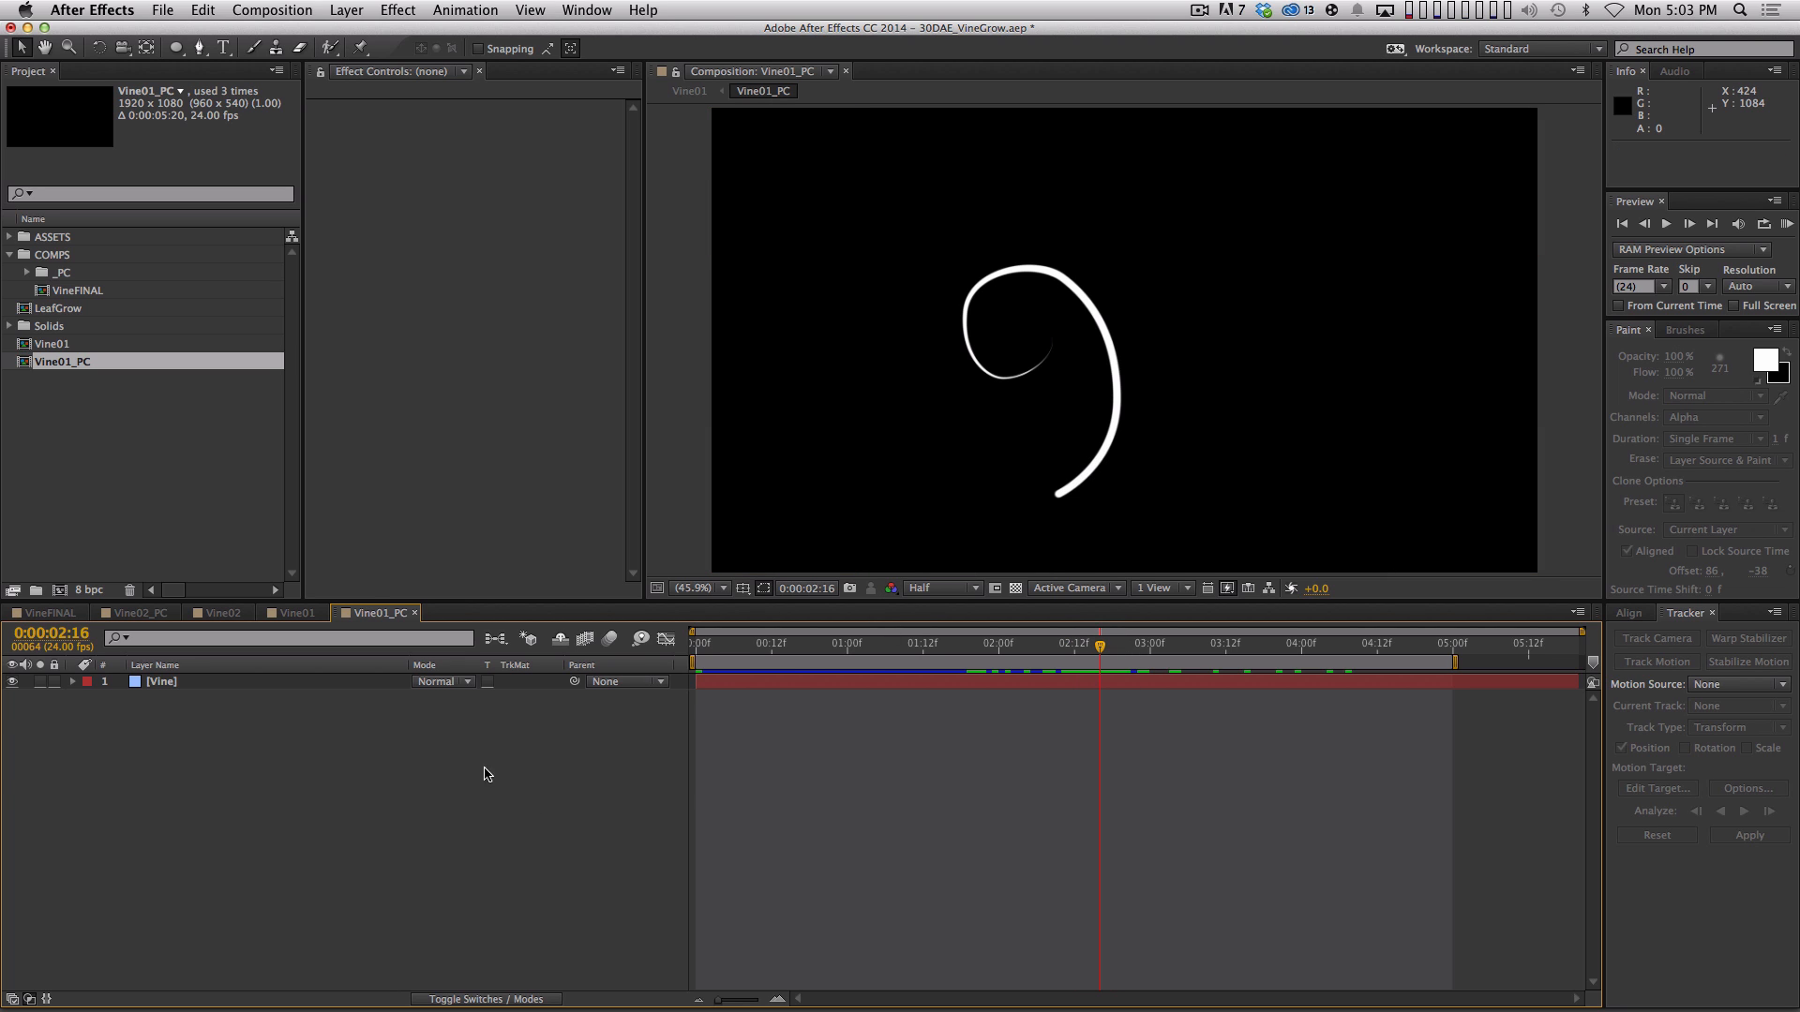
{"action": "key", "text": "super+w"}
Refresh the Vine01 preview at 0:00:02:17 by switching its resolution to Third and back to Half
{"action": "left_click_drag", "start_coordinate": [1003, 643], "coordinate": [1106, 645]}
{"action": "left_click", "coordinate": [942, 588]}
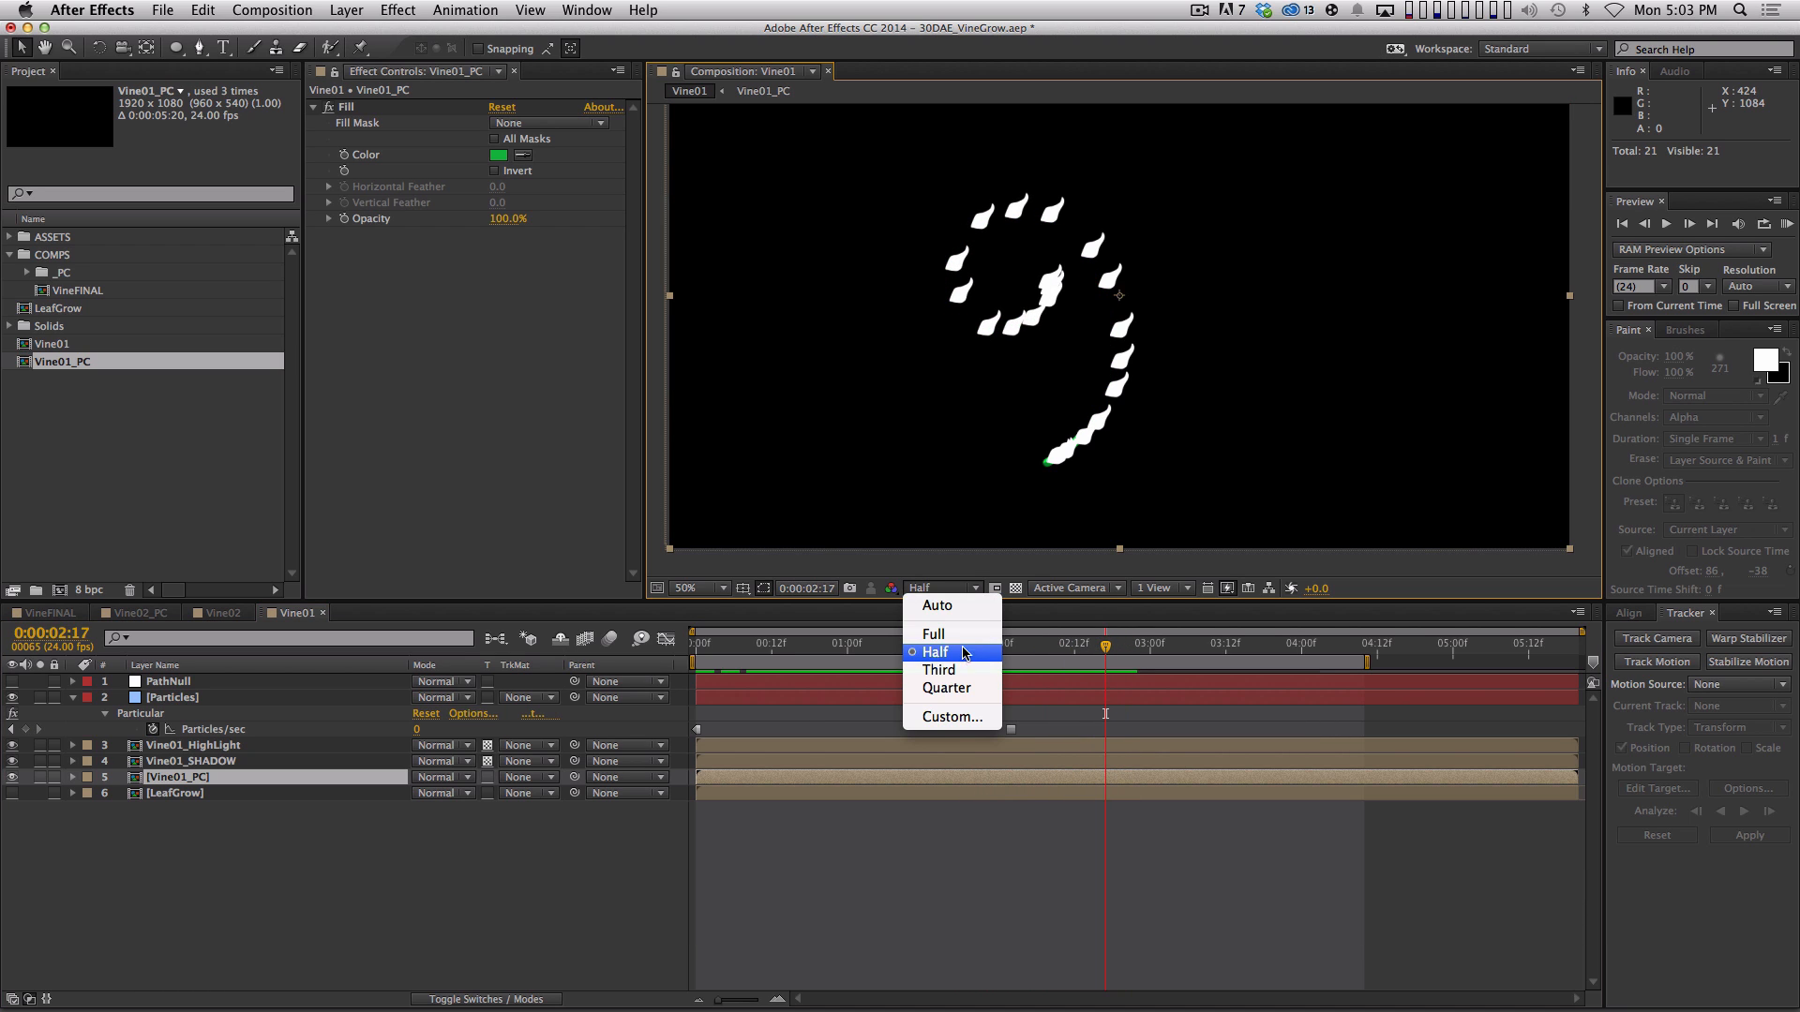
{"action": "left_click", "coordinate": [940, 670]}
{"action": "left_click", "coordinate": [946, 589]}
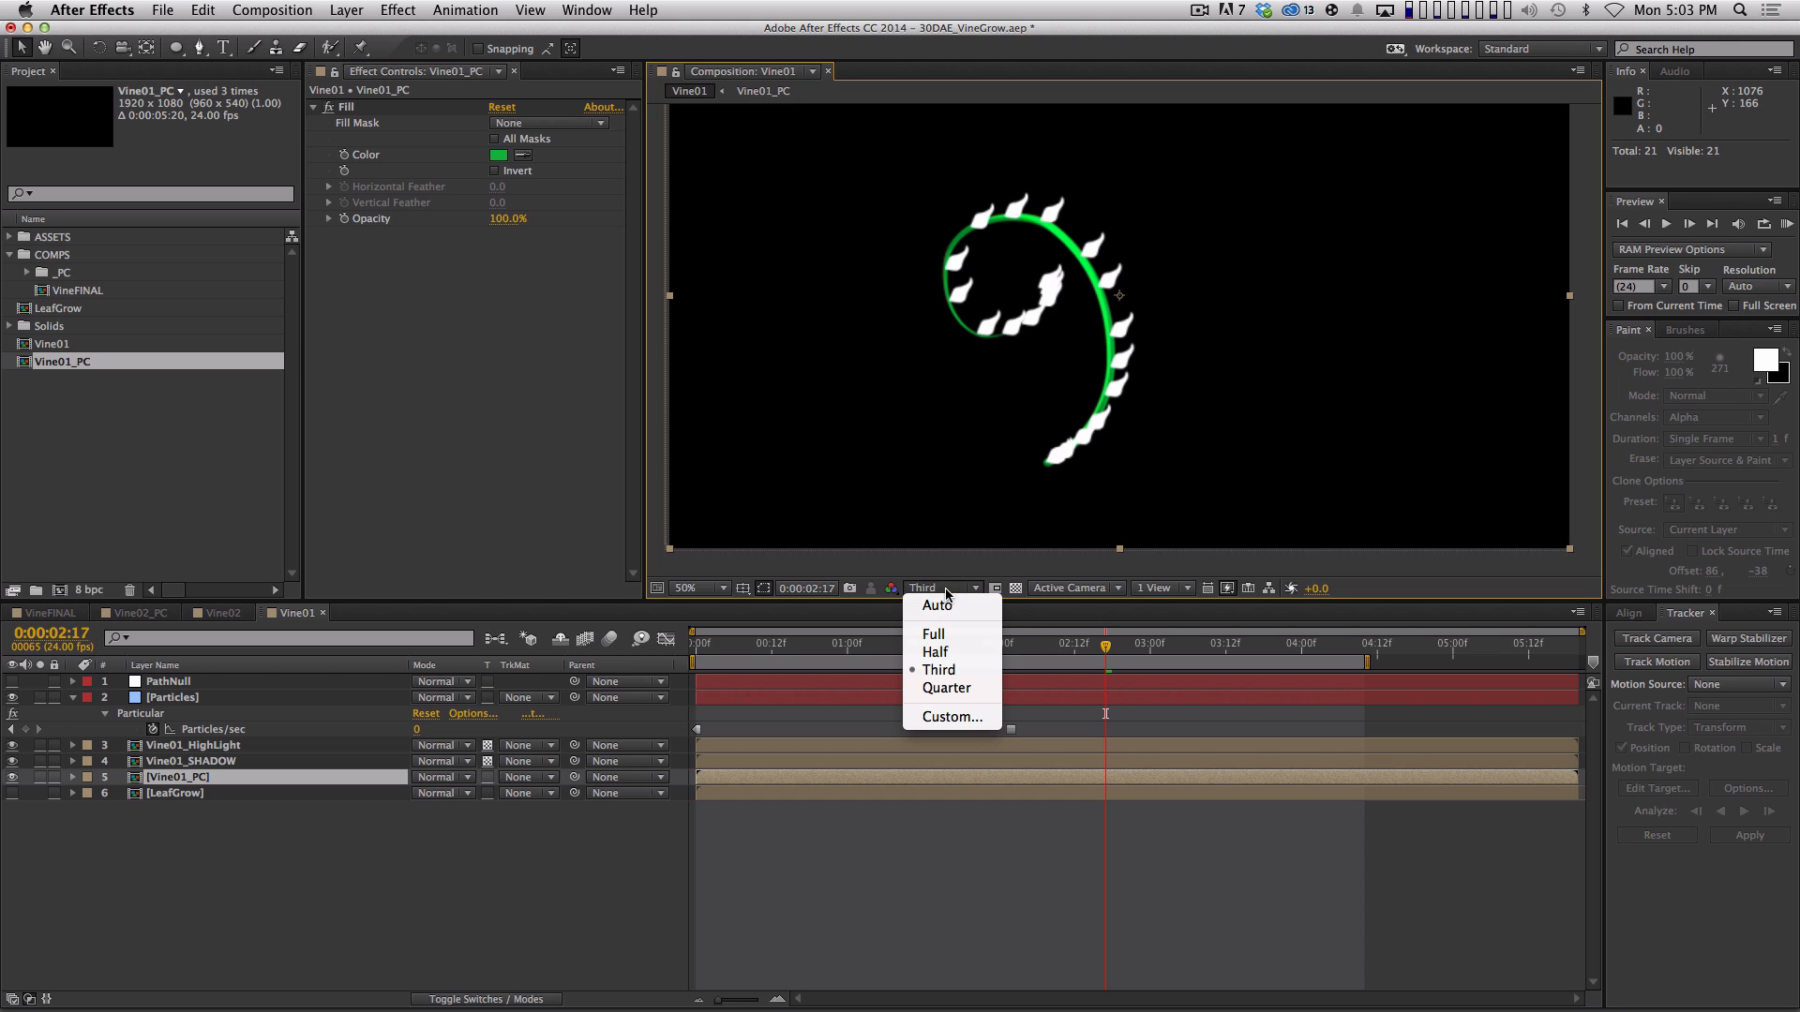
{"action": "left_click", "coordinate": [942, 653]}
Play the Vine01 animation from 0:00:02:00 to check the vine and leaves after emission stops
{"action": "left_click_drag", "start_coordinate": [1106, 646], "coordinate": [998, 647]}
{"action": "key", "text": "space"}
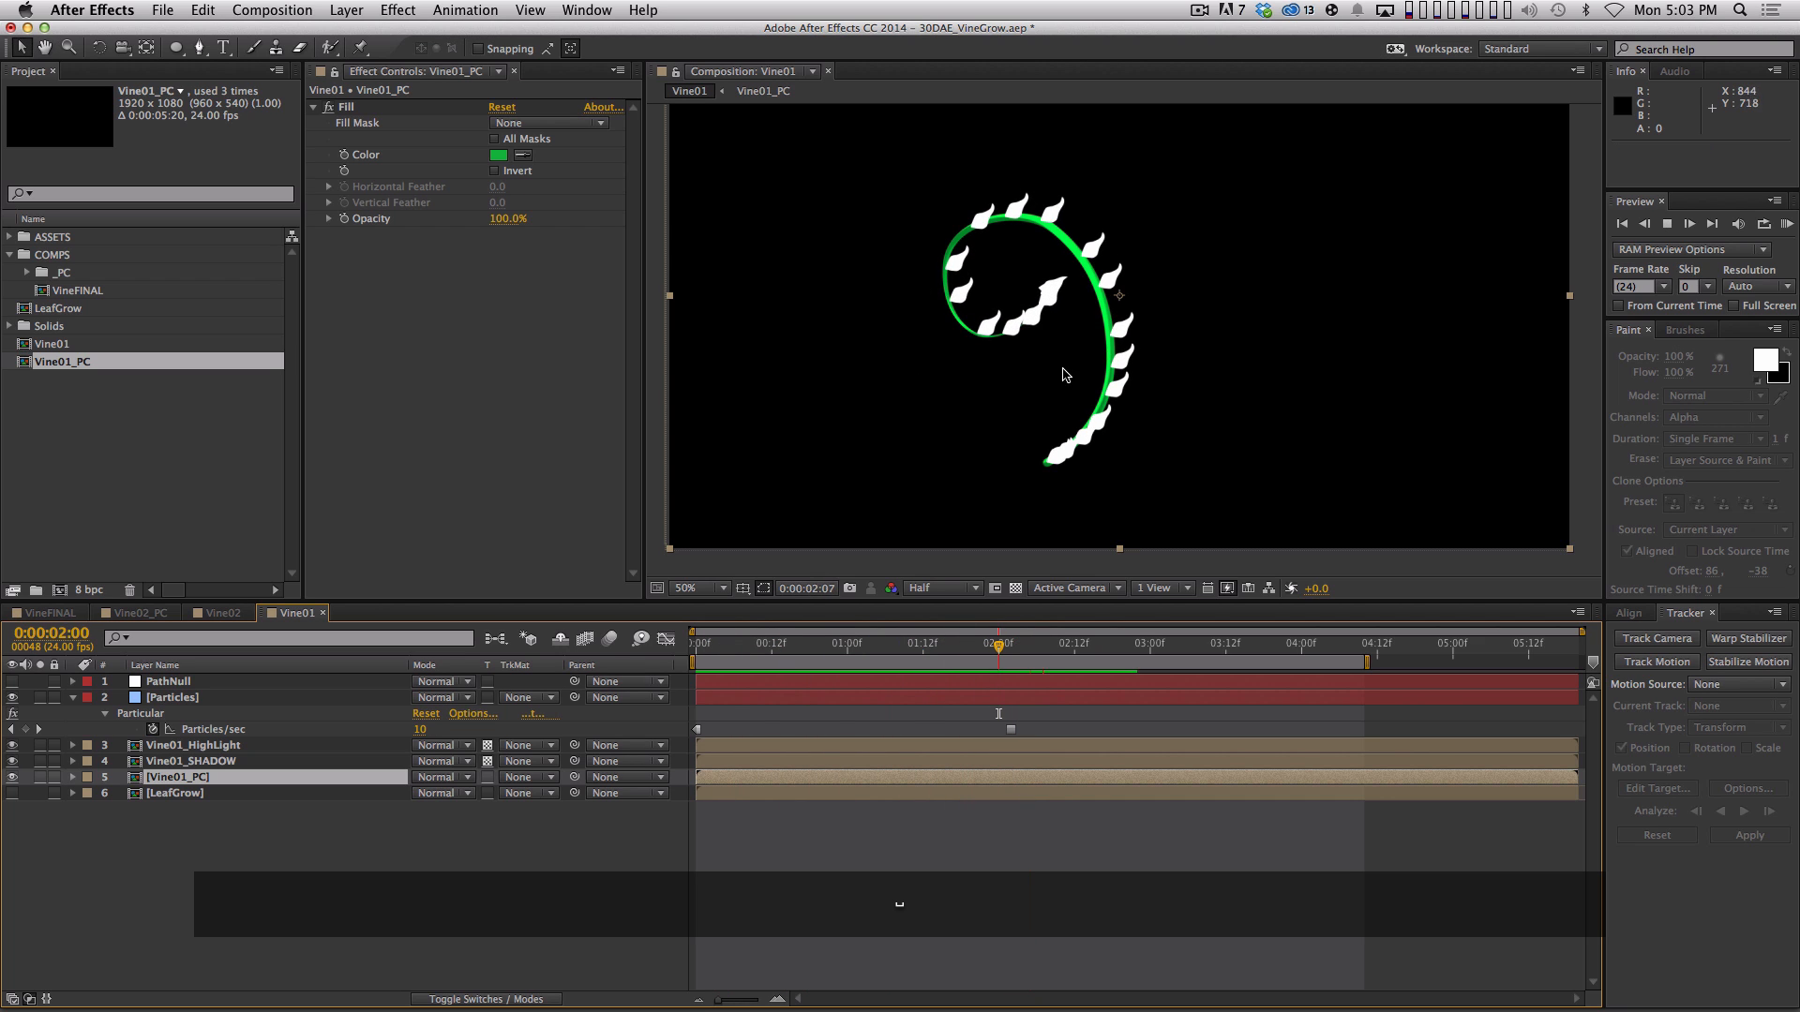
{"action": "key", "text": "space"}
{"action": "left_click_drag", "start_coordinate": [1090, 639], "coordinate": [1094, 641]}
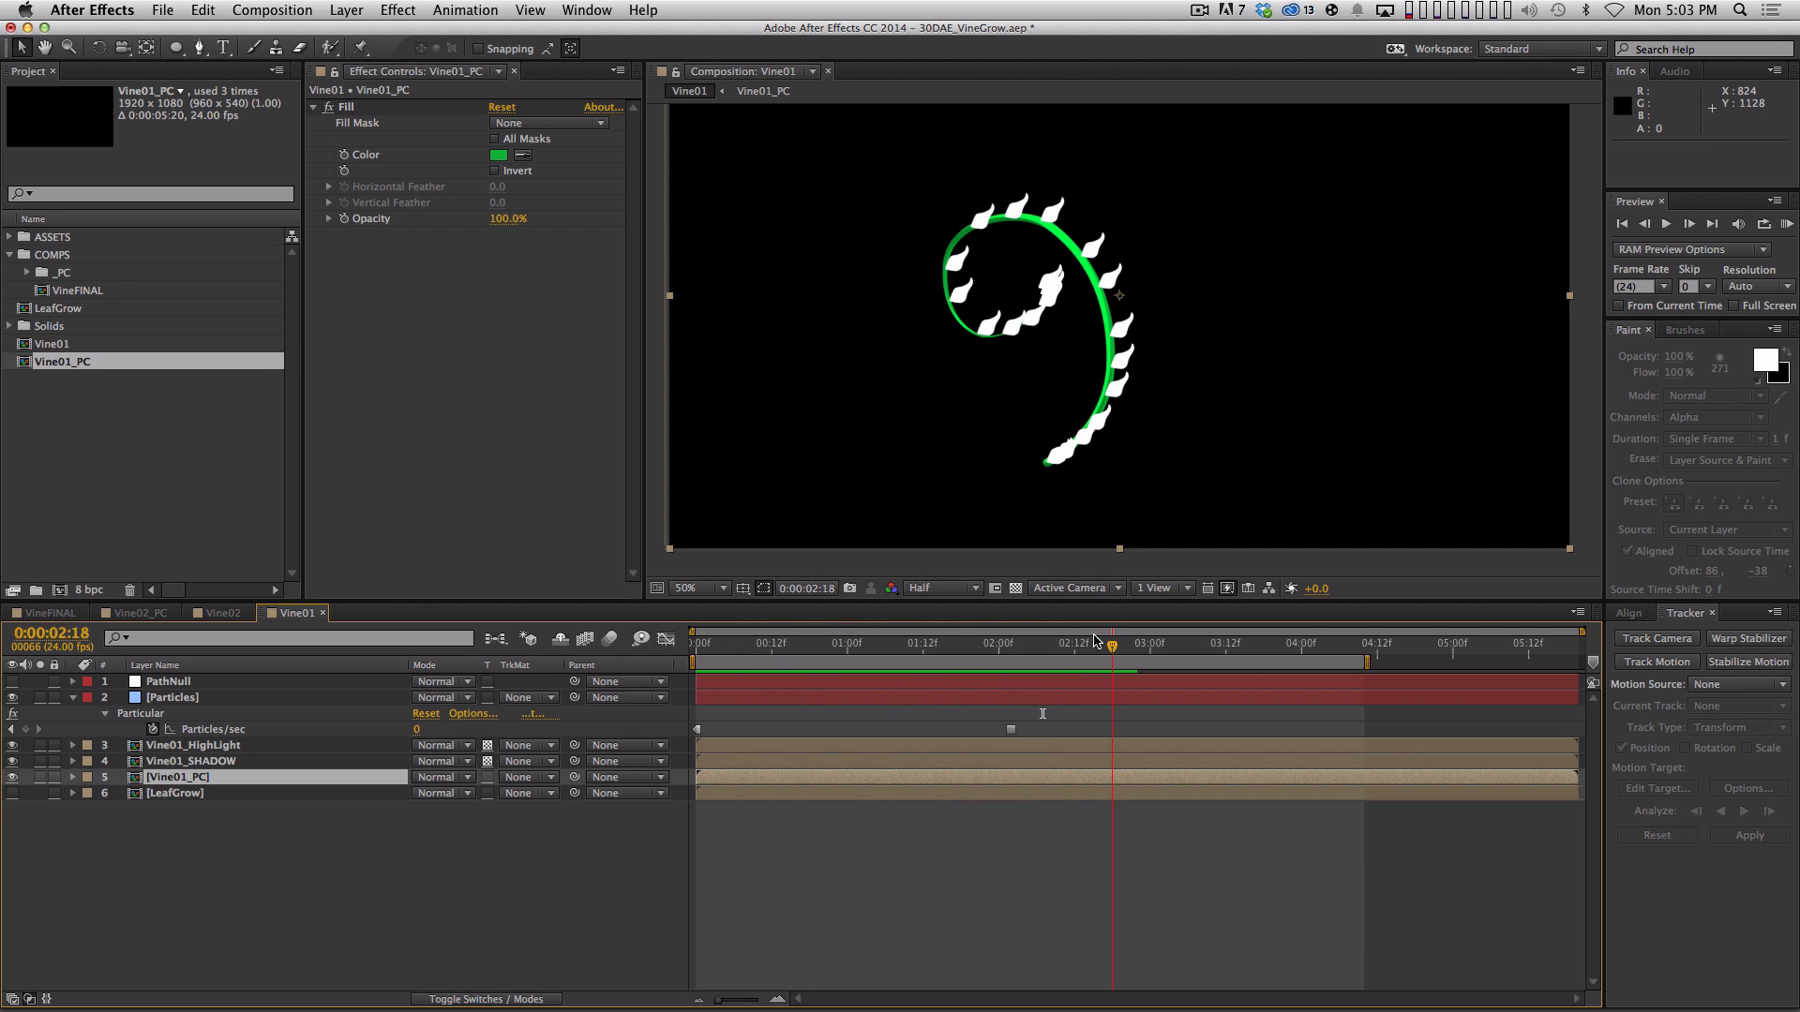
End the Vine01 work area at 0:00:02:18, preview the leaf growth and scrub to 0:00:02:13
{"action": "key", "text": "n"}
{"action": "key", "text": "KP_0"}
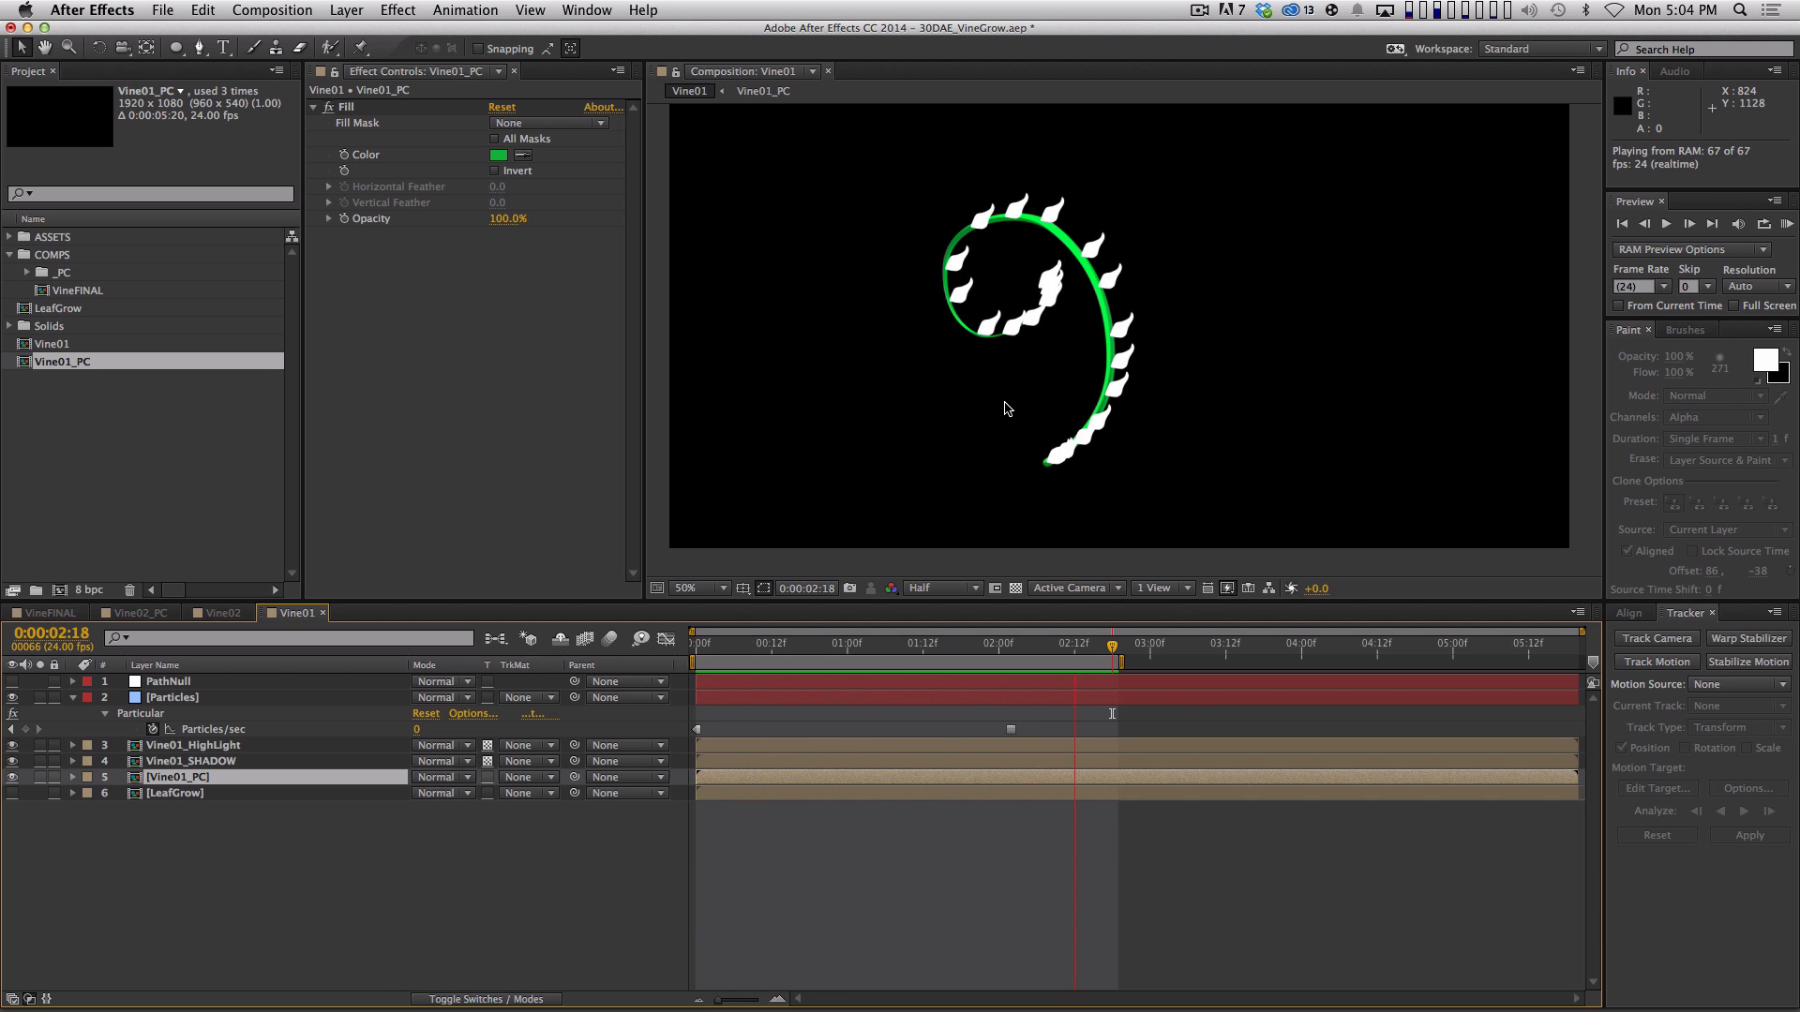
{"action": "key", "text": "space"}
{"action": "left_click_drag", "start_coordinate": [942, 646], "coordinate": [1079, 647]}
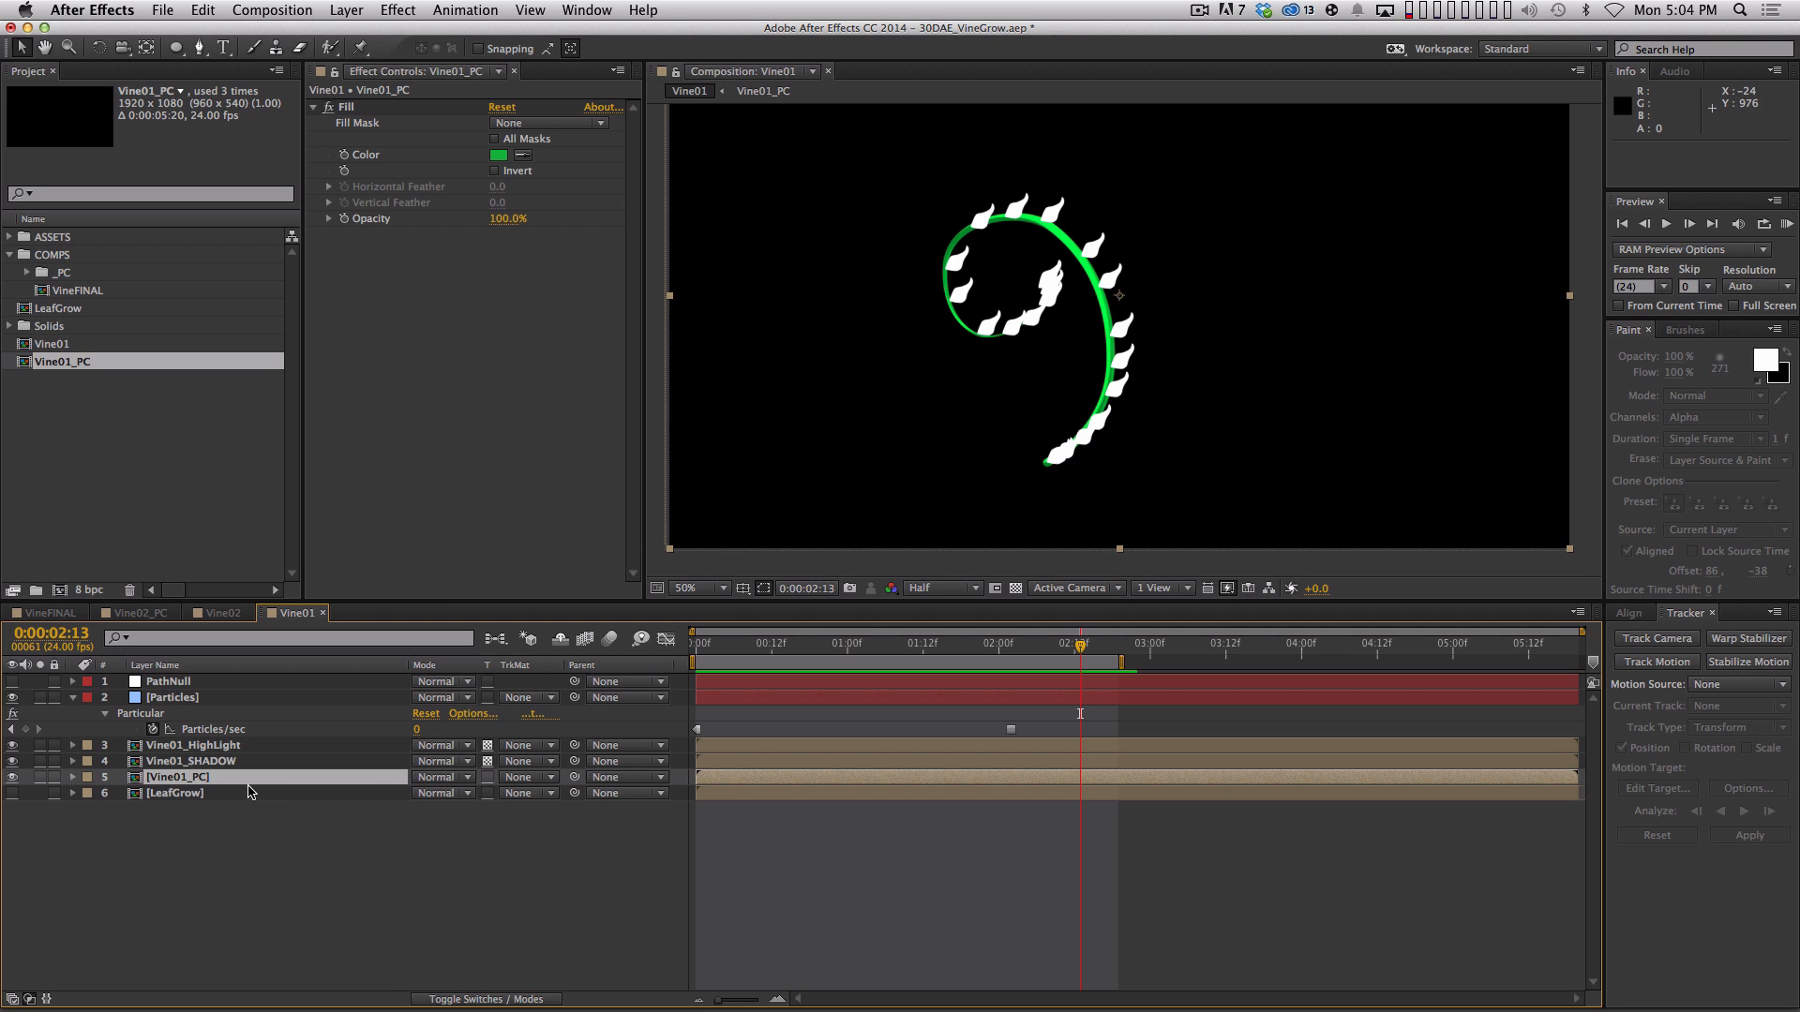
Set the particle Life of the Particles layer's Particular effect to 10 seconds
{"action": "left_click", "coordinate": [256, 699]}
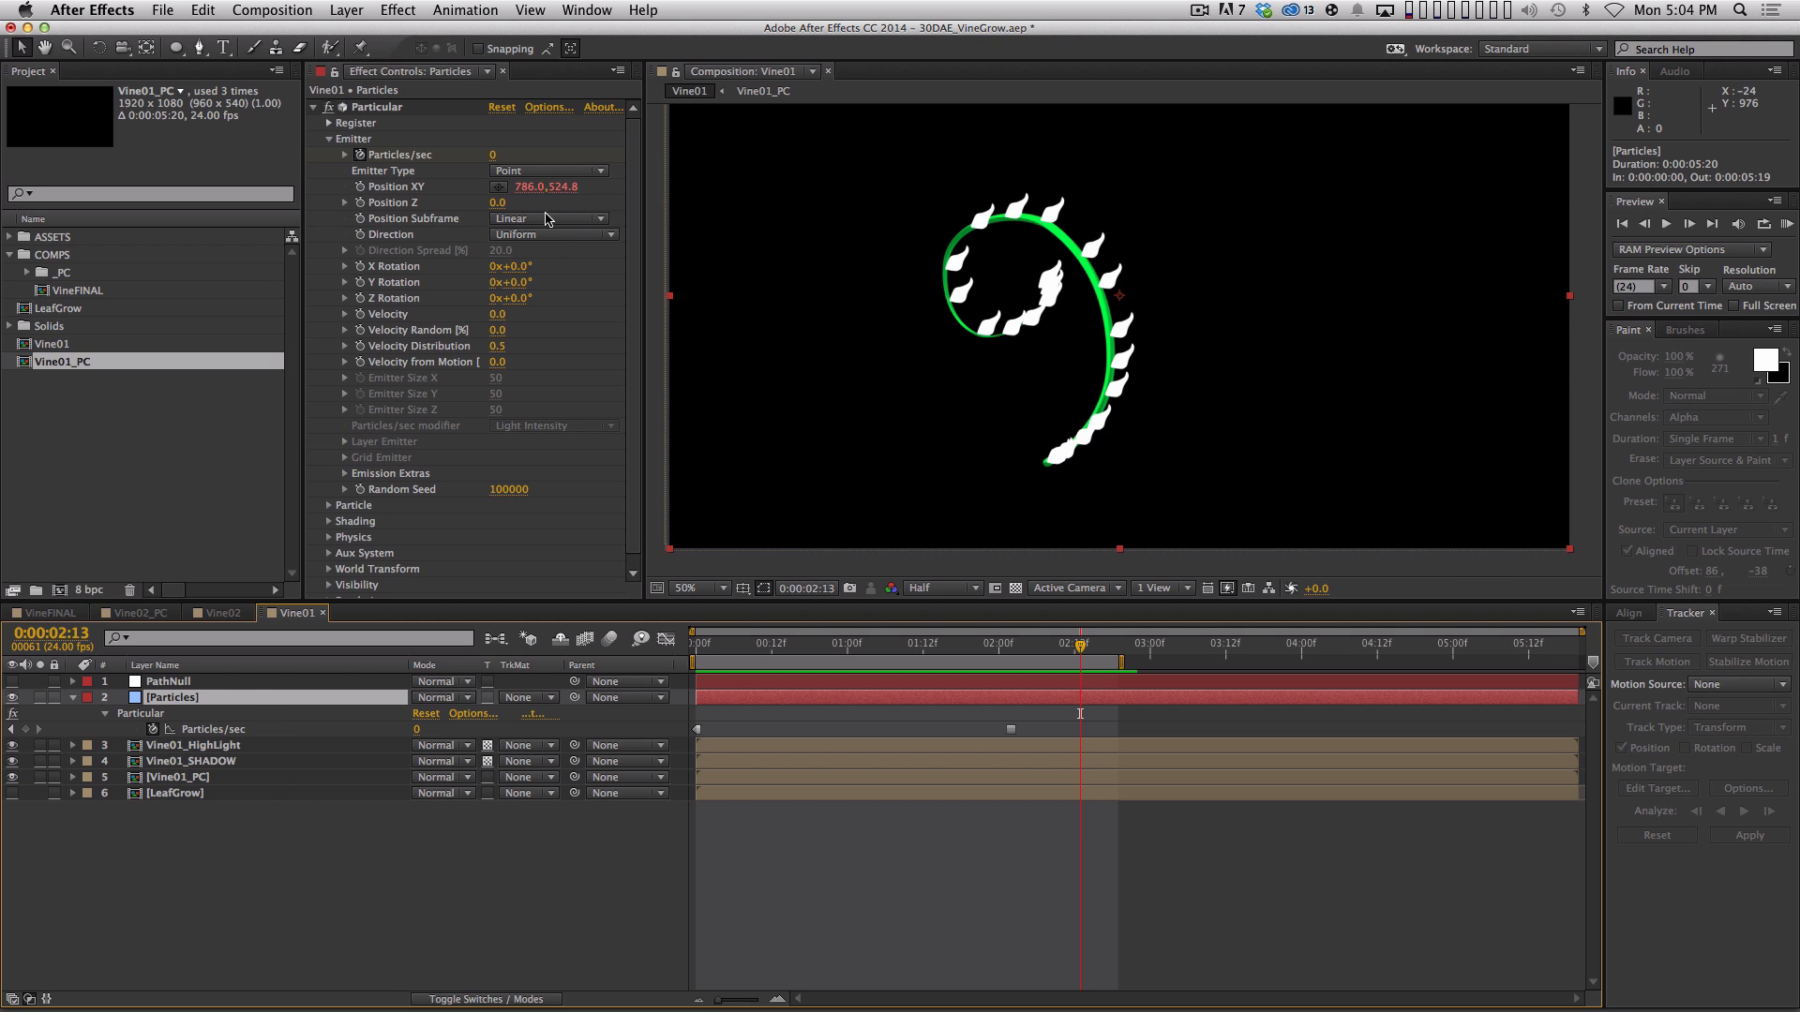
{"action": "left_click", "coordinate": [329, 139]}
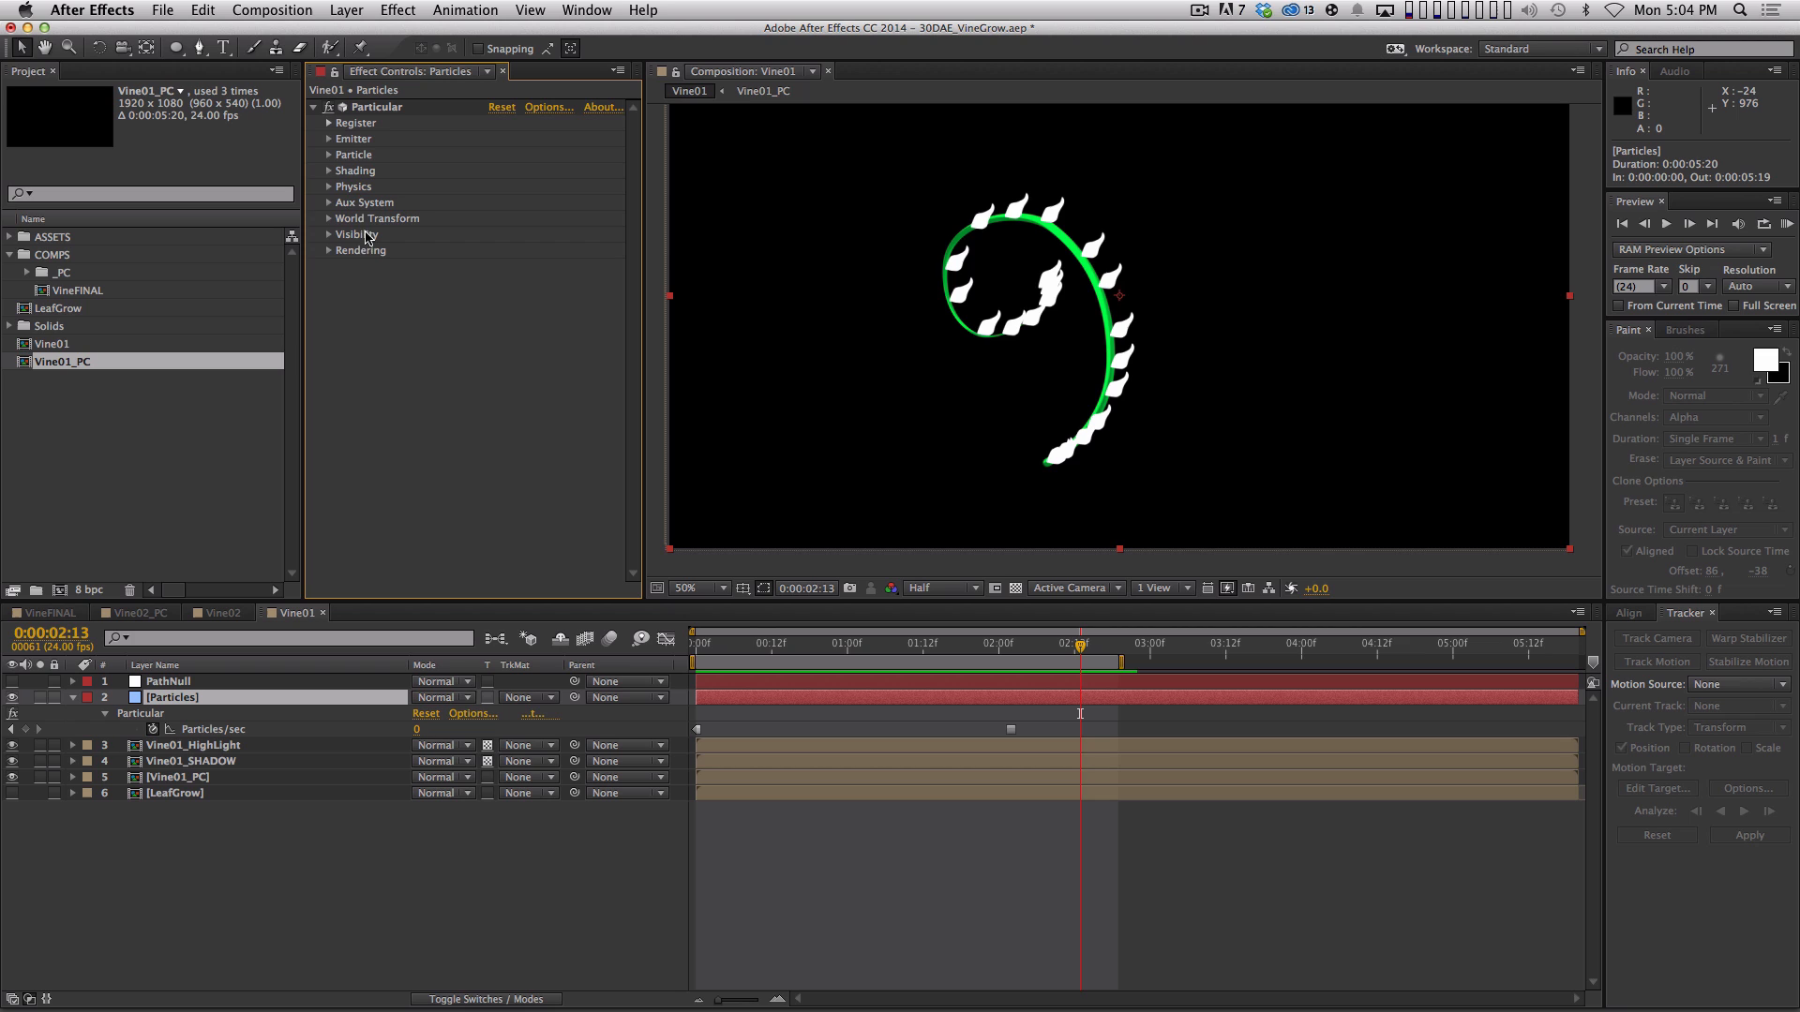
{"action": "left_click", "coordinate": [329, 154]}
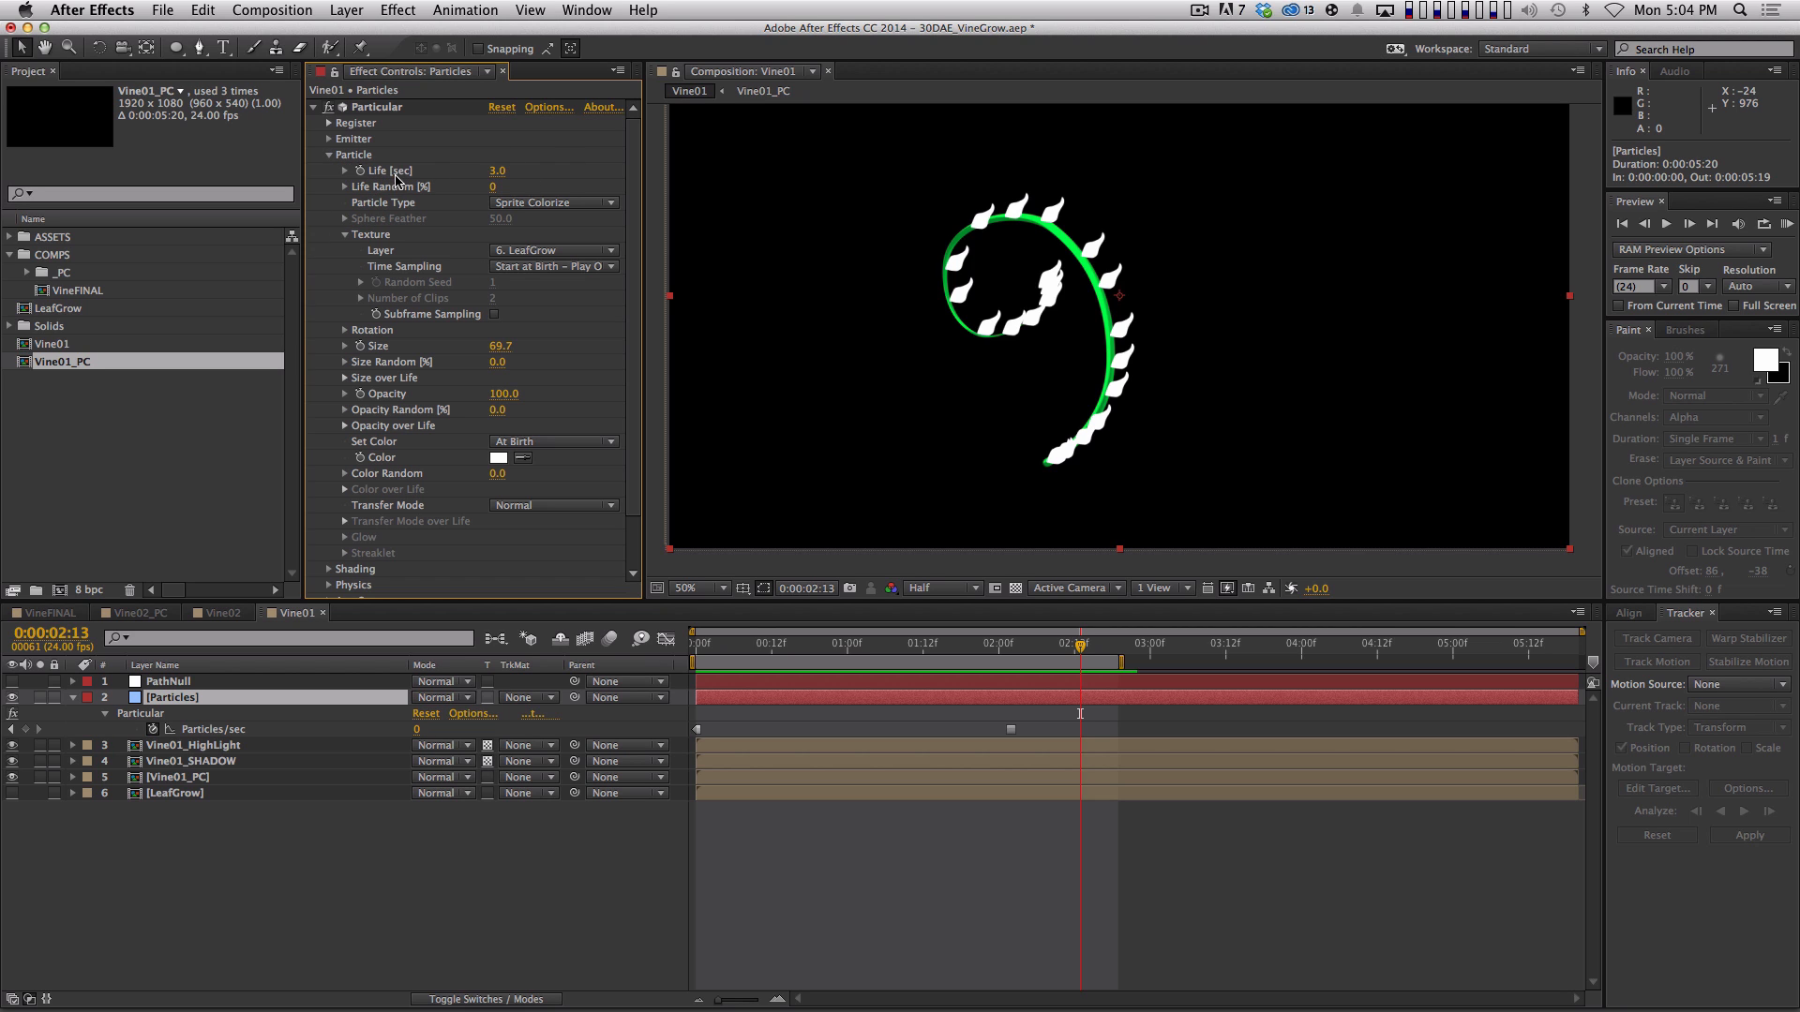
{"action": "left_click", "coordinate": [497, 172]}
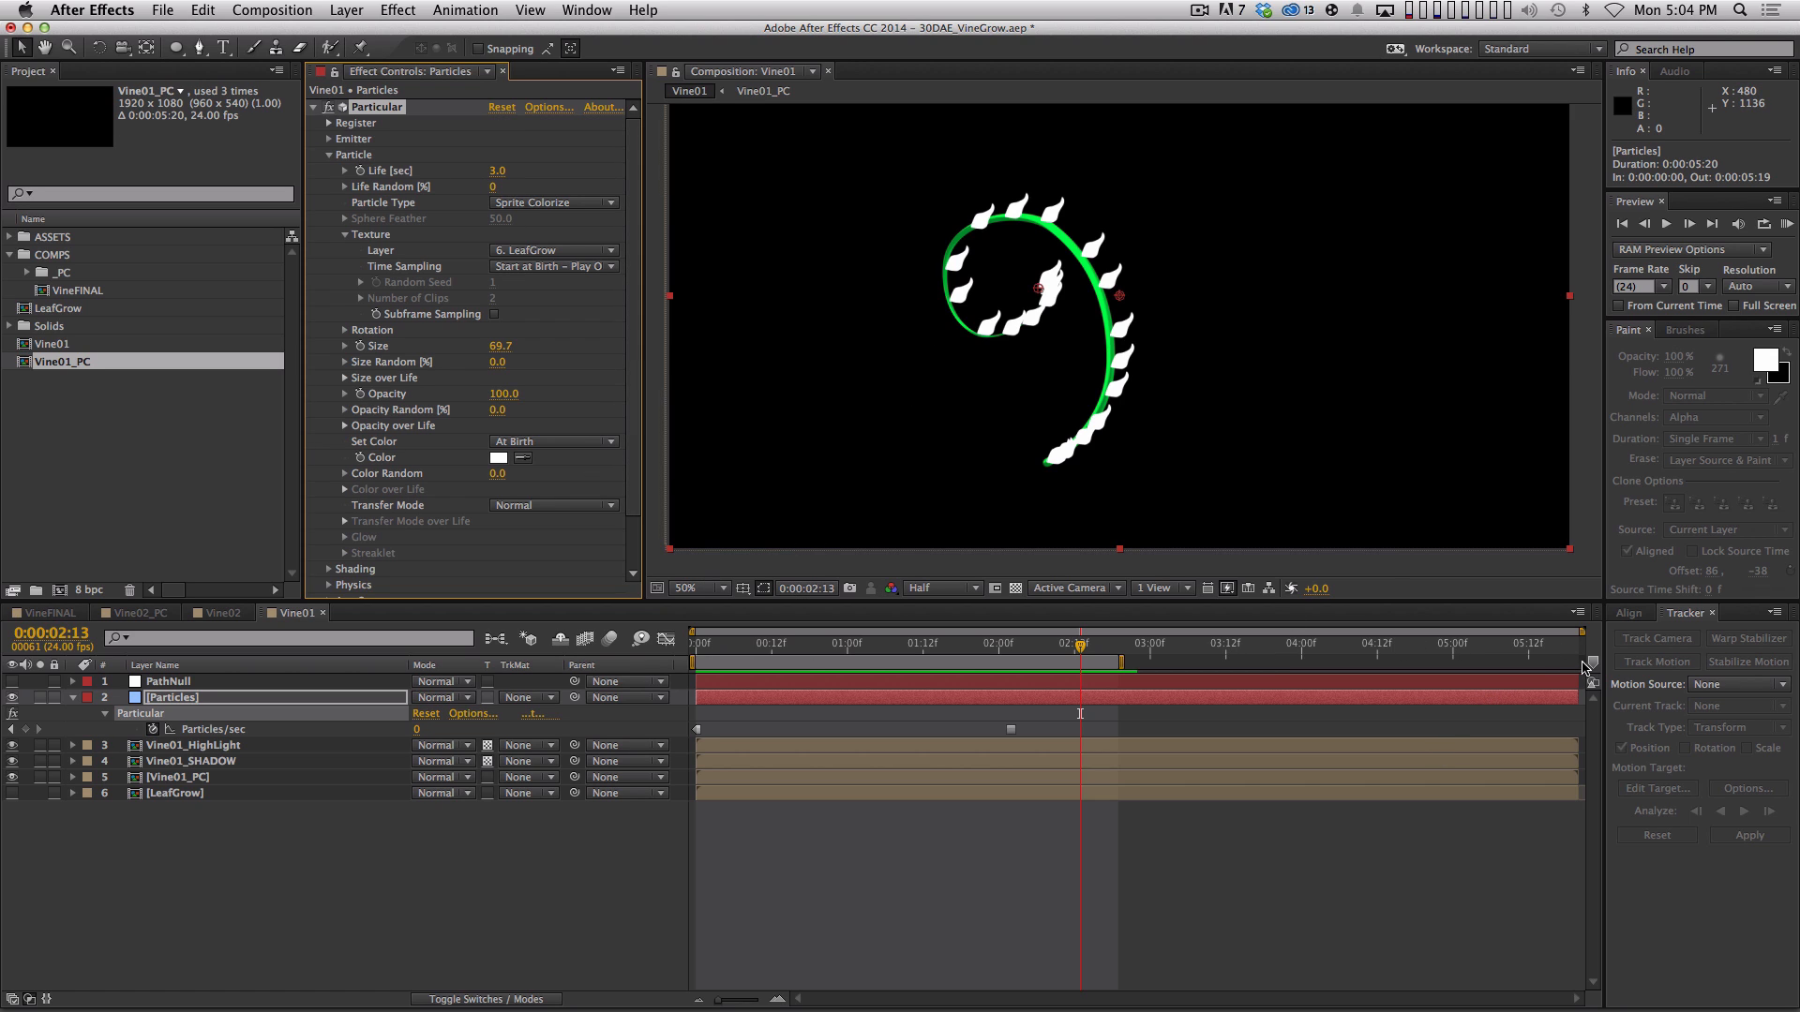
{"action": "left_click", "coordinate": [497, 172]}
{"action": "type", "text": "10"}
{"action": "key", "text": "Return"}
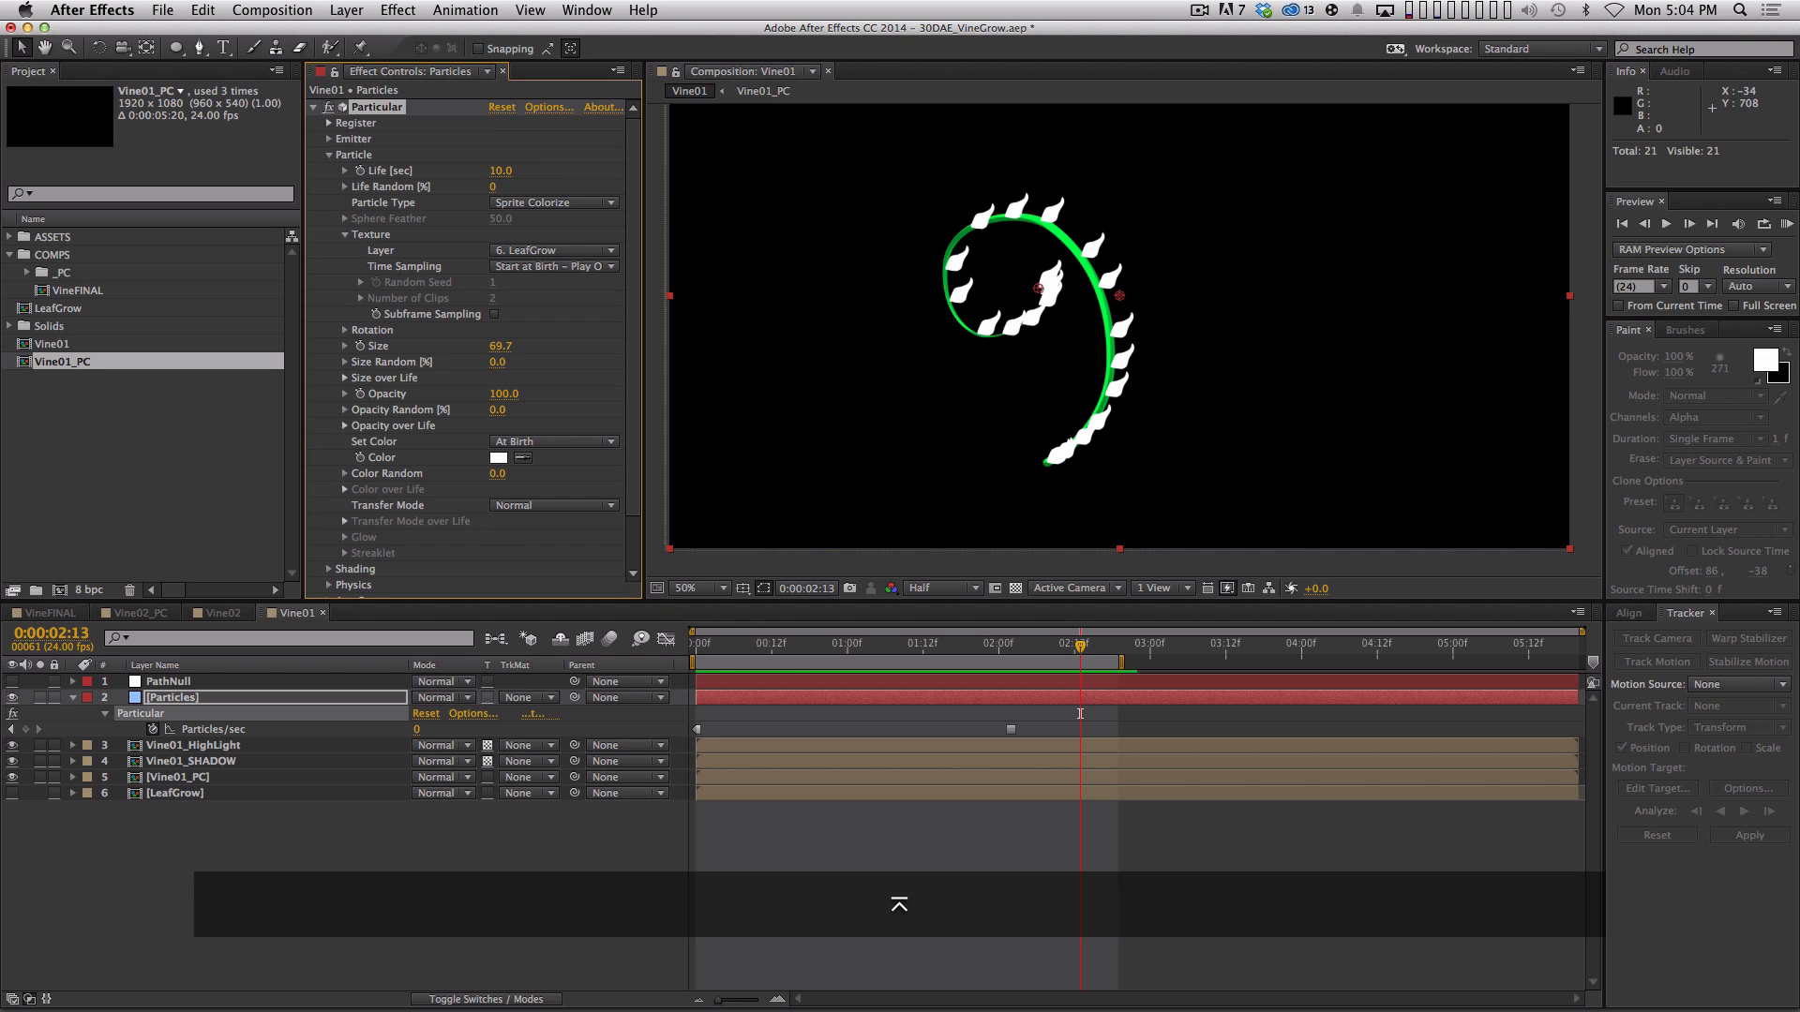
Set the leaf particles' Size Random to 50%
{"action": "left_click", "coordinate": [344, 235]}
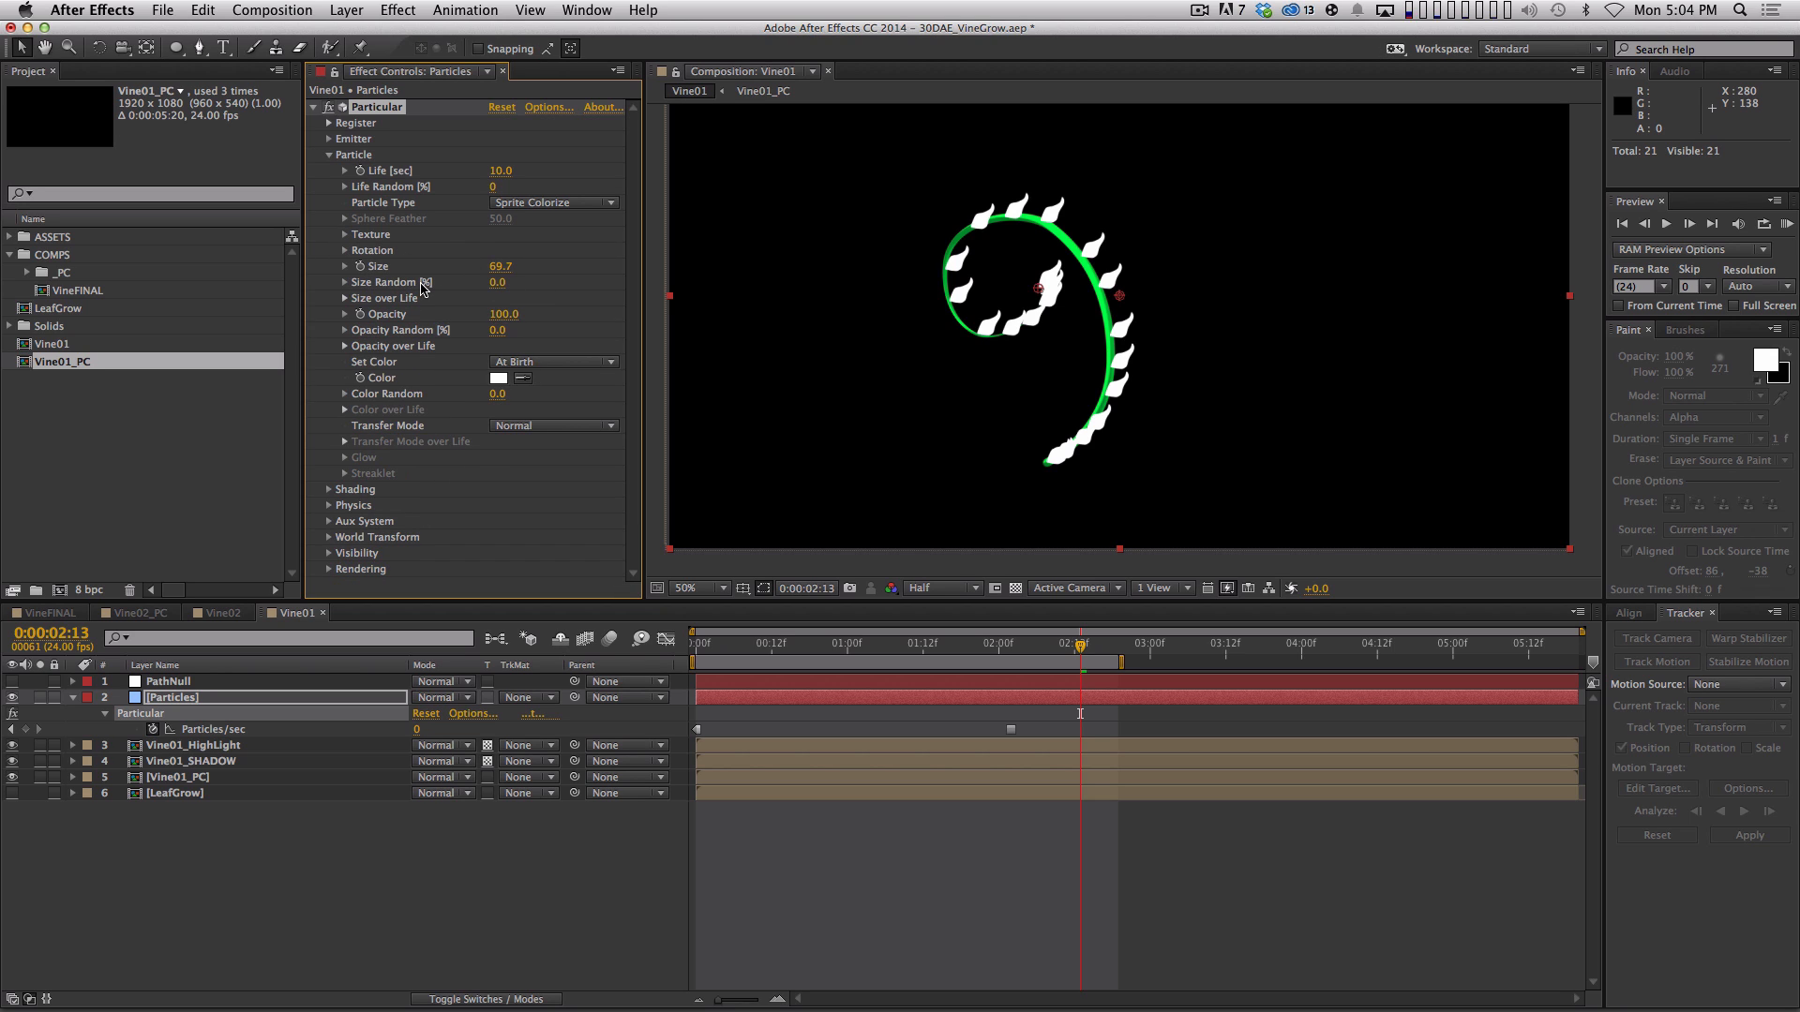
{"action": "left_click", "coordinate": [507, 281]}
{"action": "type", "text": "50"}
{"action": "key", "text": "Return"}
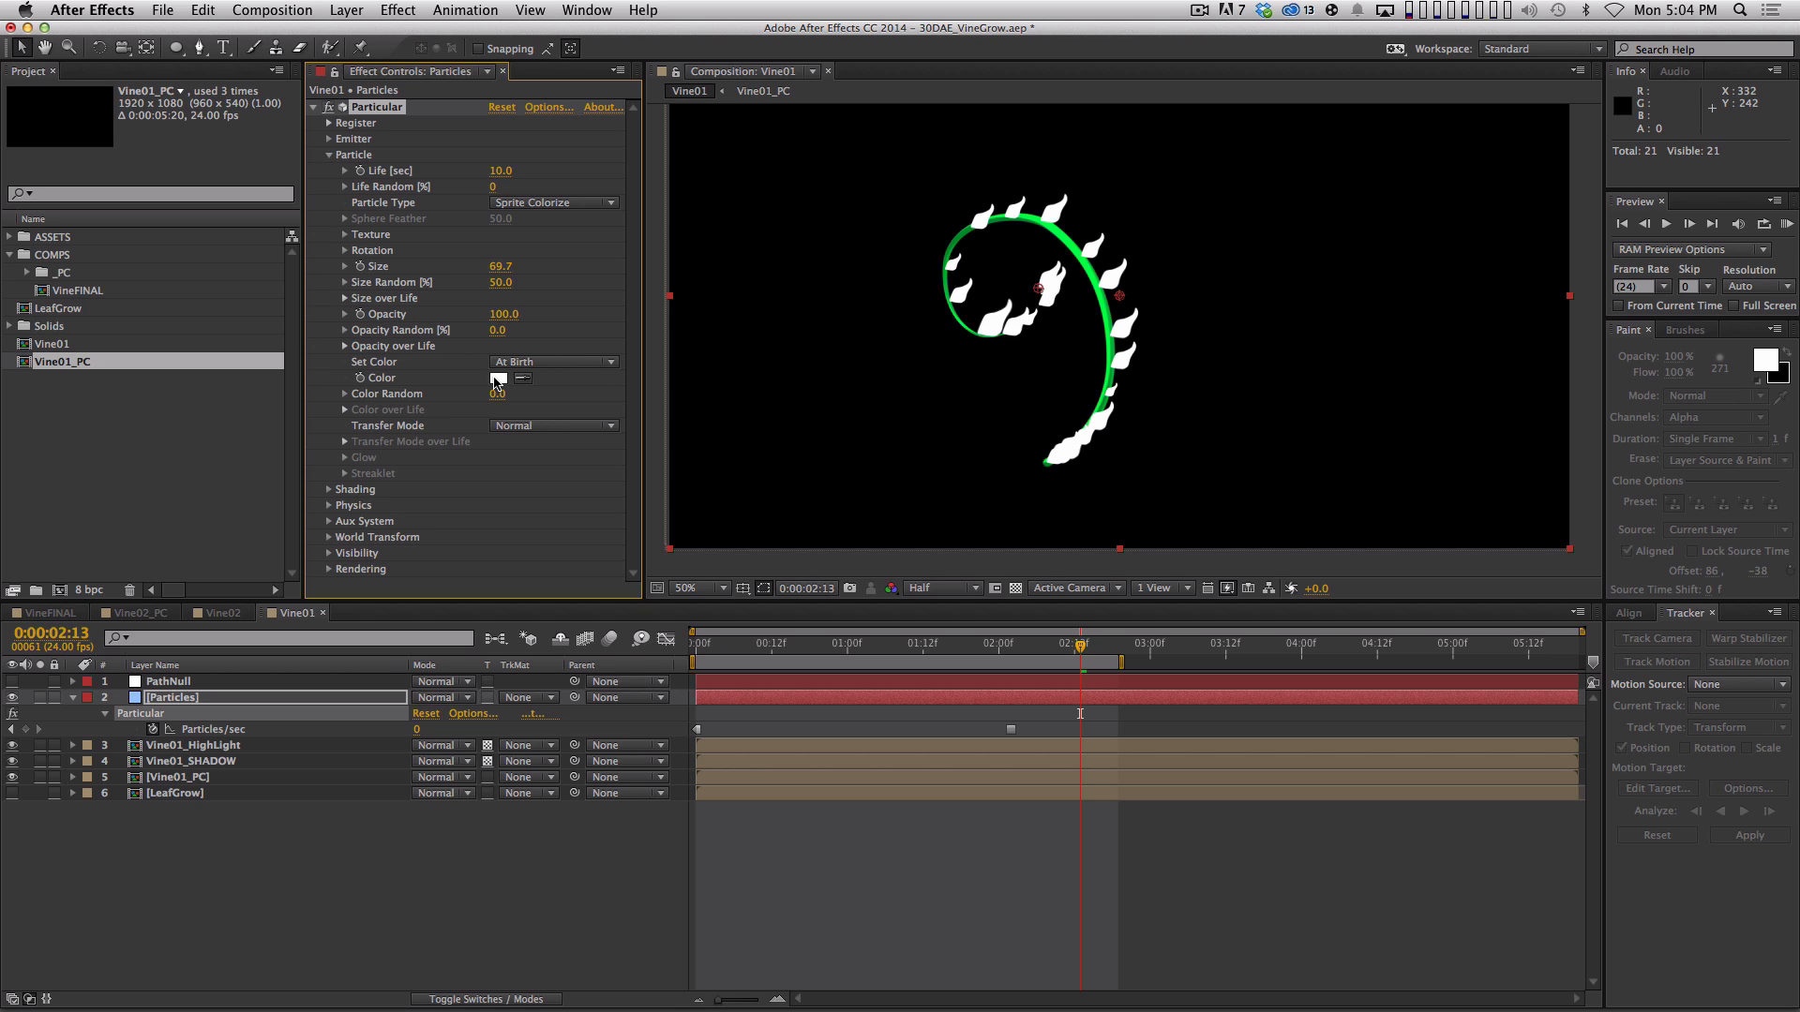
Make the leaf particles take their color with Set Color as Random from Gradient
{"action": "left_click_drag", "start_coordinate": [497, 401], "coordinate": [425, 410]}
{"action": "left_click", "coordinate": [549, 364]}
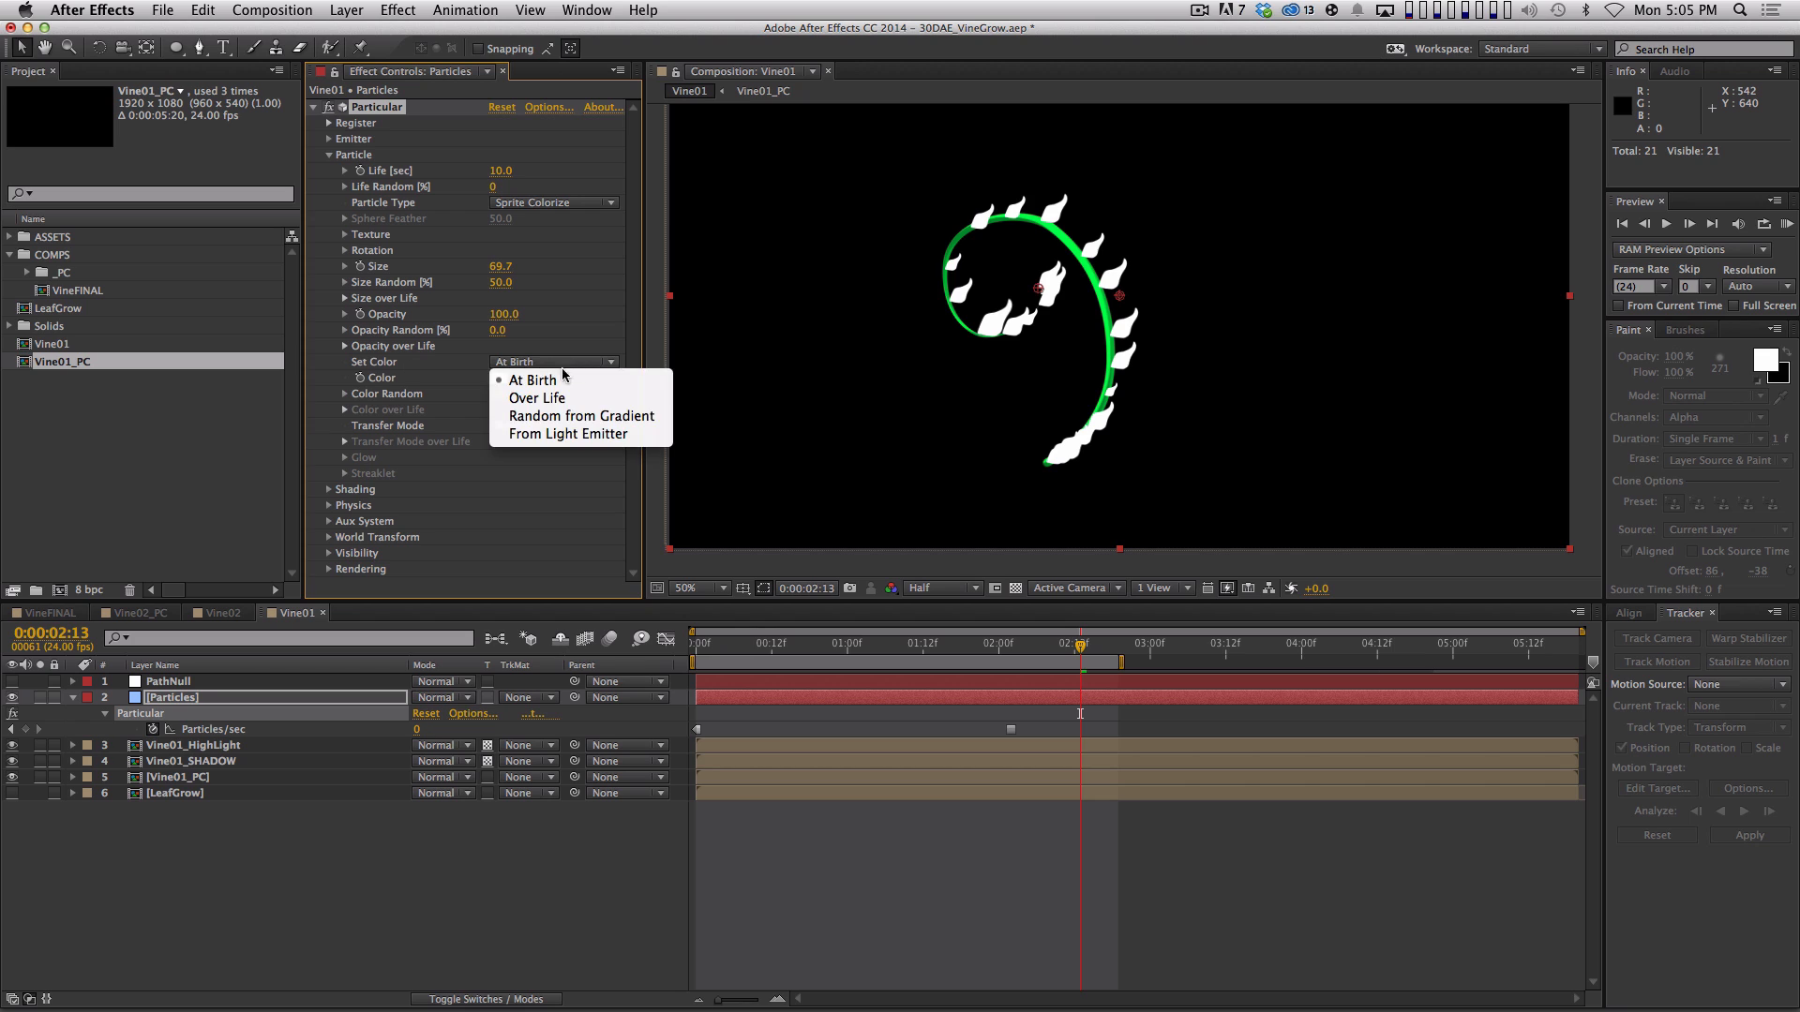
{"action": "left_click", "coordinate": [590, 418]}
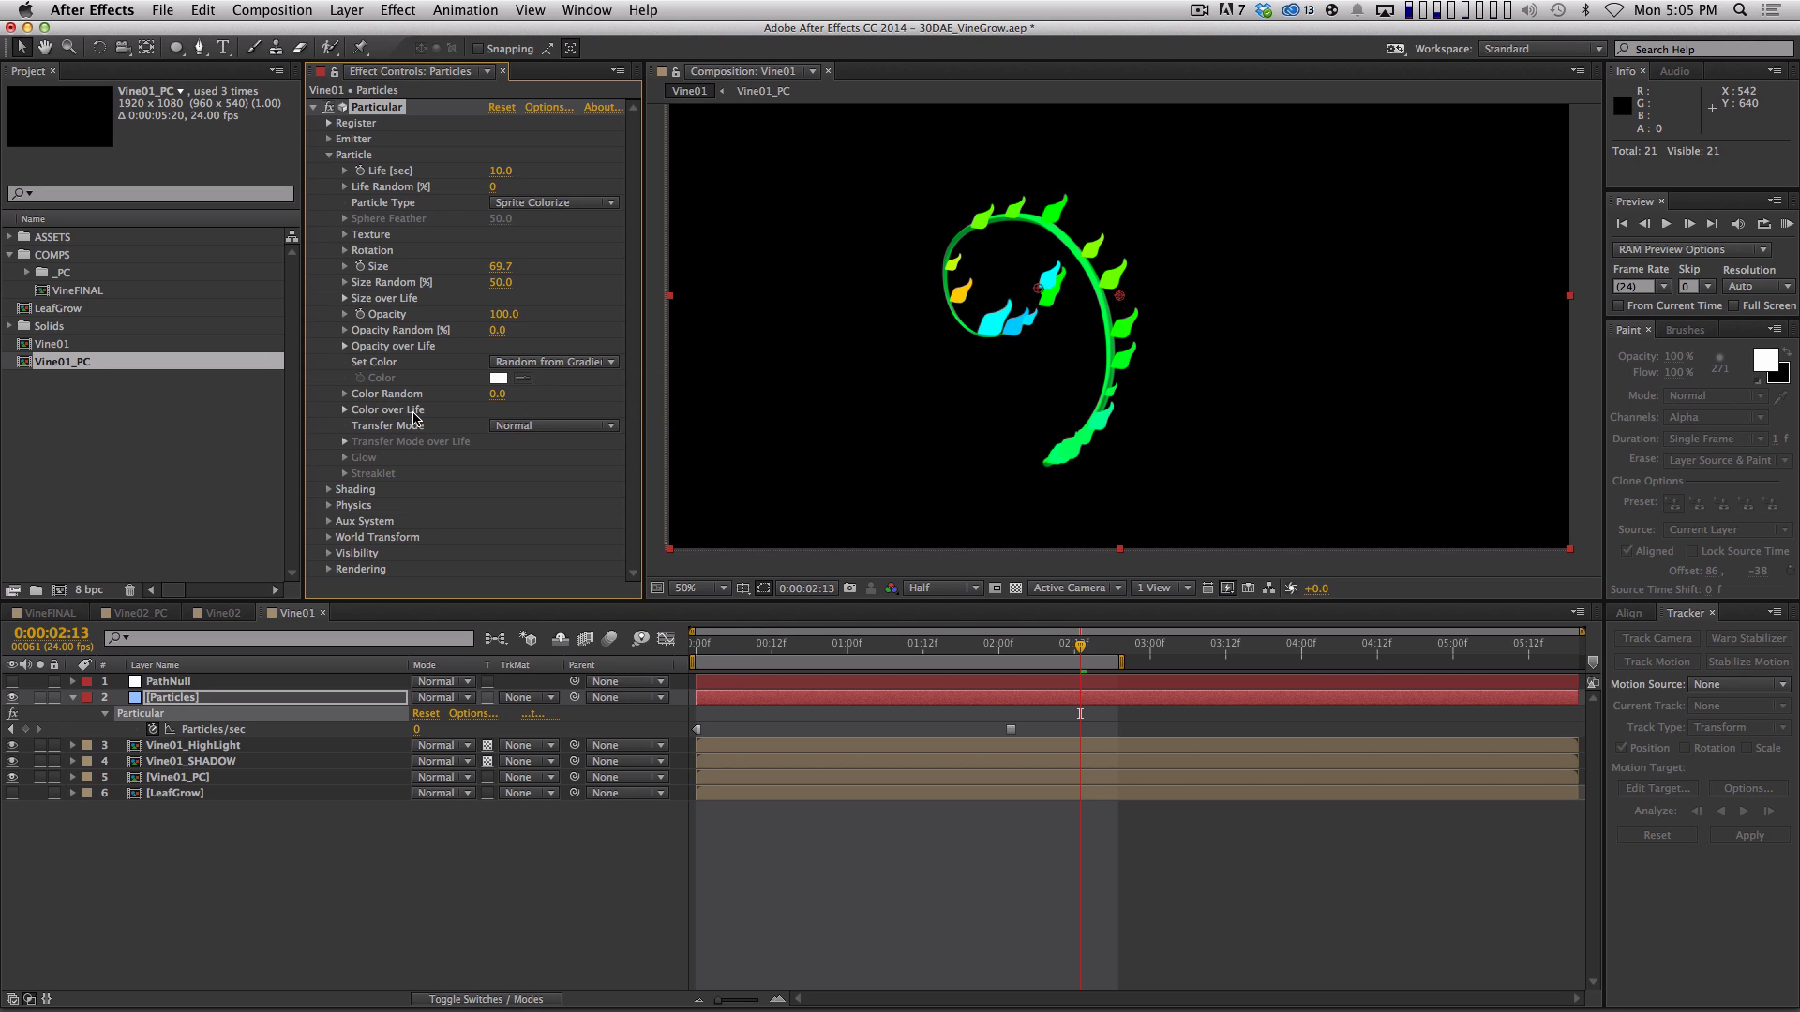
Remove the blue stop from the Color over Life gradient and spread the cyan, green and yellow stops toward the cyan end
{"action": "left_click", "coordinate": [345, 411]}
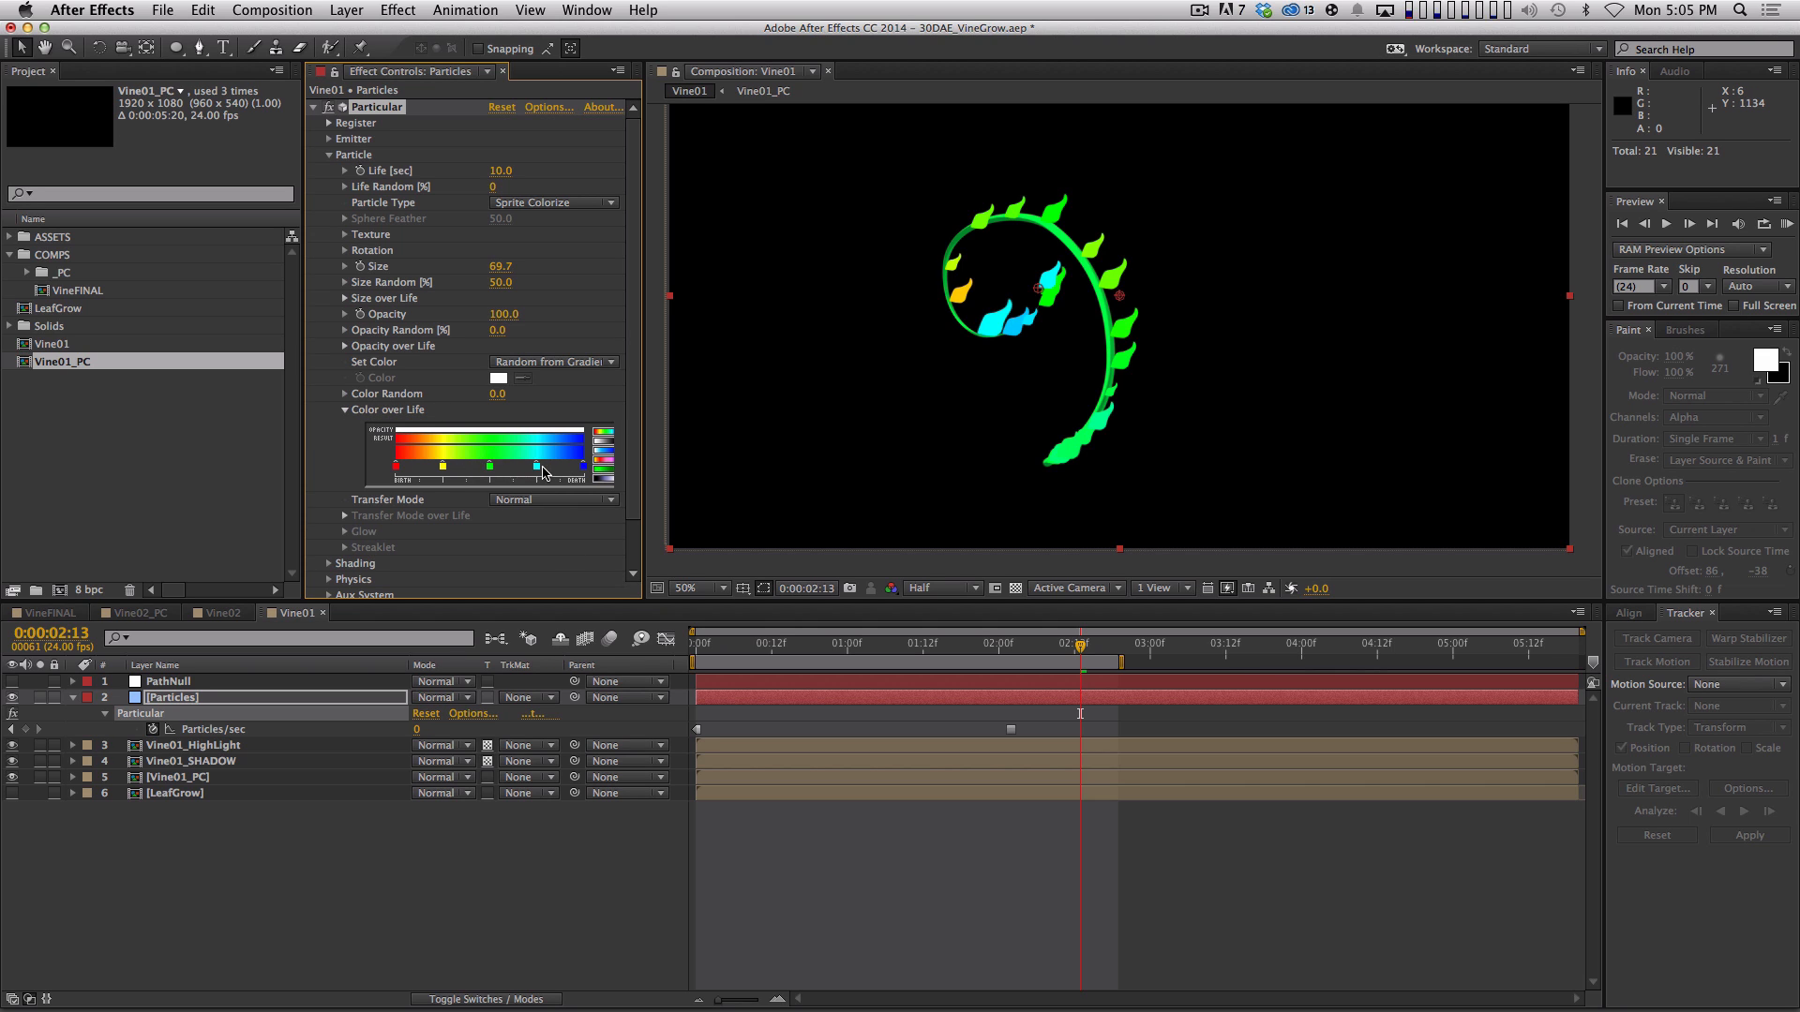
{"action": "left_click_drag", "start_coordinate": [581, 465], "coordinate": [596, 519]}
{"action": "left_click_drag", "start_coordinate": [536, 465], "coordinate": [455, 468]}
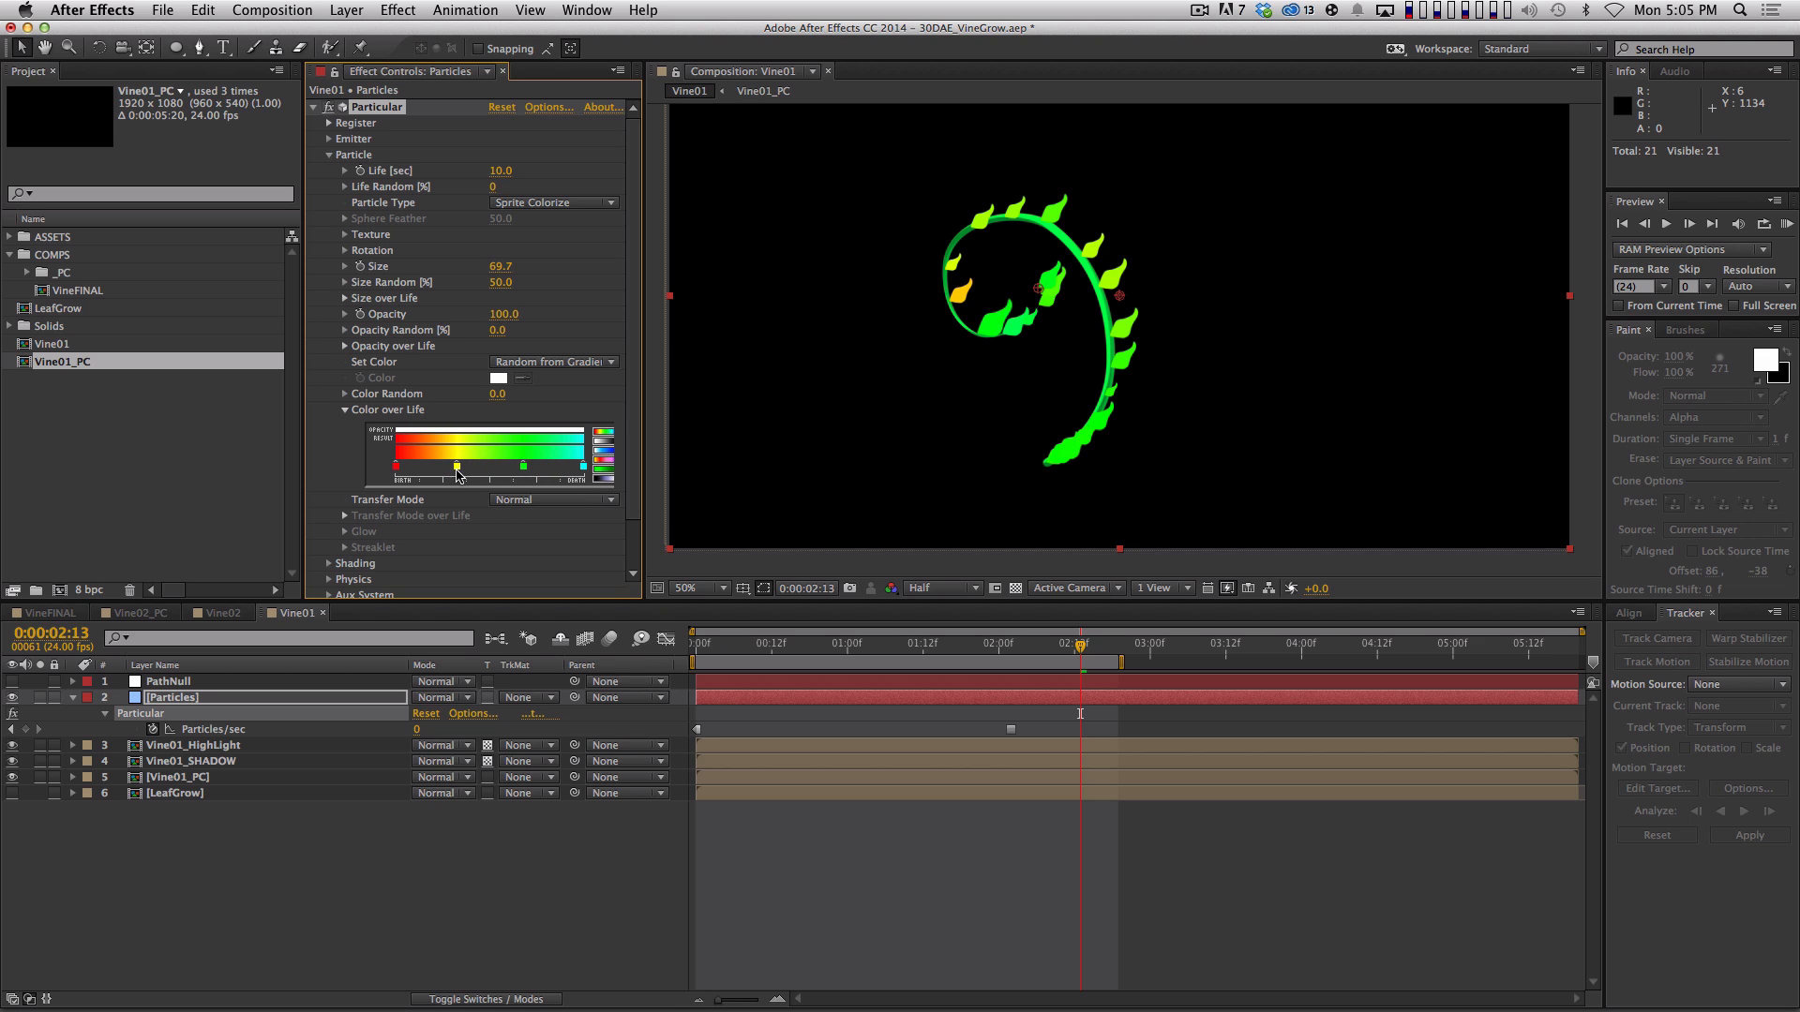
Recolor the green stop of the Color over Life gradient to orange
{"action": "double_click", "coordinate": [523, 465]}
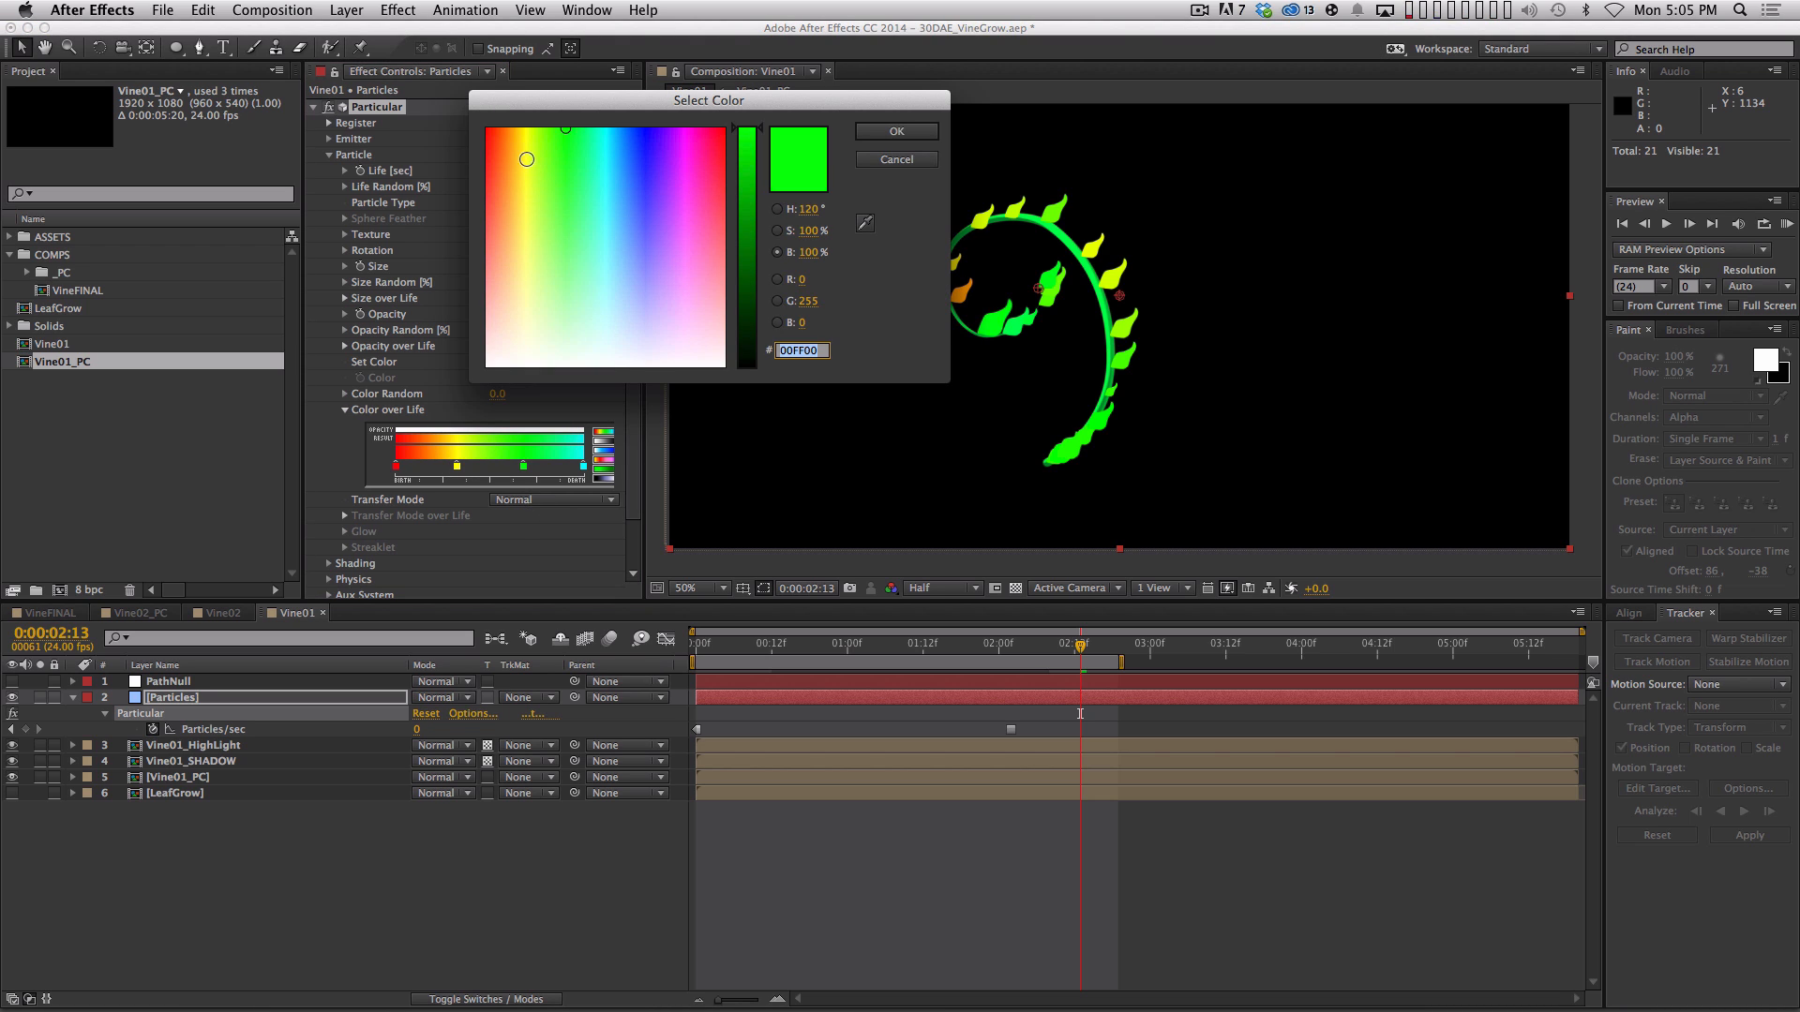
{"action": "left_click_drag", "start_coordinate": [526, 159], "coordinate": [506, 122]}
{"action": "left_click", "coordinate": [889, 136]}
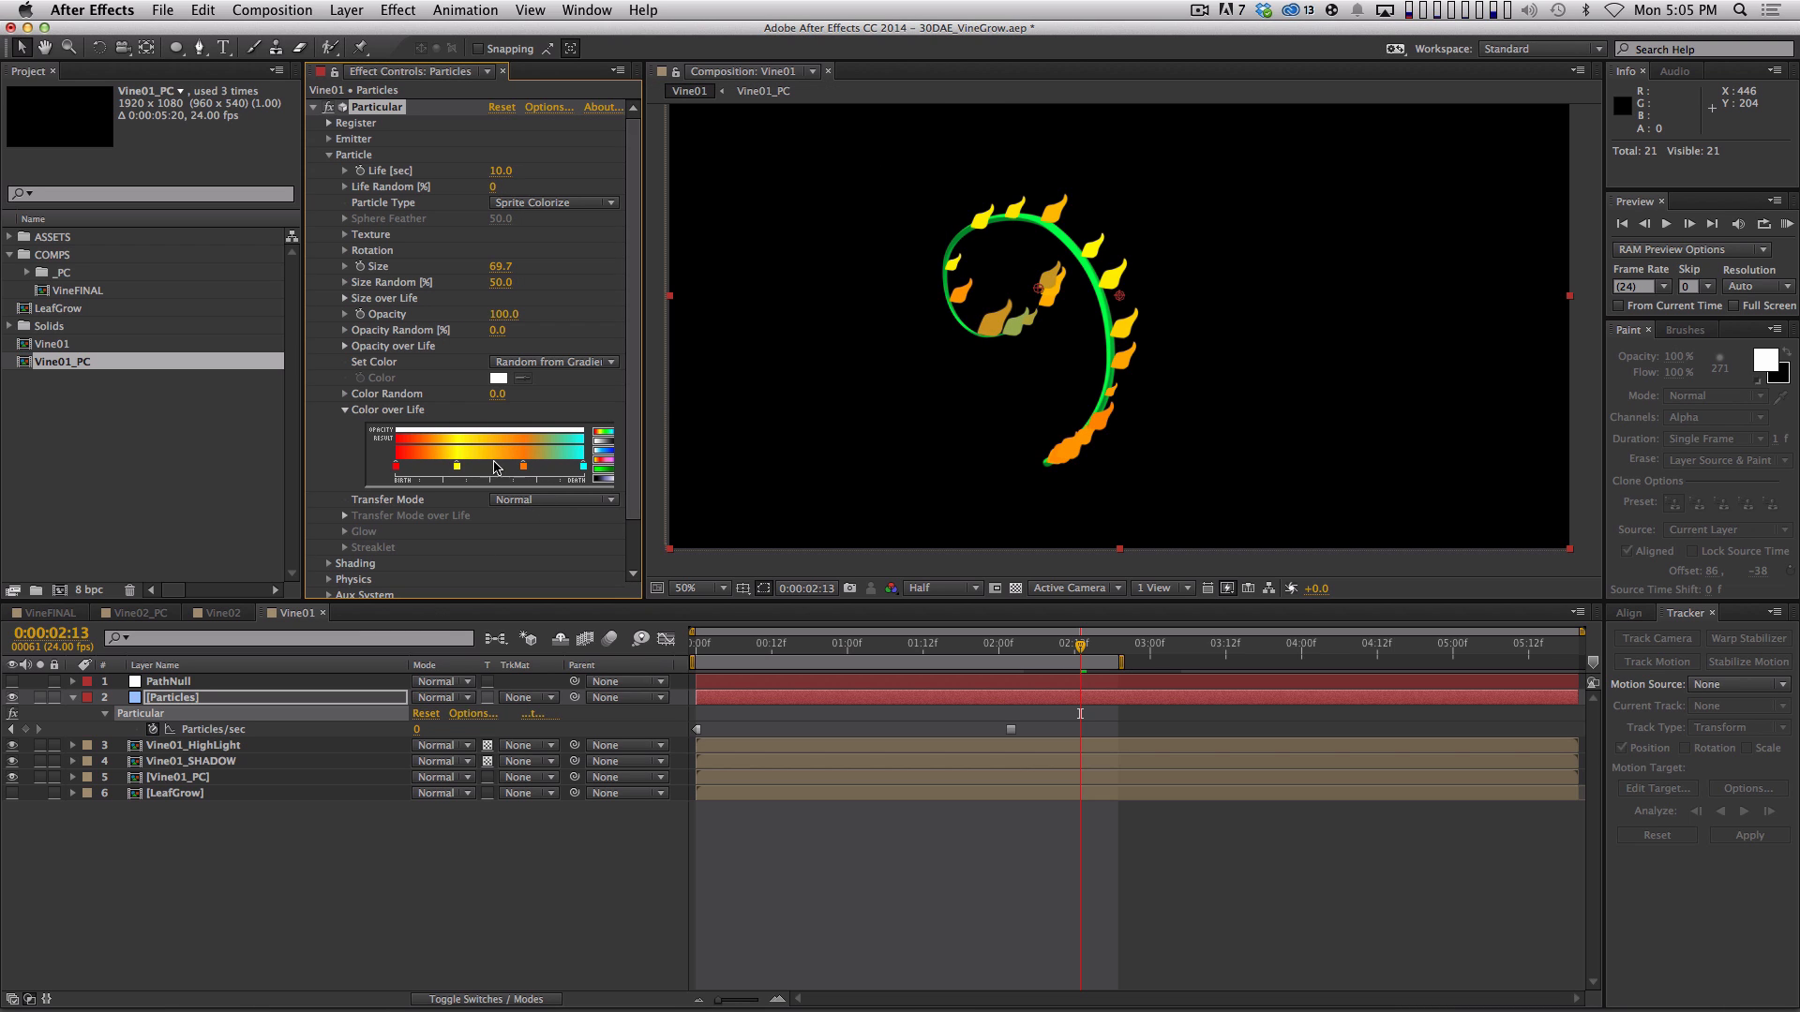
Recolor the red stop of the Color over Life gradient to a slightly darker pinkish red with hue 351° and saturation 87%
{"action": "double_click", "coordinate": [395, 461]}
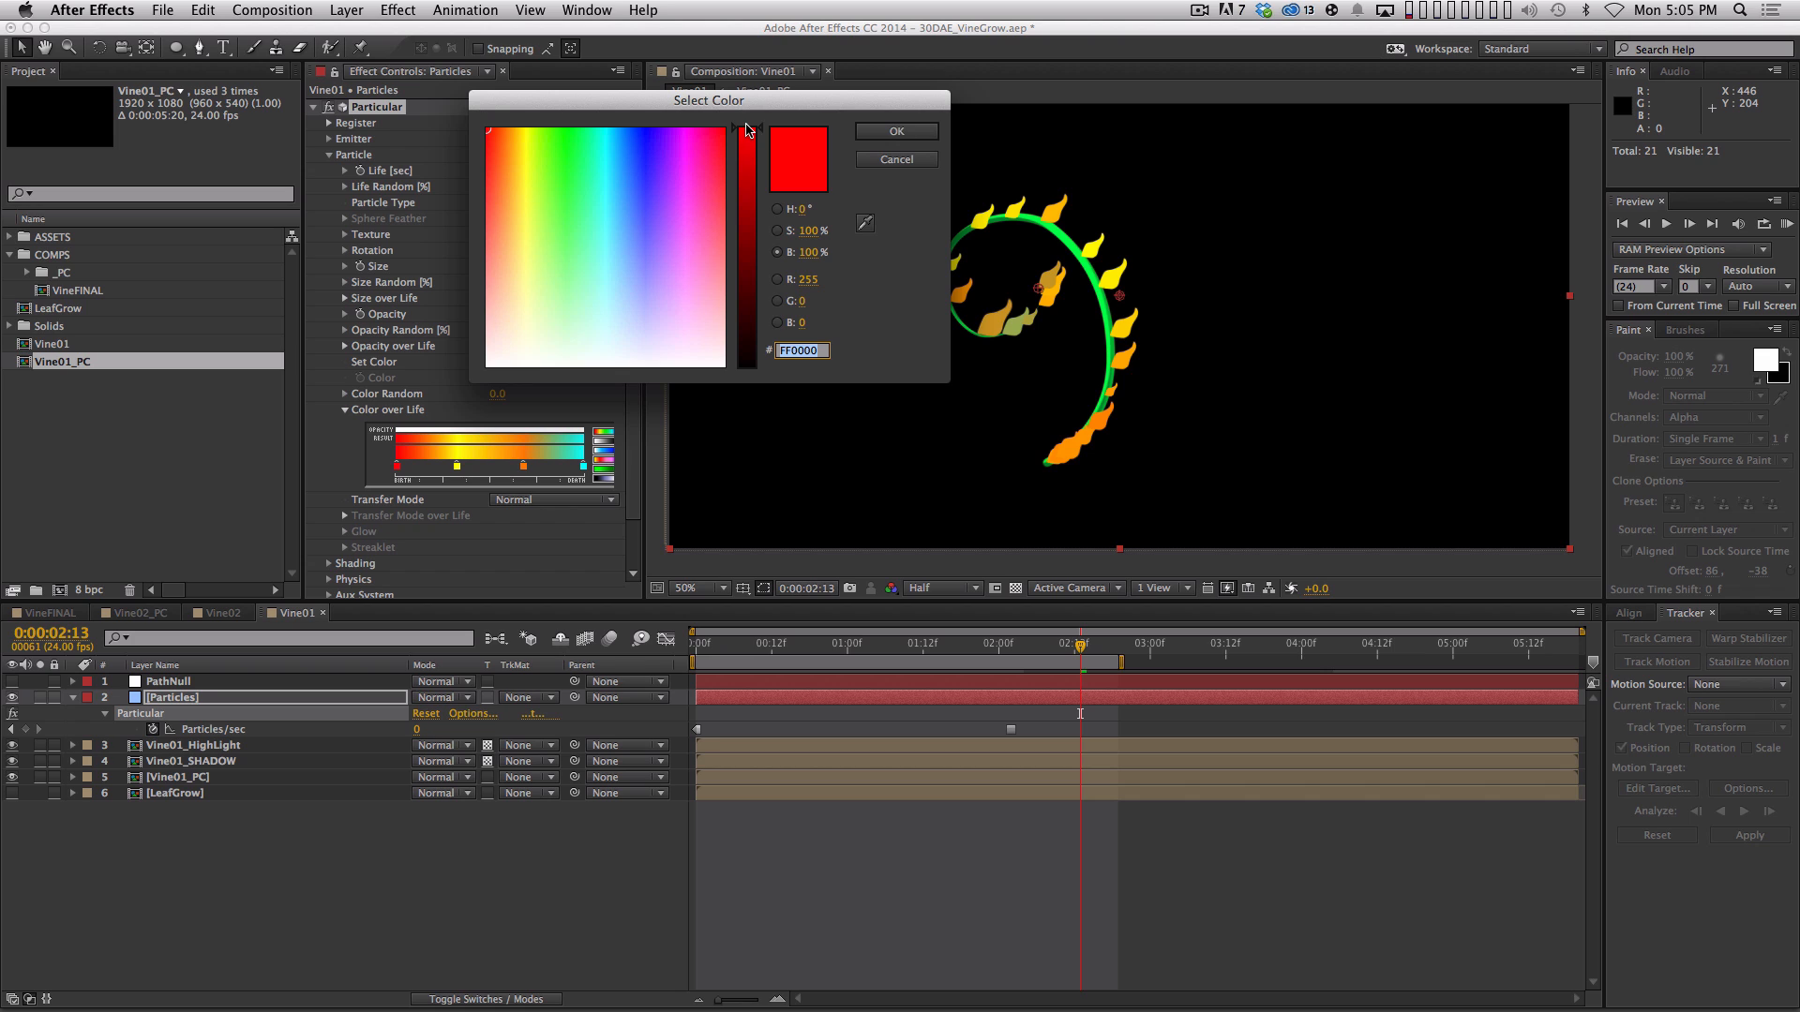
{"action": "left_click", "coordinate": [487, 152]}
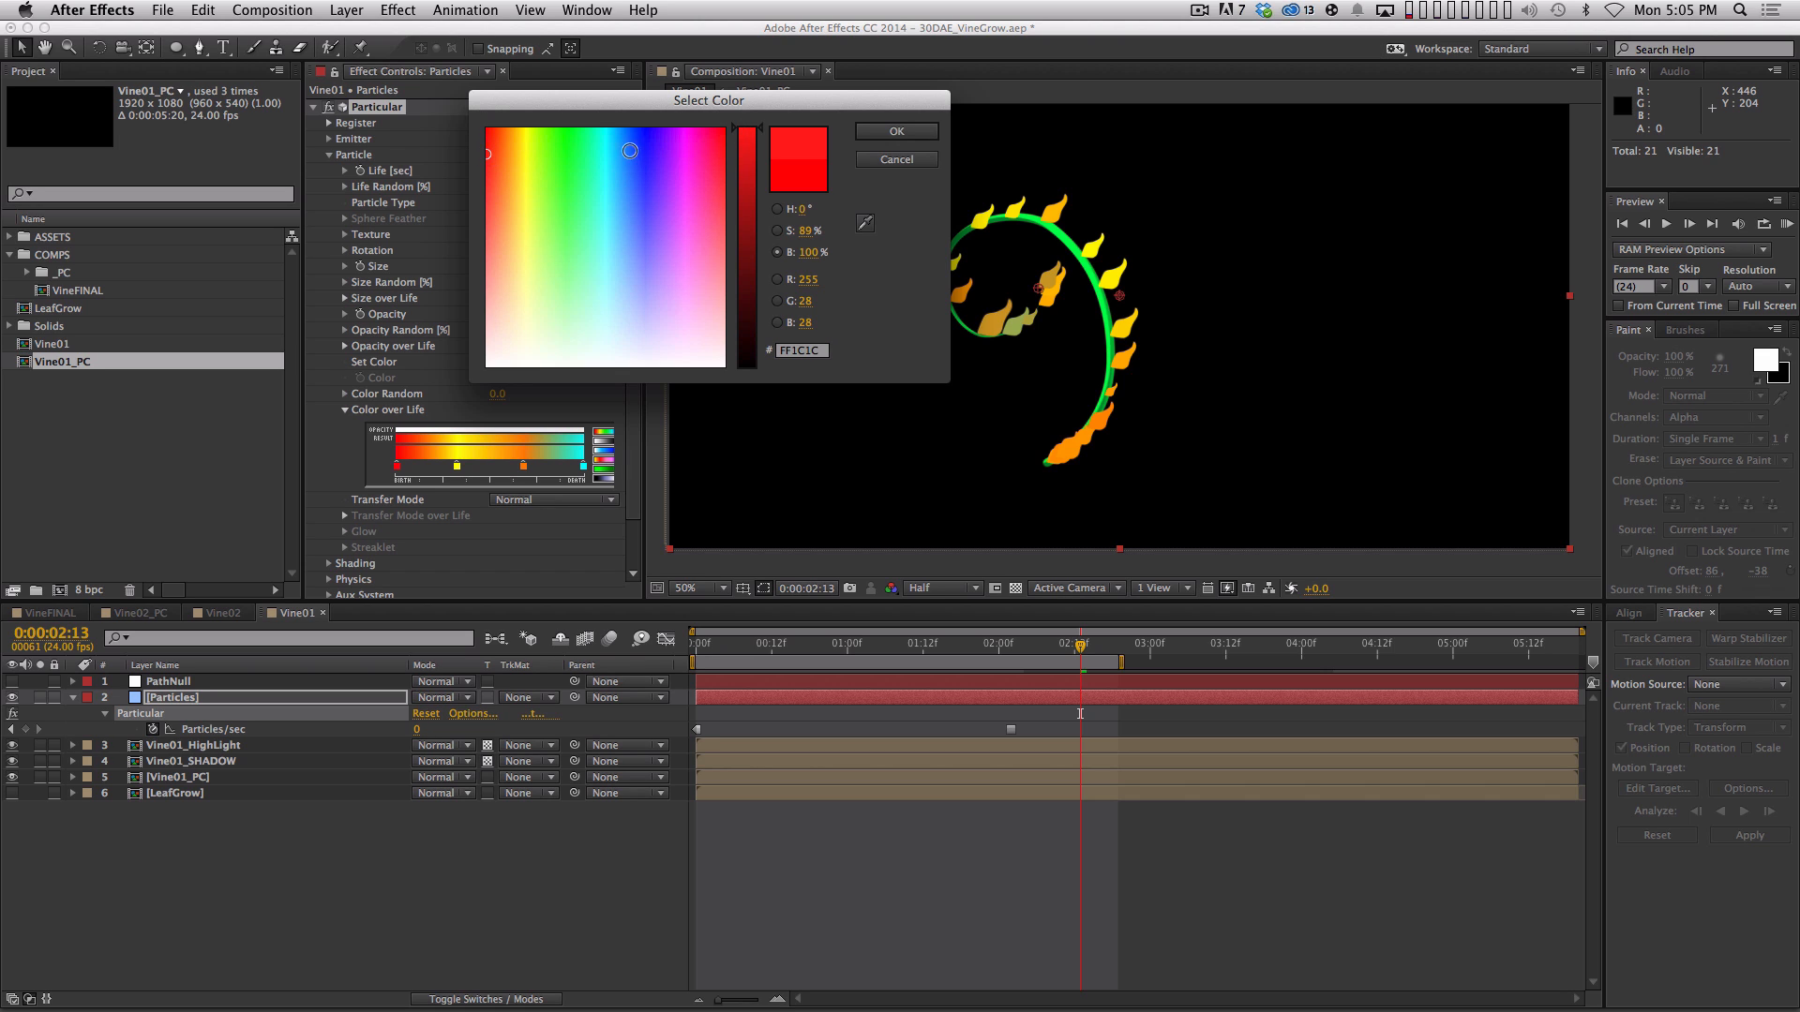
{"action": "left_click", "coordinate": [719, 159]}
{"action": "left_click", "coordinate": [719, 158]}
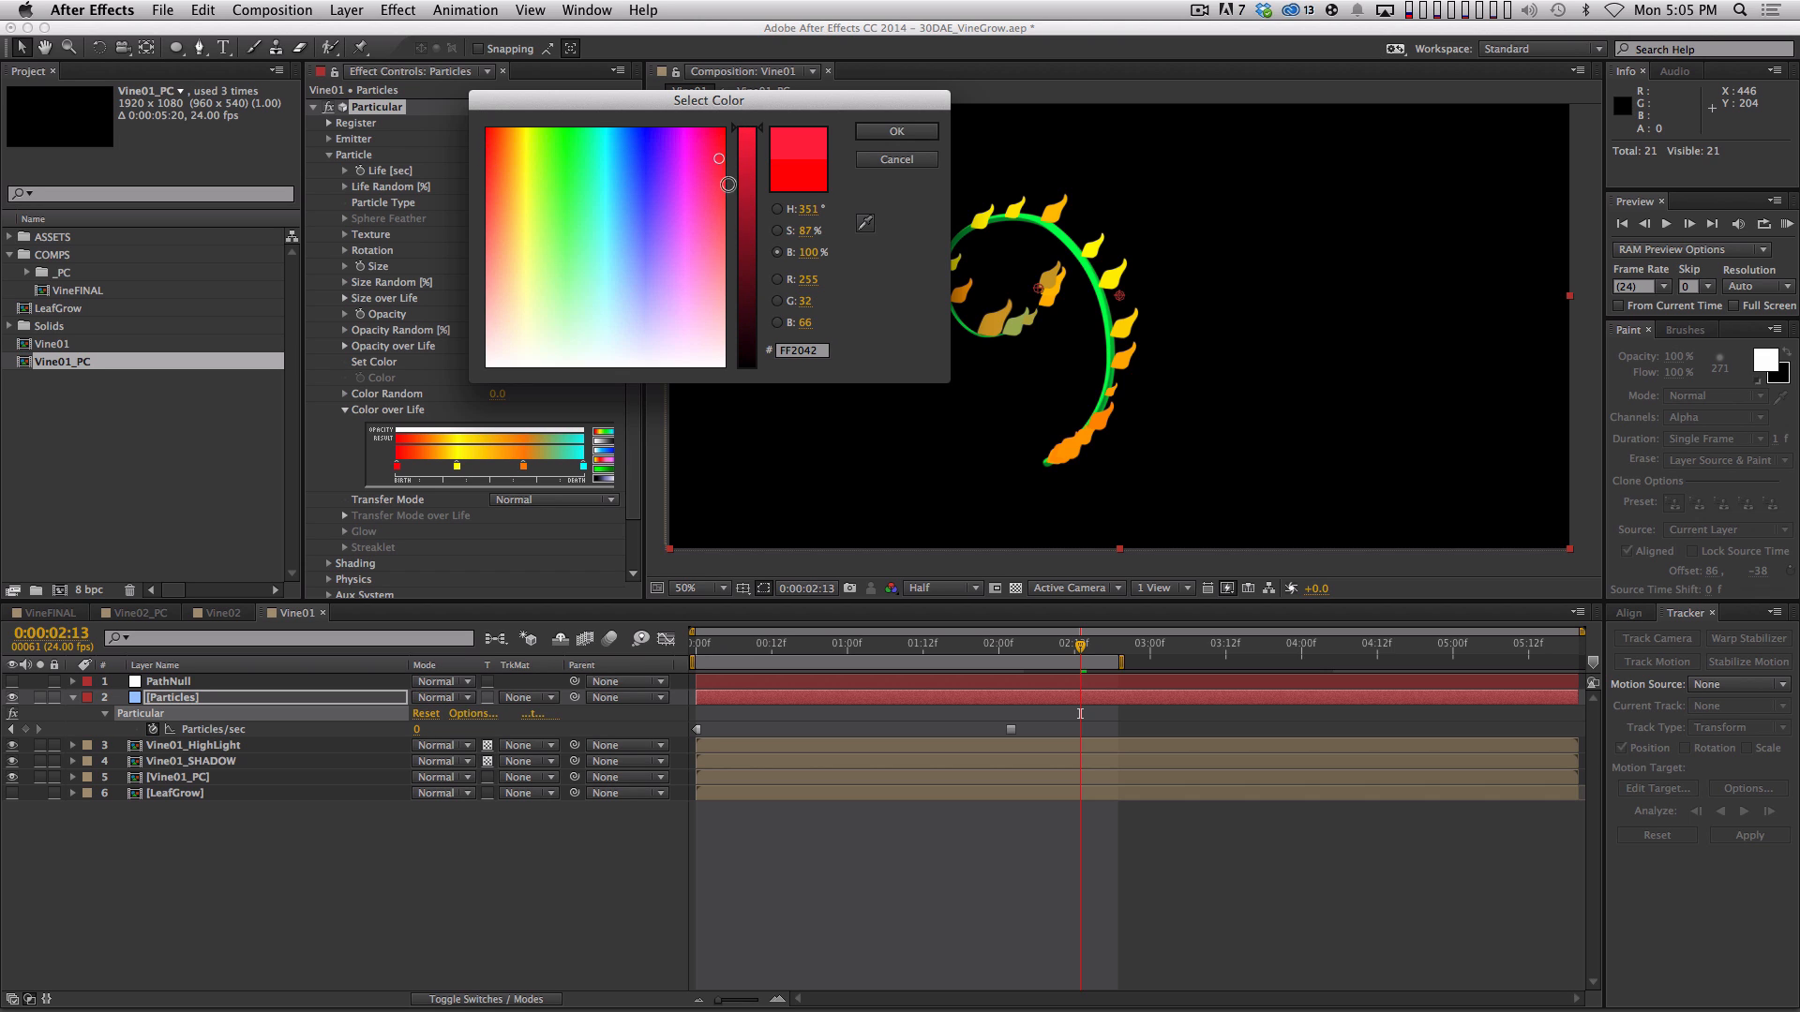
{"action": "left_click_drag", "start_coordinate": [804, 251], "coordinate": [793, 251]}
{"action": "left_click", "coordinate": [882, 130]}
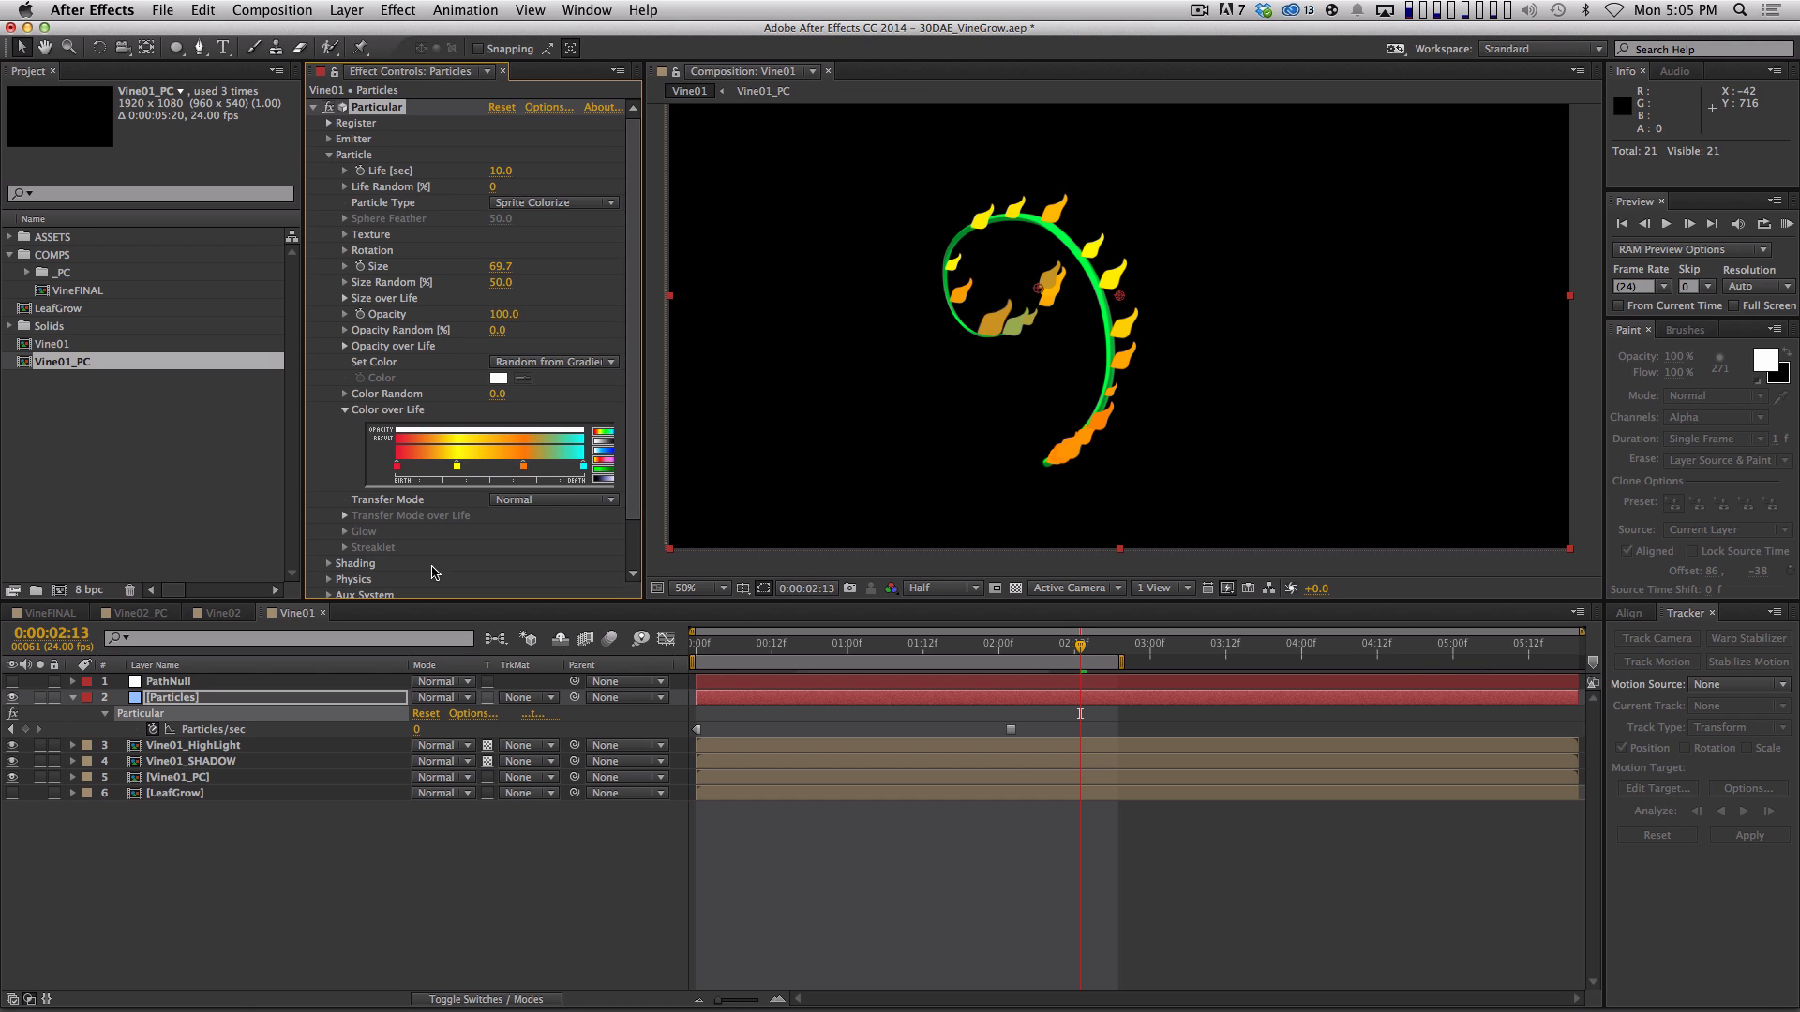
Play the recolored leaves, widen the effect settings area and scrub the animation to 0:00:02:00
{"action": "key", "text": "space"}
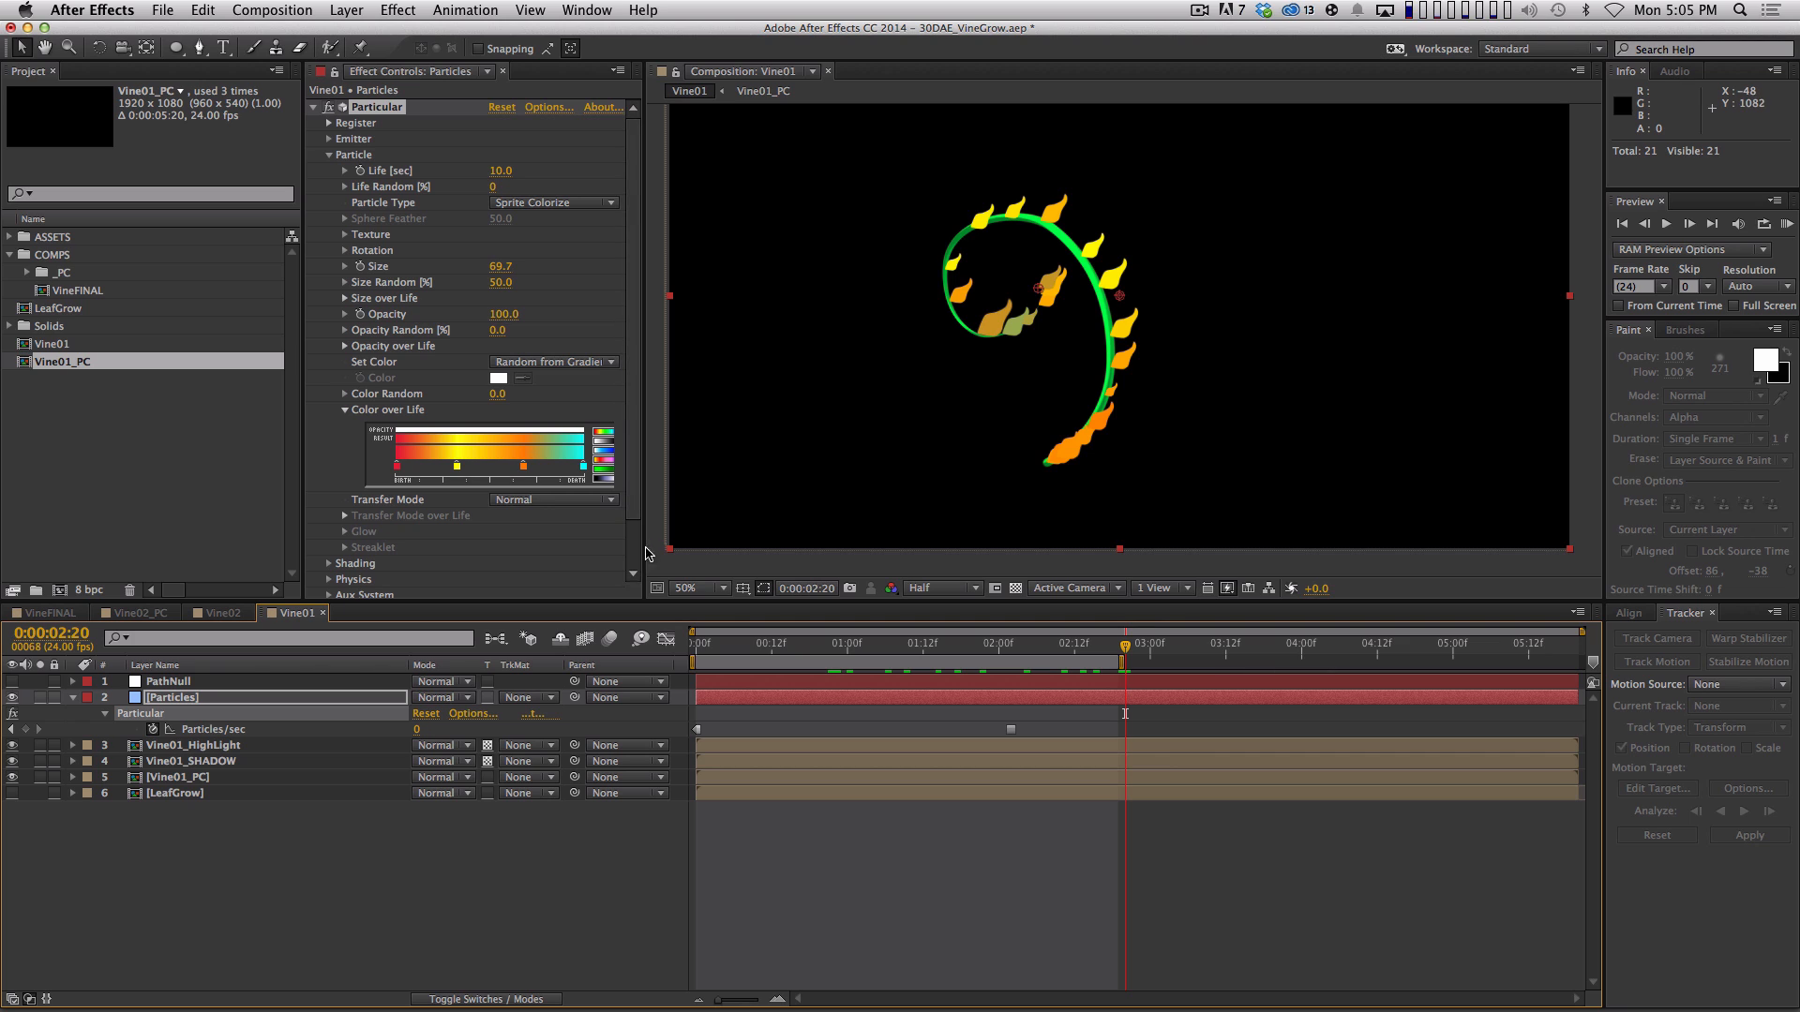
{"action": "left_click_drag", "start_coordinate": [659, 551], "coordinate": [688, 551]}
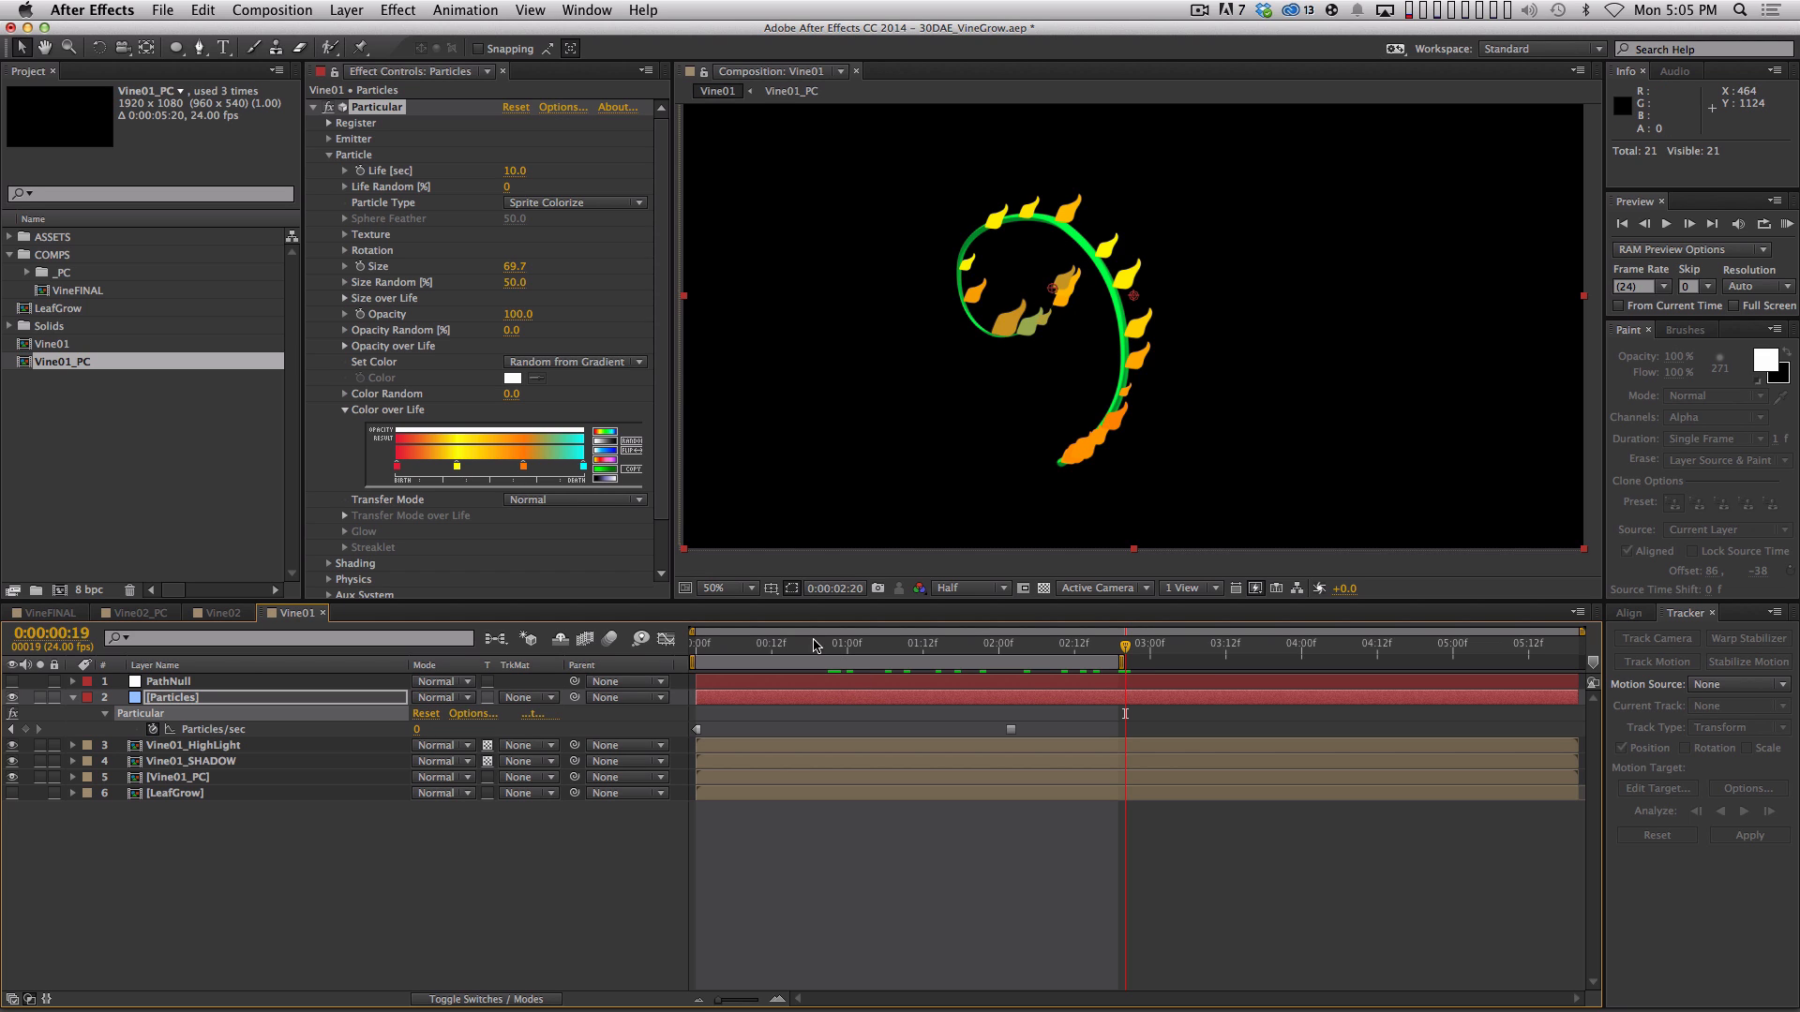
{"action": "left_click_drag", "start_coordinate": [814, 646], "coordinate": [998, 645]}
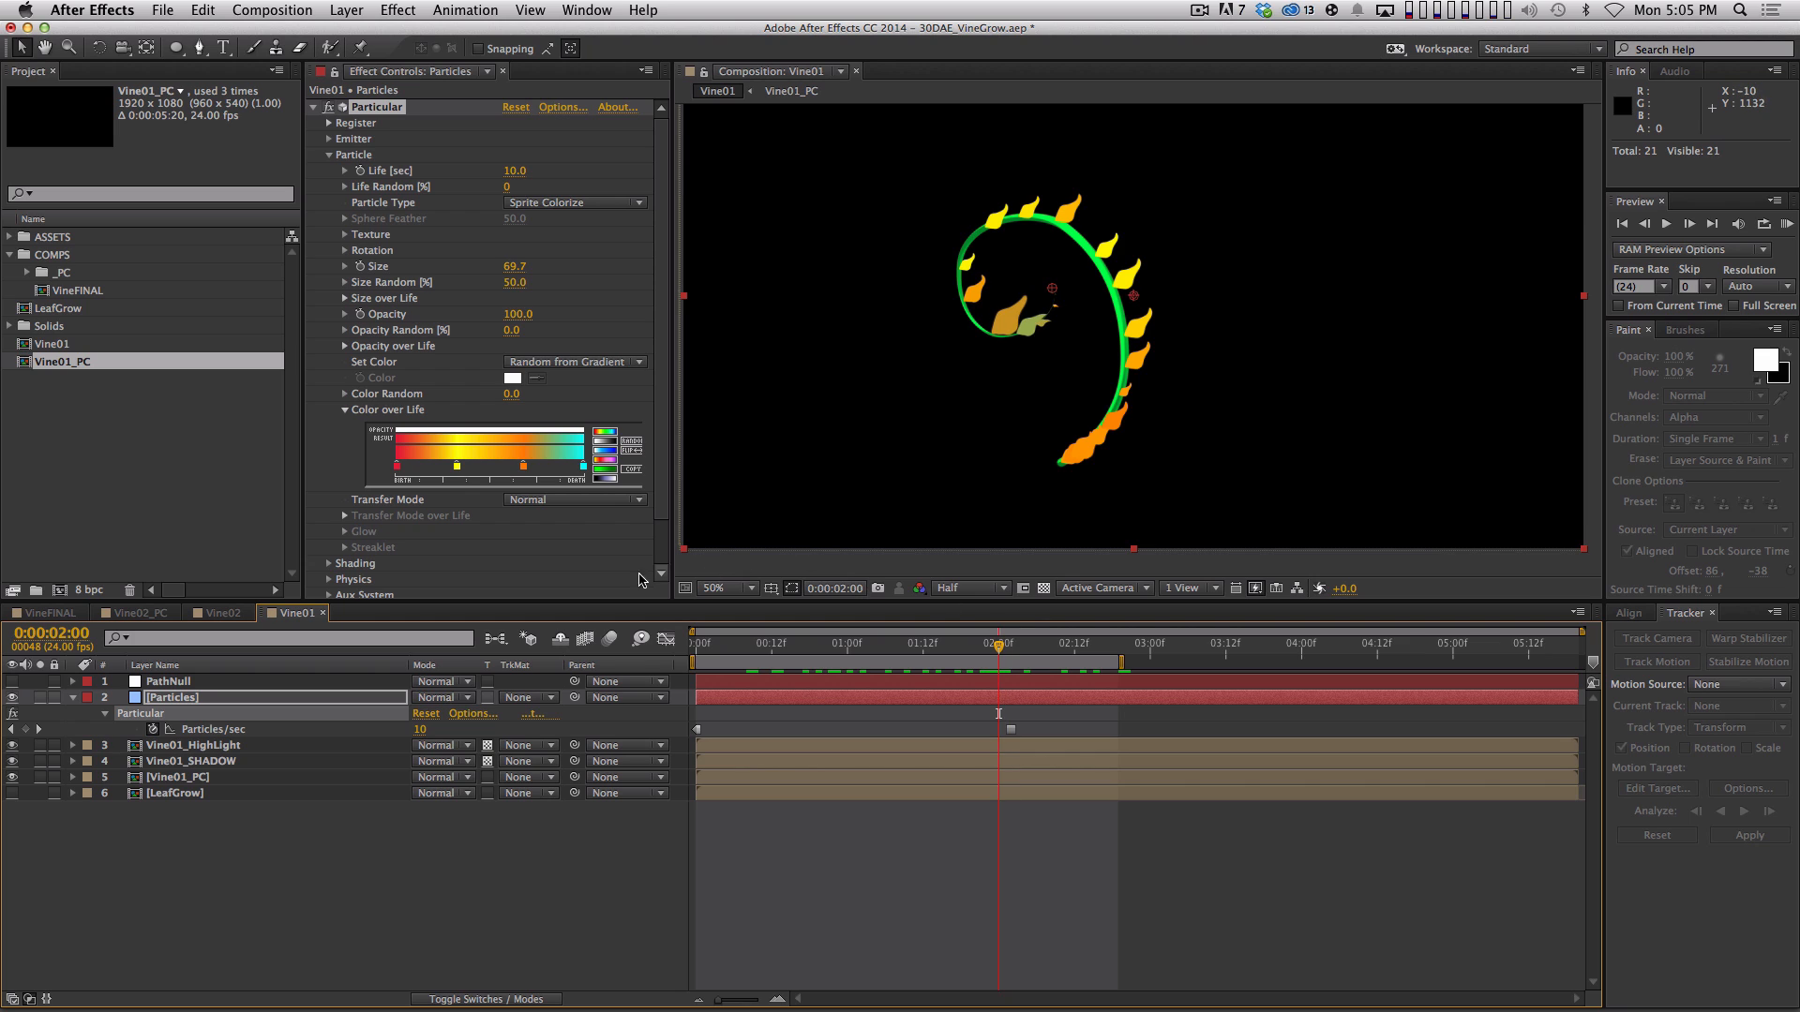
Step the Particular emitter's Random Seed down to 99840 to vary the leaf sizes and colors
{"action": "left_click", "coordinate": [351, 141]}
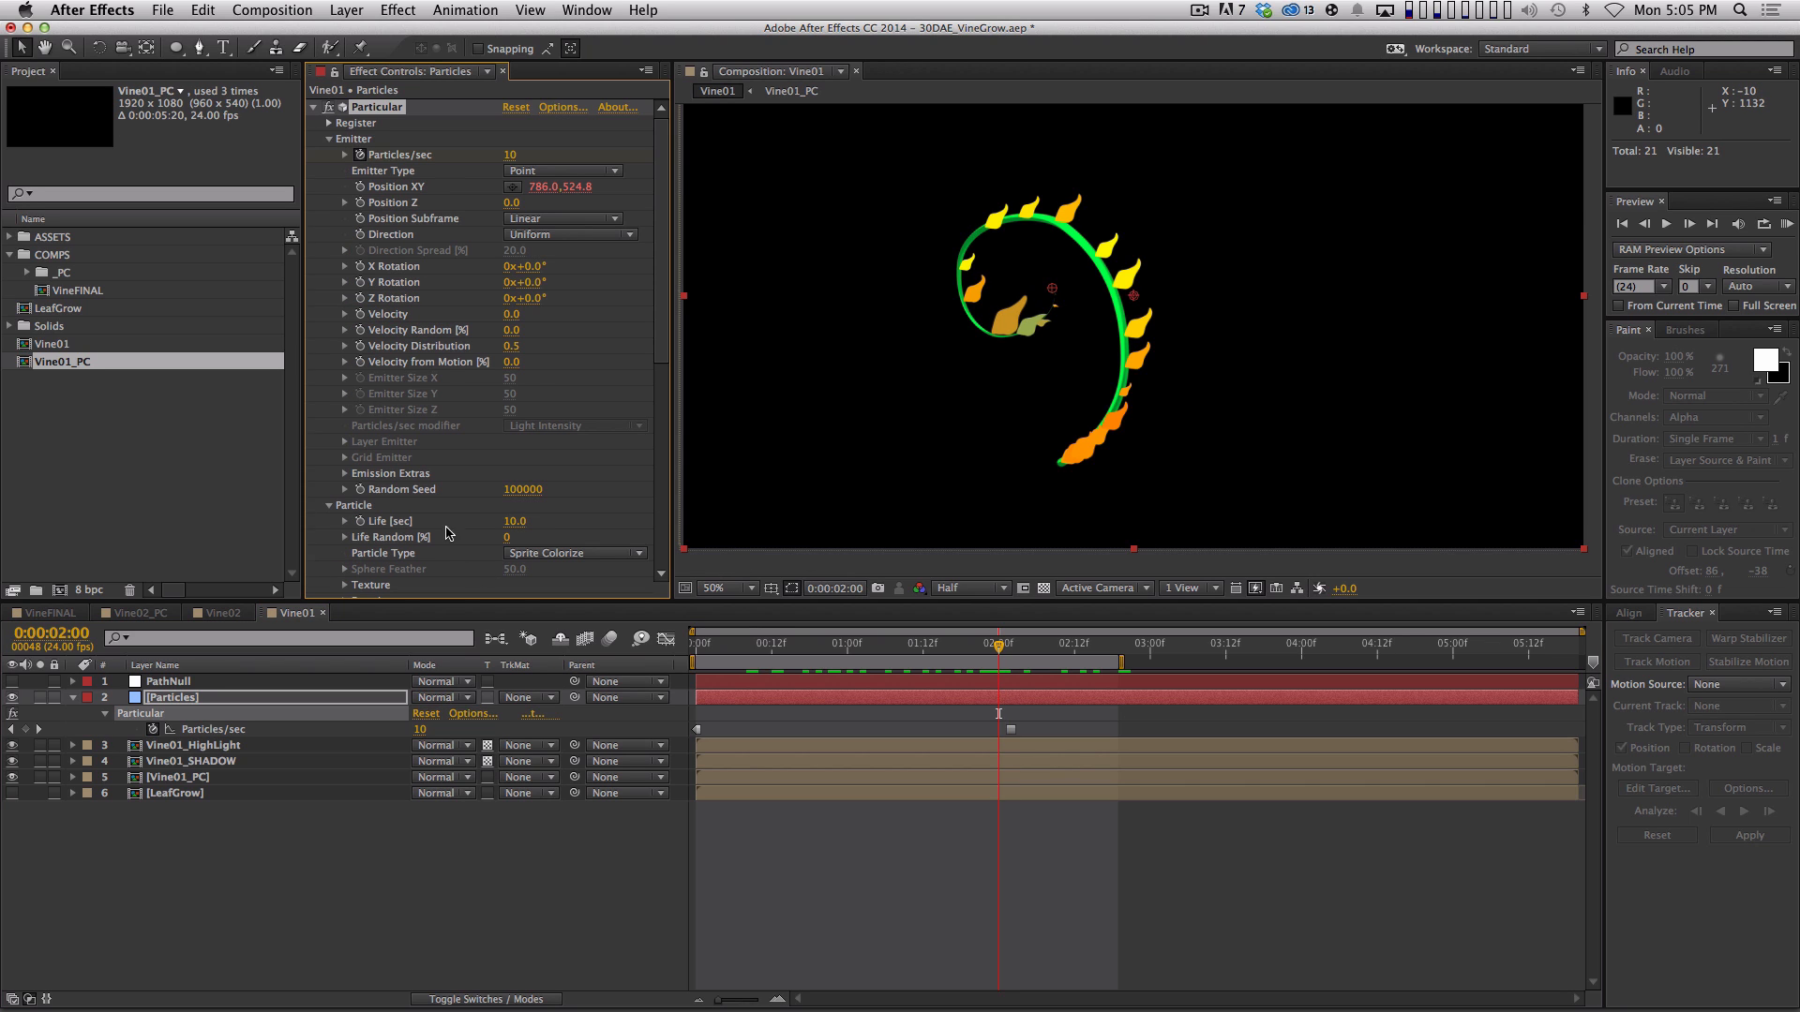
{"action": "left_click", "coordinate": [528, 491]}
{"action": "key", "text": "Down"}
{"action": "key", "text": "Down"}
{"action": "key", "text": "Down"}
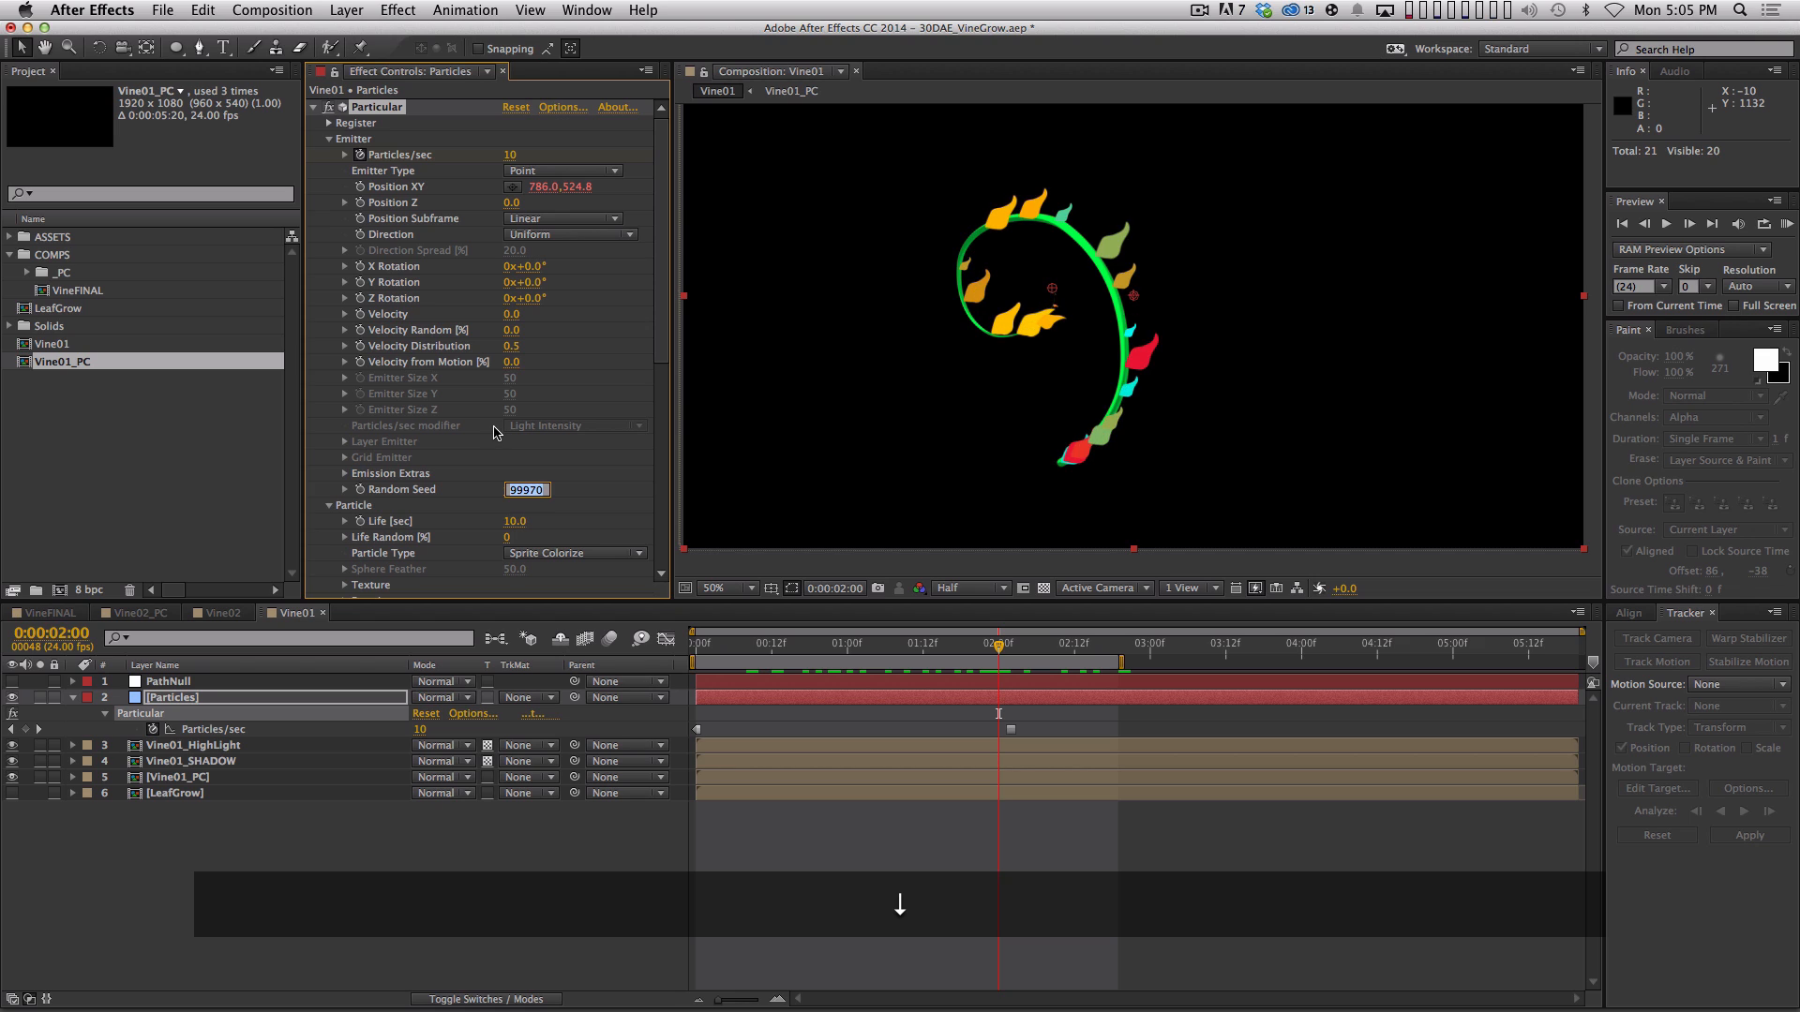
{"action": "key", "text": "Down"}
{"action": "key", "text": "Down"}
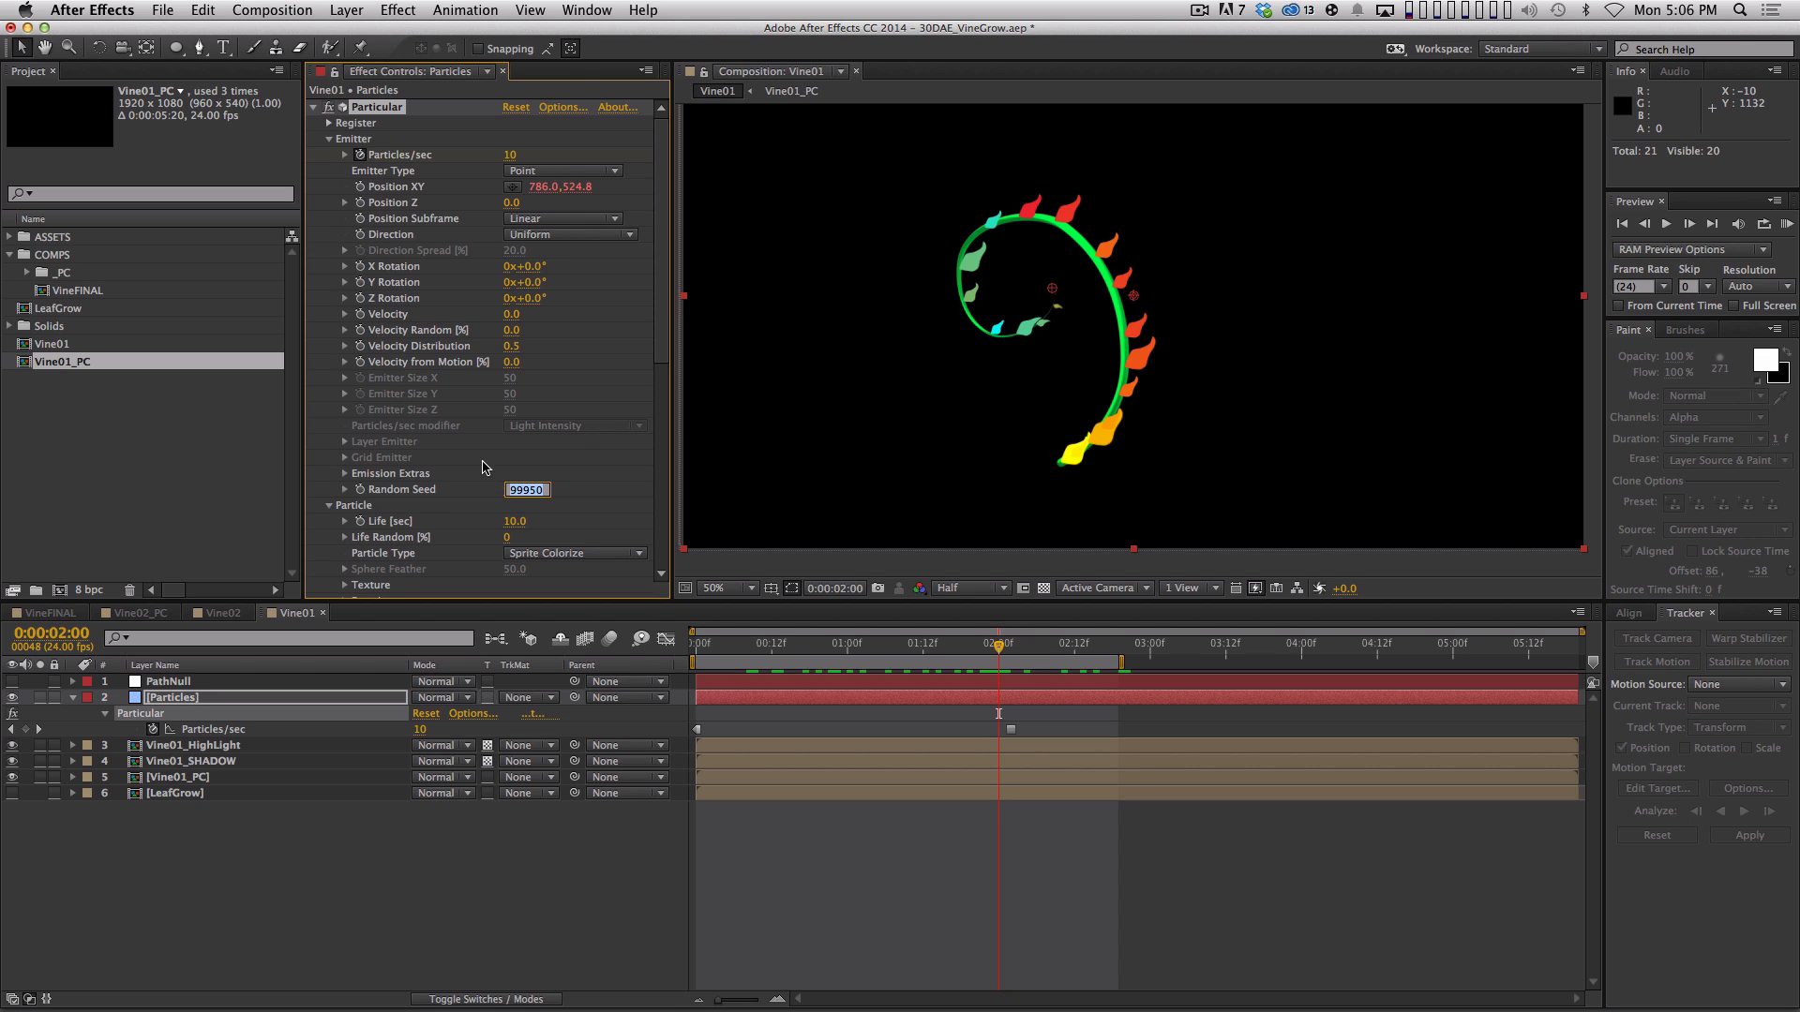
{"action": "left_click", "coordinate": [526, 491]}
{"action": "key", "text": "Down"}
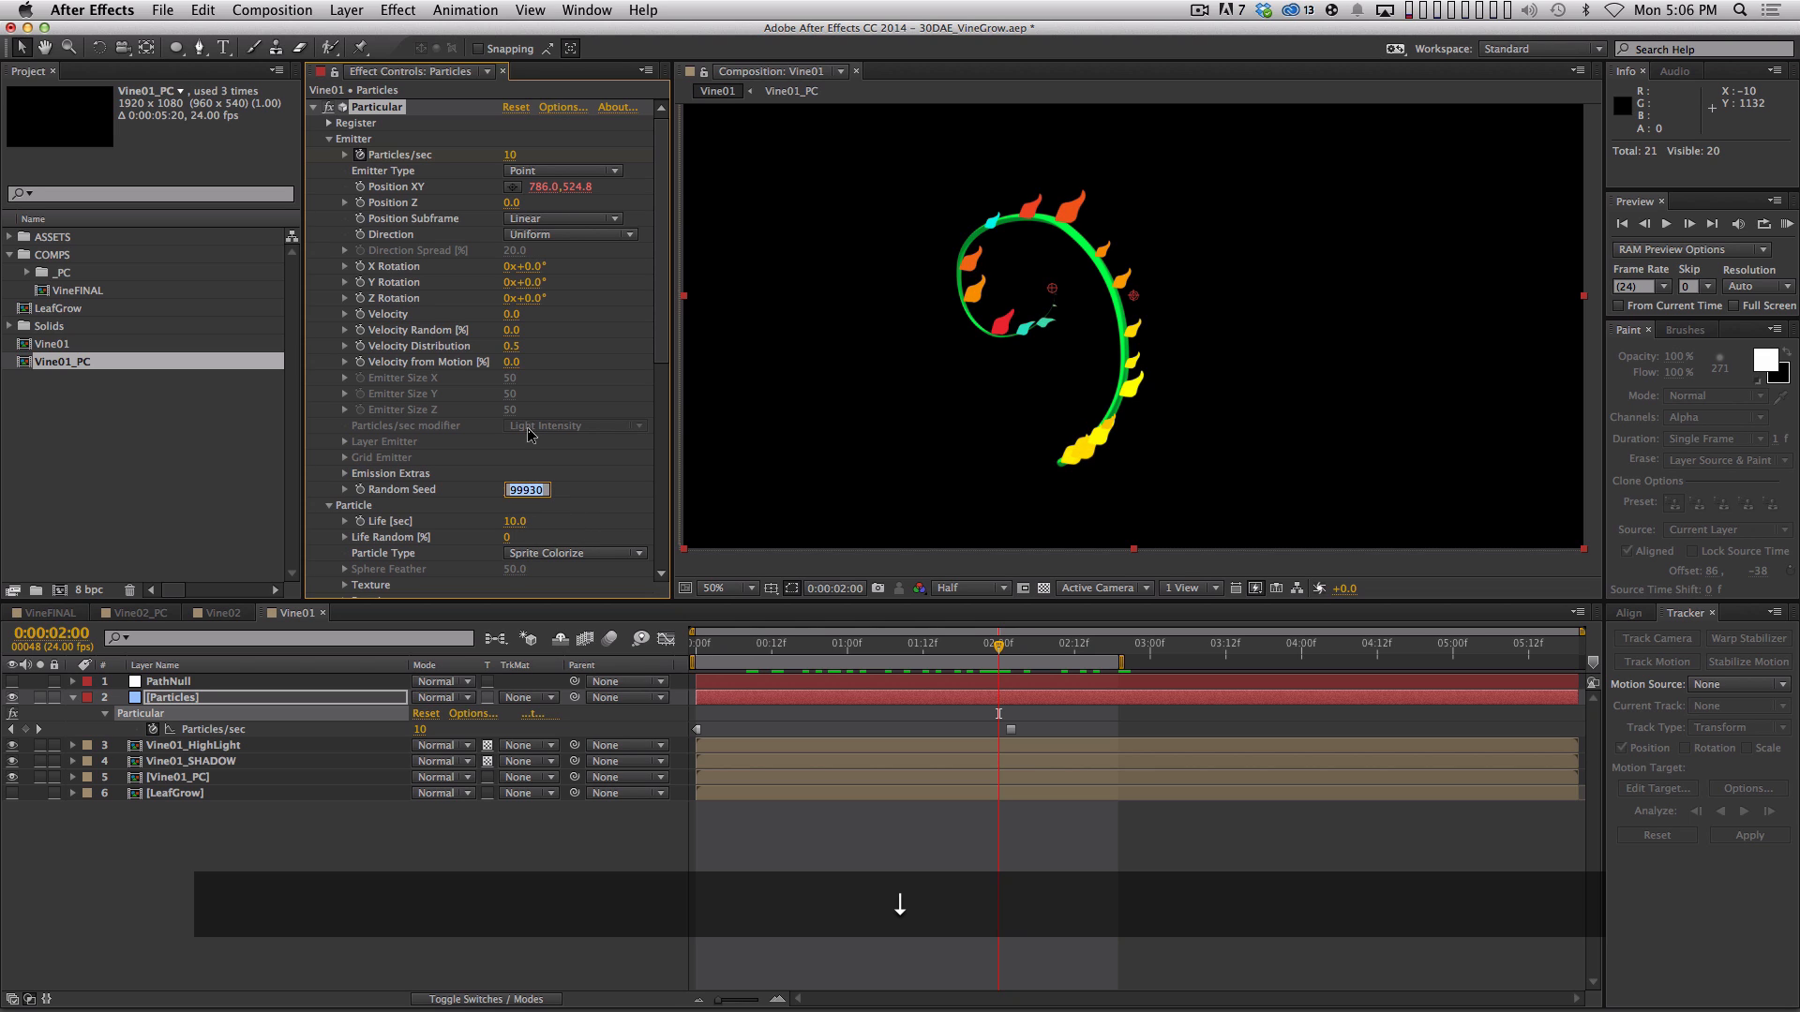
{"action": "key", "text": "Down"}
{"action": "key", "text": "Down"}
{"action": "key", "text": "Down"}
{"action": "key", "text": "Down"}
{"action": "key", "text": "Down"}
{"action": "key", "text": "Down"}
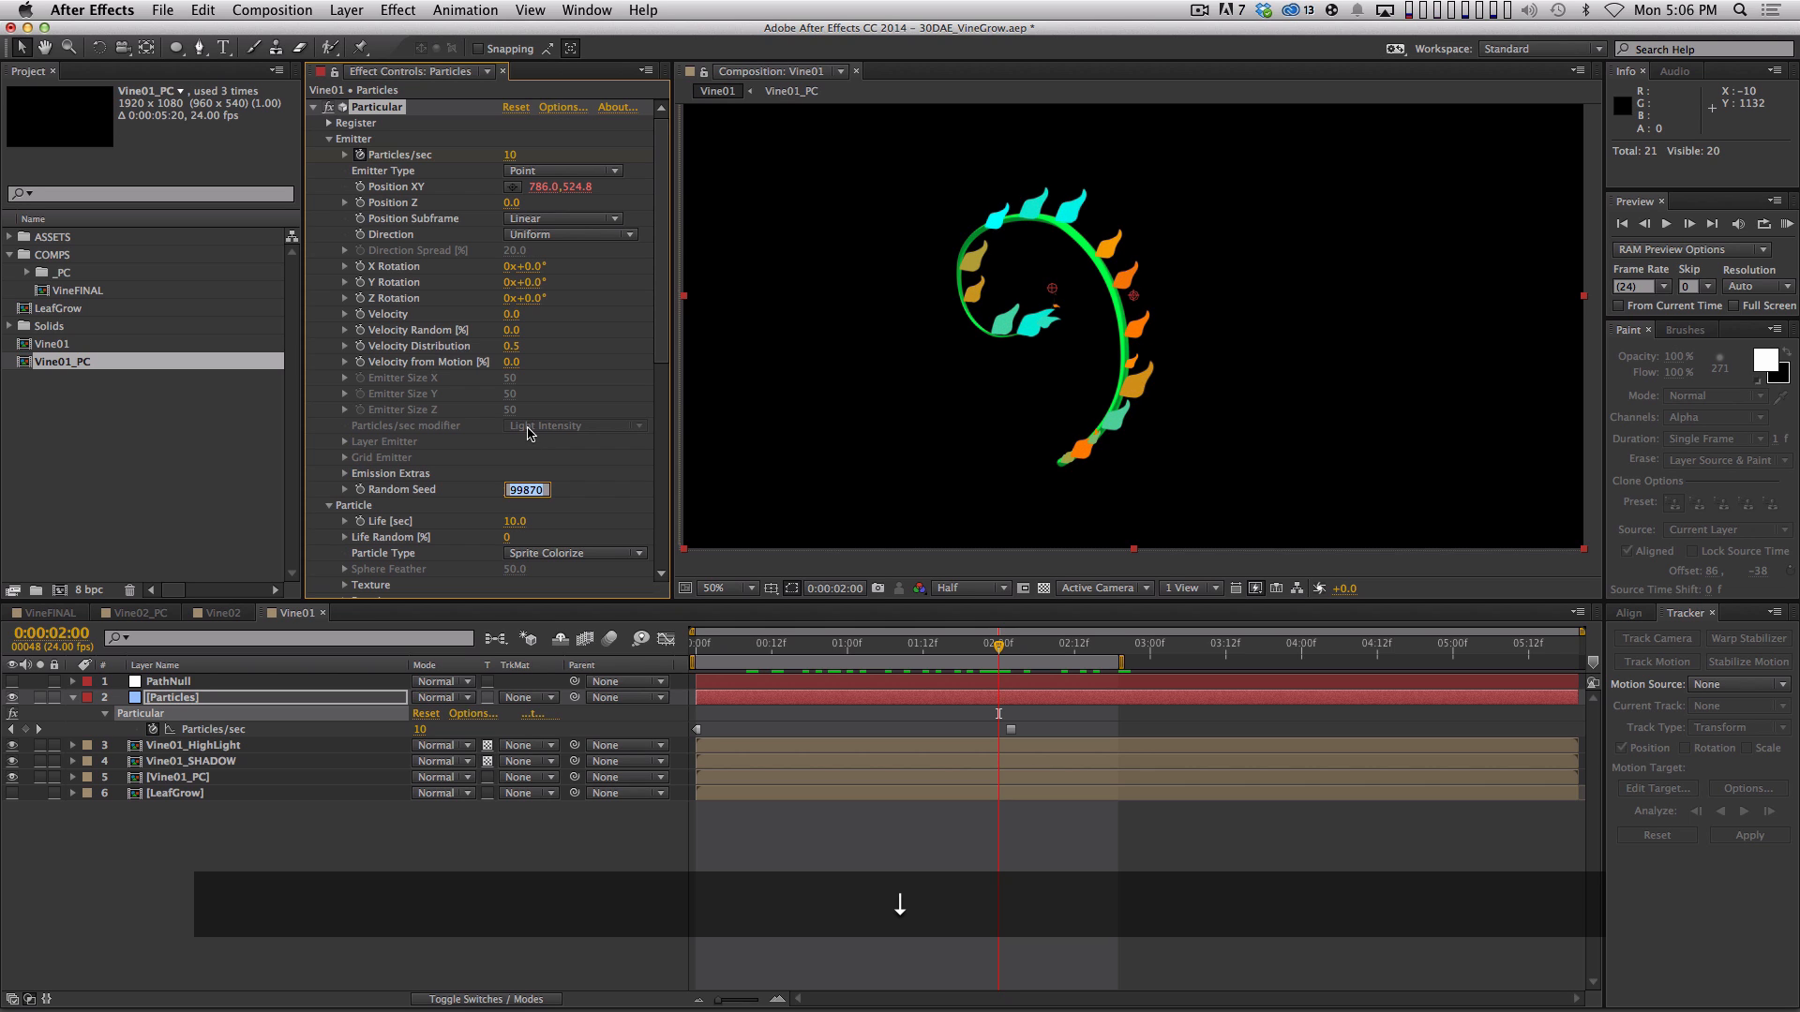
{"action": "key", "text": "Down"}
{"action": "key", "text": "Down"}
{"action": "key", "text": "Down"}
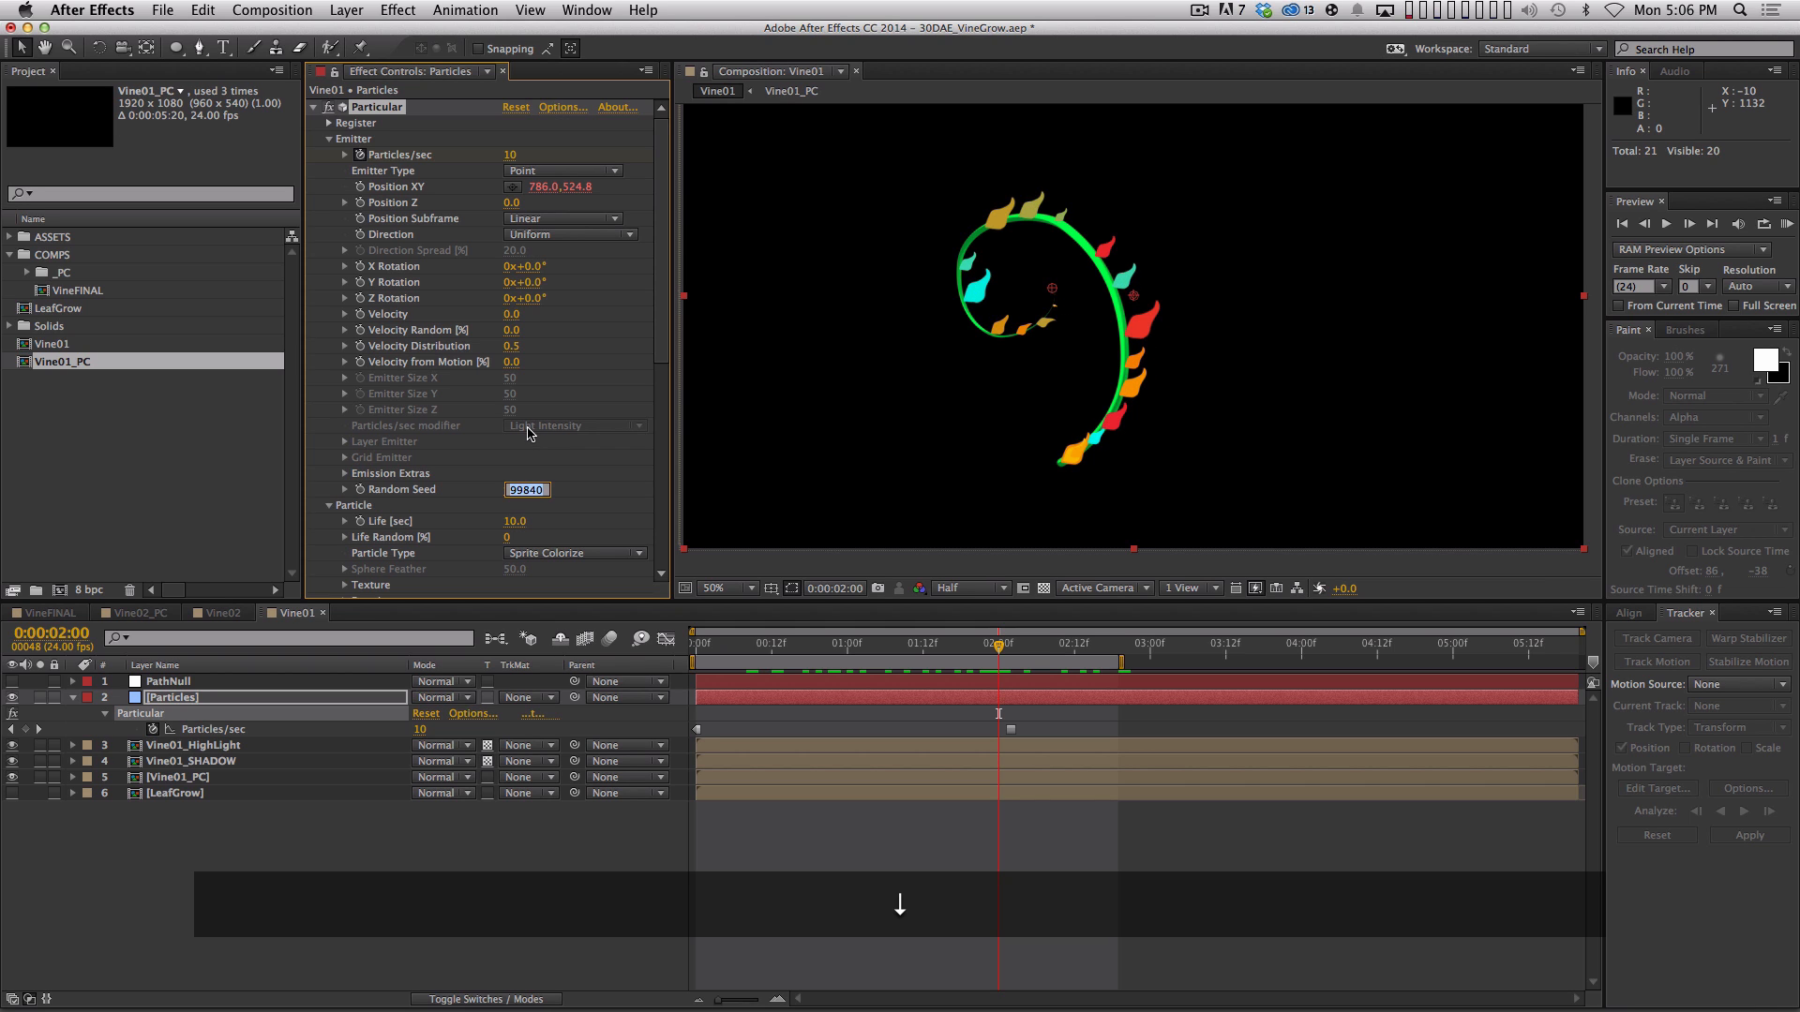
{"action": "key", "text": "Return"}
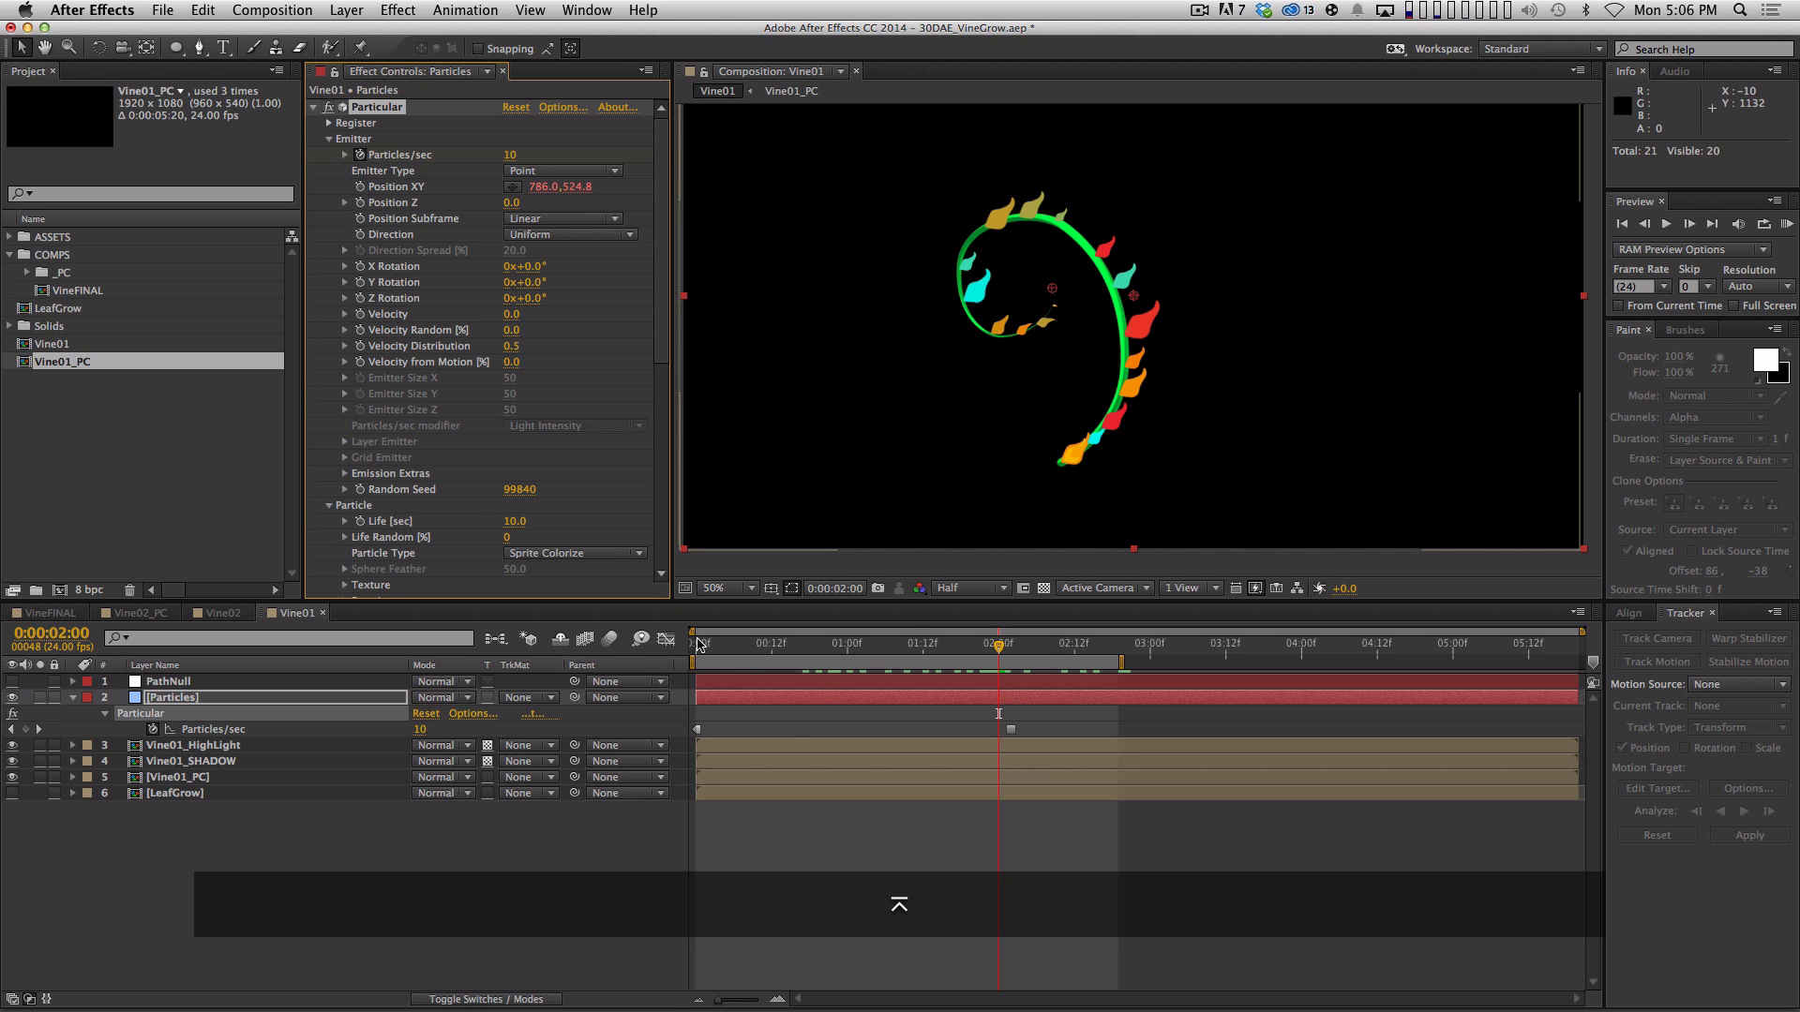
Collapse the Emitter settings and RAM preview the reseeded leaves, stopping at about 0:00:01:07
{"action": "left_click", "coordinate": [329, 139]}
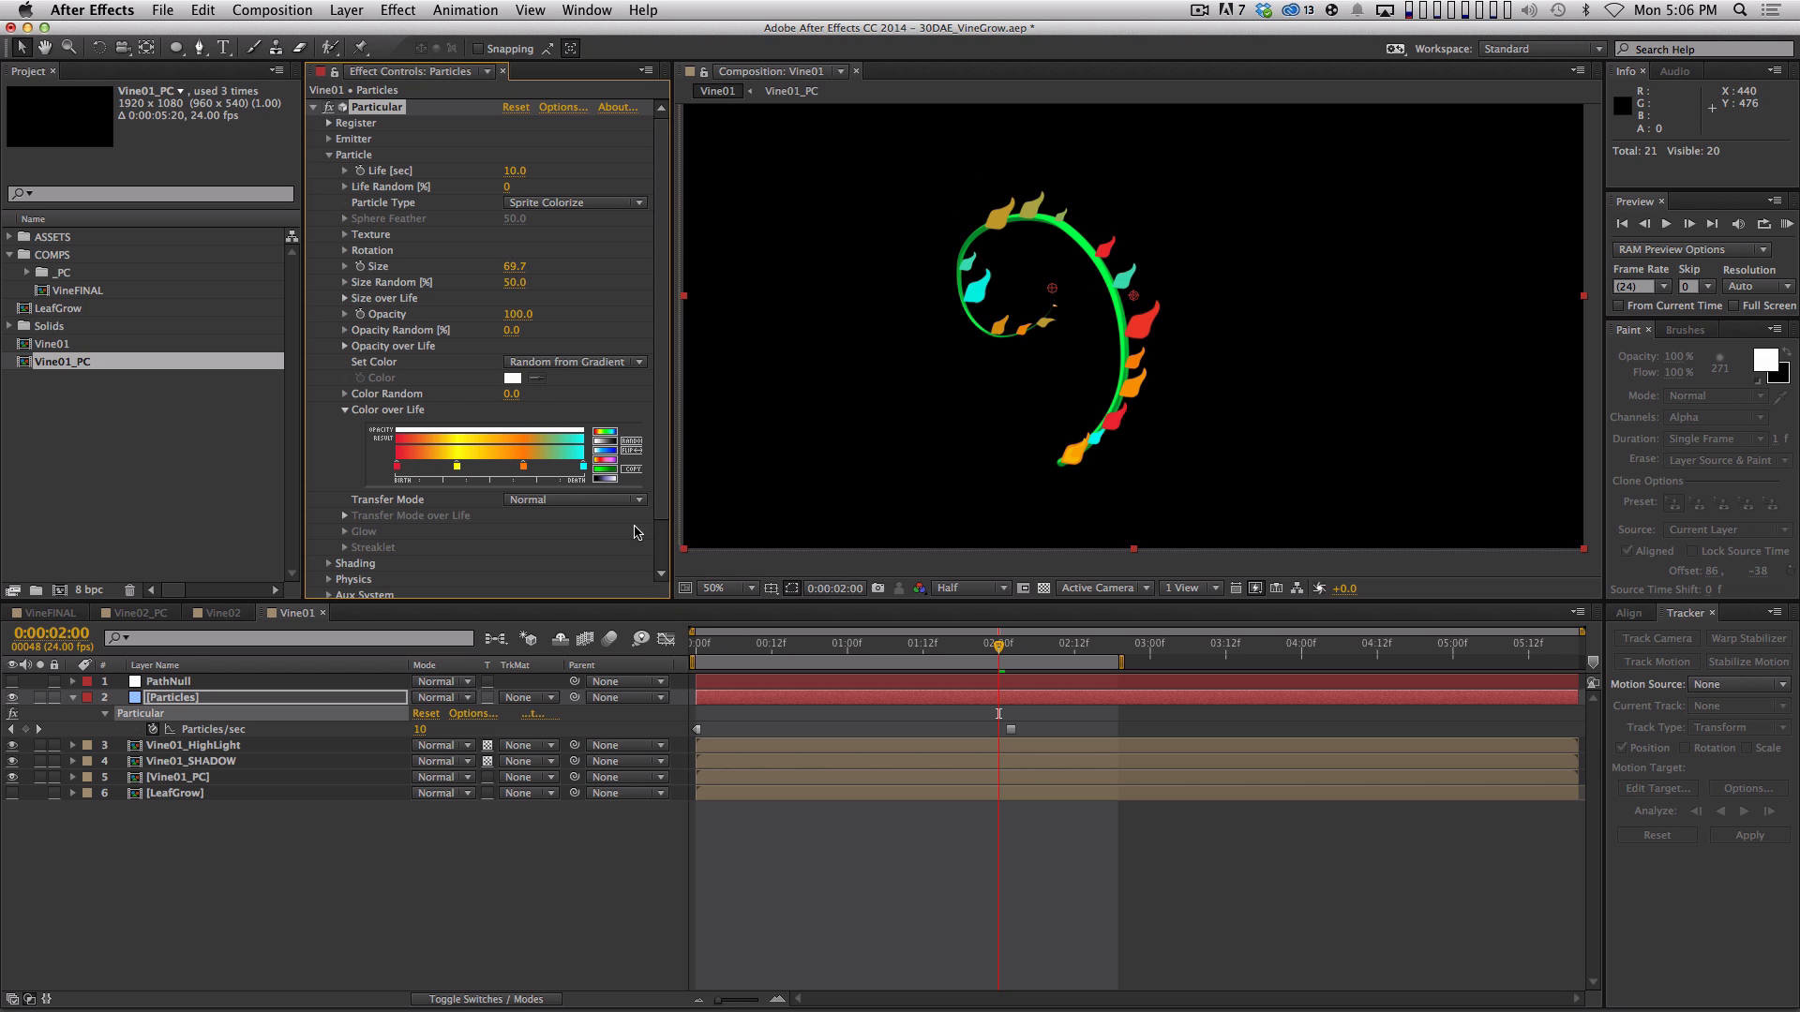
{"action": "key", "text": "KP_0"}
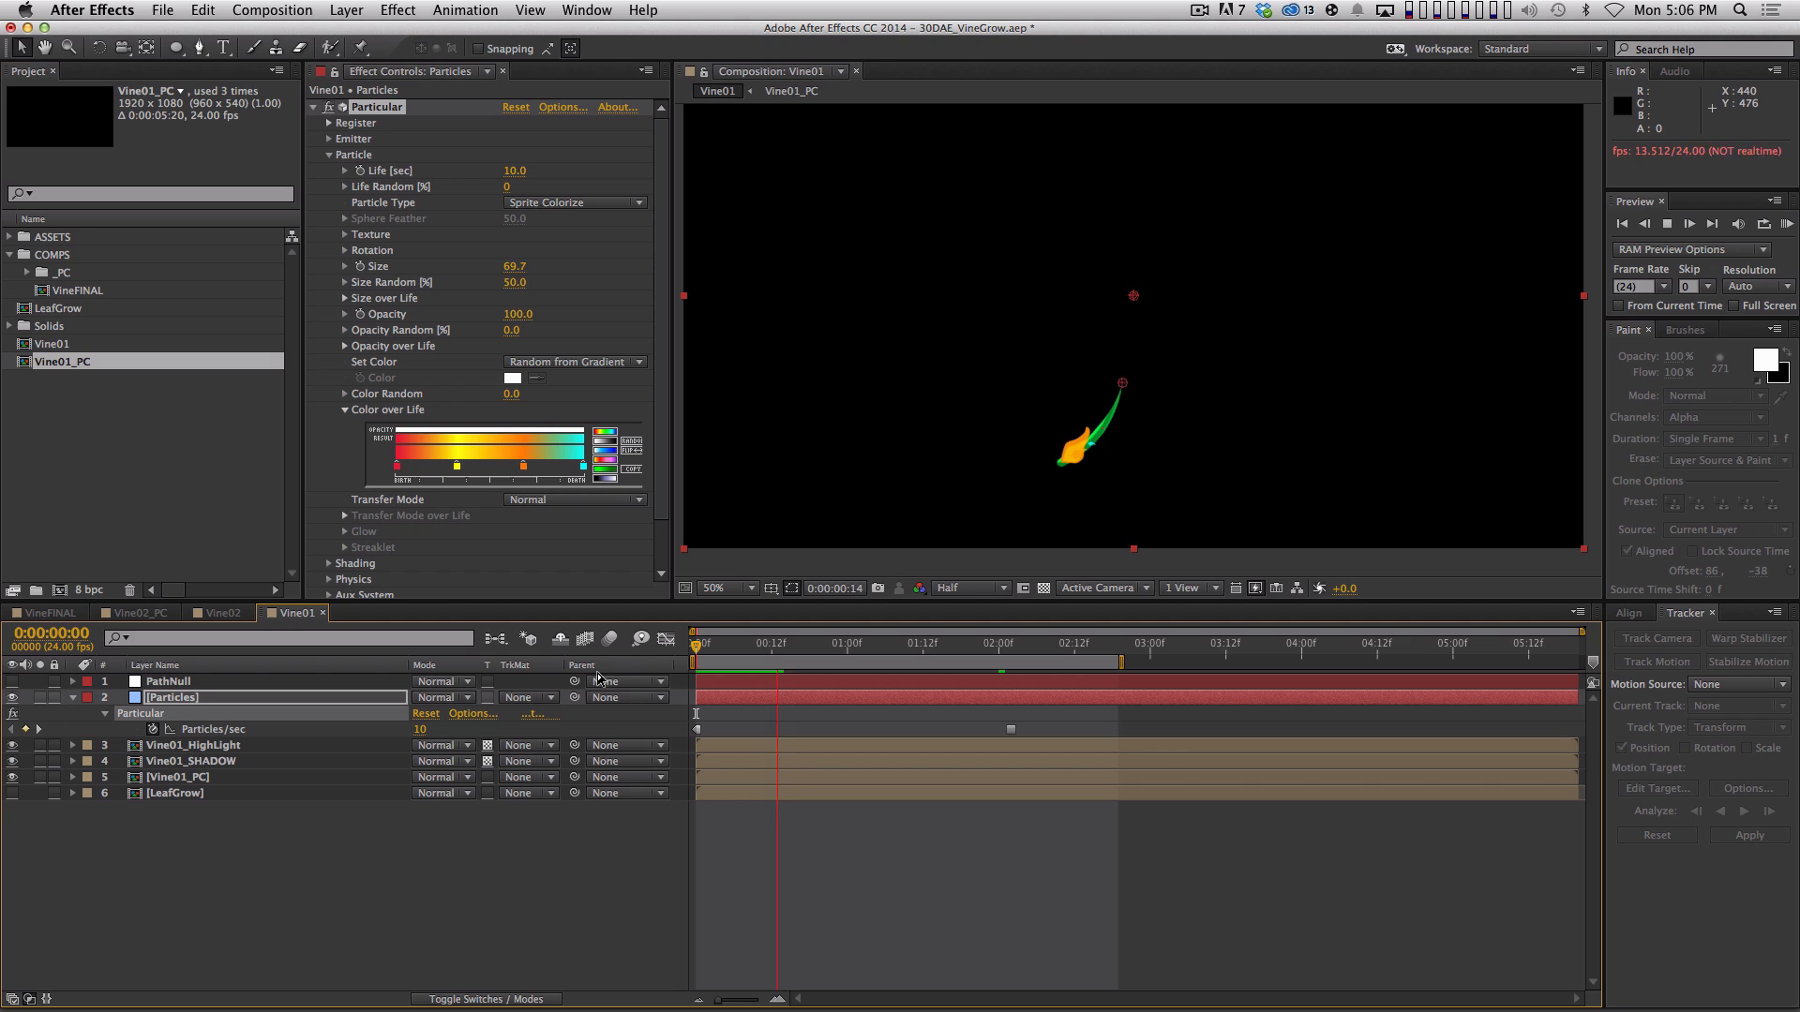
{"action": "key", "text": "space"}
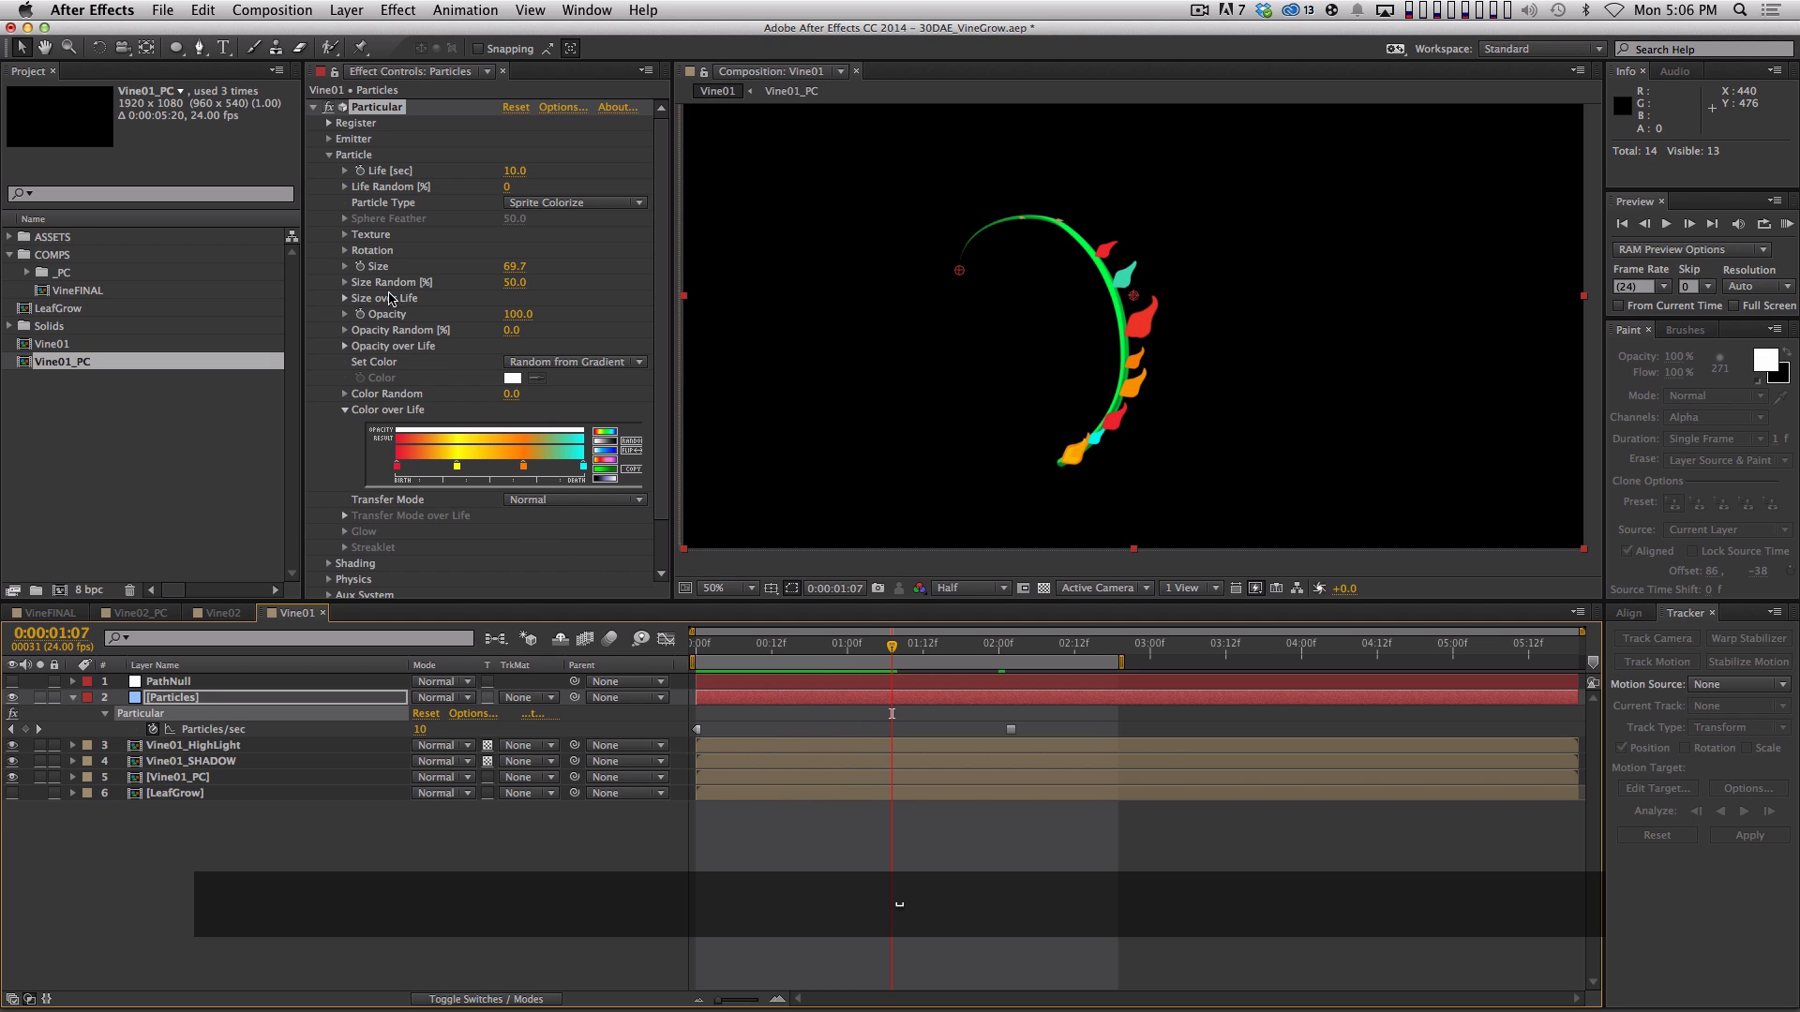
Switch on Orient to Motion in the leaf particles' Rotation settings
{"action": "left_click", "coordinate": [346, 250]}
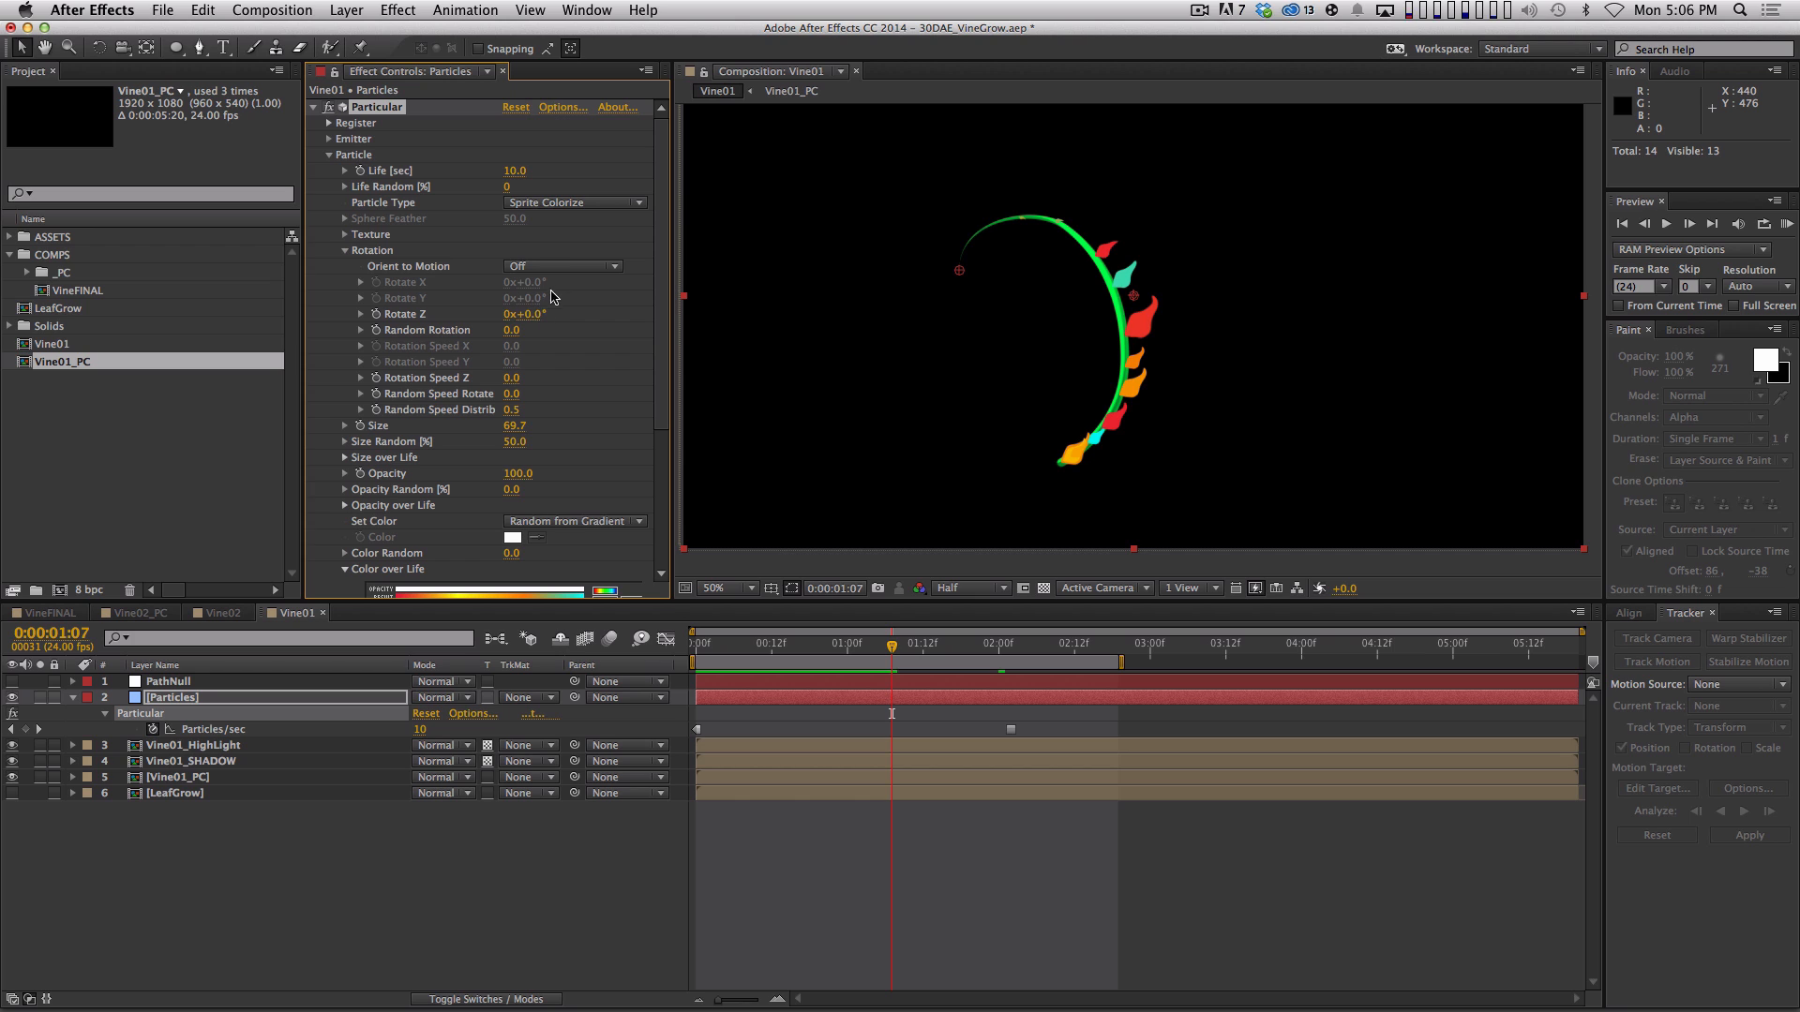
{"action": "left_click", "coordinate": [574, 269]}
{"action": "left_click", "coordinate": [547, 309]}
Play the vine animation from near its start to about 0:00:02:07 to check the leaf orientation
{"action": "key", "text": "space"}
{"action": "key", "text": "space"}
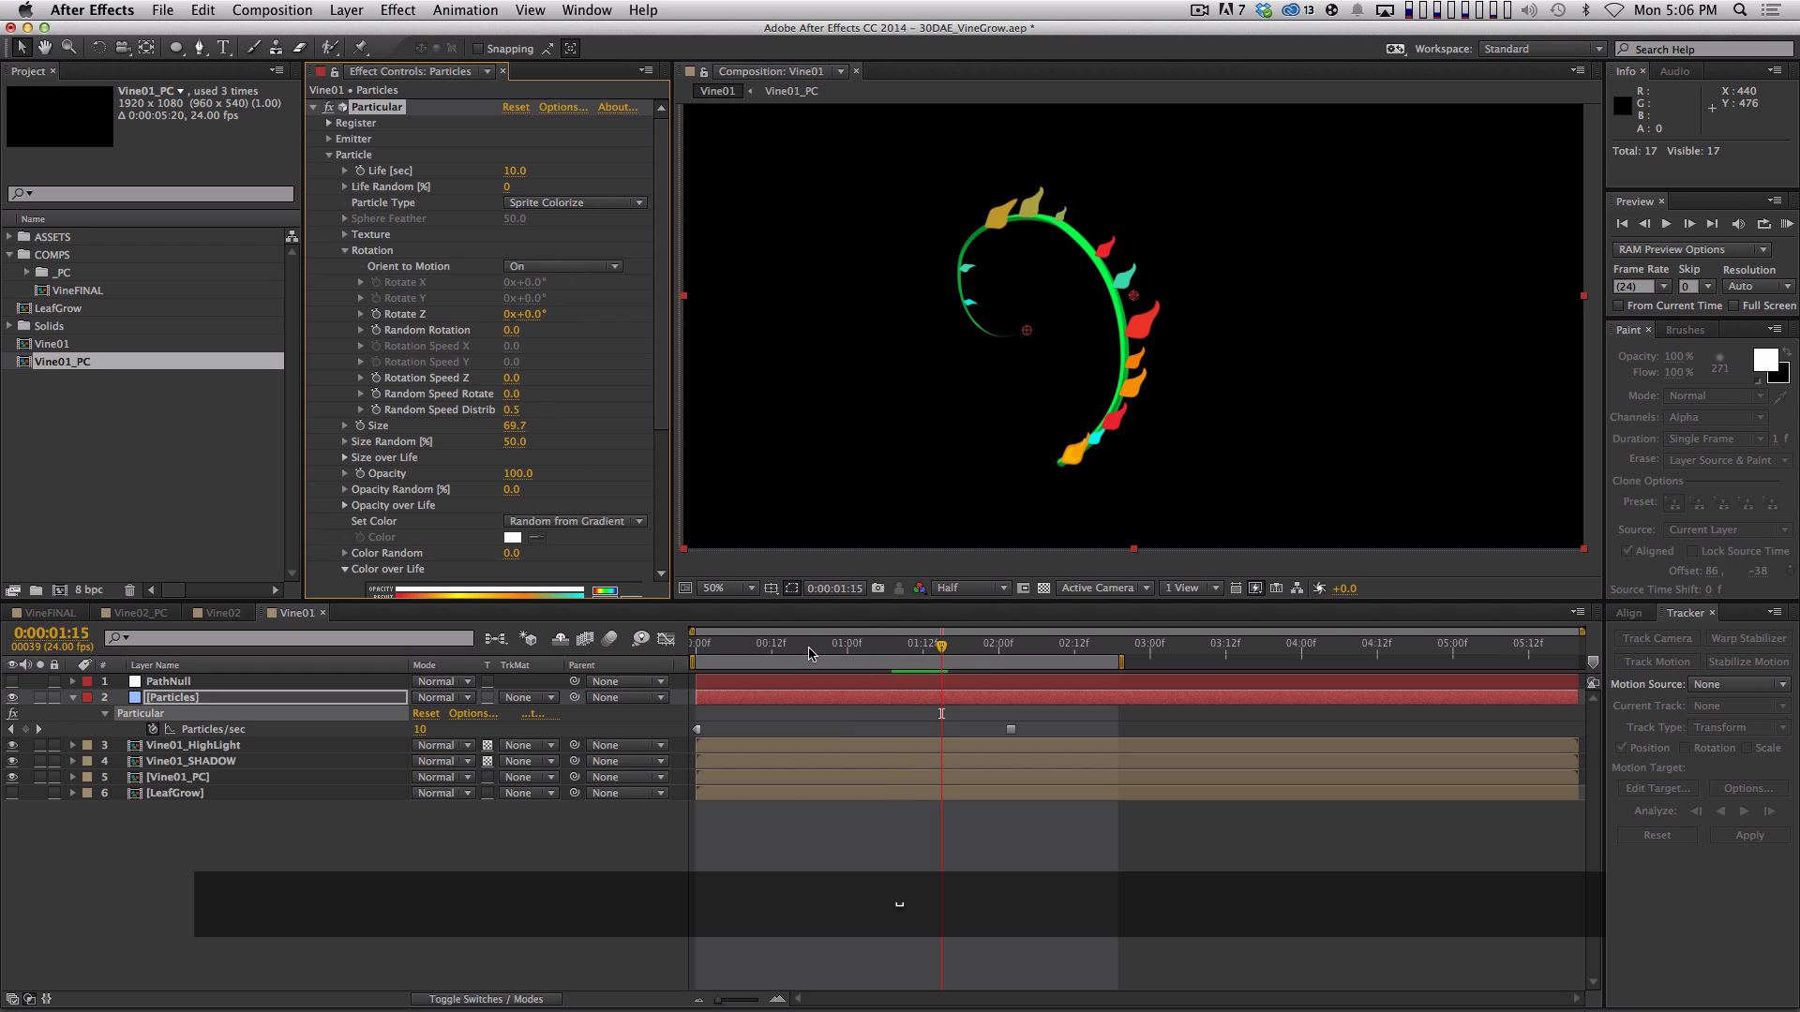
{"action": "left_click", "coordinate": [712, 649]}
{"action": "key", "text": "space"}
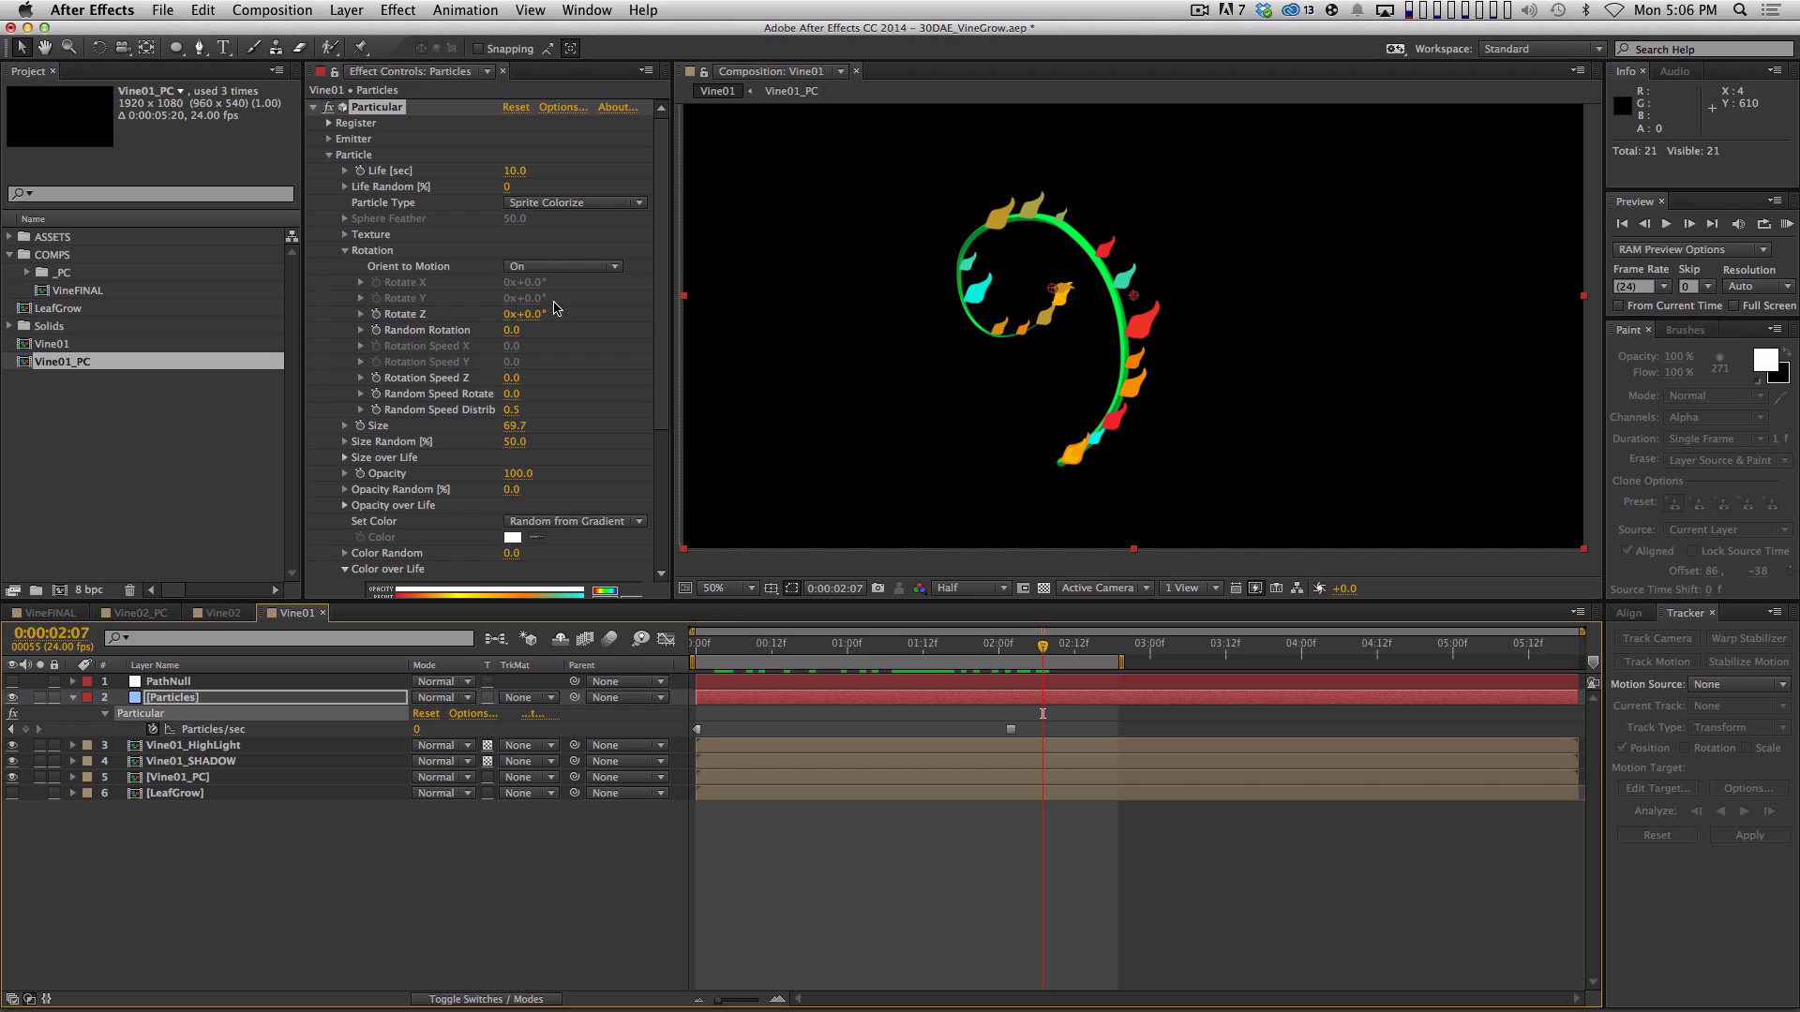
Keep Orient to Motion on and set the leaf particles' Random Rotation to 54.4
{"action": "left_click", "coordinate": [529, 269]}
{"action": "left_click", "coordinate": [483, 281]}
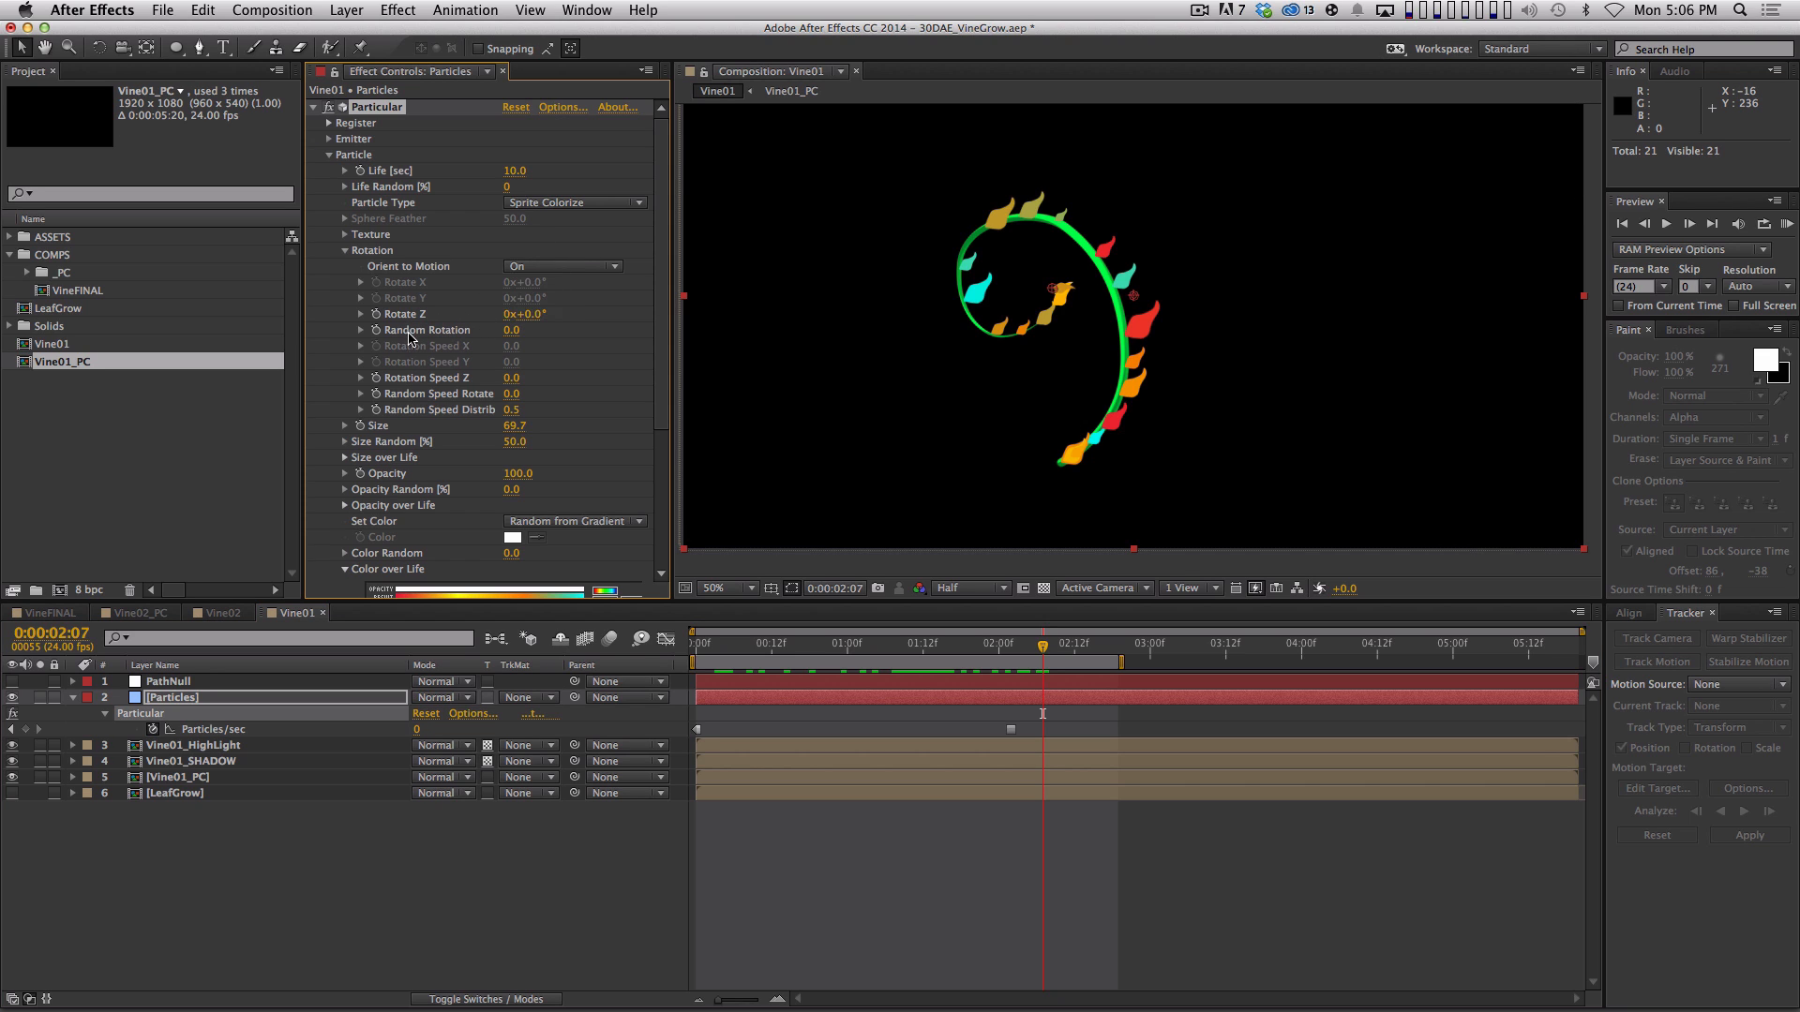
{"action": "key", "text": "super"}
{"action": "left_click_drag", "start_coordinate": [510, 330], "coordinate": [971, 277]}
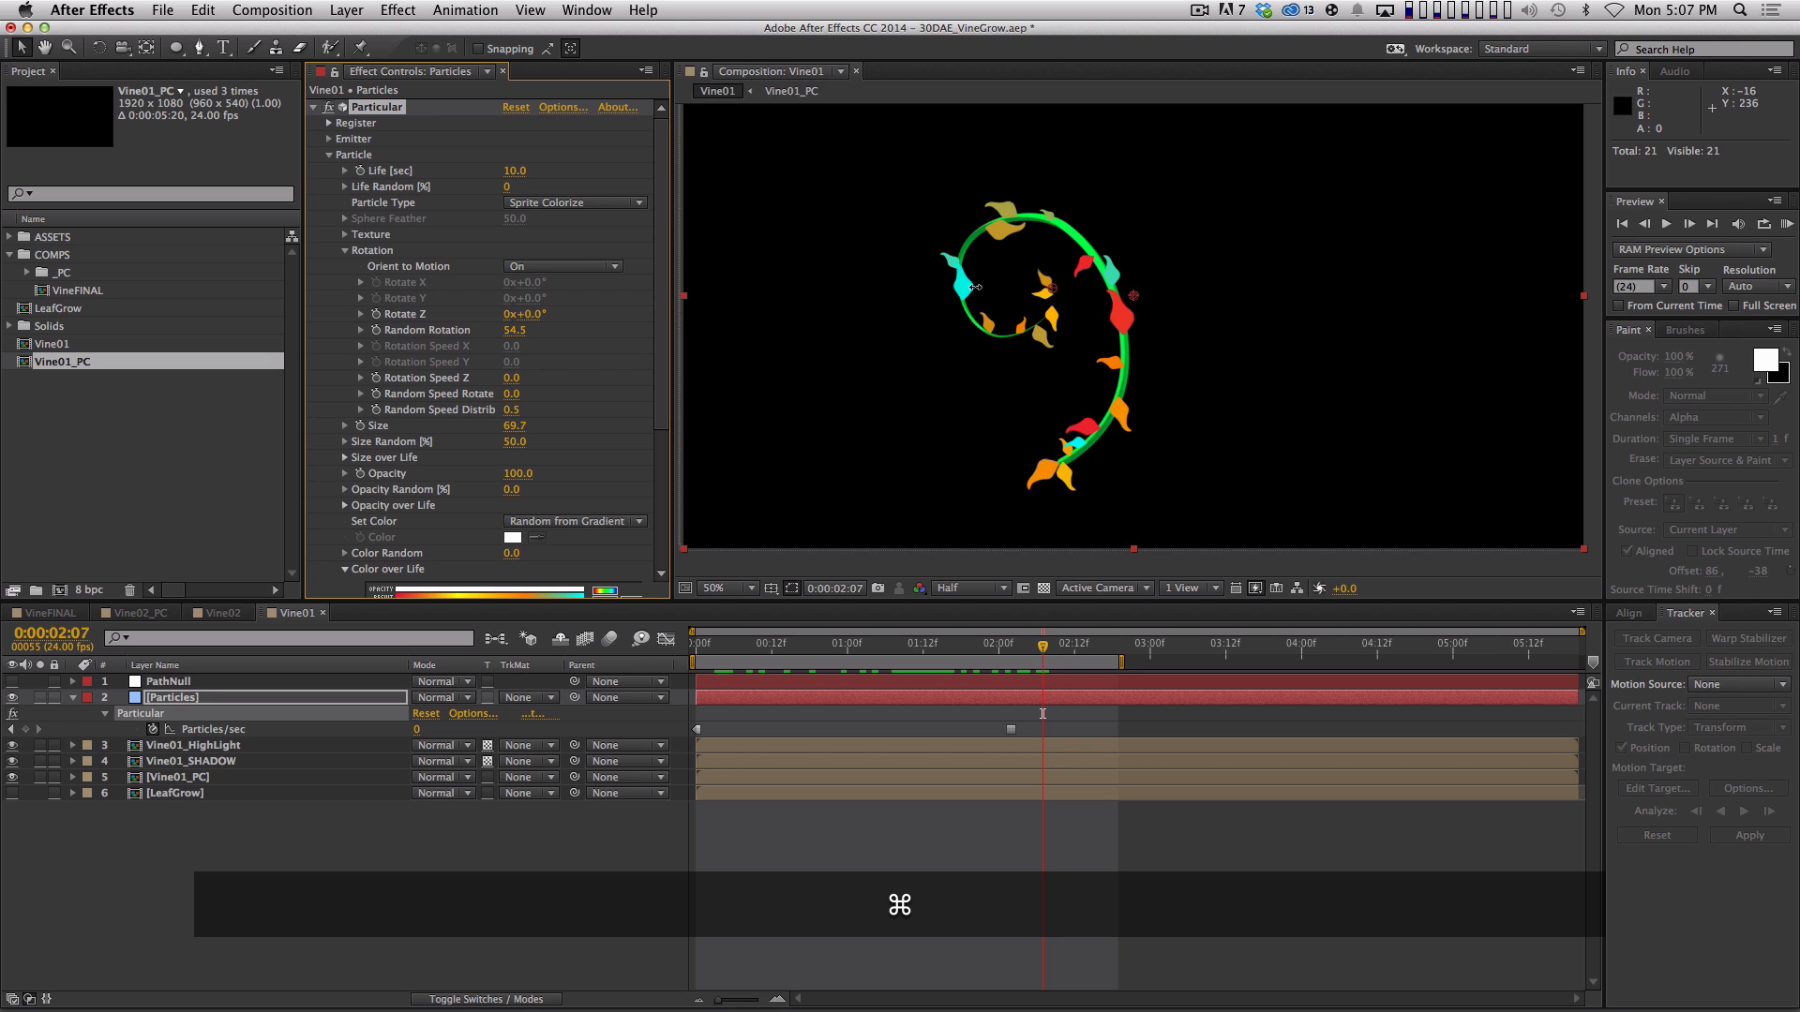
RAM preview the randomly rotated leaves and move the current time to 0:00:02:14
{"action": "key", "text": "space"}
{"action": "key", "text": "KP_0"}
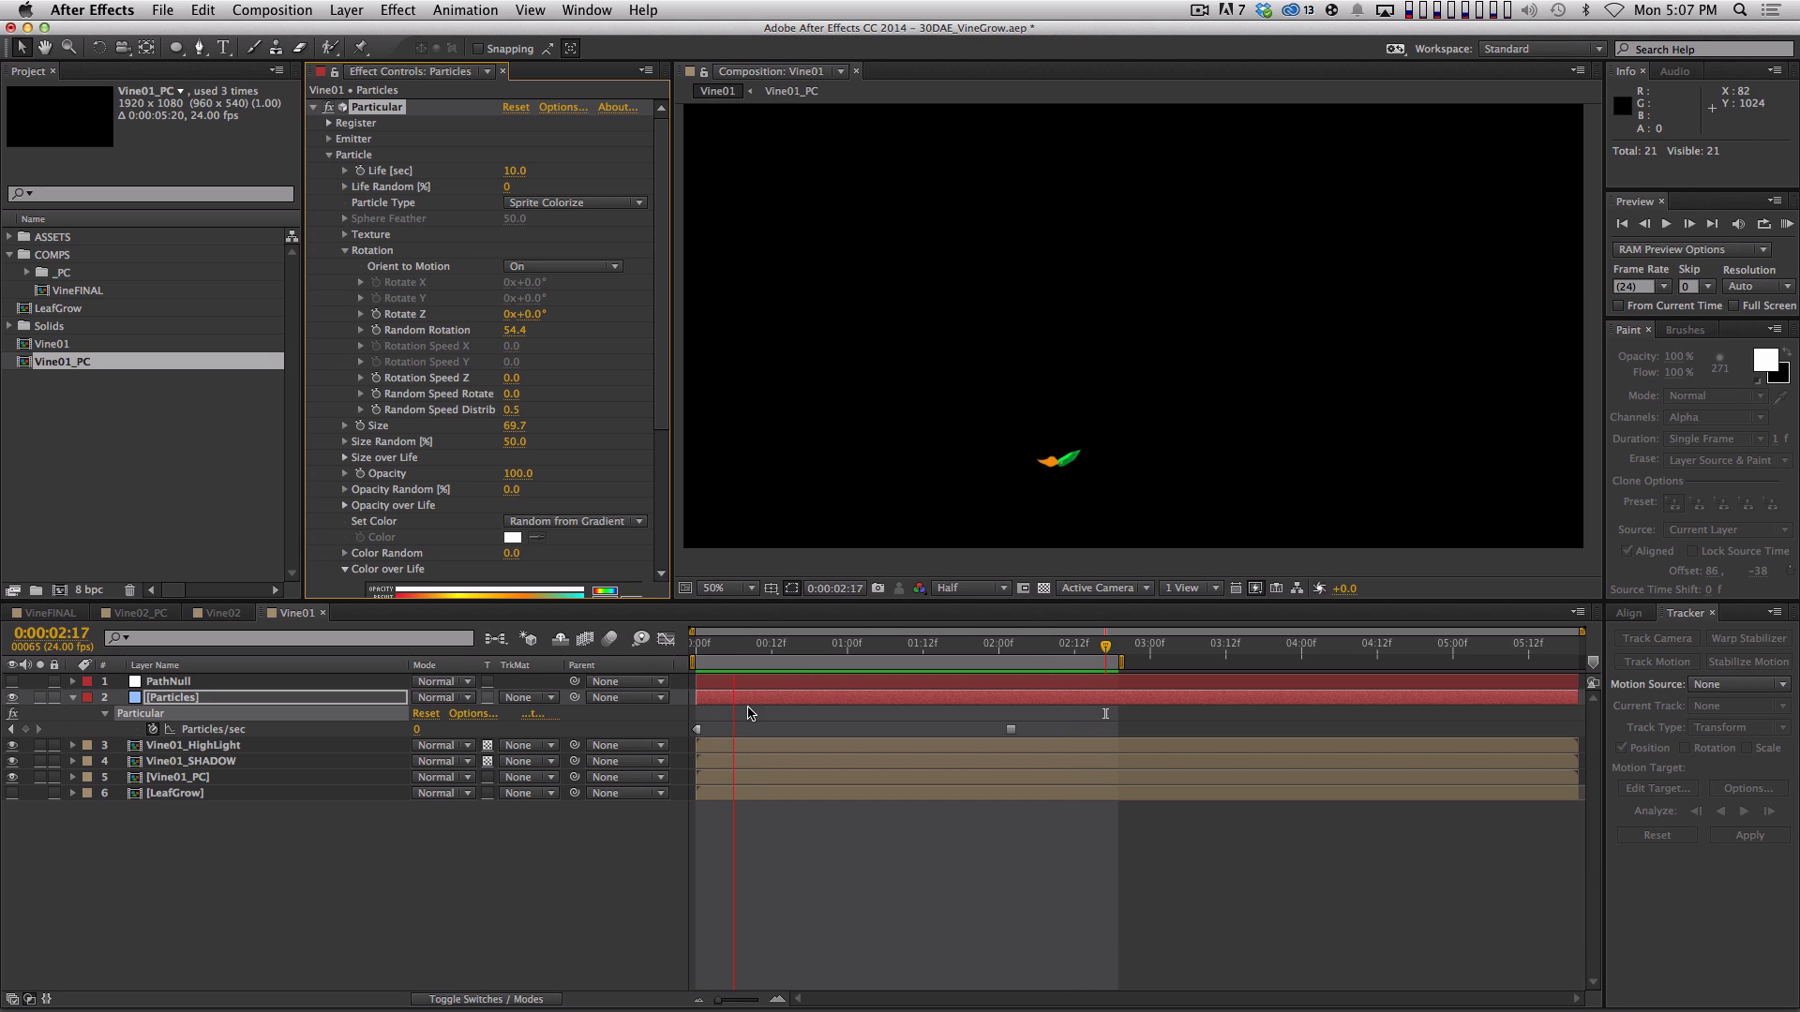
{"action": "key", "text": "space"}
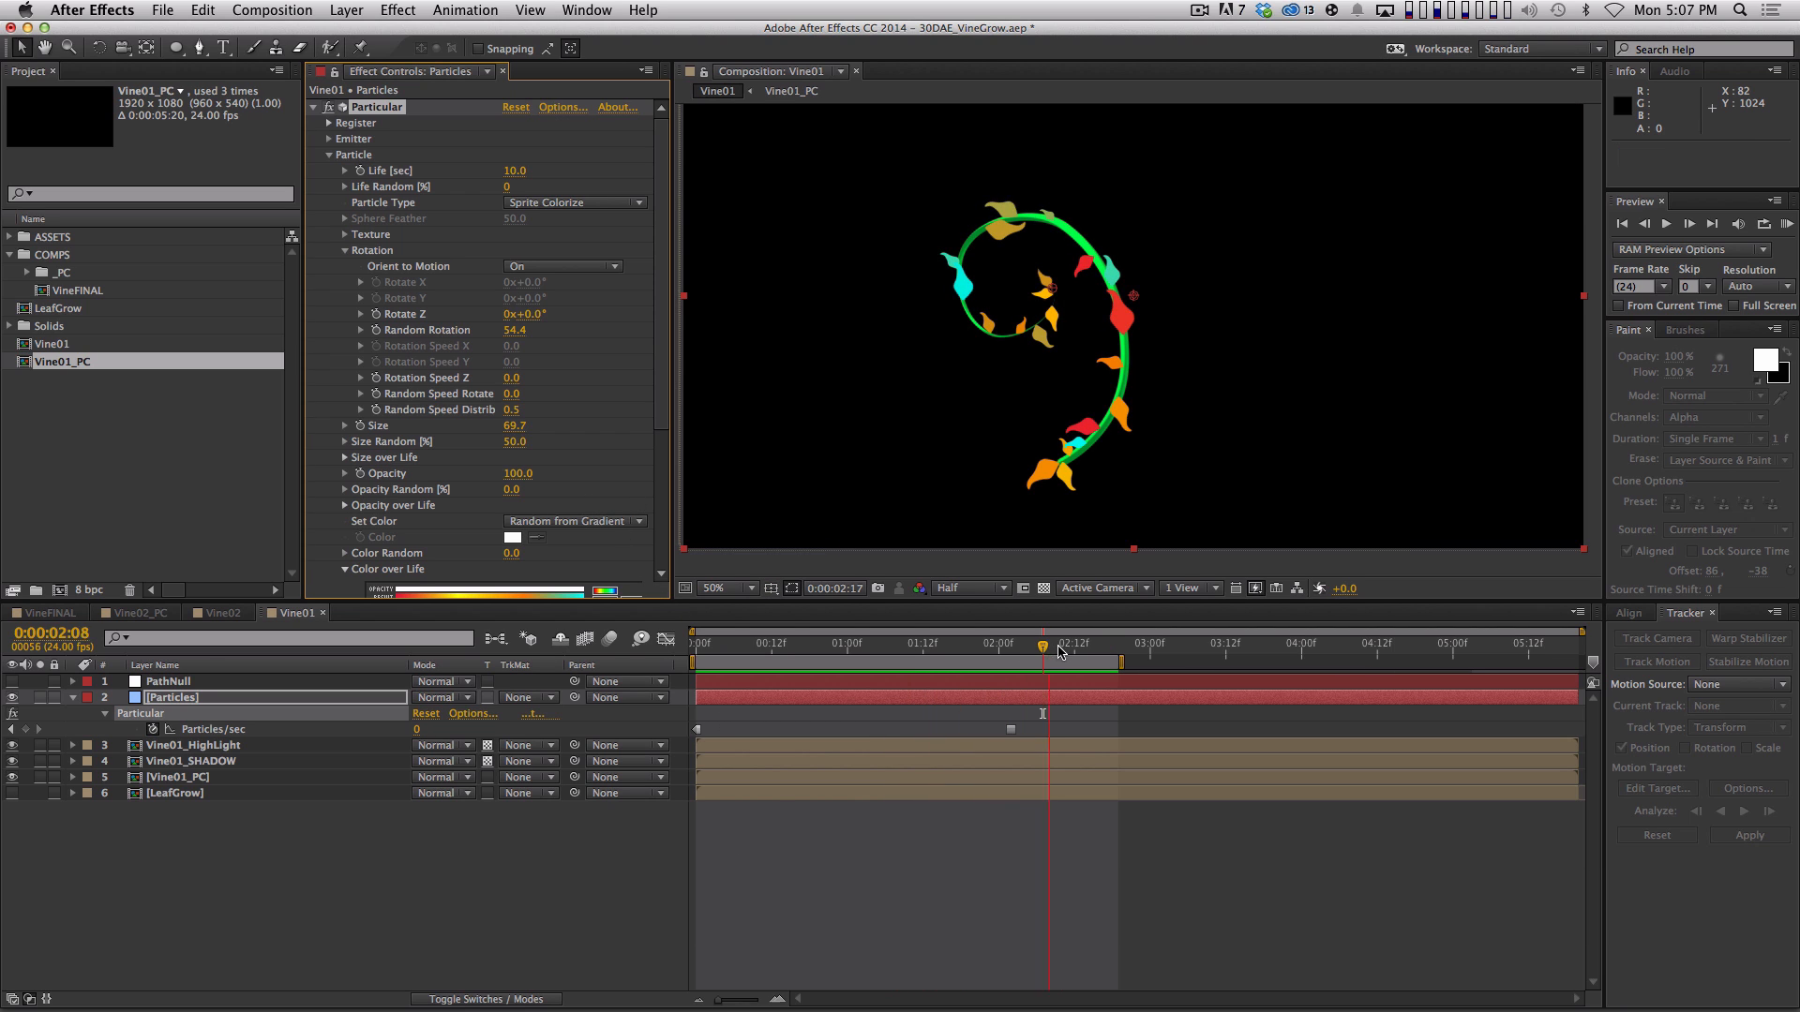
{"action": "left_click_drag", "start_coordinate": [1059, 651], "coordinate": [1086, 653]}
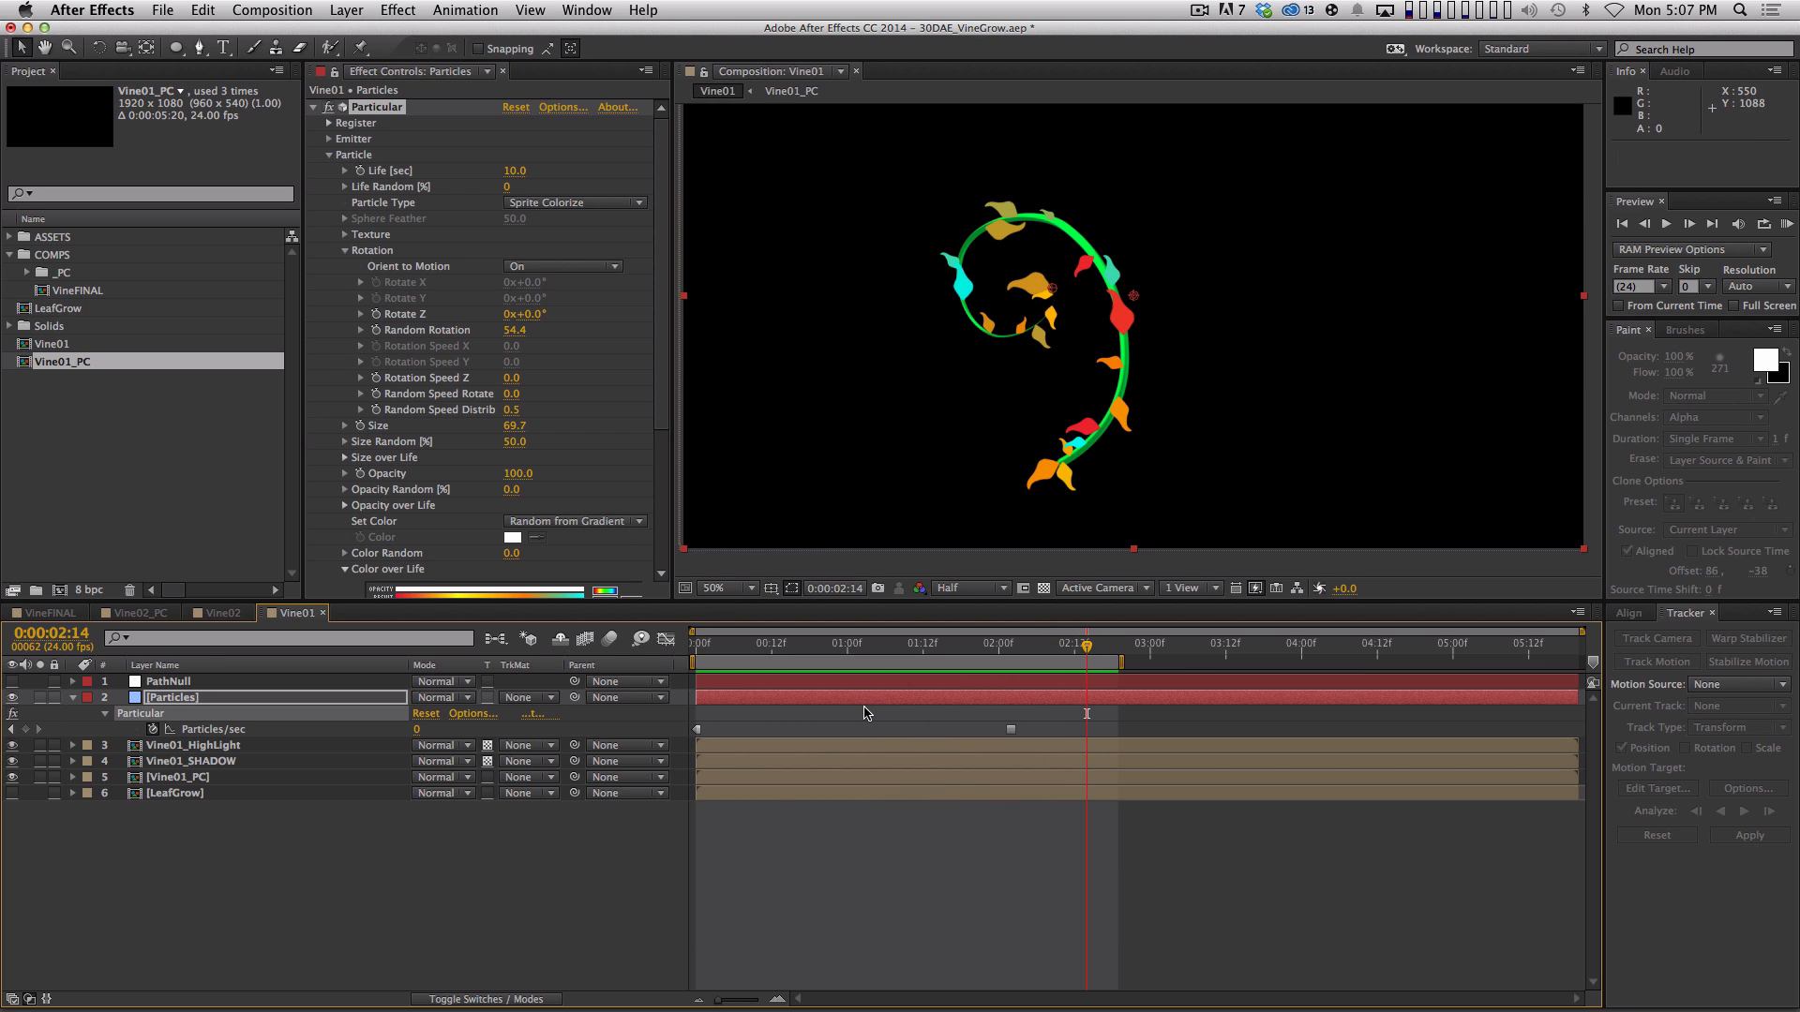
Set the first Particles/sec keyframe on the Particles layer to 20
{"action": "double_click", "coordinate": [697, 730]}
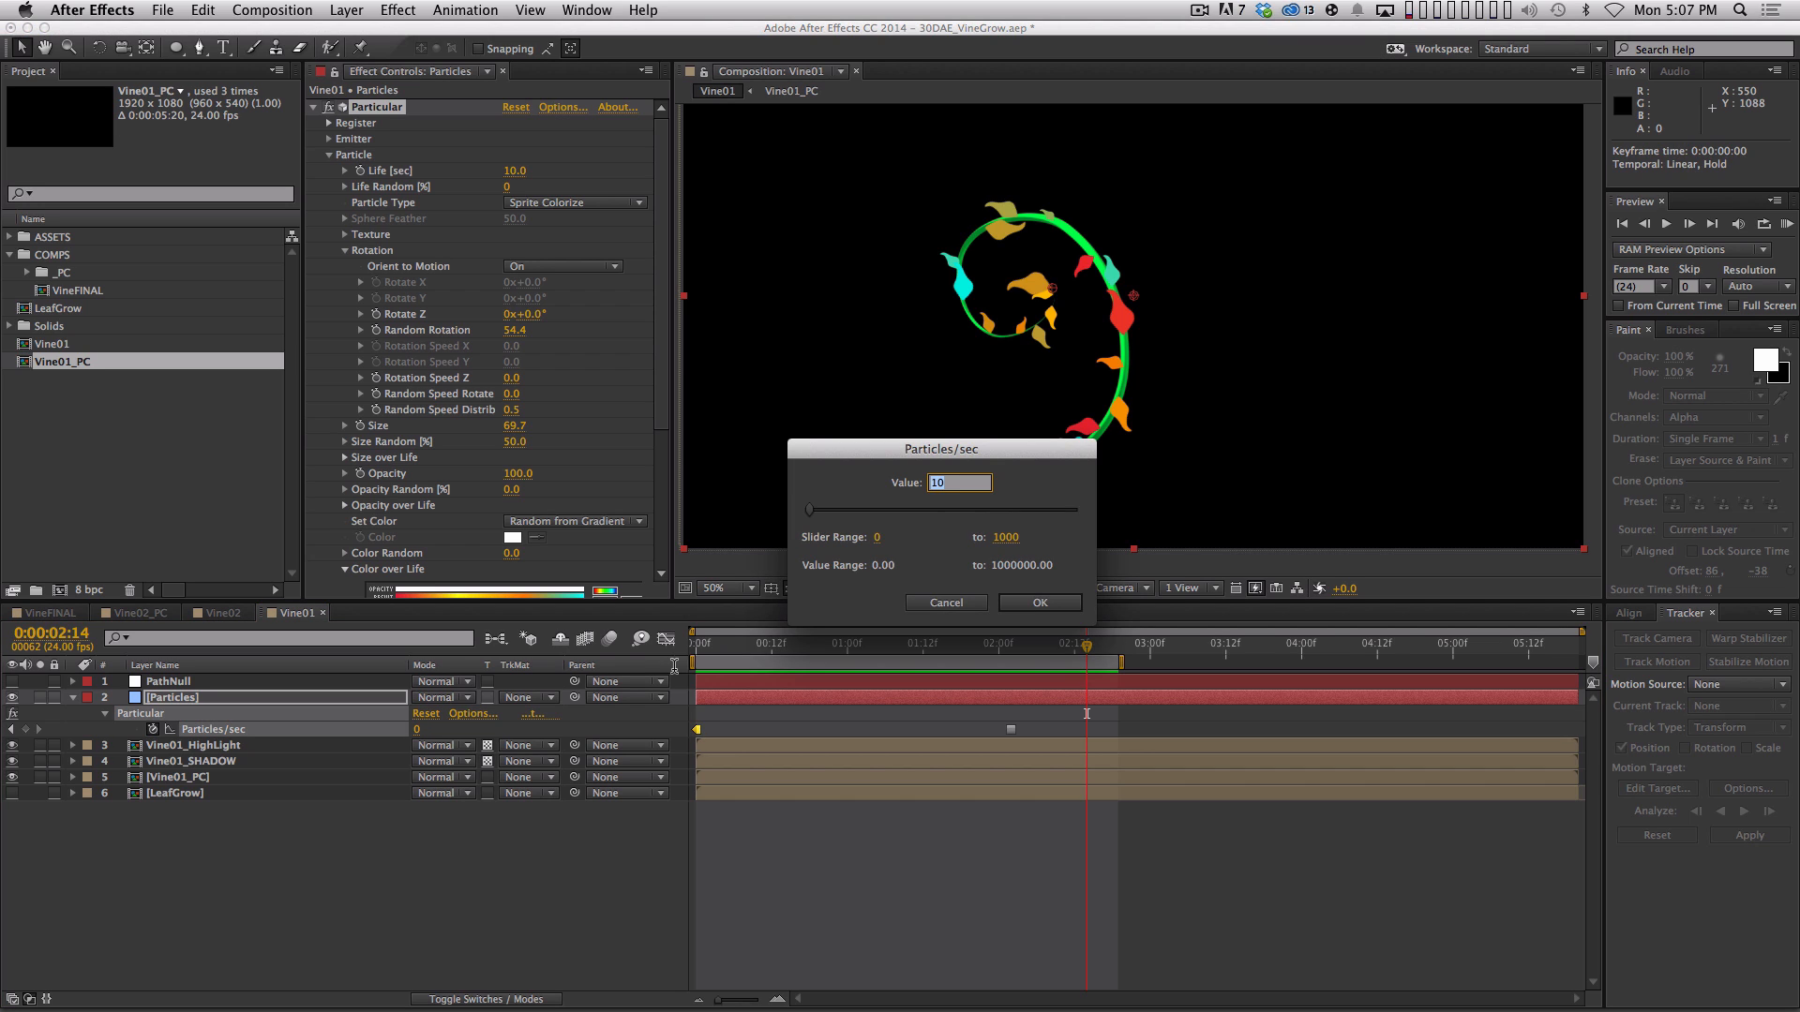
{"action": "type", "text": "0"}
{"action": "key", "text": "Return"}
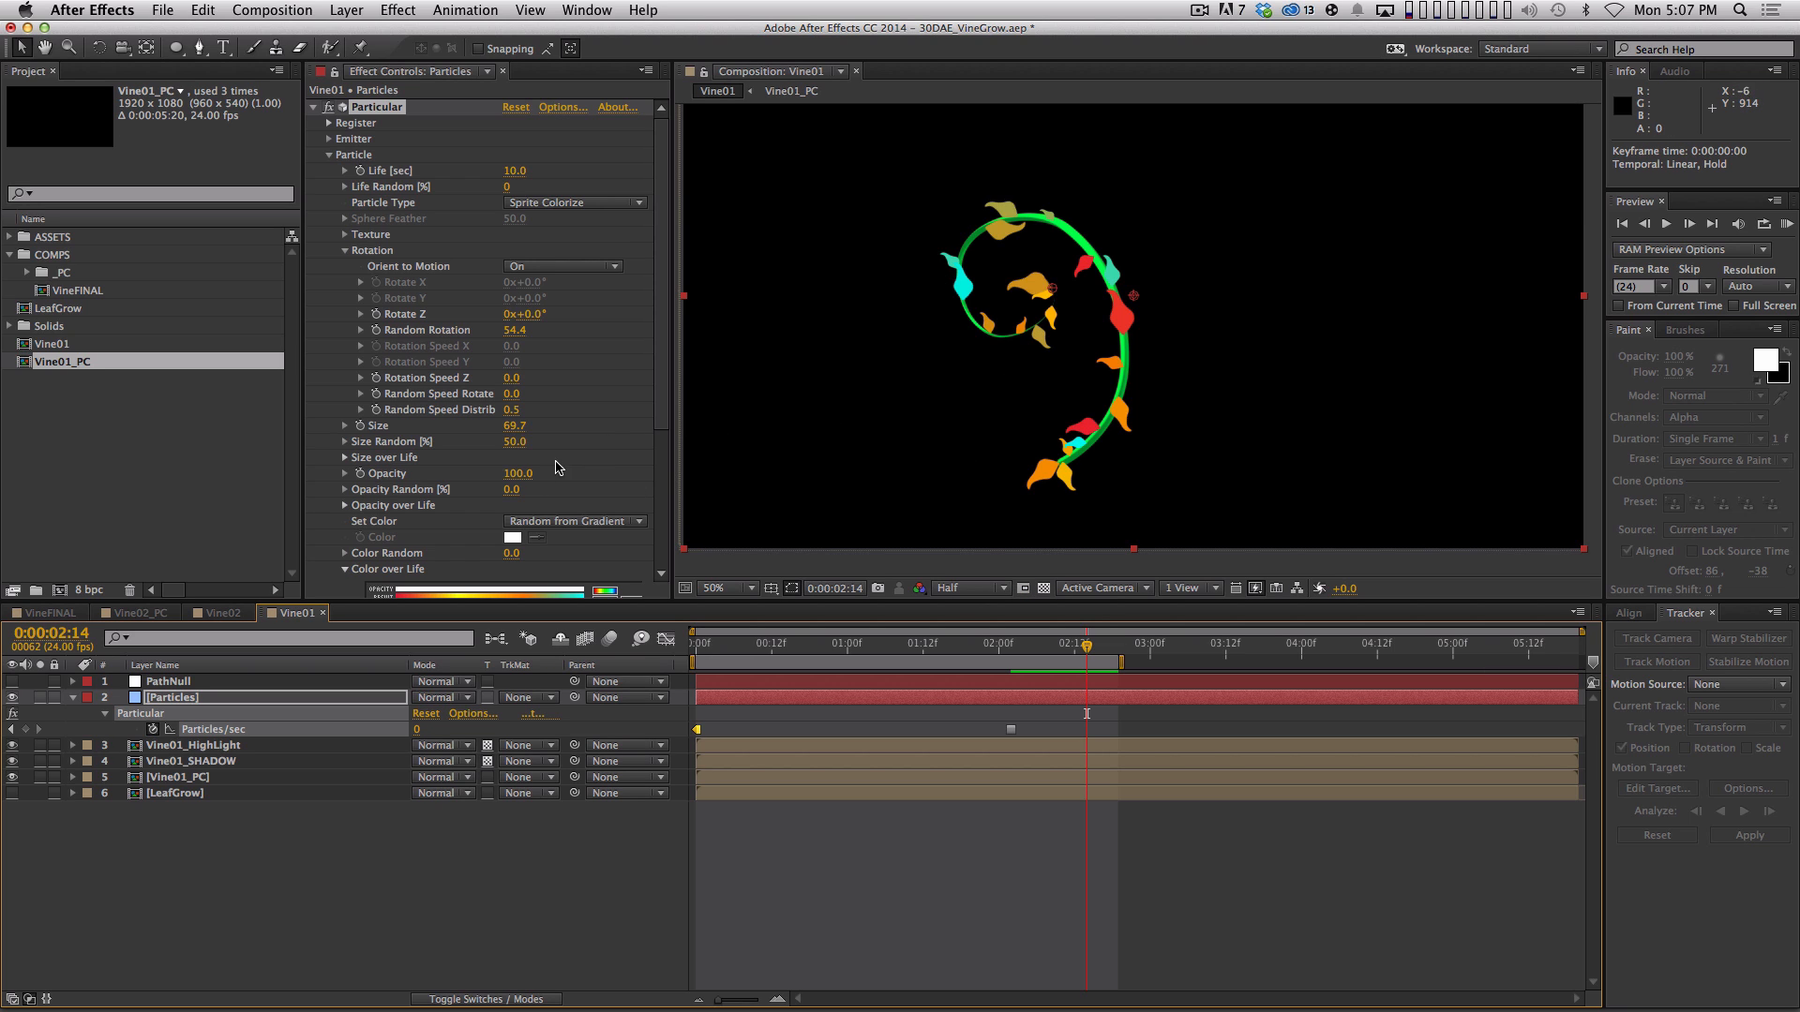
Step the Particular emitter's Random Seed to 99850 for a different leaf arrangement
{"action": "left_click", "coordinate": [329, 154]}
{"action": "left_click", "coordinate": [329, 139]}
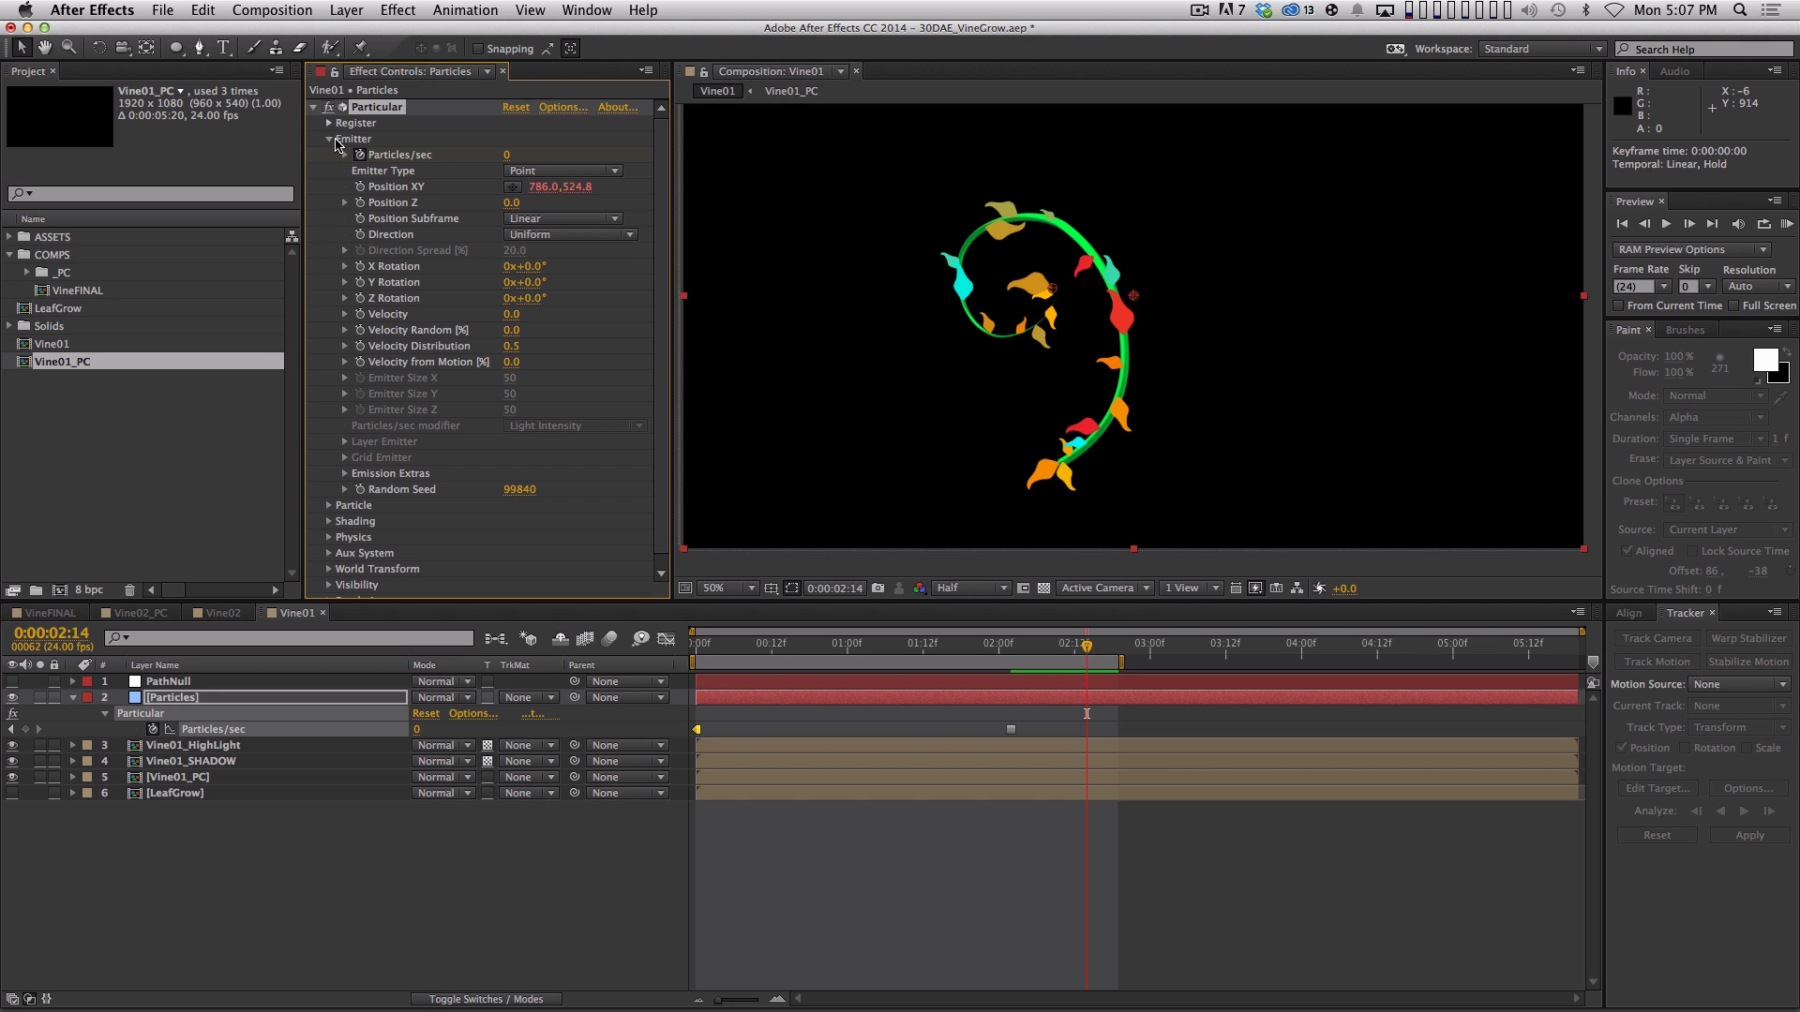
{"action": "left_click", "coordinate": [522, 489]}
{"action": "key", "text": "Up"}
{"action": "key", "text": "Down"}
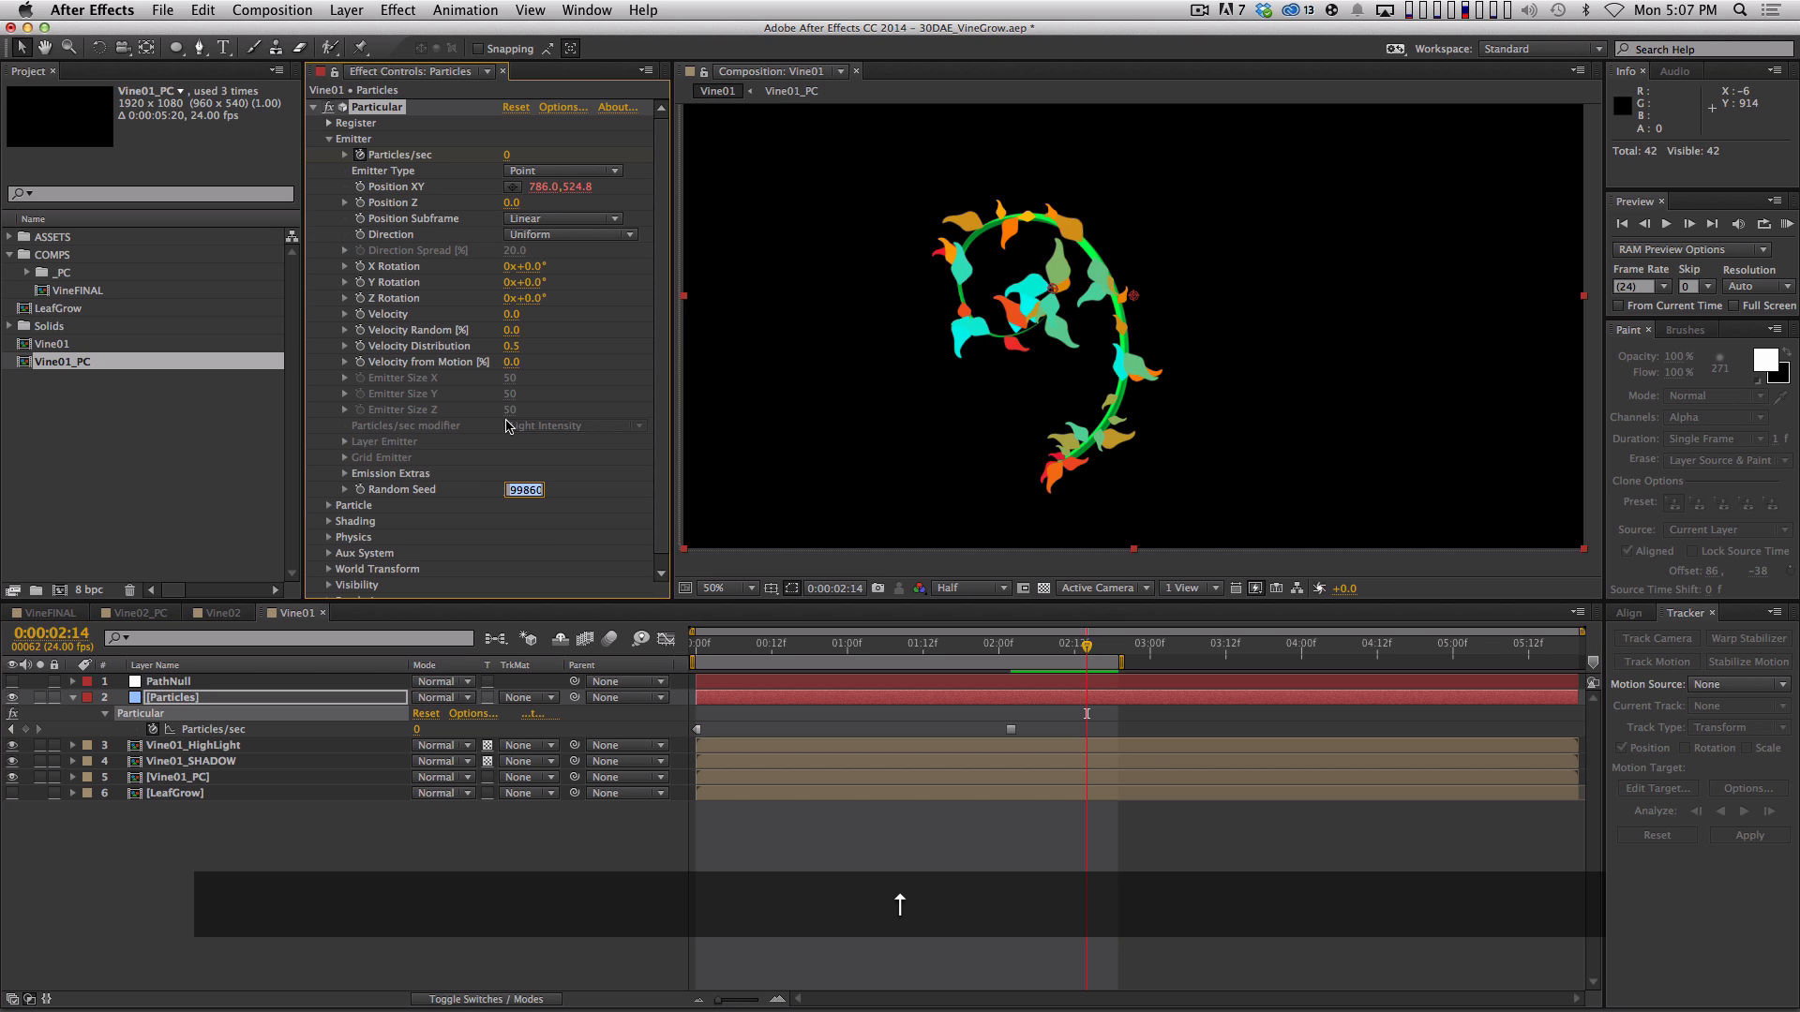
{"action": "left_click", "coordinate": [536, 929]}
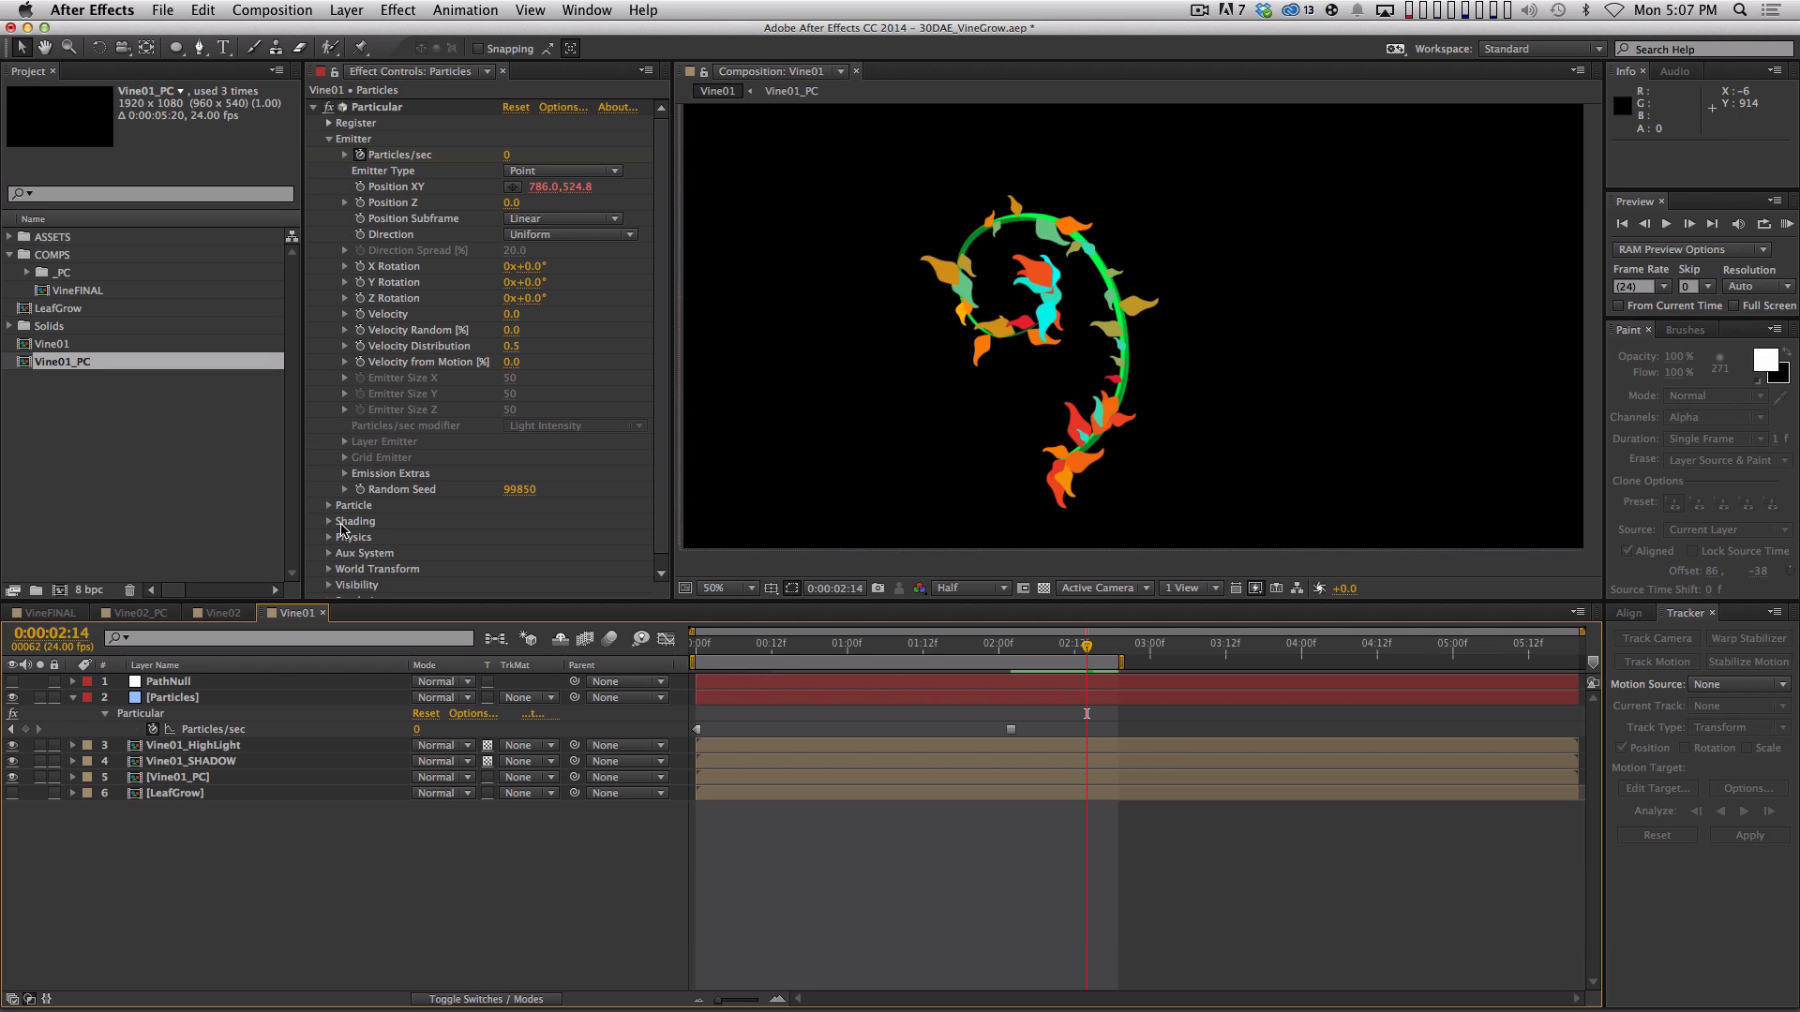
Set the leaf particles' Size to 52.6 and Random Rotation to 32.4, and RAM preview the growing vine
{"action": "left_click", "coordinate": [328, 505]}
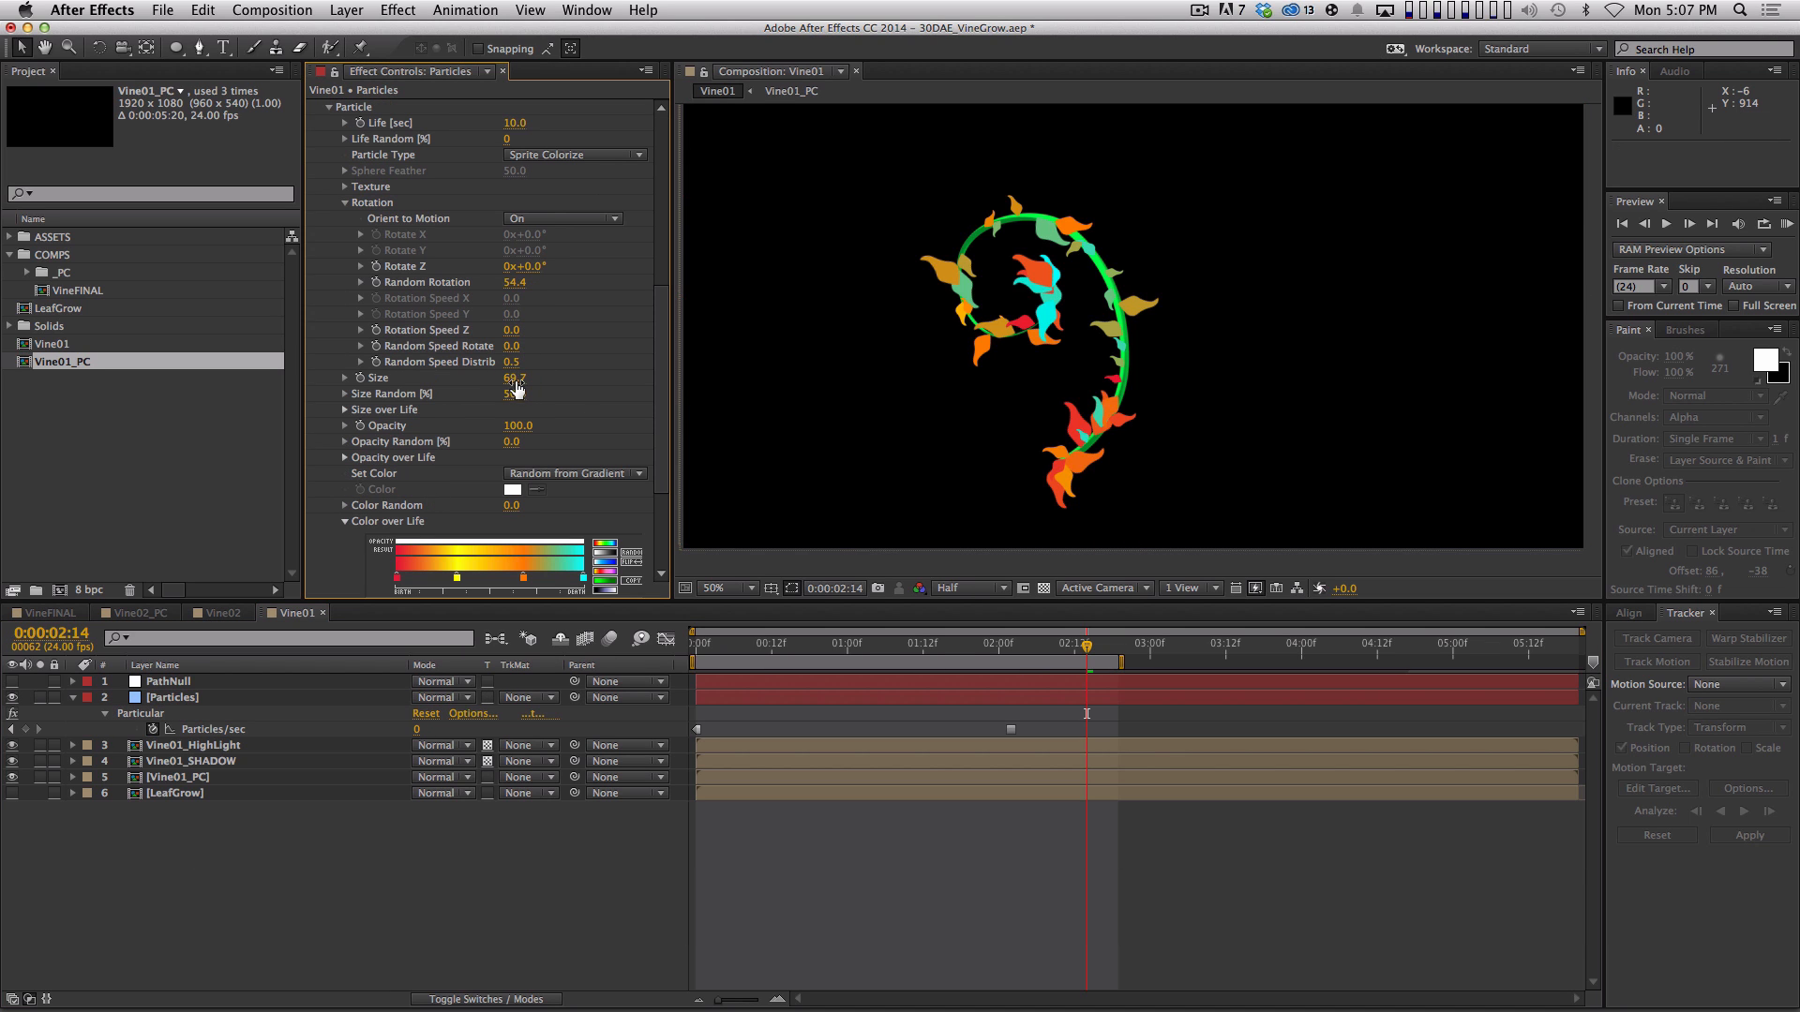
{"action": "left_click_drag", "start_coordinate": [516, 387], "coordinate": [510, 386]}
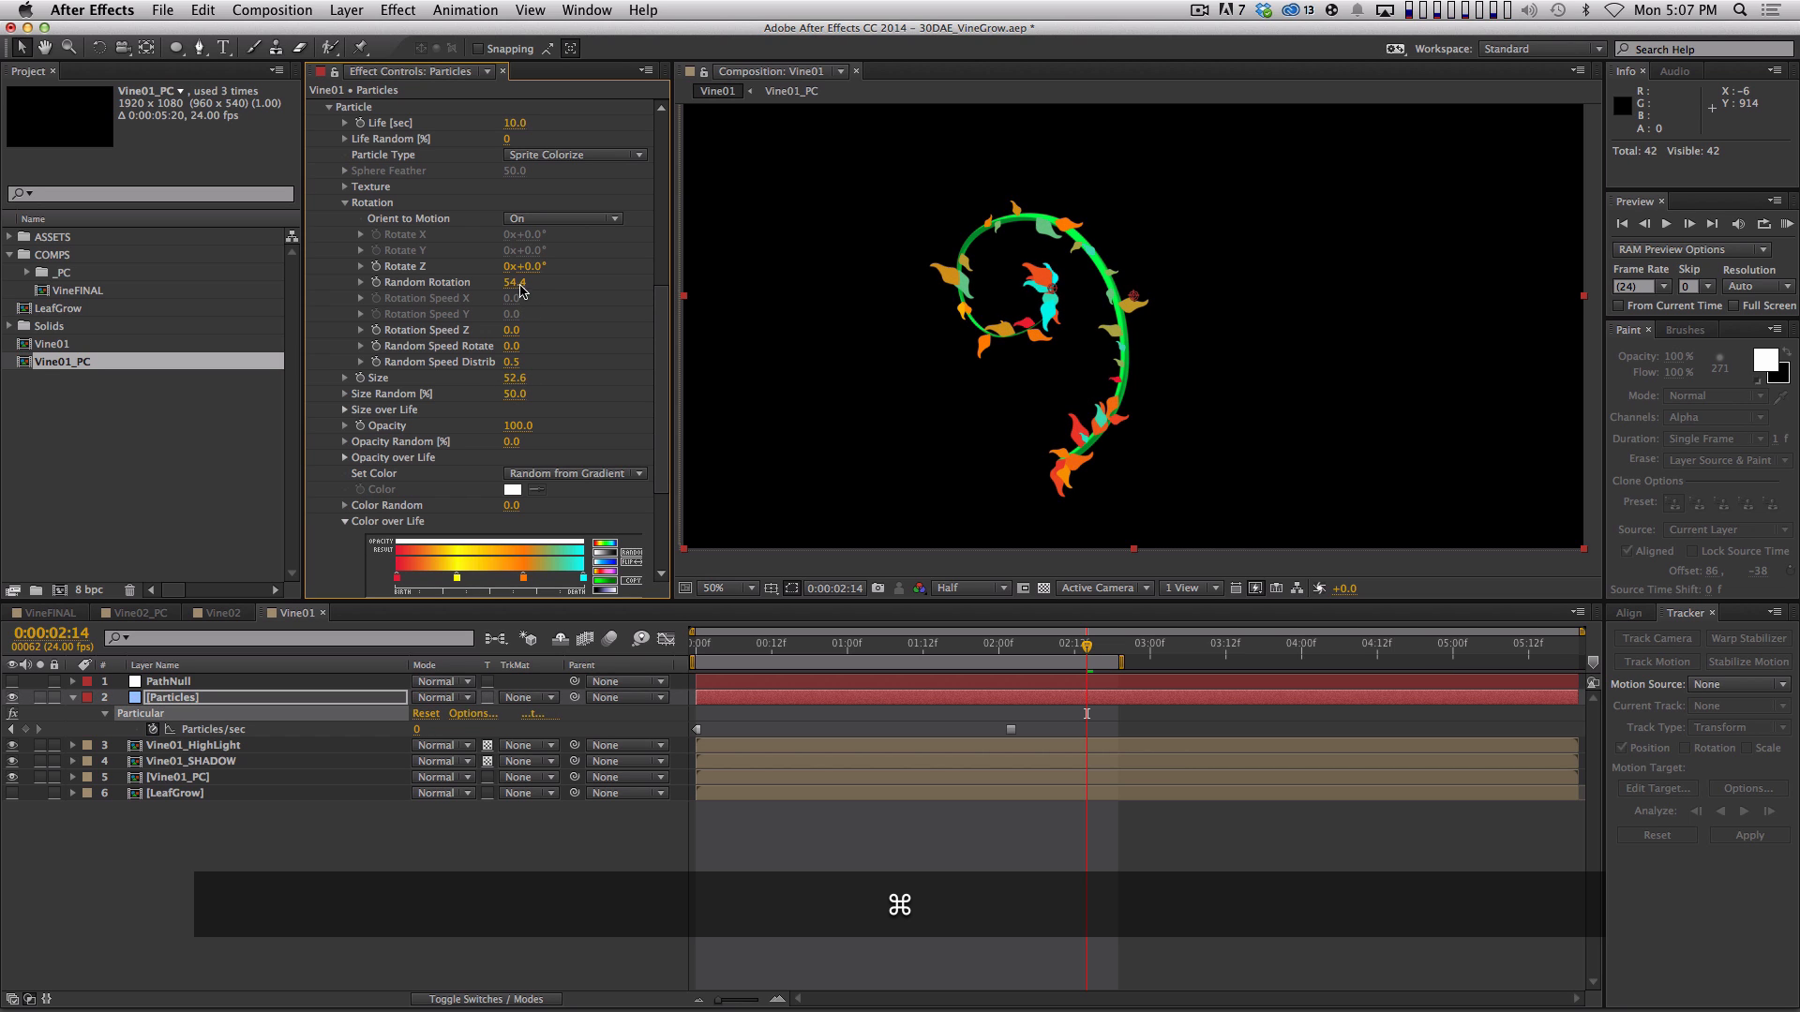
{"action": "mouse_move", "coordinate": [513, 283]}
{"action": "left_mouse_down"}
{"action": "mouse_move", "coordinate": [481, 296]}
{"action": "mouse_move", "coordinate": [495, 292]}
{"action": "left_mouse_up"}
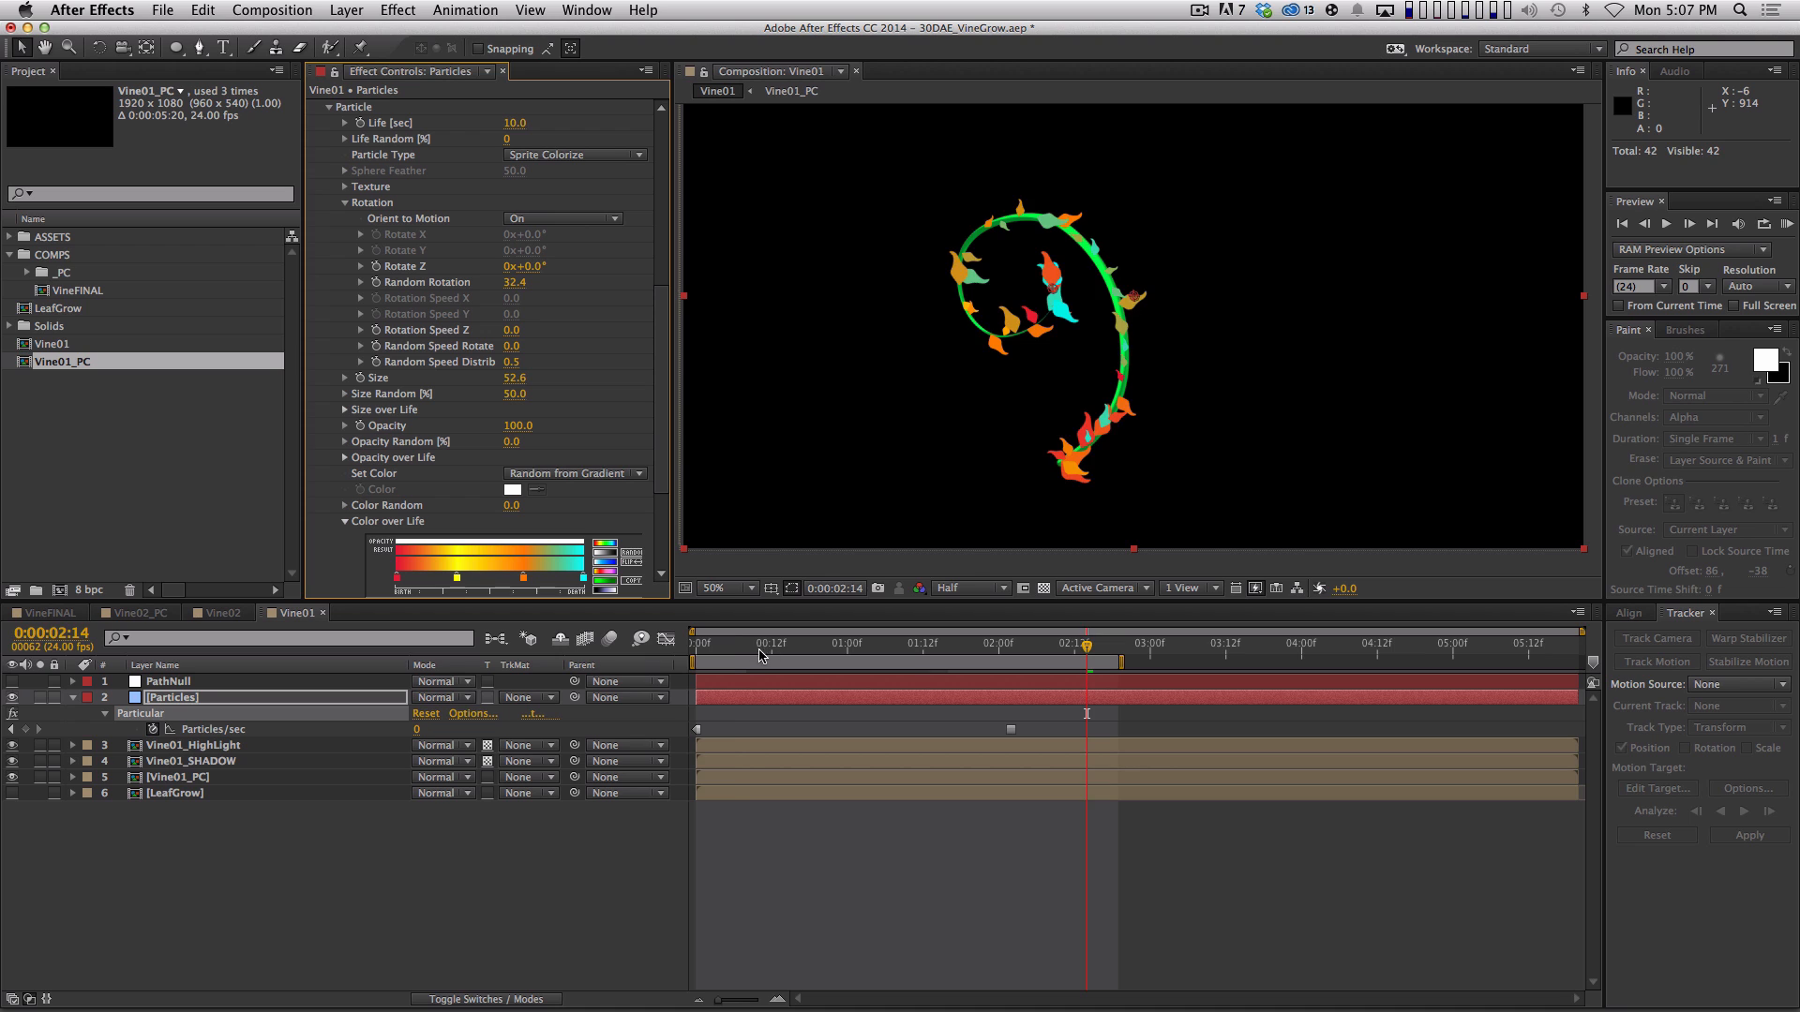
{"action": "key", "text": "KP_0"}
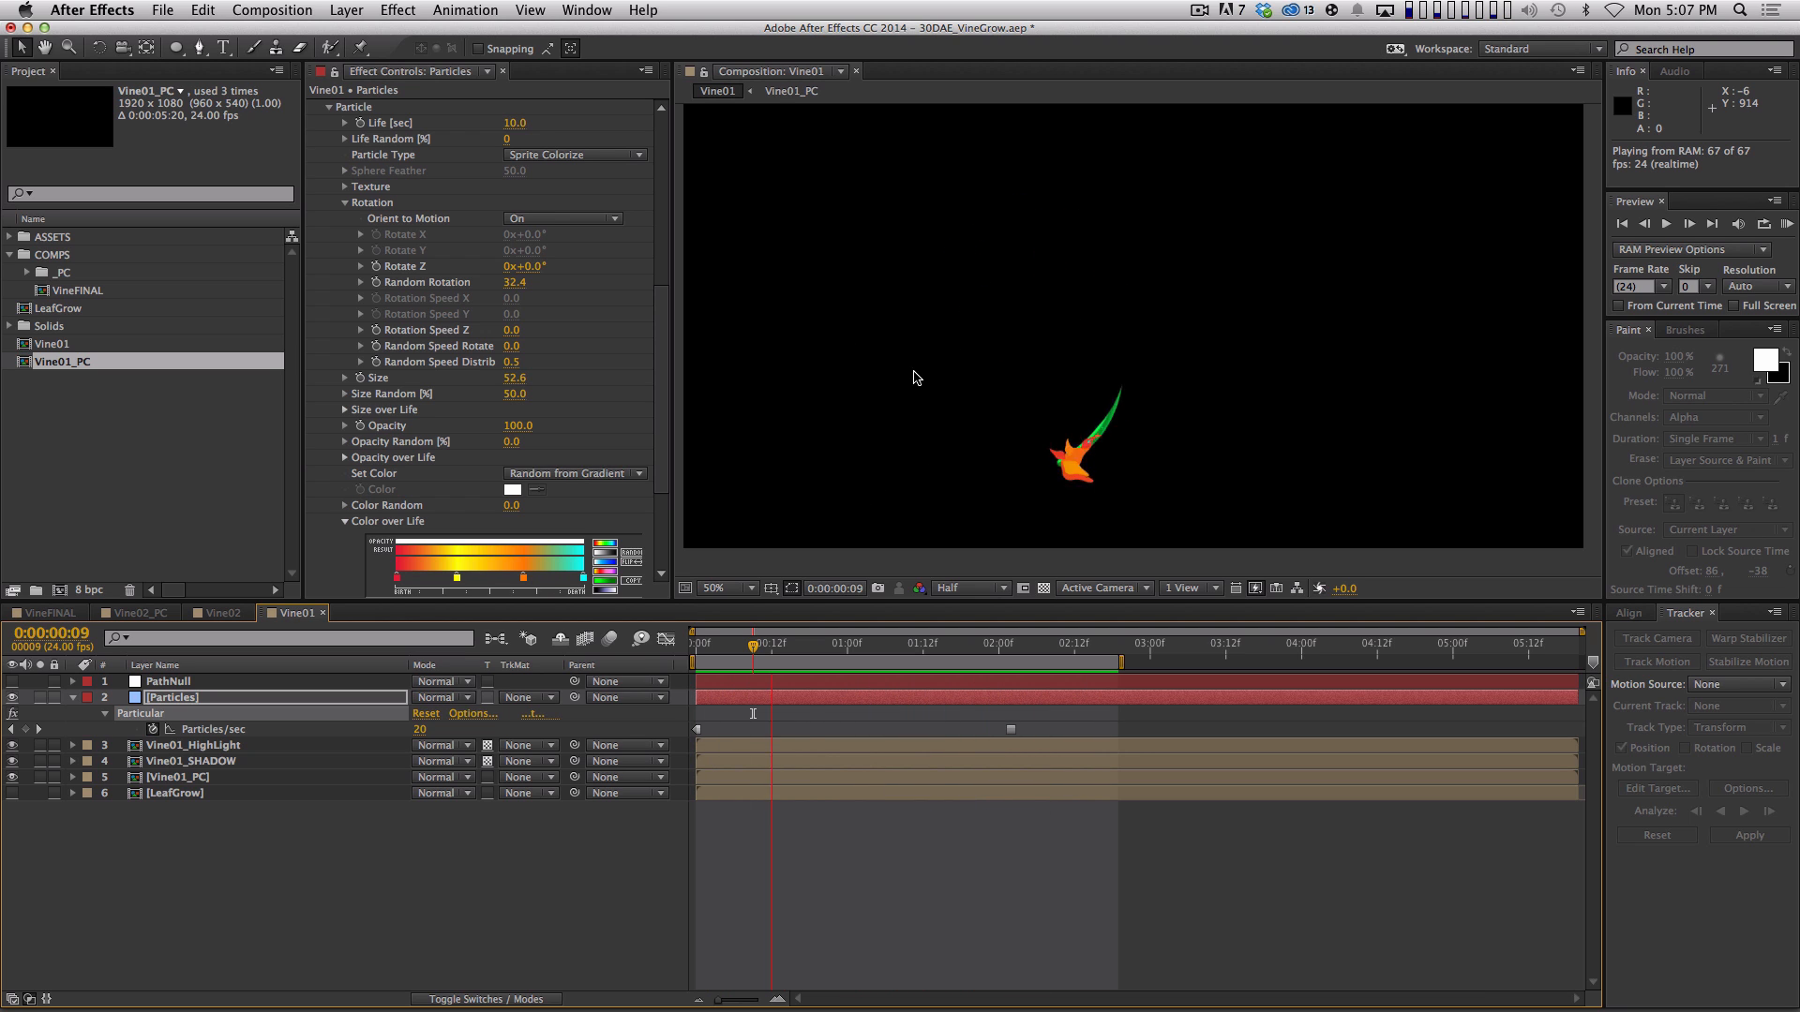
{"action": "key", "text": "space"}
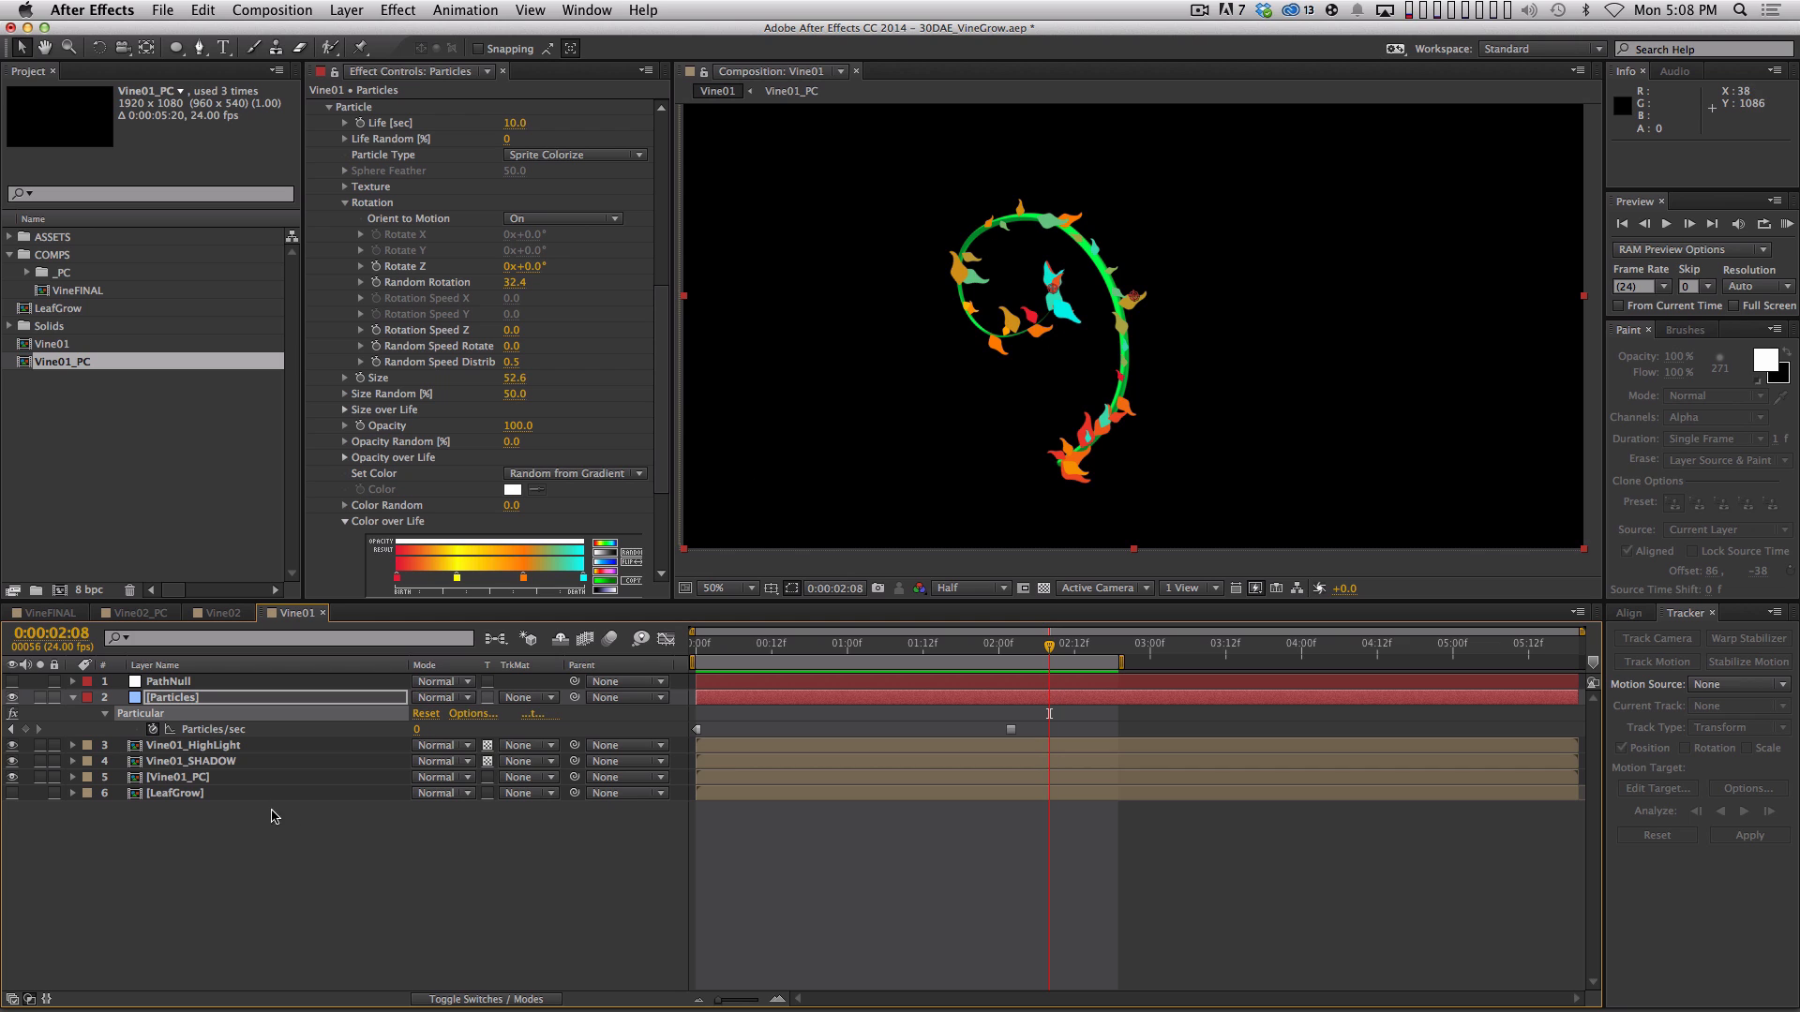
Open the LeafGrow comp and add a 200 x 200 px solid above the leaf as an adjustment layer
{"action": "double_click", "coordinate": [216, 793]}
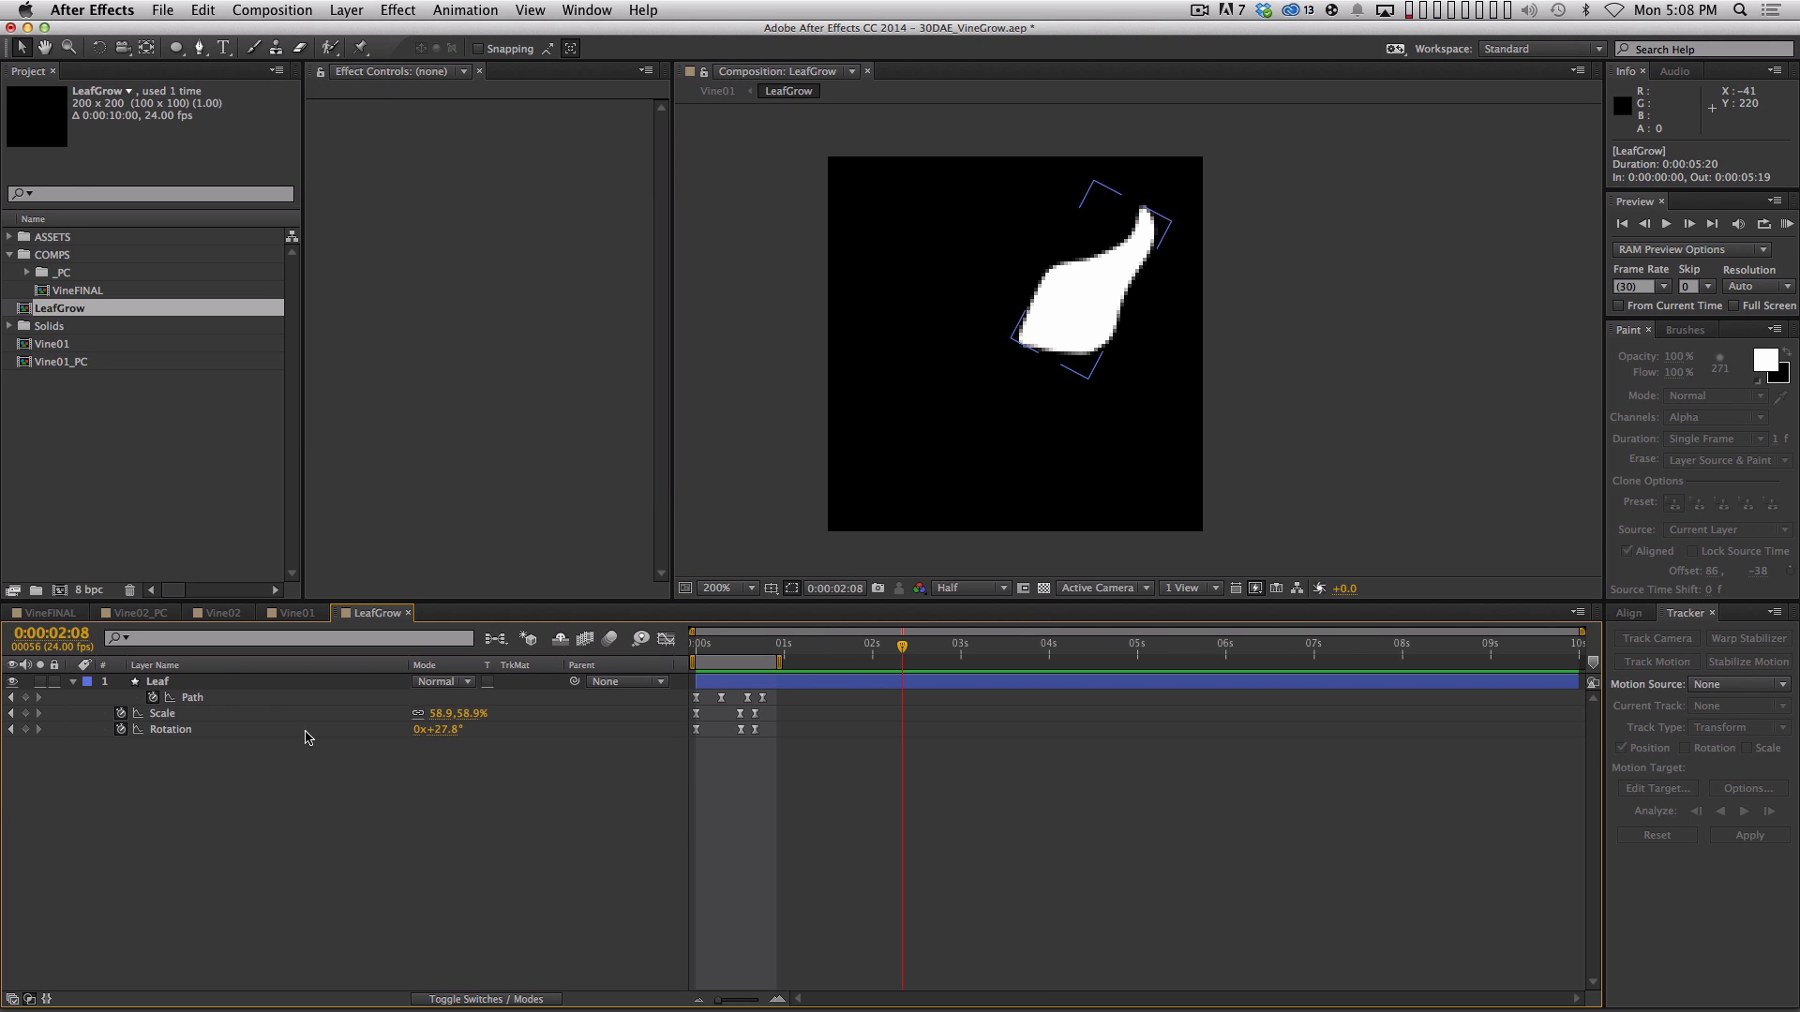
{"action": "key", "text": "super+y"}
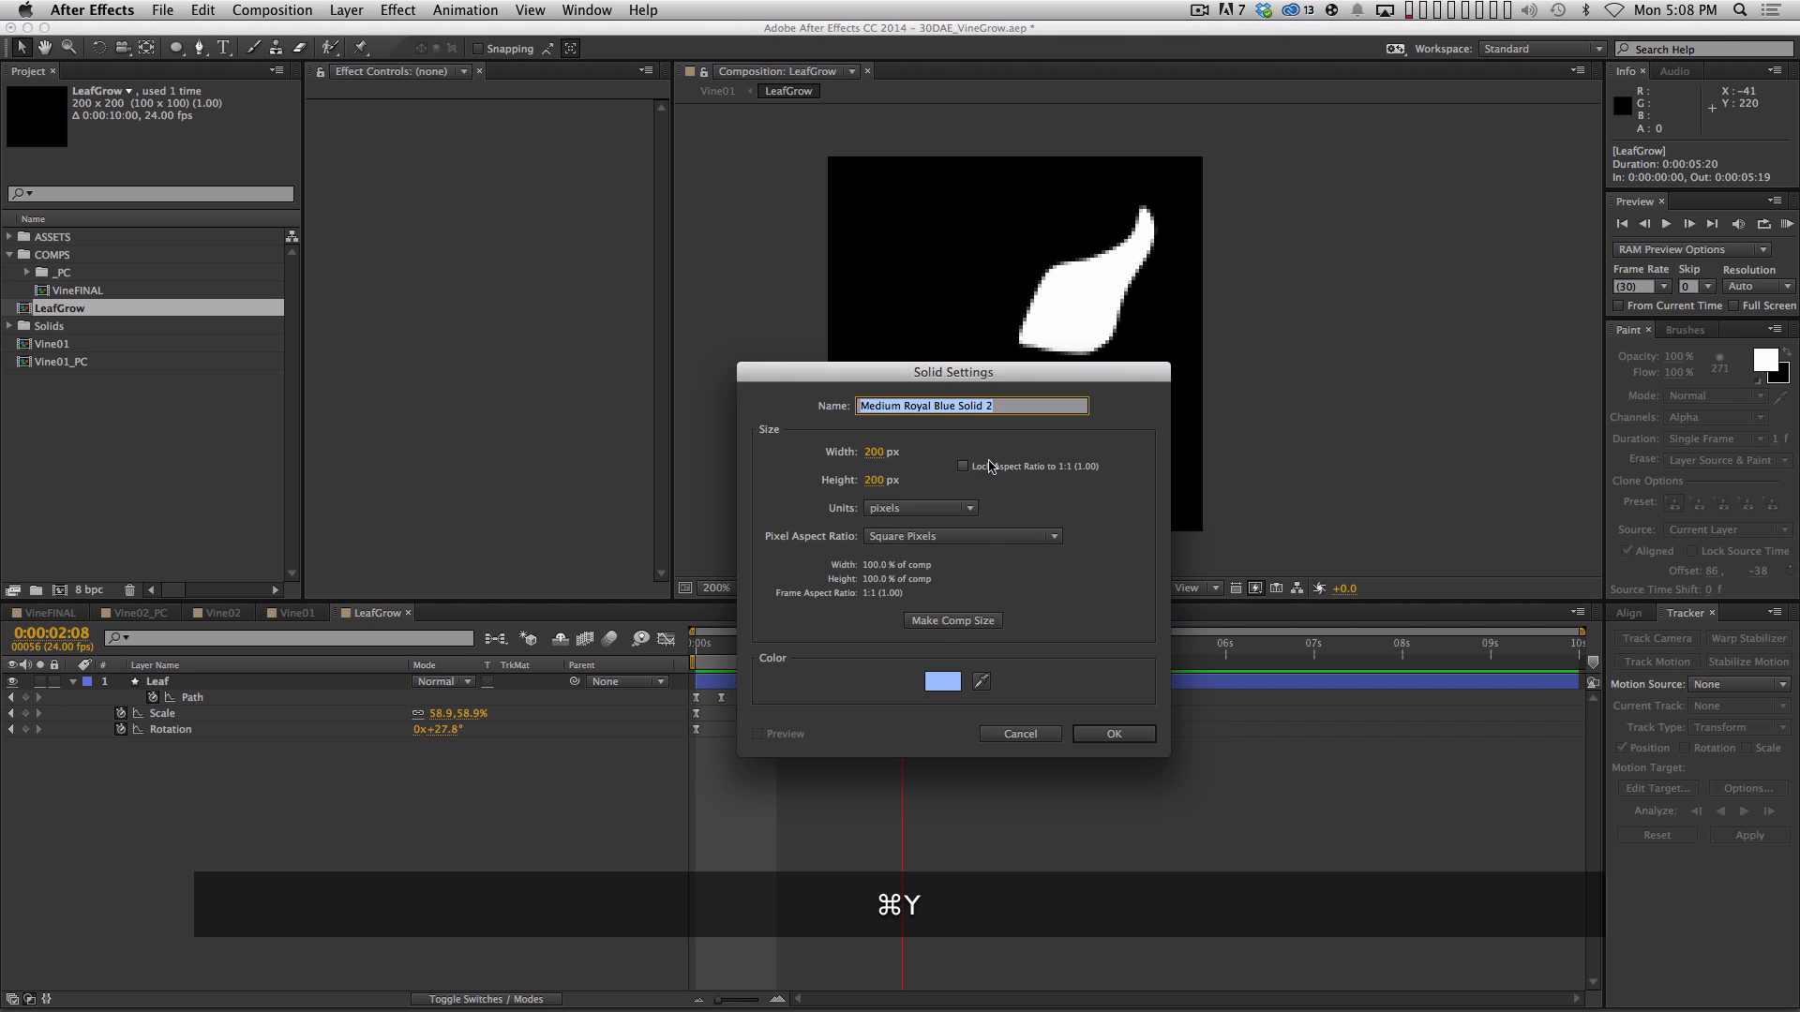
{"action": "left_click", "coordinate": [1113, 734]}
{"action": "key", "text": "F4"}
{"action": "left_click", "coordinate": [504, 682]}
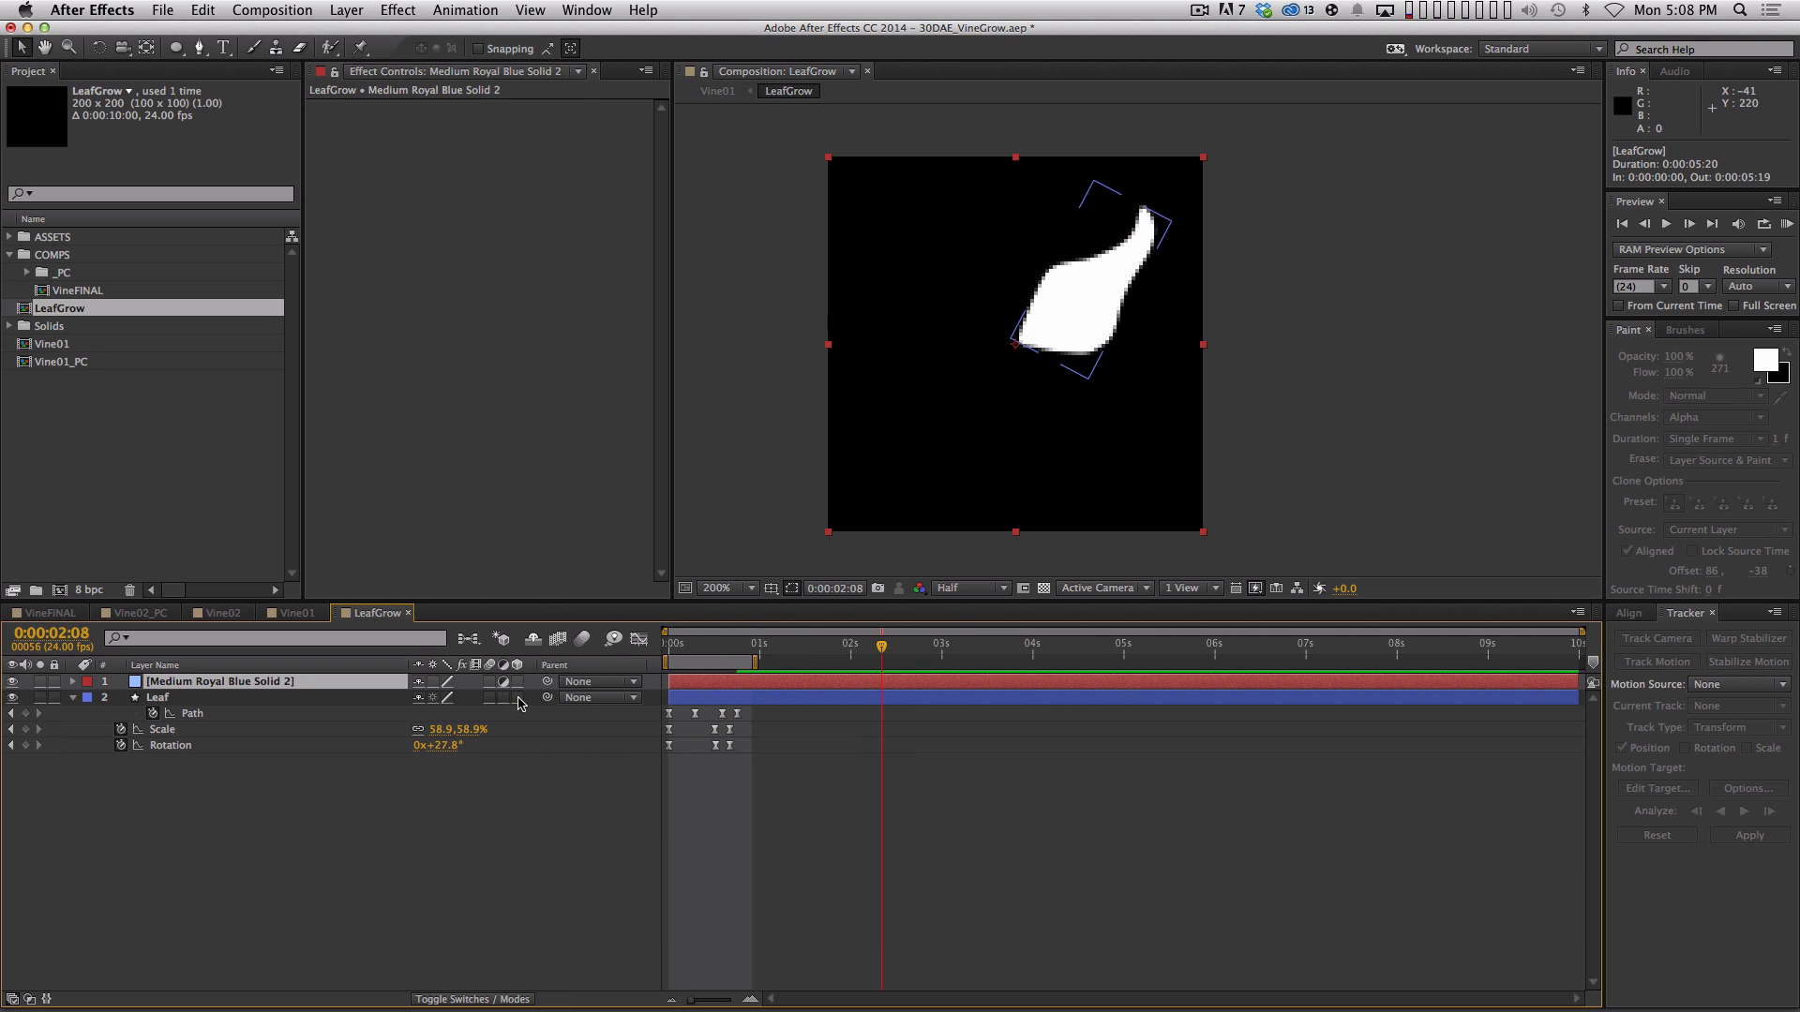
Apply Gradient Ramp to the adjustment layer with swapped colors and Start of Ramp moved down to 100, 50
{"action": "left_click", "coordinate": [398, 11]}
{"action": "mouse_move", "coordinate": [468, 262]}
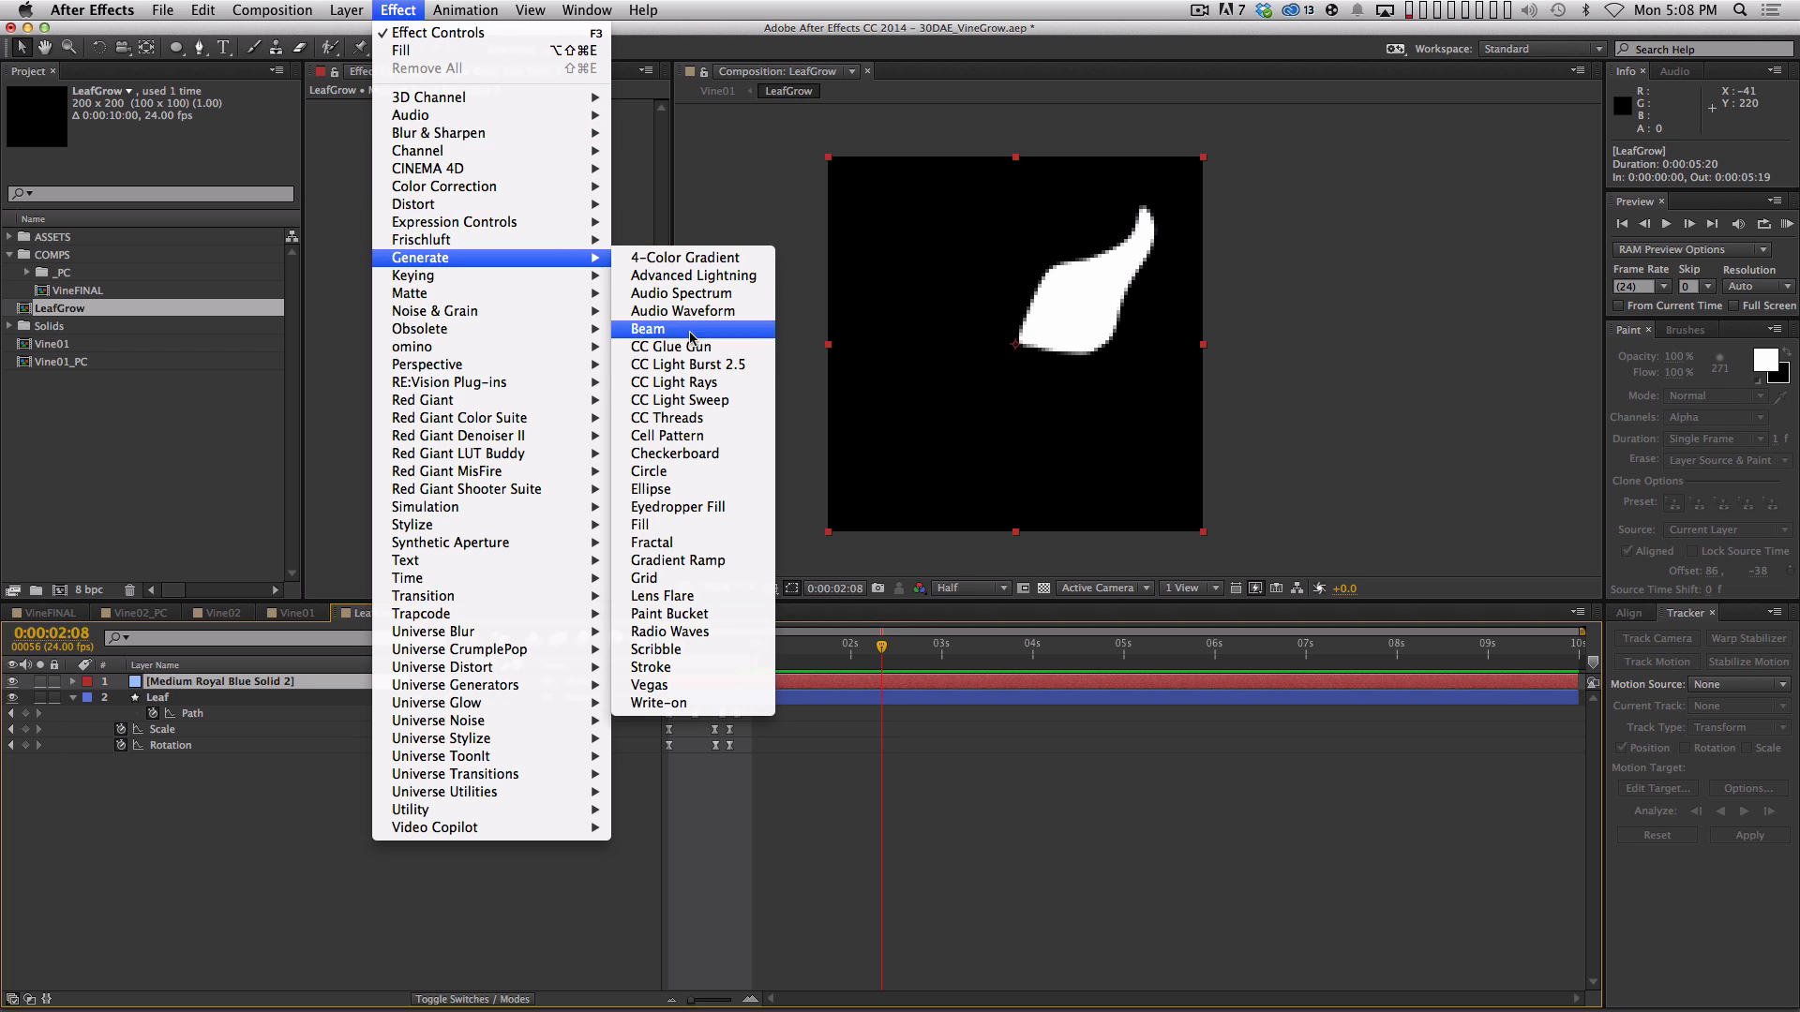
{"action": "left_click", "coordinate": [712, 561]}
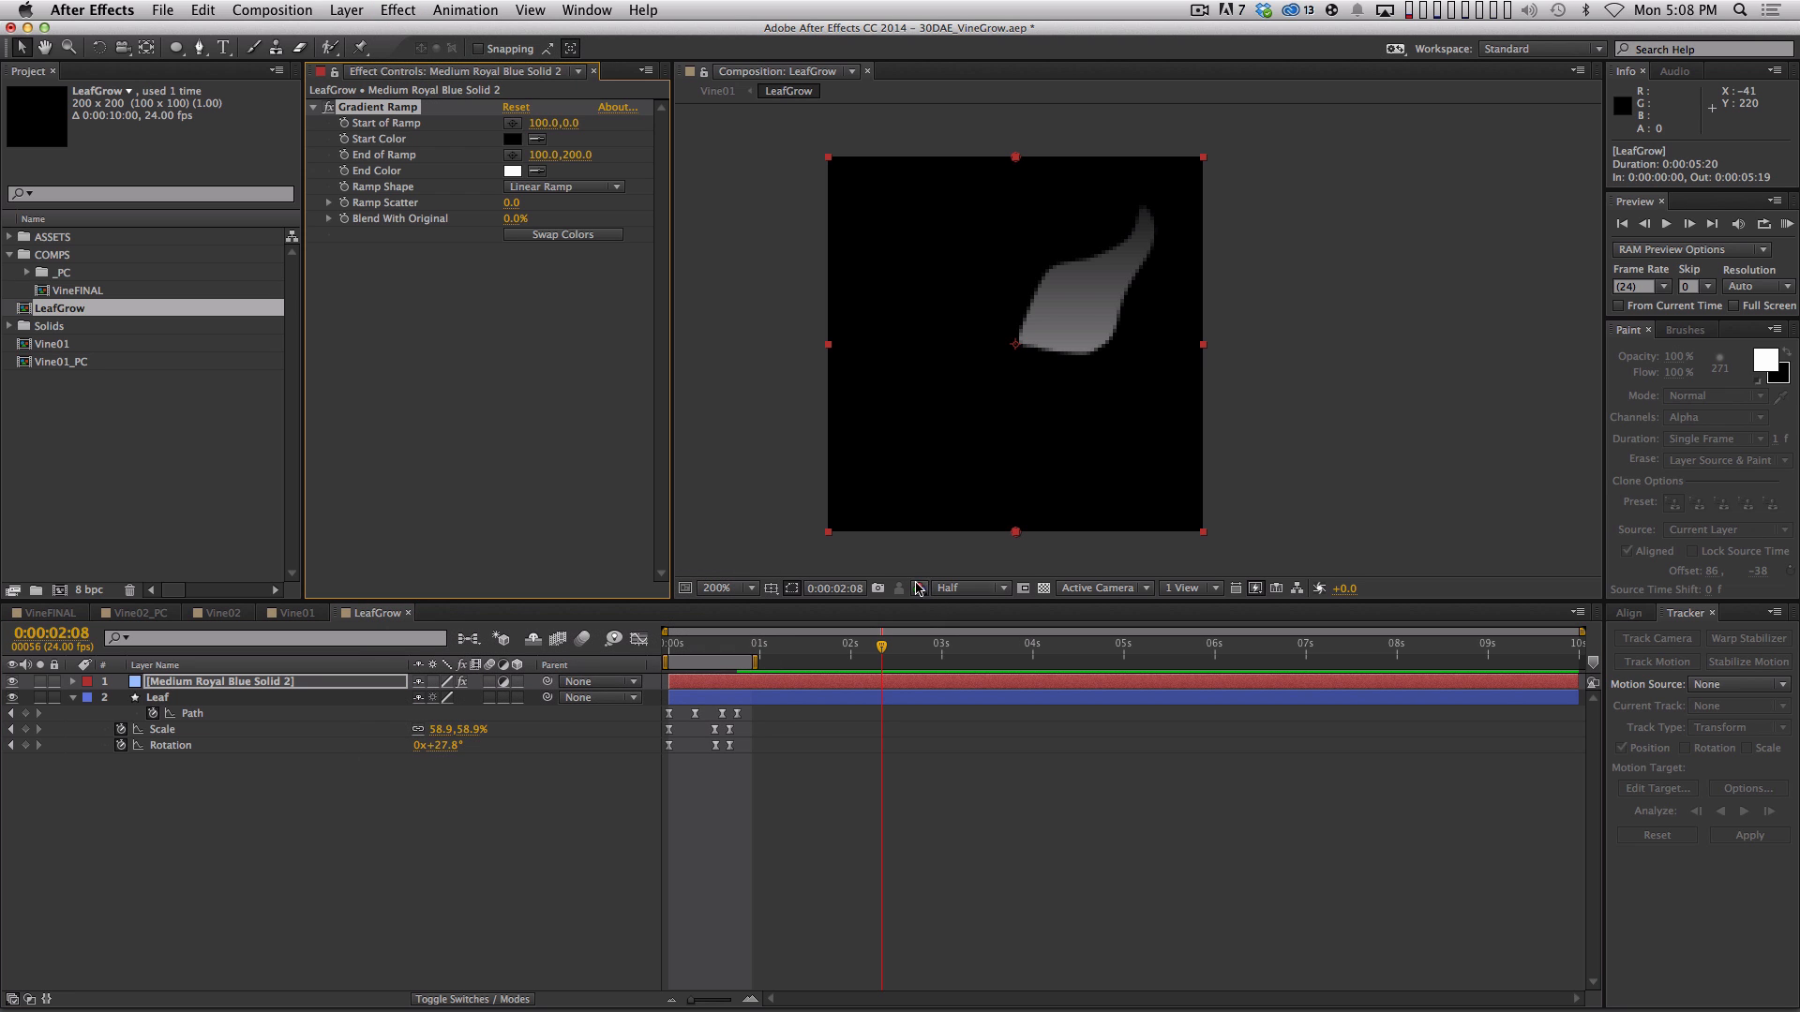
{"action": "left_click", "coordinate": [565, 234]}
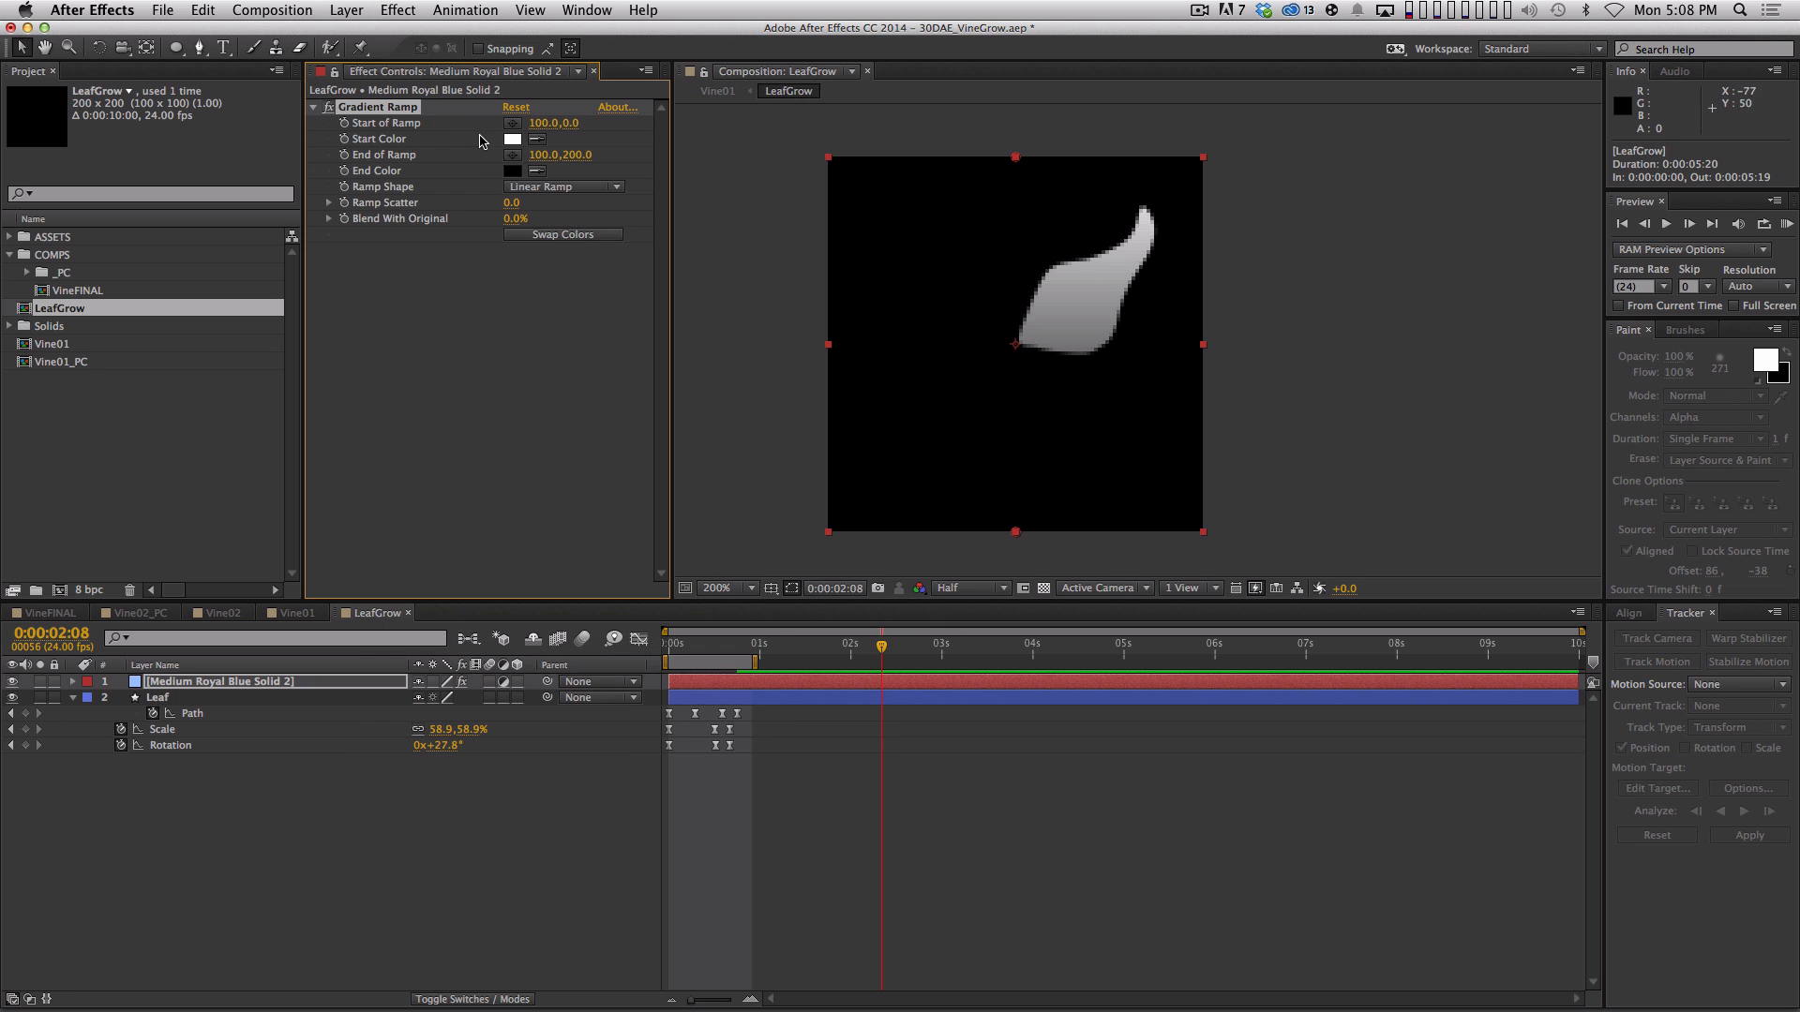
{"action": "left_click_drag", "start_coordinate": [1026, 165], "coordinate": [1030, 252]}
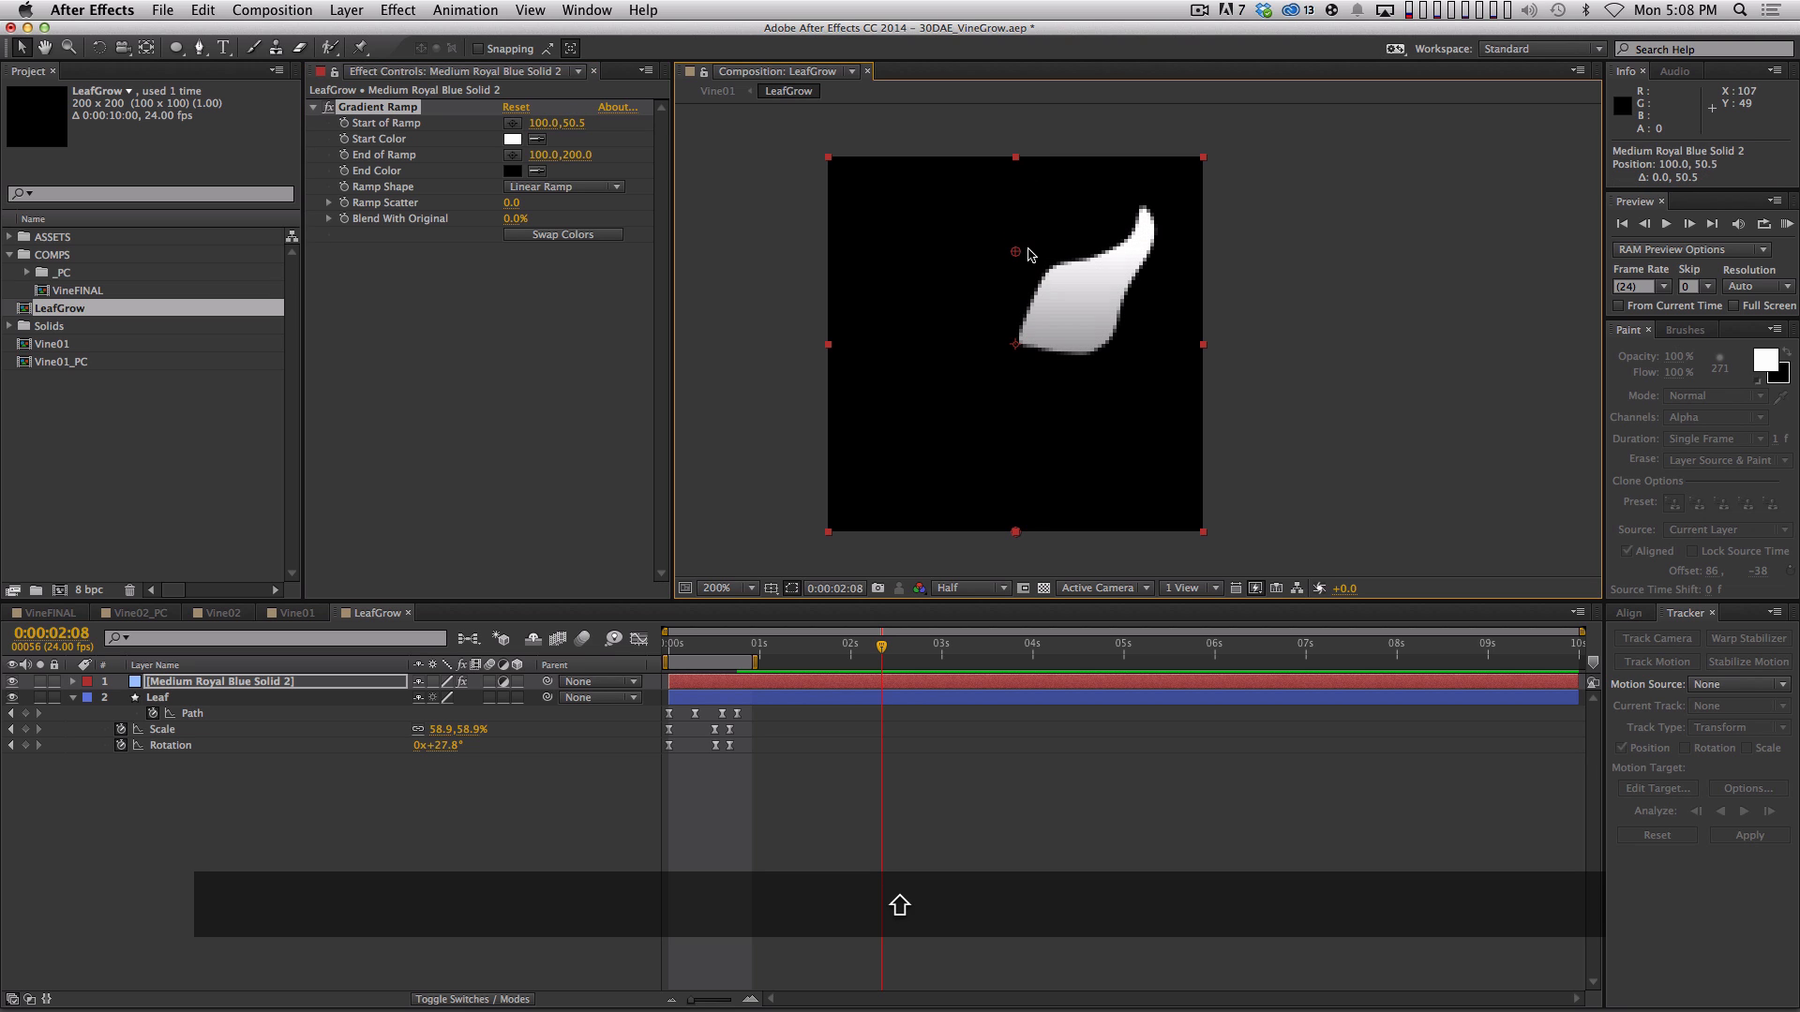
{"action": "left_click", "coordinate": [600, 778]}
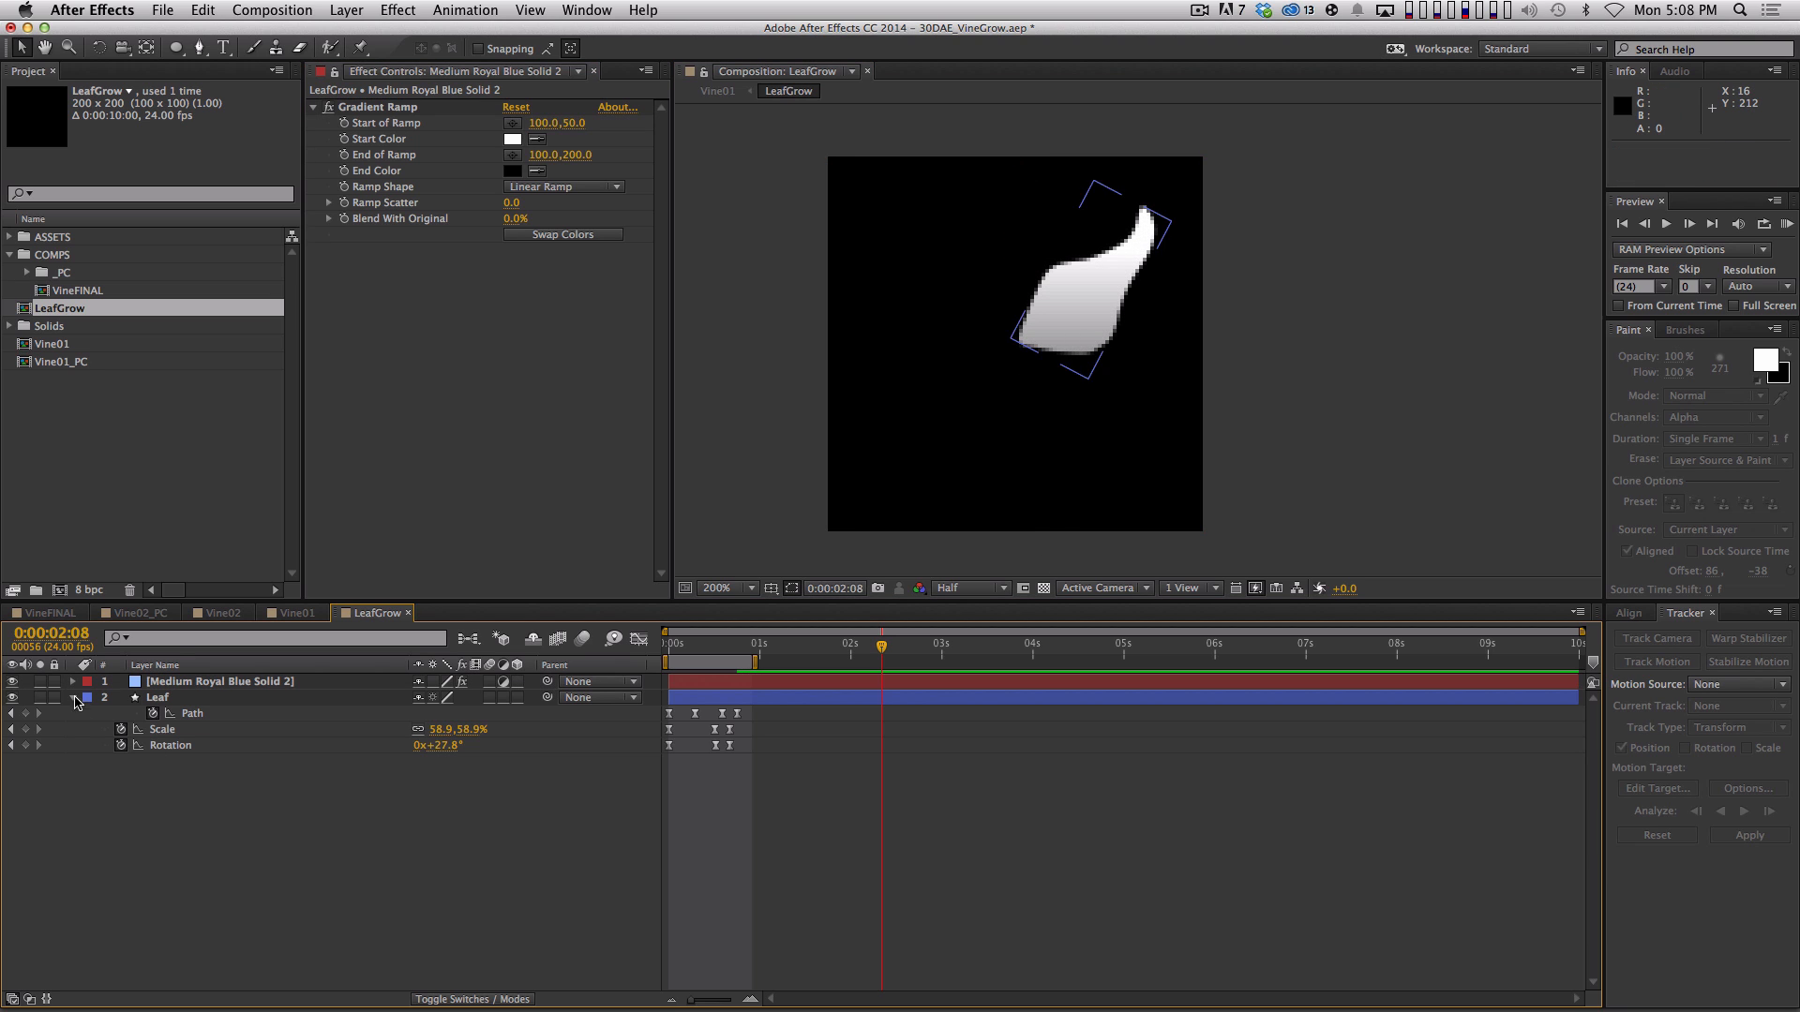
Return to the Vine01 comp and RAM preview the gradient-shaded leaves, stopping at about 0:00:02:04
{"action": "key", "text": "super+w"}
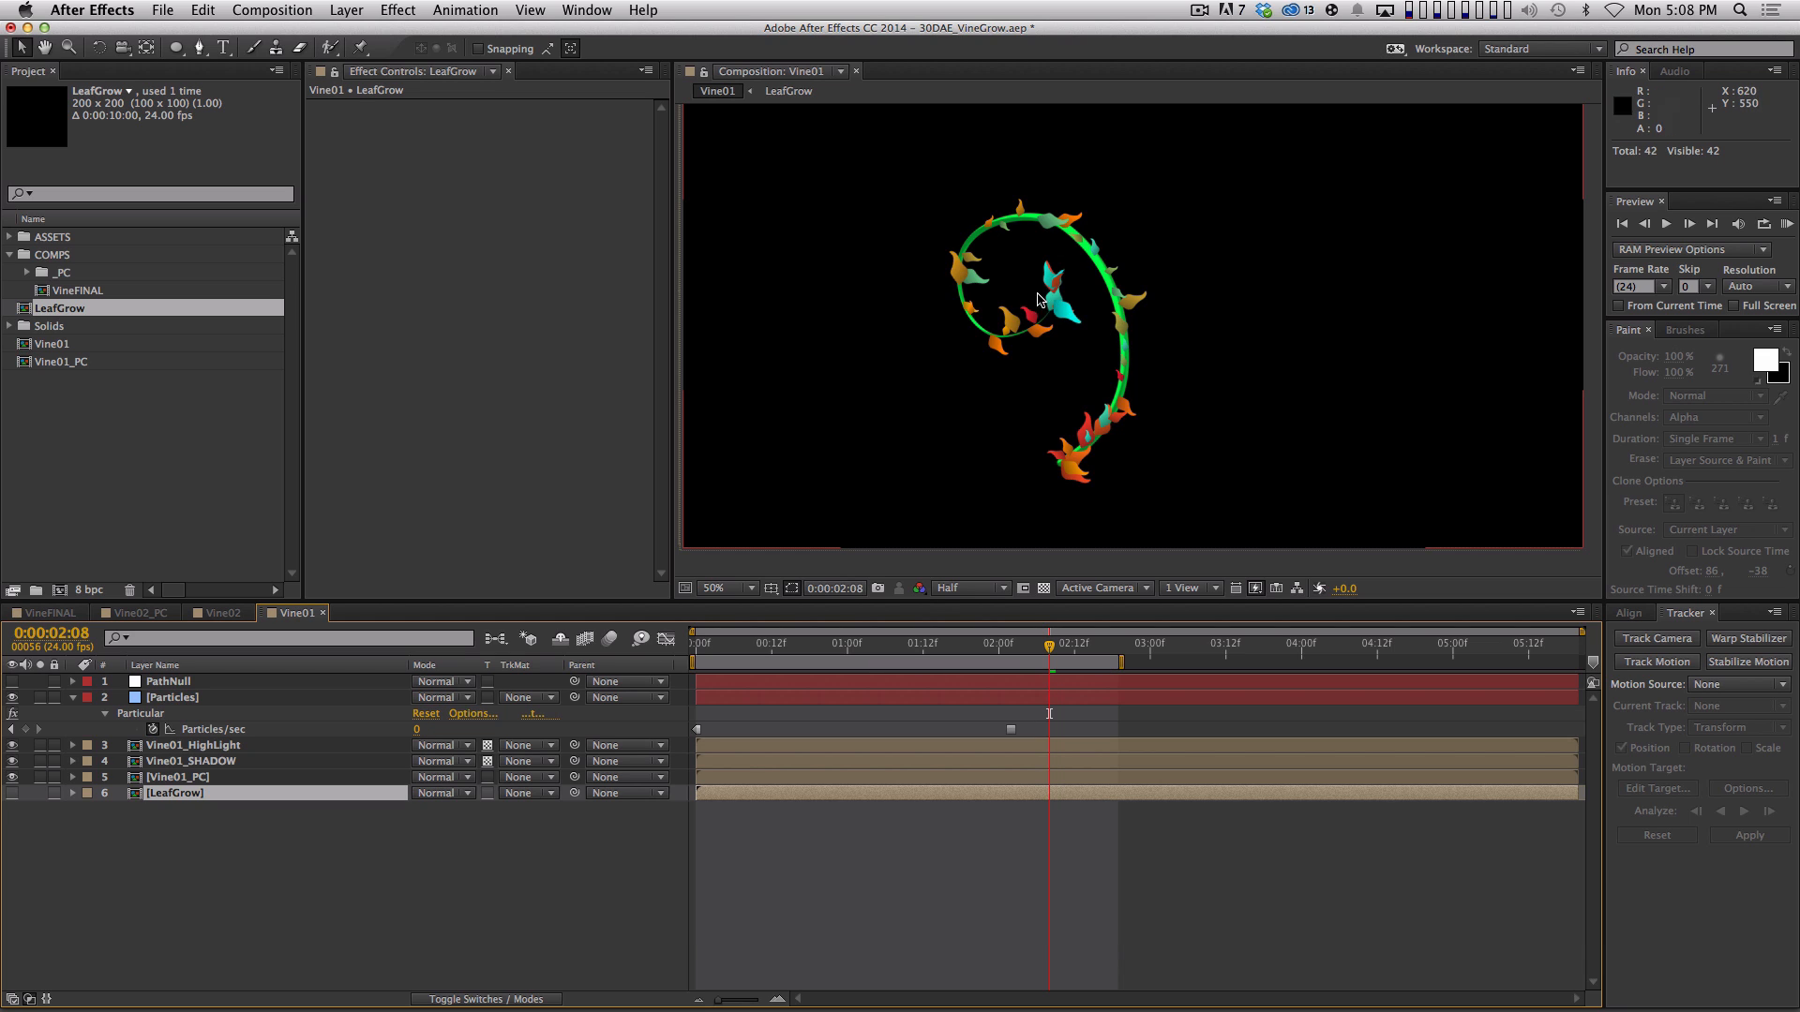
{"action": "key", "text": "KP_0"}
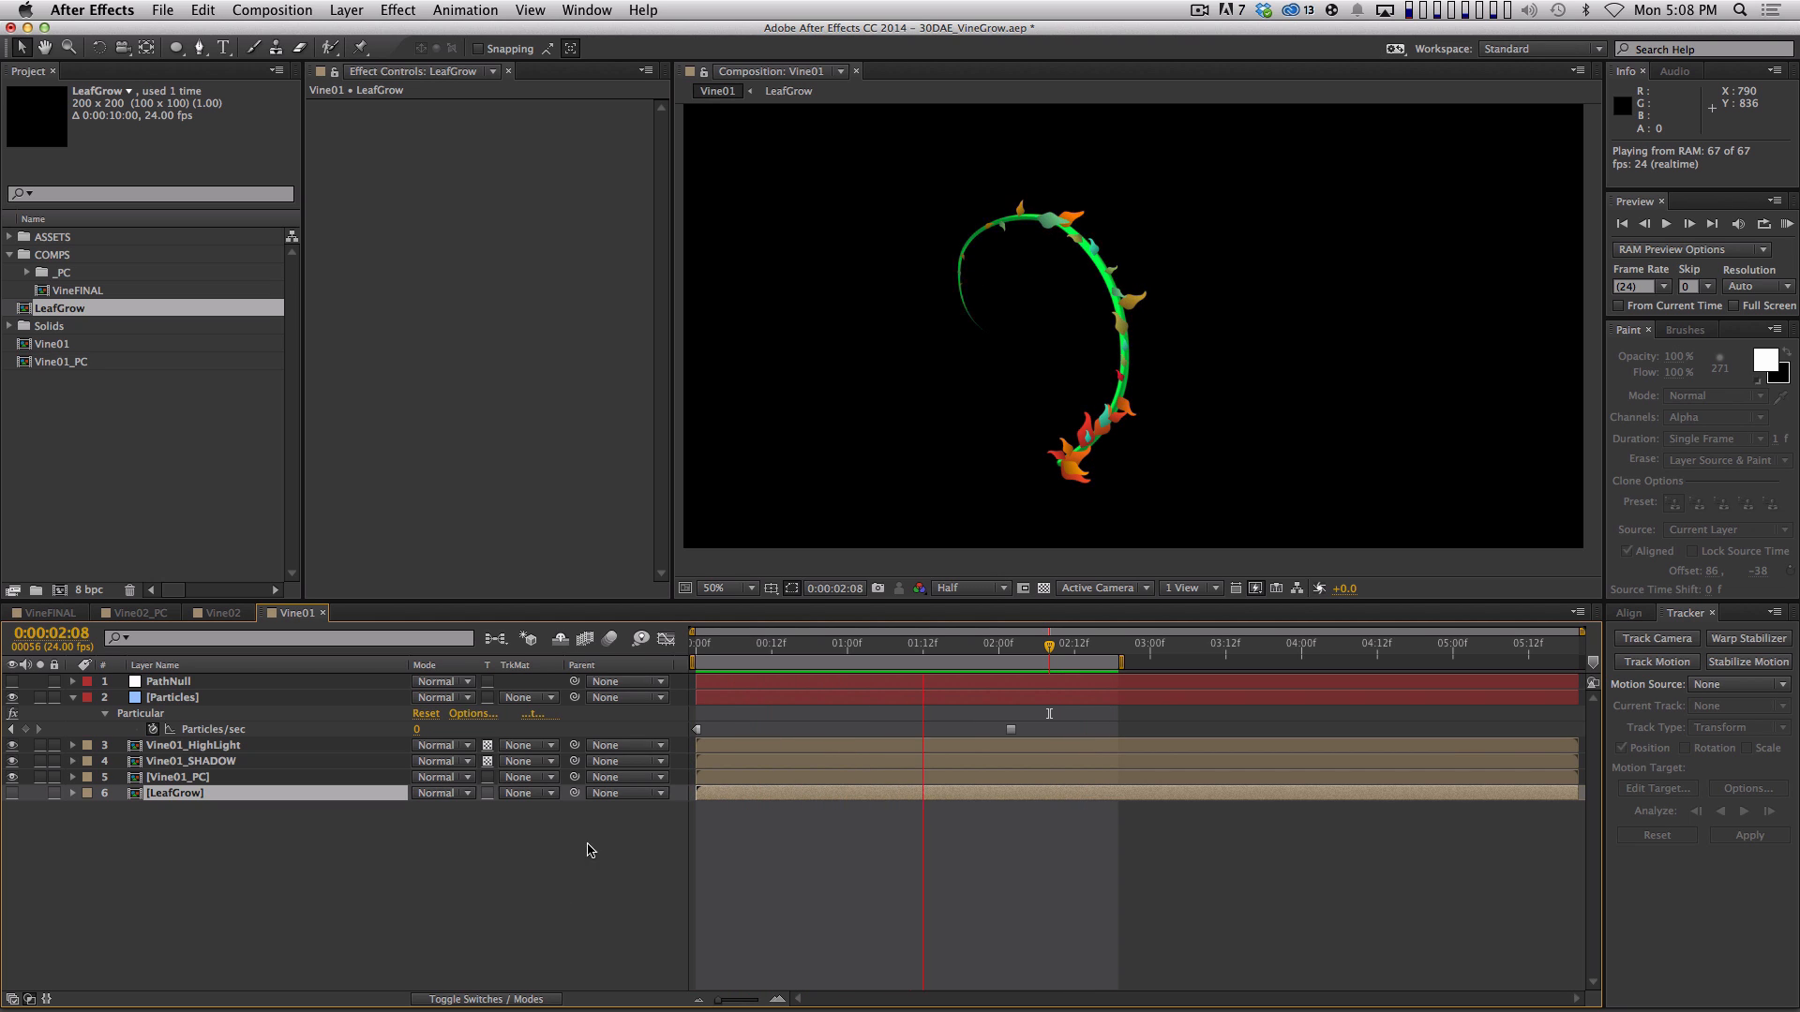
{"action": "key", "text": "space"}
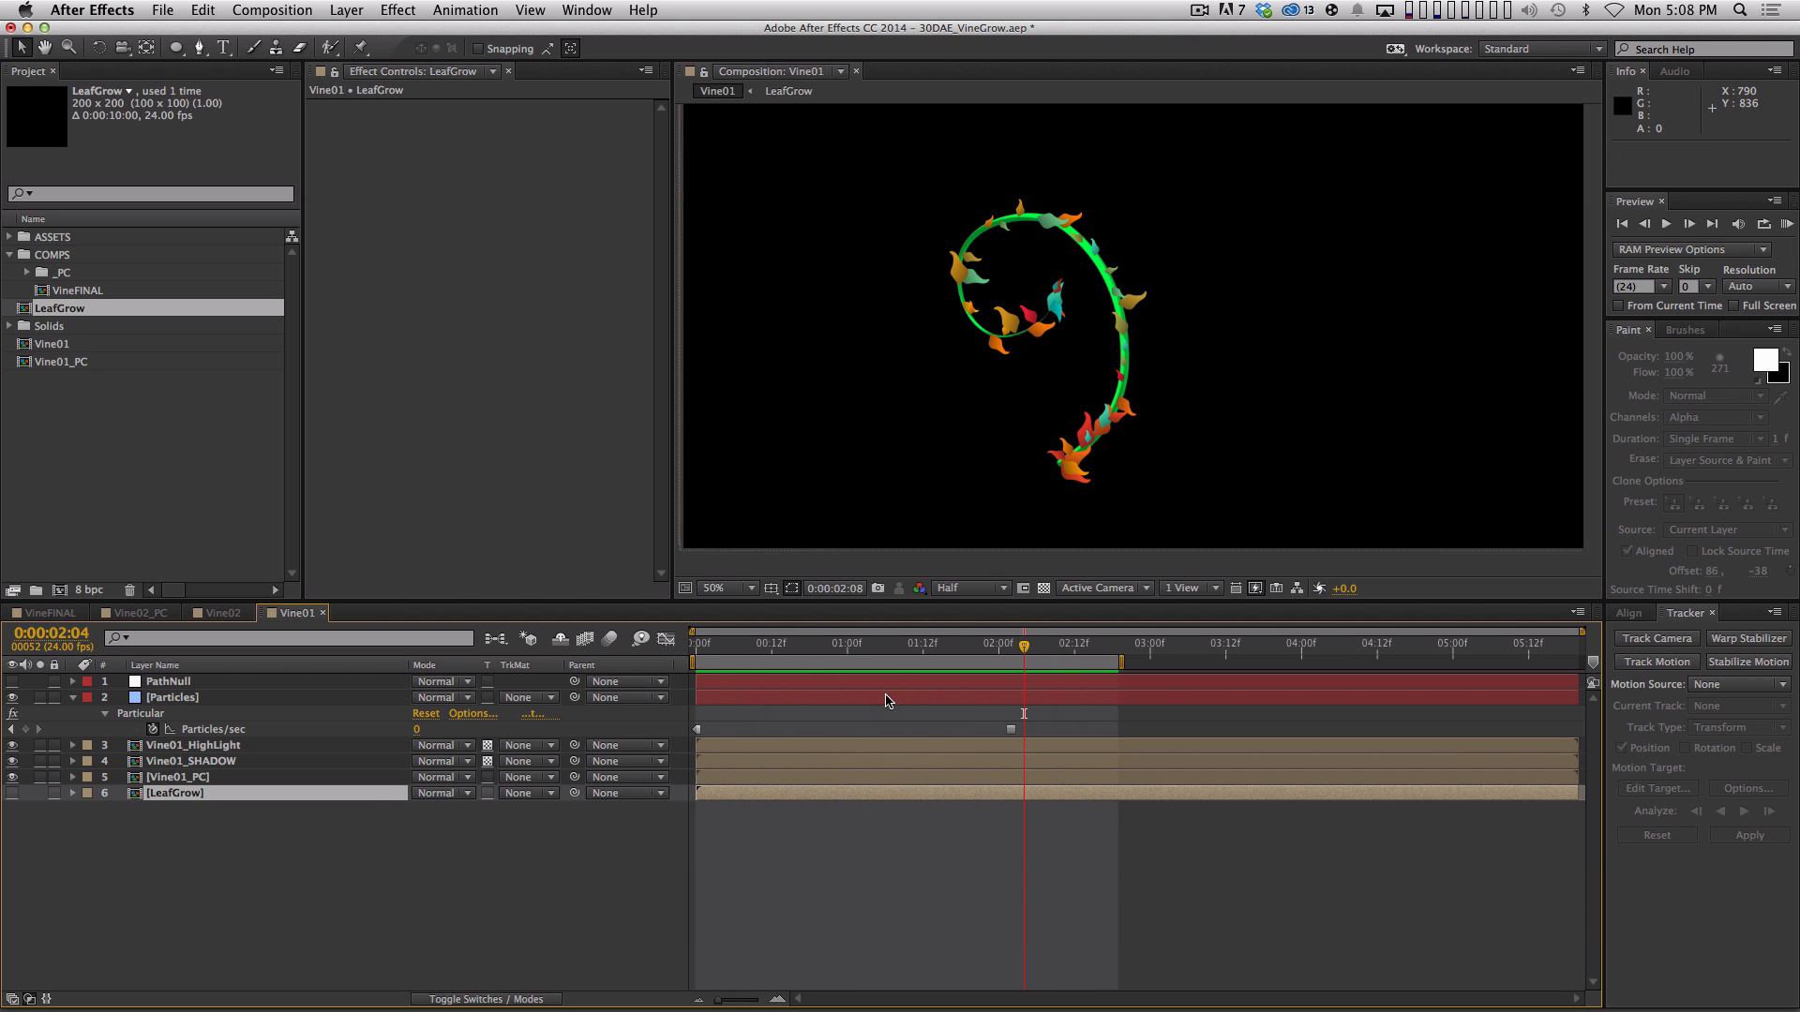
Reopen the LeafGrow comp and draw a curved center vein from the leaf's base to its tip with the Pen tool
{"action": "double_click", "coordinate": [188, 800]}
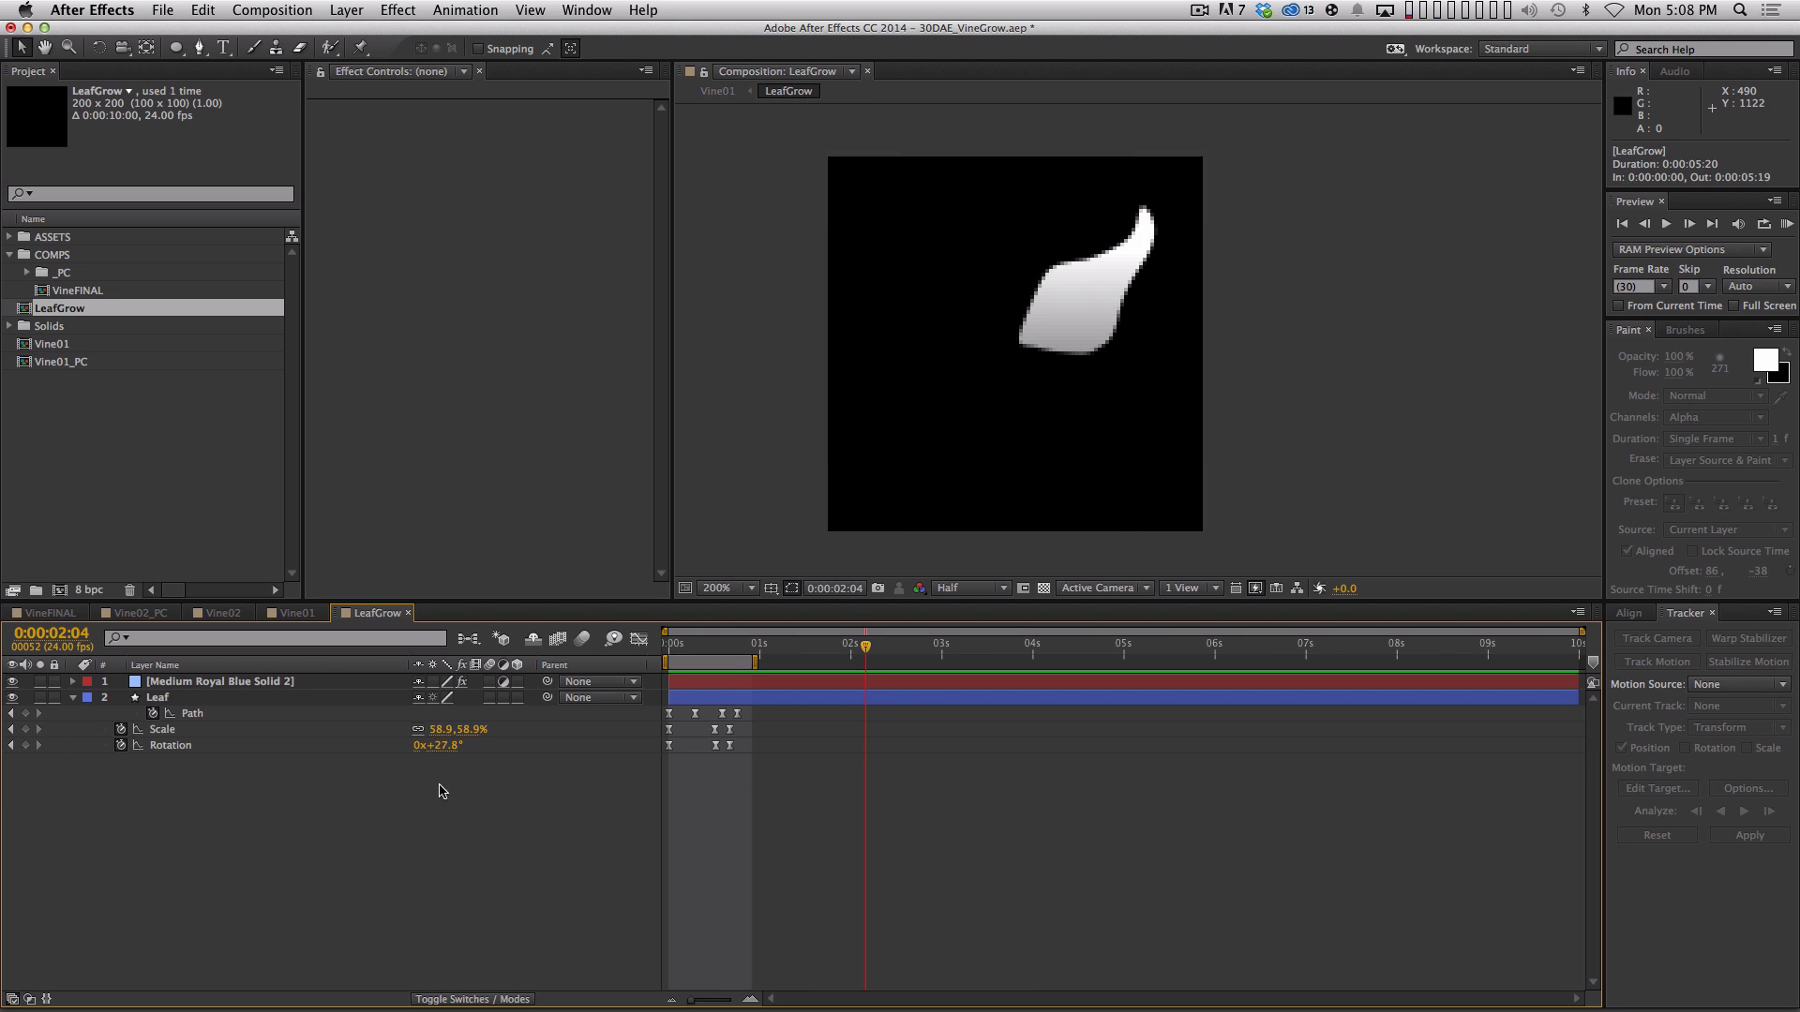
{"action": "left_click", "coordinate": [198, 48]}
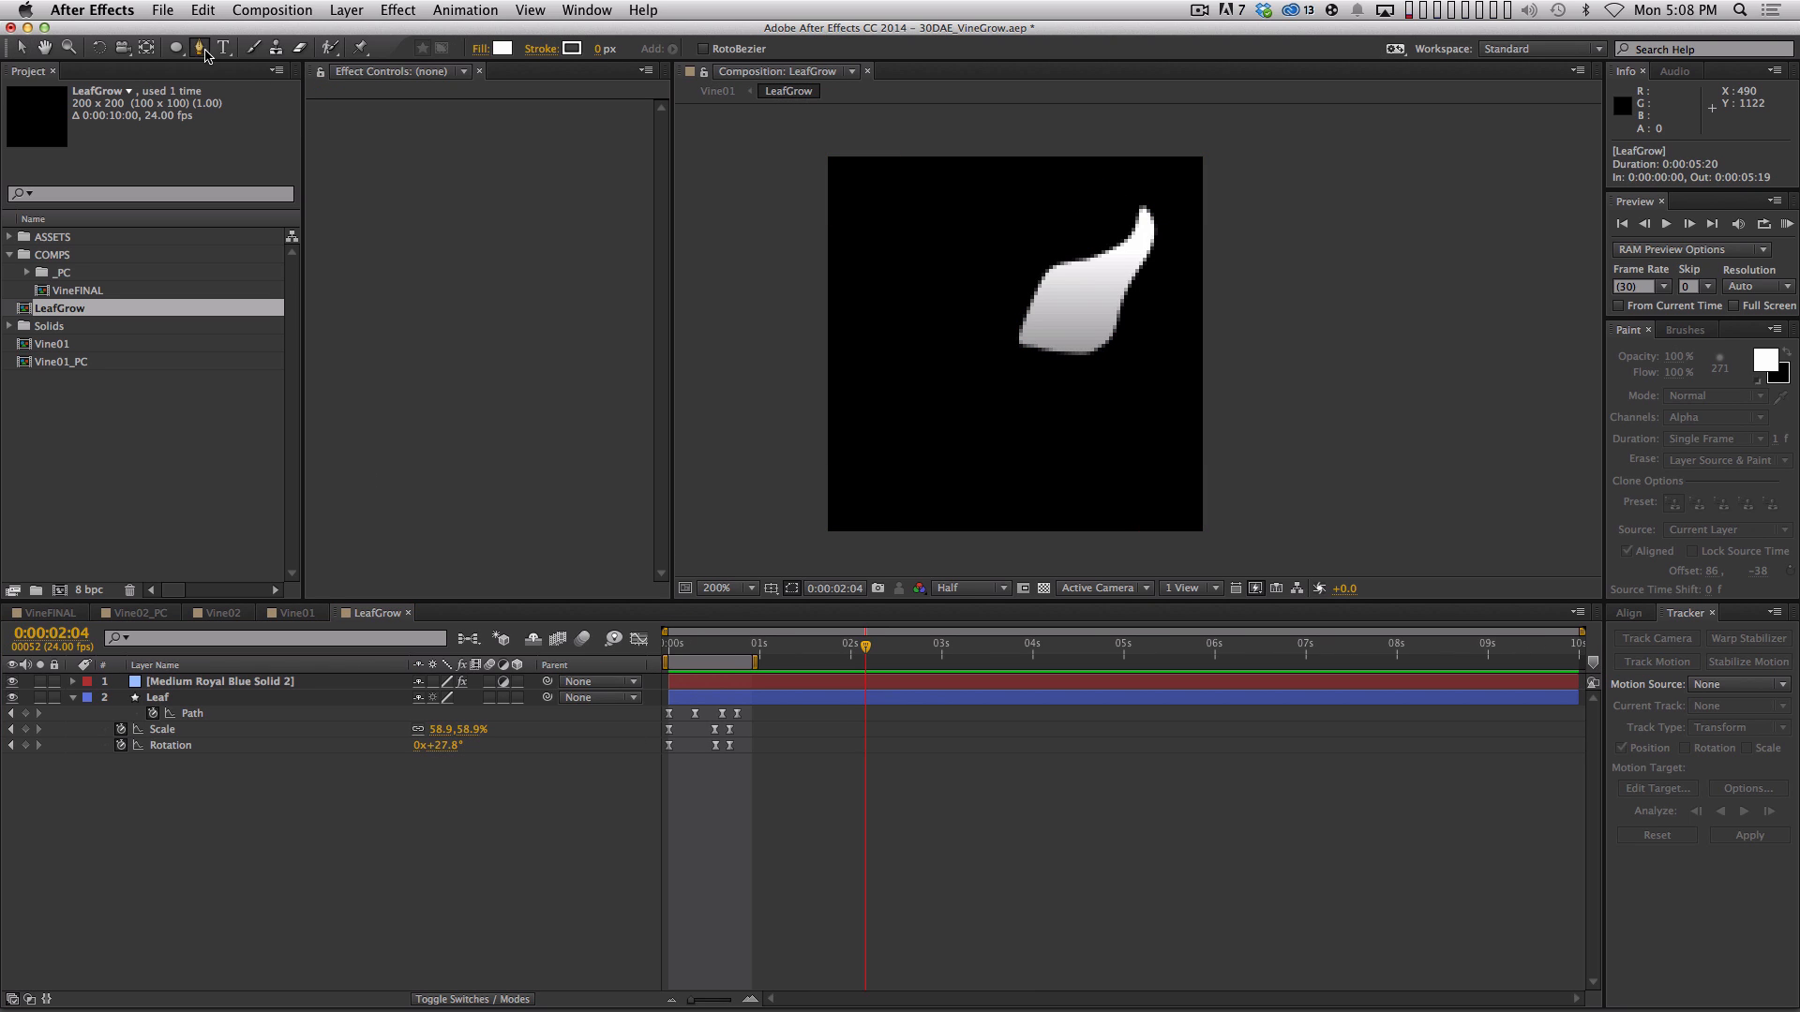
{"action": "left_click", "coordinate": [1025, 336]}
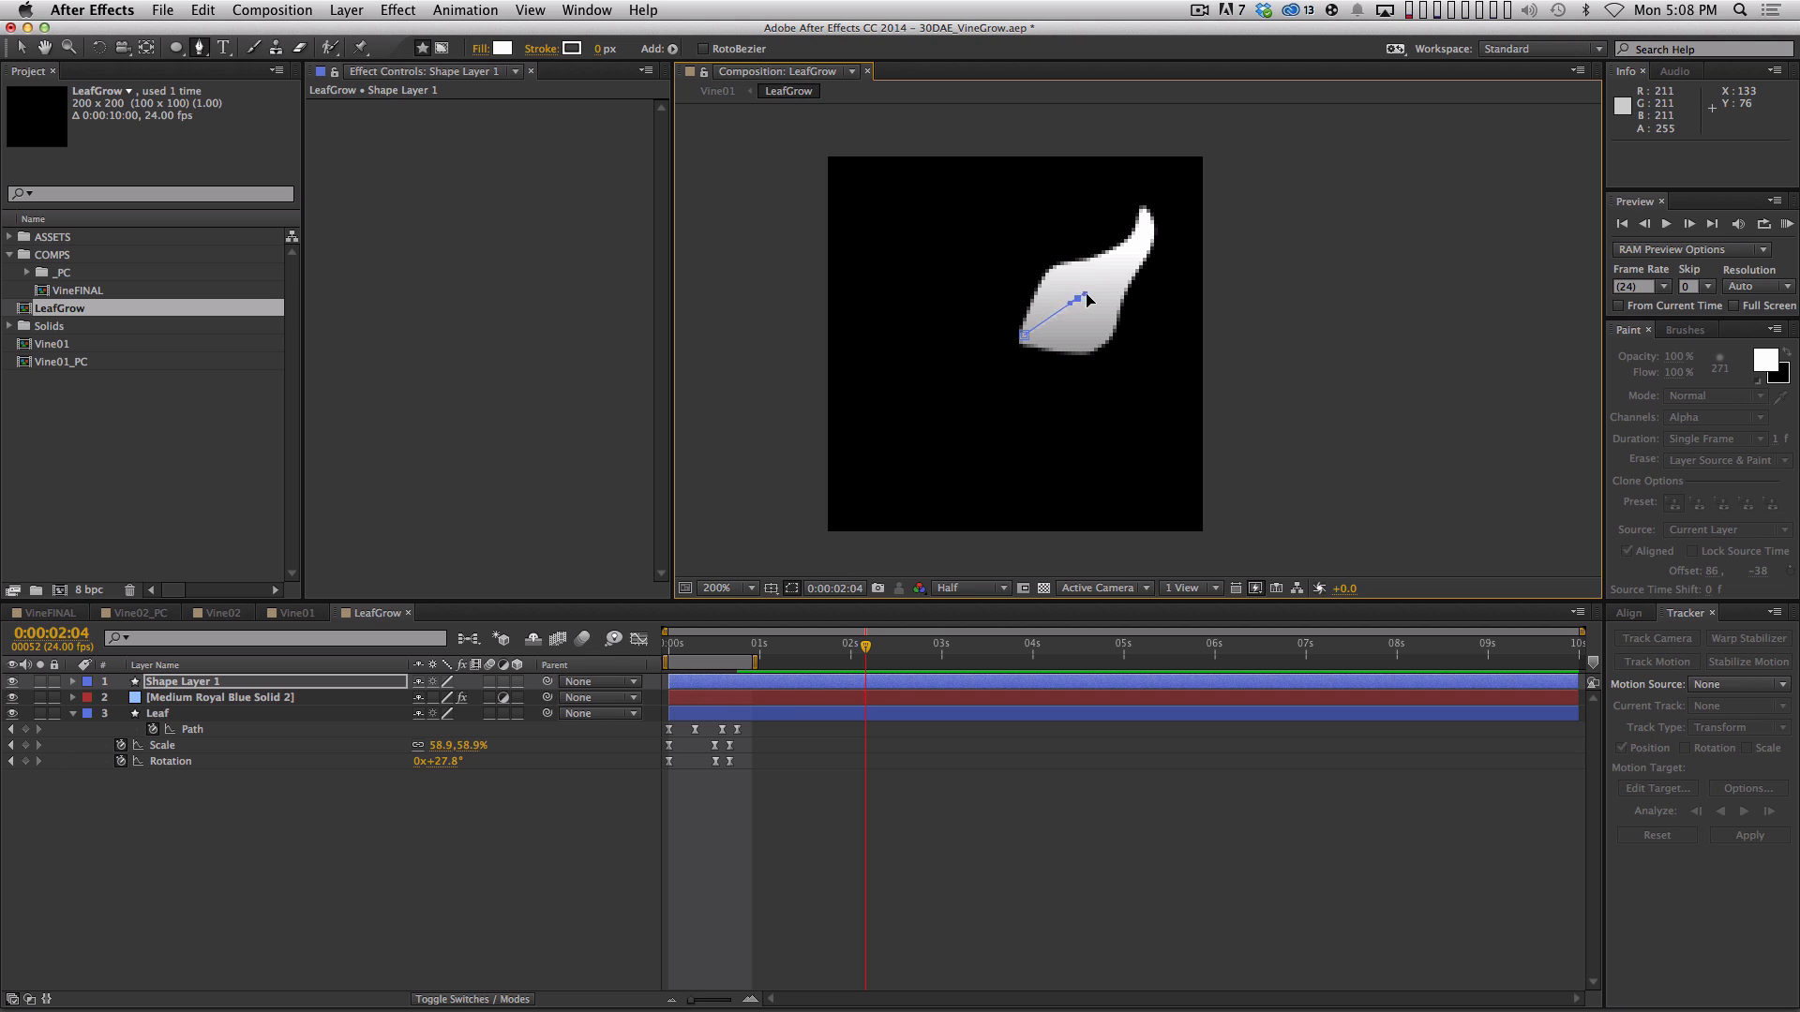
{"action": "left_click_drag", "start_coordinate": [1088, 299], "coordinate": [1090, 298]}
Give the leaf's center vein a 1 px stroke in dark gray 5F5F5F
{"action": "left_click", "coordinate": [604, 49]}
{"action": "type", "text": "1"}
{"action": "key", "text": "Return"}
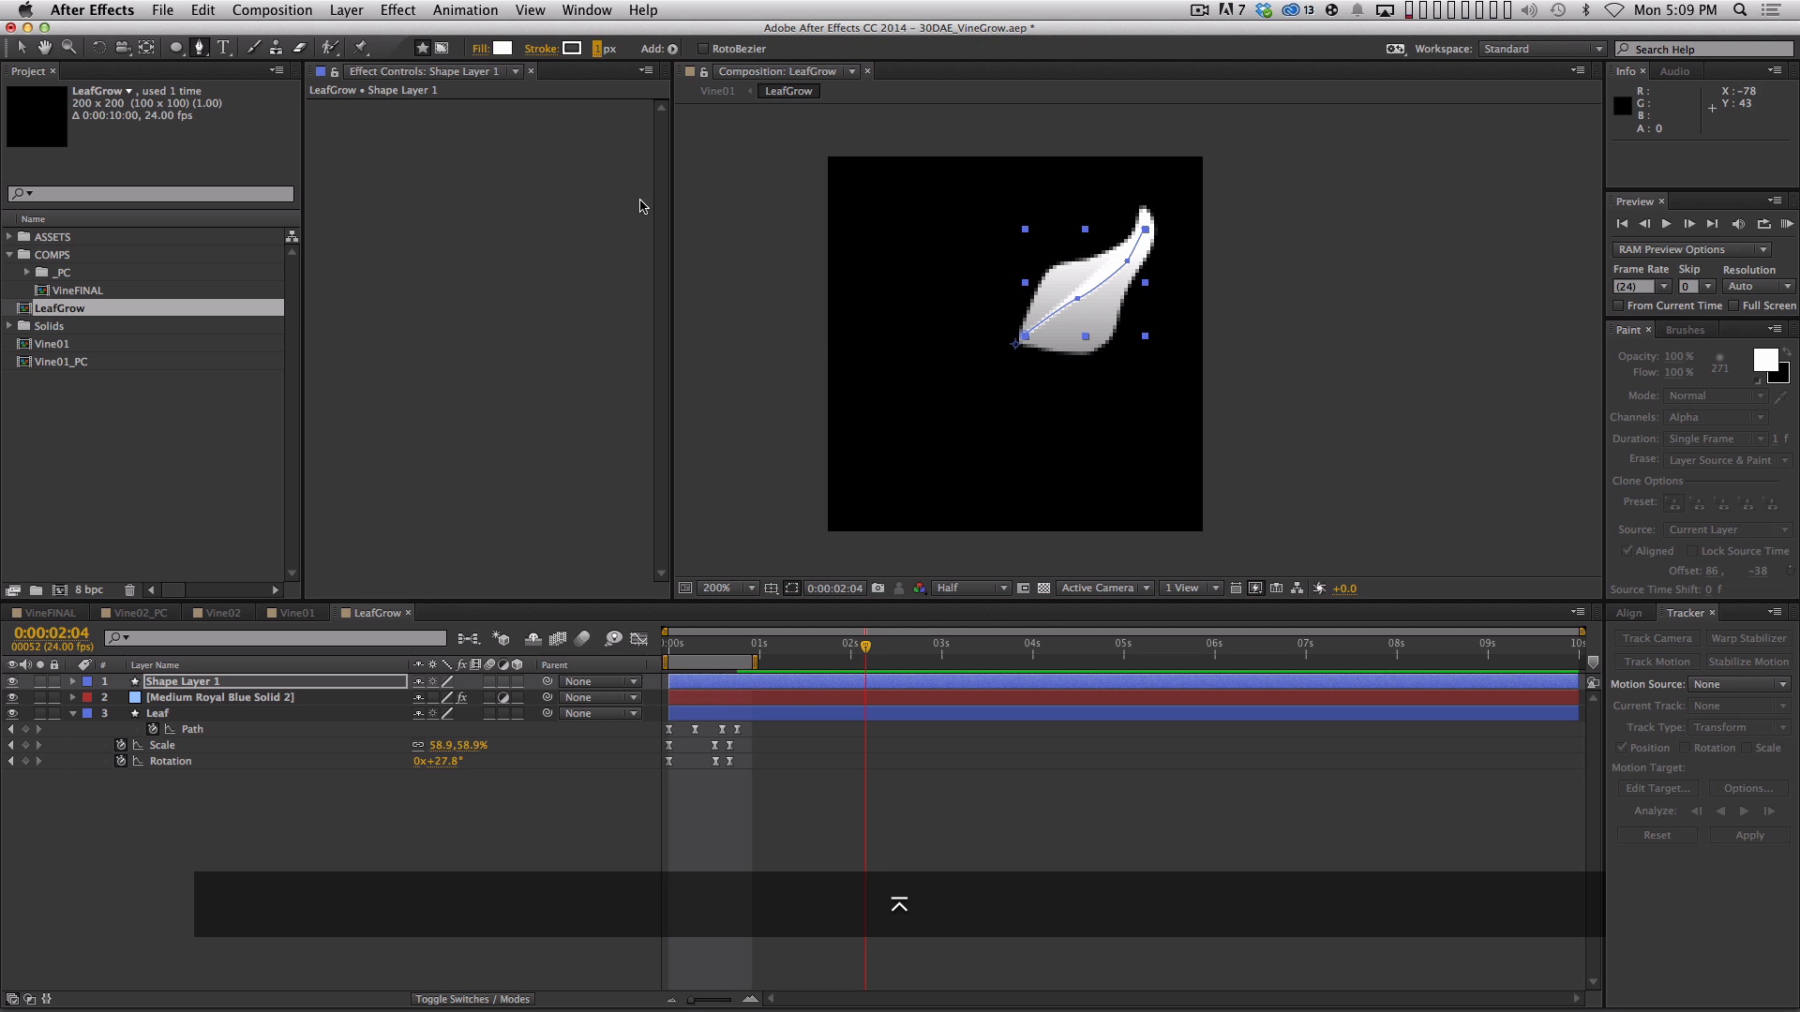
{"action": "left_click", "coordinate": [571, 49]}
{"action": "left_click", "coordinate": [758, 279]}
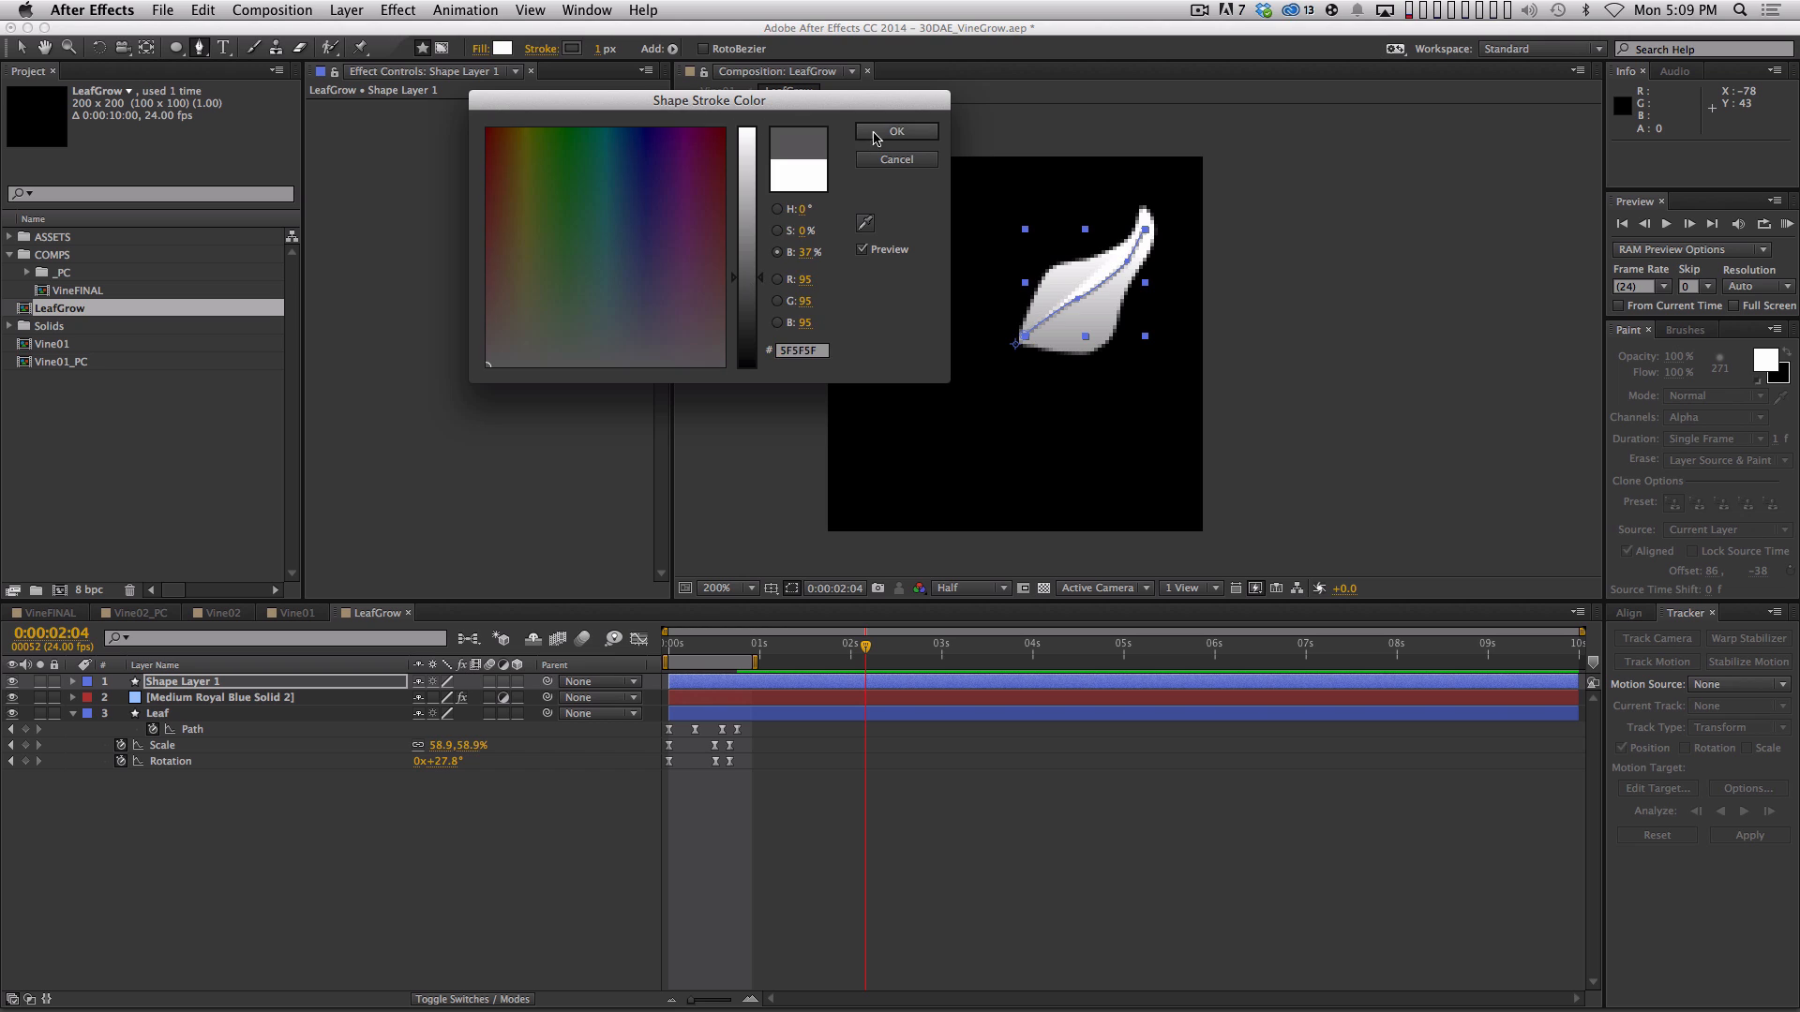
{"action": "left_click", "coordinate": [897, 131]}
{"action": "left_click", "coordinate": [608, 851]}
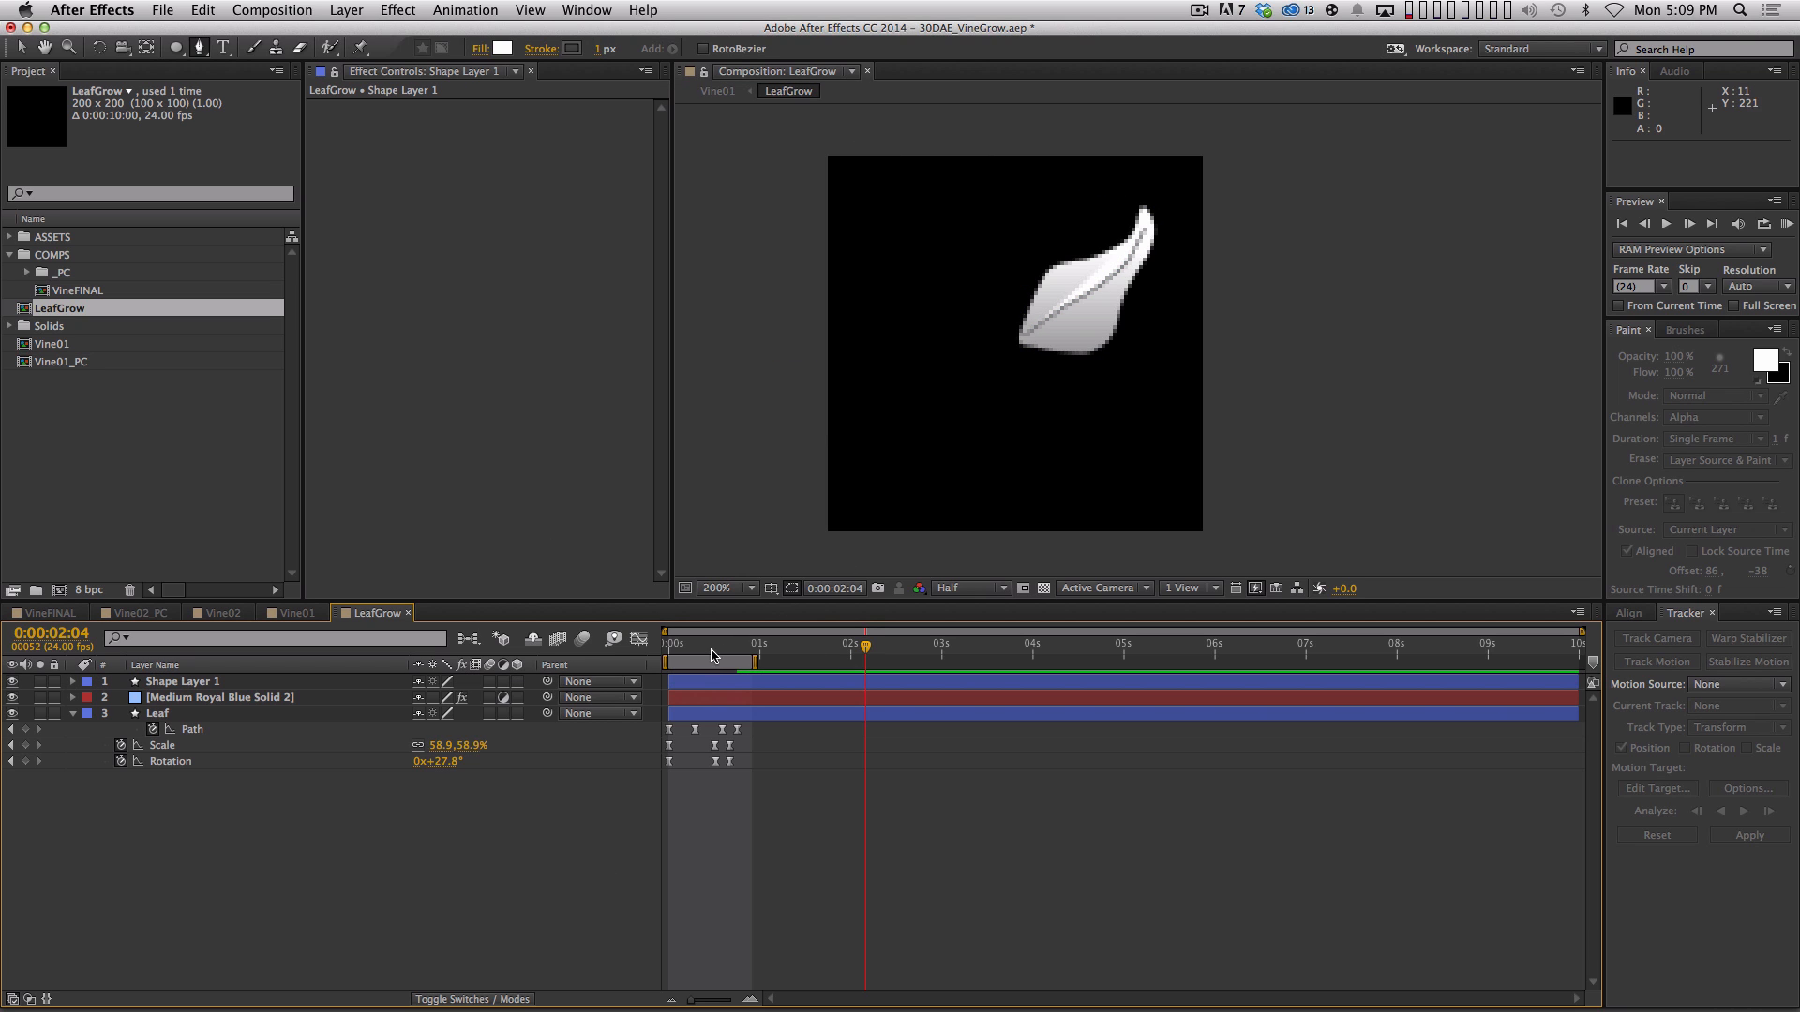
Set the vein shape layer's fill to None so only the stroke remains
{"action": "left_click", "coordinate": [213, 698]}
{"action": "left_click", "coordinate": [221, 681]}
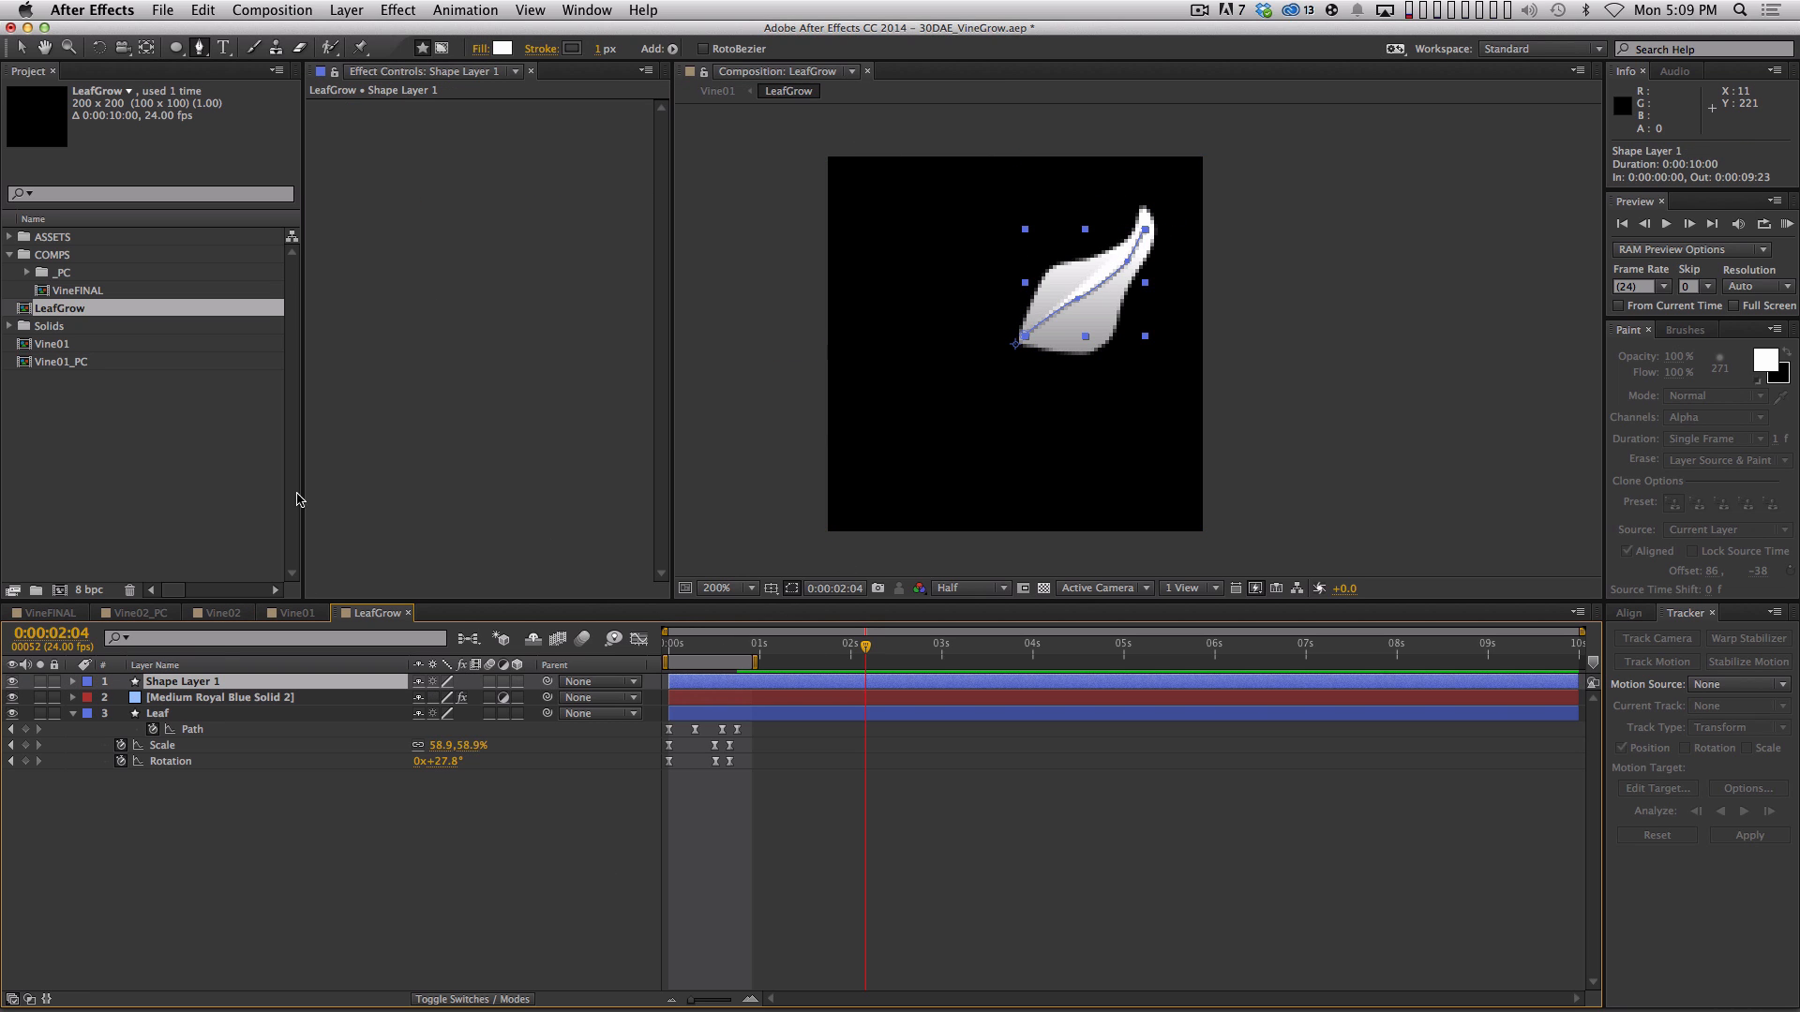
{"action": "left_click", "coordinate": [481, 49]}
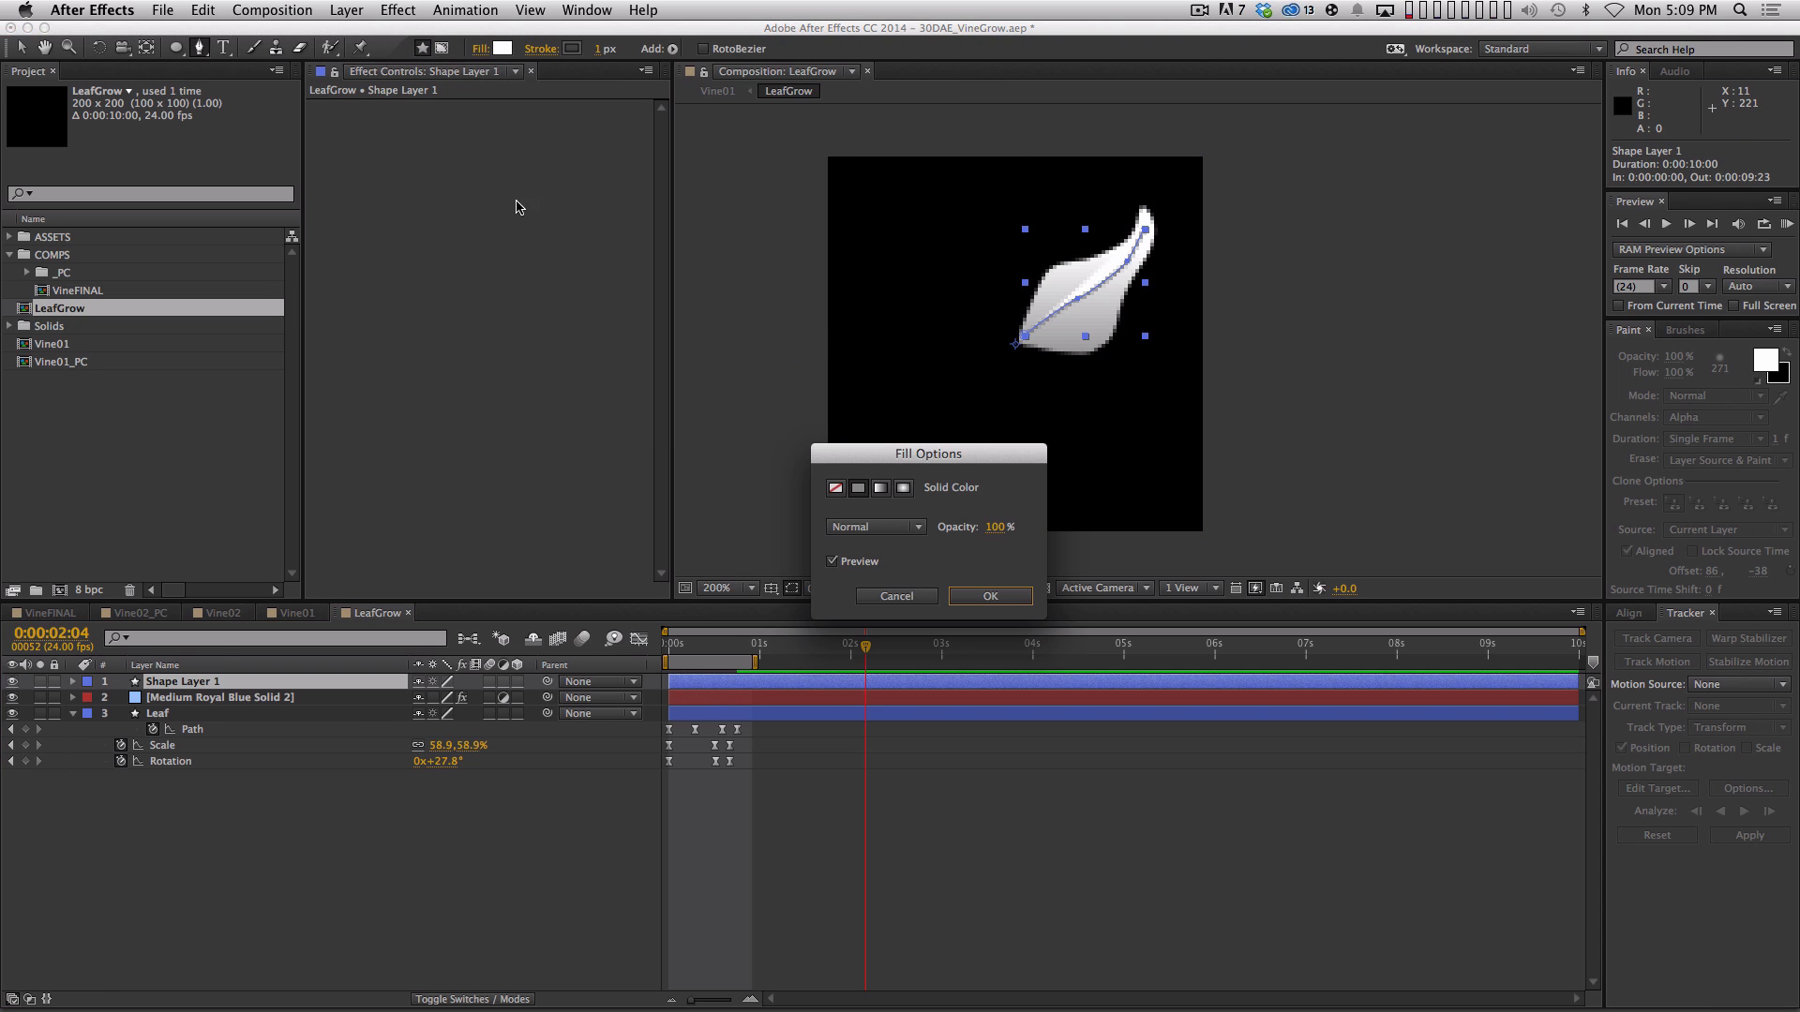
{"action": "left_click", "coordinate": [835, 487]}
{"action": "left_click", "coordinate": [989, 596]}
{"action": "left_click", "coordinate": [763, 784]}
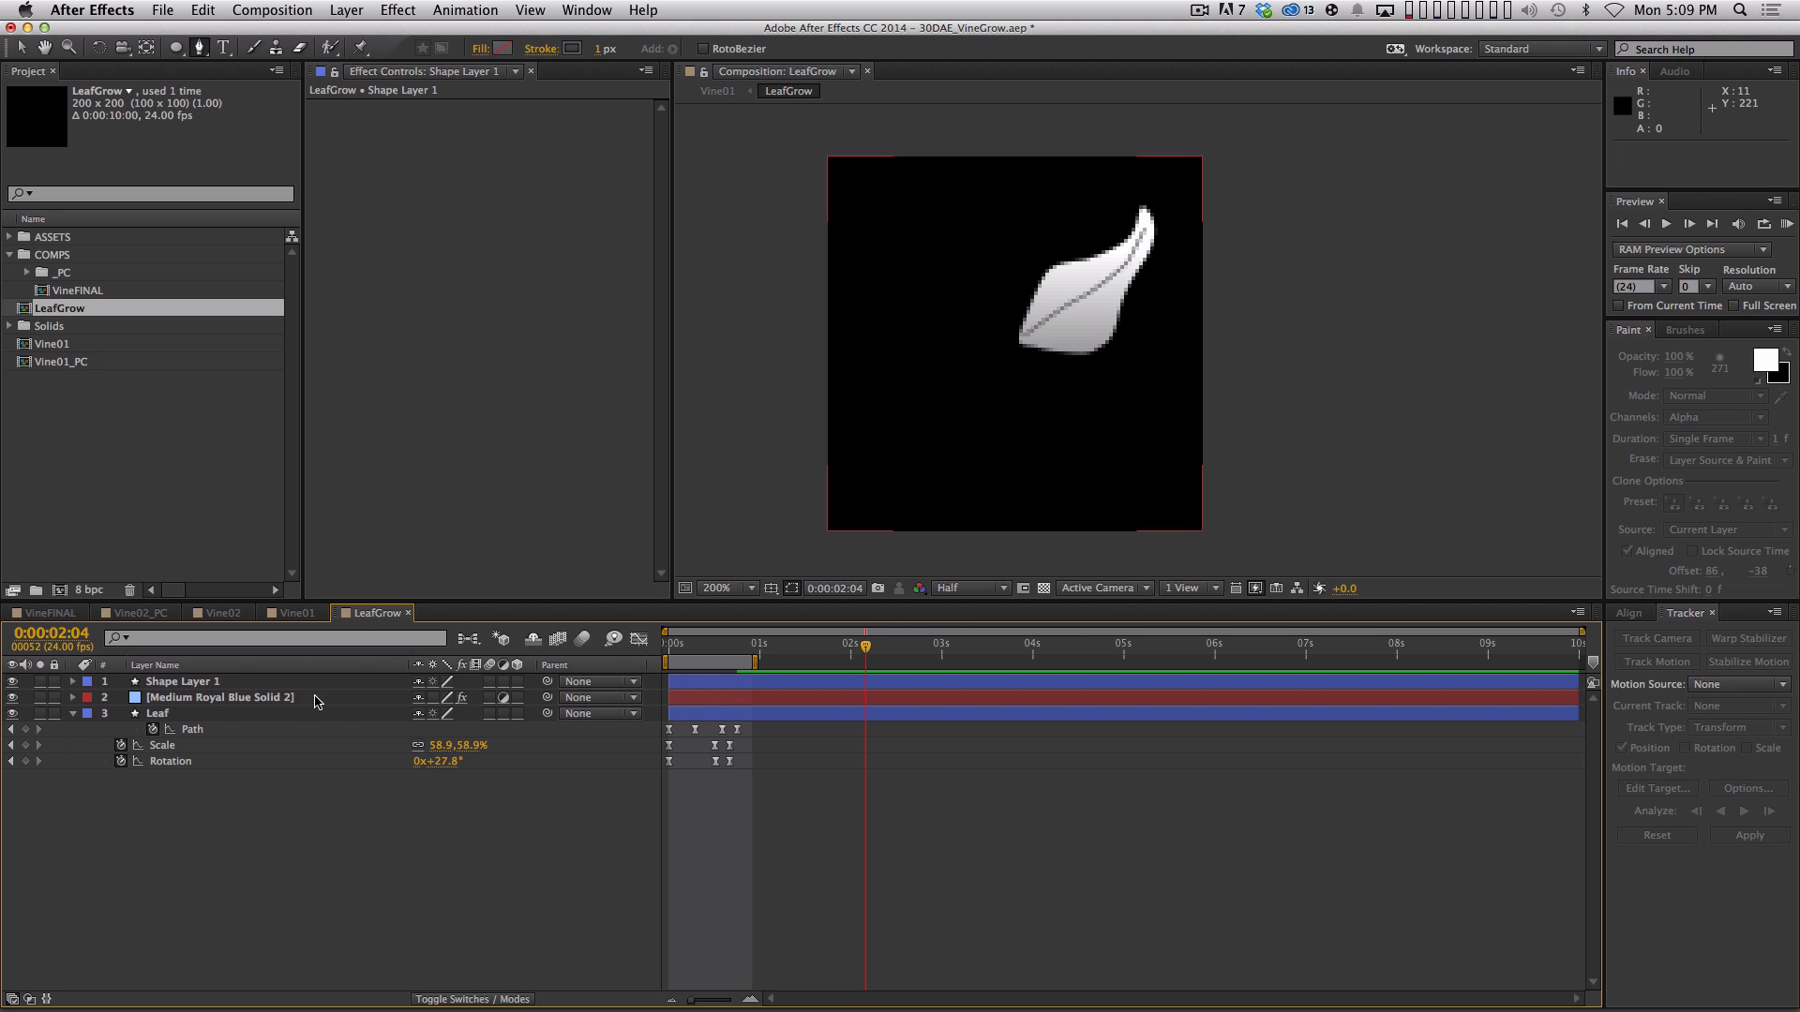
Parent the vein shape layer to the Leaf layer and play the leaf growth from the first frame
{"action": "left_click", "coordinate": [308, 681]}
{"action": "left_click_drag", "start_coordinate": [548, 684], "coordinate": [157, 714]}
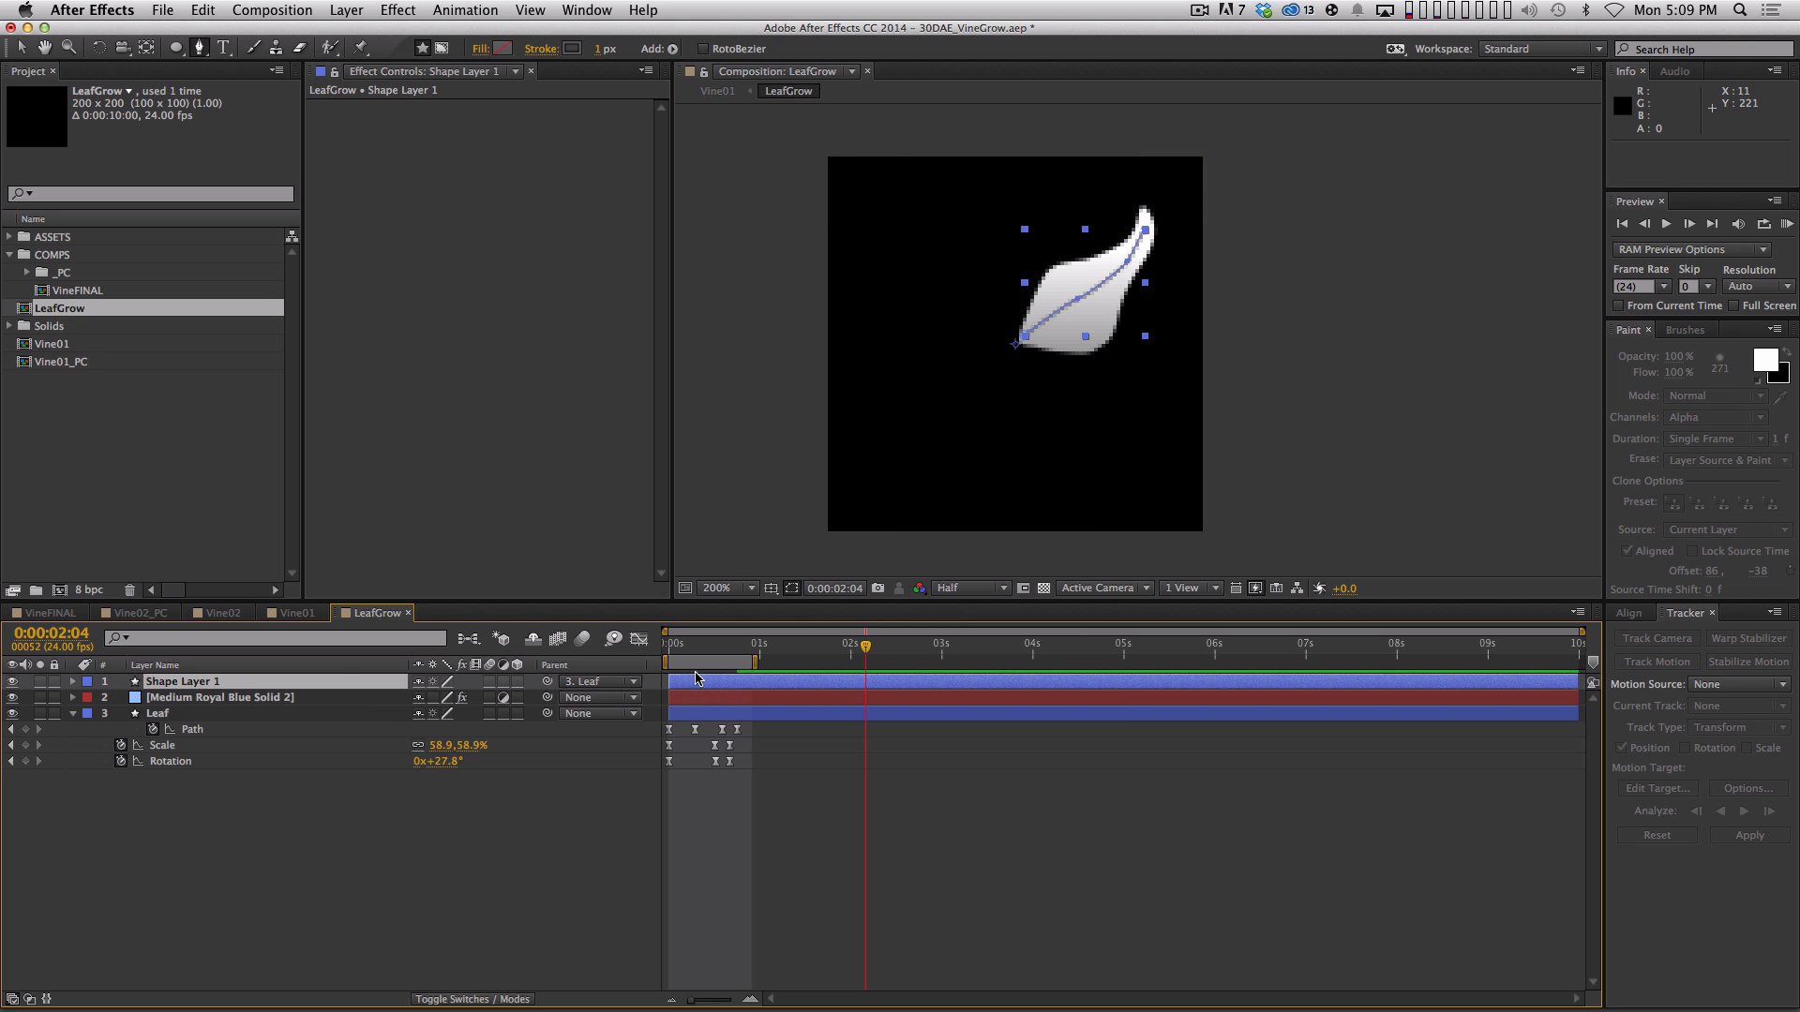
{"action": "left_click_drag", "start_coordinate": [825, 653], "coordinate": [664, 654]}
{"action": "key", "text": "space"}
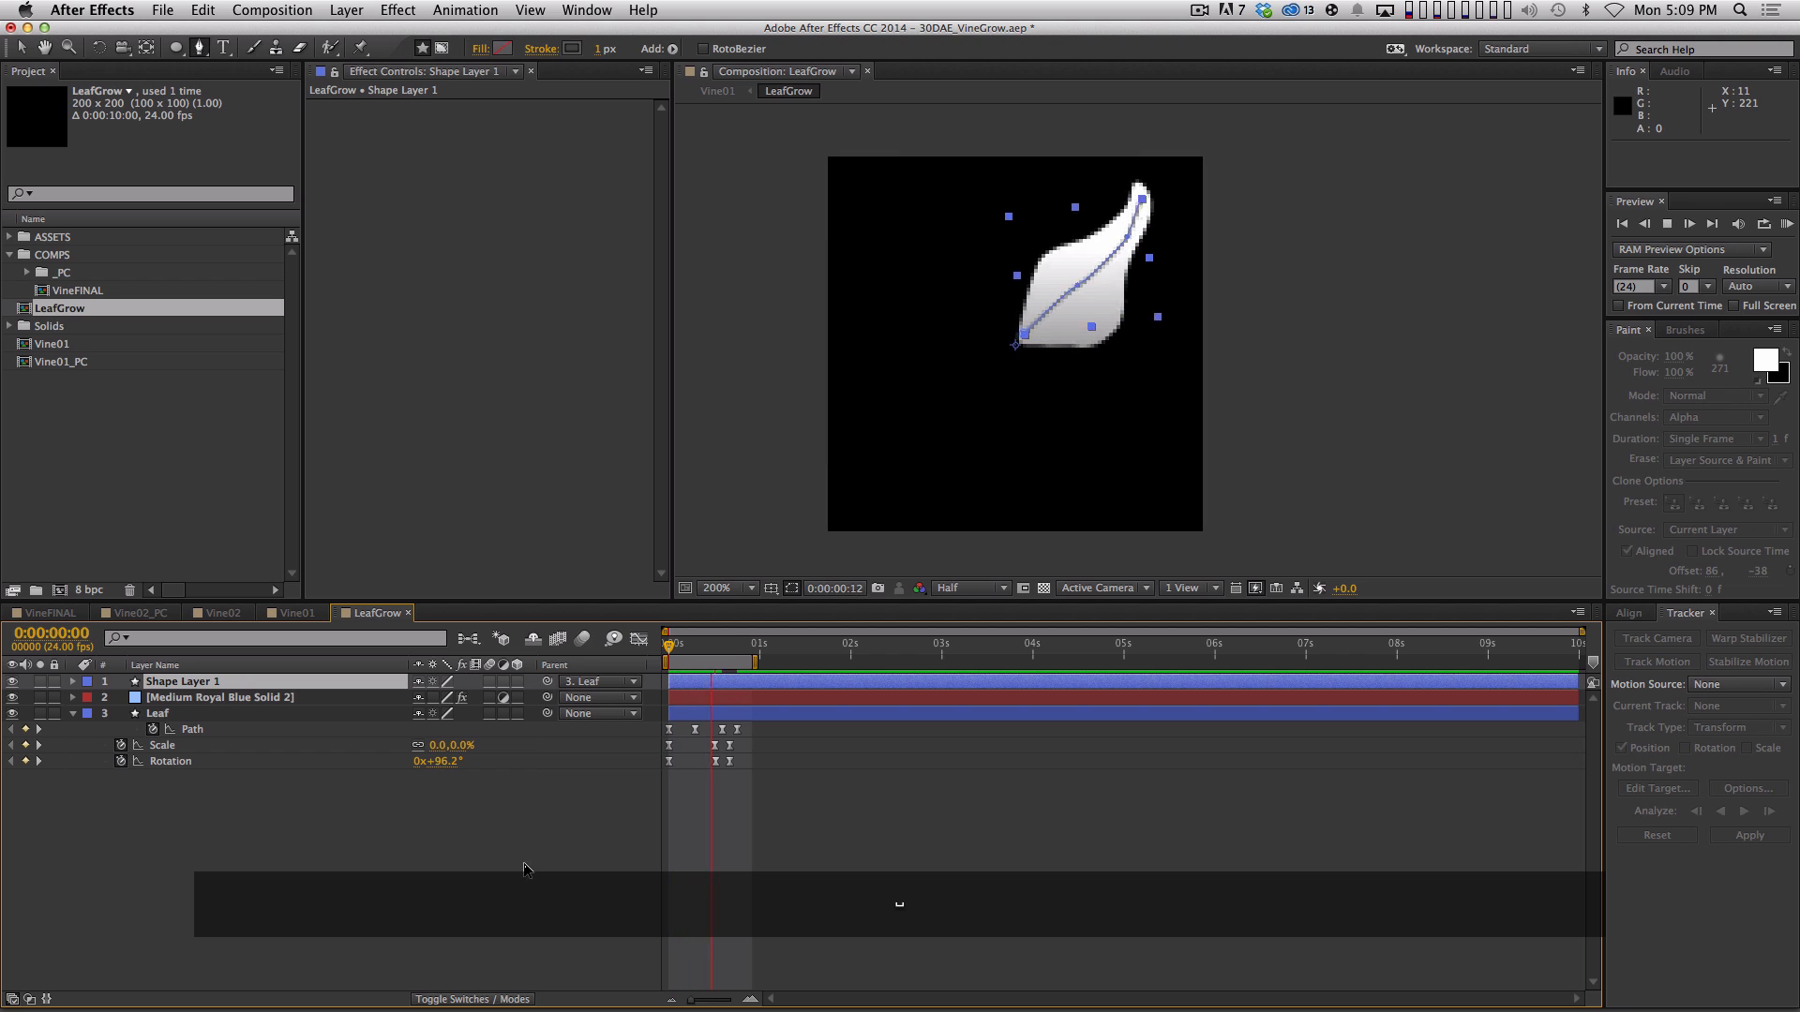
{"action": "left_click", "coordinate": [525, 865]}
Return to the Vine01 comp and play the vine growth with the veined leaves
{"action": "left_click", "coordinate": [297, 613]}
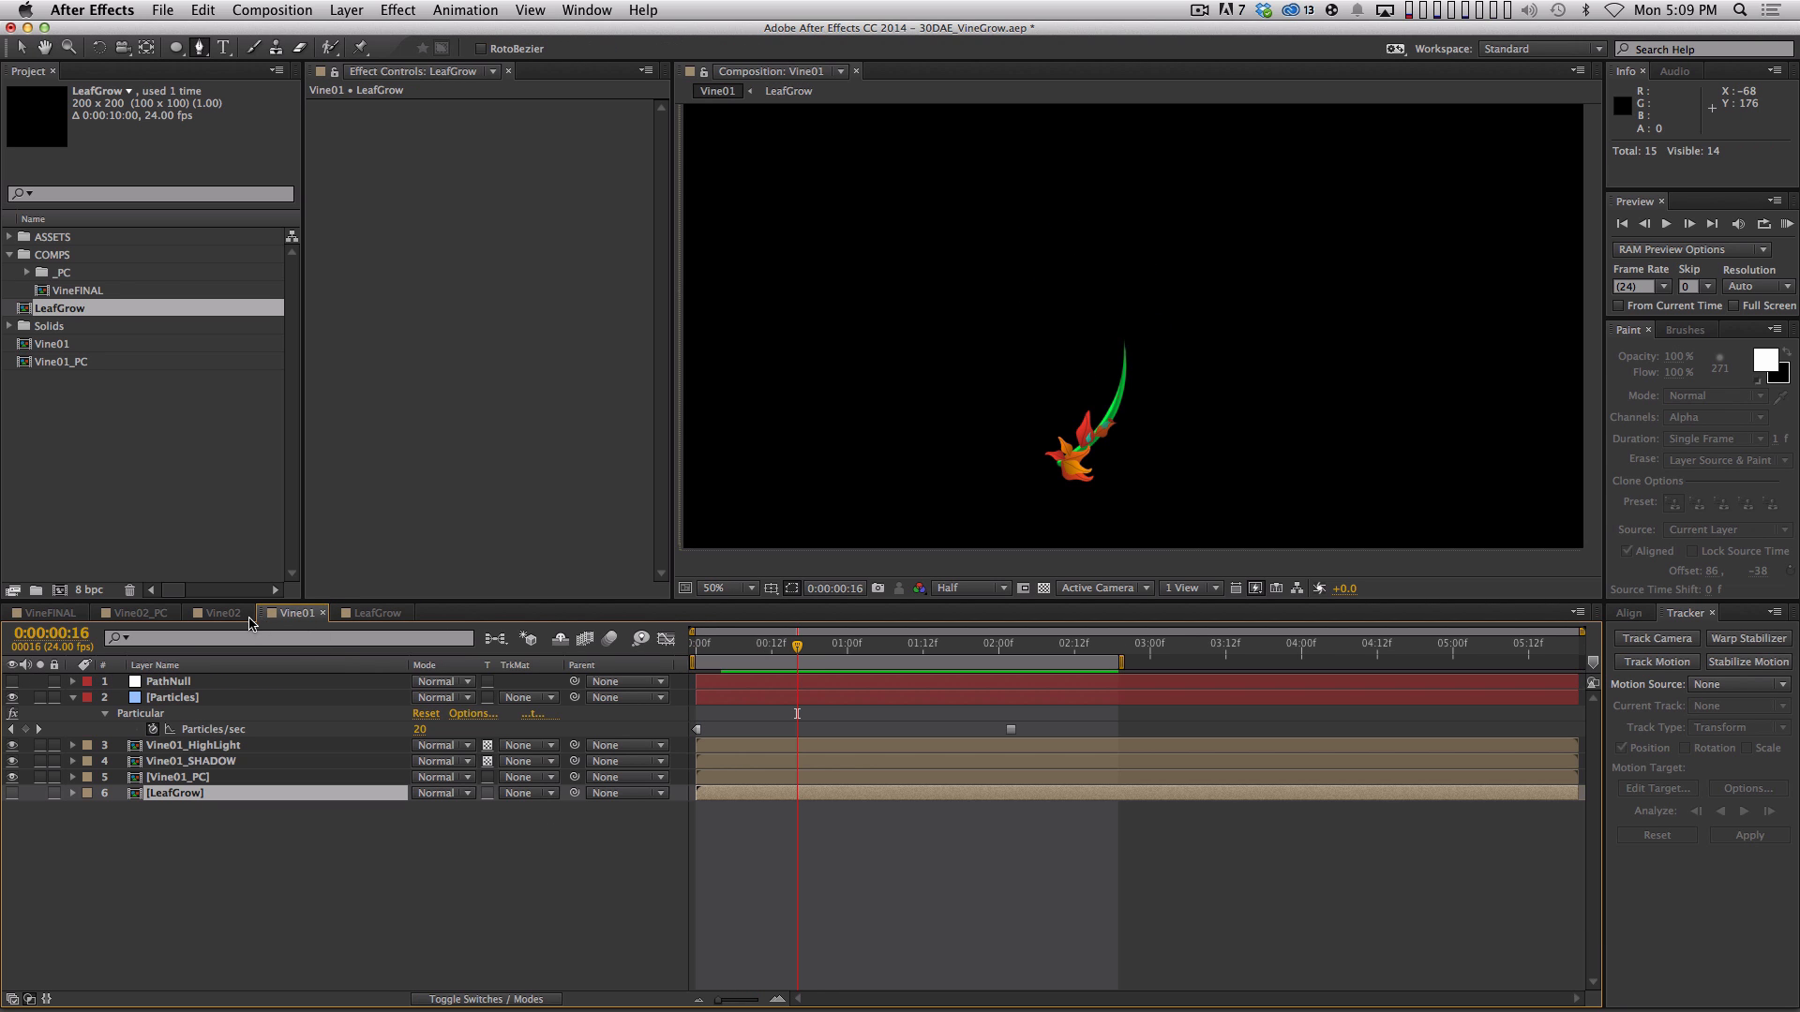
{"action": "key", "text": "space"}
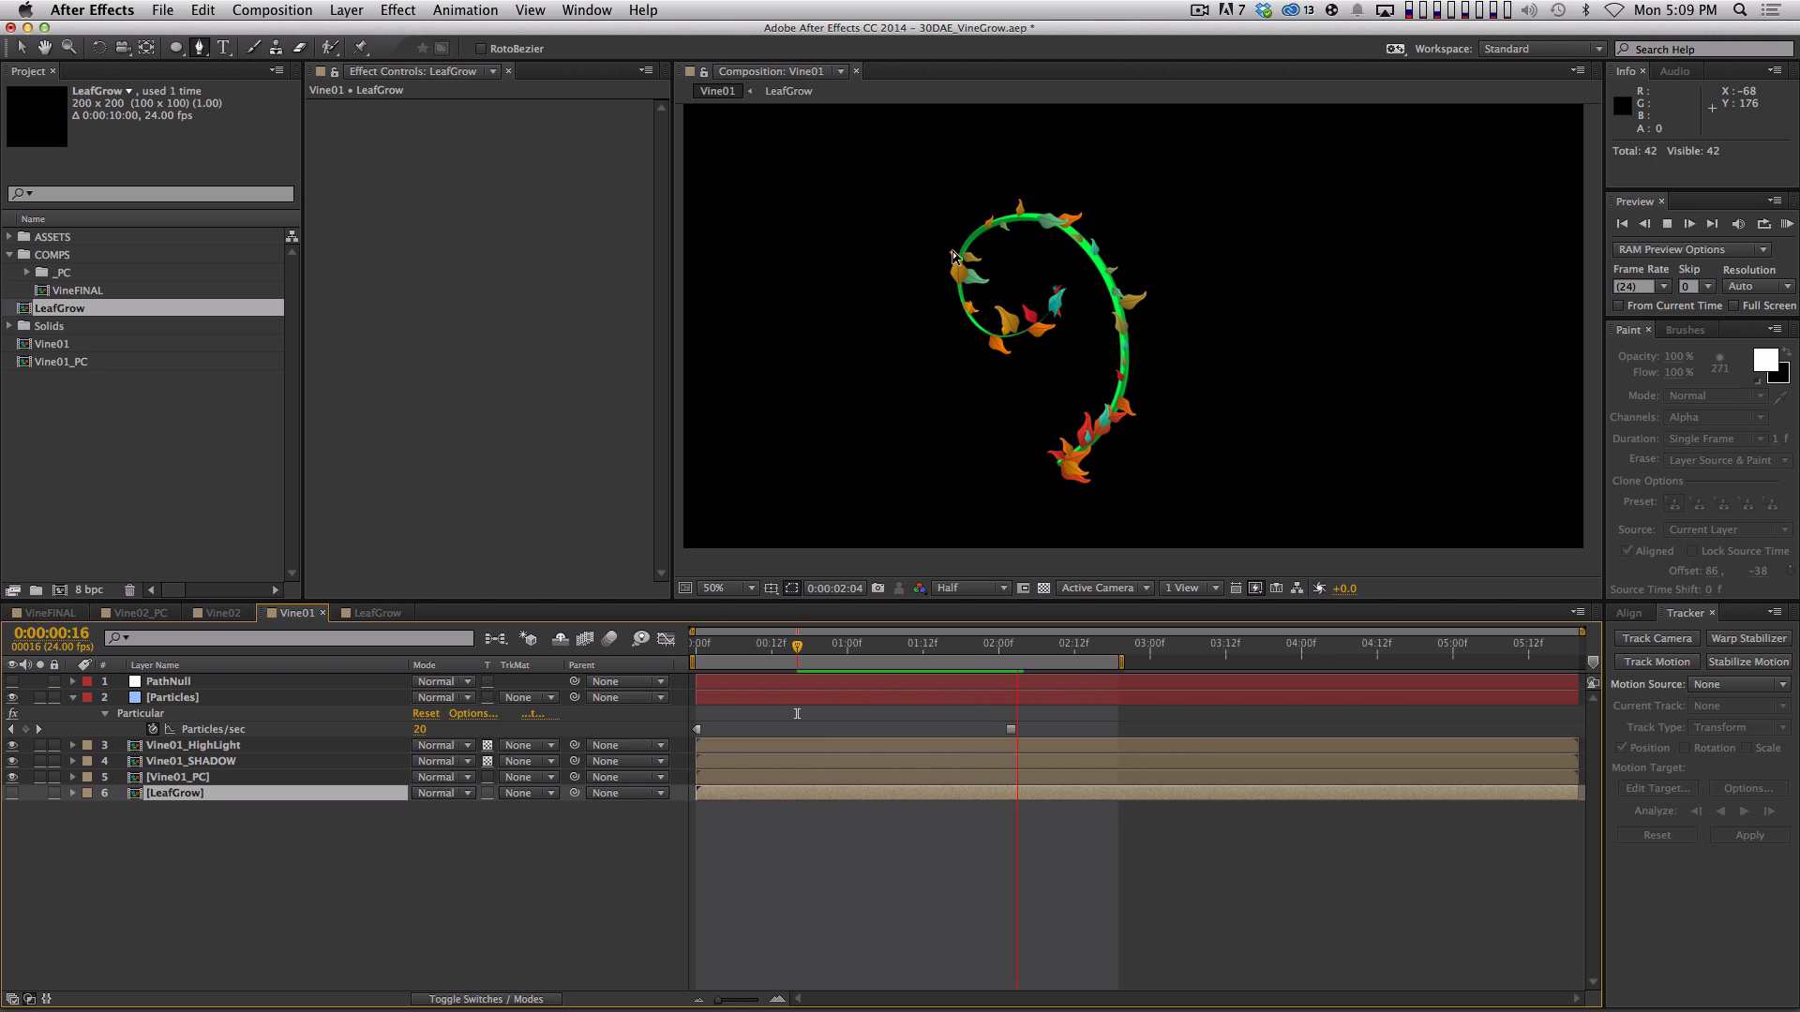
{"action": "key", "text": "space"}
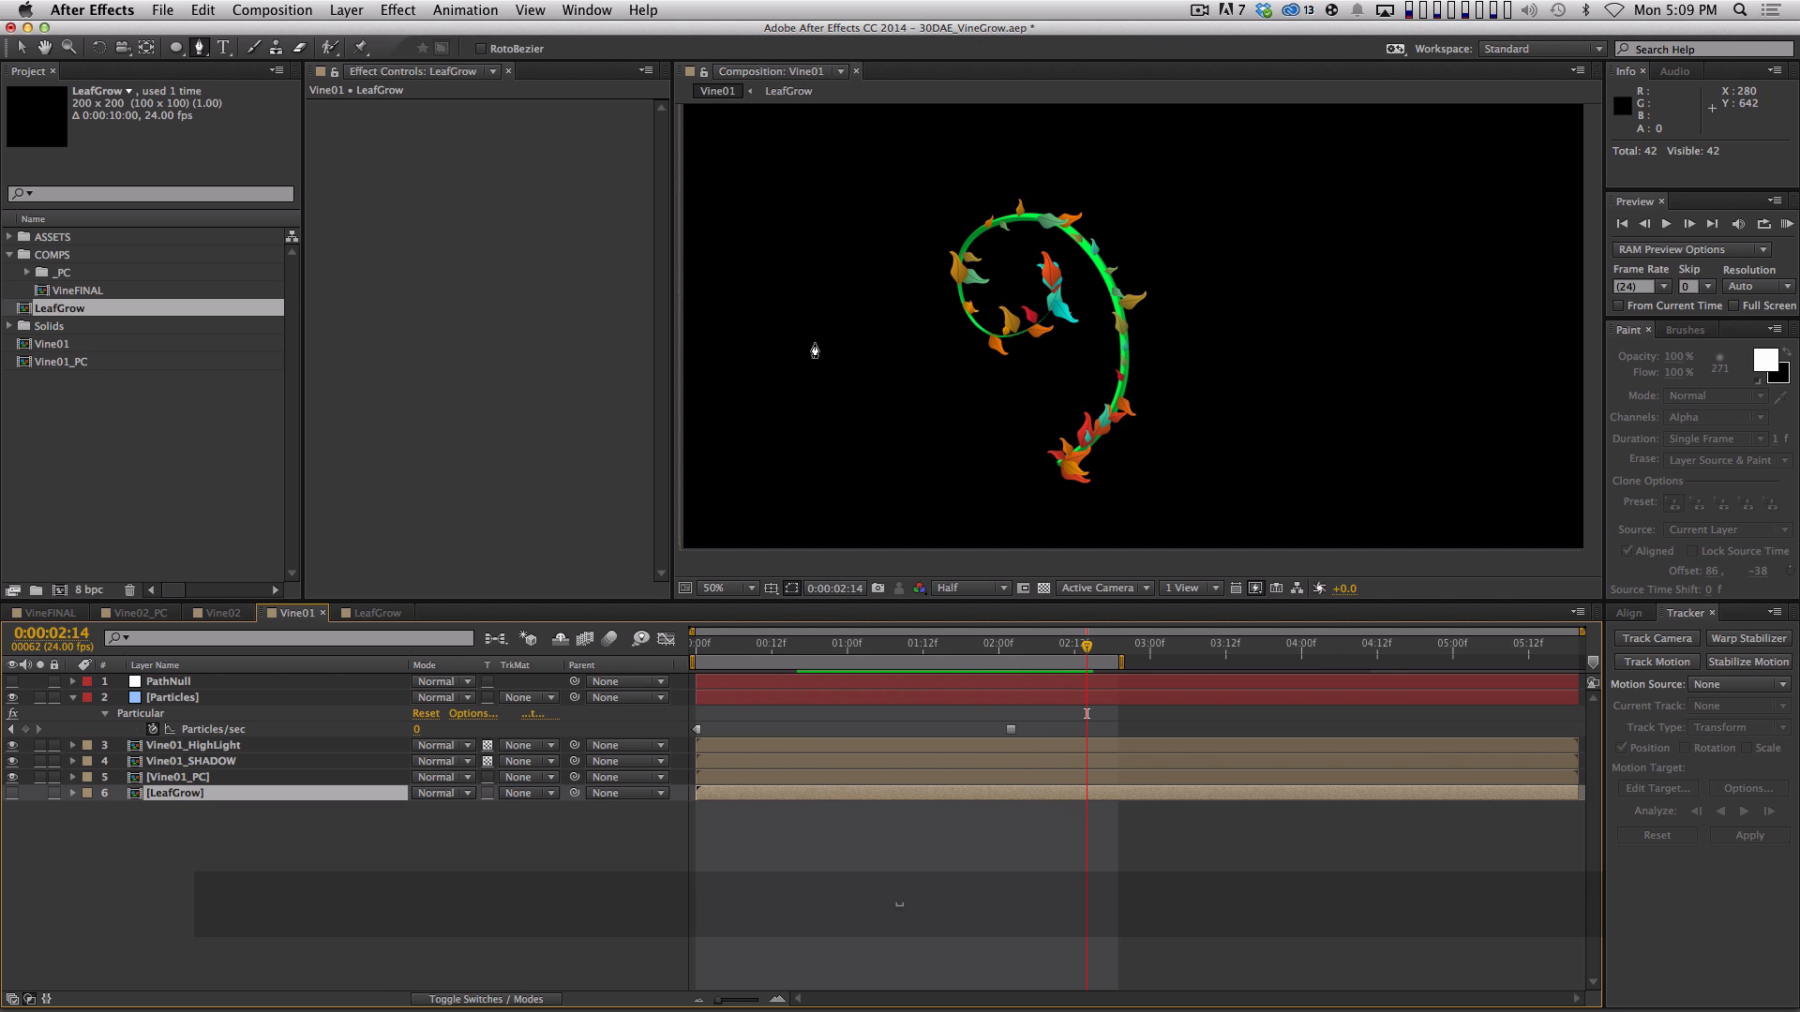
{"action": "key", "text": "space"}
Collapse the expanded properties of all layers in the Vine01 comp and deselect the layers
{"action": "key", "text": "super+a"}
{"action": "key", "text": "shift+grave"}
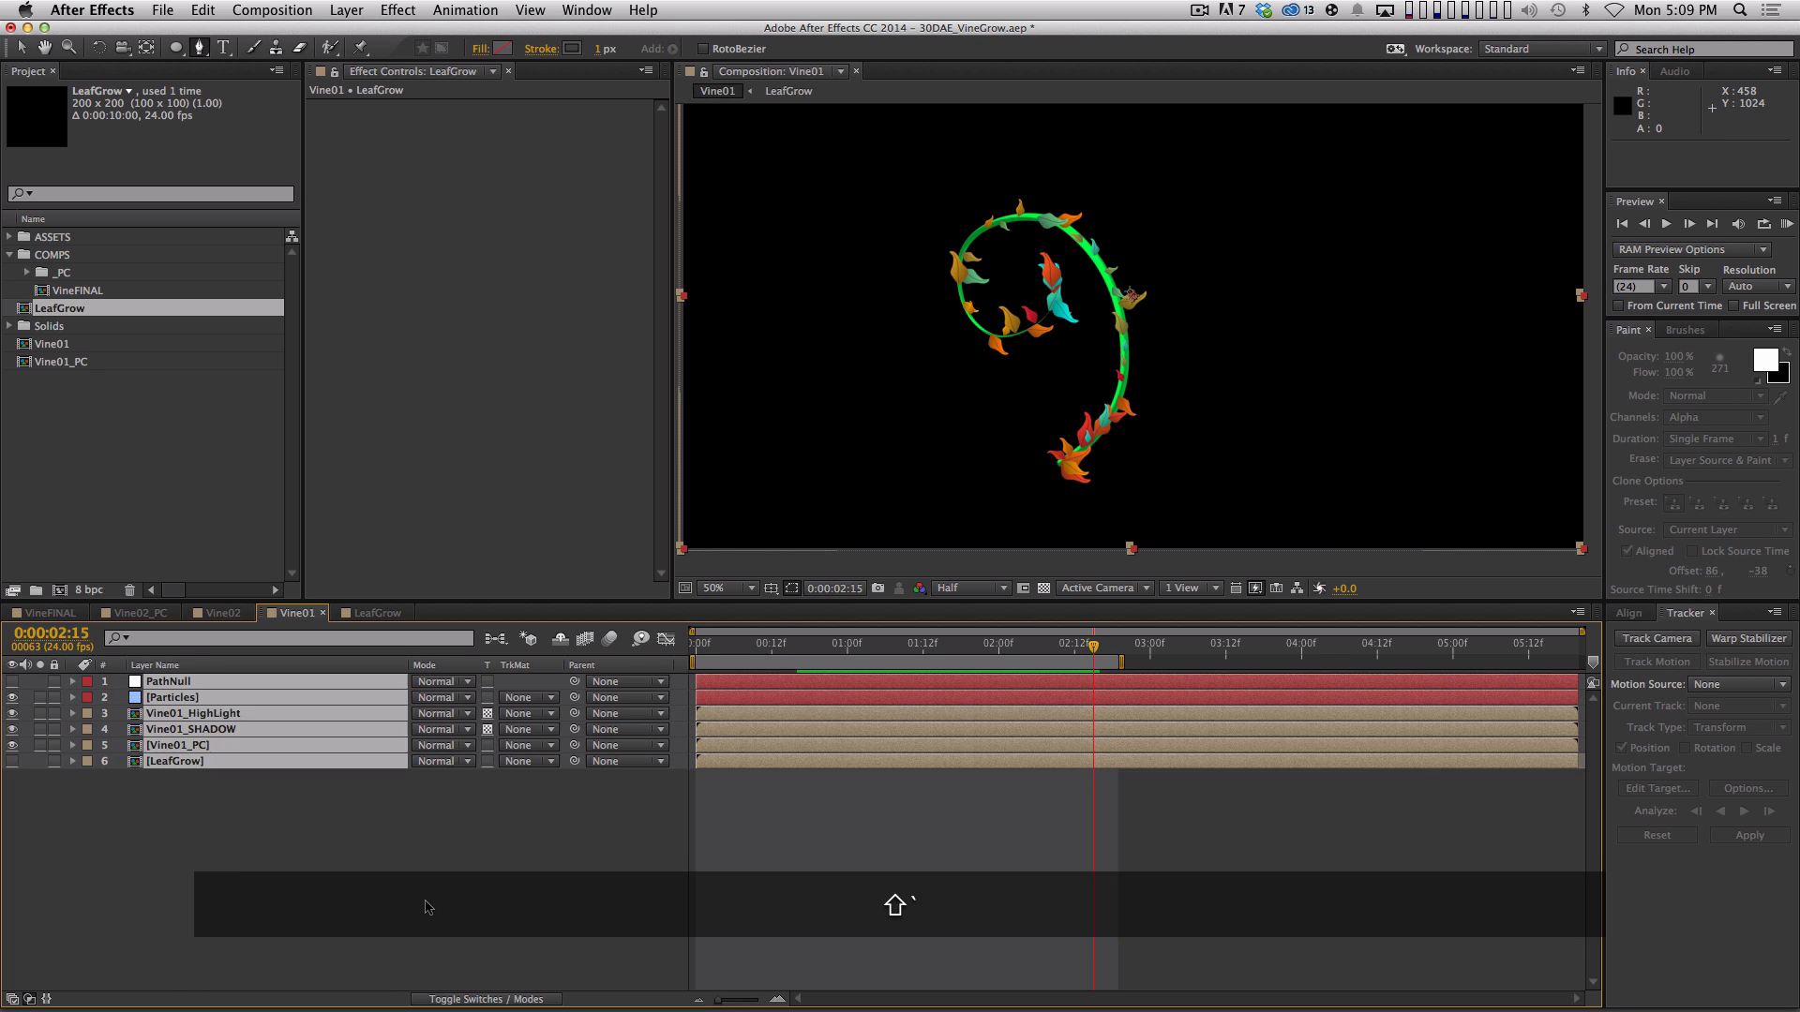
{"action": "left_click", "coordinate": [426, 907]}
RAM preview the full vine growth in the Vine01 comp, stopping playback at about 0:00:02:02
{"action": "key", "text": "space"}
{"action": "left_click_drag", "start_coordinate": [1092, 339], "coordinate": [1024, 368]}
{"action": "key", "text": "comma"}
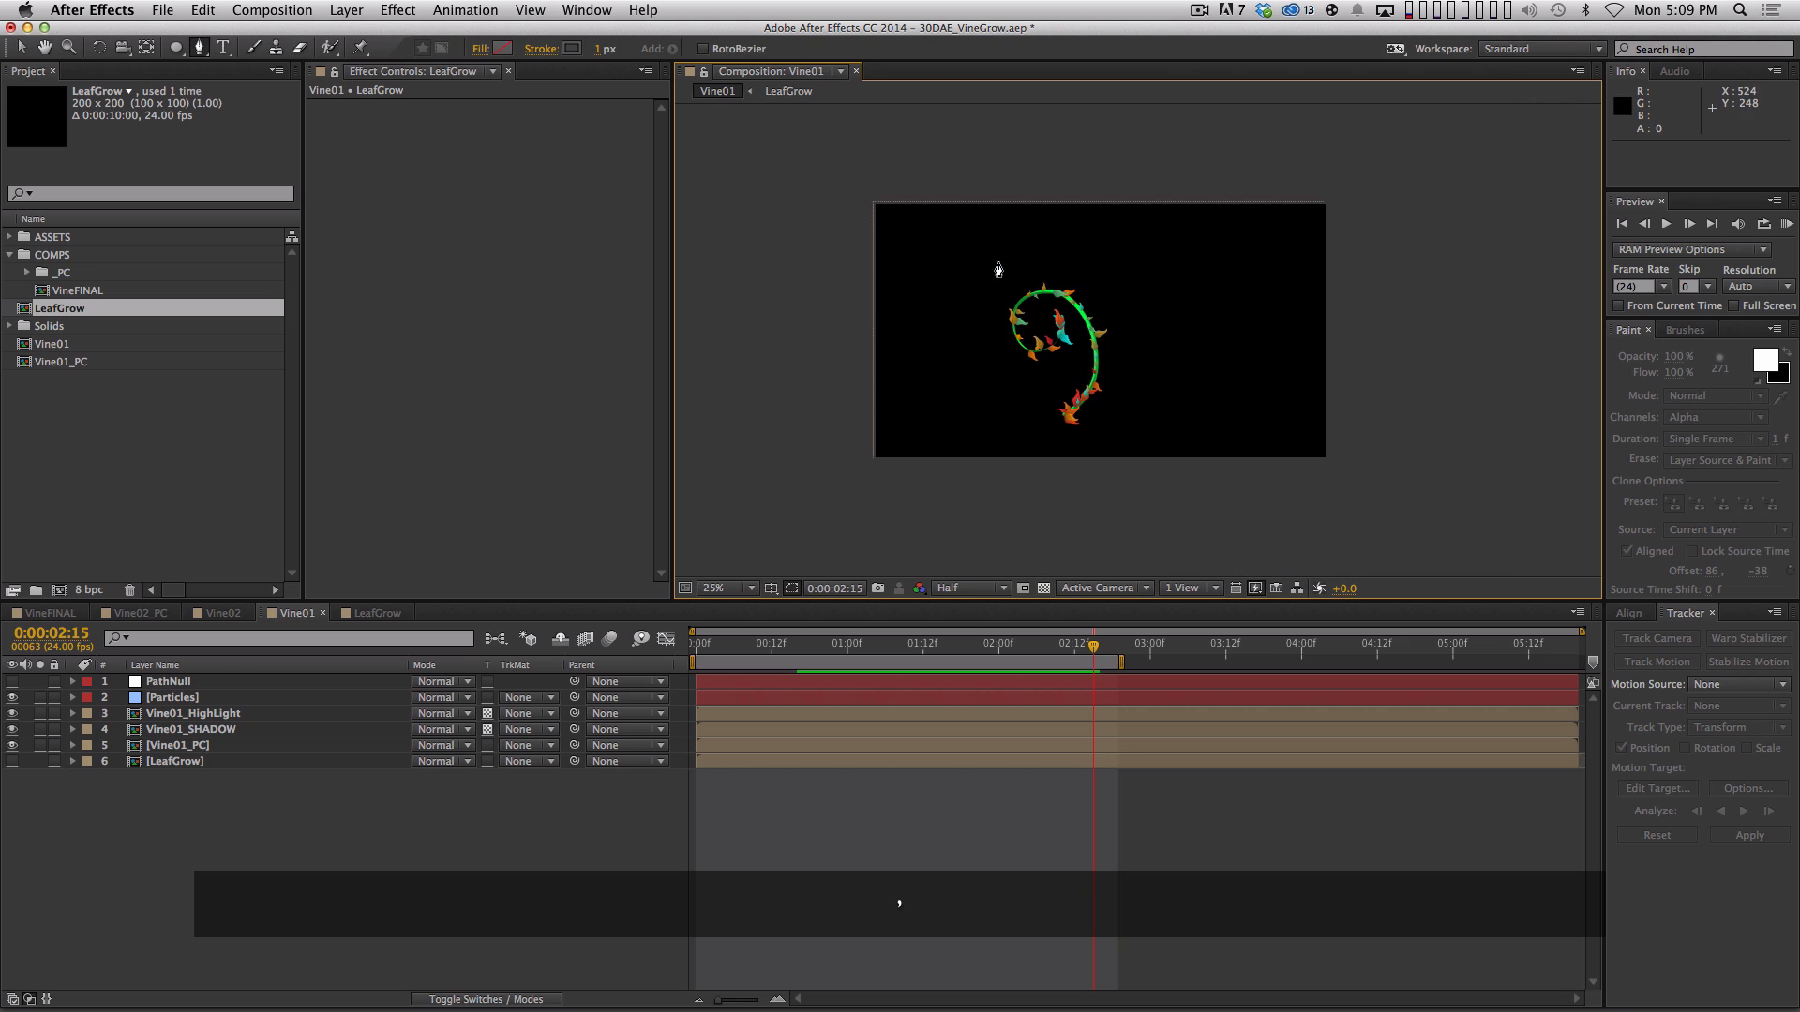
{"action": "key", "text": "space"}
{"action": "left_click_drag", "start_coordinate": [1066, 424], "coordinate": [1127, 382]}
{"action": "key", "text": "period"}
{"action": "key", "text": "space"}
{"action": "key", "text": "v"}
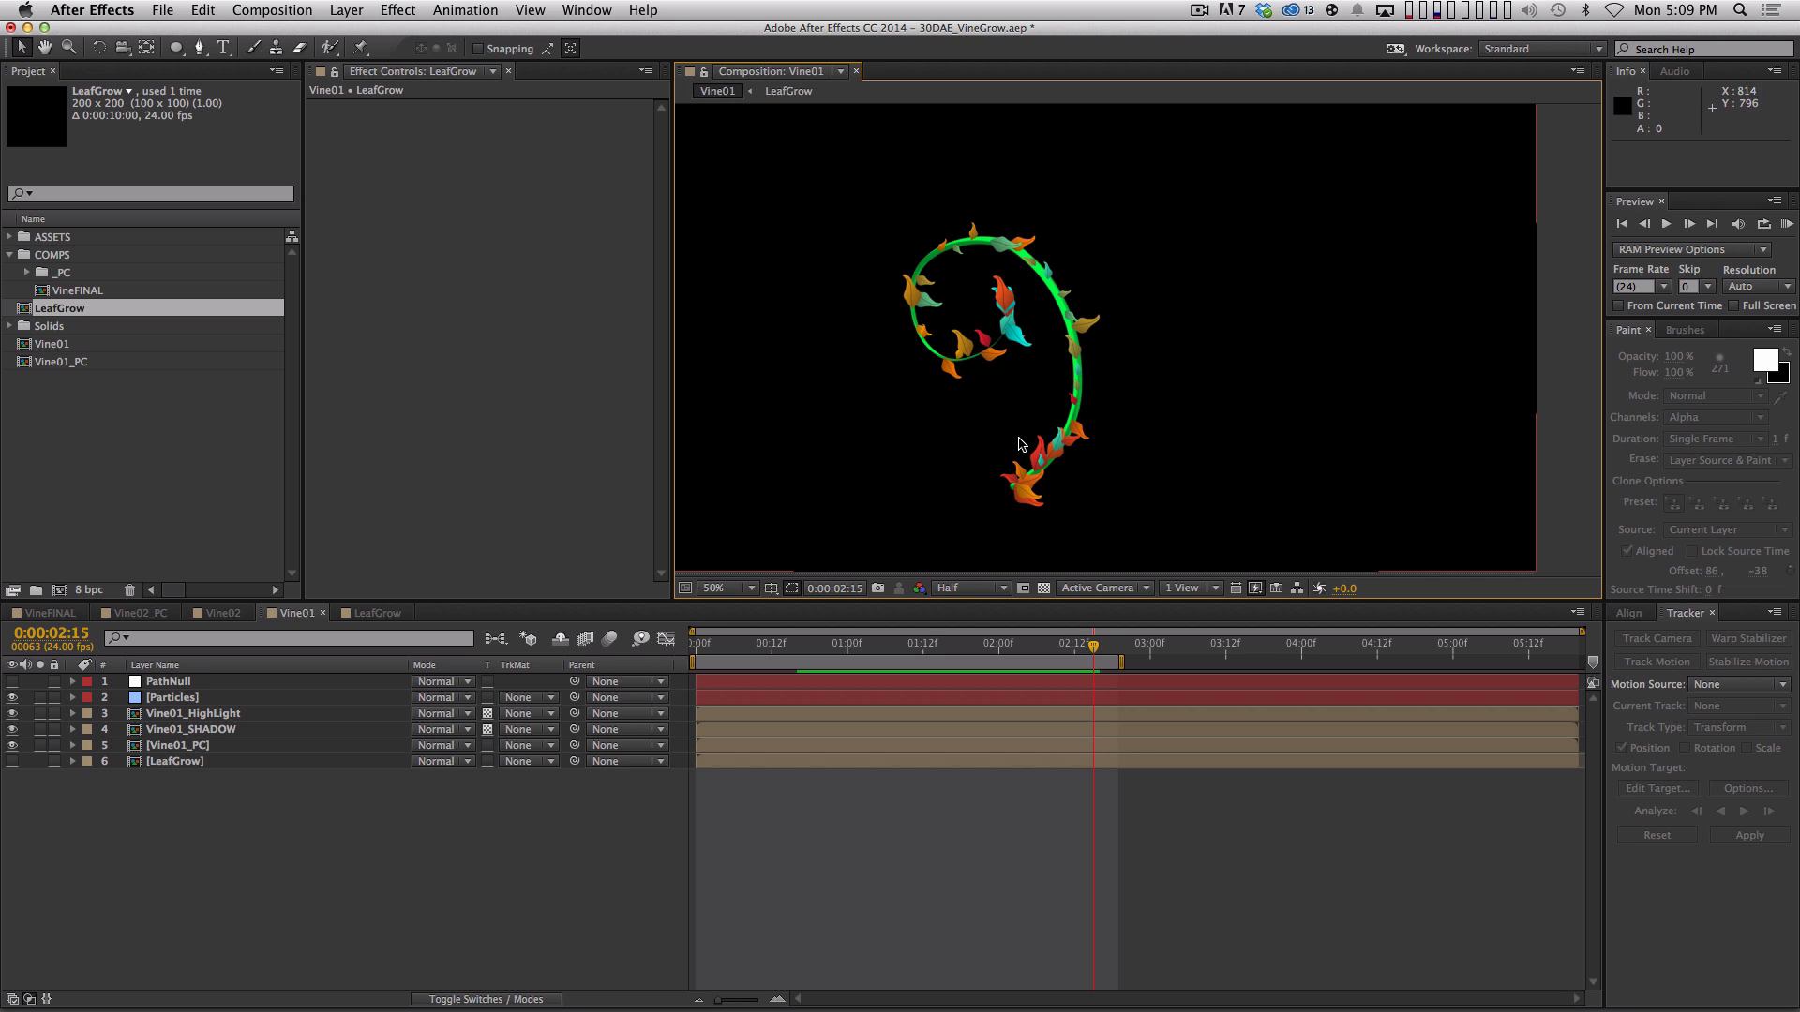
{"action": "key", "text": "KP_0"}
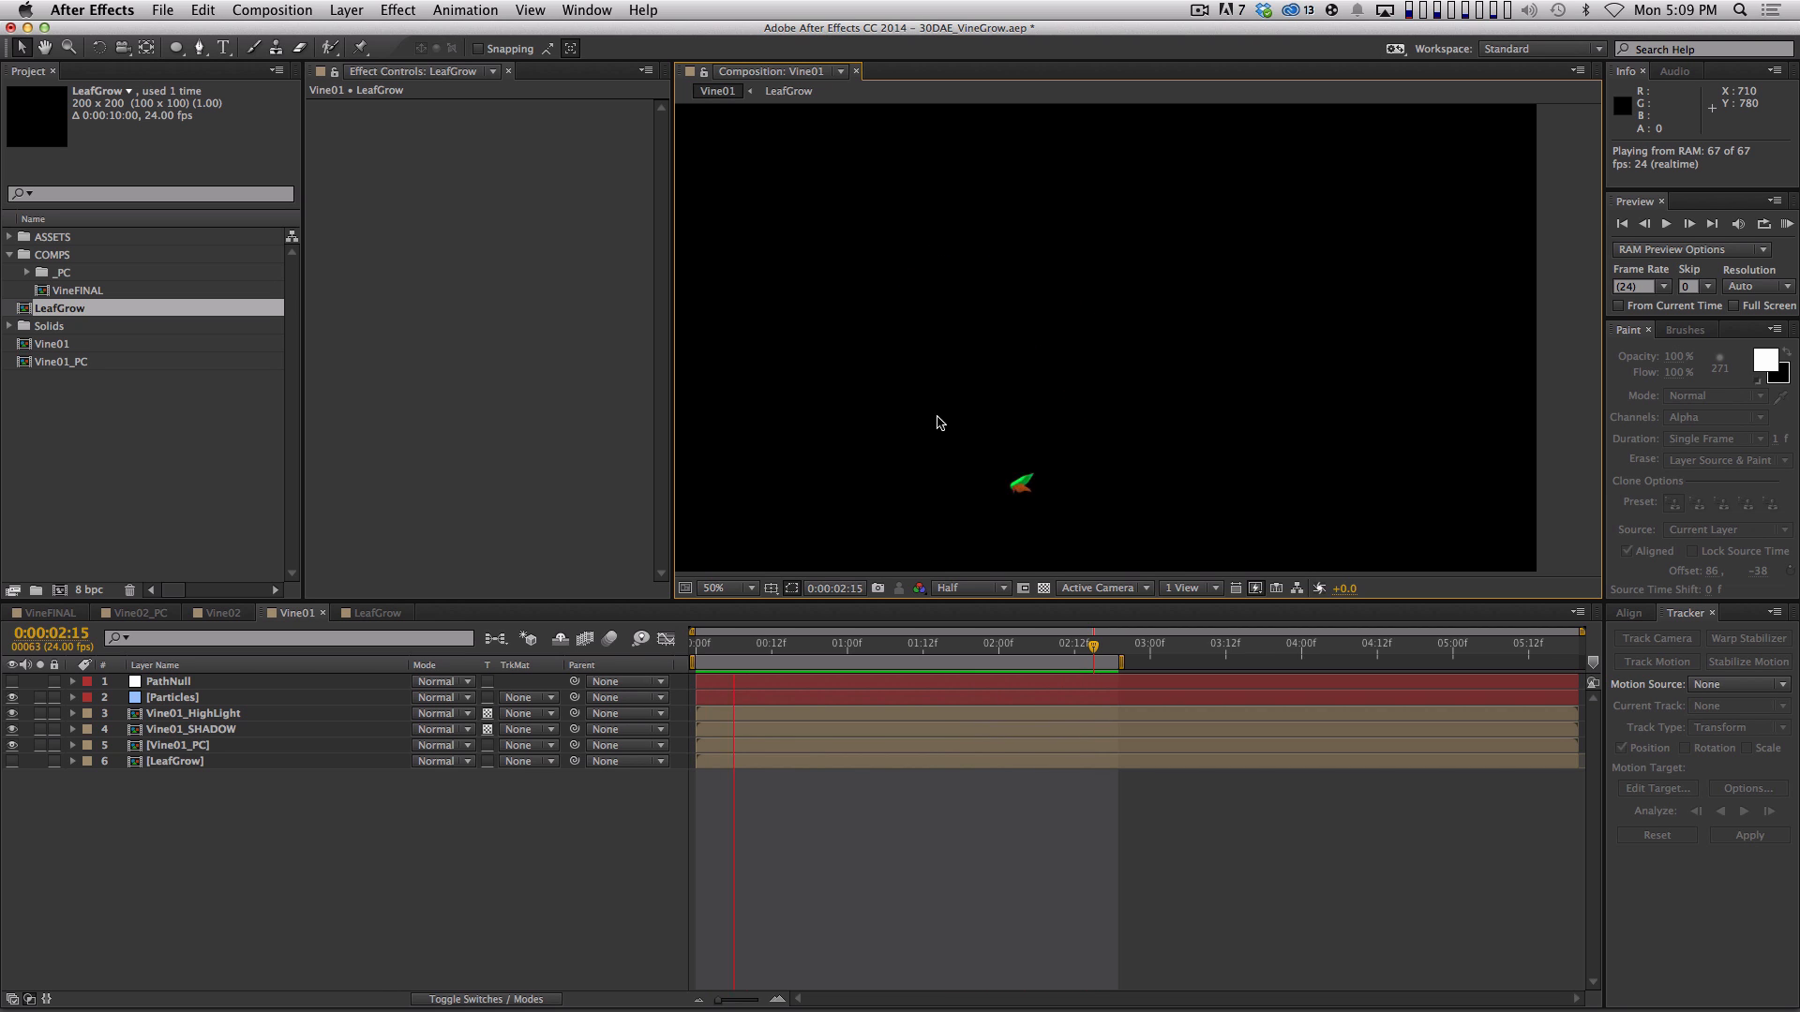
{"action": "key", "text": "space"}
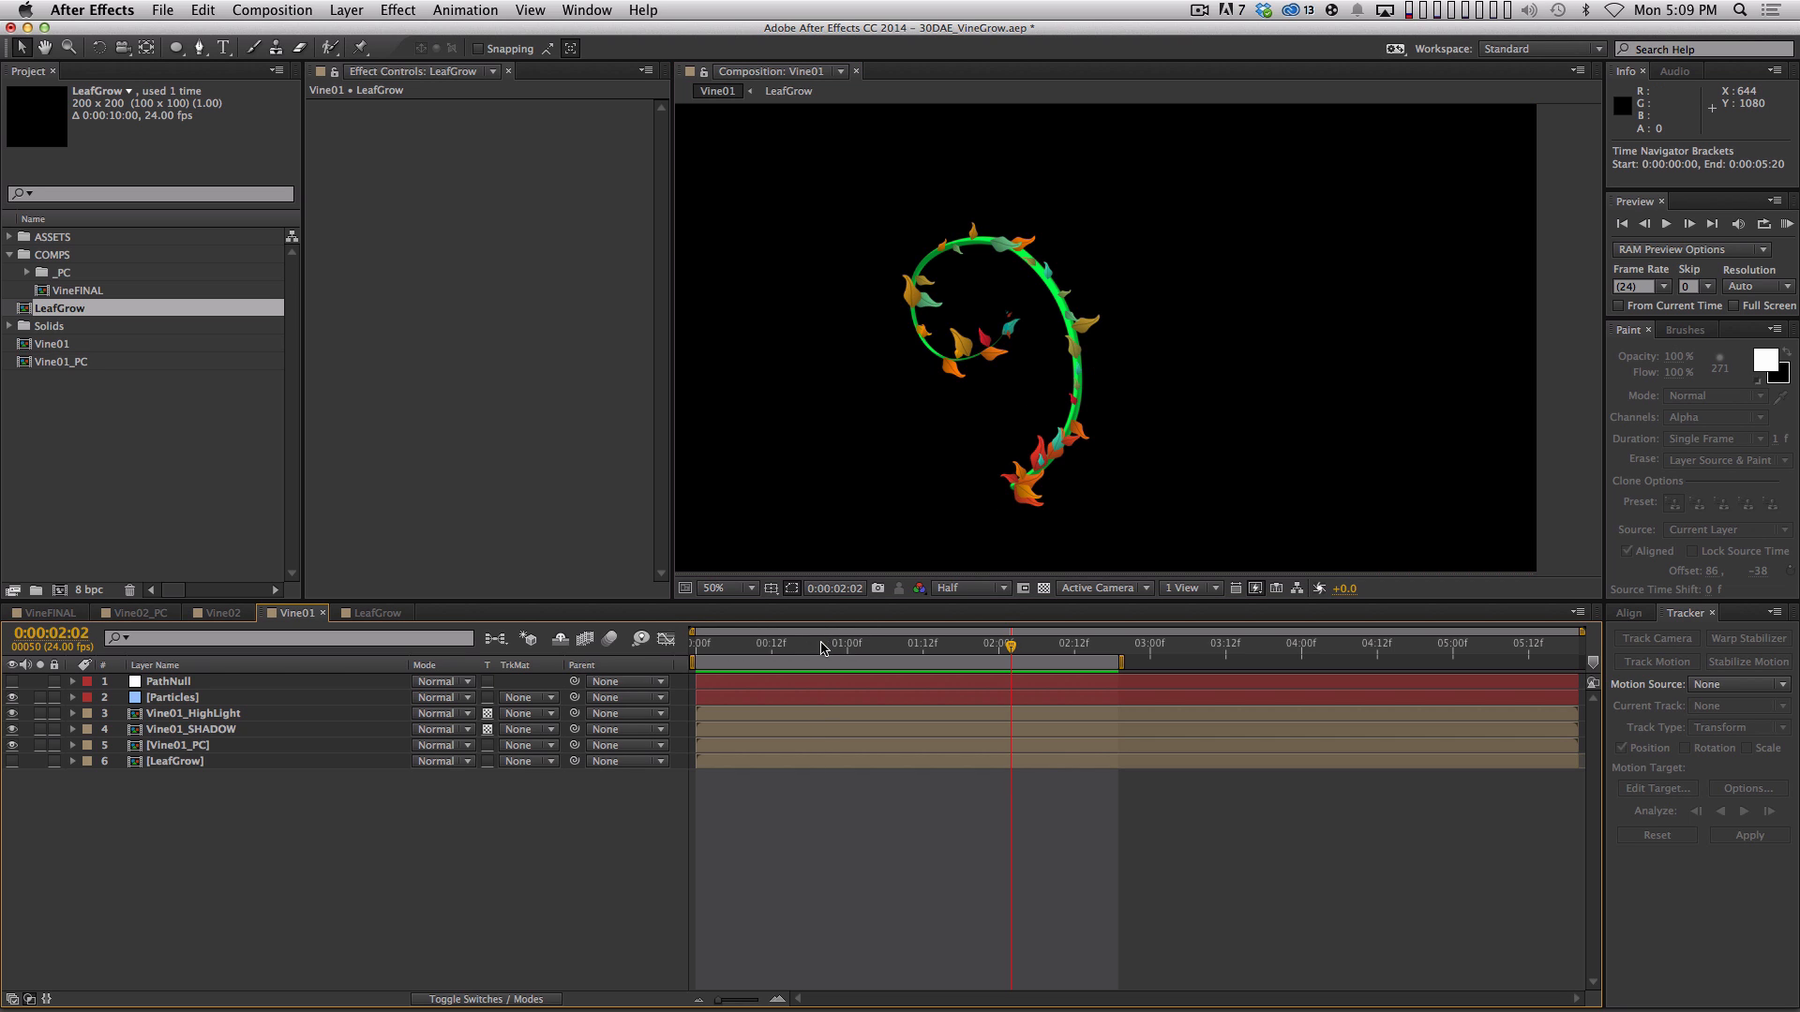
Scrub between 0:00:01:21 and 0:00:02:06 to examine how the leaves grow near the vine's tip
{"action": "left_click_drag", "start_coordinate": [848, 641], "coordinate": [979, 637]}
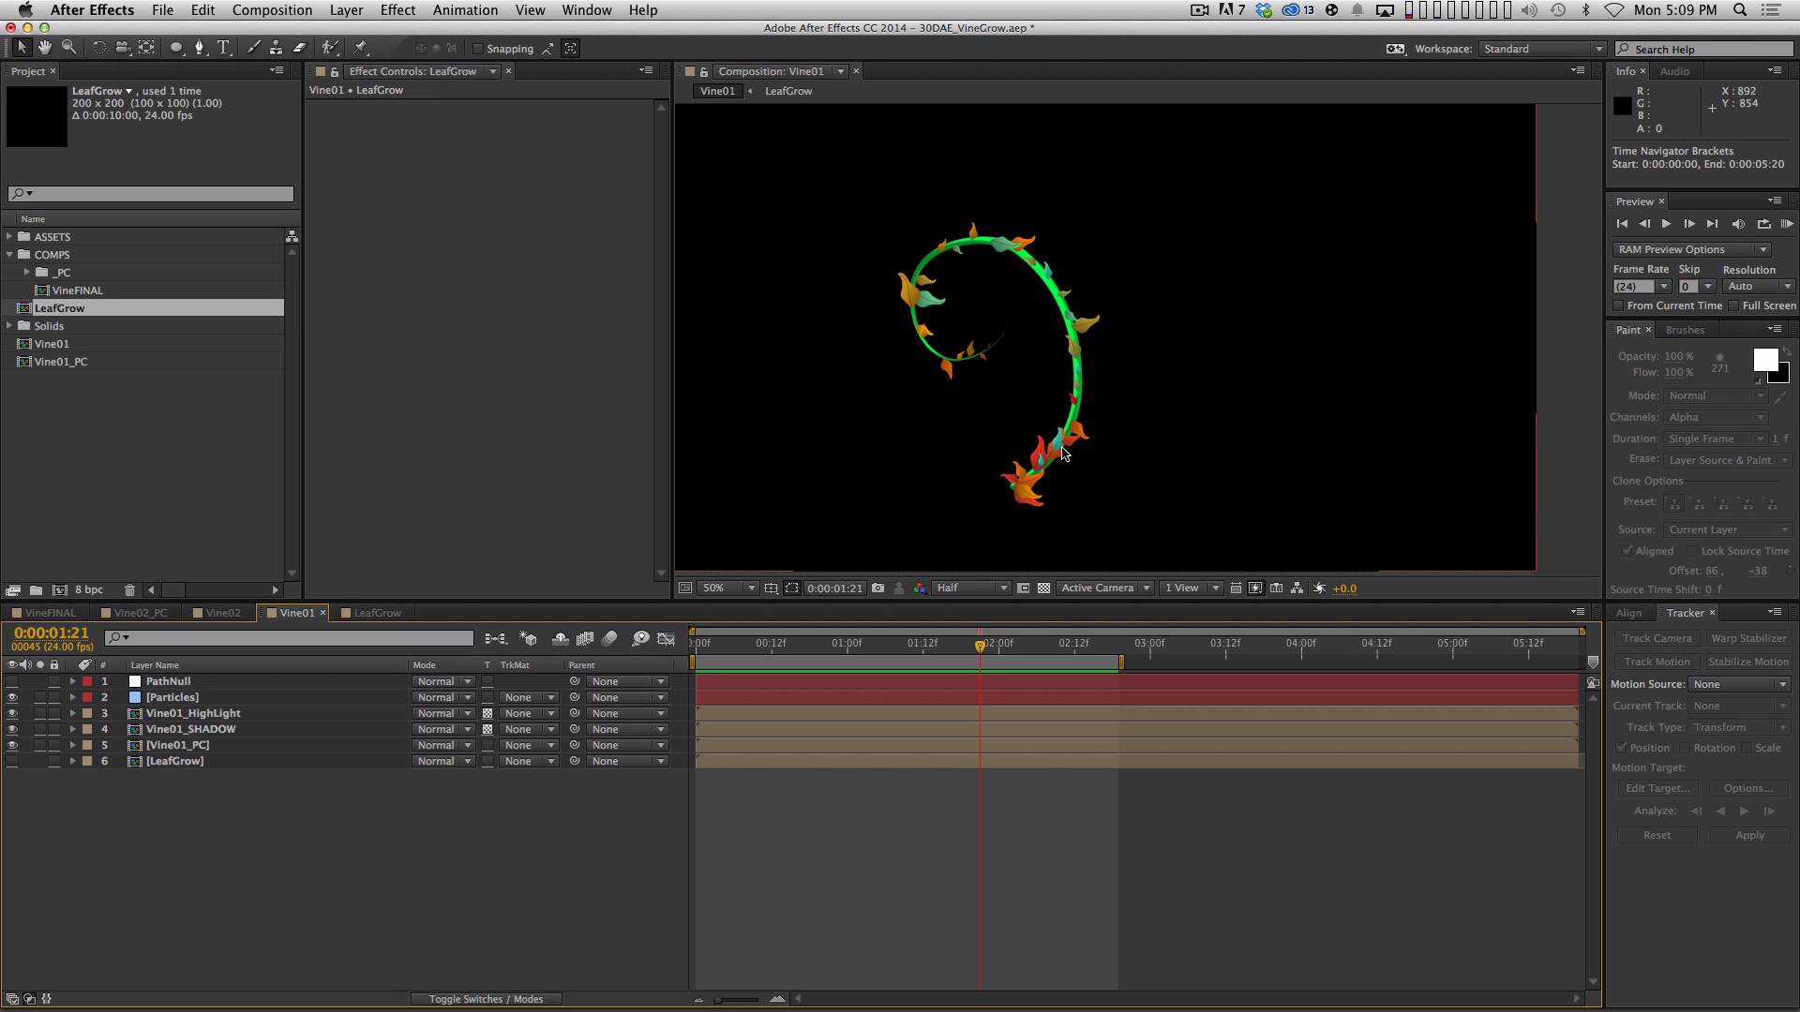
{"action": "left_click_drag", "start_coordinate": [979, 644], "coordinate": [1036, 647]}
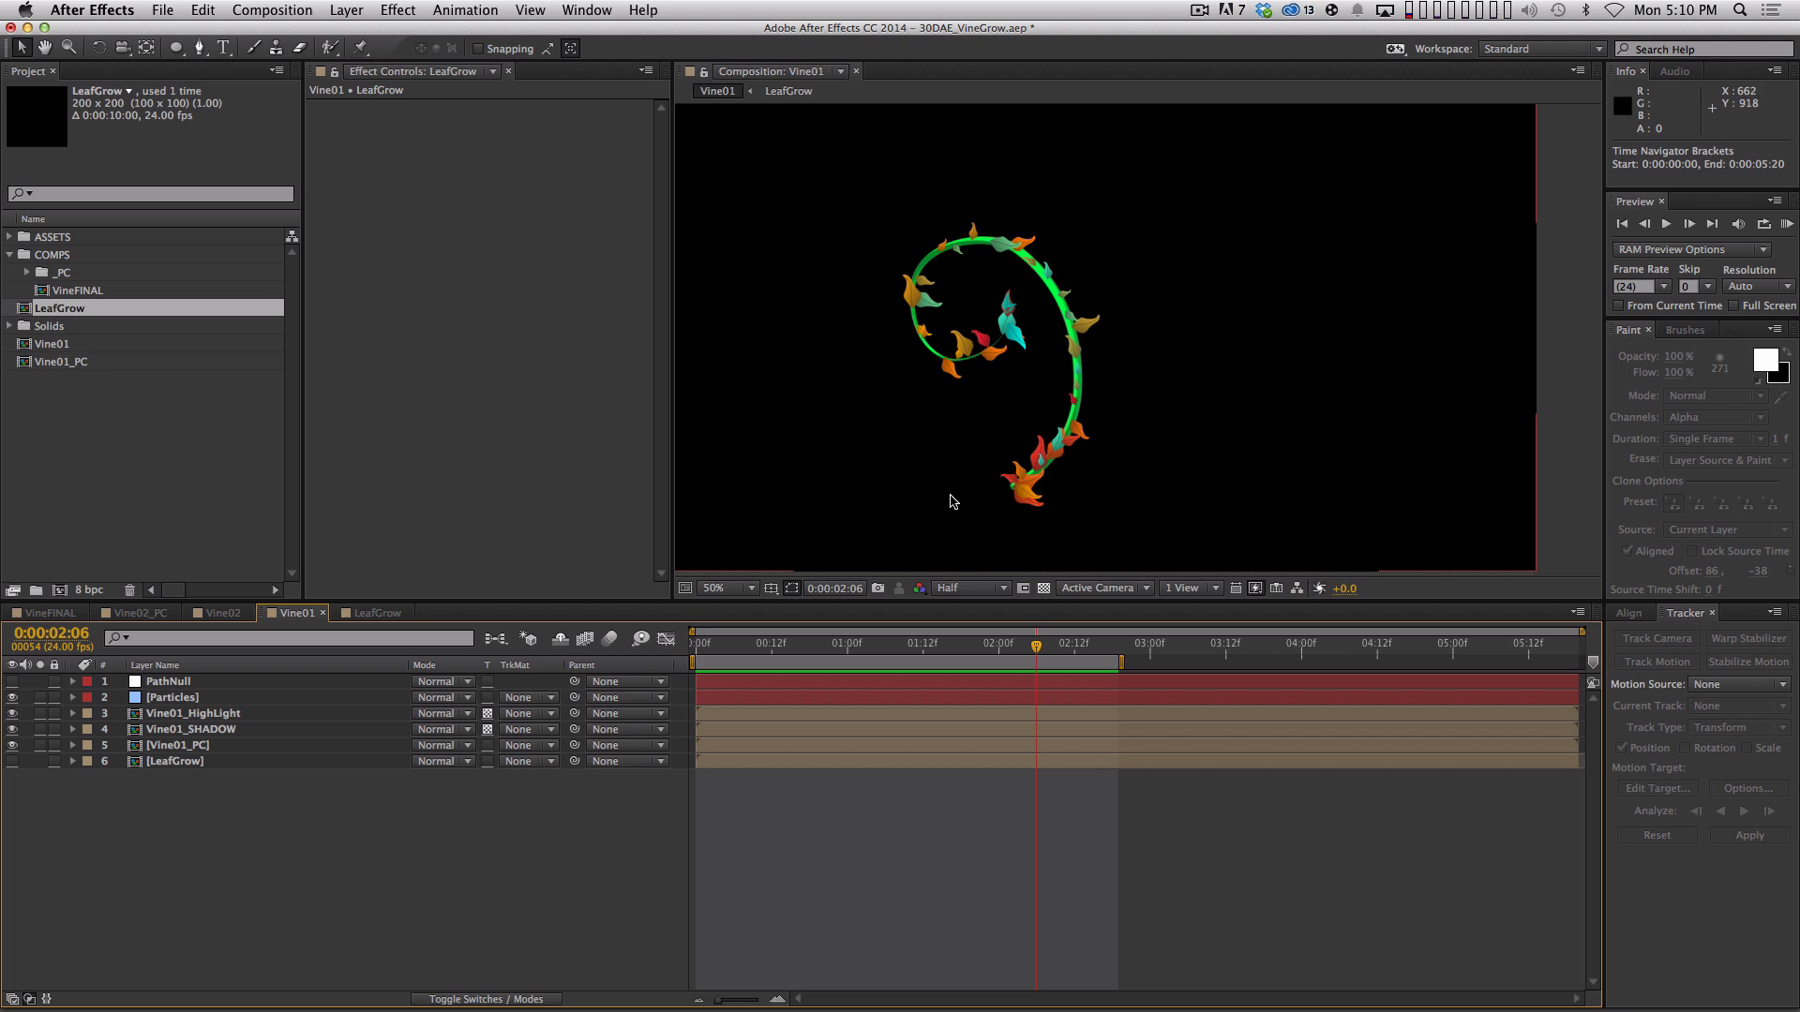
{"action": "key", "text": "space"}
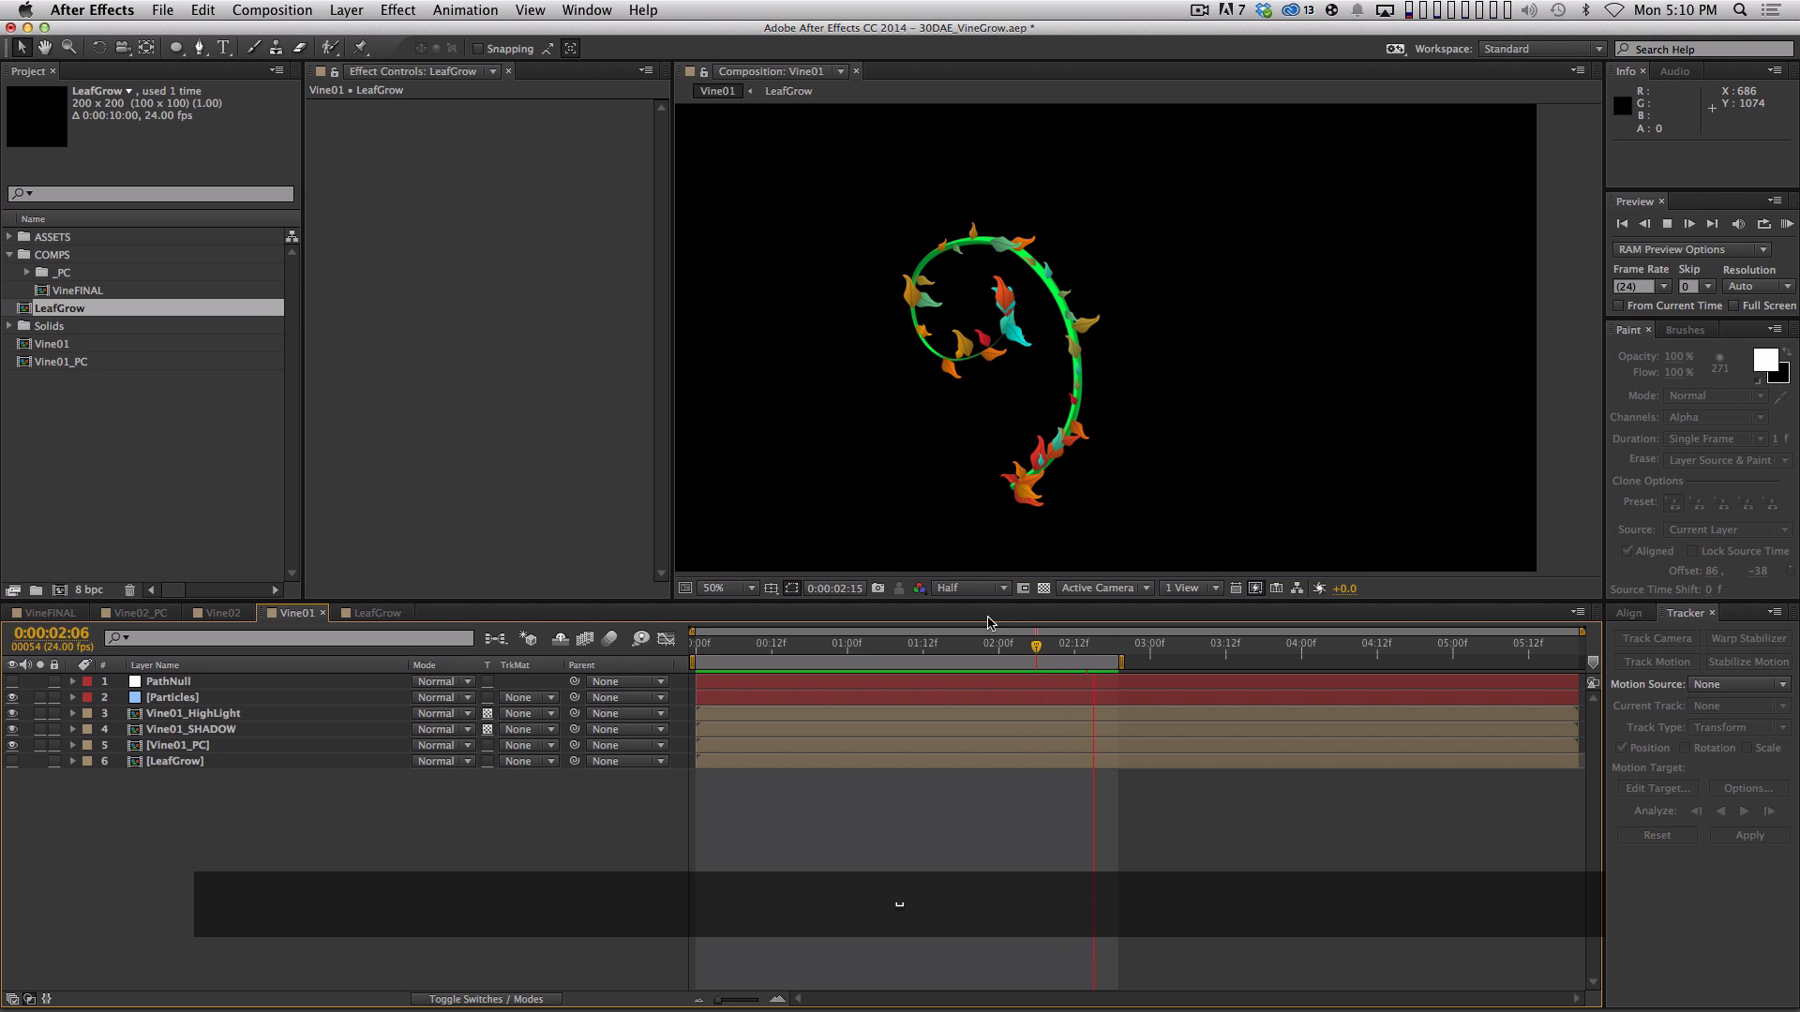
{"action": "left_click", "coordinate": [1024, 645]}
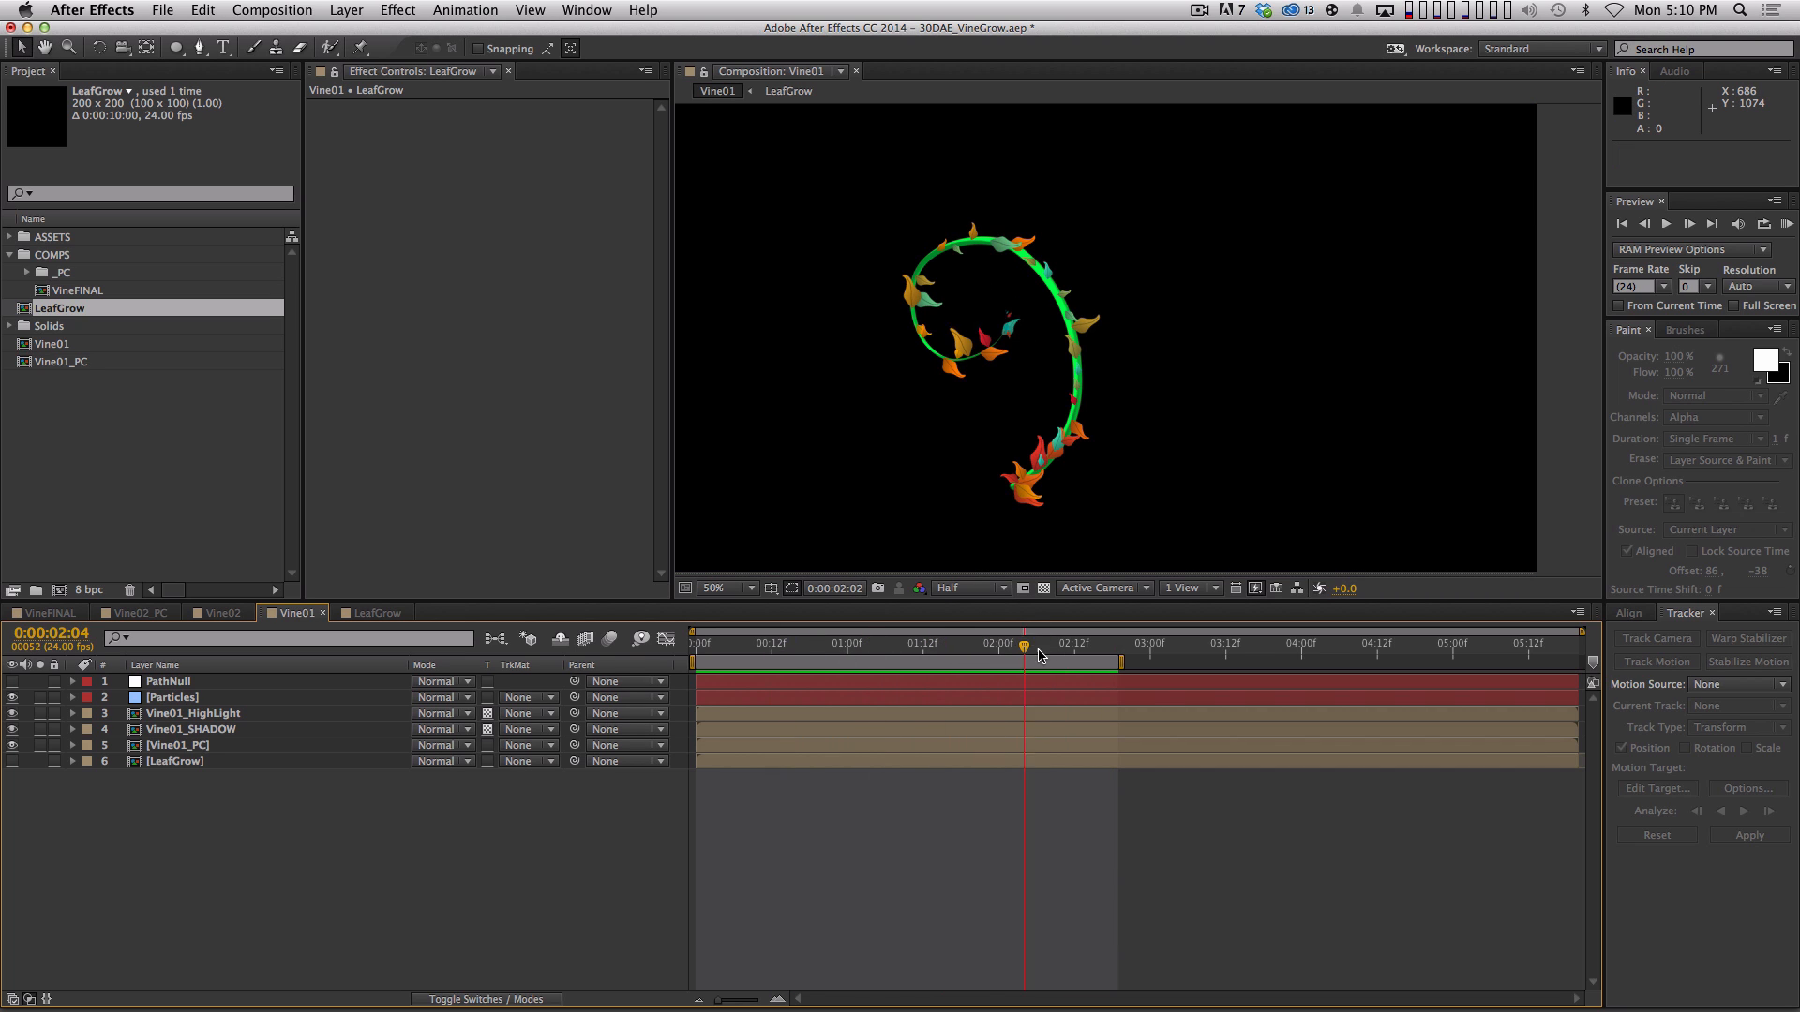
{"action": "left_click", "coordinate": [1036, 655]}
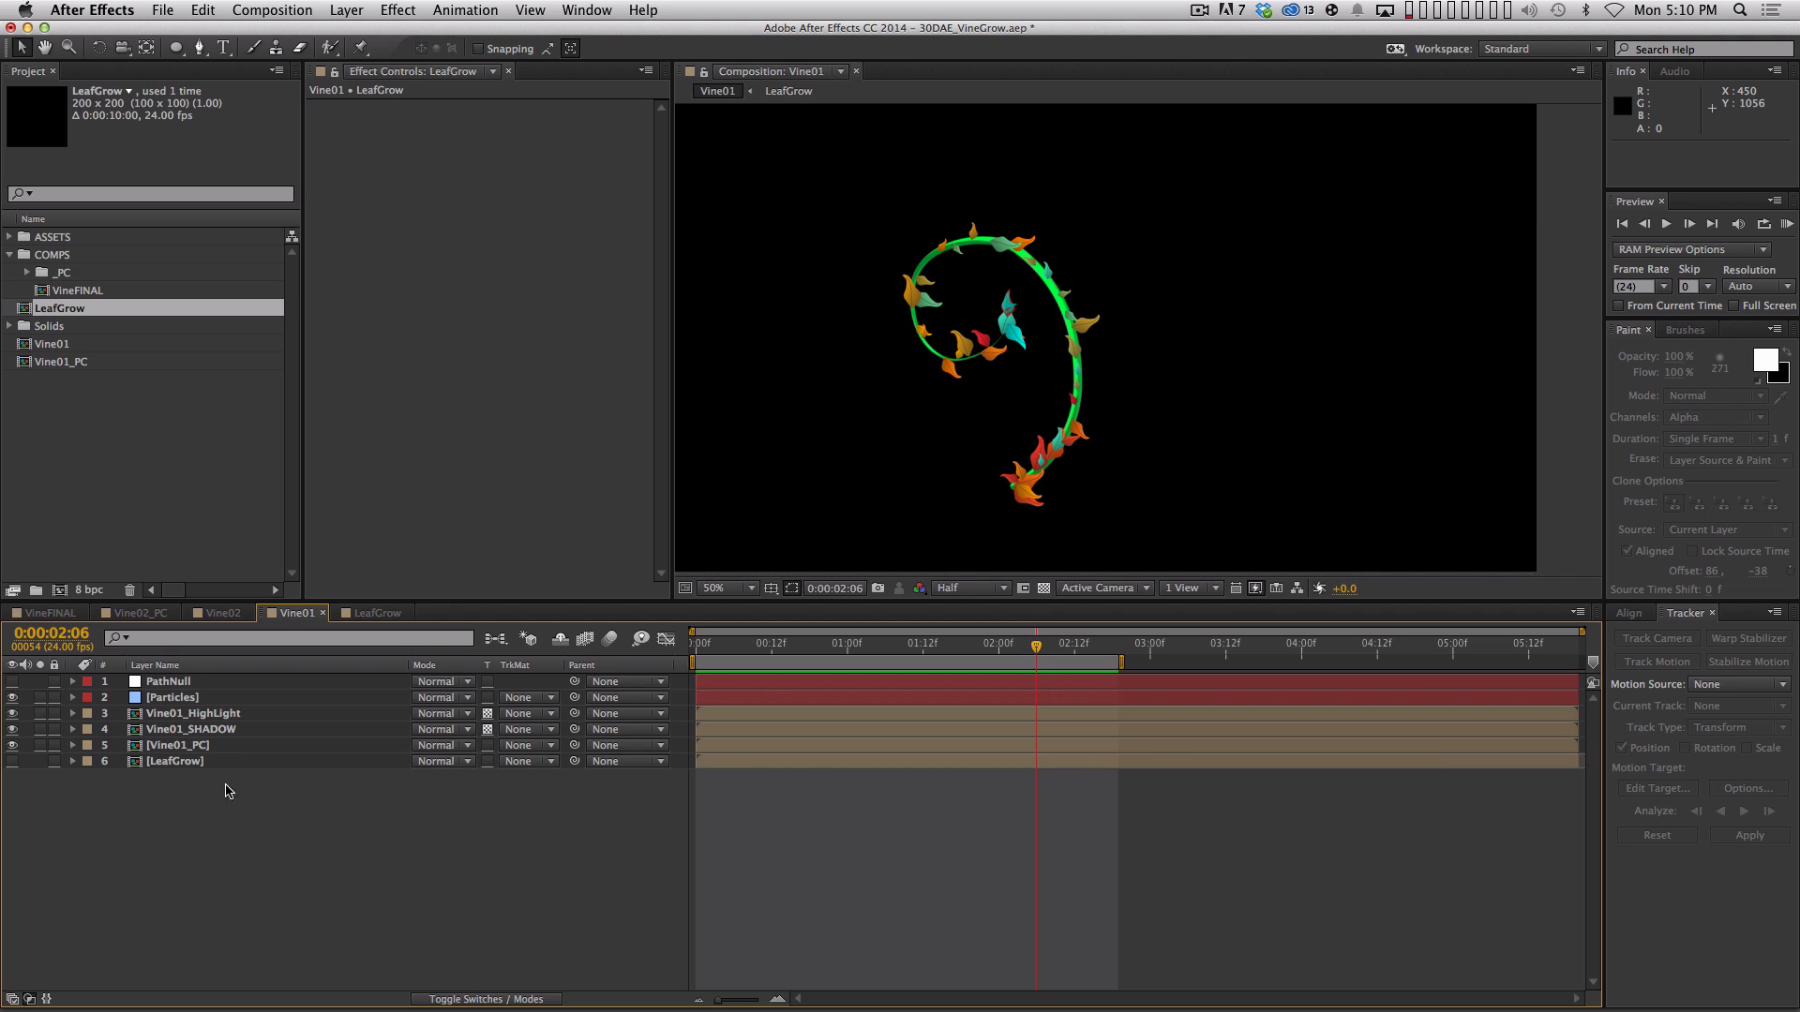
Look at the VineFINAL comp for comparison and return to Vine01 to RAM preview and scrub the vine to 0:00:02:09
{"action": "left_click", "coordinate": [47, 612]}
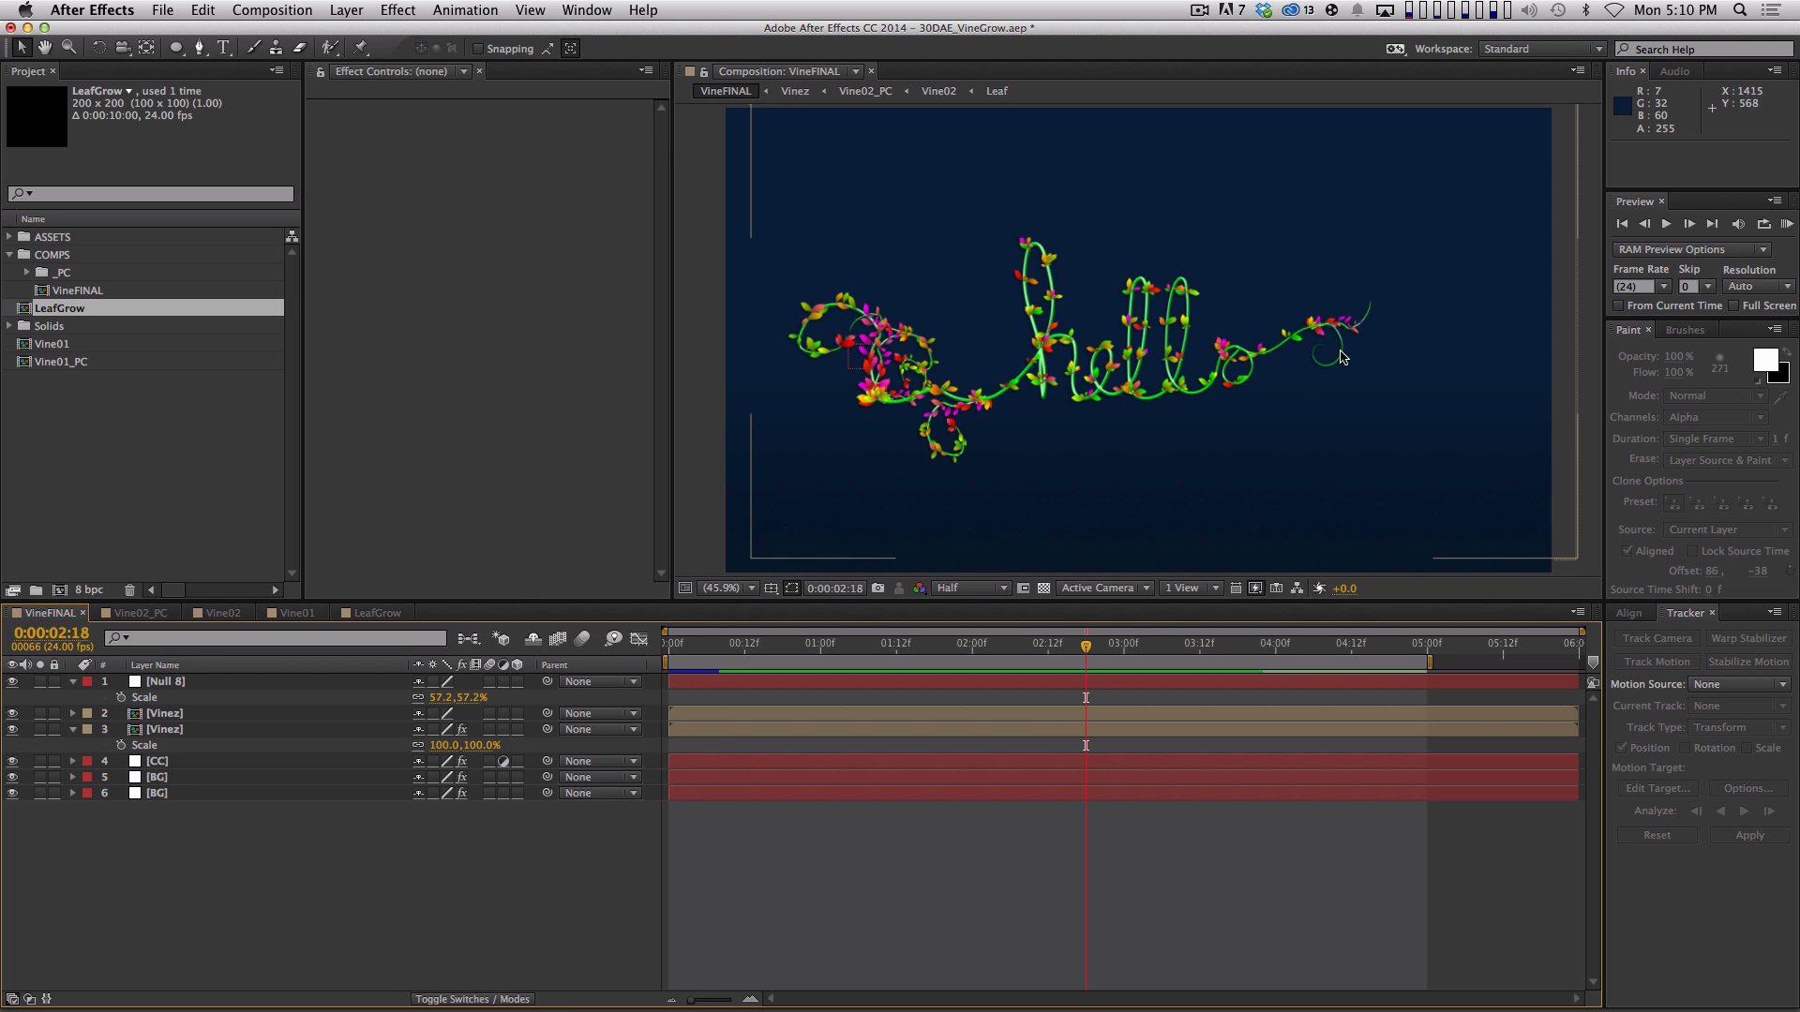
{"action": "left_click", "coordinate": [375, 613]}
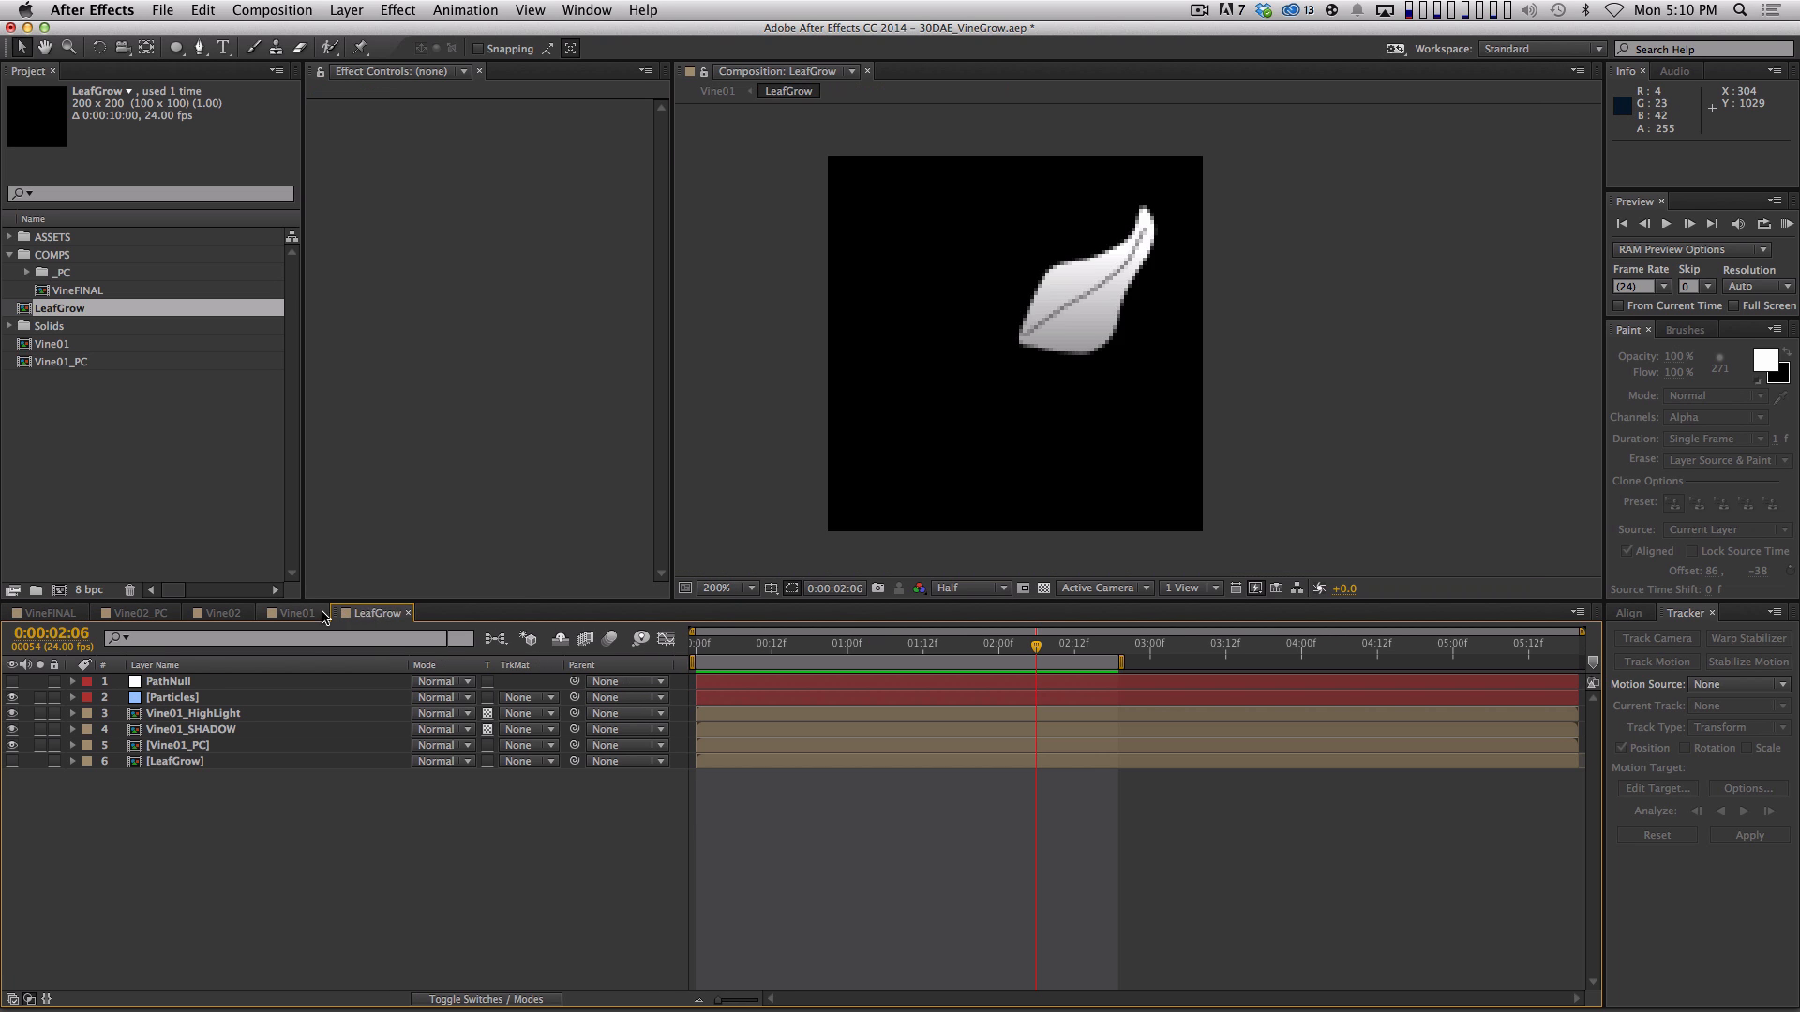
{"action": "left_click", "coordinate": [297, 613]}
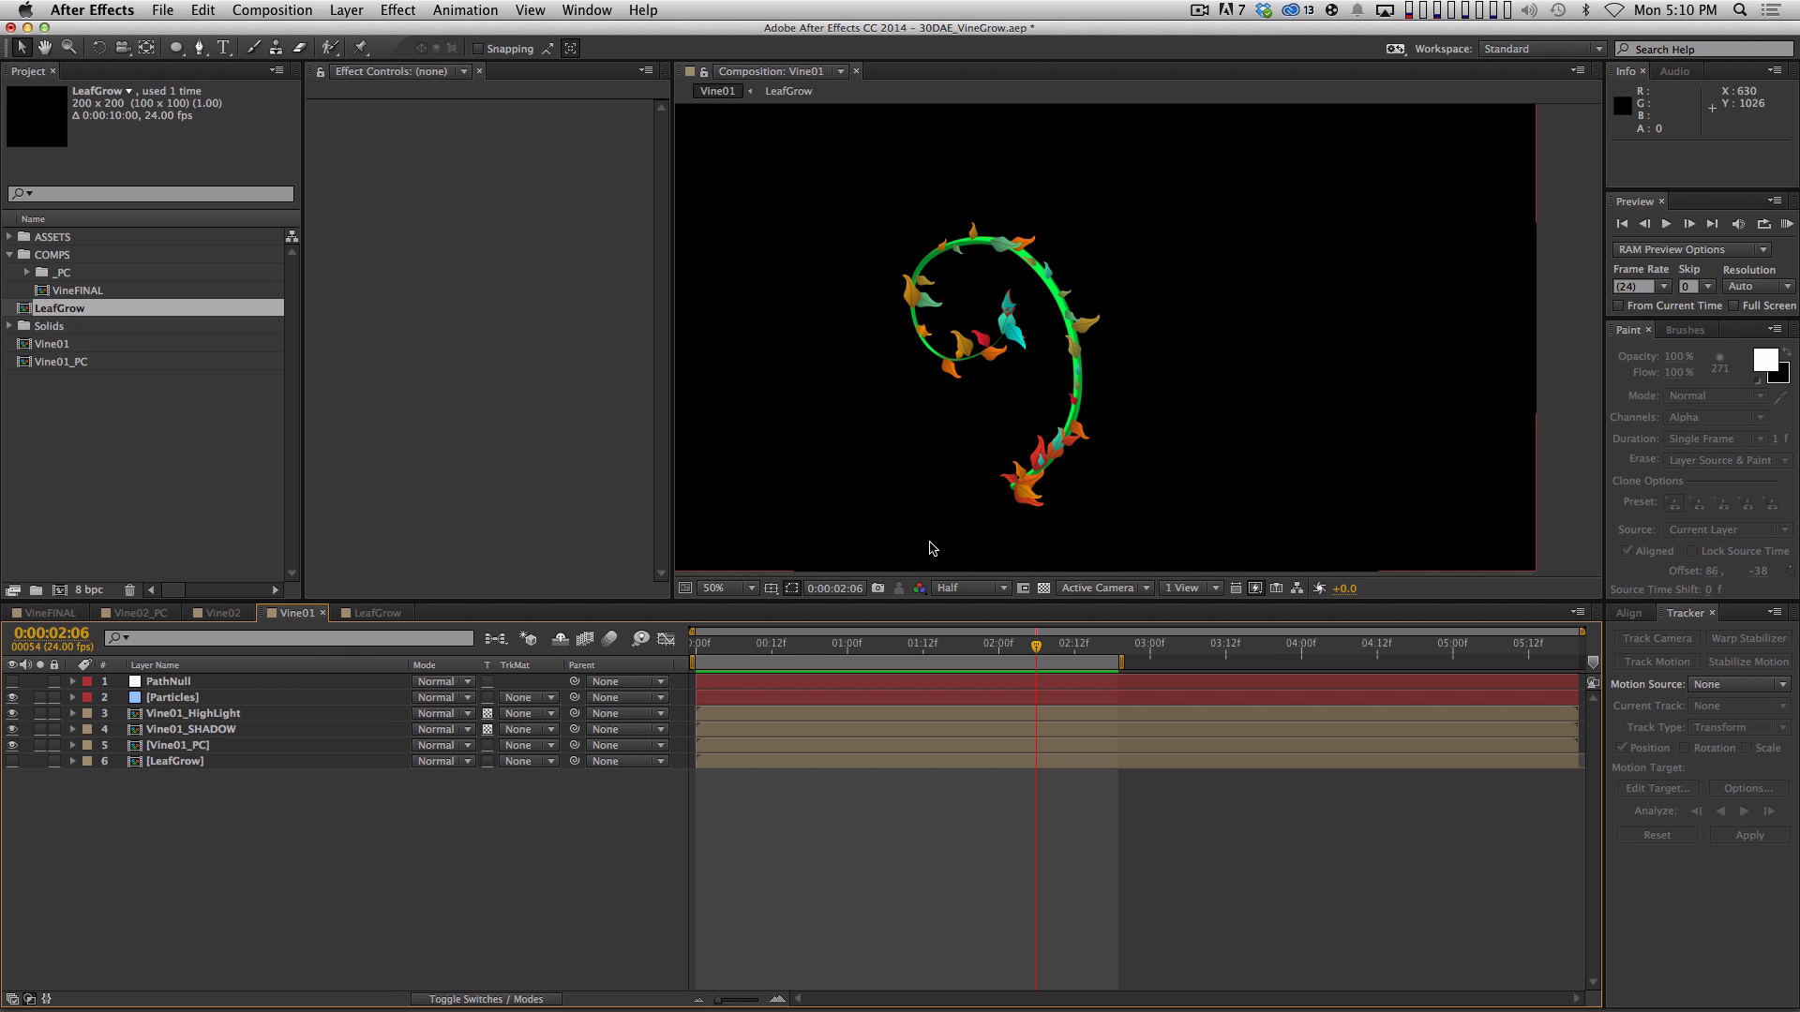
{"action": "key", "text": "KP_0"}
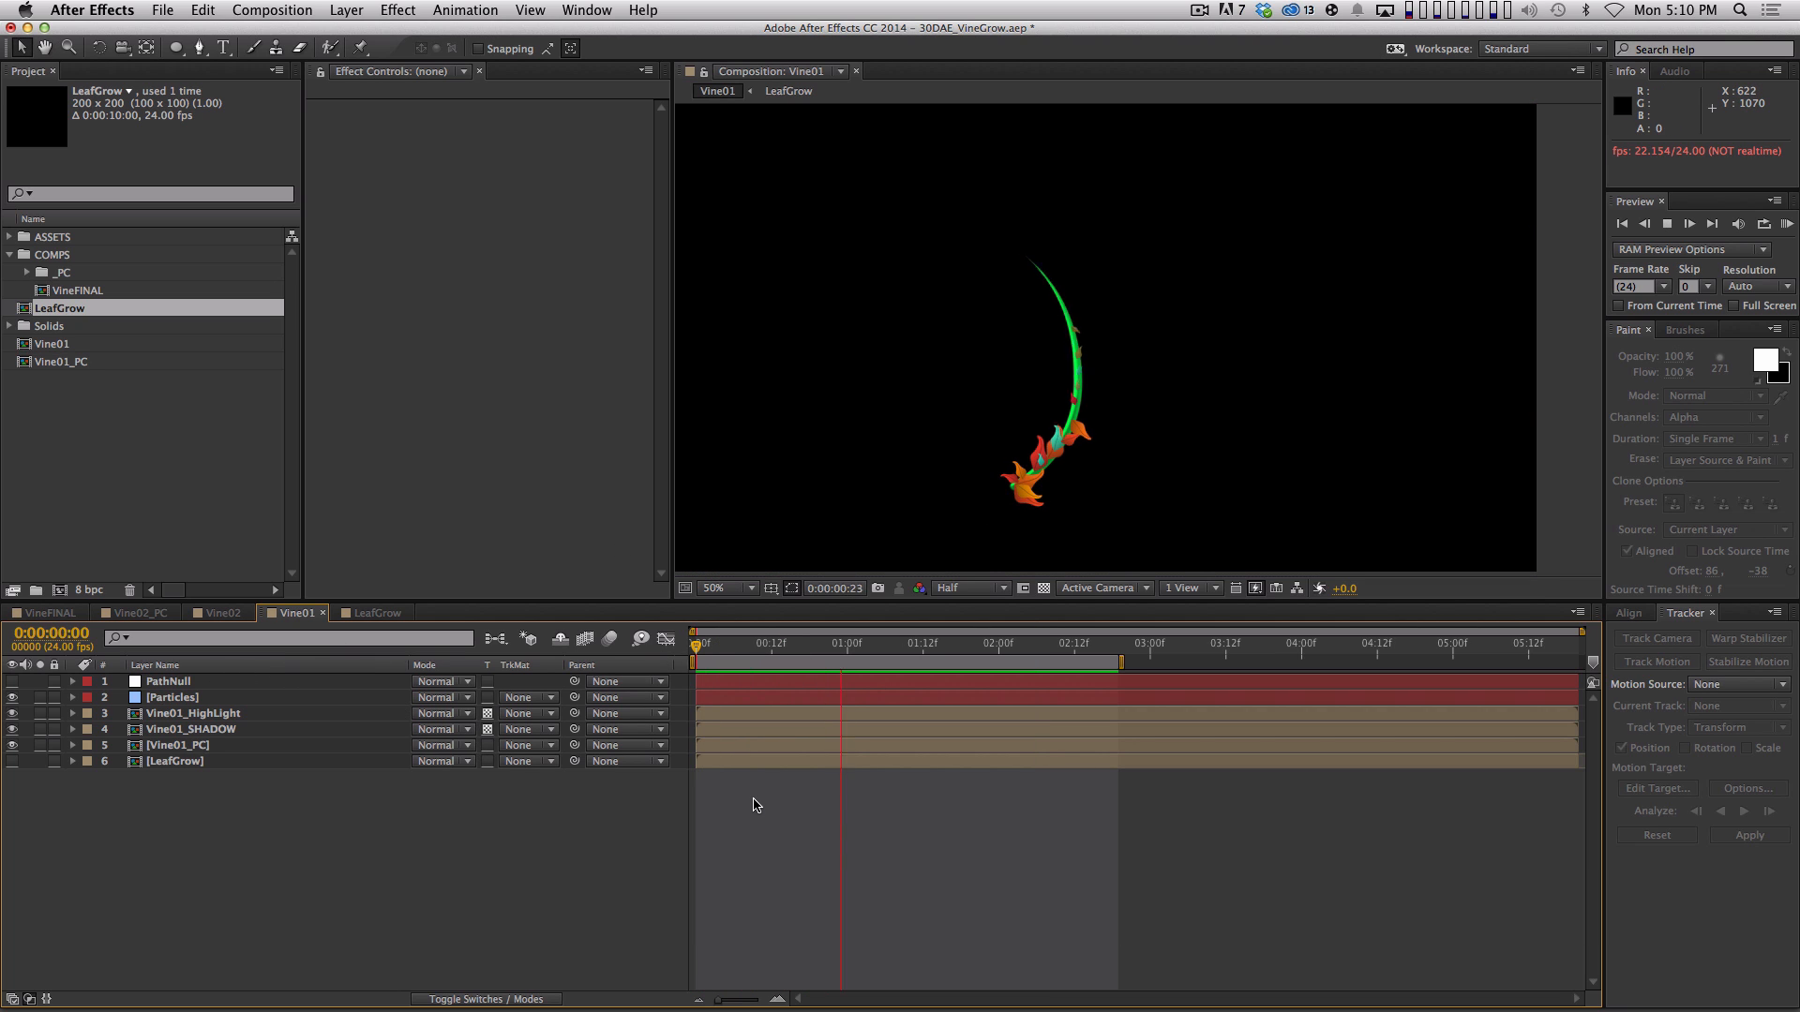
{"action": "key", "text": "space"}
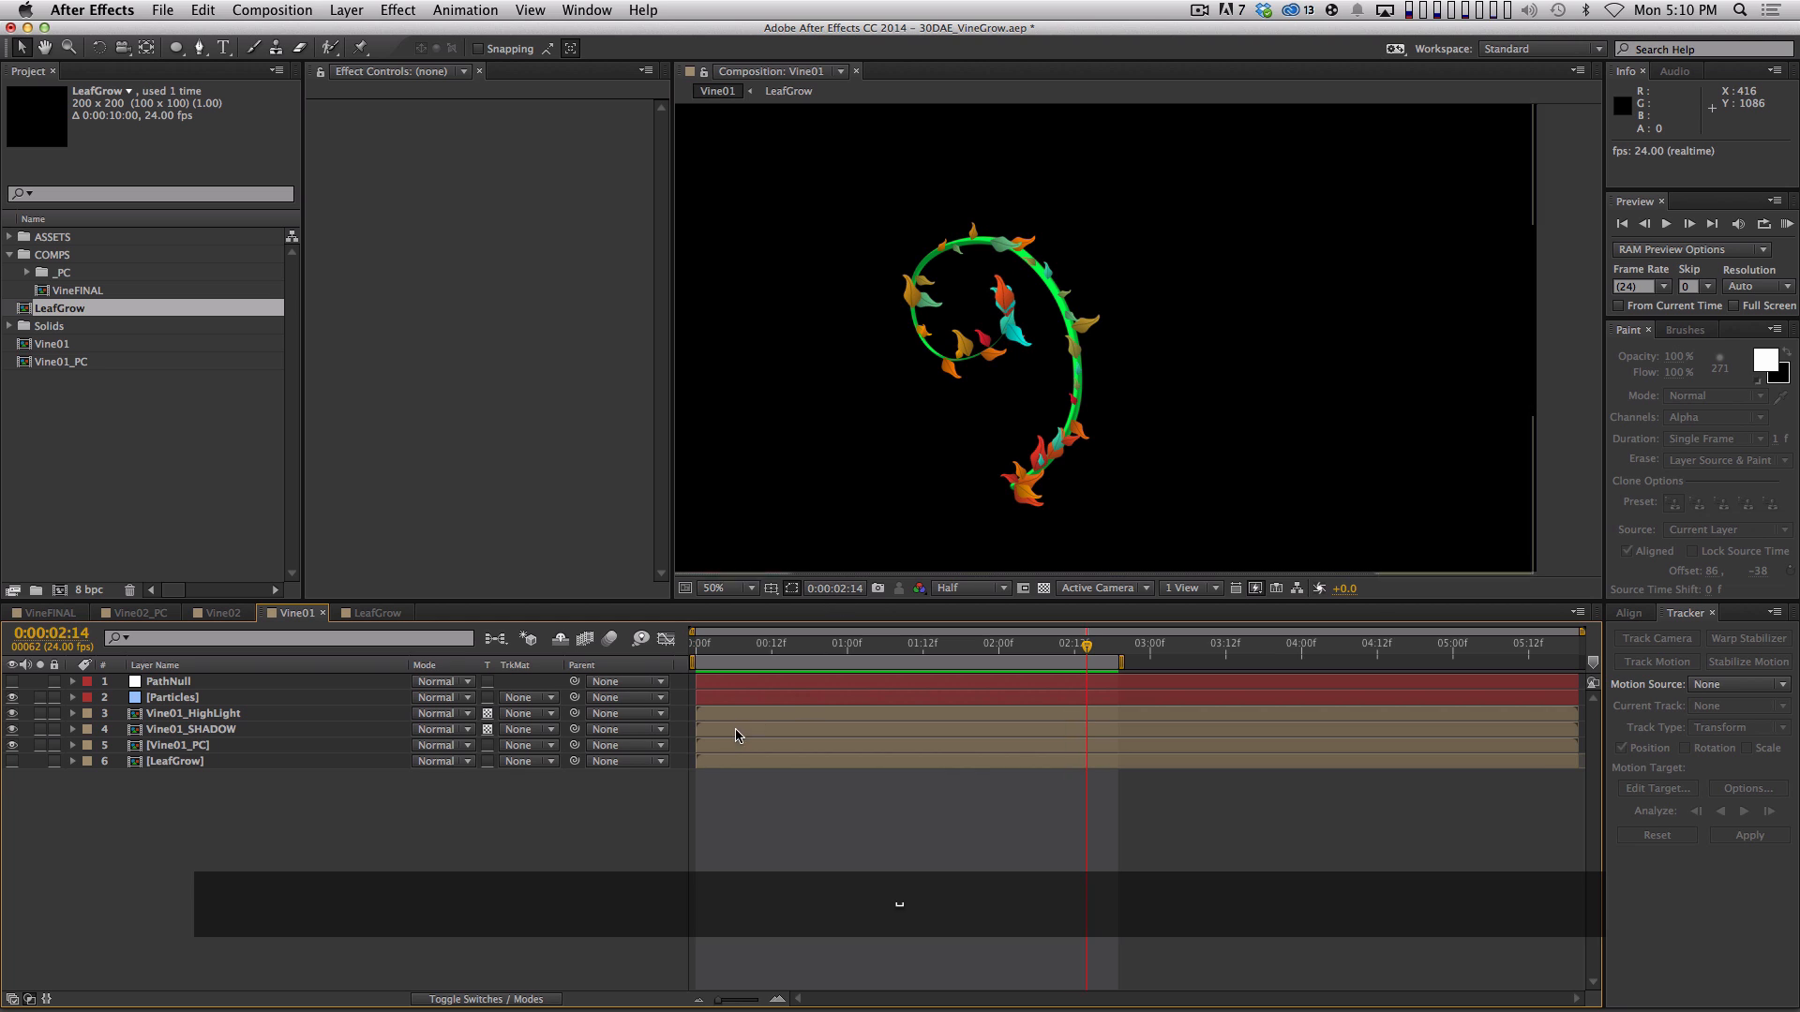
{"action": "left_click_drag", "start_coordinate": [764, 647], "coordinate": [985, 670]}
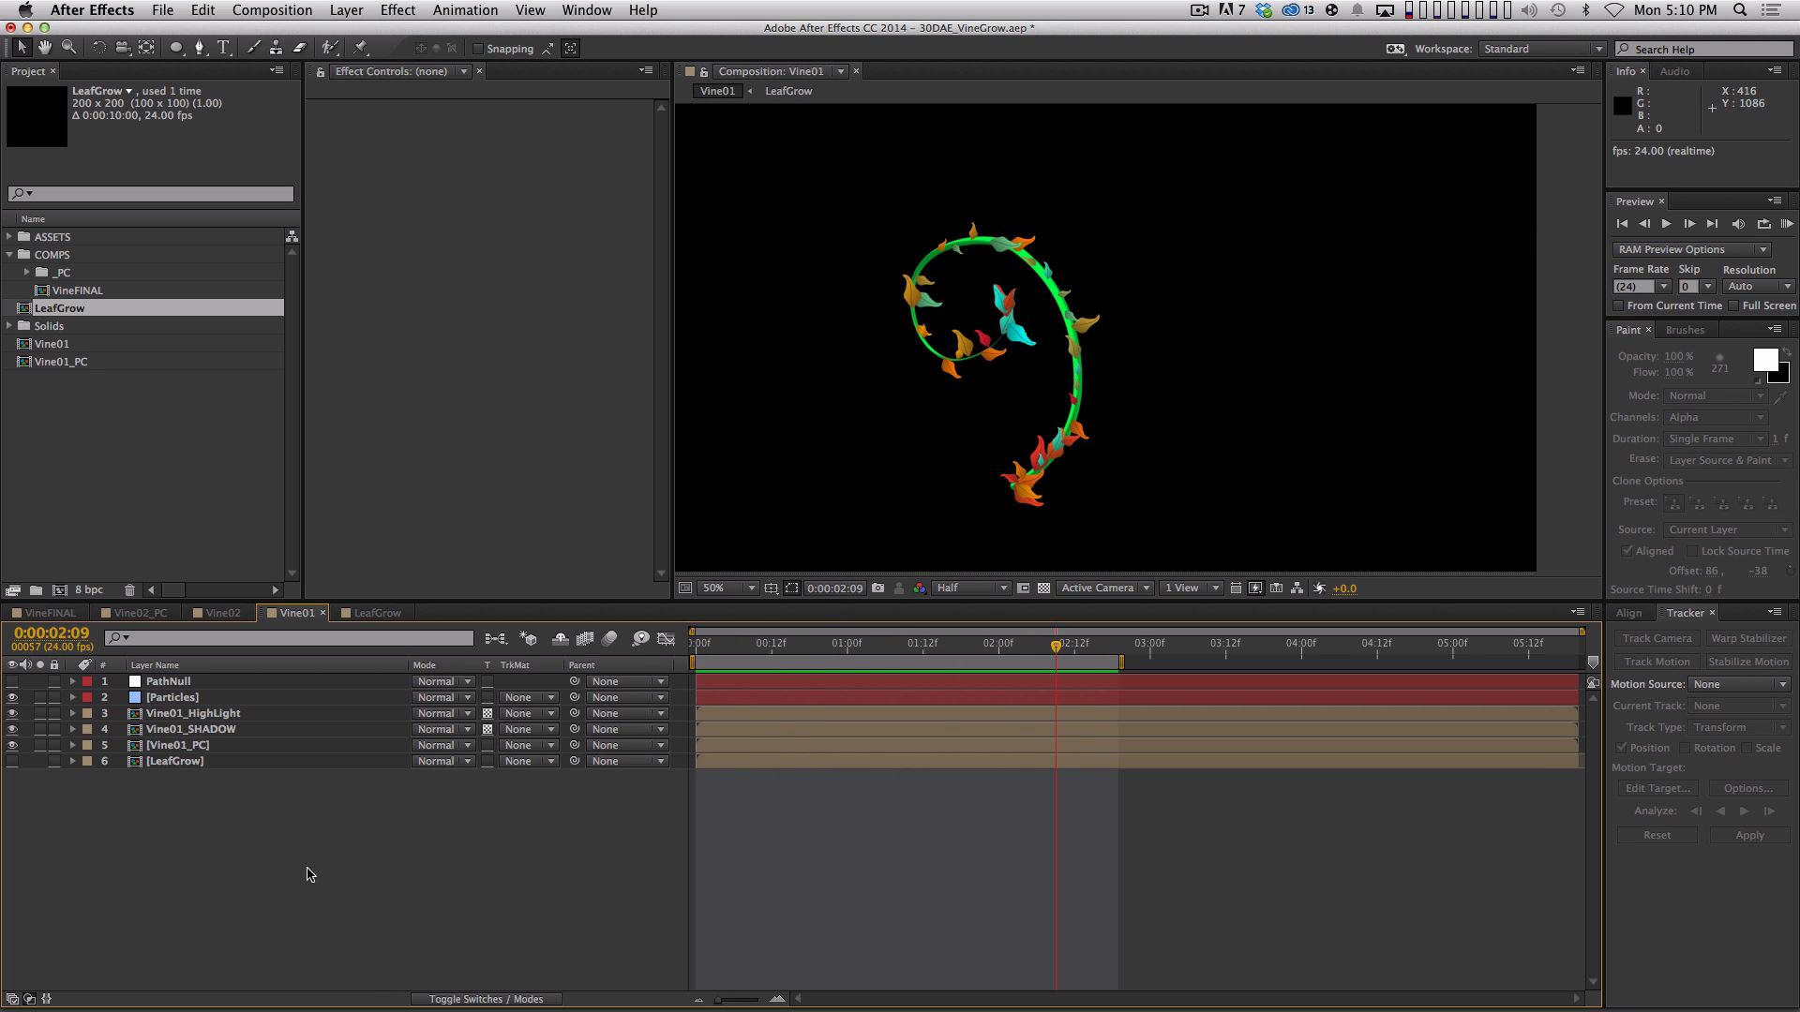
Pre-compose all six layers of the Vine01 comp into a new composition named Vine_PC
{"action": "left_click_drag", "start_coordinate": [309, 875], "coordinate": [178, 731]}
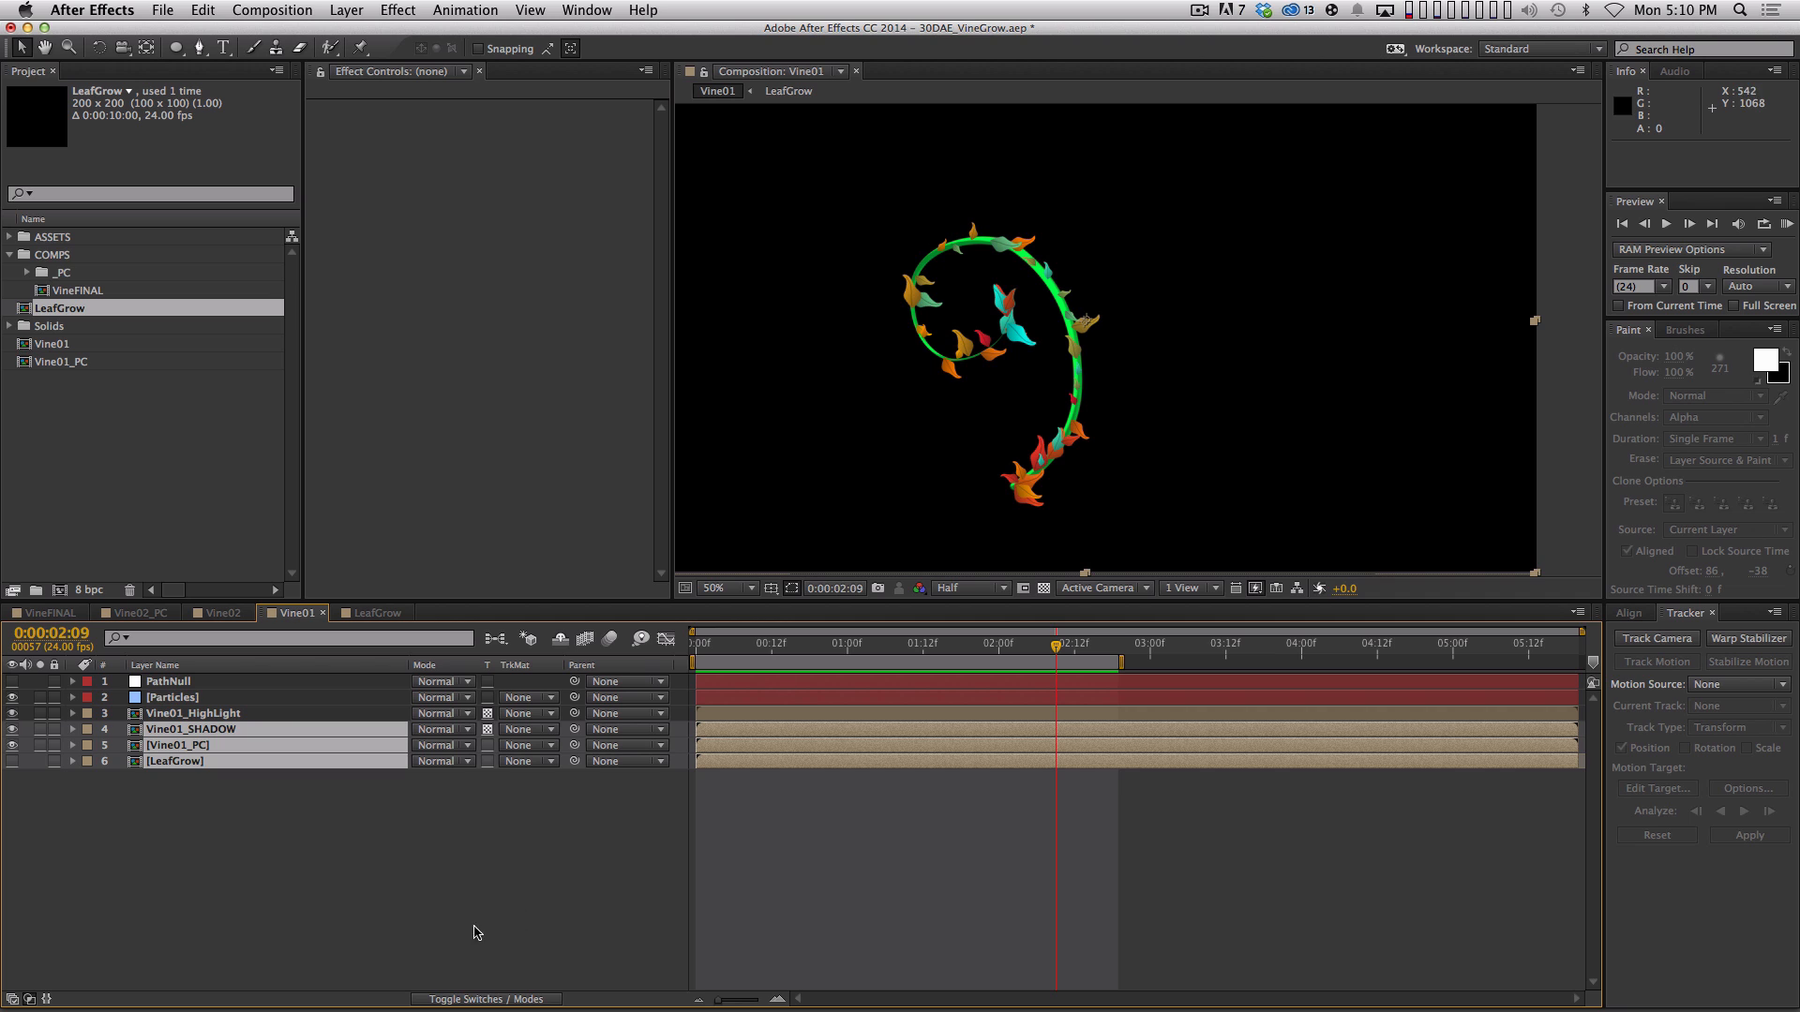
{"action": "left_click_drag", "start_coordinate": [392, 900], "coordinate": [189, 675]}
{"action": "key", "text": "super+shift+c"}
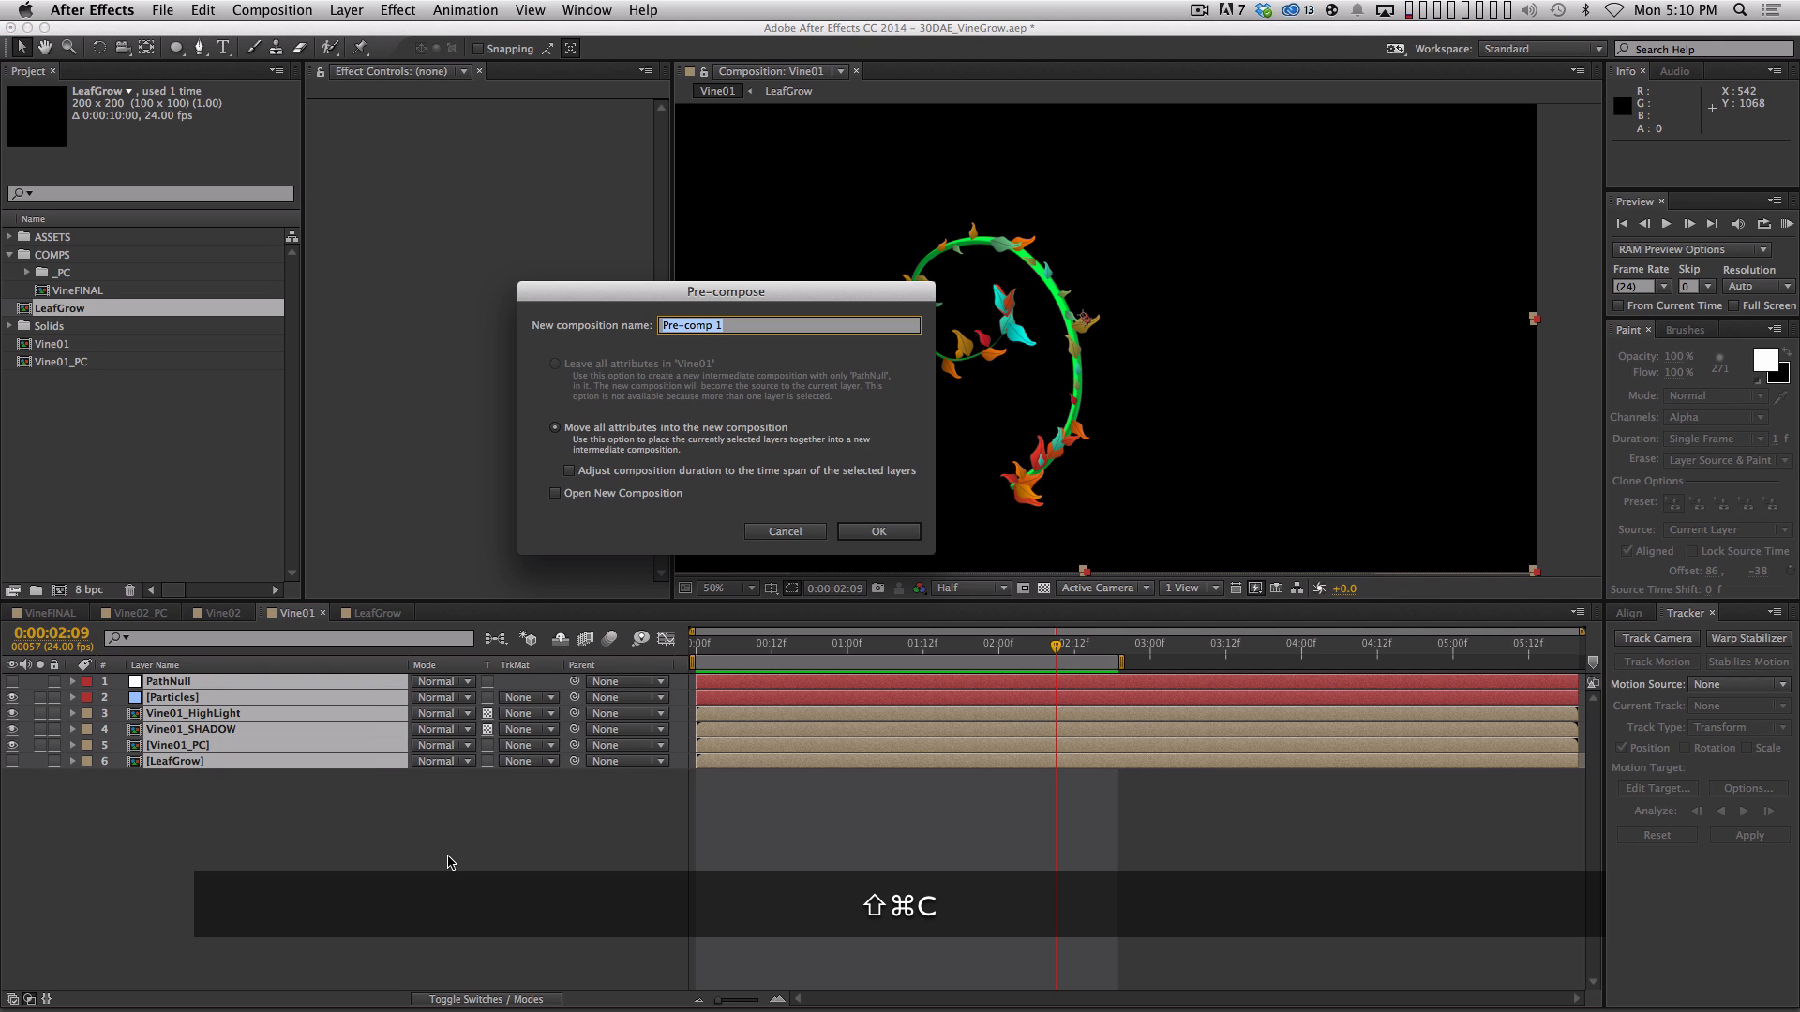
{"action": "type", "text": "Vin"}
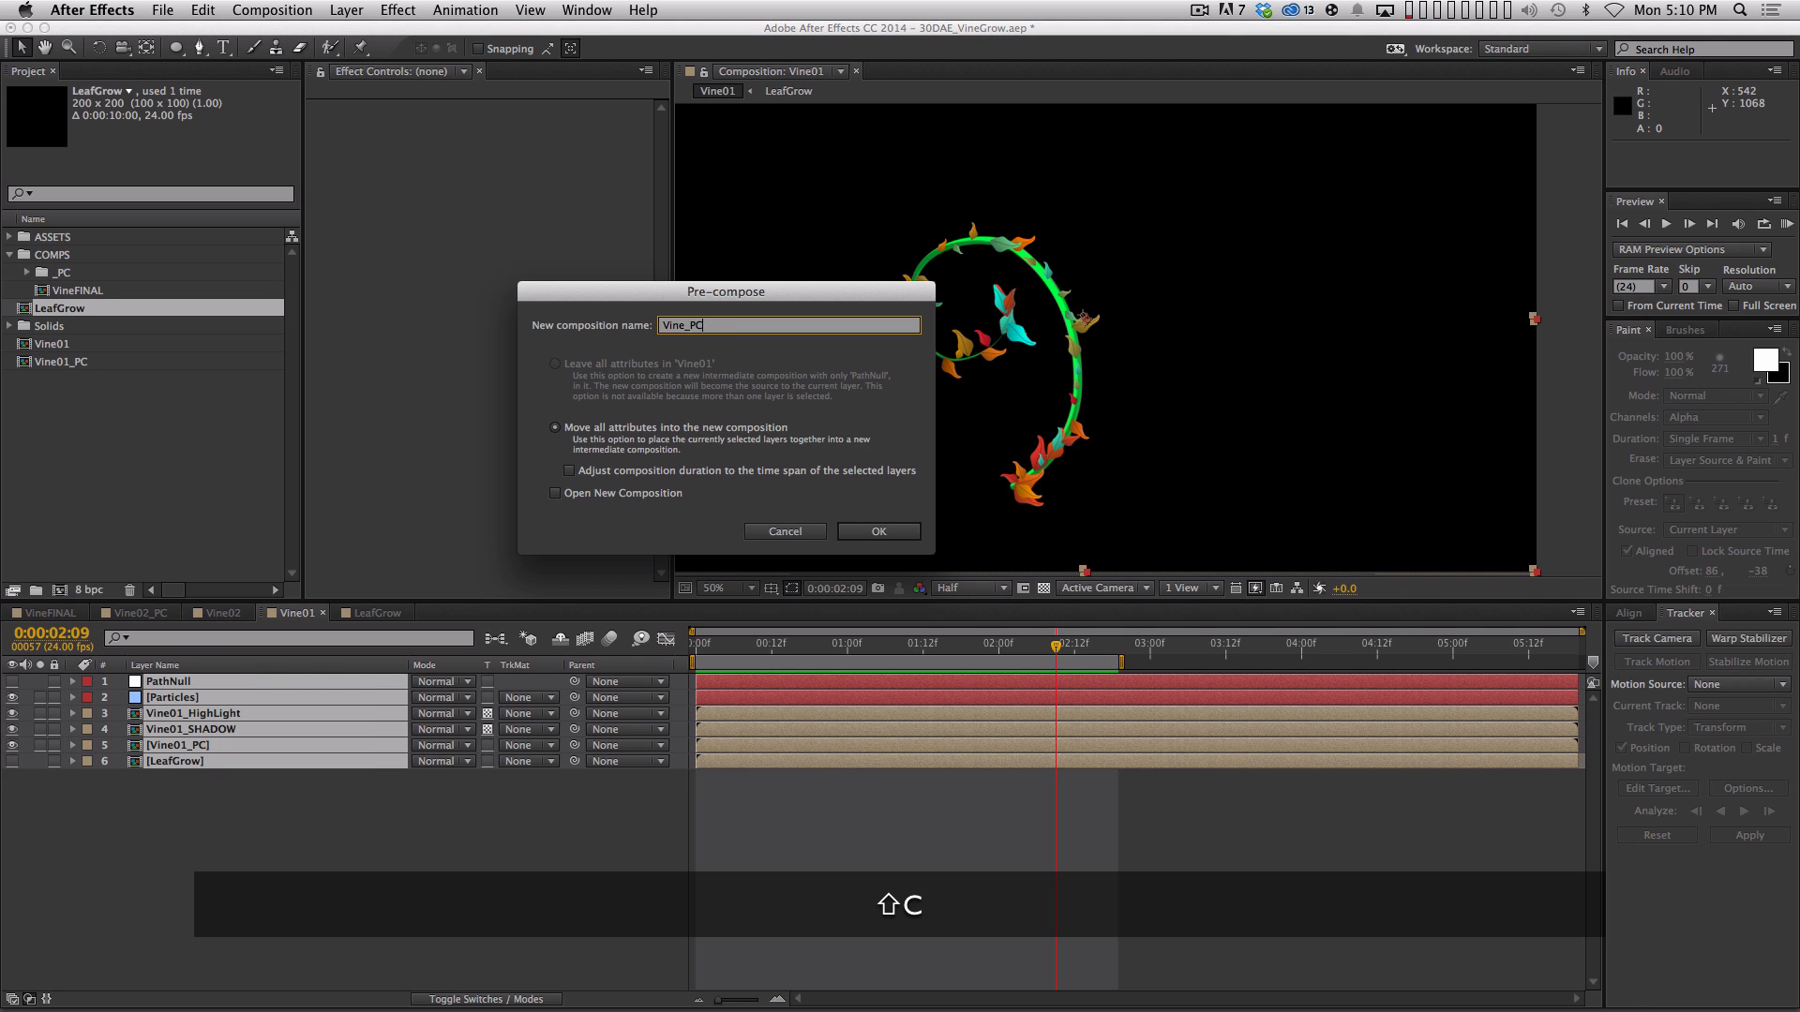
{"action": "type", "text": "e_PC"}
{"action": "key", "text": "Return"}
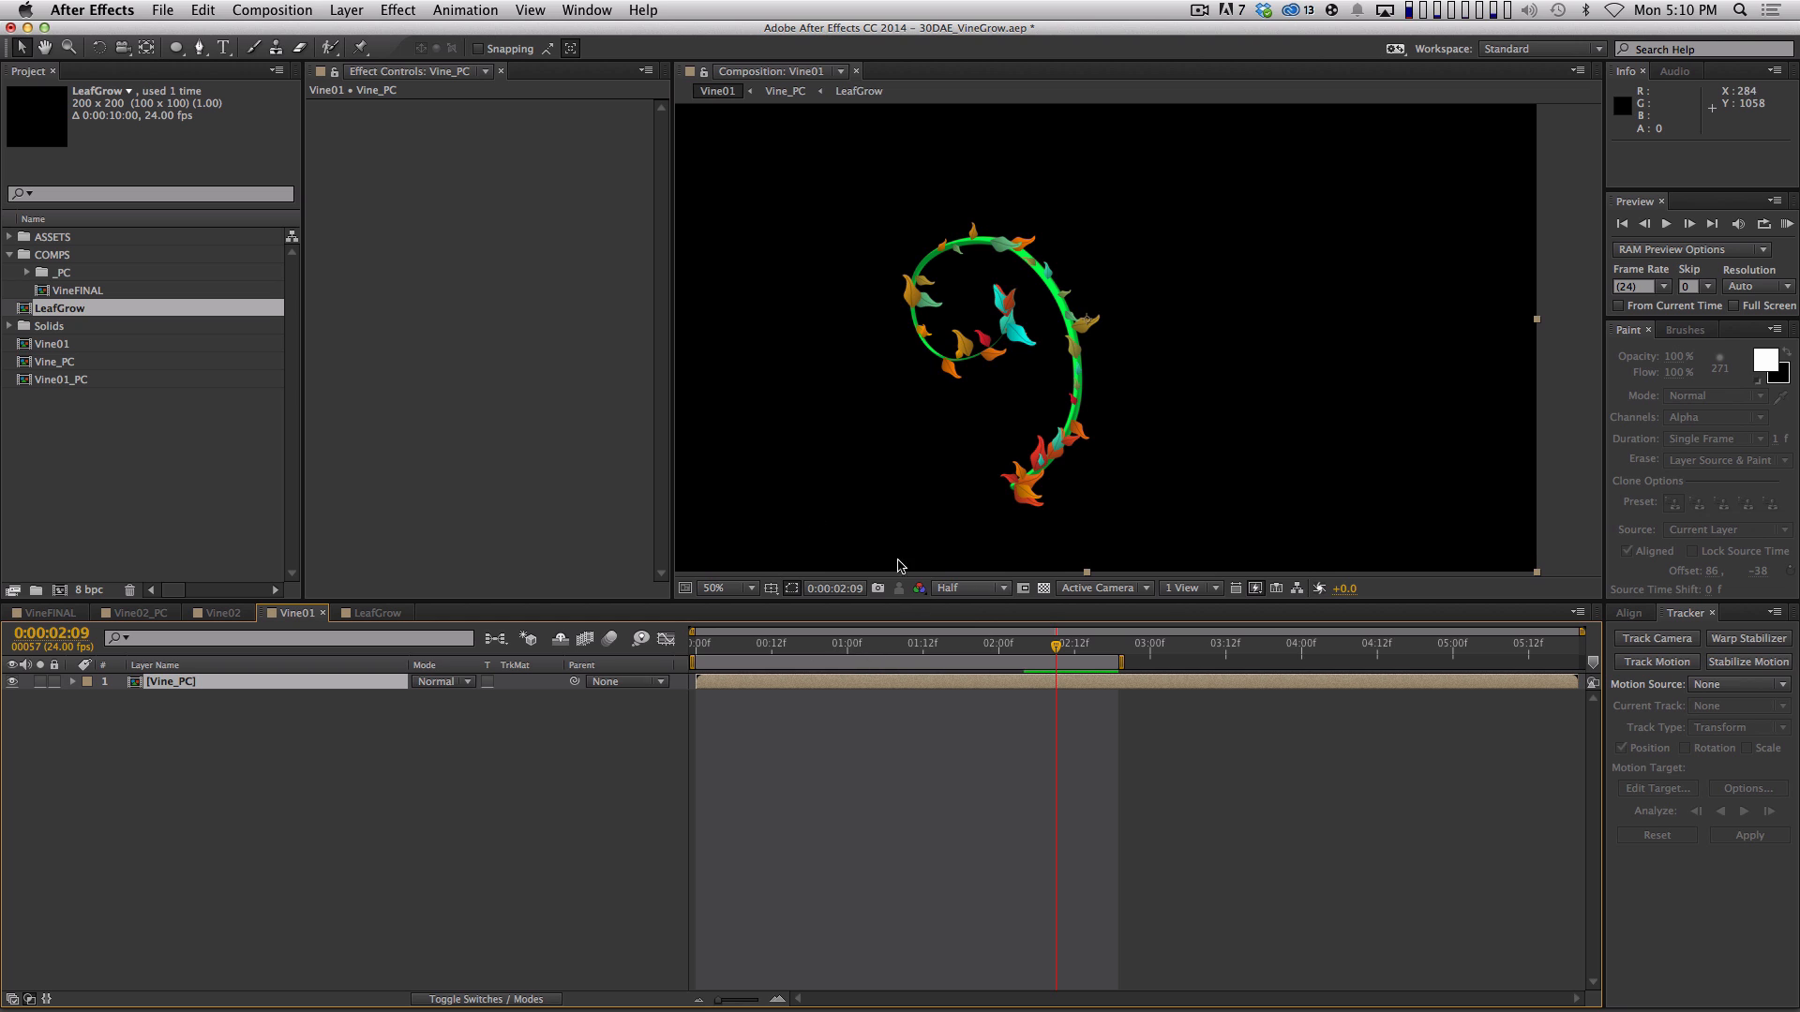
At 0:00:02:10, place four Puppet pins on Vine_PC: at the vine's base, its outer stem, its inner tip leaves and its far curve
{"action": "left_click_drag", "start_coordinate": [731, 651], "coordinate": [1005, 659]}
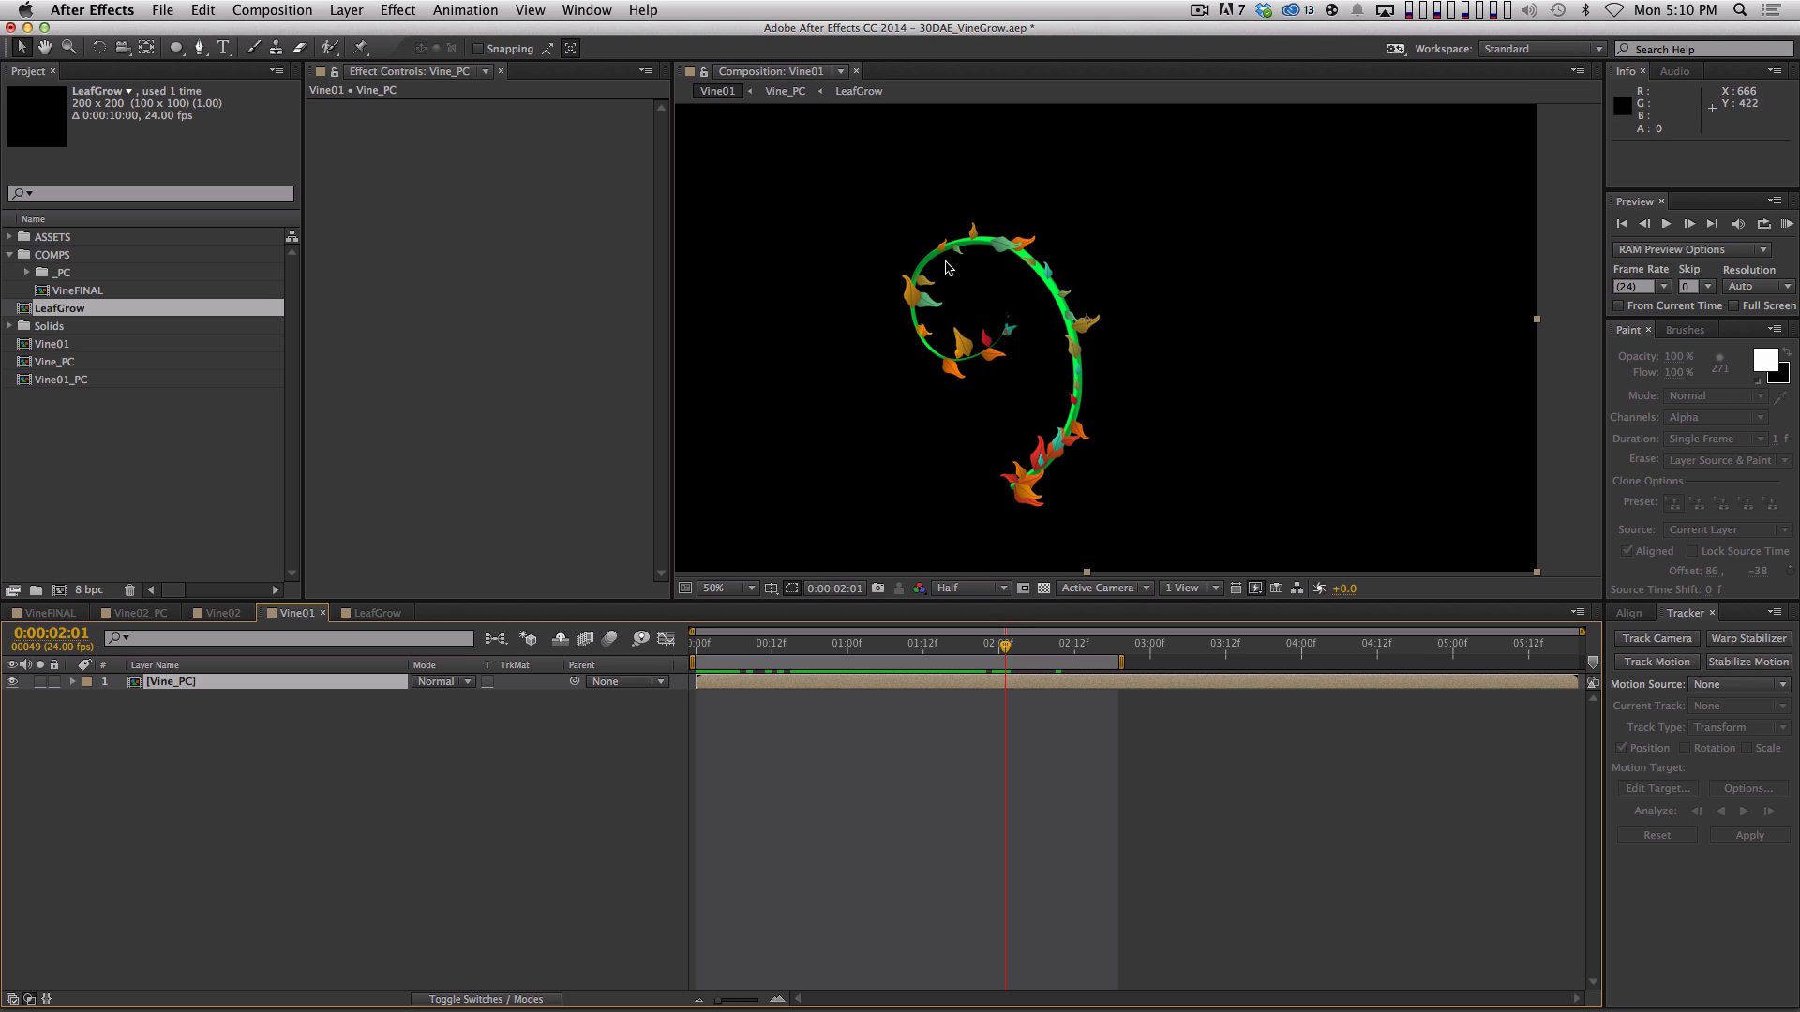
{"action": "left_click_drag", "start_coordinate": [1012, 645], "coordinate": [1062, 646]}
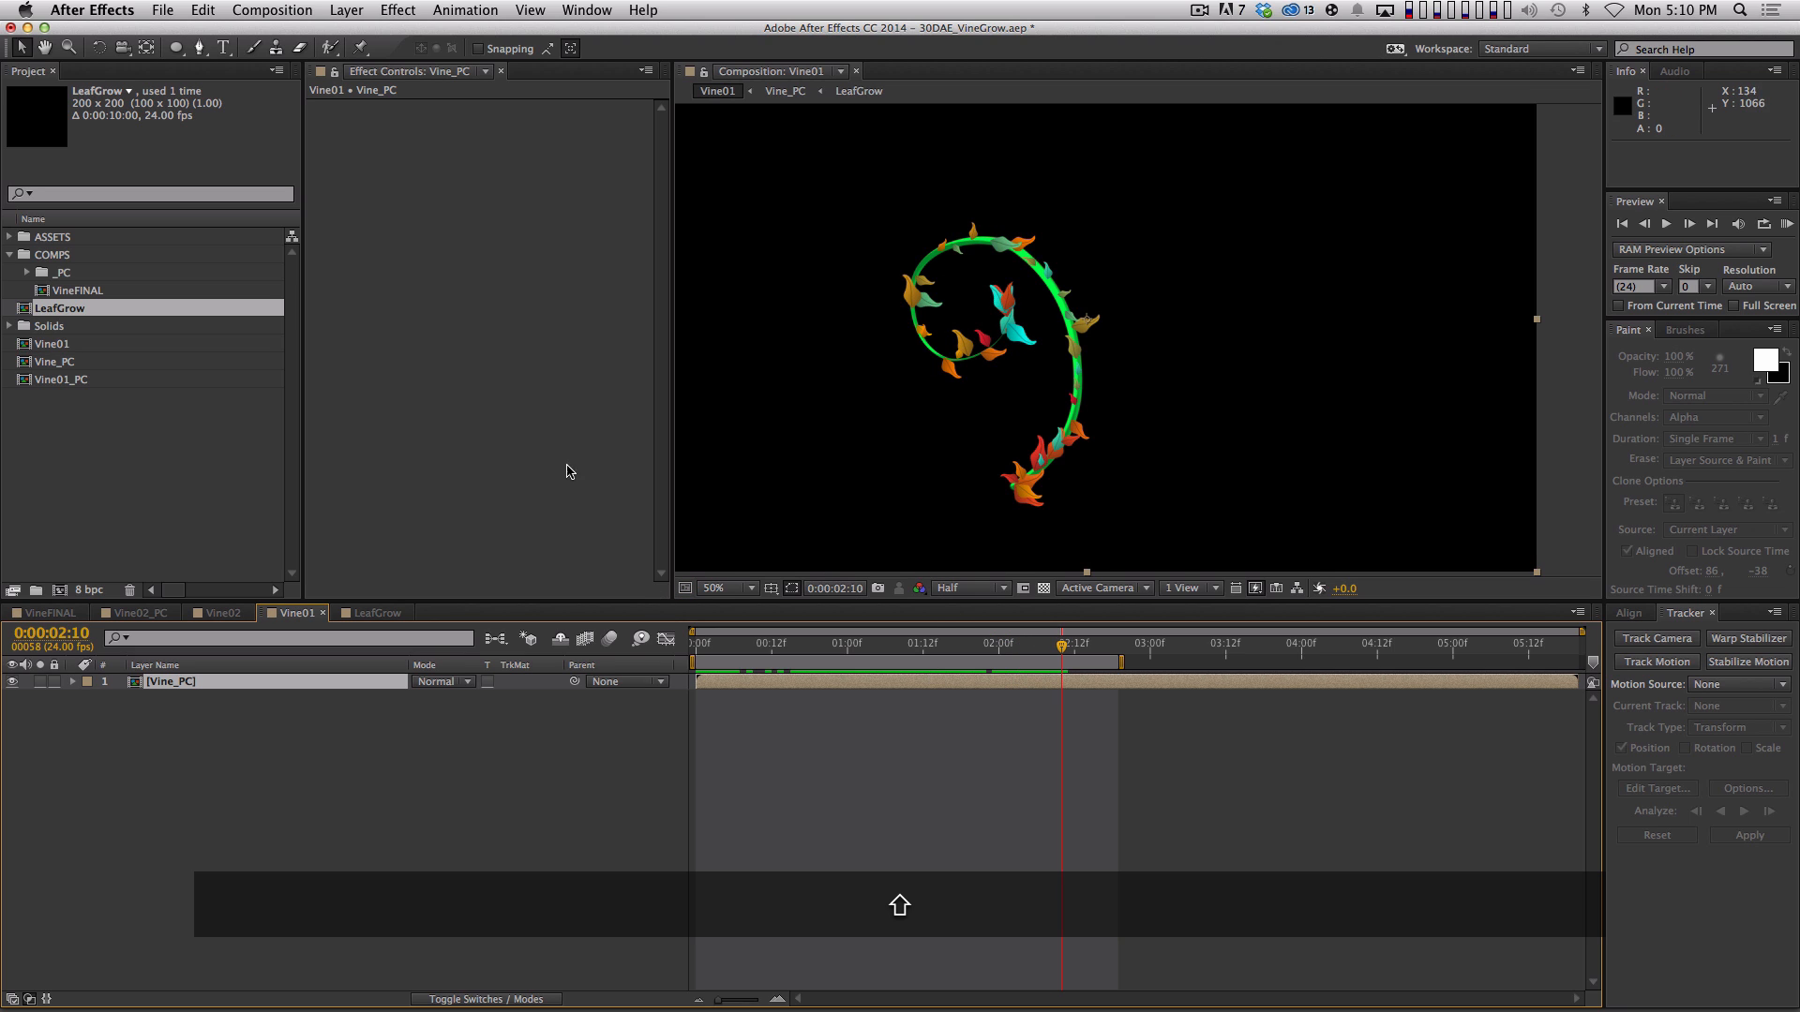
{"action": "left_click", "coordinate": [361, 49]}
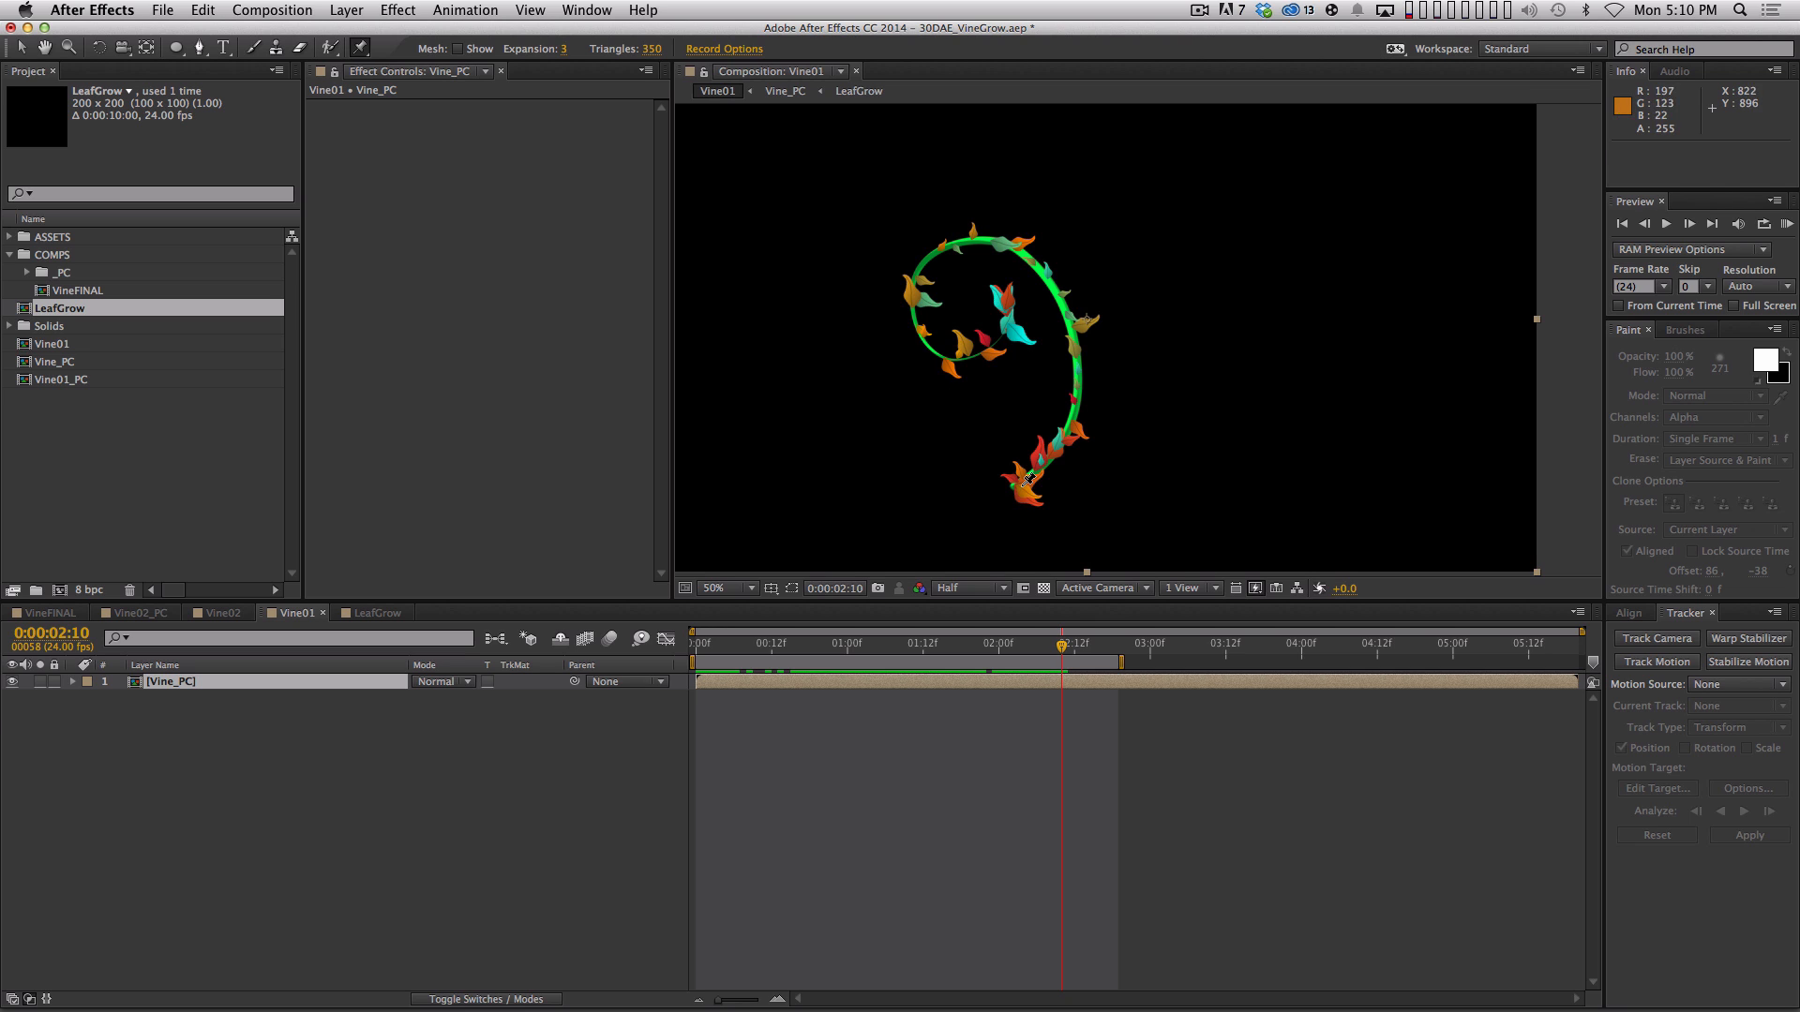
{"action": "left_click", "coordinate": [1021, 484]}
{"action": "left_click", "coordinate": [1066, 320]}
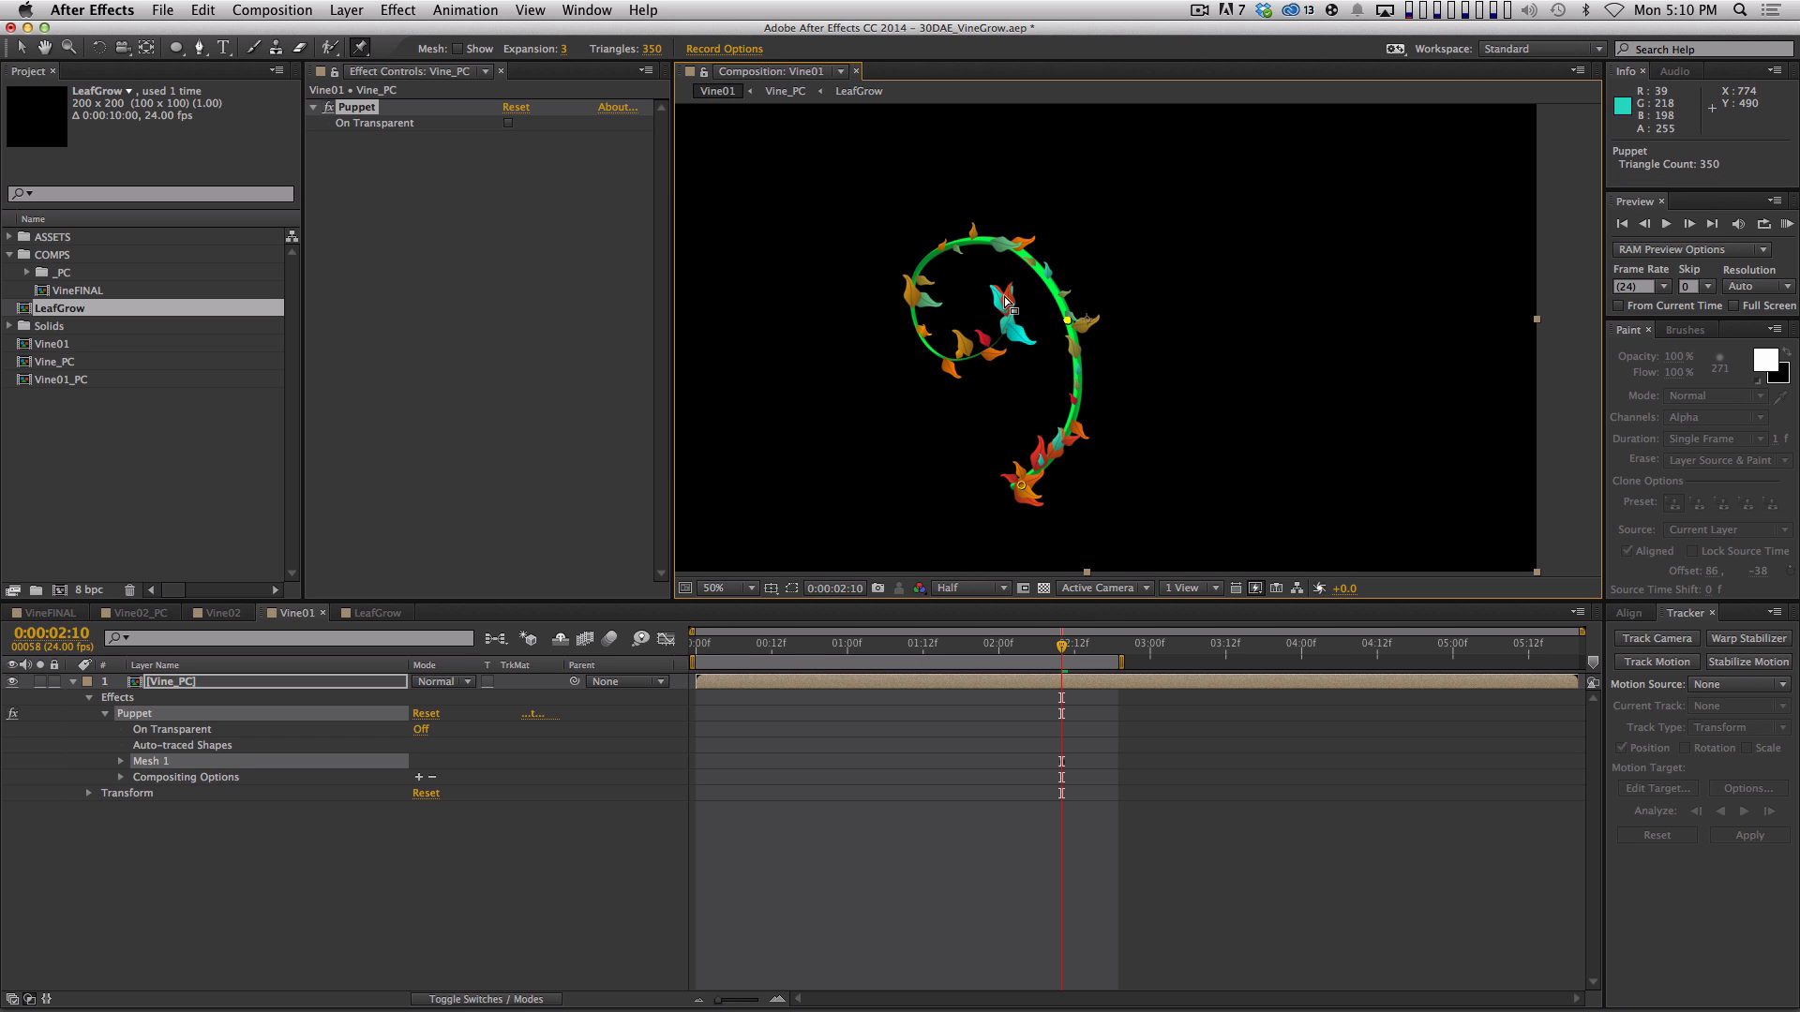
{"action": "left_click", "coordinate": [1005, 320]}
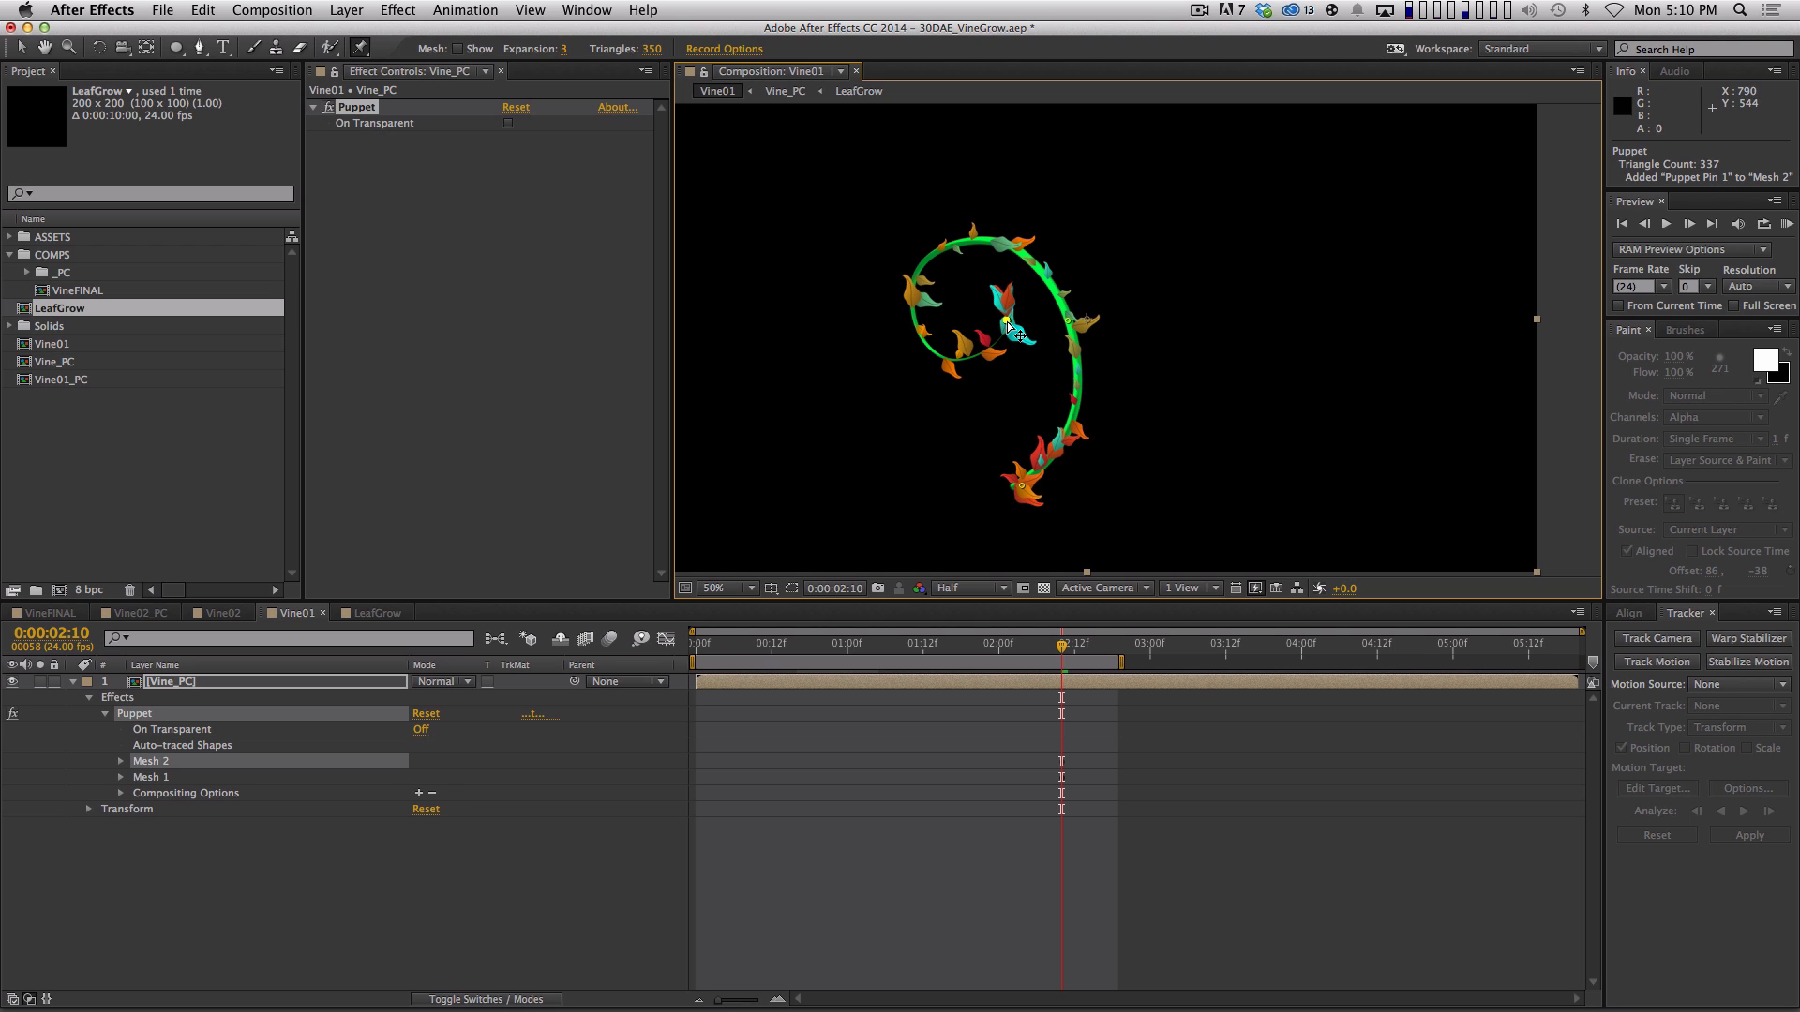
{"action": "left_click", "coordinate": [911, 303]}
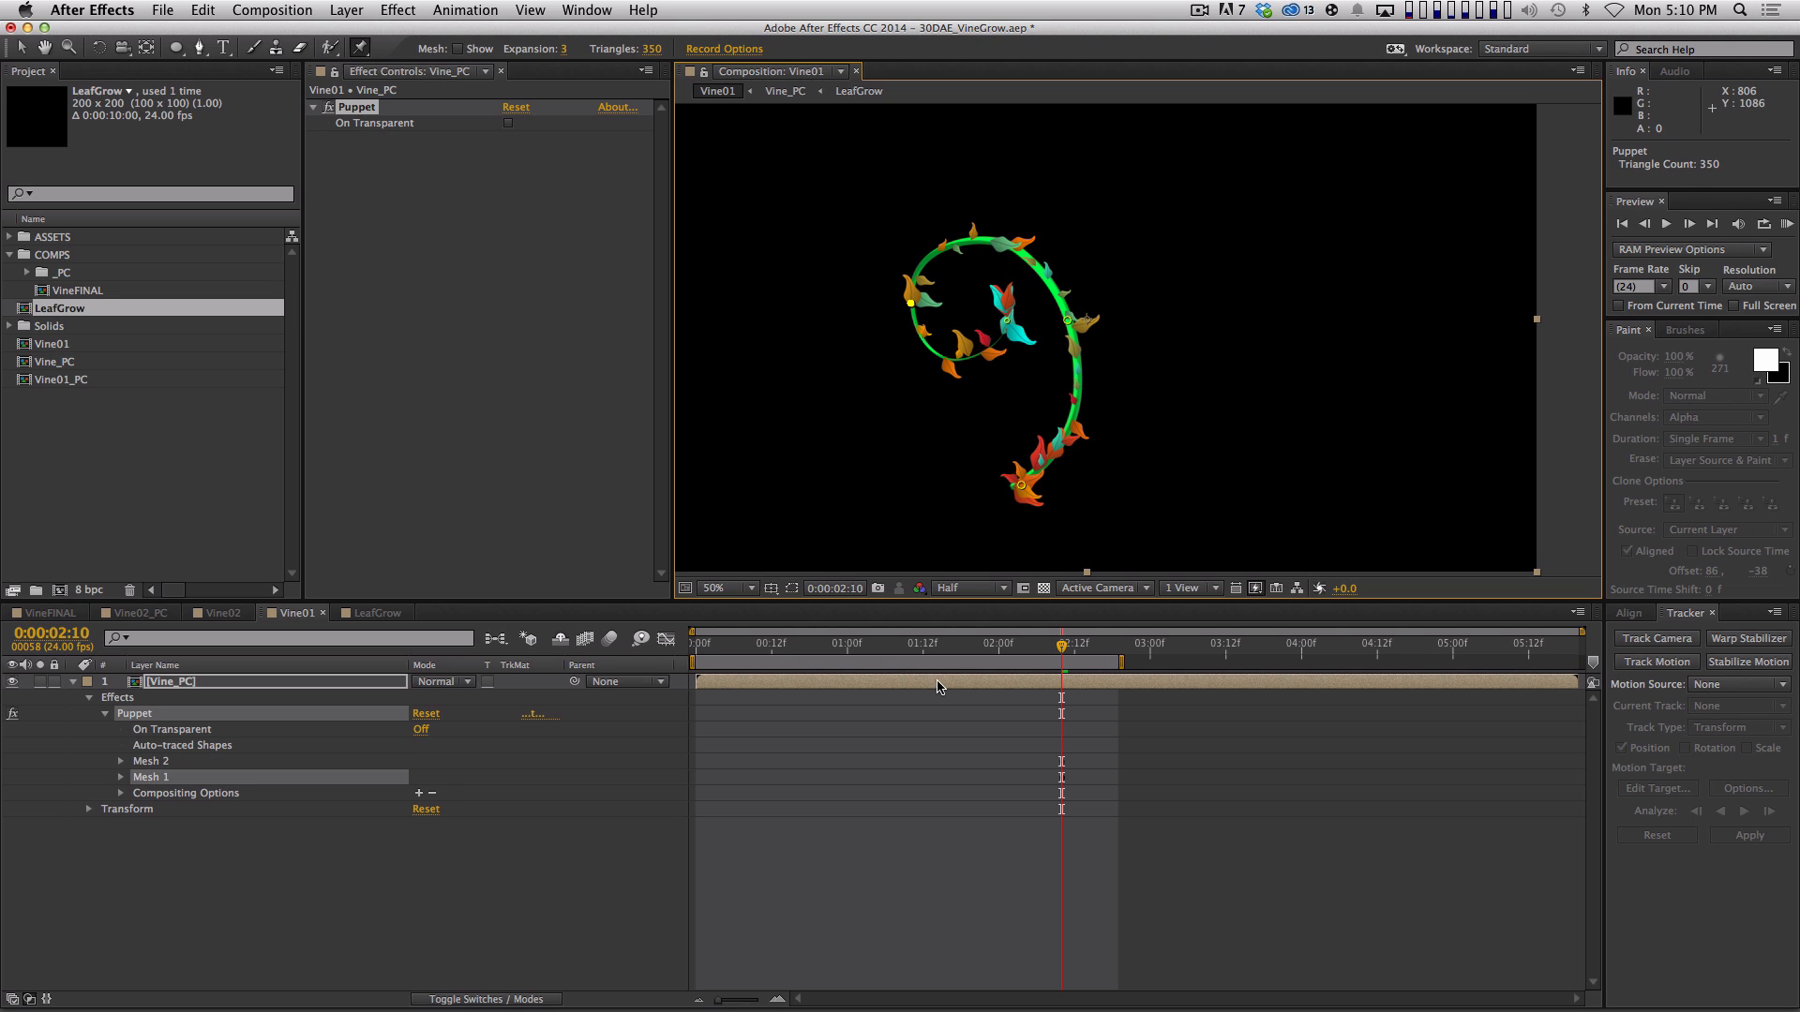
Reveal Vine_PC's pin keyframes and, at 0:00:01:02, raise the far-curve pin to 598, 458, the inner-tip pin to 796, 518, and the outer-stem pin slightly
{"action": "key", "text": "u"}
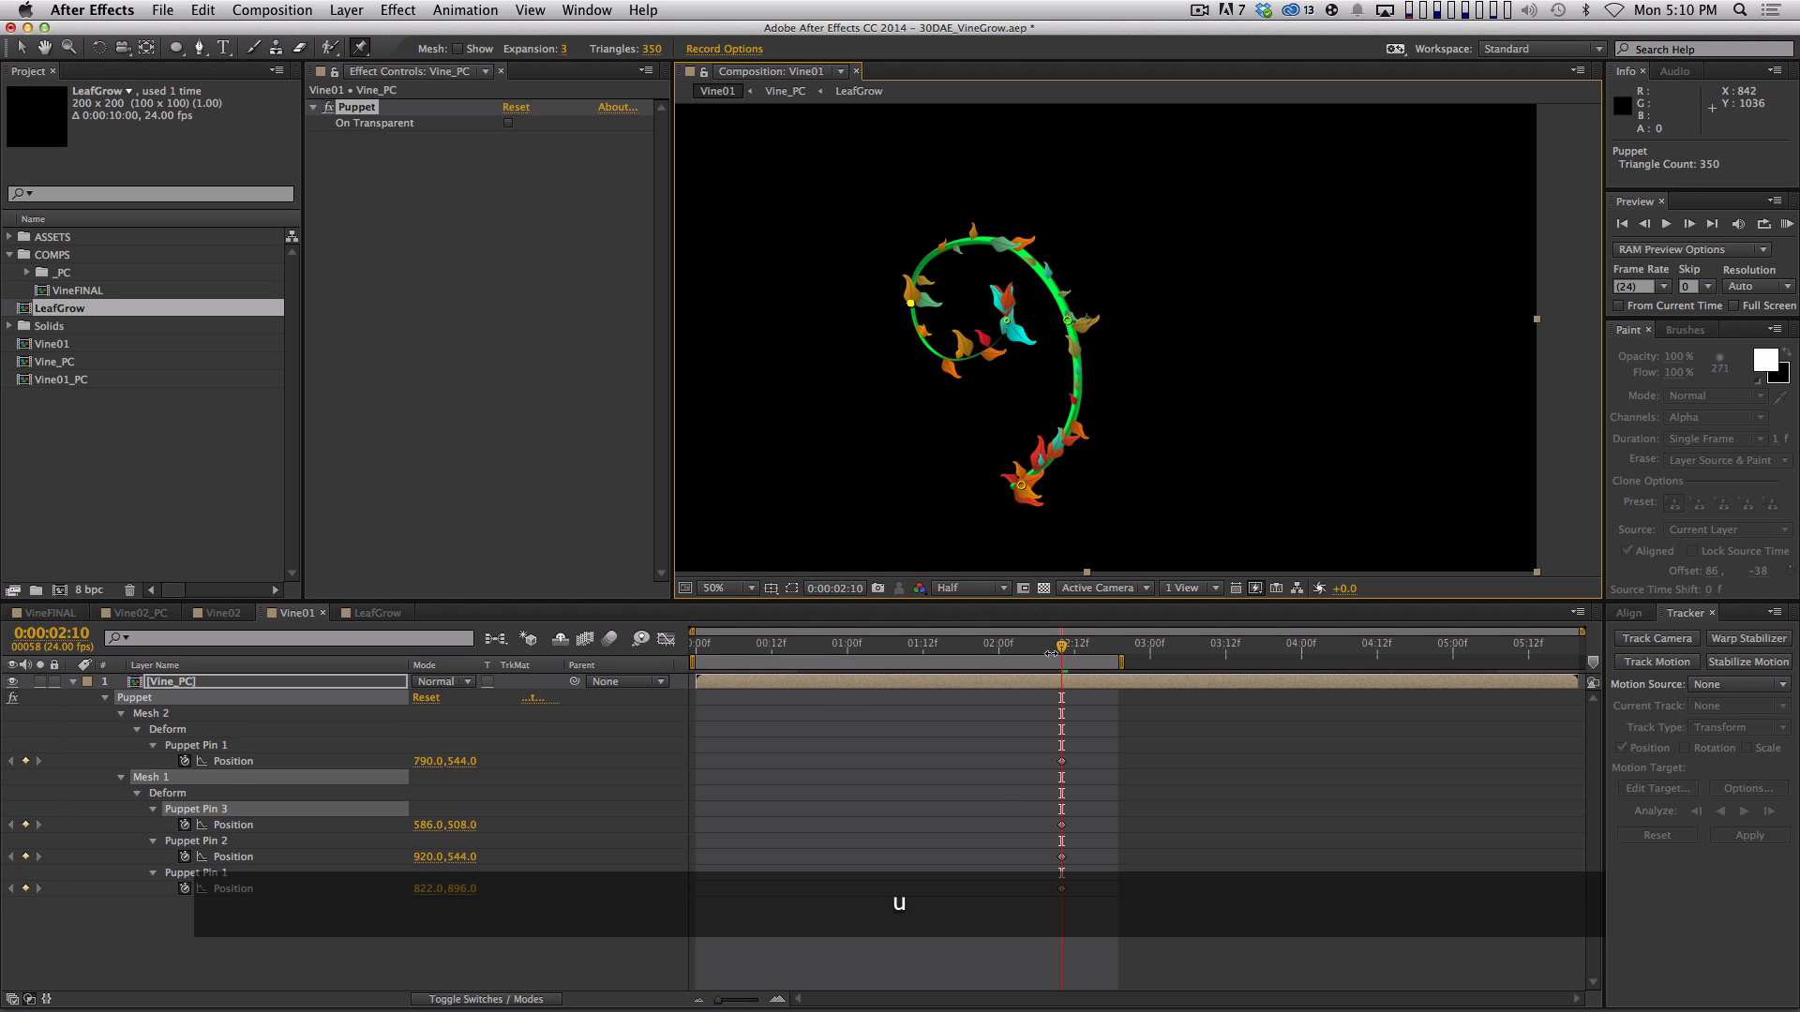
{"action": "mouse_move", "coordinate": [1062, 645]}
{"action": "left_mouse_down"}
{"action": "mouse_move", "coordinate": [965, 647]}
{"action": "mouse_move", "coordinate": [1096, 645]}
{"action": "mouse_move", "coordinate": [1056, 647]}
{"action": "left_mouse_up"}
{"action": "key", "text": "shift"}
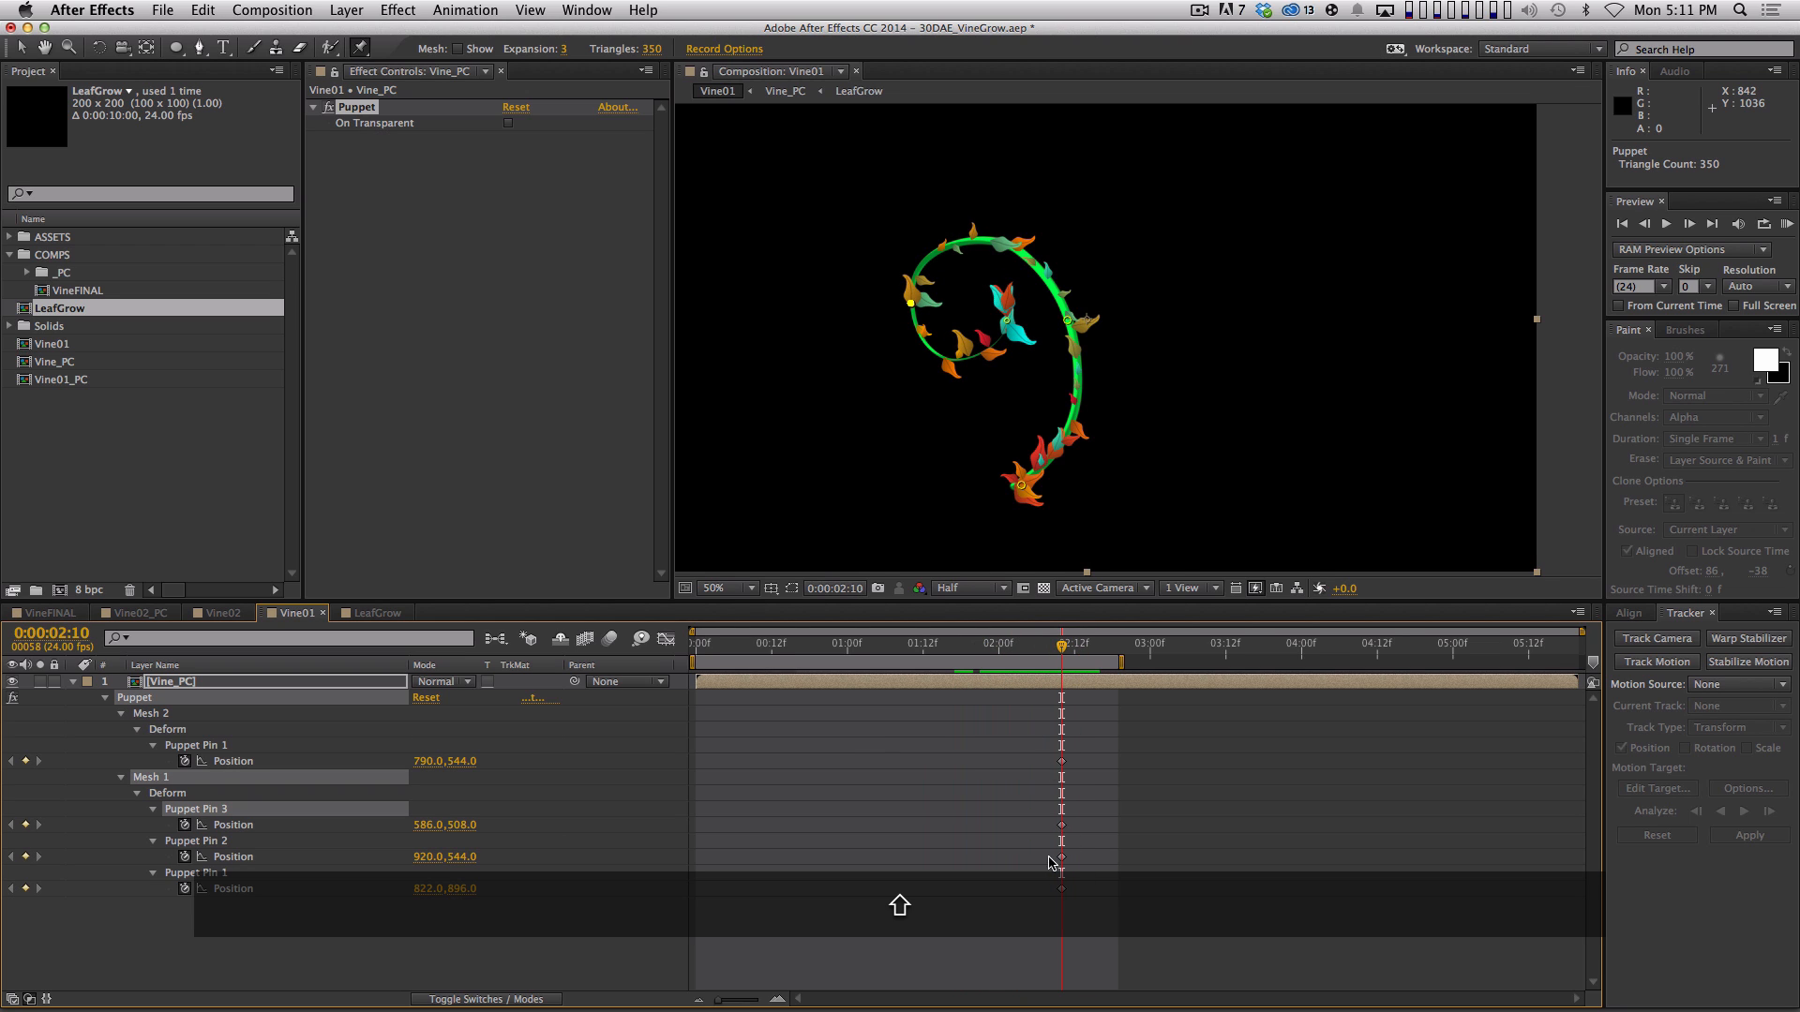
{"action": "left_click_drag", "start_coordinate": [1062, 645], "coordinate": [860, 649]}
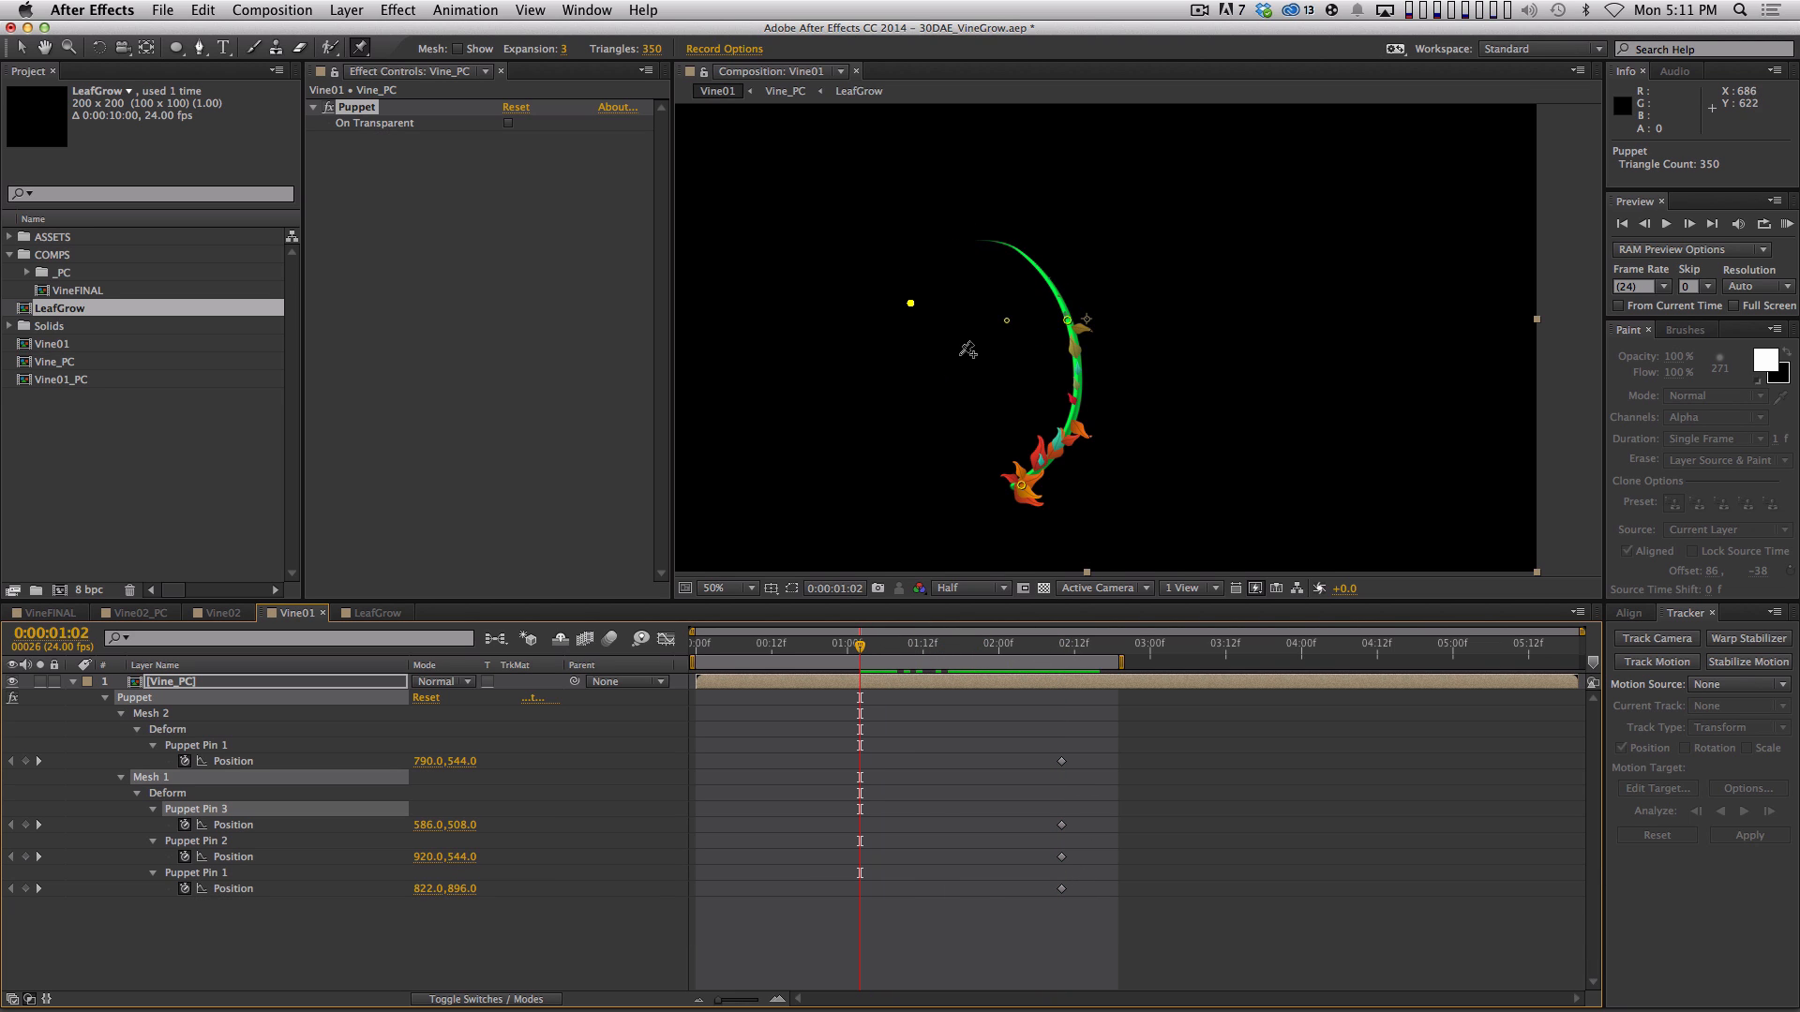
{"action": "left_click_drag", "start_coordinate": [1007, 326], "coordinate": [915, 283]}
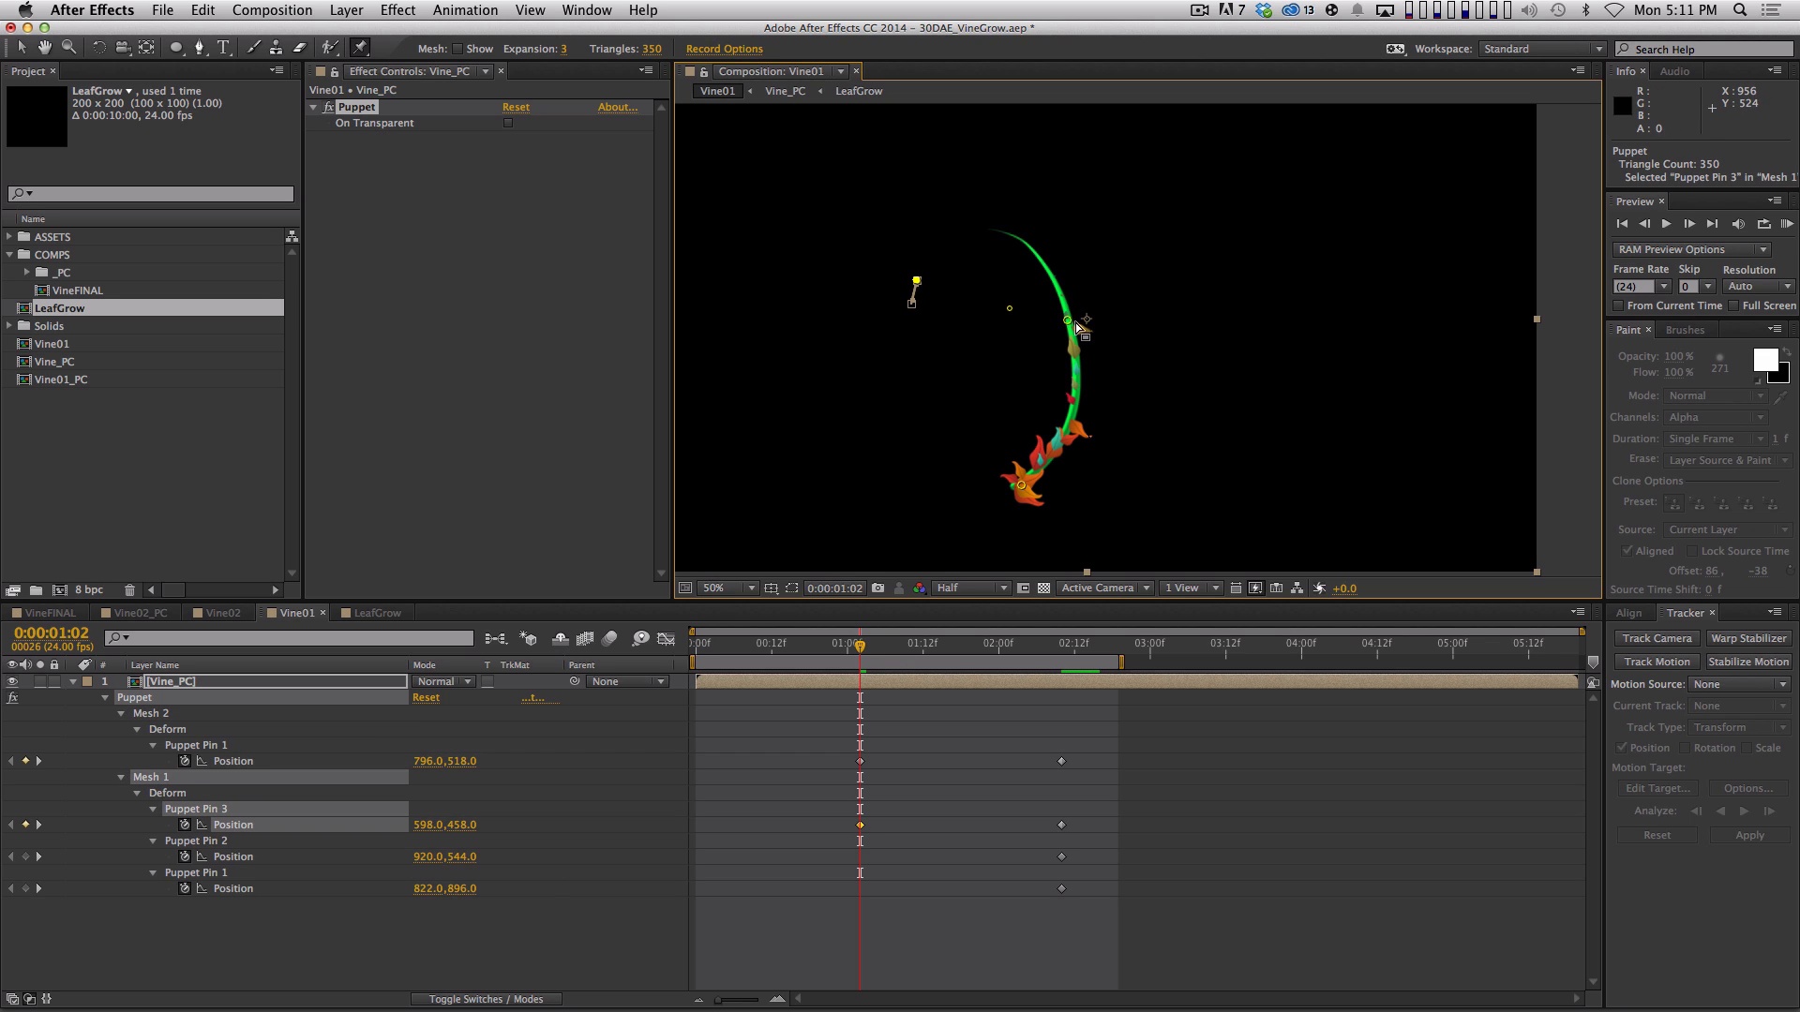
{"action": "left_click_drag", "start_coordinate": [1068, 321], "coordinate": [1070, 318]}
At 0:00:00:11, pose the far-curve pin at 618, 428, inner-tip pin at 808, 494 and outer-stem pin at 944, 534, then shift these keyframes to 0:00:00:00
{"action": "left_click_drag", "start_coordinate": [865, 647], "coordinate": [766, 647]}
{"action": "left_click_drag", "start_coordinate": [917, 283], "coordinate": [926, 268]}
{"action": "left_click_drag", "start_coordinate": [1009, 310], "coordinate": [1079, 315]}
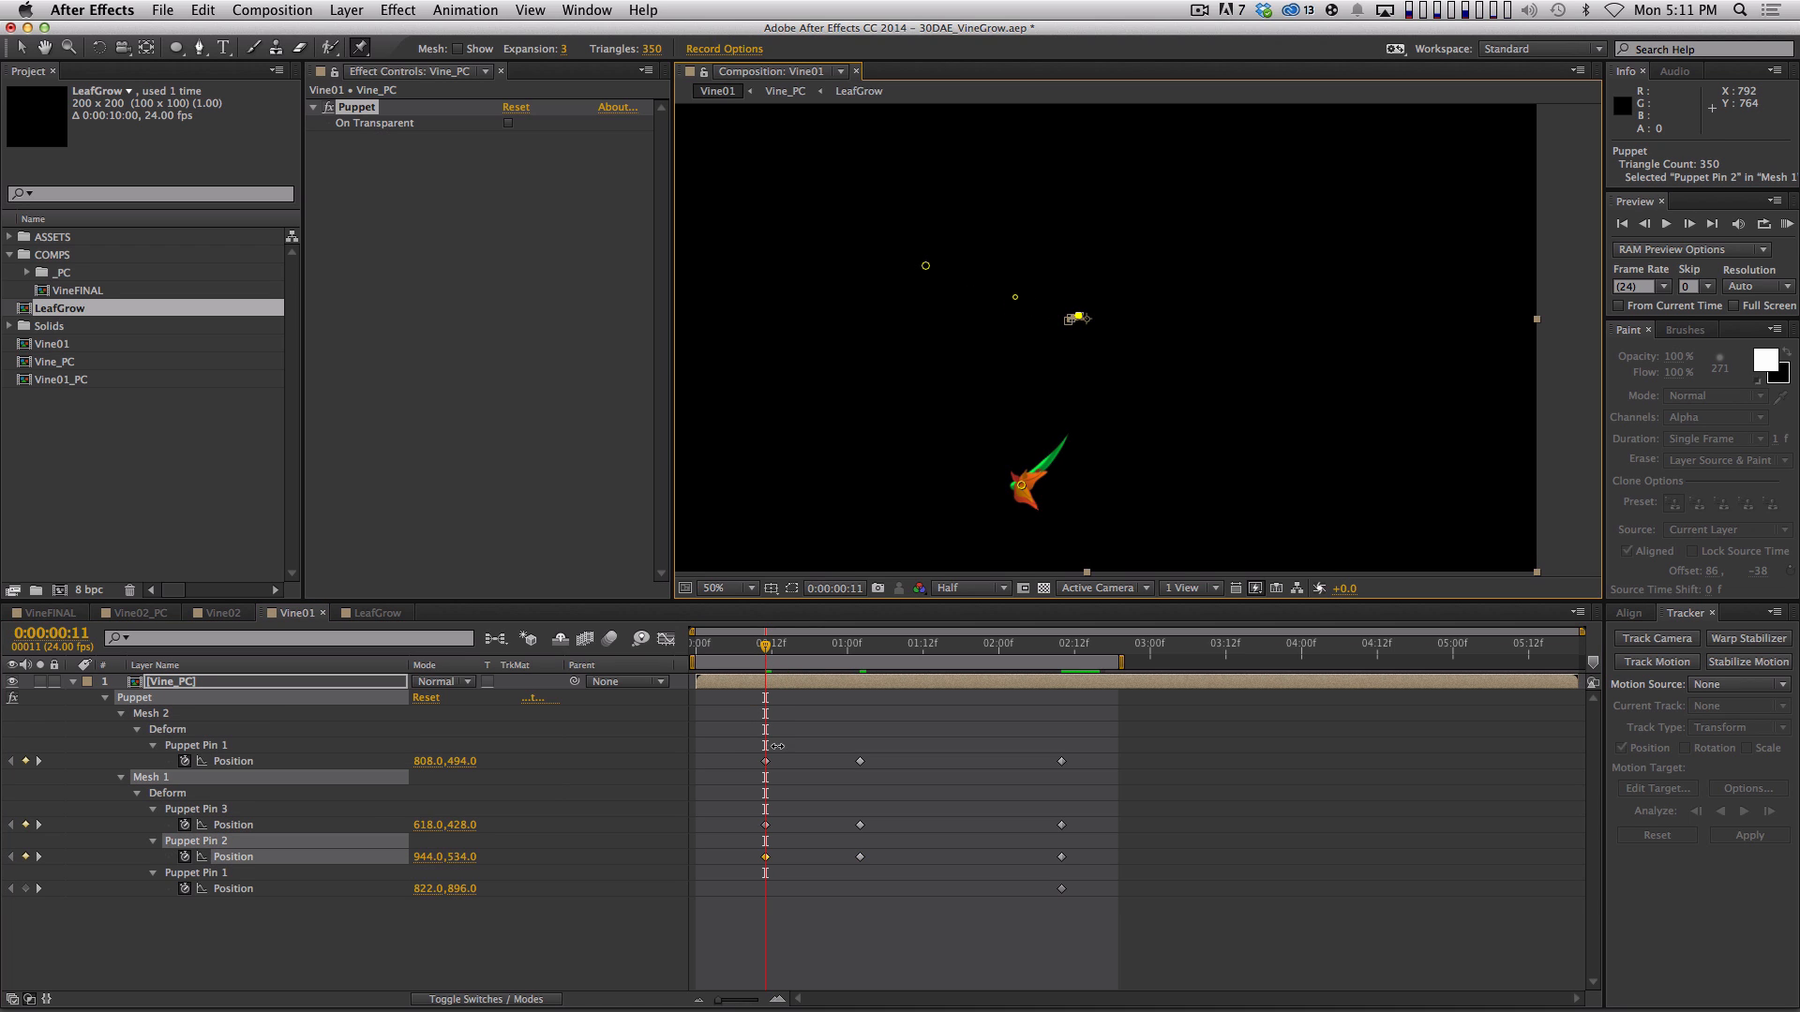
{"action": "left_click_drag", "start_coordinate": [736, 748], "coordinate": [804, 943]}
{"action": "left_click_drag", "start_coordinate": [767, 862], "coordinate": [704, 860]}
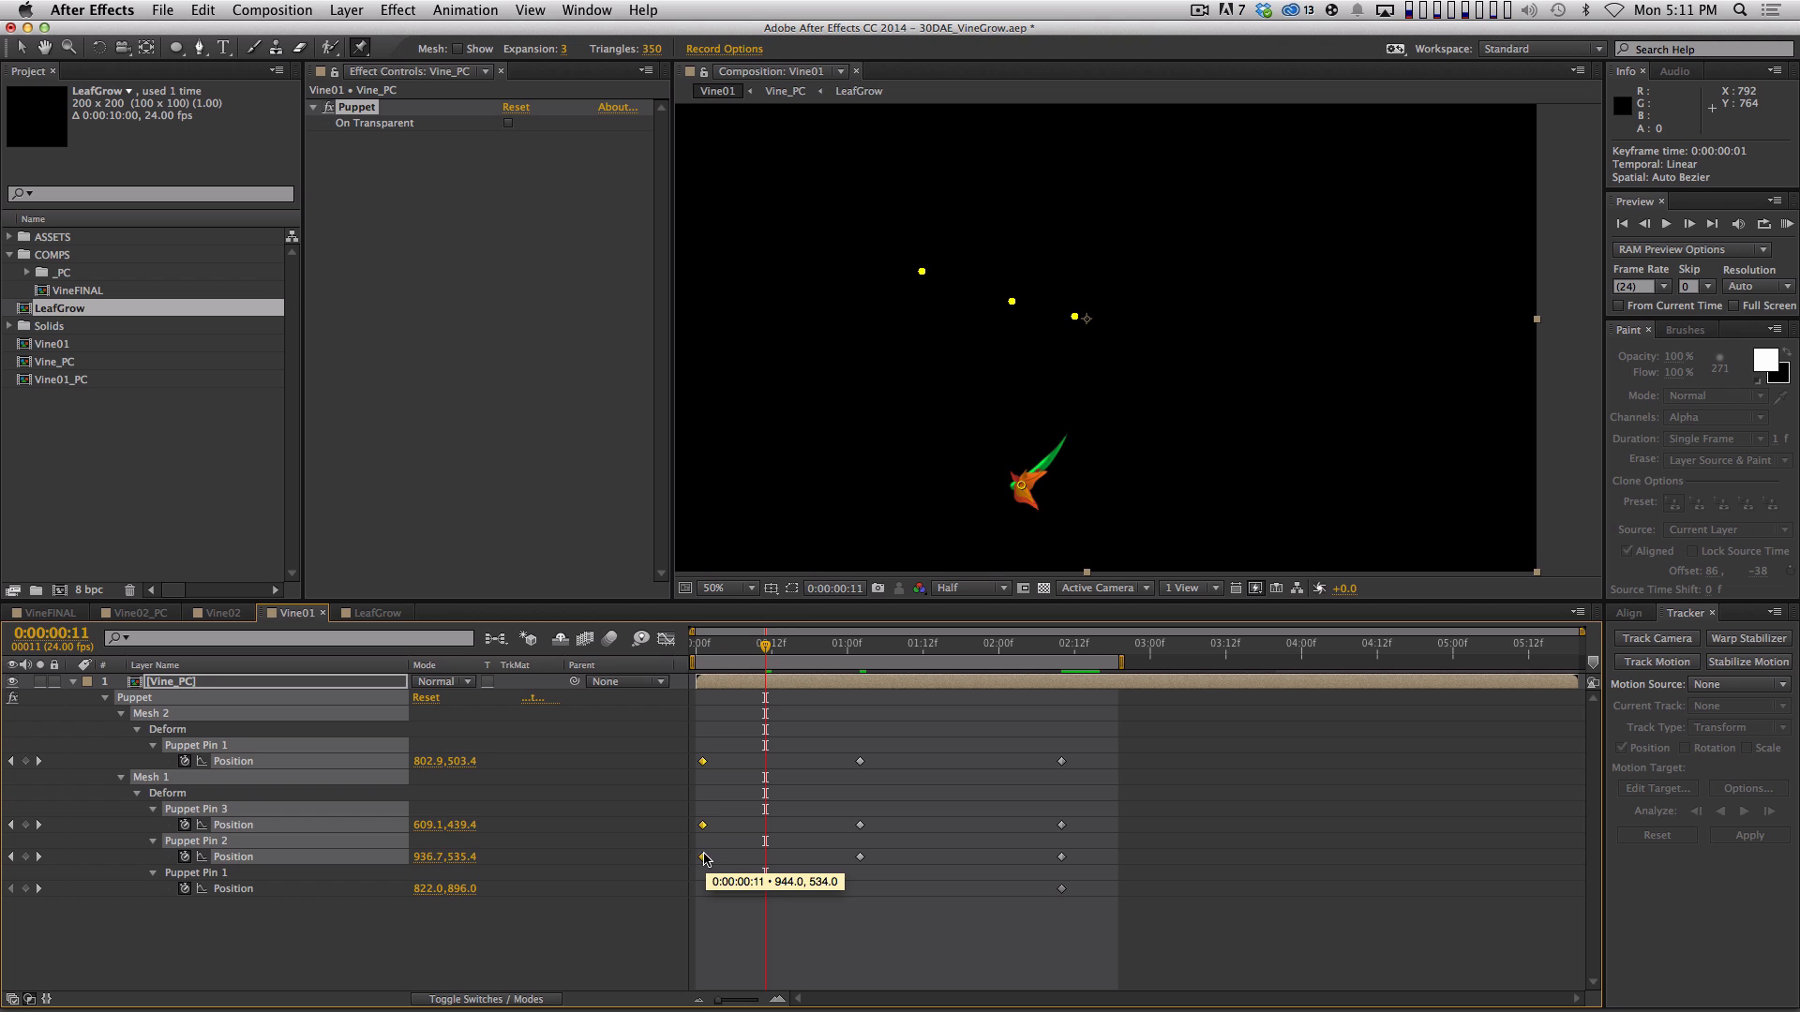
Add position keyframes for all four Puppet pins at 0:00:02:20 and extend the work area to 0:00:03:11
{"action": "left_click_drag", "start_coordinate": [699, 645], "coordinate": [1062, 677]}
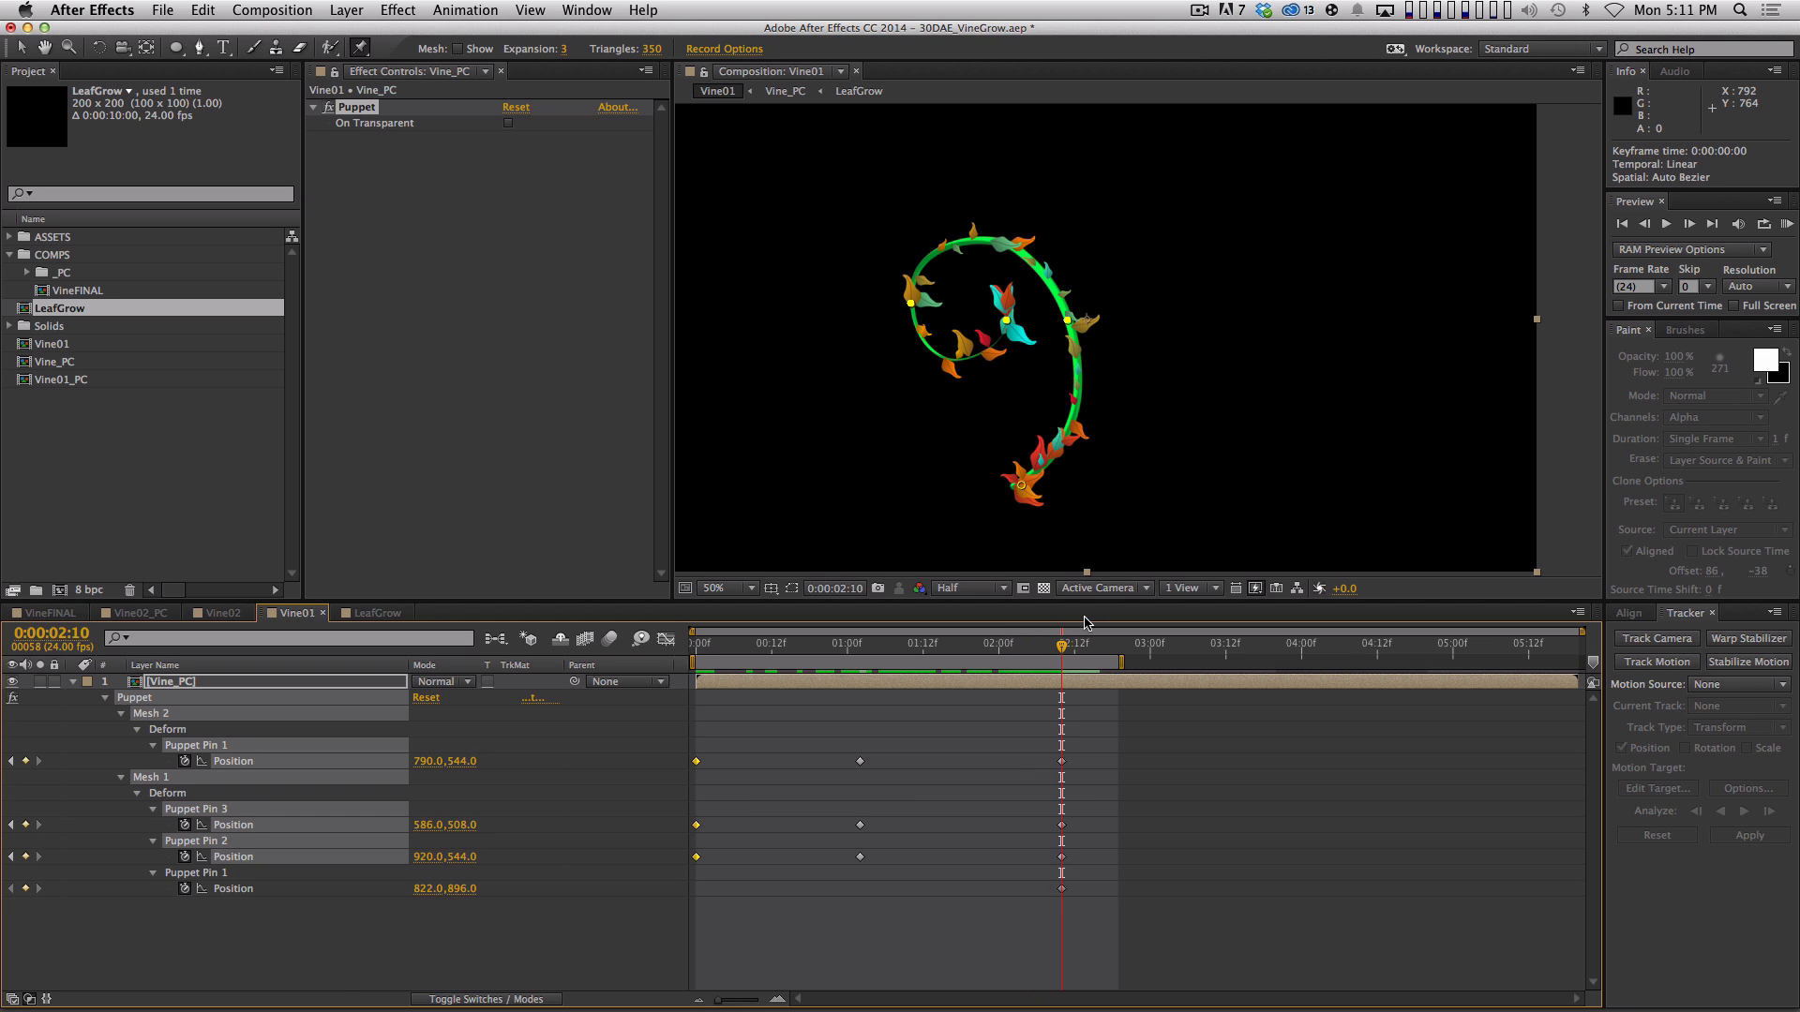
{"action": "key", "text": "shift+Page_Down"}
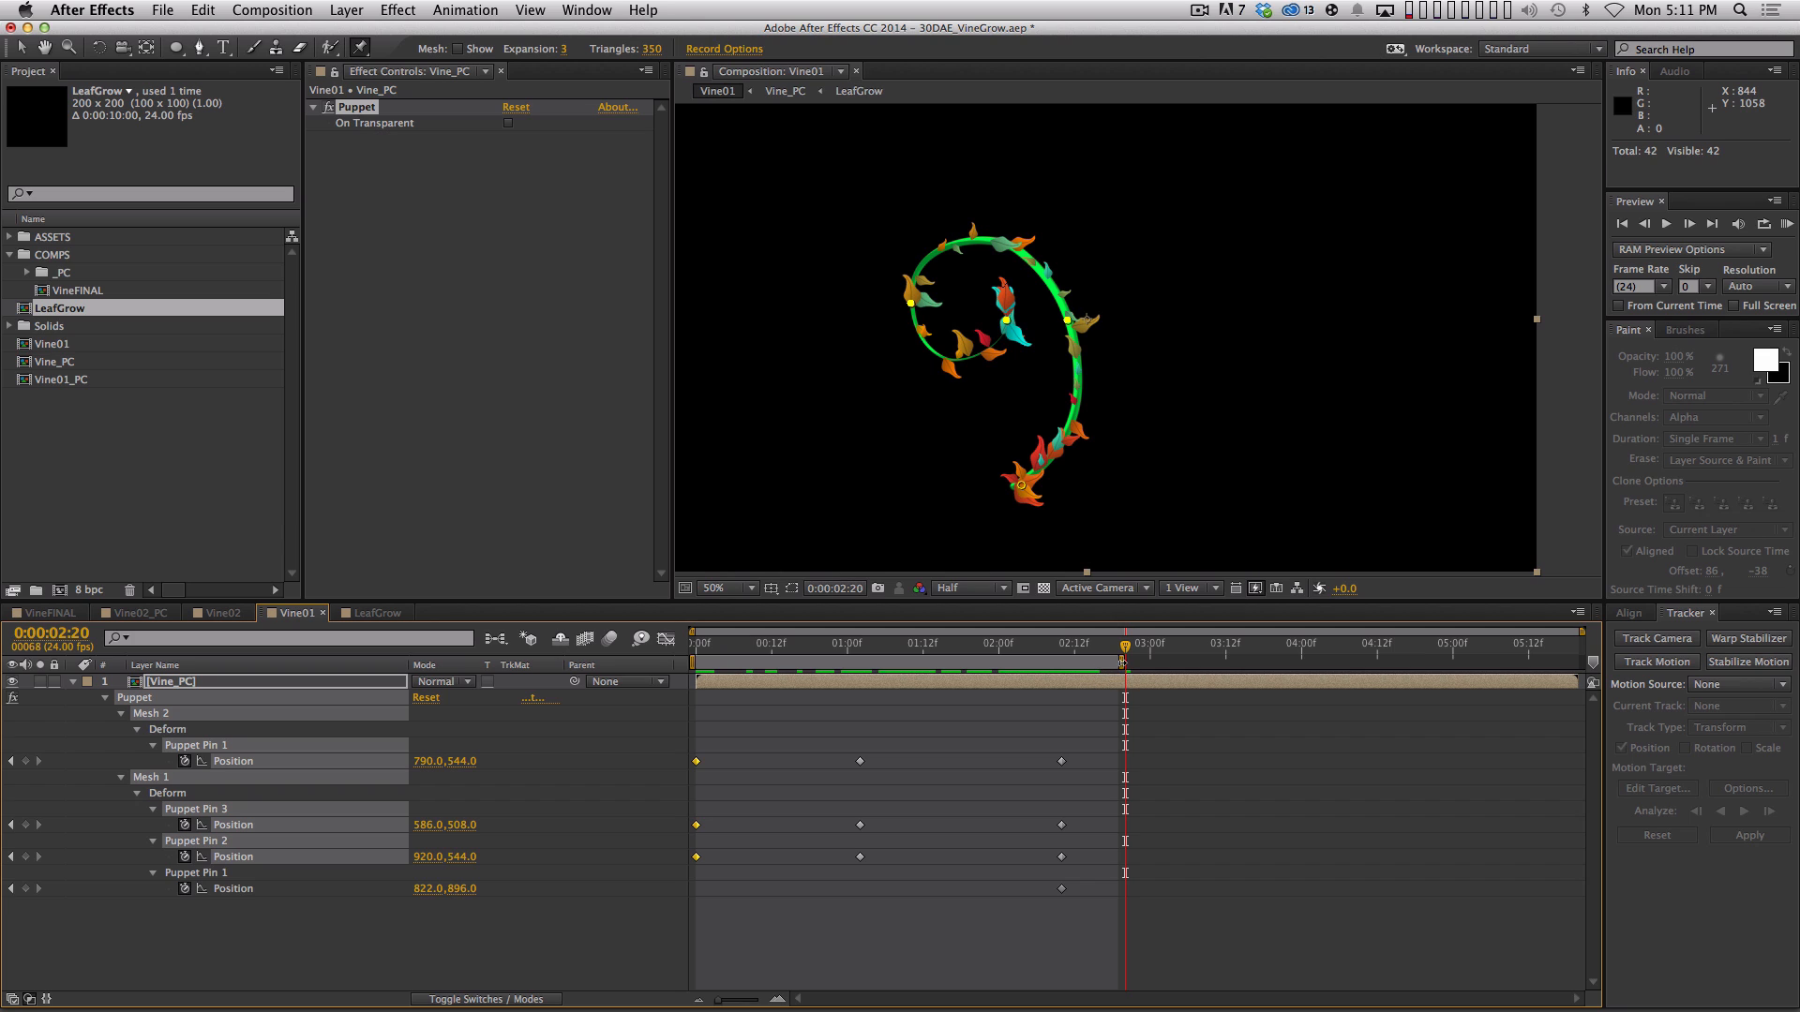
{"action": "left_click_drag", "start_coordinate": [1122, 661], "coordinate": [1227, 661]}
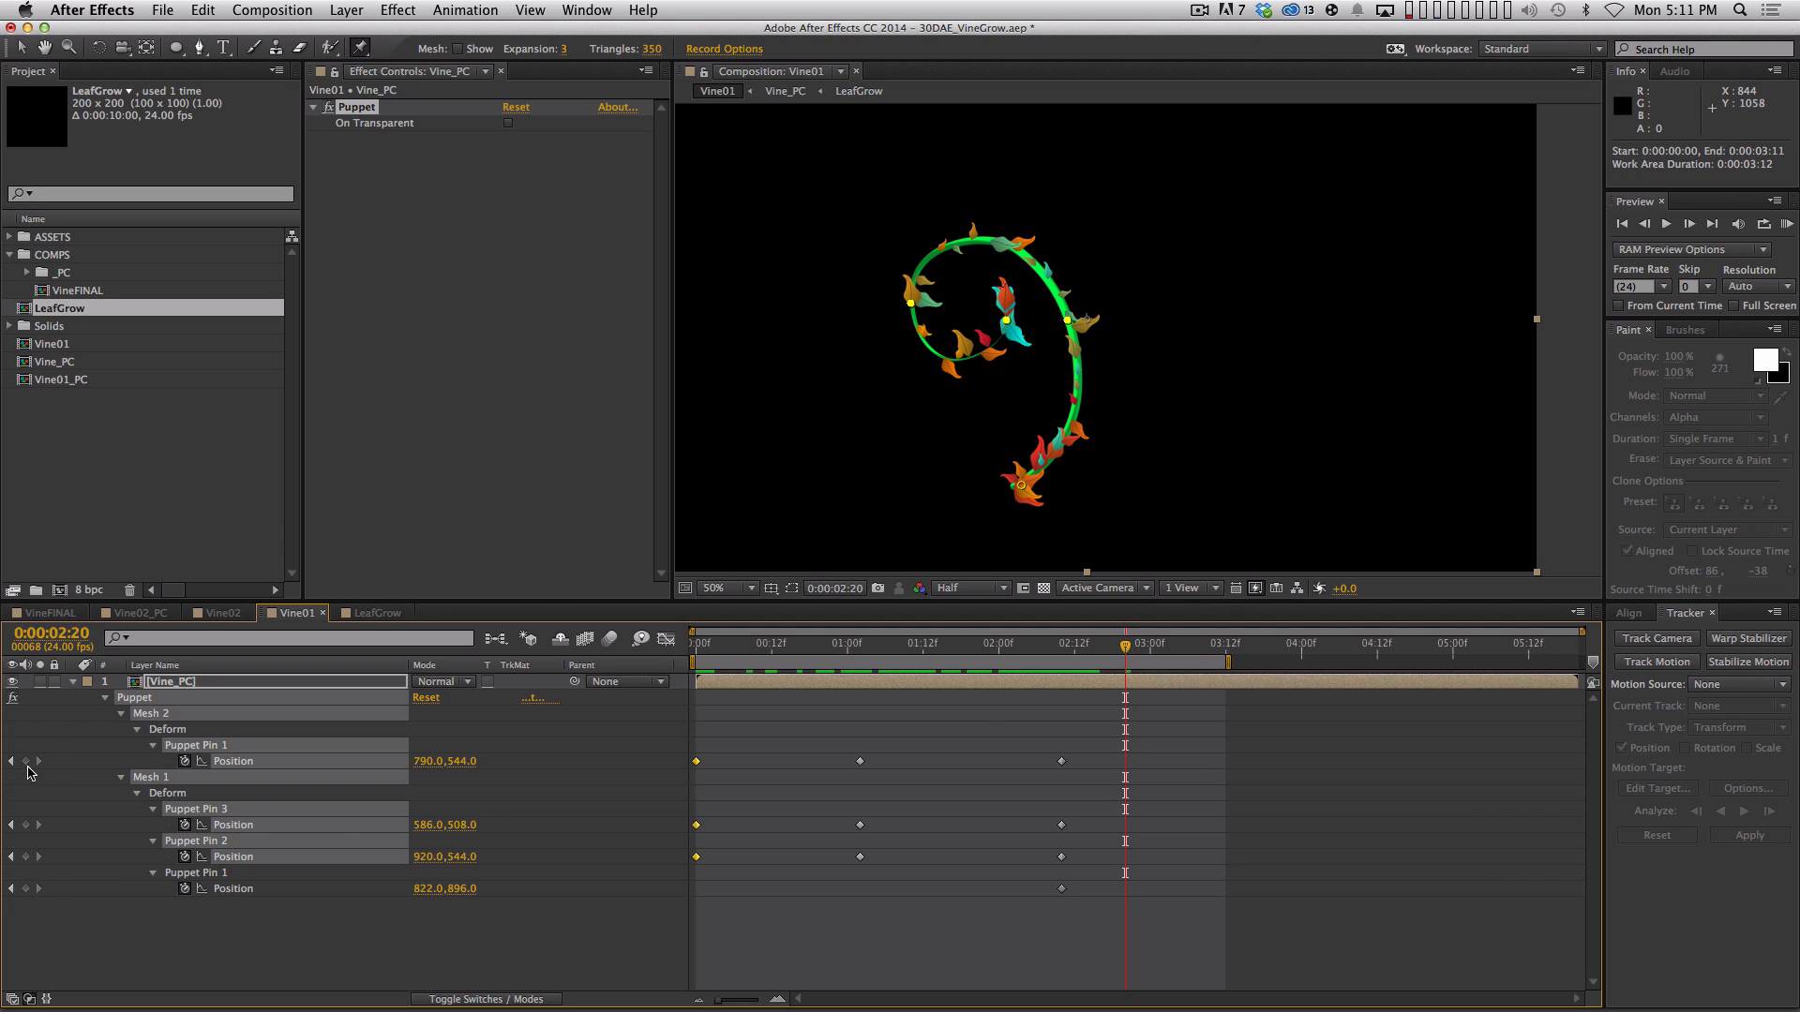
{"action": "left_click", "coordinate": [123, 864]}
{"action": "left_click", "coordinate": [26, 825]}
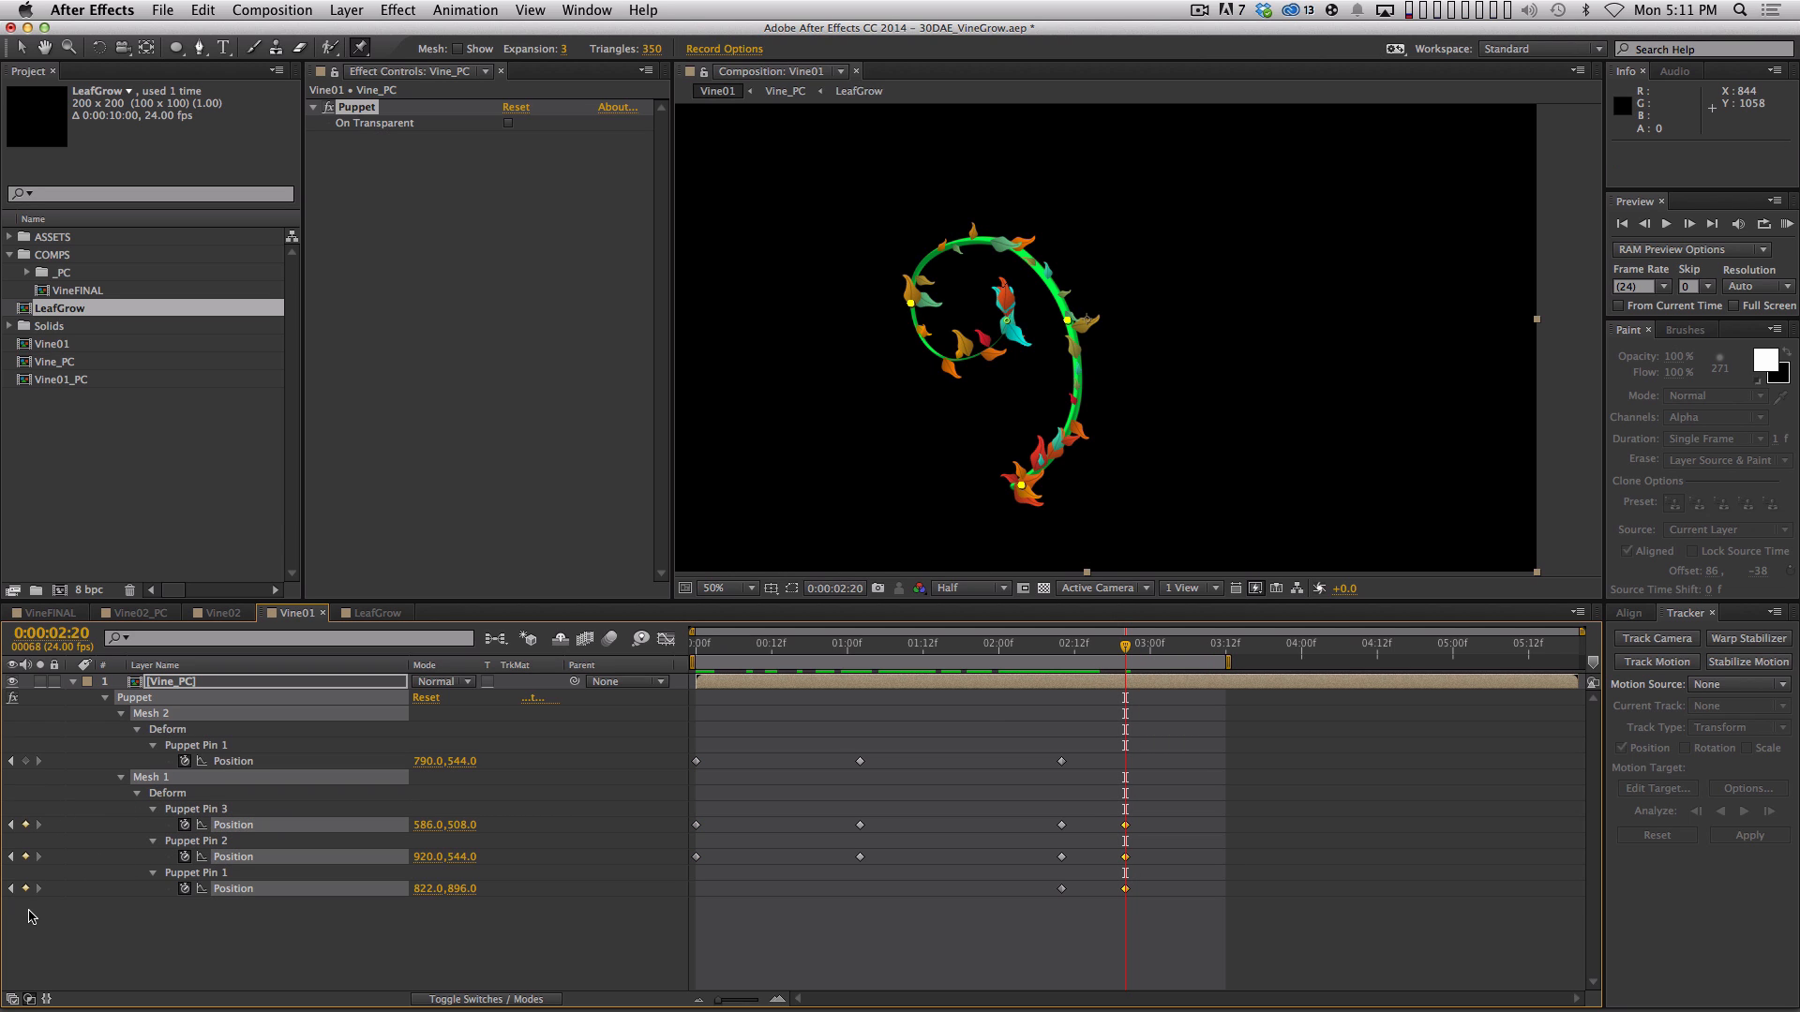
{"action": "left_click", "coordinate": [26, 761]}
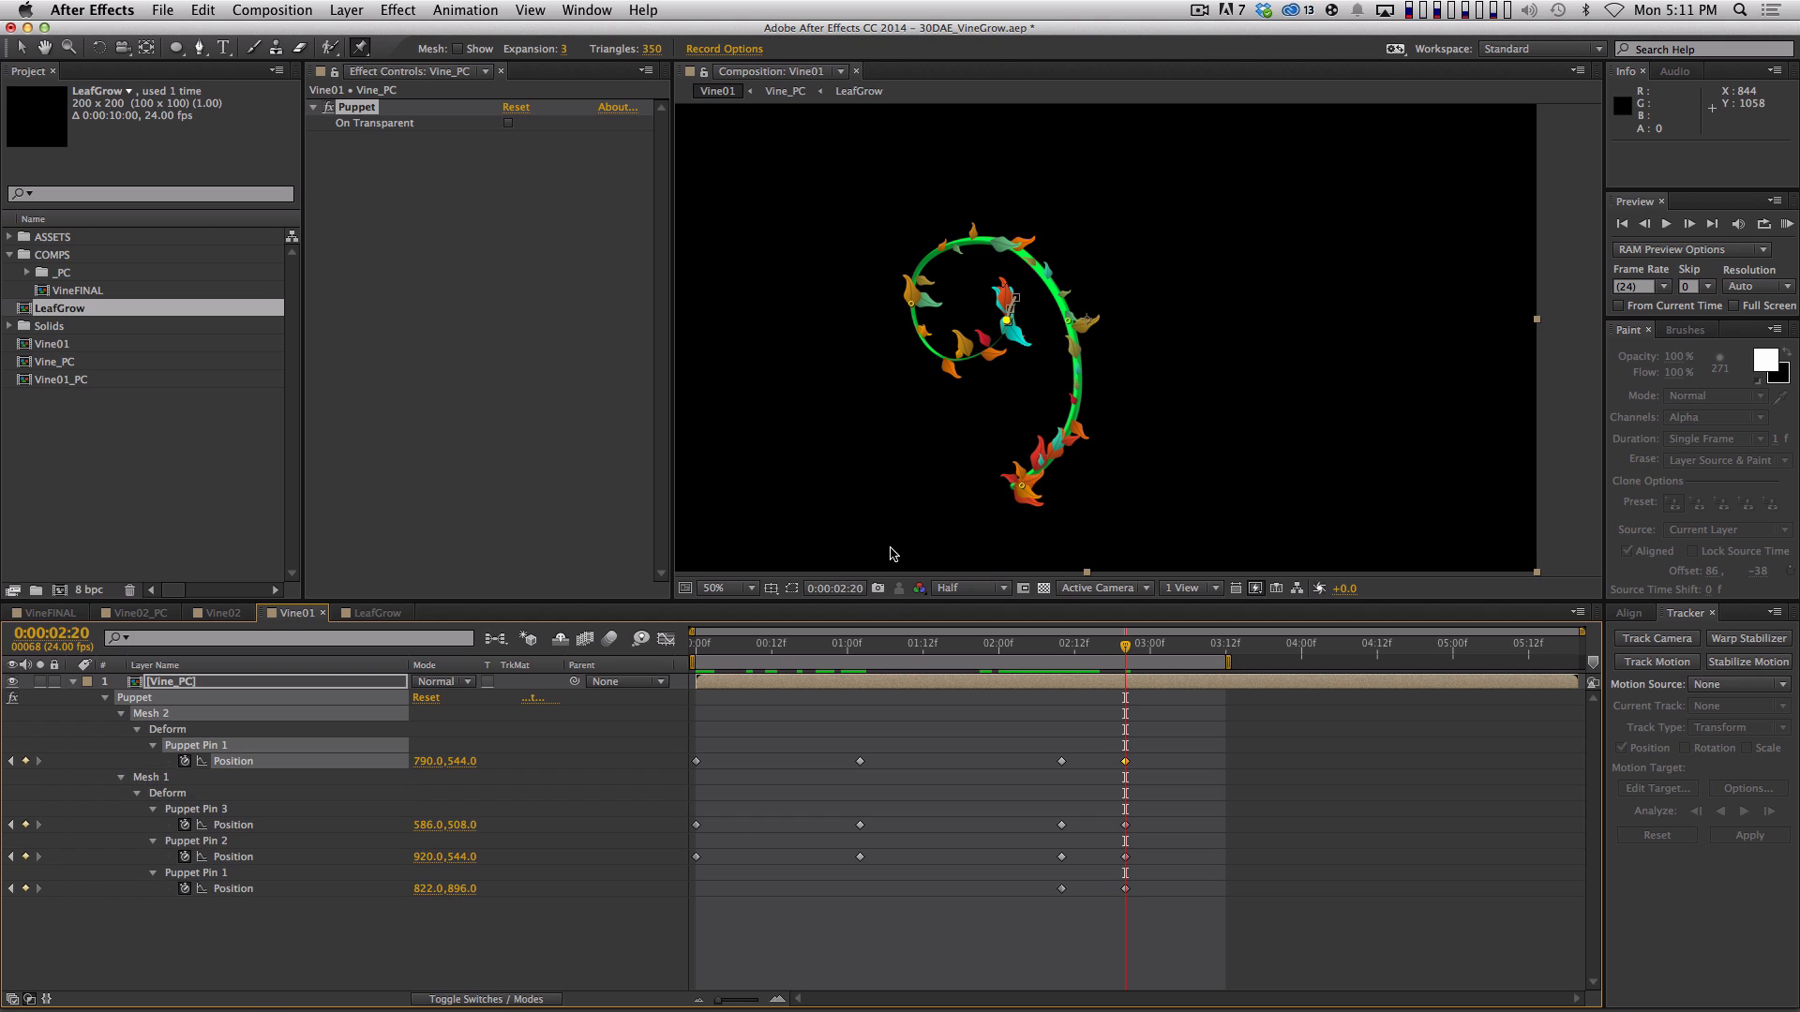
At 0:00:02:10, lower the far-curve pin to 586, 528 and apply Easy Ease to all pin keyframes
{"action": "left_click_drag", "start_coordinate": [1088, 649], "coordinate": [1066, 668]}
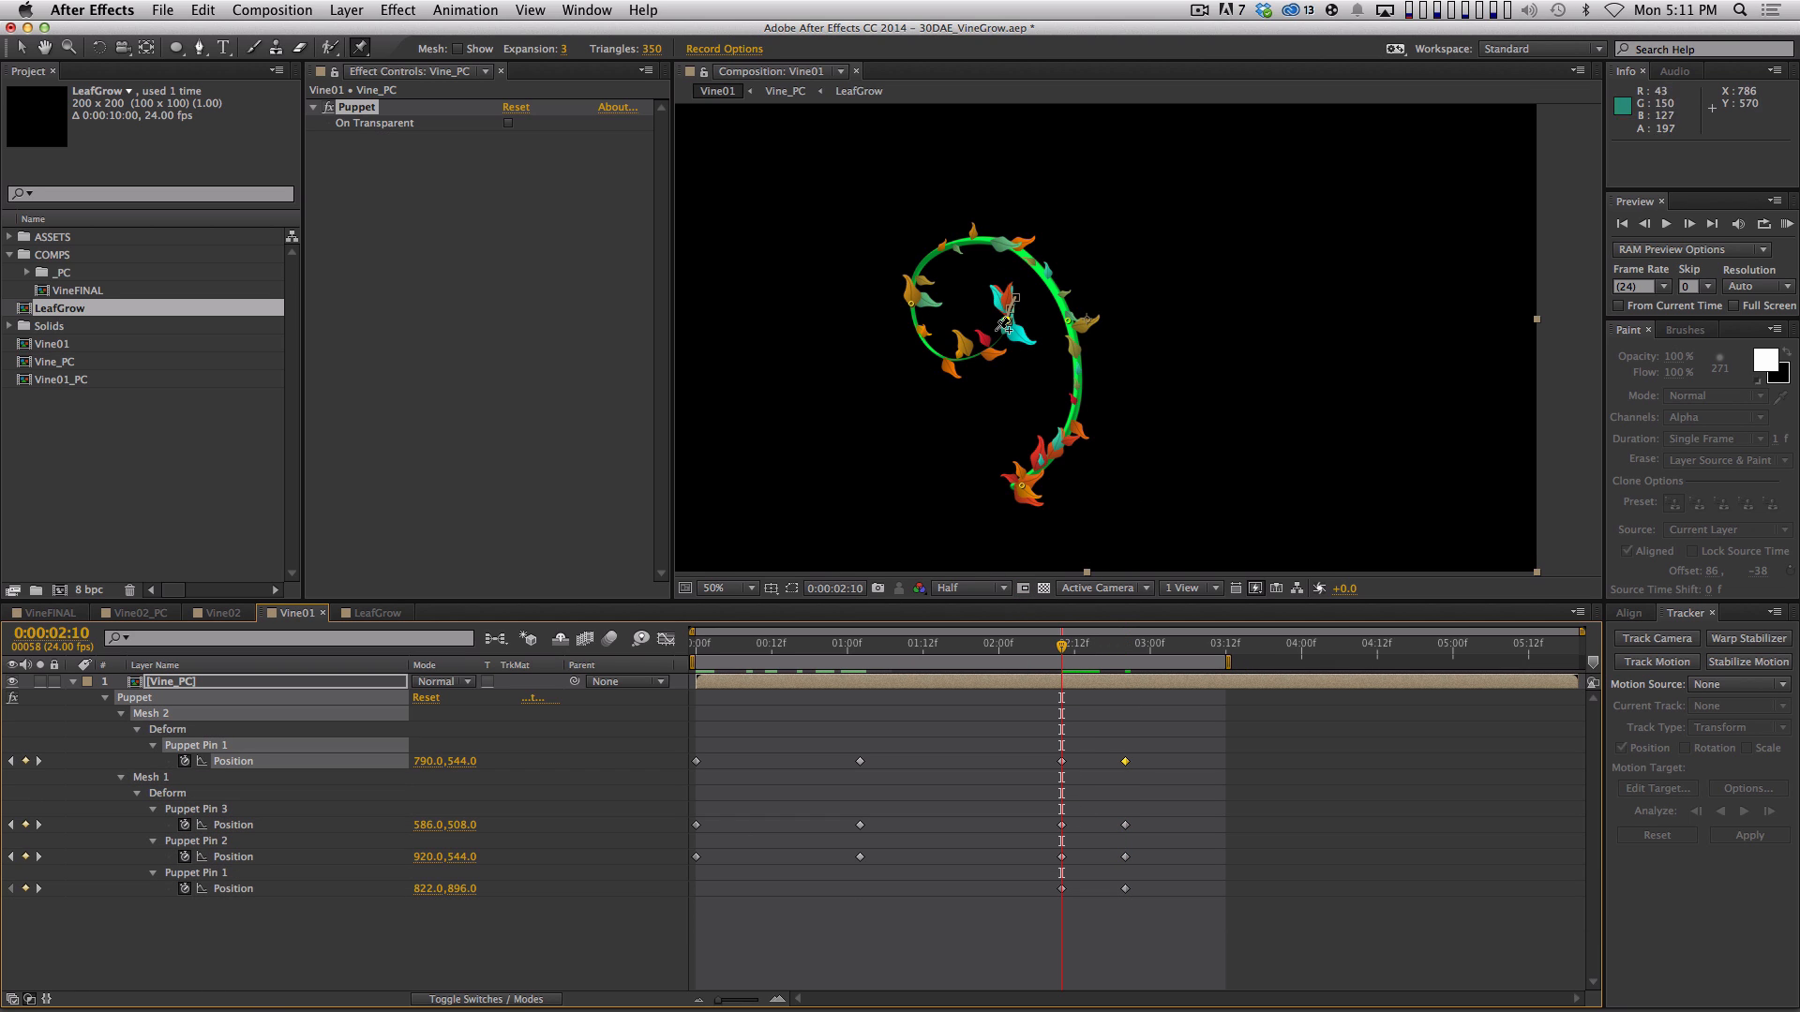
{"action": "left_click_drag", "start_coordinate": [912, 310], "coordinate": [911, 319]}
{"action": "left_click_drag", "start_coordinate": [1209, 723], "coordinate": [672, 917]}
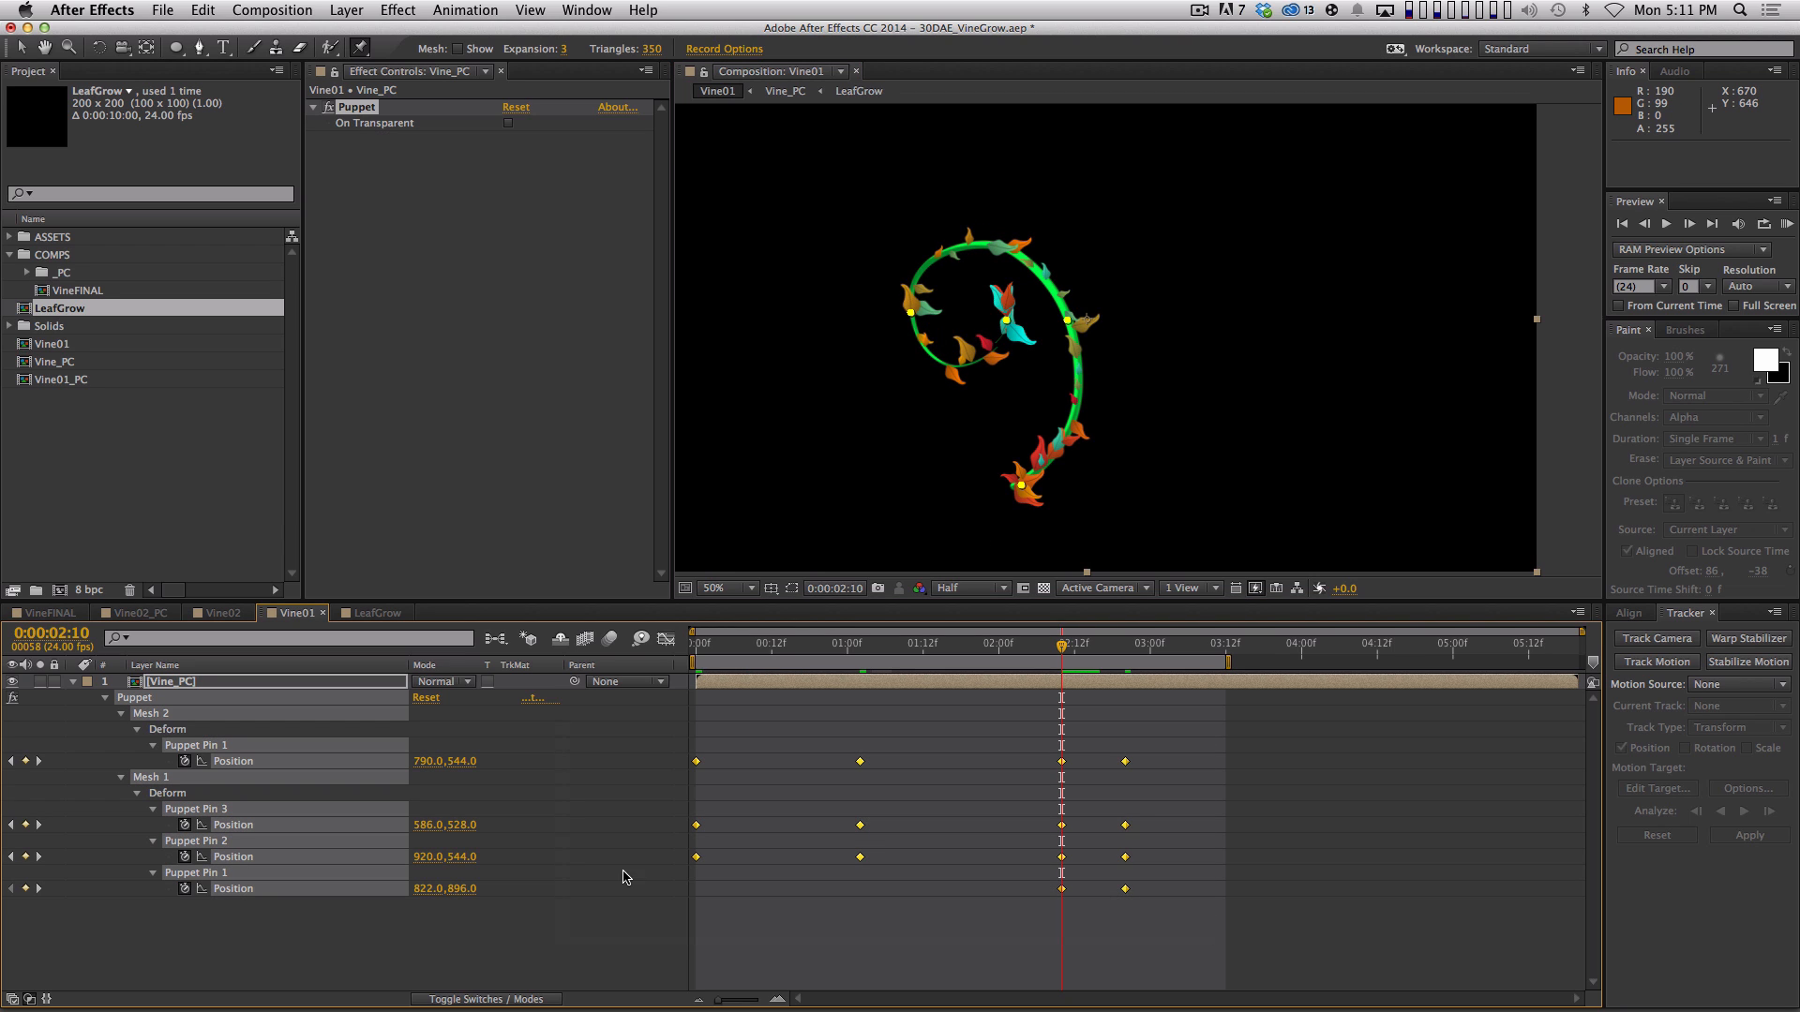
{"action": "key", "text": "F9"}
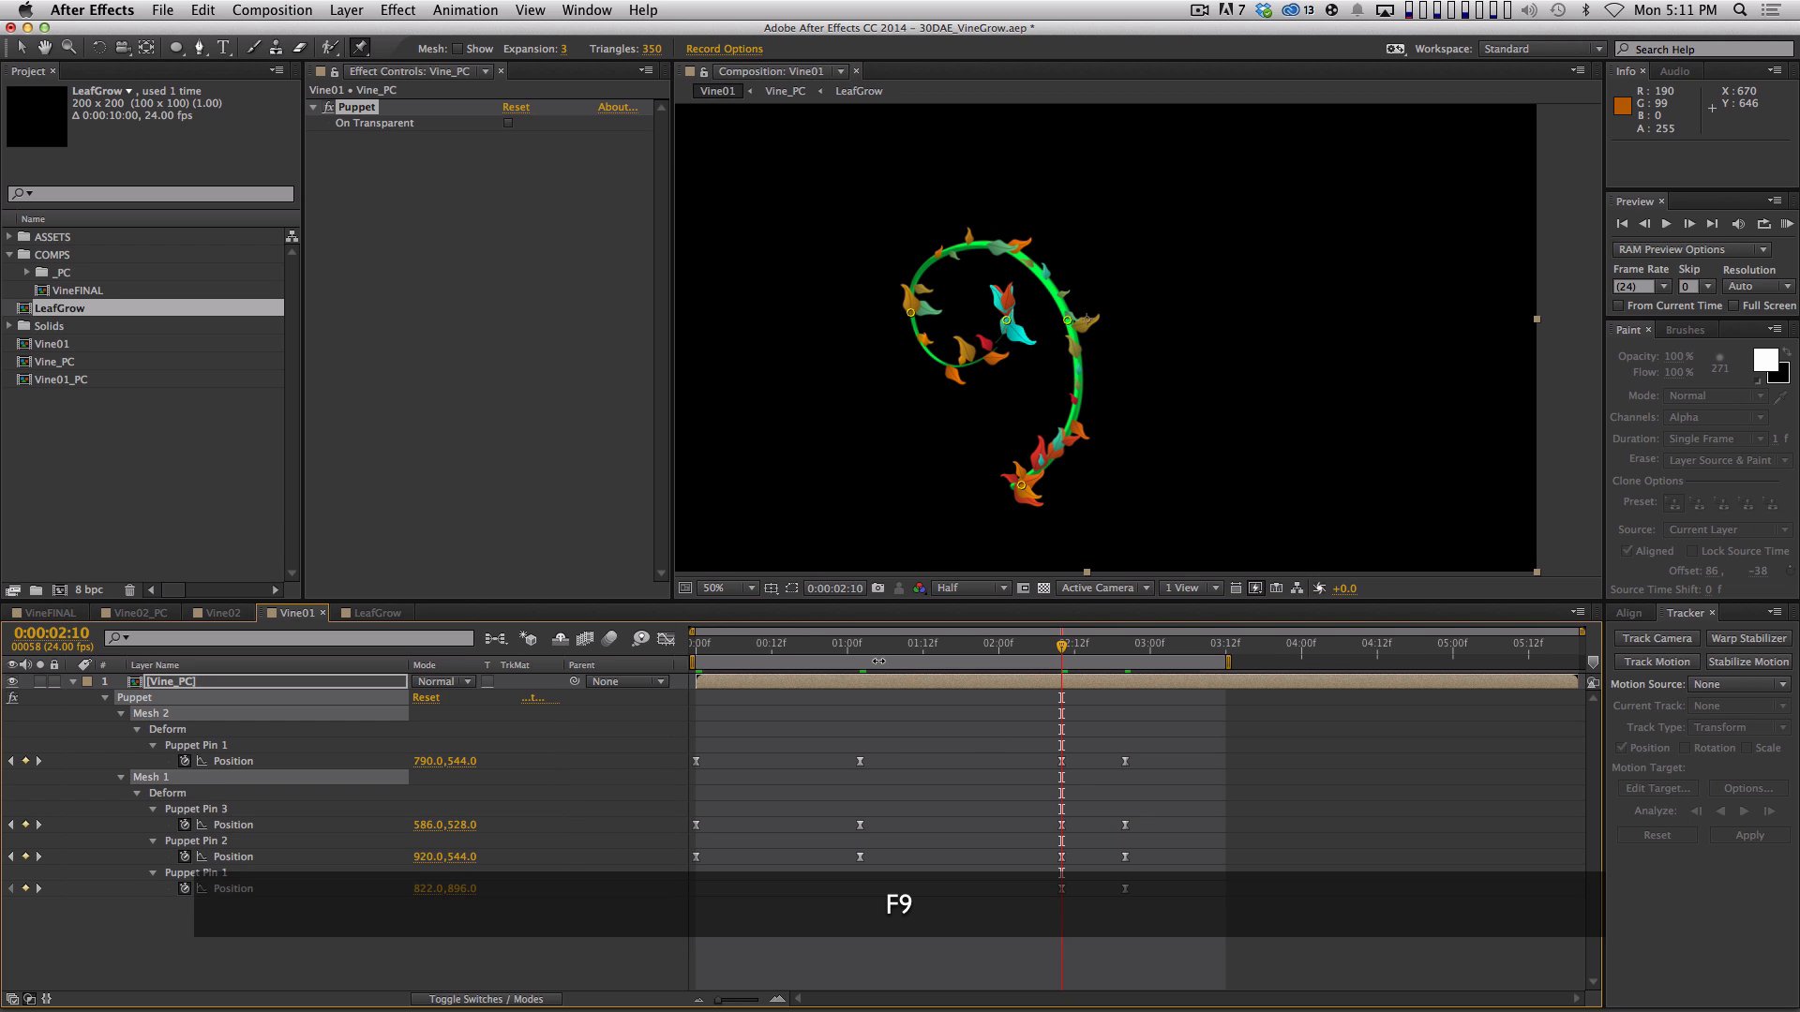
Preview the bend, move the 0:00:02:10 pin keyframes to 0:00:02:04 and the last ones to about 0:00:03:02, and extend the work area past four seconds
{"action": "left_click_drag", "start_coordinate": [704, 644], "coordinate": [1132, 654]}
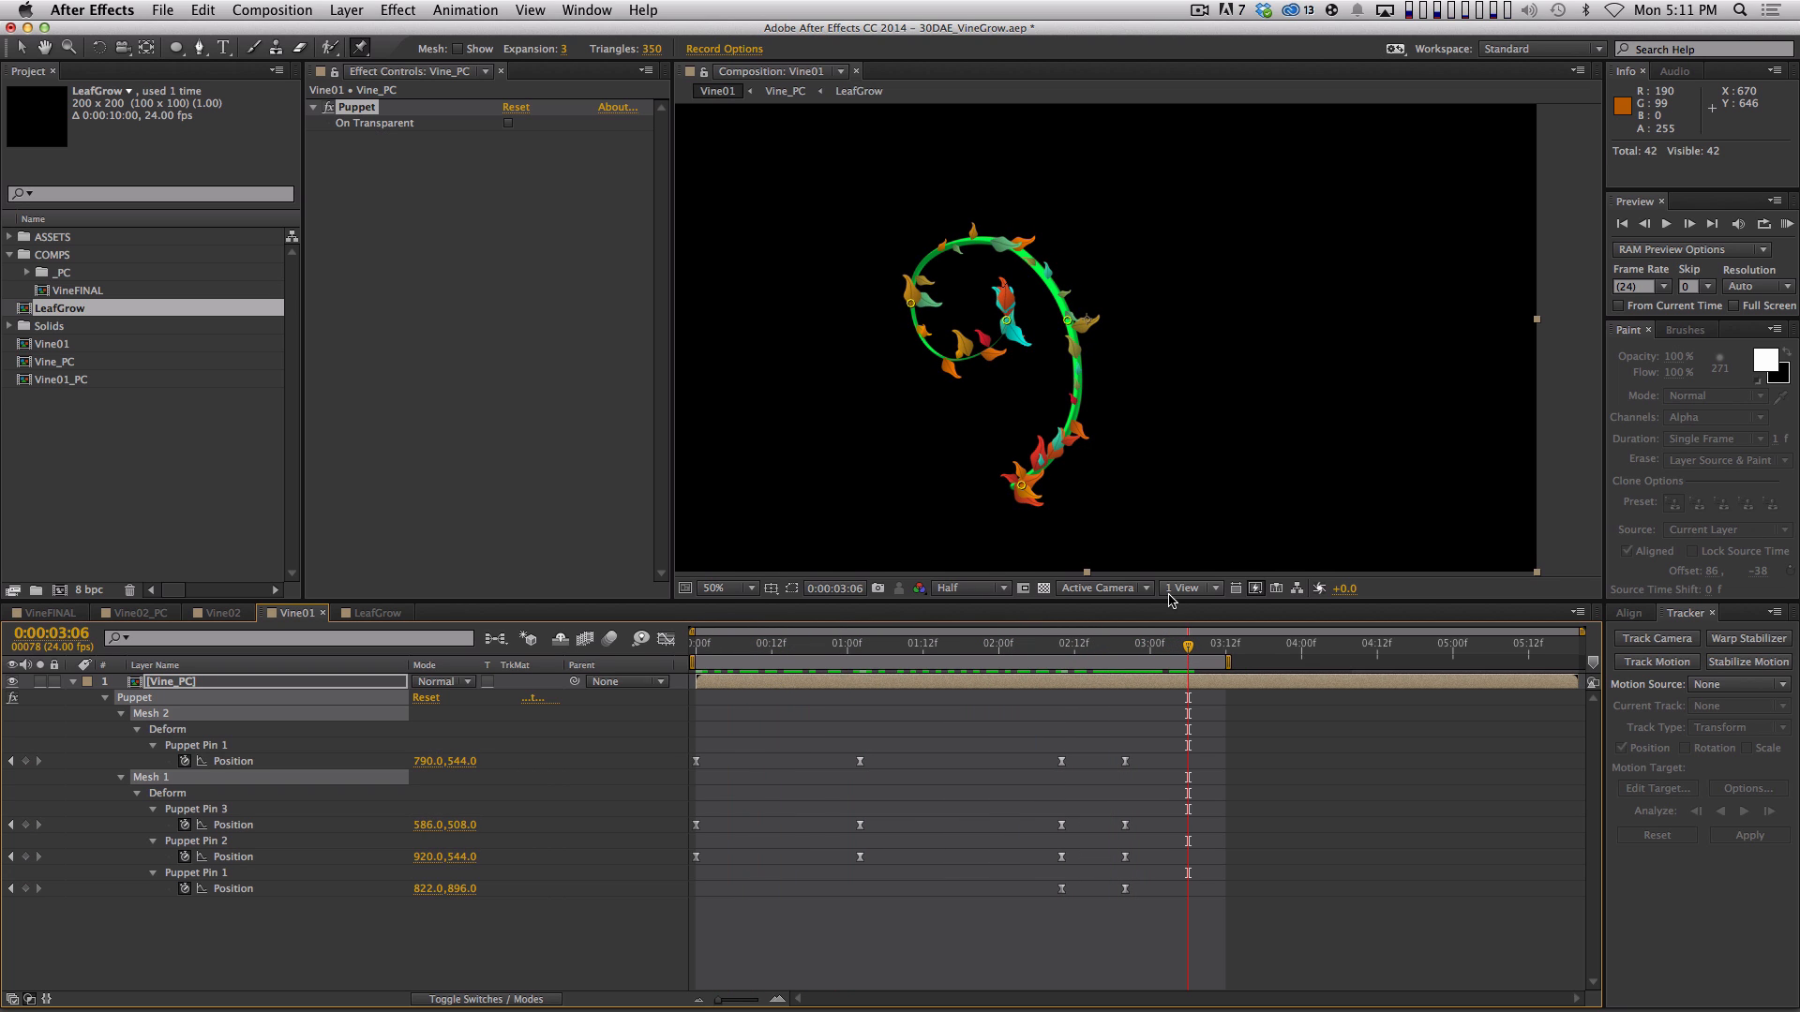
{"action": "key", "text": "KP_0"}
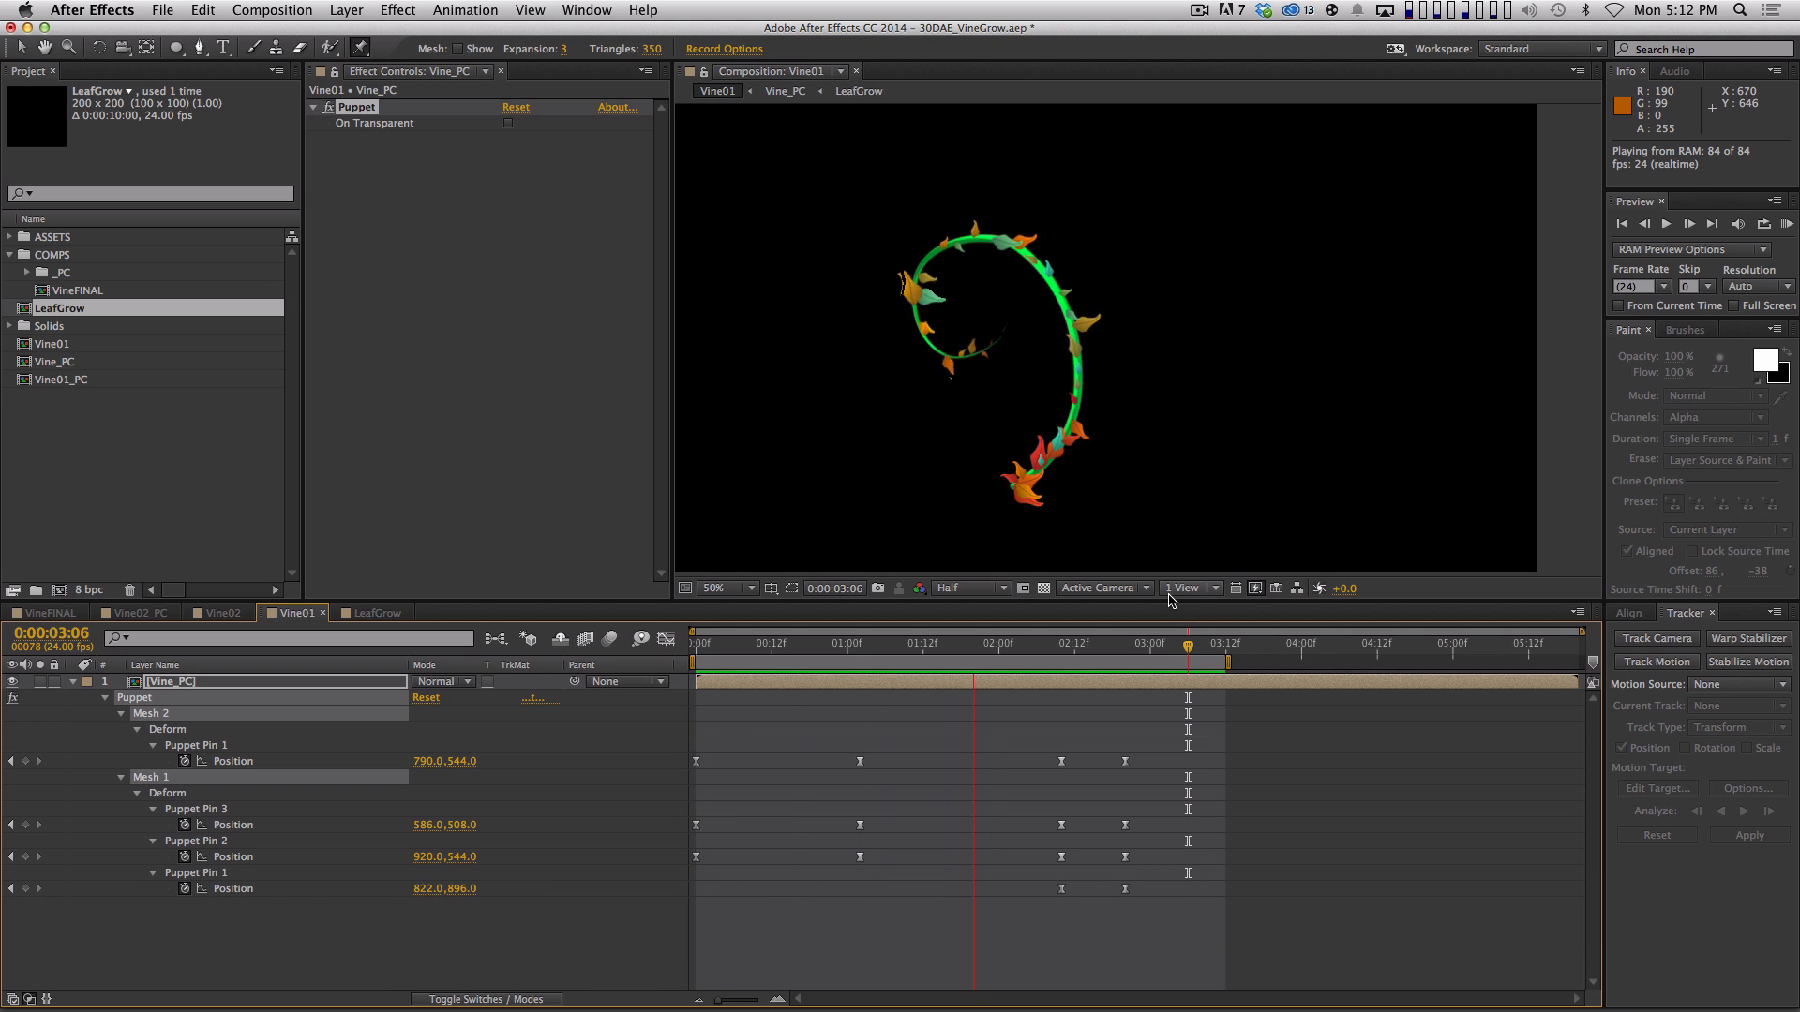
{"action": "key", "text": "space"}
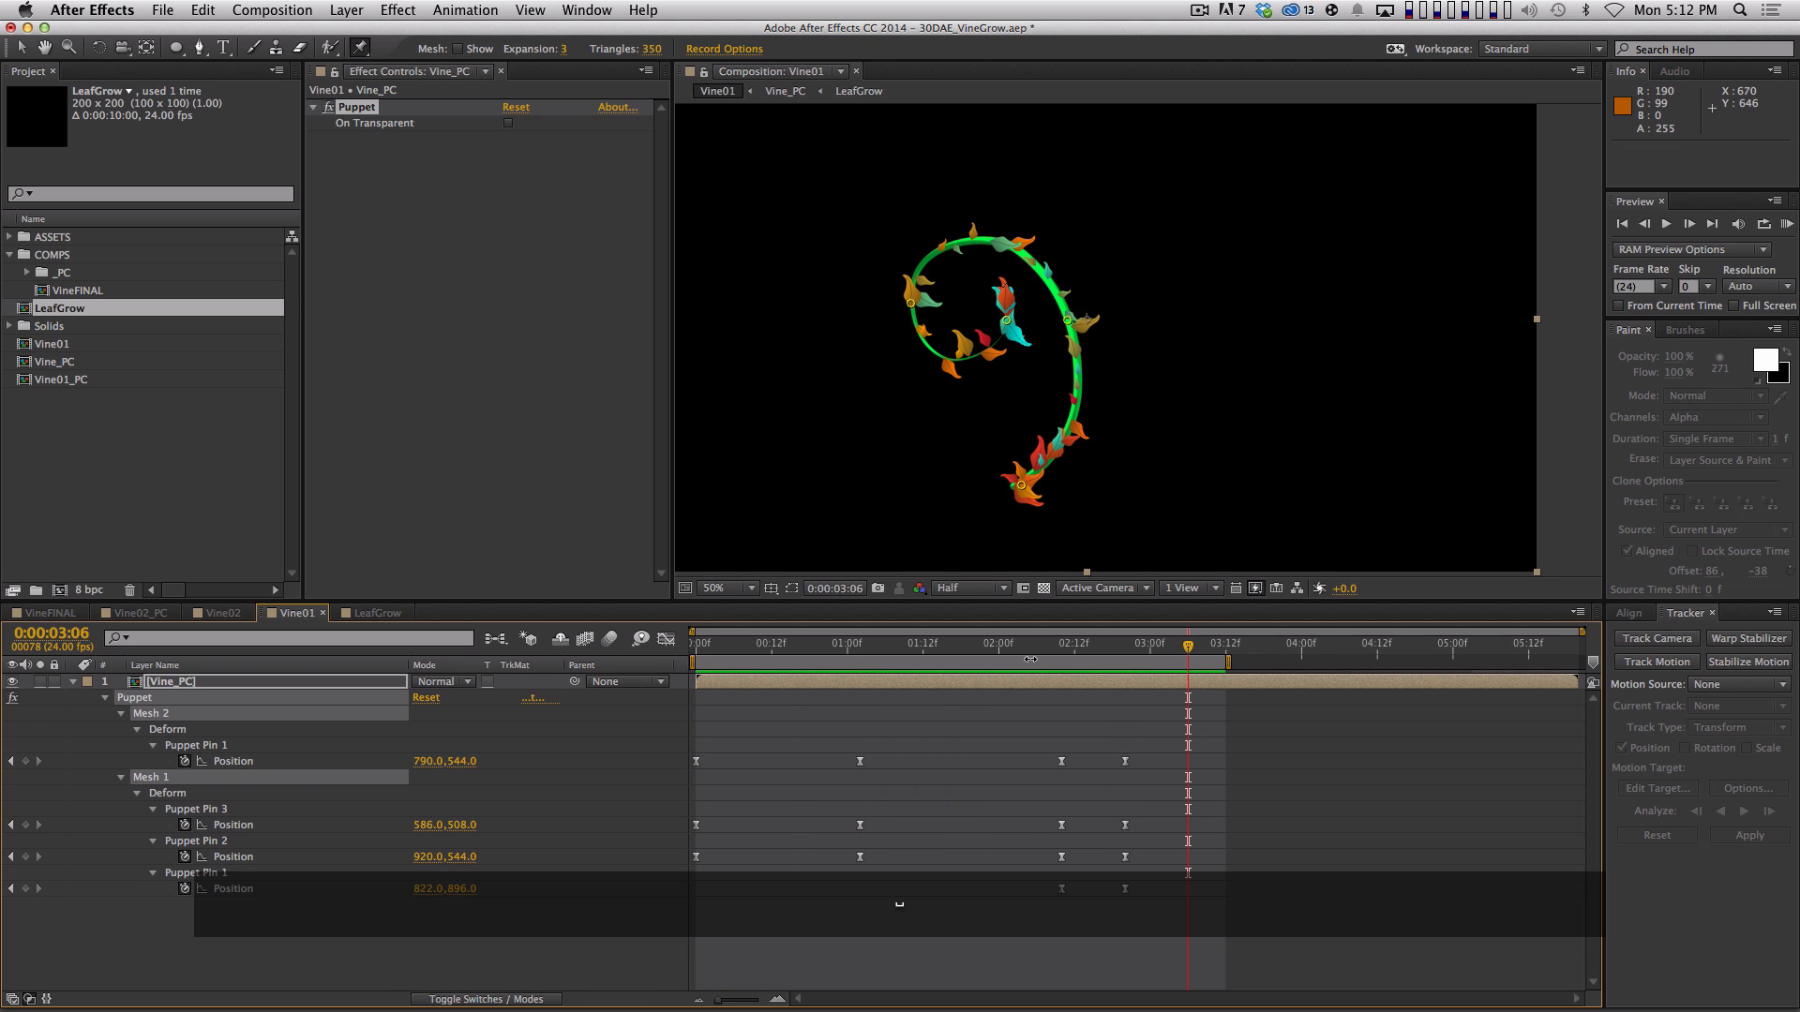
{"action": "mouse_move", "coordinate": [1030, 659]}
{"action": "left_mouse_down"}
{"action": "mouse_move", "coordinate": [975, 657]}
{"action": "mouse_move", "coordinate": [1024, 667]}
{"action": "left_mouse_up"}
{"action": "left_click_drag", "start_coordinate": [1044, 745], "coordinate": [1024, 896]}
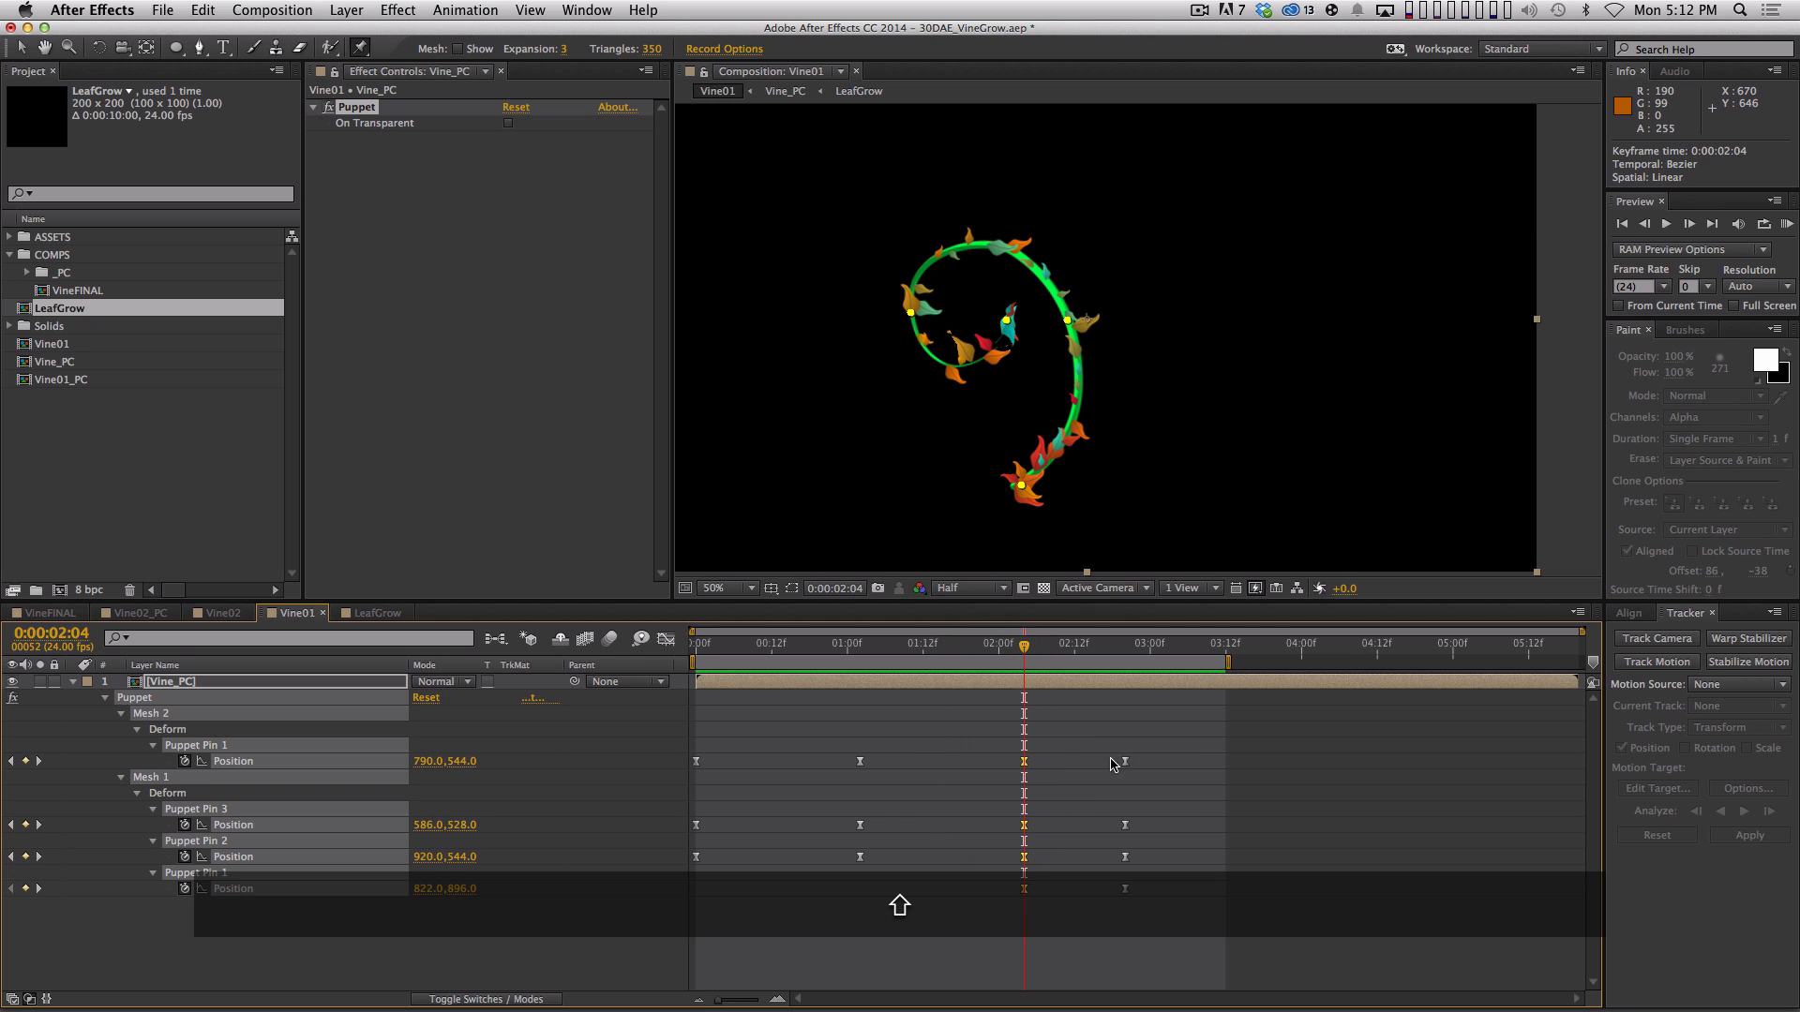
{"action": "left_click_drag", "start_coordinate": [1112, 764], "coordinate": [1130, 893]}
{"action": "left_click_drag", "start_coordinate": [1171, 892], "coordinate": [1164, 893]}
{"action": "left_click_drag", "start_coordinate": [1222, 674], "coordinate": [1364, 675]}
Examine the position curves of the base and outer-stem pins in the Graph Editor and RAM preview the vine
{"action": "left_click", "coordinate": [366, 874]}
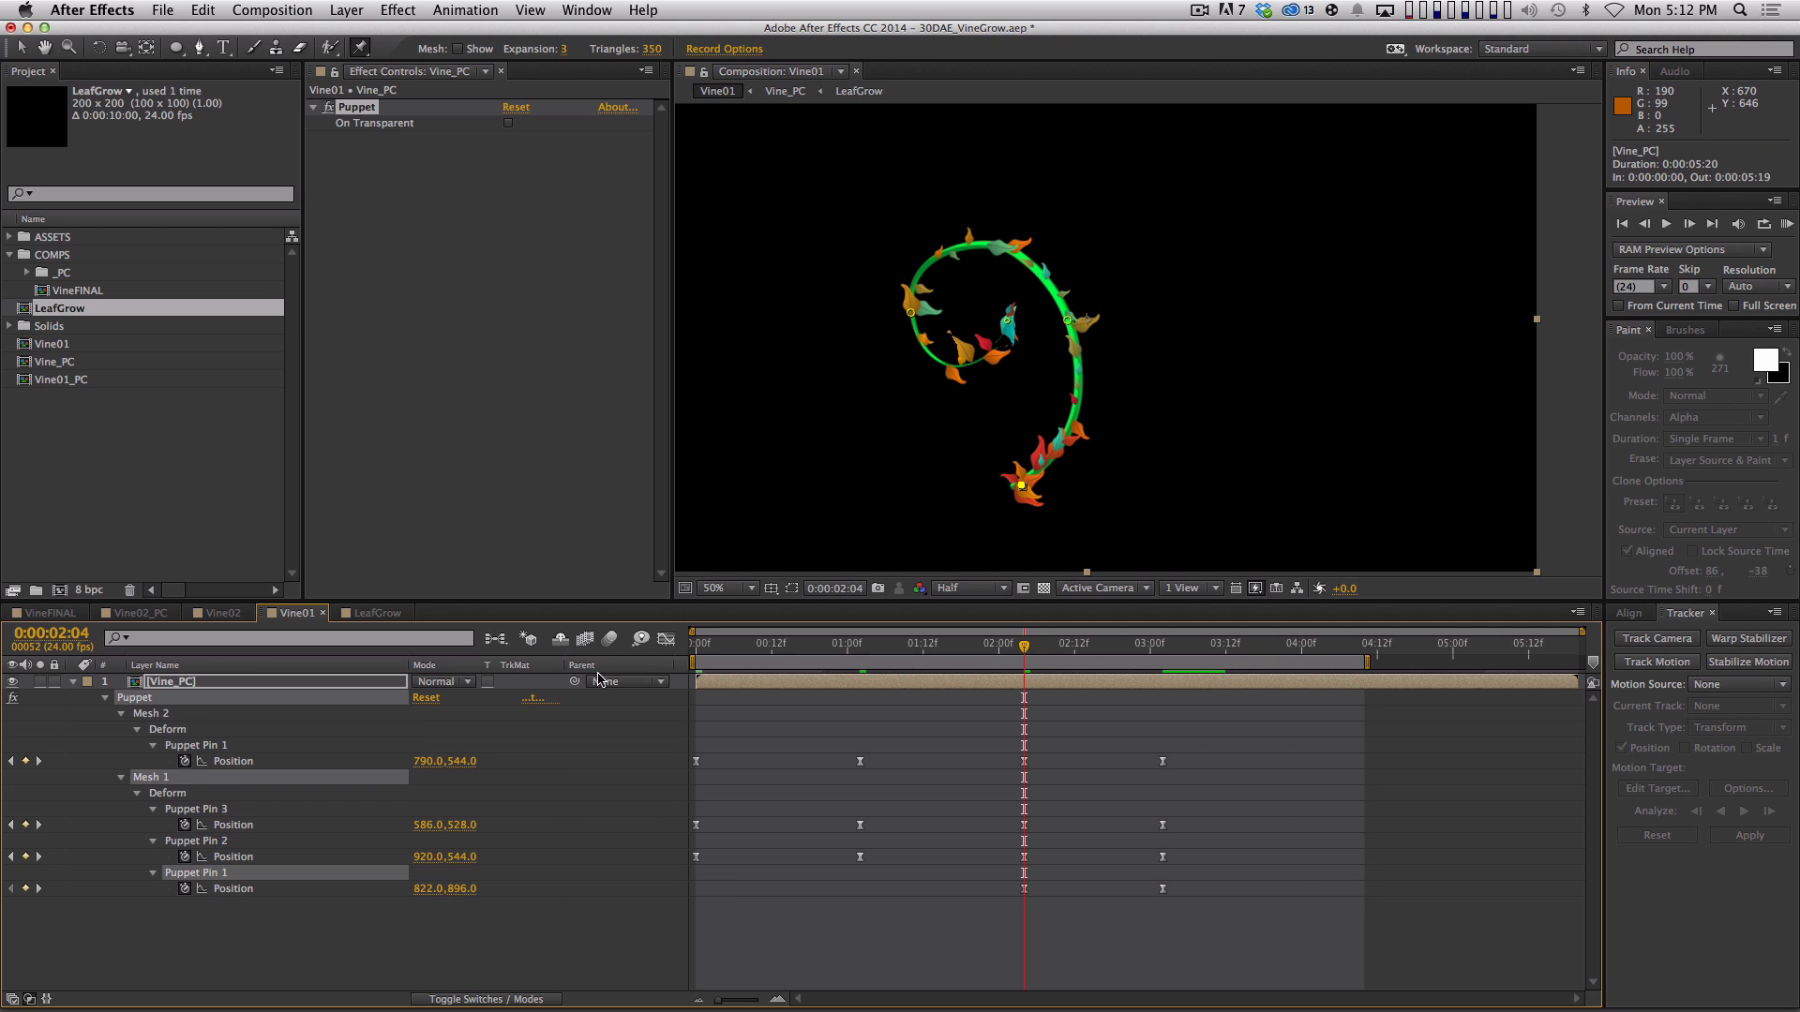
{"action": "left_click", "coordinate": [319, 888]}
{"action": "left_click", "coordinate": [666, 639]}
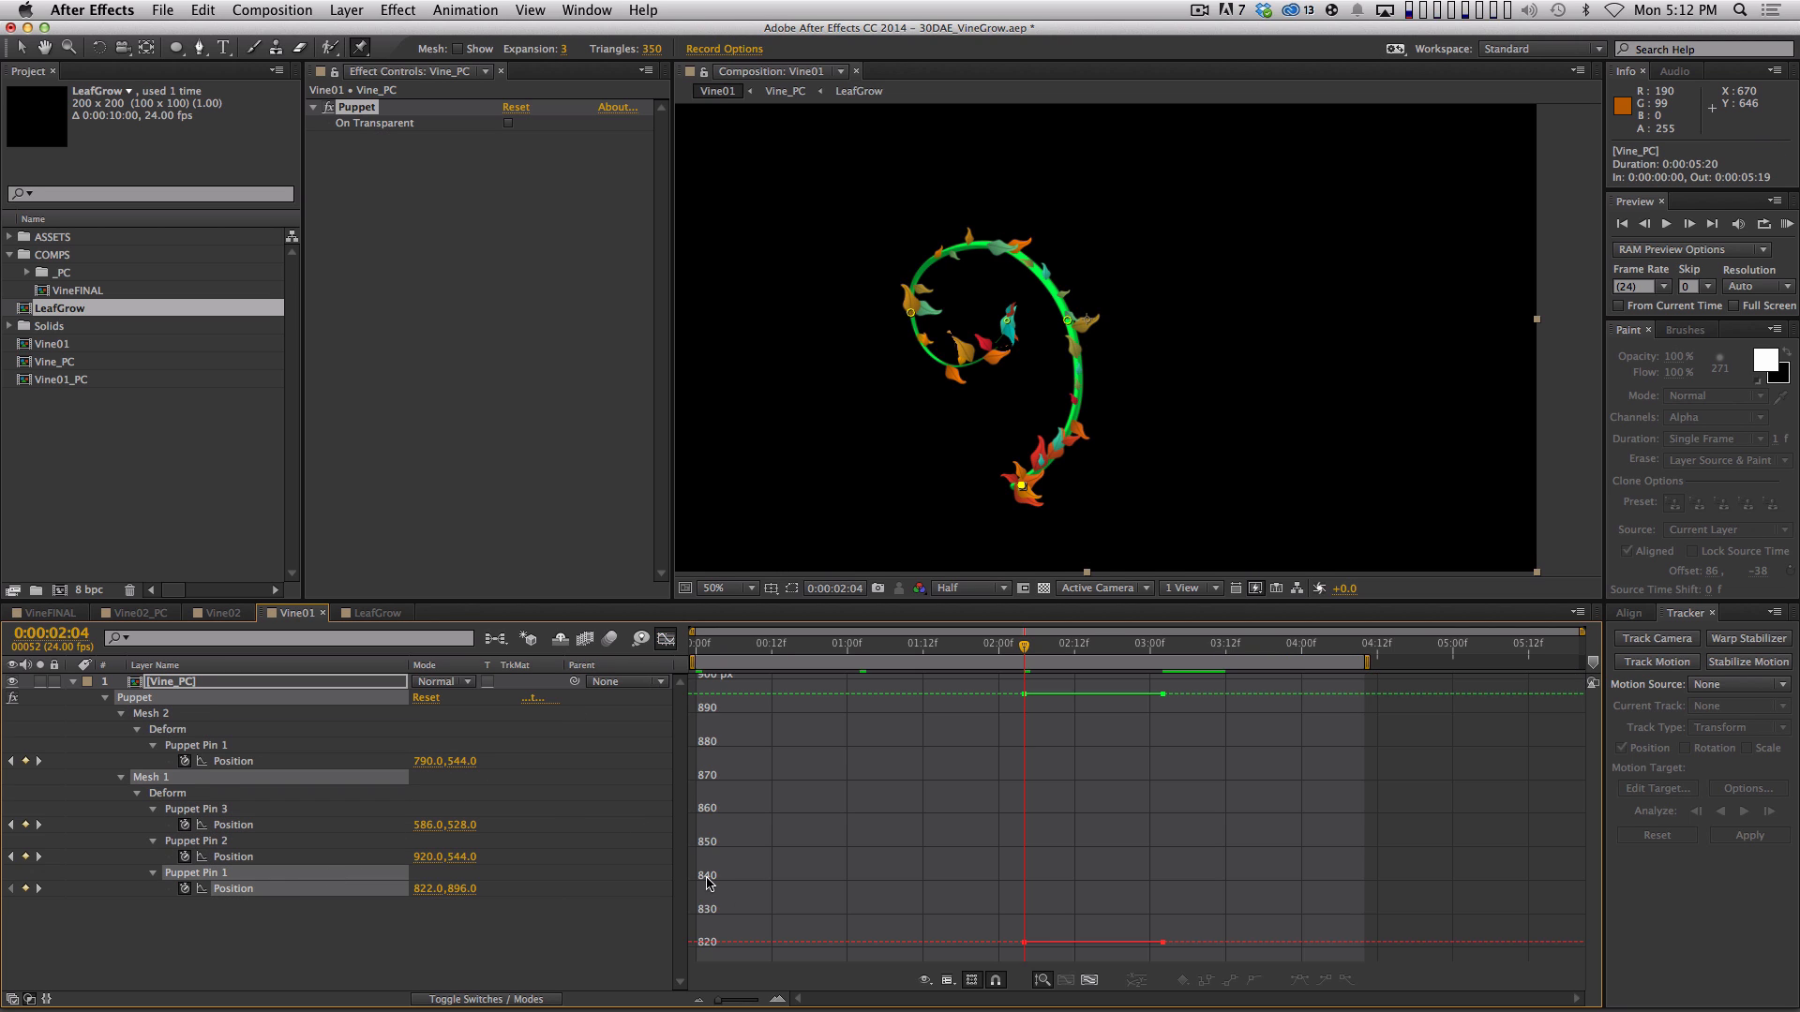
{"action": "left_click", "coordinate": [344, 960]}
{"action": "left_click", "coordinate": [296, 855]}
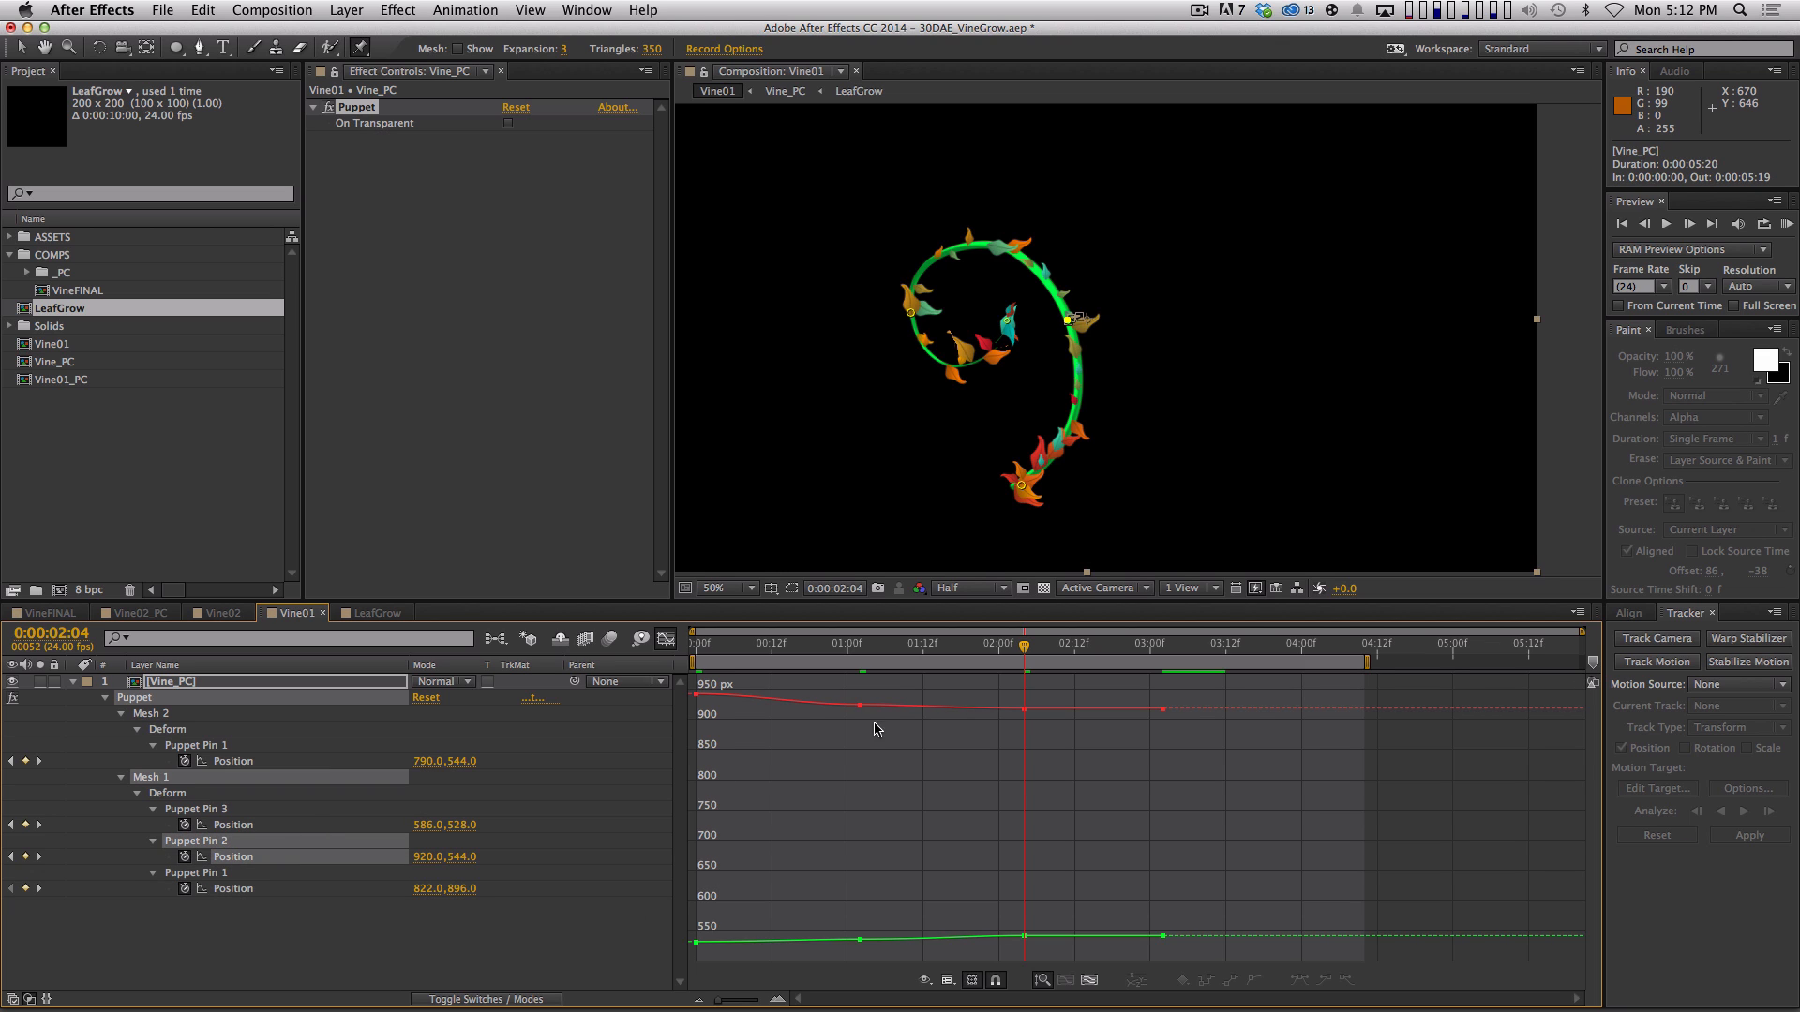
{"action": "left_click_drag", "start_coordinate": [879, 733], "coordinate": [877, 739]}
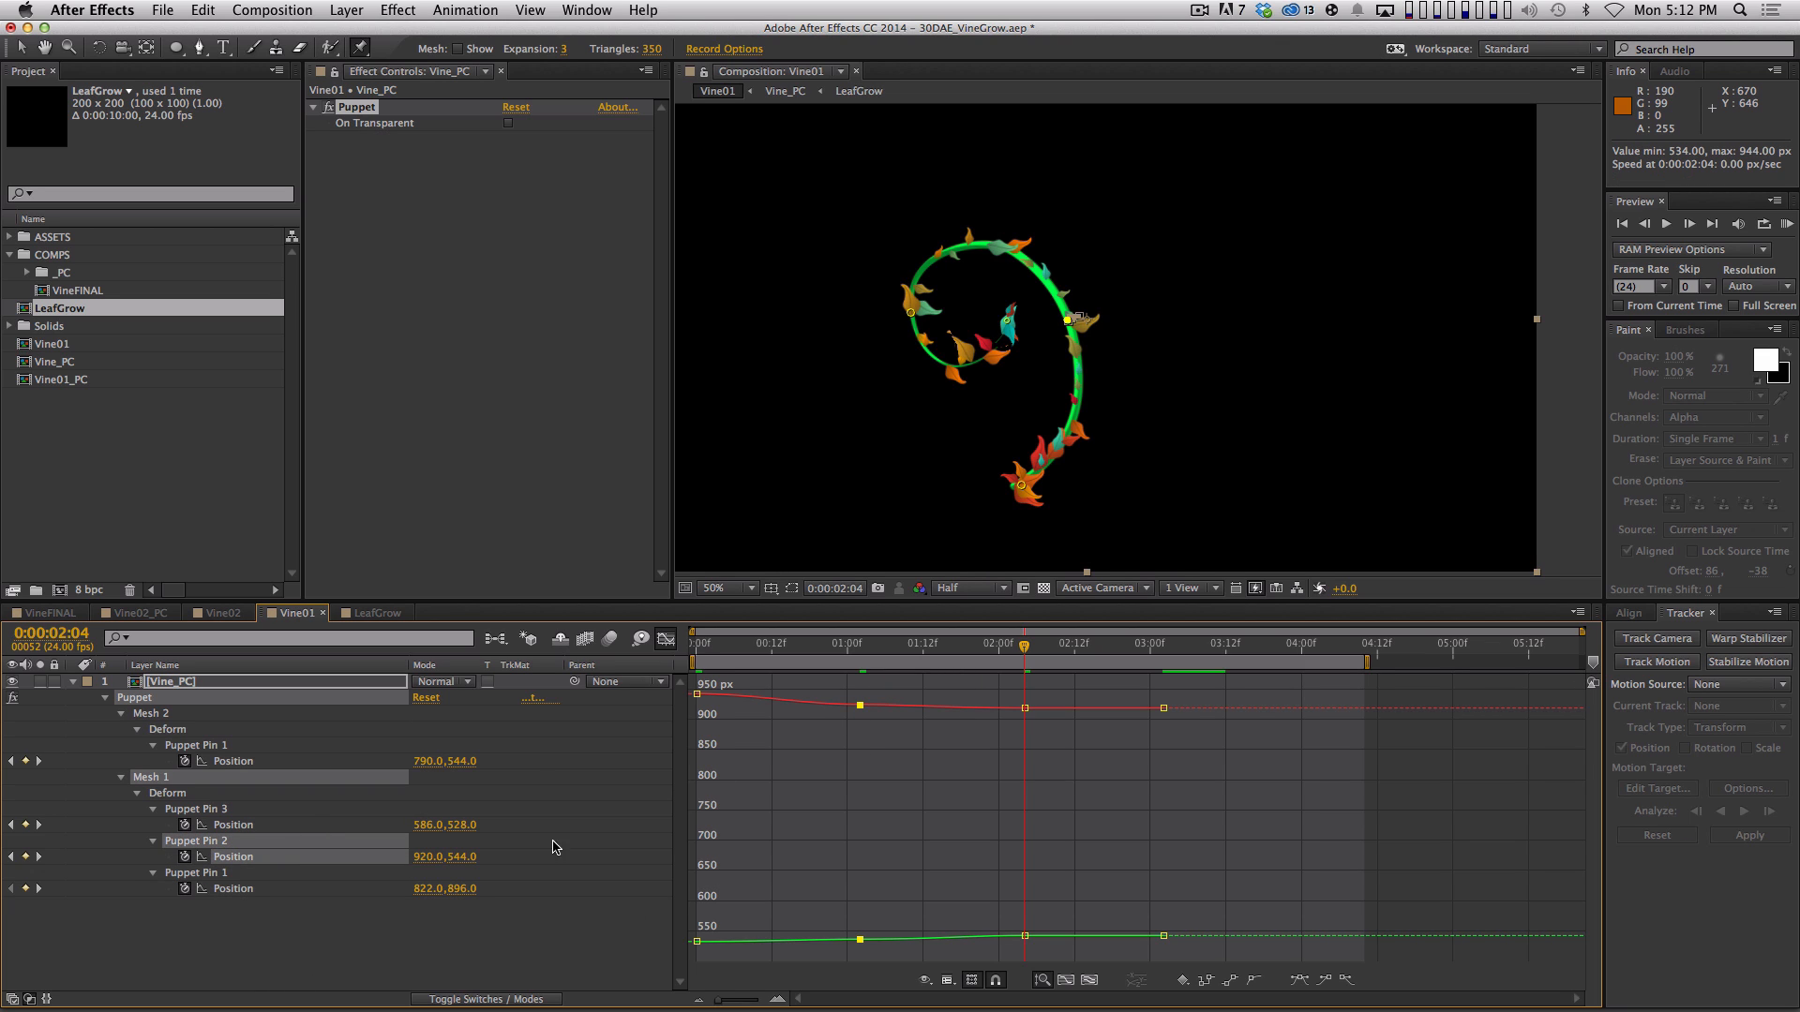
{"action": "left_click", "coordinate": [665, 638]}
{"action": "key", "text": "KP_0"}
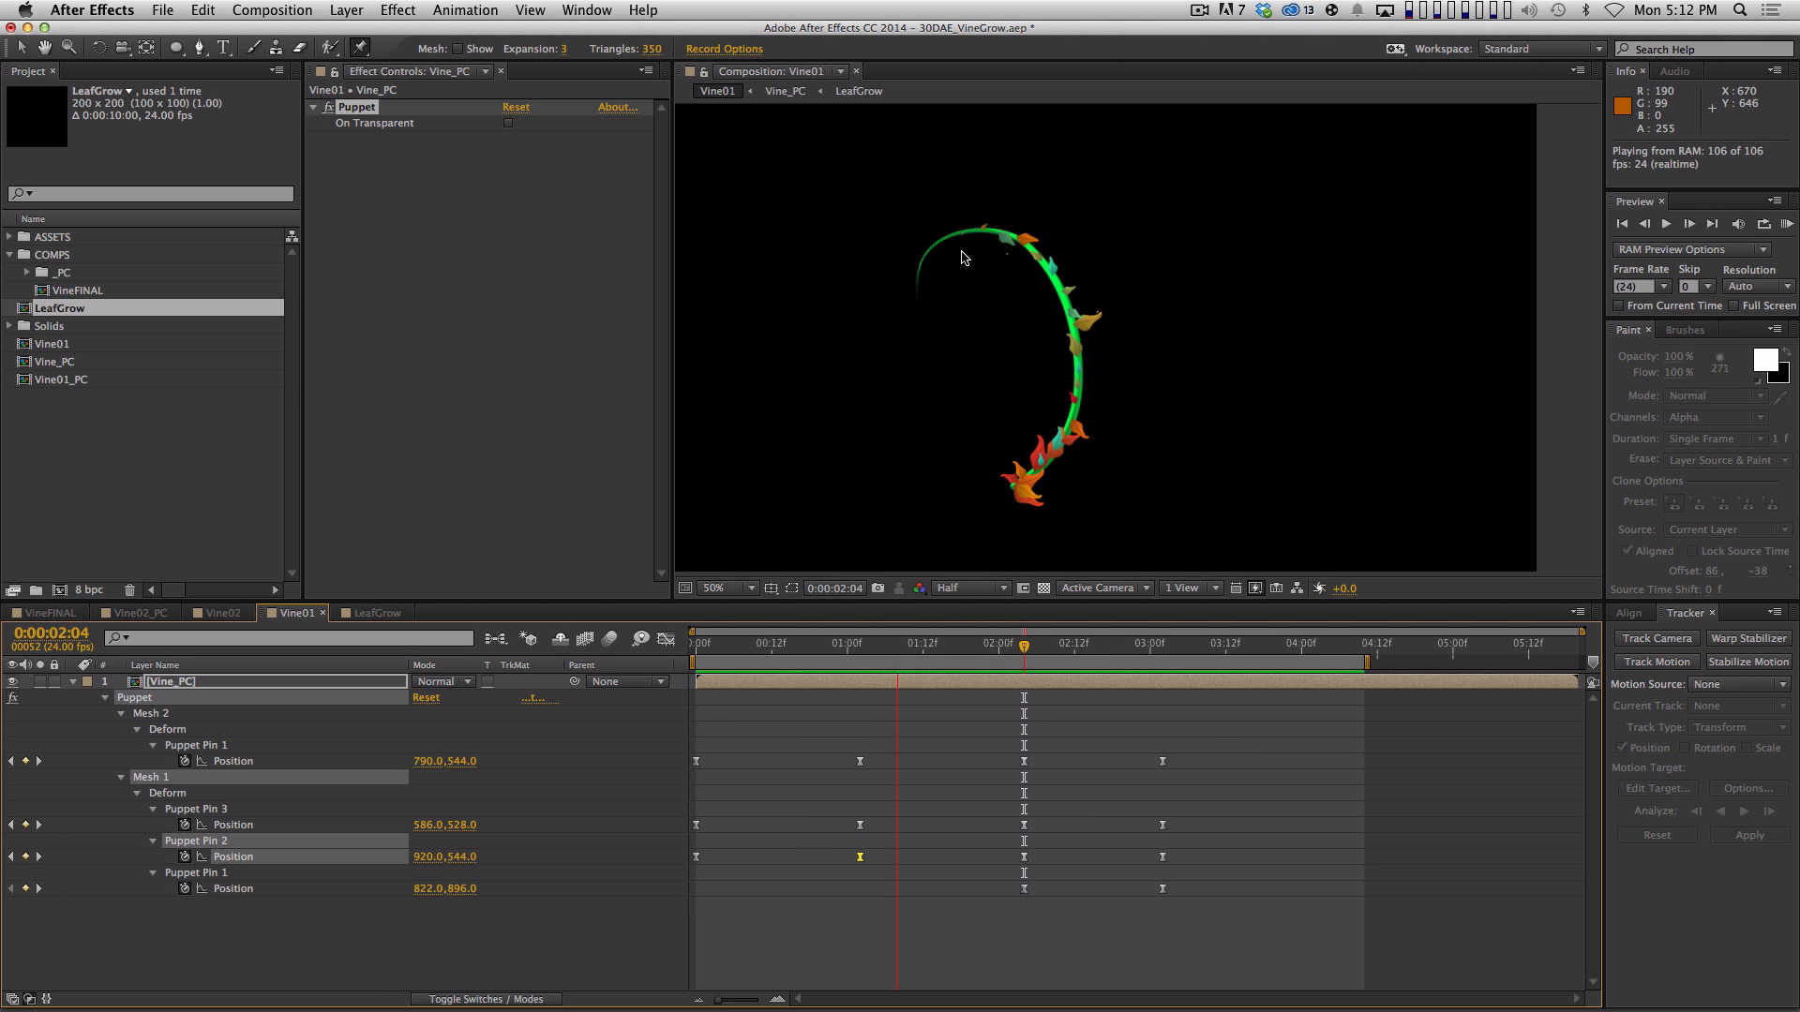
{"action": "key", "text": "space"}
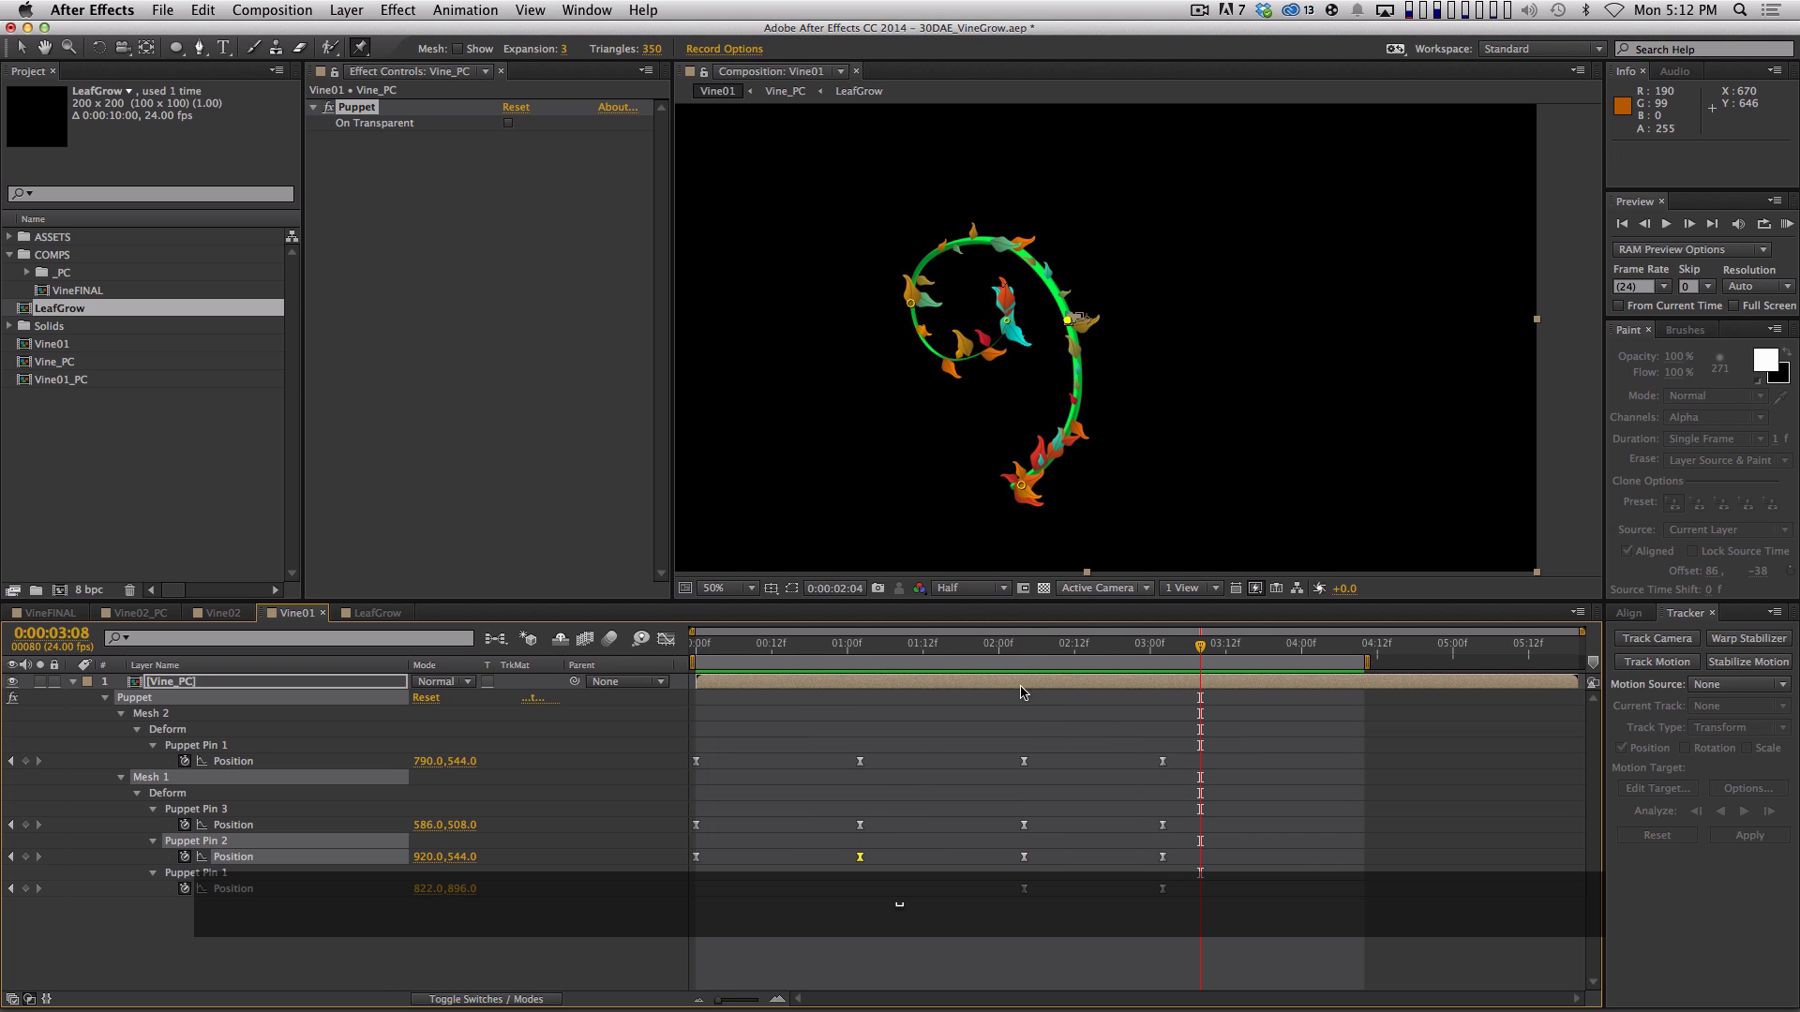
Move the 0:00:02:04 pin keyframes to 0:00:02:00 and the last ones to about 0:00:02:19, then play the result
{"action": "left_click", "coordinate": [917, 657]}
{"action": "left_click_drag", "start_coordinate": [917, 657], "coordinate": [999, 649]}
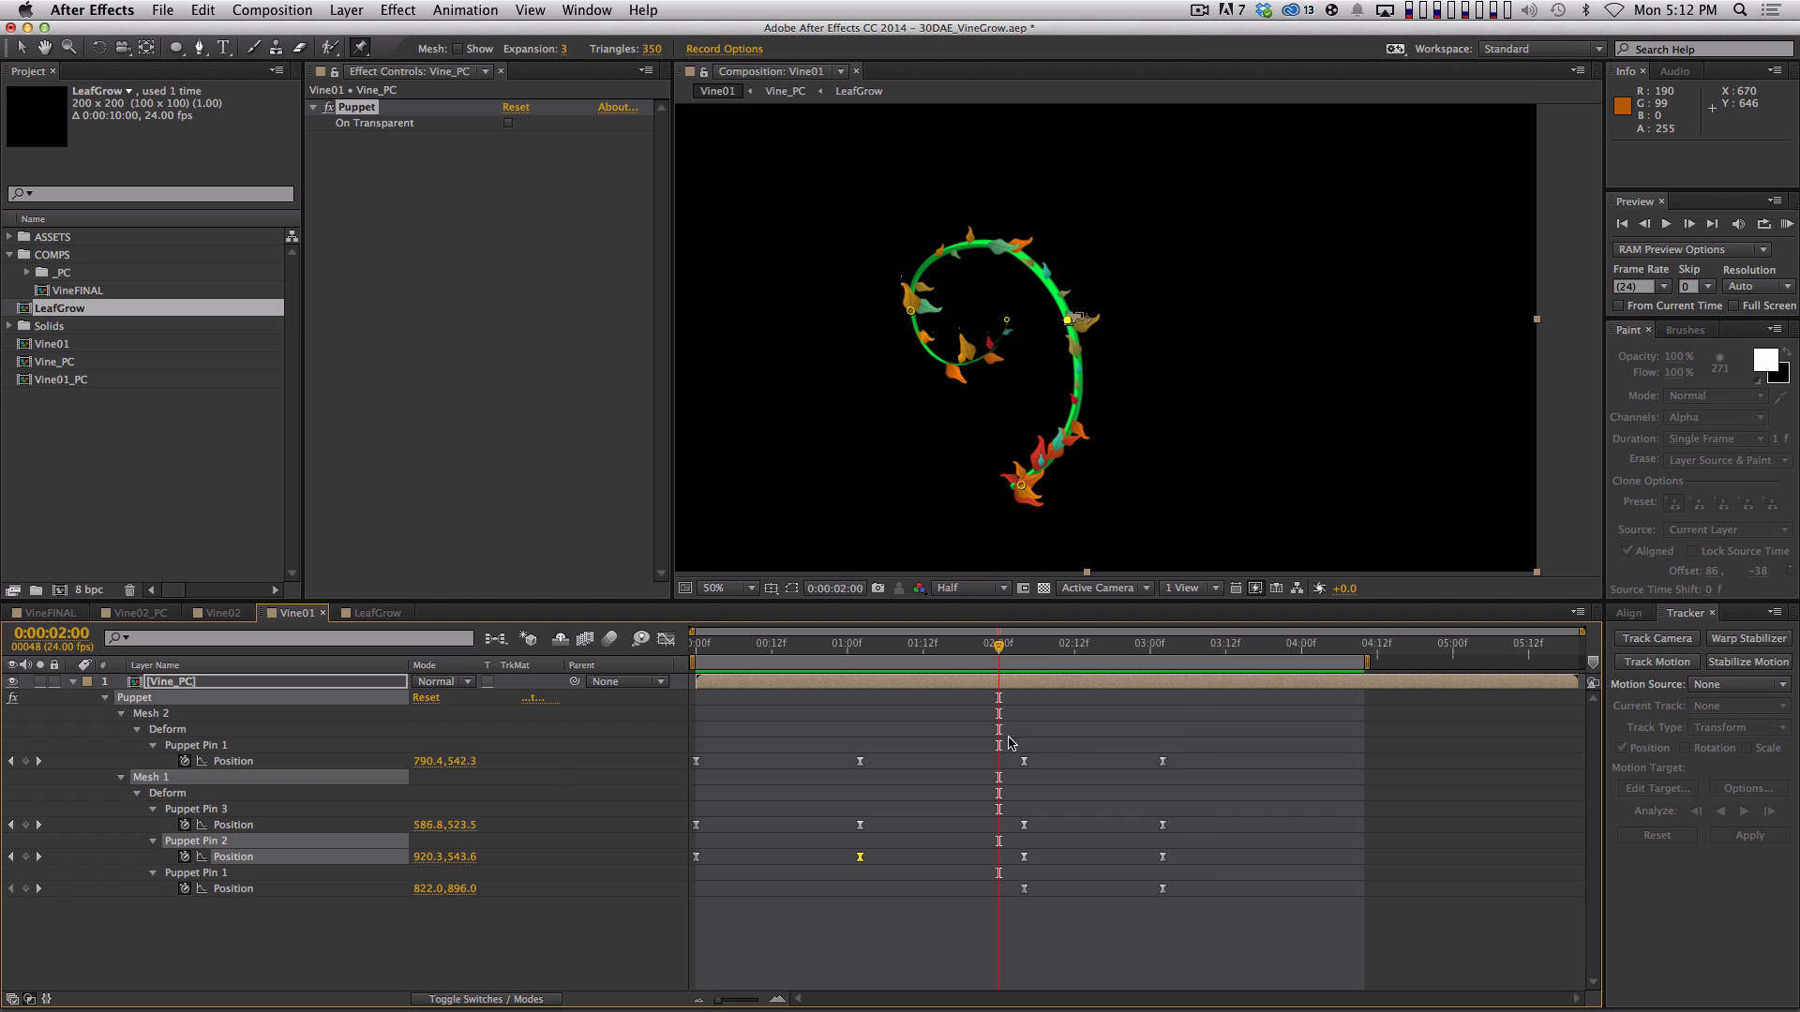
{"action": "left_click_drag", "start_coordinate": [982, 741], "coordinate": [999, 891]}
{"action": "left_click_drag", "start_coordinate": [1090, 749], "coordinate": [1117, 891]}
{"action": "key", "text": "space"}
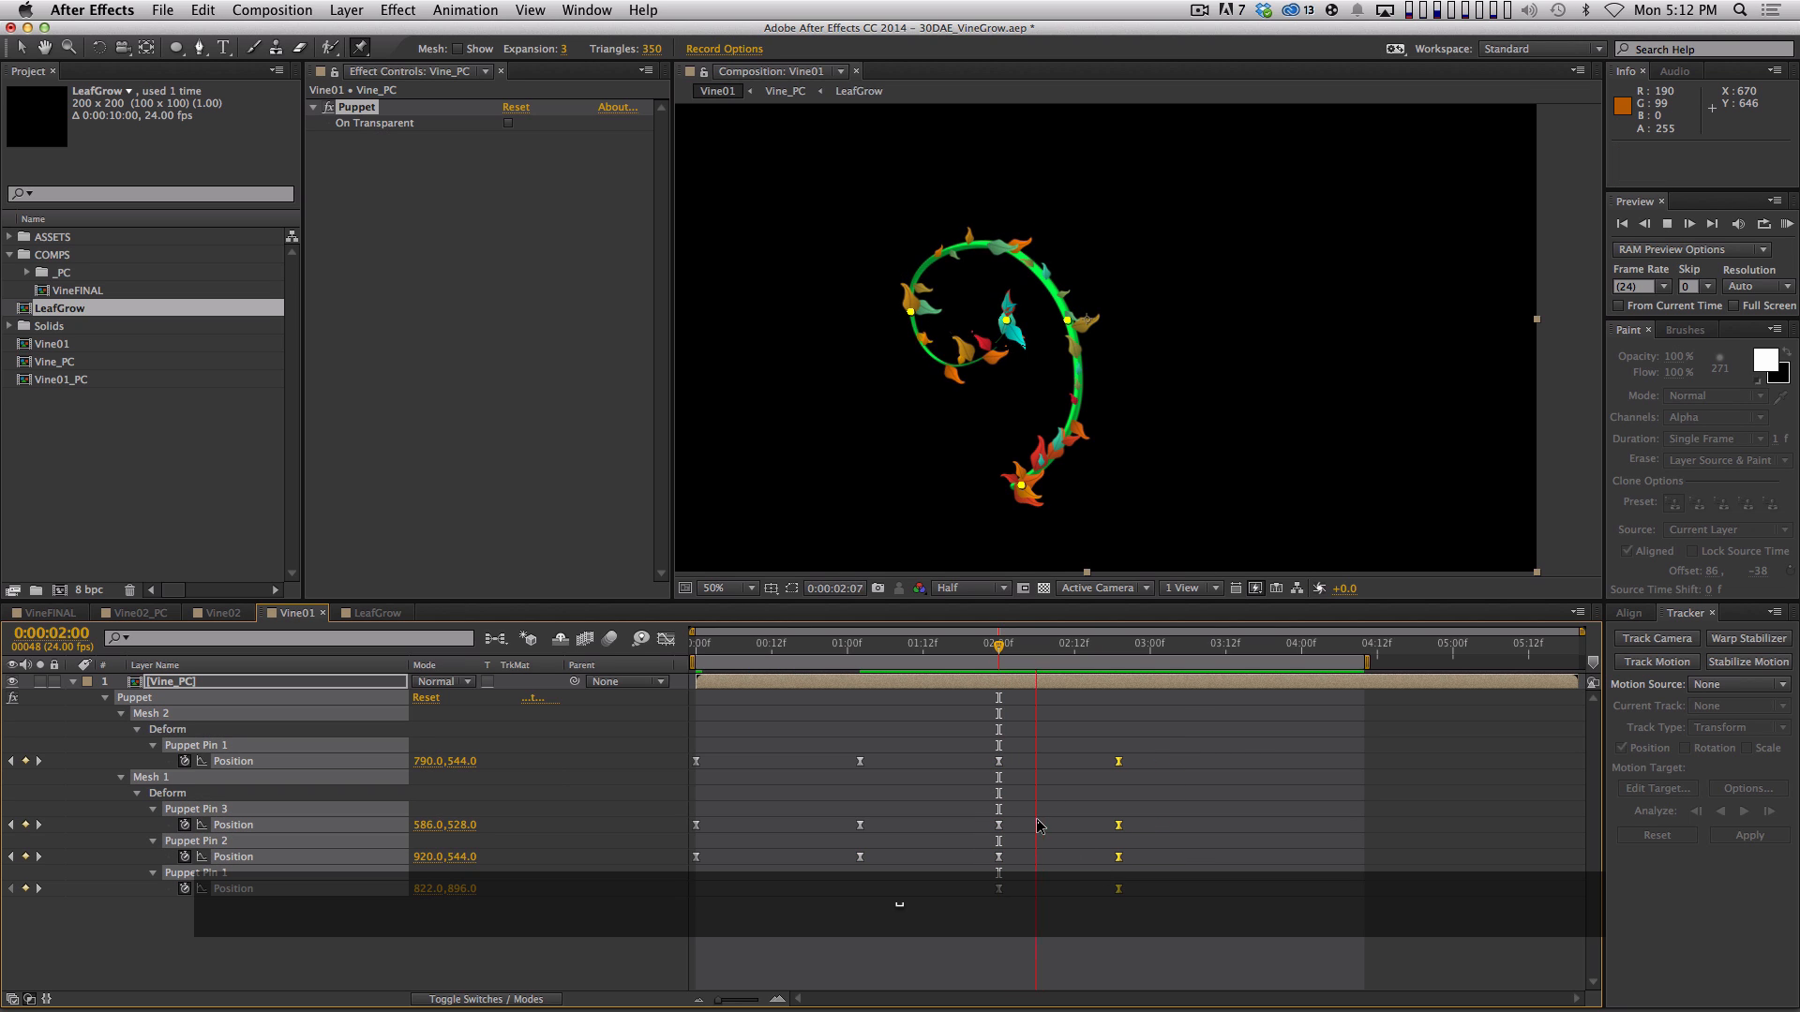
{"action": "left_click", "coordinate": [1038, 811]}
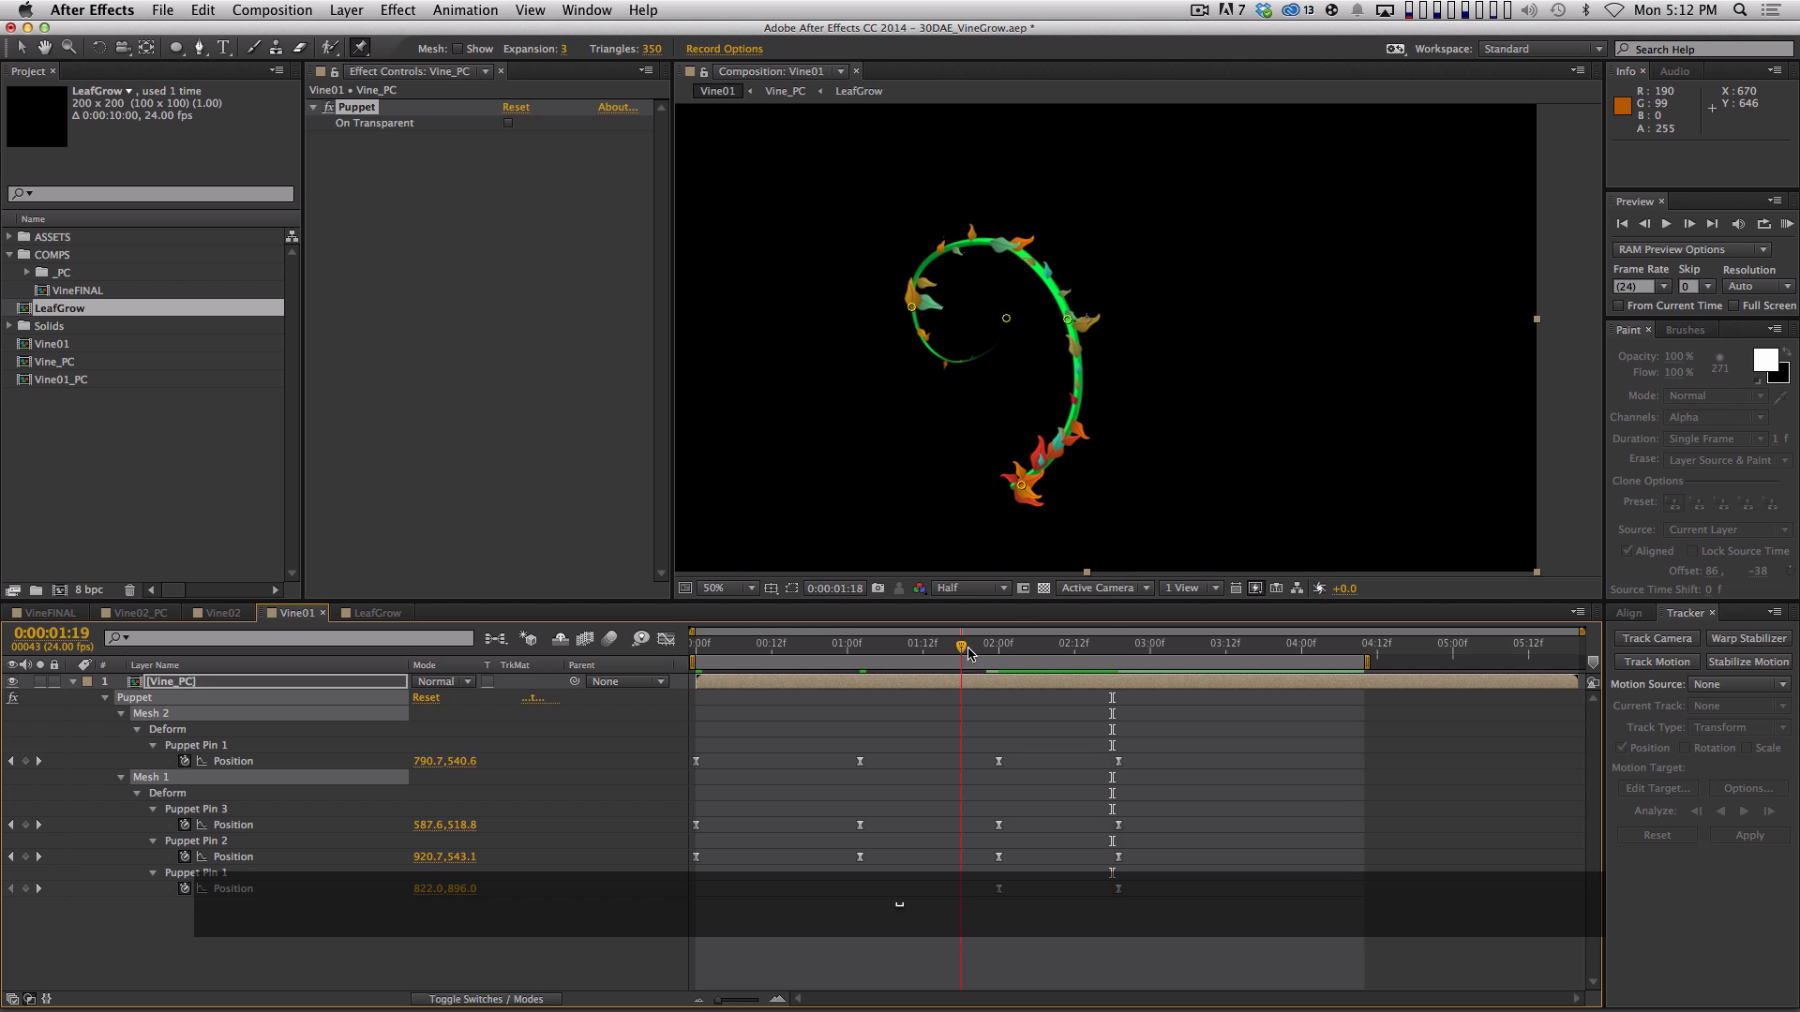
Convert the four pin keyframes at 0:00:02:00 to linear interpolation and scrub through the motion
{"action": "left_click_drag", "start_coordinate": [969, 654], "coordinate": [999, 680]}
{"action": "left_click_drag", "start_coordinate": [961, 735], "coordinate": [1027, 897]}
{"action": "left_click", "coordinate": [998, 856], "text": "super"}
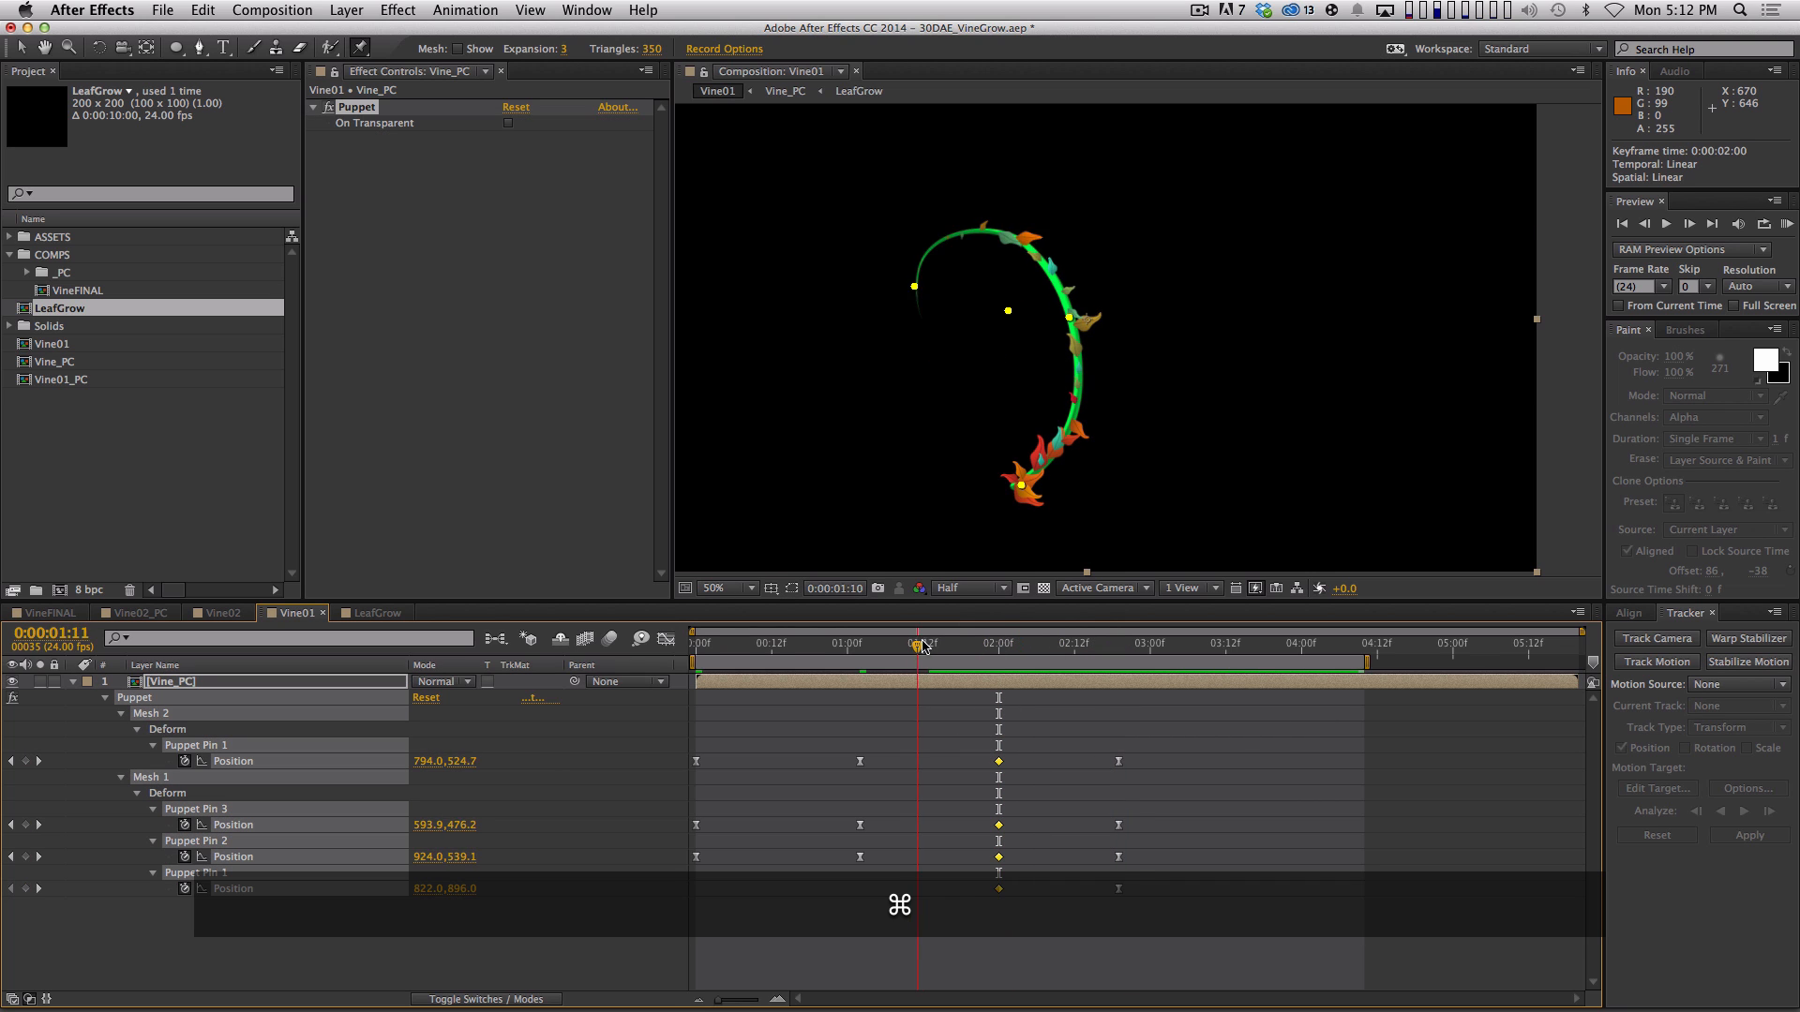
{"action": "left_click_drag", "start_coordinate": [922, 646], "coordinate": [1005, 653]}
{"action": "left_click", "coordinate": [947, 808]}
Reapply Easy Ease to the four pin keyframes at 0:00:02:00
{"action": "left_click_drag", "start_coordinate": [961, 717], "coordinate": [1019, 904]}
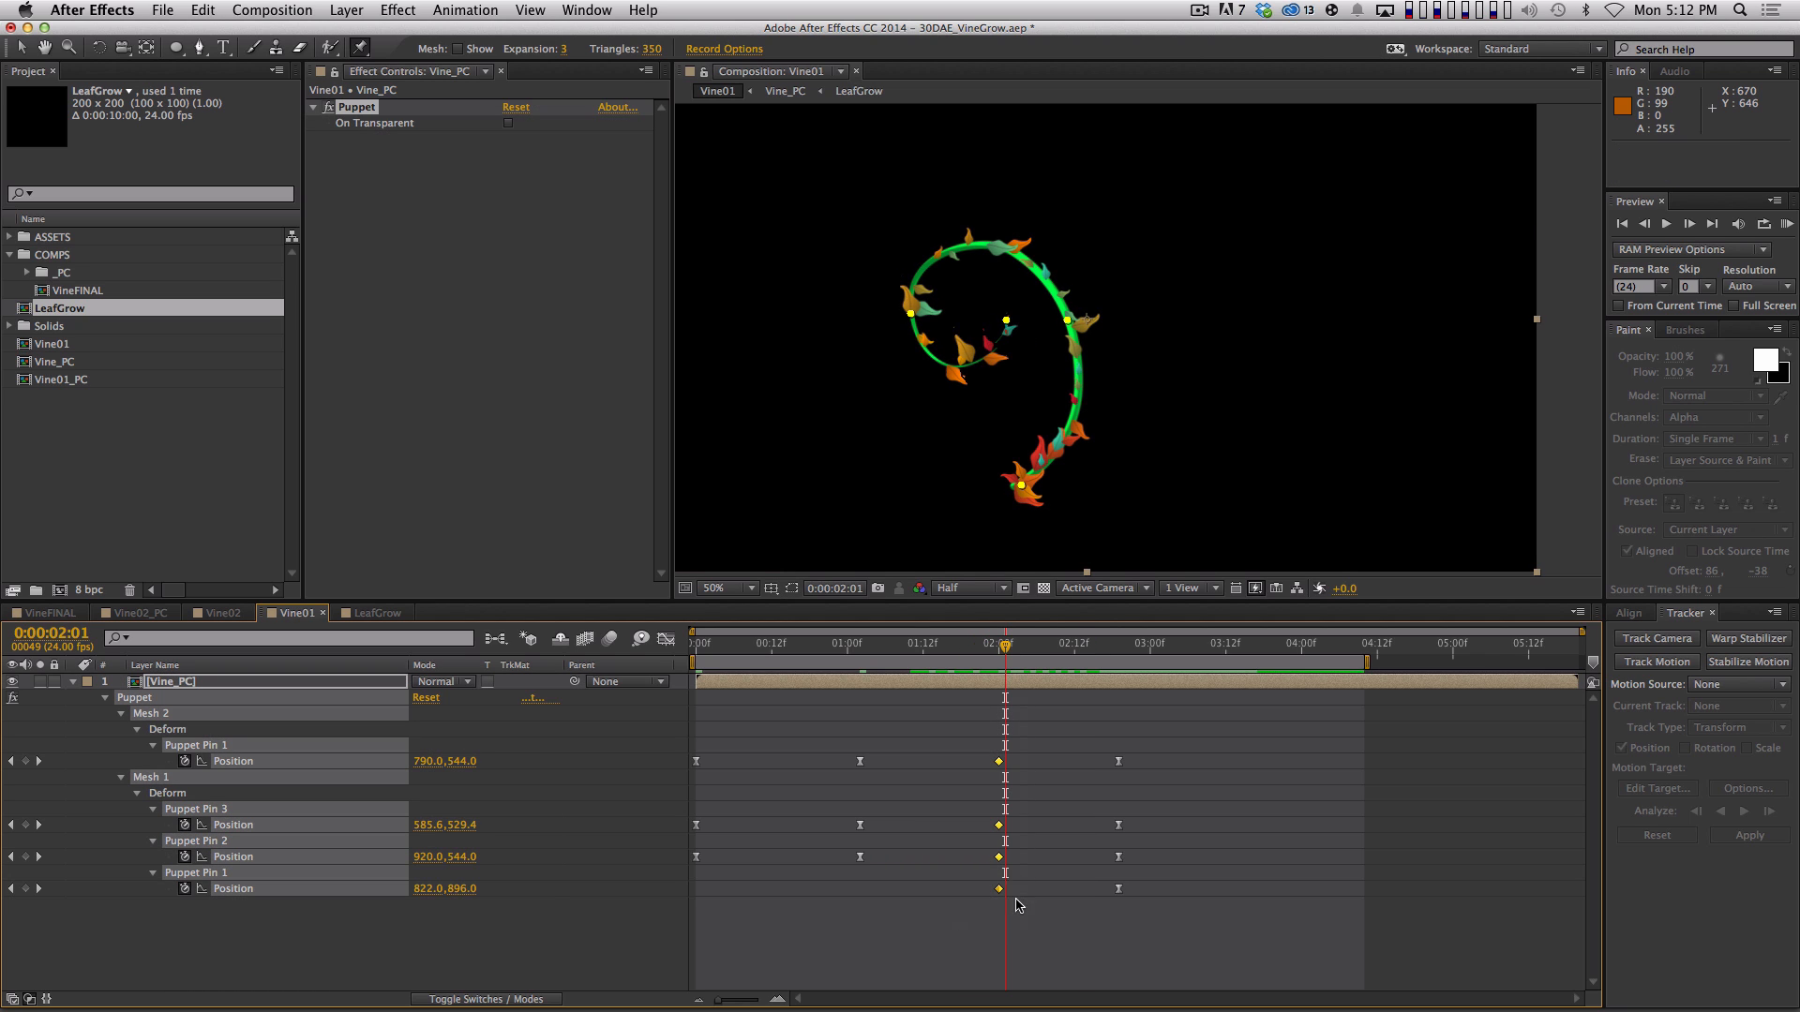
{"action": "key", "text": "F9"}
{"action": "left_click", "coordinate": [836, 967]}
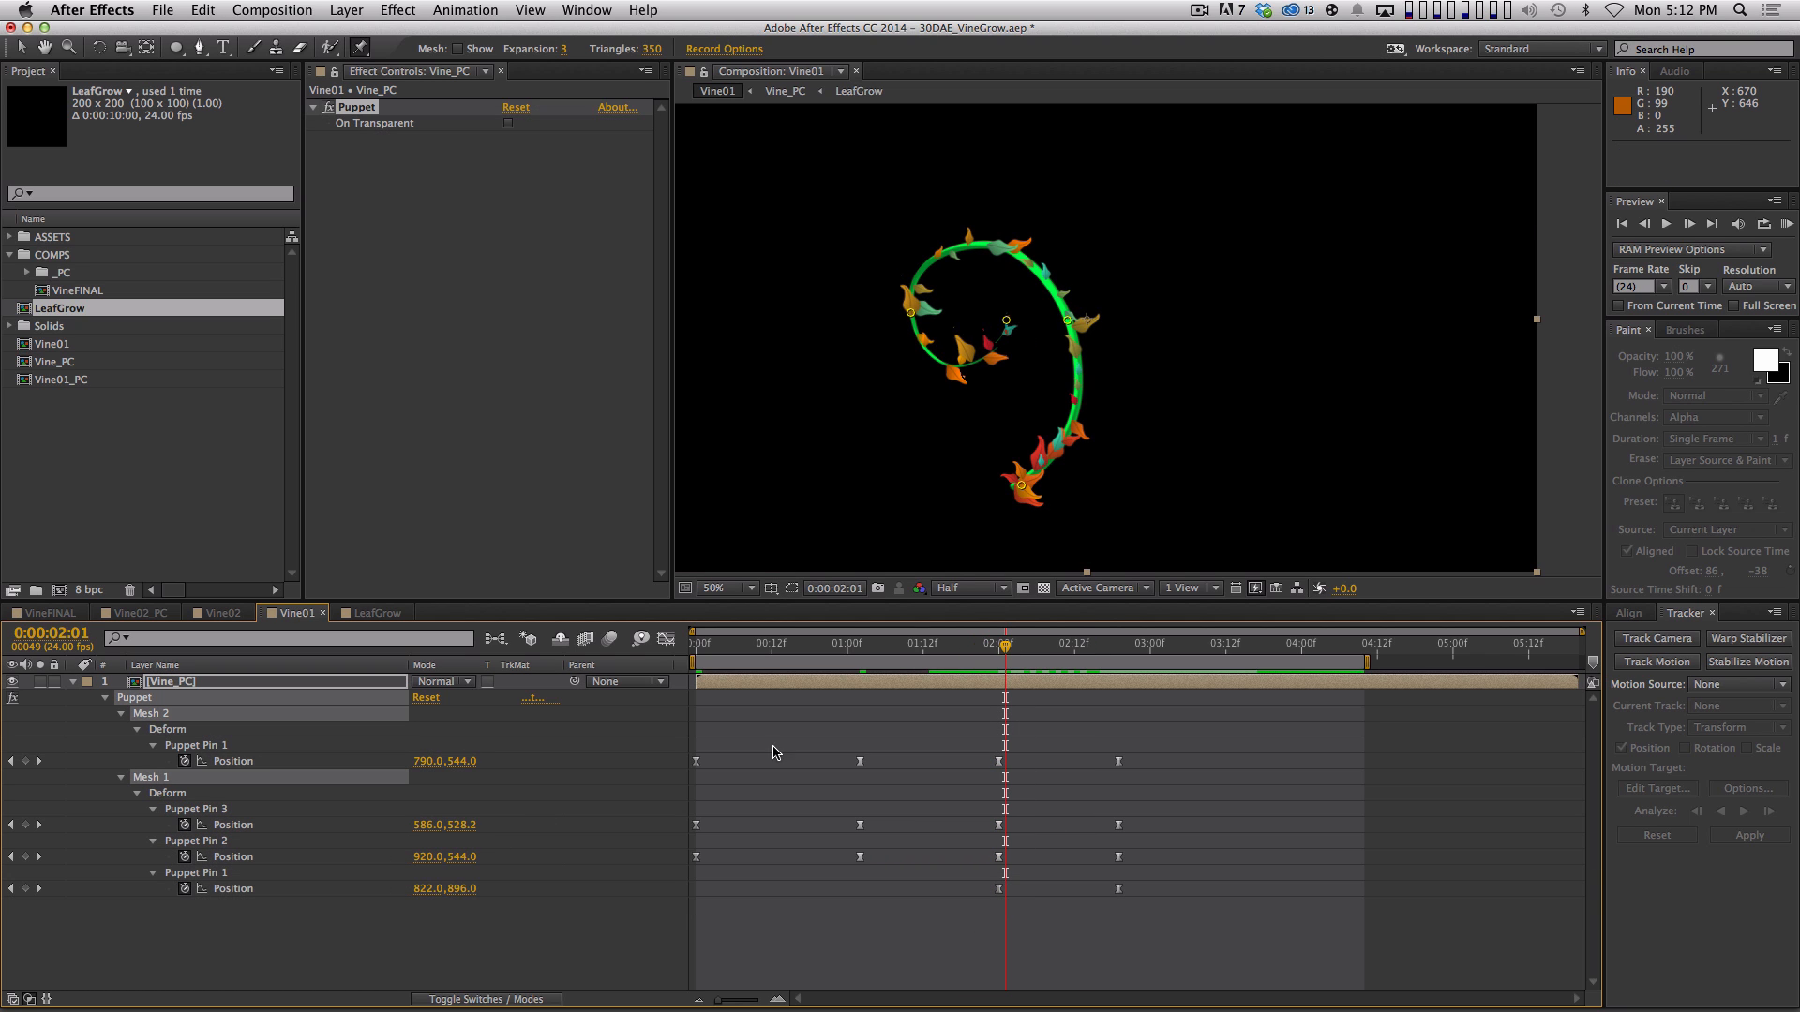
Apply Easy Ease to every Puppet pin keyframe on Vine_PC and RAM preview the finished vine bend
{"action": "mouse_move", "coordinate": [1005, 646]}
{"action": "left_mouse_down"}
{"action": "mouse_move", "coordinate": [898, 646]}
{"action": "mouse_move", "coordinate": [1097, 652]}
{"action": "mouse_move", "coordinate": [1011, 652]}
{"action": "left_mouse_up"}
{"action": "left_click_drag", "start_coordinate": [1182, 727], "coordinate": [689, 965]}
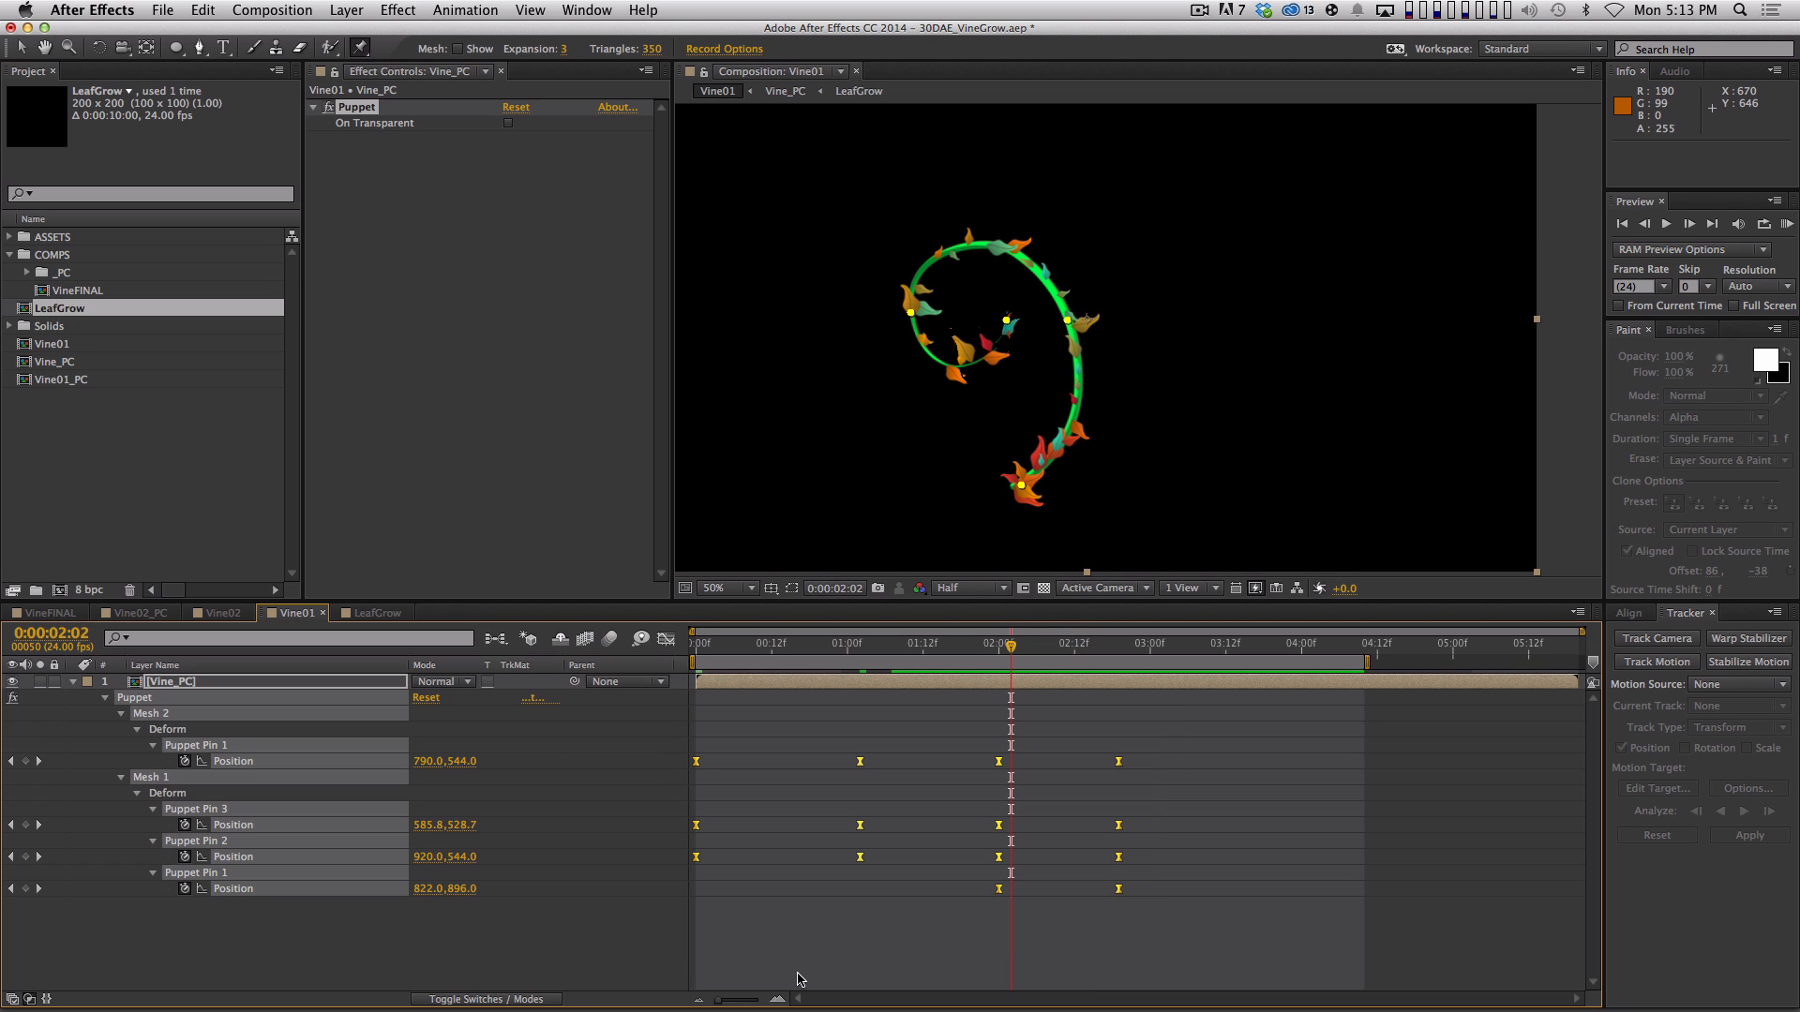
{"action": "key", "text": "F9"}
{"action": "key", "text": "0"}
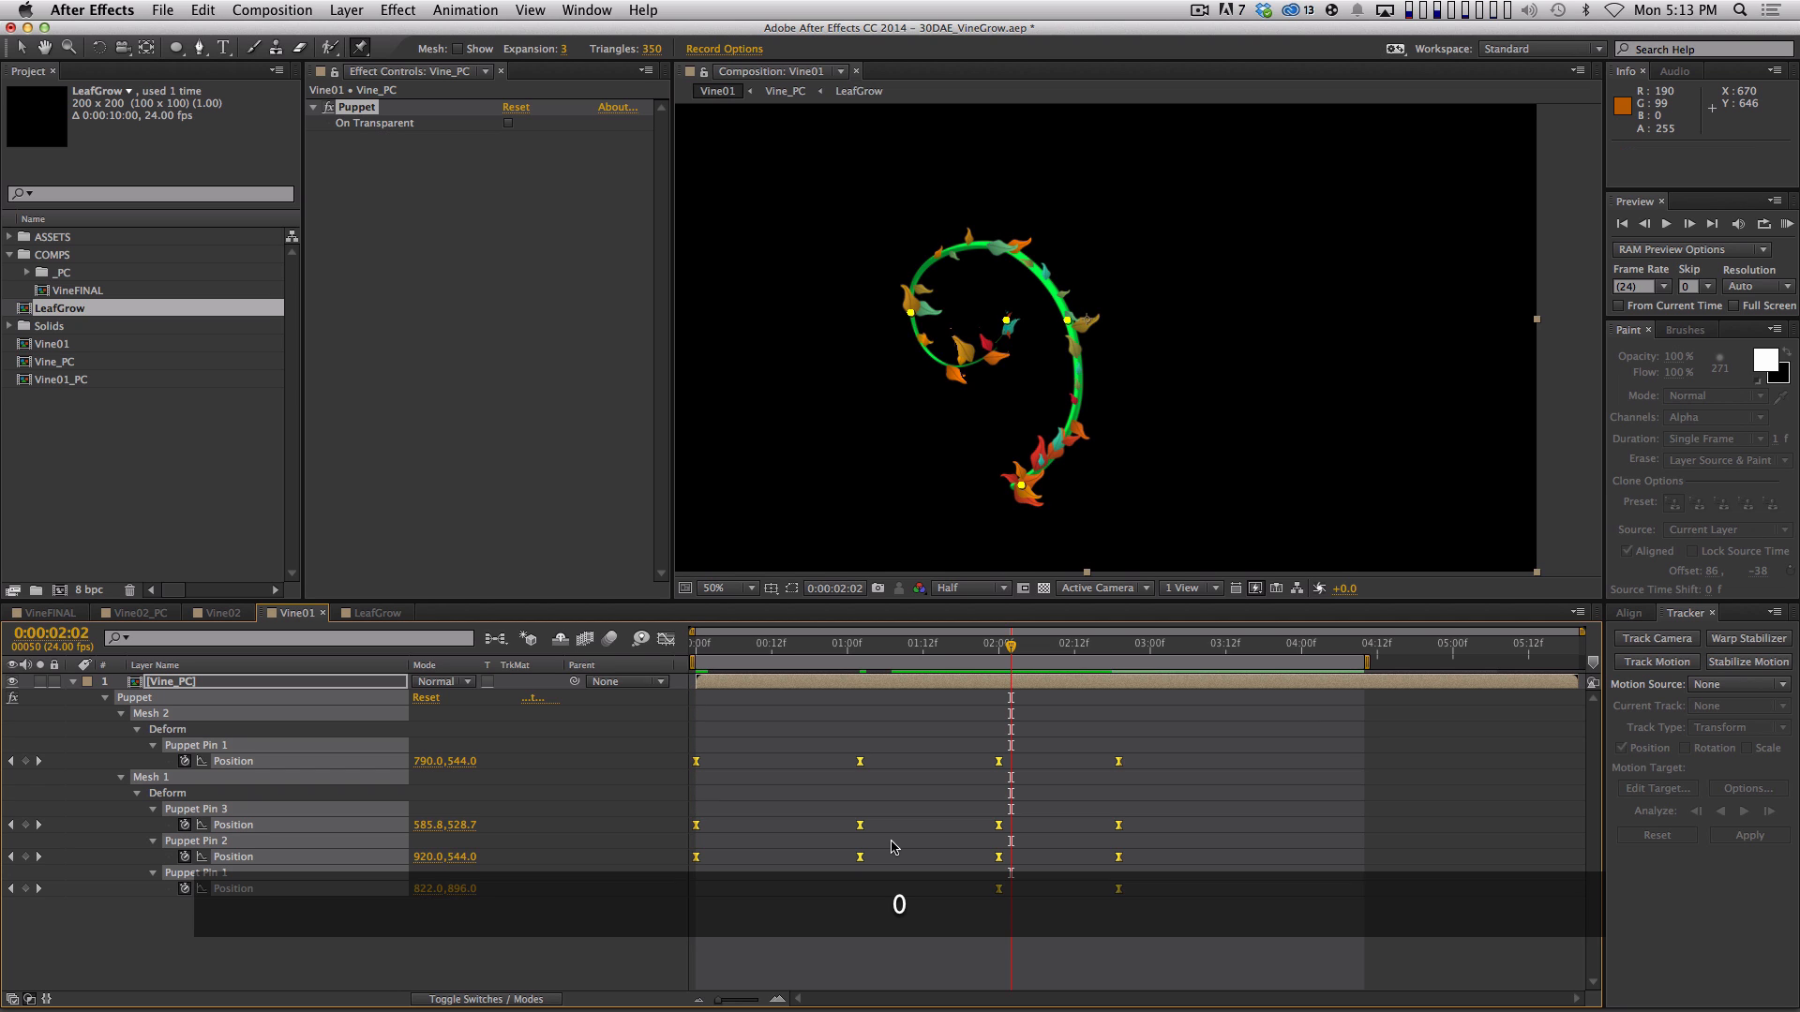
{"action": "key", "text": "0"}
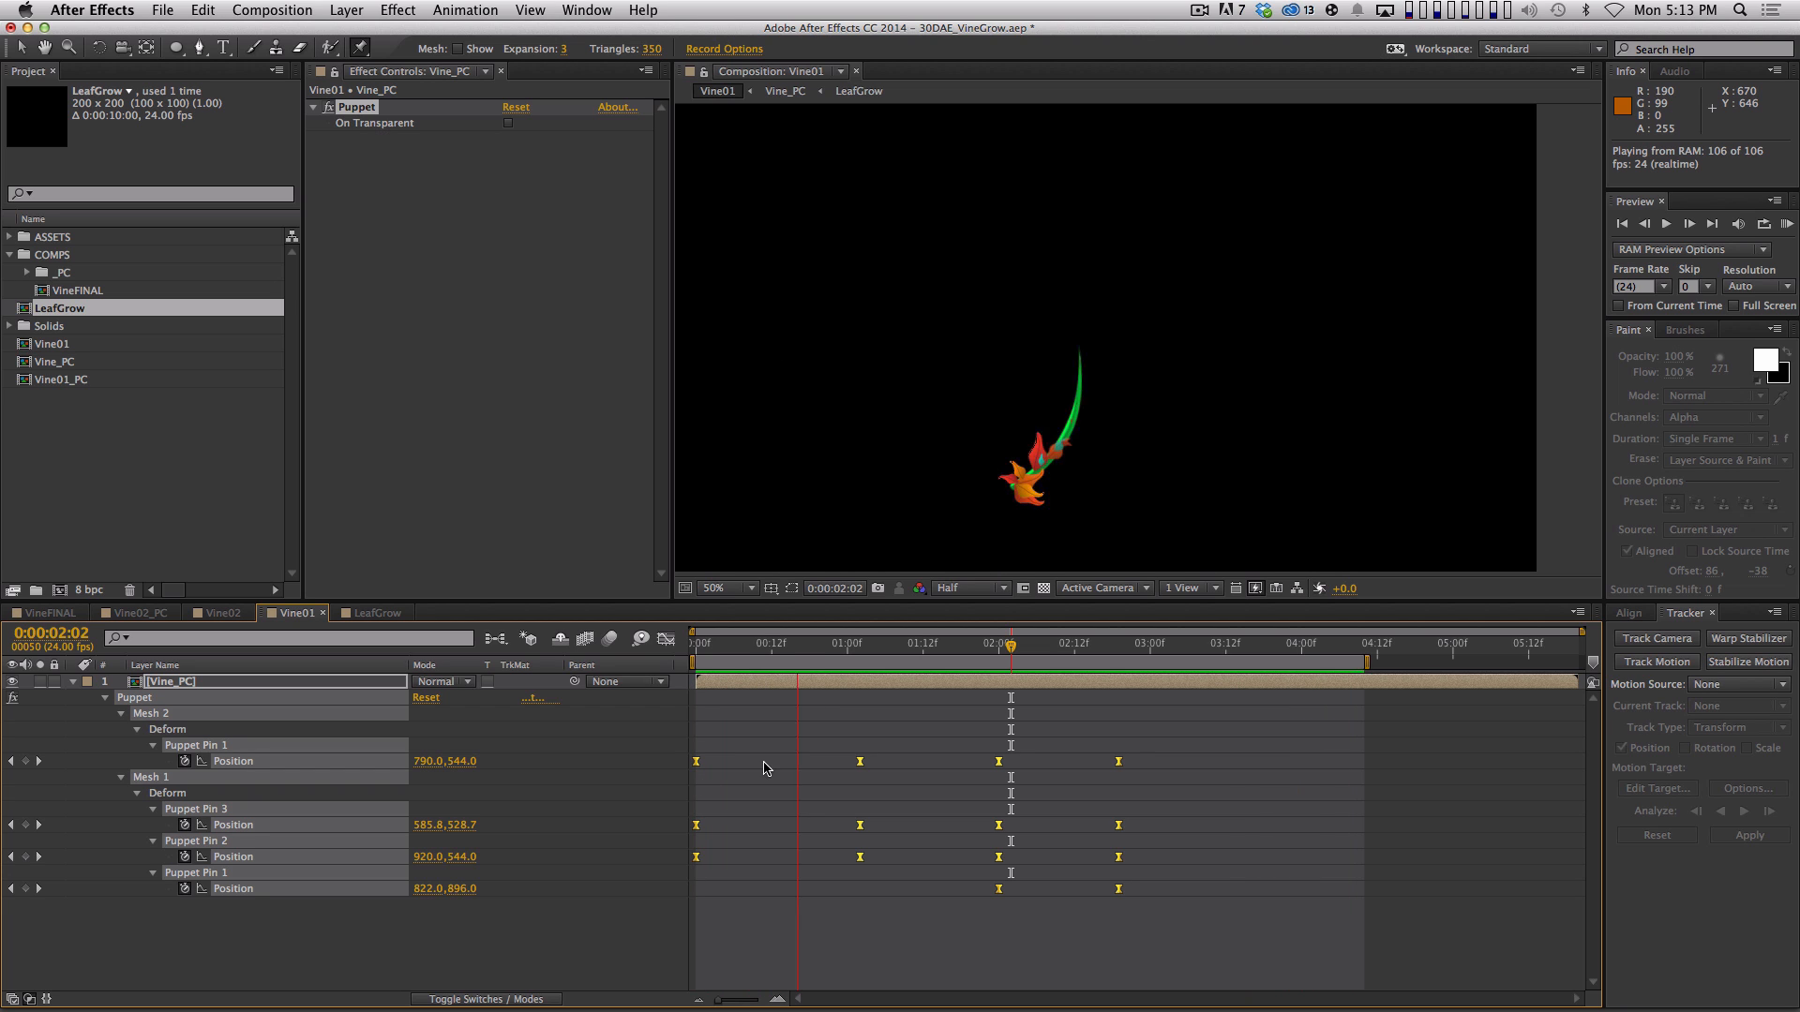
{"action": "key", "text": "space"}
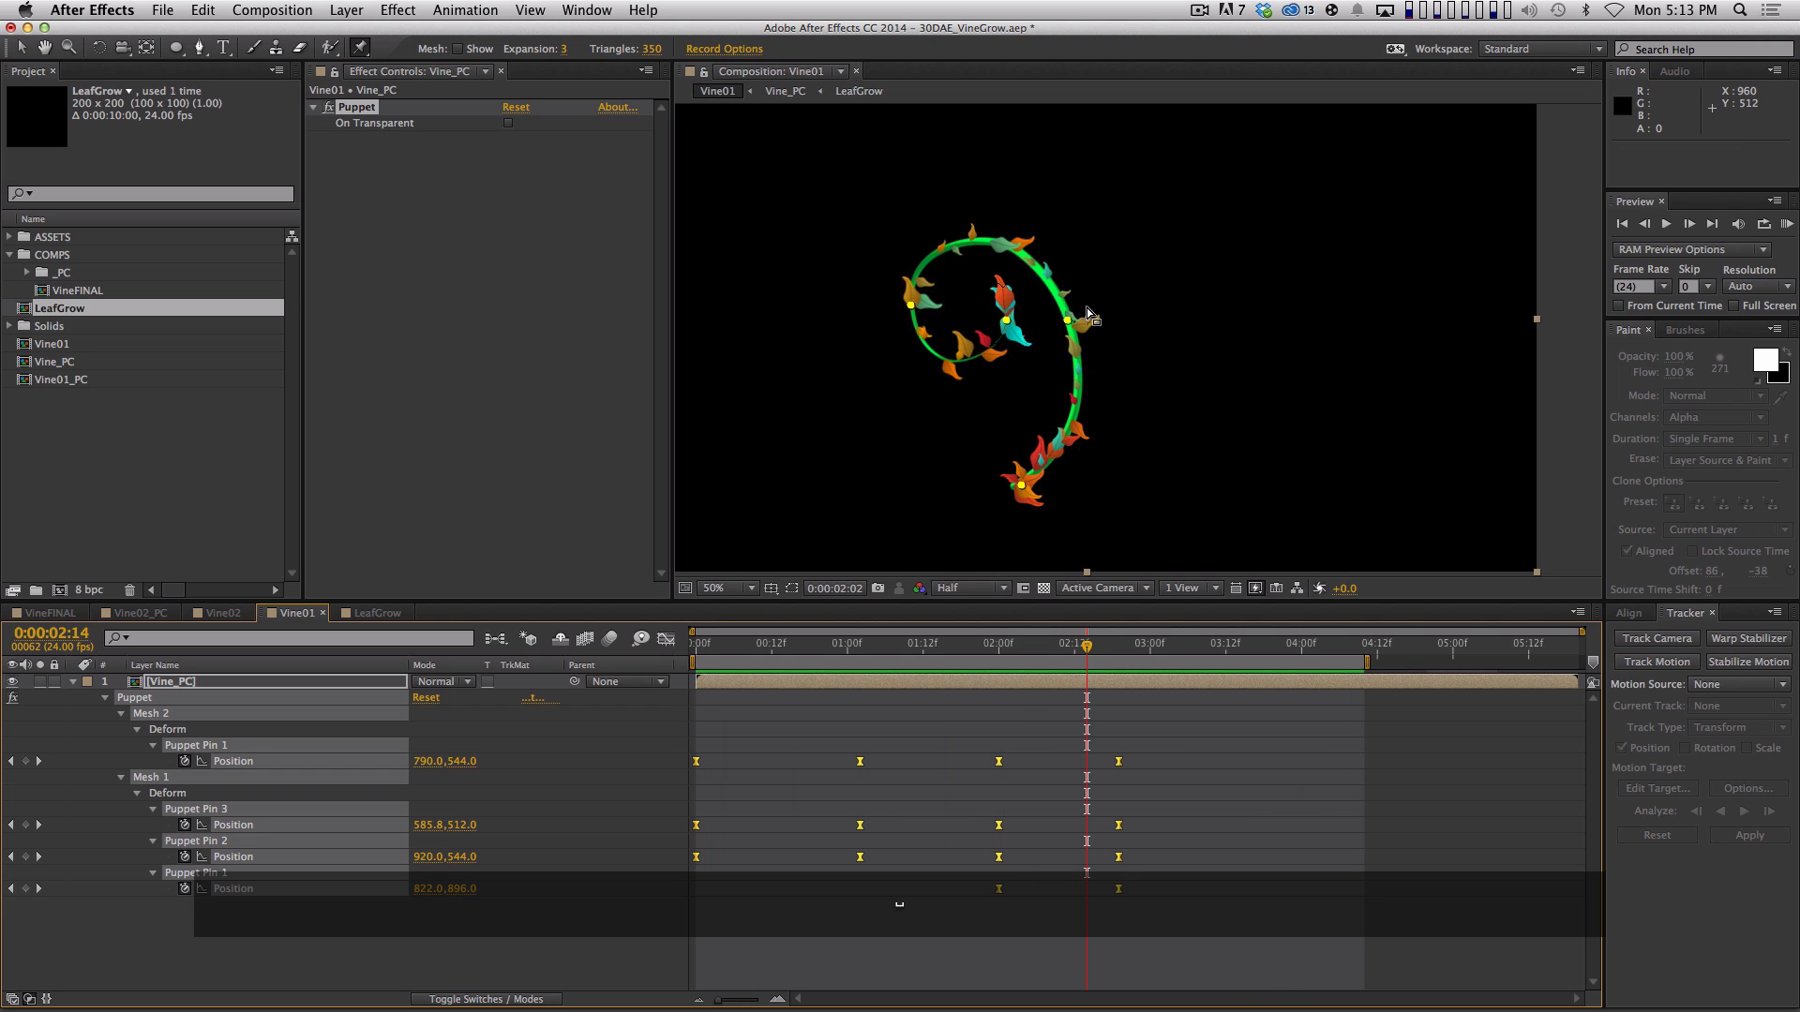
{"action": "key", "text": "space"}
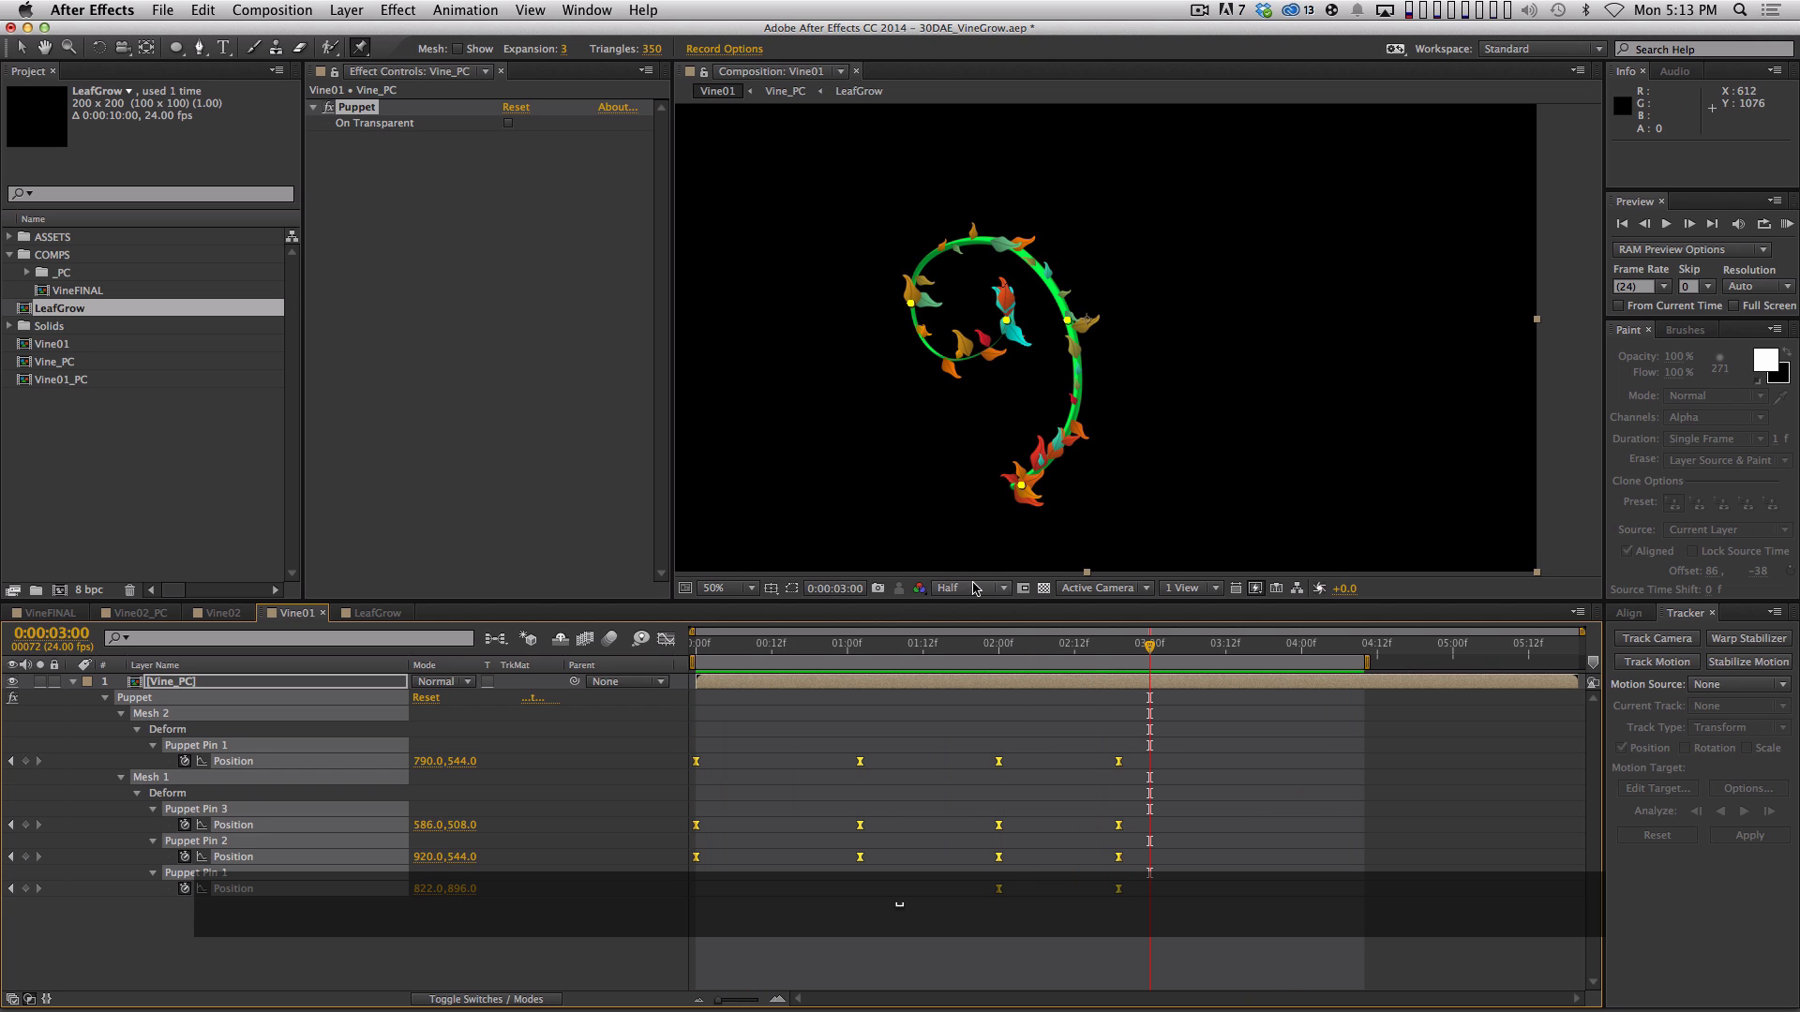
Set the composition view to Third resolution and Fit up to 100% magnification
{"action": "left_click", "coordinate": [975, 588]}
{"action": "left_click", "coordinate": [975, 671]}
{"action": "left_click", "coordinate": [731, 589]}
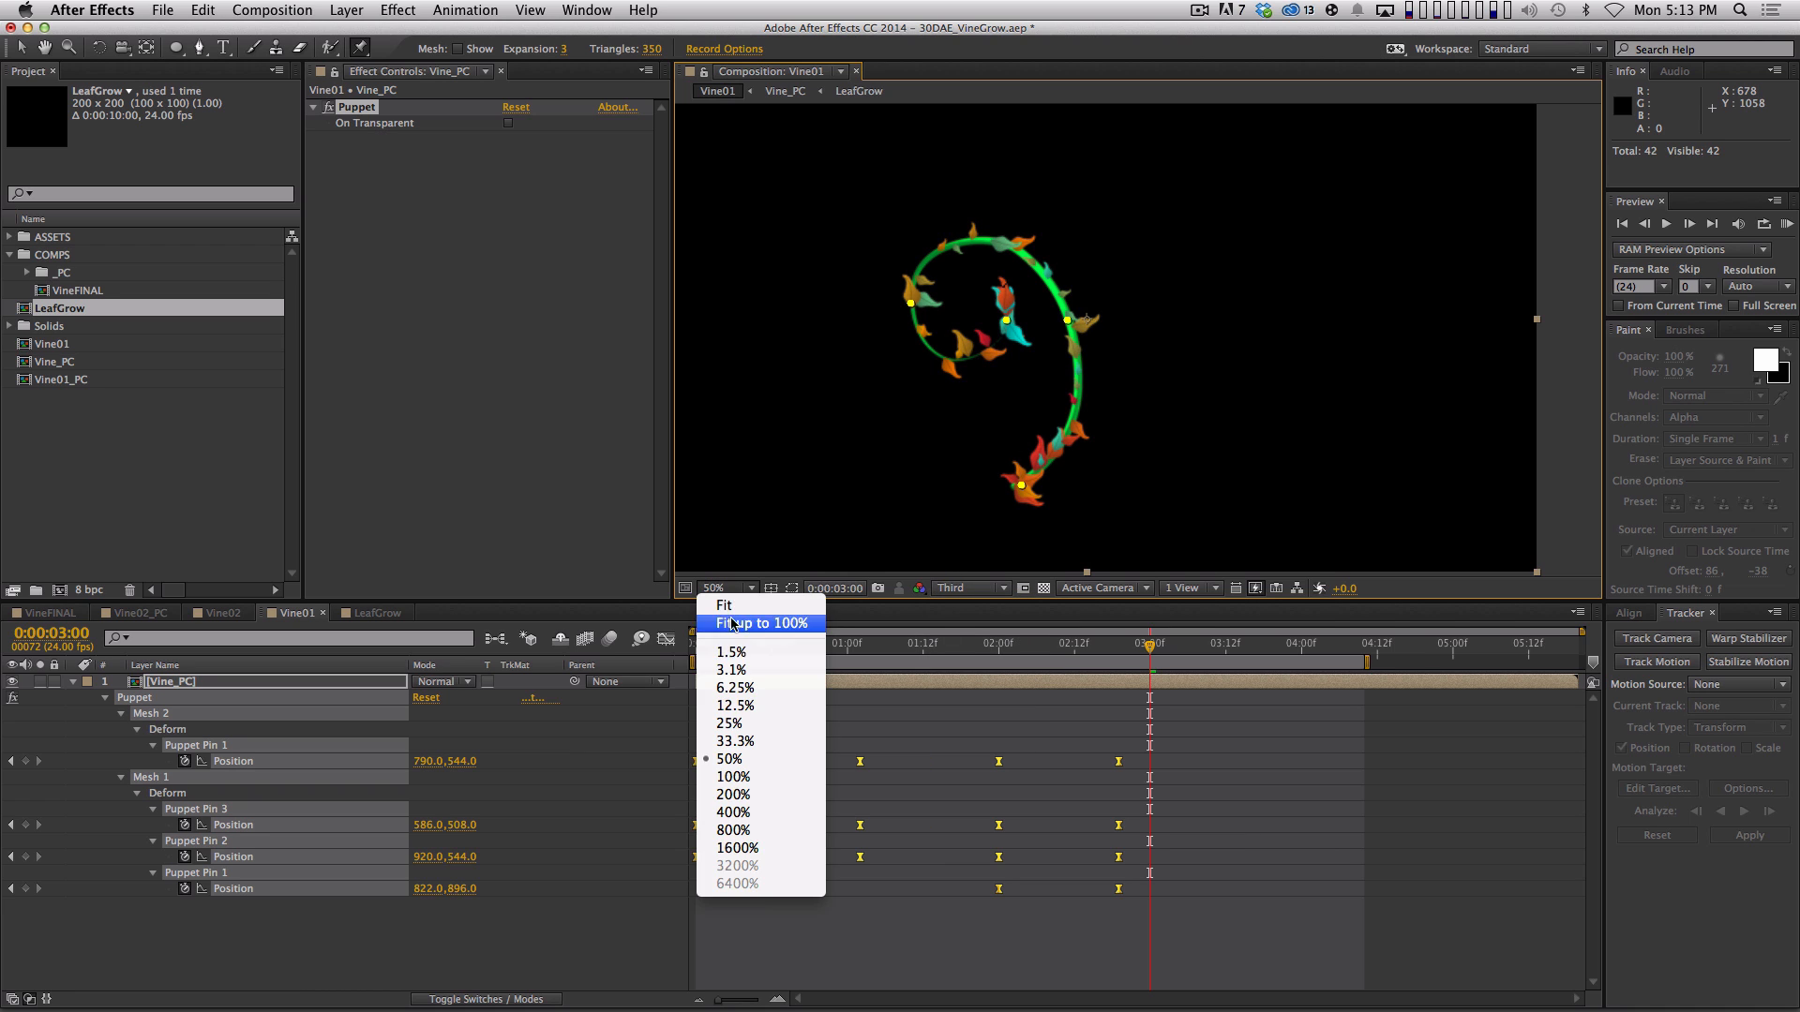
{"action": "left_click", "coordinate": [733, 624]}
Collapse the Vine_PC layer's properties and pre-compose it as VineBounce, moving all attributes into the new composition
{"action": "key", "text": "super+a"}
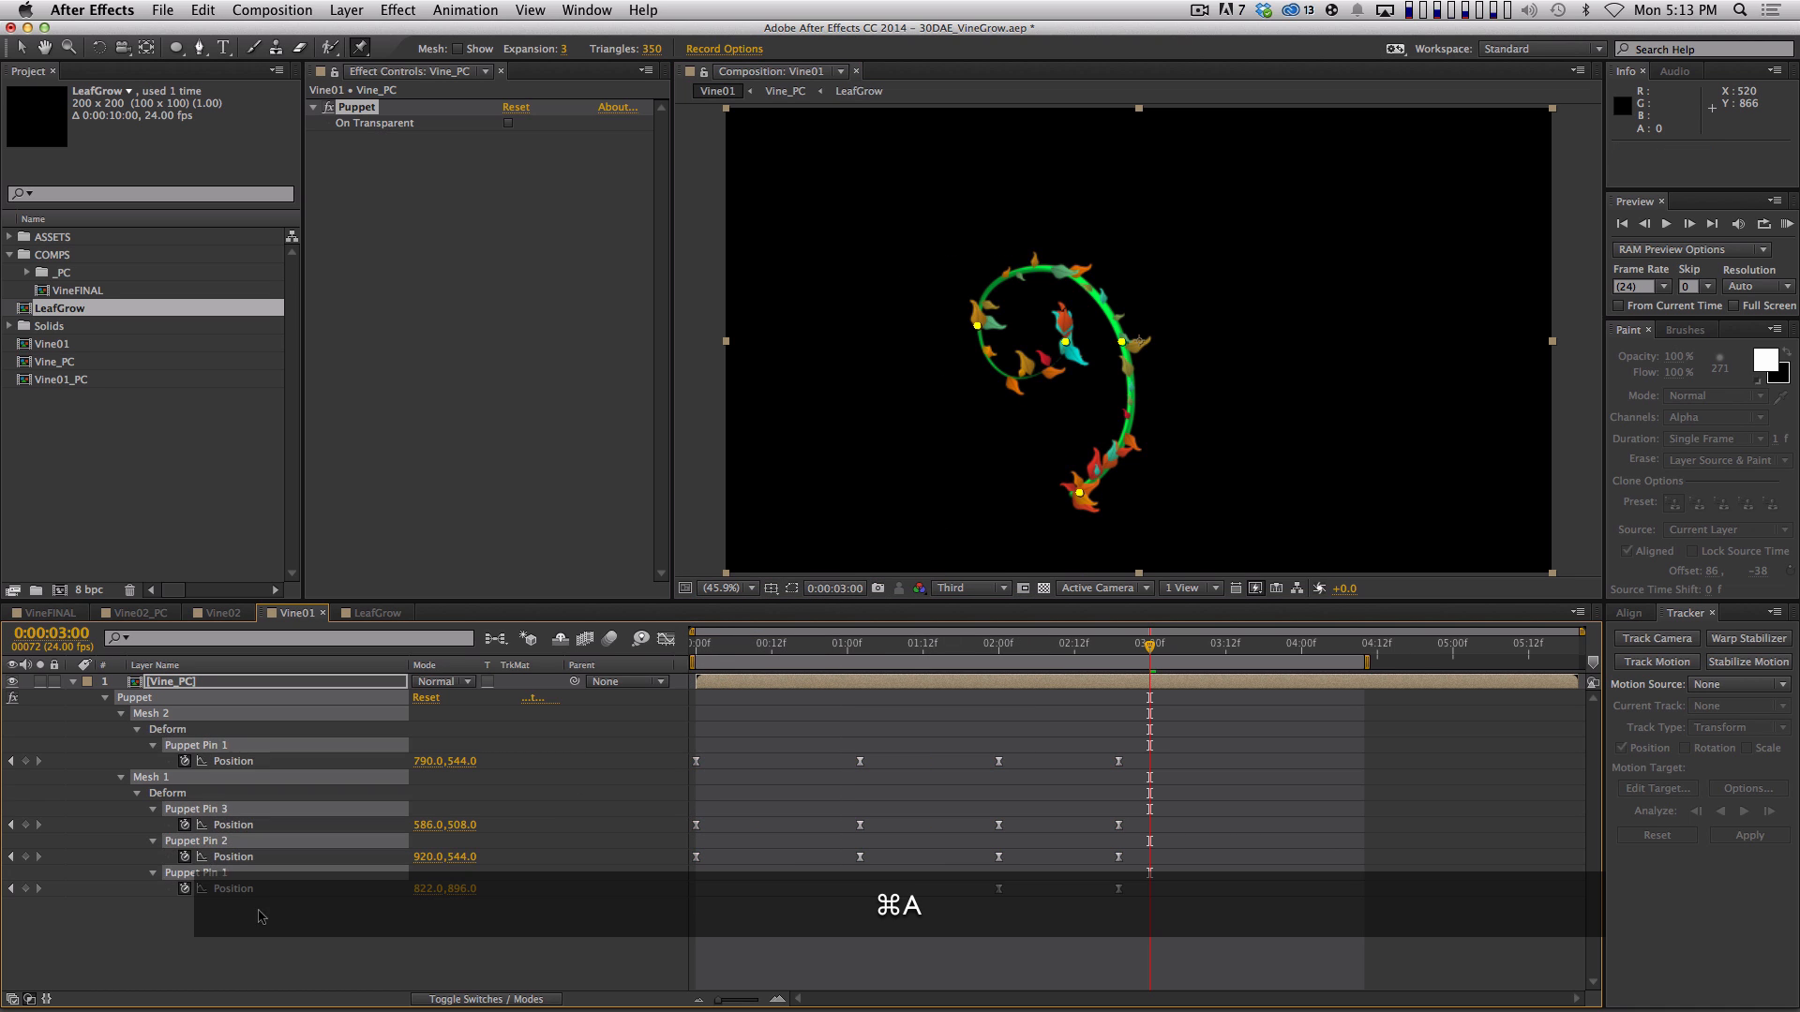
{"action": "key", "text": "shift+super+grave"}
{"action": "left_click", "coordinate": [188, 683], "text": "shift"}
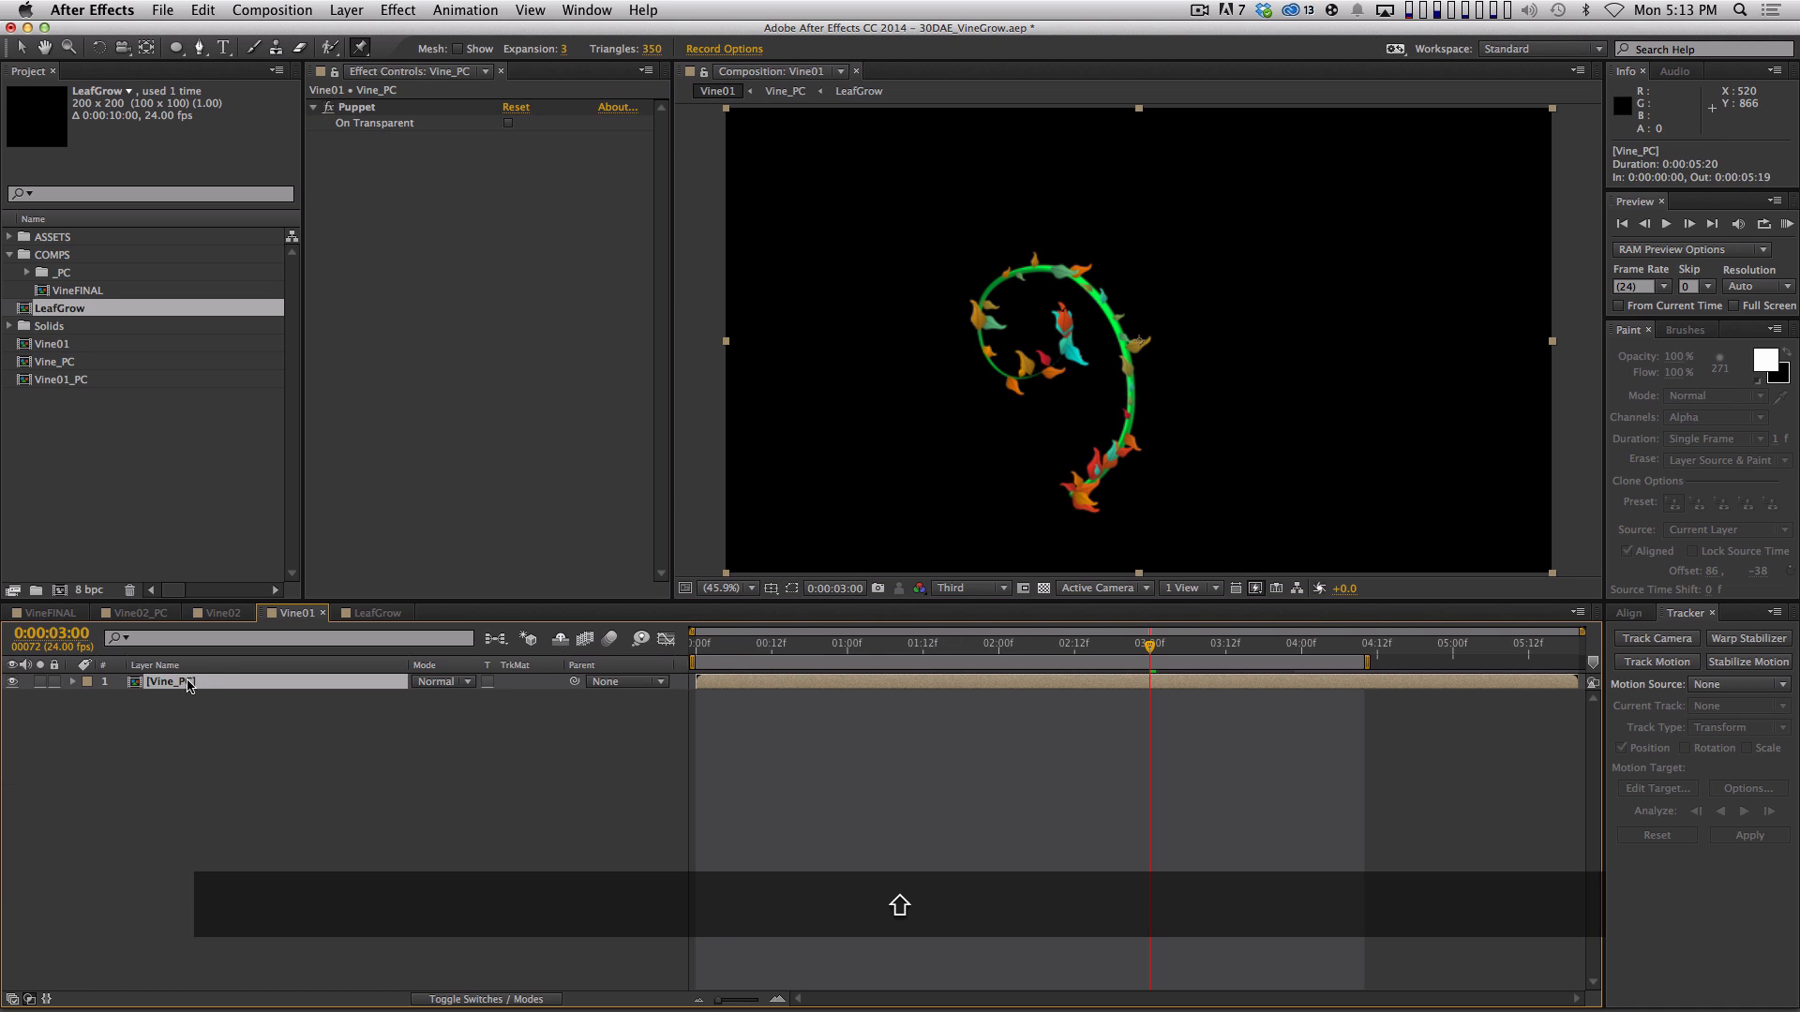
{"action": "key", "text": "shift+super+c"}
{"action": "type", "text": "VineBounce"}
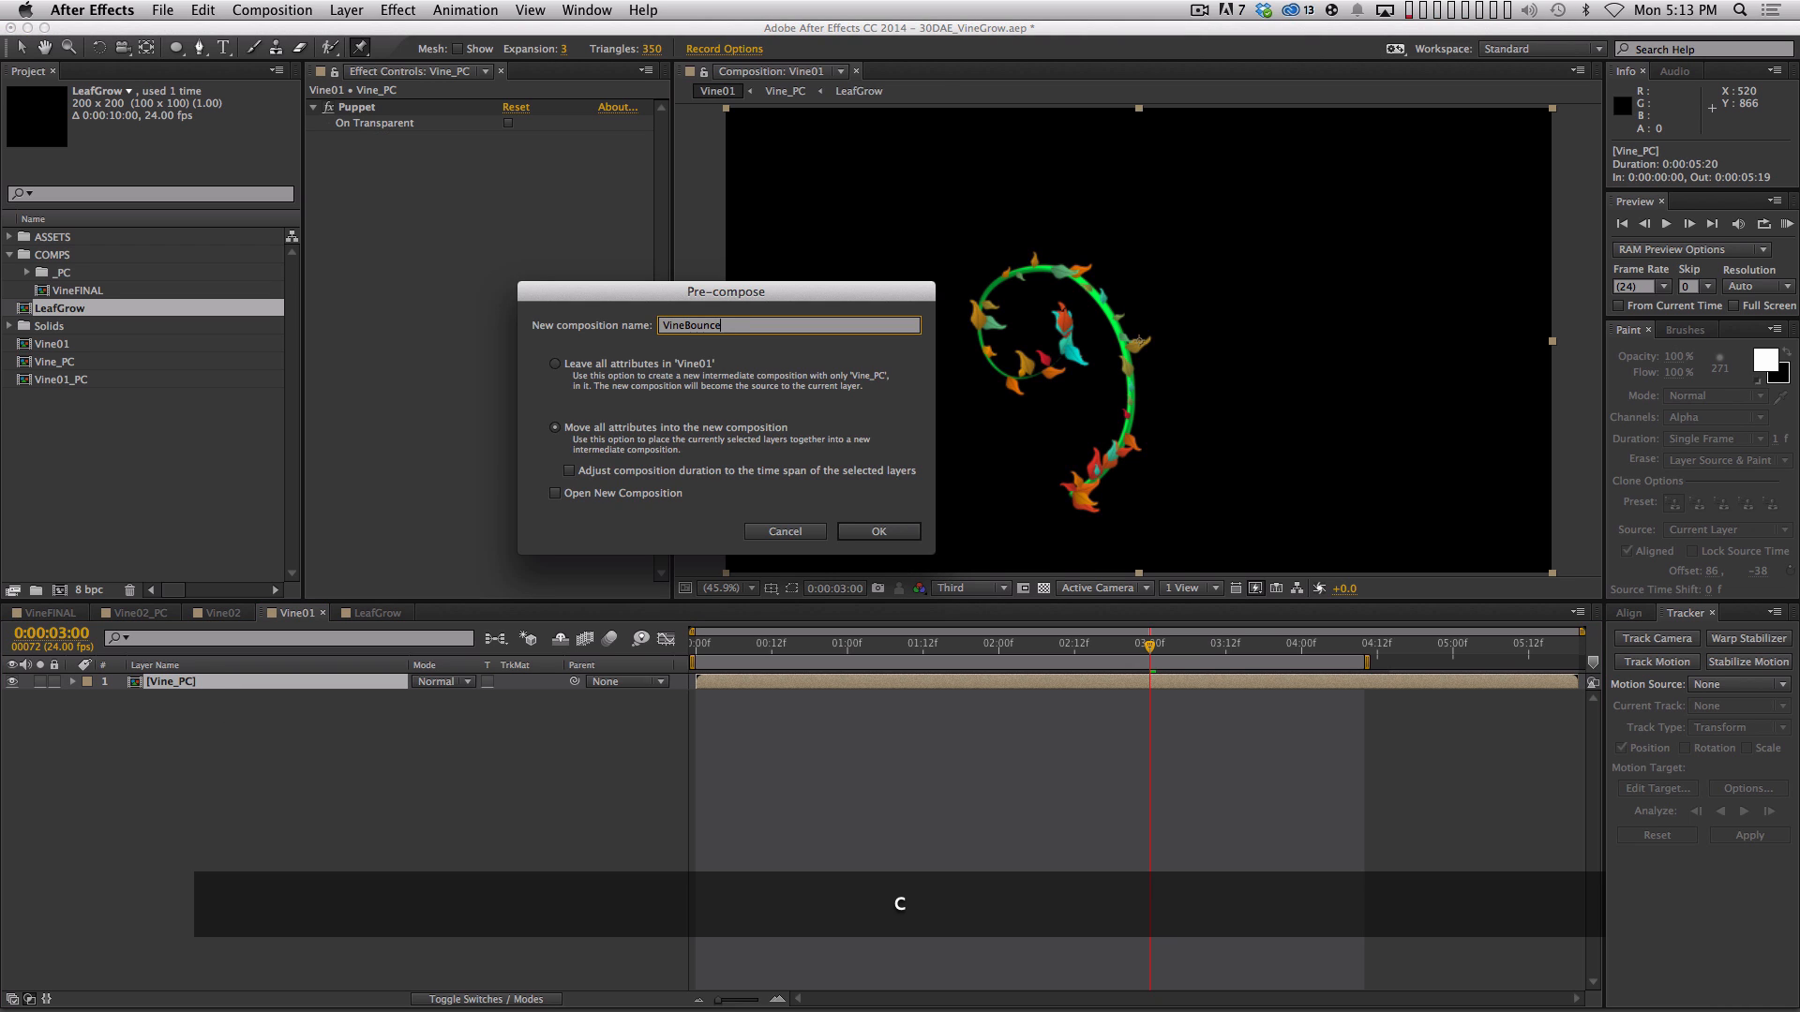
{"action": "key", "text": "Return"}
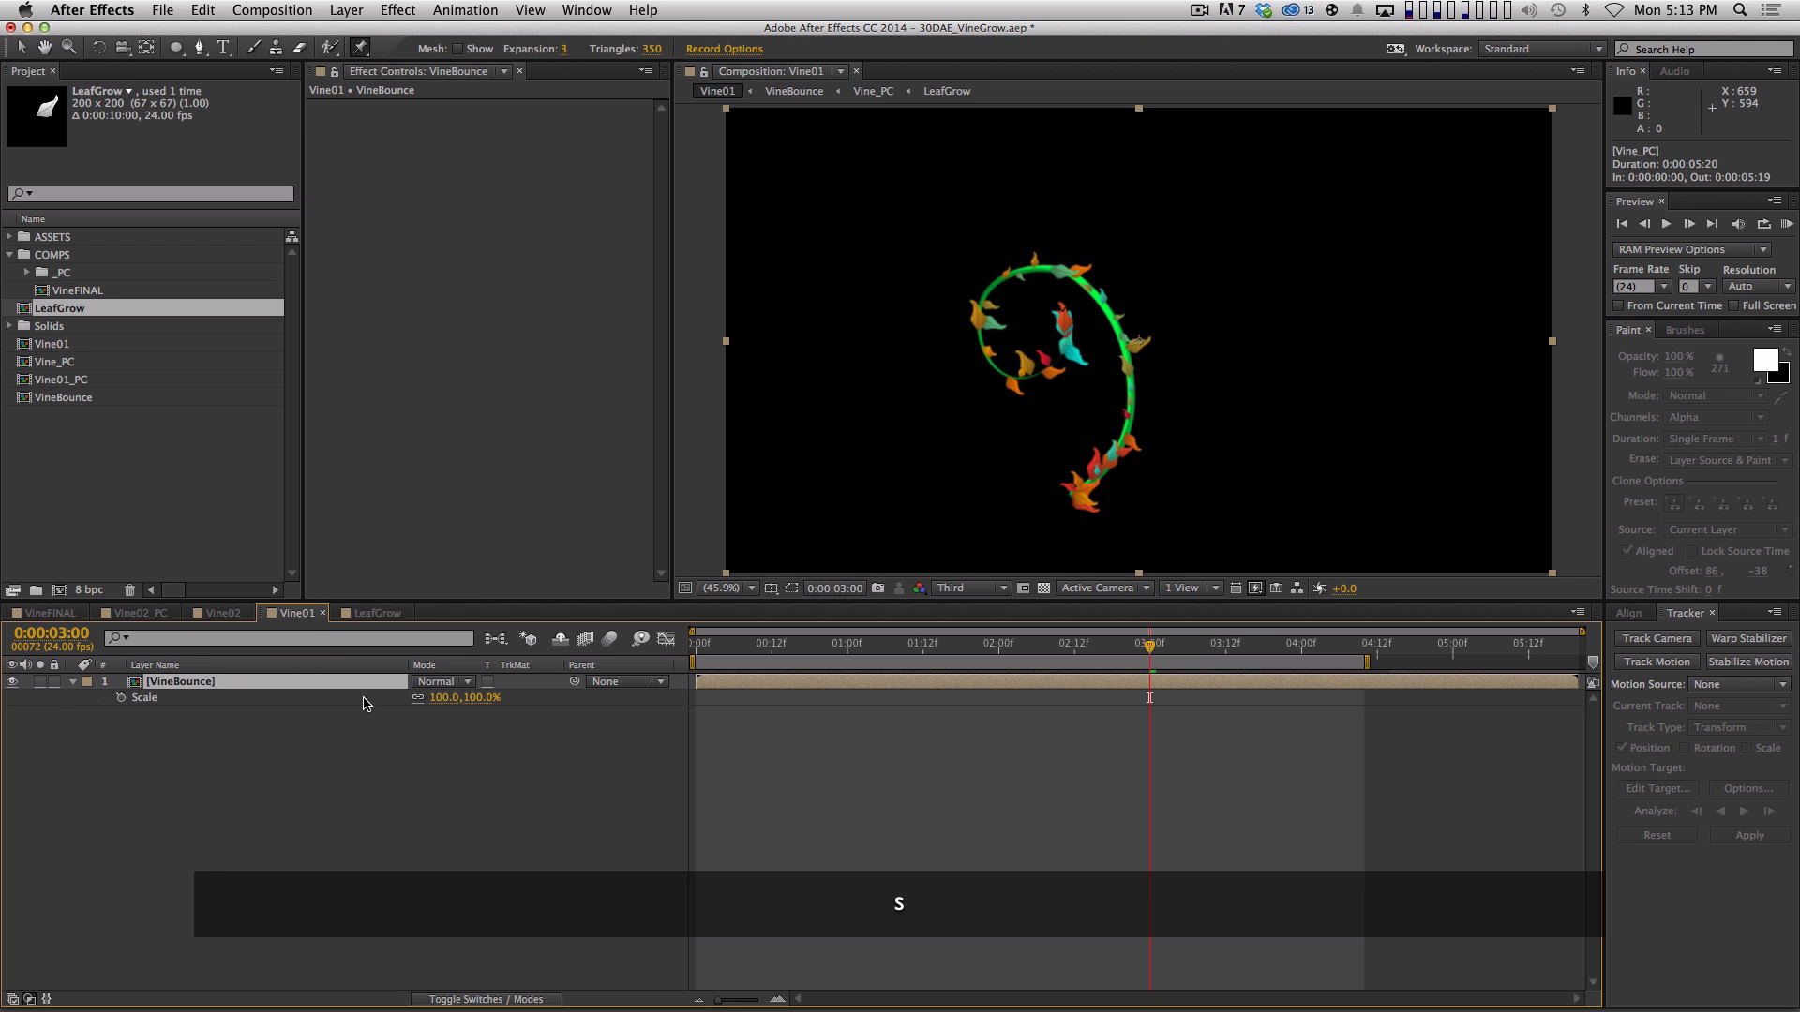
Duplicate the VineBounce layer and scale the copy down to about 80%
{"action": "key", "text": "super+d"}
{"action": "key", "text": "alt+shift+s"}
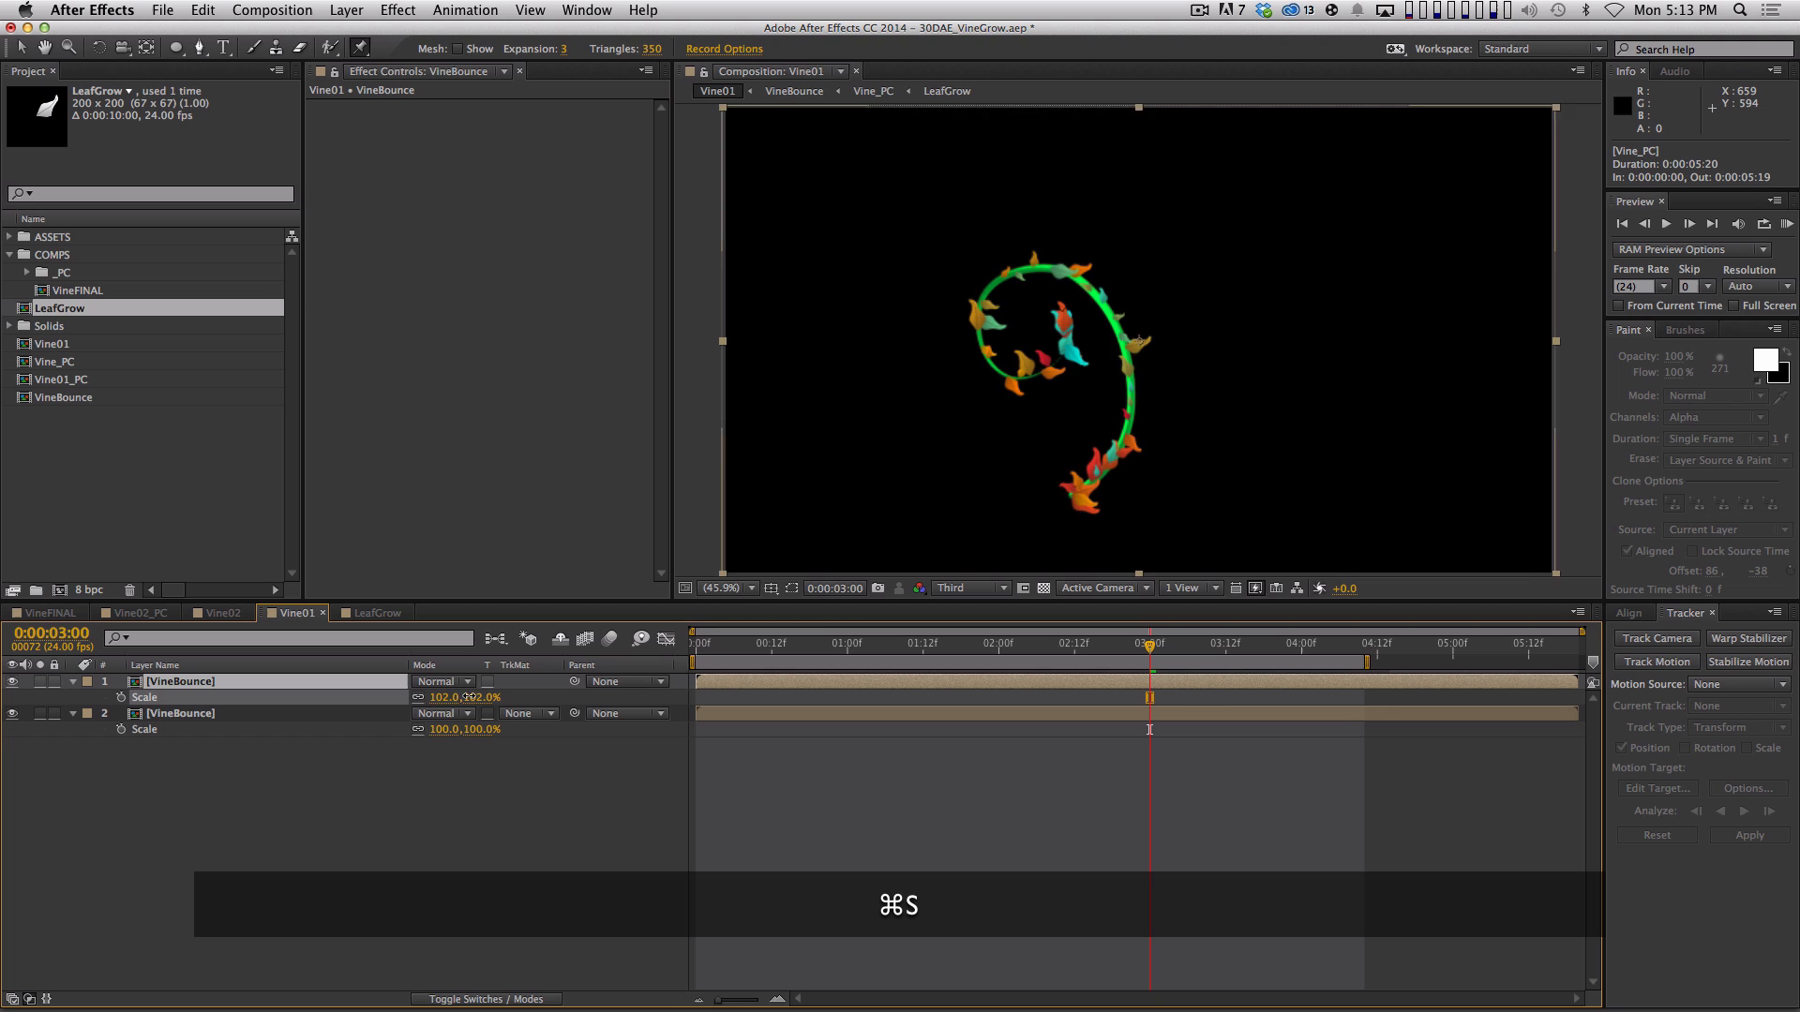
{"action": "left_click_drag", "start_coordinate": [460, 697], "coordinate": [292, 729]}
Rotate the VineBounce copy to 59° and move it so its base meets the base of the original vine
{"action": "key", "text": "r"}
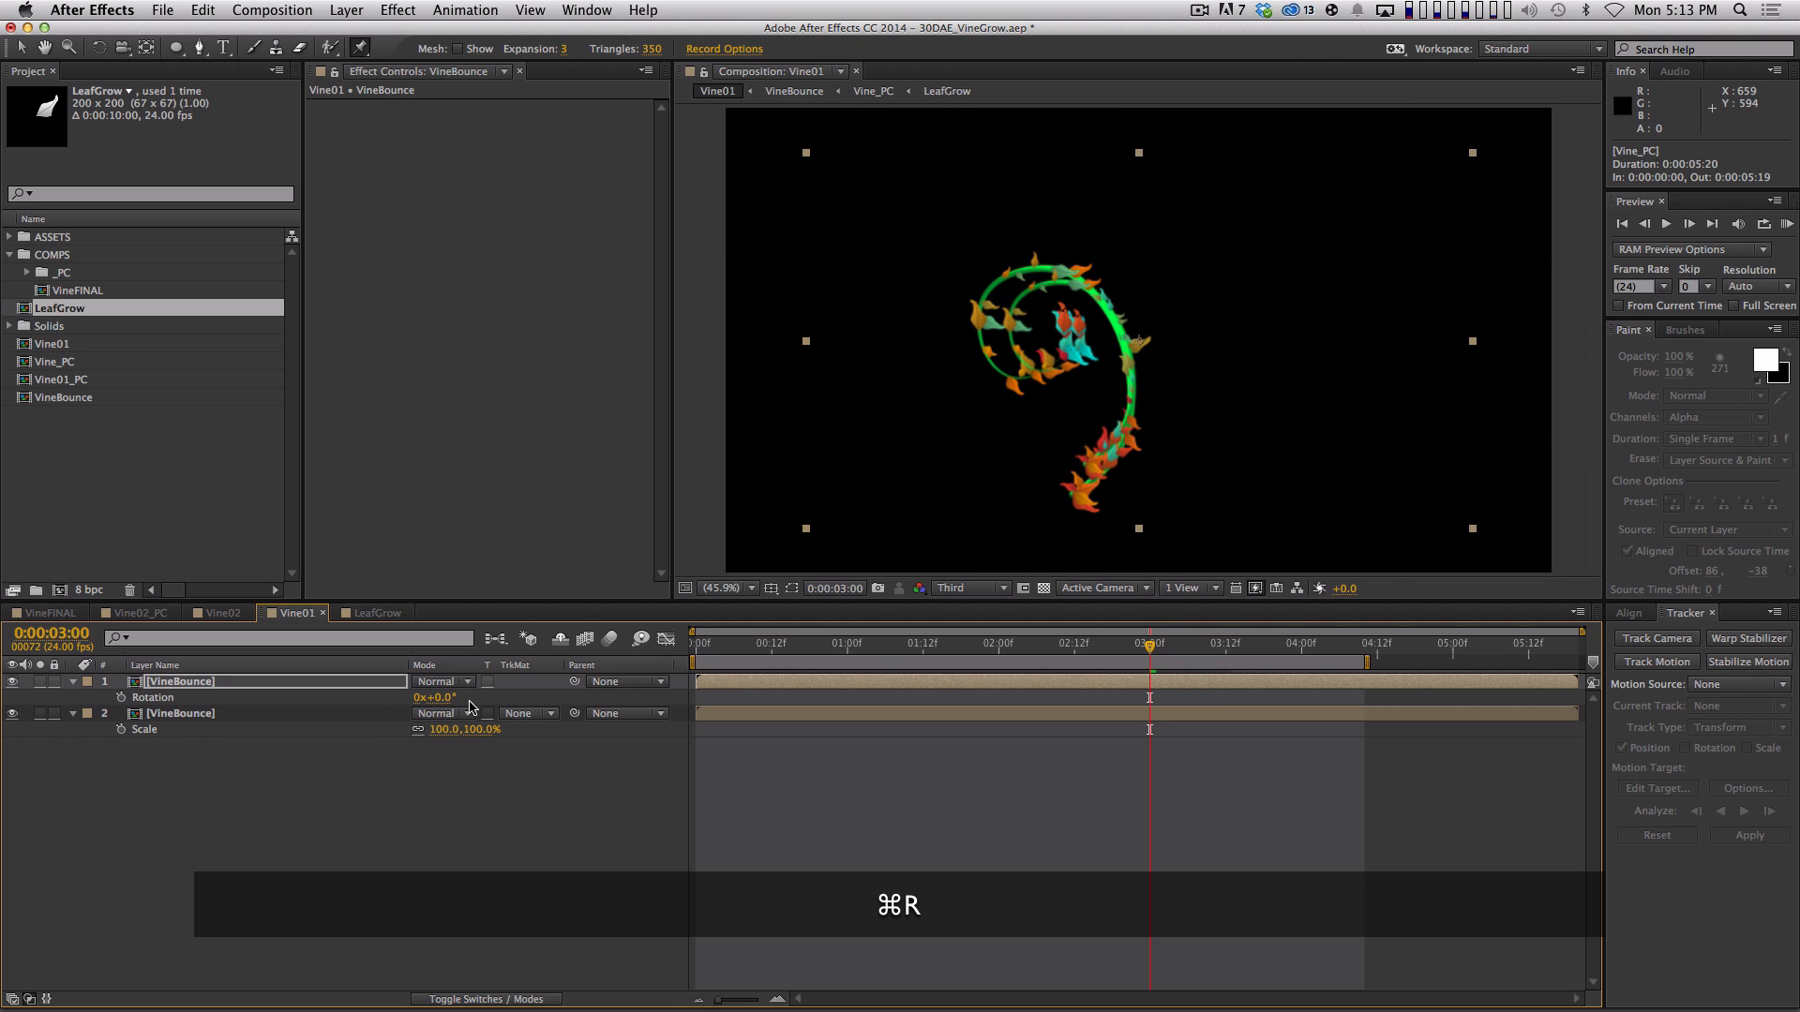
{"action": "left_click_drag", "start_coordinate": [455, 699], "coordinate": [566, 597]}
{"action": "key", "text": "v"}
{"action": "left_click_drag", "start_coordinate": [1066, 276], "coordinate": [1140, 403]}
Shift the rotated copy to start at 0:00:00:06 and play the two-vine growth from the beginning
{"action": "key", "text": "alt+End"}
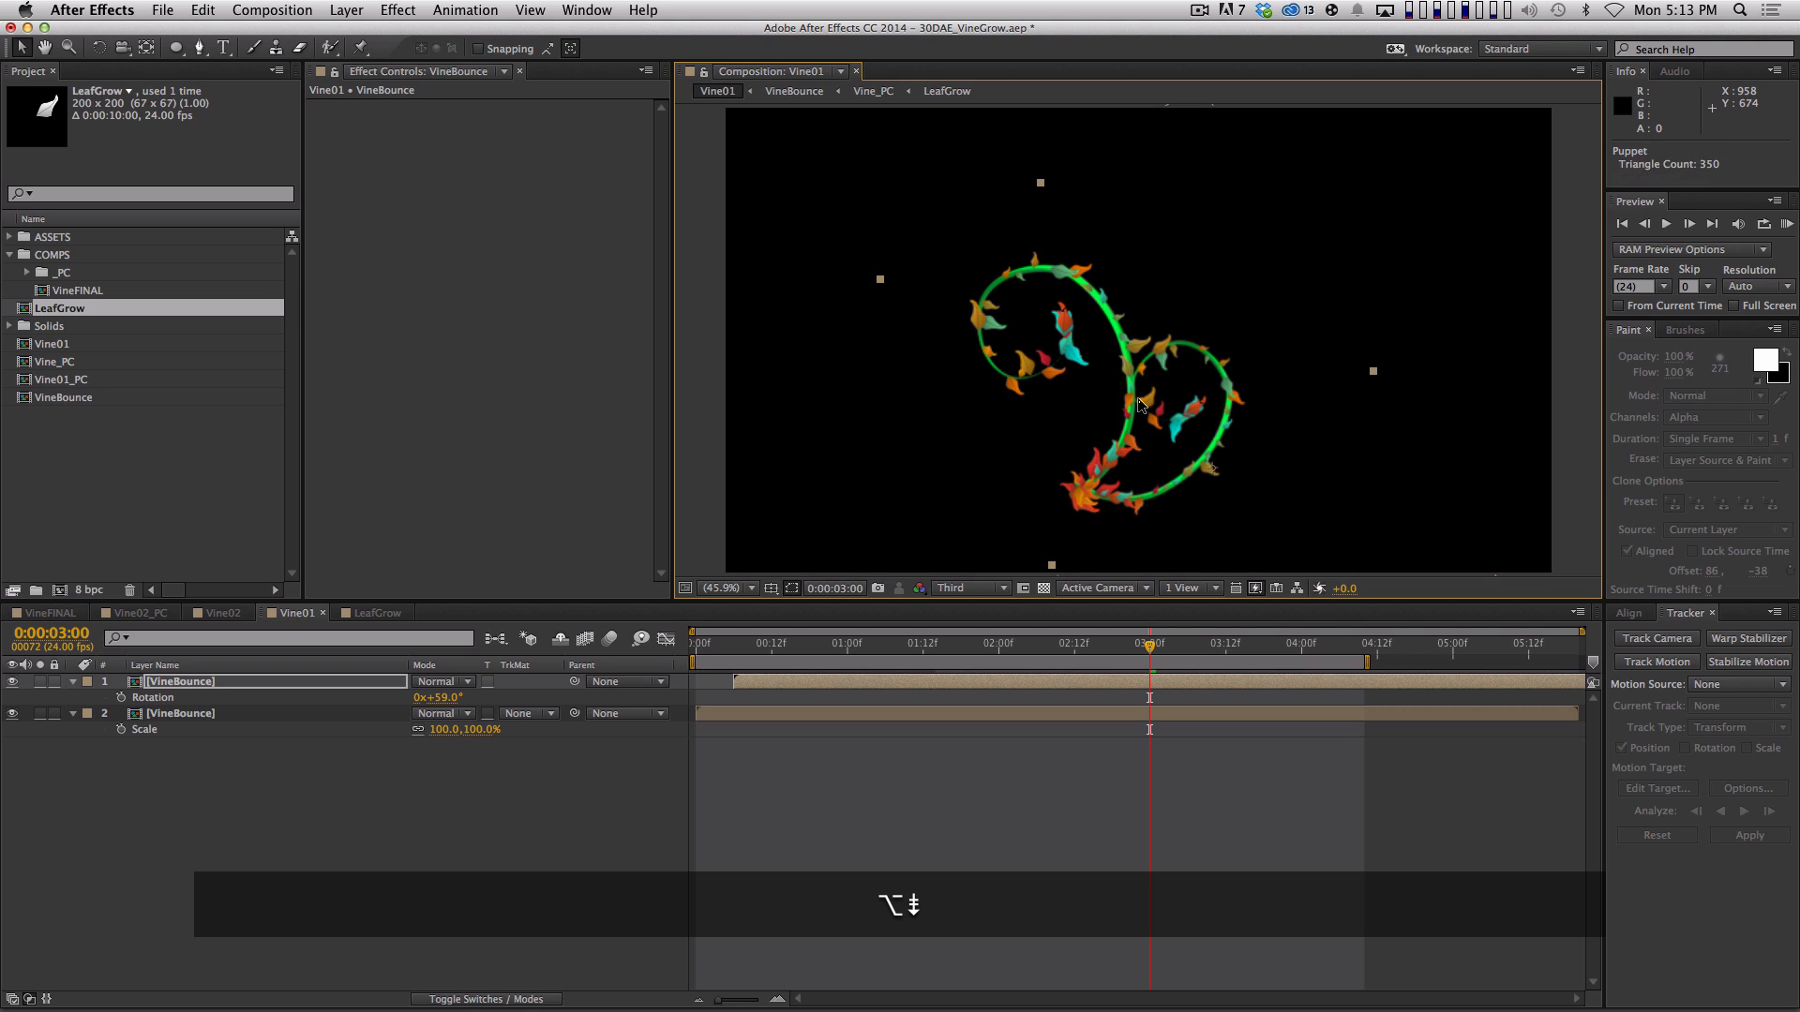
{"action": "key", "text": "Home"}
{"action": "key", "text": "space"}
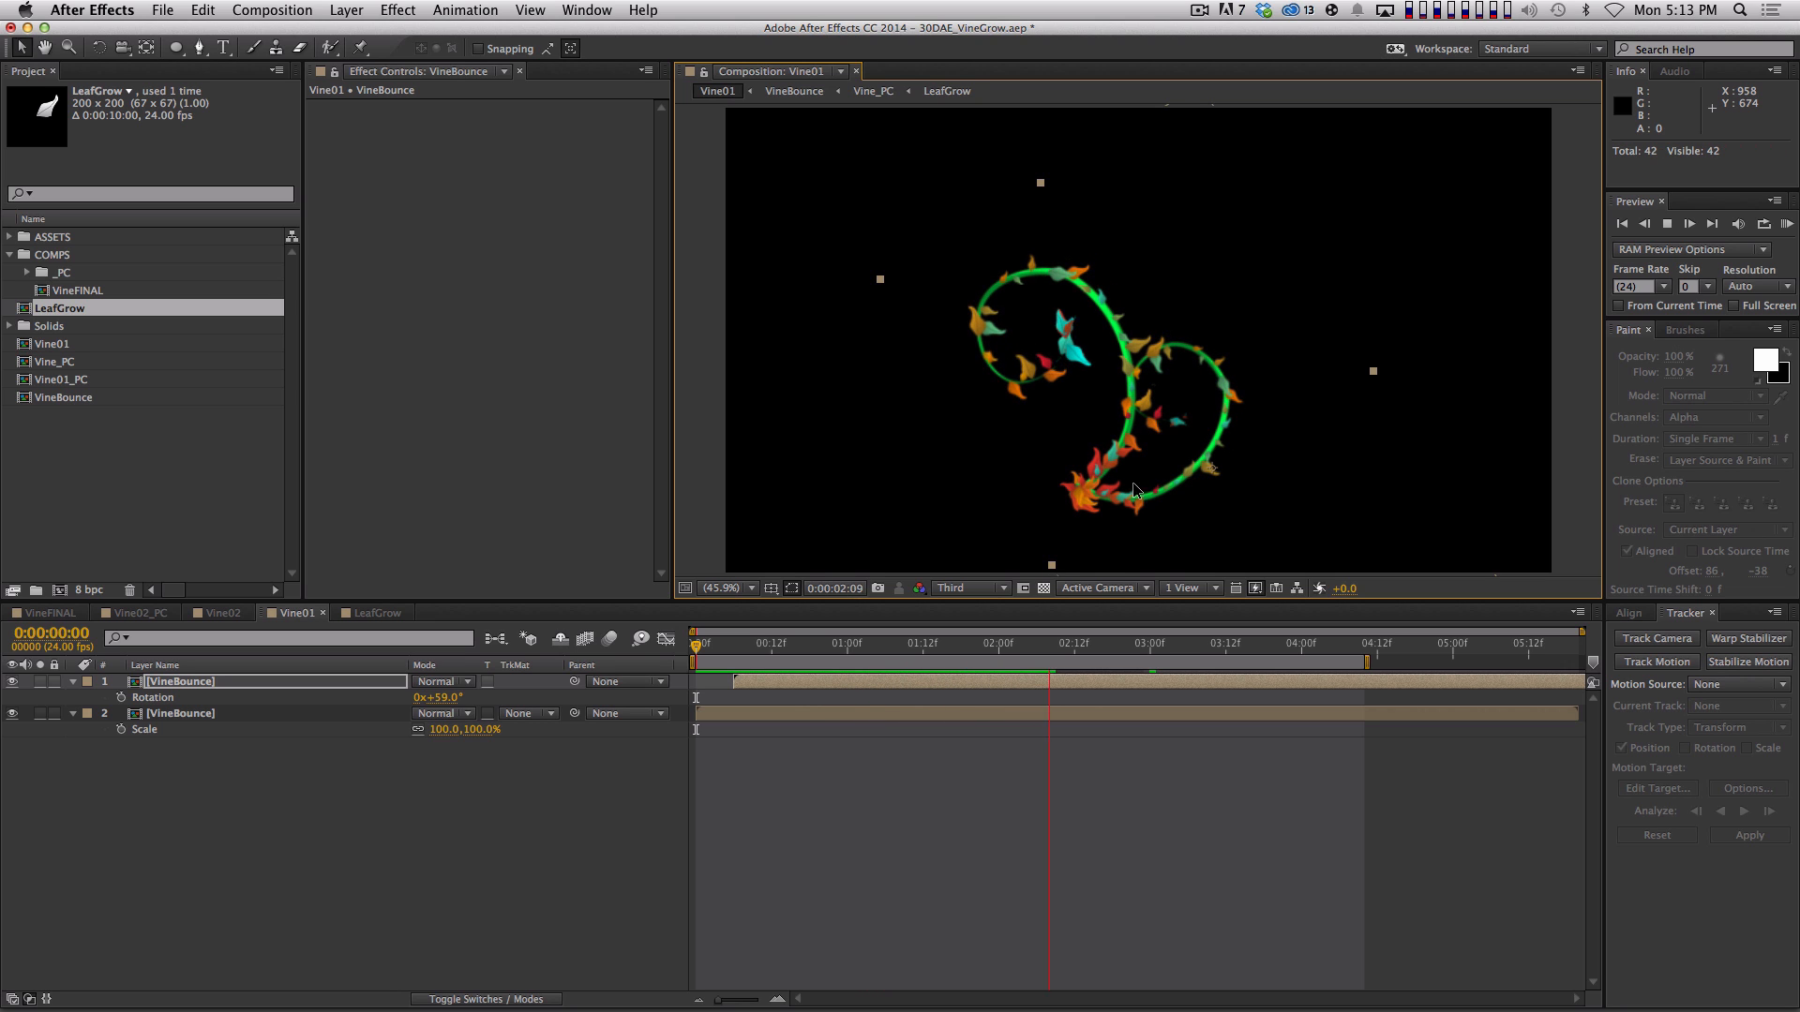
{"action": "key", "text": "space"}
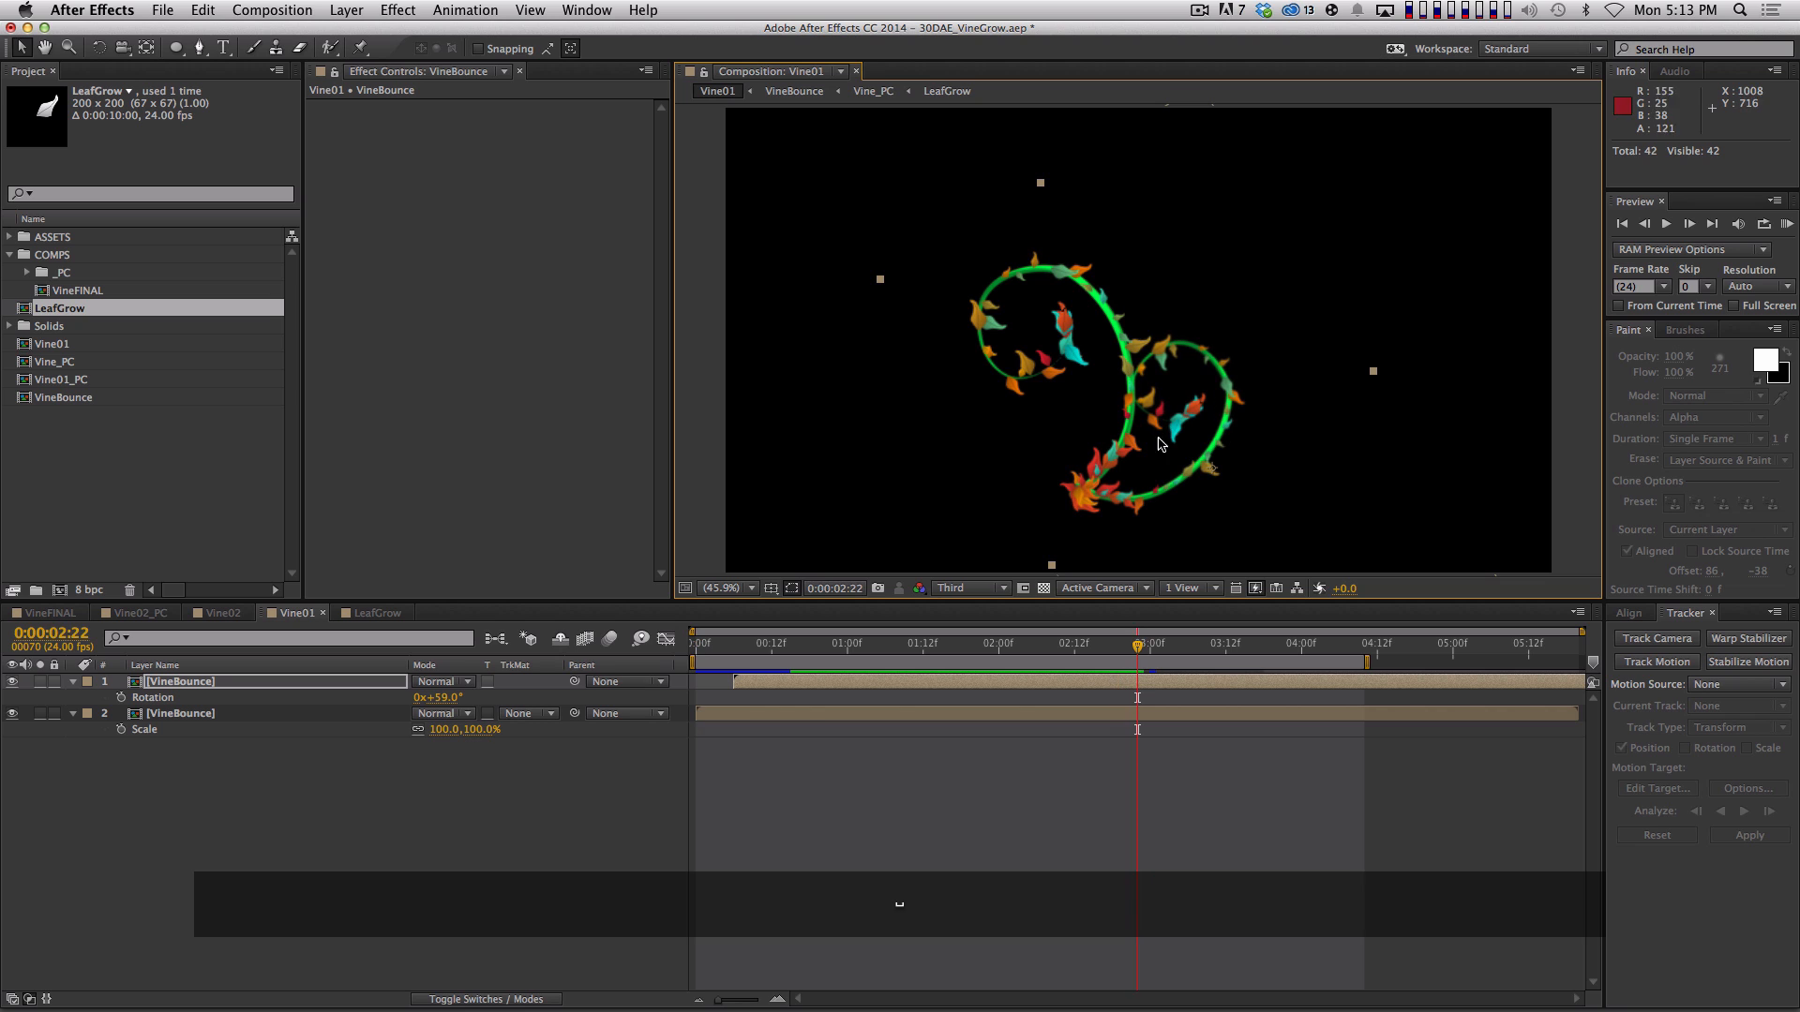
Duplicate the rotated VineBounce layer and shift the new copy to start at 0:00:00:11
{"action": "key", "text": "super+d"}
{"action": "key", "text": "alt+Page_Down"}
{"action": "key", "text": "alt+Page_Down"}
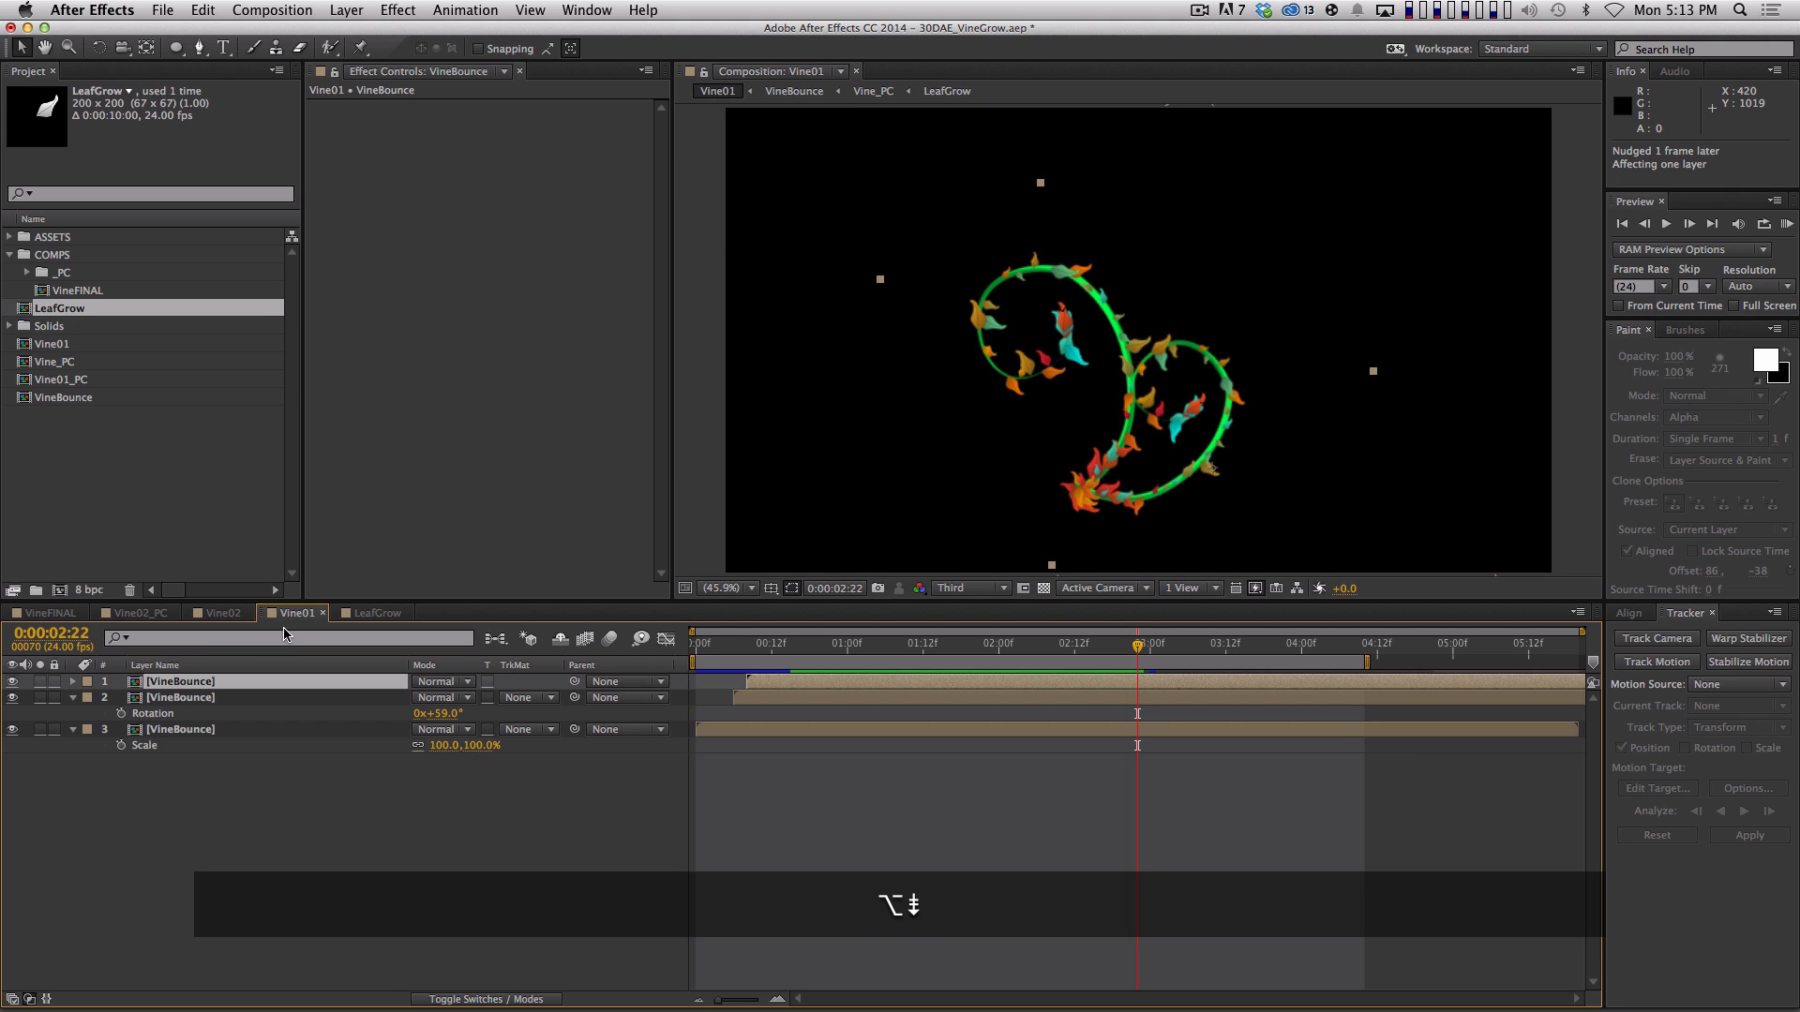
{"action": "key", "text": "alt+Page_Down"}
Set the third vine's anchor point to about 803.2, 901.8 at its base and move the vine clear of the others
{"action": "key", "text": "y"}
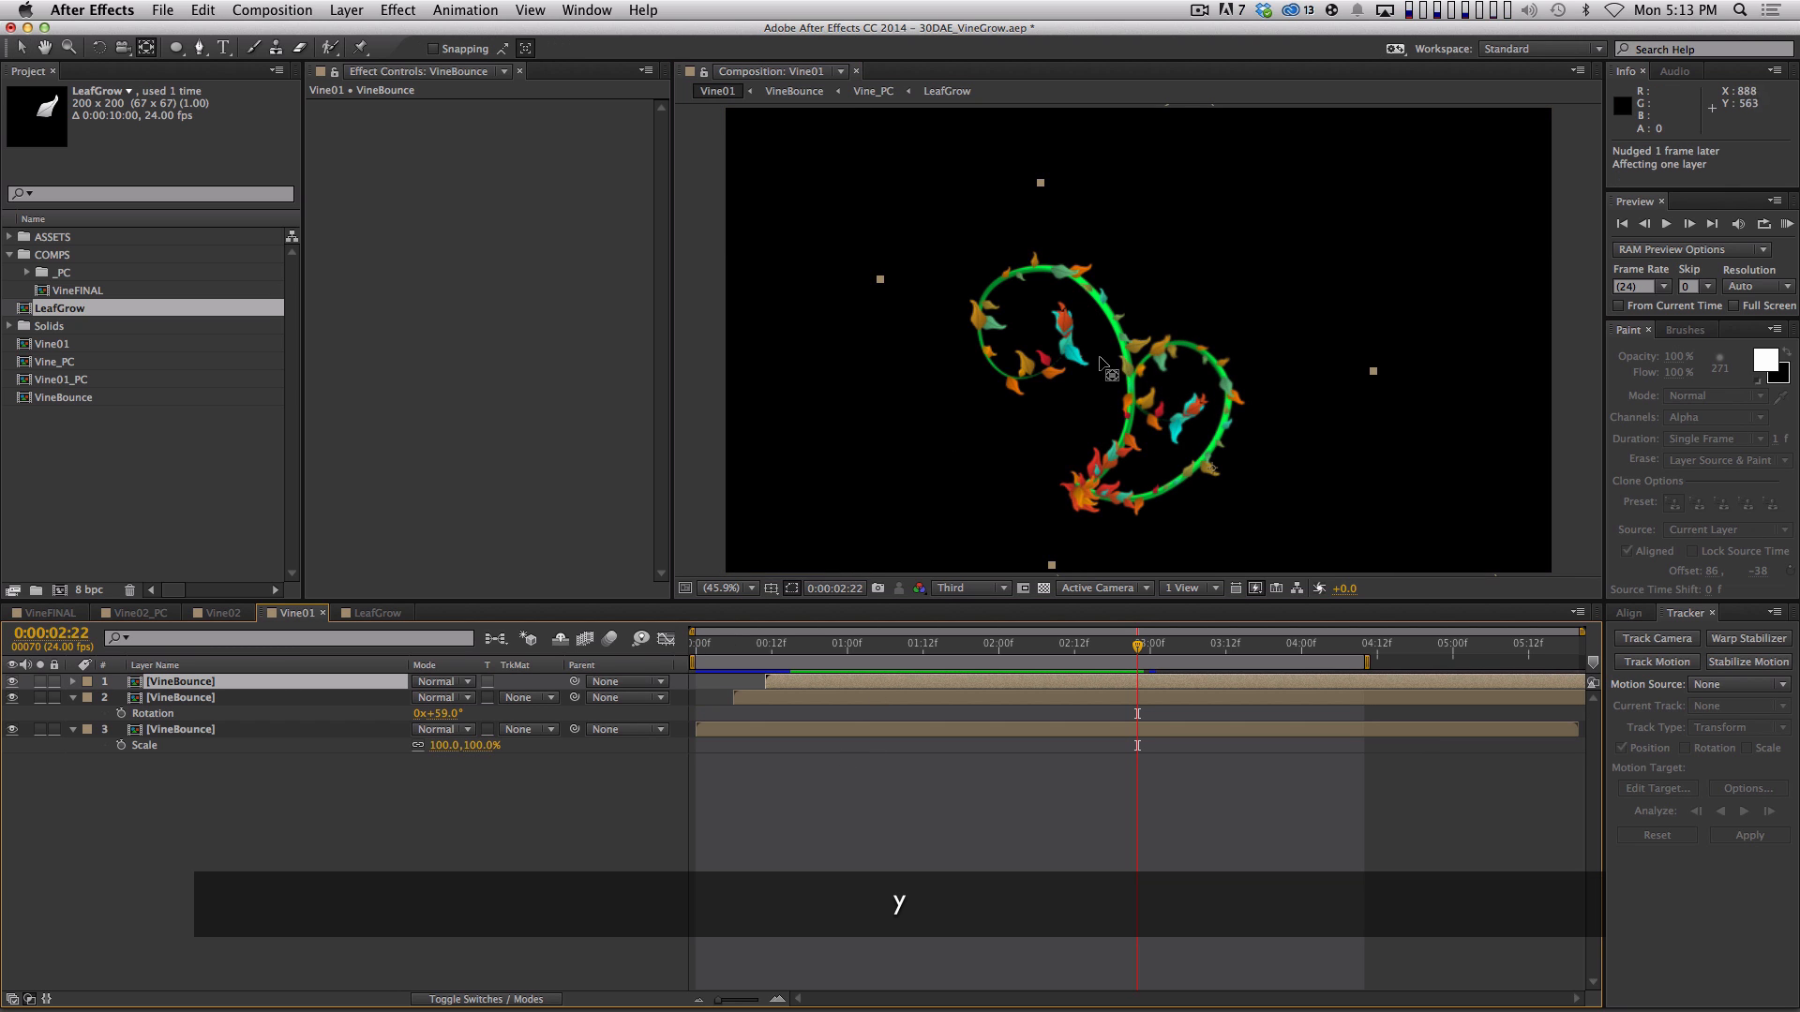
{"action": "left_click_drag", "start_coordinate": [1087, 431], "coordinate": [1037, 354]}
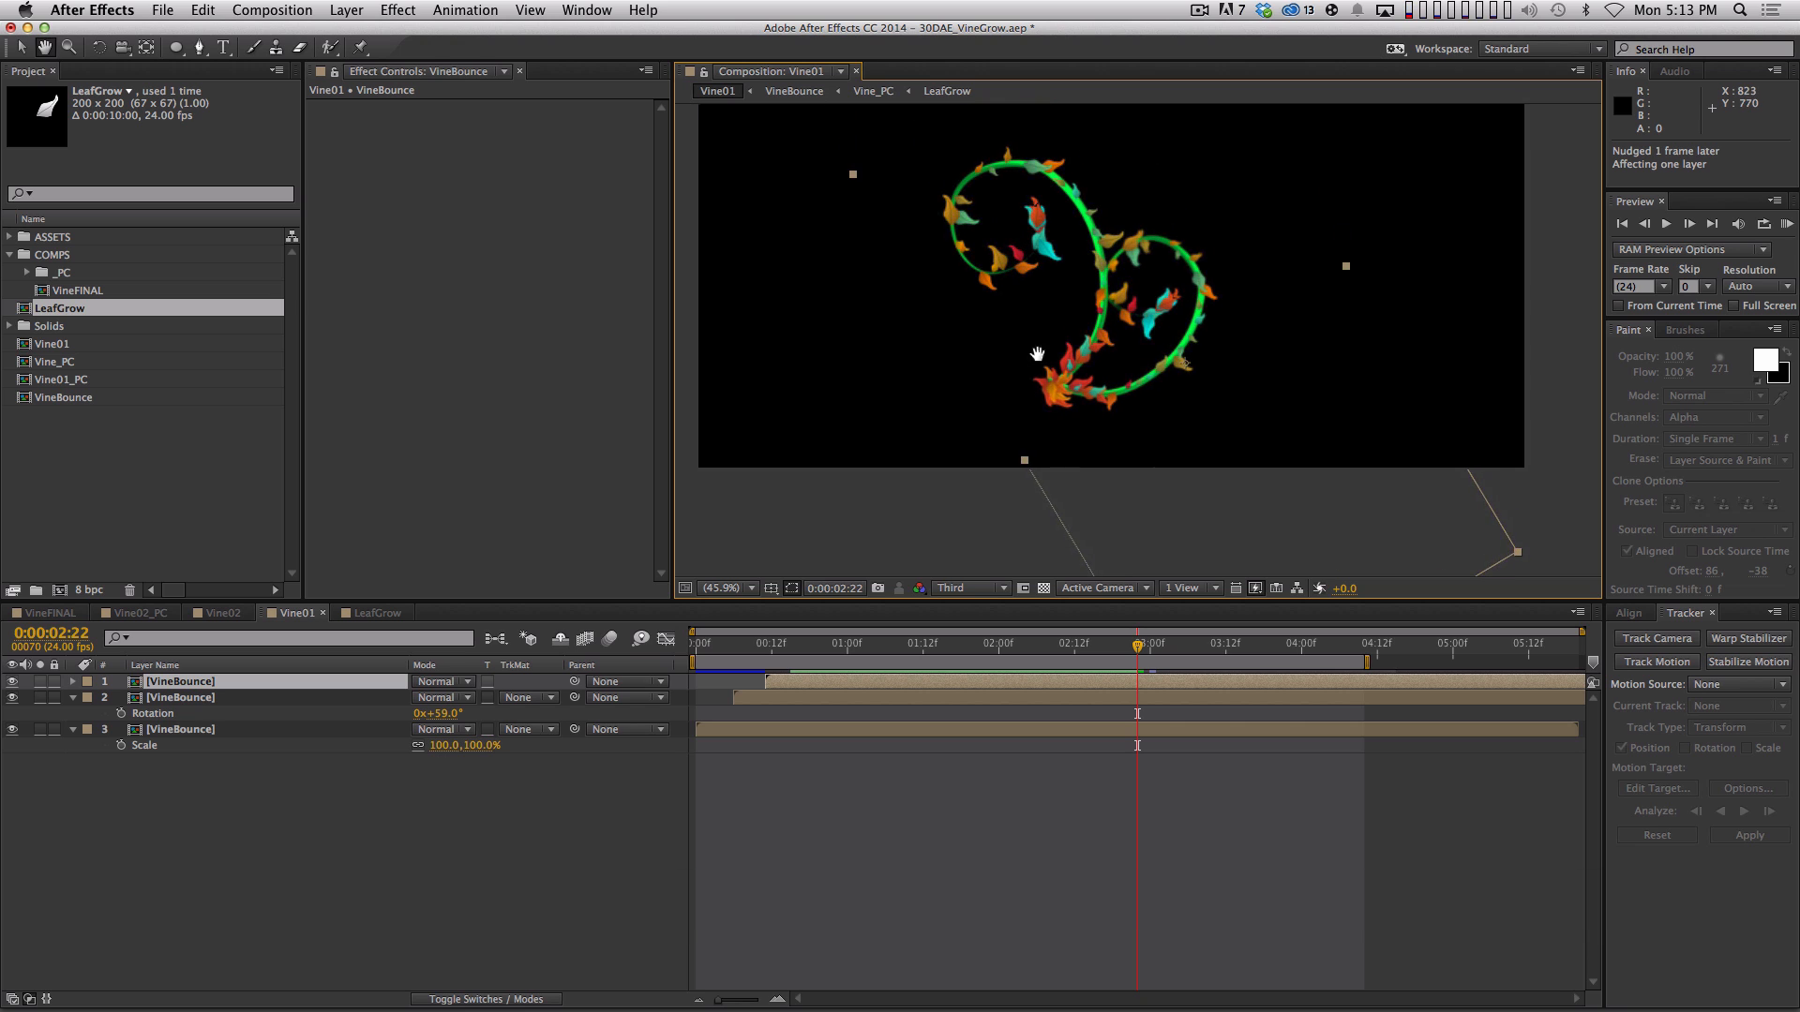
{"action": "left_click", "coordinate": [221, 687]}
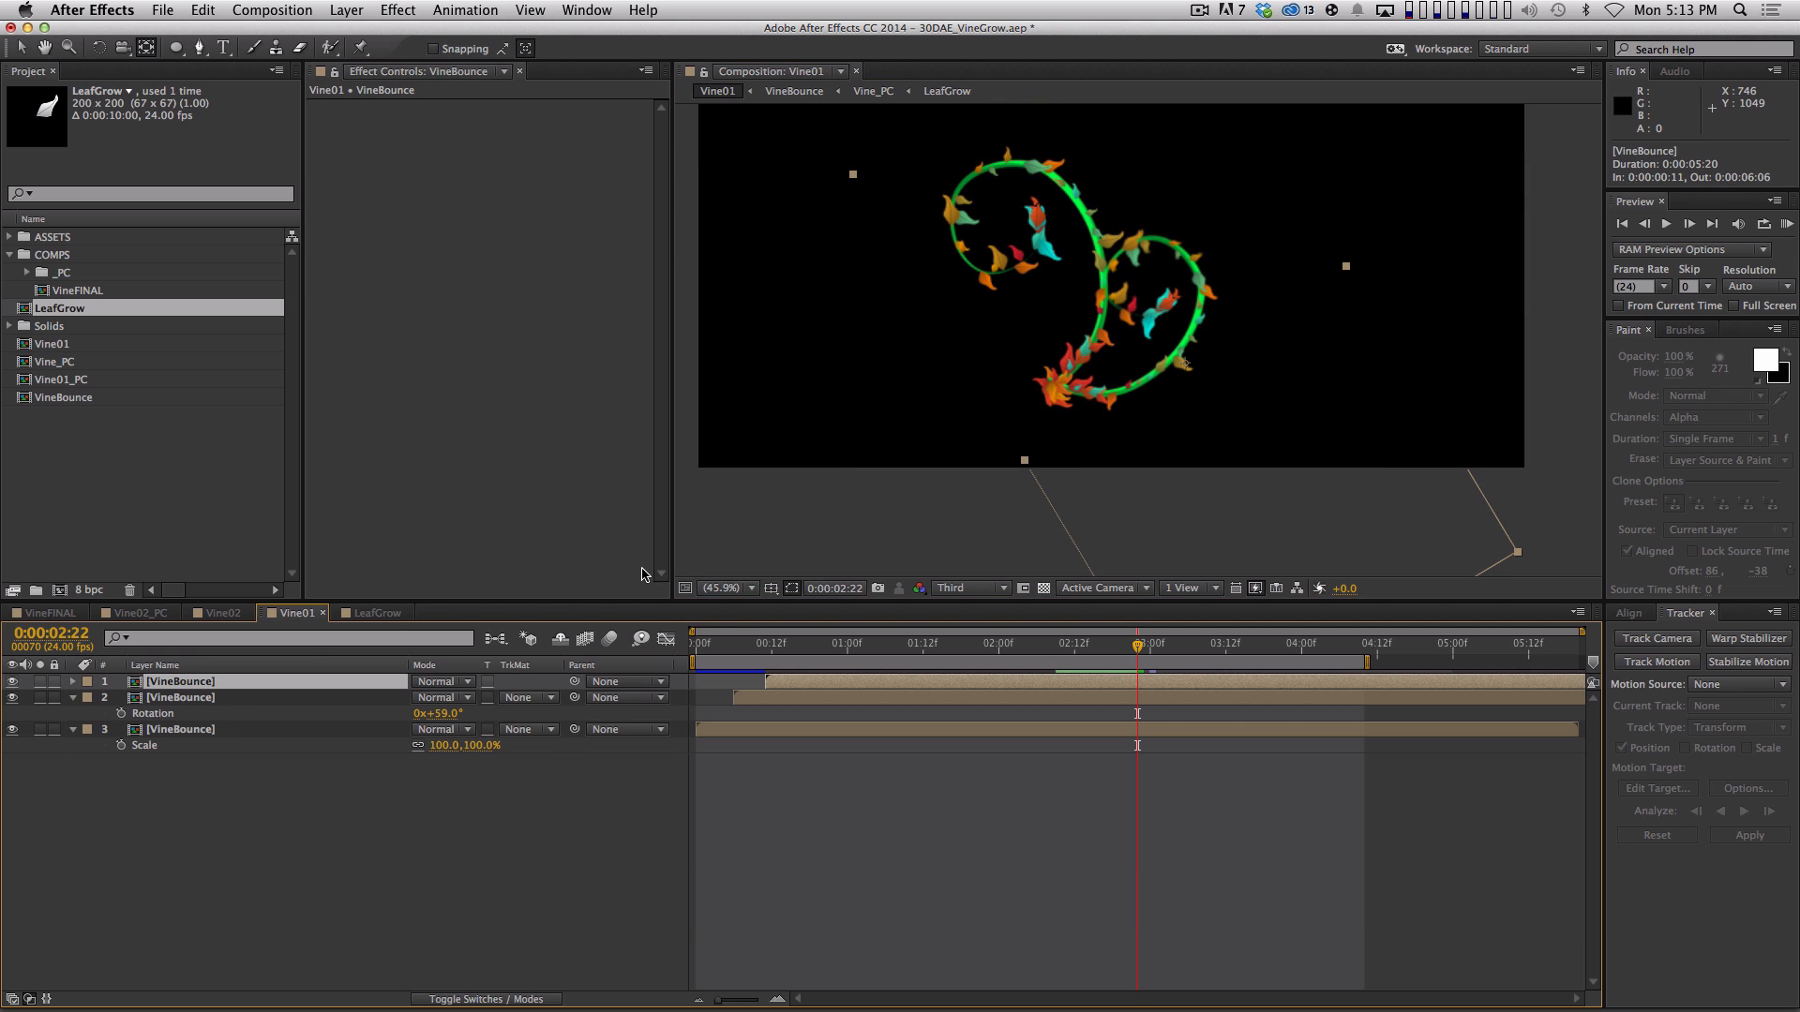
{"action": "left_click_drag", "start_coordinate": [1125, 387], "coordinate": [1108, 452]}
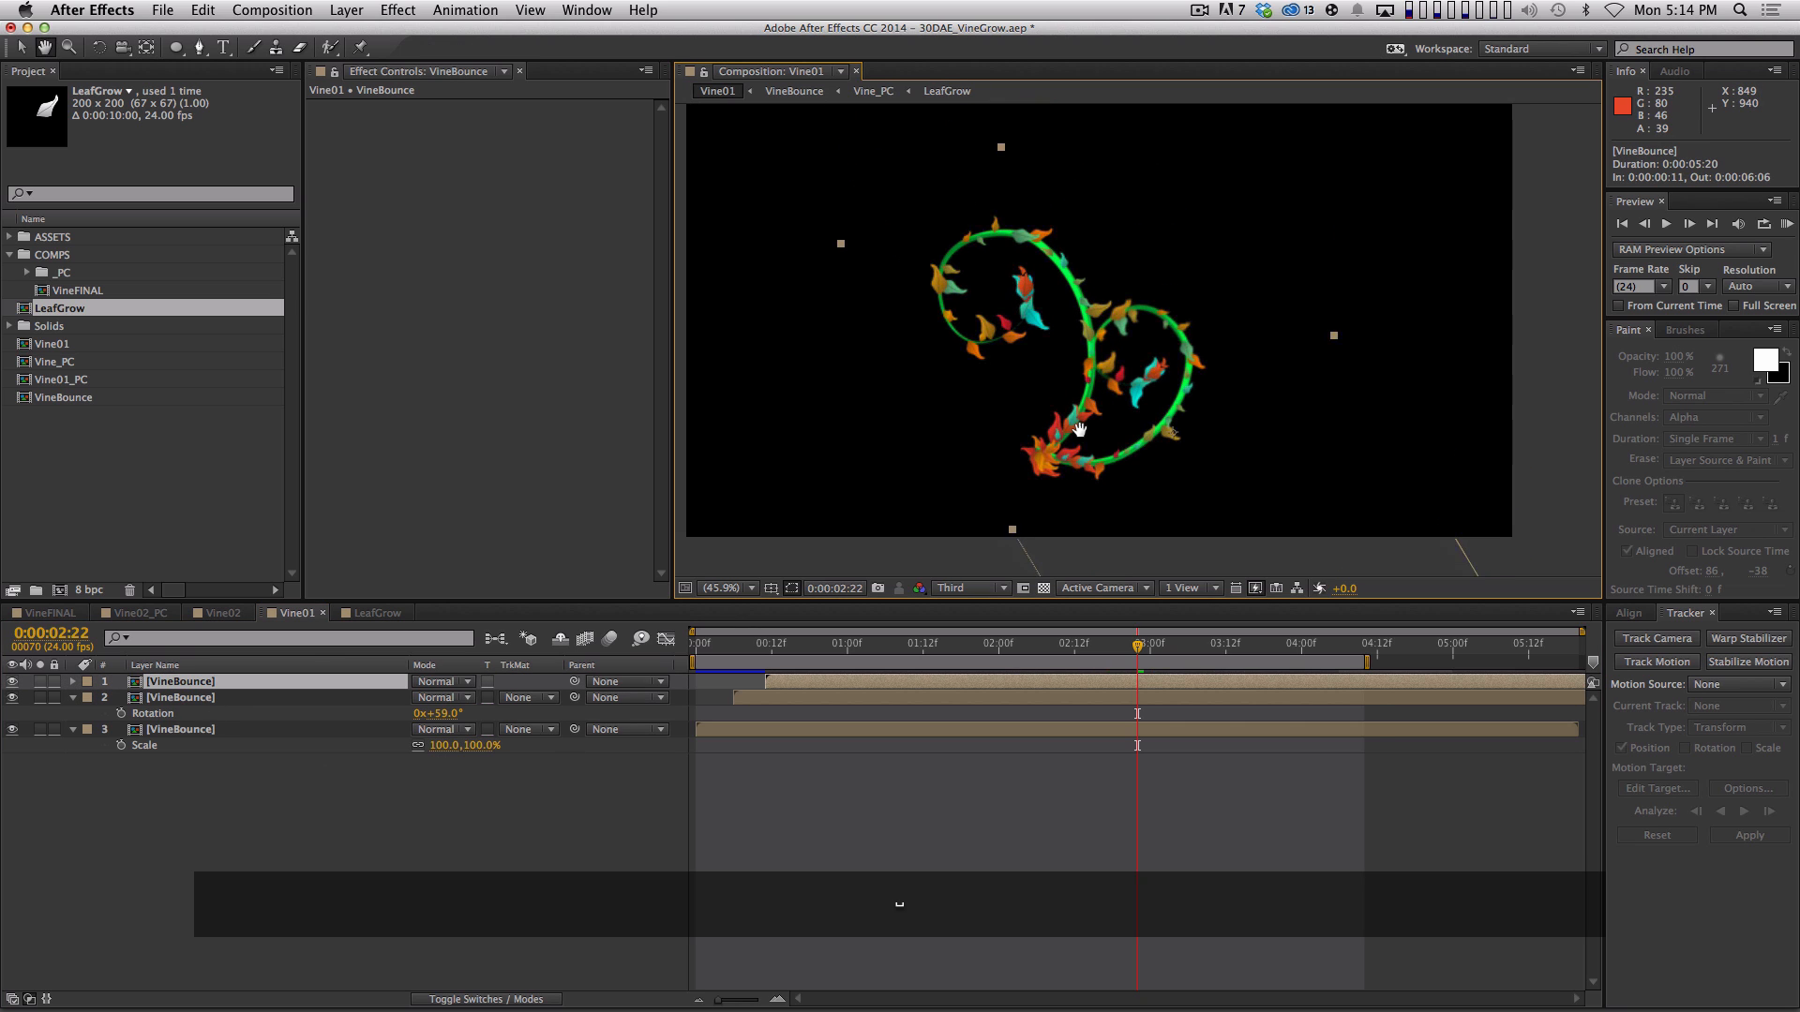
{"action": "key", "text": "a"}
{"action": "left_click_drag", "start_coordinate": [415, 697], "coordinate": [390, 697]}
{"action": "key", "text": "y"}
{"action": "left_click_drag", "start_coordinate": [1168, 425], "coordinate": [937, 263]}
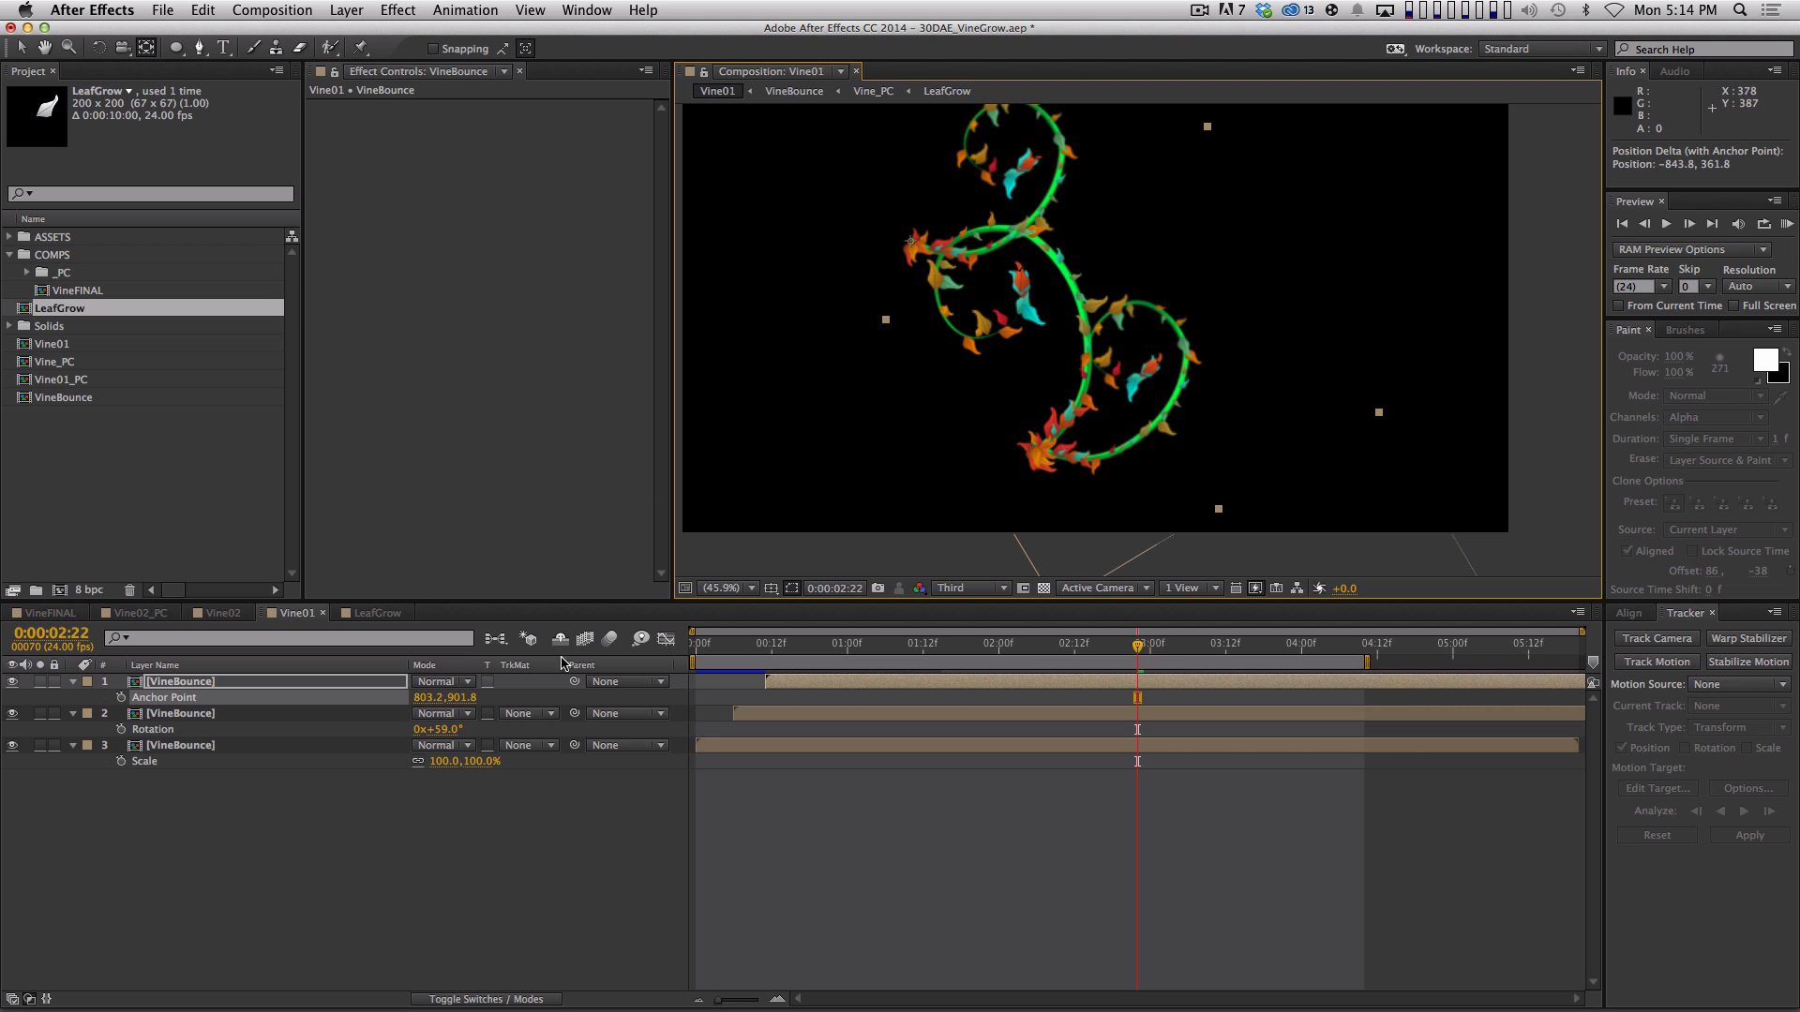
Rotate the third vine to 309° and flip it vertically with a scale of 80.7, -80.7%
{"action": "key", "text": "r"}
{"action": "left_click_drag", "start_coordinate": [440, 698], "coordinate": [663, 676]}
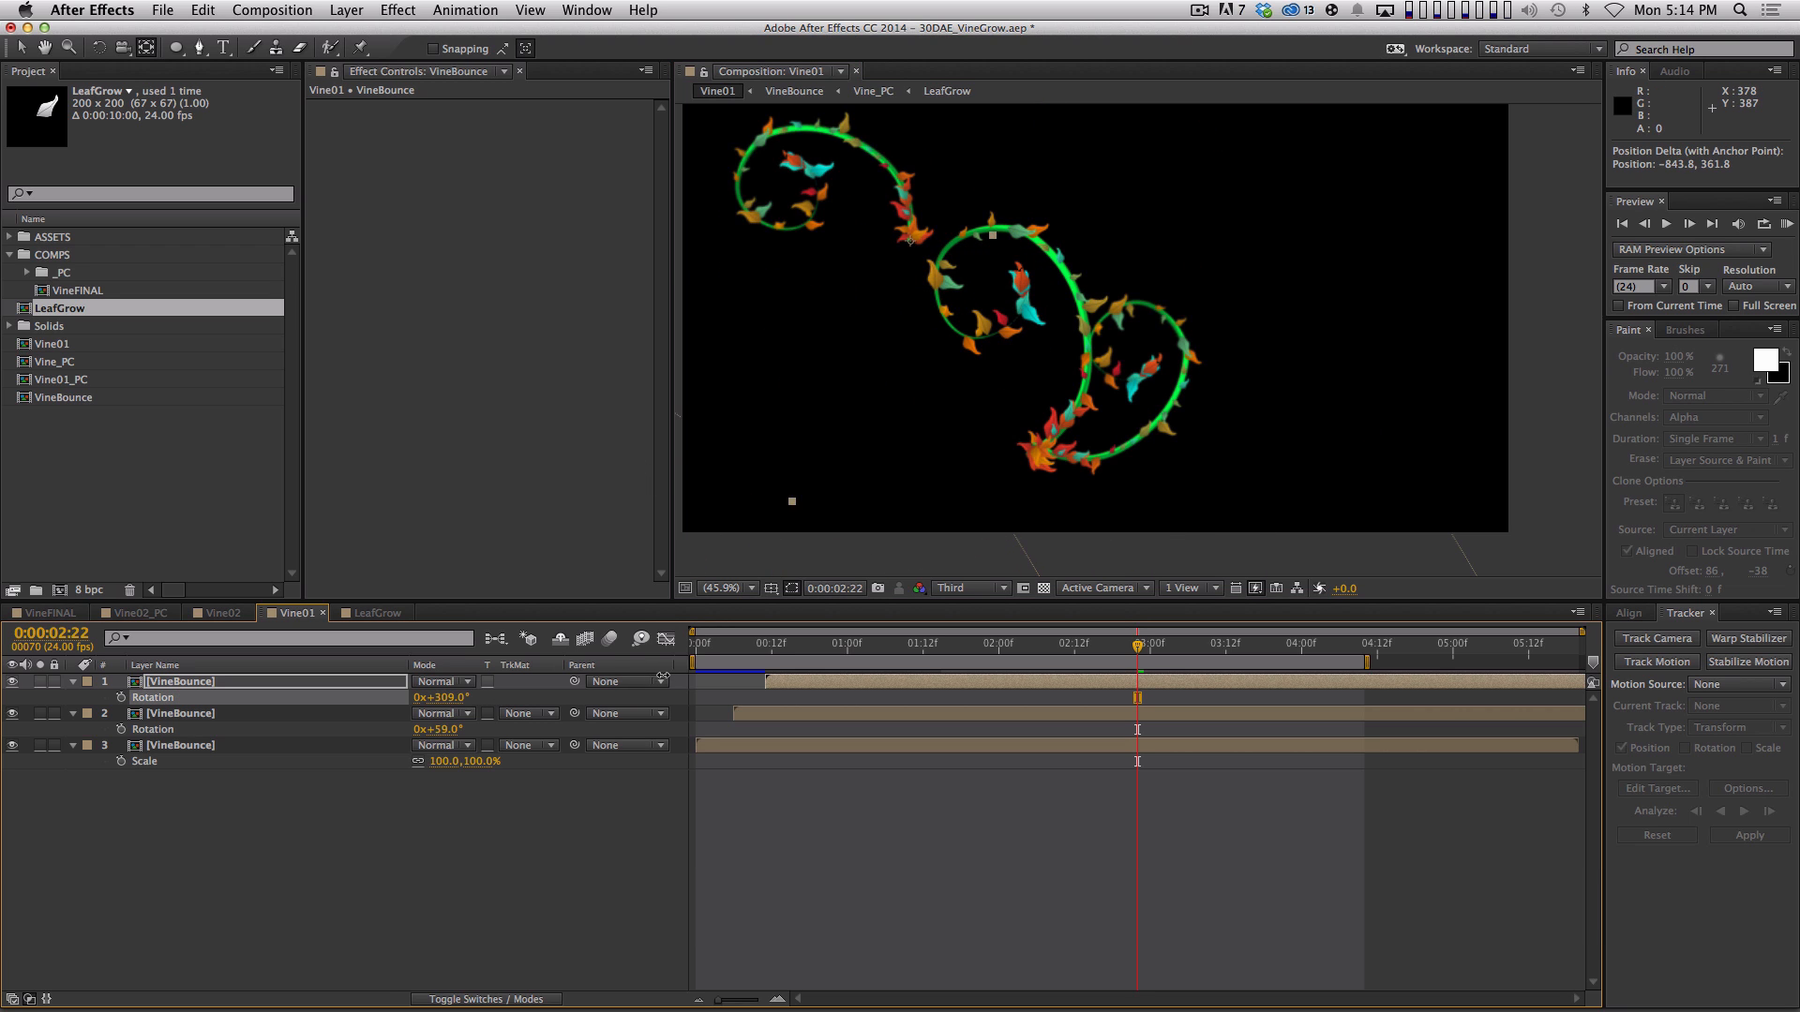
{"action": "key", "text": "s"}
{"action": "left_click_drag", "start_coordinate": [471, 697], "coordinate": [454, 702]}
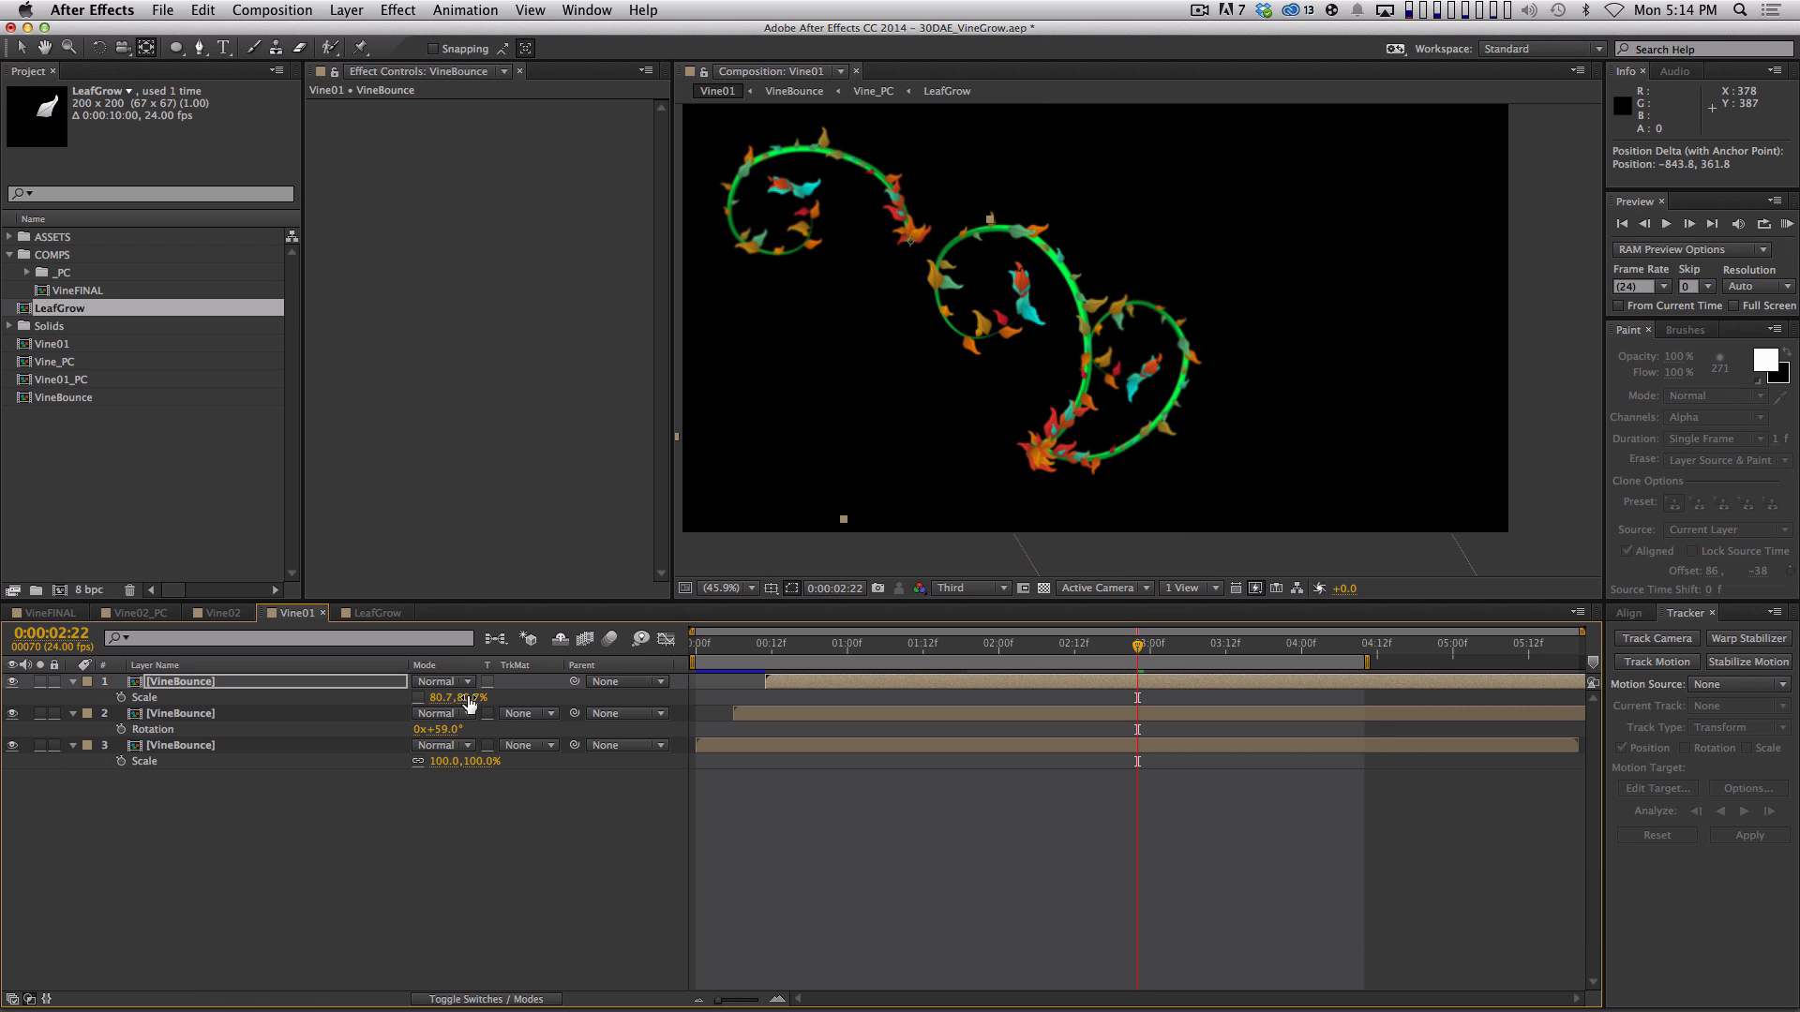
{"action": "key", "text": "Left"}
{"action": "key", "text": "Return"}
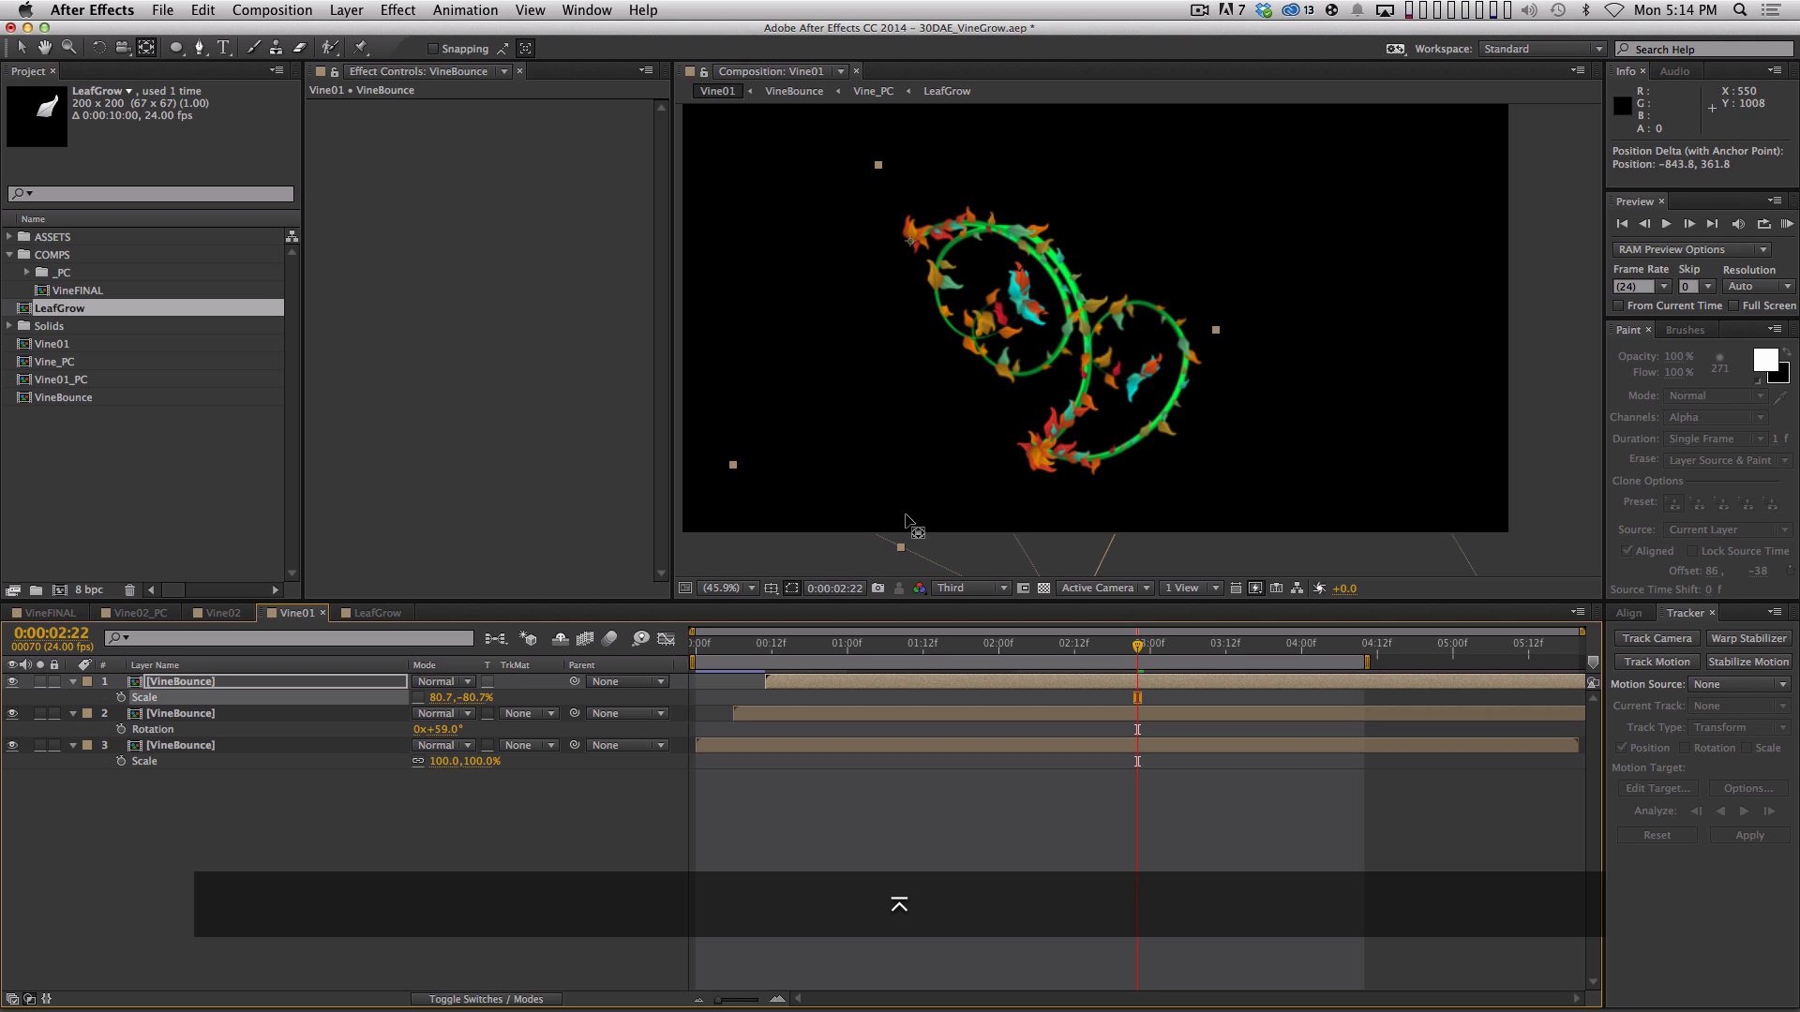
Readjust the flipped vine's rotation, scale it to 51.7, -51.7% and place its base at the shared root, position 855.5, 853.5
{"action": "key", "text": "r"}
{"action": "mouse_move", "coordinate": [434, 699]}
{"action": "left_mouse_down"}
{"action": "mouse_move", "coordinate": [582, 668]}
{"action": "mouse_move", "coordinate": [409, 699]}
{"action": "left_mouse_up"}
{"action": "key", "text": "s"}
{"action": "key", "text": "v"}
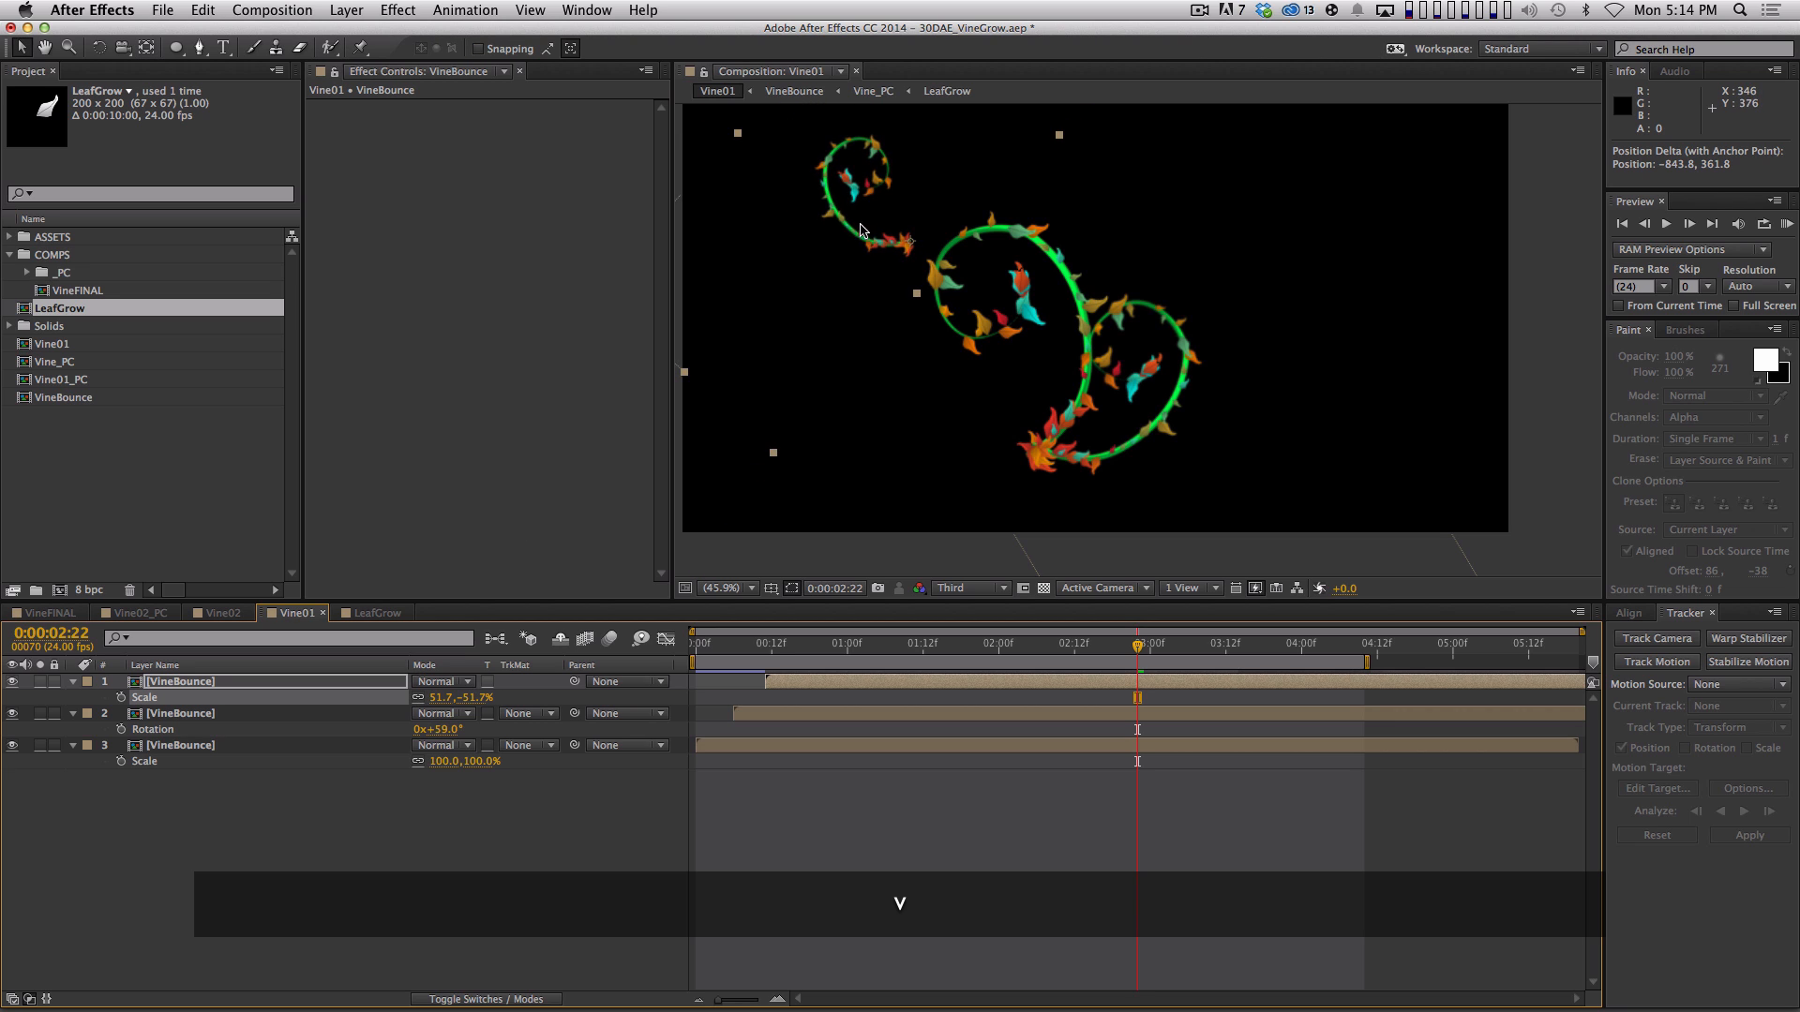
{"action": "left_click_drag", "start_coordinate": [914, 301], "coordinate": [1009, 430]}
Scrub through Vine01 and RAM preview the staggered growth of the three vines
{"action": "left_click", "coordinate": [732, 651]}
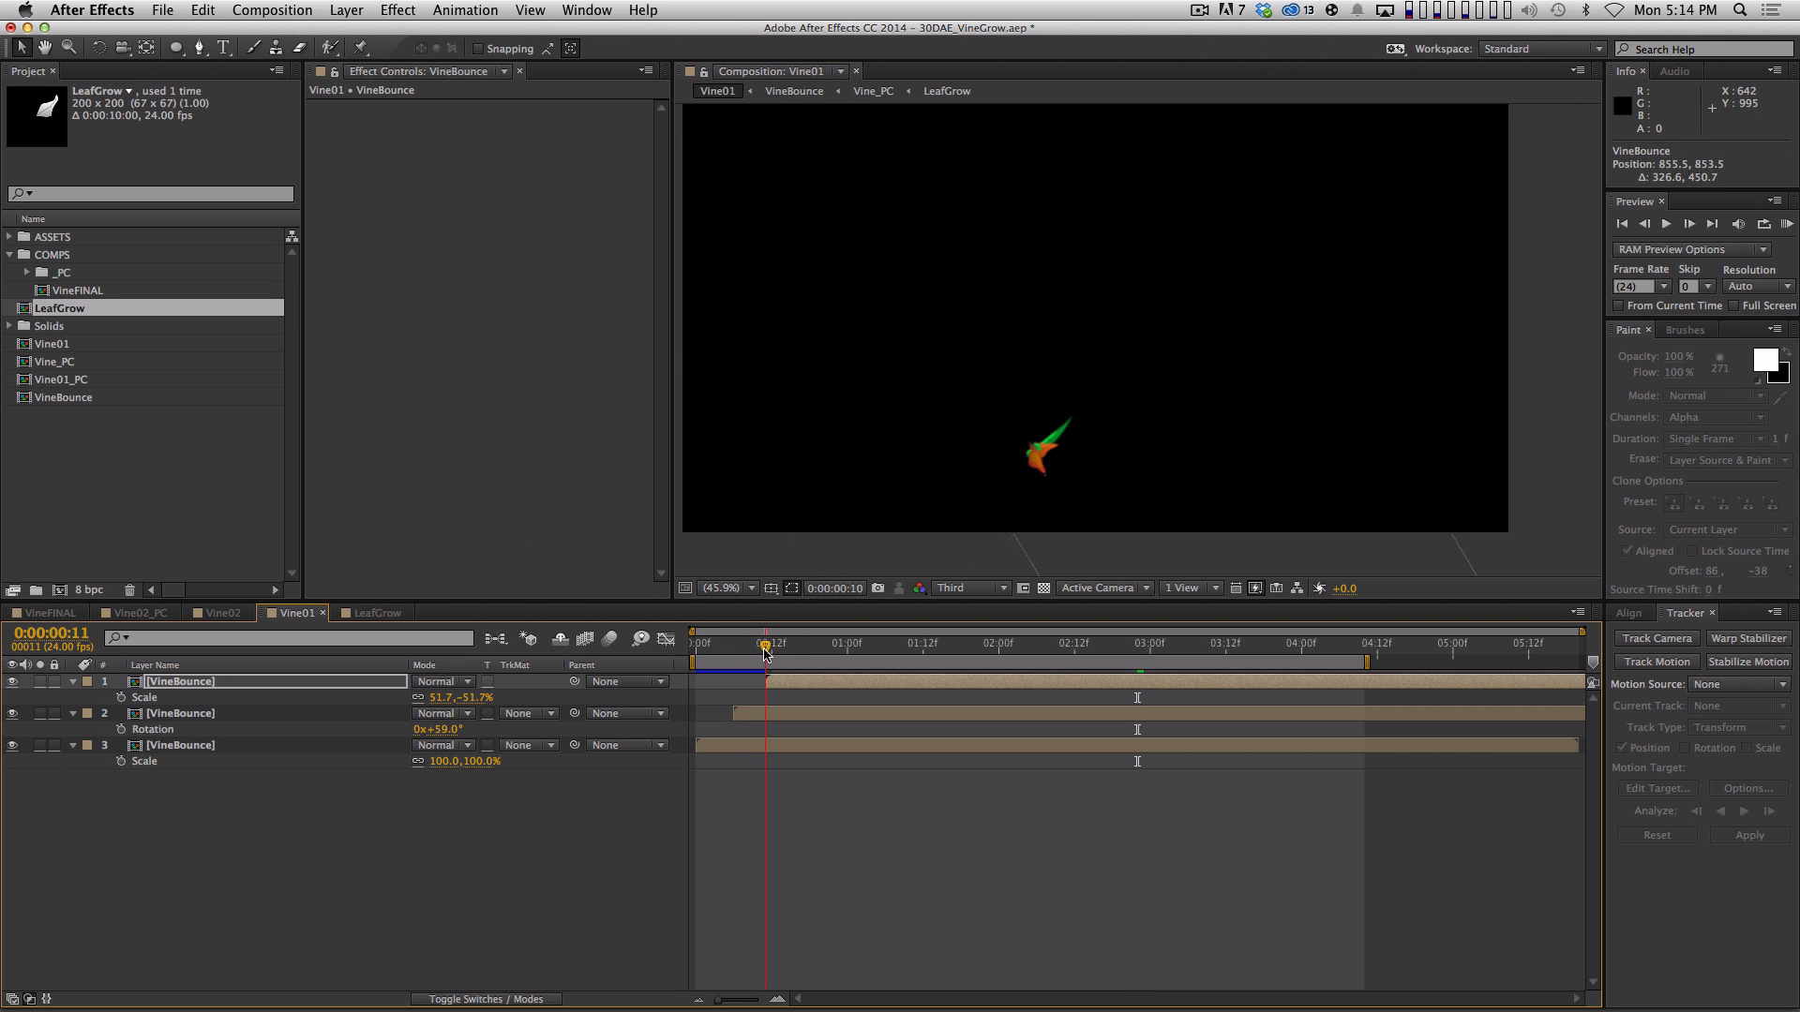
{"action": "left_click_drag", "start_coordinate": [765, 654], "coordinate": [1295, 649]}
{"action": "key", "text": "KP_0"}
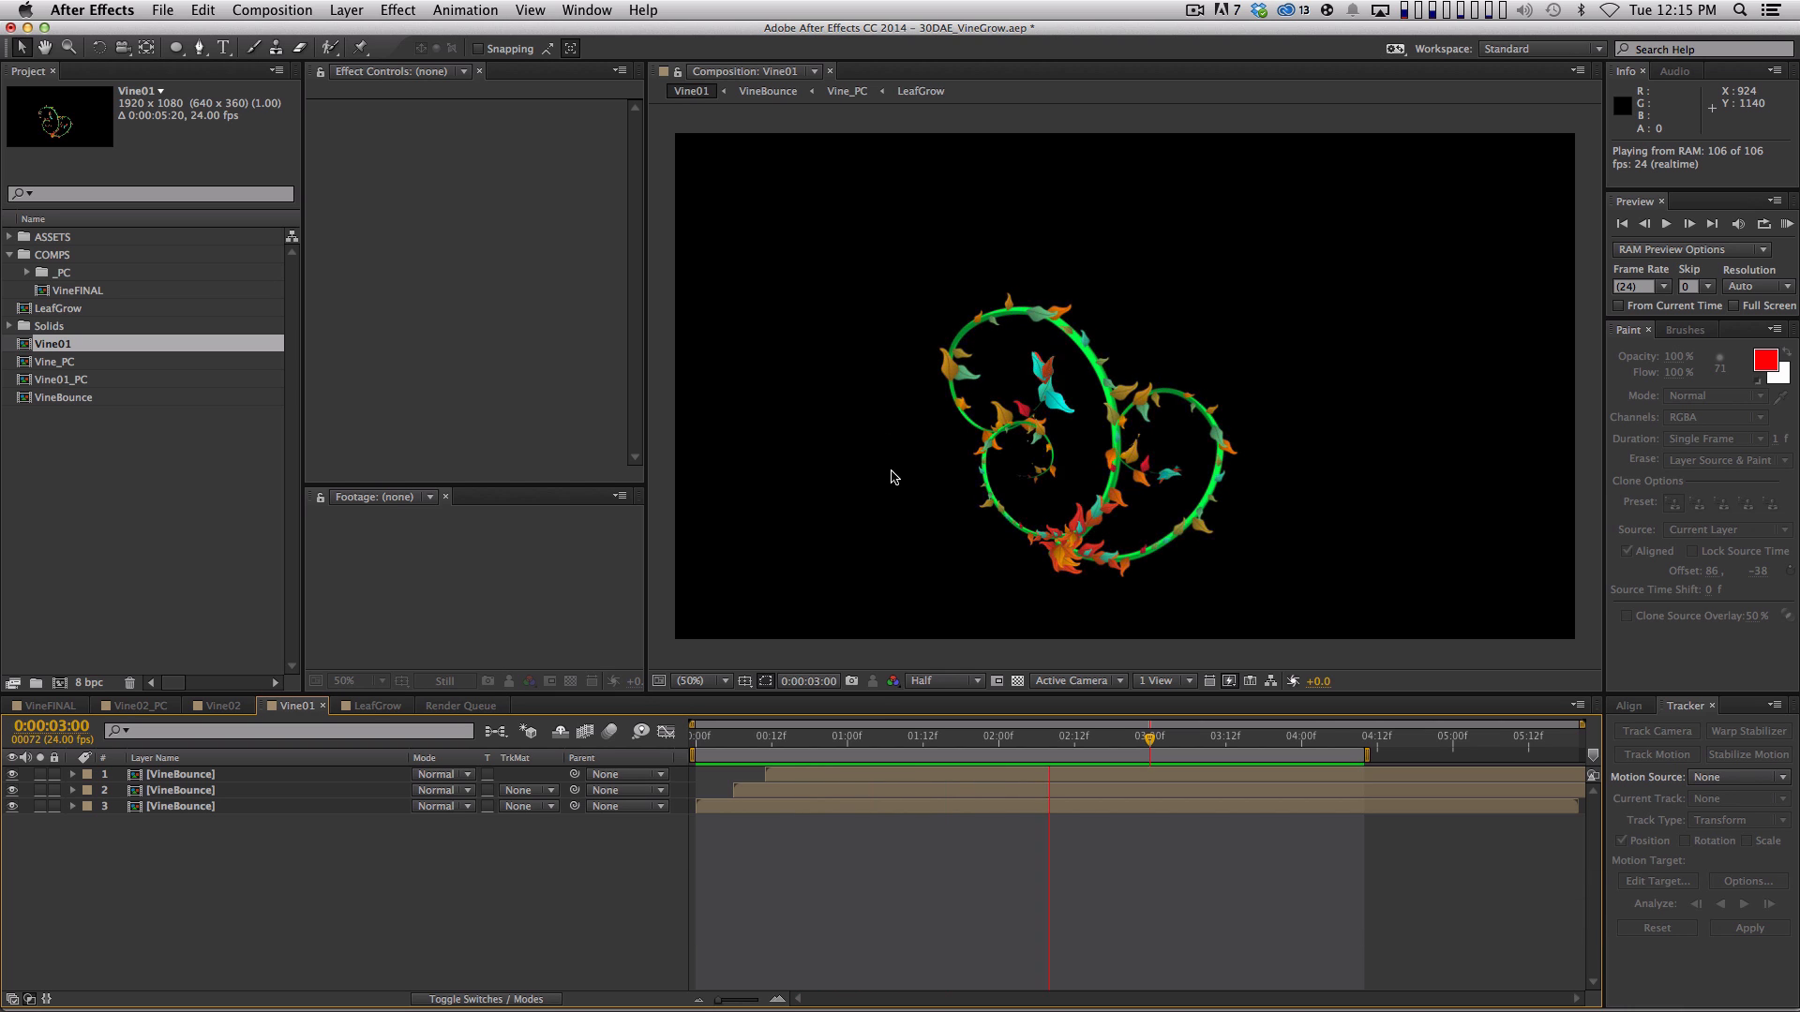
{"action": "key", "text": "space"}
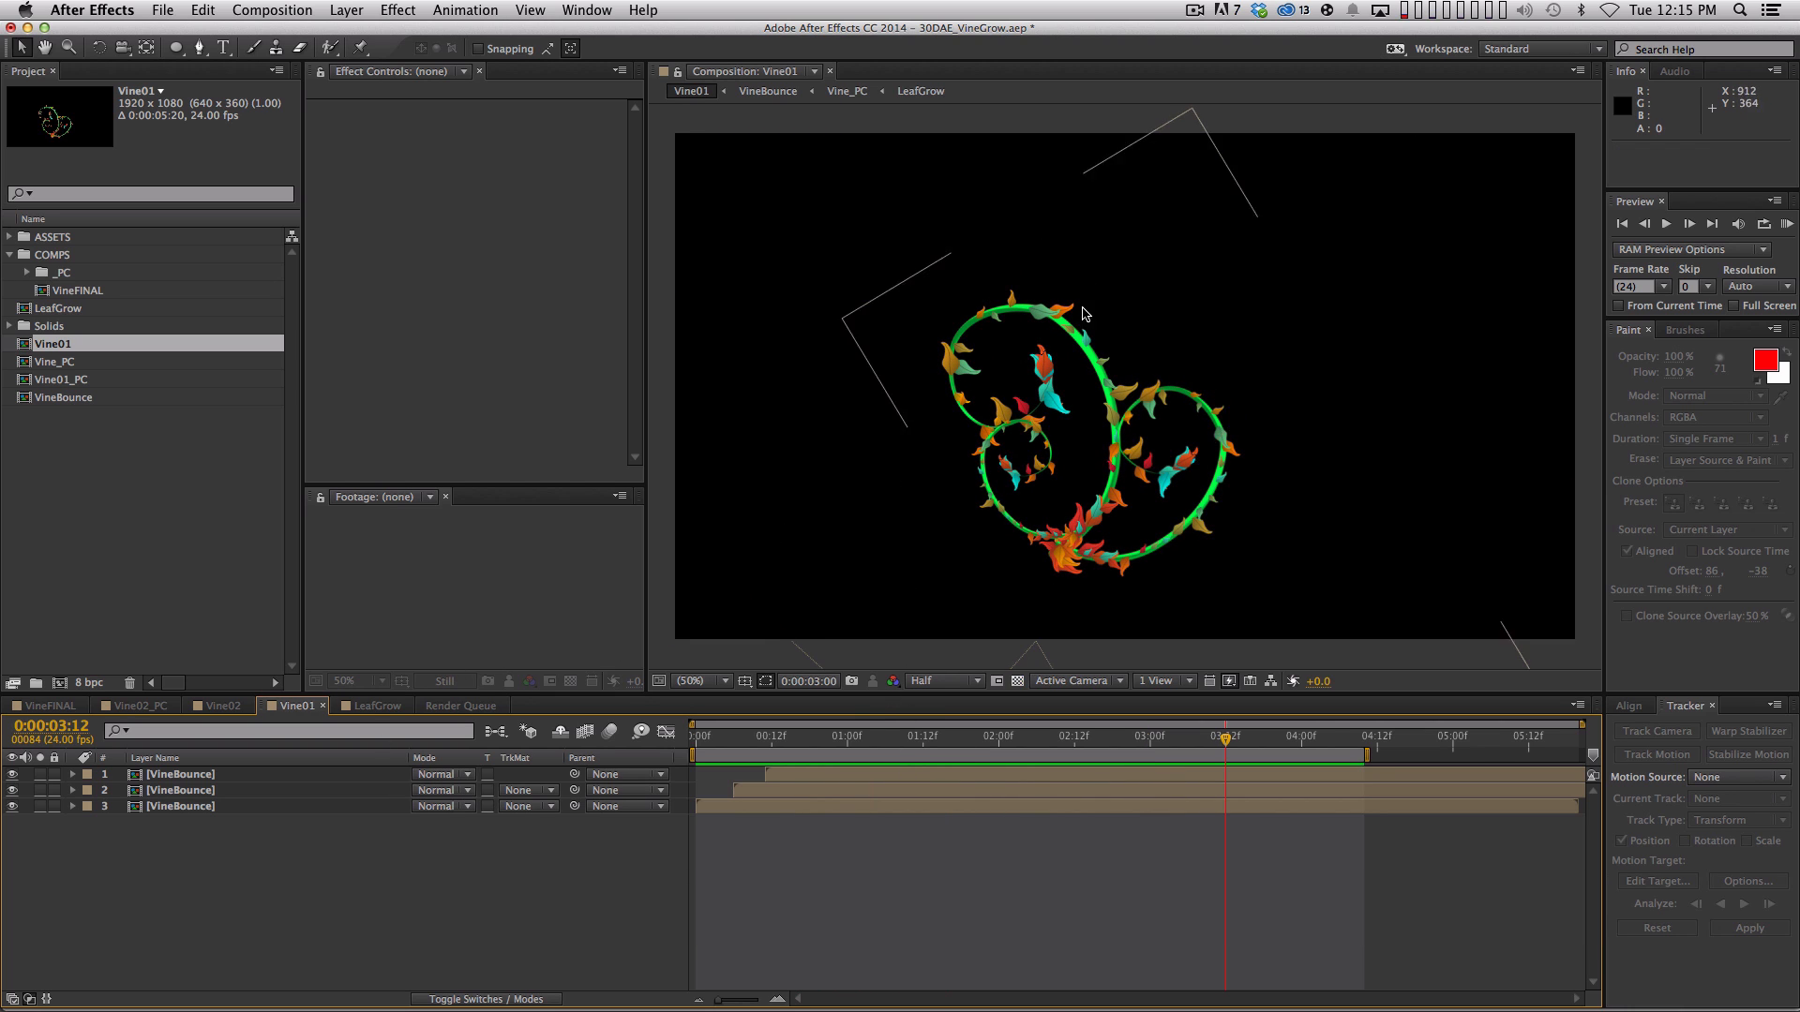
Open the nested LeafGrow composition by going through VineBounce and Vine_PC
{"action": "double_click", "coordinate": [293, 788]}
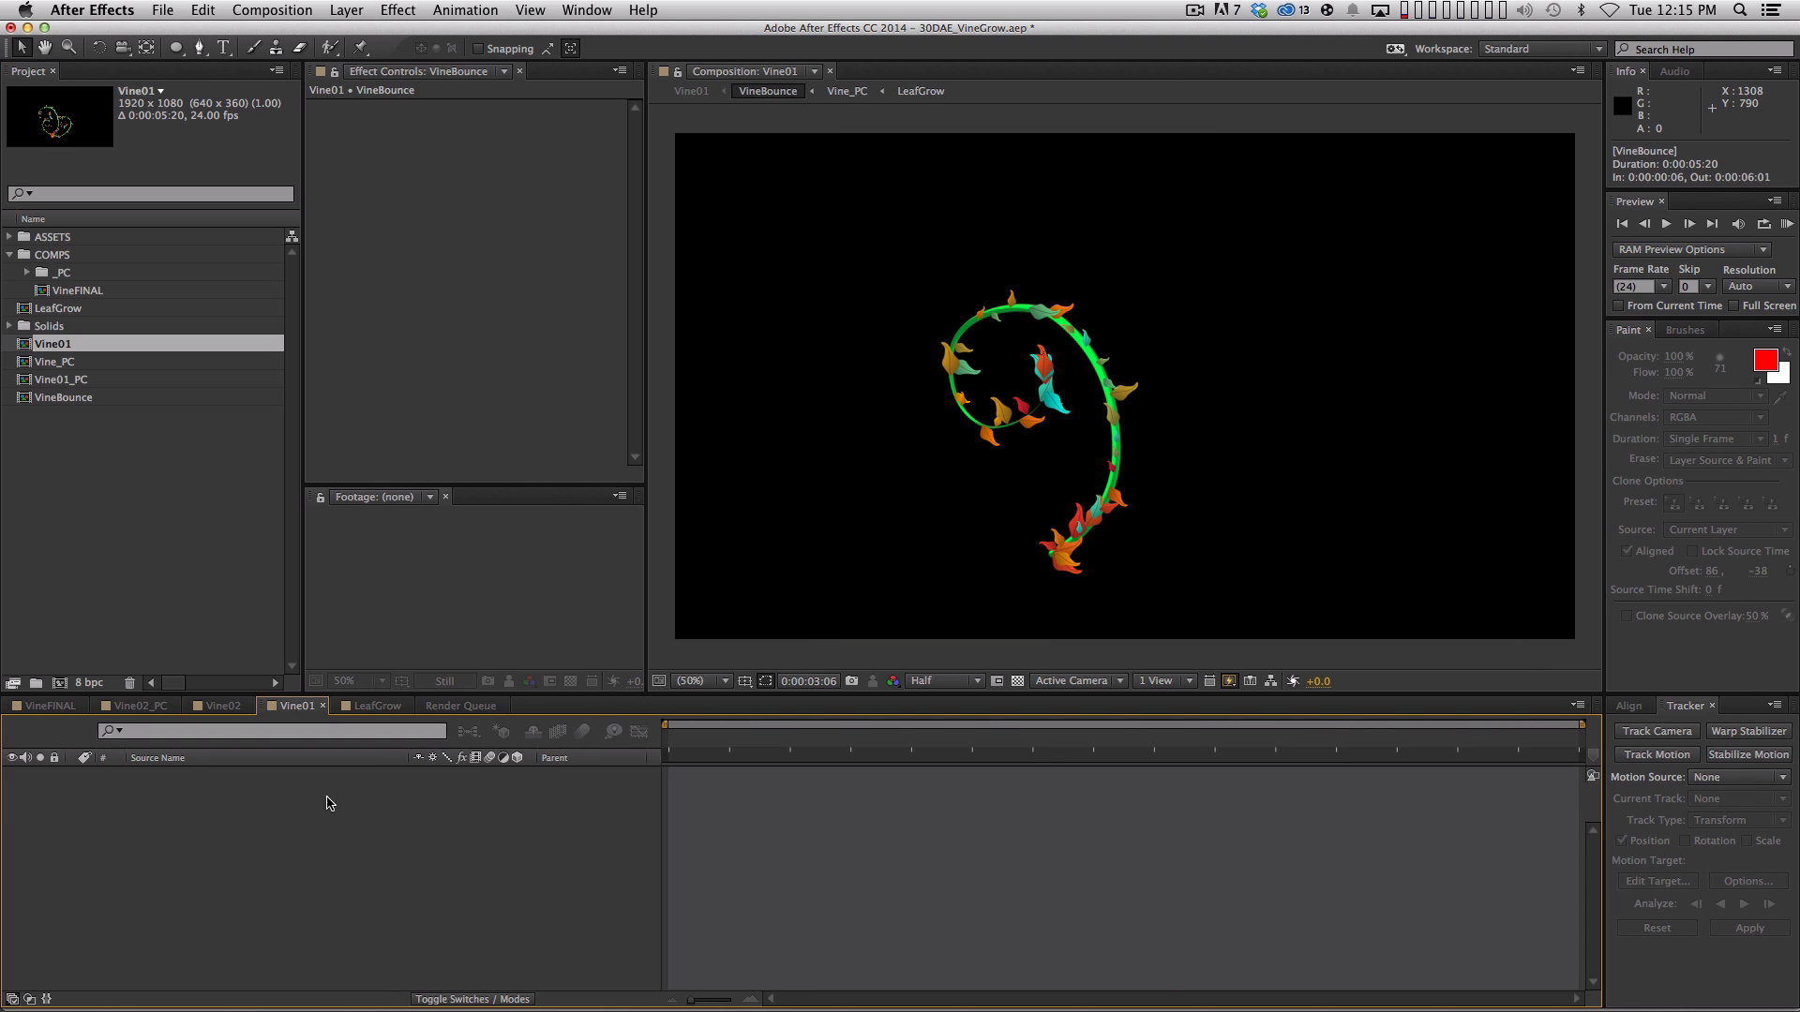
{"action": "double_click", "coordinate": [305, 786]}
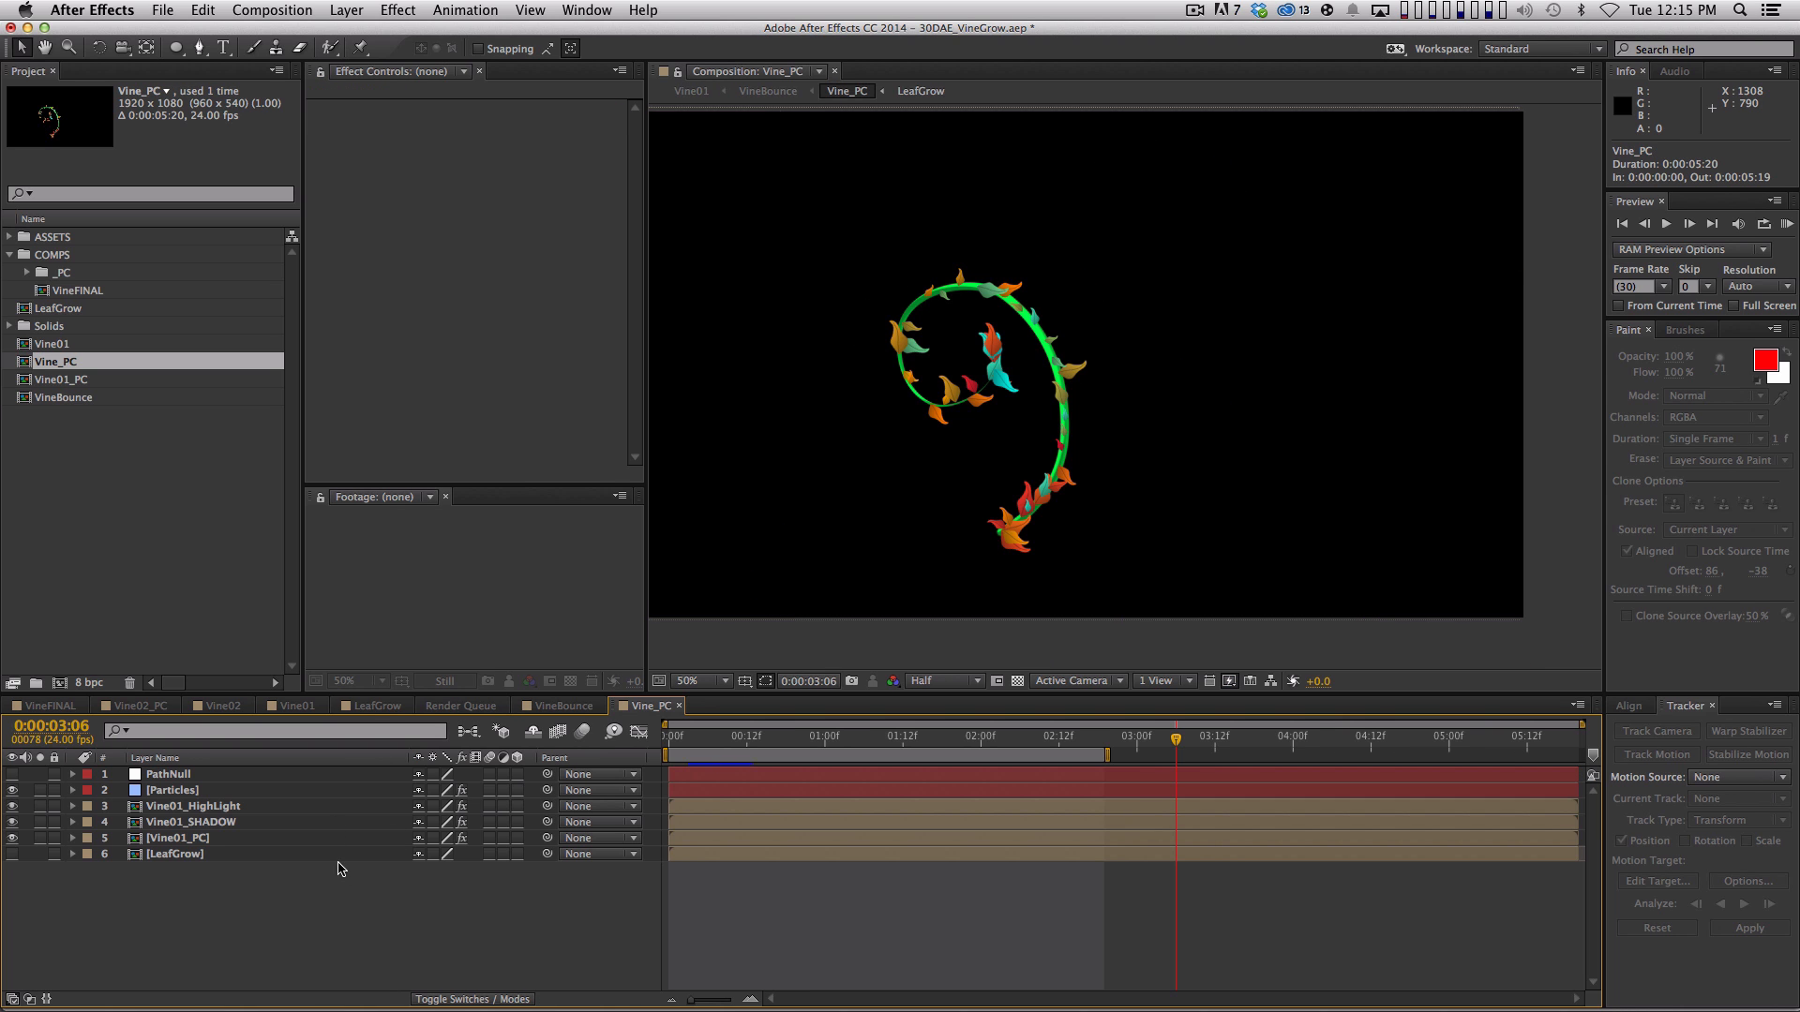
{"action": "double_click", "coordinate": [304, 854]}
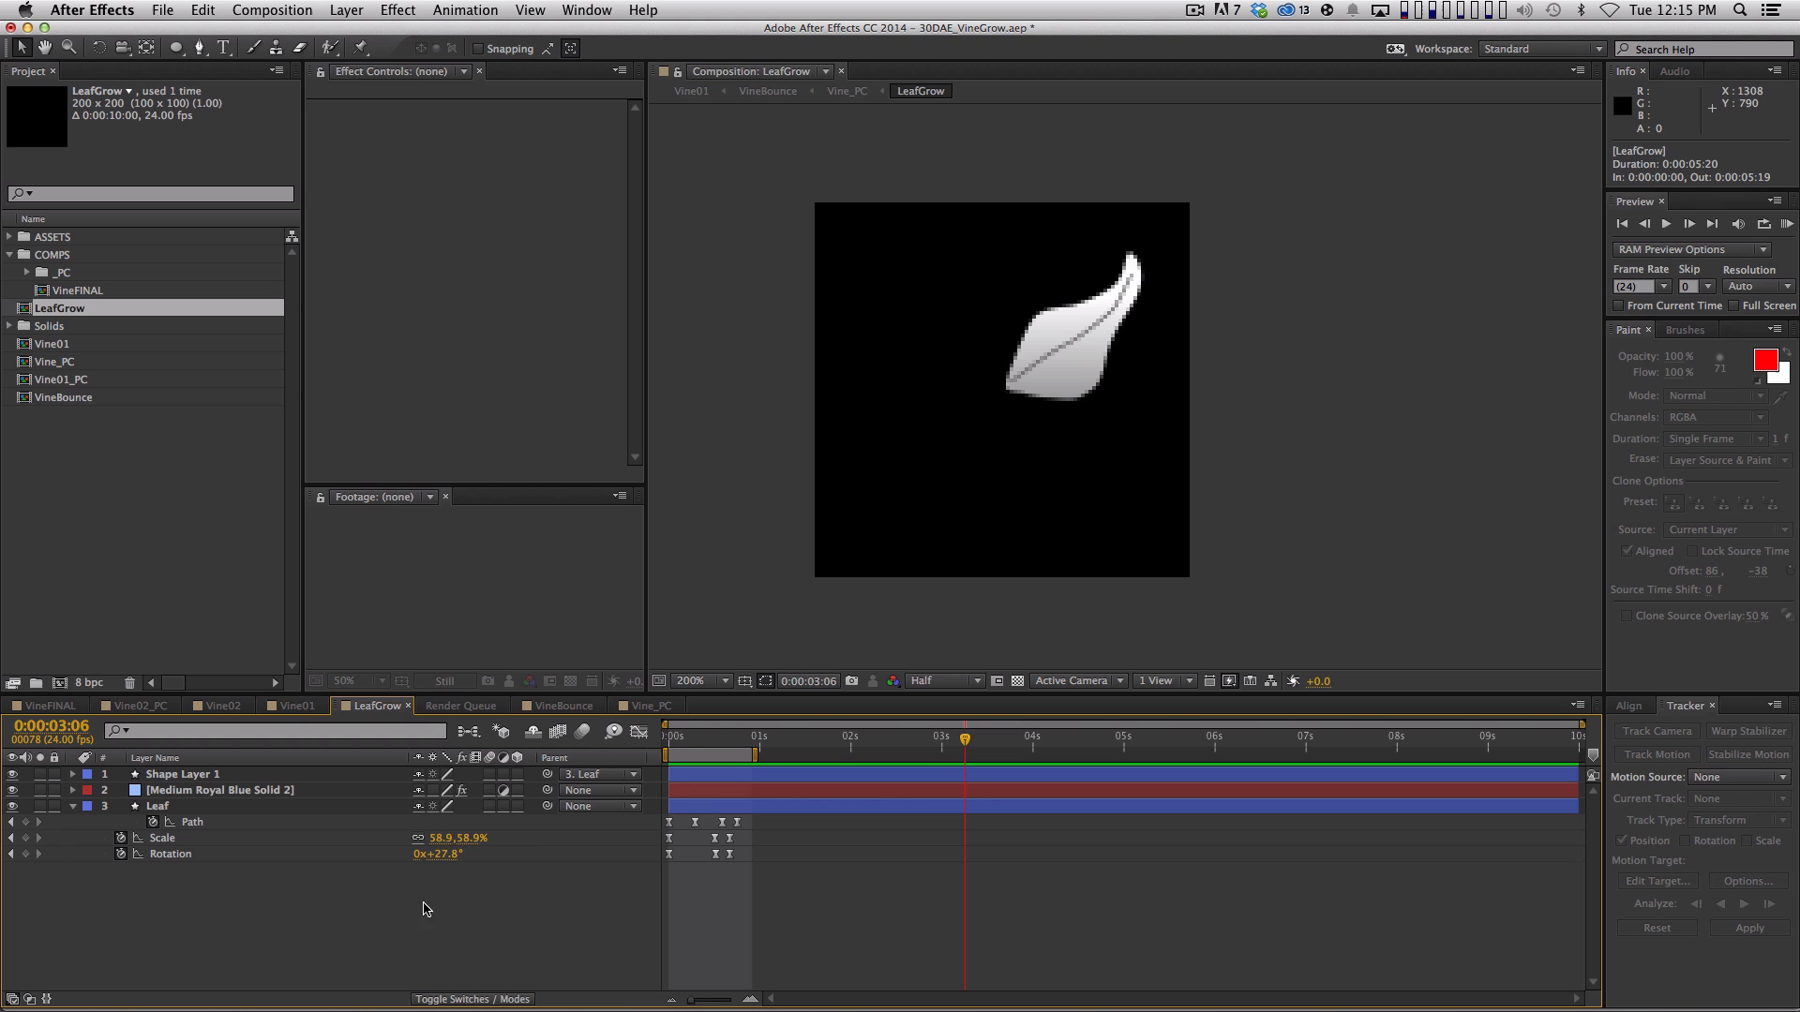
Scrub repeatedly through the first seconds of LeafGrow to examine the leaf's growth and its motion past the last keyframes
{"action": "mouse_move", "coordinate": [719, 734]}
{"action": "left_mouse_down"}
{"action": "mouse_move", "coordinate": [640, 741]}
{"action": "mouse_move", "coordinate": [750, 750]}
{"action": "left_mouse_up"}
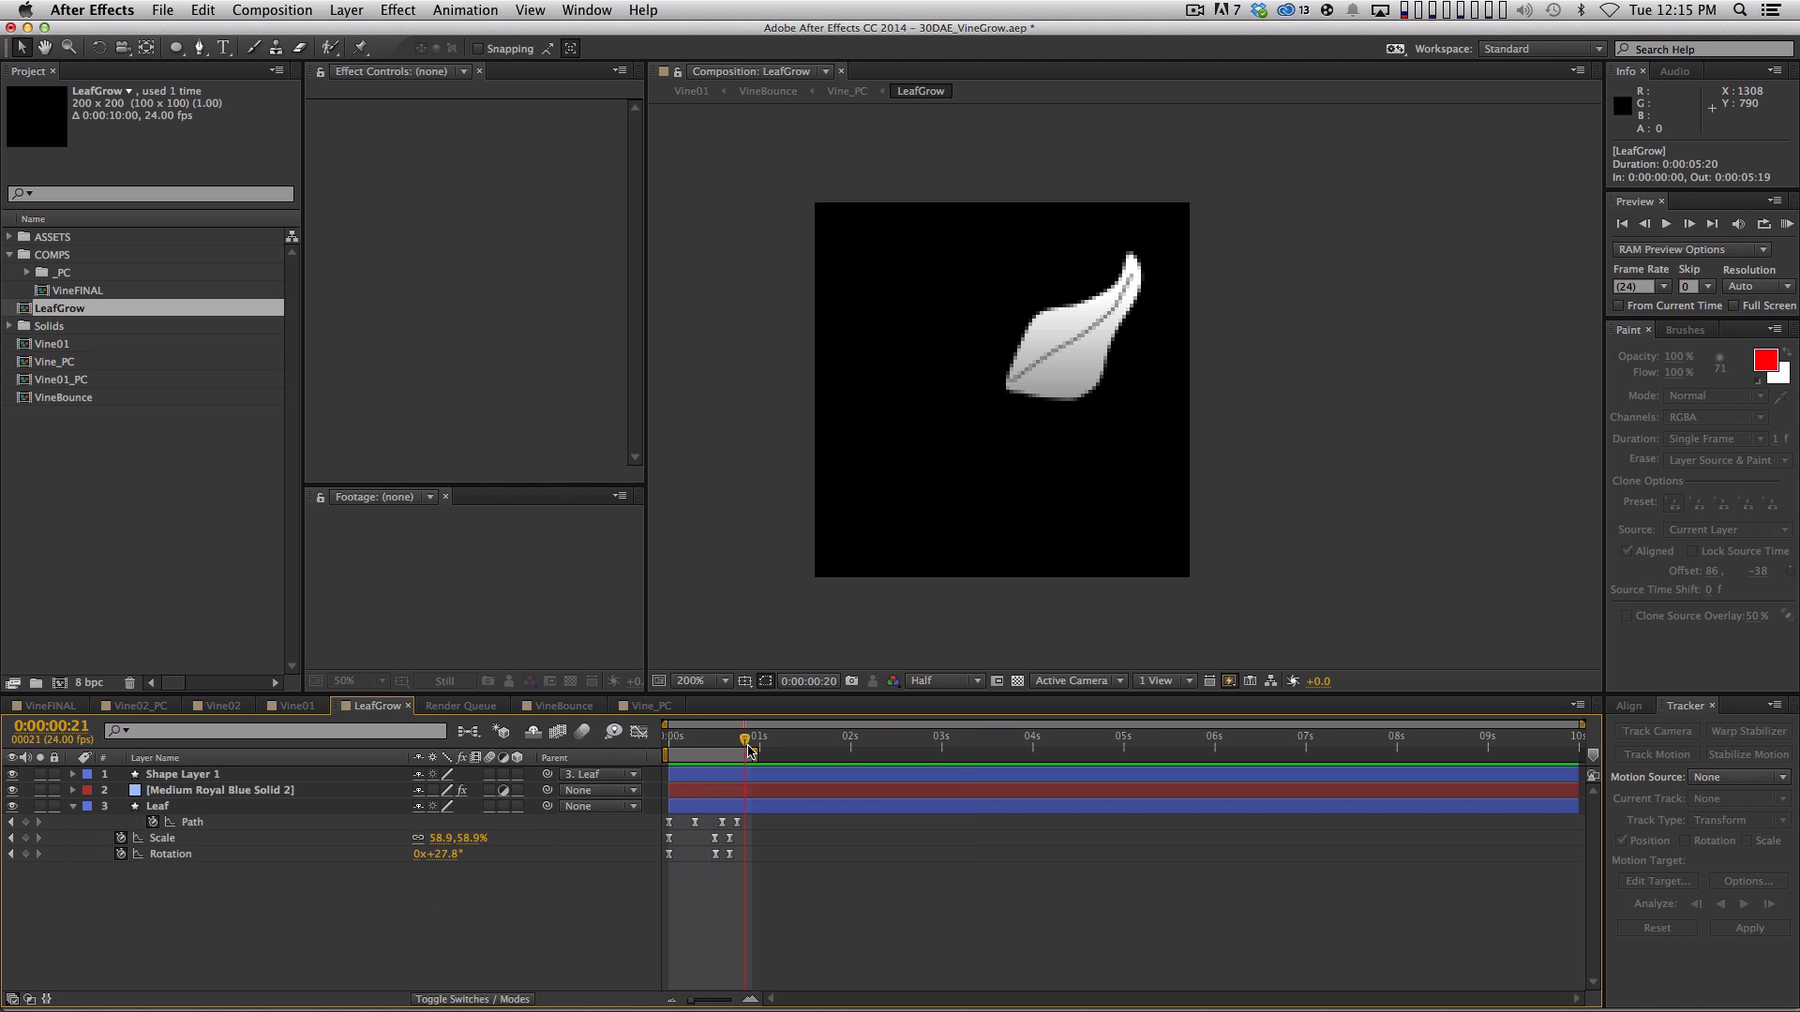
{"action": "key", "text": "space"}
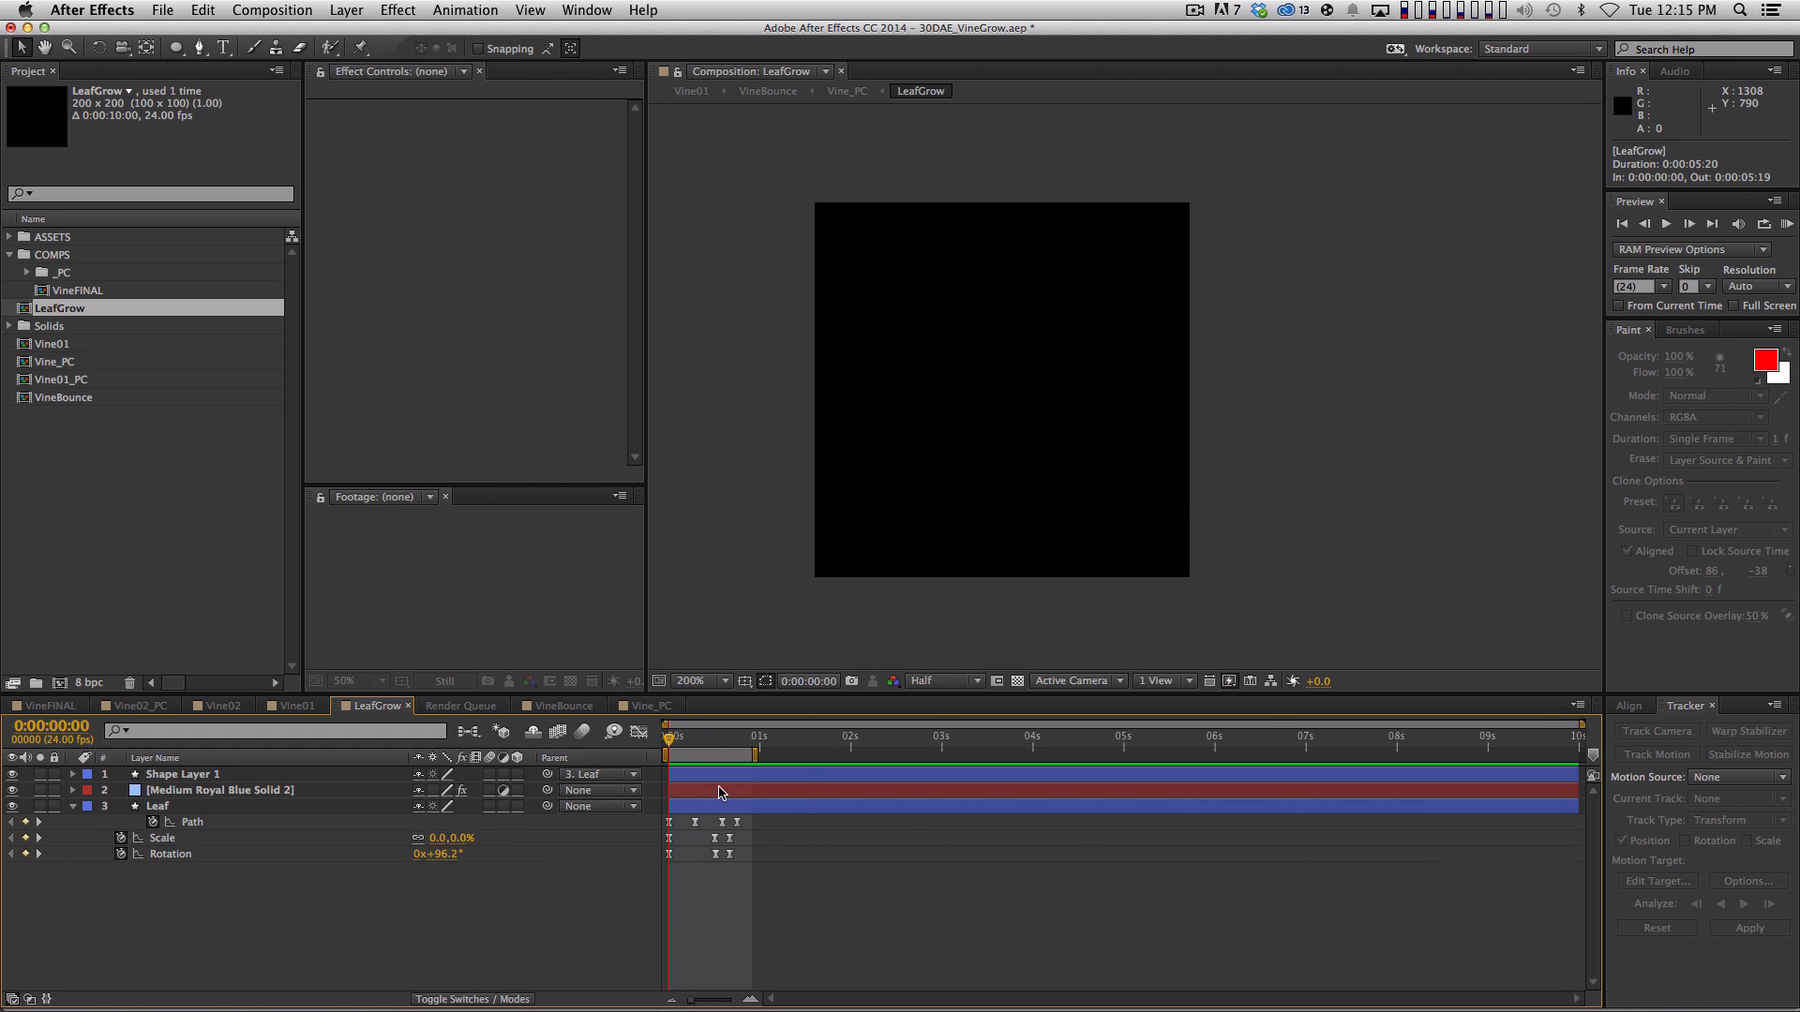
{"action": "left_click_drag", "start_coordinate": [669, 740], "coordinate": [879, 753]}
{"action": "left_click_drag", "start_coordinate": [1156, 771], "coordinate": [507, 791]}
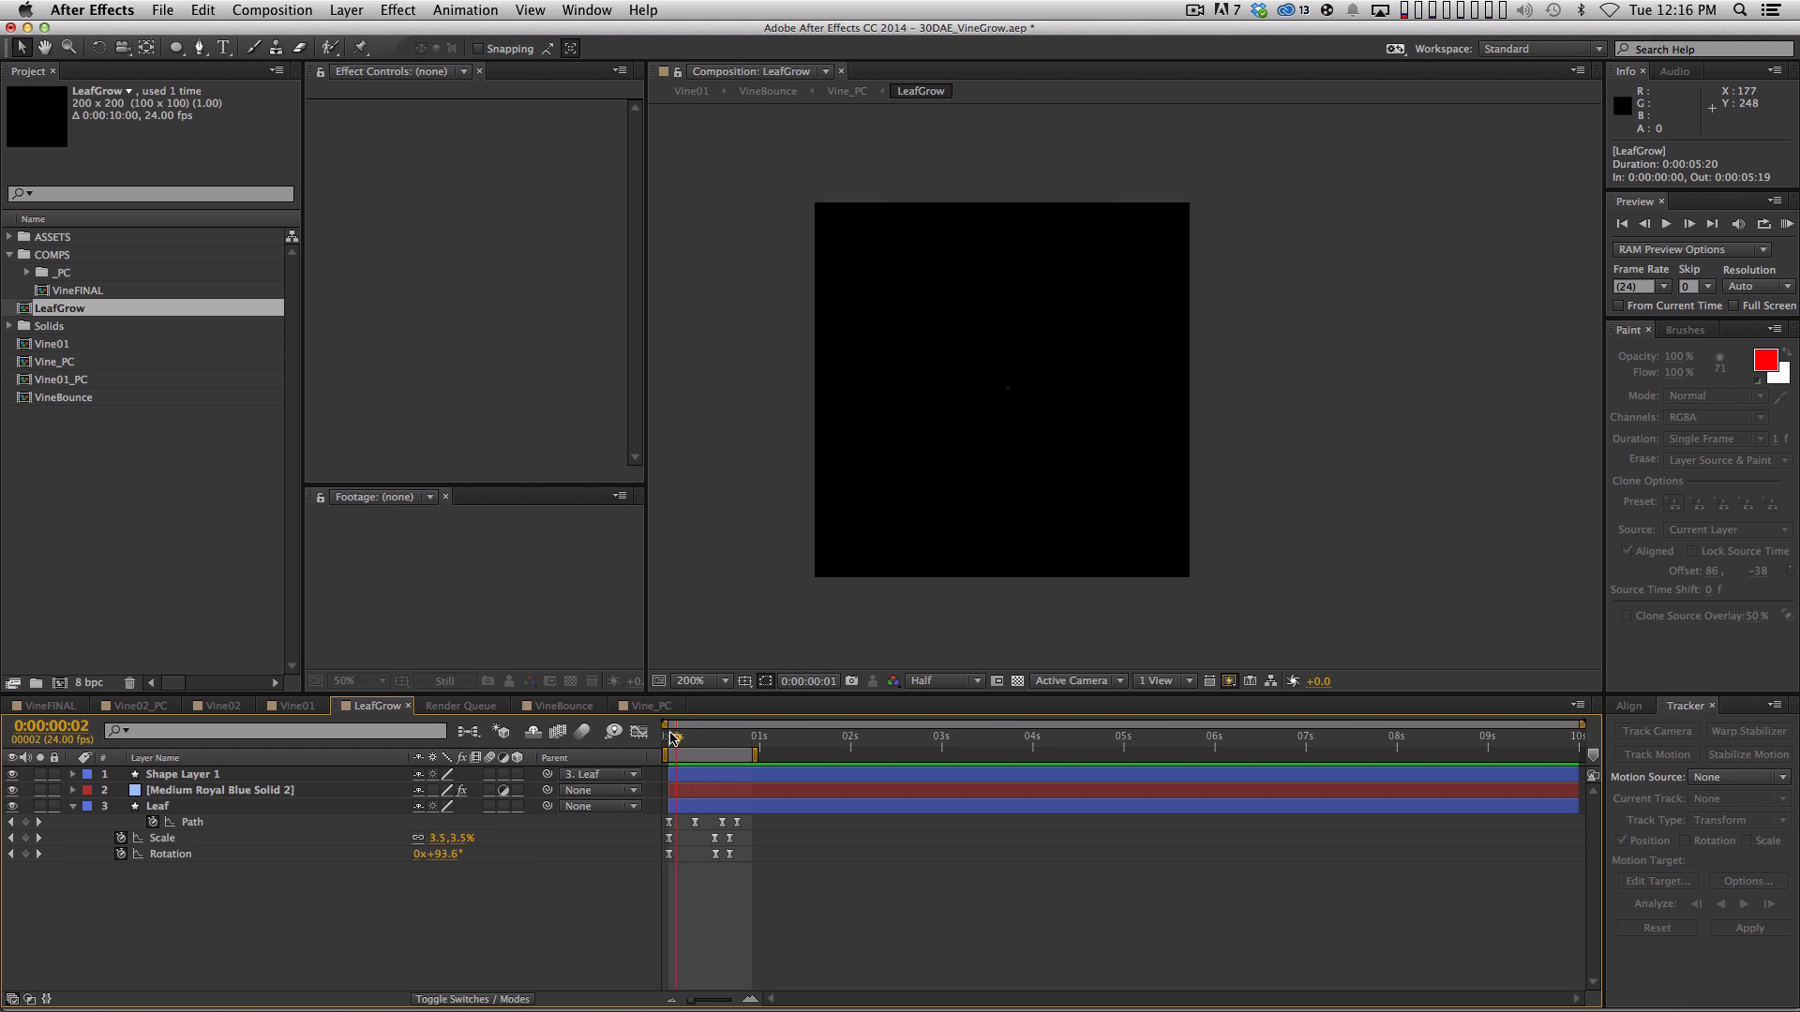
{"action": "left_click_drag", "start_coordinate": [672, 739], "coordinate": [851, 747]}
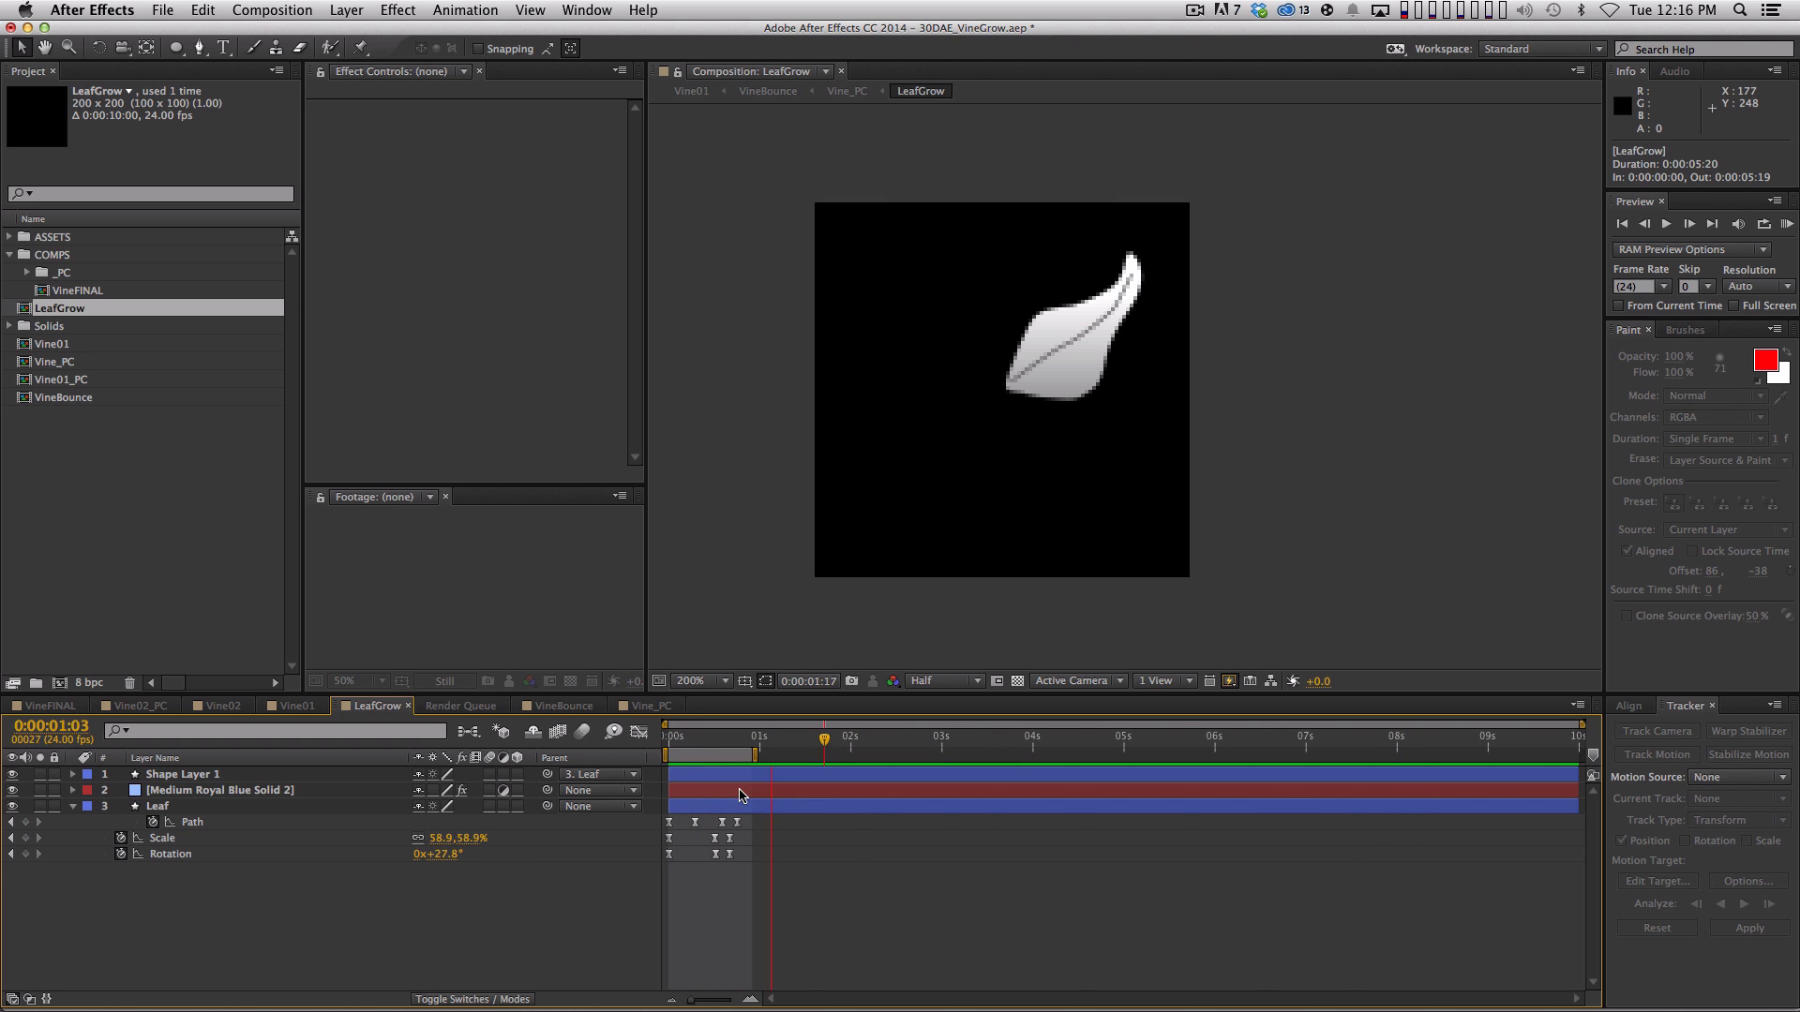
{"action": "left_click_drag", "start_coordinate": [739, 794], "coordinate": [858, 795]}
{"action": "left_click_drag", "start_coordinate": [1123, 841], "coordinate": [644, 835]}
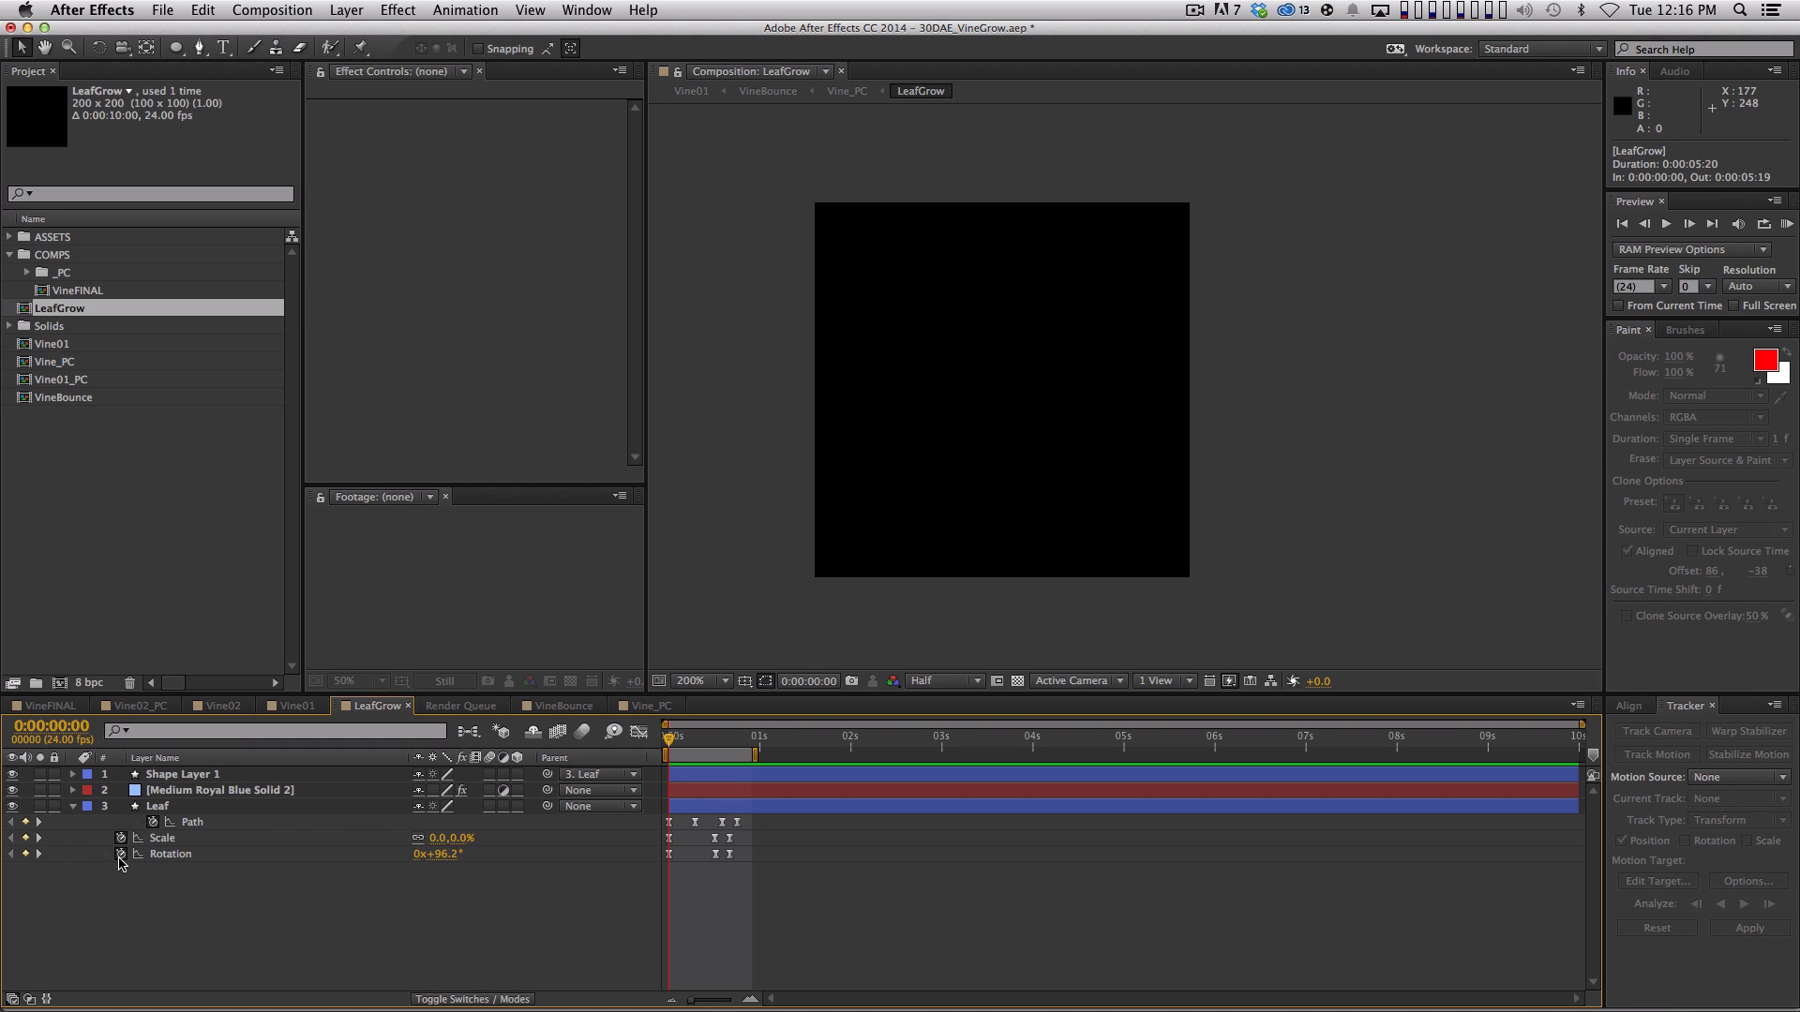
Add the expression wiggle(2,3) to the Leaf layer's Rotation
{"action": "left_click", "coordinate": [120, 854], "text": "alt"}
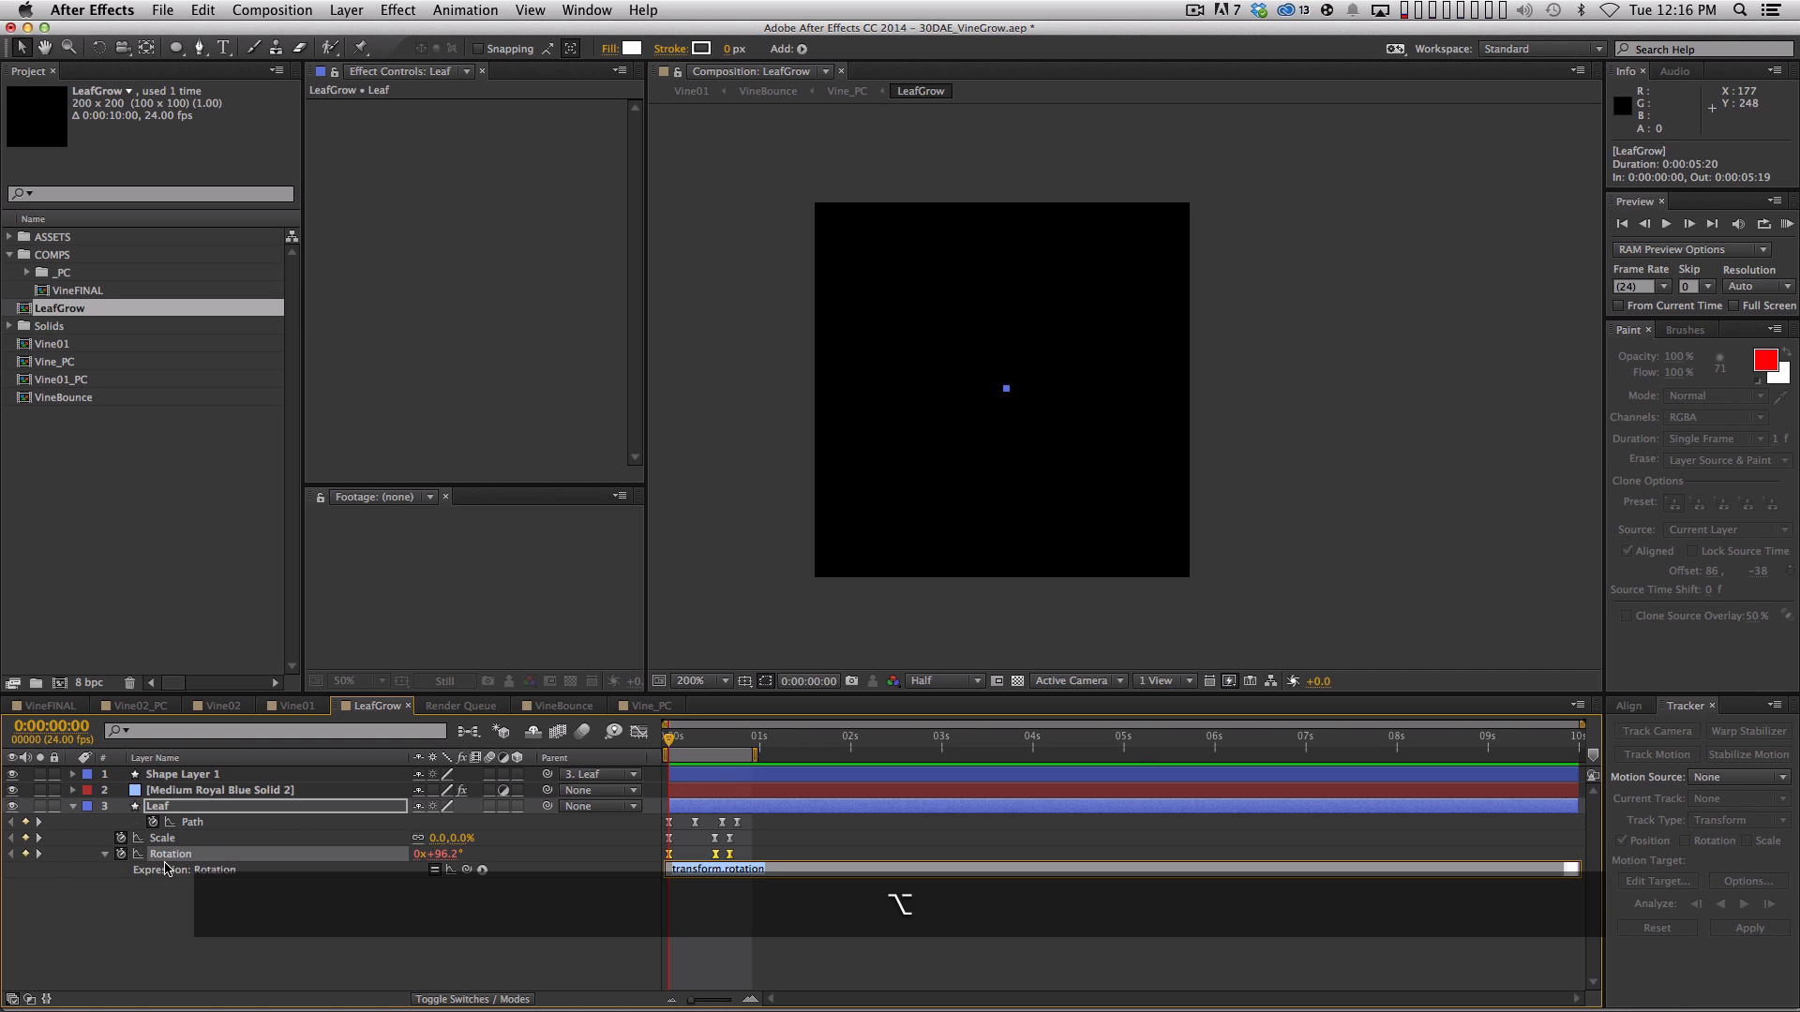
{"action": "type", "text": "wiggle("}
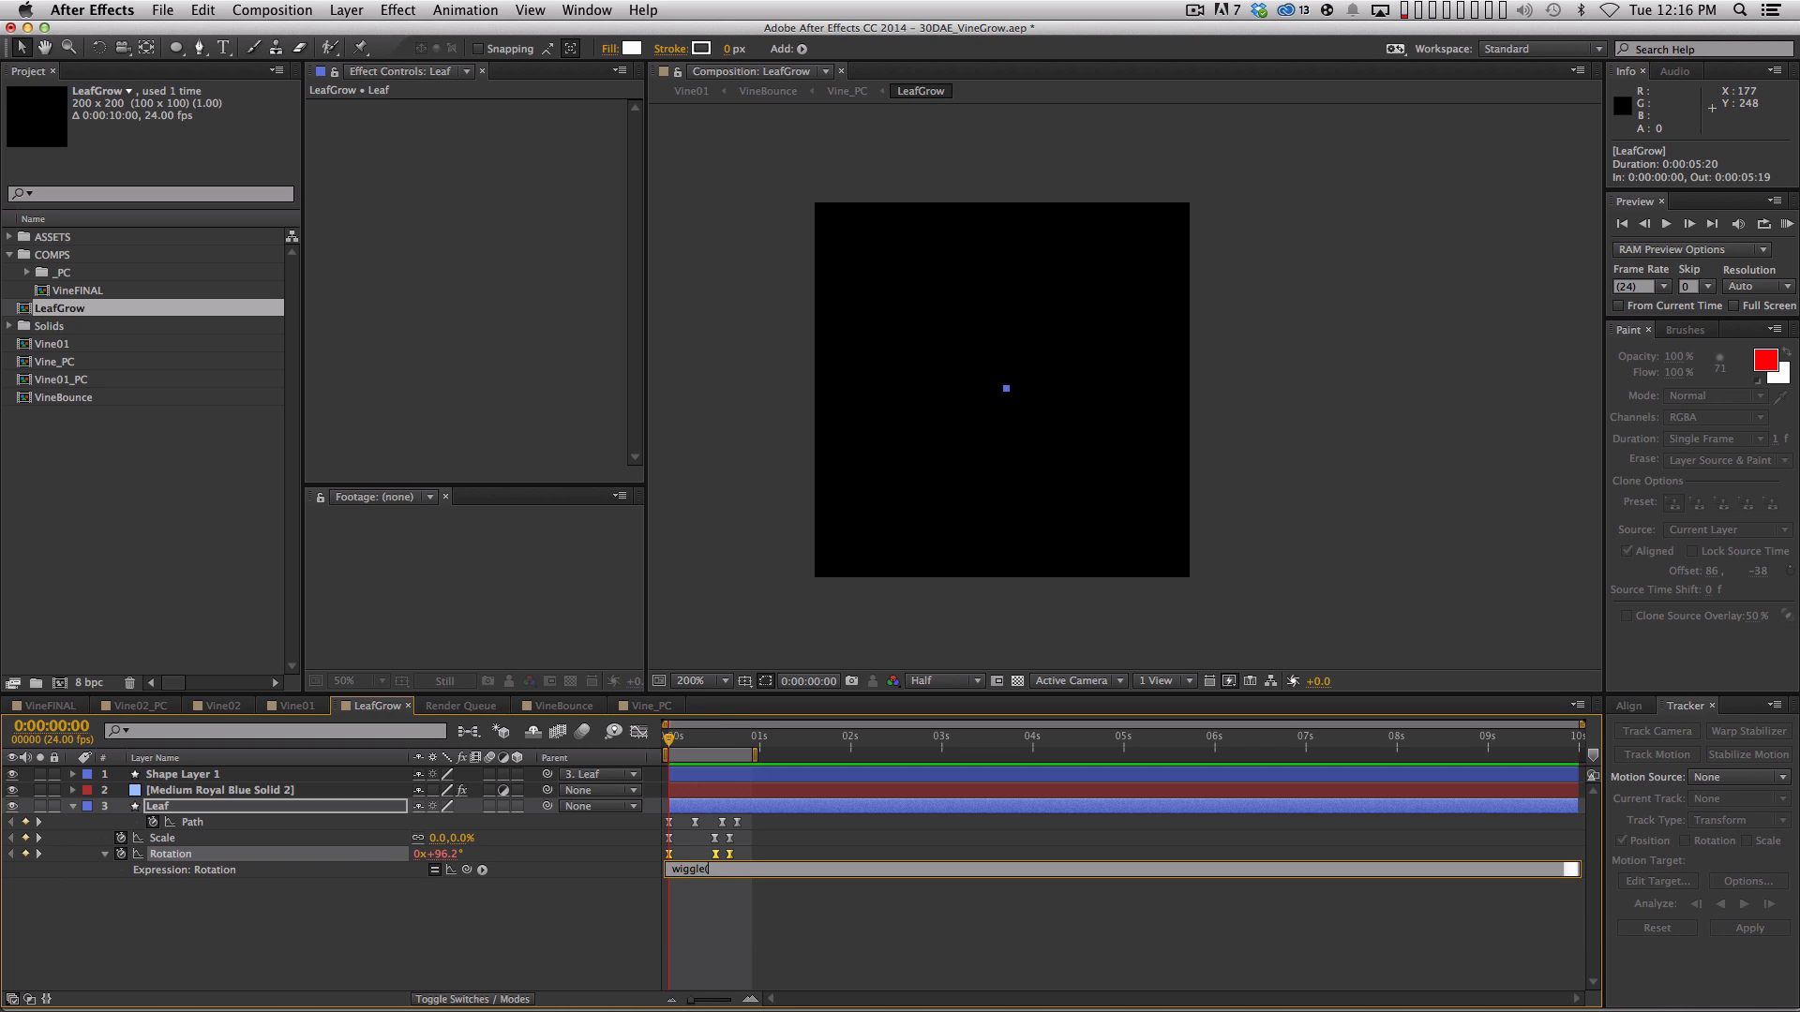
{"action": "type", "text": "2"}
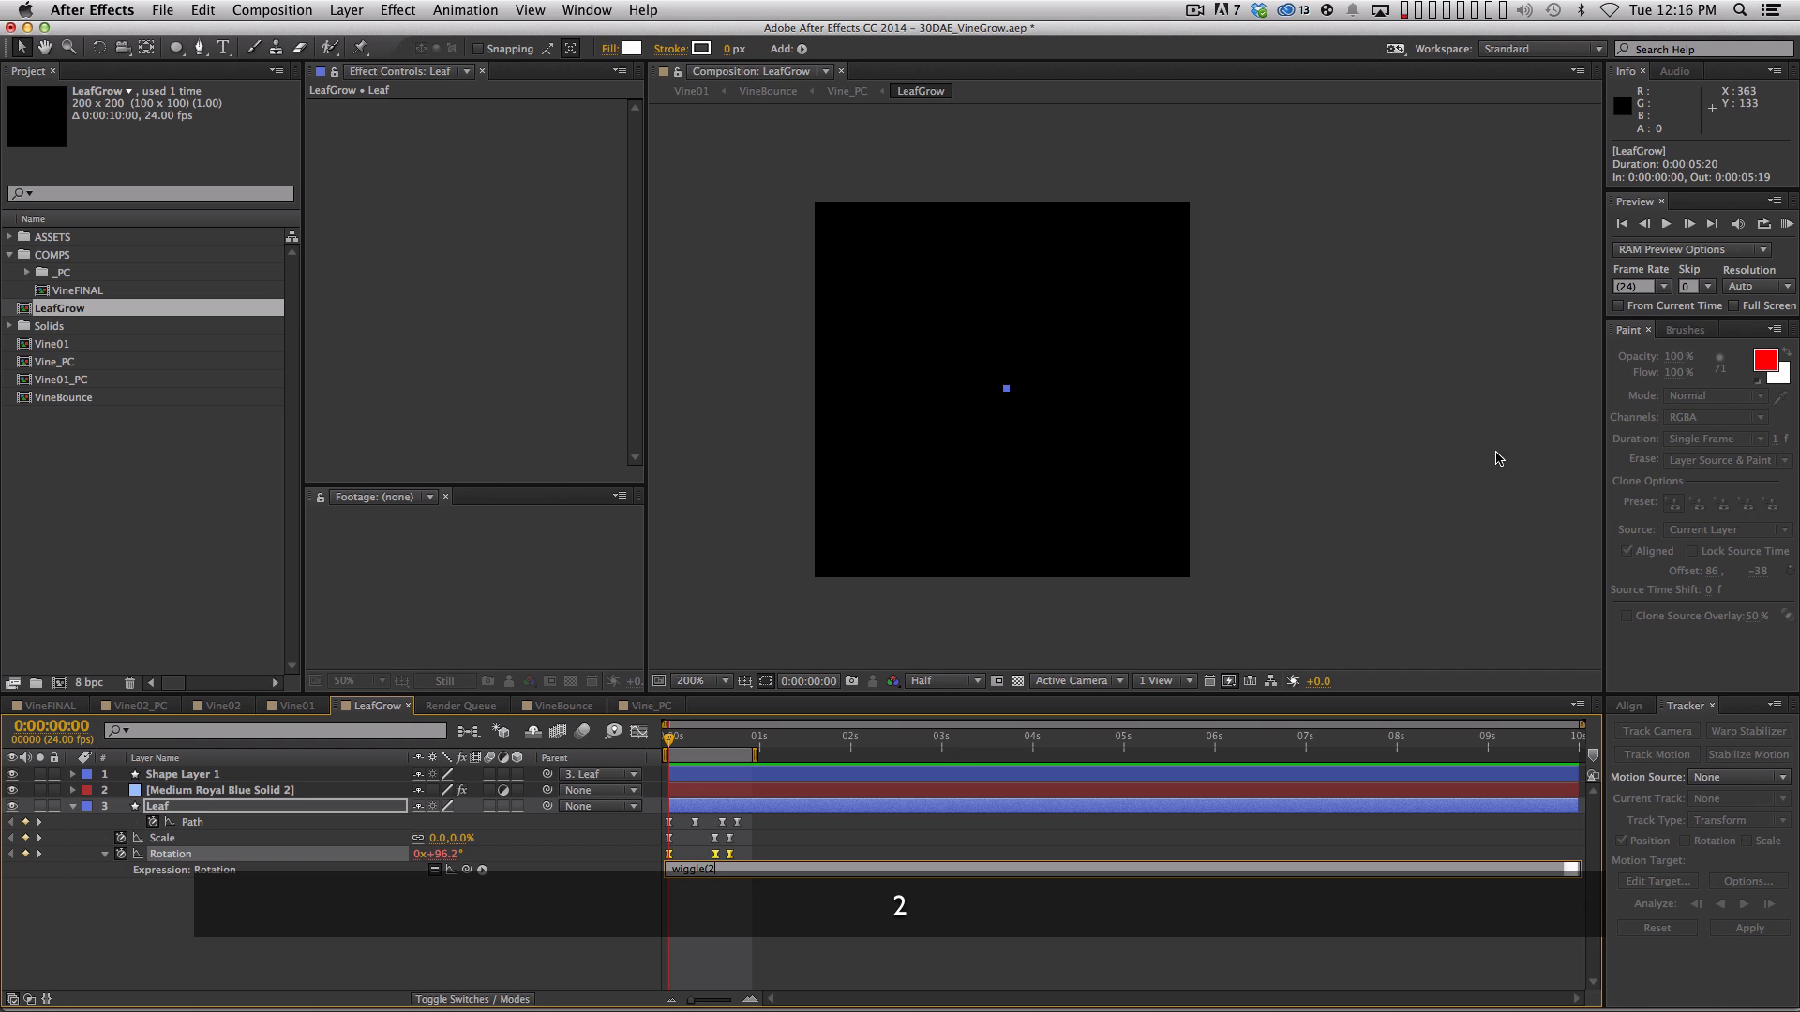
{"action": "type", "text": ",3"}
{"action": "key", "text": "KP_Enter"}
Extend the LeafGrow work area to about 0:00:04:12 and RAM preview the wiggling leaf
{"action": "key", "text": "KP_0"}
{"action": "key", "text": "space"}
{"action": "left_click_drag", "start_coordinate": [754, 753], "coordinate": [1081, 754]}
{"action": "key", "text": "KP_0"}
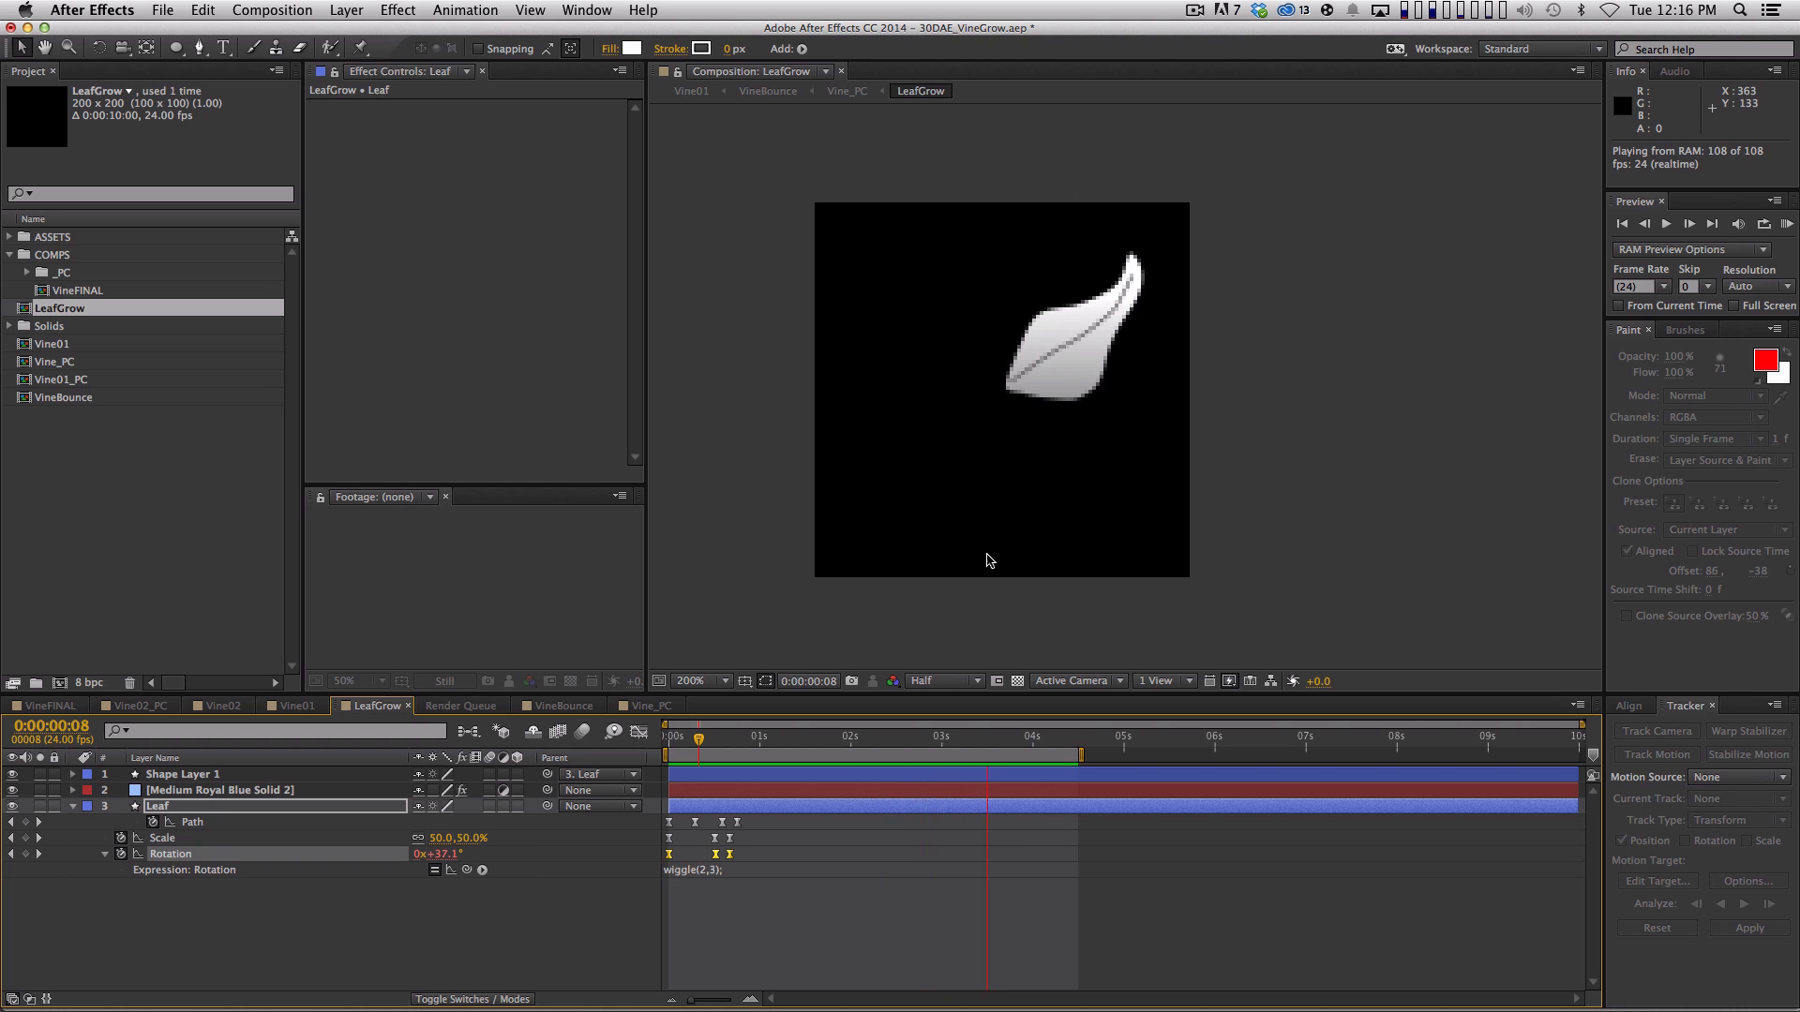
Return to the Vine01 composition and RAM preview the vines with the wiggling leaves
{"action": "left_click", "coordinate": [687, 881]}
{"action": "left_click", "coordinate": [570, 833]}
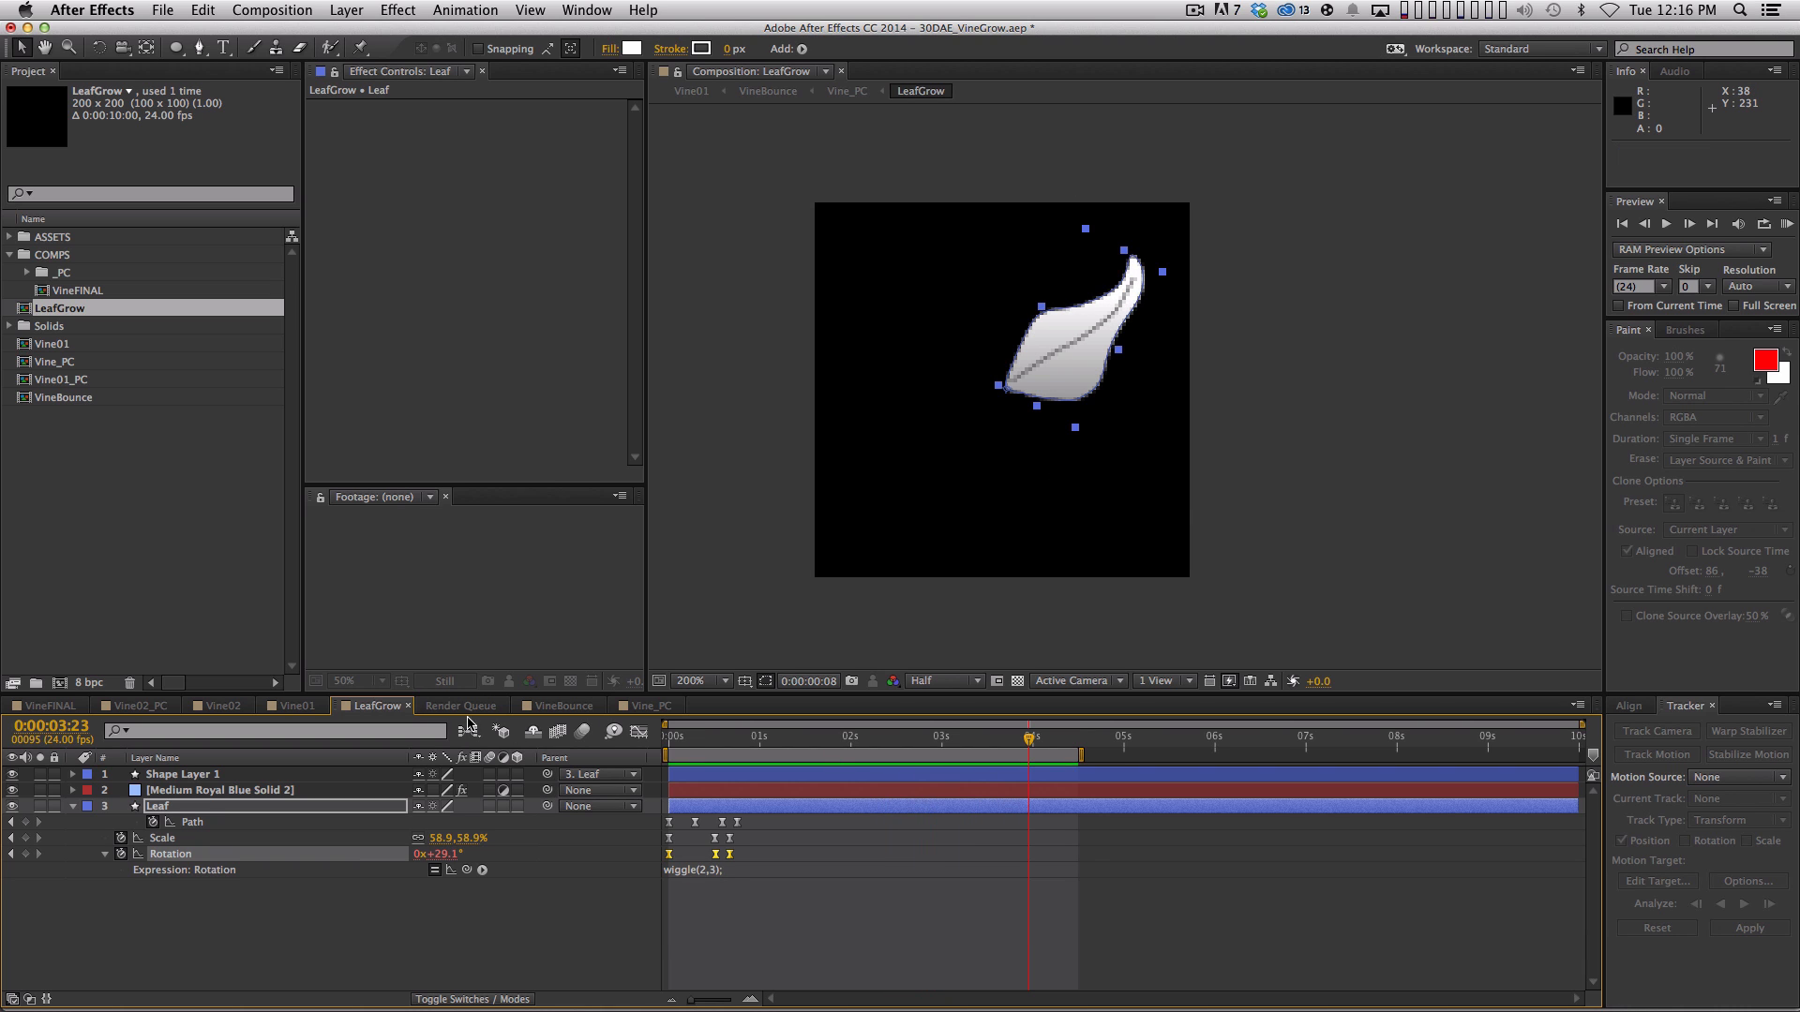
{"action": "left_click", "coordinate": [298, 705]}
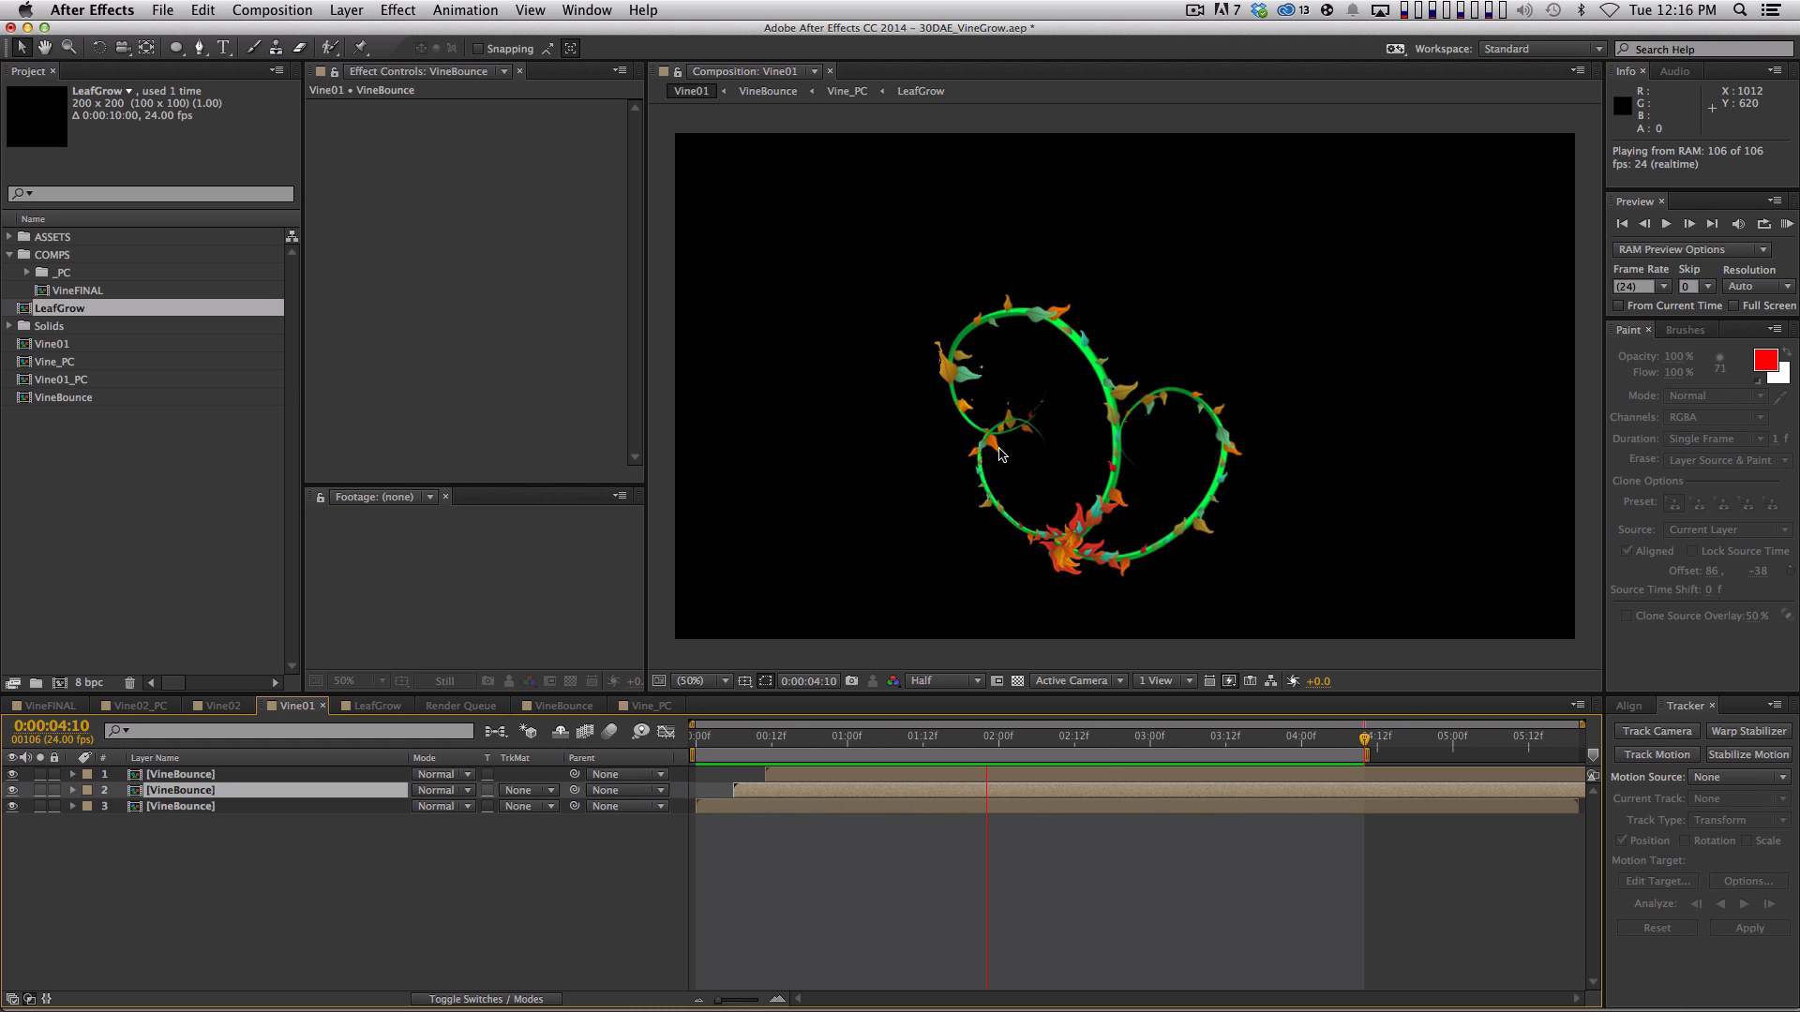
Close the Vine_PC, VineBounce and Render Queue tabs in the timeline
{"action": "left_click", "coordinate": [650, 706]}
{"action": "key", "text": "super+w"}
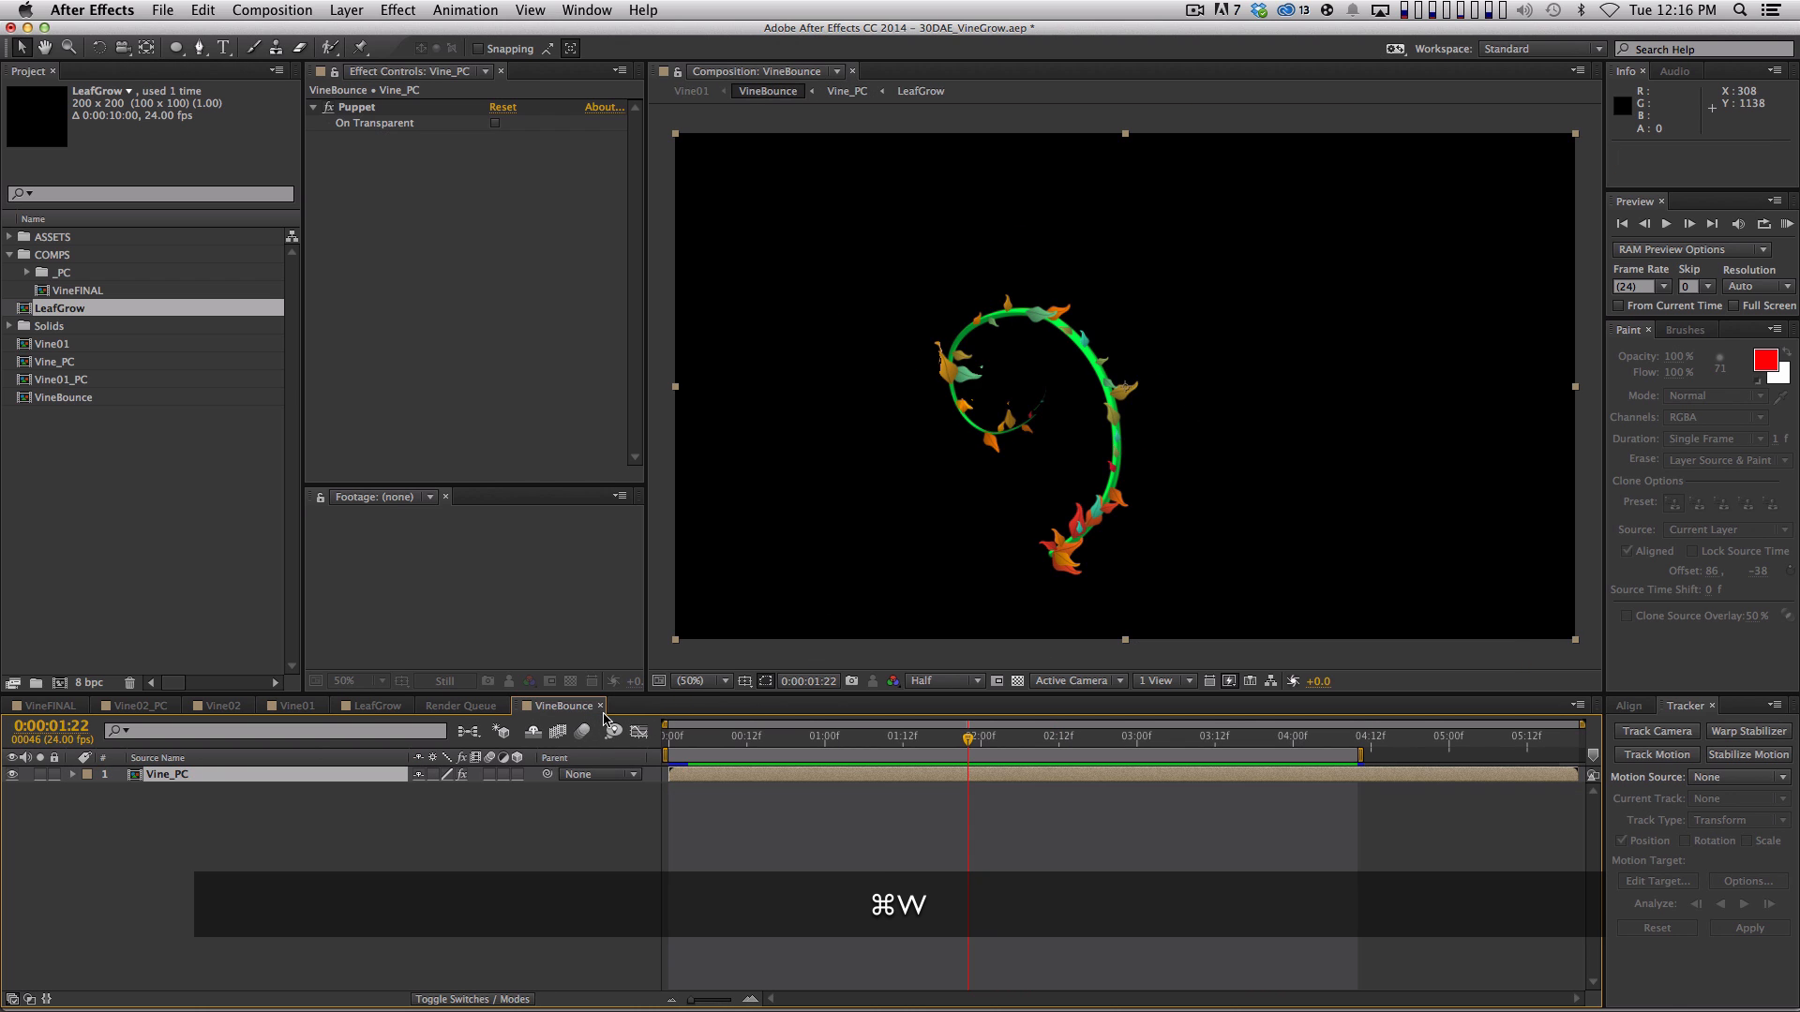
{"action": "key", "text": "super+w"}
{"action": "key", "text": "super+w"}
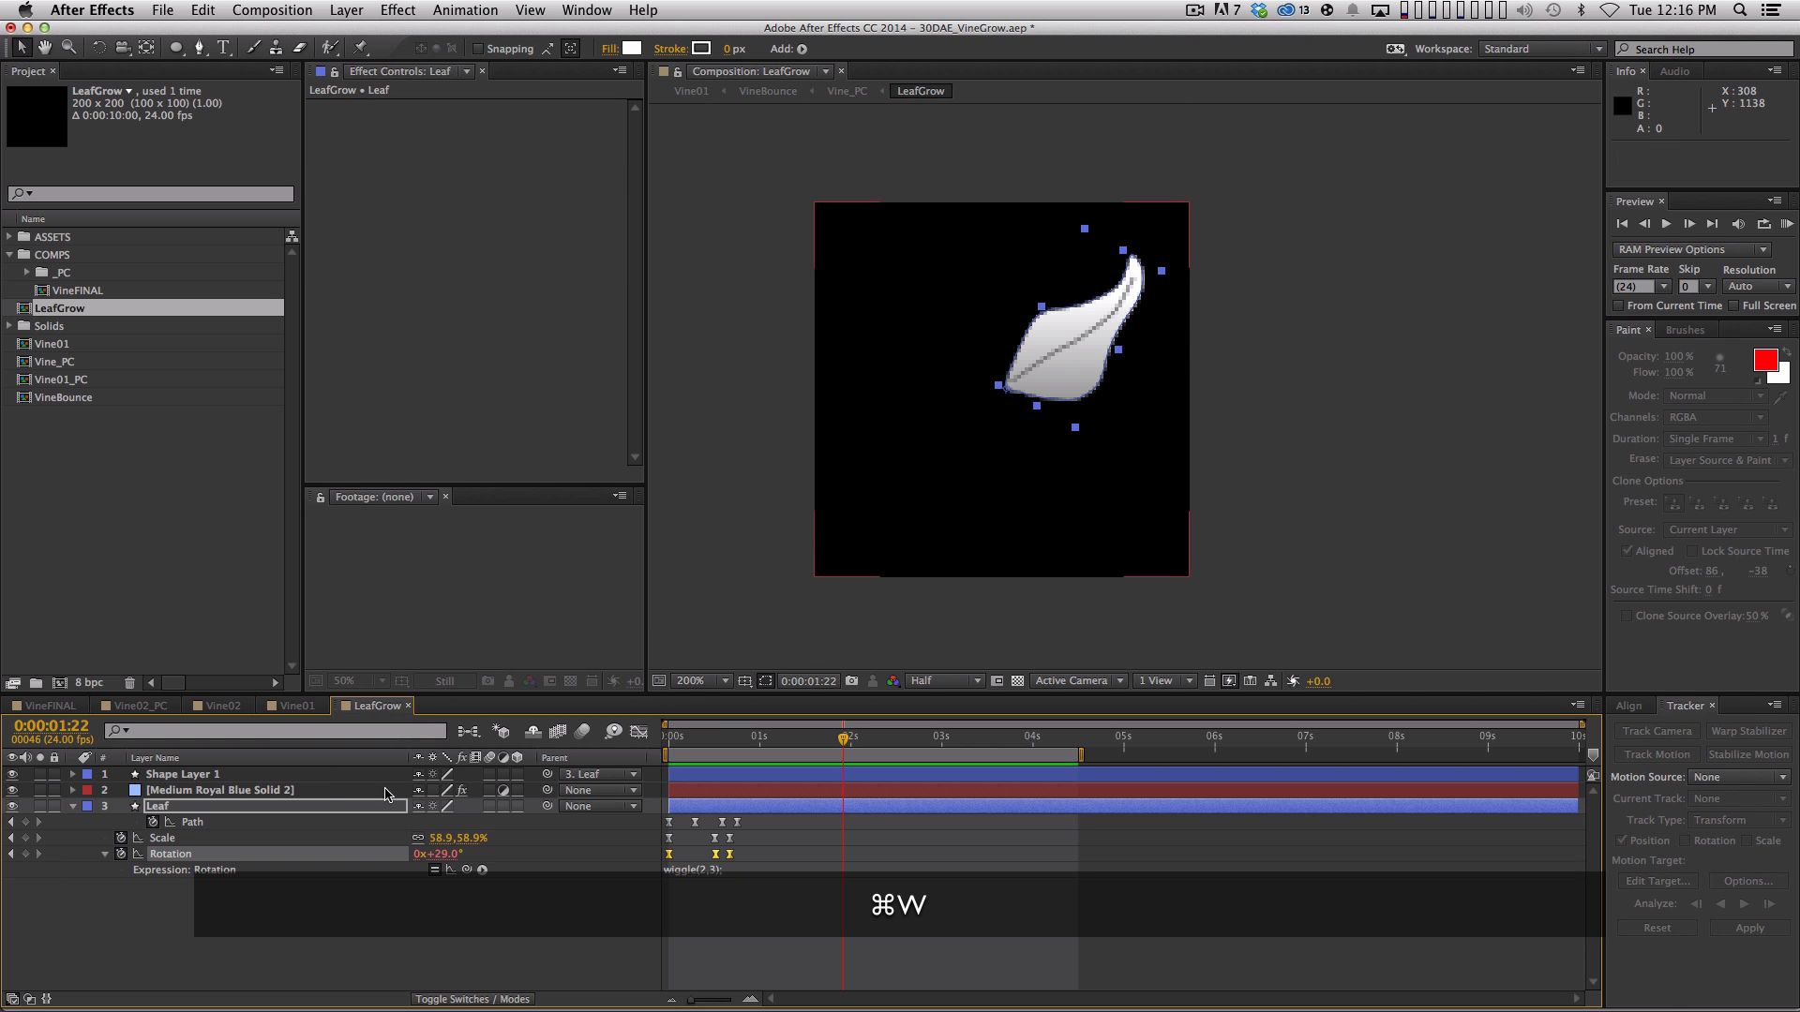
Change the Leaf layer's Rotation expression to wiggle(1,8) and RAM preview the leaf
{"action": "left_click", "coordinate": [722, 869]}
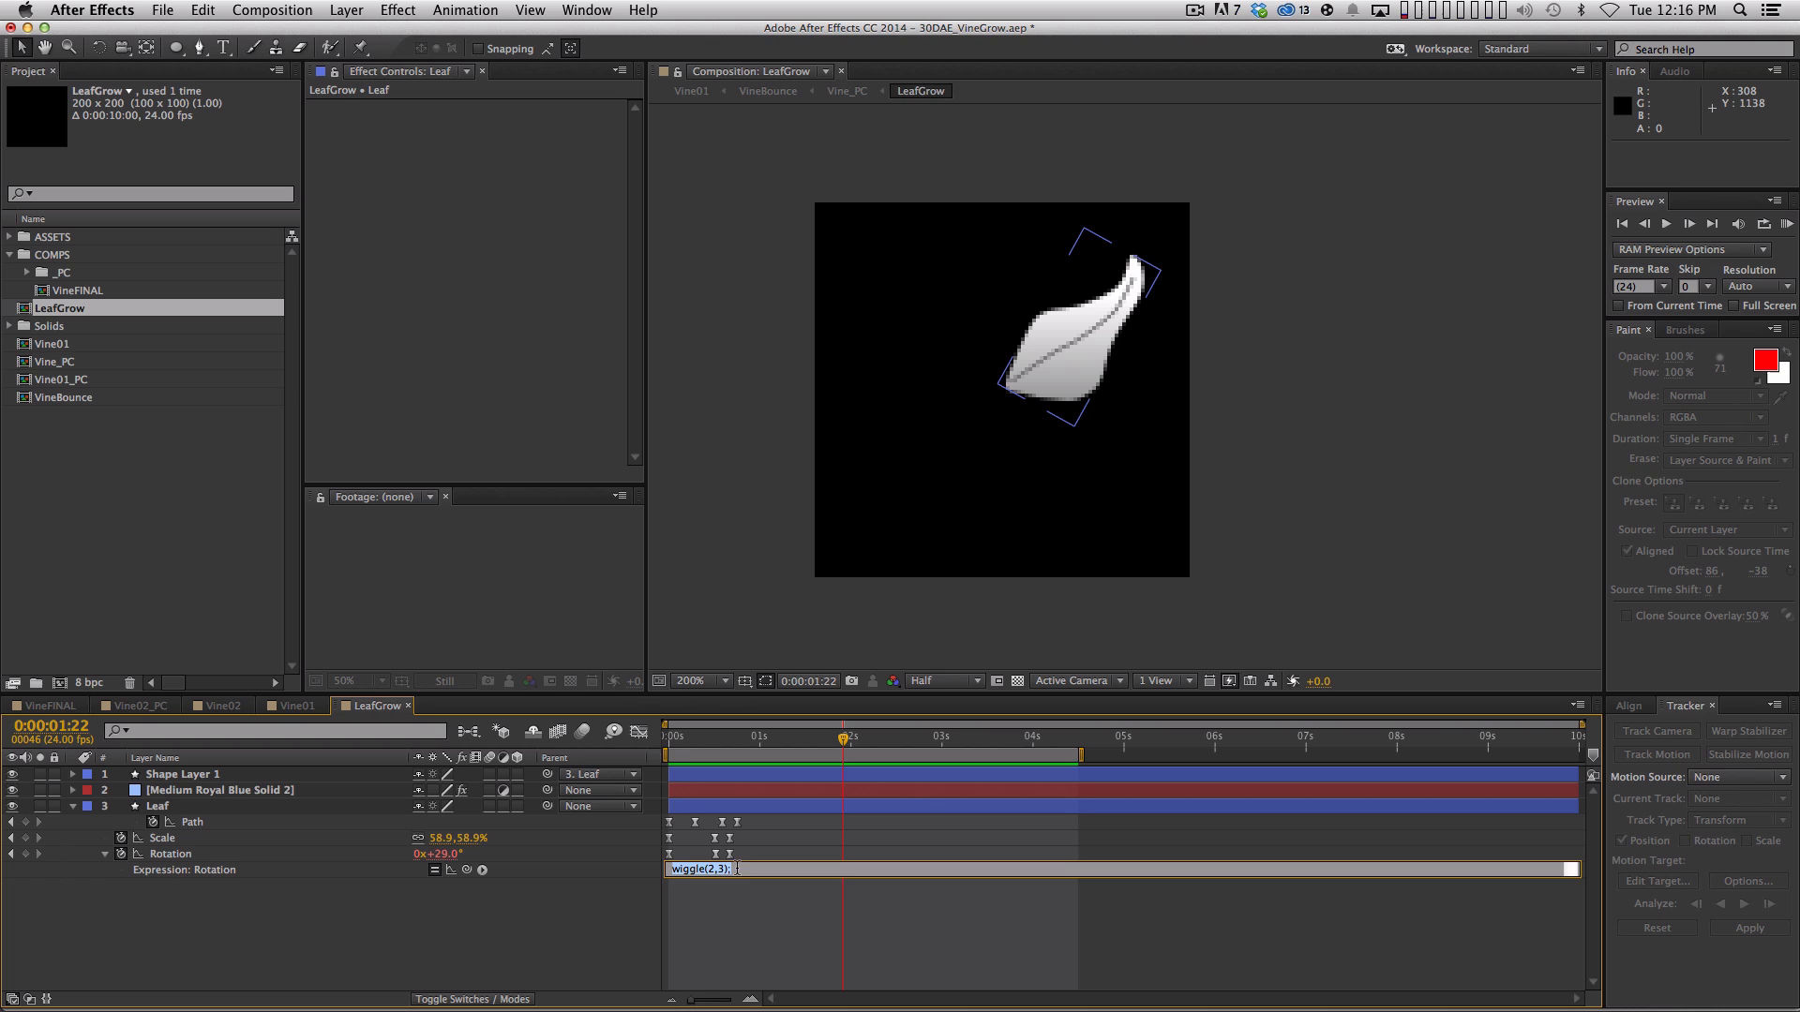
{"action": "key", "text": "Left"}
{"action": "key", "text": "Left"}
{"action": "key", "text": "BackSpace"}
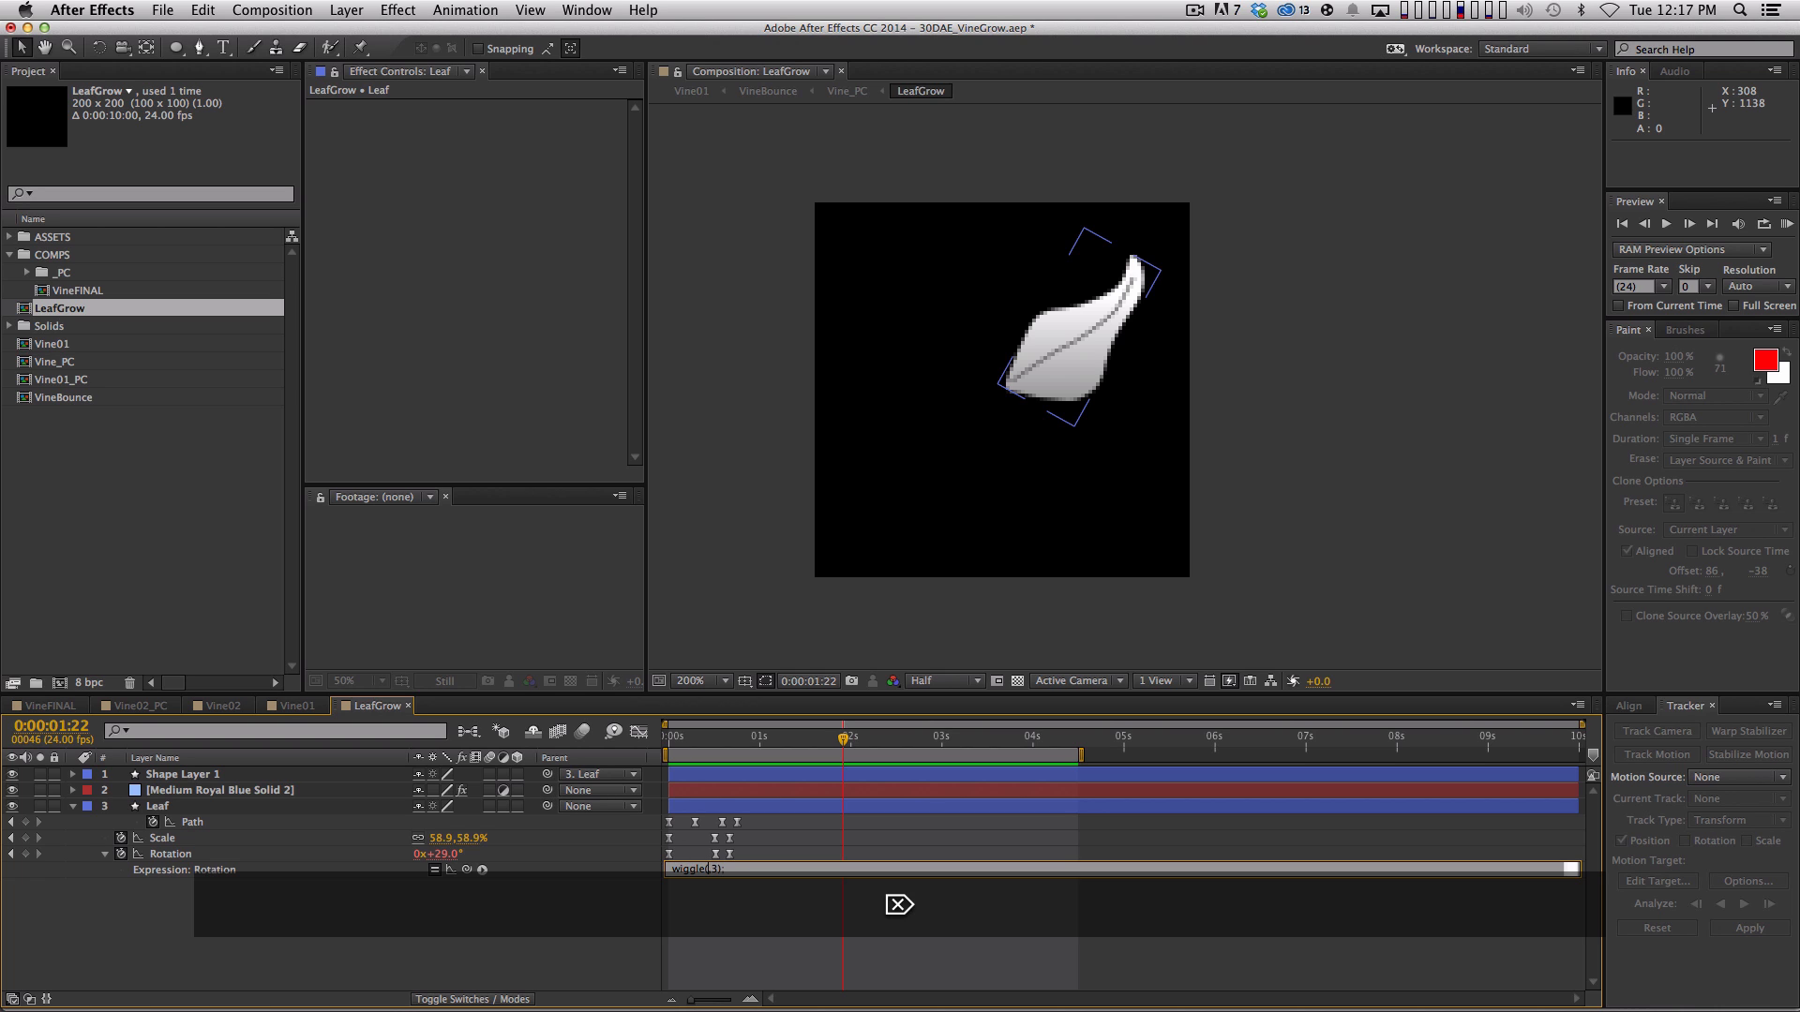
{"action": "type", "text": "1"}
{"action": "key", "text": "Right"}
{"action": "type", "text": "8"}
{"action": "key", "text": "KP_Enter"}
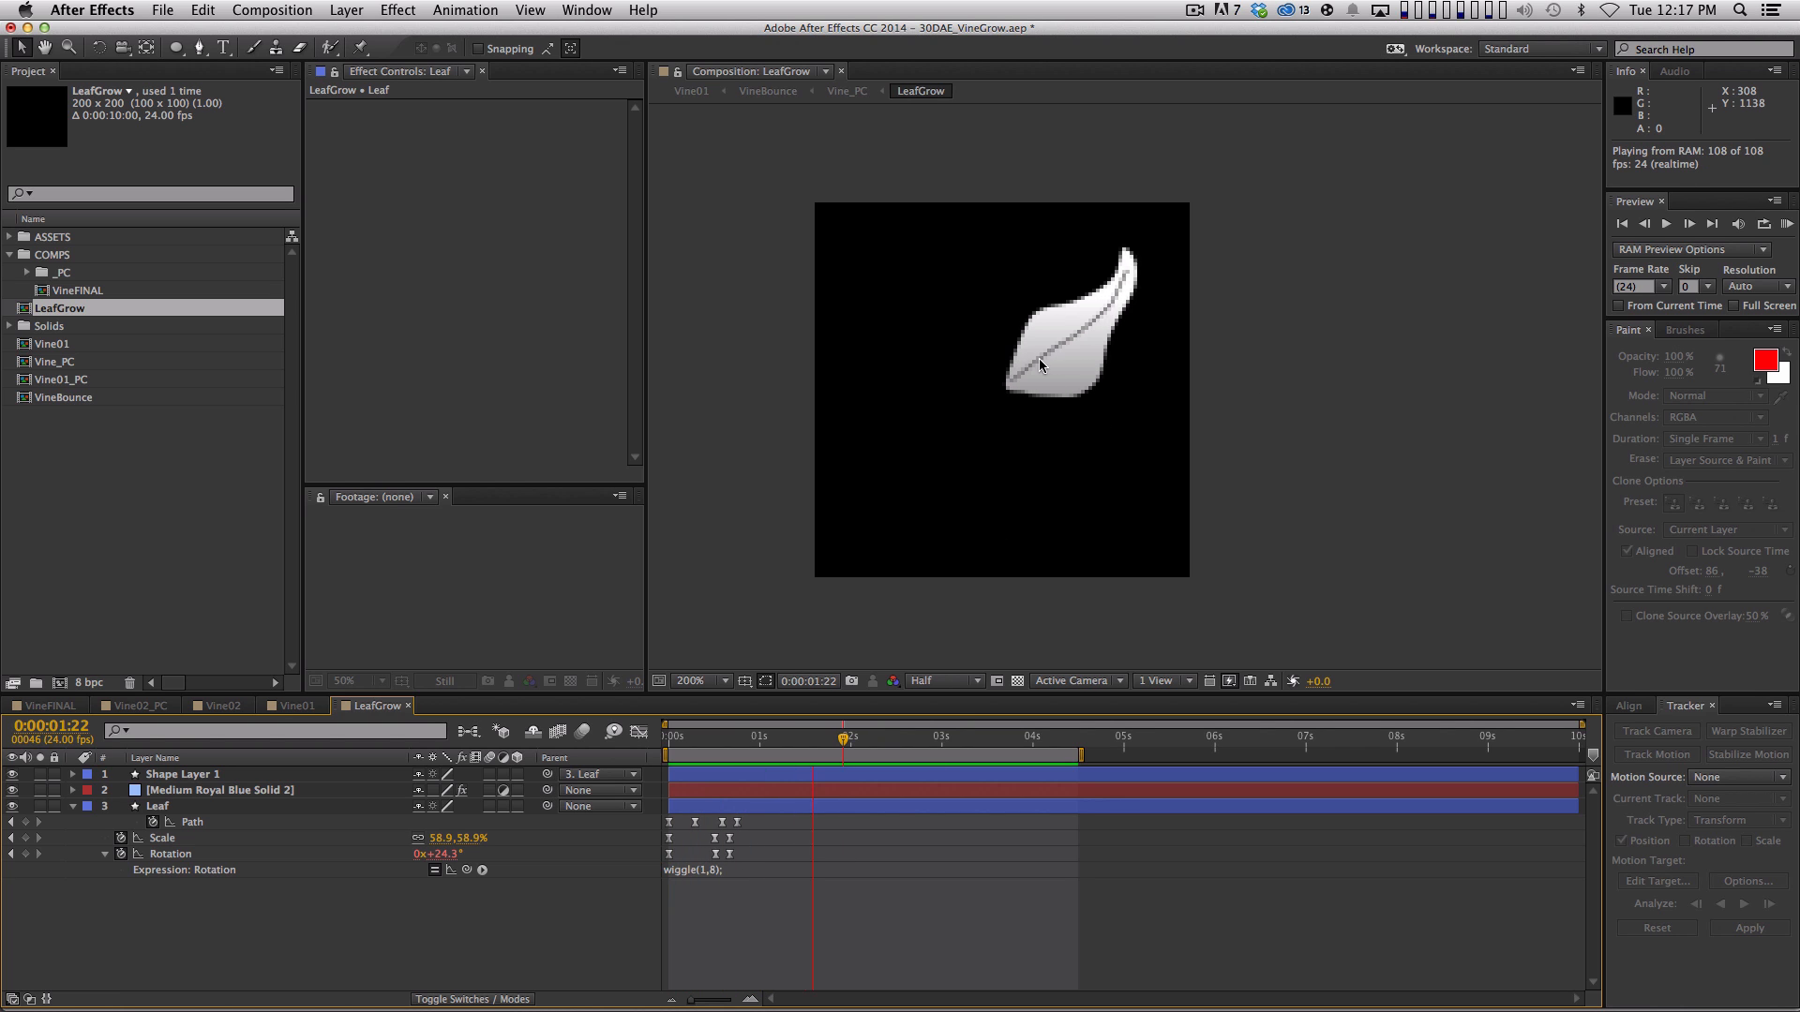
RAM preview Vine01 and examine the leaves on the curled vine up close at 0:00:01:21
{"action": "left_click", "coordinate": [297, 705]}
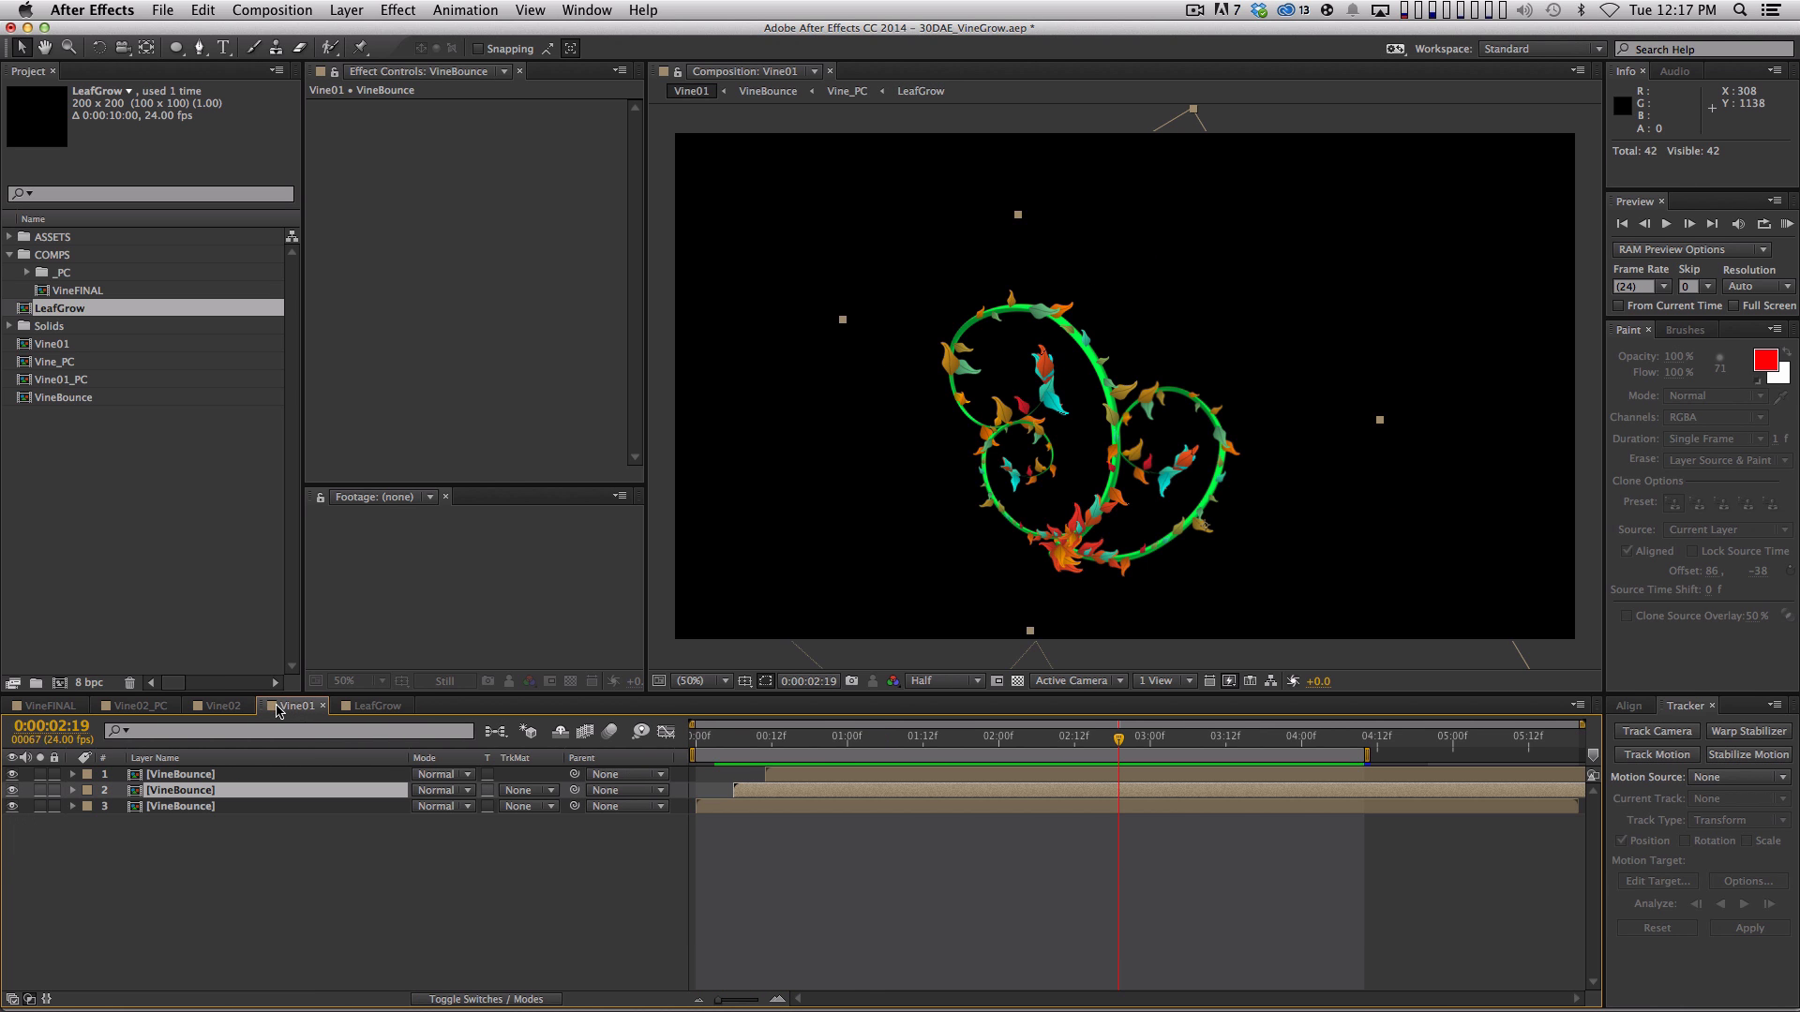
{"action": "key", "text": "0"}
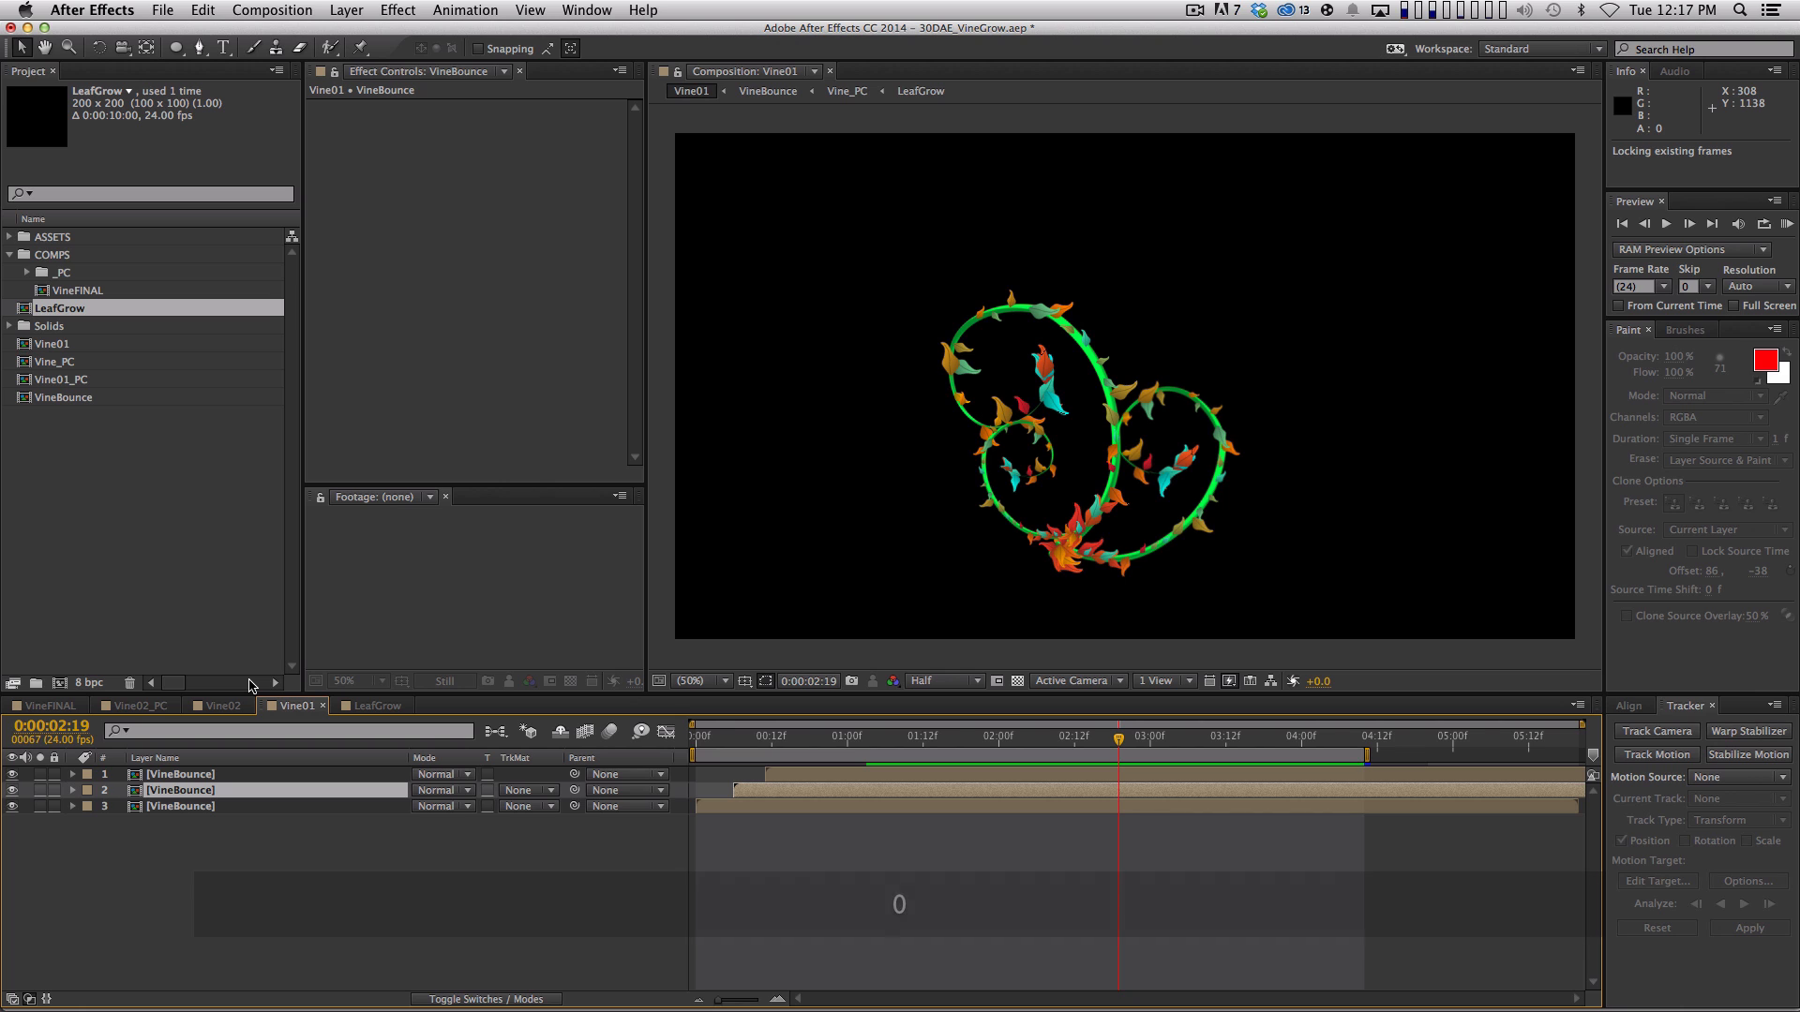
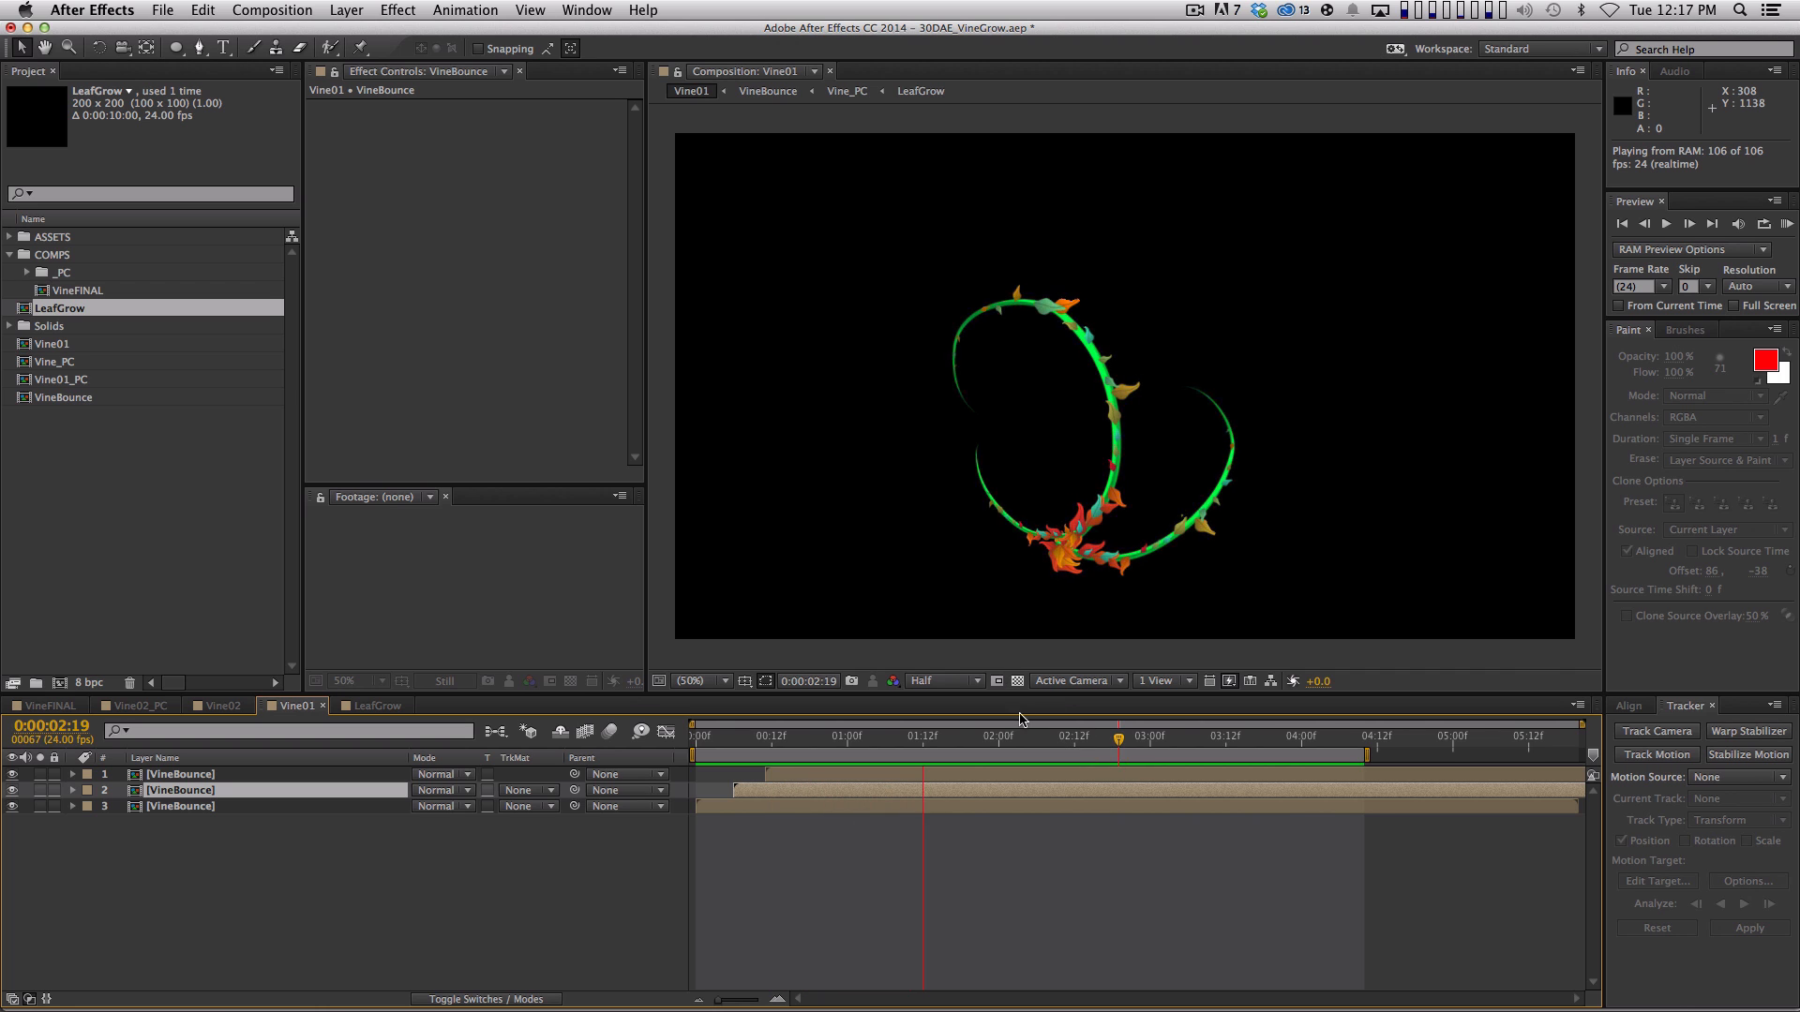
{"action": "key", "text": "space"}
{"action": "left_click_drag", "start_coordinate": [1004, 743], "coordinate": [980, 741]}
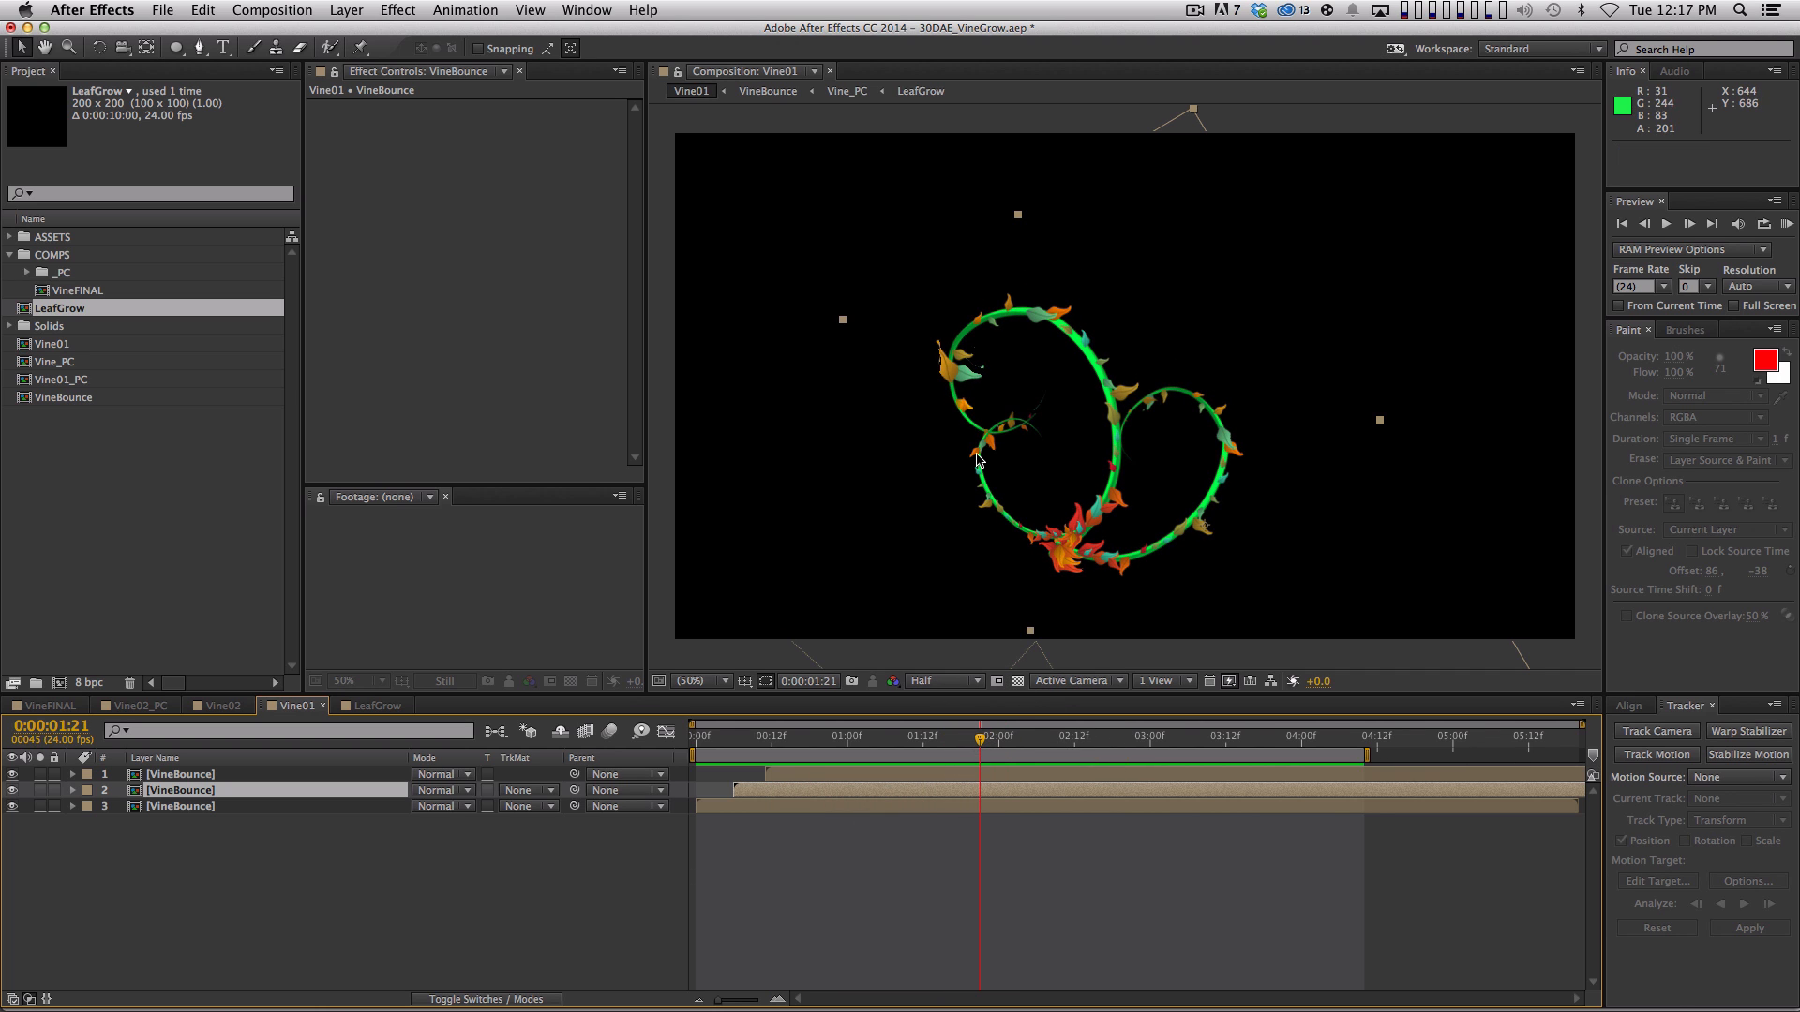
{"action": "scroll", "coordinate": [980, 394], "scroll_direction": "up", "scroll_amount": 2}
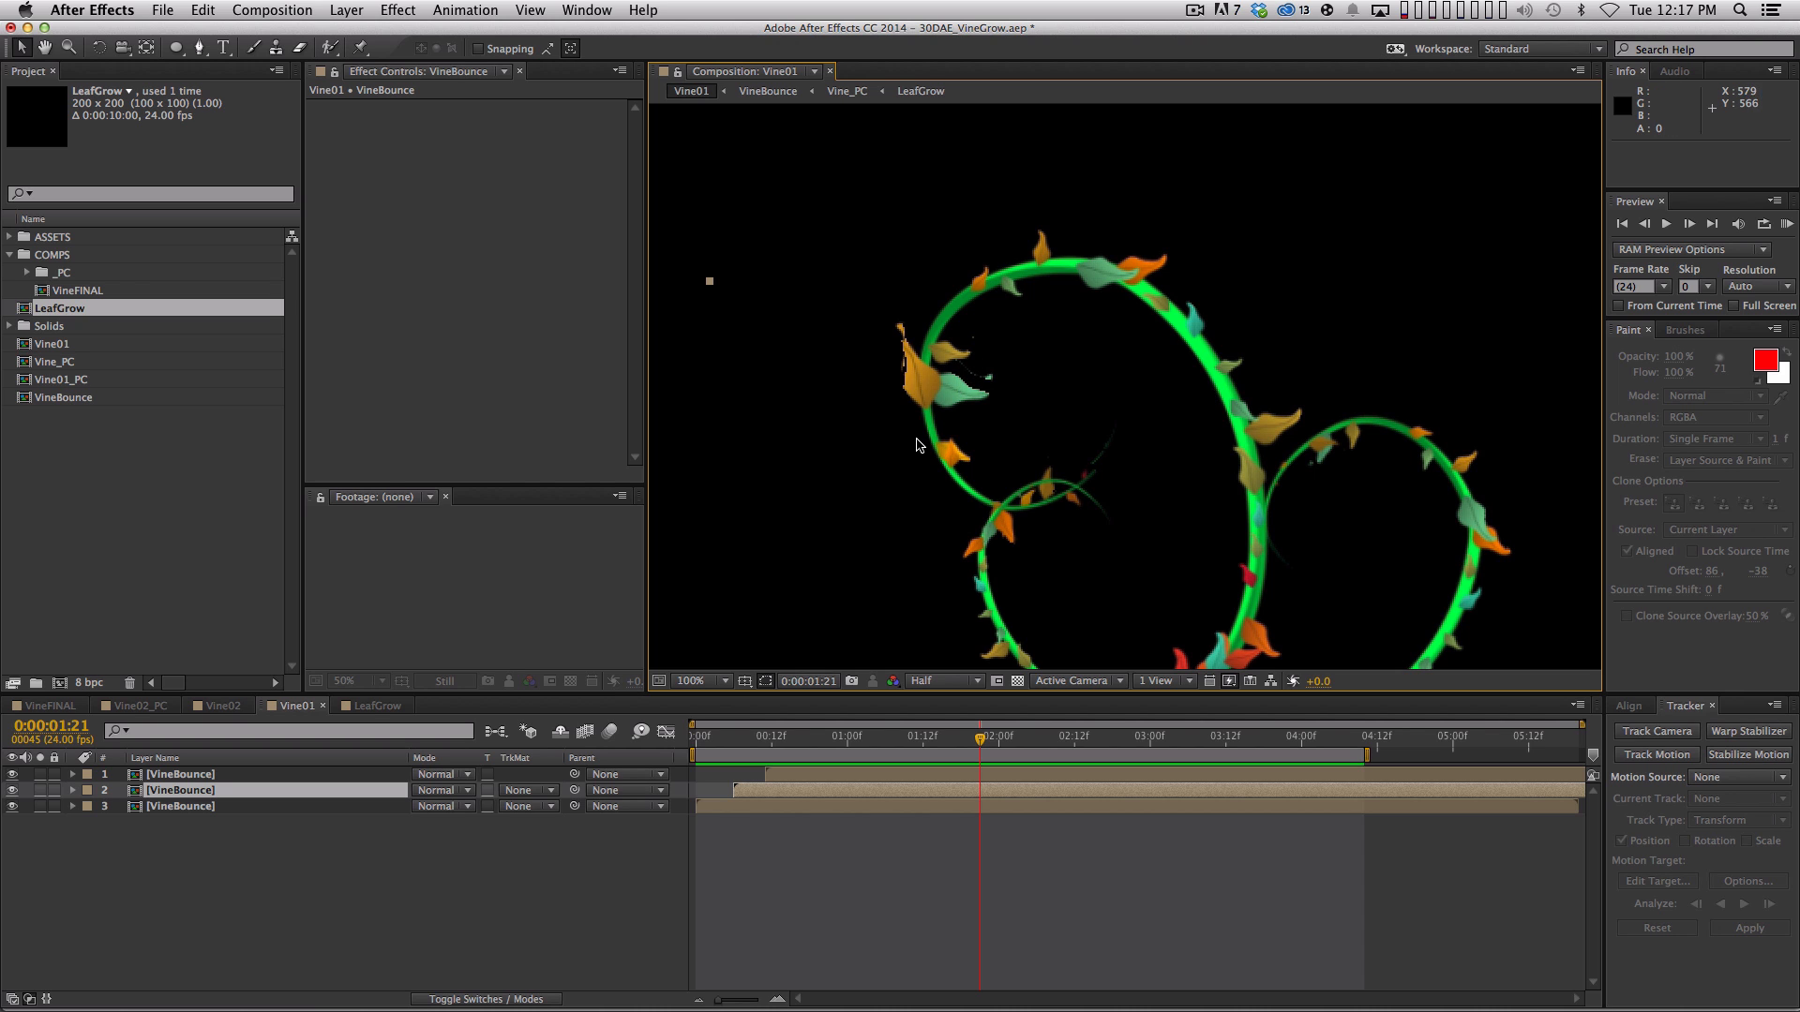
{"action": "key", "text": "comma"}
{"action": "key", "text": "KP_0"}
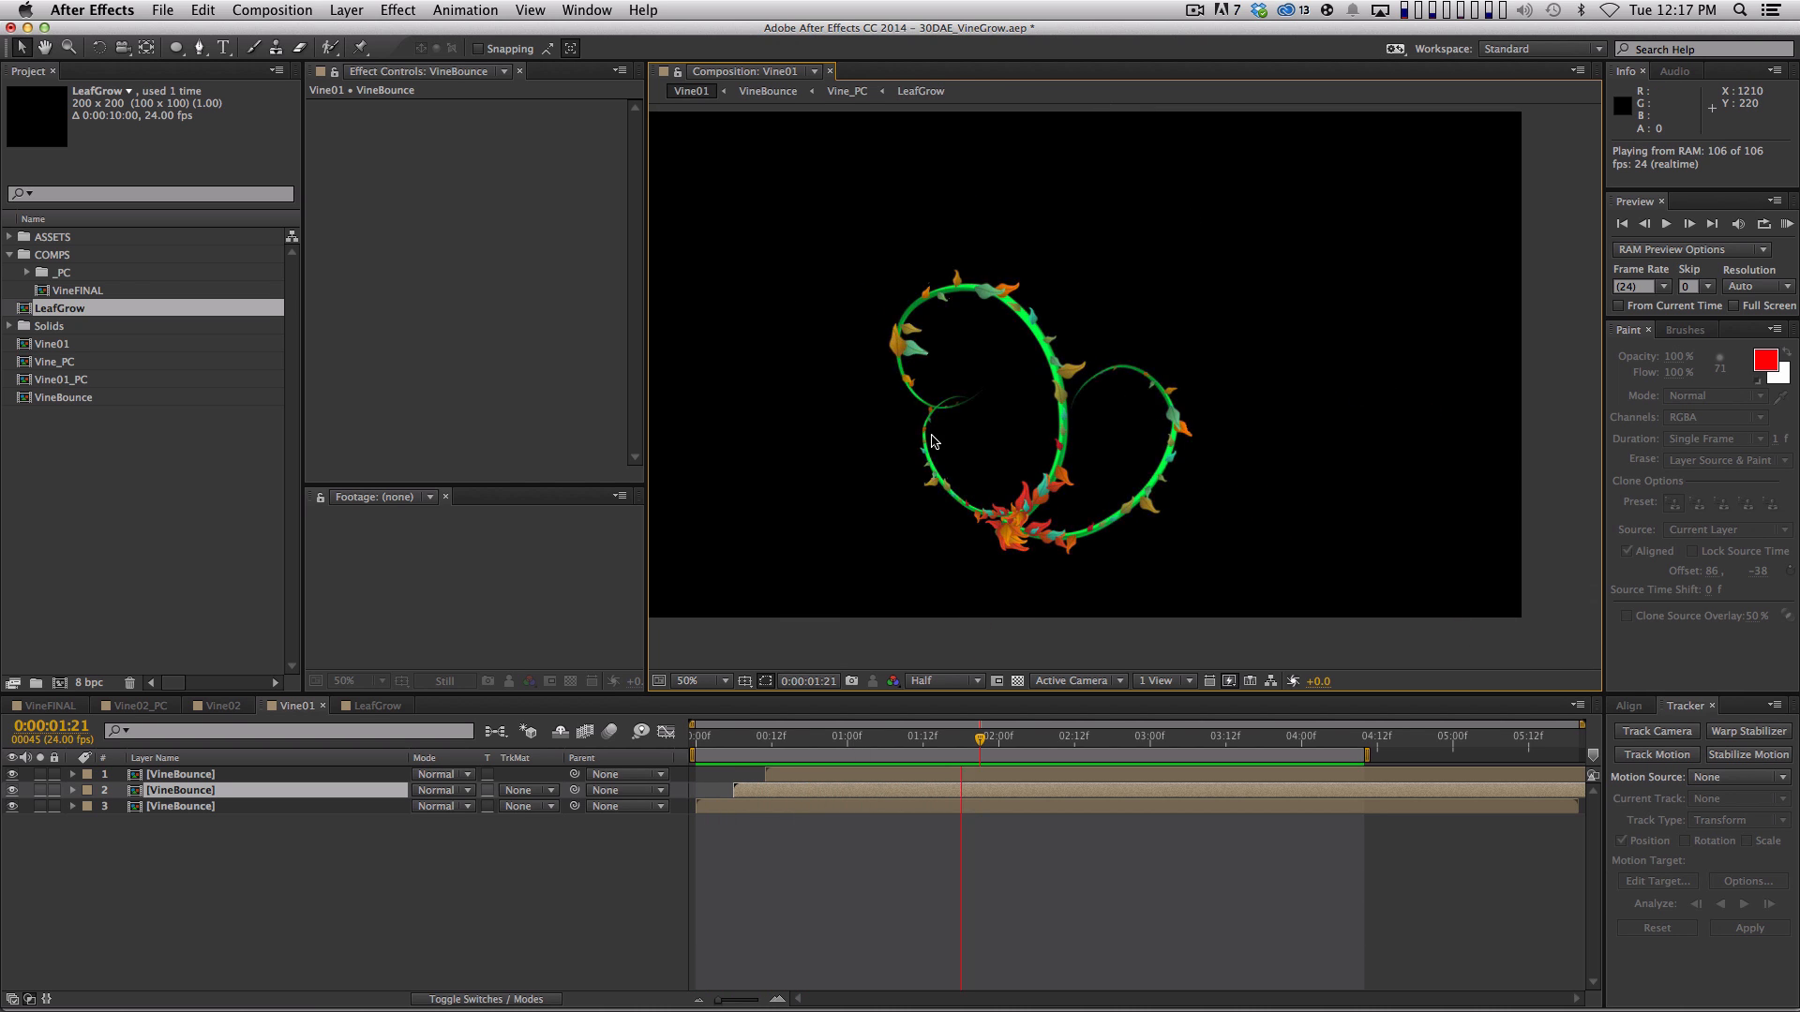
Open VineBounce, go to 0:00:01:20 and reveal the Mesh 1 and Mesh 2 settings of the Vine_PC layer's Puppet effect
{"action": "left_click", "coordinate": [389, 857]}
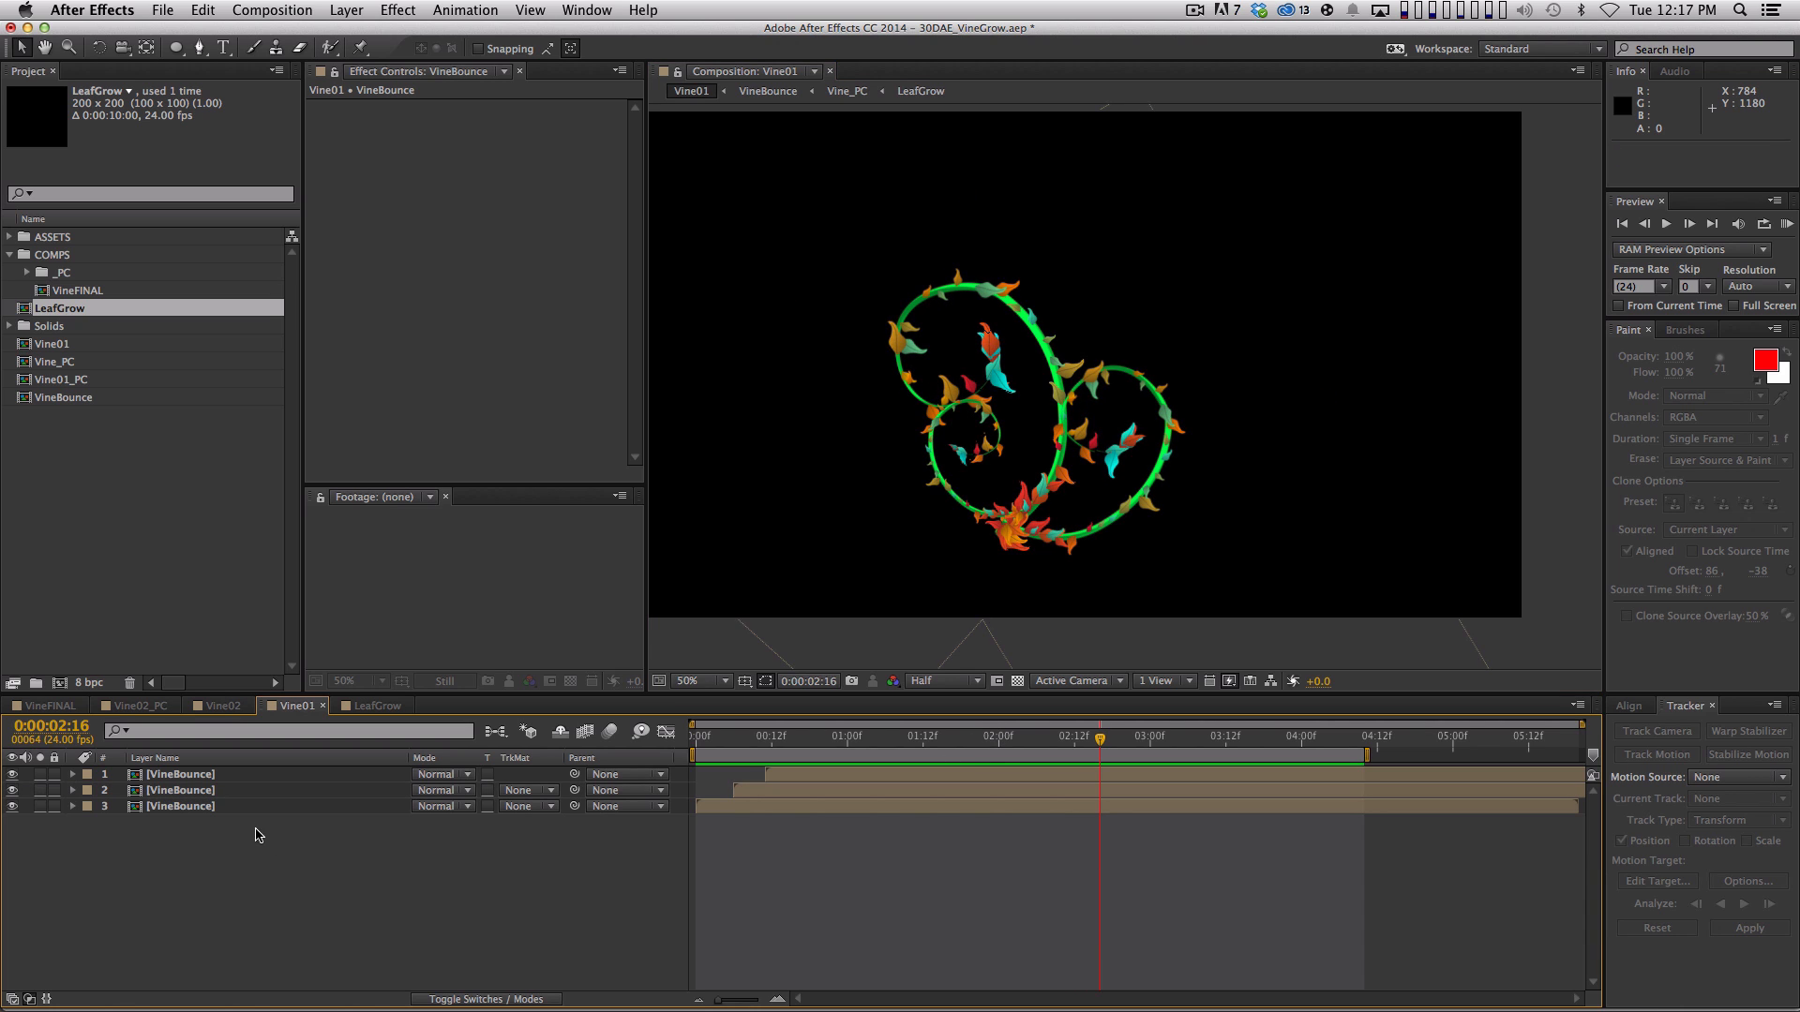
{"action": "double_click", "coordinate": [225, 792]}
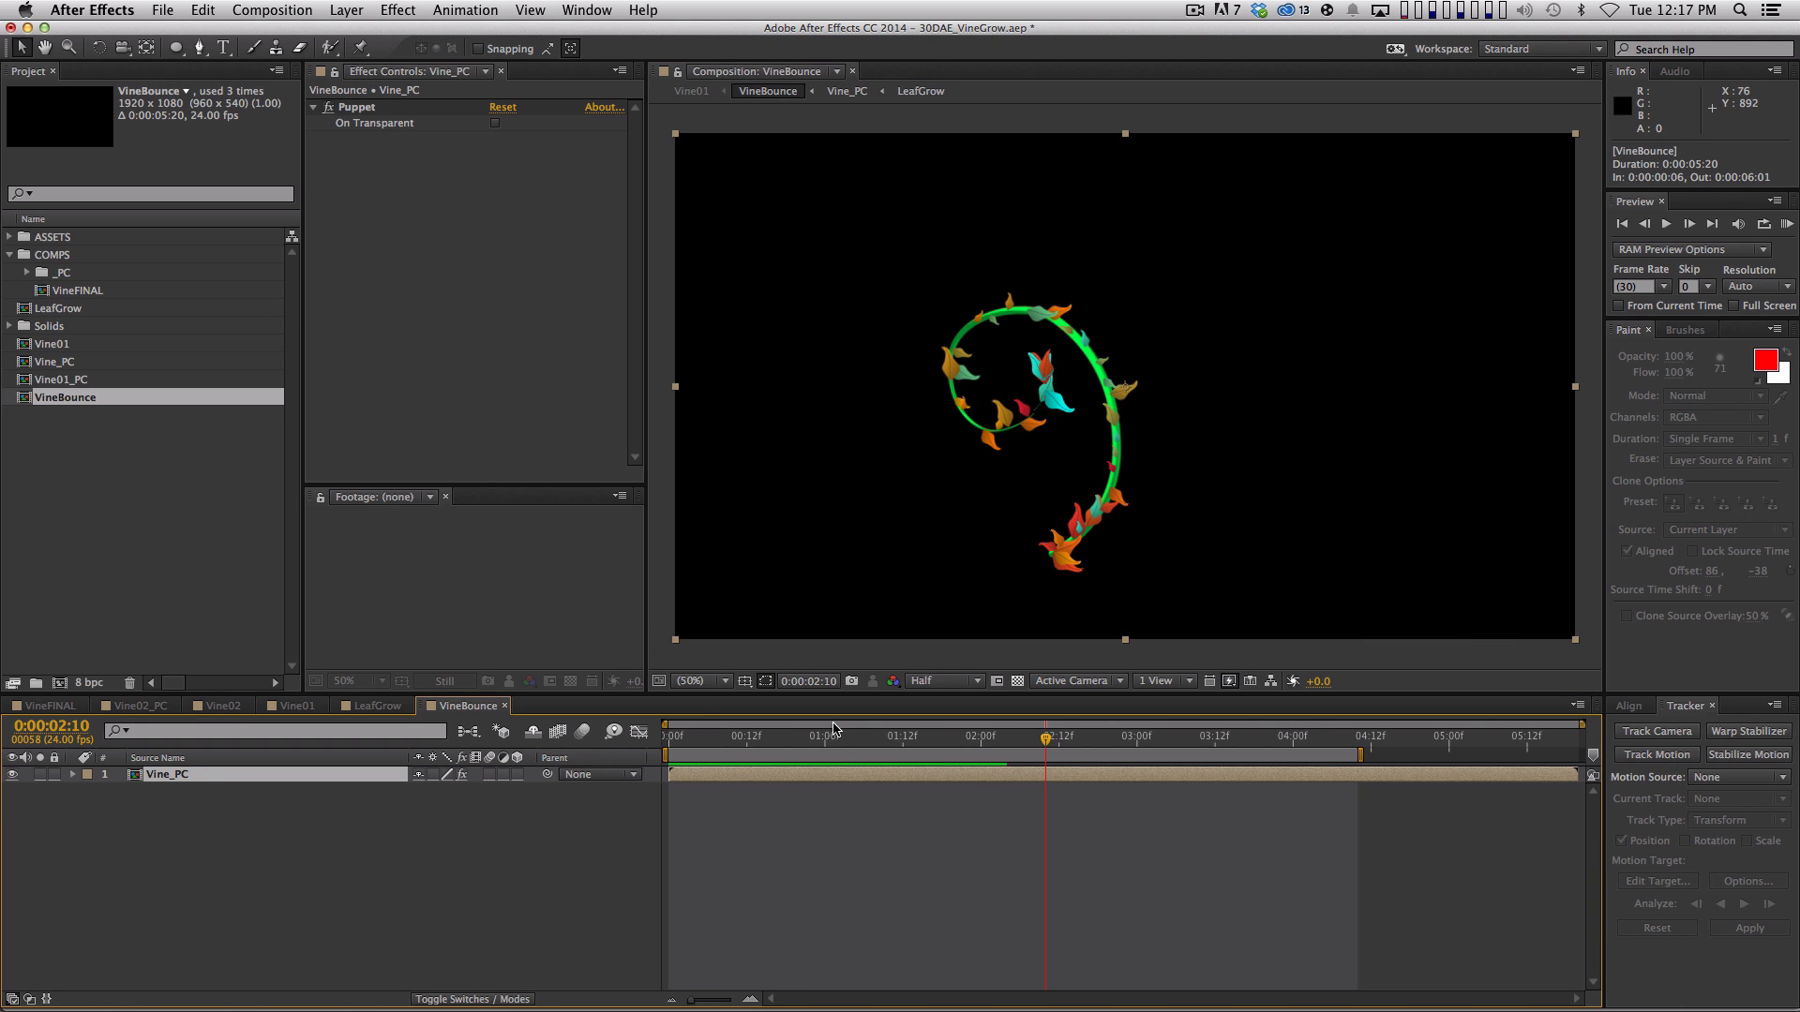
{"action": "left_click_drag", "start_coordinate": [741, 739], "coordinate": [954, 739]}
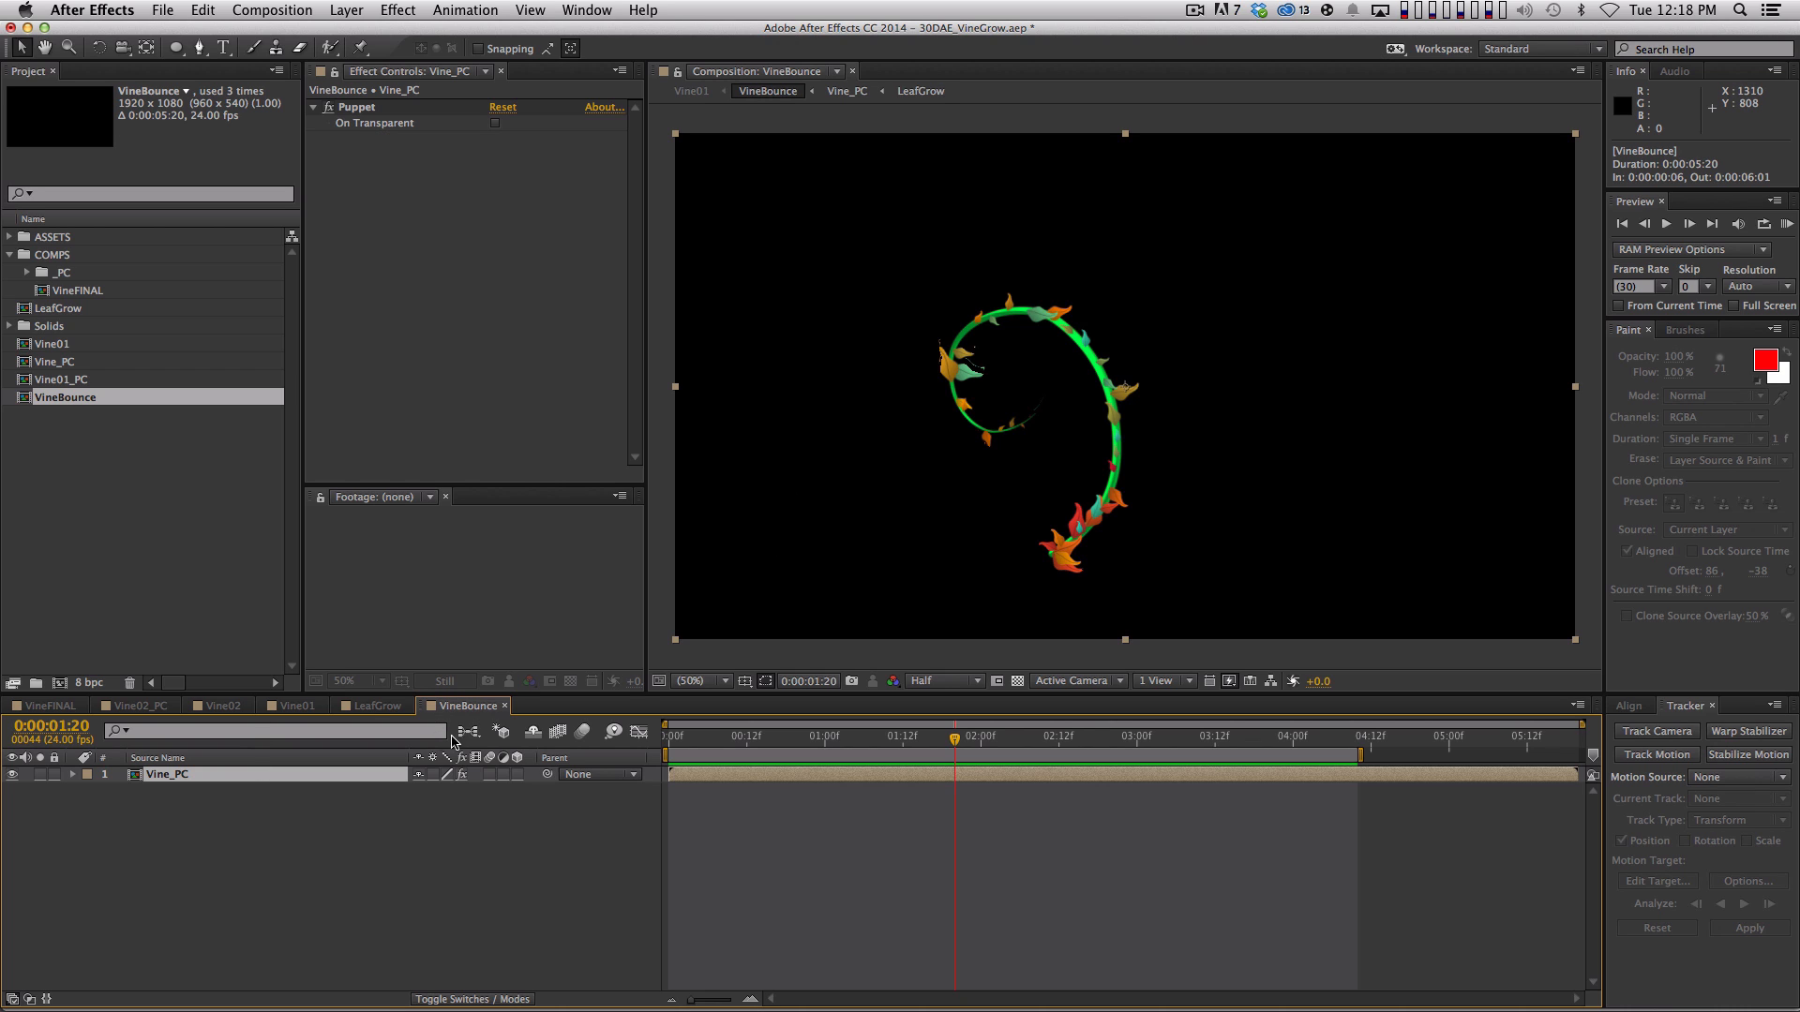
{"action": "key", "text": "e"}
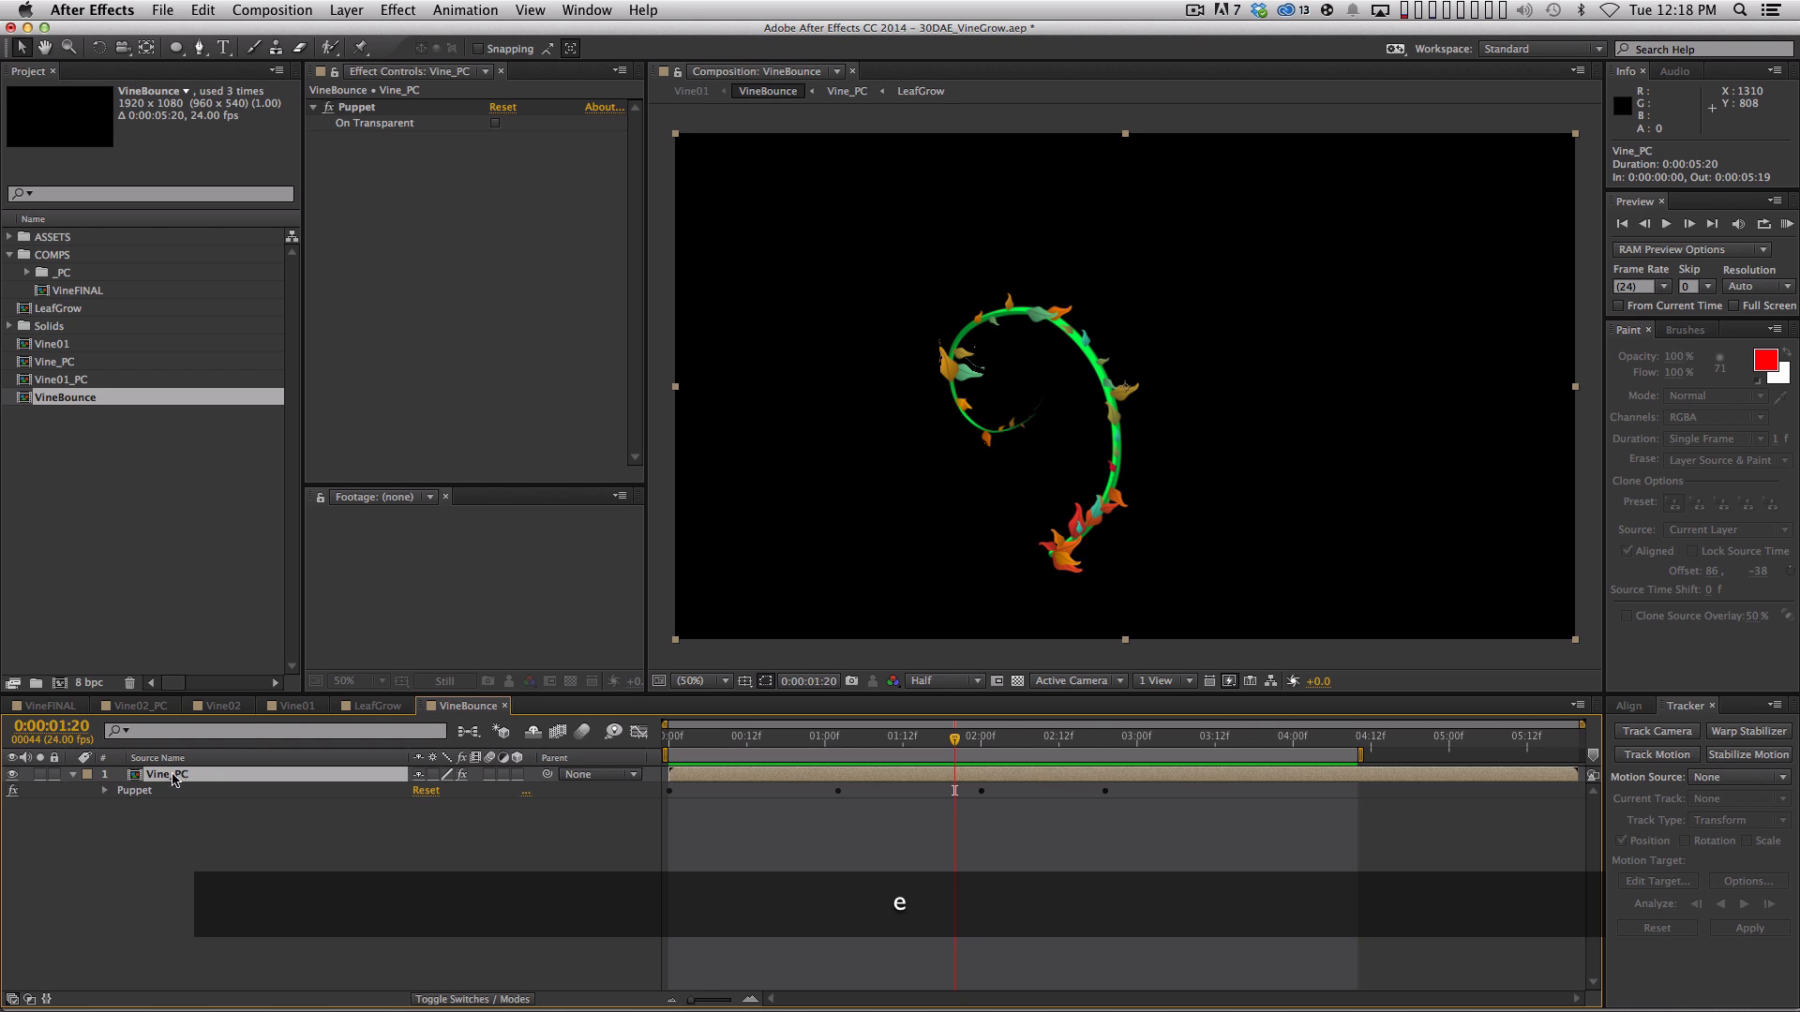
{"action": "left_click", "coordinate": [105, 791]}
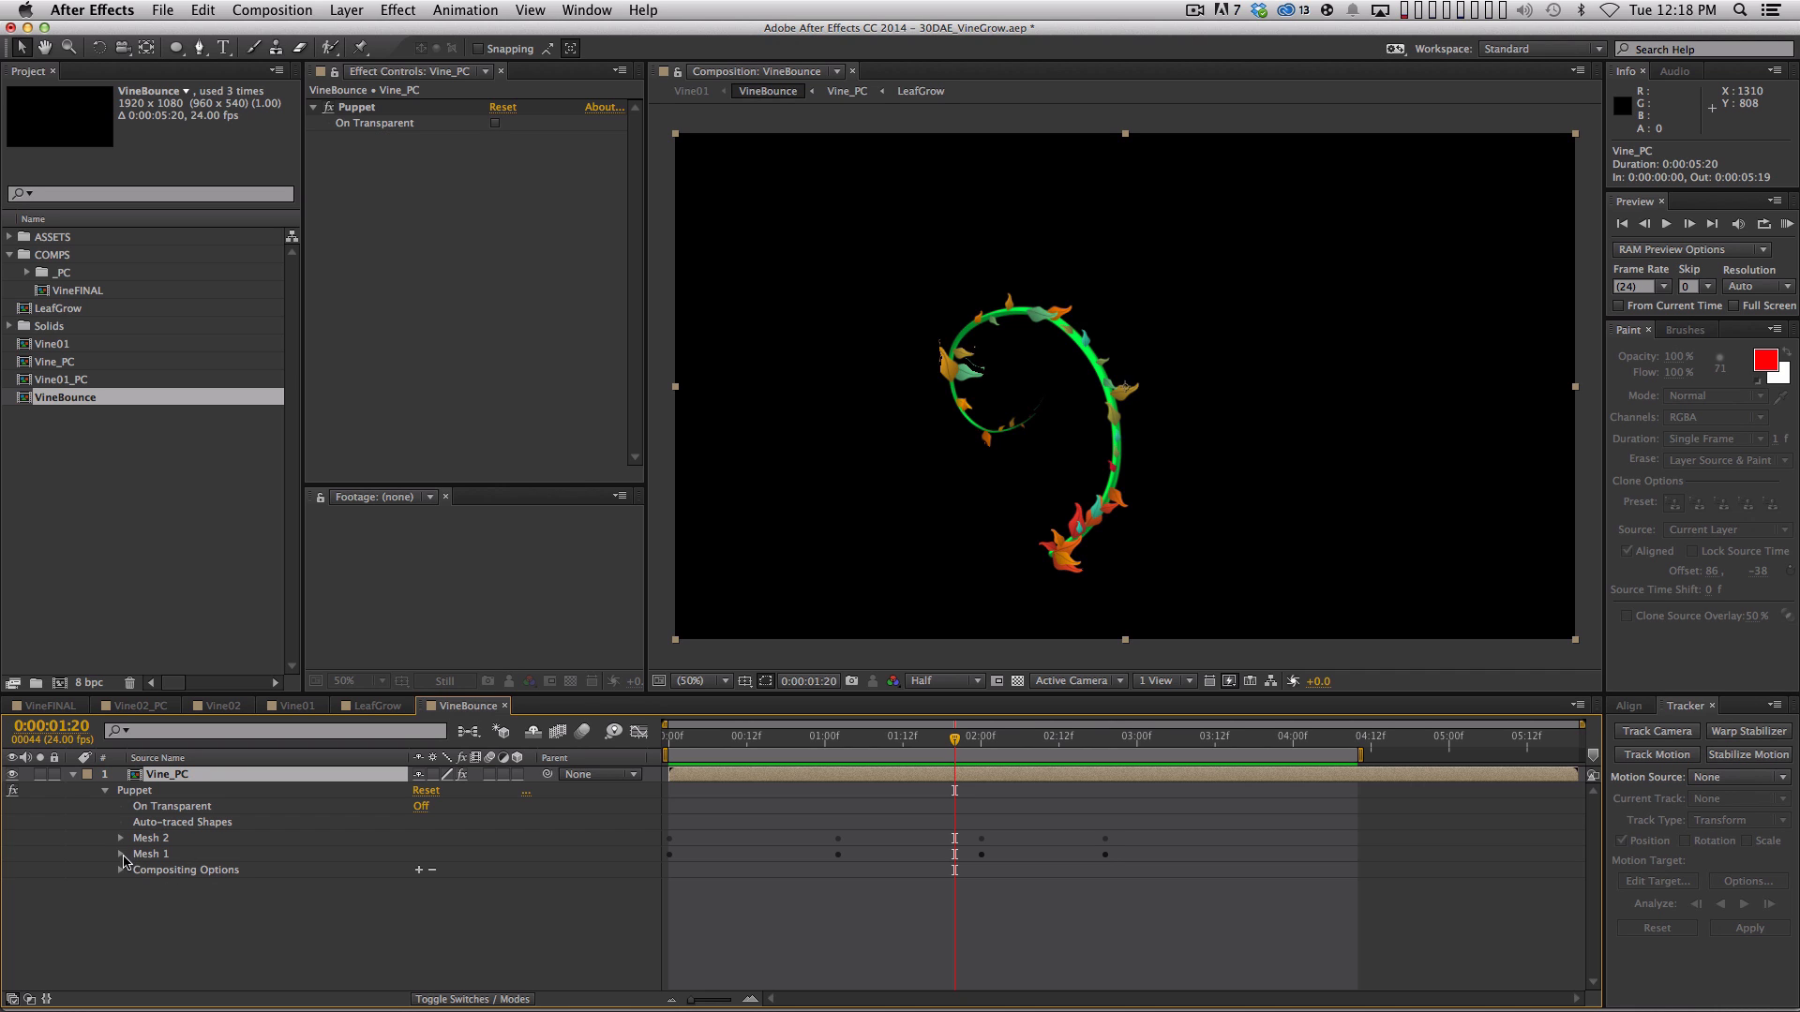
{"action": "left_click", "coordinate": [119, 854]}
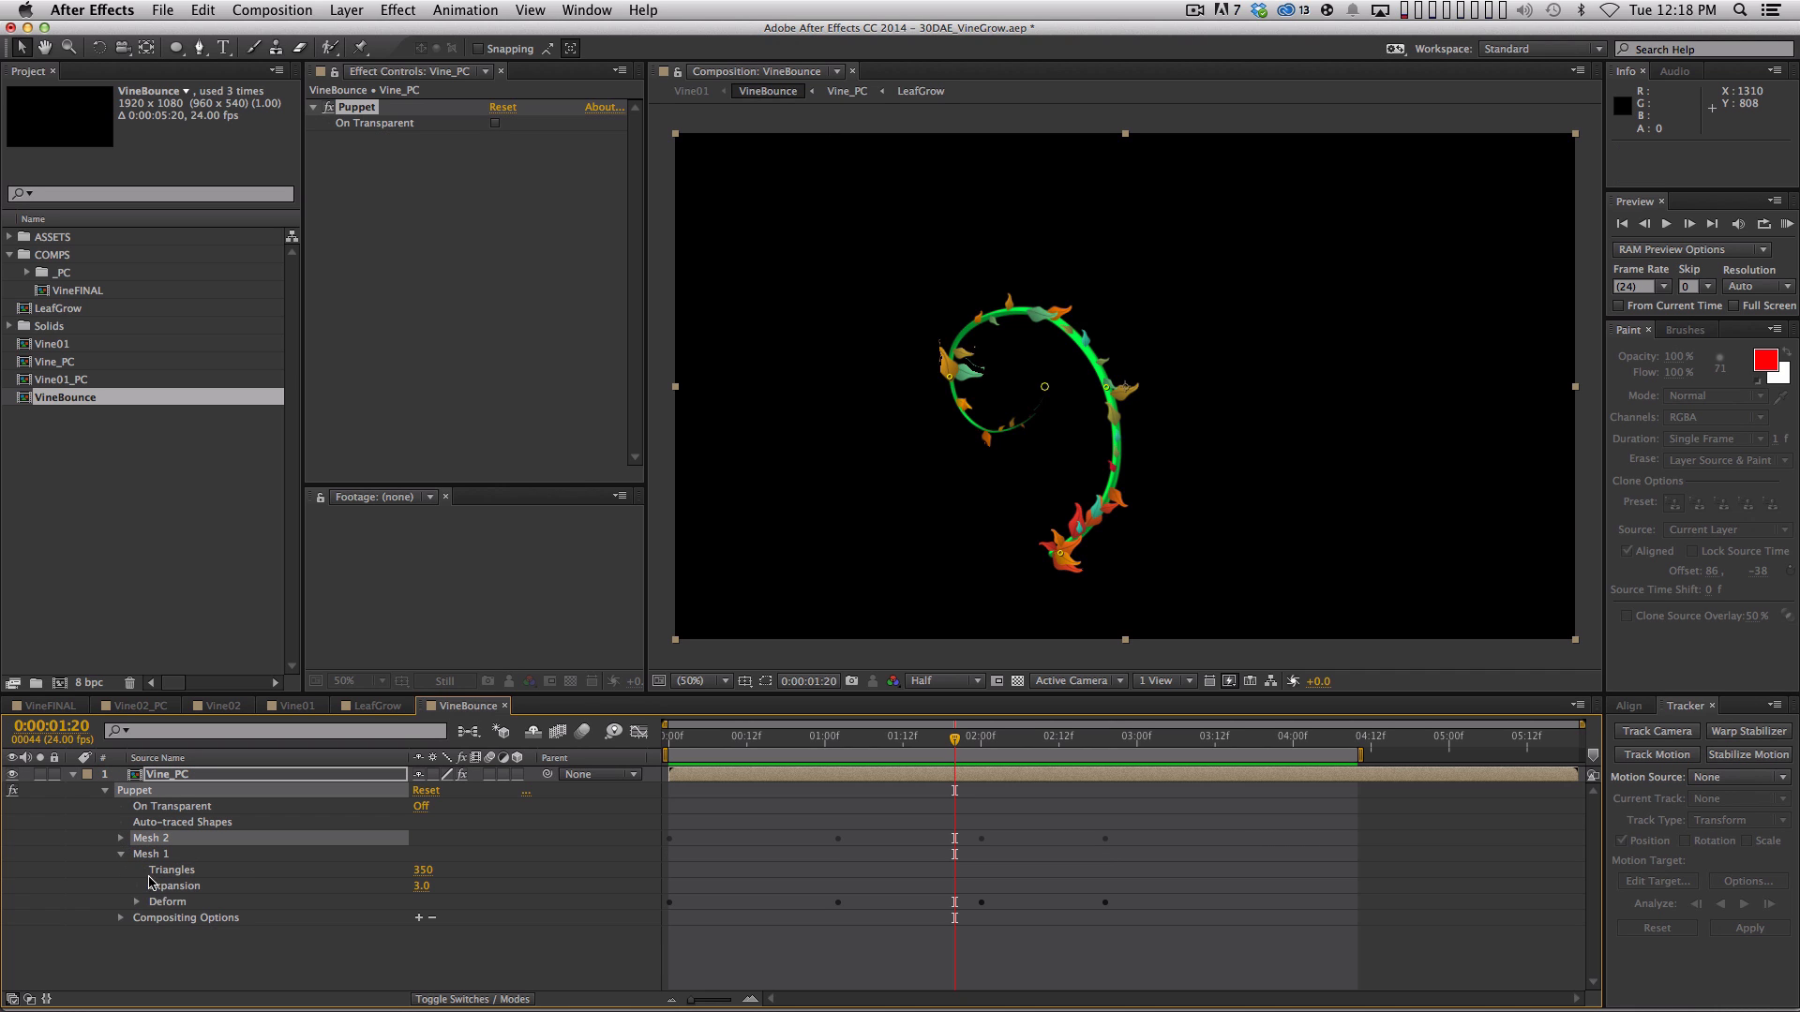
{"action": "left_click", "coordinate": [120, 838]}
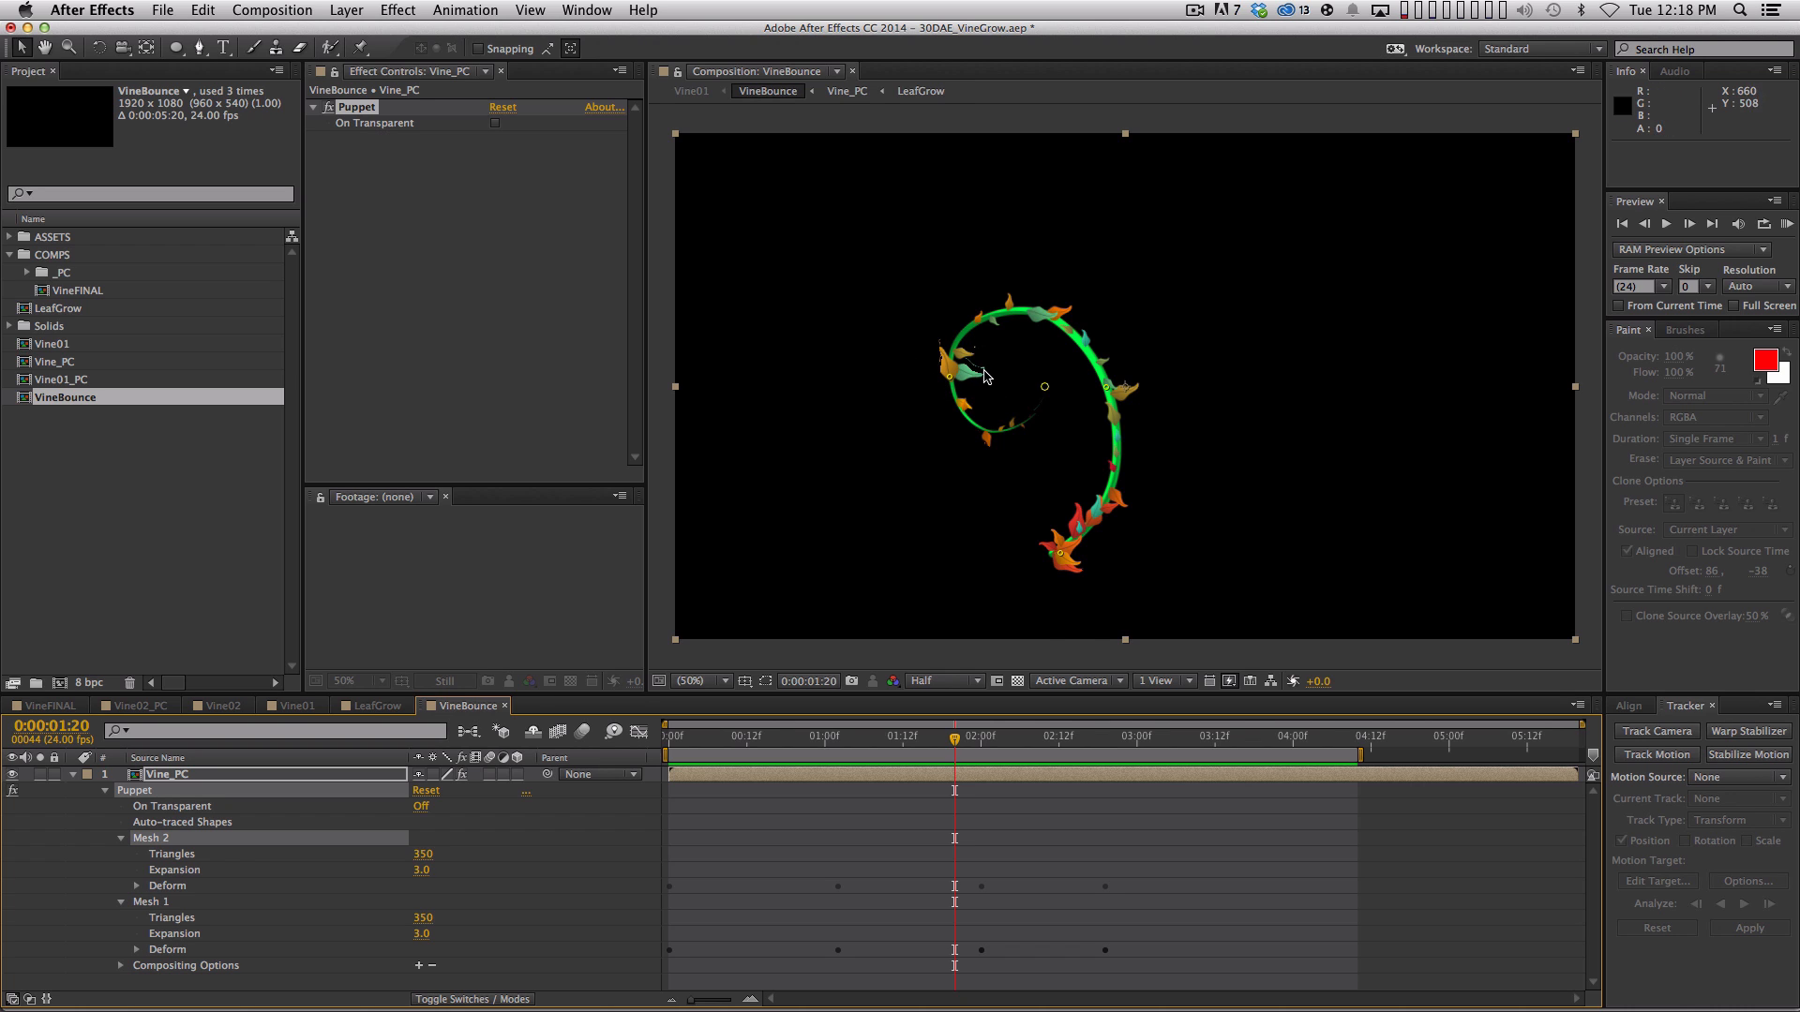
Set the Puppet Expansion to 46 for Mesh 2 and 54 for Mesh 1, and play the vine to check the leaf edges
{"action": "key", "text": "period"}
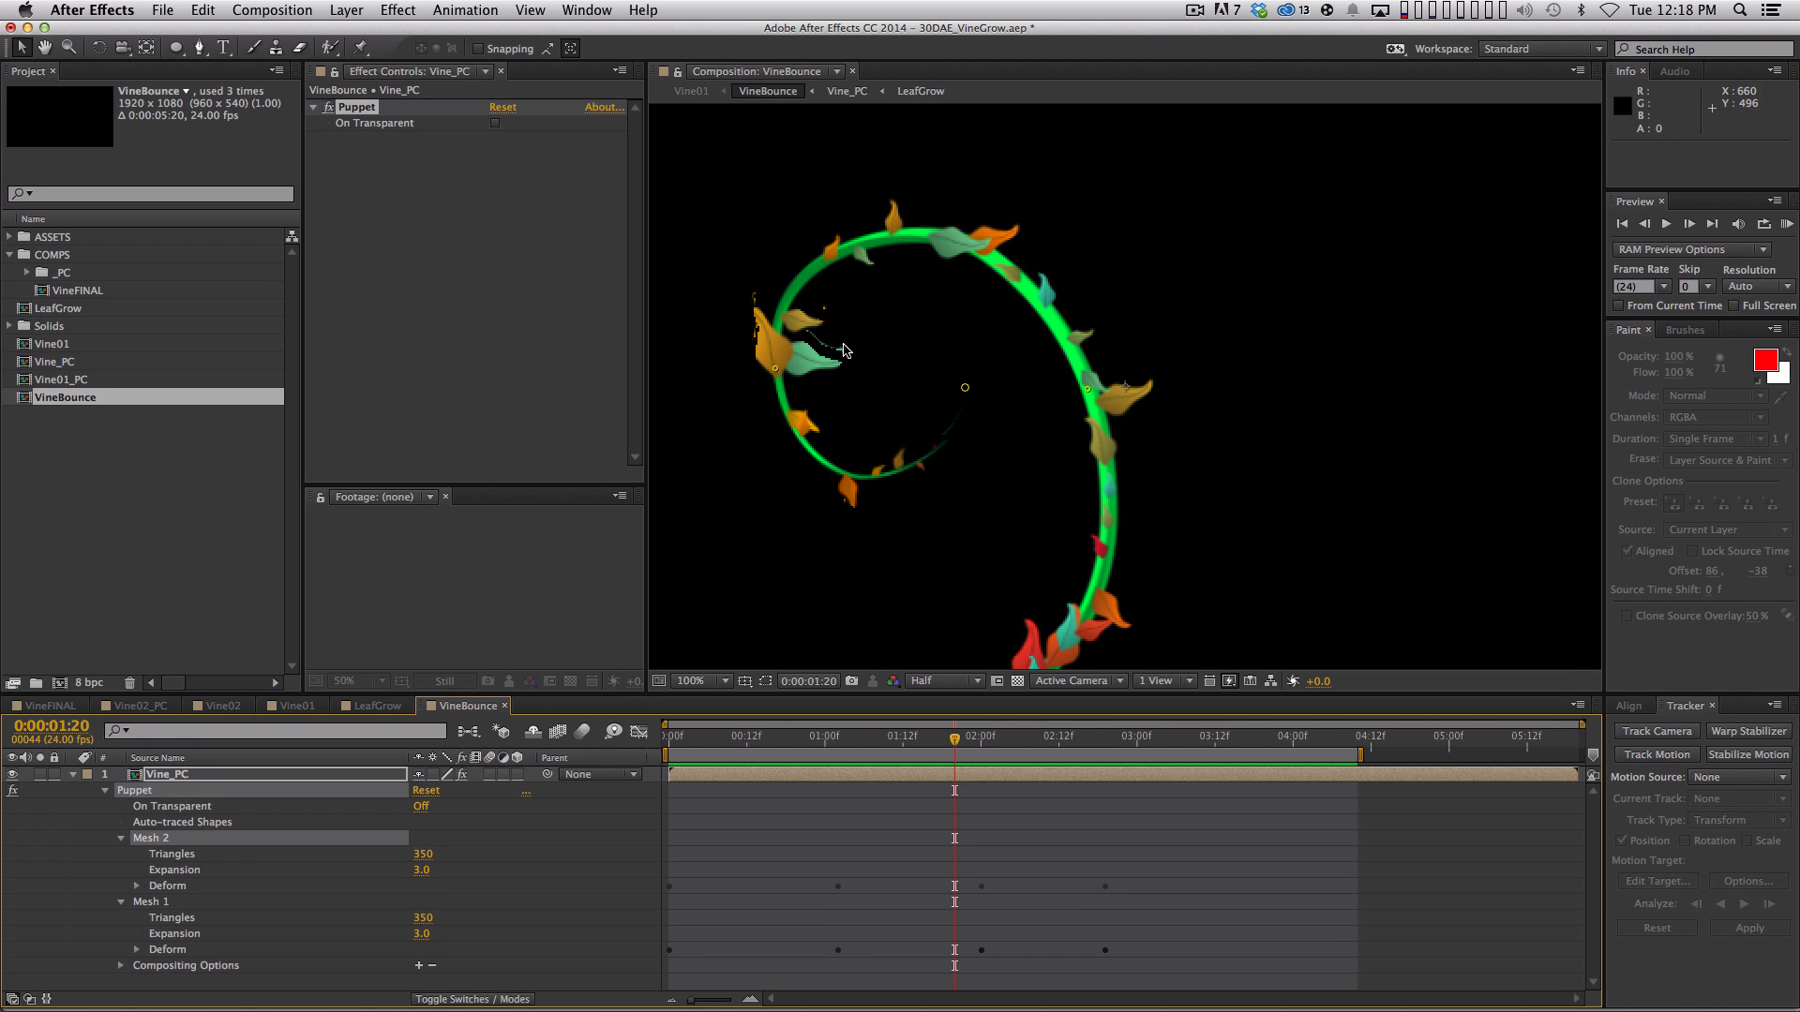
{"action": "key", "text": "comma"}
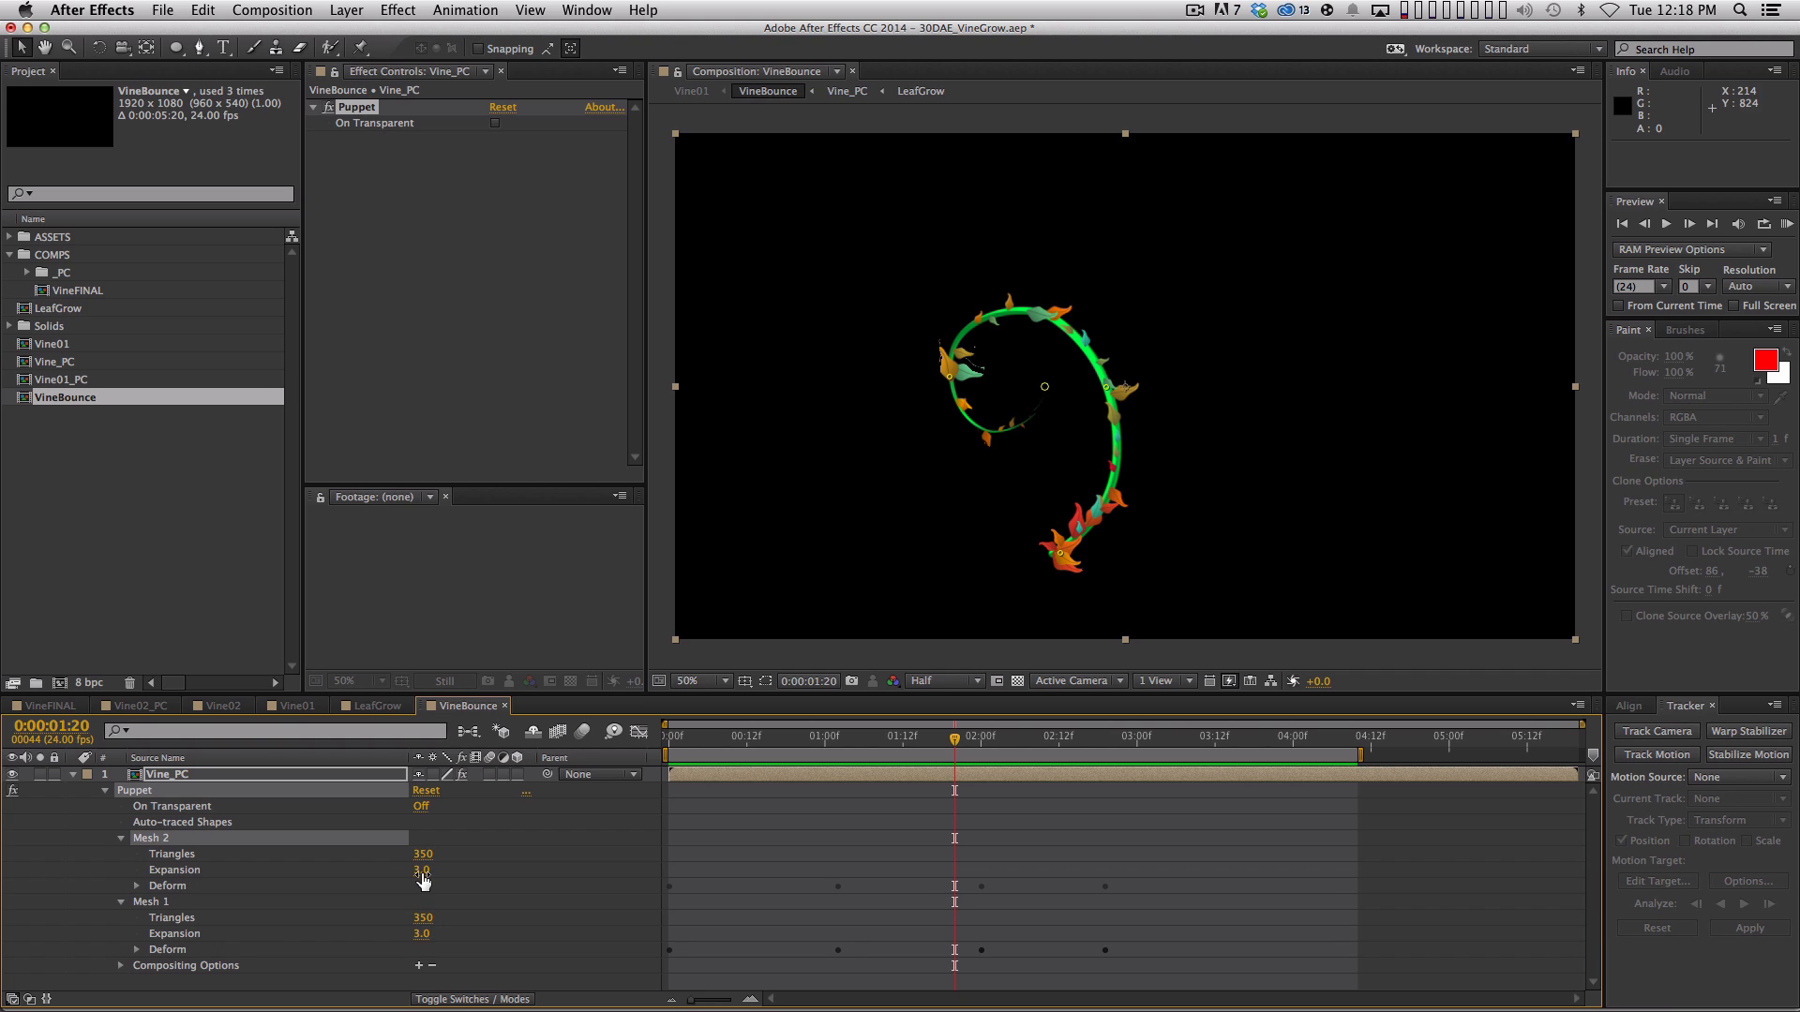
{"action": "left_click_drag", "start_coordinate": [420, 869], "coordinate": [473, 869]}
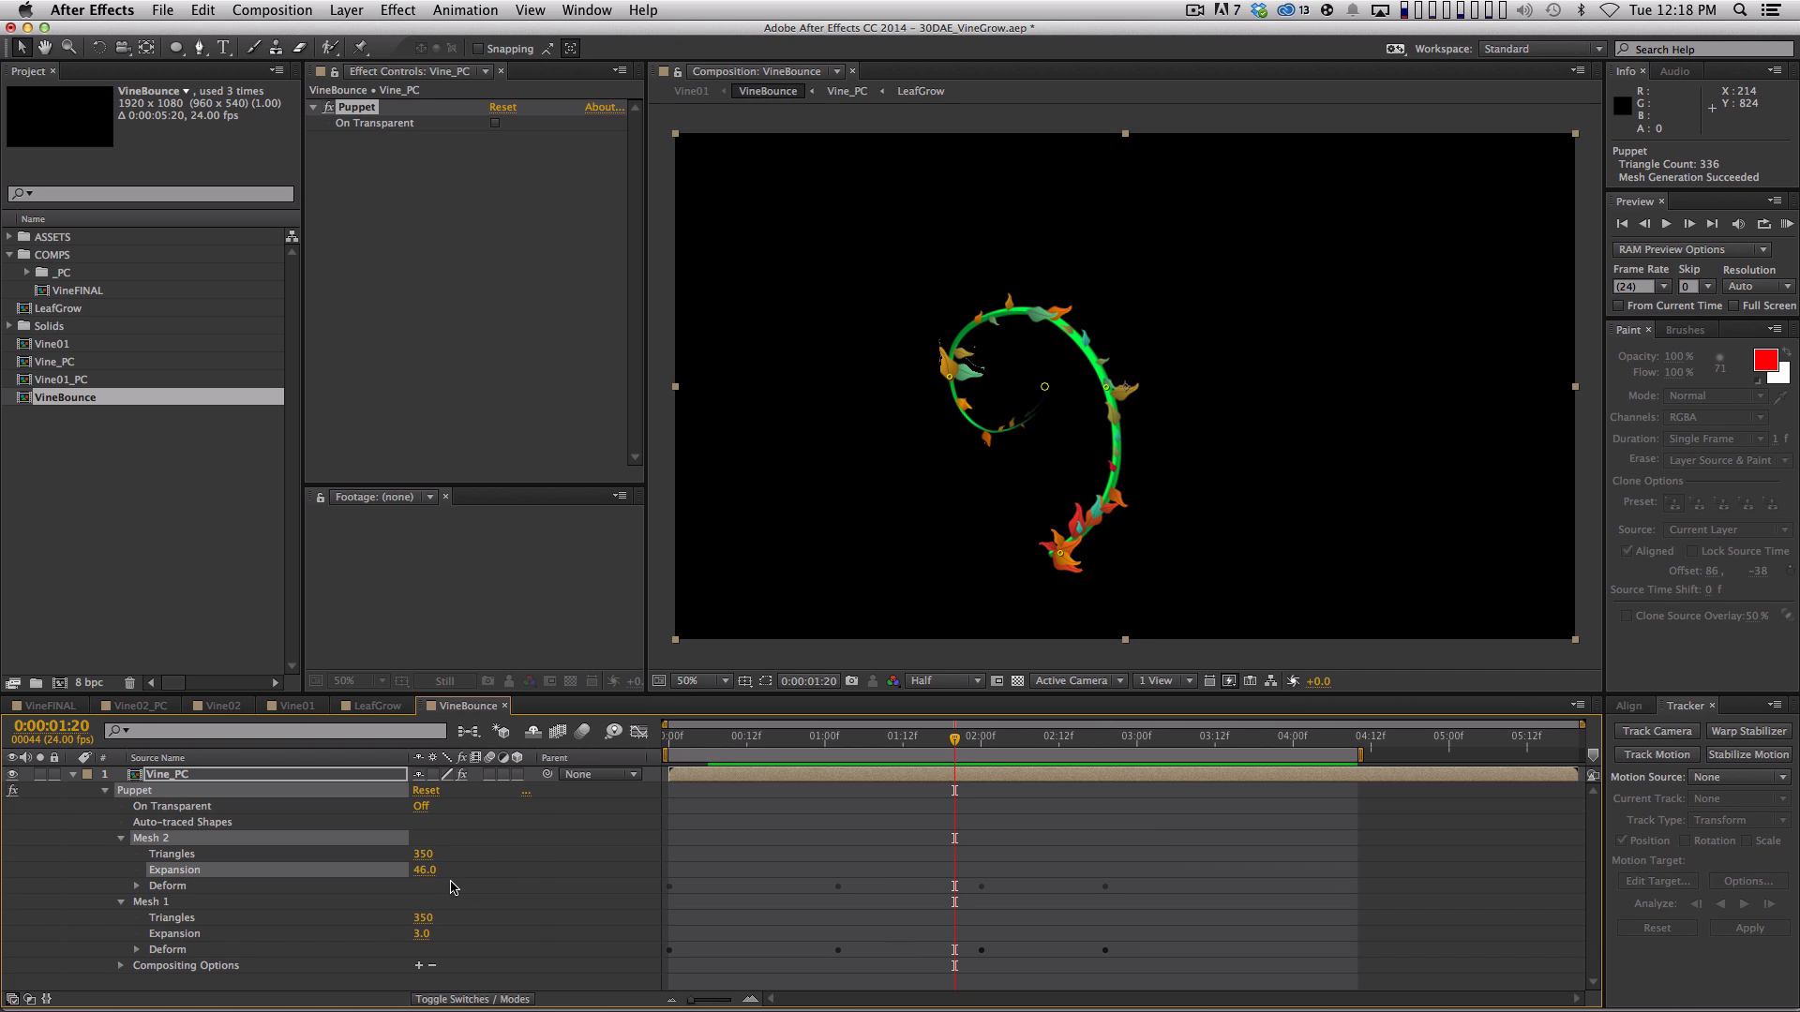
{"action": "left_click_drag", "start_coordinate": [421, 933], "coordinate": [501, 934]}
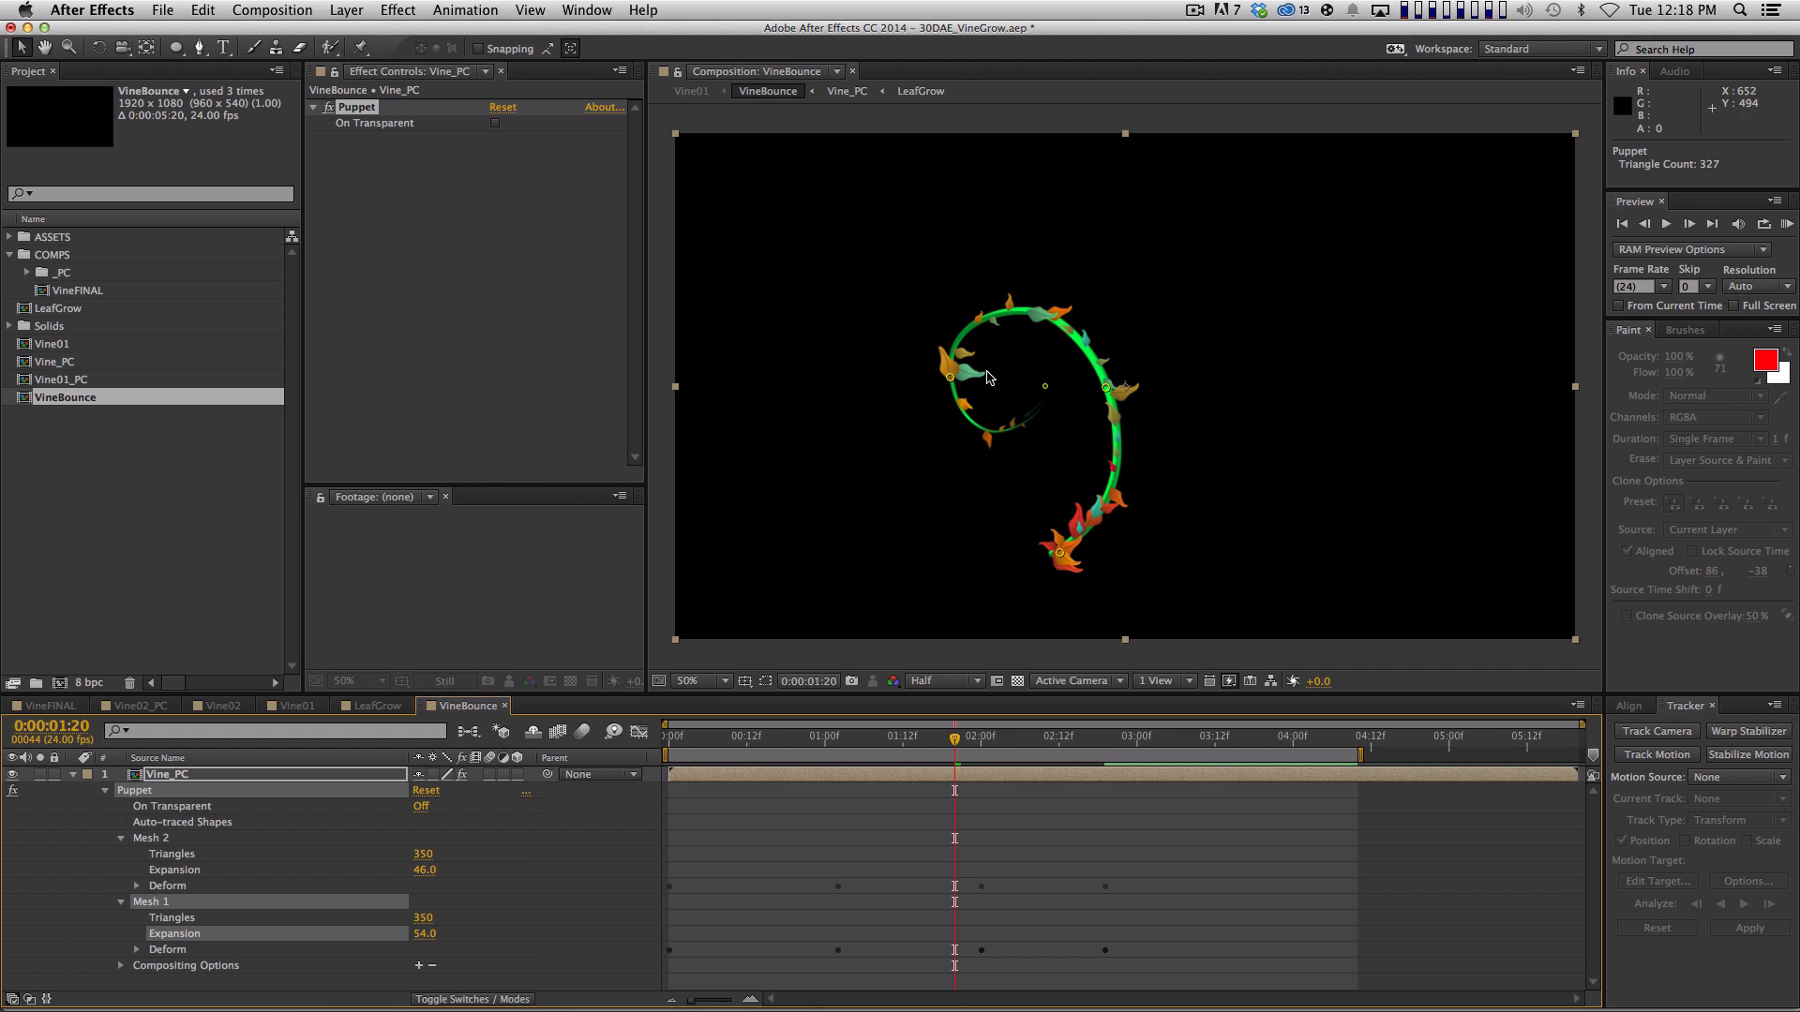
{"action": "key", "text": "space"}
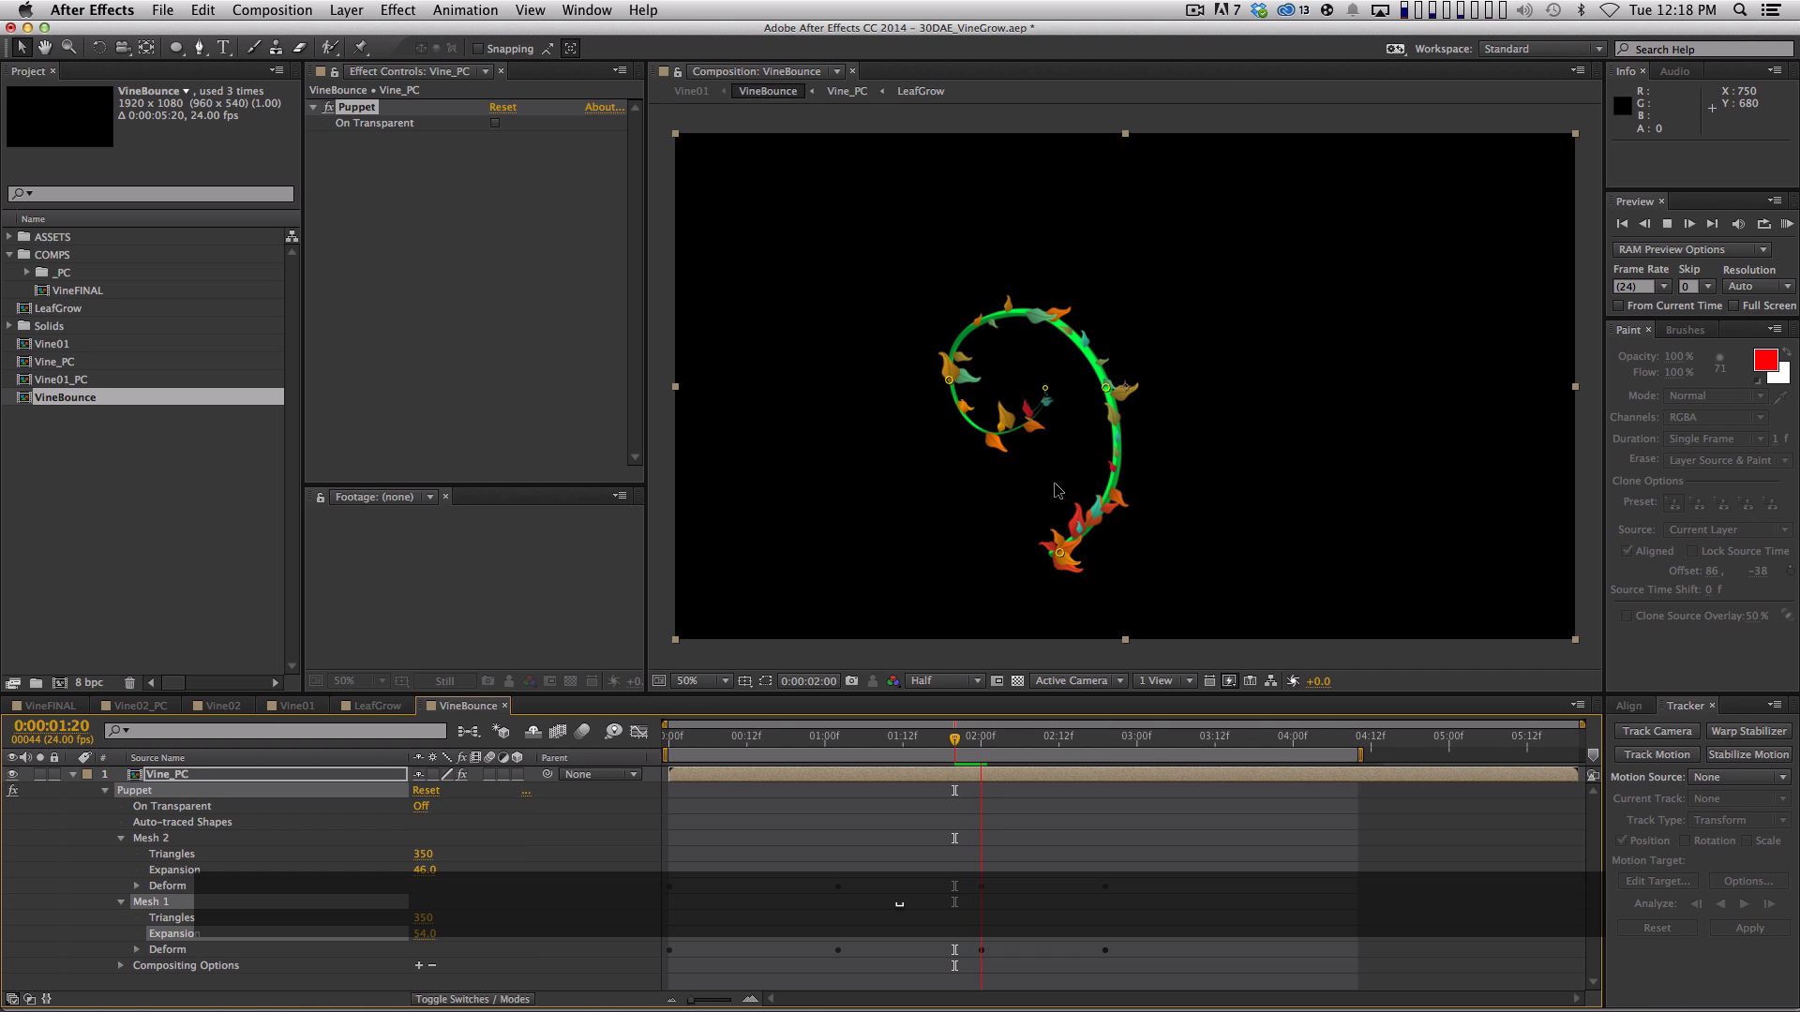
{"action": "key", "text": "."}
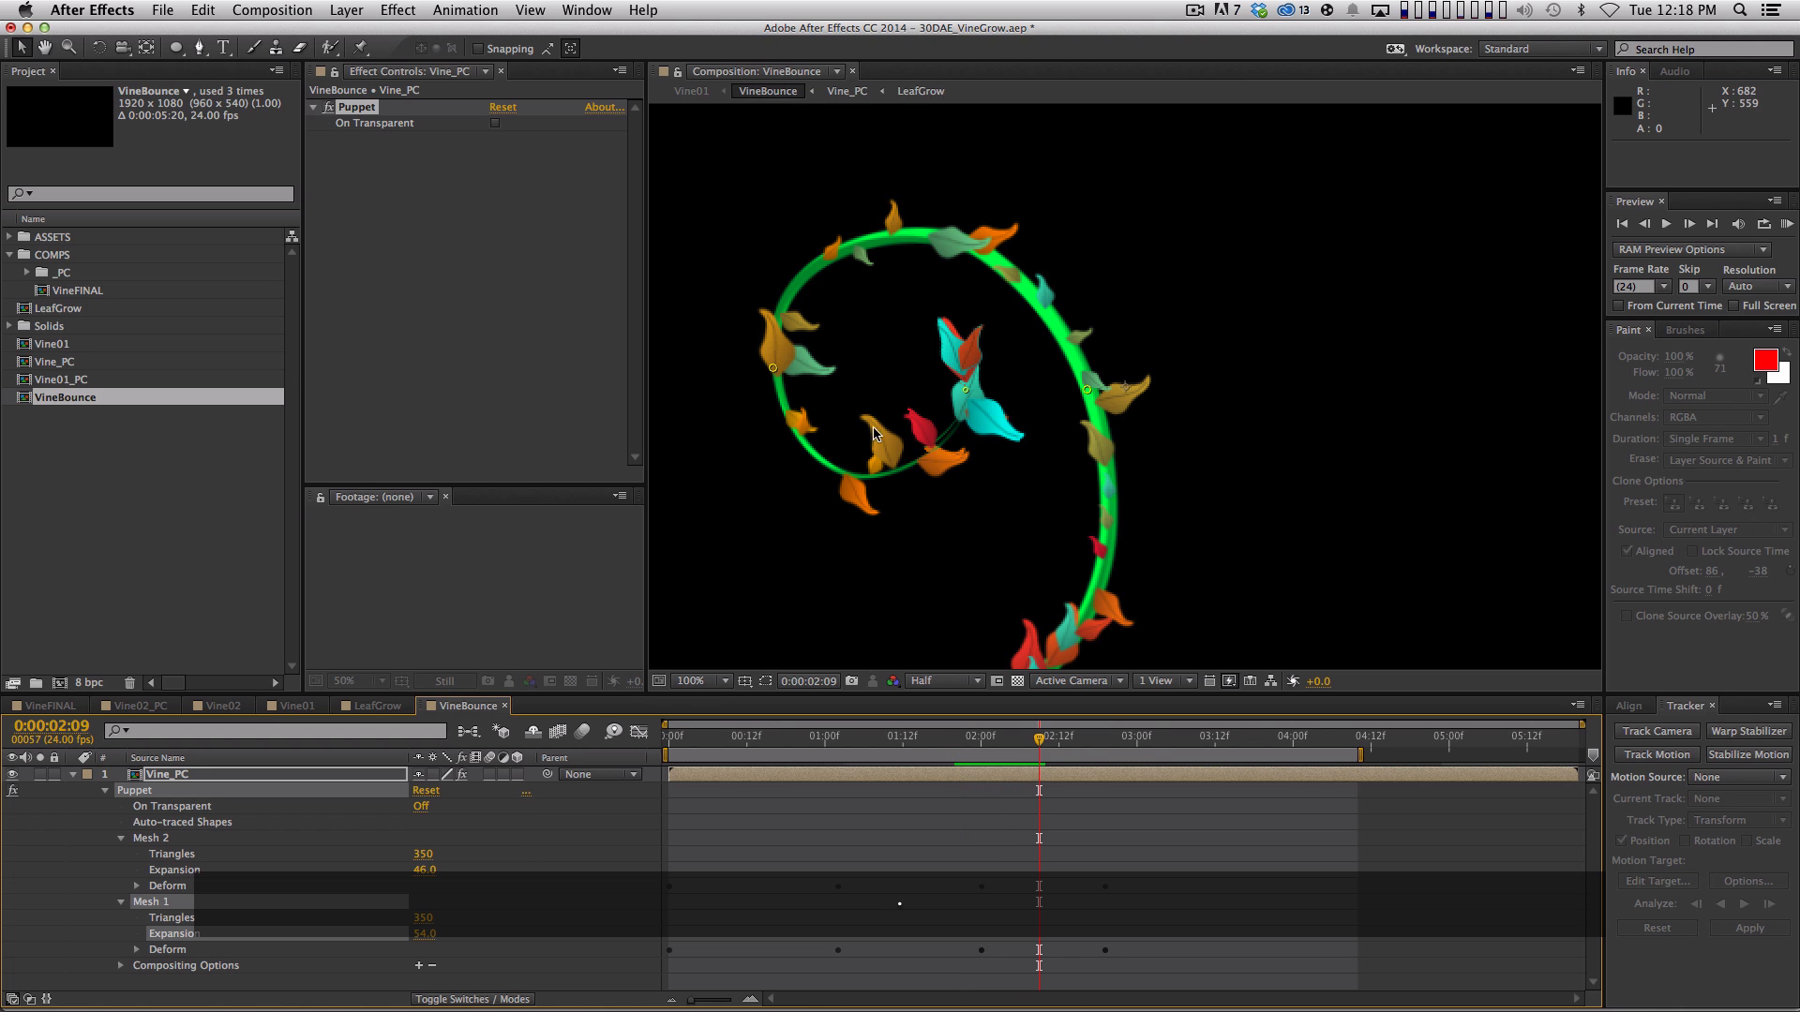
Set the Puppet Expansion to 53 for Mesh 2 and 99 for Mesh 1
{"action": "left_click_drag", "start_coordinate": [426, 878], "coordinate": [441, 879]}
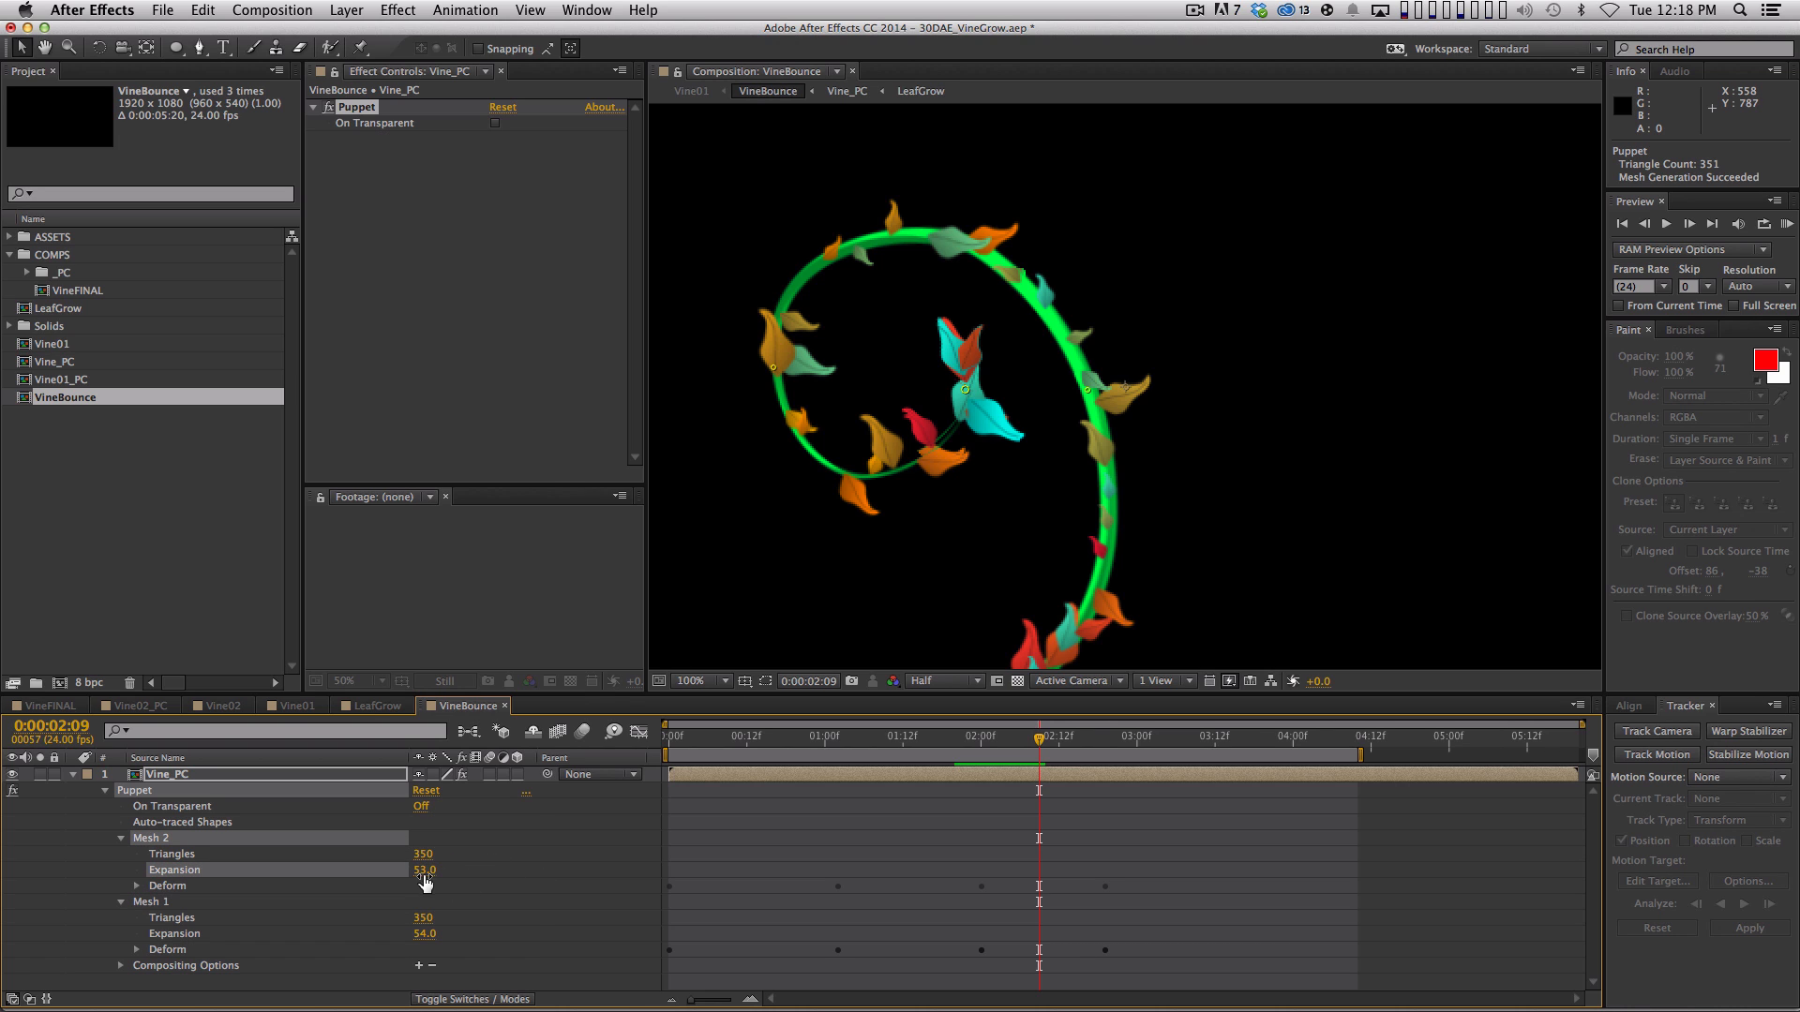
{"action": "left_click", "coordinate": [424, 933]}
{"action": "type", "text": "99"}
{"action": "key", "text": "Return"}
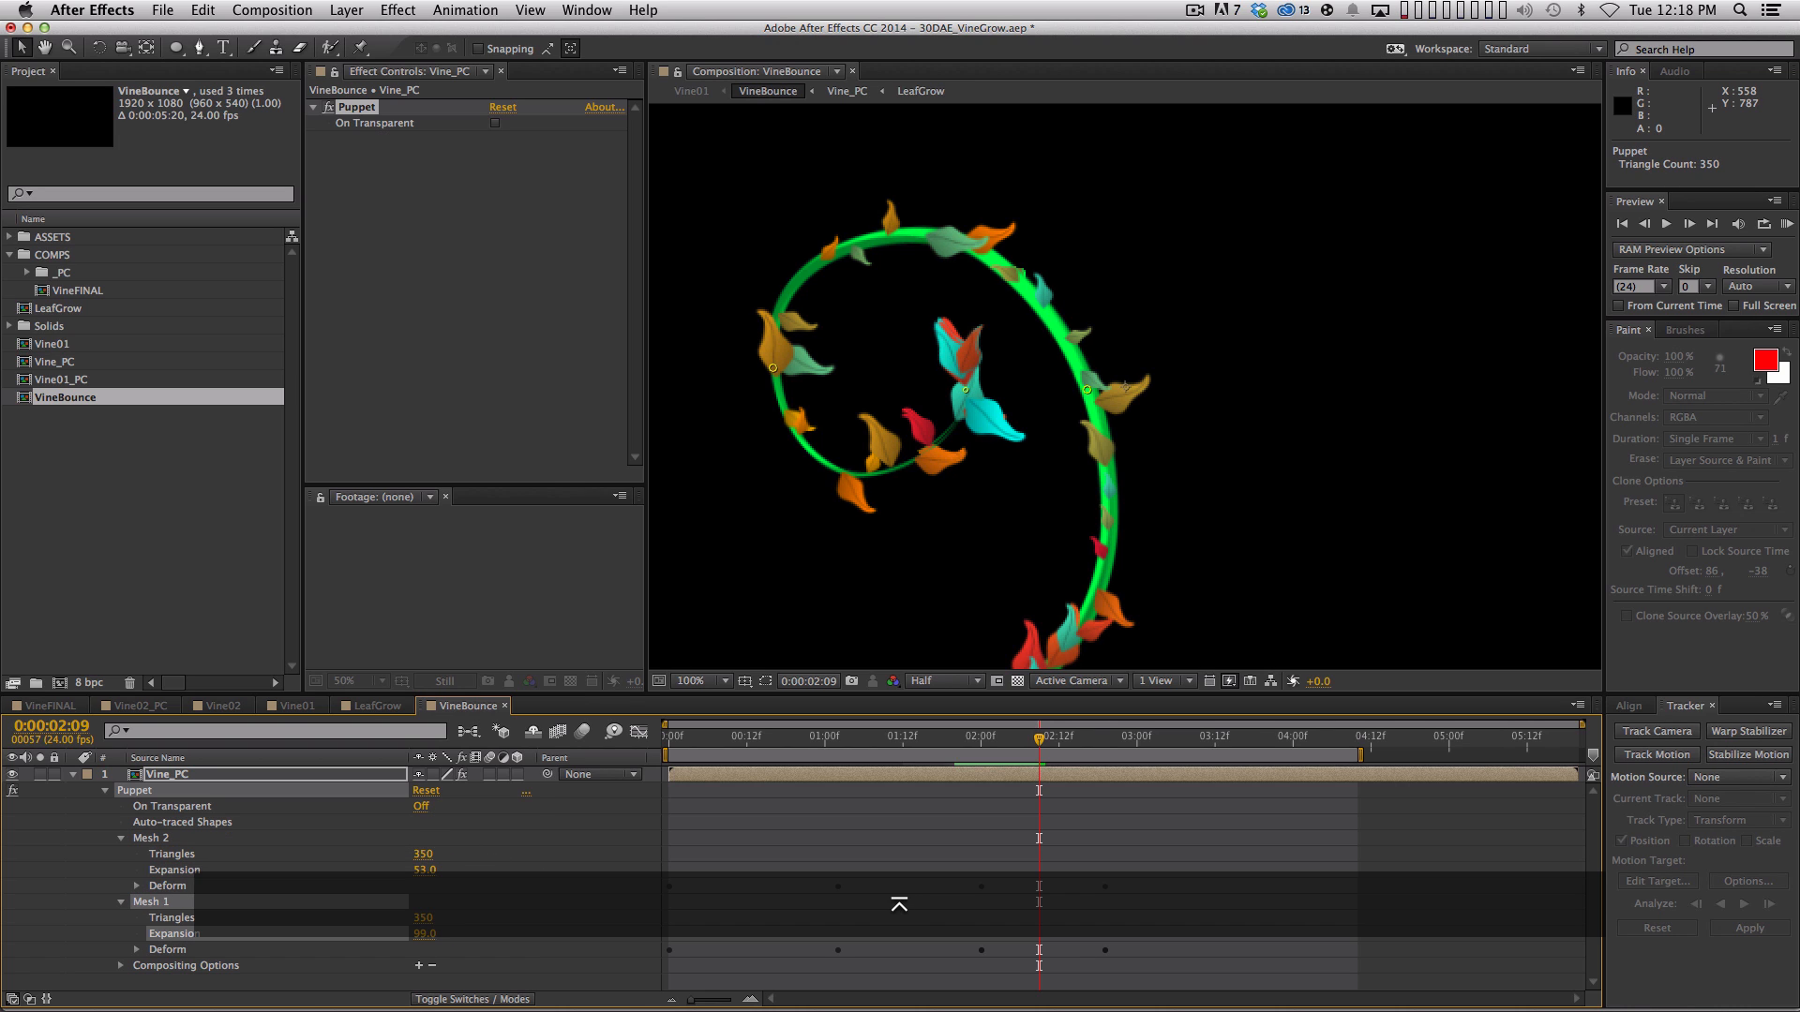
{"action": "left_click", "coordinate": [424, 934]}
{"action": "key", "text": "shift+Up"}
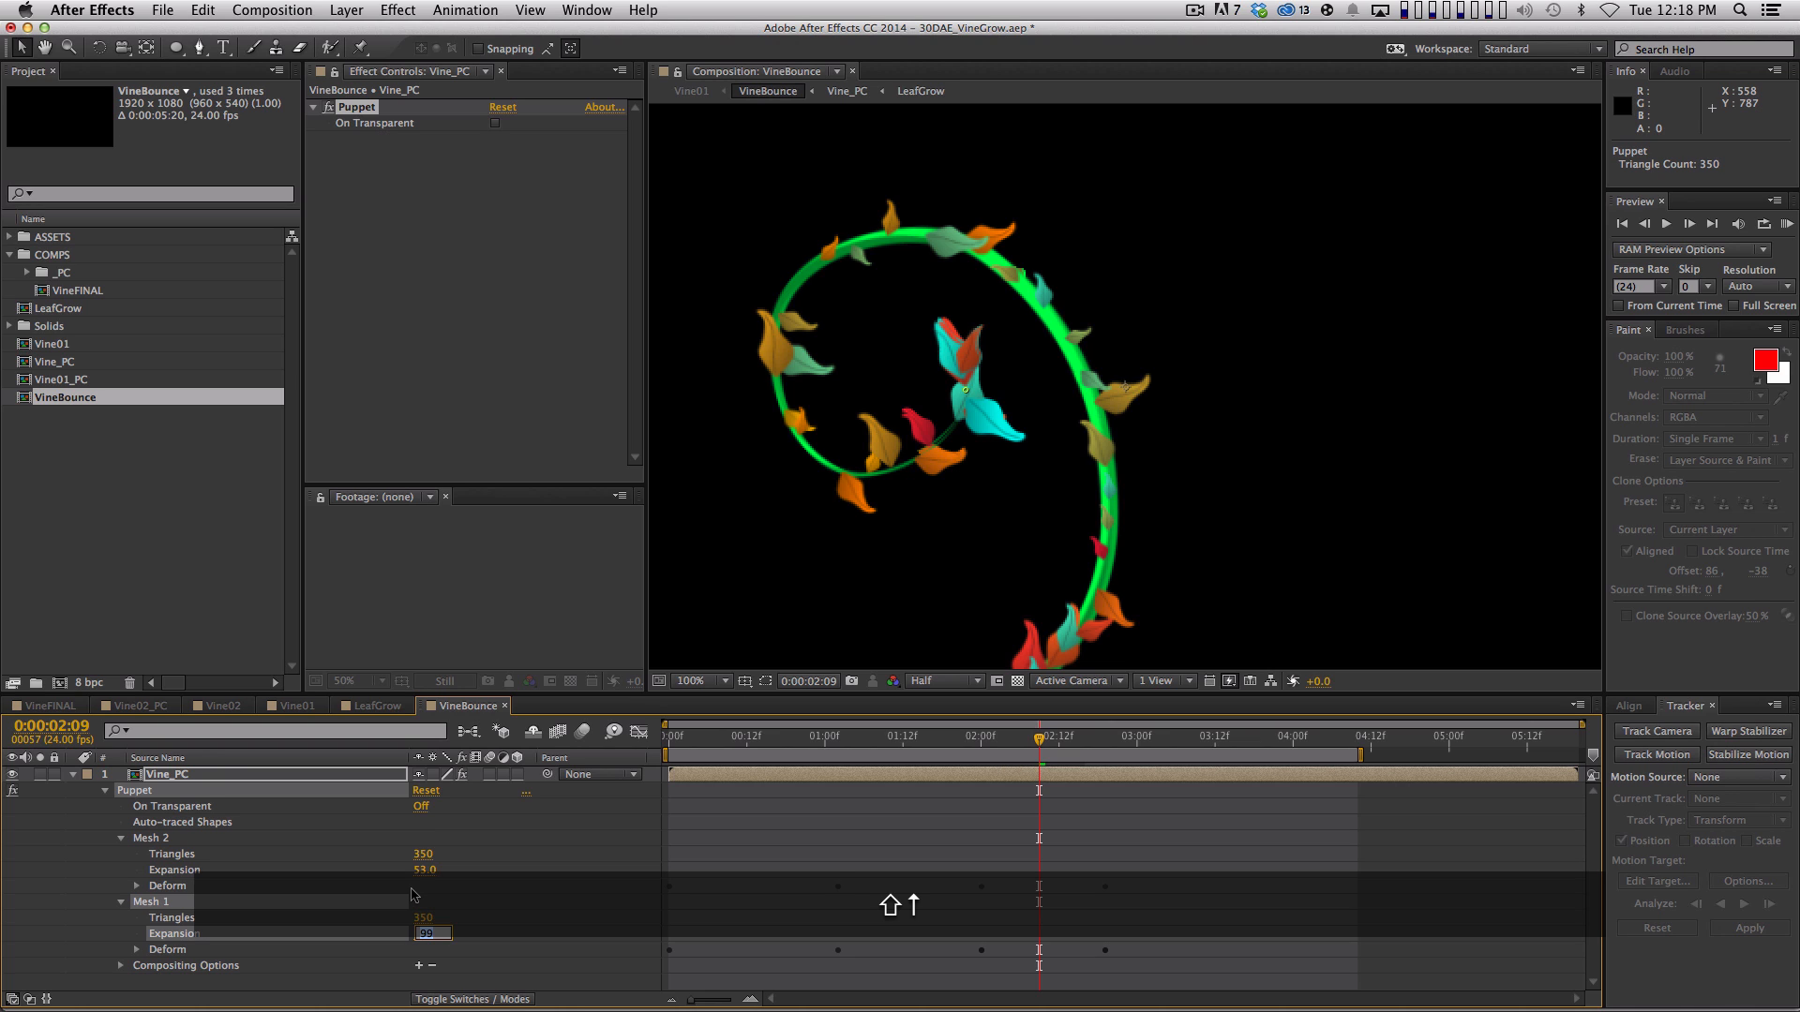
{"action": "key", "text": "Return"}
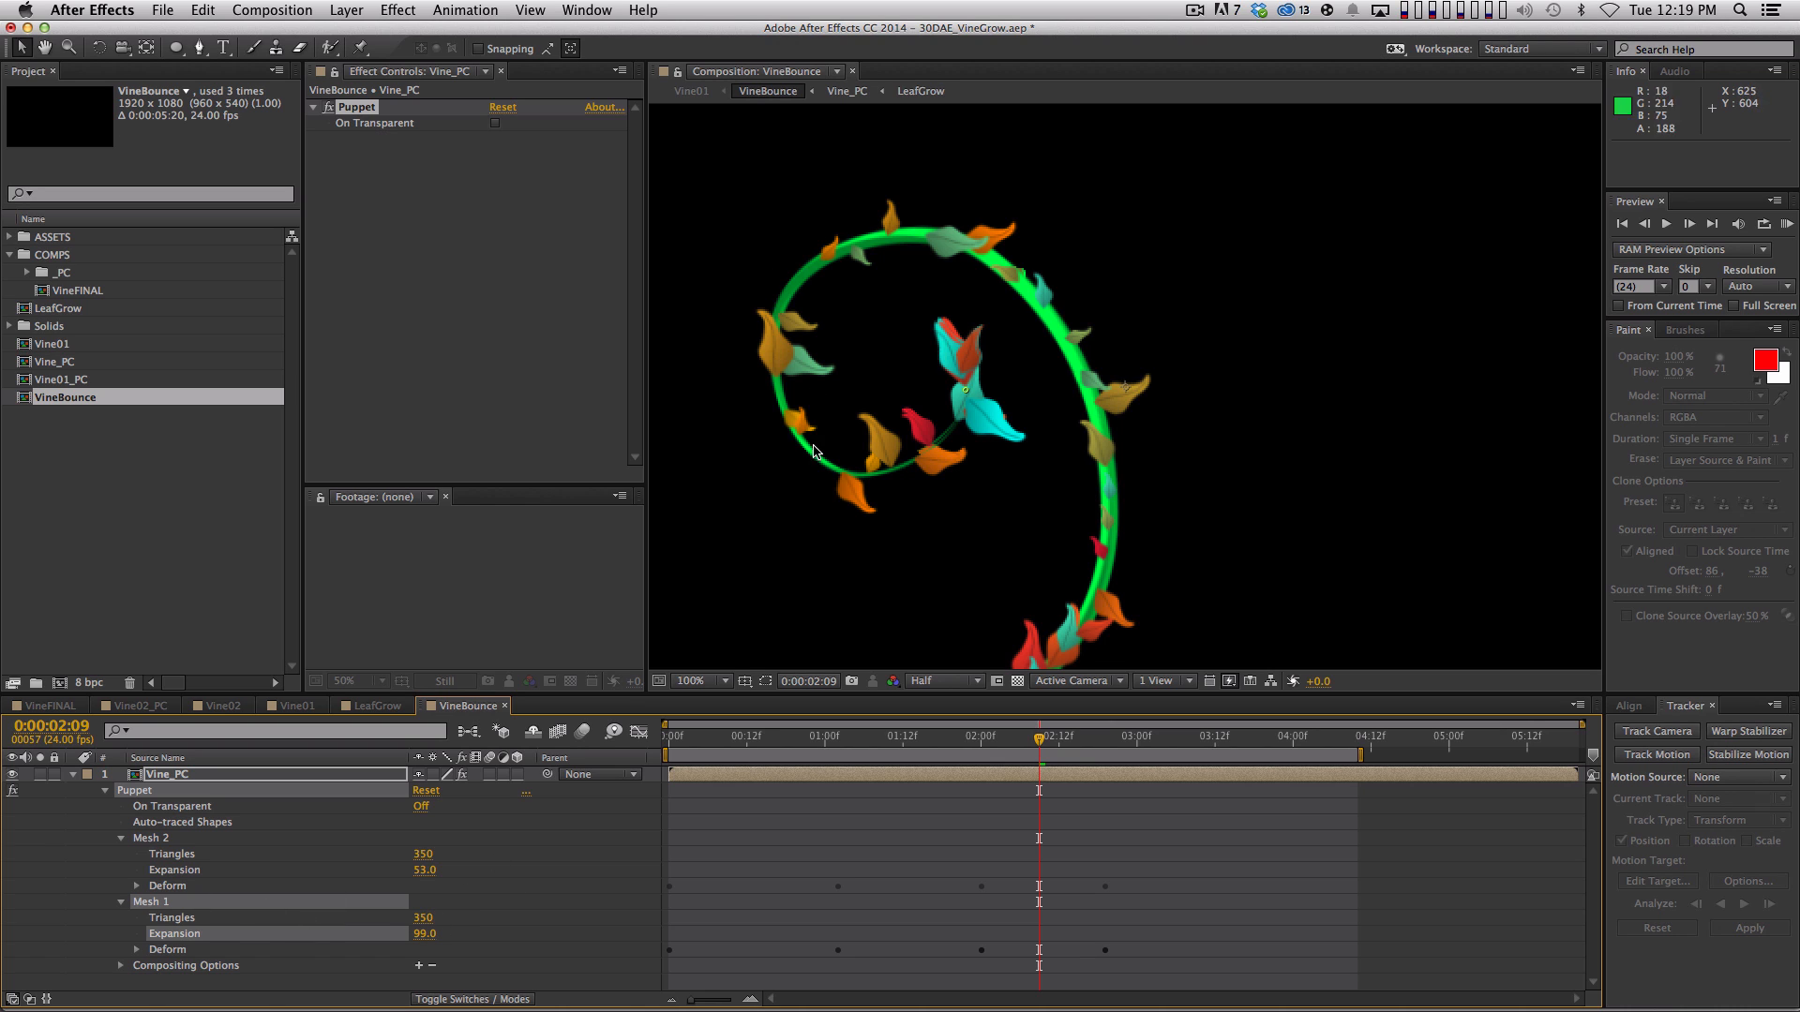
Set the Puppet effect's Triangles to 500 for both Mesh 1 and Mesh 2
{"action": "left_click", "coordinate": [422, 918]}
{"action": "type", "text": "500"}
{"action": "key", "text": "Return"}
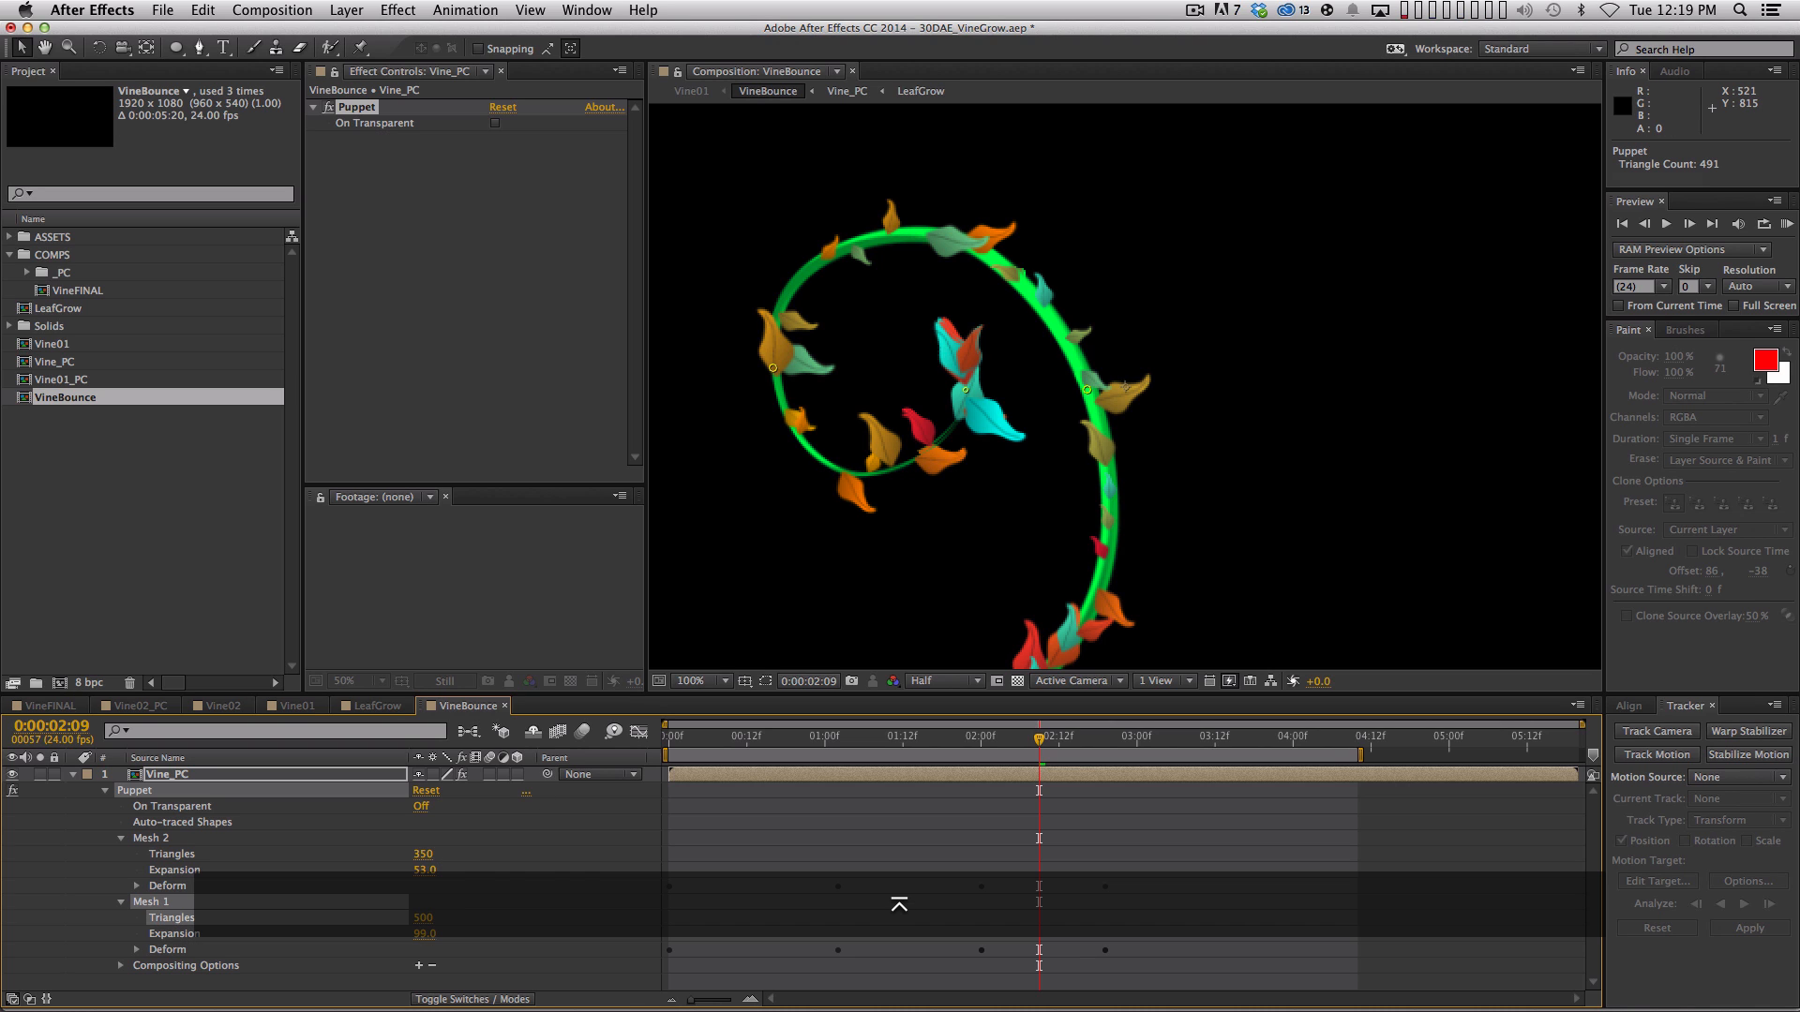
{"action": "left_click", "coordinate": [423, 854]}
{"action": "type", "text": "5"}
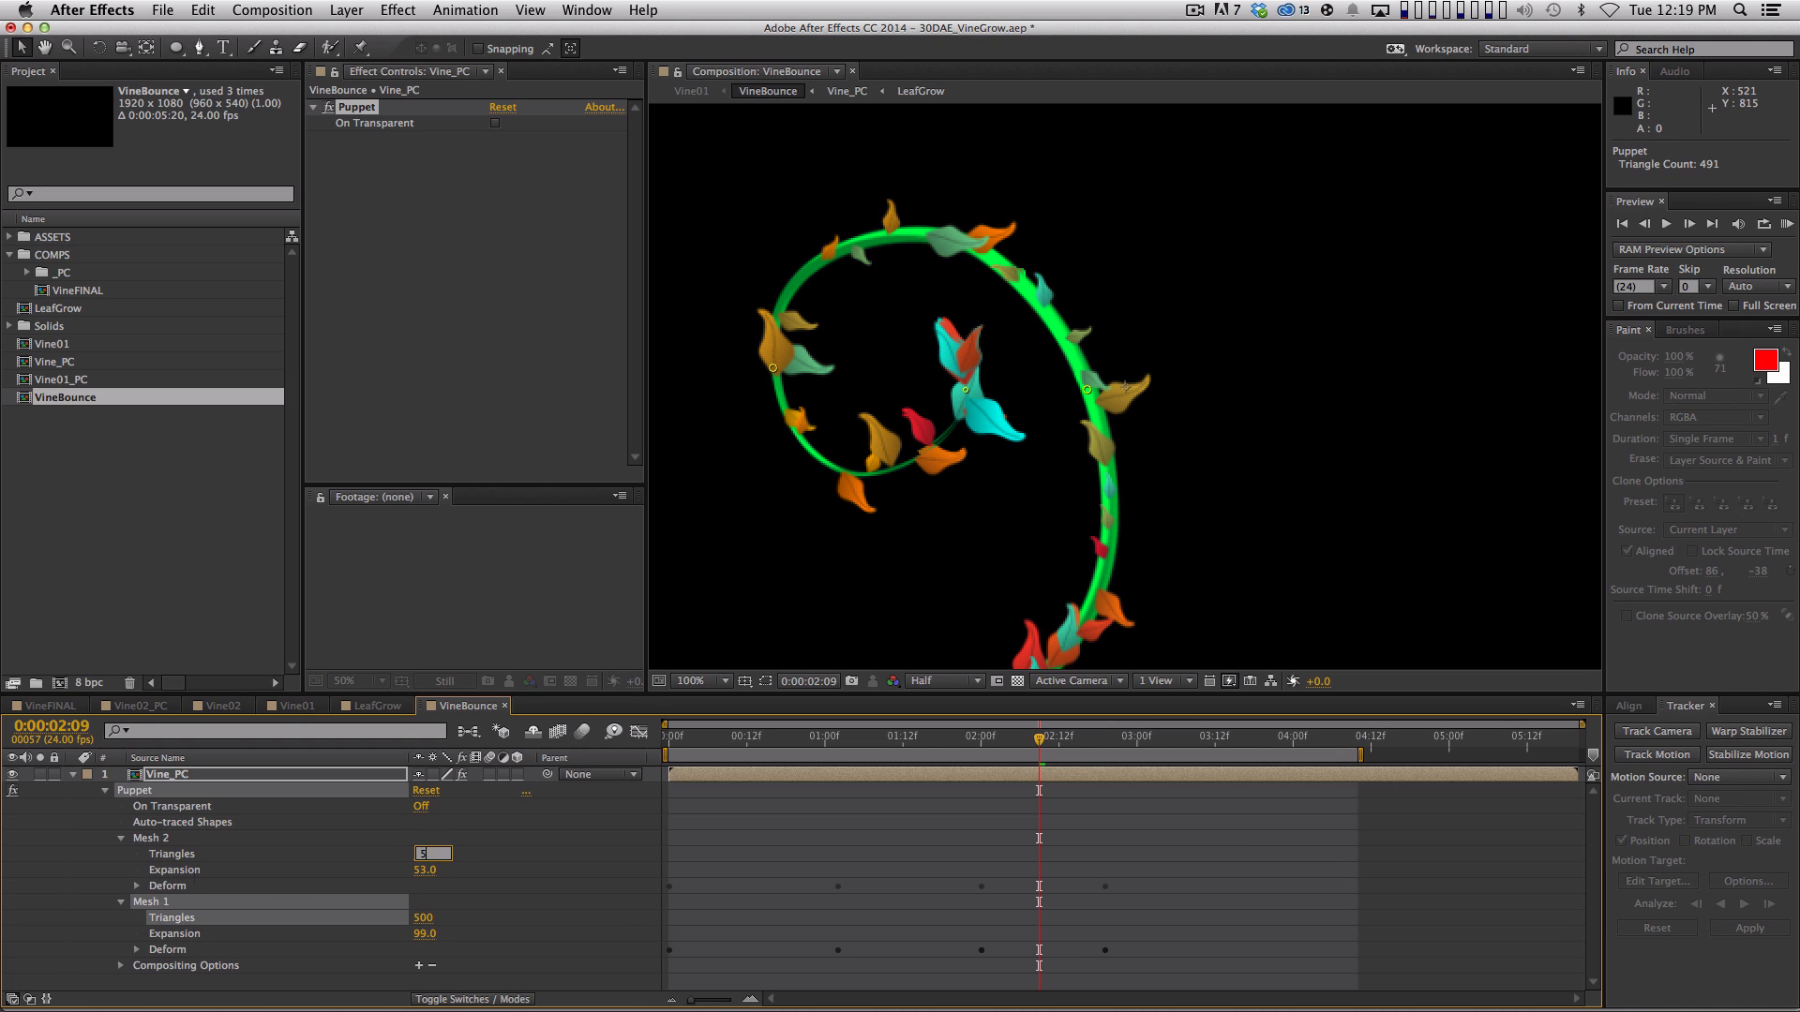
{"action": "type", "text": "00"}
{"action": "key", "text": "Return"}
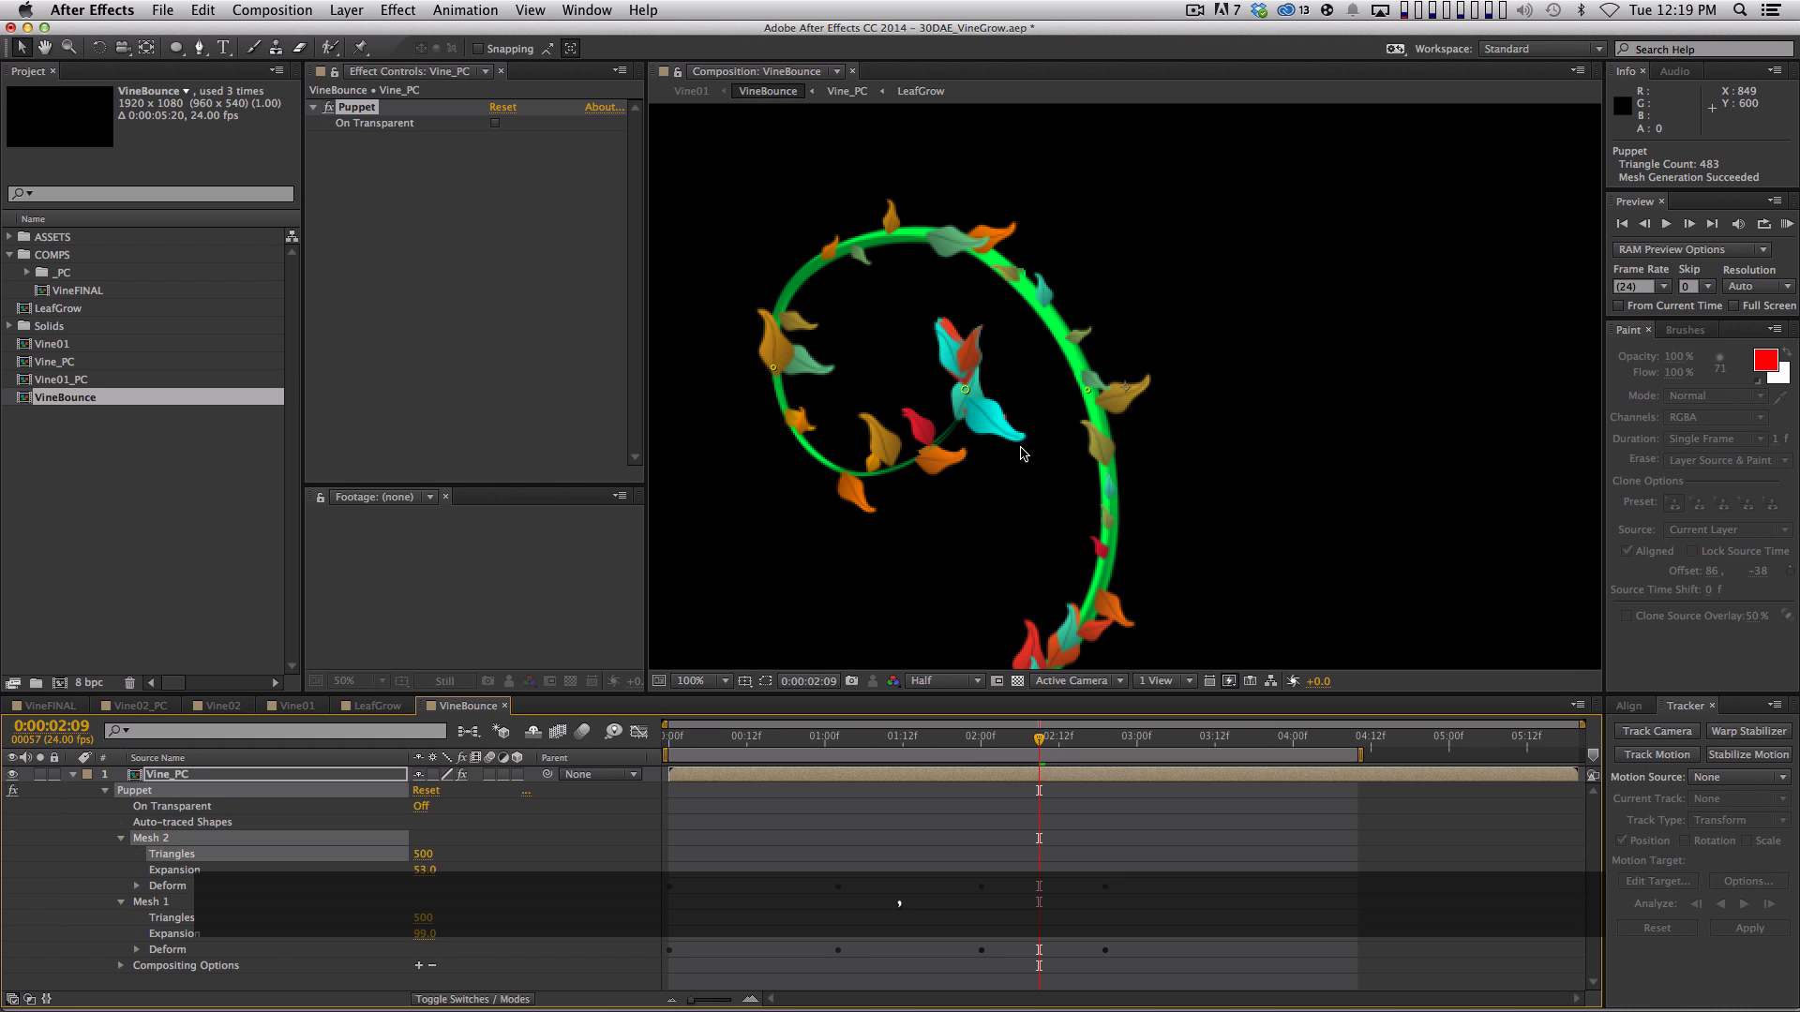
Go back to Vine01 and RAM preview the three vines with the refined Puppet meshes
{"action": "scroll", "coordinate": [1023, 454], "scroll_direction": "down", "scroll_amount": 2}
{"action": "left_click", "coordinate": [297, 706]}
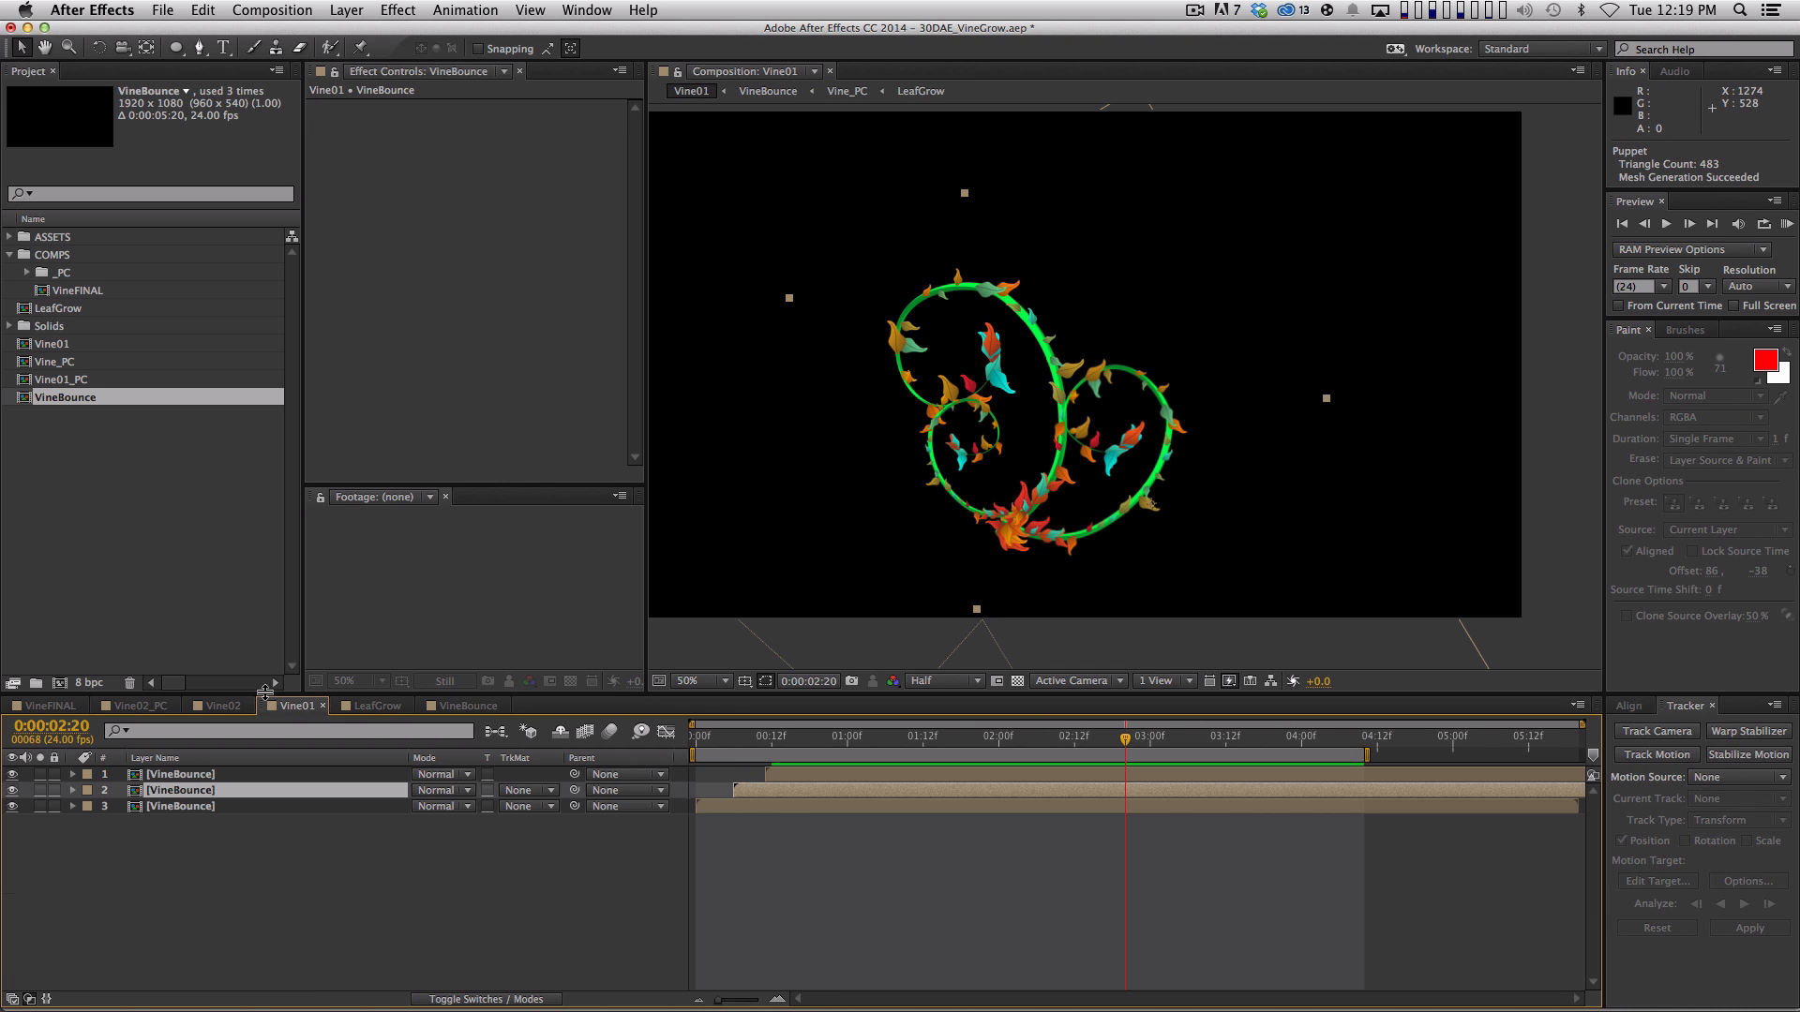
{"action": "key", "text": "KP_0"}
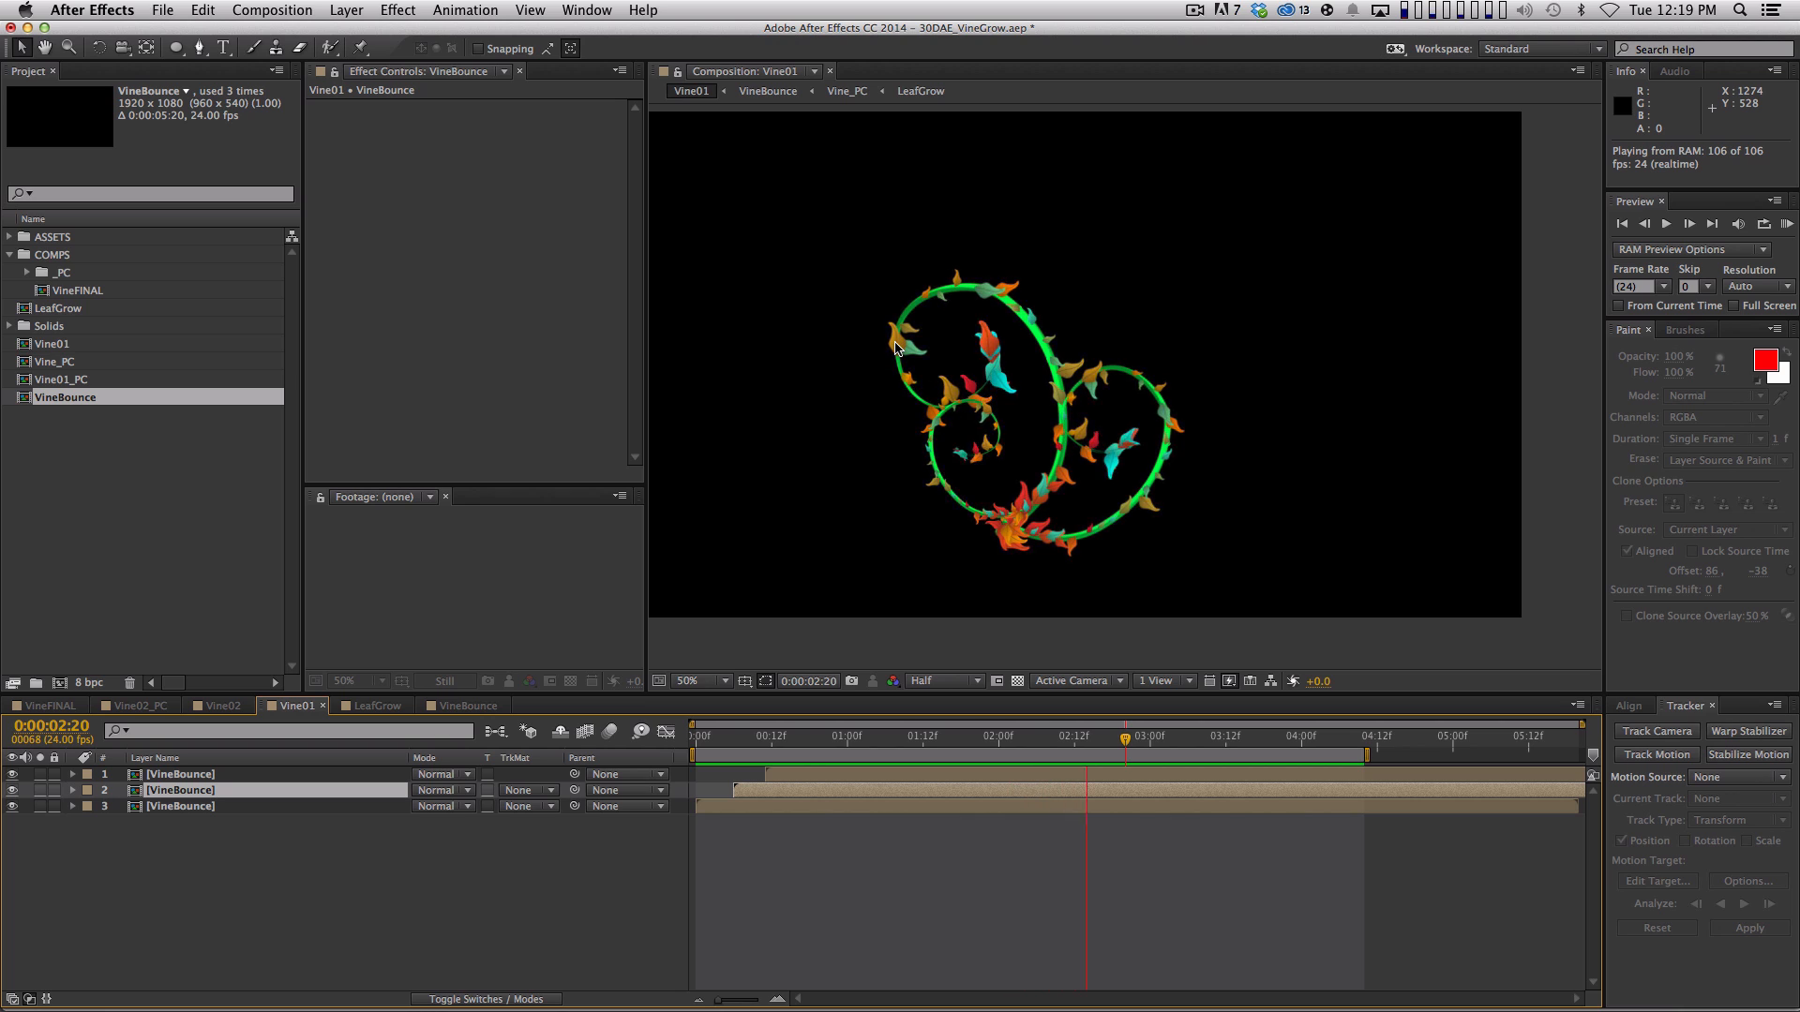
{"action": "mouse_move", "coordinate": [1018, 1010]}
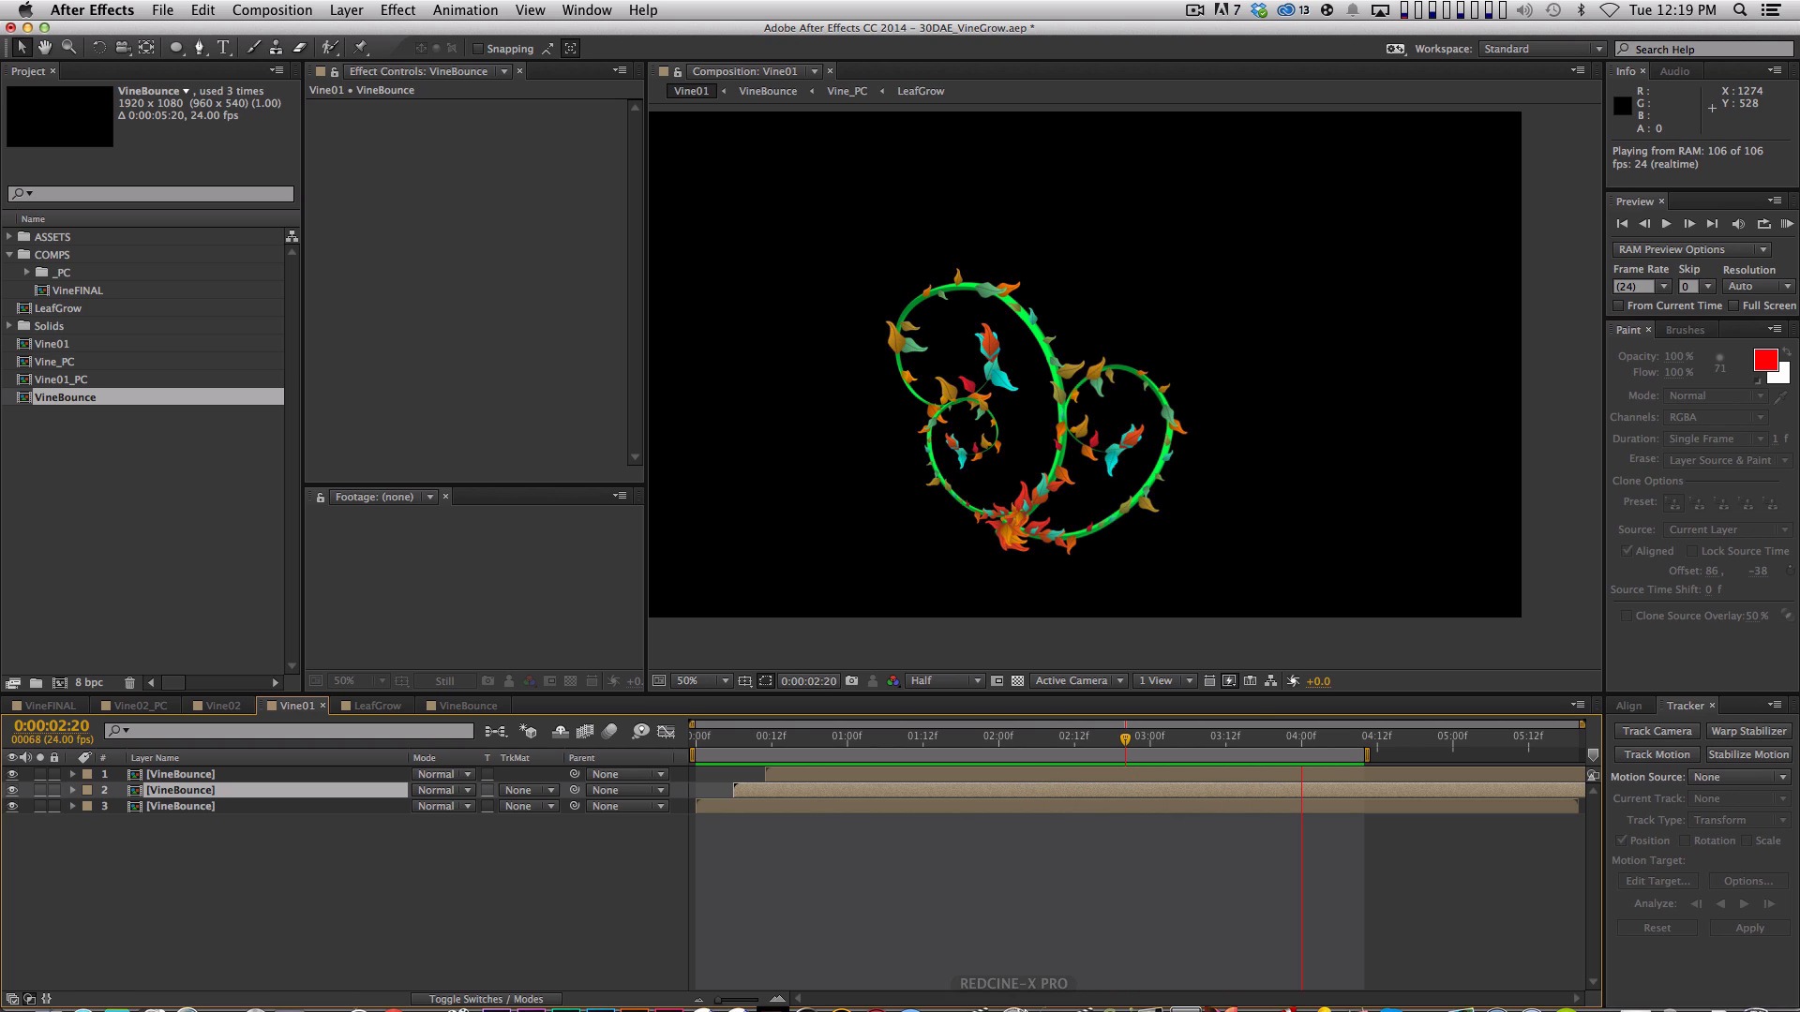